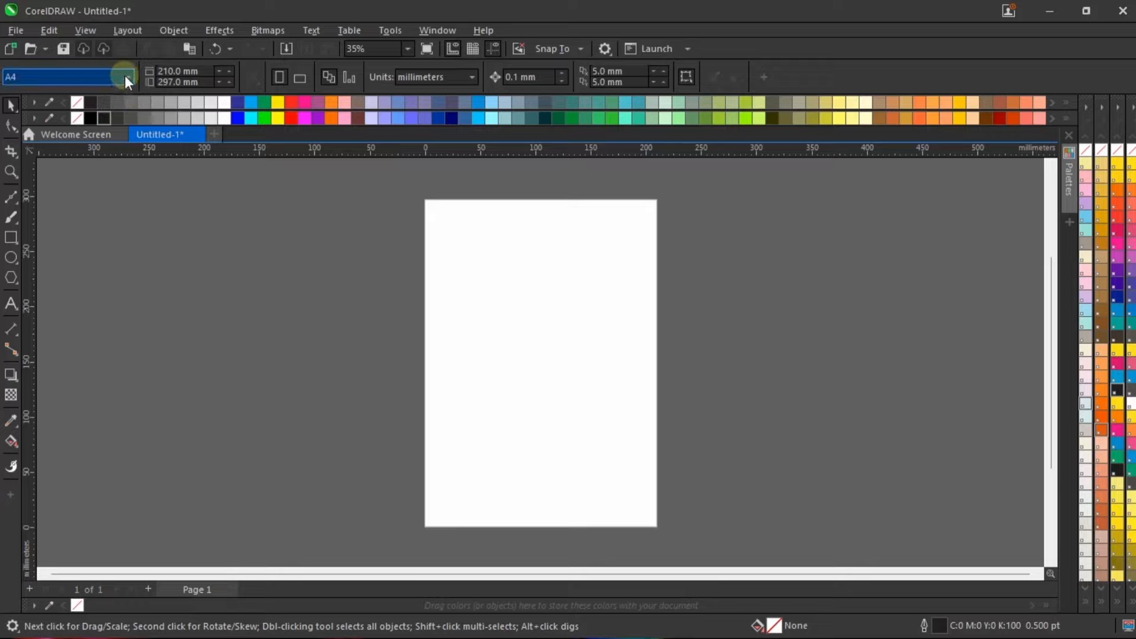
Step: Set the page size to A5 and add a rectangle that exactly covers the page
click(73, 79)
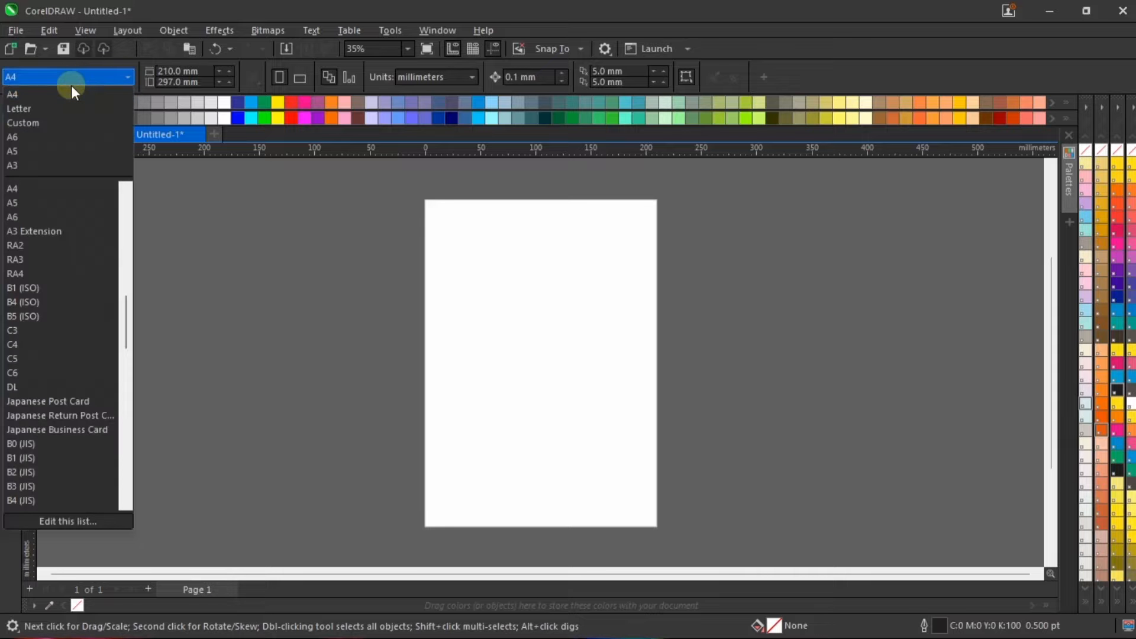
click(87, 151)
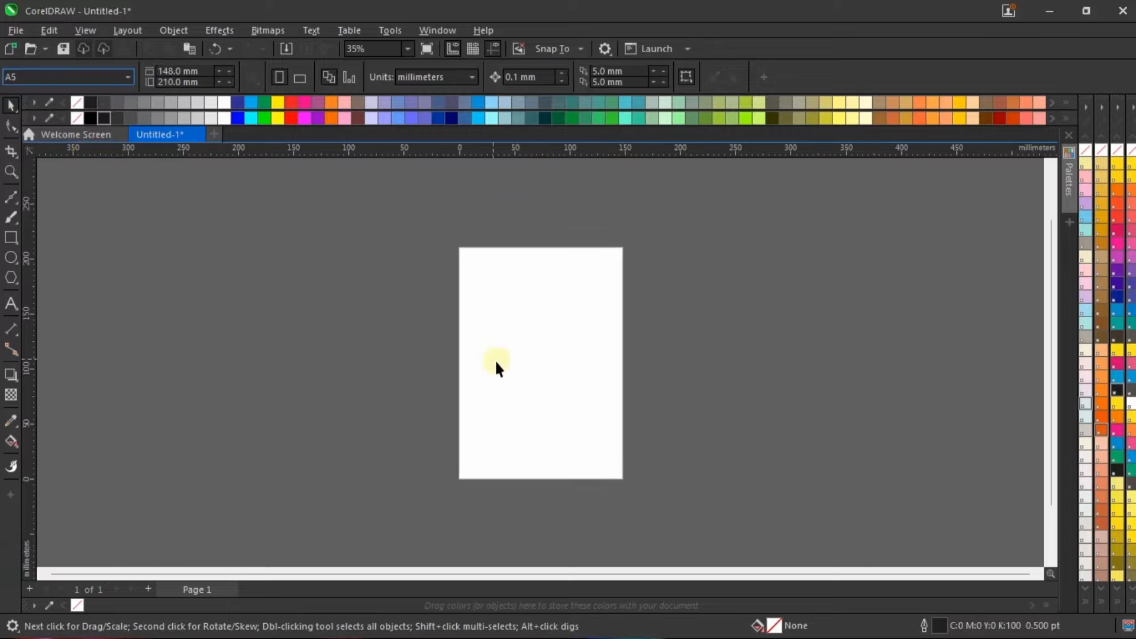
scroll(492, 345, up, 2)
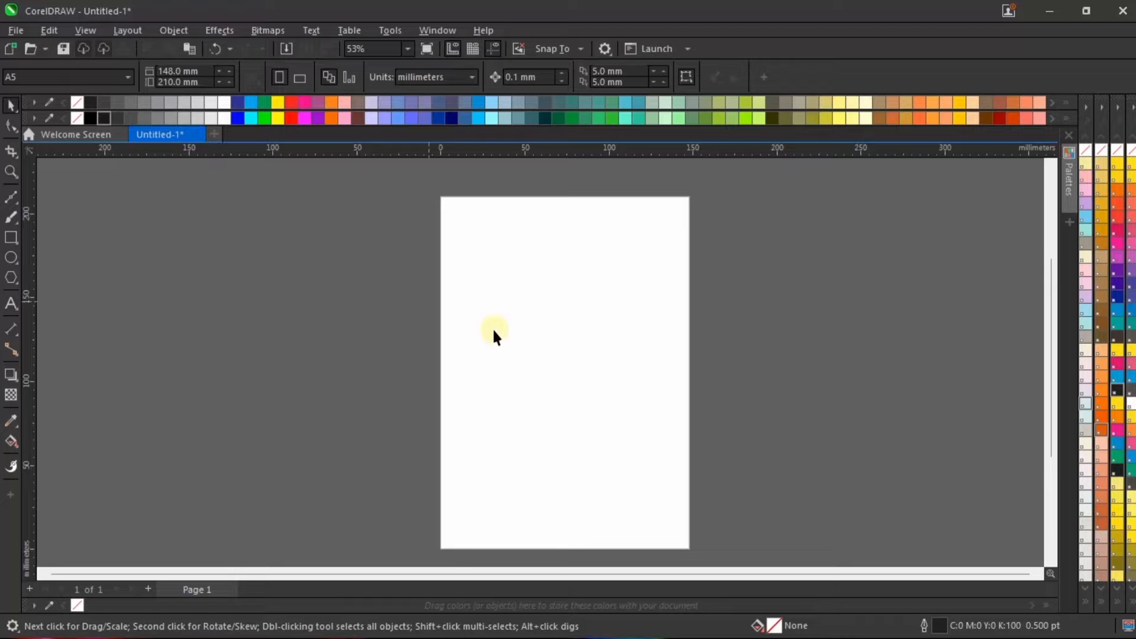
double_click(10, 237)
click(10, 105)
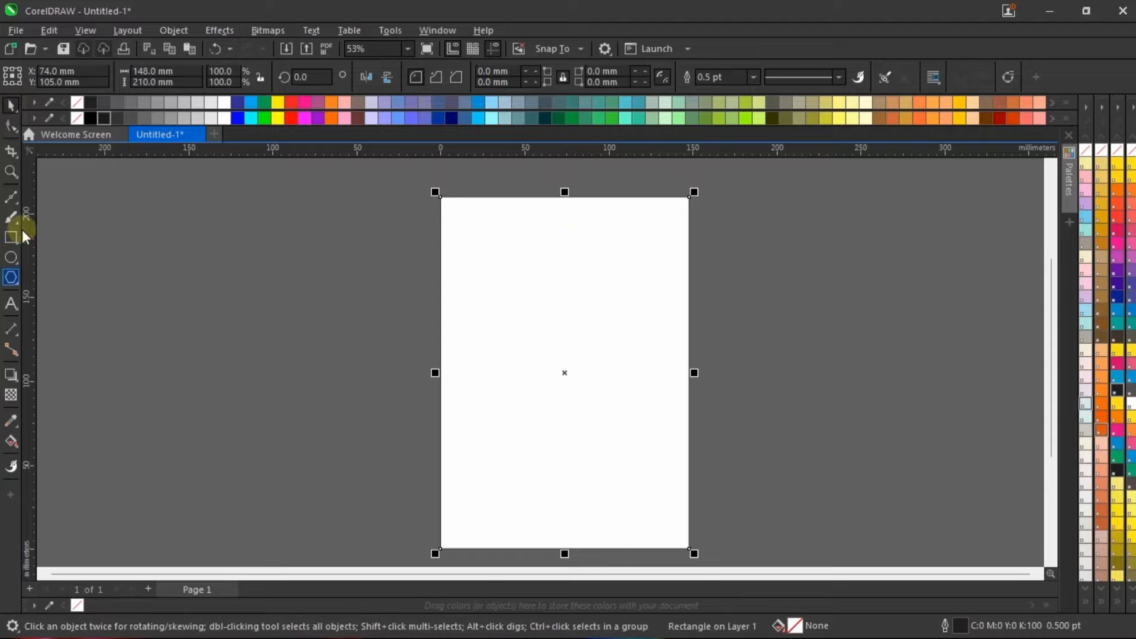
drag(550, 247, 449, 246)
scroll(449, 246, up, 3)
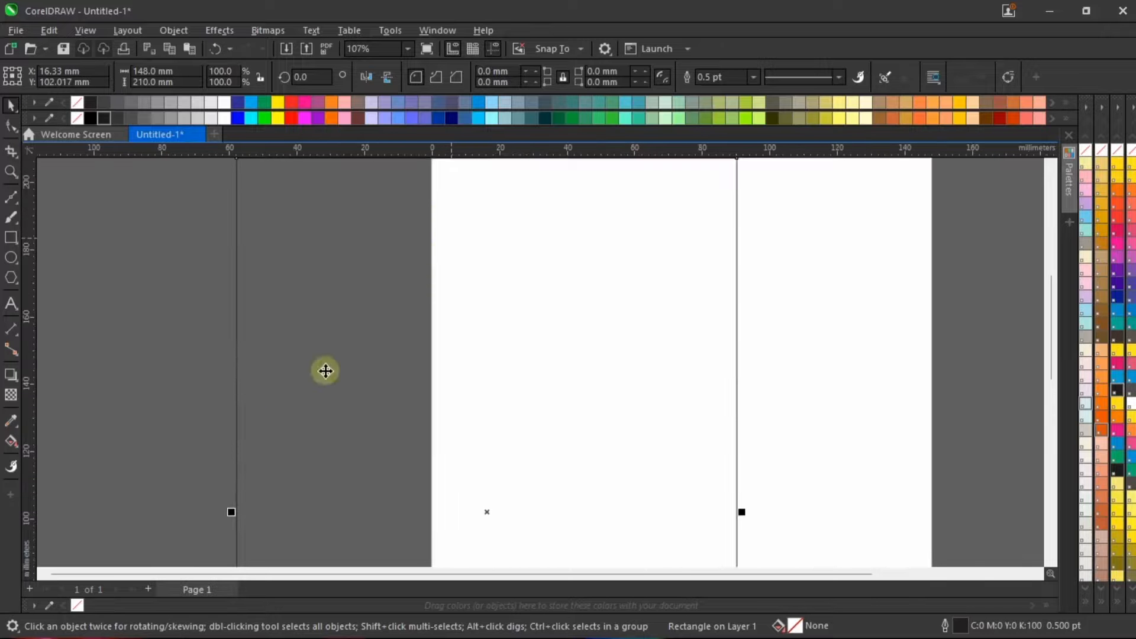
scroll(325, 372, down, 3)
scroll(269, 307, up, 5)
scroll(313, 282, down, 3)
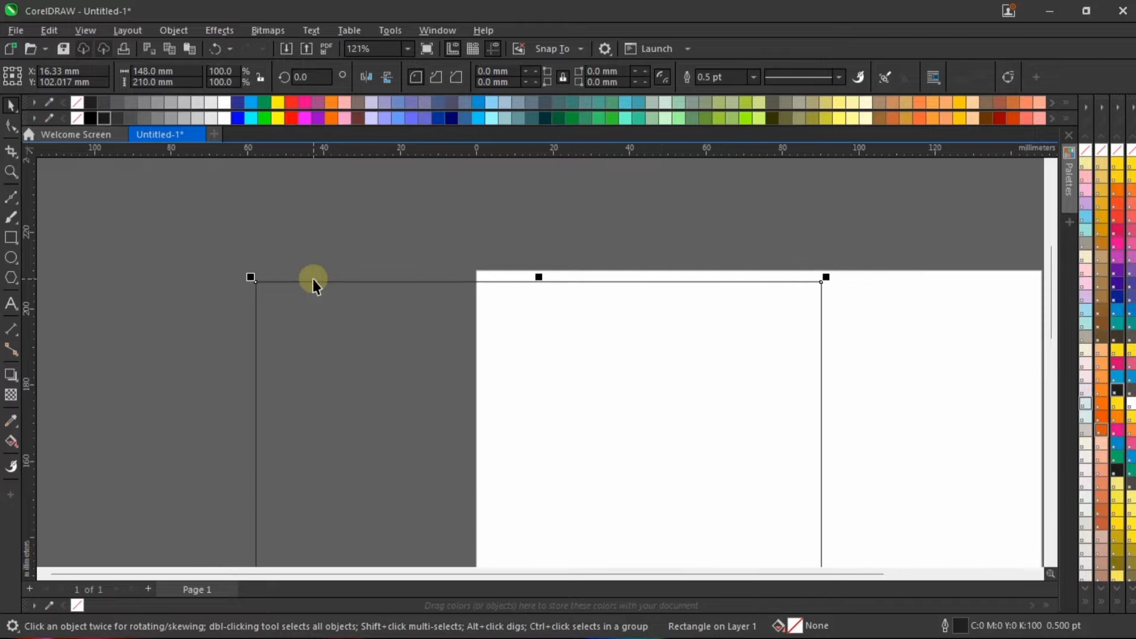
scroll(541, 315, down, 2)
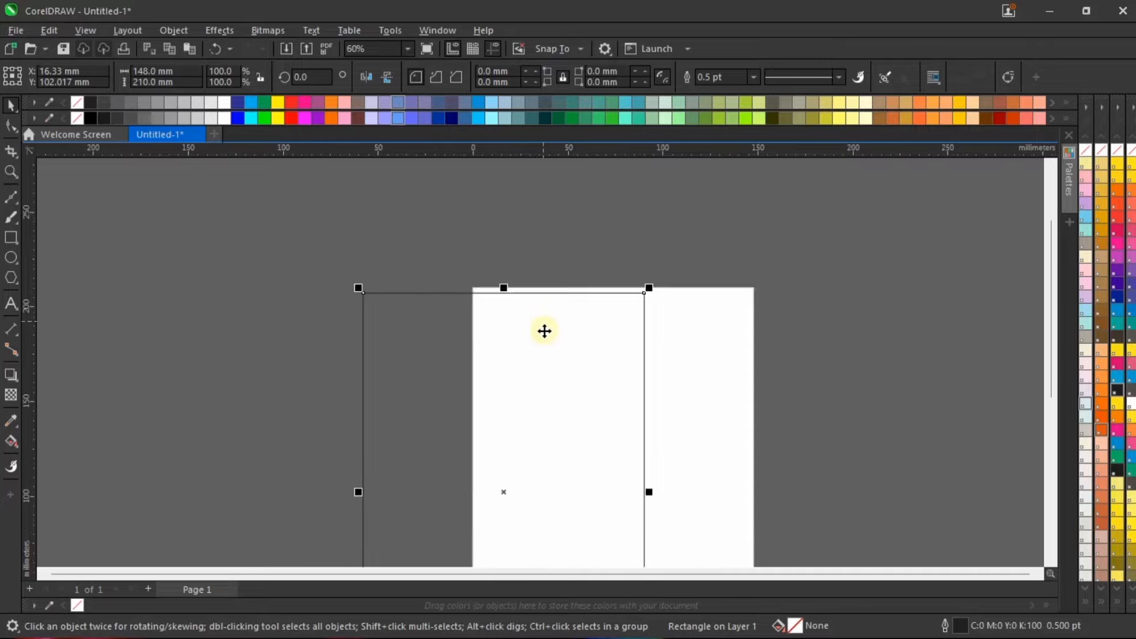
key(ctrl+z)
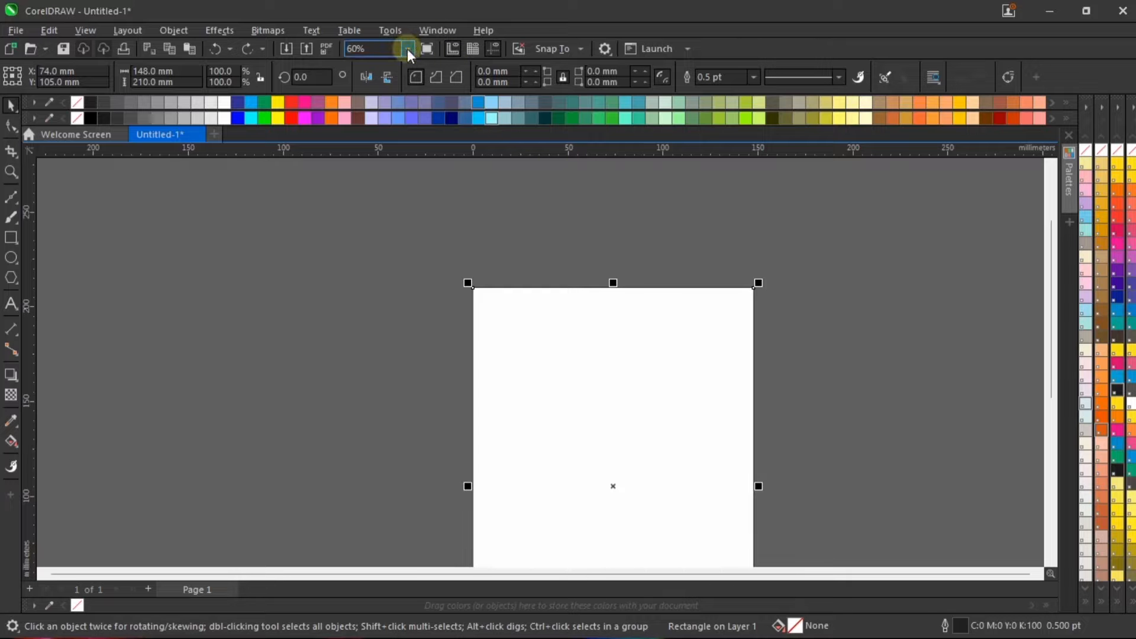
Step: Remove the outline from the page-sized rectangle
click(407, 49)
click(381, 65)
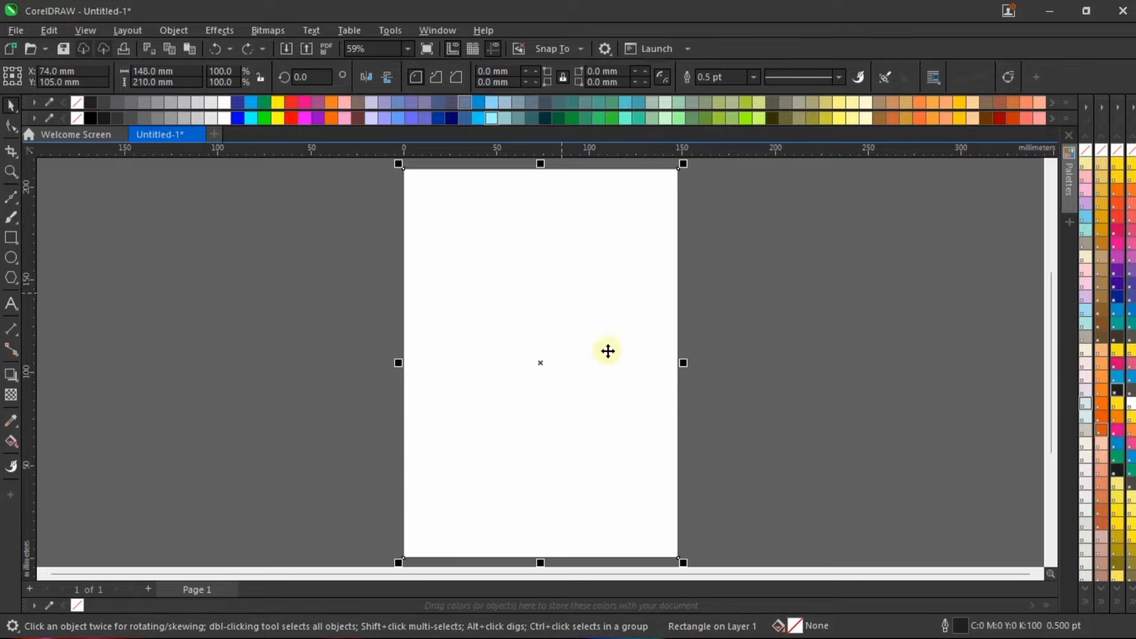
right_click(1092, 153)
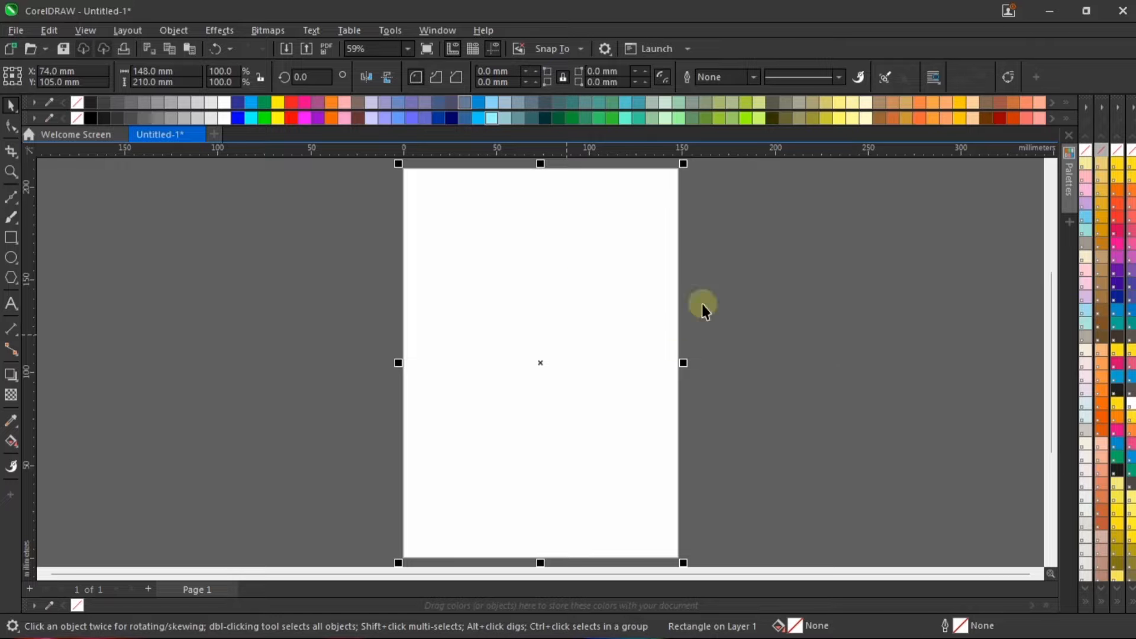
Step: Move the page-sized rectangle off-centre and realign it to the centre of the page
drag(567, 251, 385, 276)
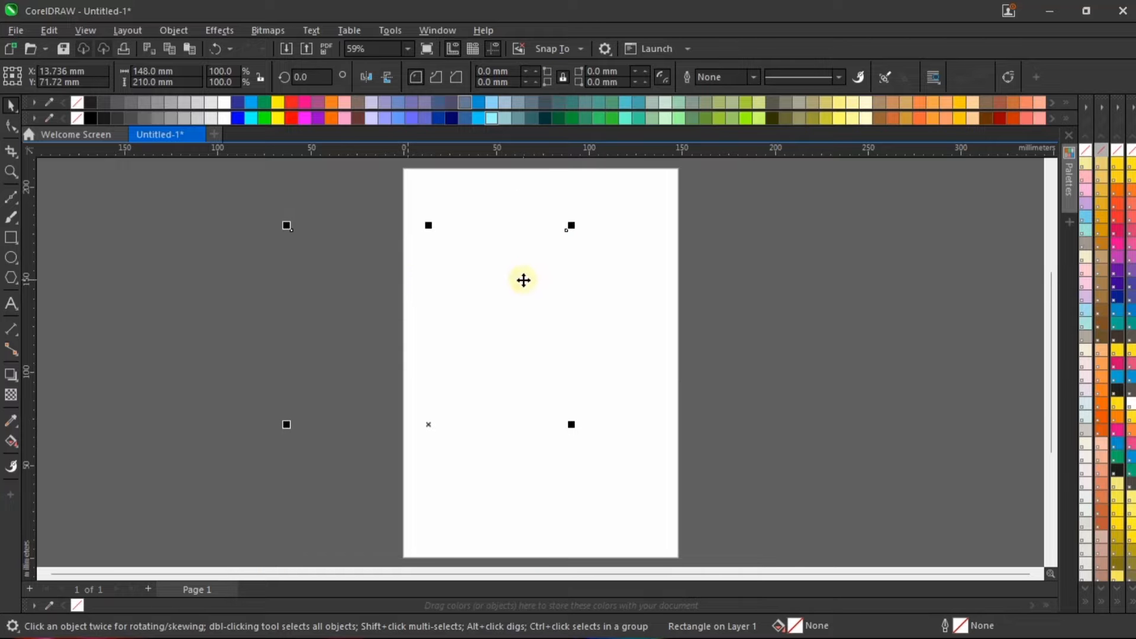
key(p)
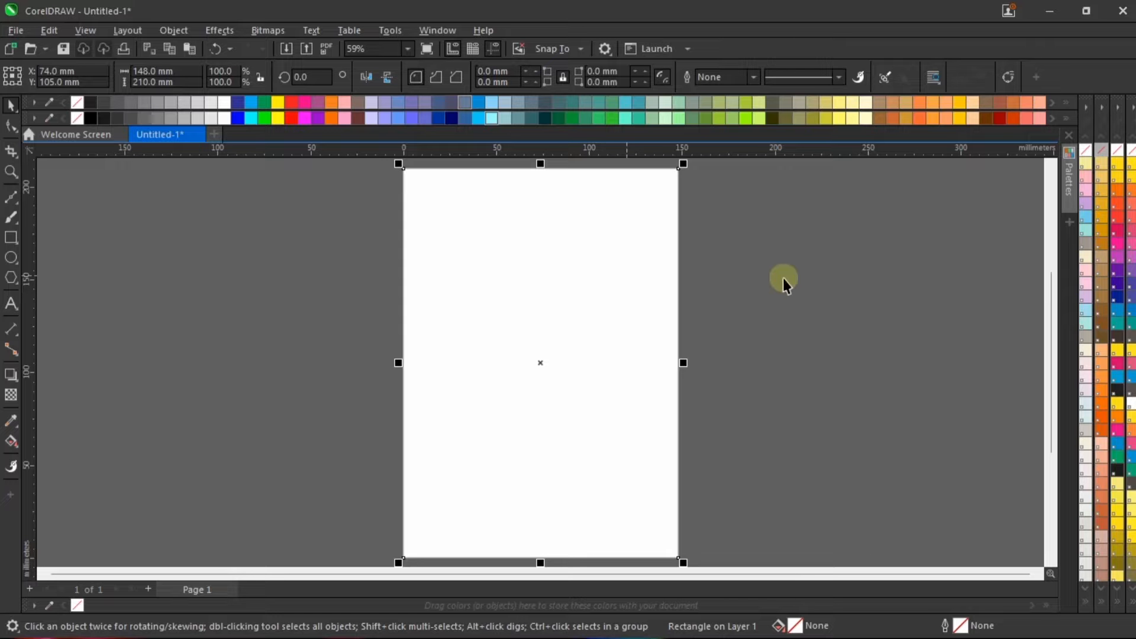
click(781, 279)
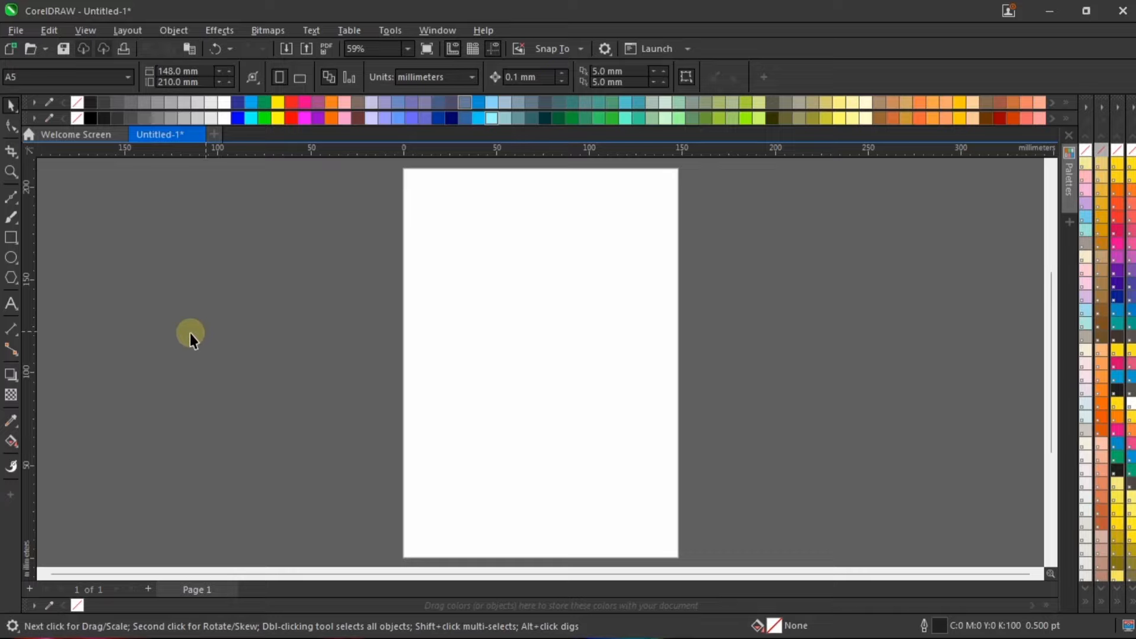
Step: Place guidelines just inside all four page edges, with the right one at about 131 mm and the upper one at about 194 mm
drag(33, 279, 439, 334)
click(436, 328)
drag(434, 266, 647, 290)
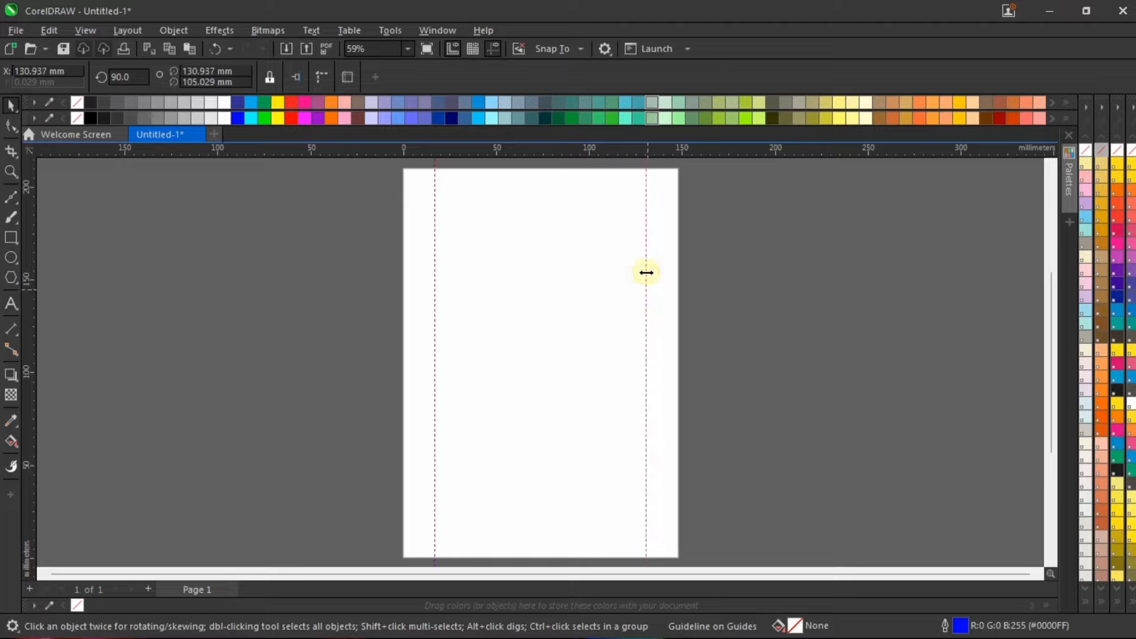
drag(579, 149, 585, 199)
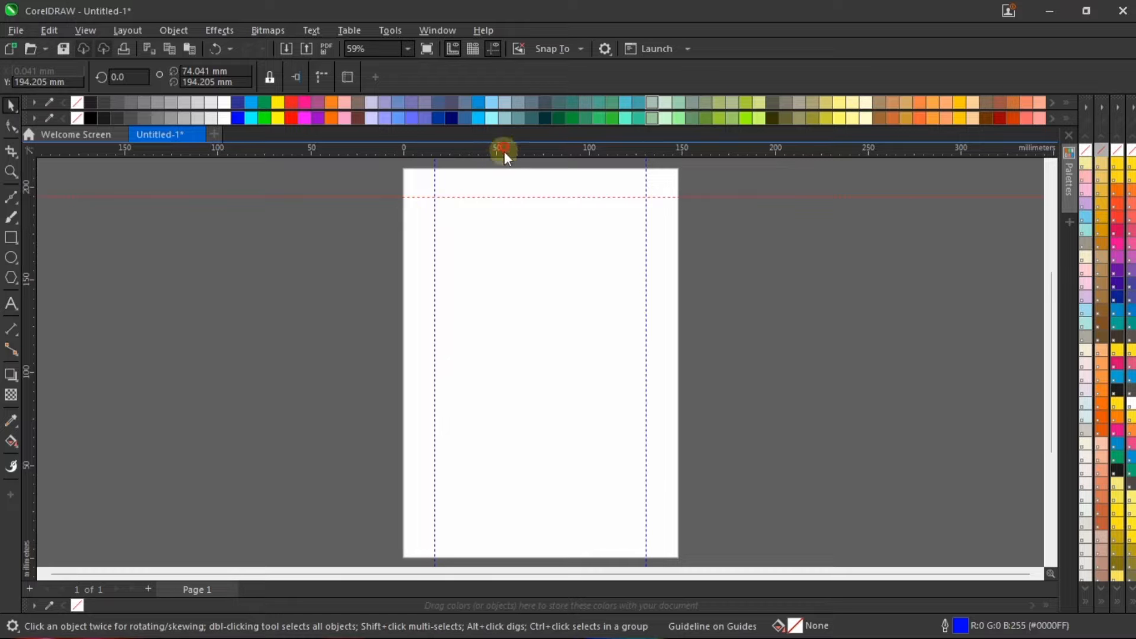
drag(504, 152, 530, 536)
click(824, 375)
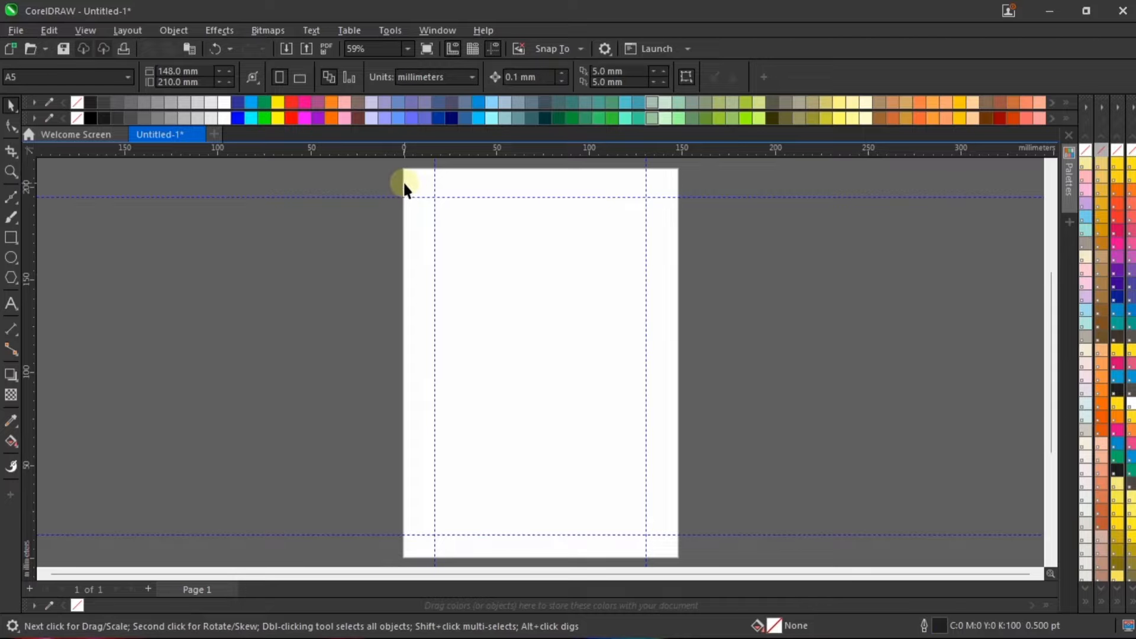
Step: Draw a small rectangle about 0.4 by 0.48 inches outside the page near its upper-left corner
scroll(406, 388, up, 2)
scroll(414, 296, down, 3)
scroll(413, 269, up, 2)
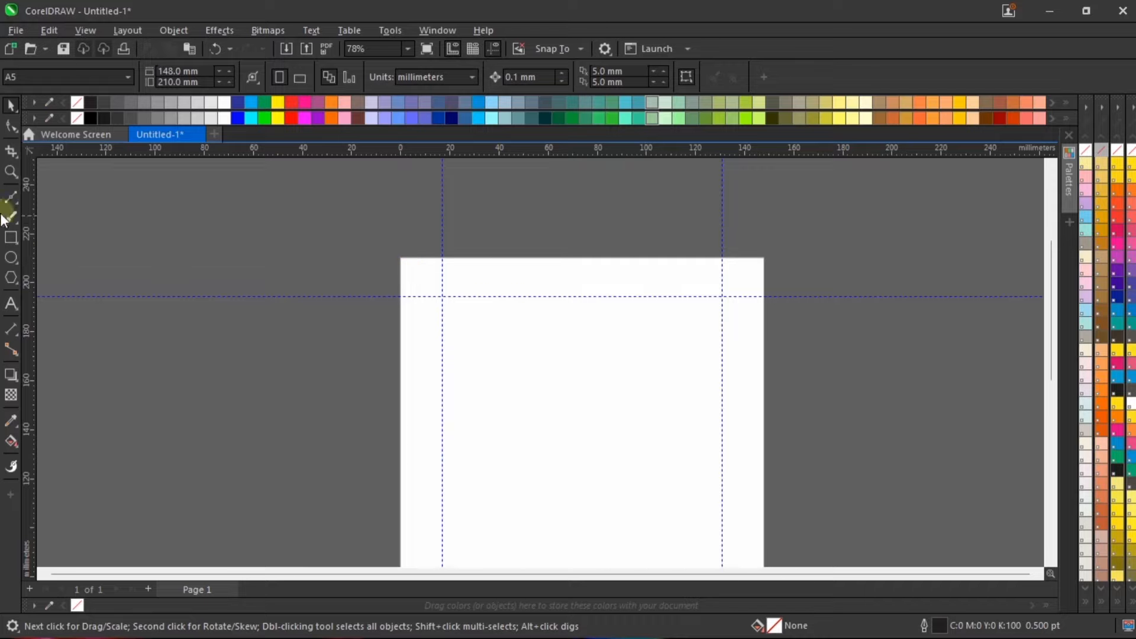
click(11, 237)
scroll(431, 278, up, 3)
drag(284, 239, 326, 288)
key(space)
click(380, 203)
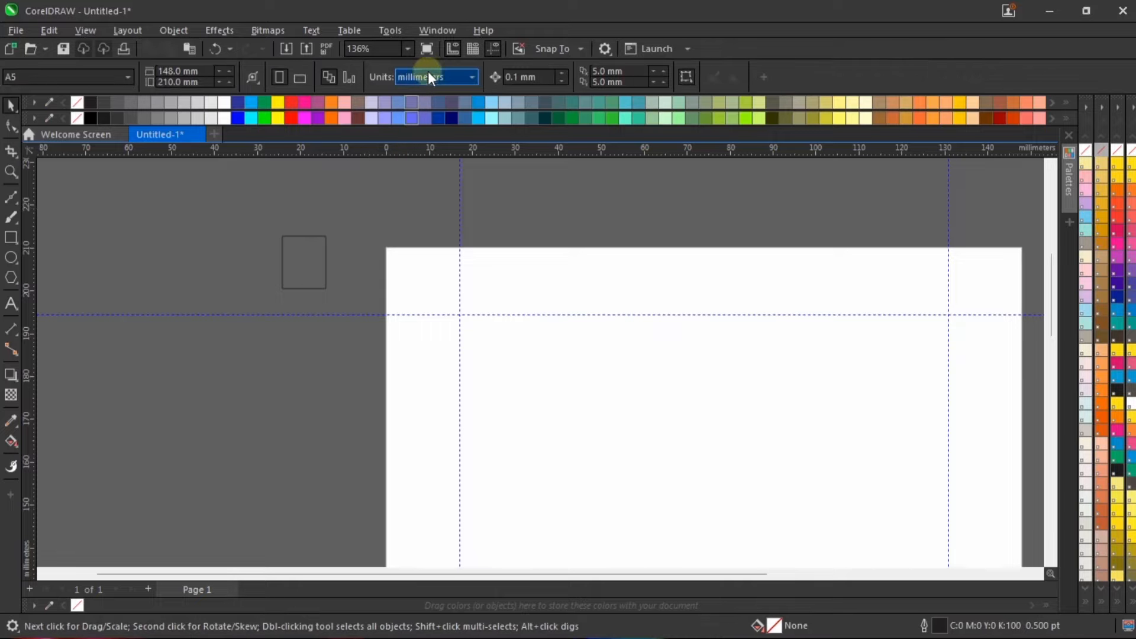
Step: Switch the document units to inches and move the small rectangle close to the page's left edge
click(430, 77)
click(432, 99)
click(297, 238)
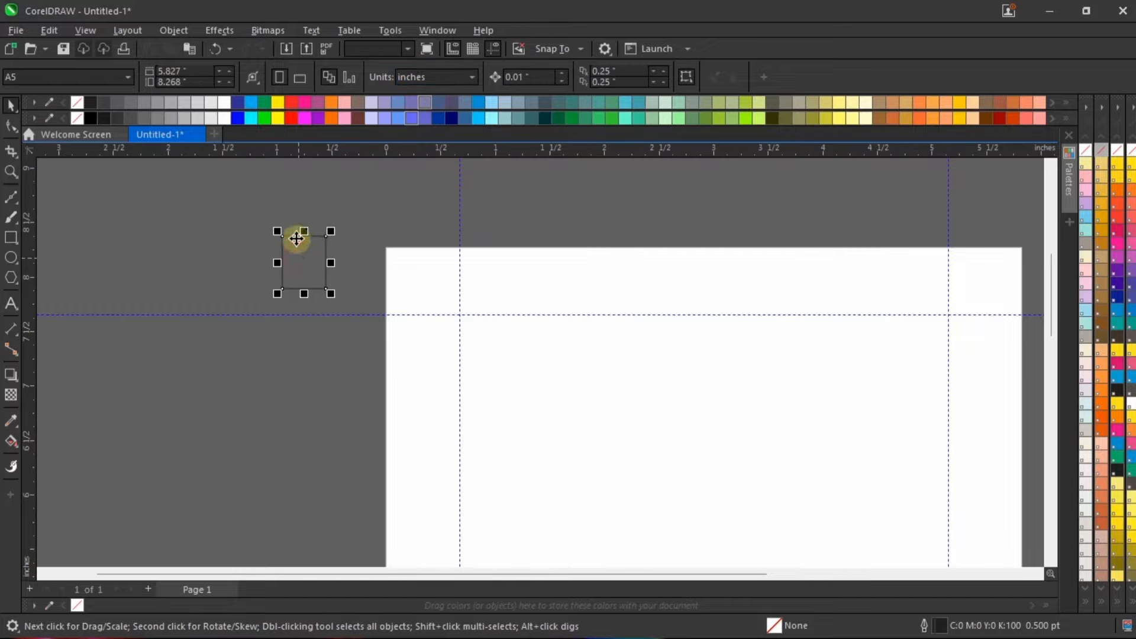
drag(296, 238, 345, 244)
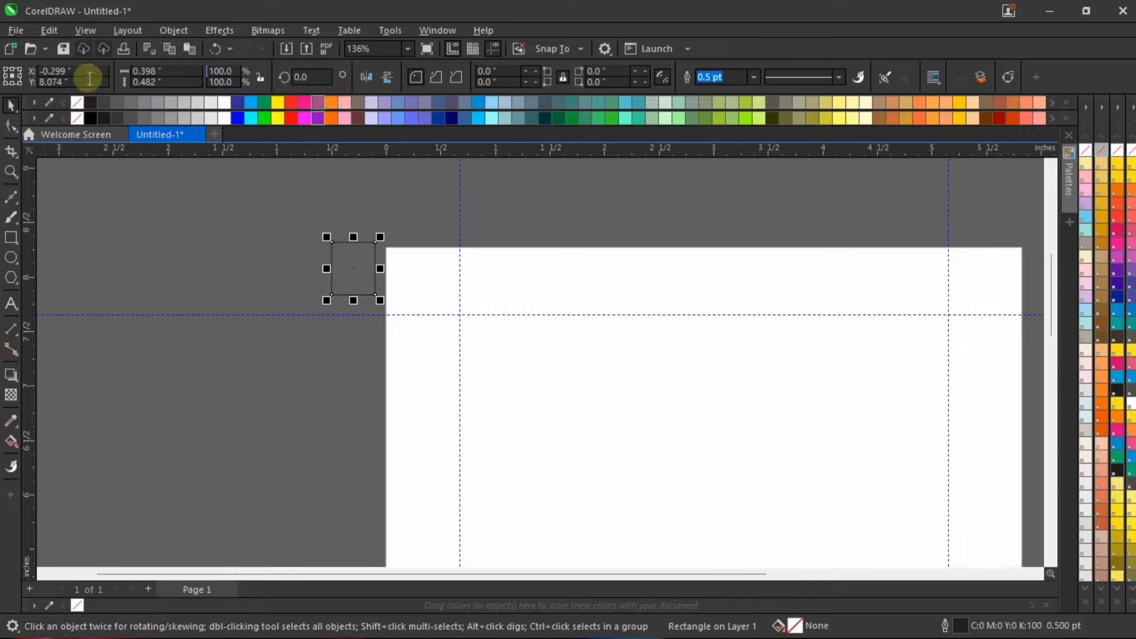
Step: Resize the small rectangle to a 0.45 by 0.45 inch square
click(162, 71)
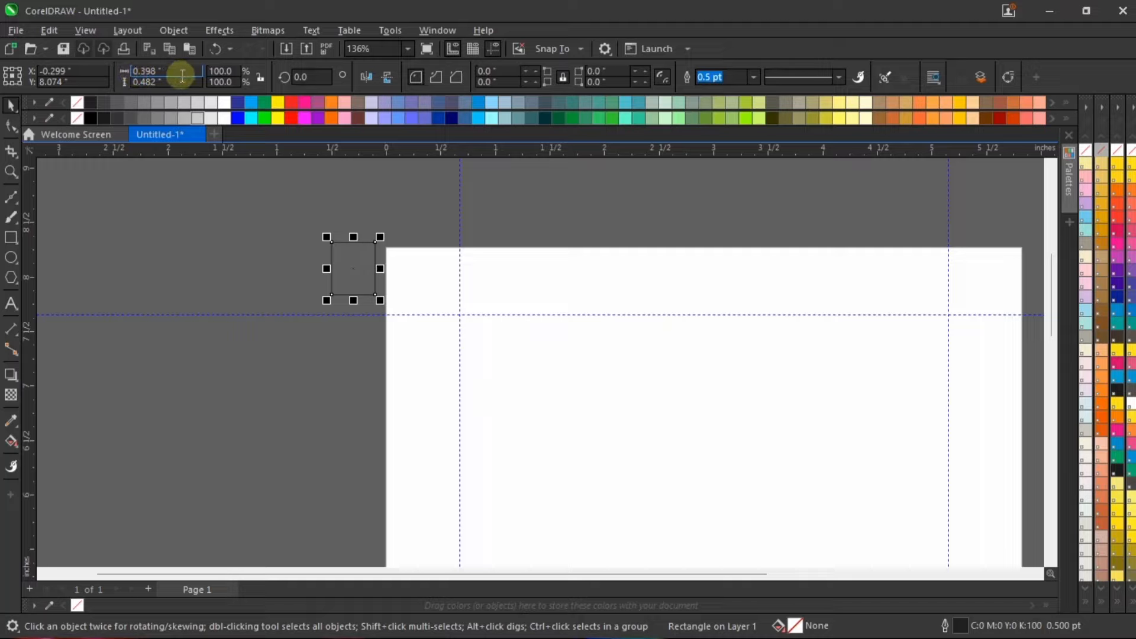
double_click(180, 75)
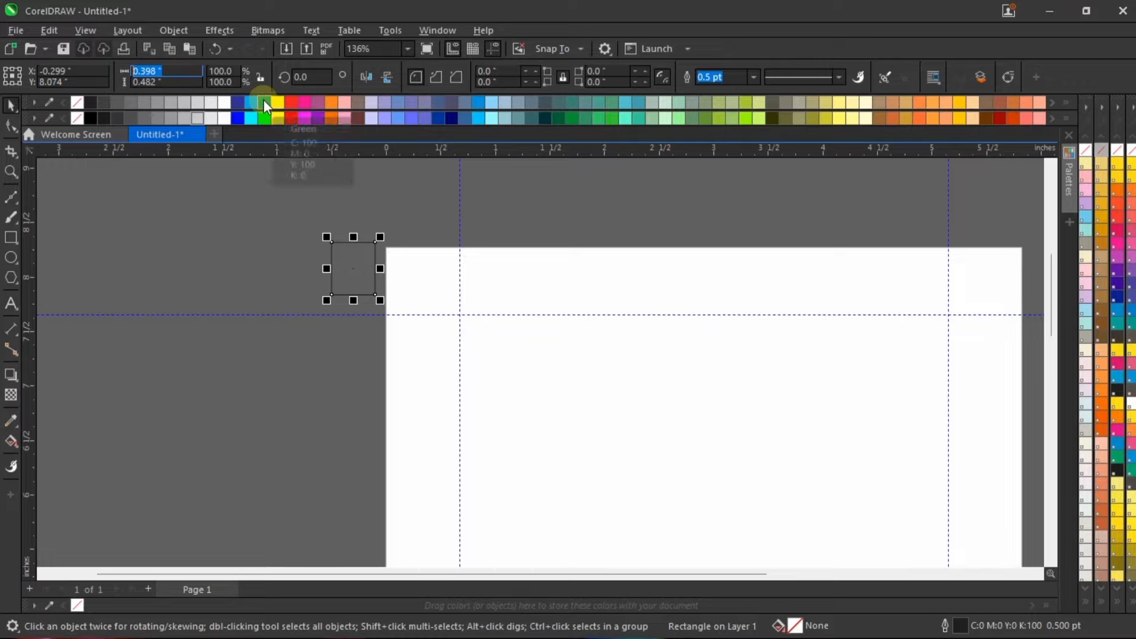
text(0.45)
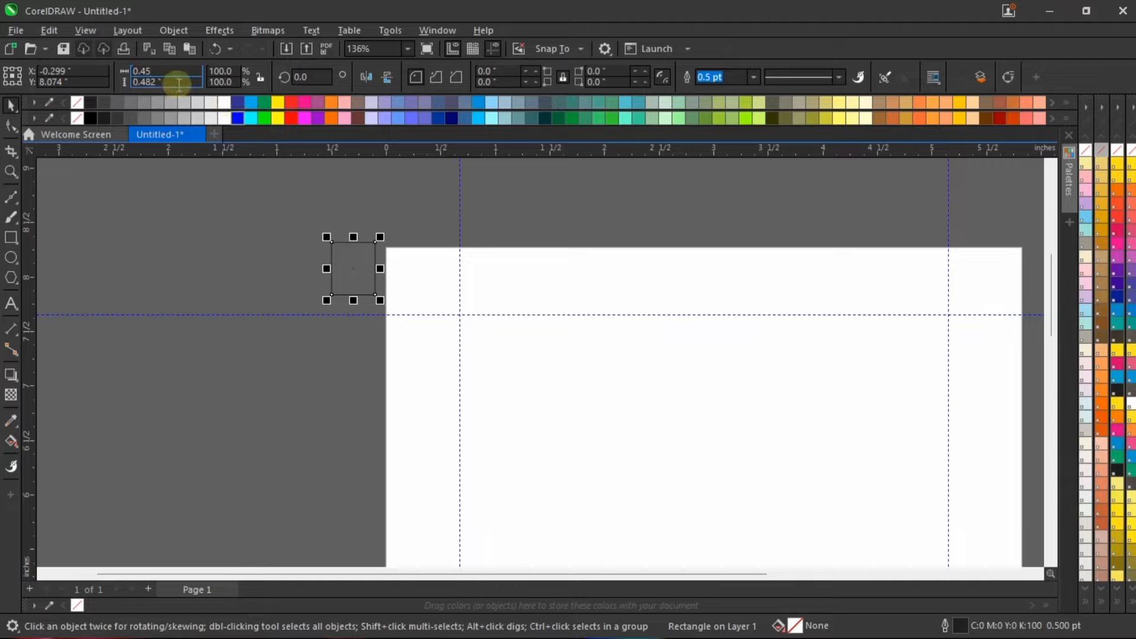
drag(178, 82, 76, 83)
text(0.45)
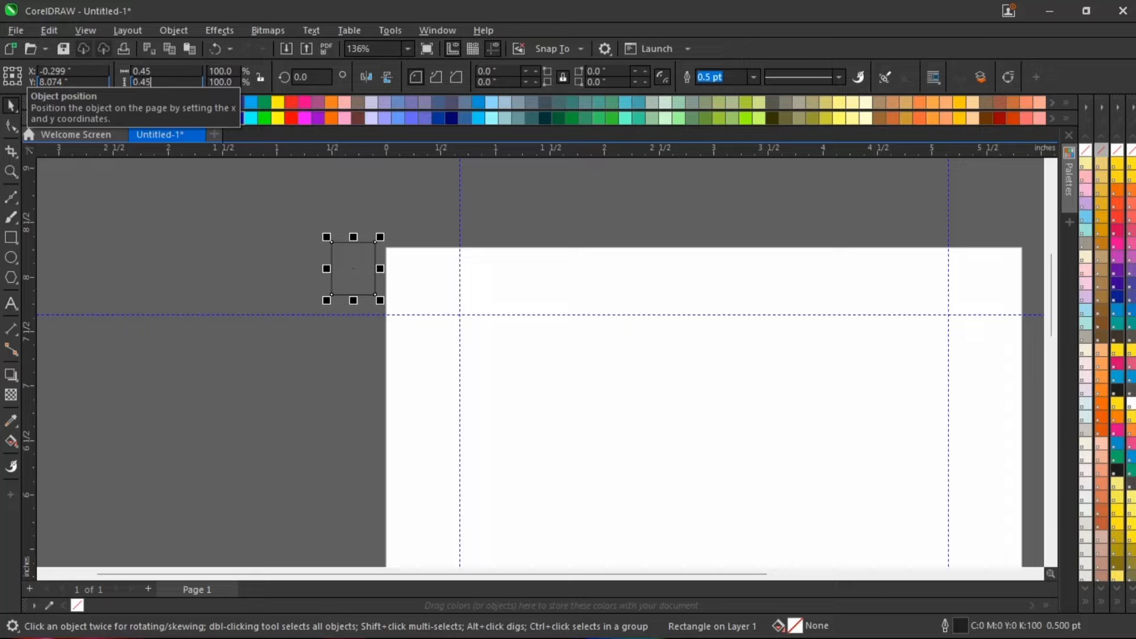
key(Return)
Step: Move the small square onto the page and align it flush with the upper-left corner of the page-sized rectangle
drag(363, 289, 426, 306)
scroll(404, 254, up, 1)
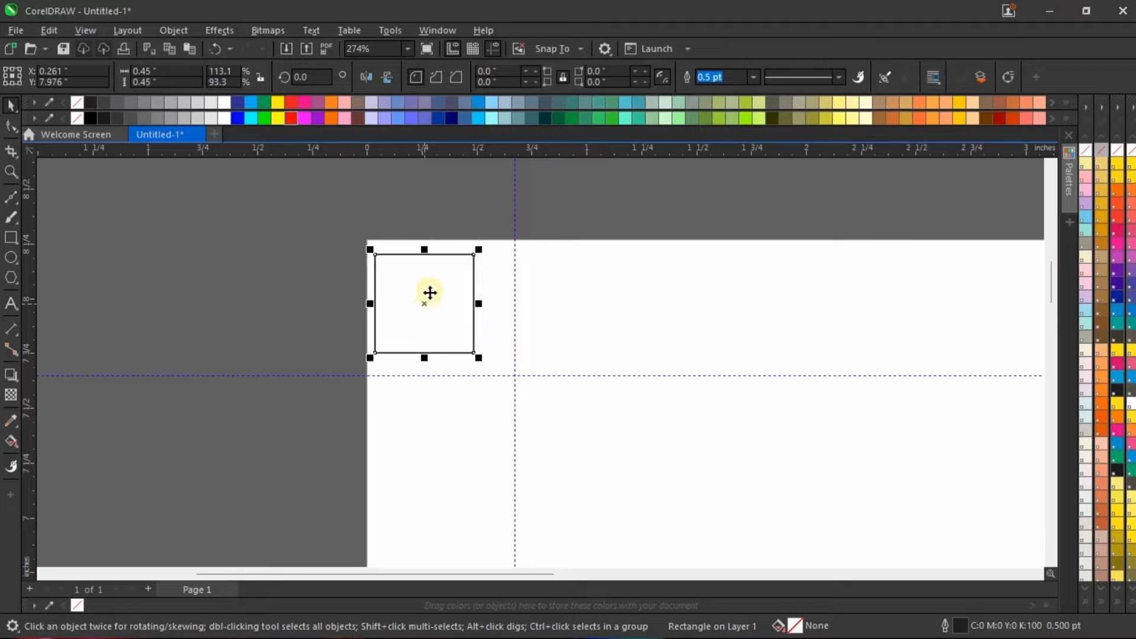
shift+click(594, 304)
scroll(466, 284, down, 1)
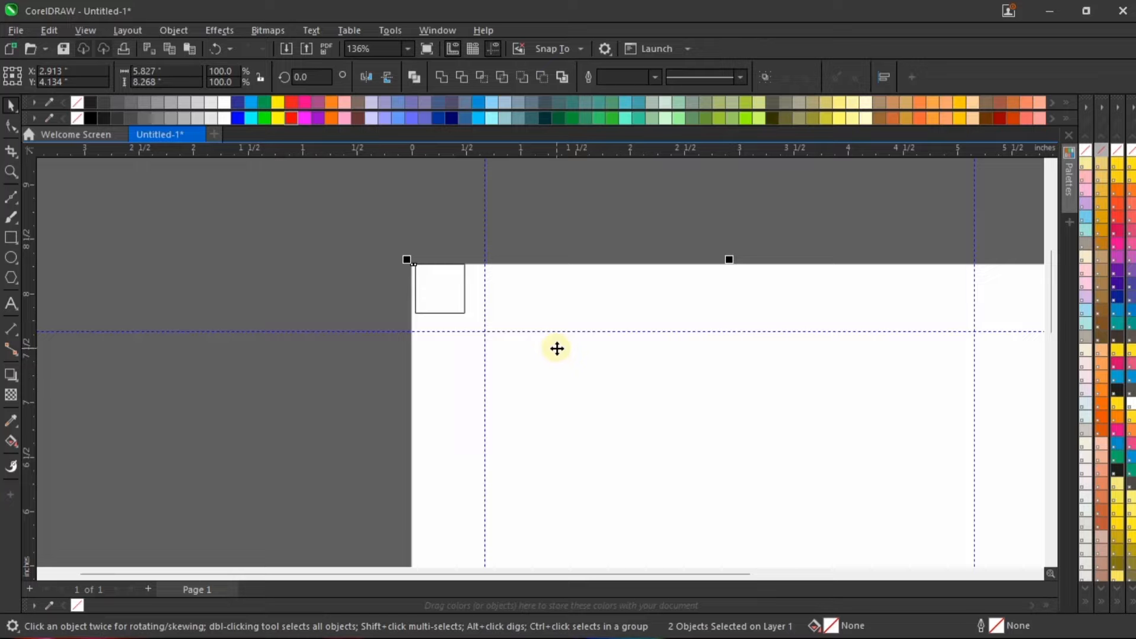
click(552, 226)
Step: Move the left vertical guideline to the square's right edge, at about 0.453 inches
scroll(482, 262, up, 2)
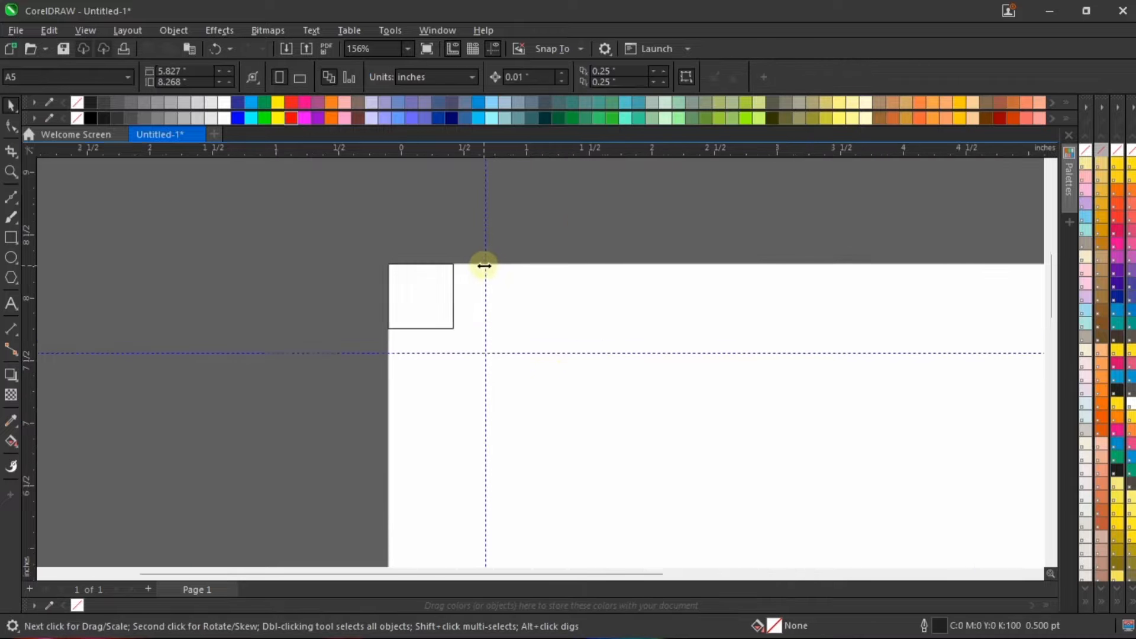
drag(489, 245, 433, 249)
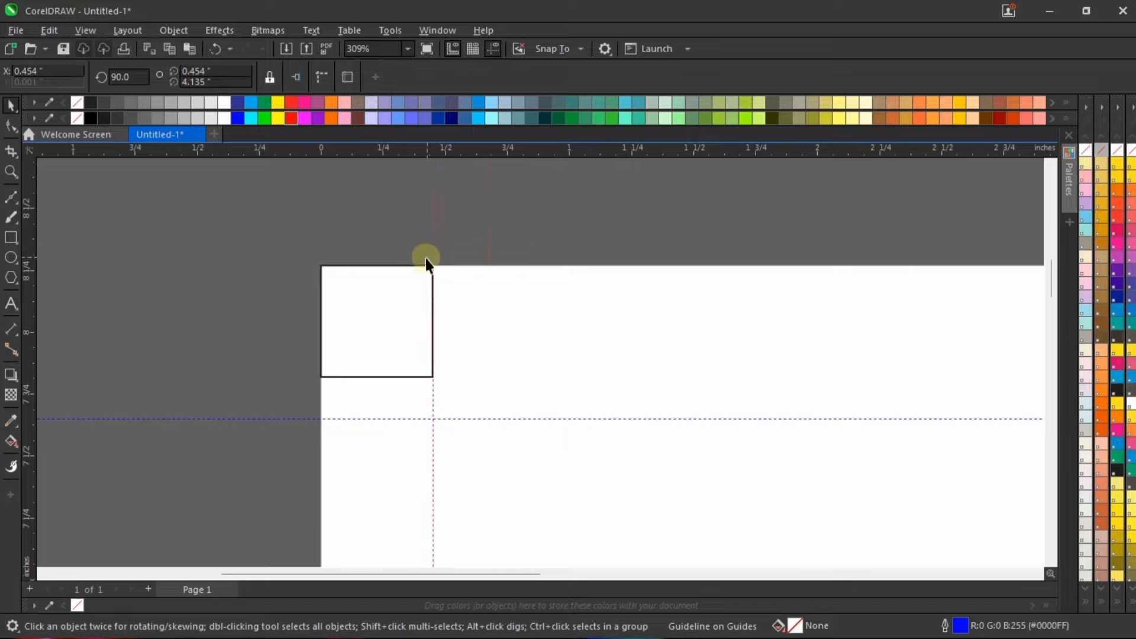
scroll(426, 258, up, 3)
scroll(459, 231, up, 1)
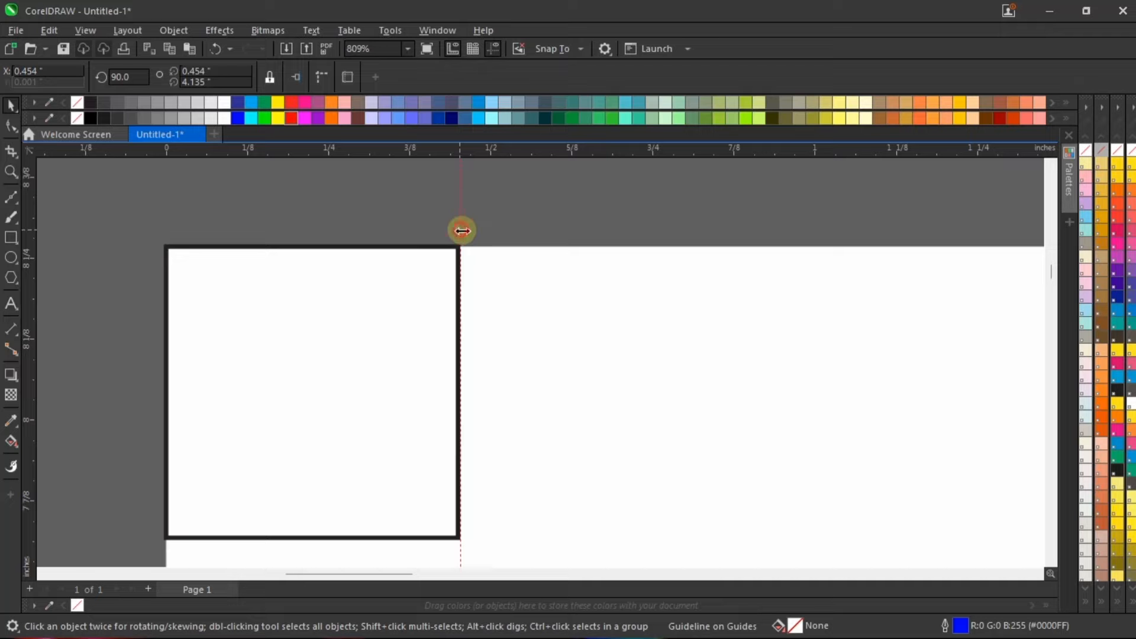
scroll(461, 232, down, 4)
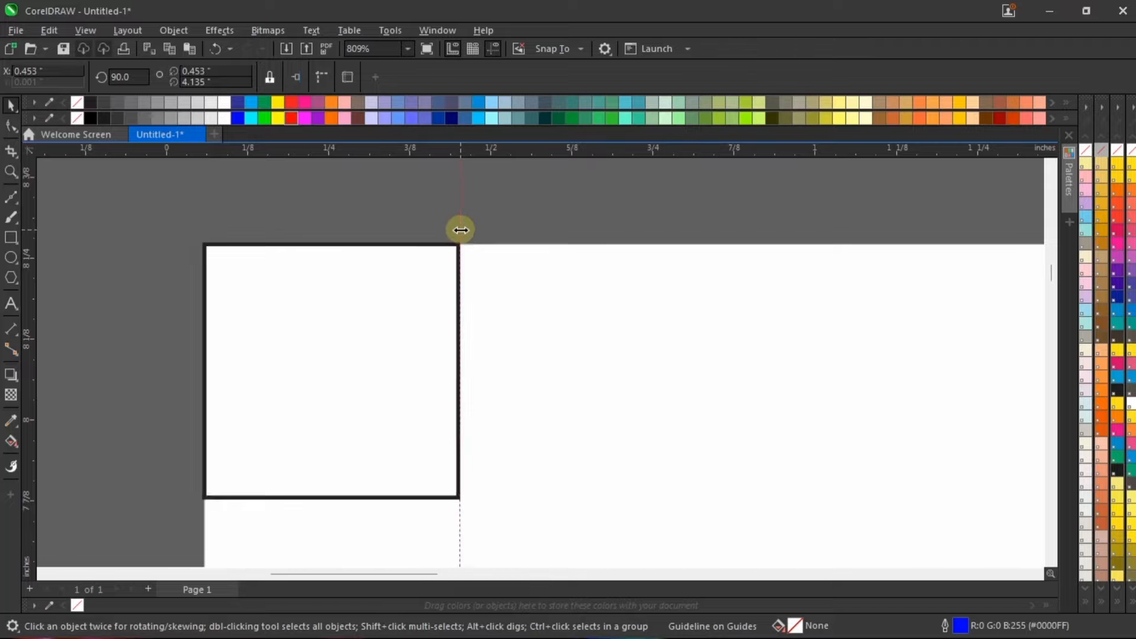
scroll(459, 236, down, 2)
scroll(362, 302, up, 3)
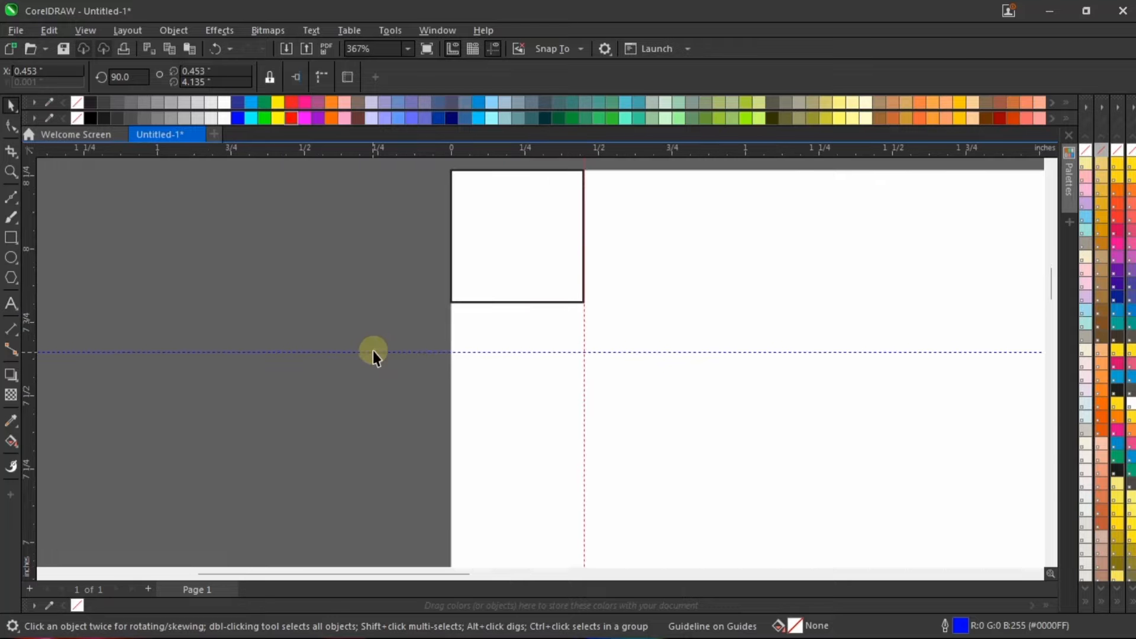
Step: Move the upper horizontal guideline to the bottom edge of the small square
drag(378, 354, 386, 304)
click(332, 348)
scroll(532, 338, down, 3)
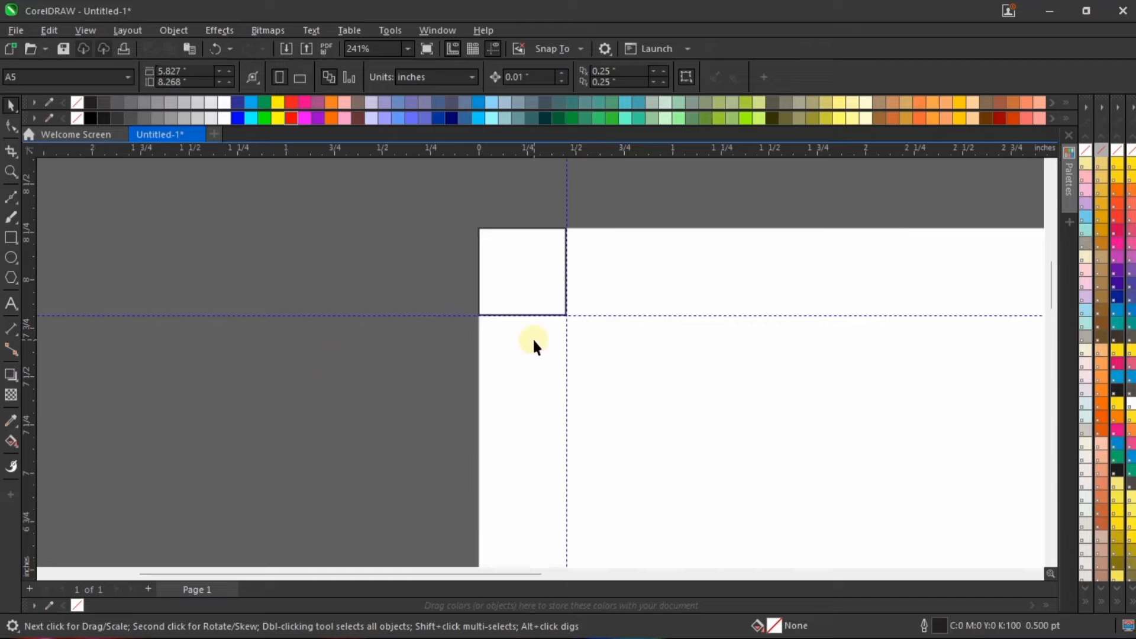
Step: Align the small square to the right edge of the page-sized rectangle, placing it in the upper-right corner
key(shift+F4)
click(417, 178)
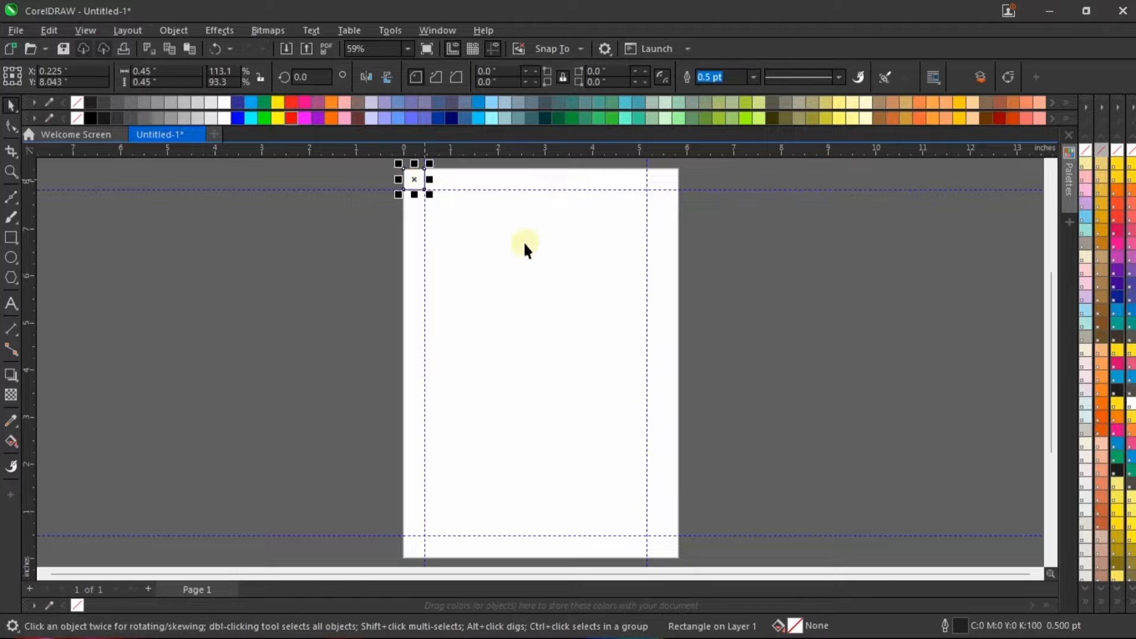
shift+click(606, 319)
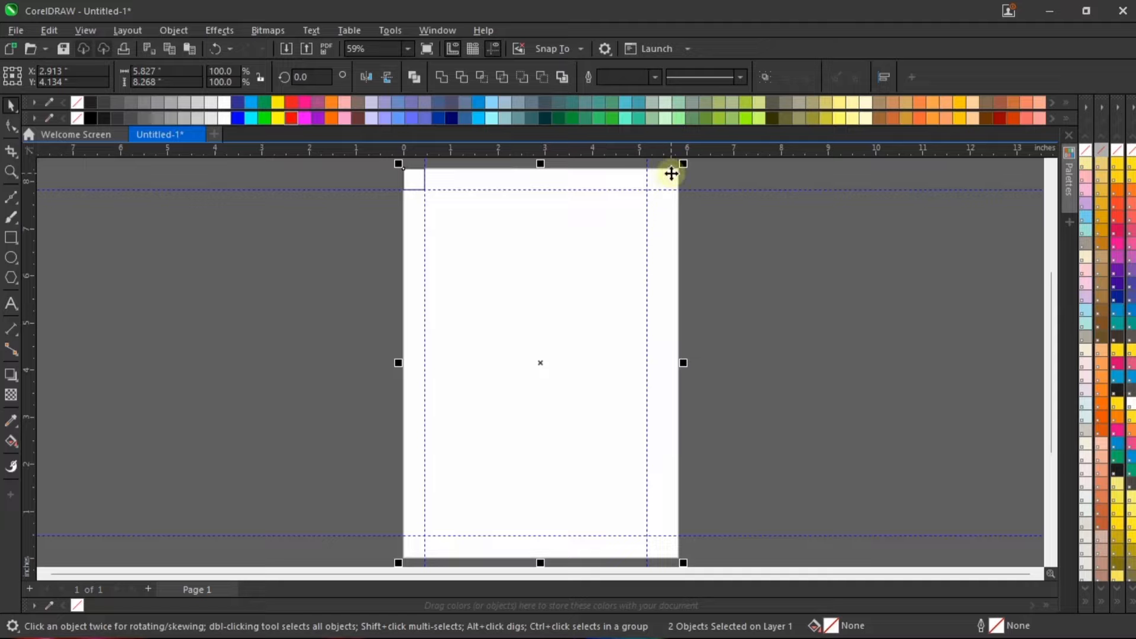
key(r)
scroll(686, 173, up, 1)
click(750, 282)
scroll(659, 343, down, 1)
scroll(648, 246, up, 1)
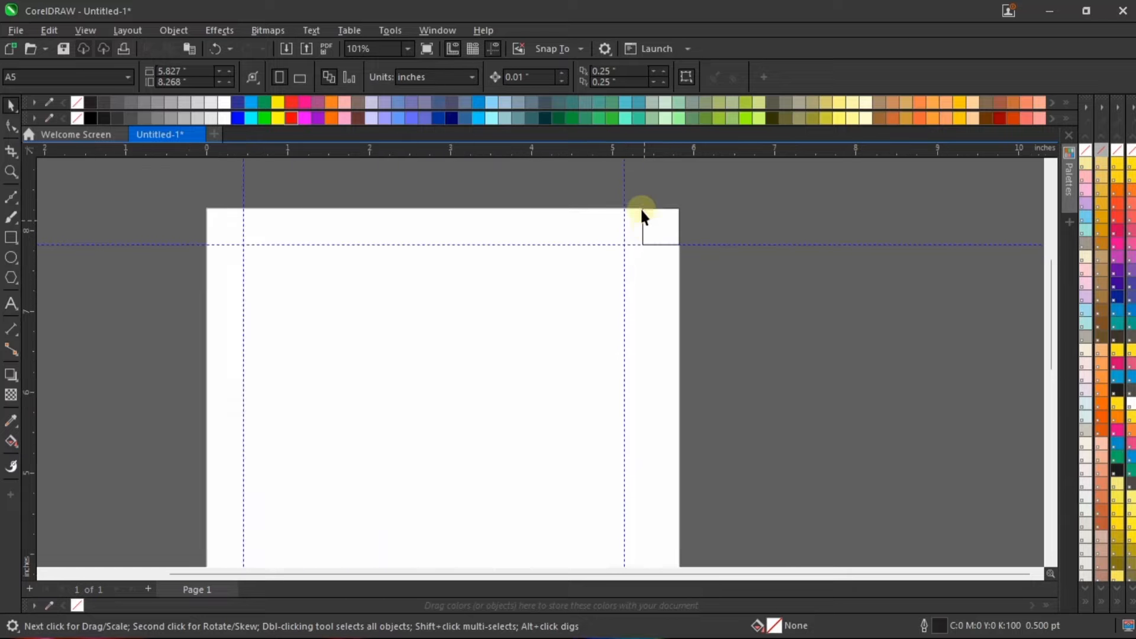
Step: Move the right vertical guideline to the left edge of the small square in the page's upper-right corner
scroll(643, 217, up, 4)
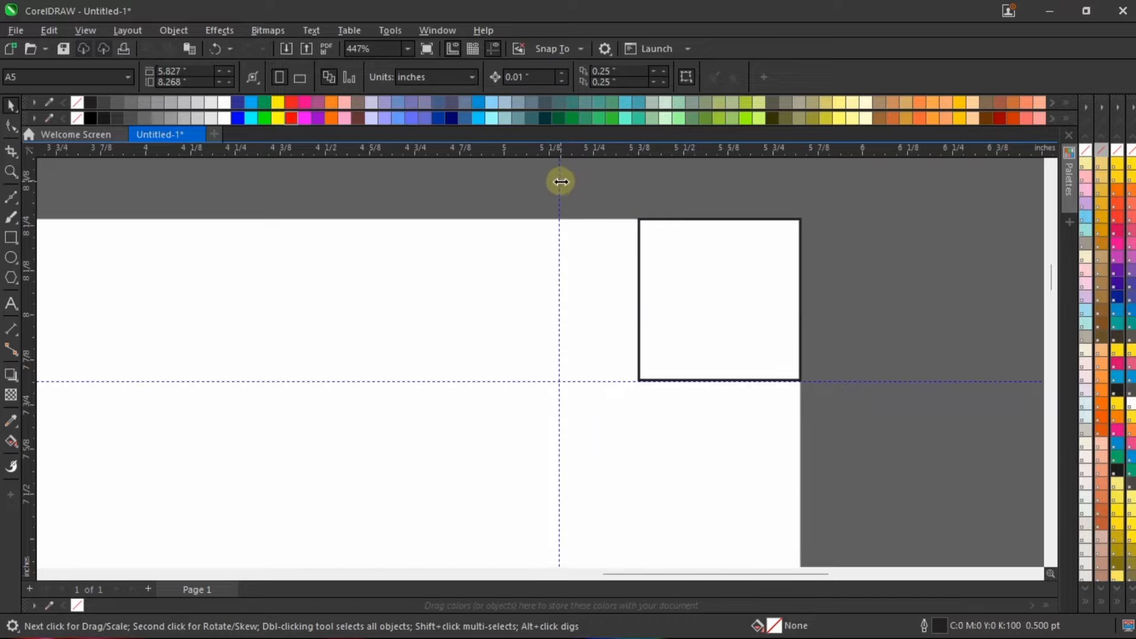
drag(560, 182, 638, 191)
click(846, 271)
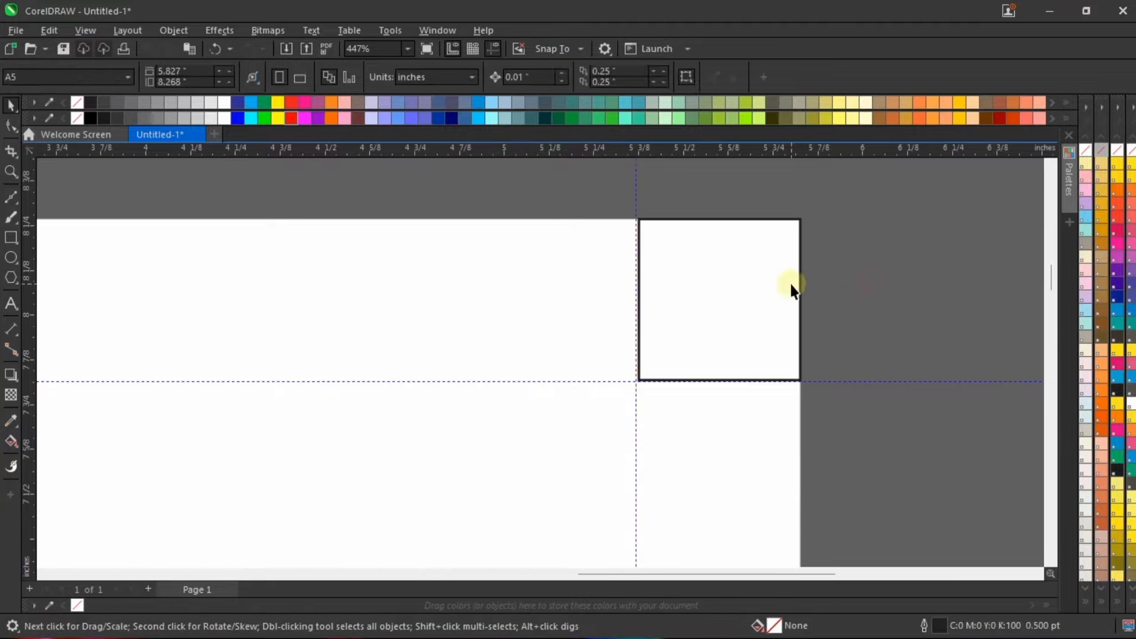
Step: Align the small square to the bottom edge of the page-sized rectangle, placing it in the lower-right corner
scroll(793, 290, down, 7)
click(671, 178)
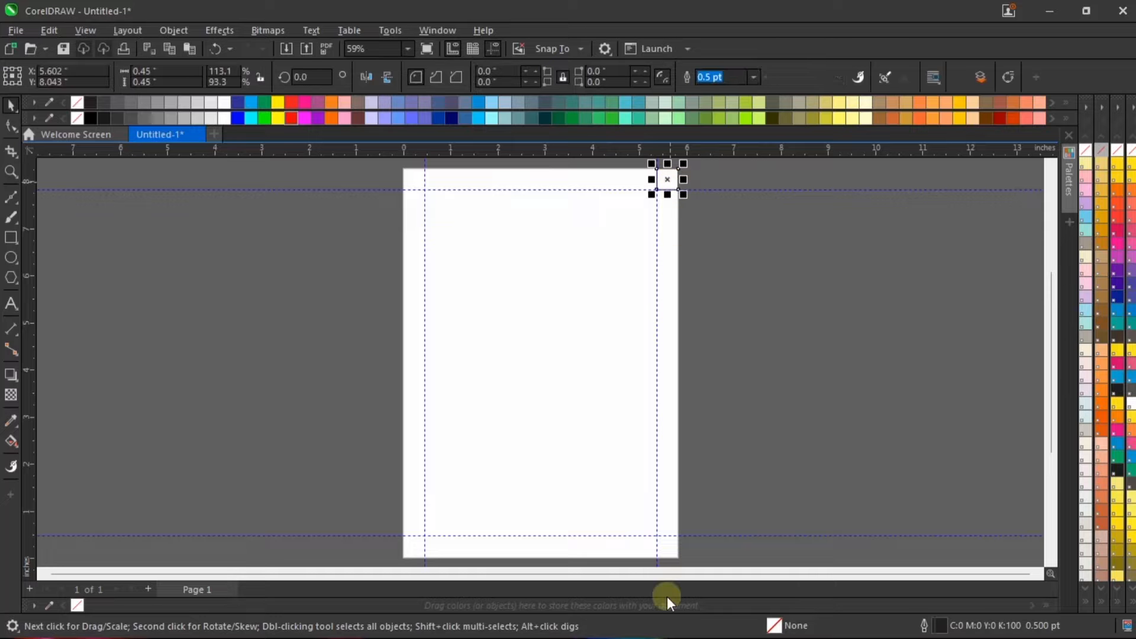
scroll(657, 557, up, 2)
scroll(657, 534, down, 3)
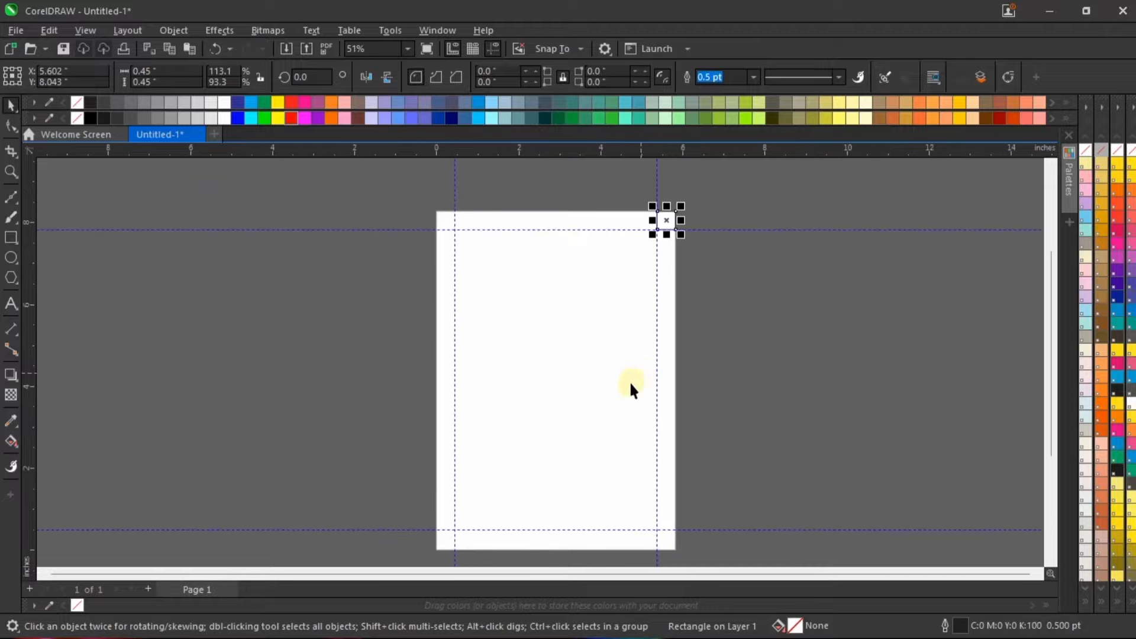
shift+click(627, 469)
key(b)
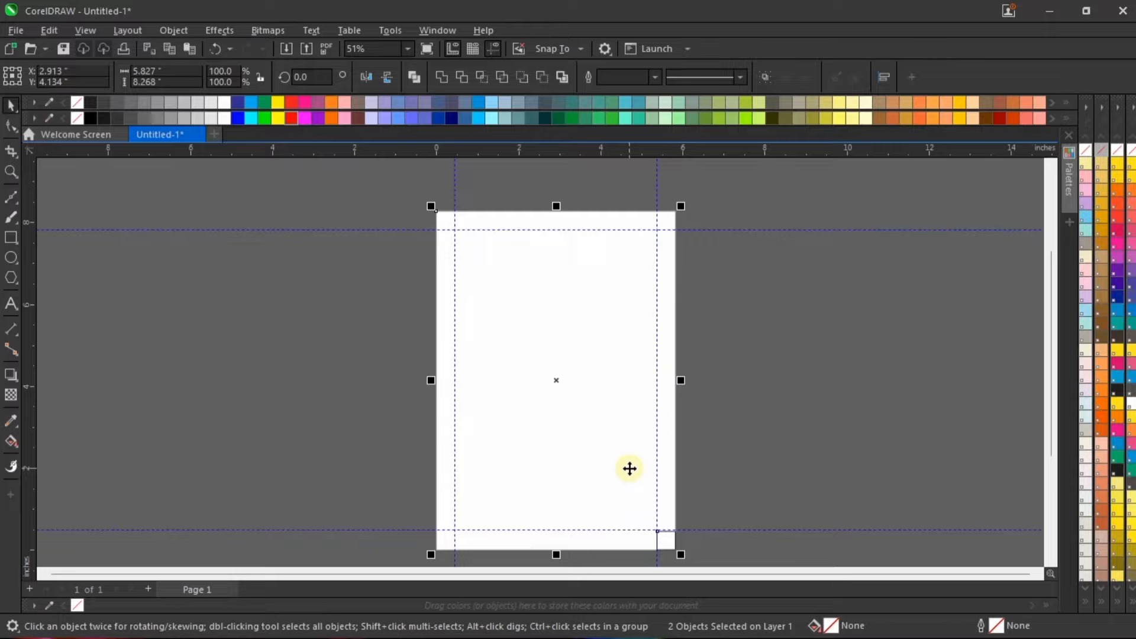
Step: Move the lower horizontal guideline to the top edge of the small square, at about 0.456 inches
scroll(659, 375, down, 1)
scroll(665, 492, up, 4)
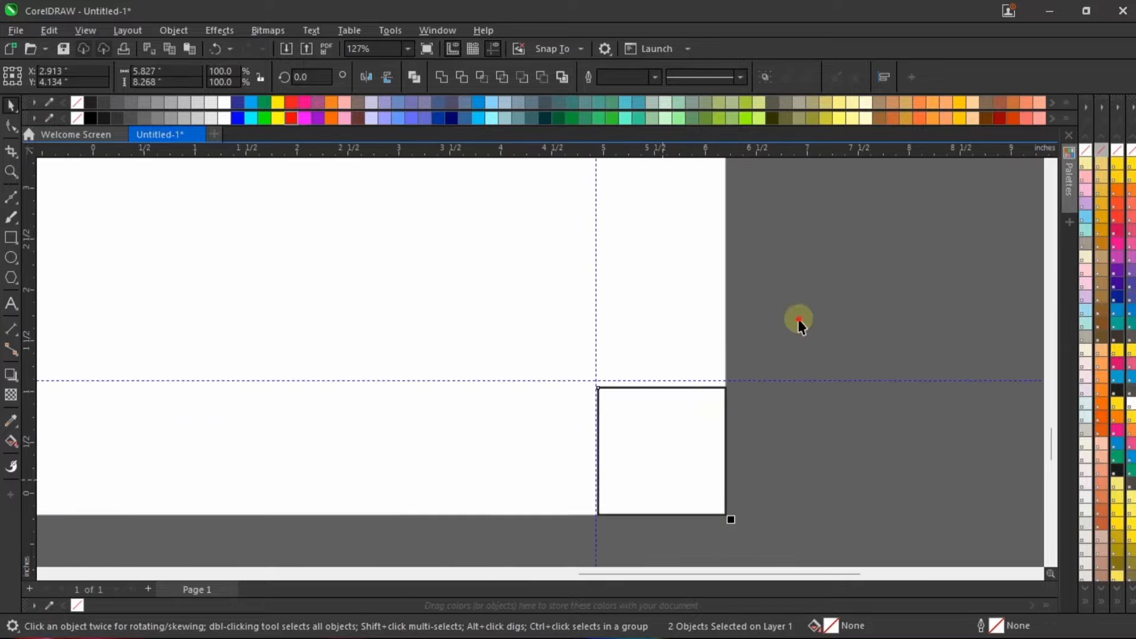
click(799, 323)
scroll(698, 409, up, 9)
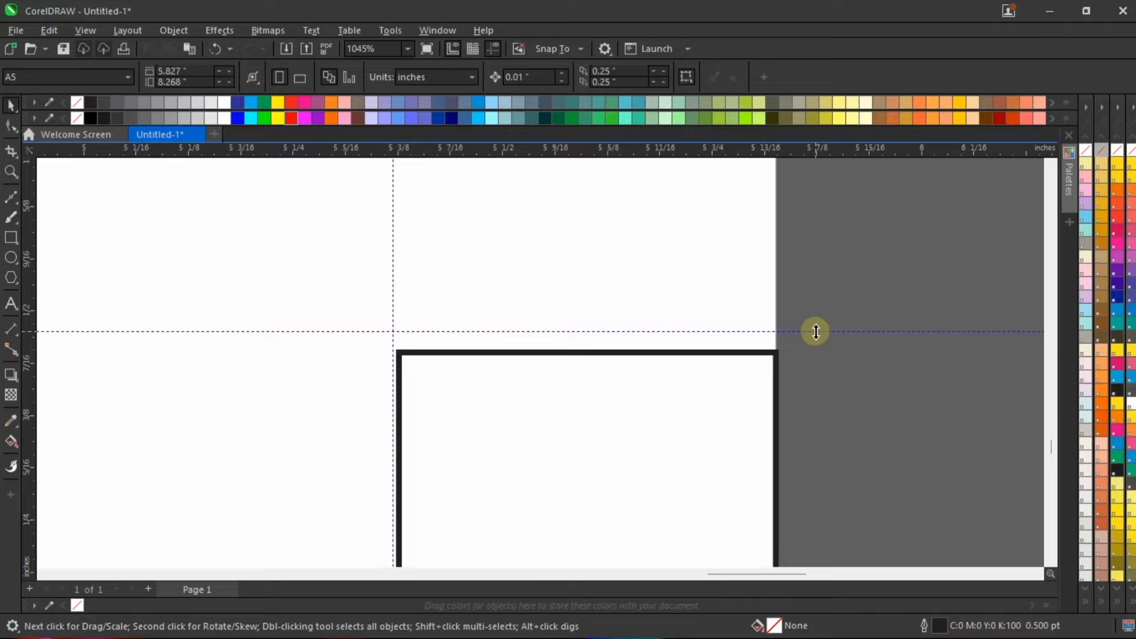
drag(816, 331, 815, 349)
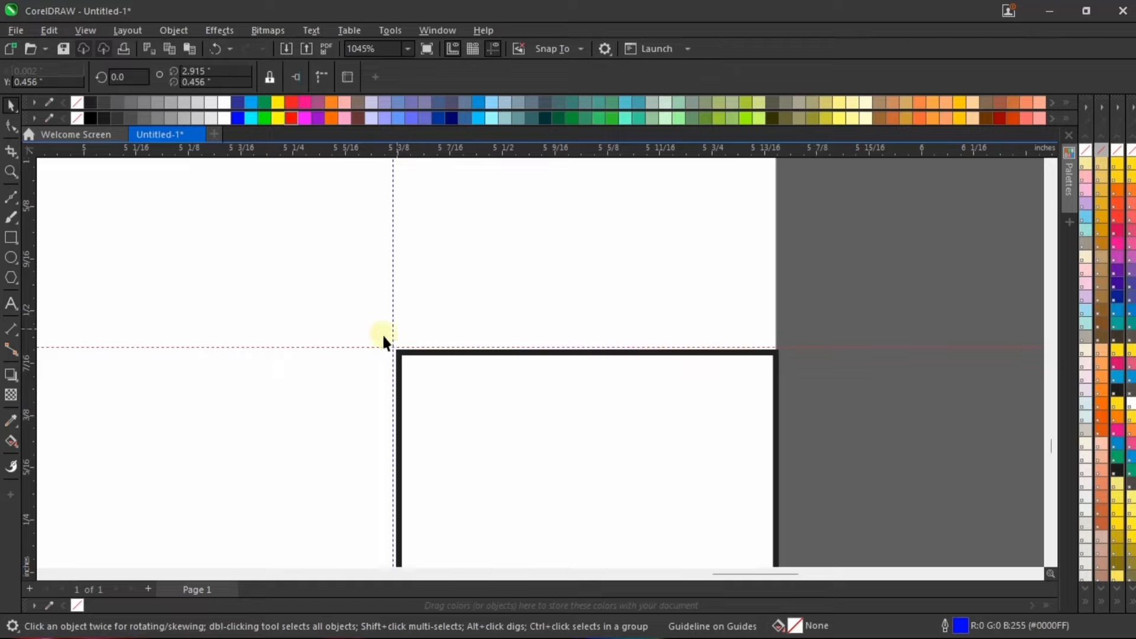
Step: Fine-tune the right vertical guideline so it sits on the small square's left edge, at about 5.372 inches
scroll(383, 341, up, 2)
drag(395, 304, 401, 311)
scroll(702, 331, down, 6)
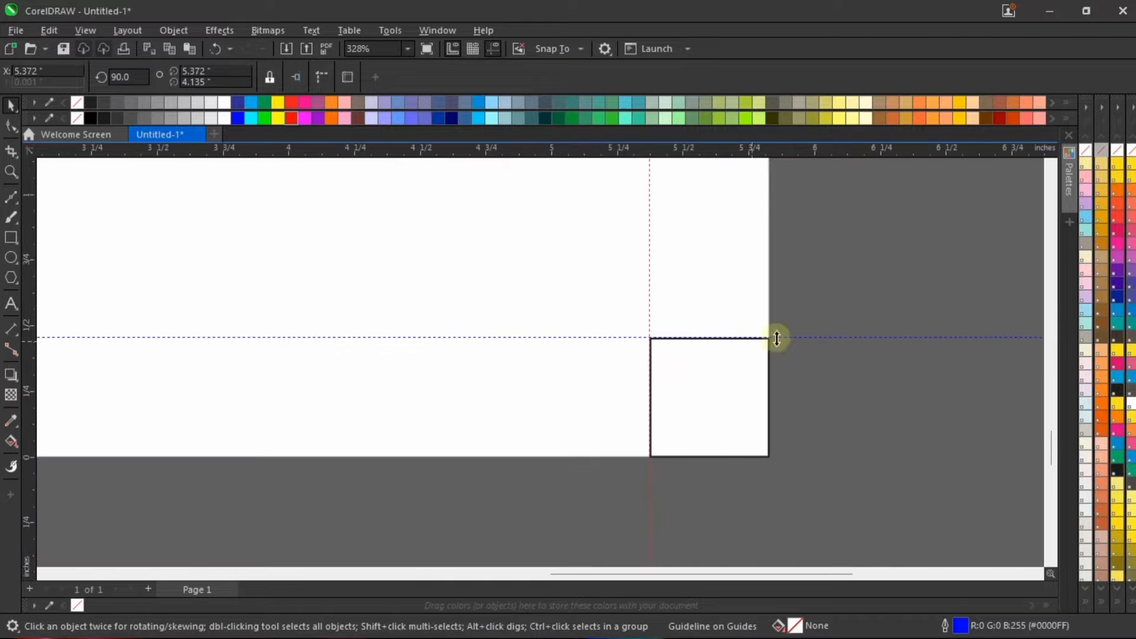
click(756, 351)
key(shift+F4)
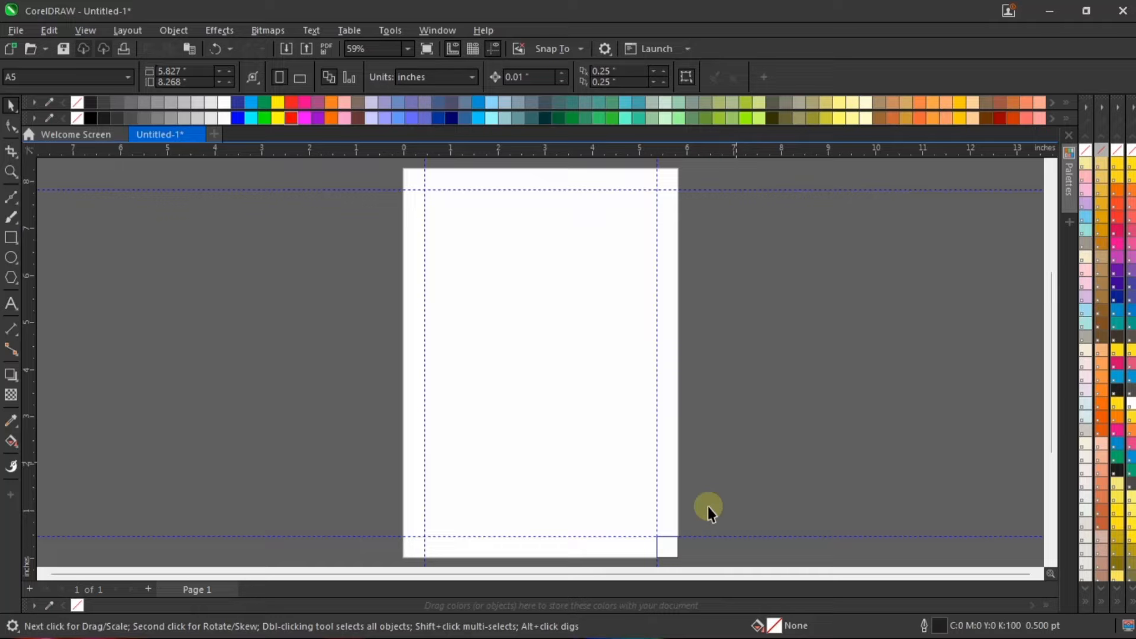
Step: Align the small square to the left edge of the page-sized rectangle, placing it in the lower-left corner
click(666, 557)
scroll(568, 380, down, 1)
scroll(500, 494, up, 4)
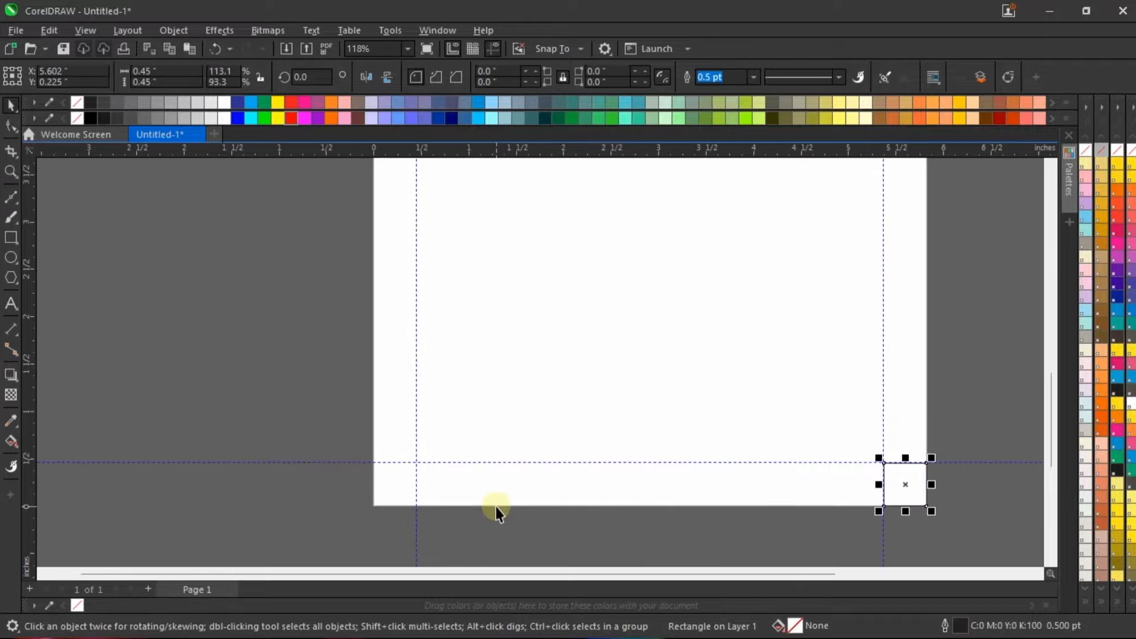
shift+click(564, 412)
key(l)
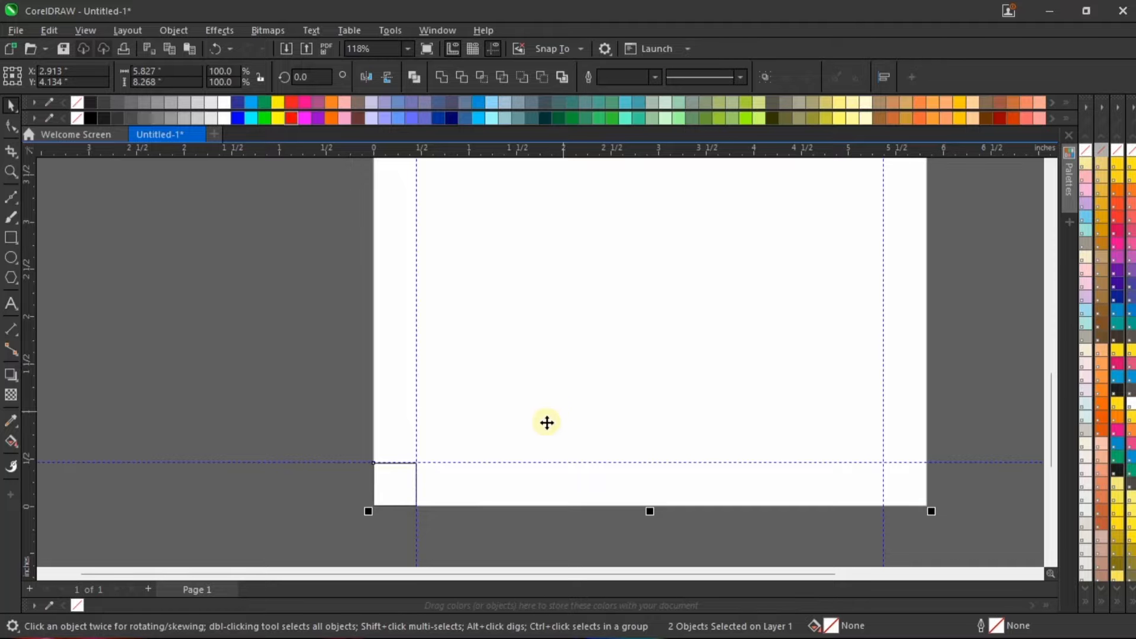
Step: Check the small square against the guidelines in the page's lower-left corner and delete the square
scroll(398, 516, up, 4)
click(405, 379)
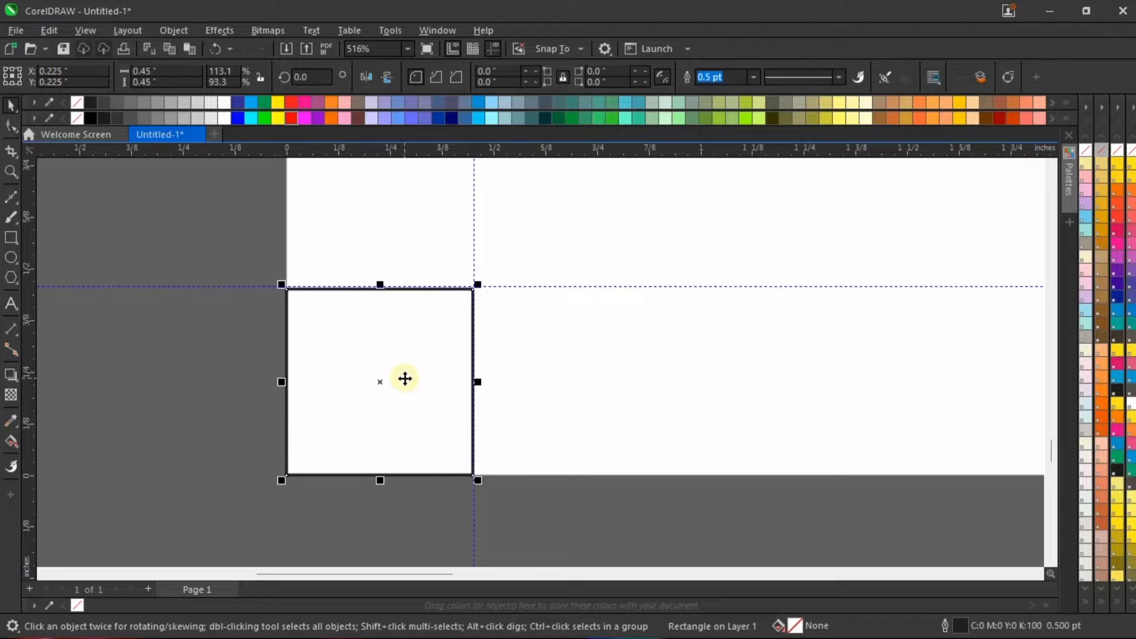
scroll(404, 378, down, 2)
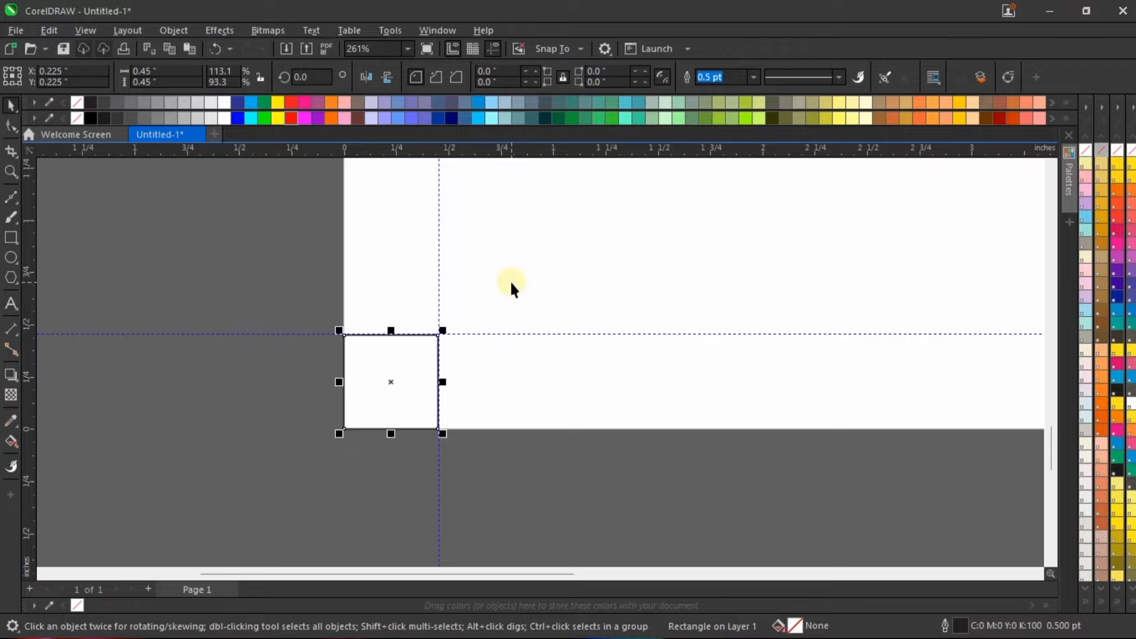
key(shift+F4)
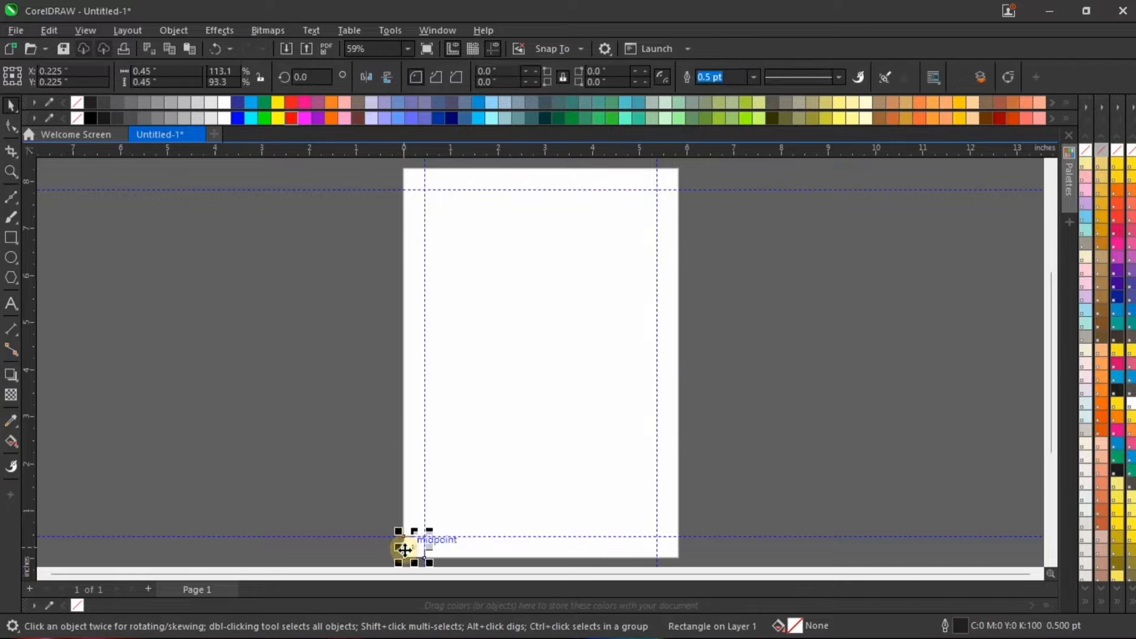
key(Delete)
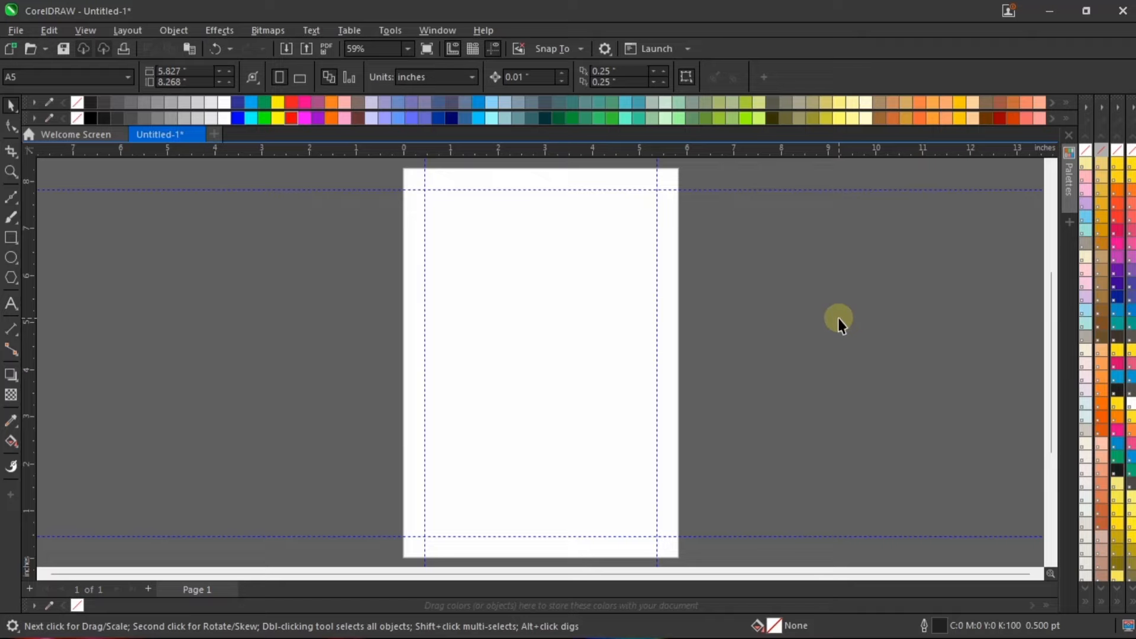
Step: Draw a horizontal Bézier line about 4.85 inches long between the left and right margin guidelines, slightly below the upper guideline
click(16, 207)
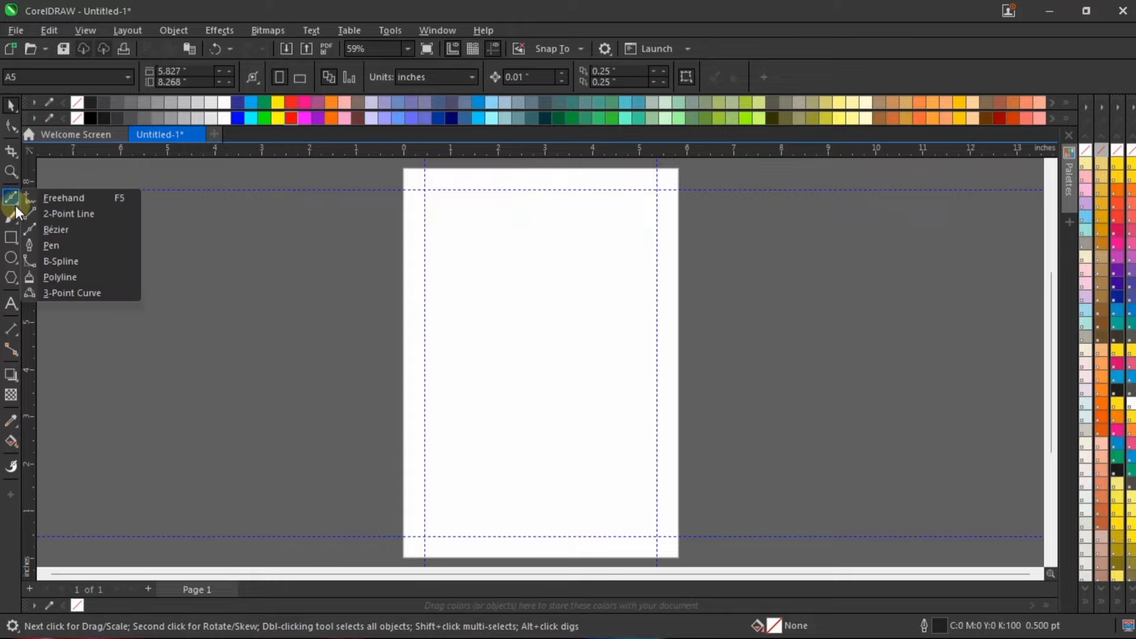
click(66, 232)
scroll(486, 183, up, 2)
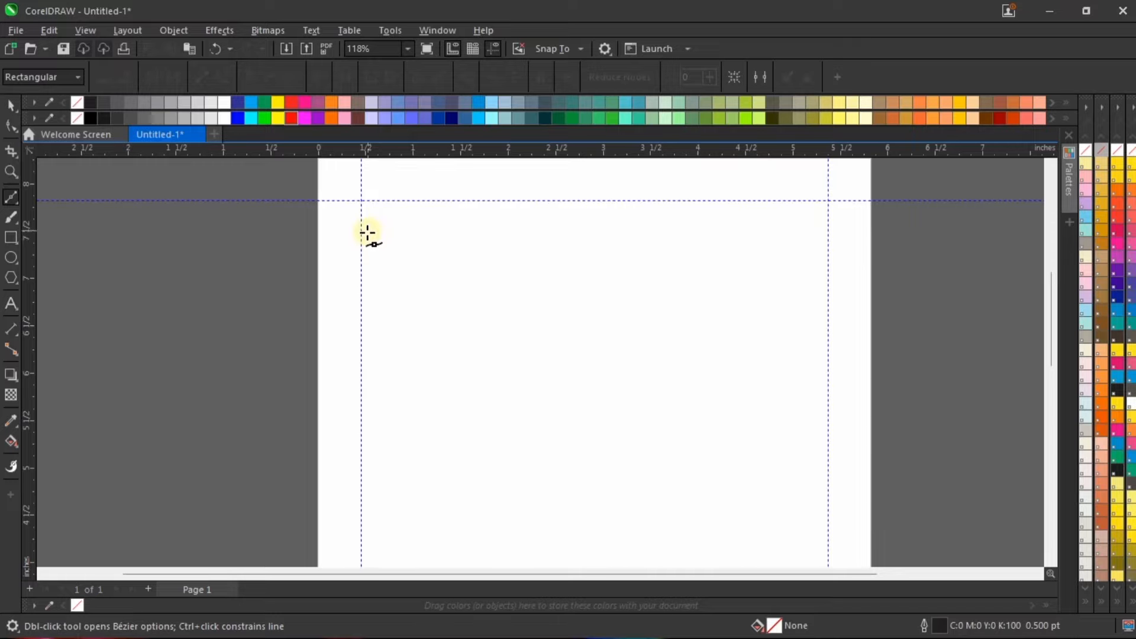
drag(367, 233, 827, 232)
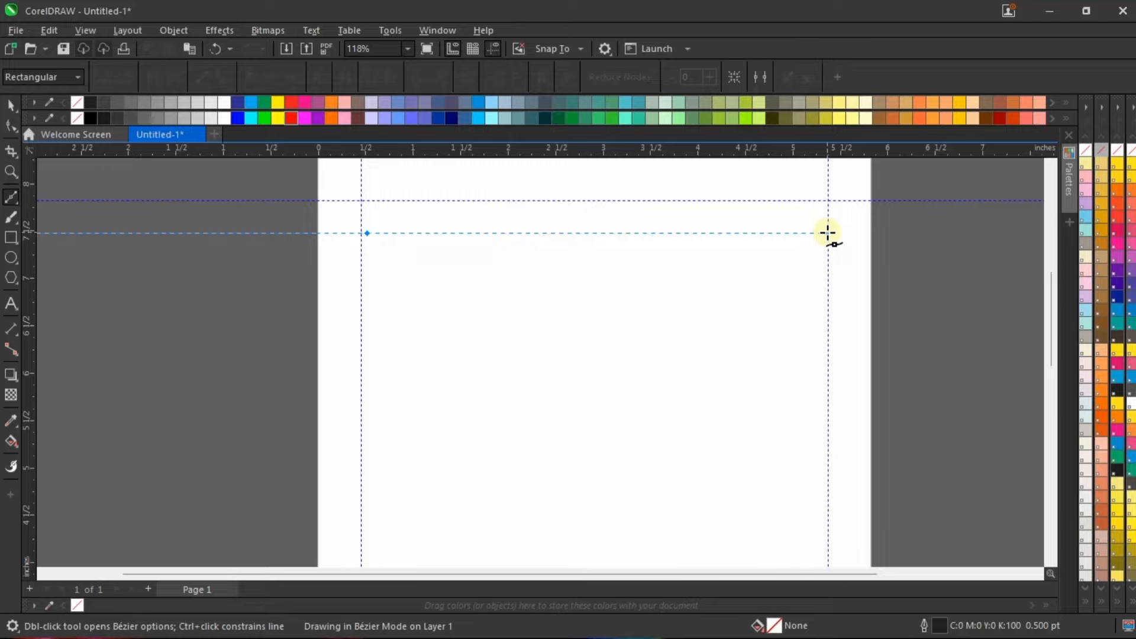
drag(827, 233, 827, 233)
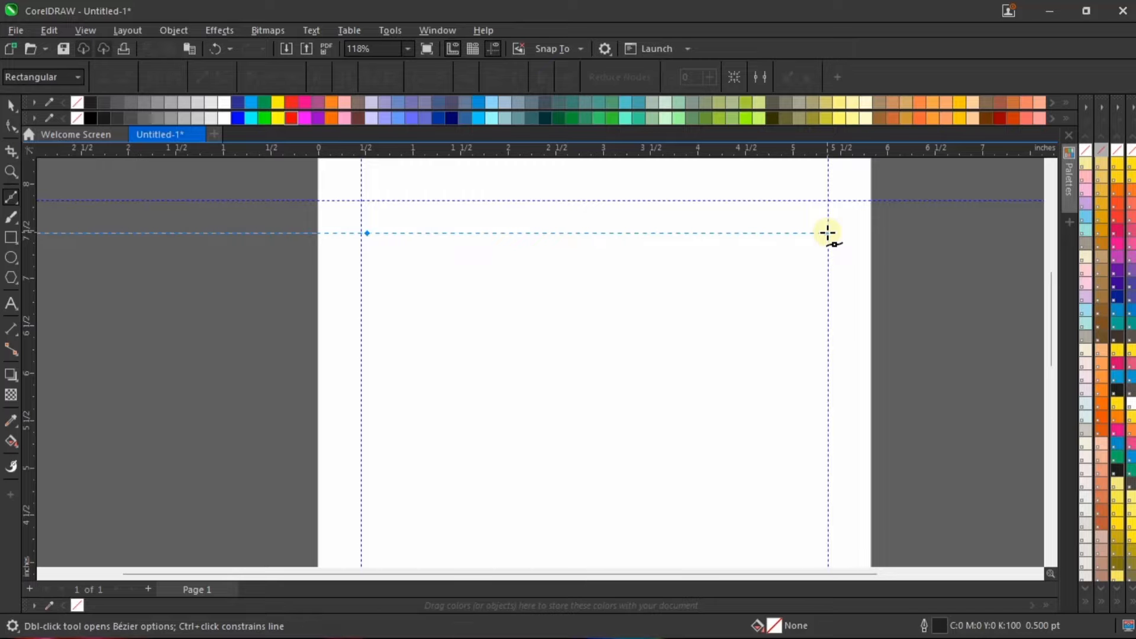
click(827, 233)
scroll(597, 231, up, 2)
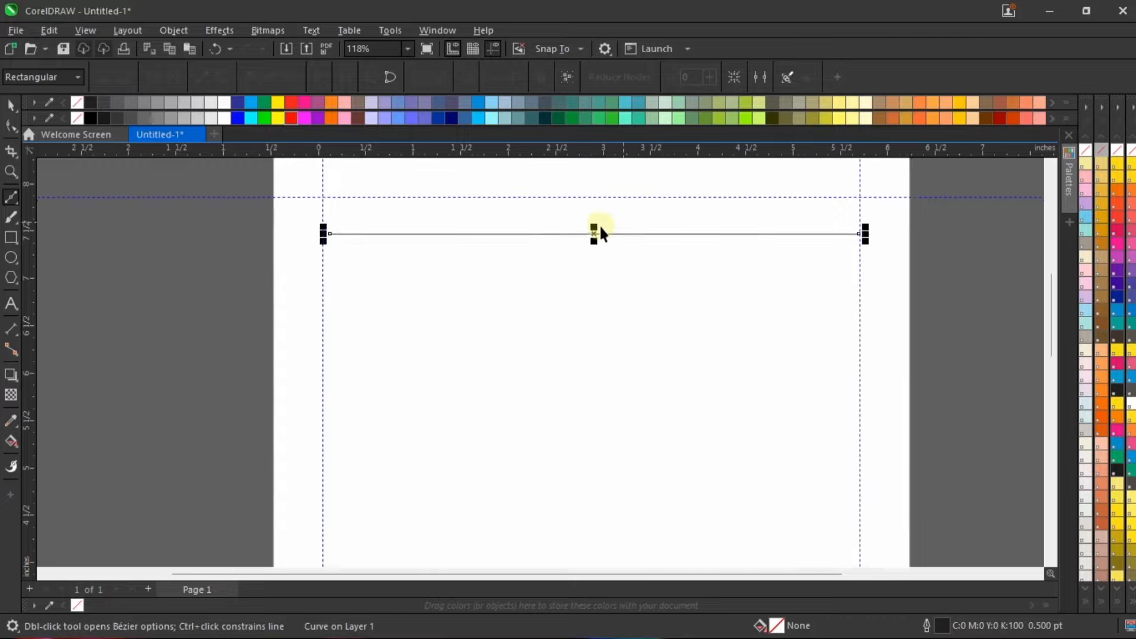
key(space)
Step: Set the horizontal line's outline width to 1.0 pt
drag(613, 237, 613, 238)
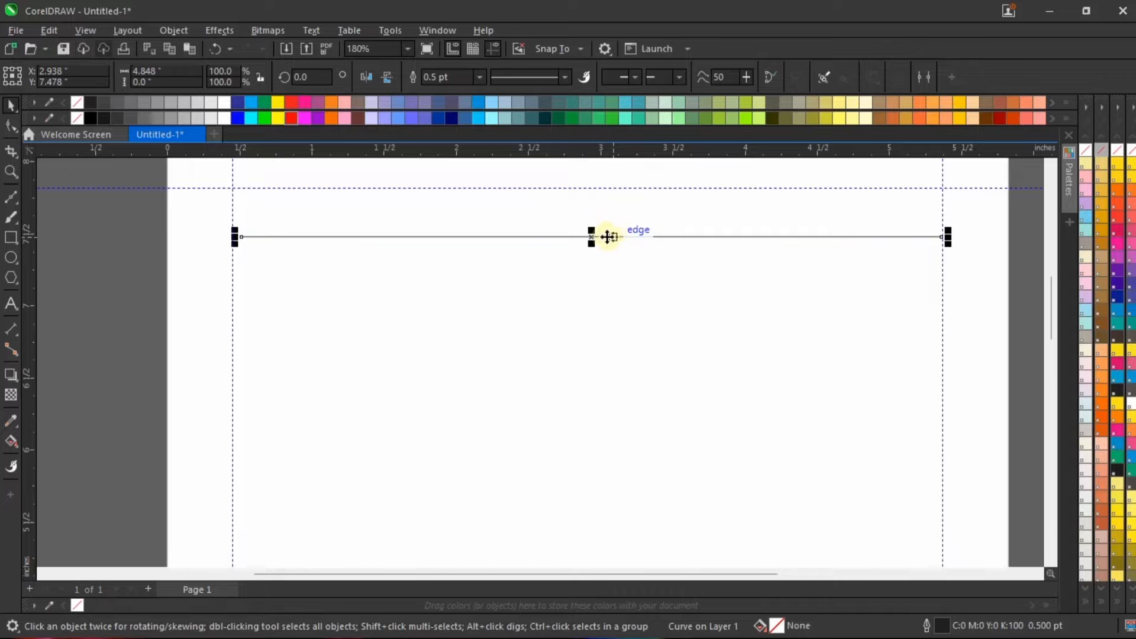
scroll(602, 238, down, 2)
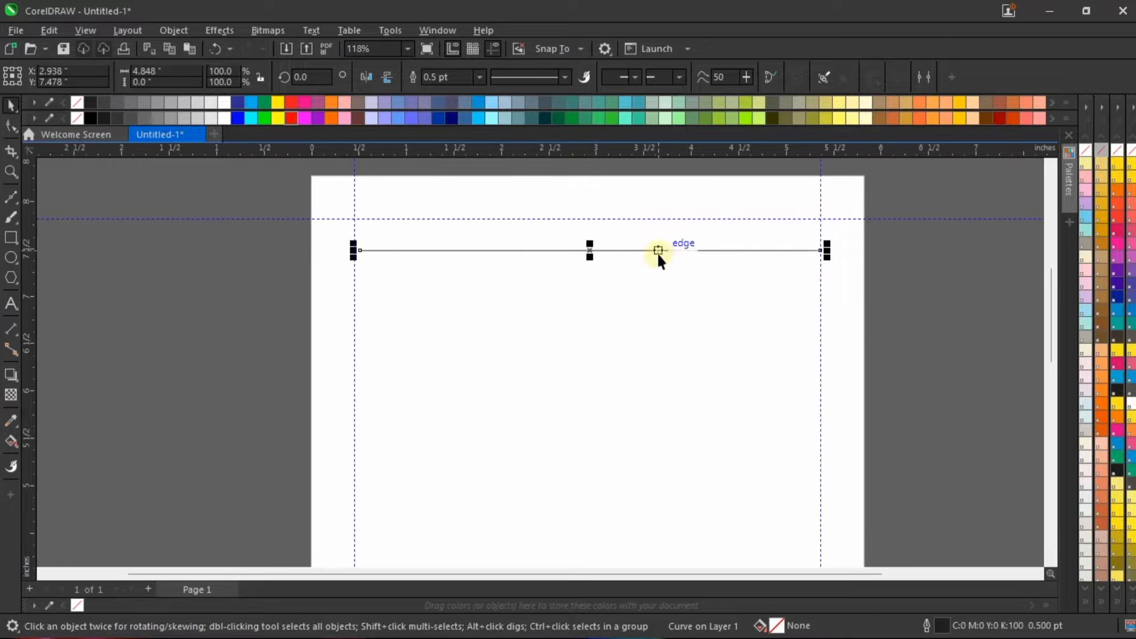
click(479, 77)
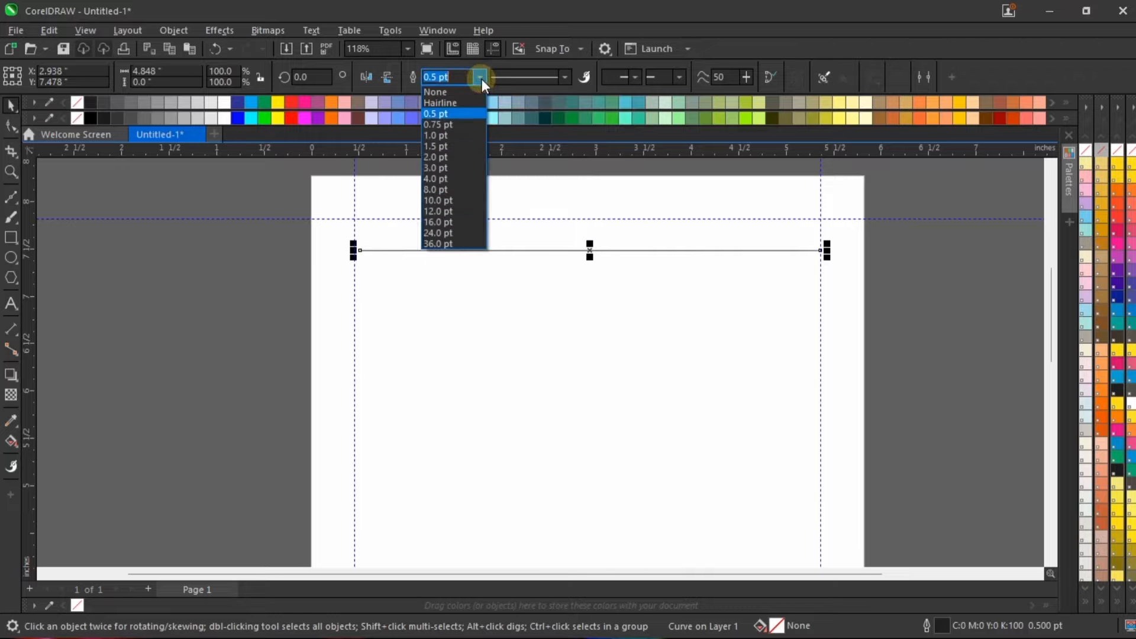
click(477, 135)
scroll(627, 216, up, 3)
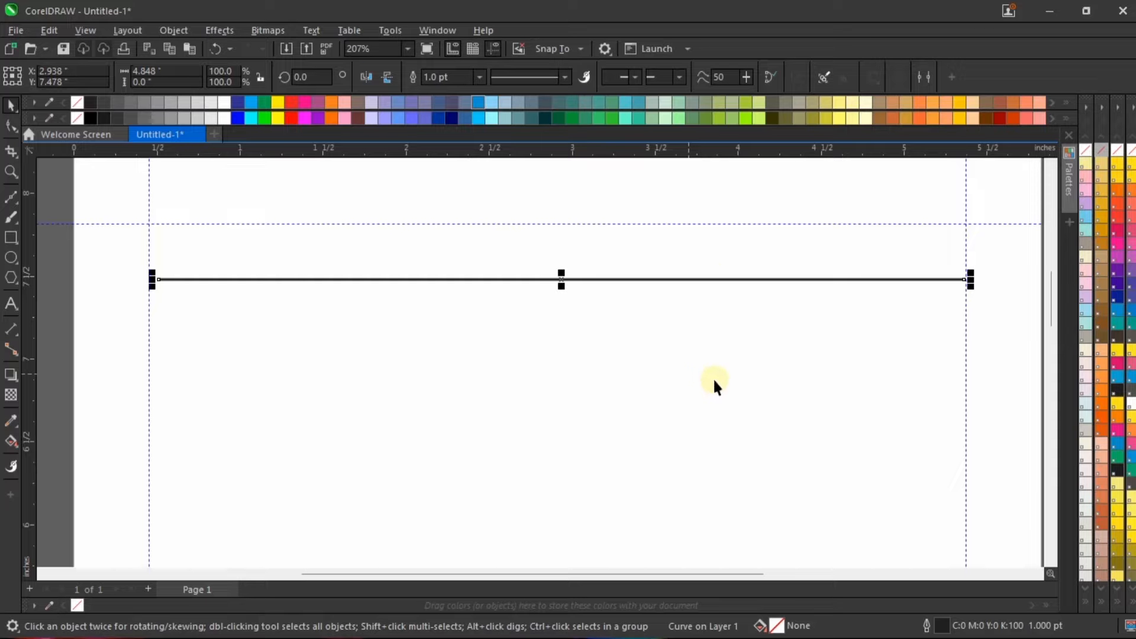
scroll(701, 318, down, 2)
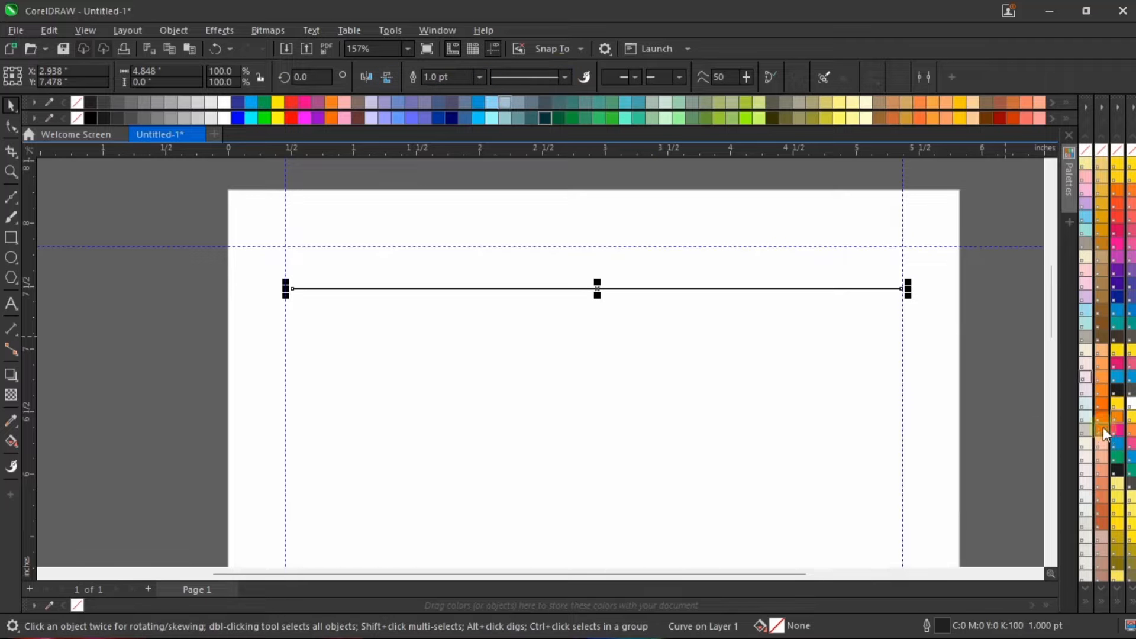
Step: Set the horizontal line's width to 1.2 points in the Outline Pen settings
double_click(940, 625)
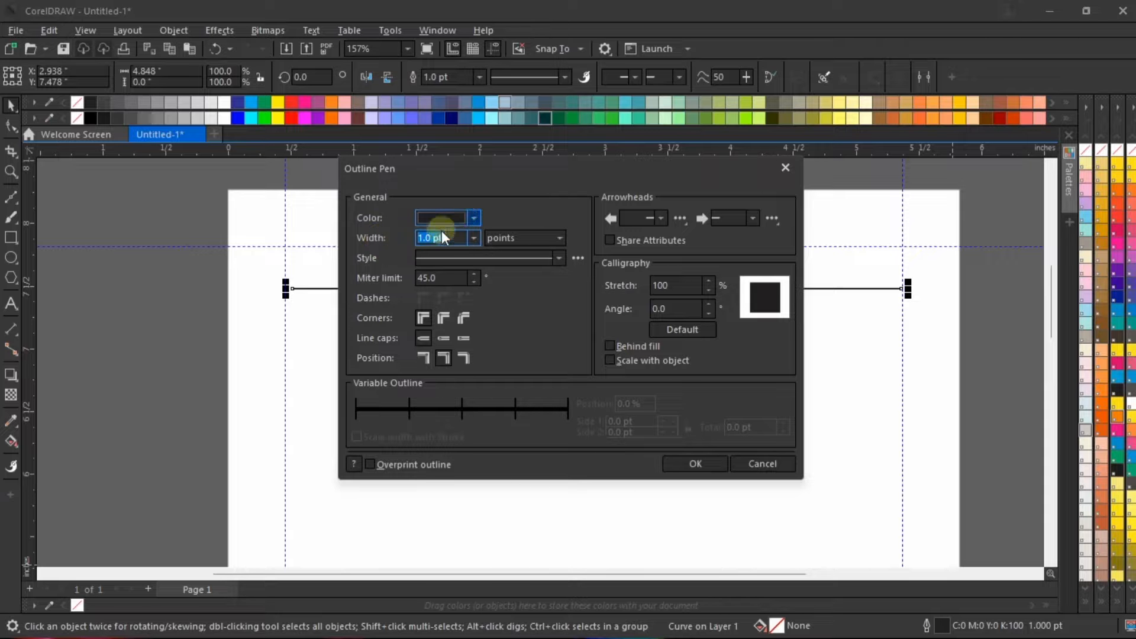
click(474, 237)
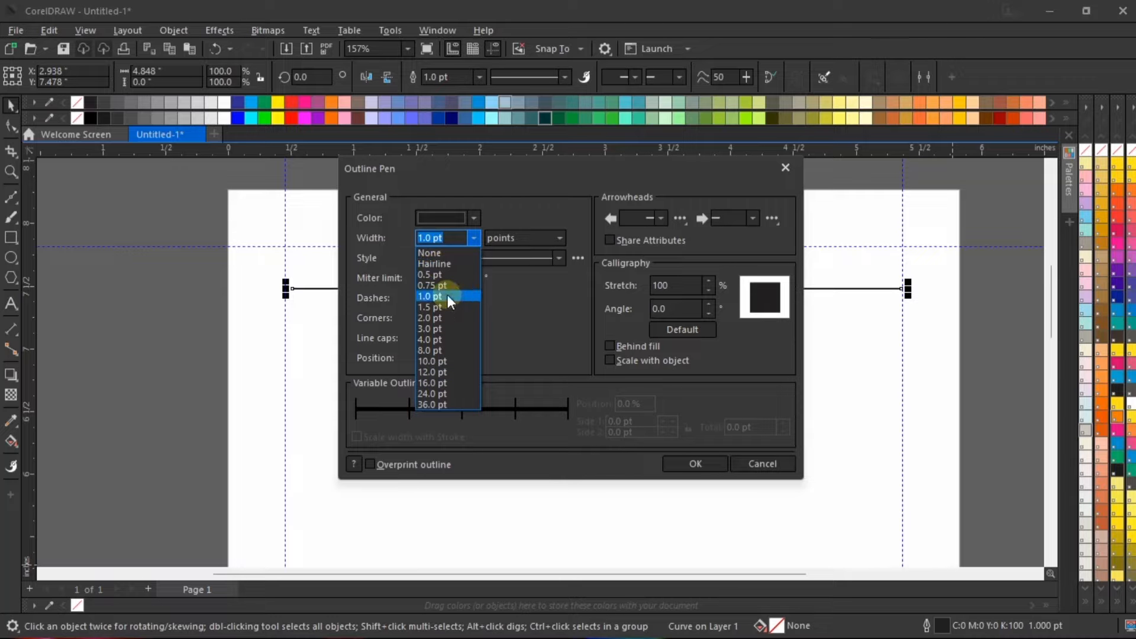
click(451, 237)
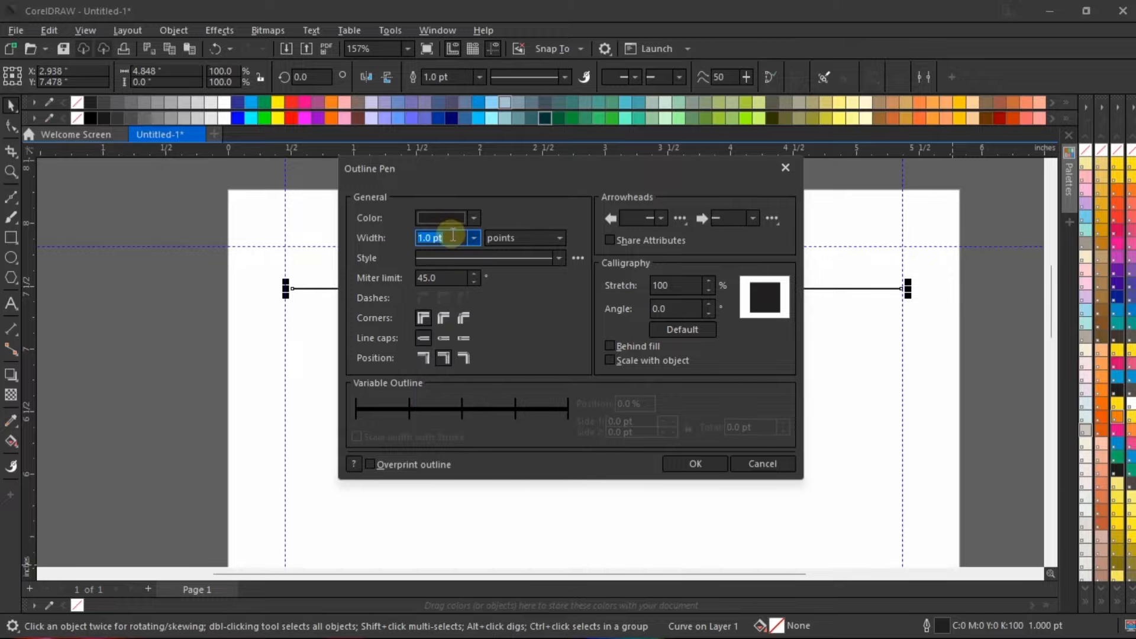
text(1.2)
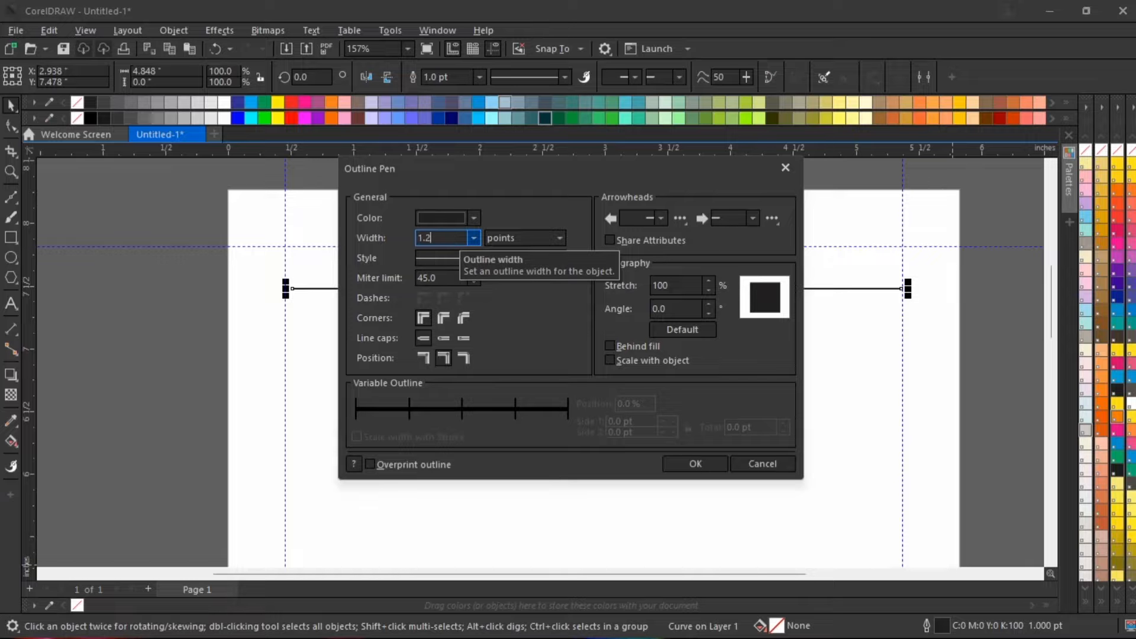
click(521, 236)
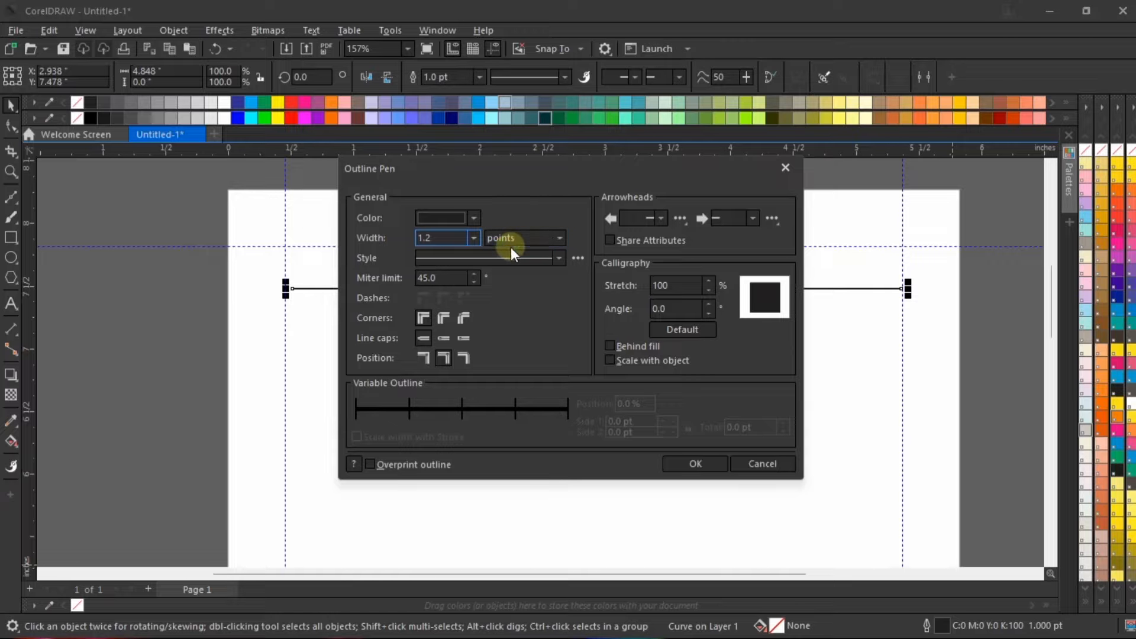
click(446, 237)
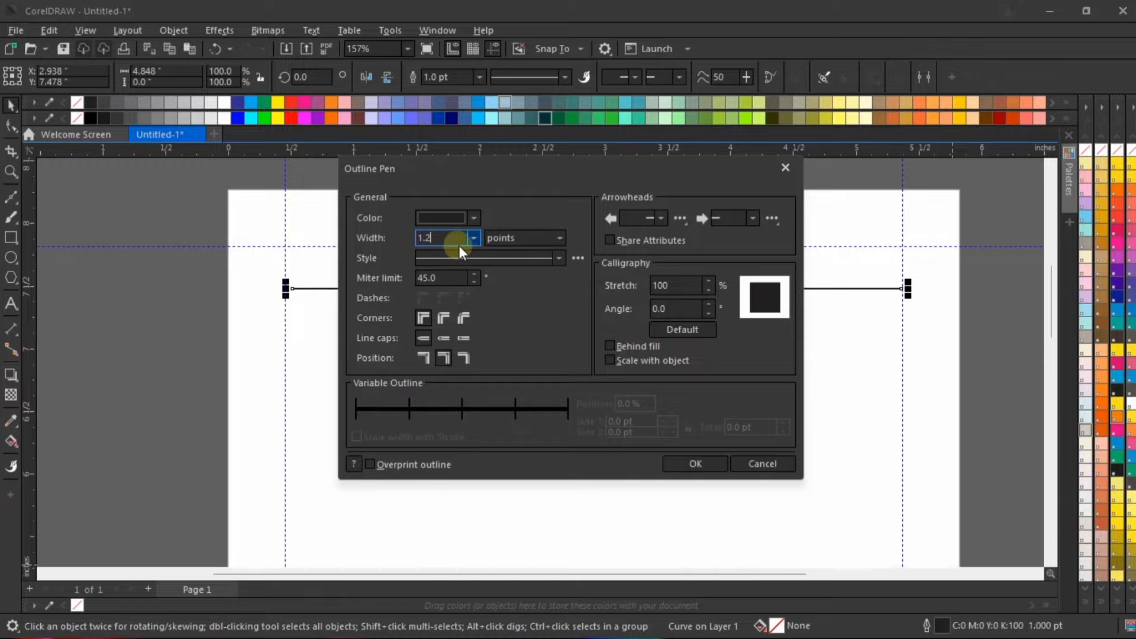
click(695, 463)
scroll(658, 342, up, 2)
scroll(634, 255, up, 2)
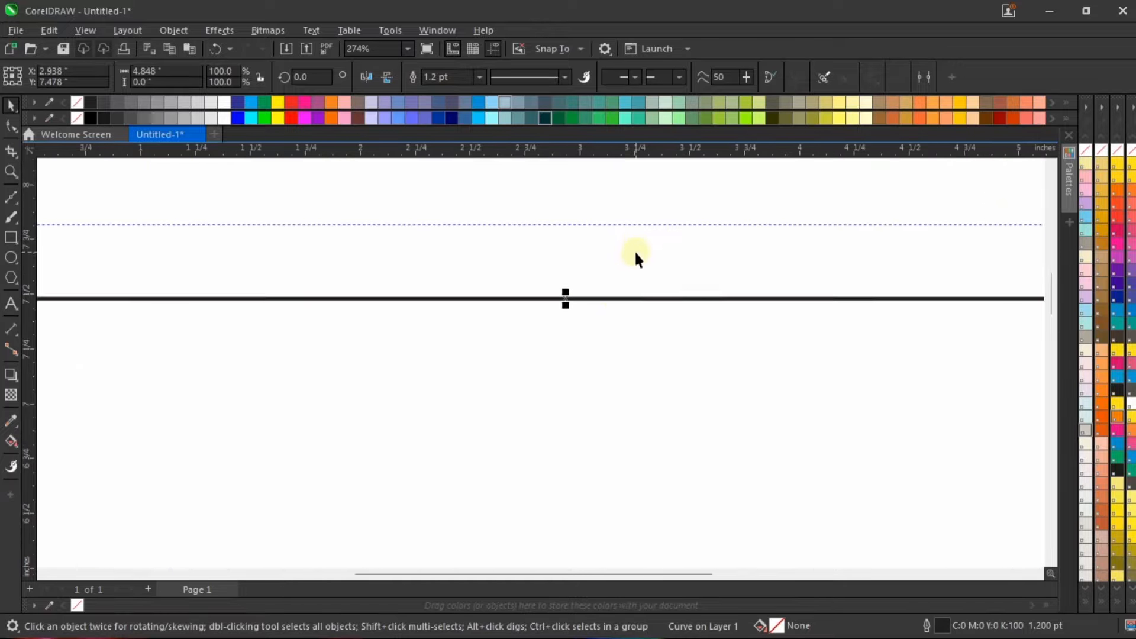
Step: Select the line together with the page-sized rectangle and centre the line horizontally on the rectangle
scroll(604, 306, down, 4)
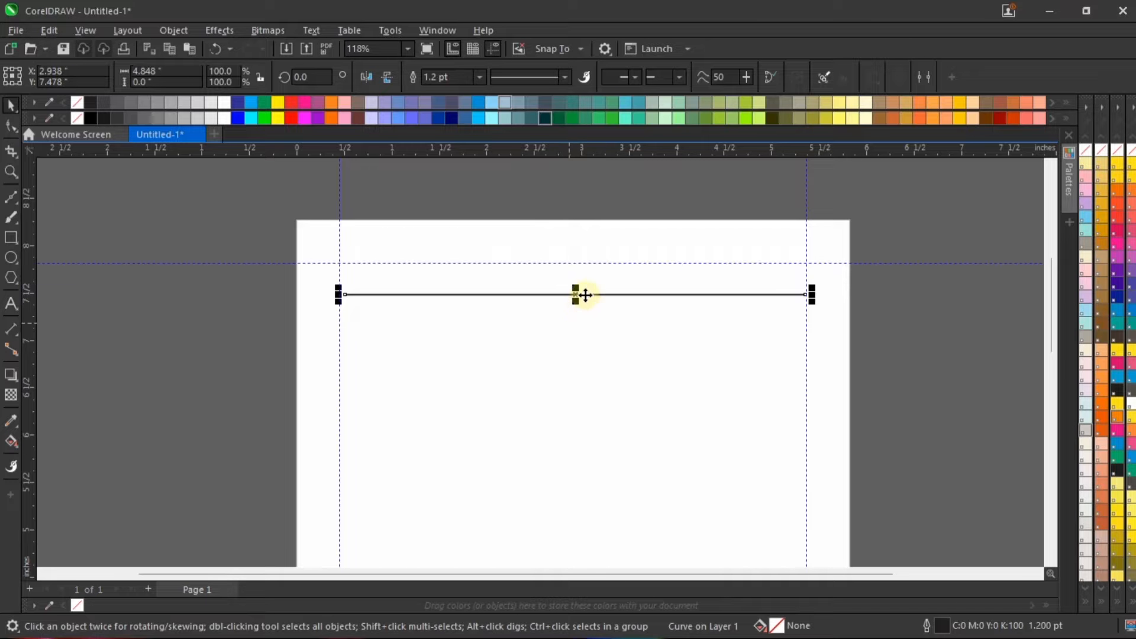
scroll(577, 294, up, 2)
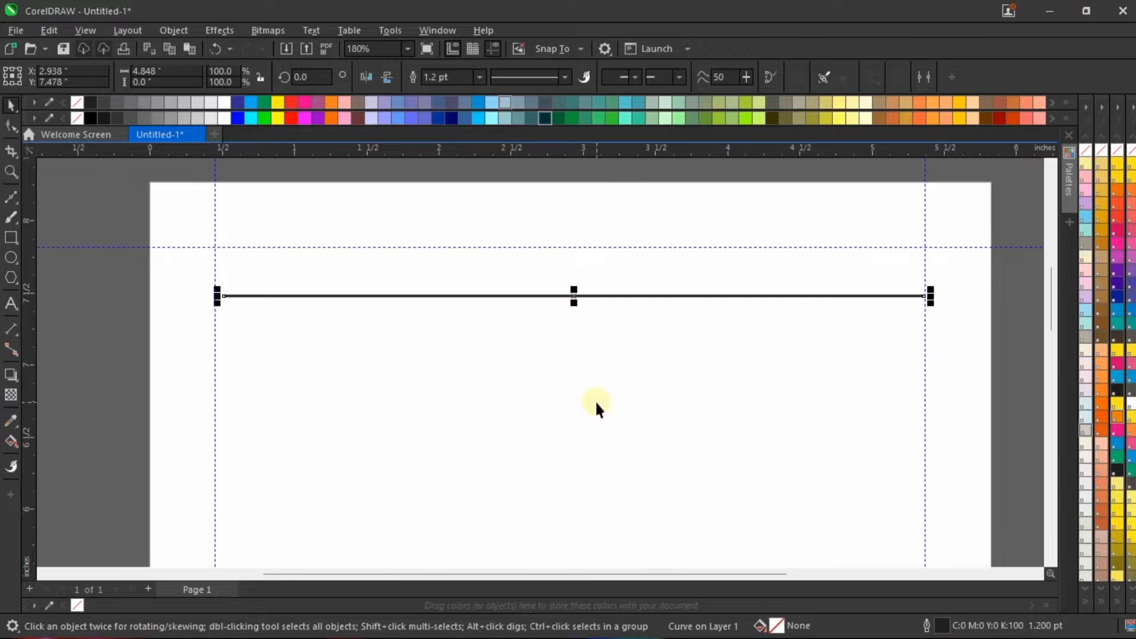
key(ctrl+a)
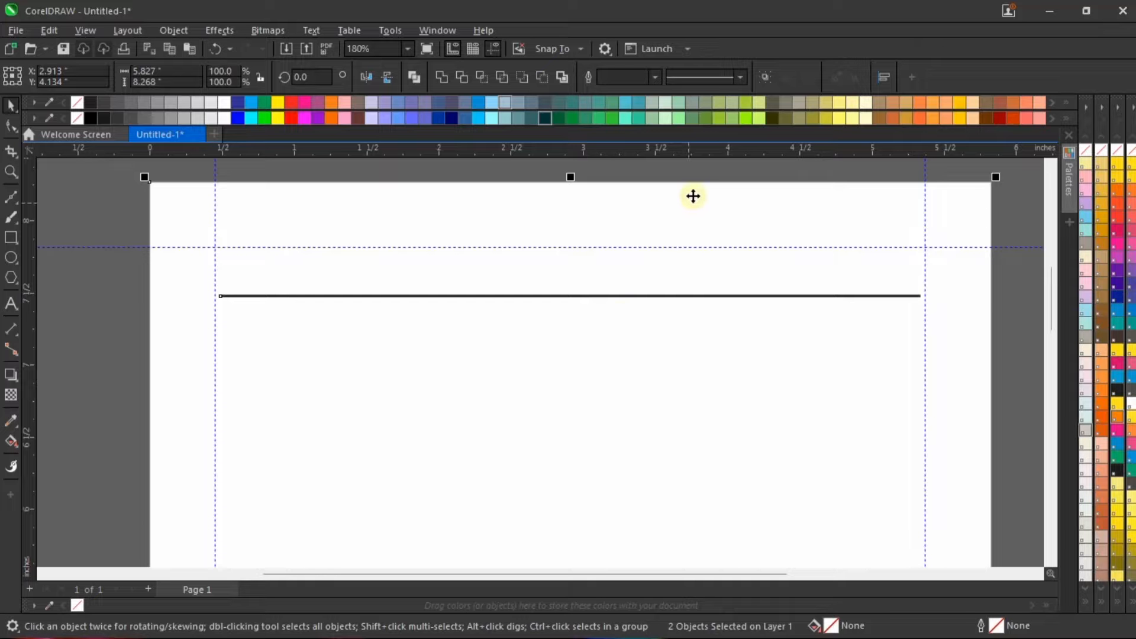
Step: Deselect the line and rectangle and check the page in a full-screen preview
click(711, 175)
scroll(651, 281, down, 2)
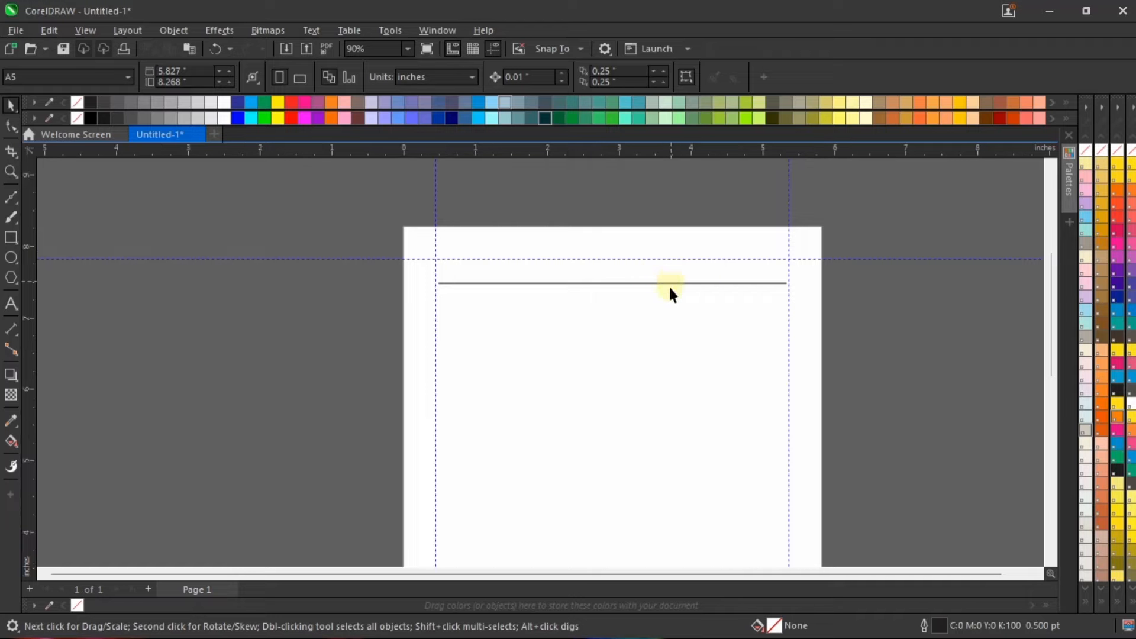
right_click(874, 259)
click(895, 239)
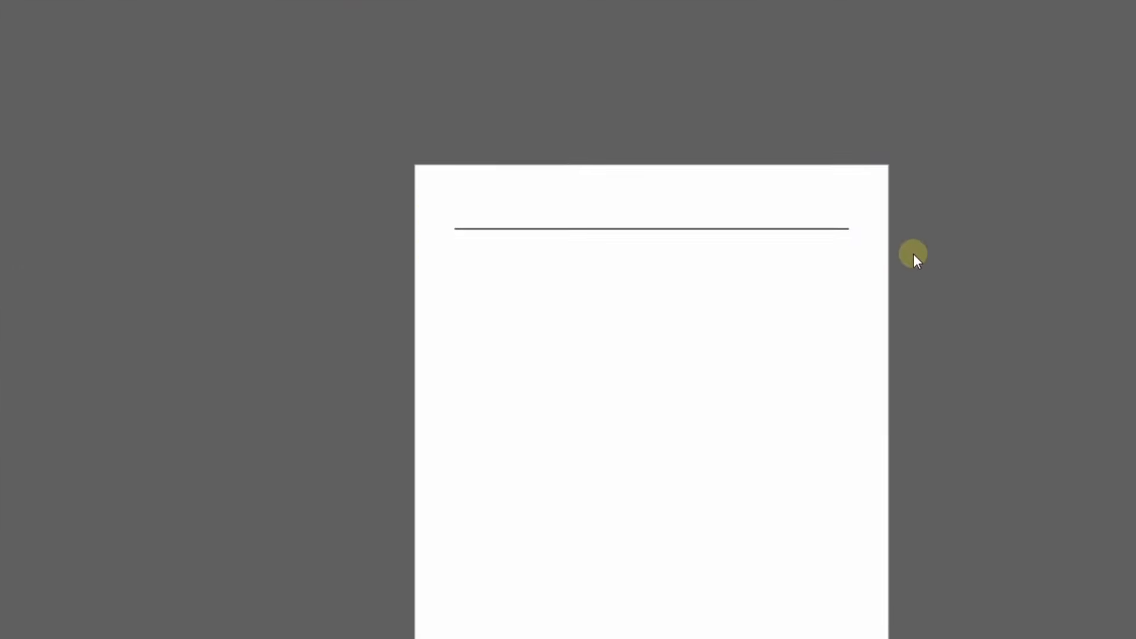
click(914, 253)
scroll(570, 260, down, 1)
scroll(580, 263, up, 1)
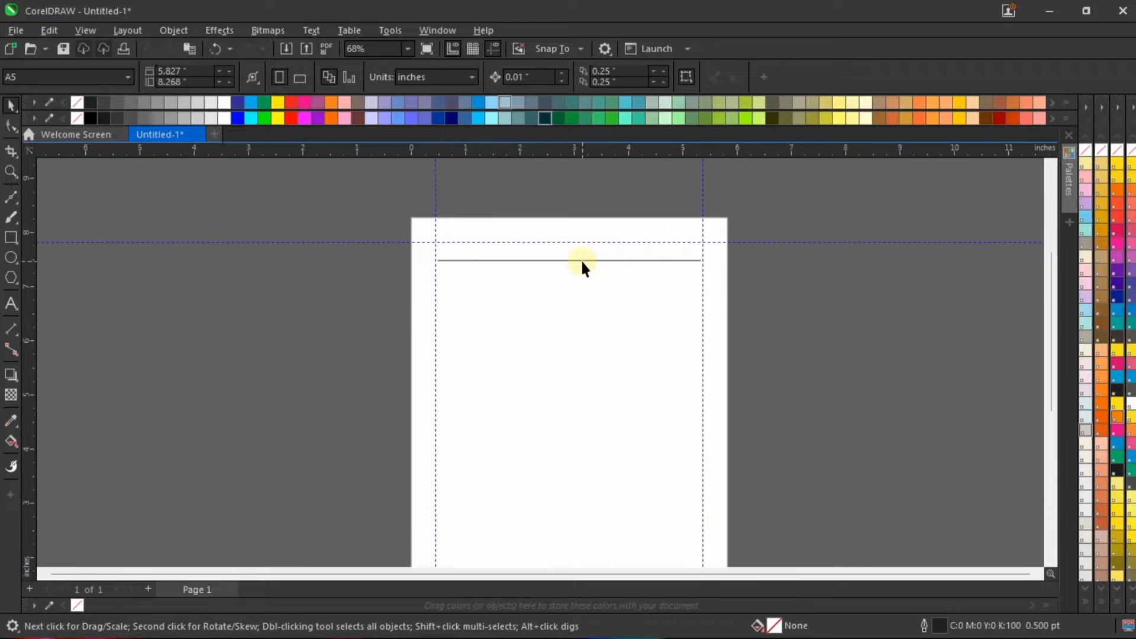
Step: Duplicate the horizontal line about 0.32 inches straight below the original
click(582, 260)
scroll(497, 269, down, 2)
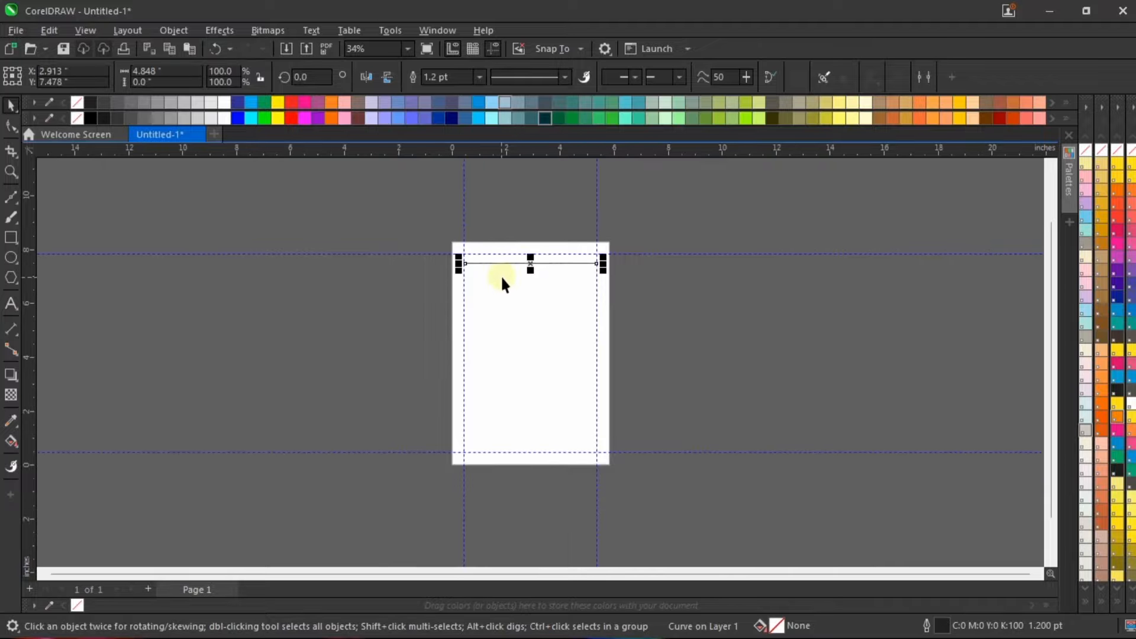
scroll(509, 284, up, 1)
scroll(510, 307, up, 1)
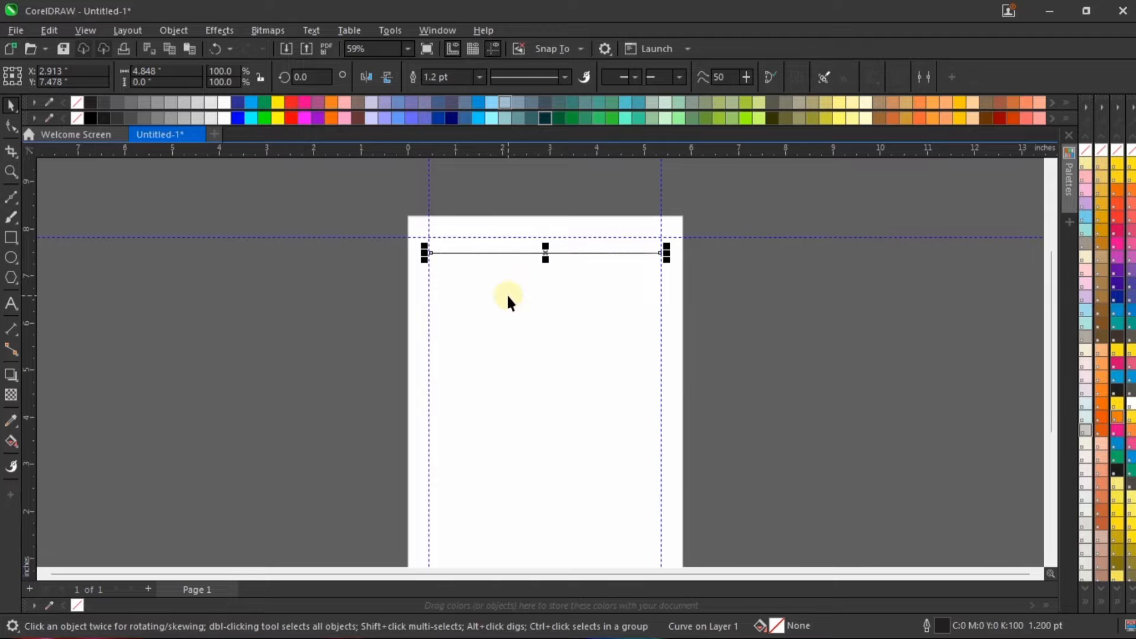
scroll(547, 266, up, 1)
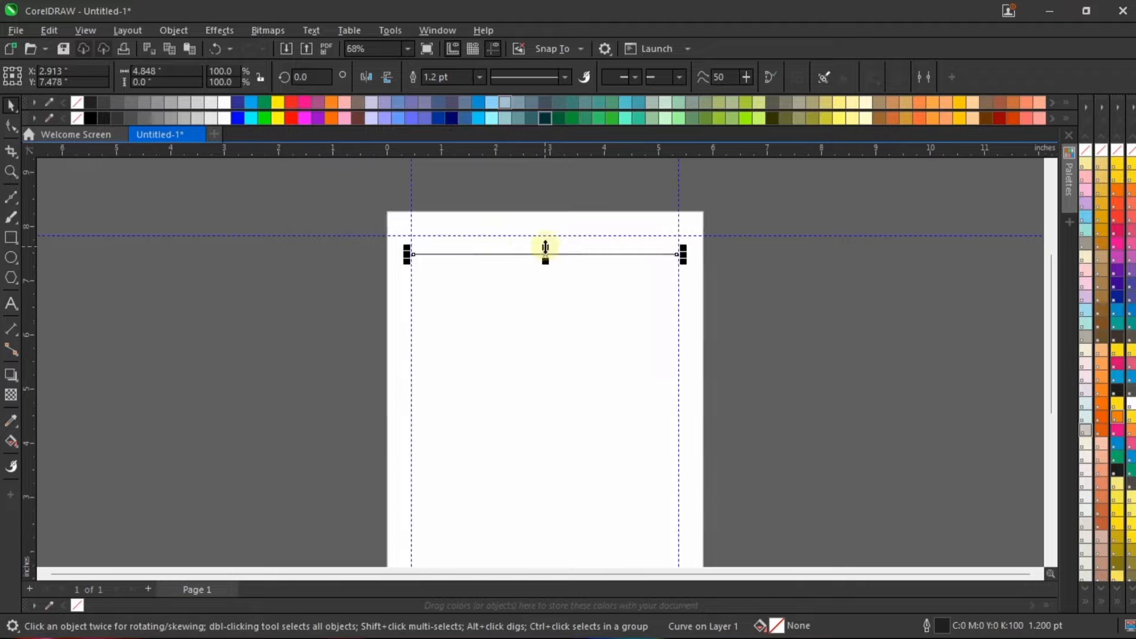
scroll(546, 260, up, 1)
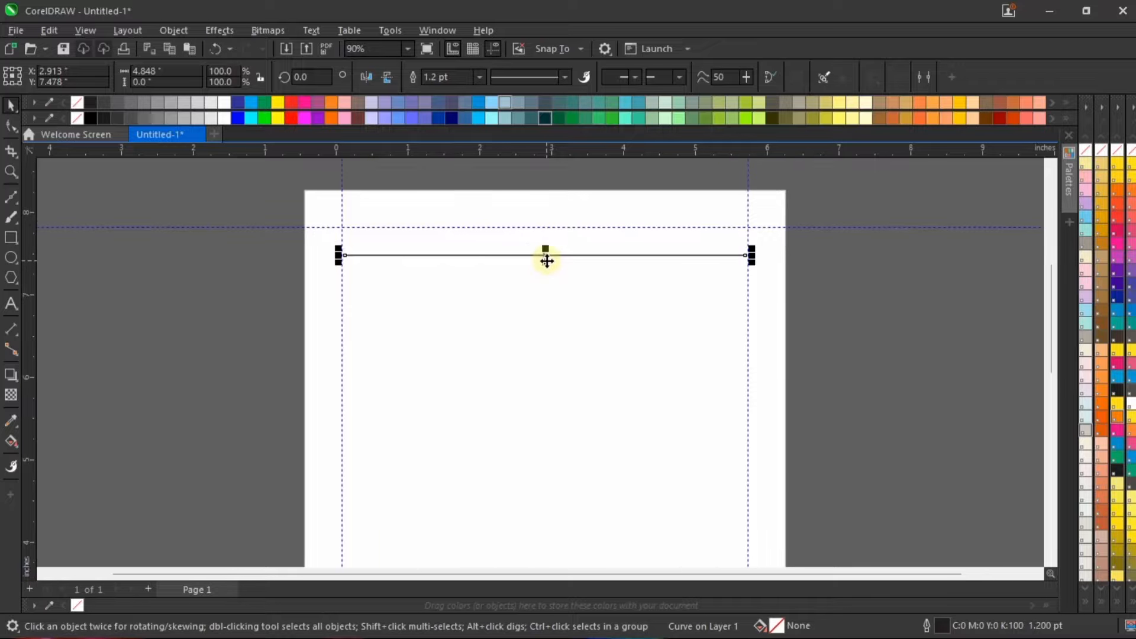
scroll(547, 255, up, 1)
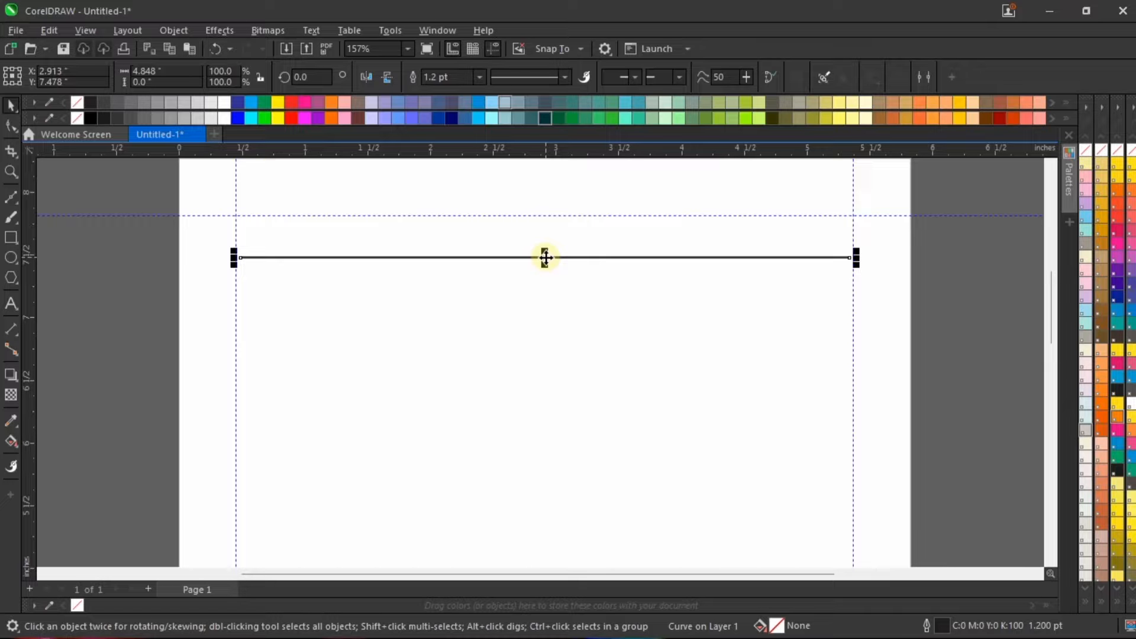
drag(545, 257, 555, 300)
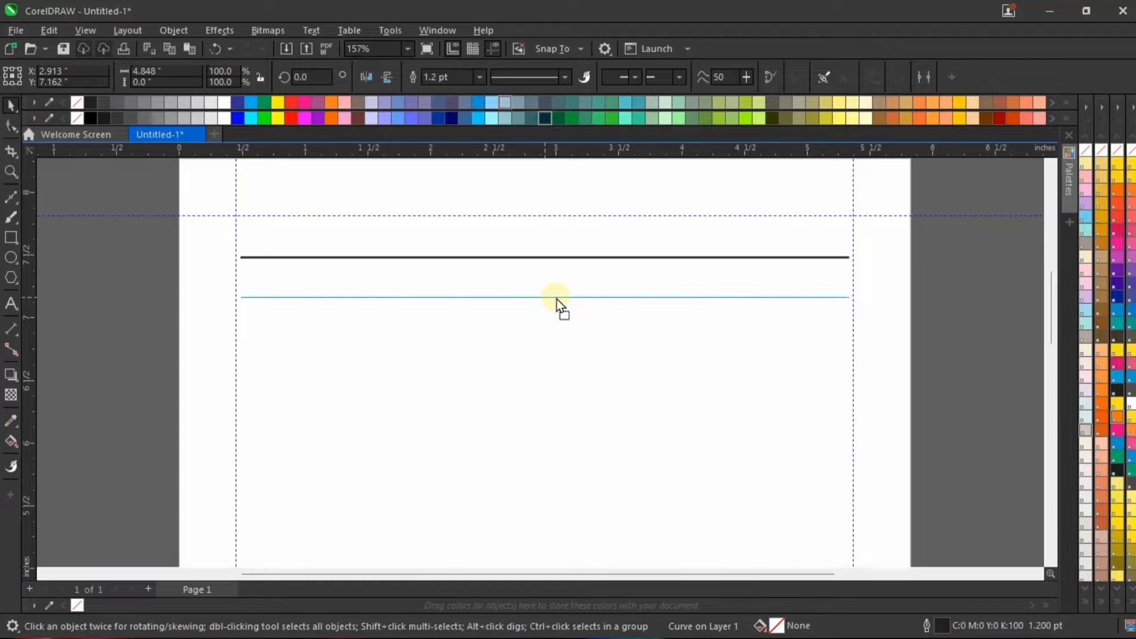
drag(556, 299, 556, 297)
scroll(549, 268, down, 2)
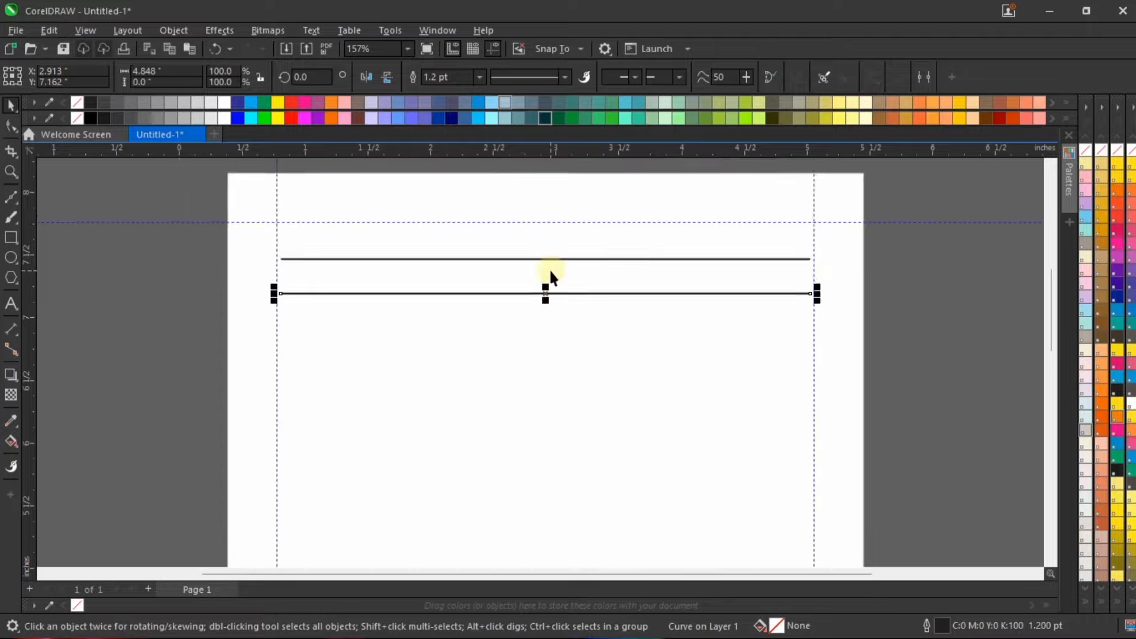
scroll(560, 424, up, 1)
scroll(515, 203, down, 1)
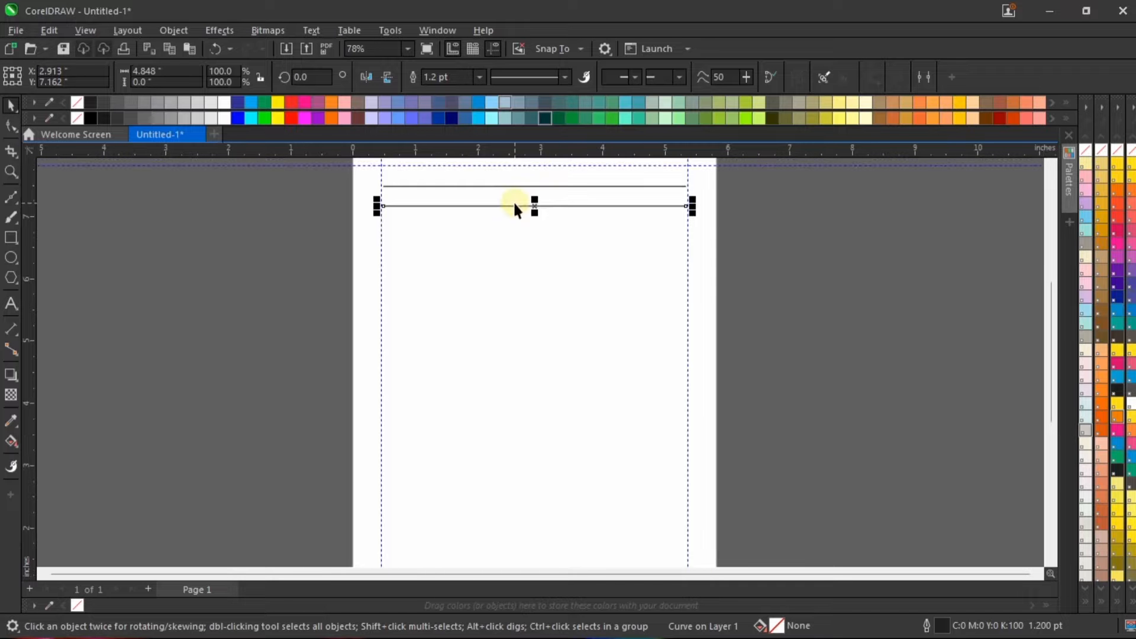
Step: Repeat the line duplication at the same spacing until the ruled lines reach the lower margin guideline
key(ctrl+r)
key(ctrl+r)
key(ctrl+r)
key(ctrl+r)
key(ctrl+r)
key(ctrl+r)
key(ctrl+r)
key(ctrl+r)
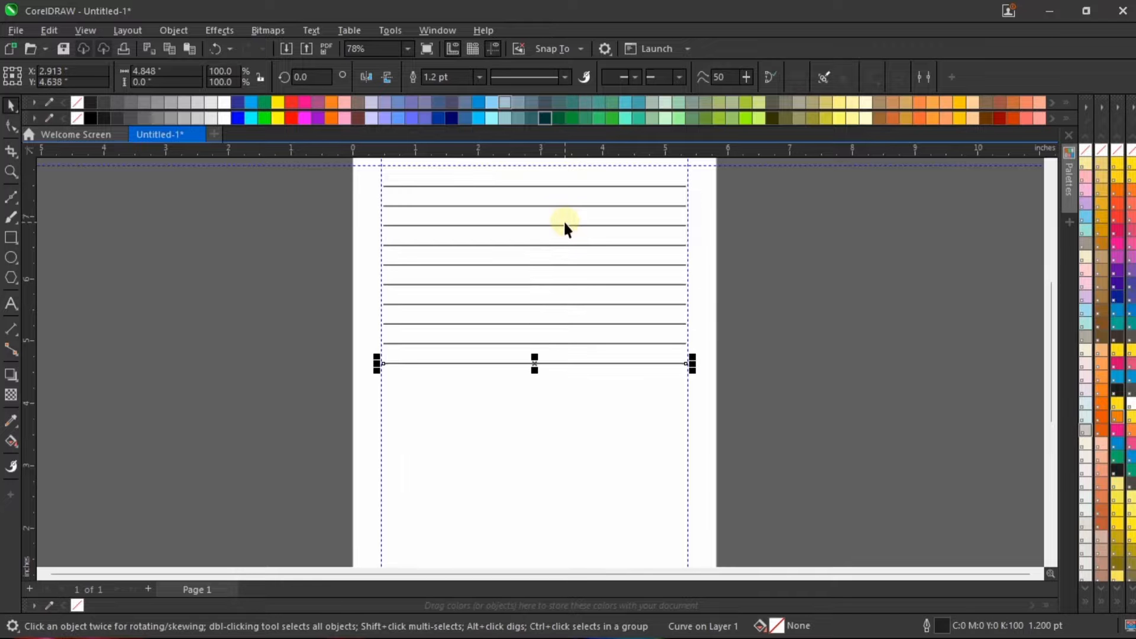
key(ctrl+r)
key(ctrl+r)
key(ctrl+r)
scroll(563, 254, down, 2)
scroll(562, 331, up, 1)
key(ctrl+r)
key(ctrl+r)
key(ctrl+r)
key(ctrl+r)
key(ctrl+r)
key(ctrl+r)
key(ctrl+r)
key(ctrl+r)
key(ctrl+r)
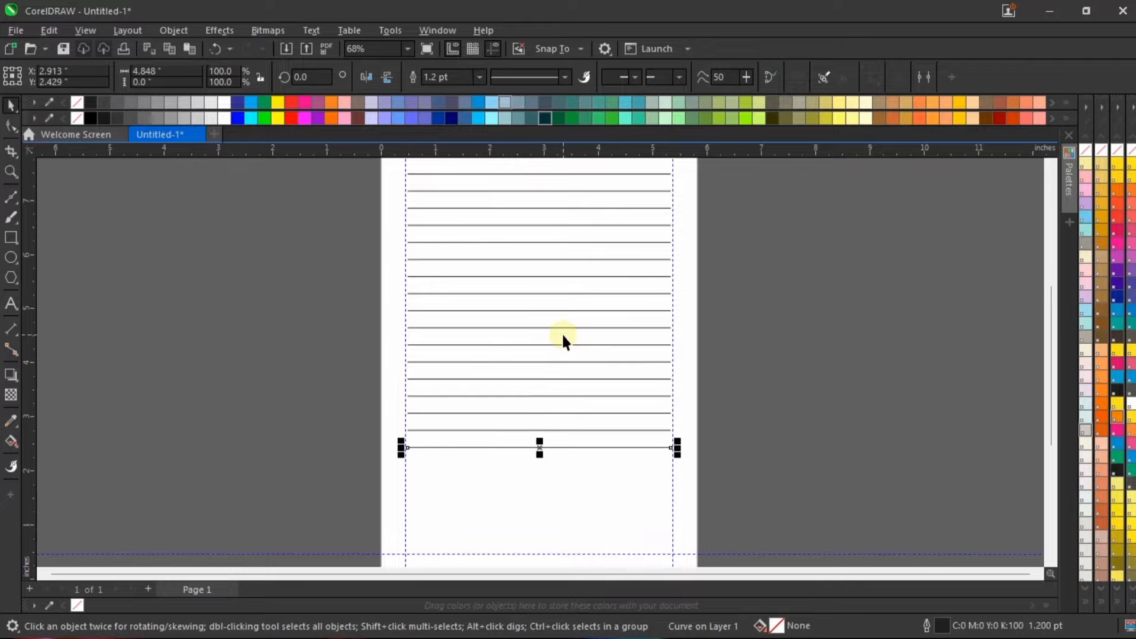
key(ctrl+r)
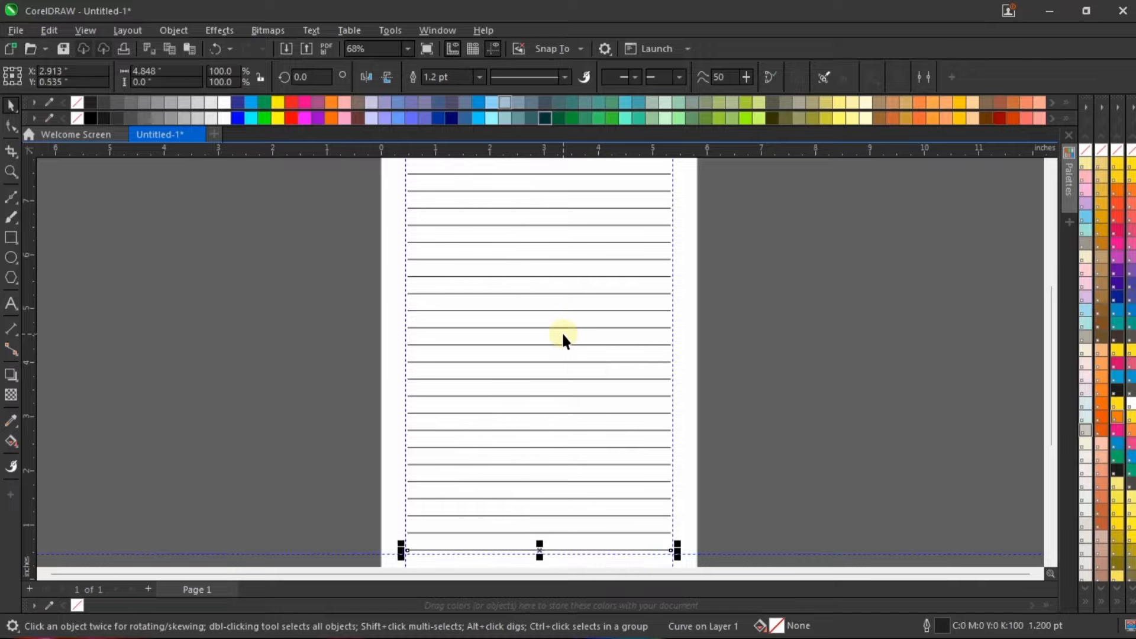
scroll(562, 331, down, 2)
scroll(568, 459, up, 2)
scroll(568, 462, up, 2)
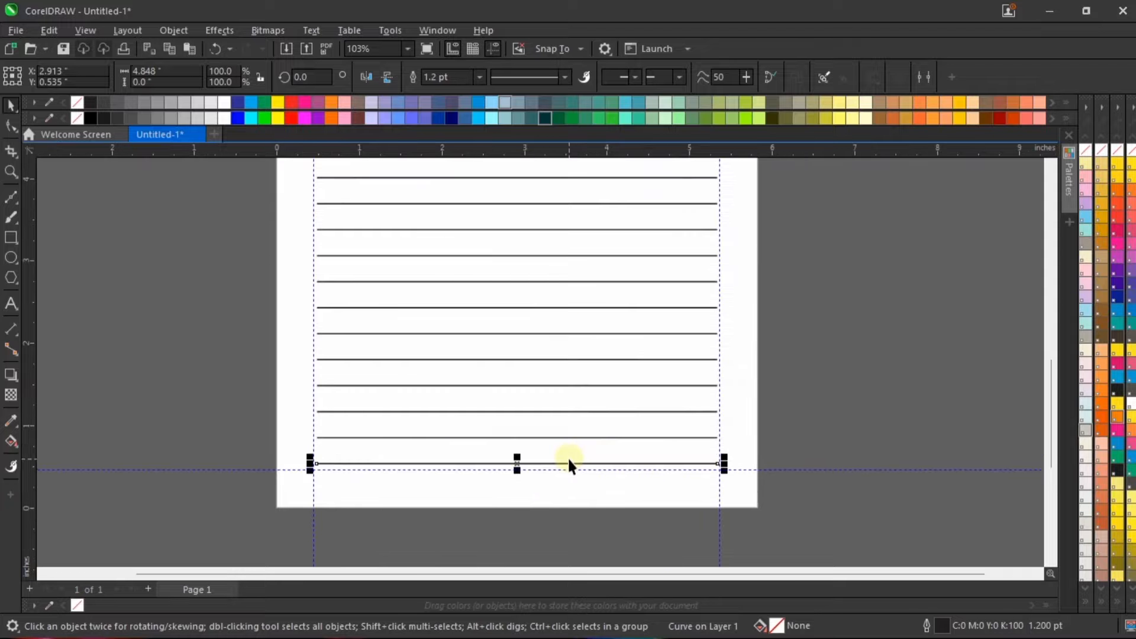
Step: Deselect the last line and check the ruled page in a full-screen preview
scroll(570, 459, down, 3)
click(704, 320)
right_click(714, 239)
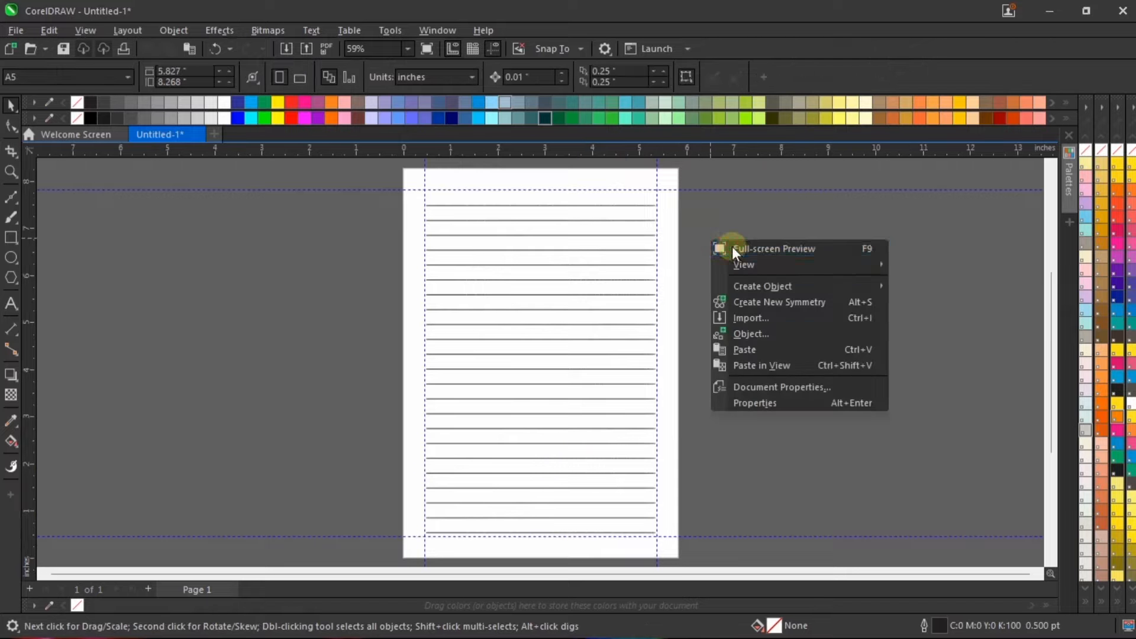
click(732, 246)
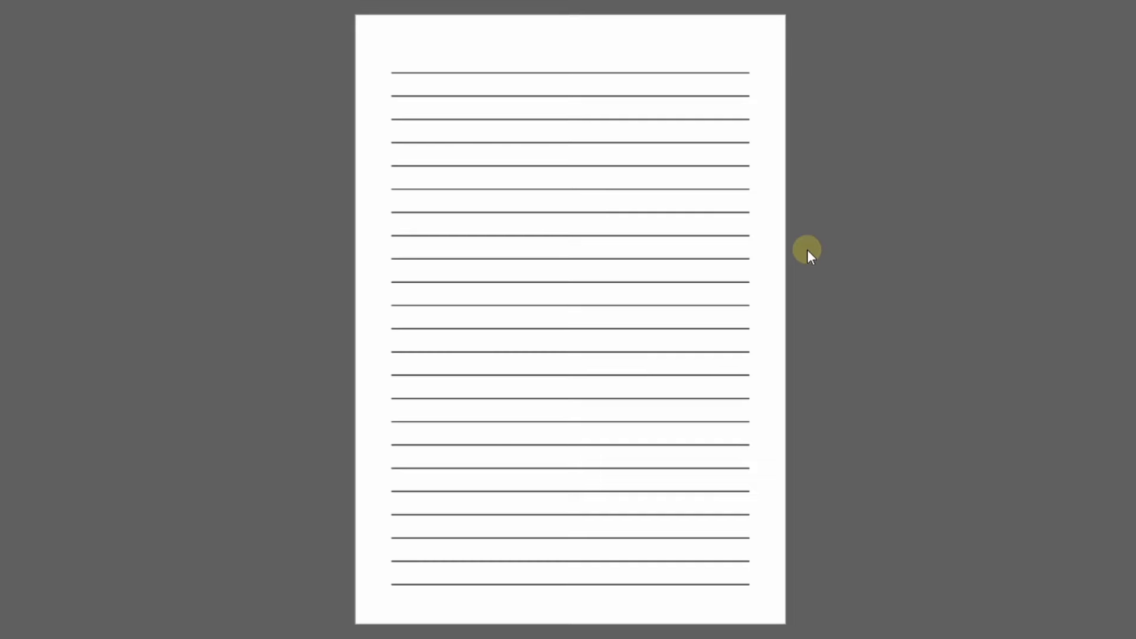
click(807, 250)
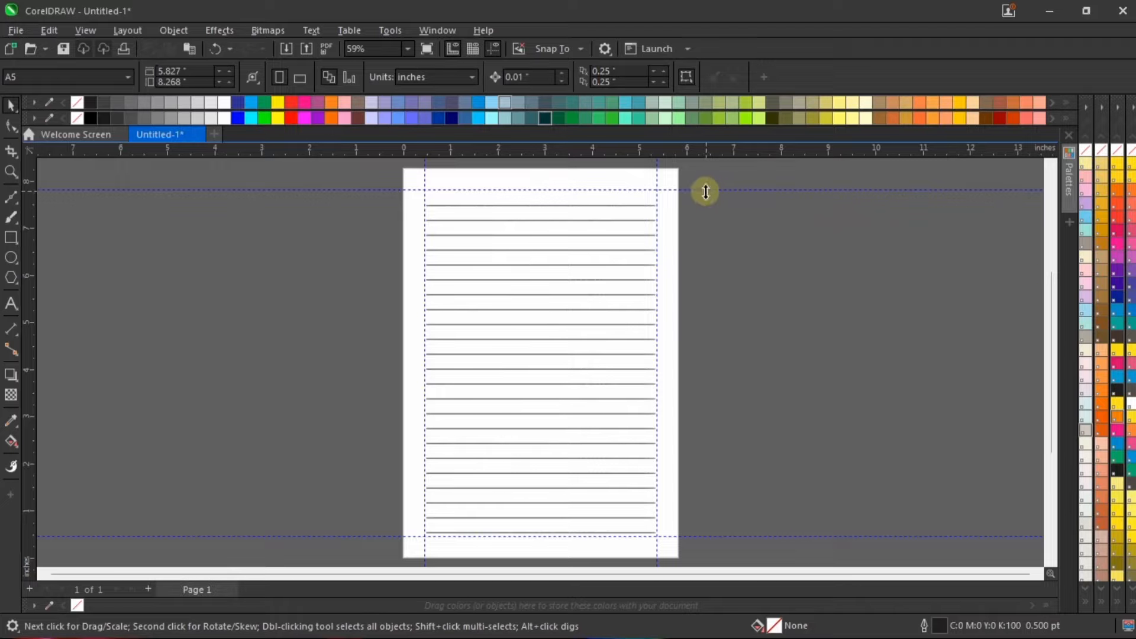
Step: Select all the ruled lines between the margin guidelines and delete them
drag(710, 201, 327, 542)
key(Delete)
scroll(541, 174, up, 1)
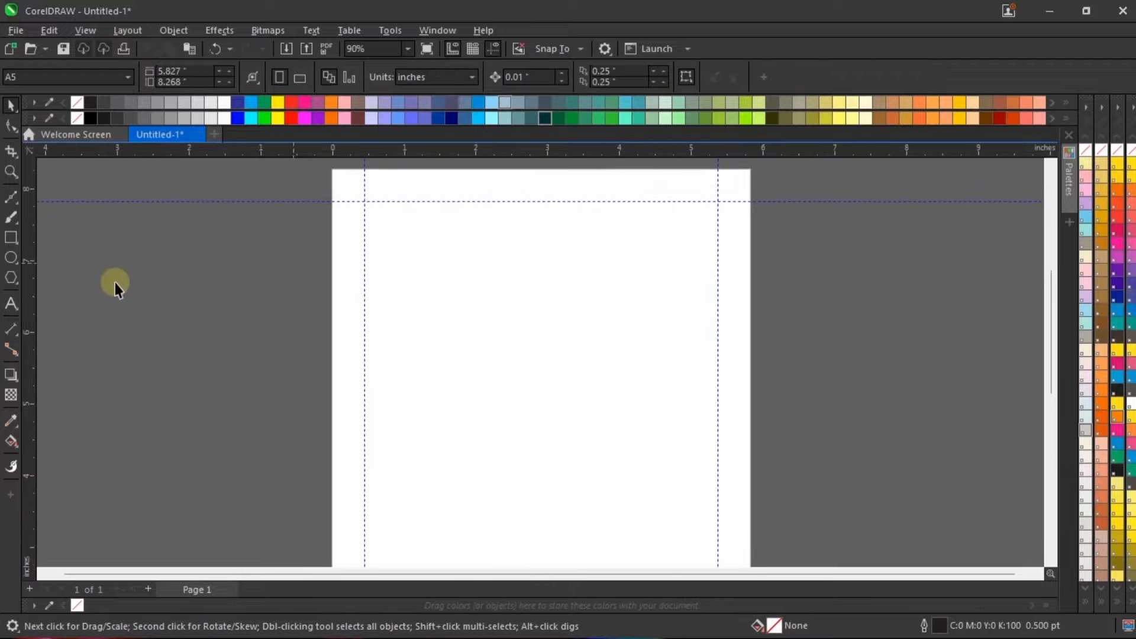
Step: Draw a horizontal Bézier line about 4.87 inches long between the side margin guidelines, just below the upper guideline
click(11, 197)
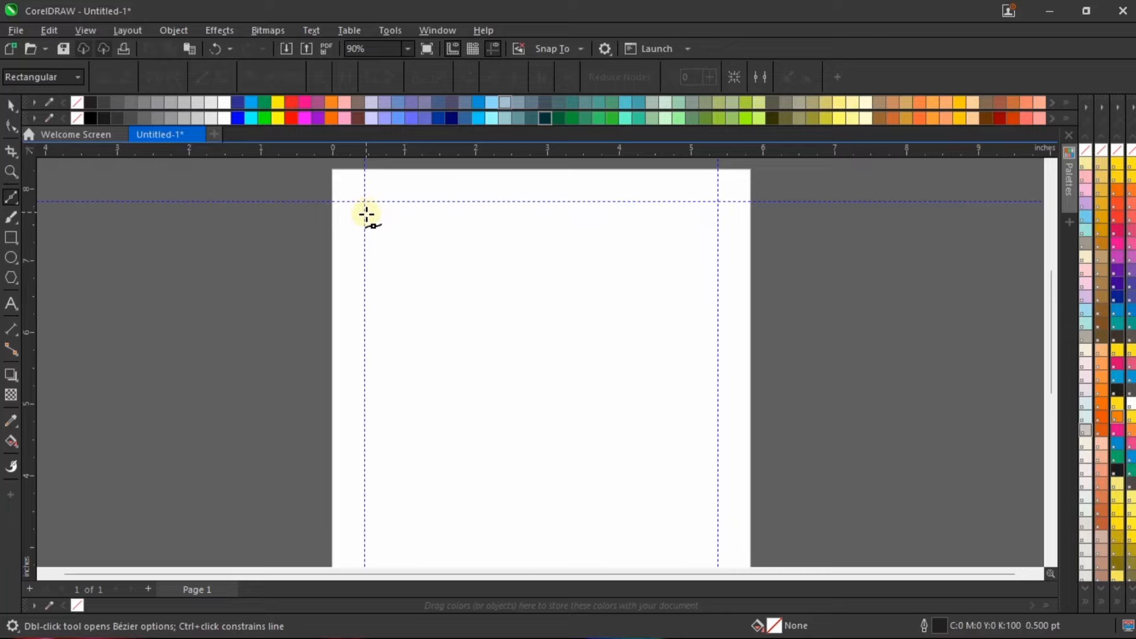
click(367, 216)
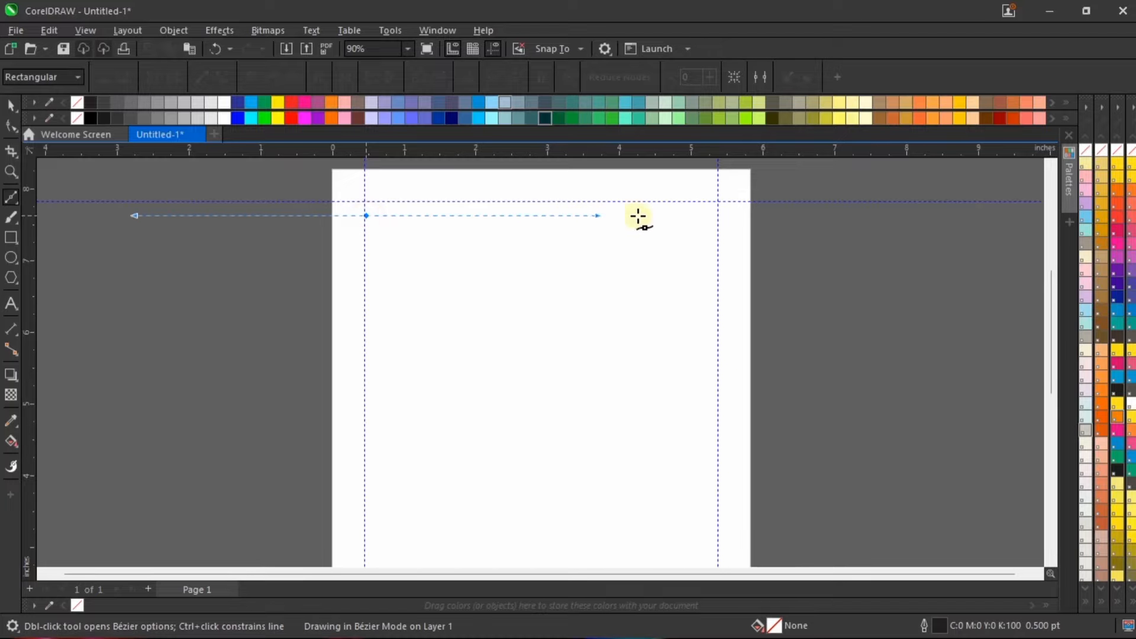
click(717, 215)
scroll(484, 185, up, 3)
scroll(350, 325, down, 1)
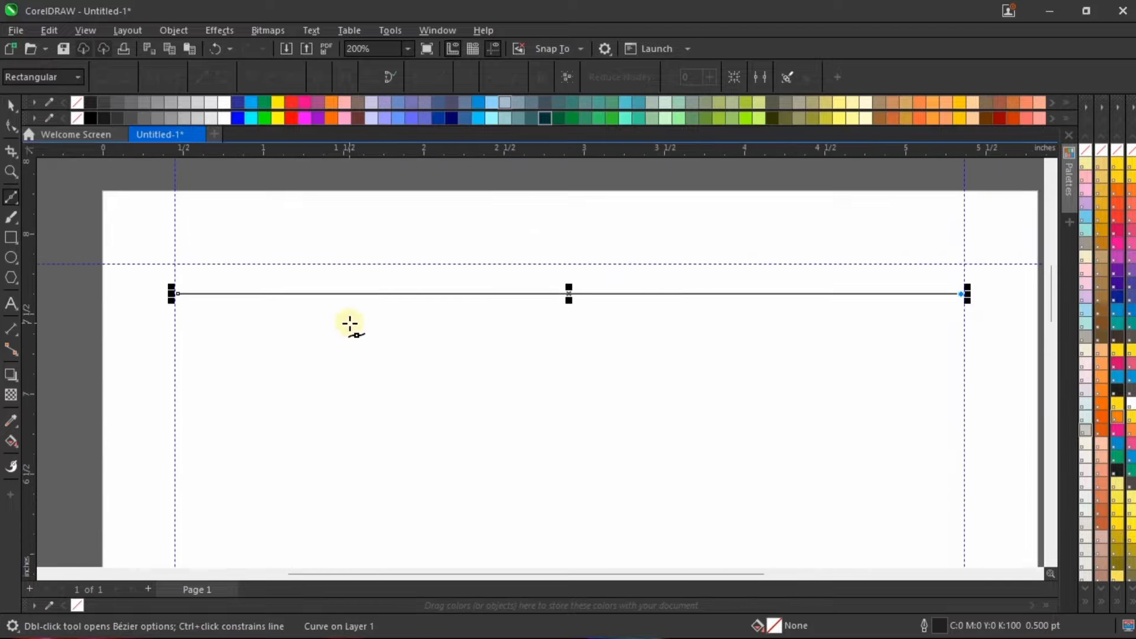
key(space)
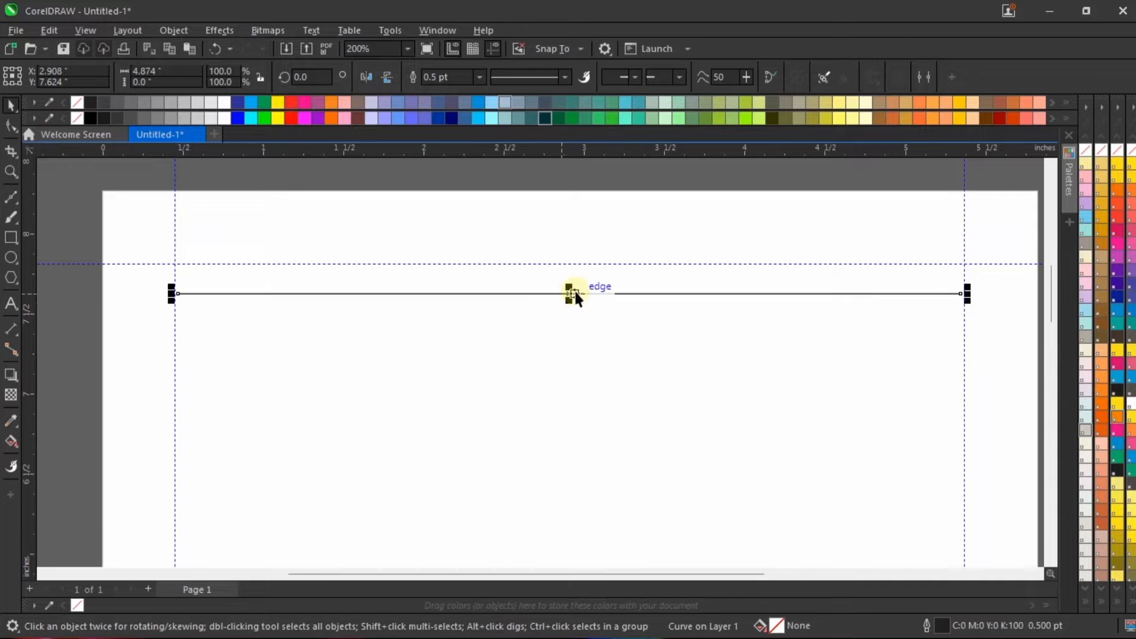
Step: Select the new line together with the page-sized rectangle, centre the line horizontally on it, and clear the selection
key(ctrl+a)
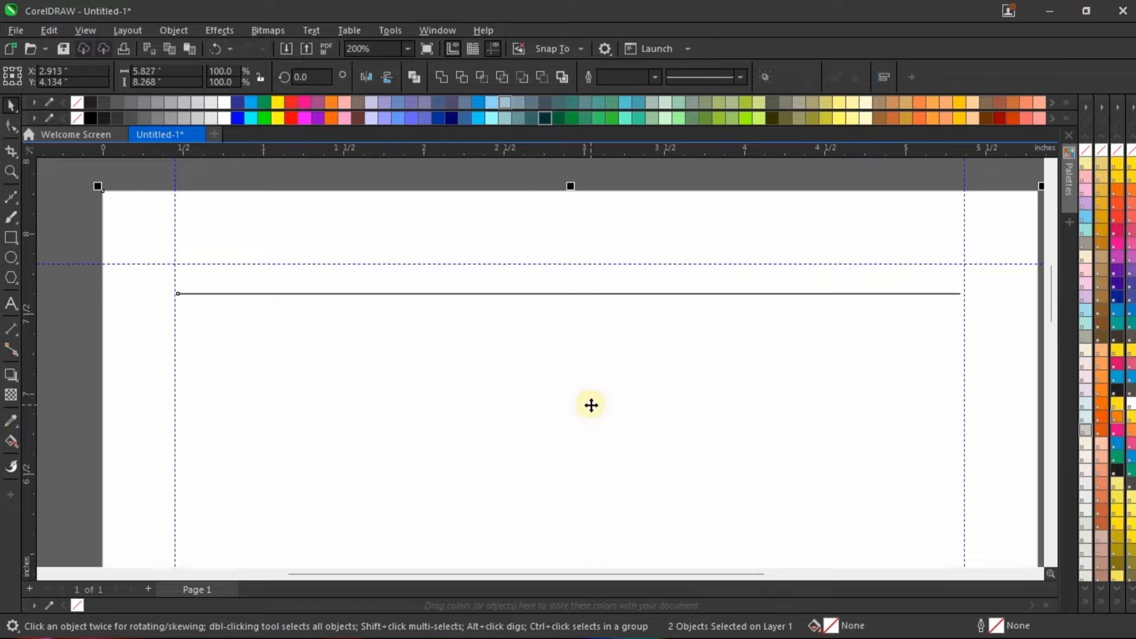
click(729, 178)
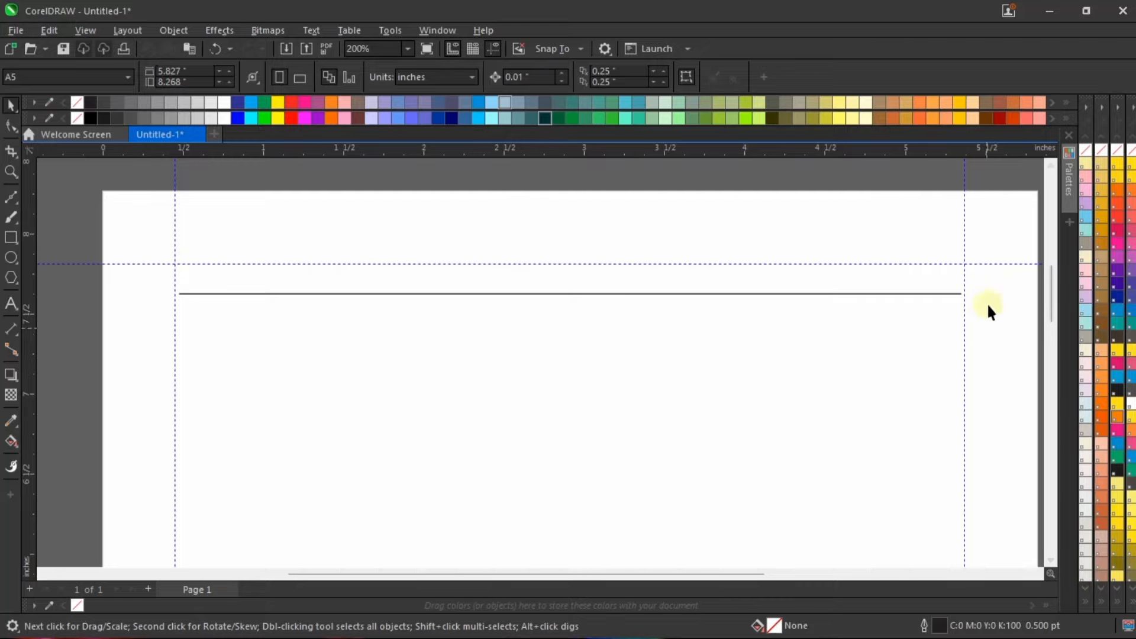
scroll(456, 196, down, 3)
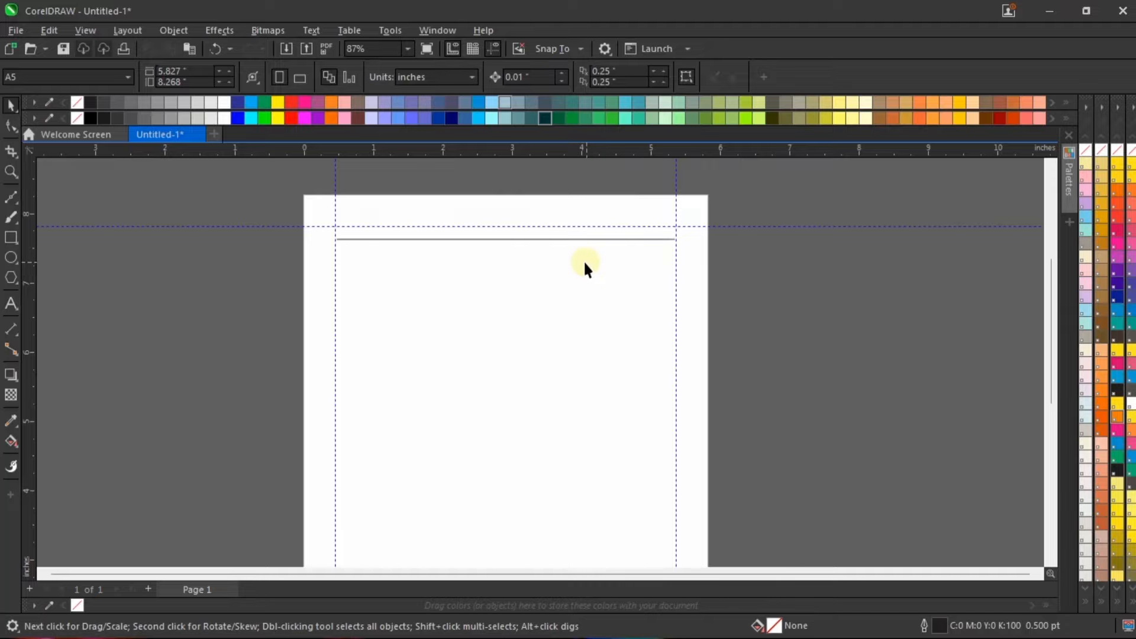
scroll(583, 260, down, 1)
scroll(559, 264, up, 1)
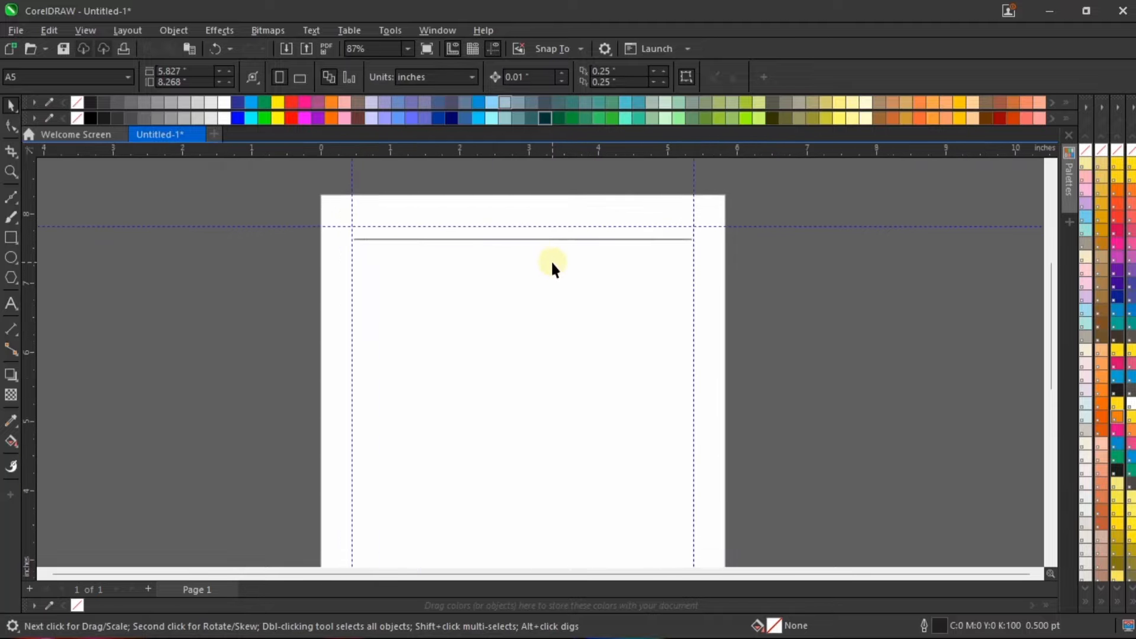
scroll(521, 230, up, 1)
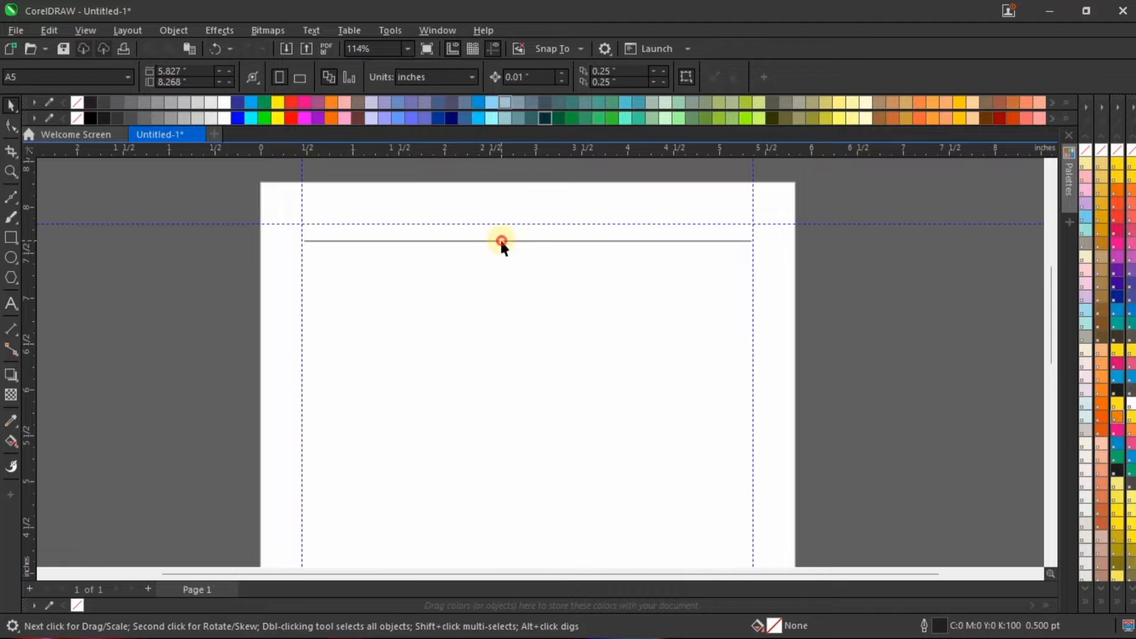
Step: Set the new line's width to 1.2 points in the Outline Pen settings
click(499, 239)
scroll(517, 213, up, 1)
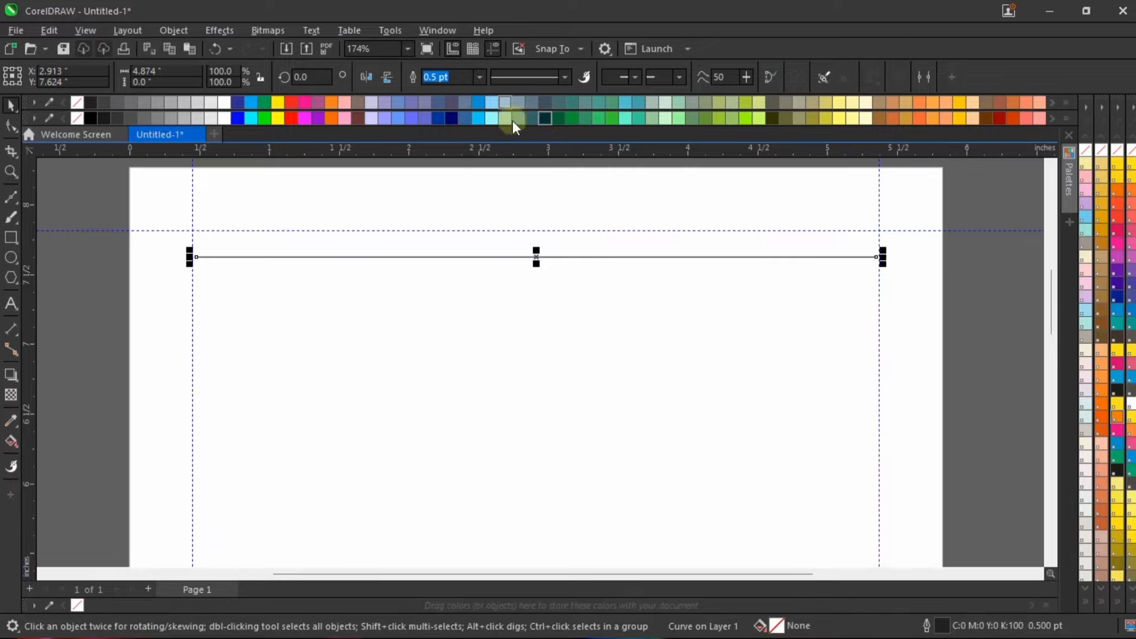
double_click(940, 626)
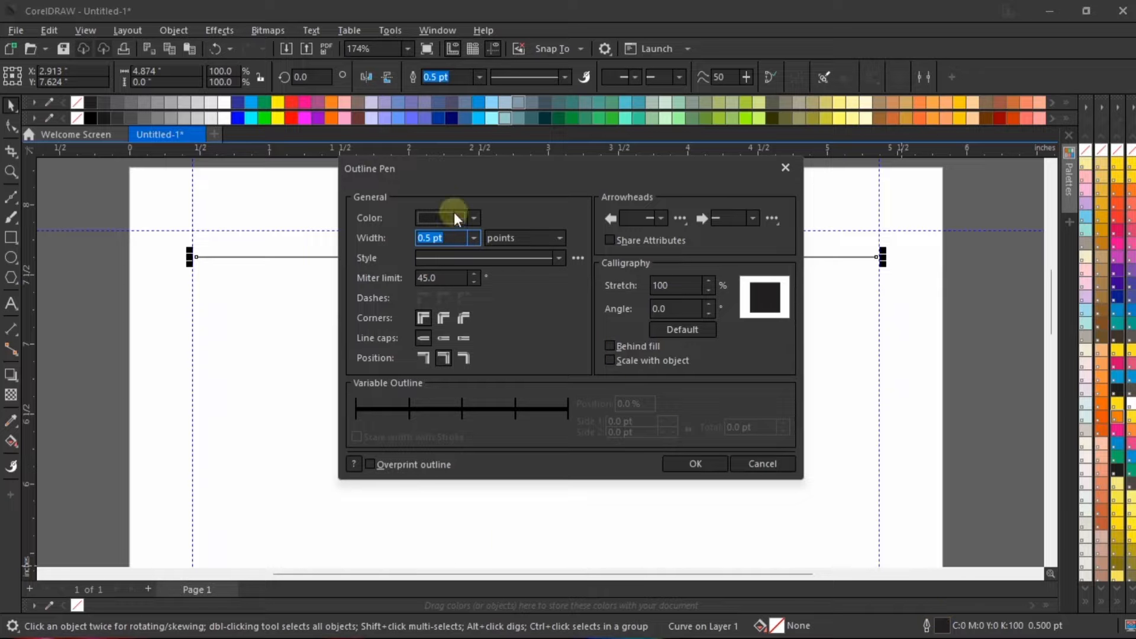
double_click(458, 238)
text(1.2)
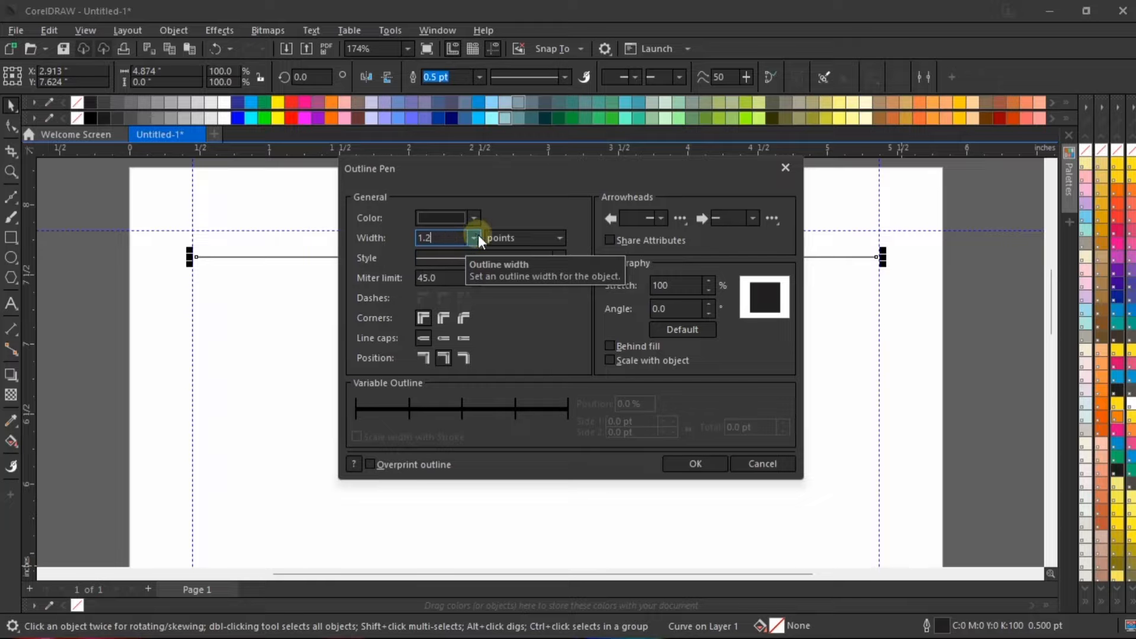
click(686, 463)
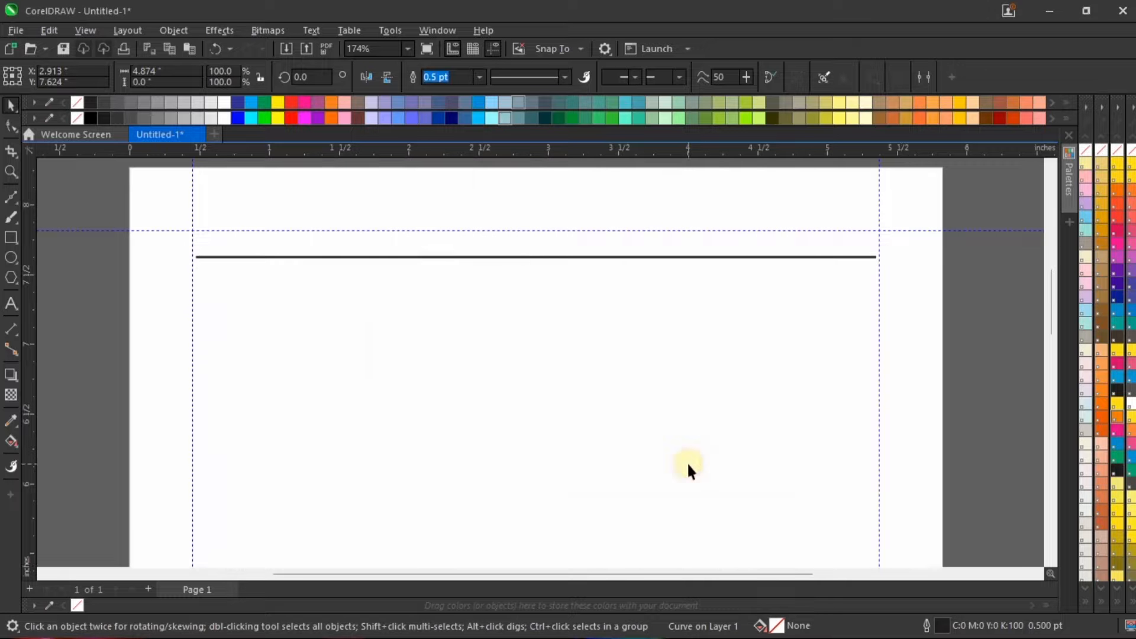
click(450, 77)
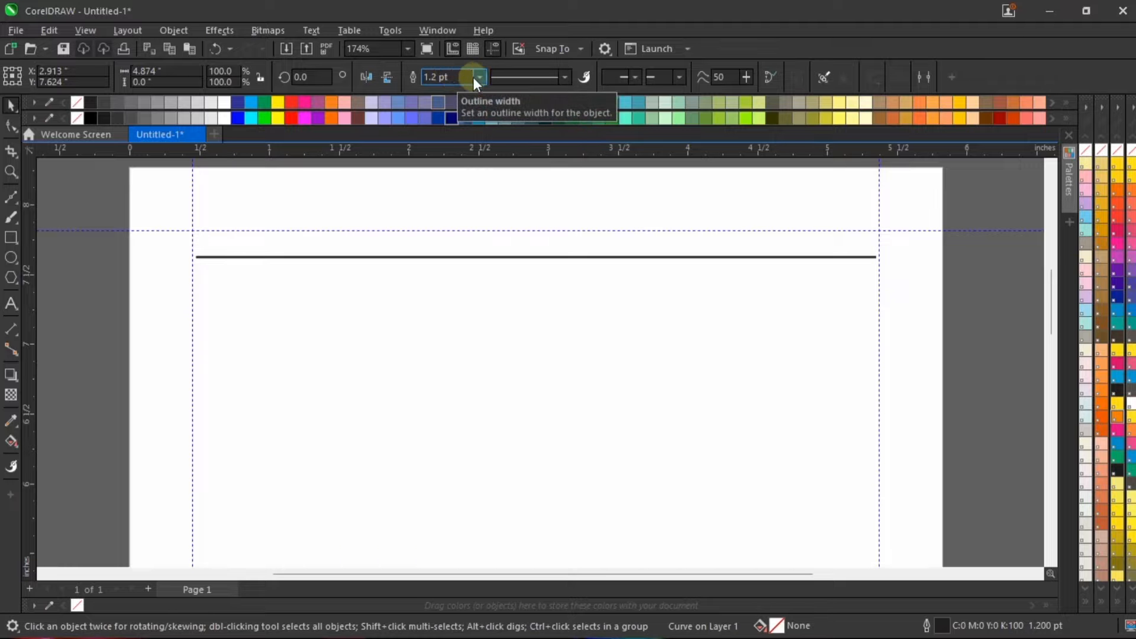
click(477, 78)
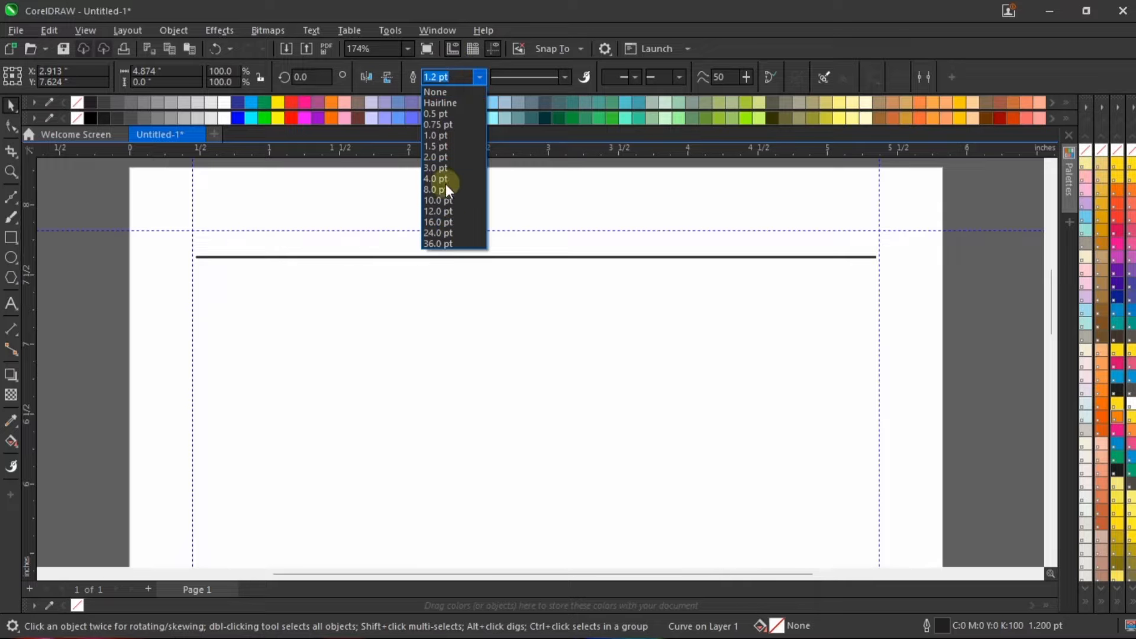
click(456, 79)
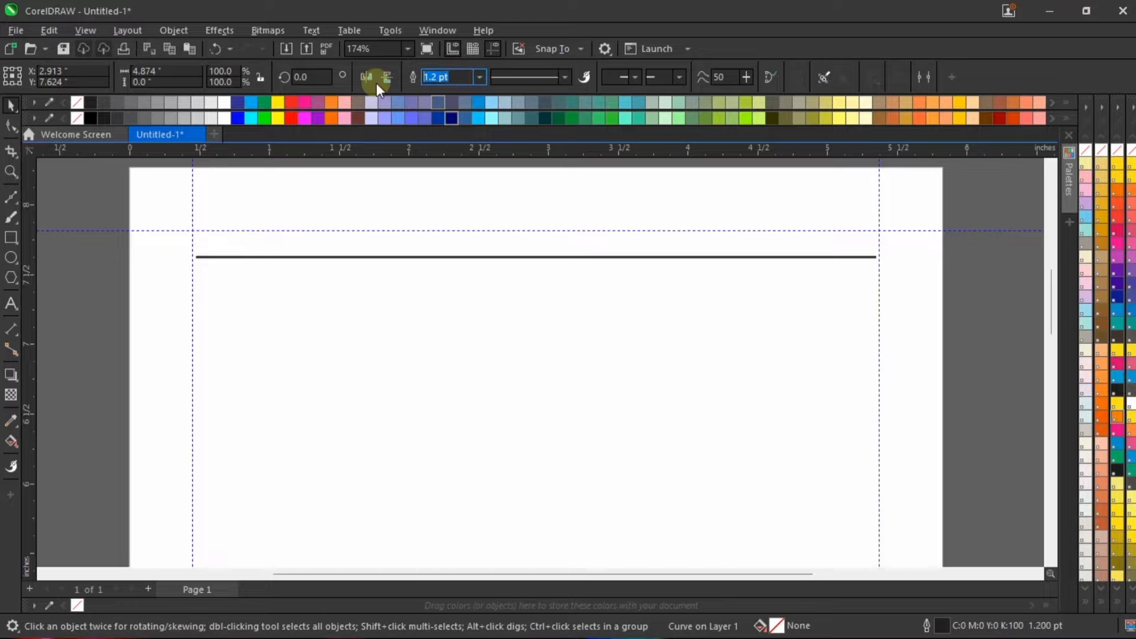
Step: Enter 1.2 pt as the outline width of the selected line and clear the selection
text(1.2)
key(Return)
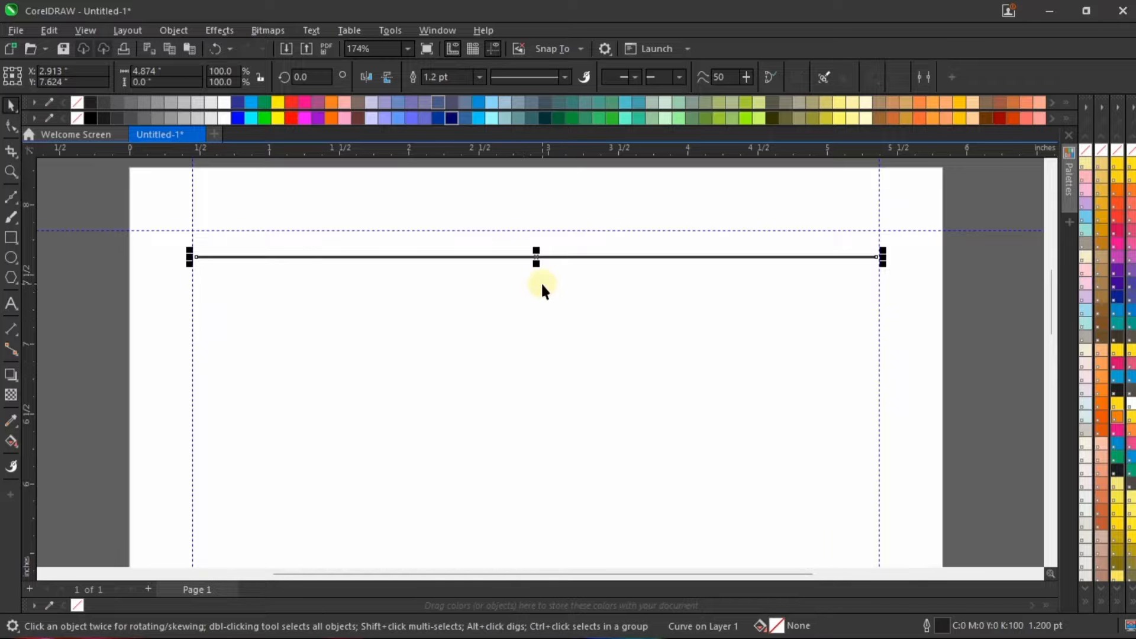
scroll(540, 284, down, 1)
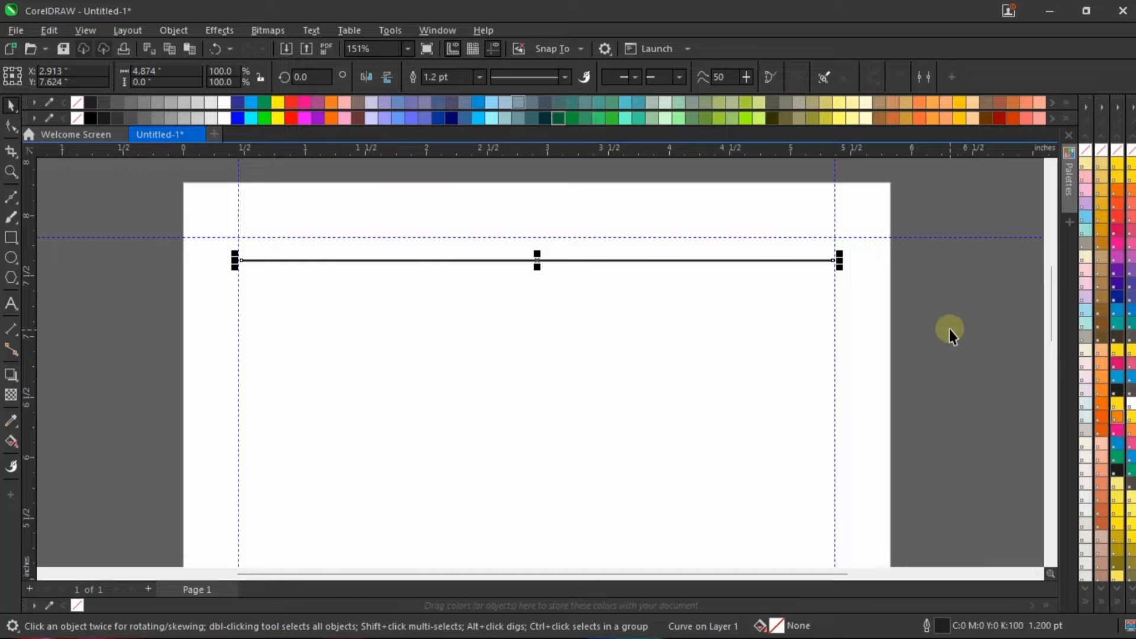
click(923, 305)
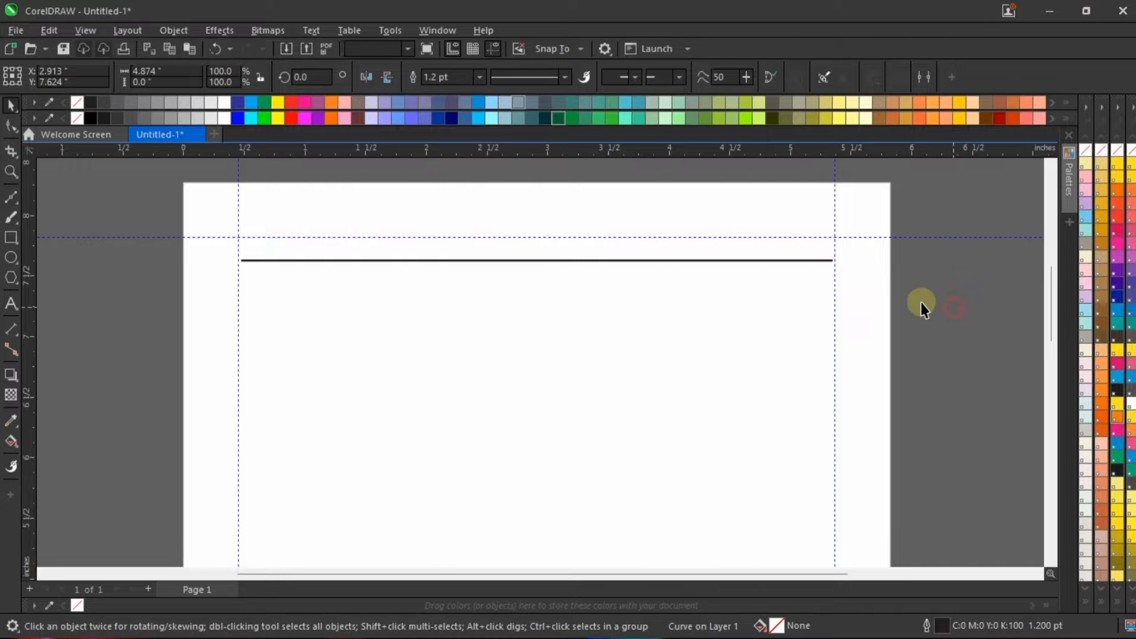
Step: Place a copy of the line straight below the original at a distance of about 0.34 inch
click(506, 259)
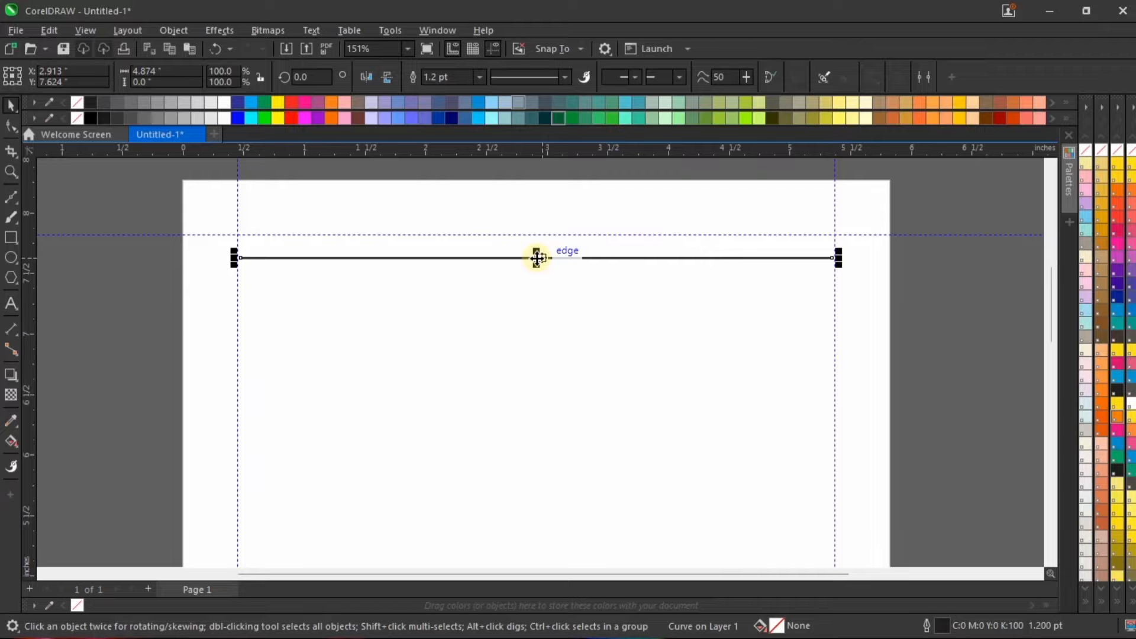
drag(537, 258, 545, 299)
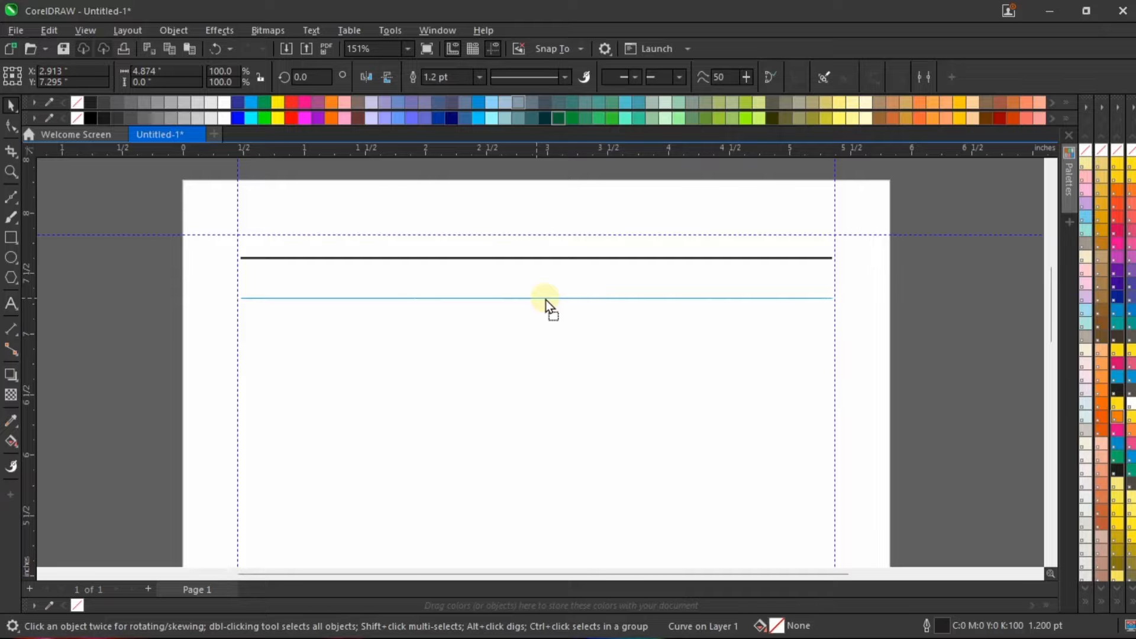
click(545, 299)
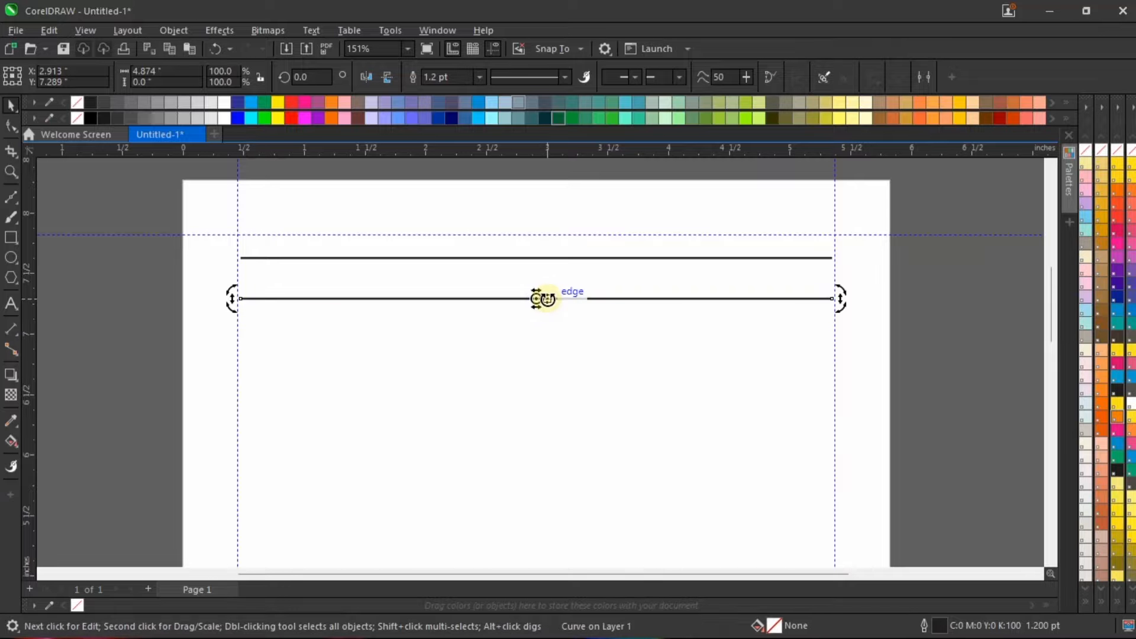
Step: Repeat the line duplication at the same spacing down the page until just above the lower margin guideline, and clear the selection
scroll(569, 258, down, 2)
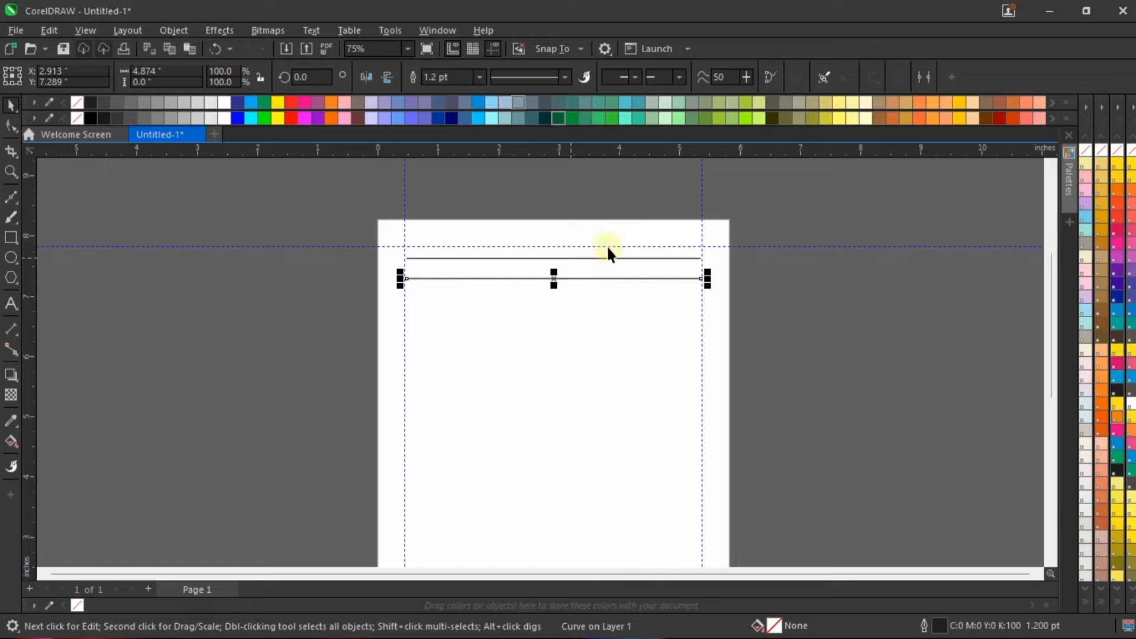
key(ctrl+d)
key(ctrl+d)
key(ctrl+d)
key(ctrl+d)
key(ctrl+d)
key(ctrl+d)
key(ctrl+d)
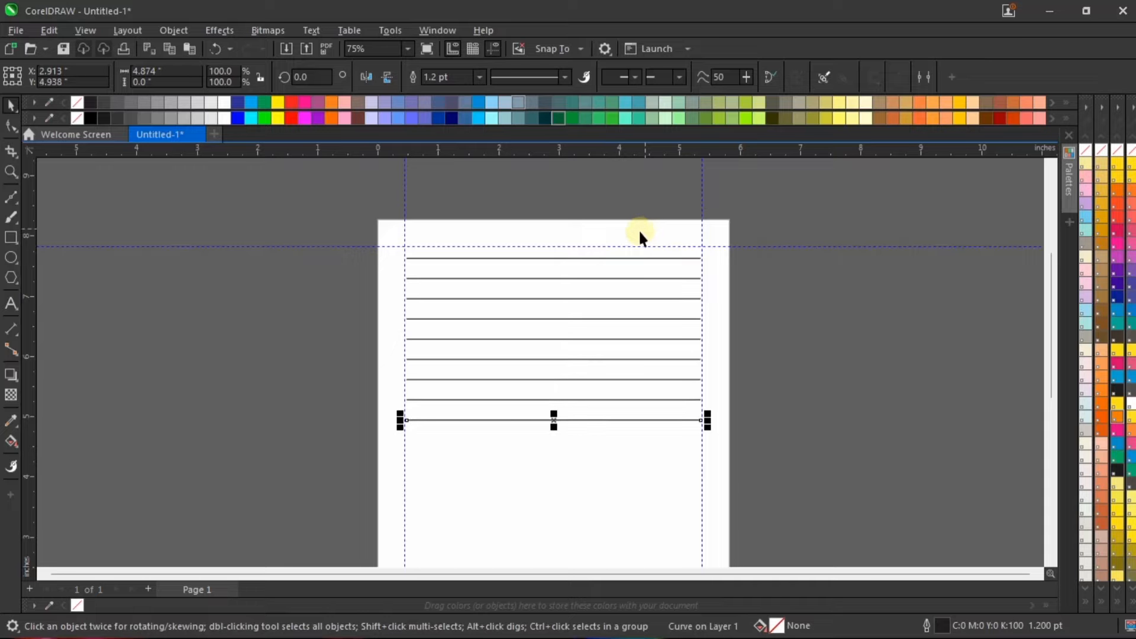
scroll(640, 232, down, 1)
key(ctrl+d)
key(ctrl+d)
key(ctrl+d)
key(ctrl+d)
key(ctrl+d)
key(ctrl+d)
key(ctrl+d)
key(ctrl+d)
key(ctrl+d)
key(ctrl+d)
key(ctrl+d)
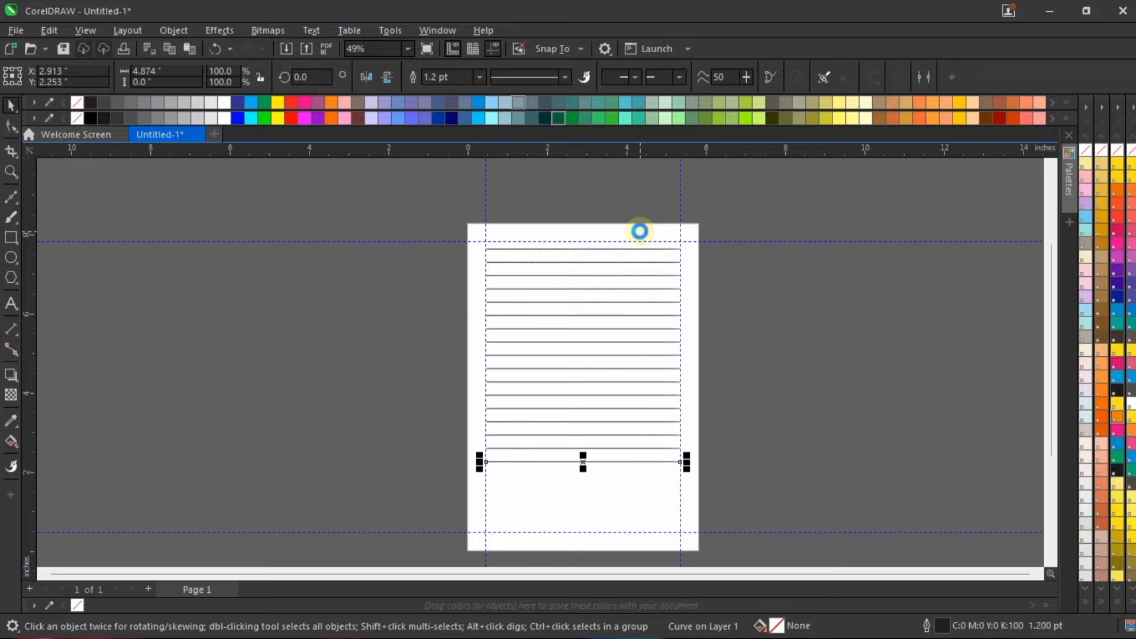
key(ctrl+d)
key(ctrl+d)
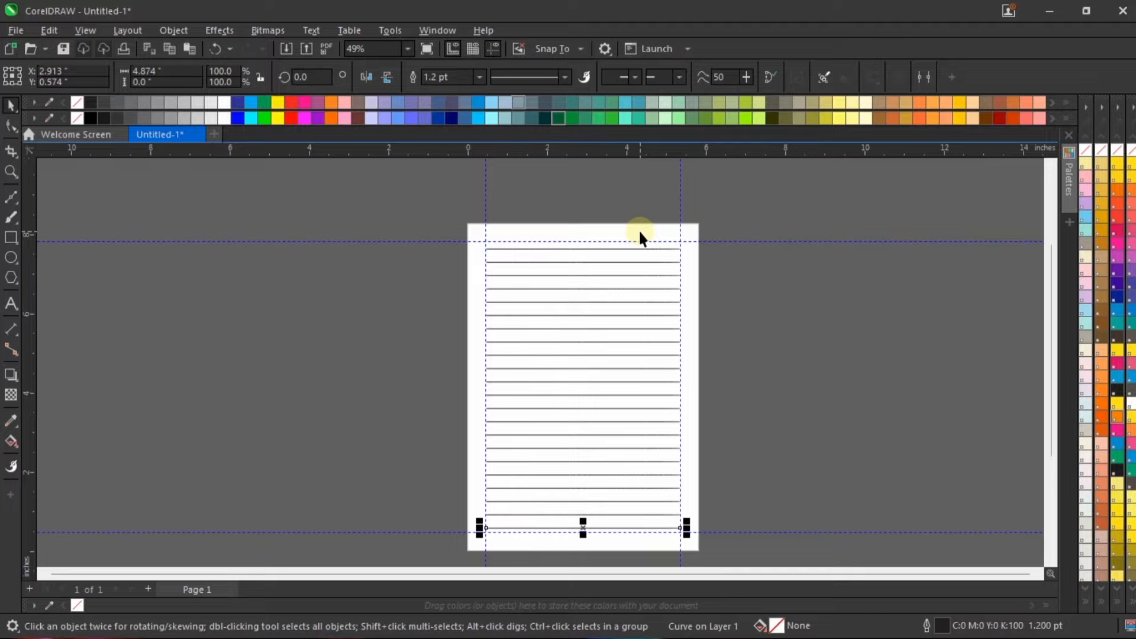
click(681, 496)
Step: Preview the page full screen and examine how the first and last ruled lines sit against the margin guidelines
right_click(740, 251)
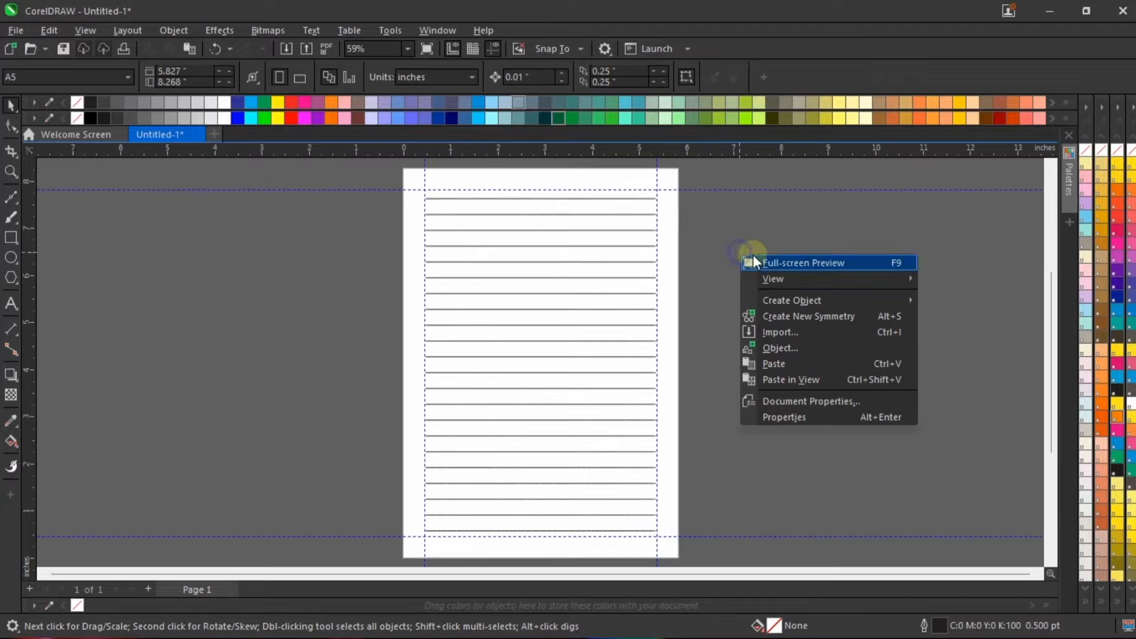
click(750, 255)
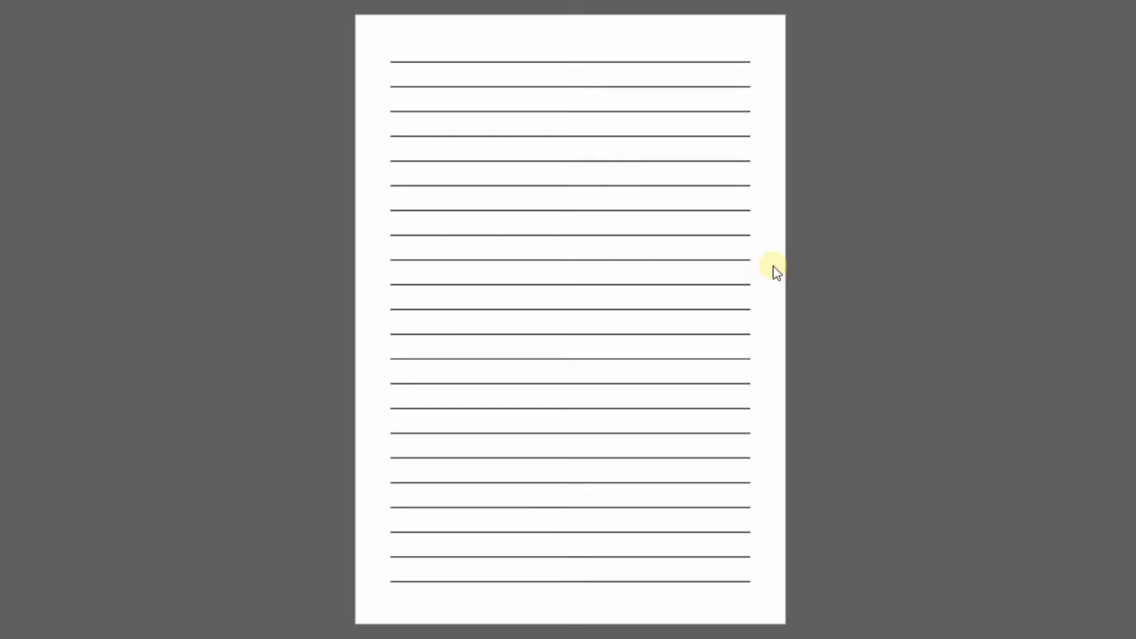
key(Escape)
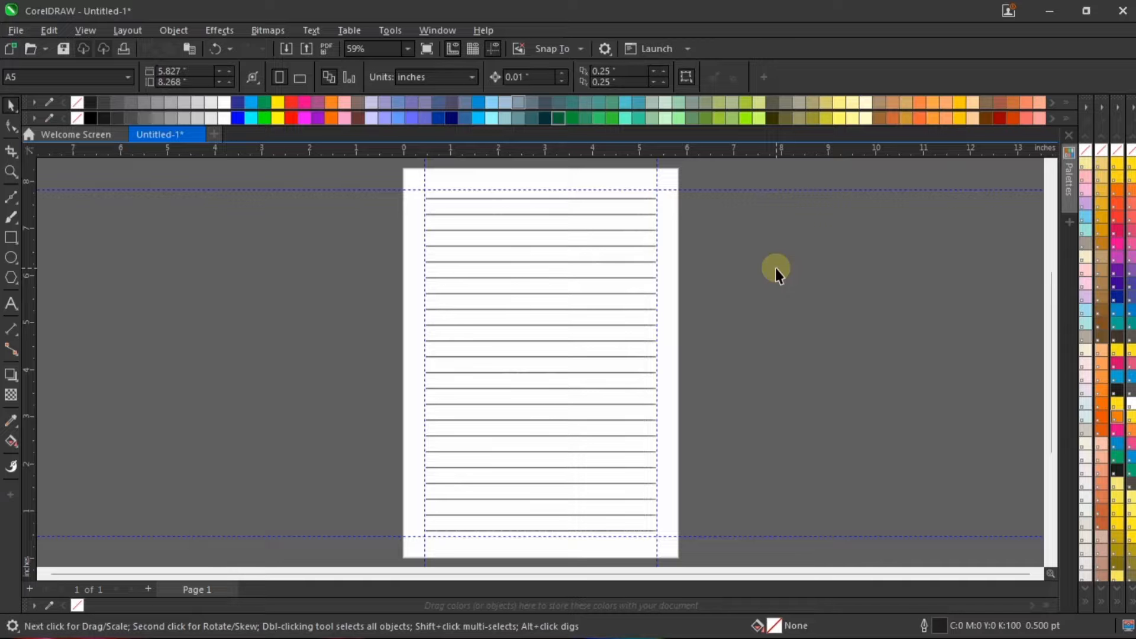
scroll(523, 537, up, 3)
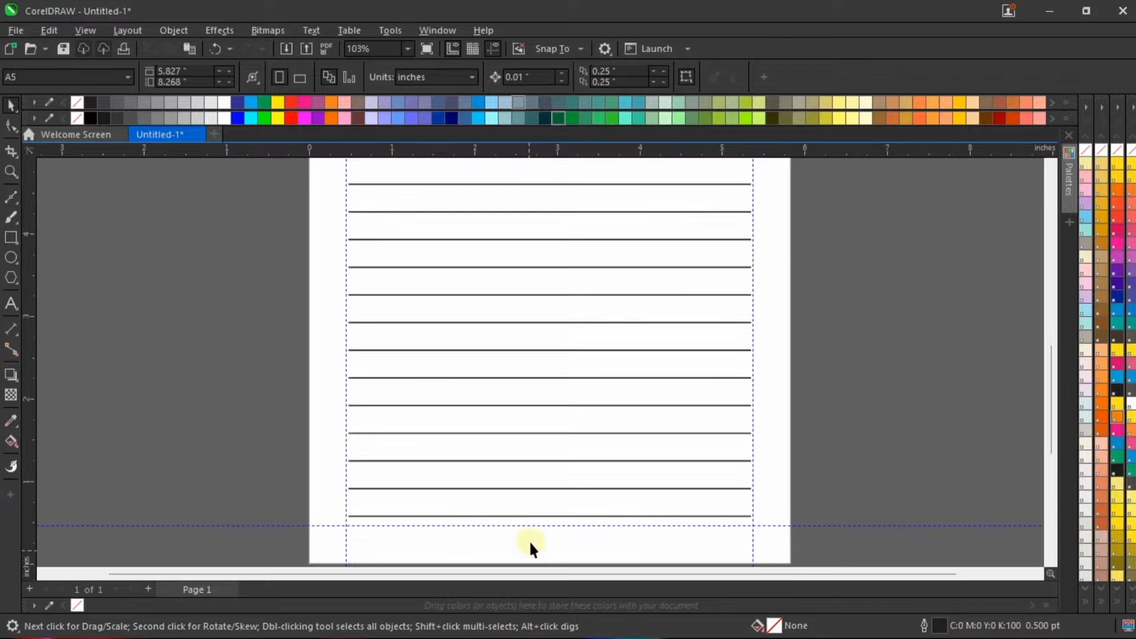
scroll(532, 542, up, 1)
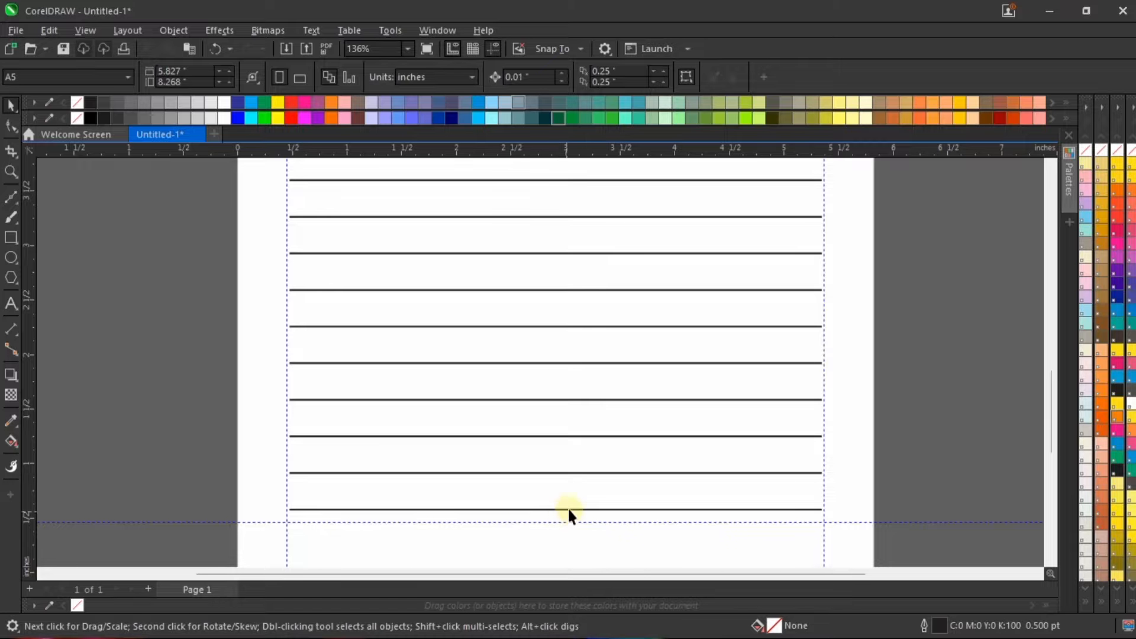
scroll(573, 506, down, 6)
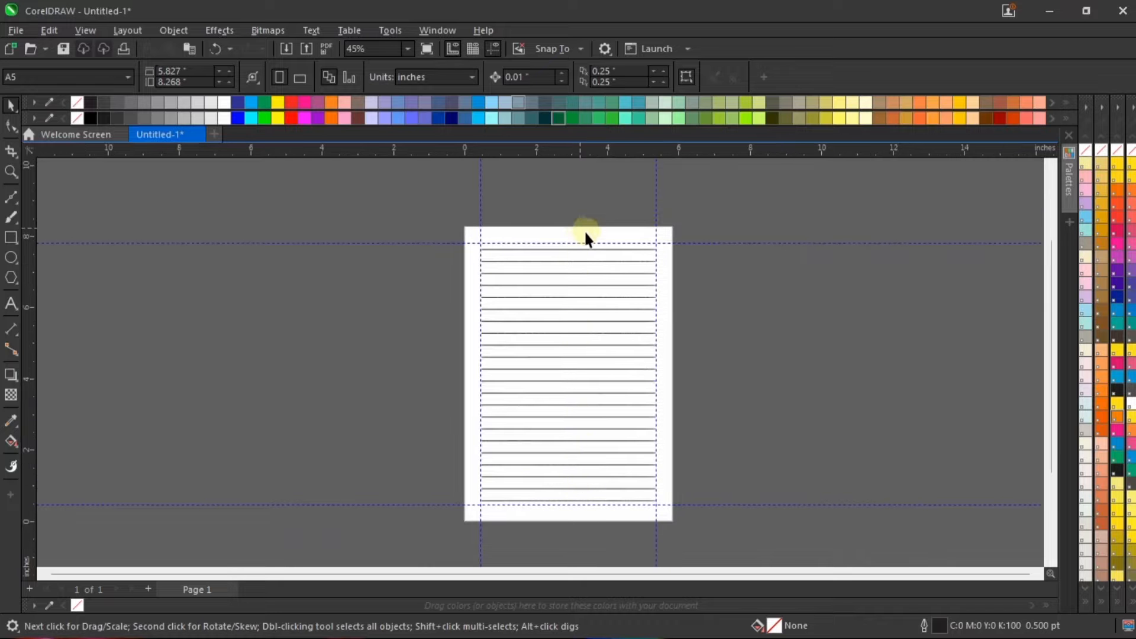
scroll(584, 231, up, 3)
scroll(584, 232, up, 2)
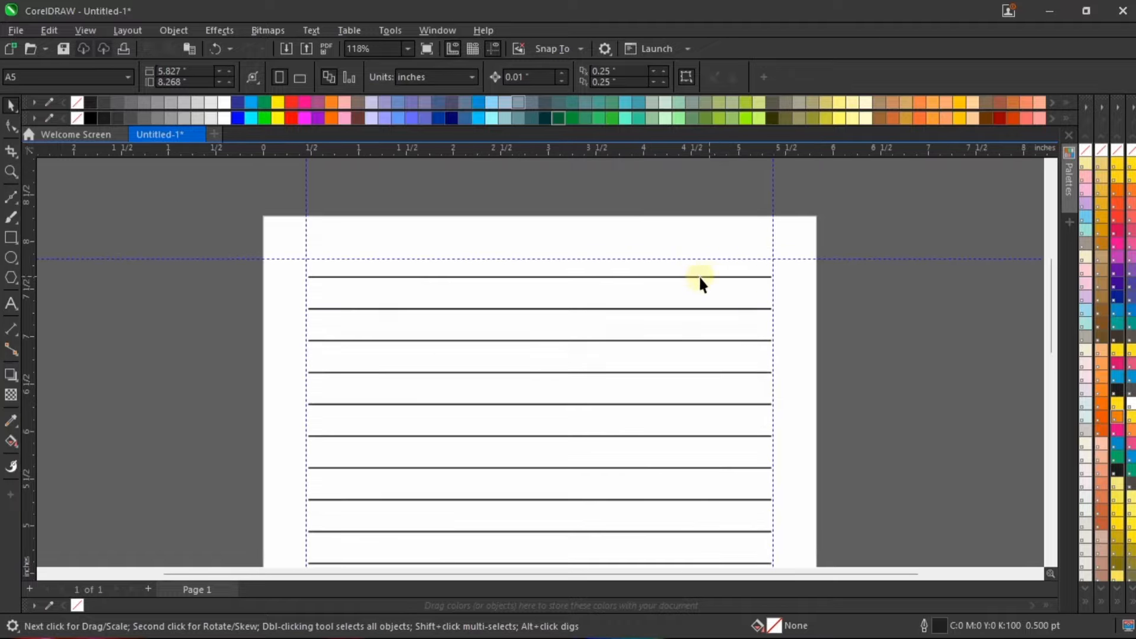
scroll(630, 253, down, 3)
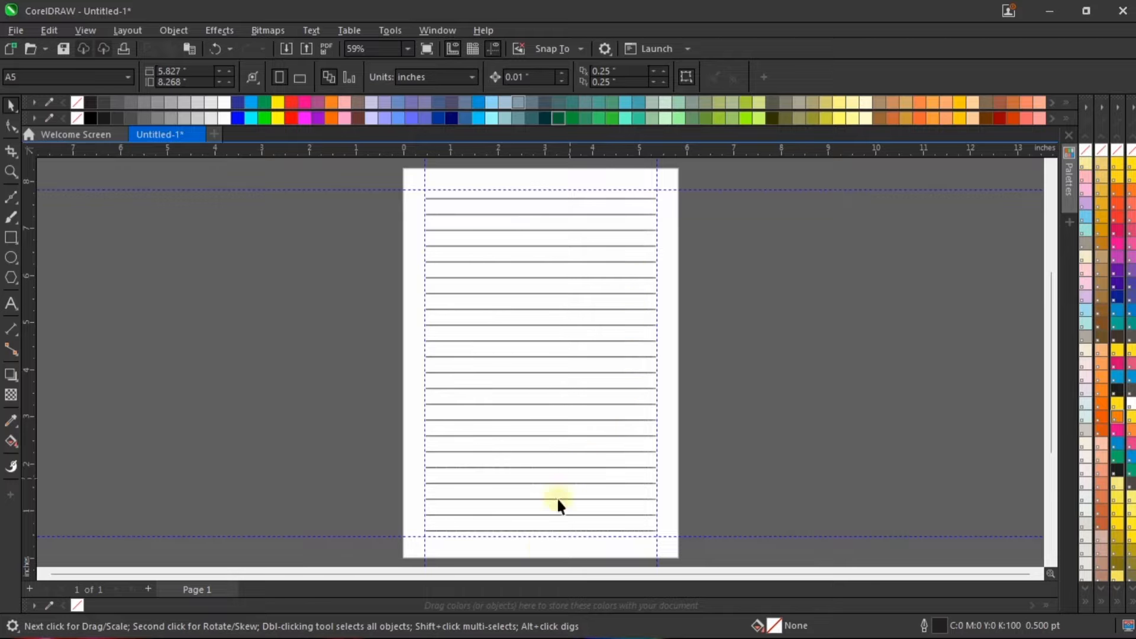
Step: Delete the lowest ruled line, directly above the lower margin guideline
scroll(543, 556, up, 2)
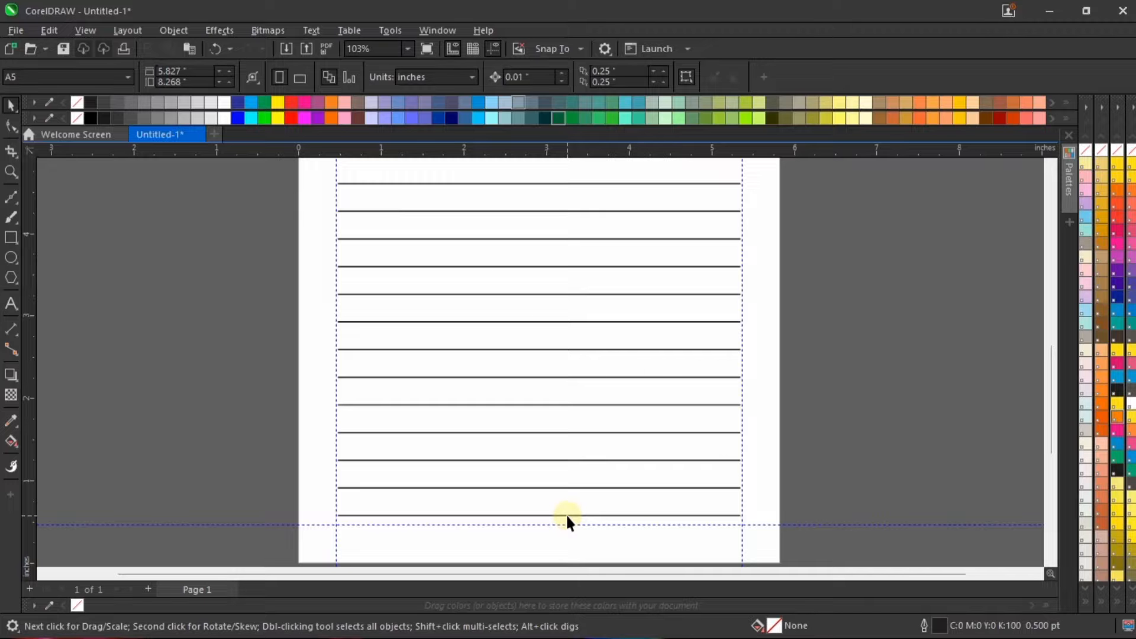
click(566, 515)
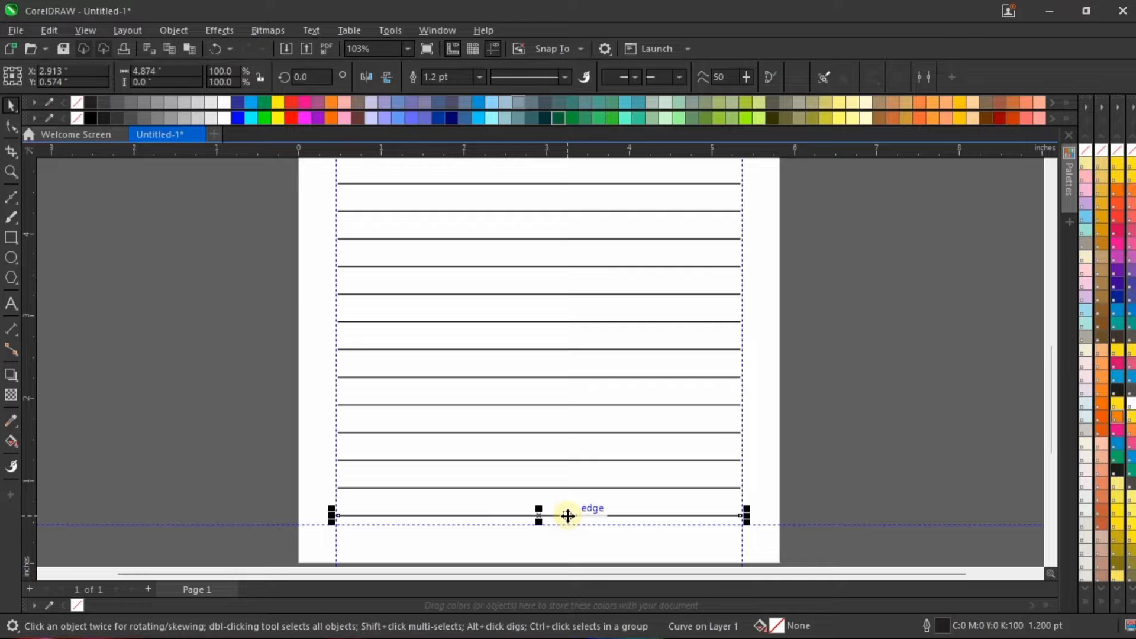
key(Delete)
scroll(707, 480, down, 2)
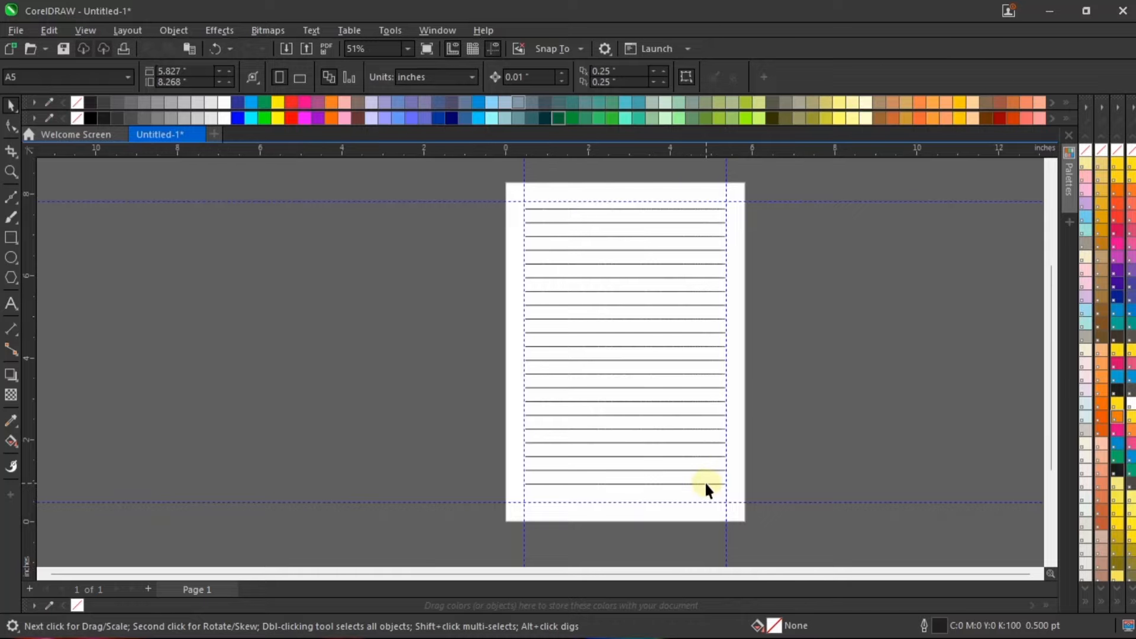
Step: Select the two lowest ruled lines and shorten them from their right ends to about 3.12 inches
scroll(705, 489, up, 1)
scroll(671, 514, up, 1)
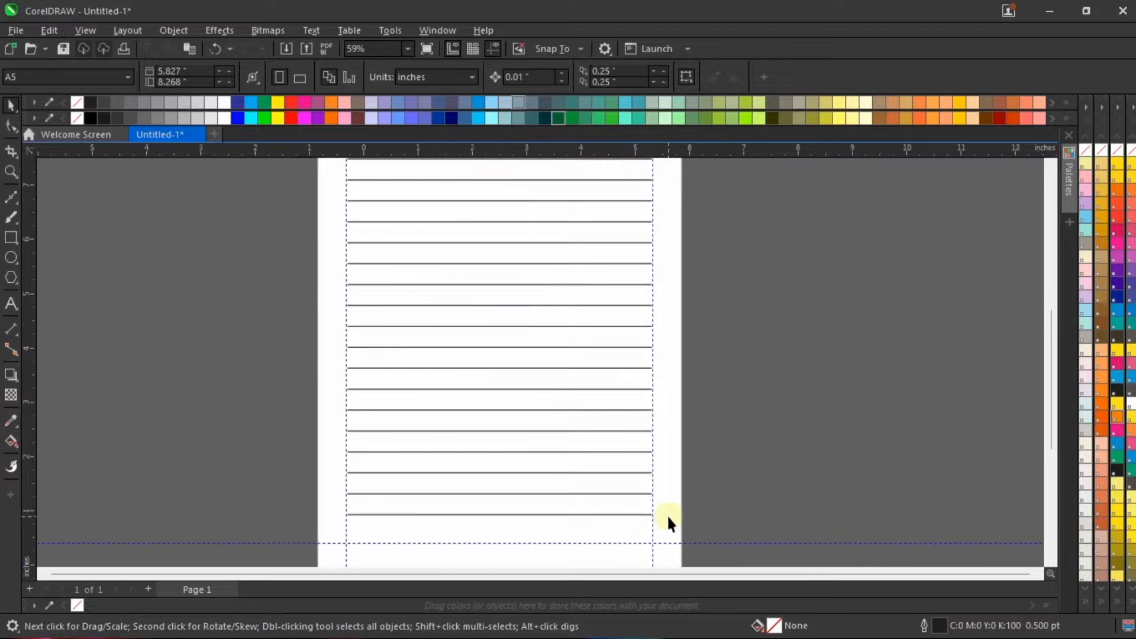
drag(707, 479, 239, 537)
scroll(612, 514, up, 2)
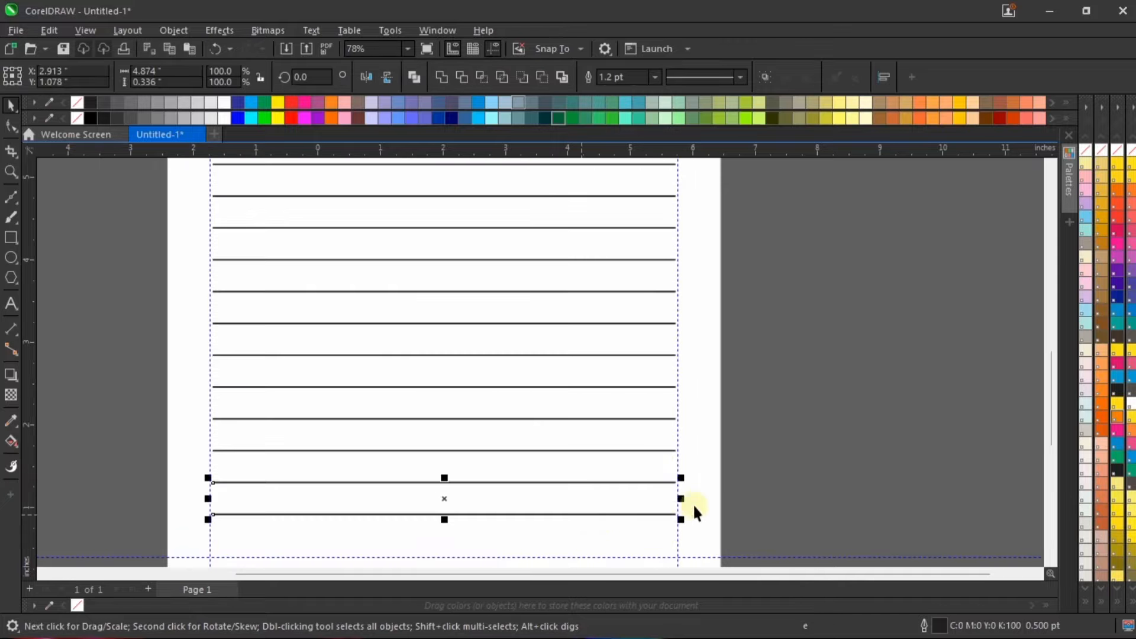
scroll(696, 512, up, 2)
drag(681, 500, 512, 491)
scroll(545, 418, down, 3)
click(752, 412)
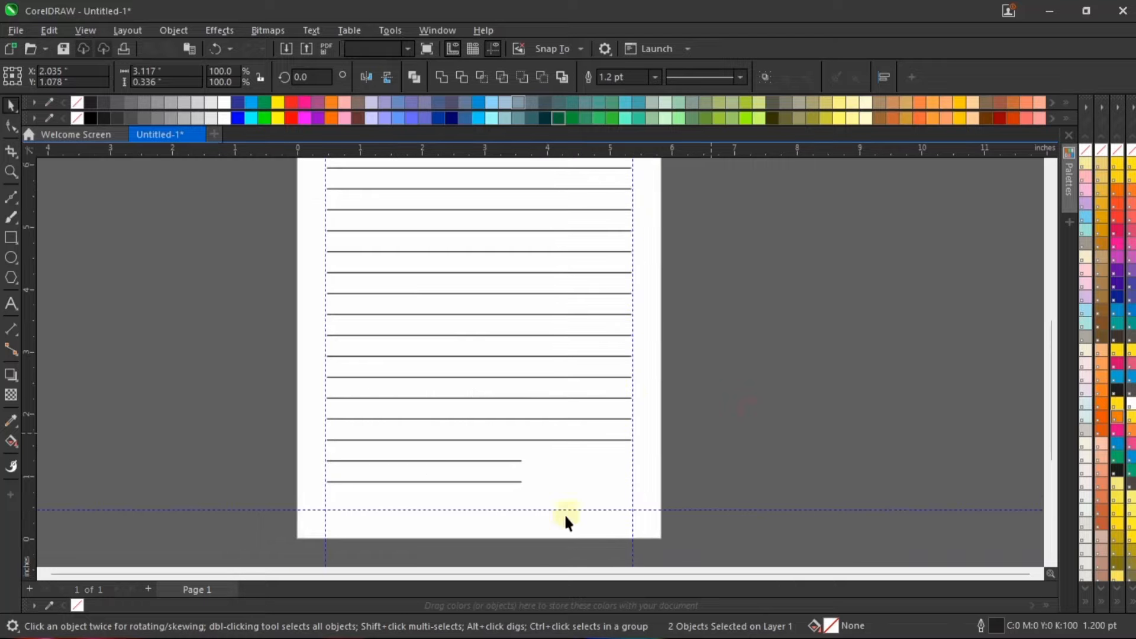
Step: Draw an upright rectangle about 0.85 by 1.05 inches in the free space just right of the two shortened lines
scroll(538, 530, up, 2)
click(7, 235)
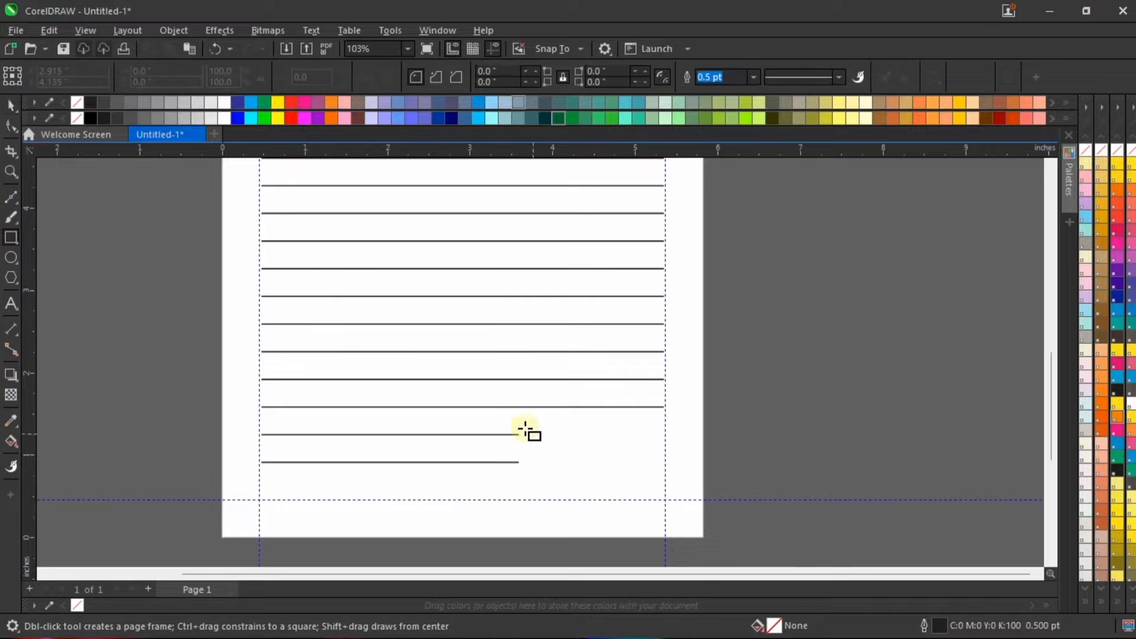
drag(525, 416, 606, 513)
key(space)
scroll(581, 467, up, 1)
scroll(578, 473, up, 1)
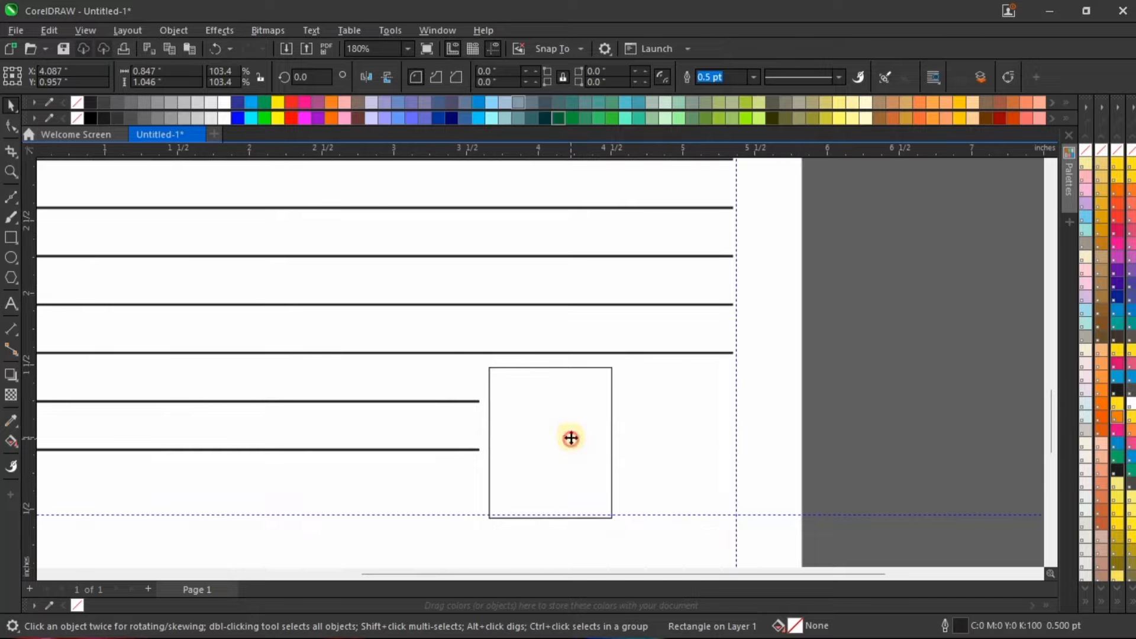
Step: Move the rectangle up about 0.05 inch so it fits between the last full-width line and the lower guideline
drag(571, 437, 571, 431)
scroll(571, 432, down, 1)
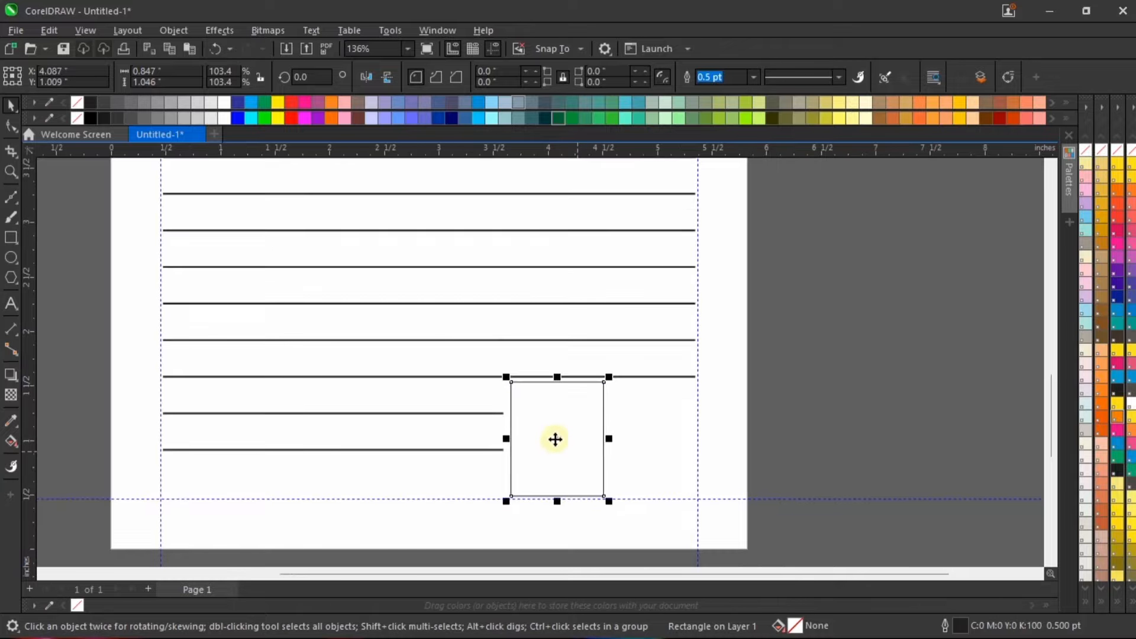
scroll(568, 455, down, 2)
click(752, 417)
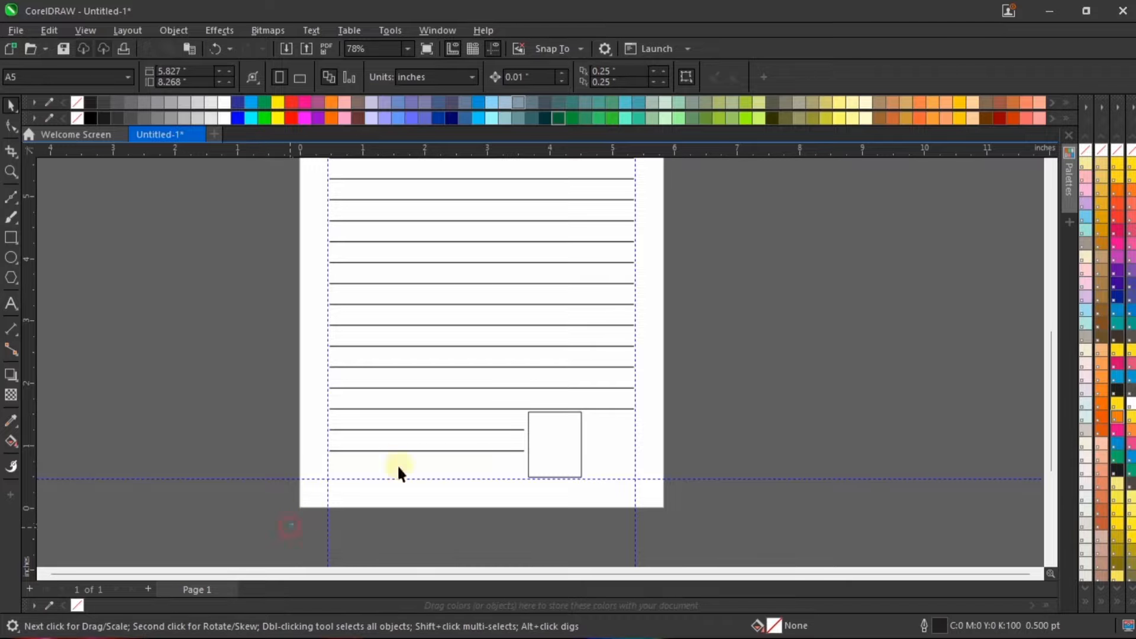
drag(398, 468, 546, 421)
scroll(529, 451, up, 1)
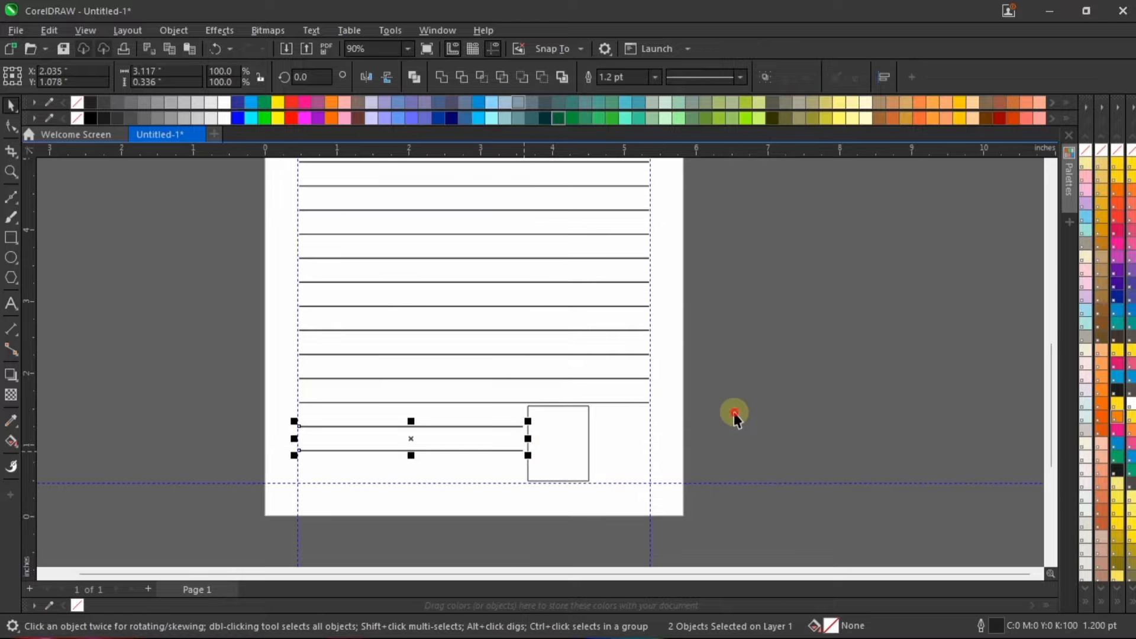
Step: Round all four corners of the rectangle with the Shape tool to a radius of about 0.079 inch
click(567, 442)
scroll(566, 442, up, 3)
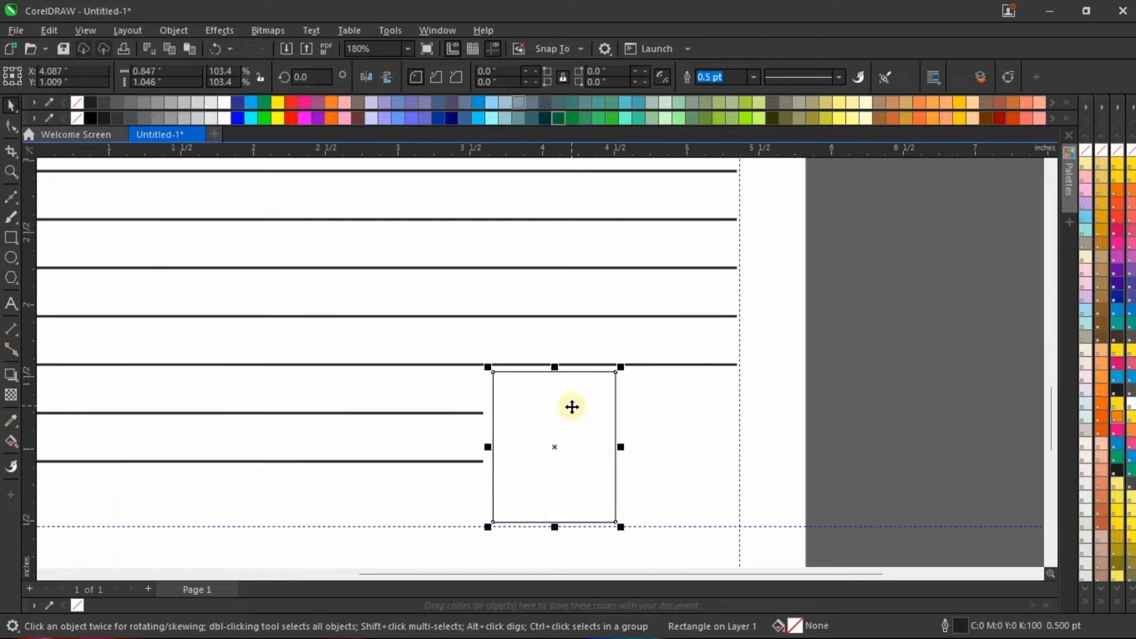
scroll(571, 407, up, 1)
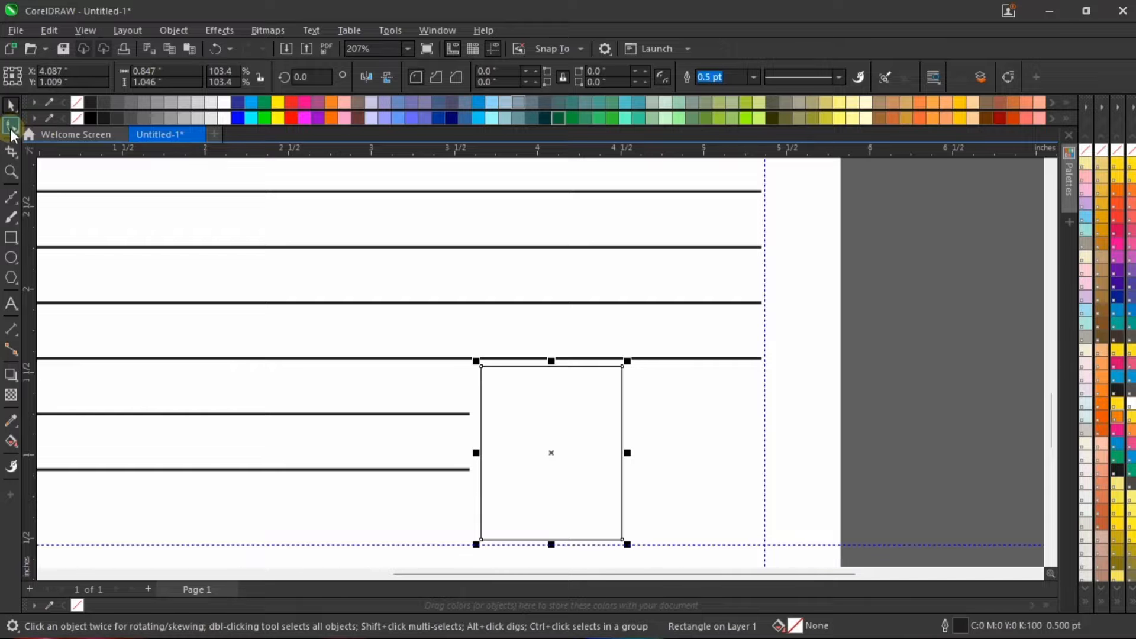
click(11, 126)
scroll(594, 385, up, 1)
scroll(520, 445, down, 3)
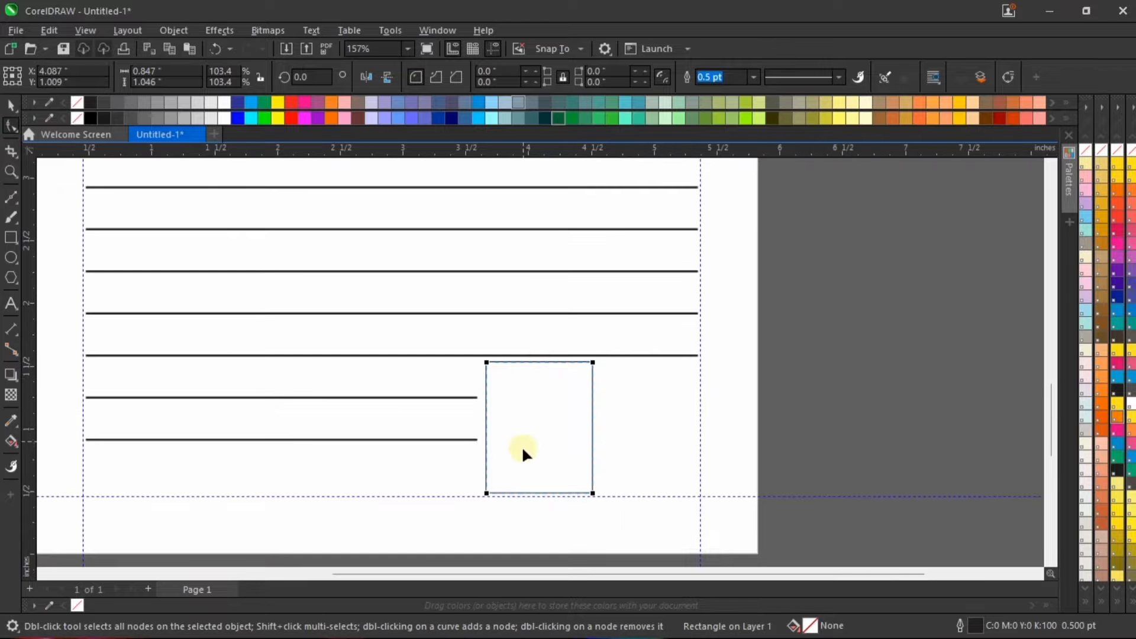
scroll(548, 427, up, 3)
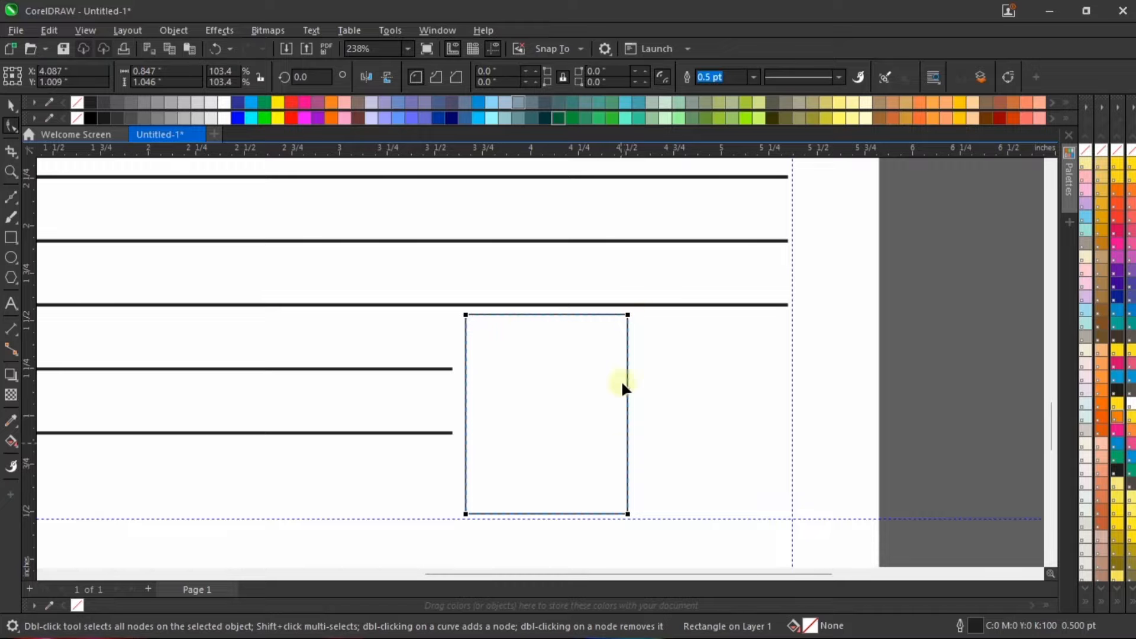
scroll(621, 313, up, 2)
scroll(628, 321, down, 2)
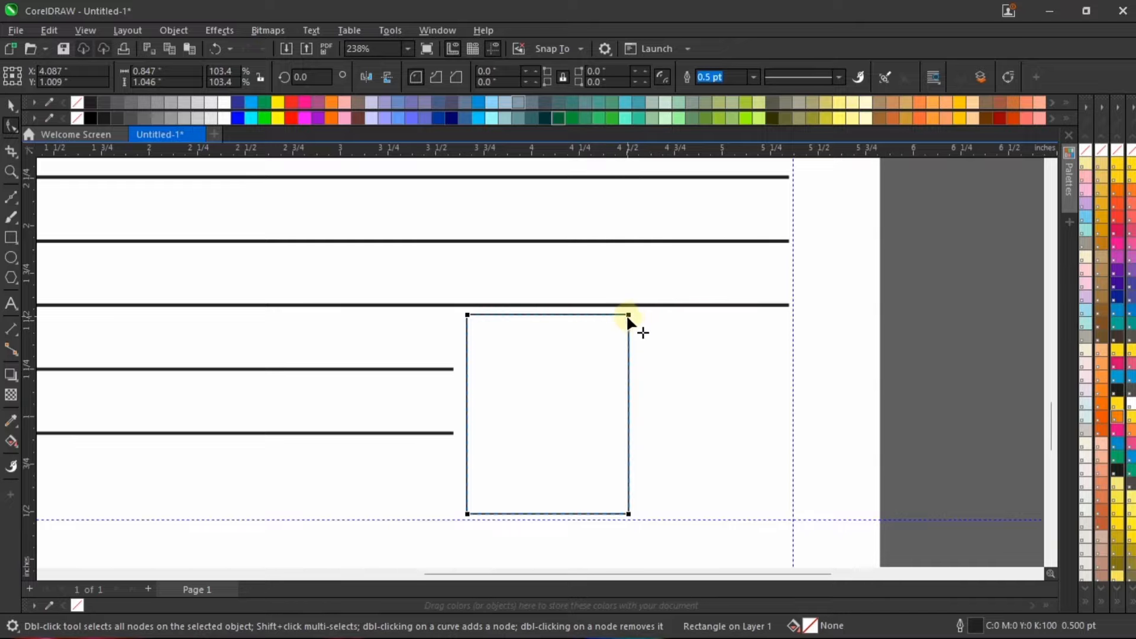
drag(627, 315, 634, 327)
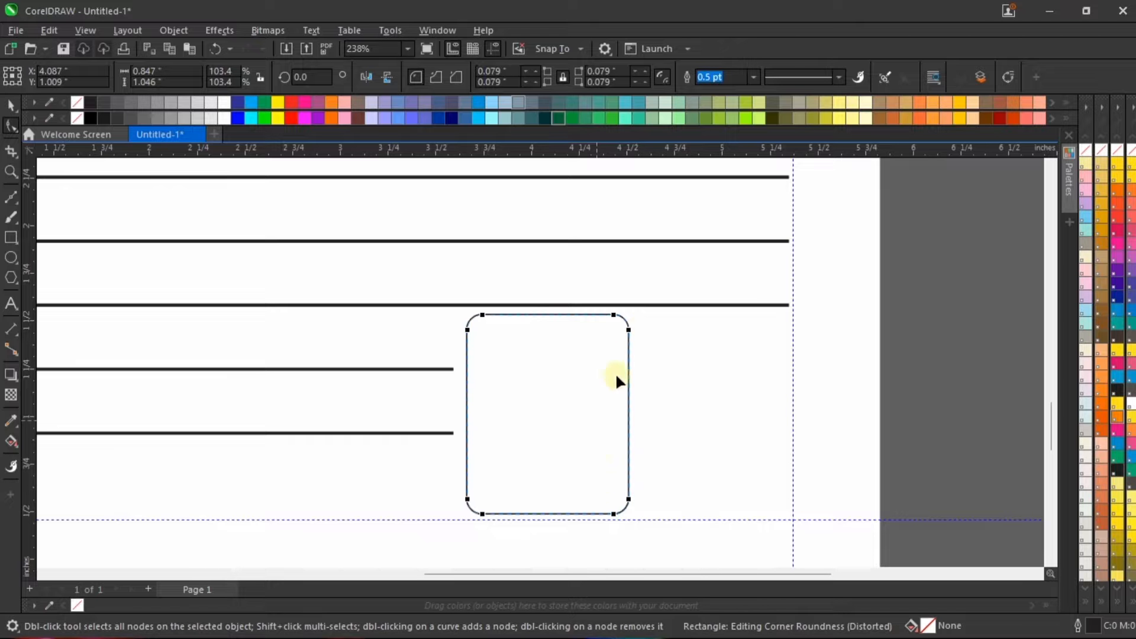
Step: Reduce the rectangle's corner radius to about 0.06 inch with the Shape tool
scroll(621, 331, up, 2)
drag(636, 336, 627, 324)
scroll(532, 322, down, 3)
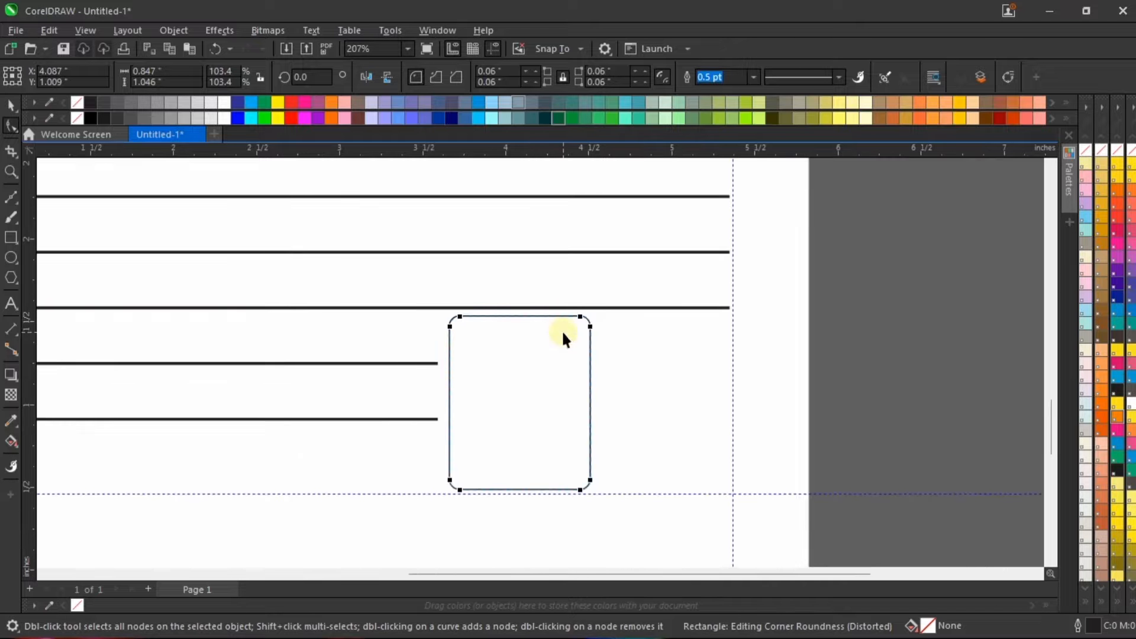
key(space)
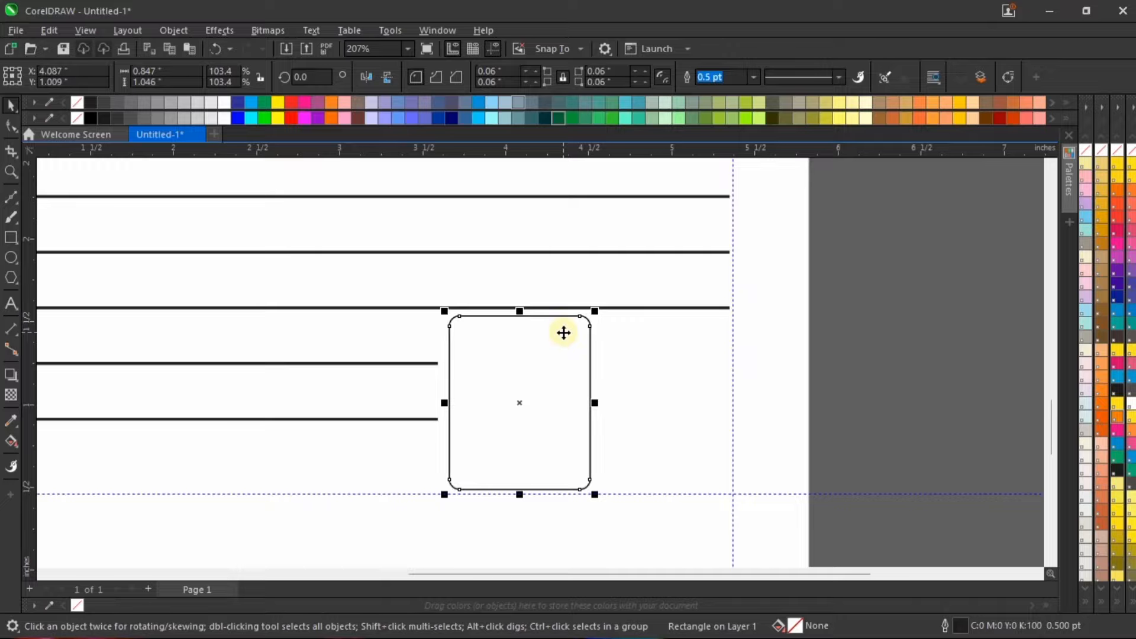
Step: Try a smaller concentric copy of the rounded rectangle, about 0.775 by 0.957 inch, and delete it
scroll(568, 330, up, 1)
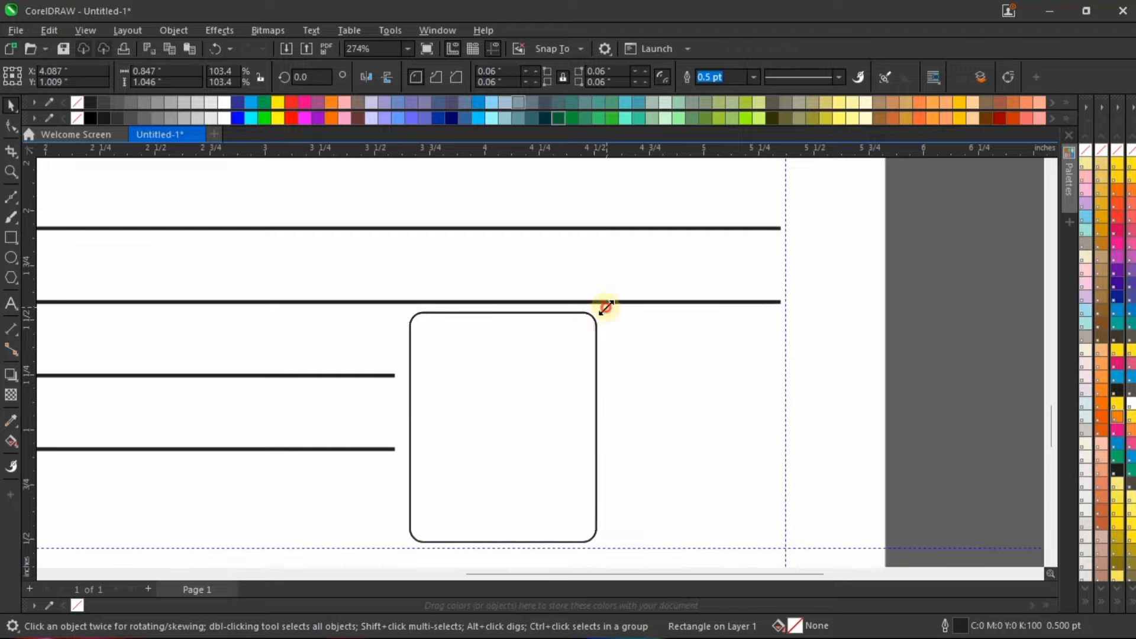
drag(601, 307, 600, 310)
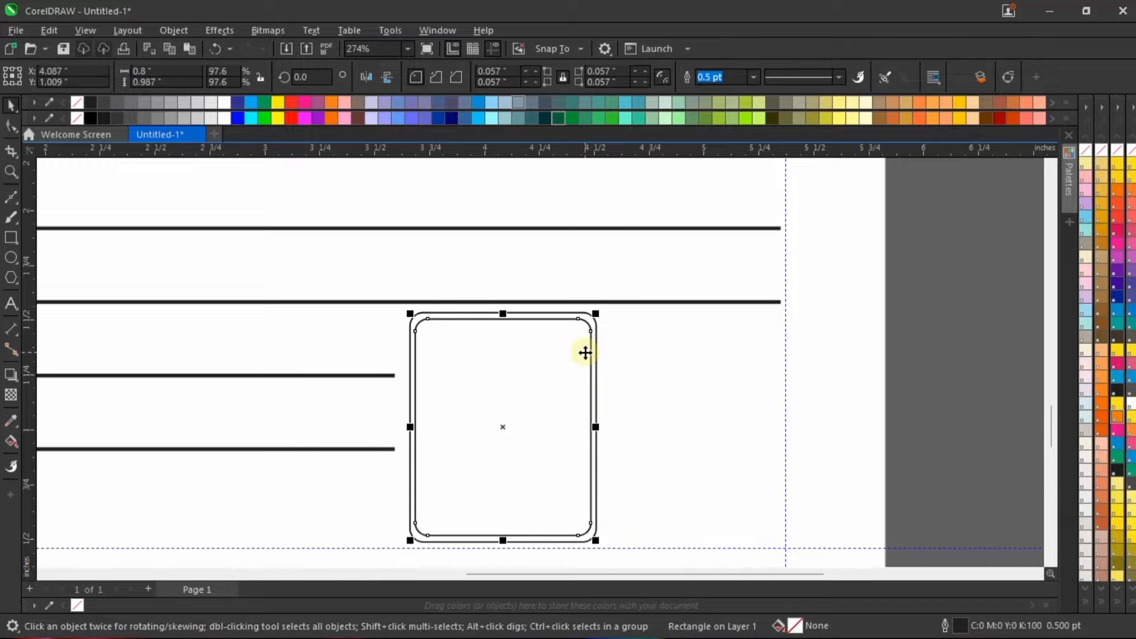
scroll(576, 365, up, 1)
scroll(483, 334, up, 1)
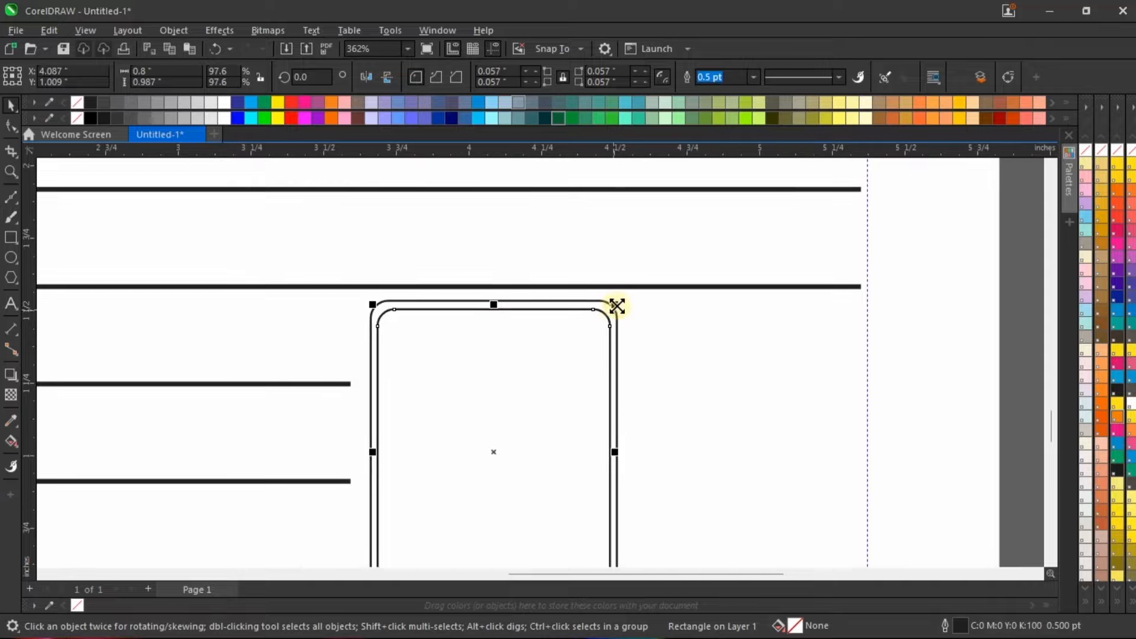
drag(614, 304, 613, 308)
scroll(586, 316, down, 8)
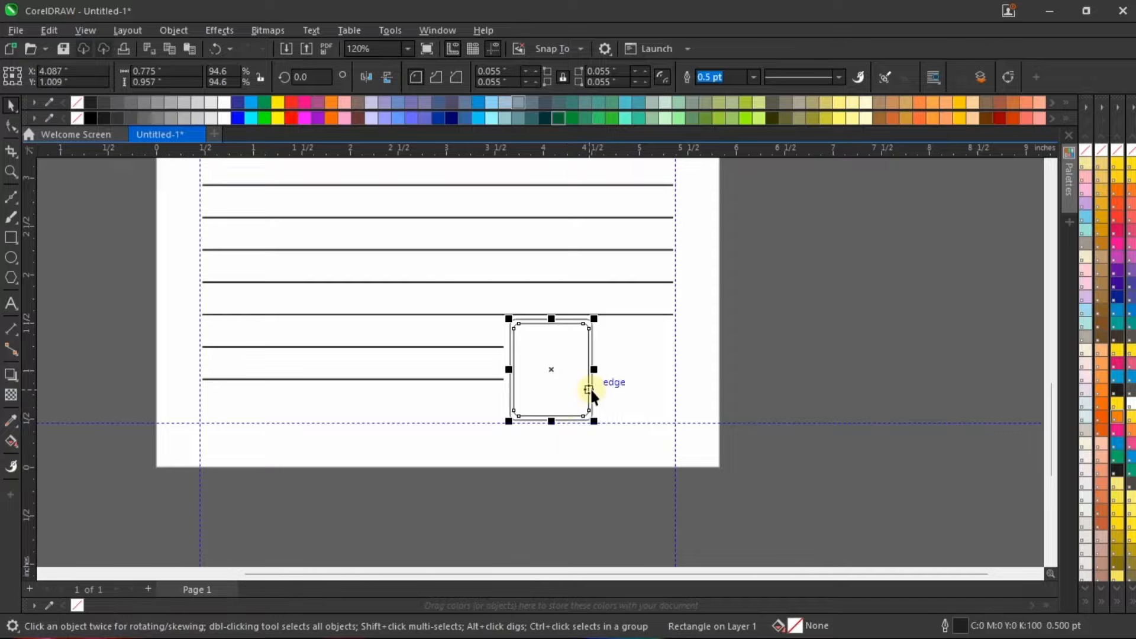
scroll(590, 388, down, 3)
scroll(585, 379, up, 6)
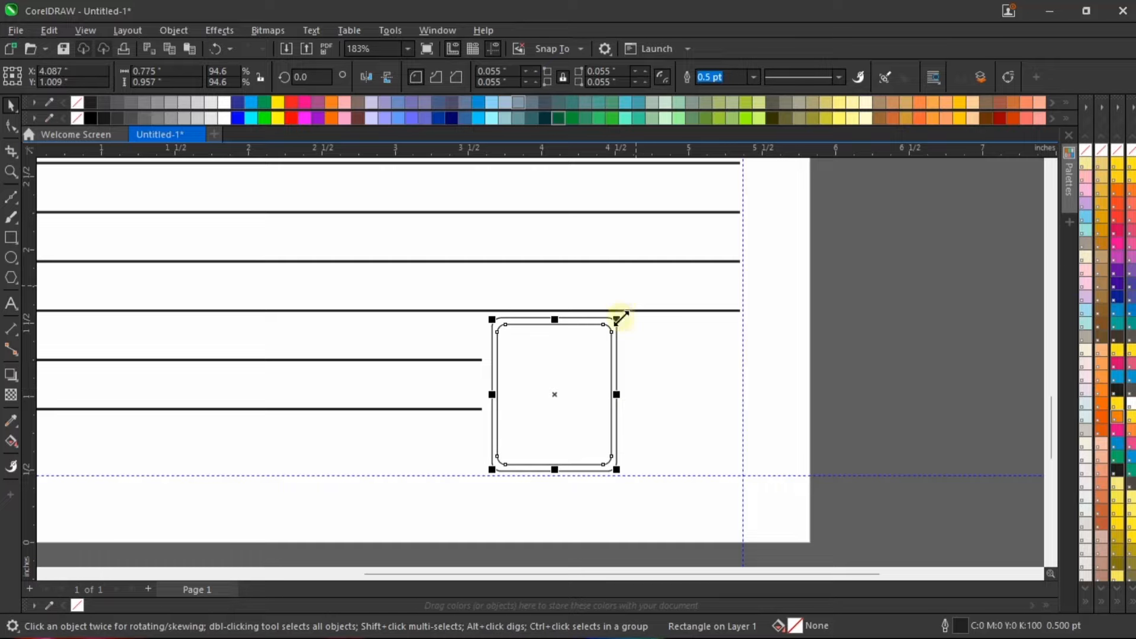
key(Delete)
Step: Convert the rounded rectangle to curves
click(577, 380)
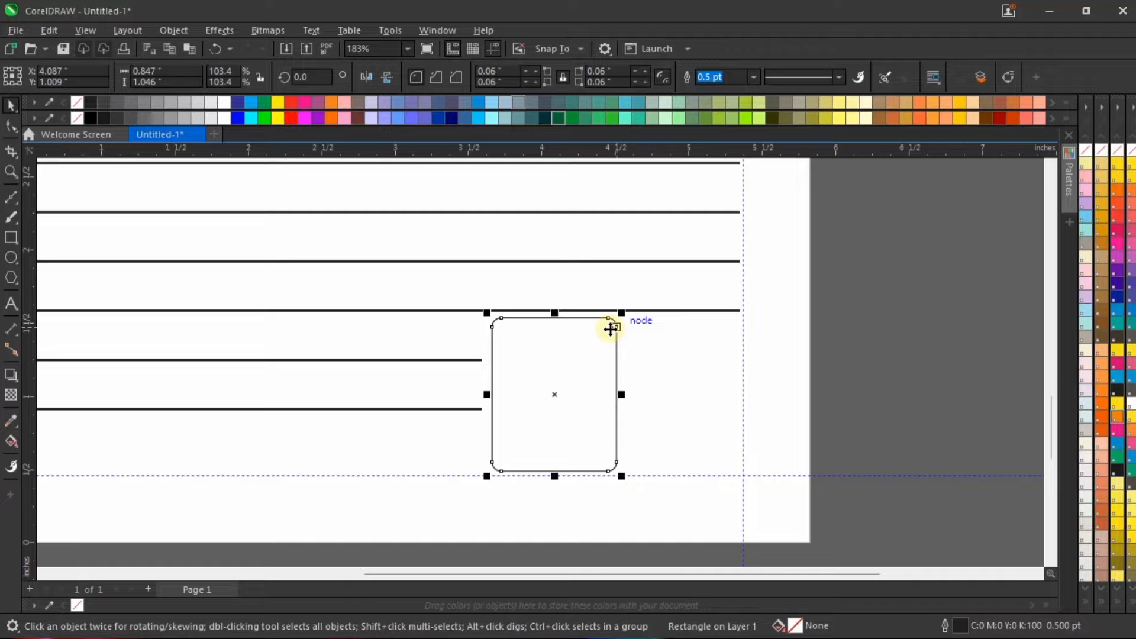
right_click(604, 330)
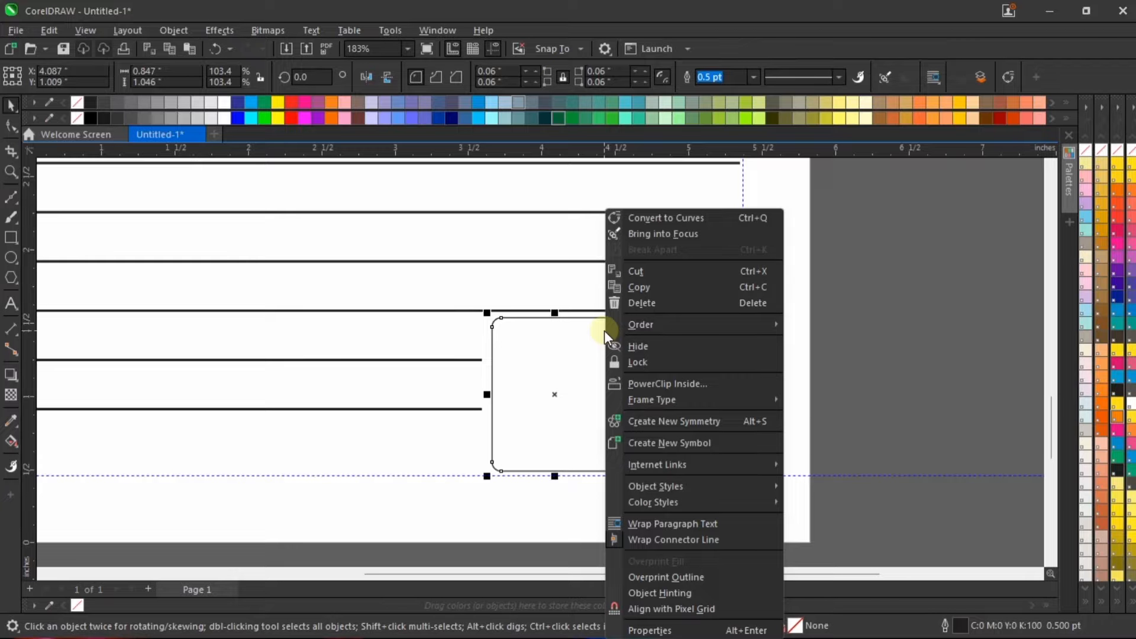
click(740, 218)
Step: Lower the two nodes of the box's upper-right corner about 0.06 inch so its top edge slopes down to the right
scroll(609, 354, up, 2)
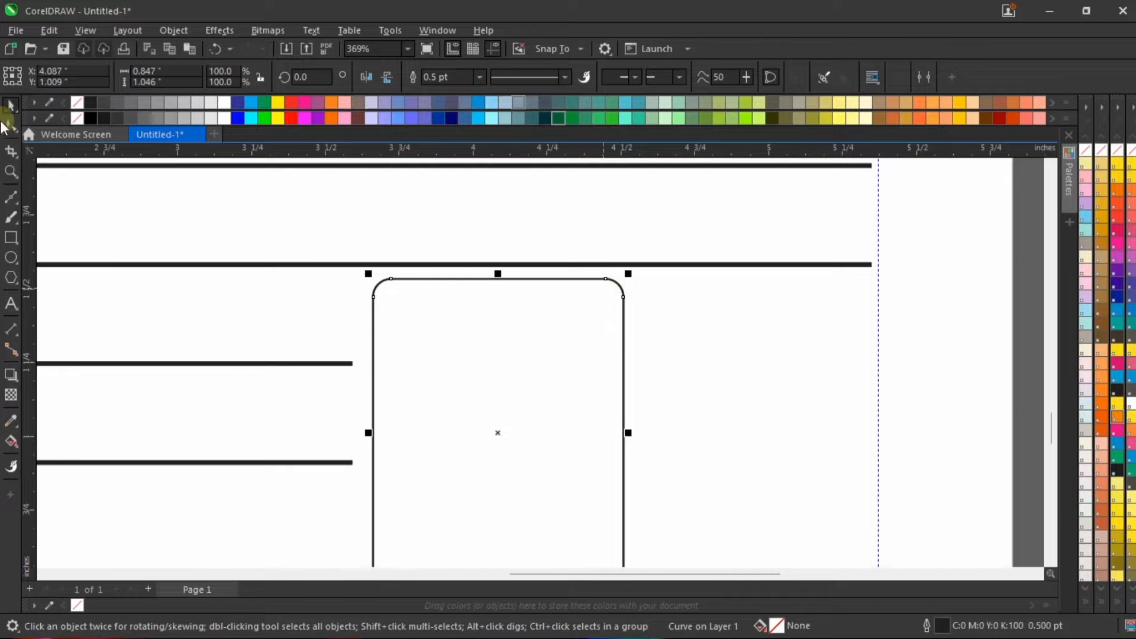
click(11, 125)
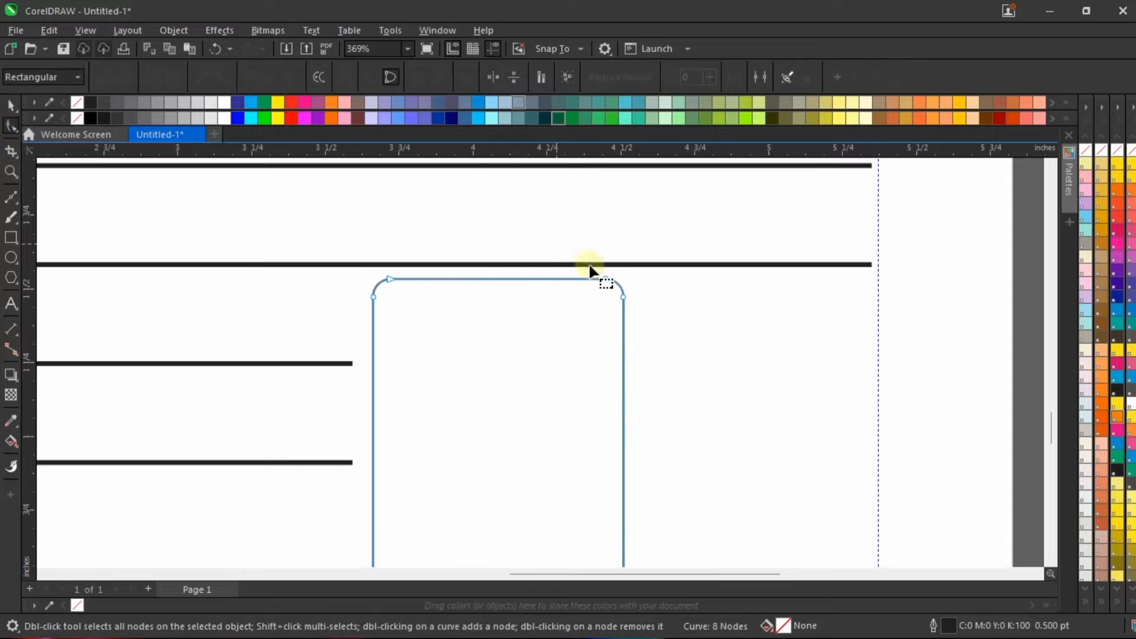
scroll(636, 302, up, 3)
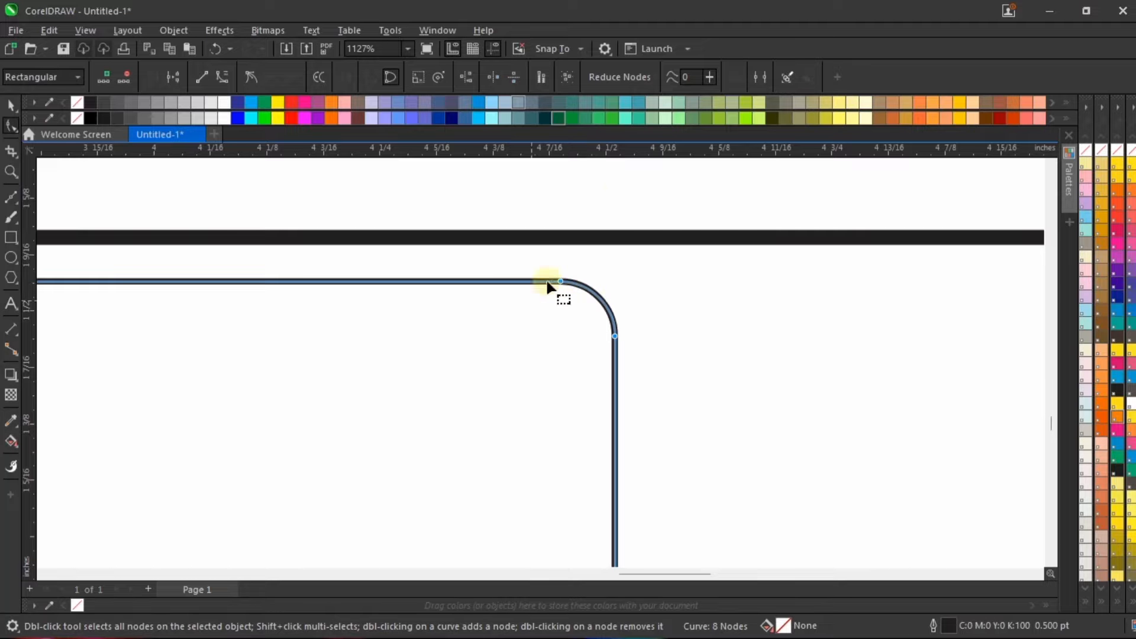
scroll(614, 198, down, 3)
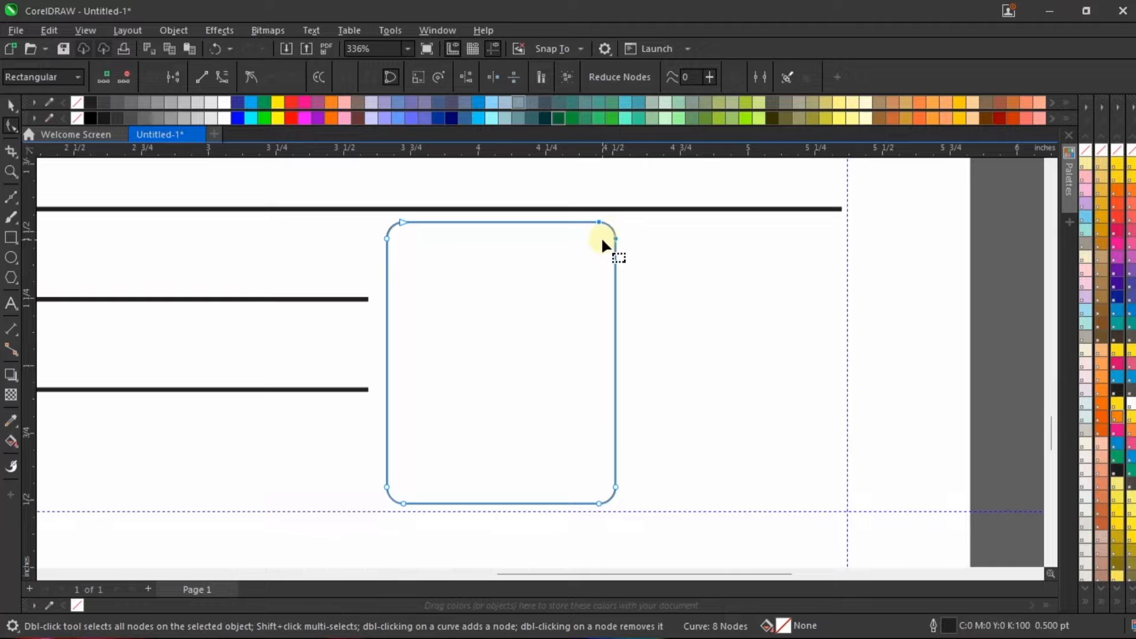
key(Down)
key(Down)
key(Down)
key(Down)
key(Down)
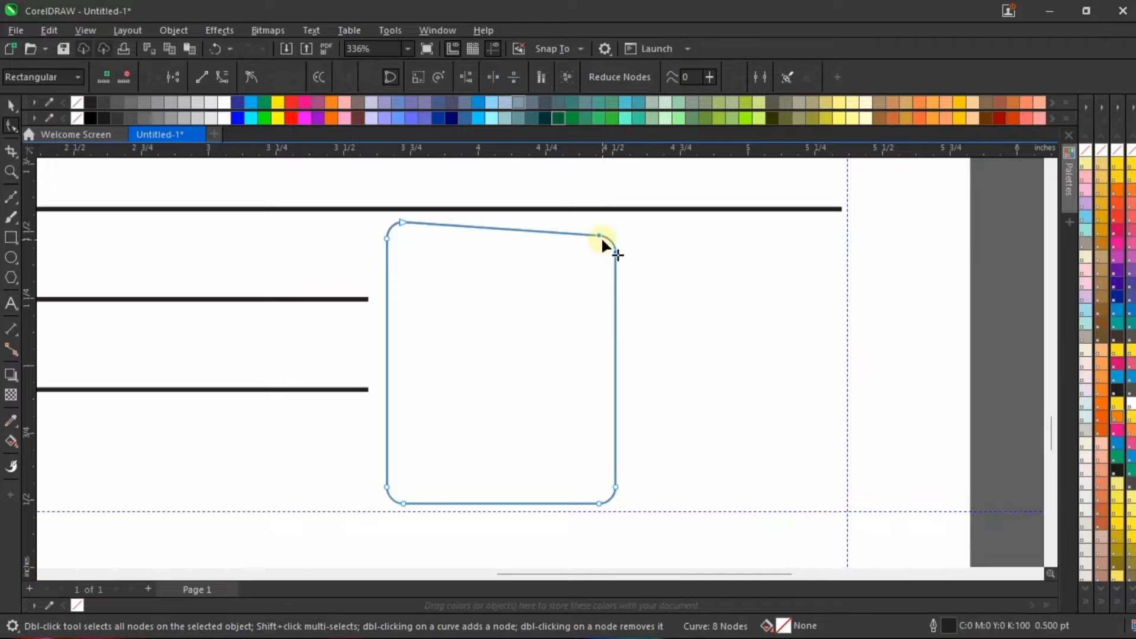
scroll(611, 247, down, 3)
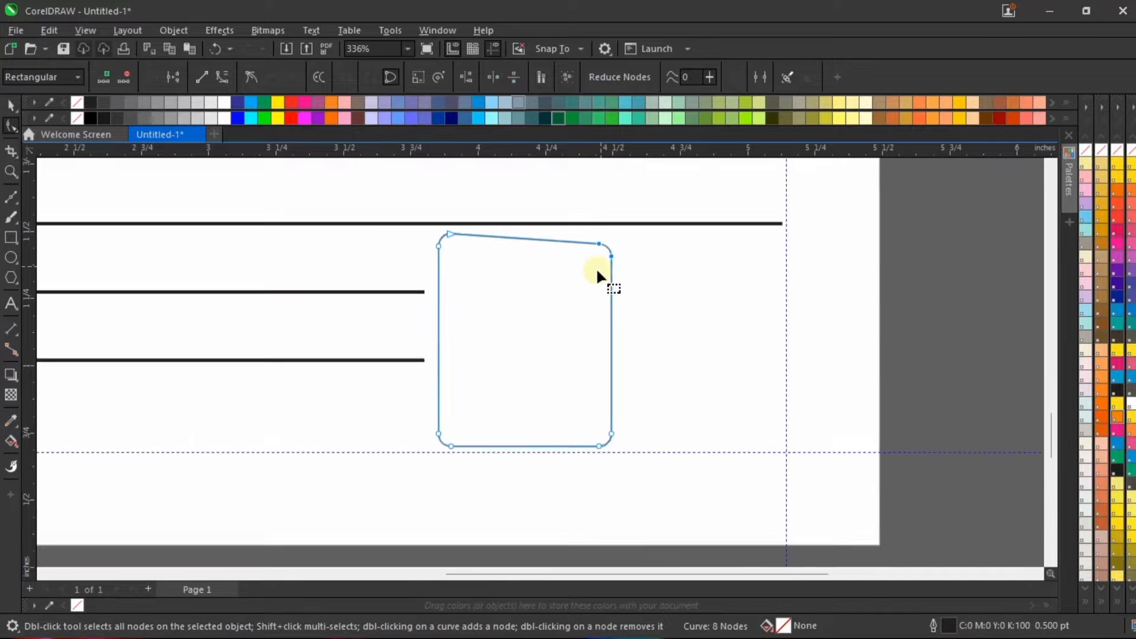
key(Down)
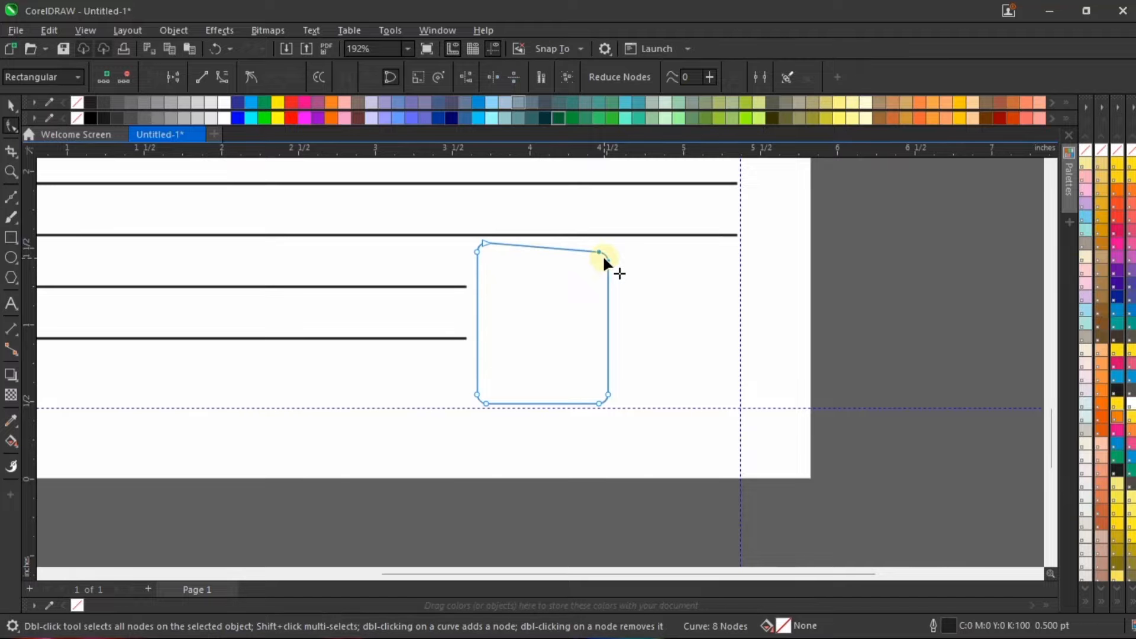
key(space)
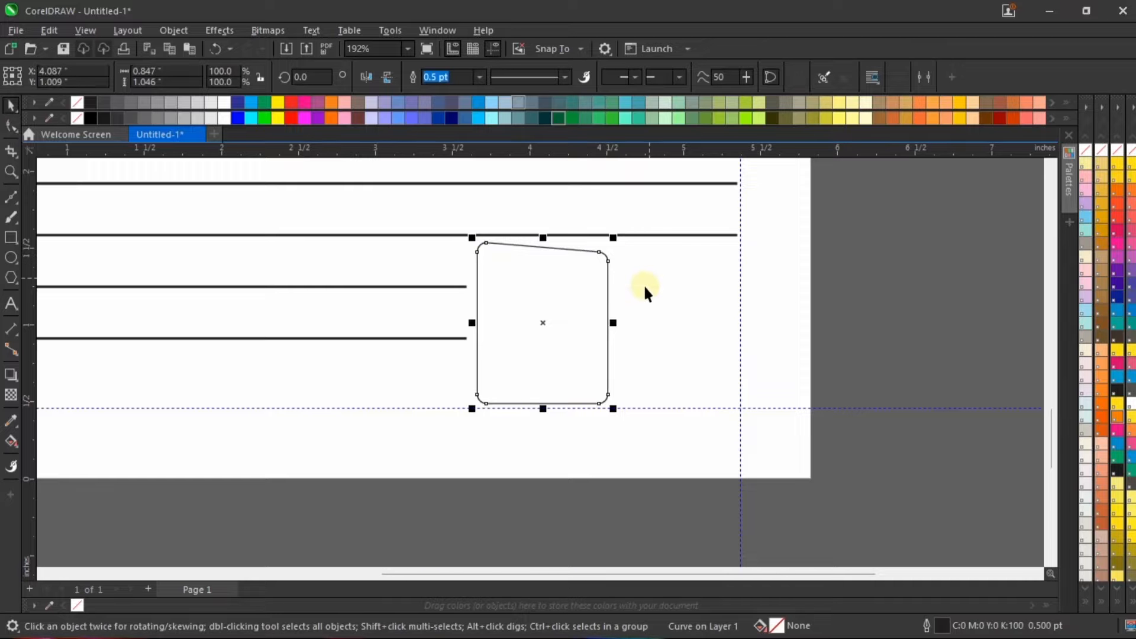
Step: Create a concentric inner copy of the slanted box, scaled down to about 0.771 by 0.952 inch
scroll(603, 255, up, 2)
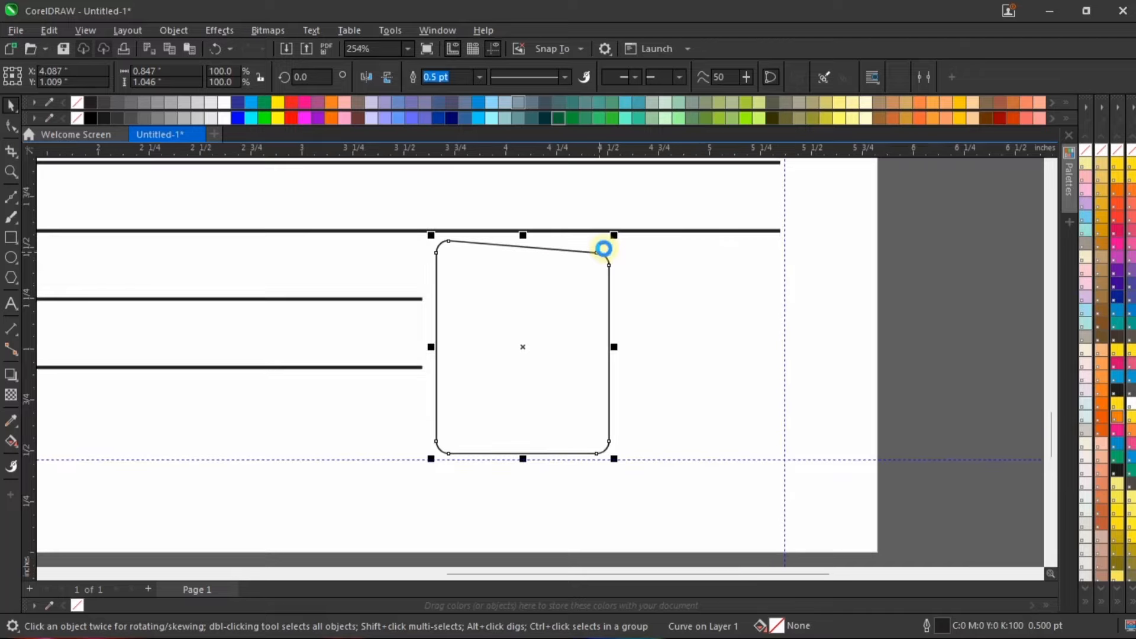
scroll(607, 236, up, 1)
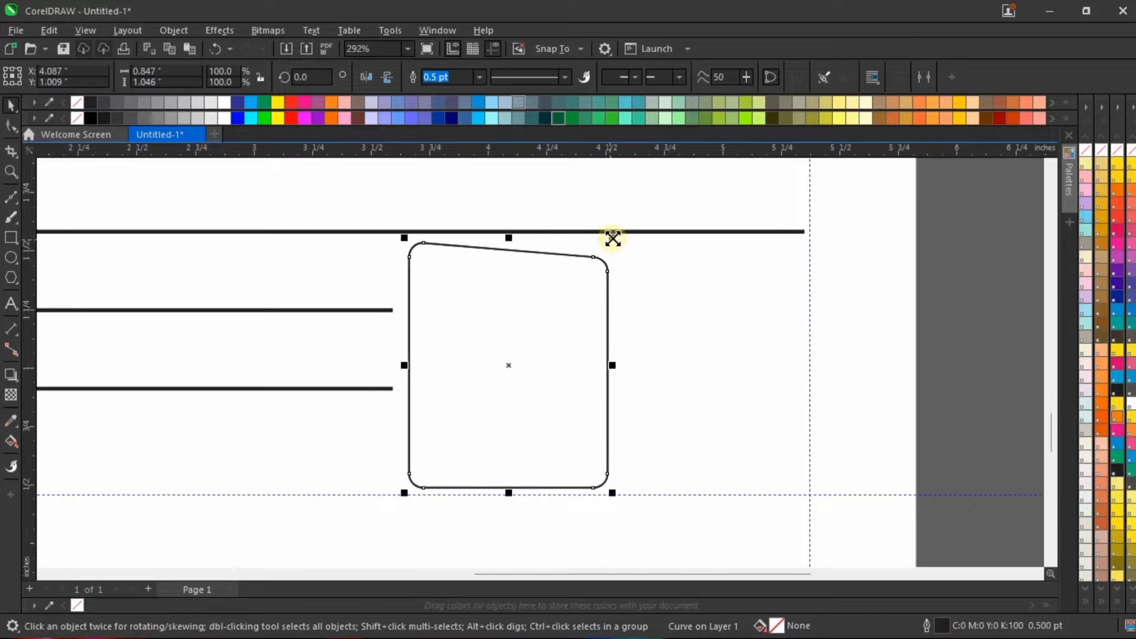
drag(614, 239, 605, 239)
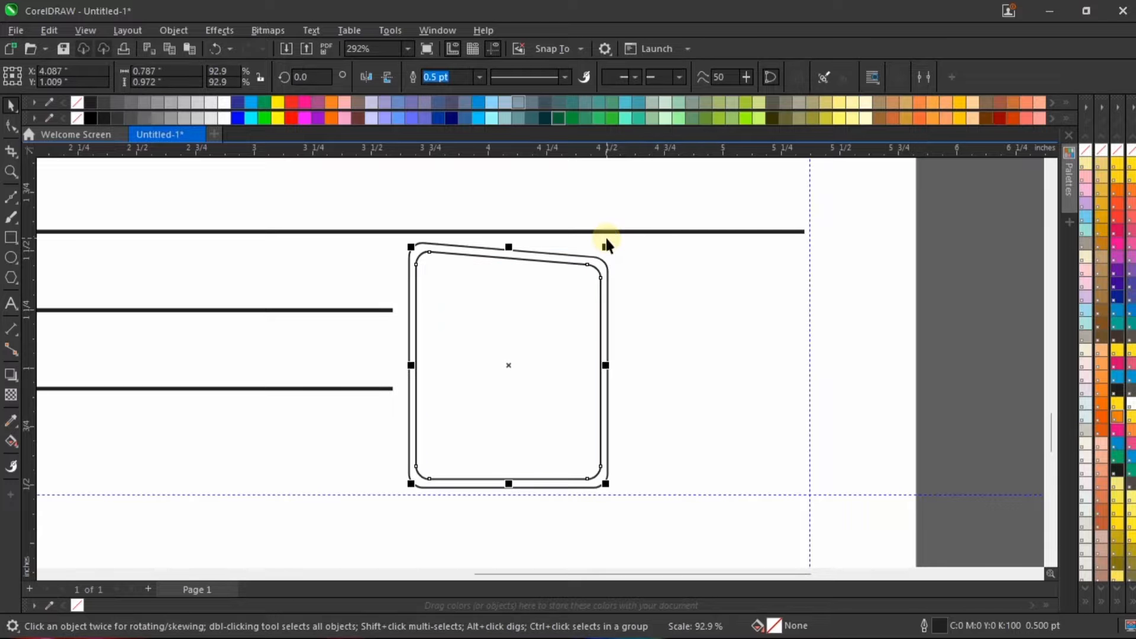
scroll(597, 287, down, 5)
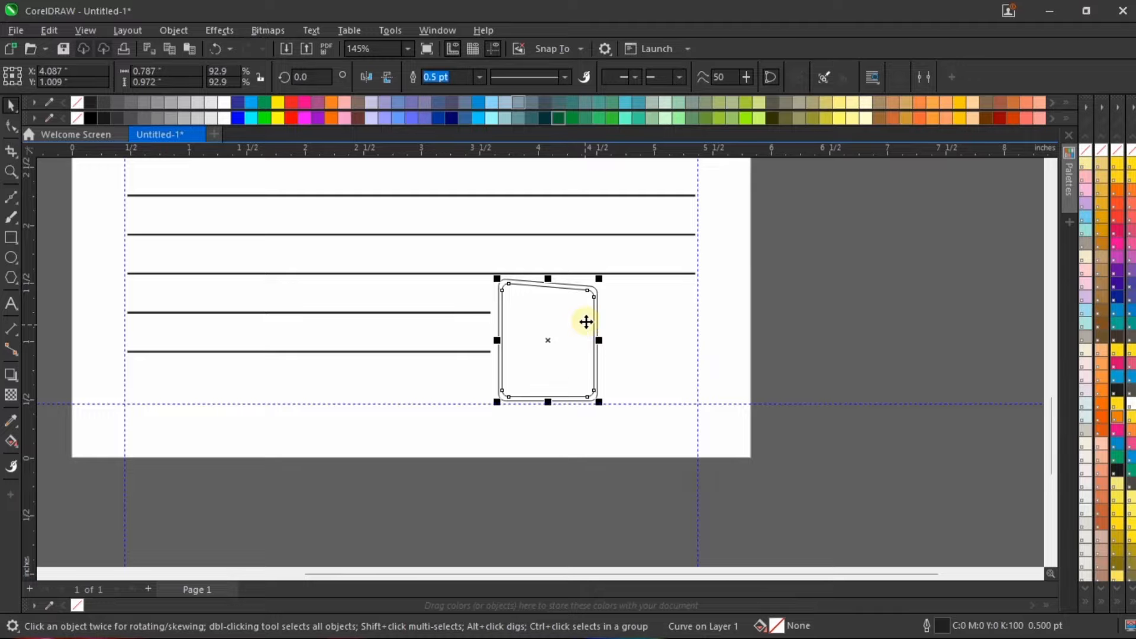
scroll(598, 277, up, 2)
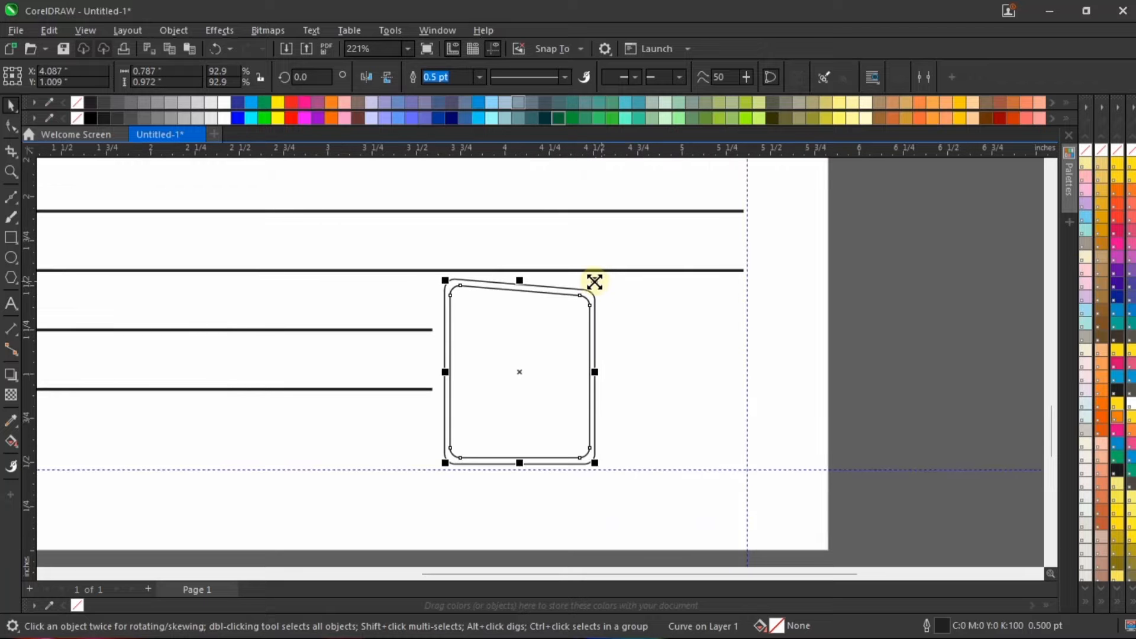
click(594, 282)
drag(595, 280, 591, 275)
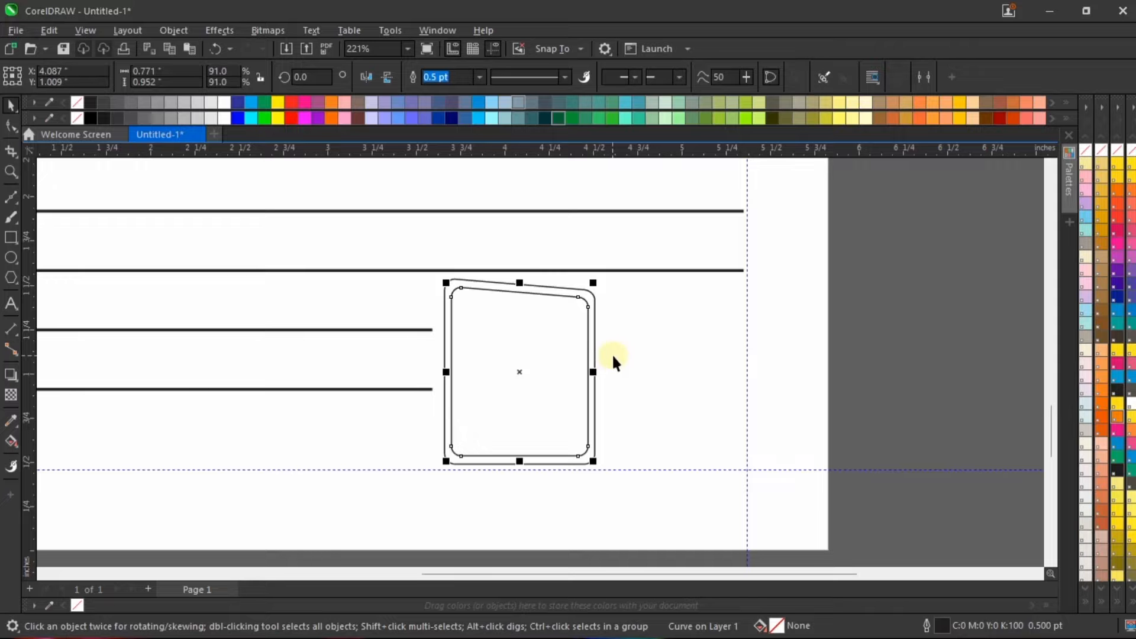
click(887, 362)
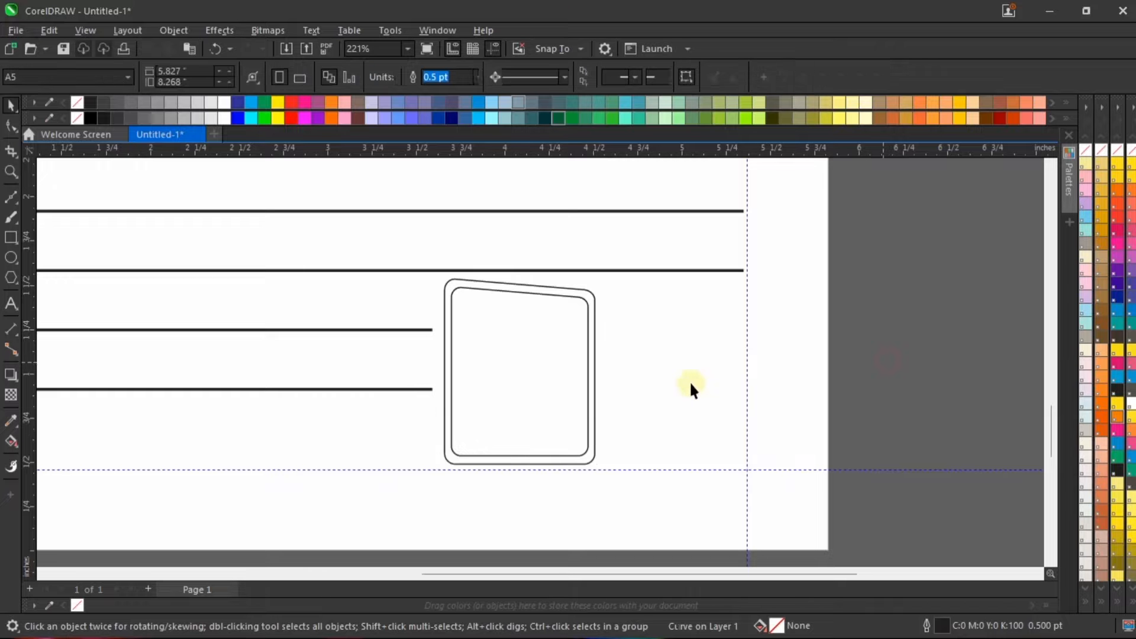
Step: Set the outer box's outline width to 2.5 pt in the Outline Pen settings
scroll(642, 383, down, 1)
scroll(529, 284, up, 2)
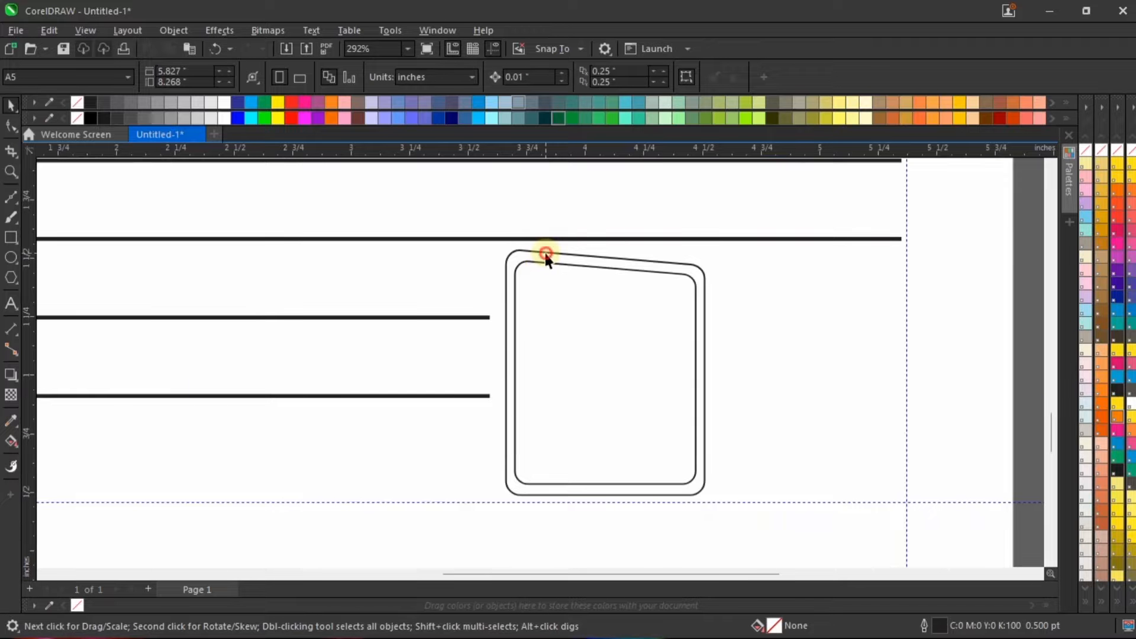
click(545, 255)
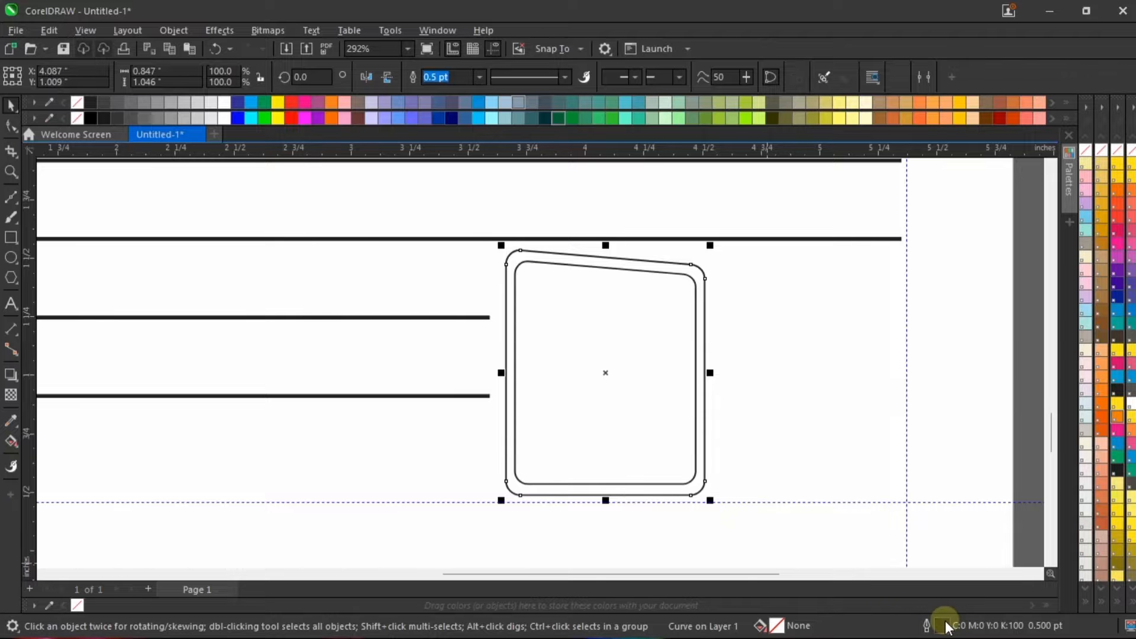
double_click(926, 626)
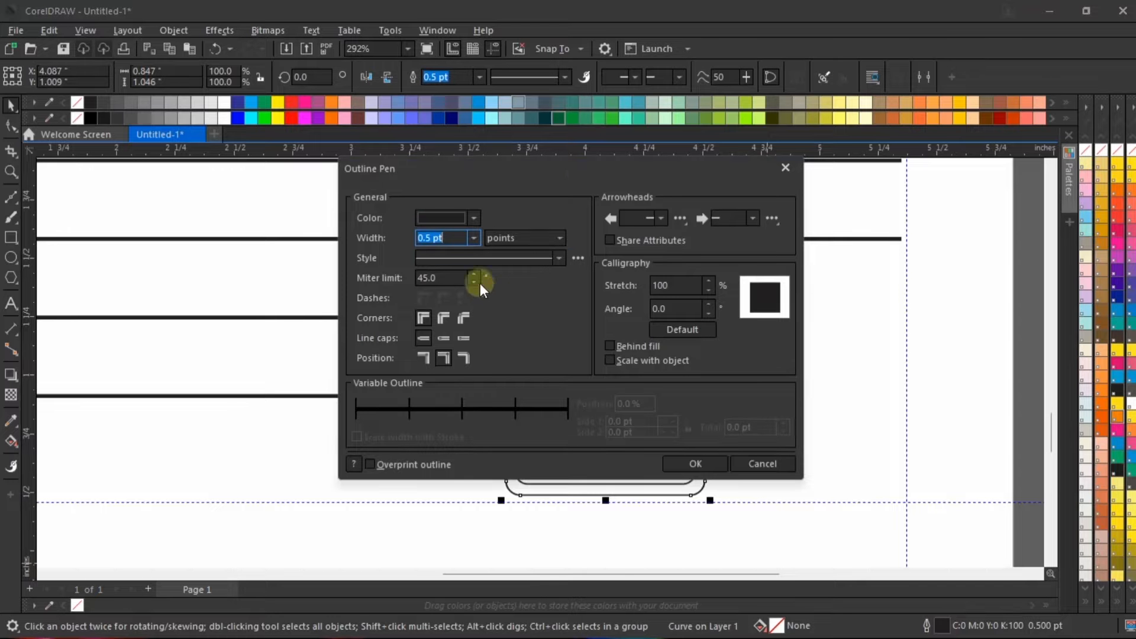
click(474, 238)
click(456, 339)
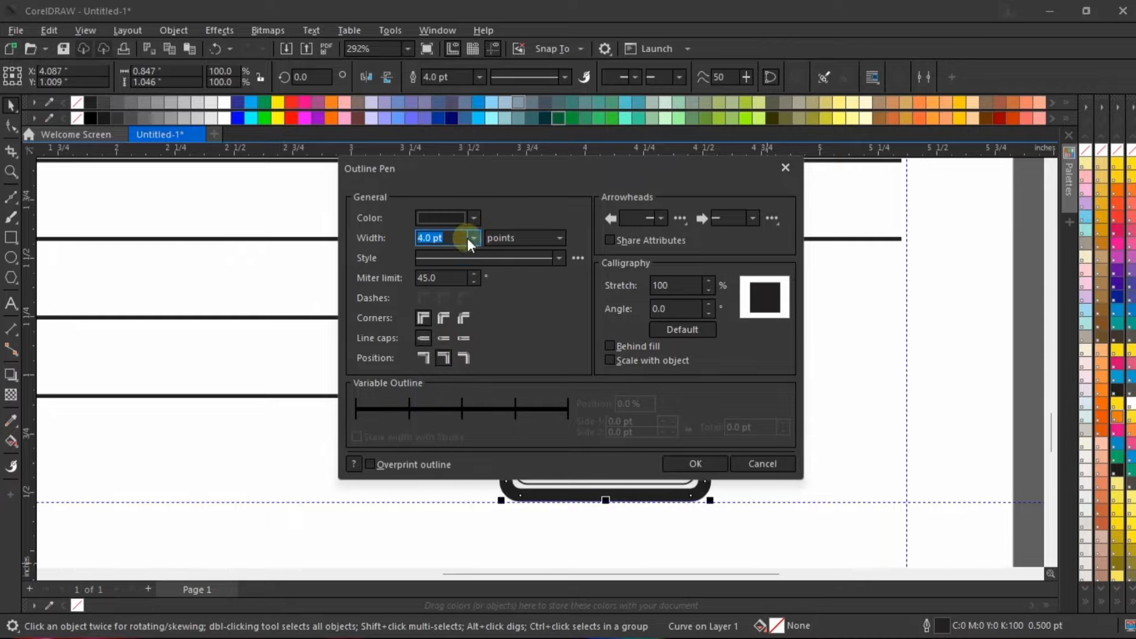
click(474, 239)
click(455, 313)
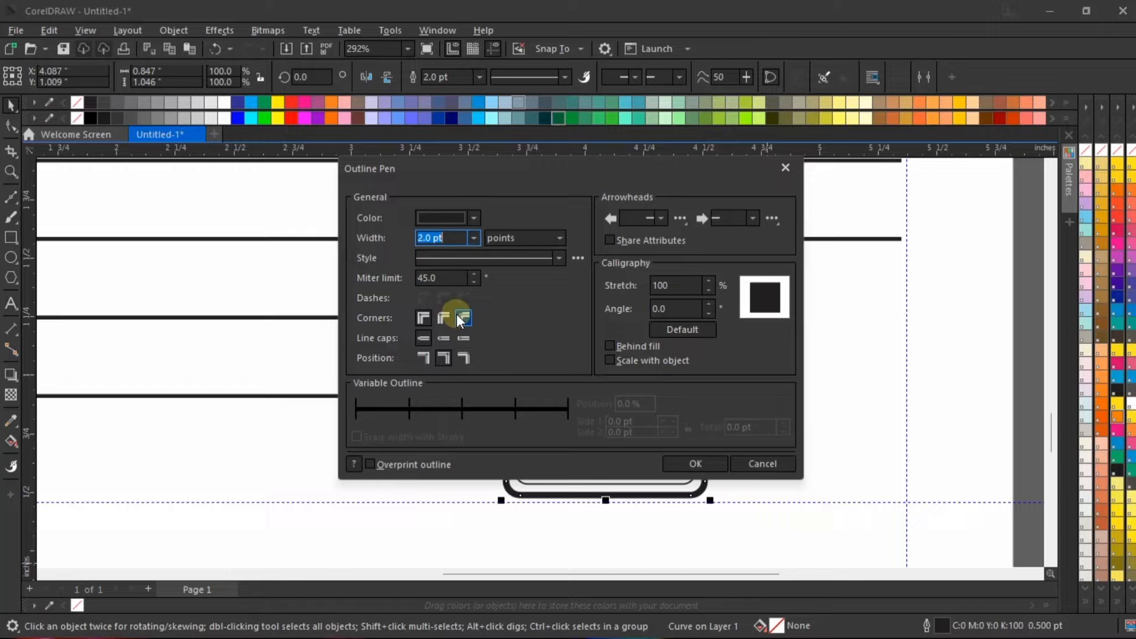
click(457, 238)
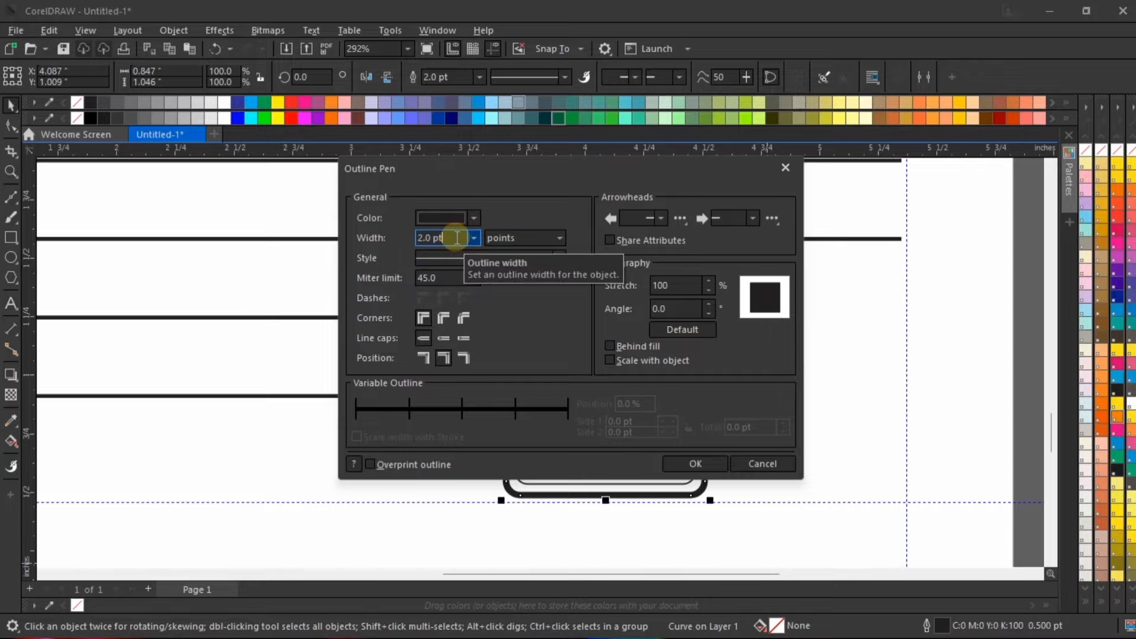
drag(456, 238, 373, 244)
text(2.5)
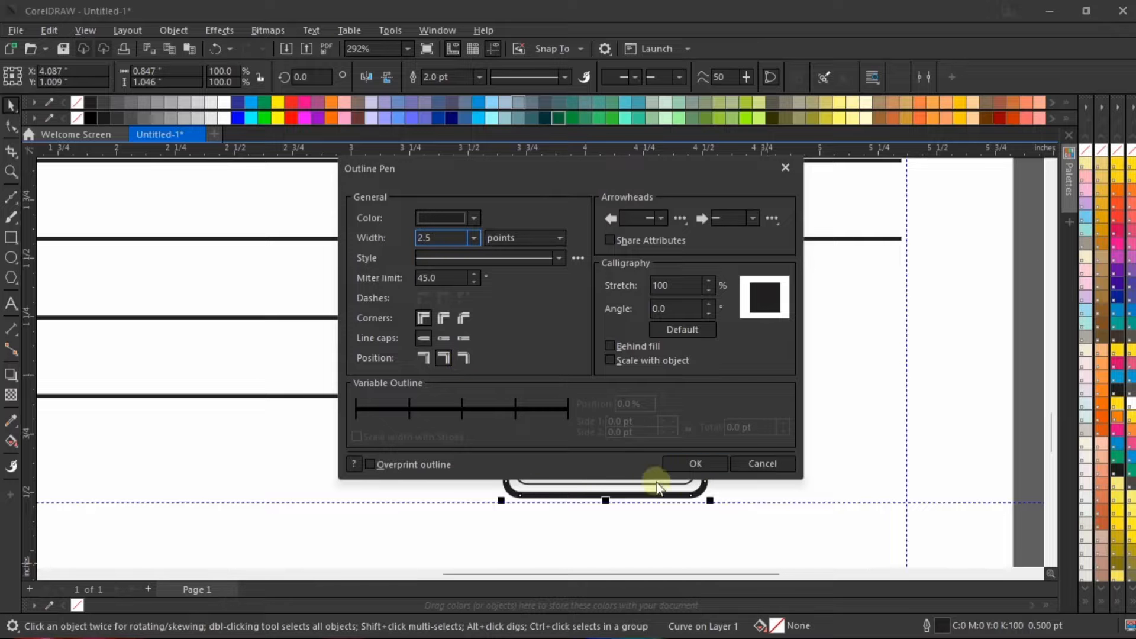
click(693, 463)
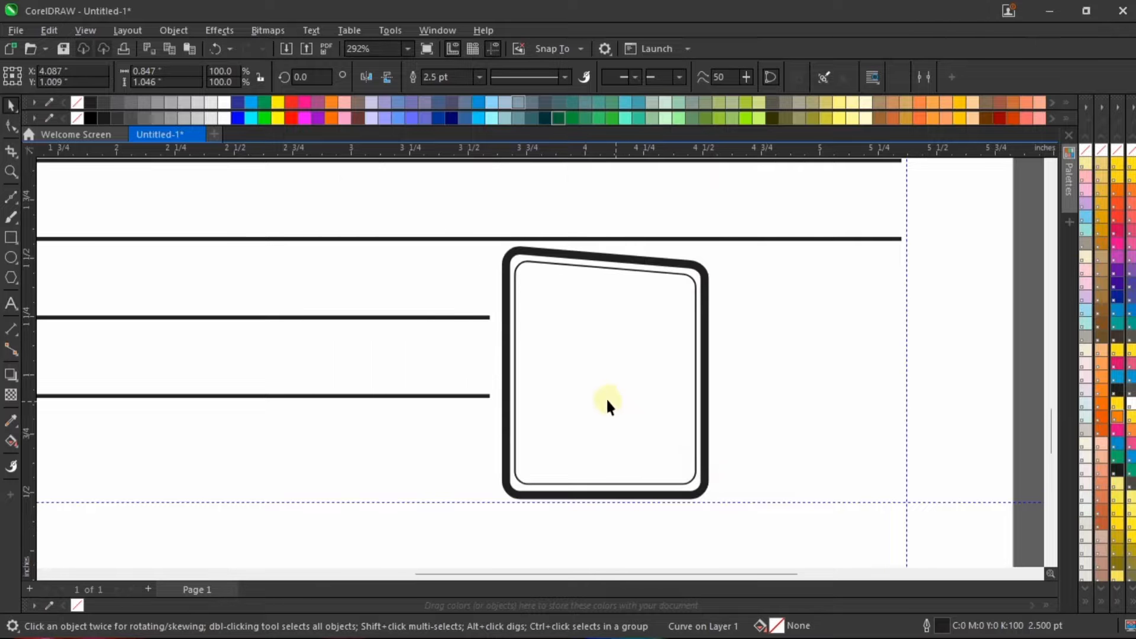
Step: Set the inner slanted box's outline width to 1.5 pt in the Outline Pen settings
scroll(606, 396, down, 2)
scroll(654, 419, down, 2)
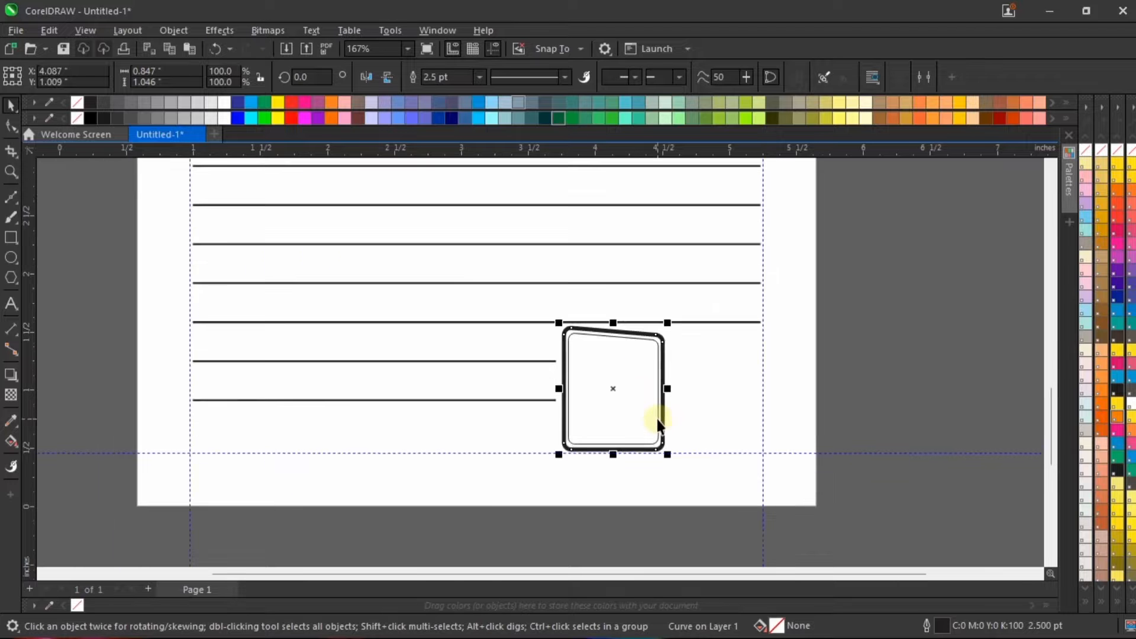
scroll(665, 446, up, 3)
click(641, 367)
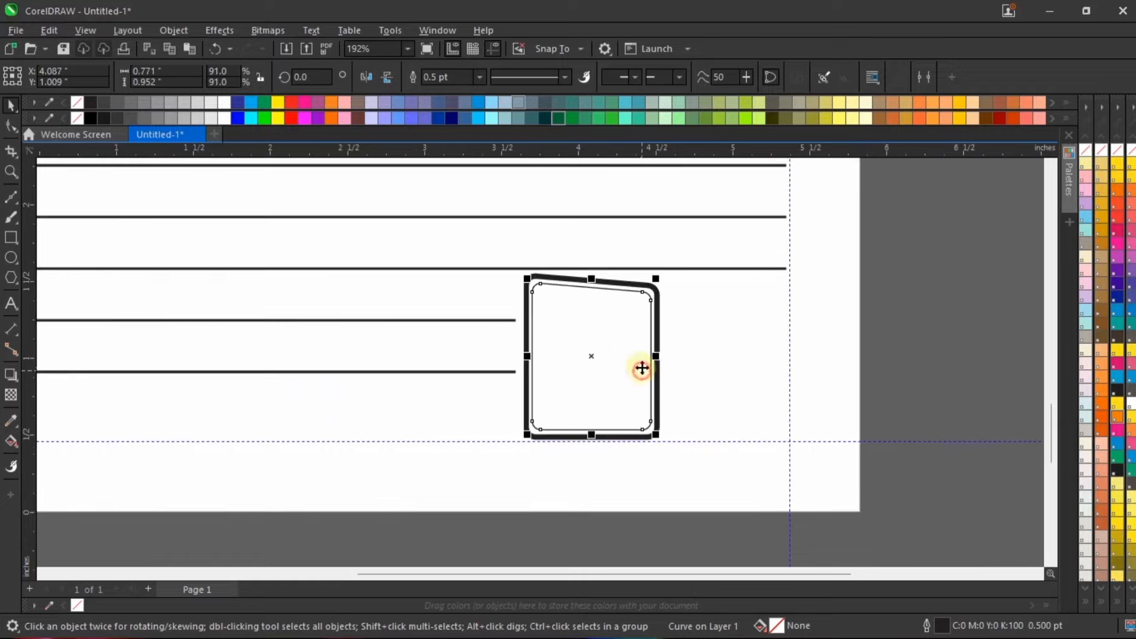
scroll(644, 397, up, 1)
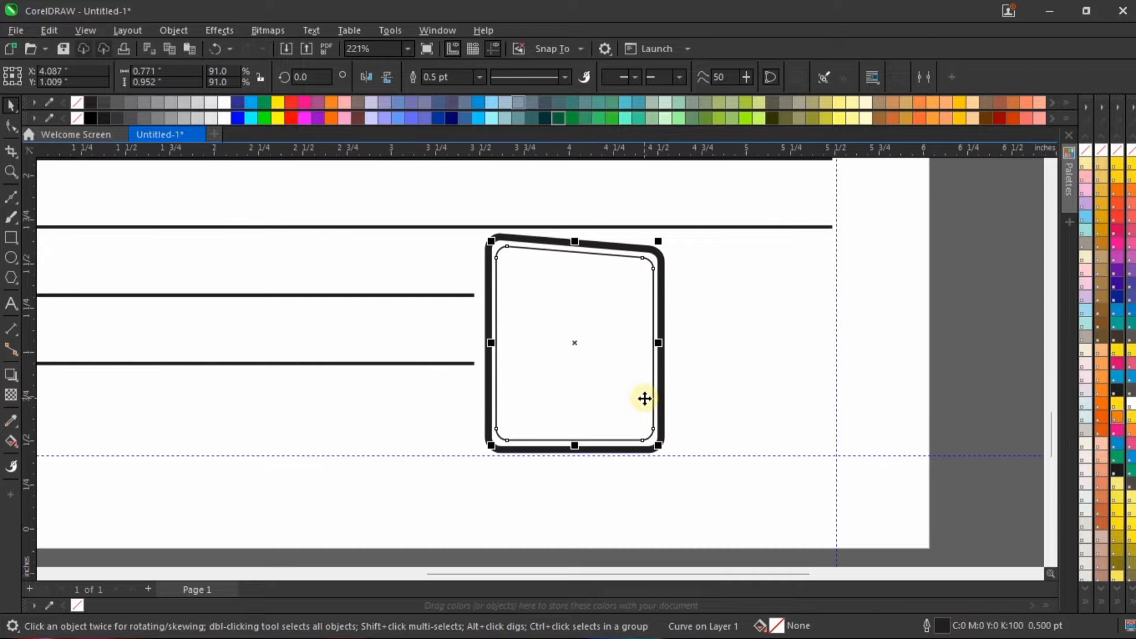
double_click(940, 623)
click(474, 237)
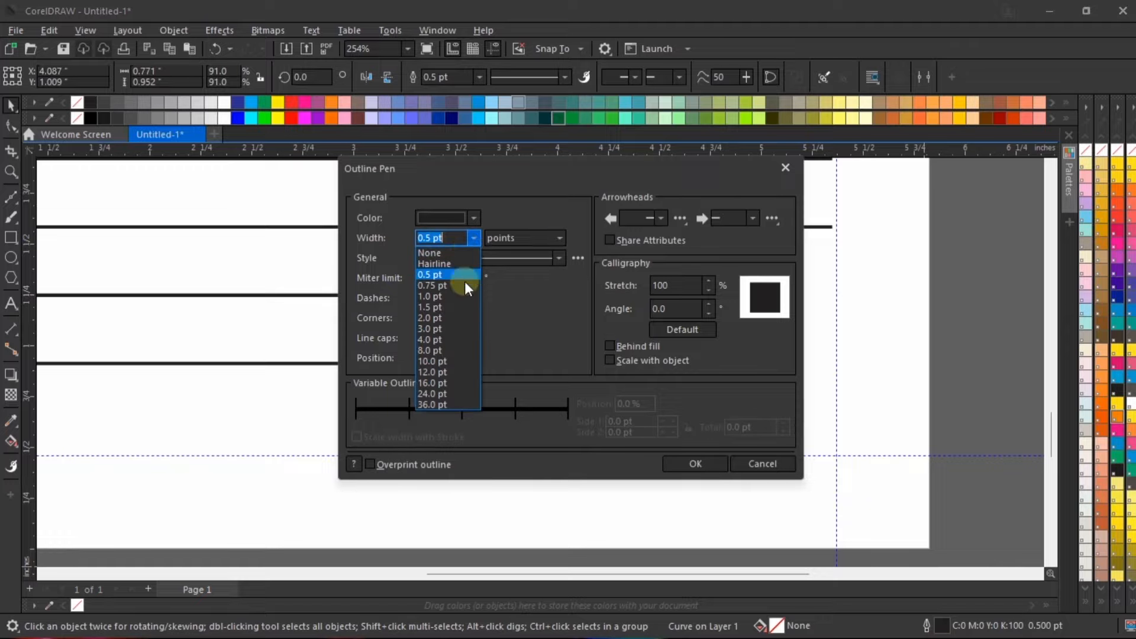
click(464, 295)
drag(566, 163, 332, 172)
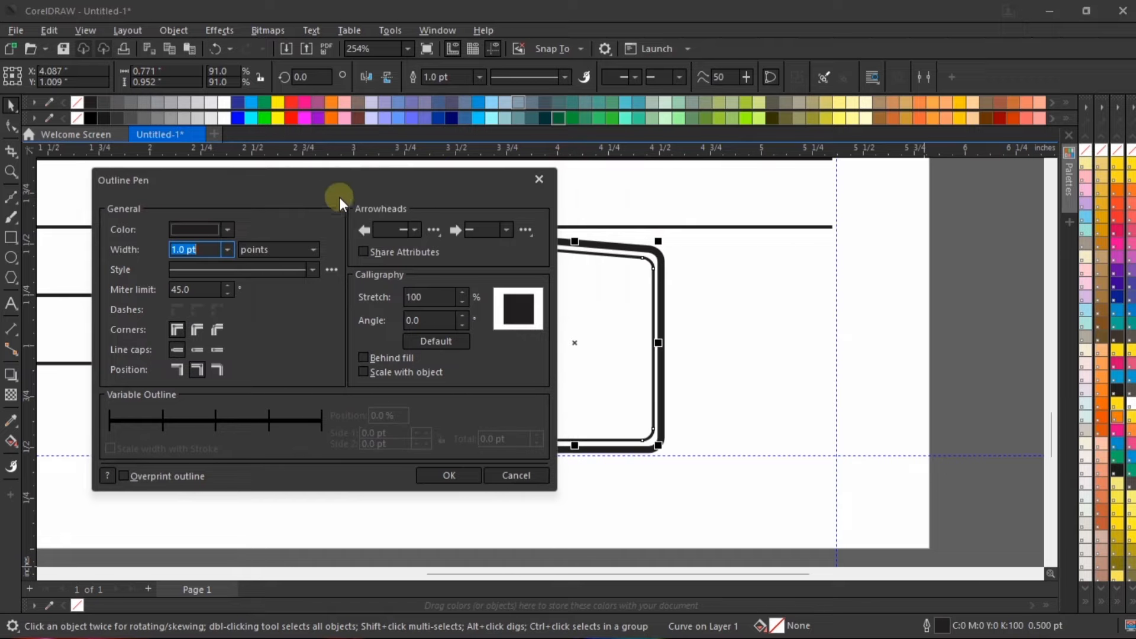
click(213, 250)
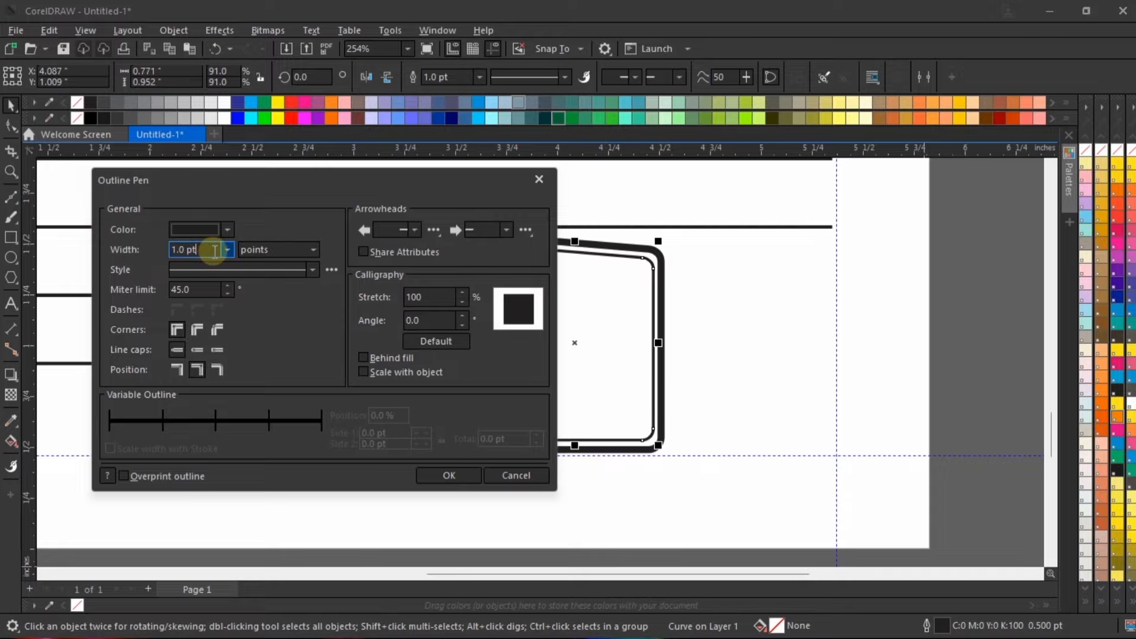
double_click(214, 249)
text(1.5)
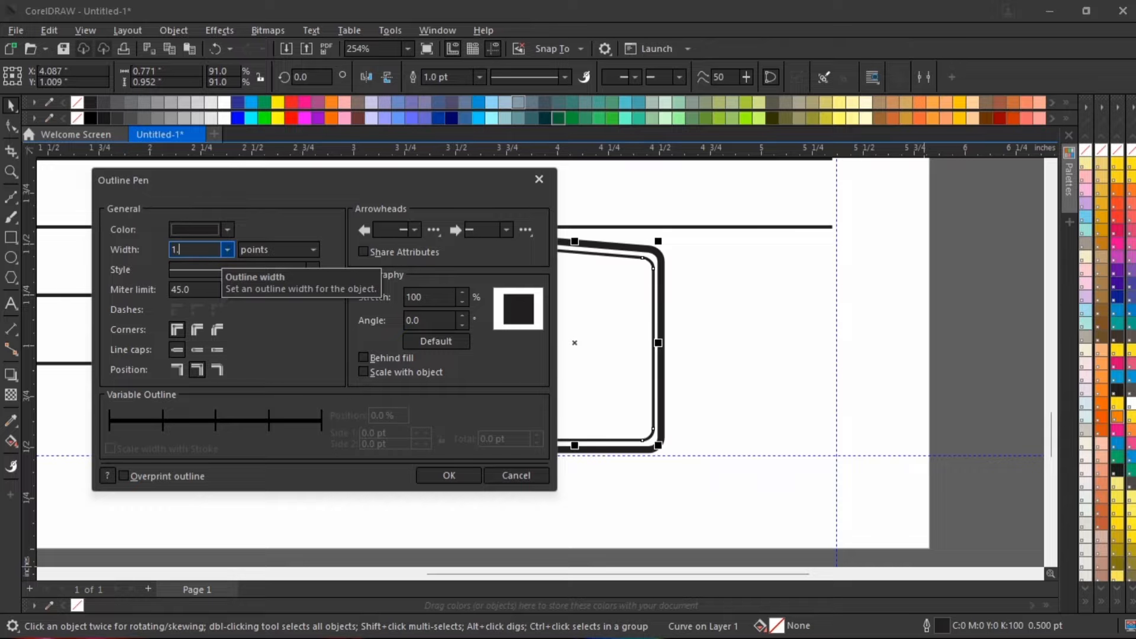
click(450, 477)
scroll(595, 352, down, 3)
click(879, 336)
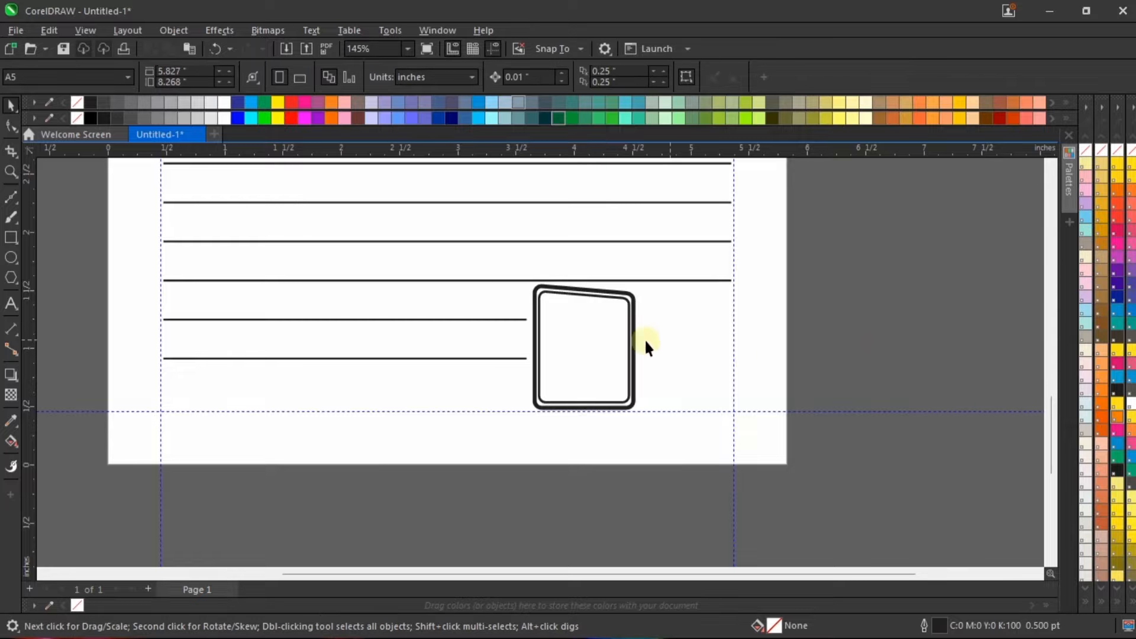
Step: Narrow the inner box symmetrically about its centre to about 0.753 inch wide, evening out the side gaps
scroll(602, 333, up, 4)
scroll(651, 358, up, 2)
click(654, 362)
scroll(668, 362, up, 3)
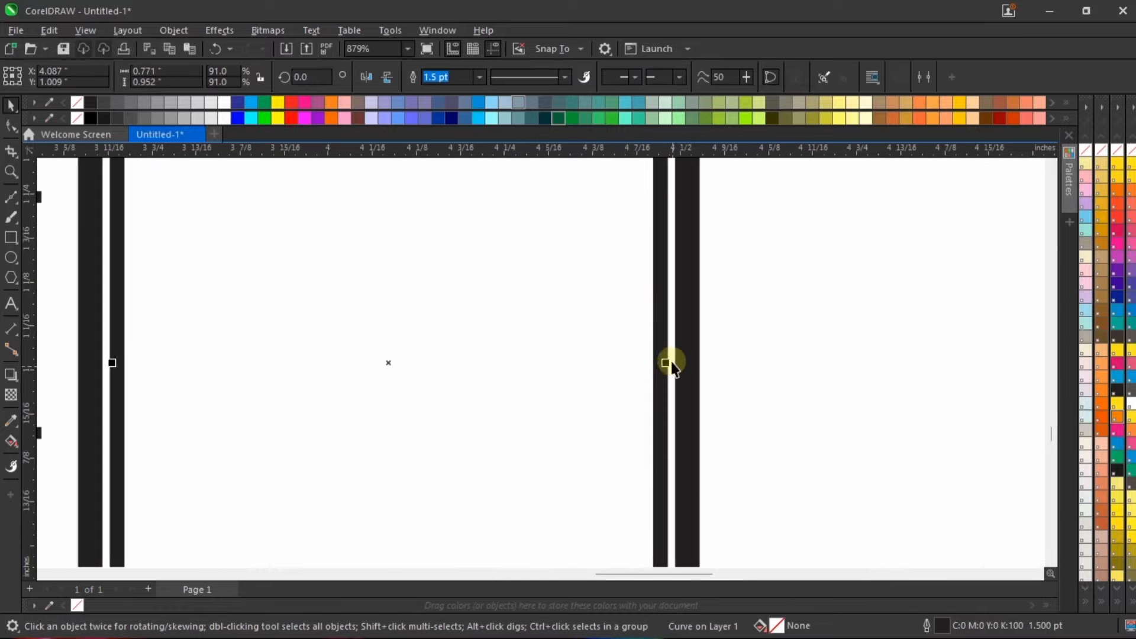
drag(668, 361, 655, 358)
scroll(611, 355, down, 4)
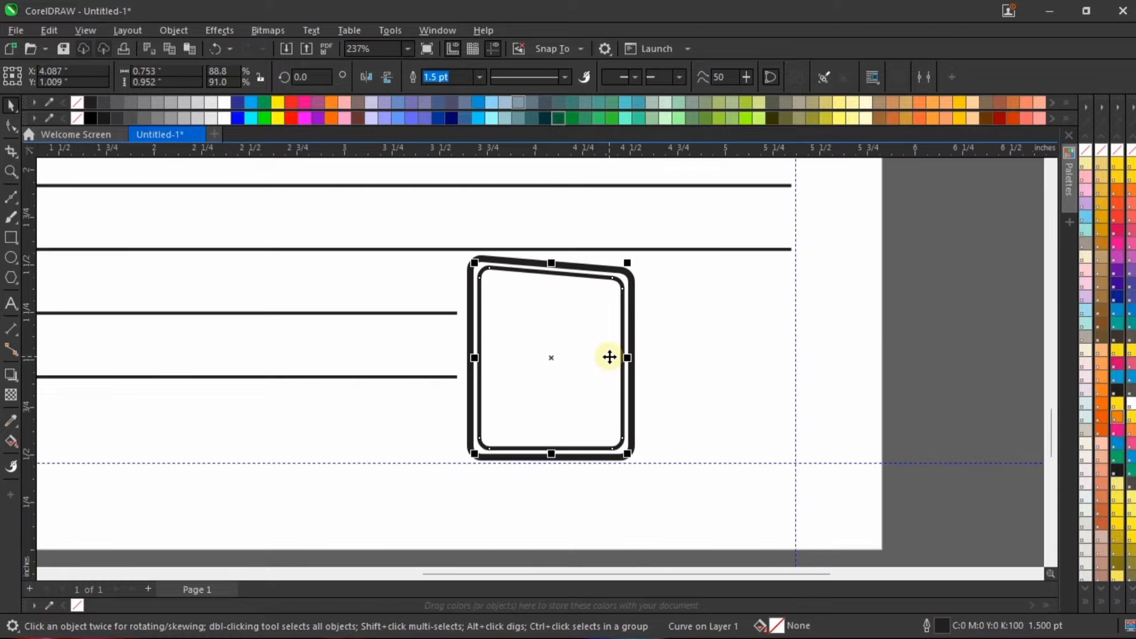
click(909, 339)
Step: Duplicate both box outlines together and place the copy beside the original, about 0.92 inch to its right
scroll(634, 347, down, 2)
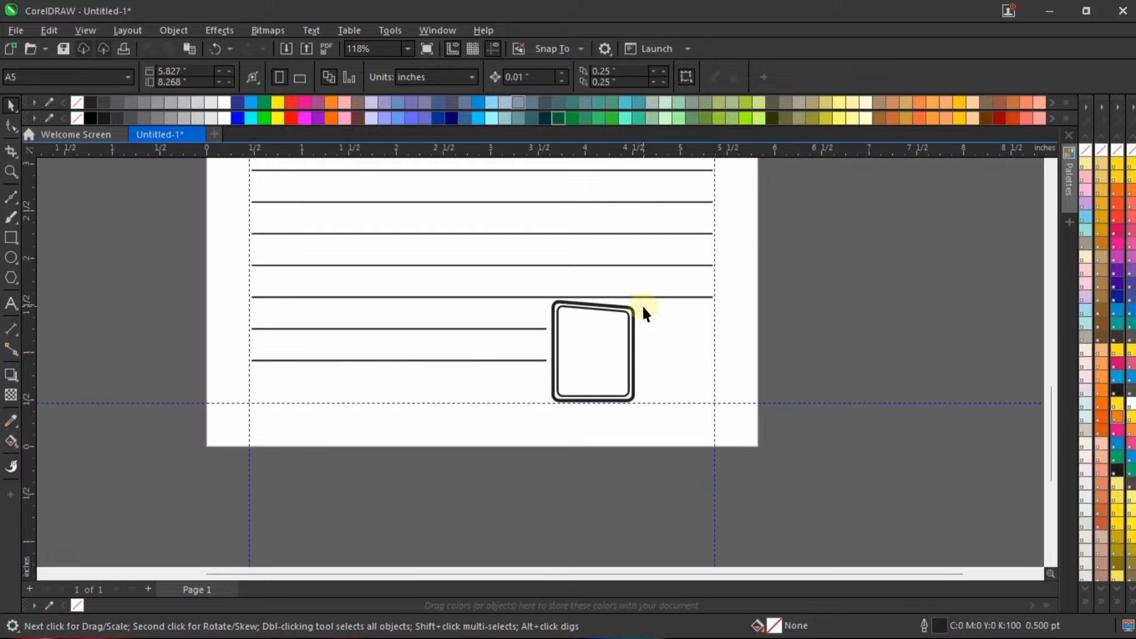
drag(843, 259, 480, 545)
scroll(610, 355, up, 2)
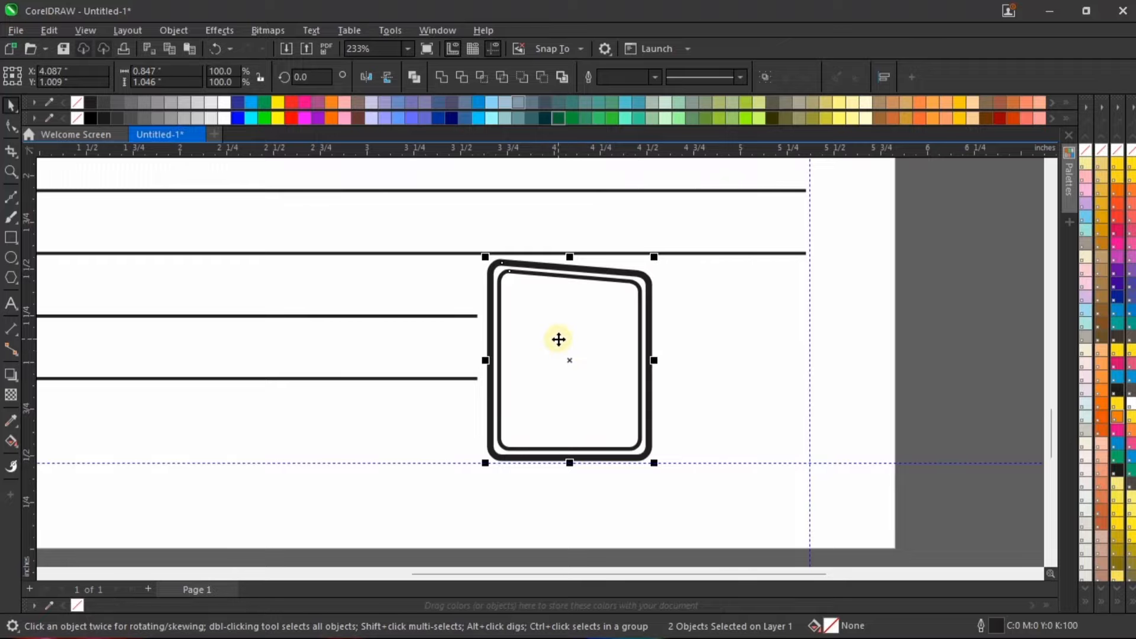
drag(555, 335, 725, 333)
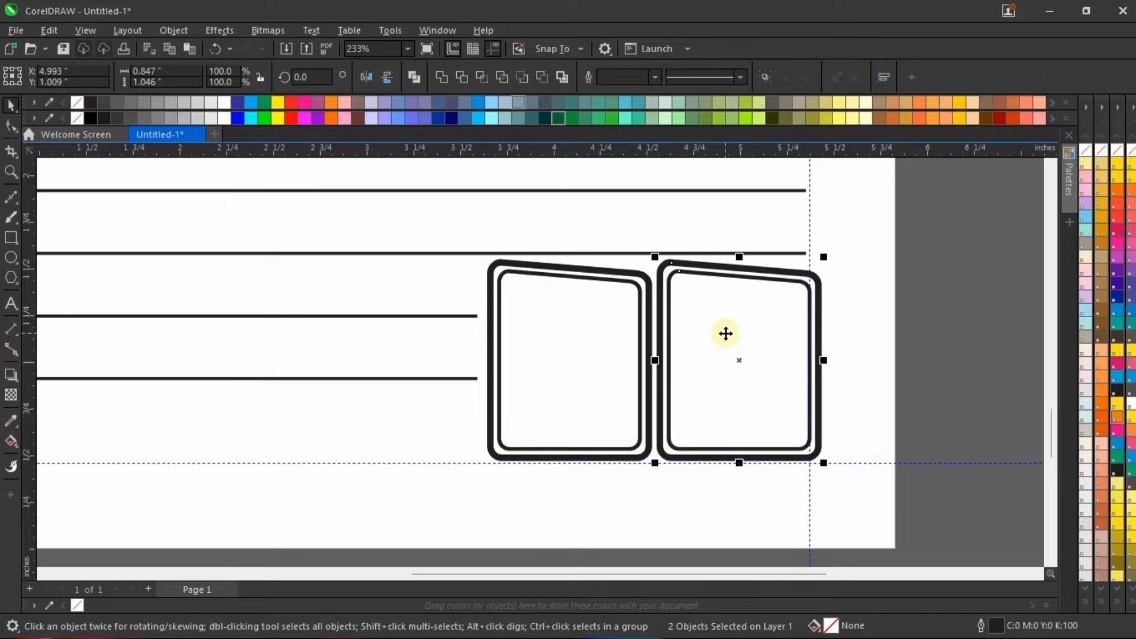
key(ctrl+Right)
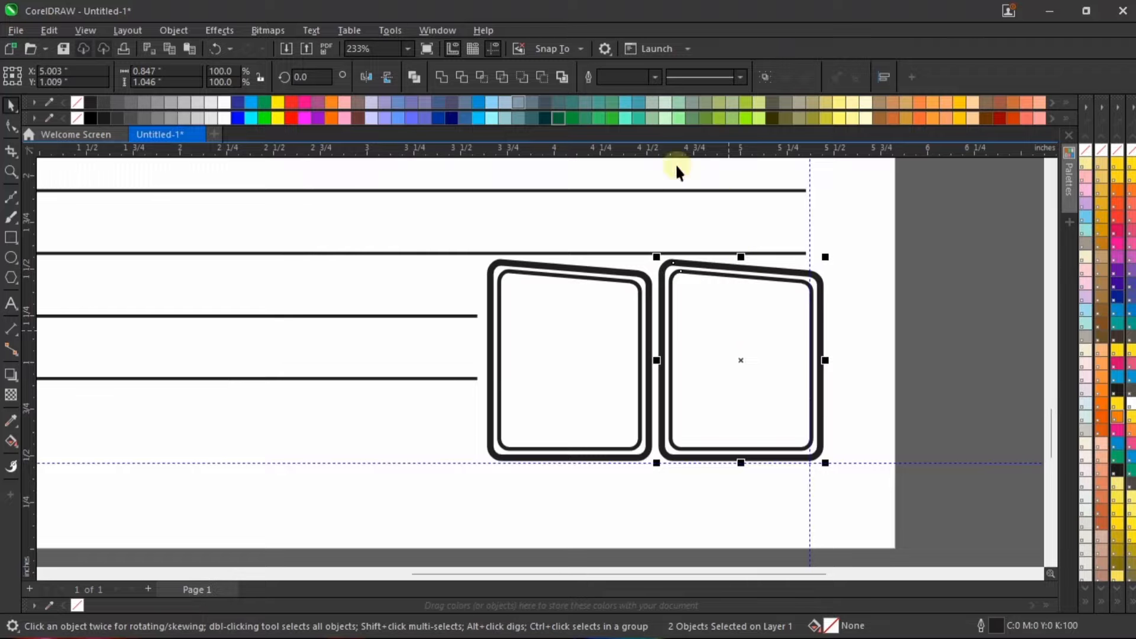
Step: Mirror the copied double-outlined box horizontally so its top edge slopes up to the right
click(362, 78)
scroll(761, 271, up, 3)
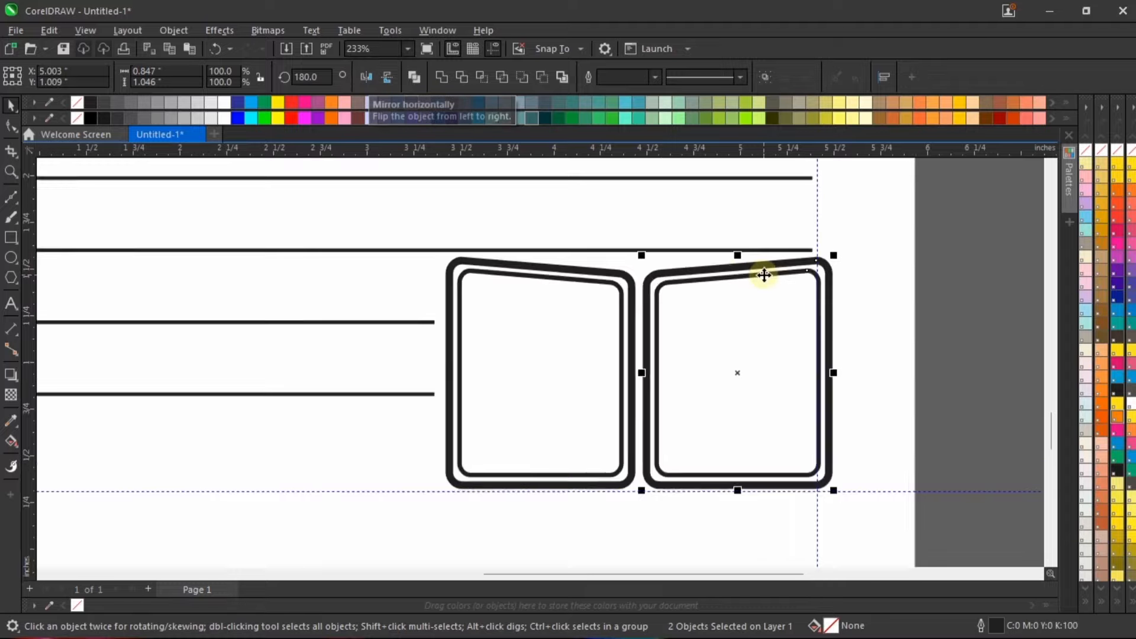
scroll(760, 271, down, 1)
key(ctrl+z)
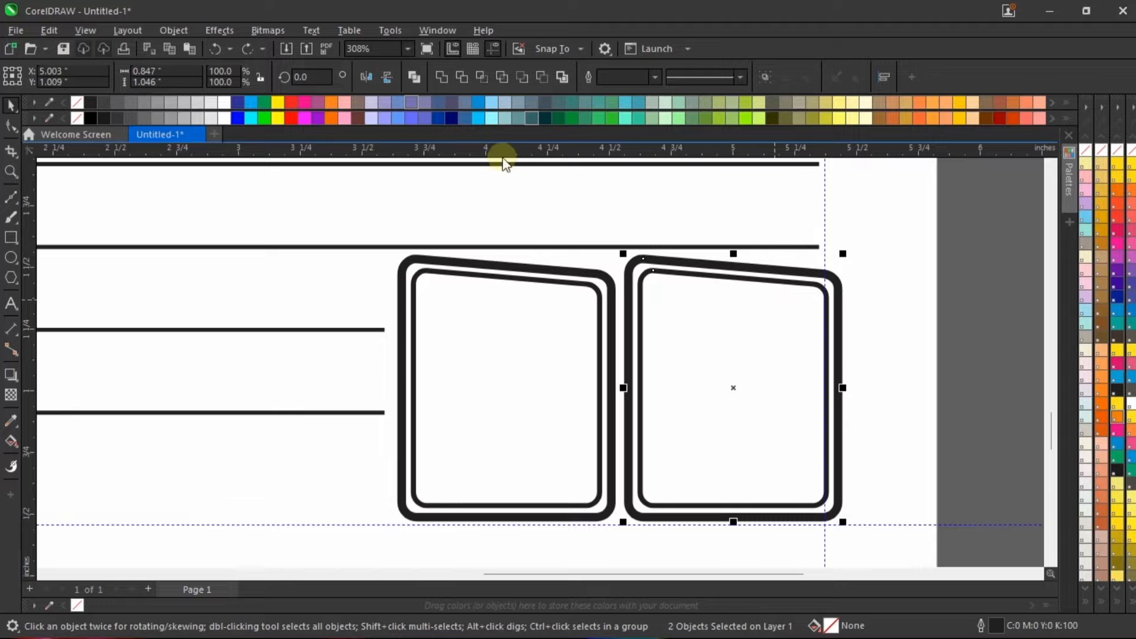
click(362, 78)
scroll(572, 322, down, 3)
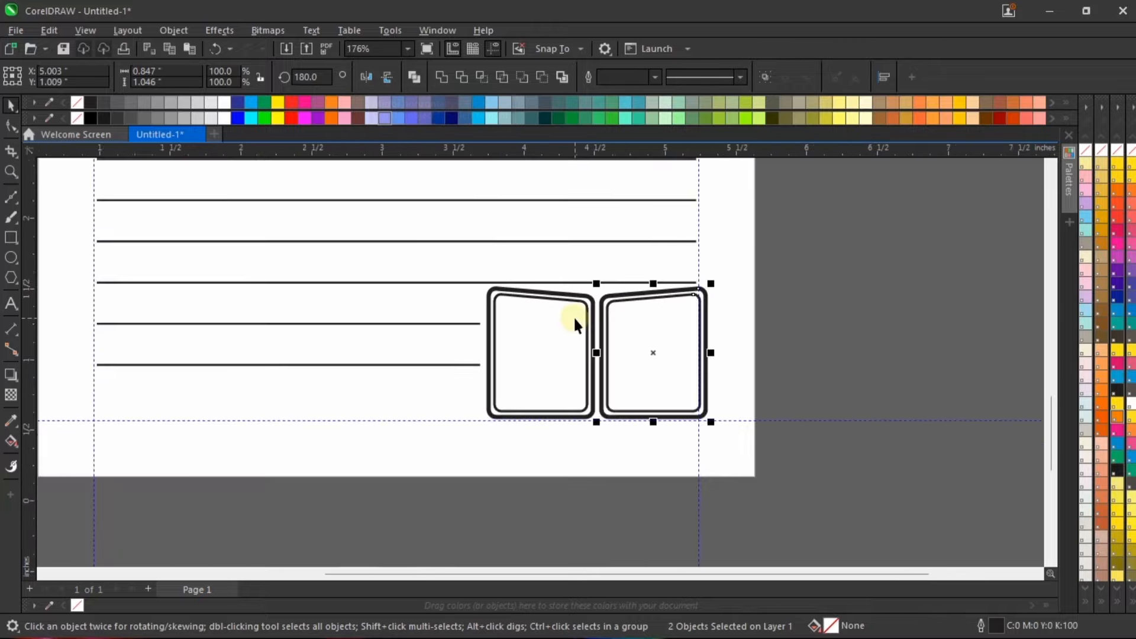
click(779, 326)
scroll(605, 392, up, 1)
scroll(605, 386, down, 1)
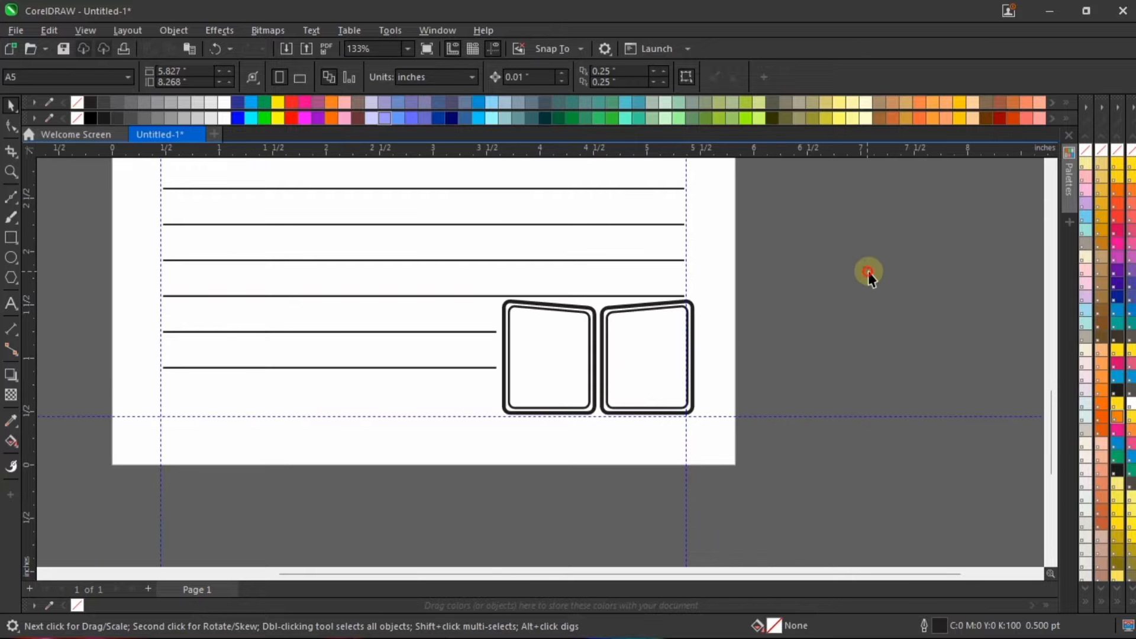
drag(858, 267, 489, 515)
click(750, 318)
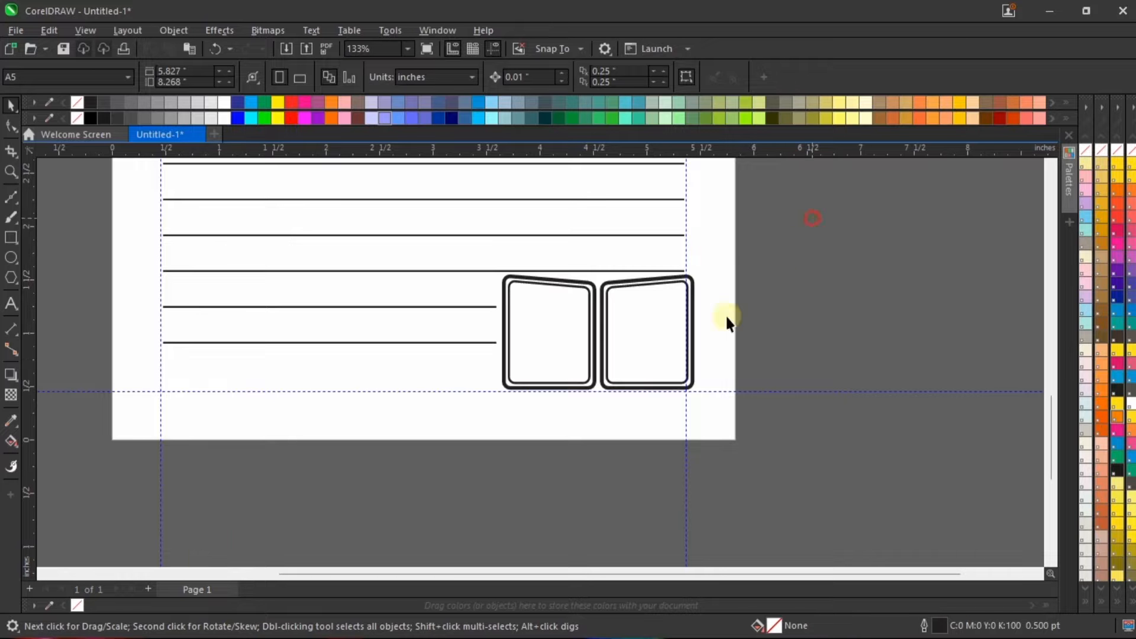
drag(811, 217, 618, 395)
scroll(619, 396, up, 1)
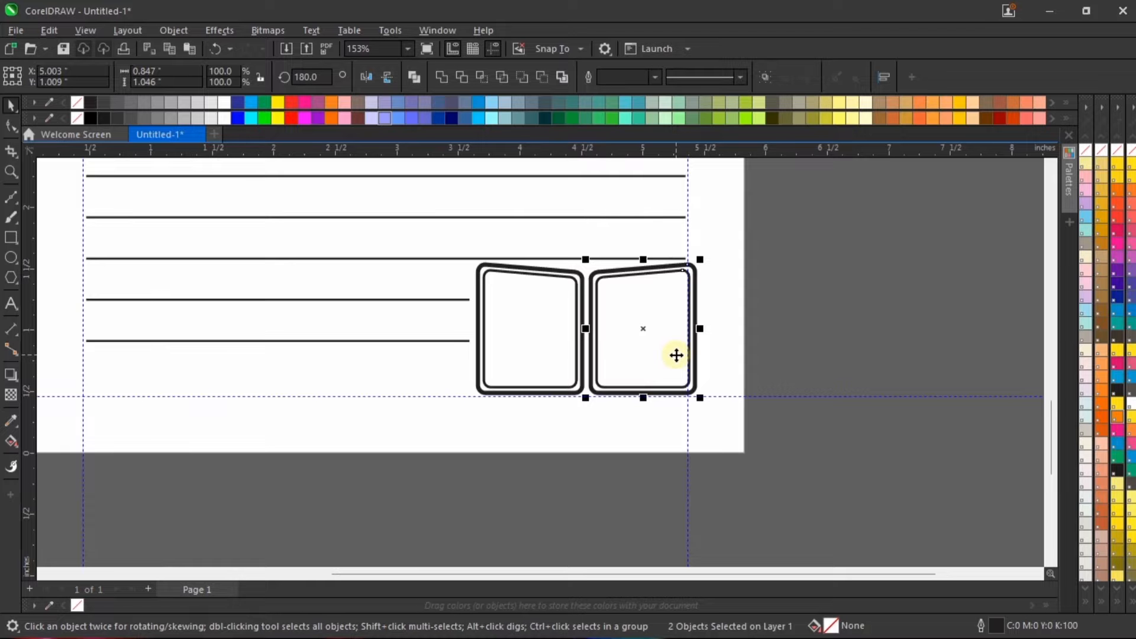
click(413, 499)
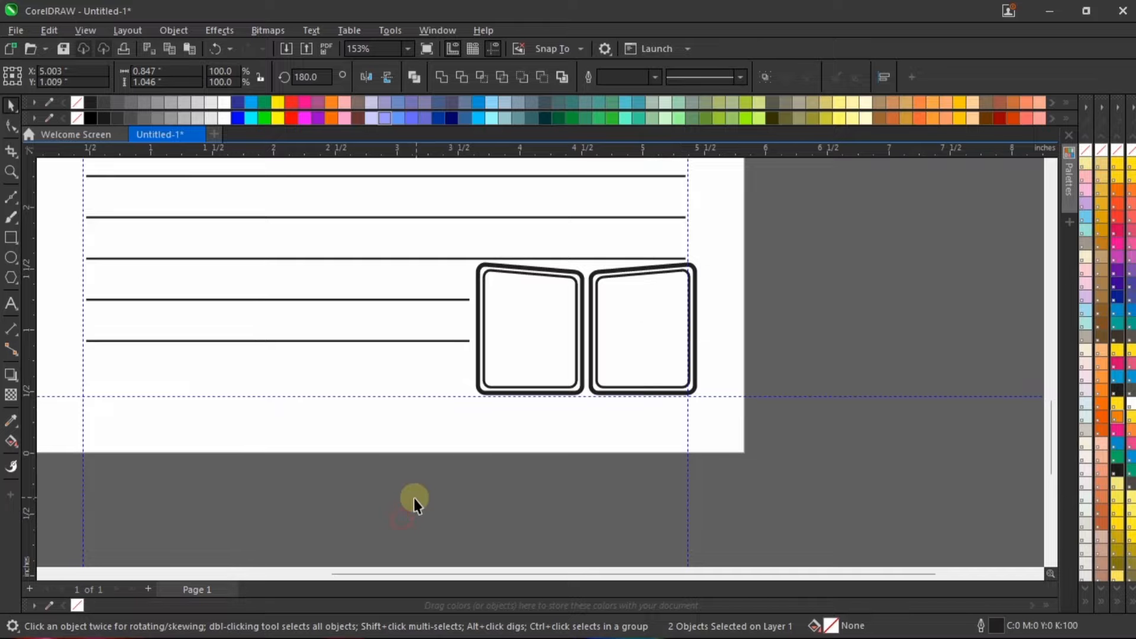
Step: Lower both outlines of the original left-hand box by 0.06 inch
drag(413, 499, 616, 204)
key(Down)
key(Down)
key(Down)
key(Down)
key(Down)
key(Down)
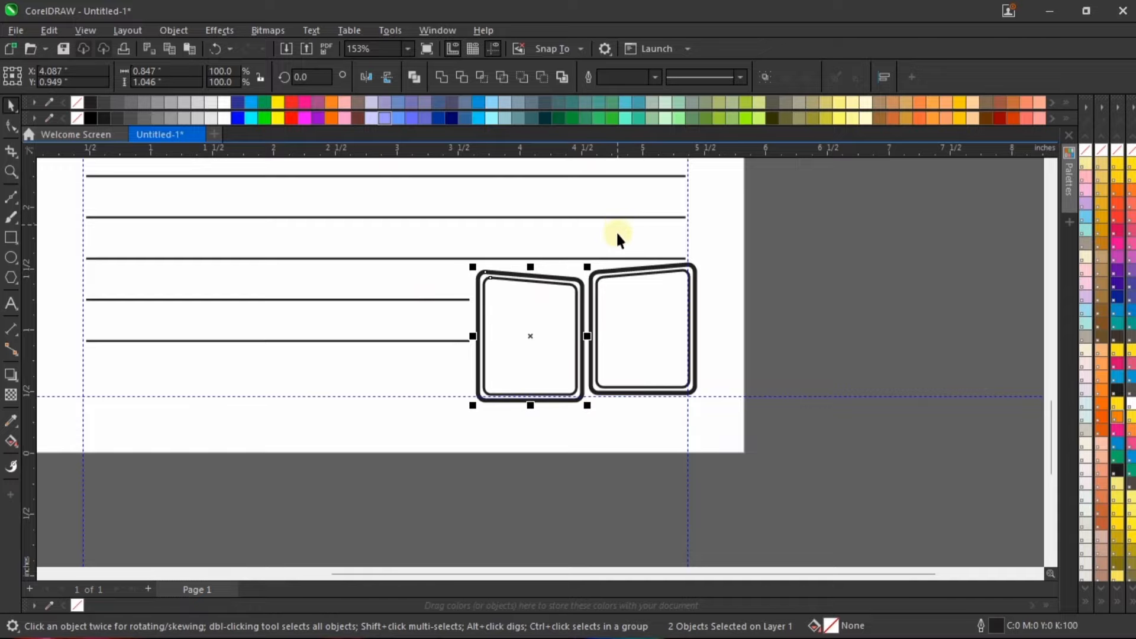
click(722, 381)
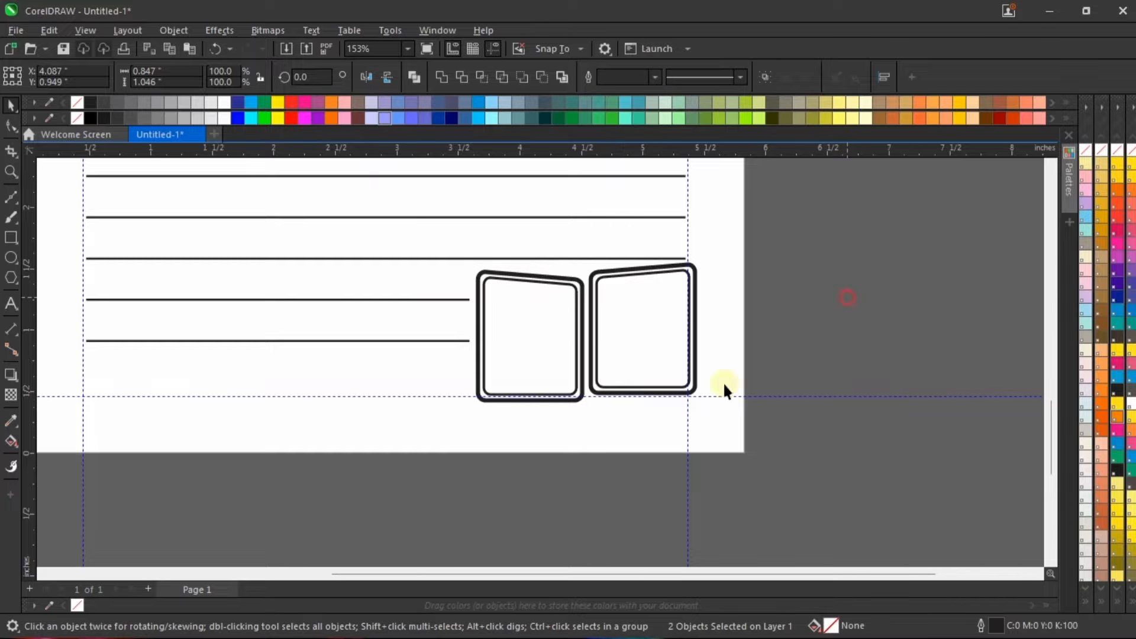
Step: Preview the whole notebook page in full screen
scroll(576, 501, down, 2)
scroll(591, 477, up, 2)
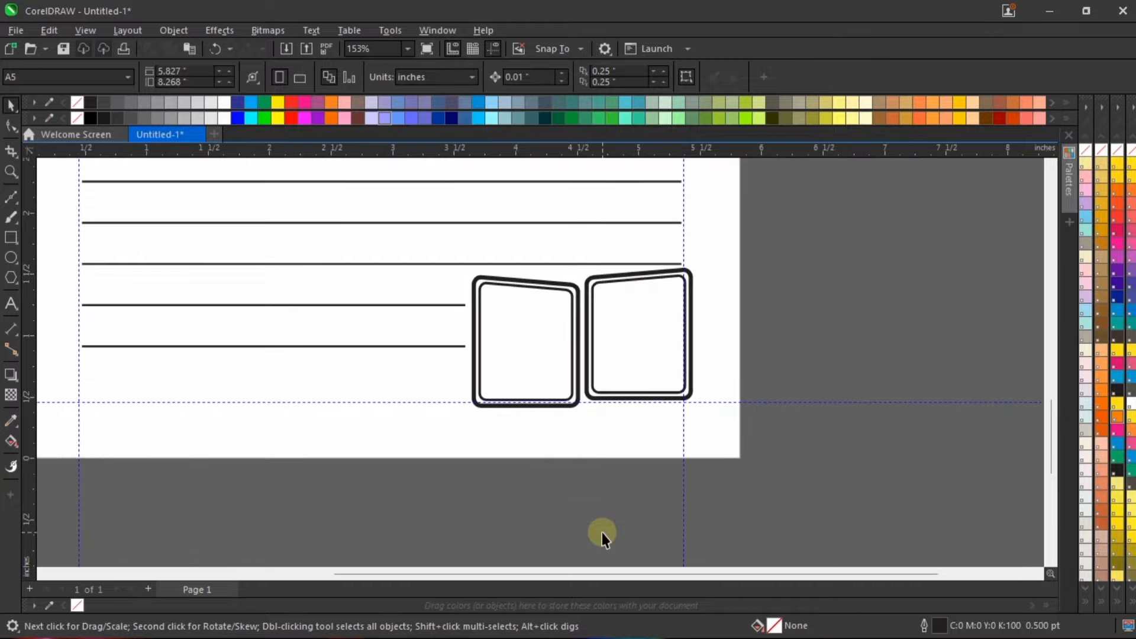
scroll(602, 532, down, 2)
scroll(608, 470, down, 3)
right_click(775, 253)
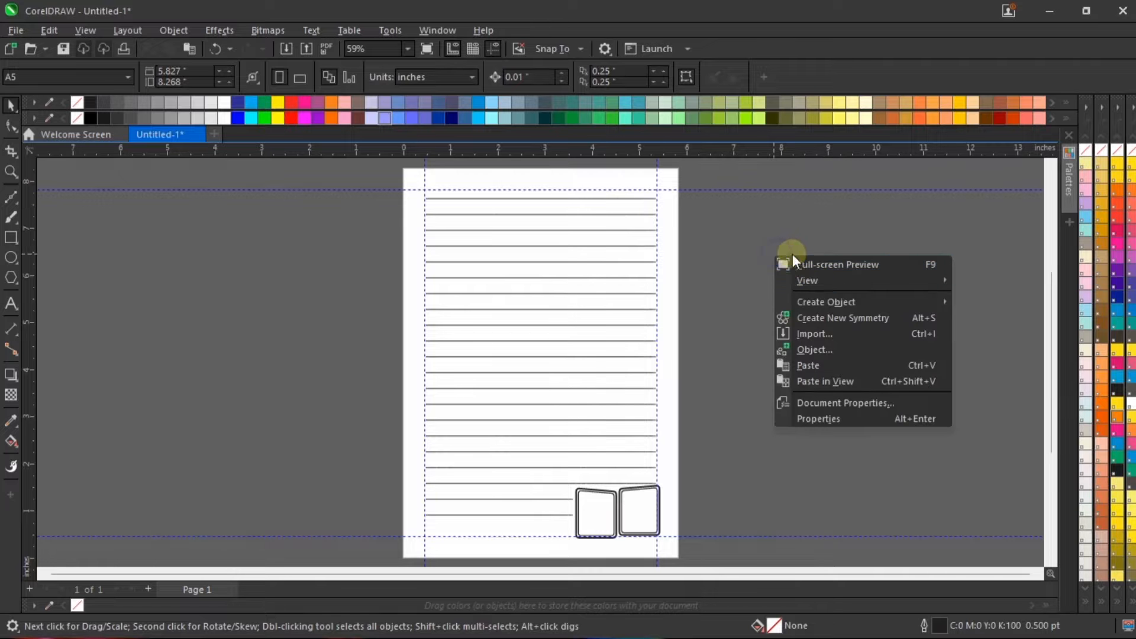
click(823, 264)
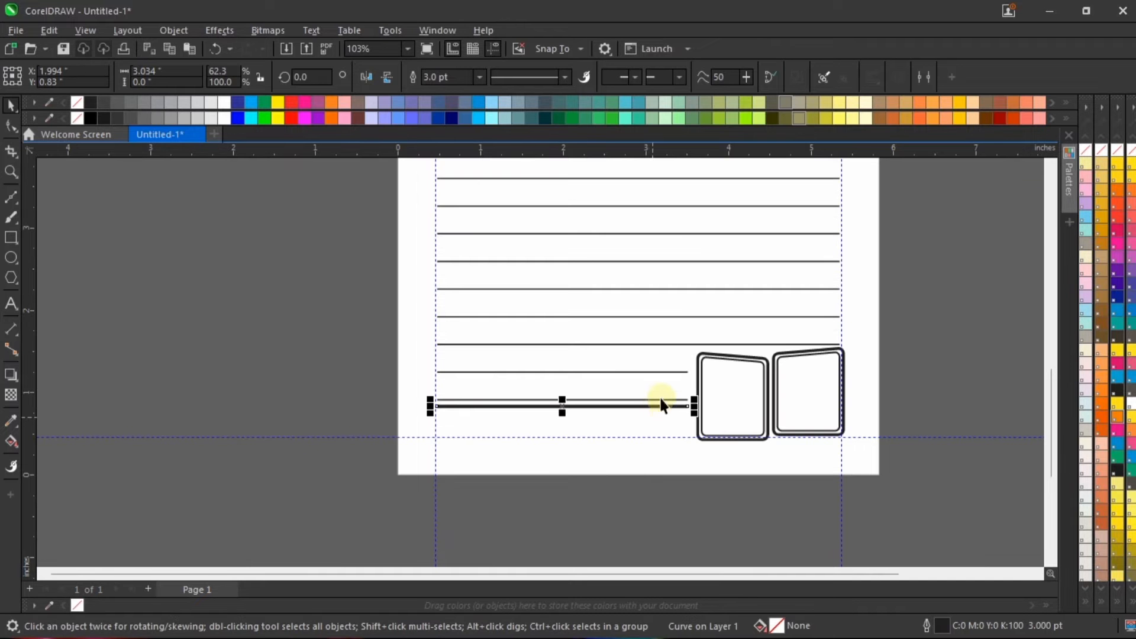
Step: Duplicate the topmost ruled line and place the copy 0.06 inch above it
scroll(661, 395, up, 4)
scroll(523, 425, down, 8)
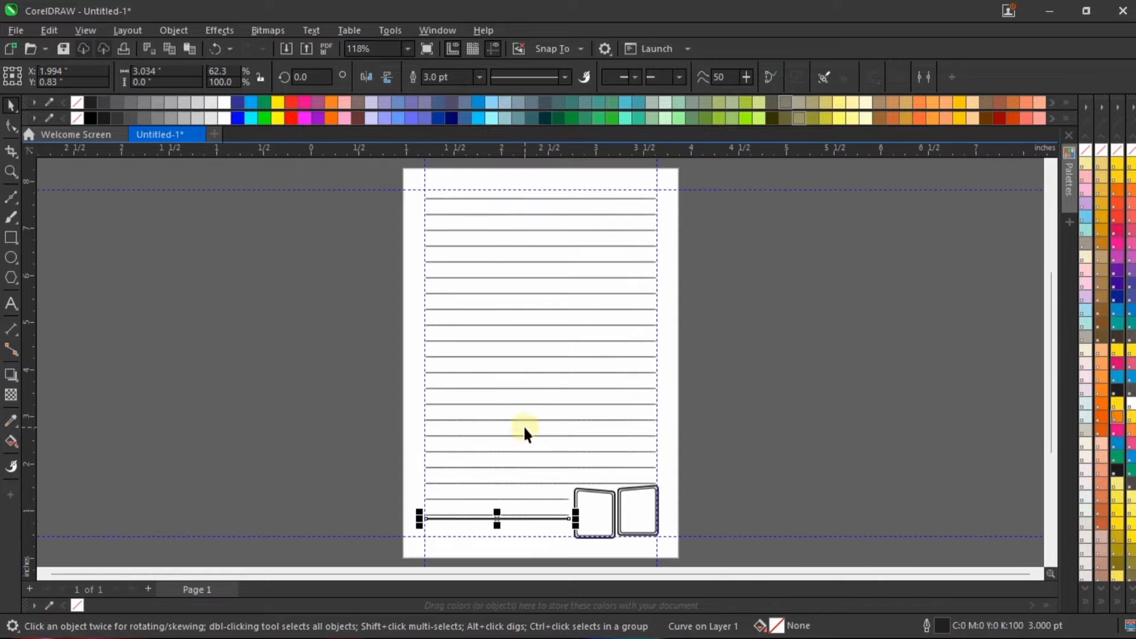
click(668, 435)
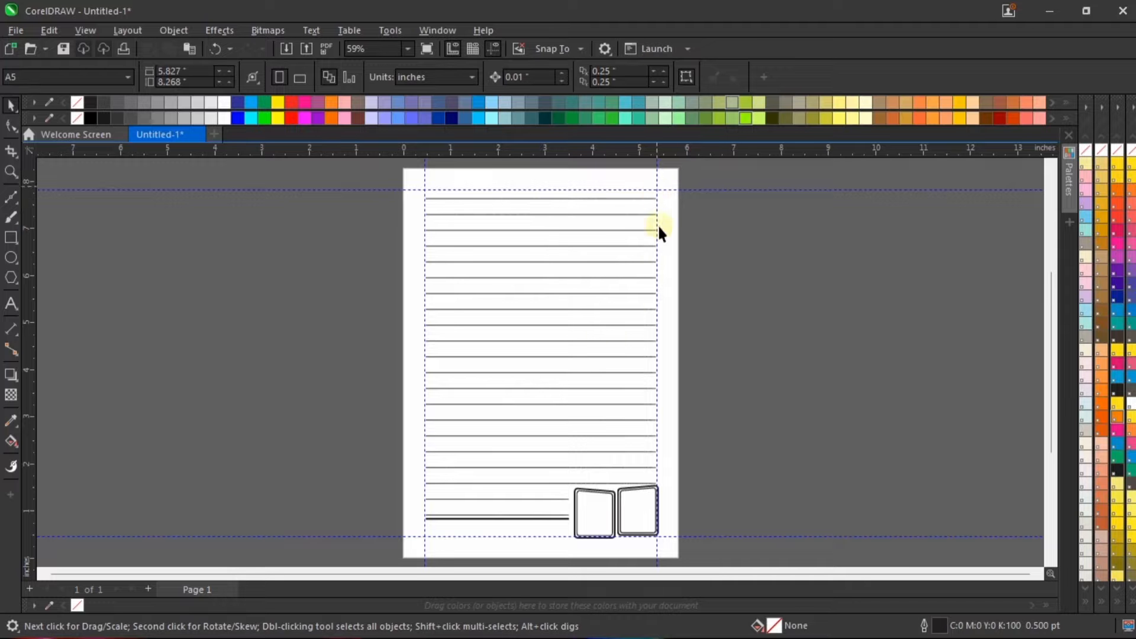
scroll(548, 174, up, 8)
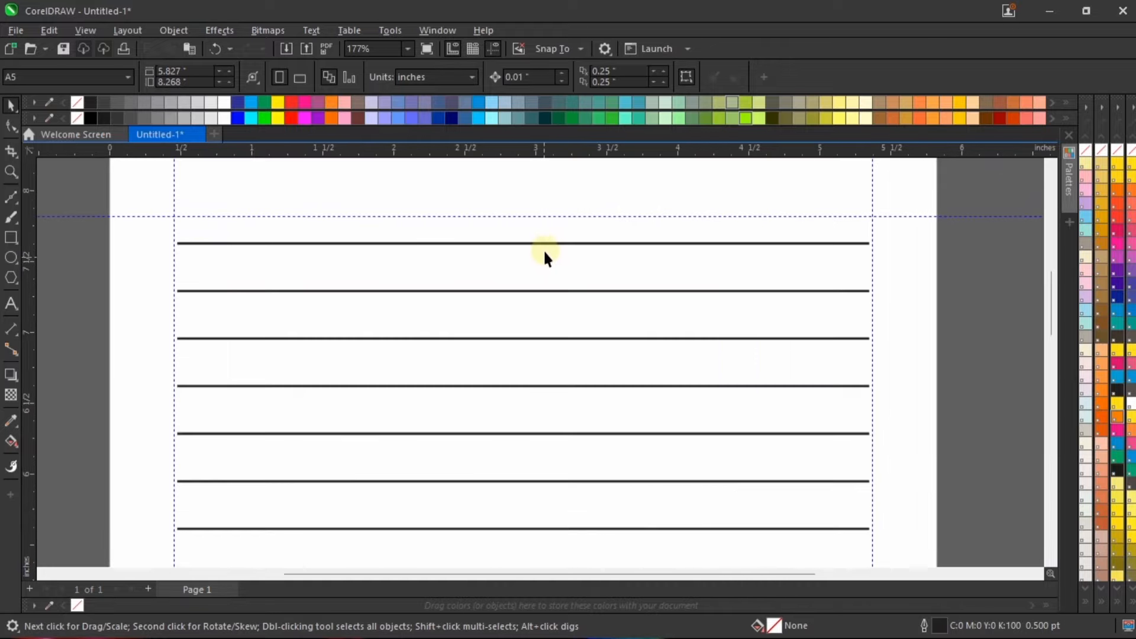
click(551, 244)
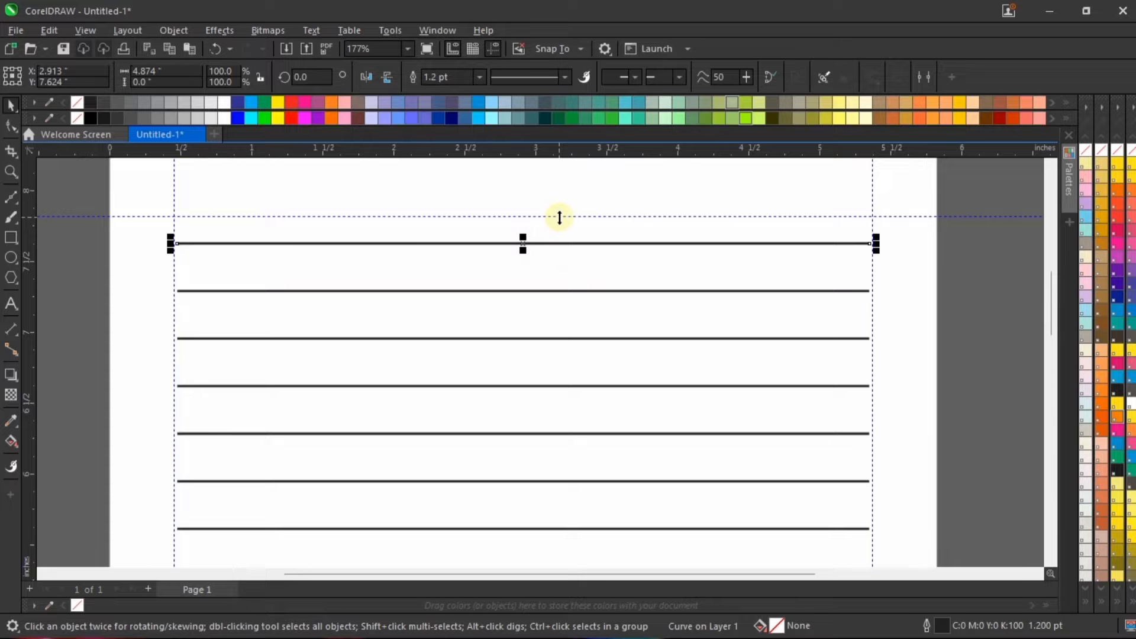
key(KP_Add)
key(Up)
key(Up)
key(Up)
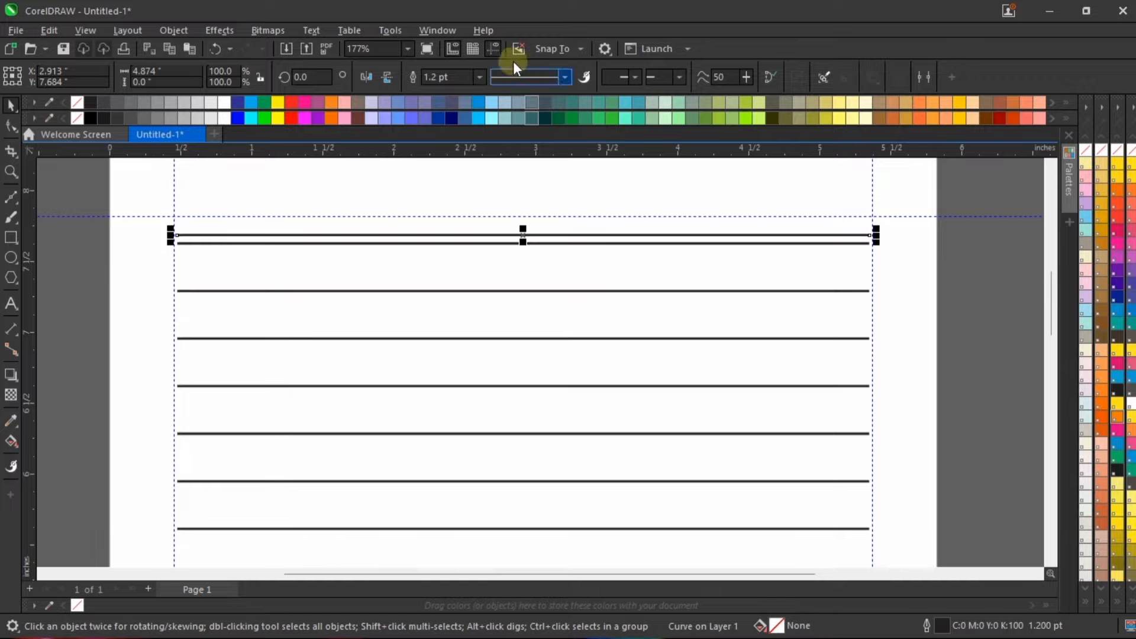
Step: Set the copied line's outline width to 3 pt and nudge it up another 0.01 inch
click(454, 77)
text(3)
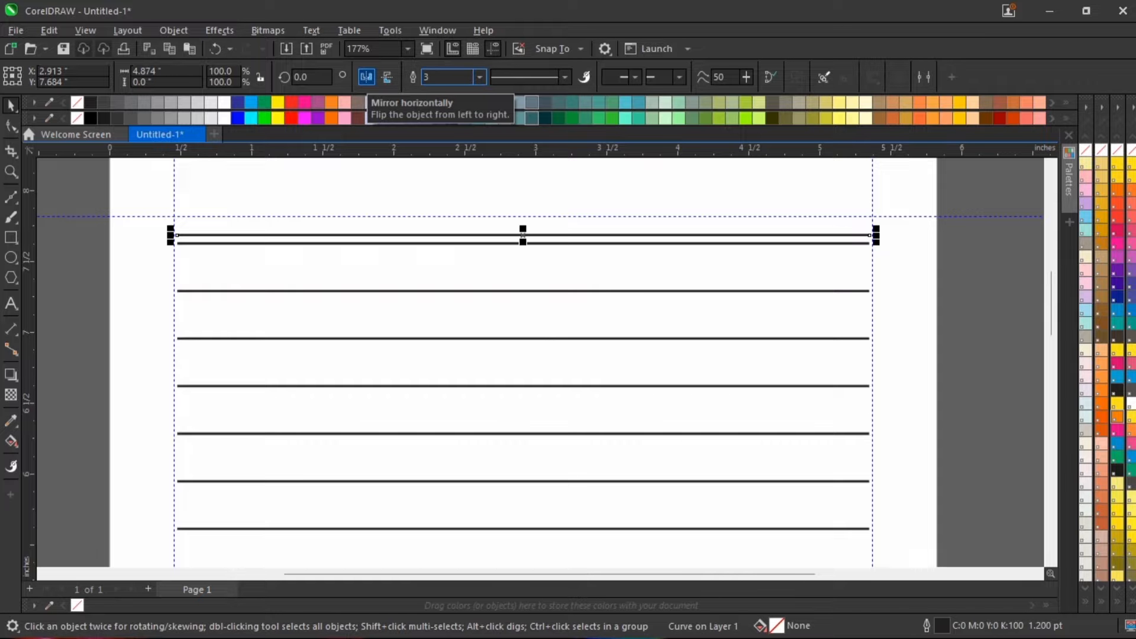
key(Return)
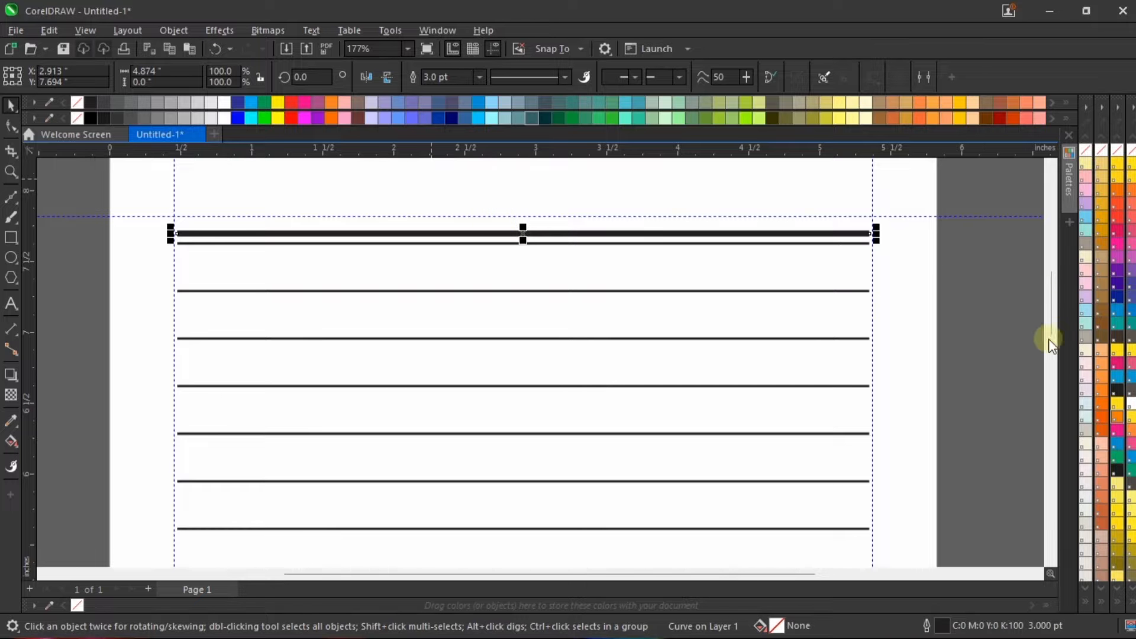
click(1006, 290)
scroll(626, 227, down, 2)
scroll(626, 227, down, 3)
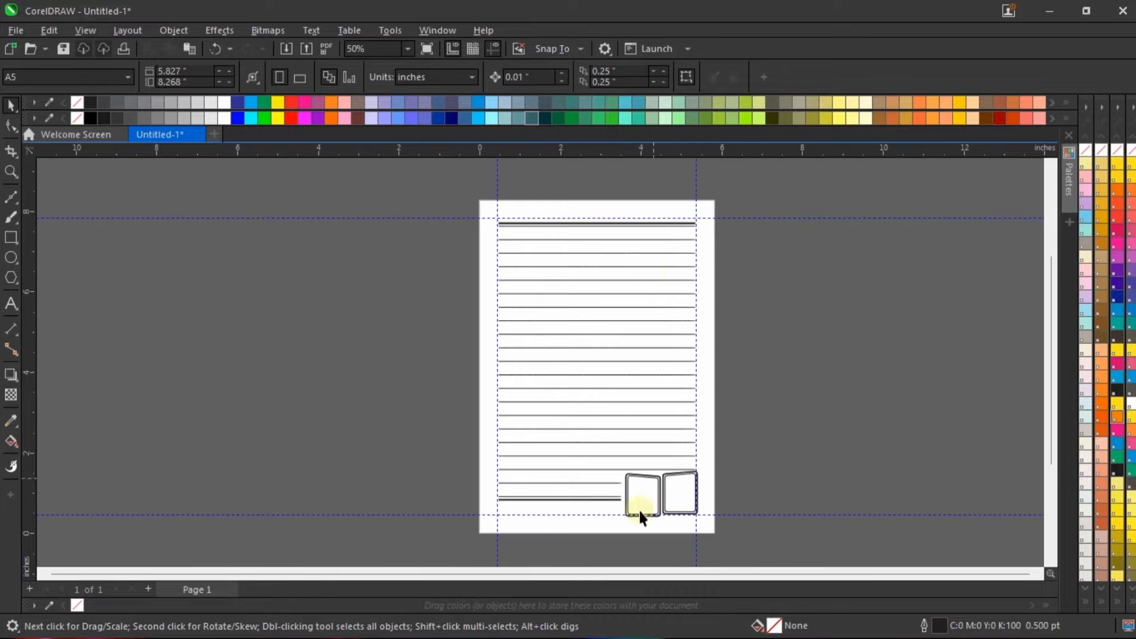
scroll(625, 535, up, 2)
scroll(608, 464, down, 1)
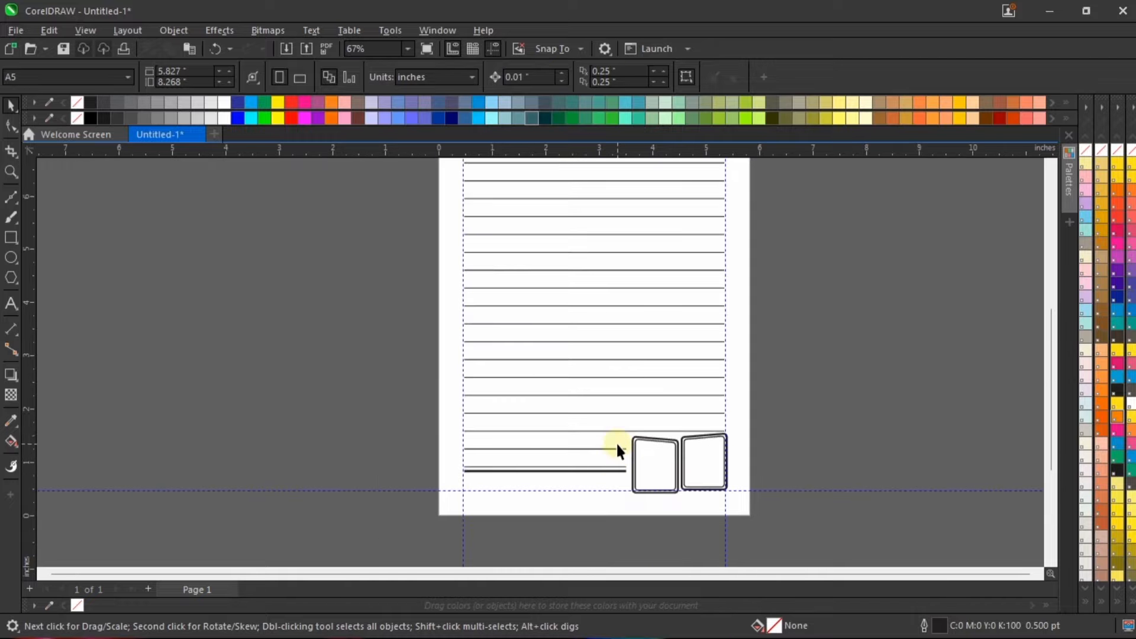
scroll(591, 498, up, 4)
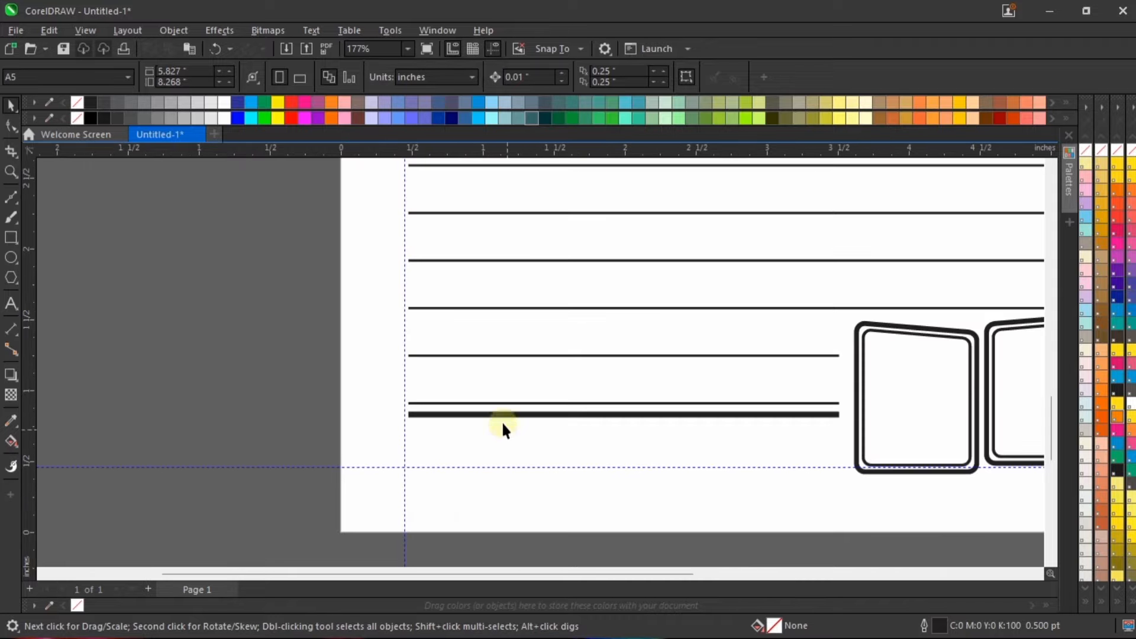
Step: Import the photos _DSC0652 and _DSC0684 together from the Jotter Resources folder
scroll(493, 427, down, 2)
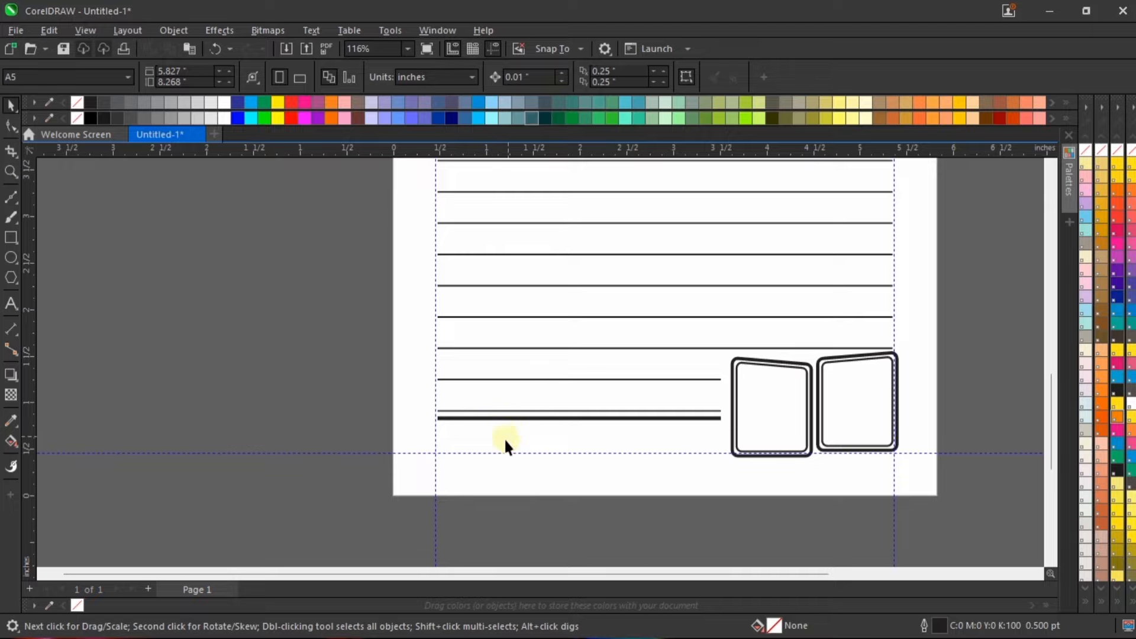
scroll(270, 346, down, 3)
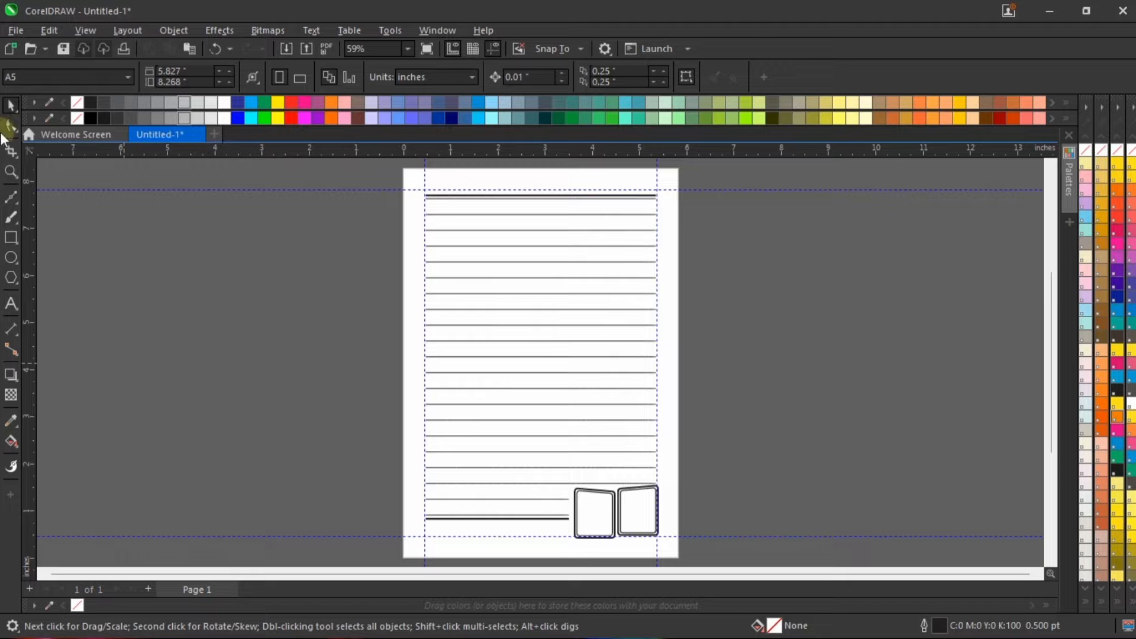
click(23, 30)
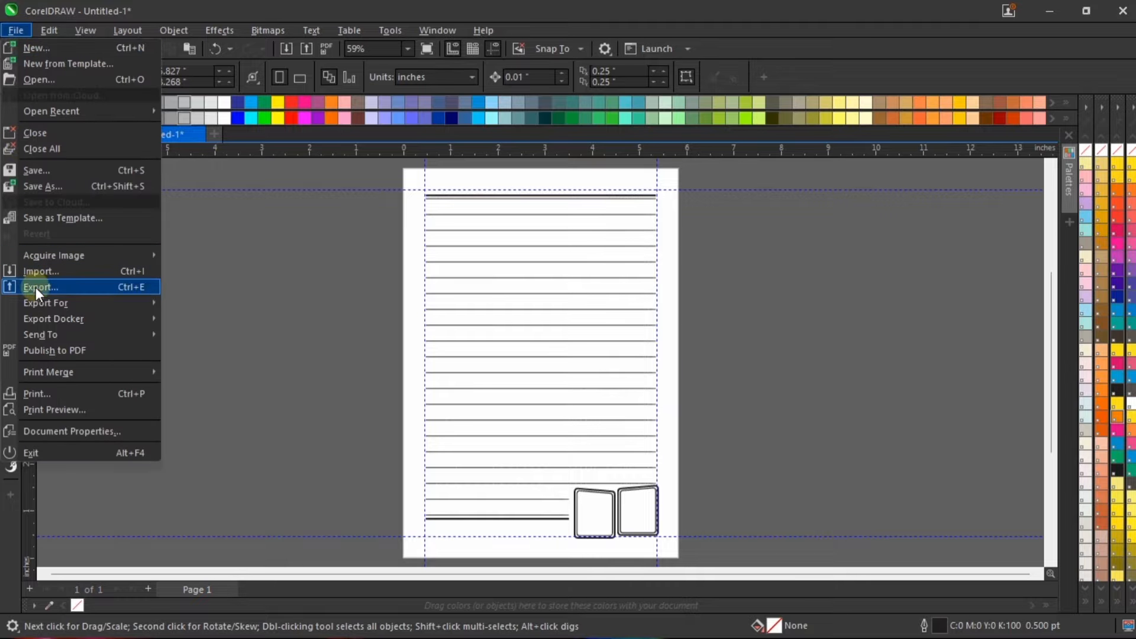
click(51, 272)
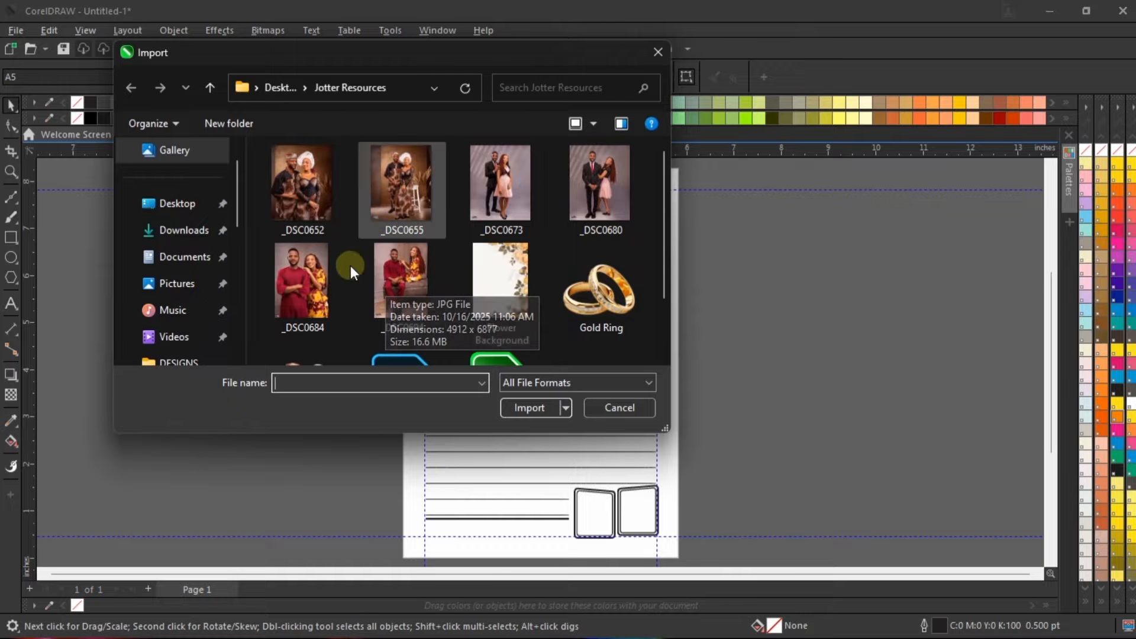
click(314, 278)
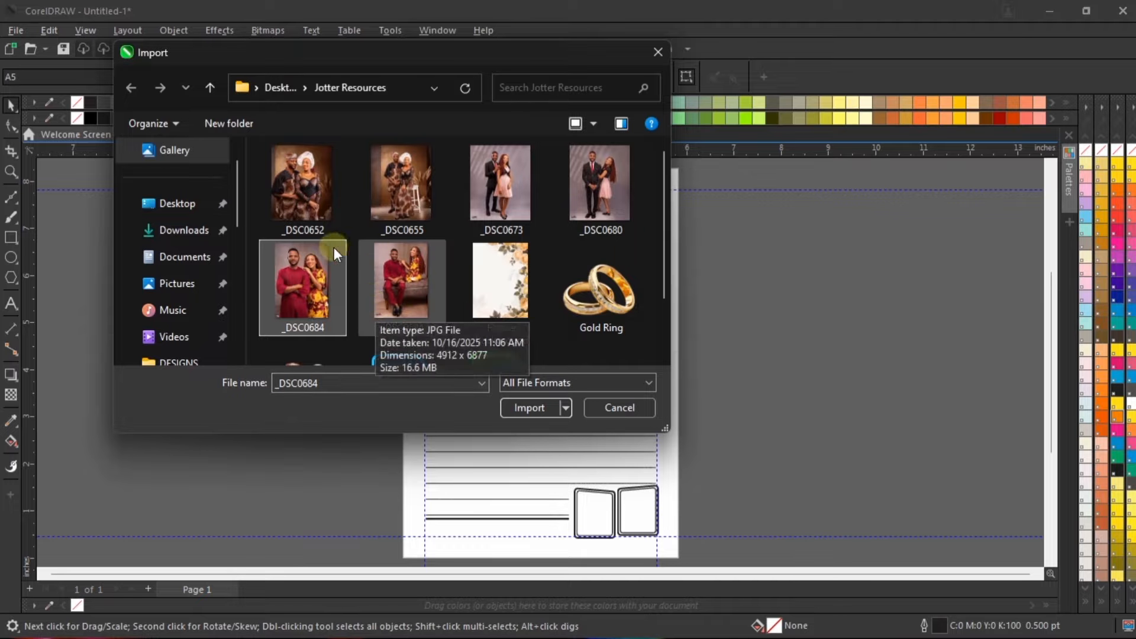
ctrl+click(302, 186)
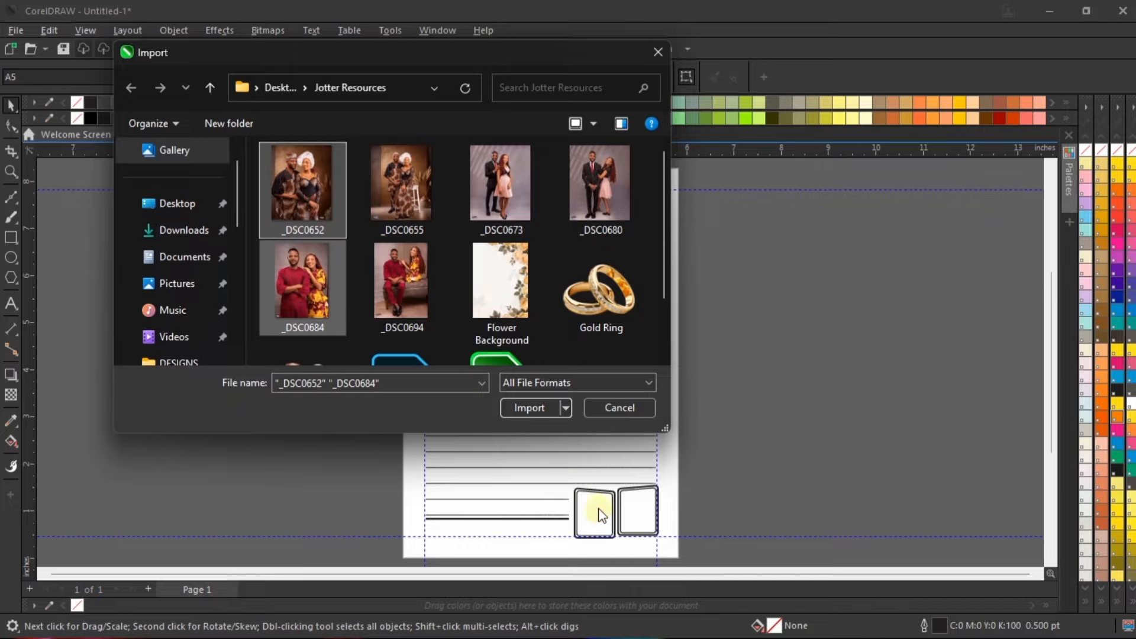
click(517, 413)
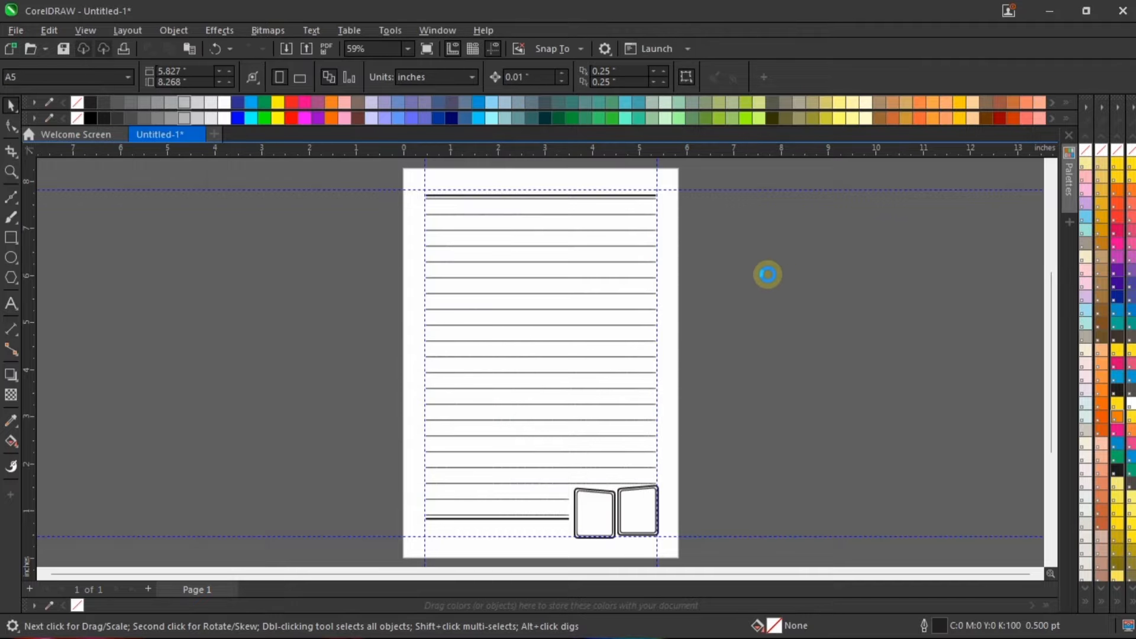
Step: Place _DSC0652 about 1.22 inches wide and _DSC0684 larger, side by side on the pasteboard near the page's lower right edge
drag(729, 237, 785, 308)
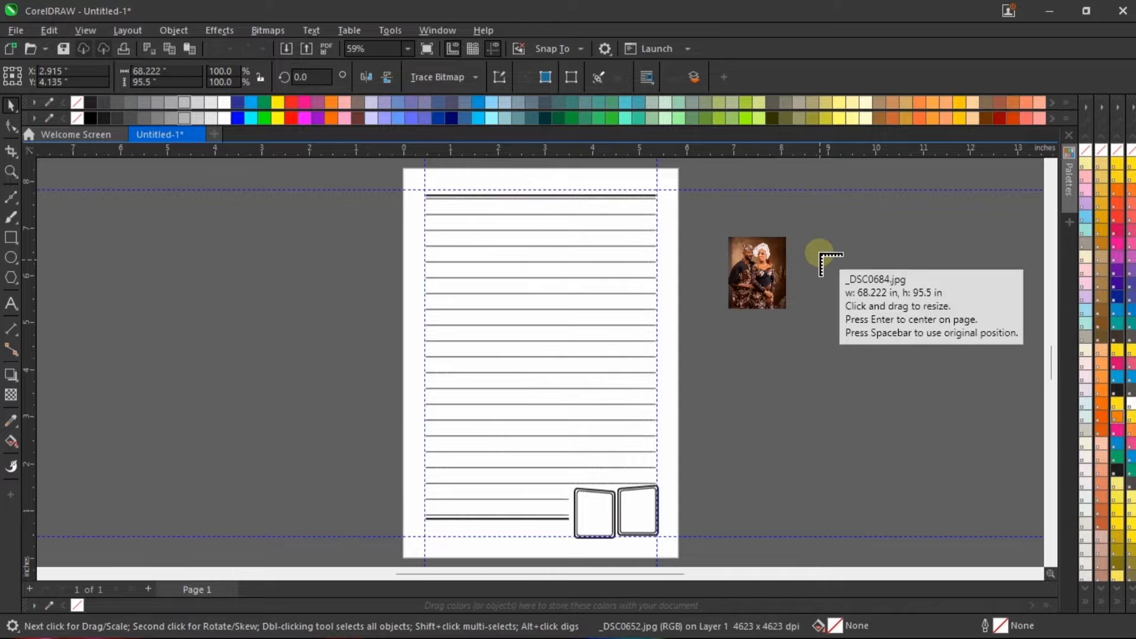
drag(806, 232, 896, 358)
drag(848, 281, 808, 439)
drag(764, 270, 727, 437)
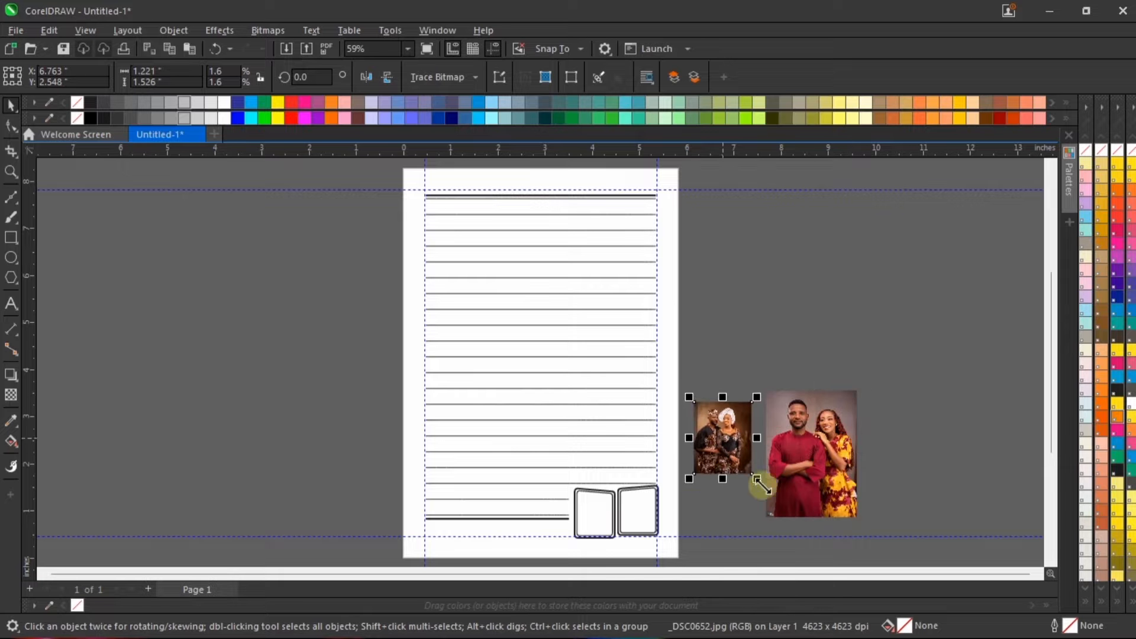
Step: Enlarge the _DSC0652 photo to about 3.08 by 3.85 inches and position it across the page's right edge above the boxes
scroll(819, 443, up, 1)
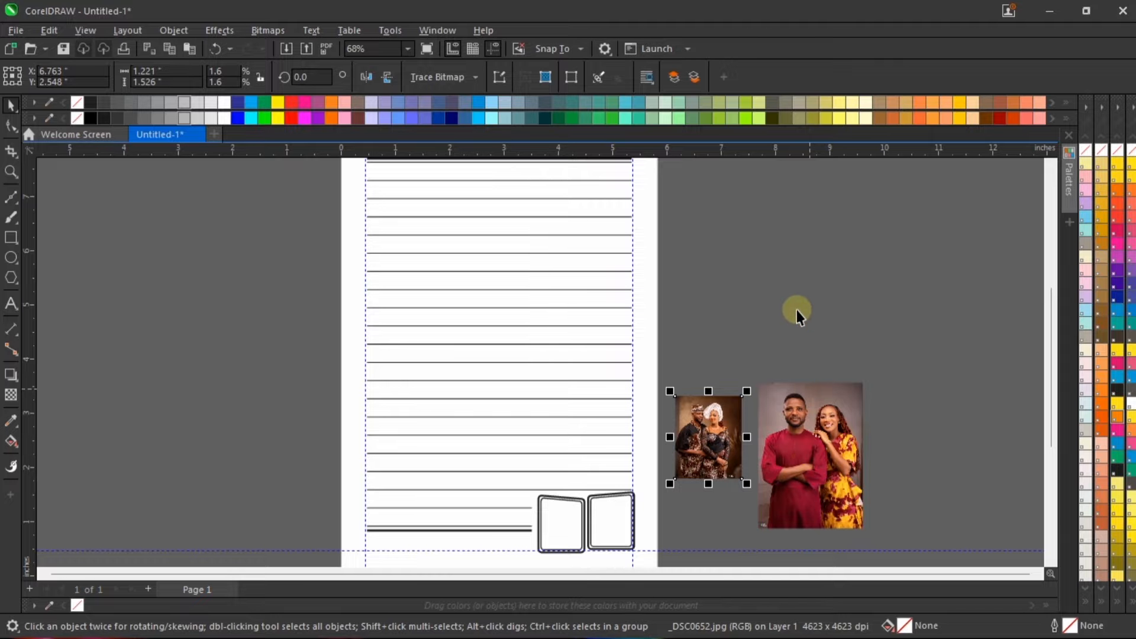
click(704, 357)
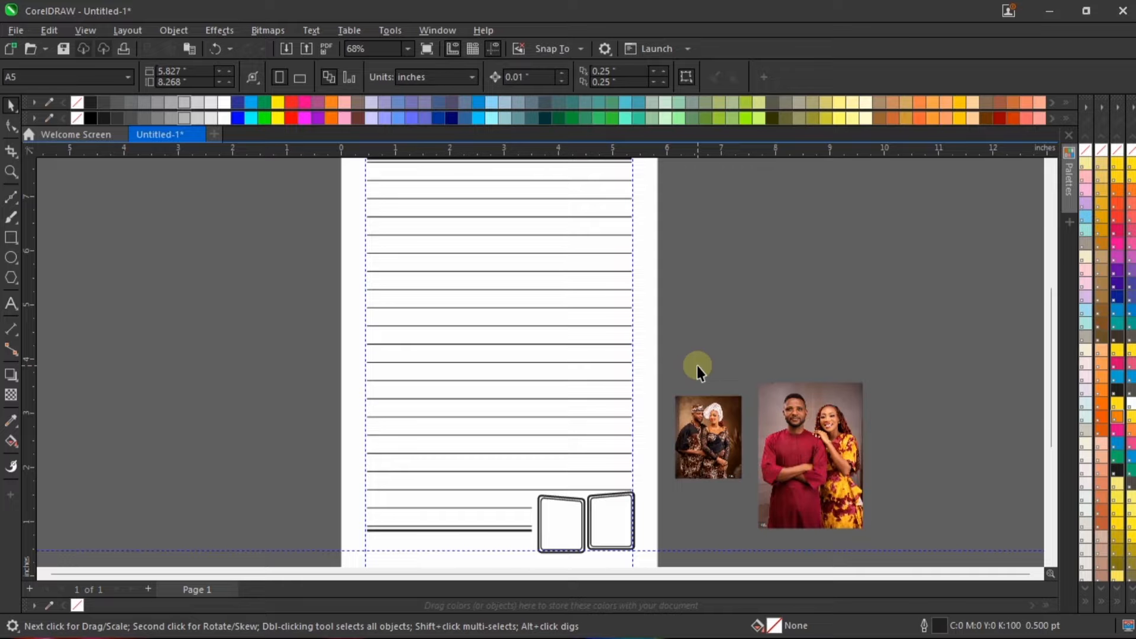
click(713, 462)
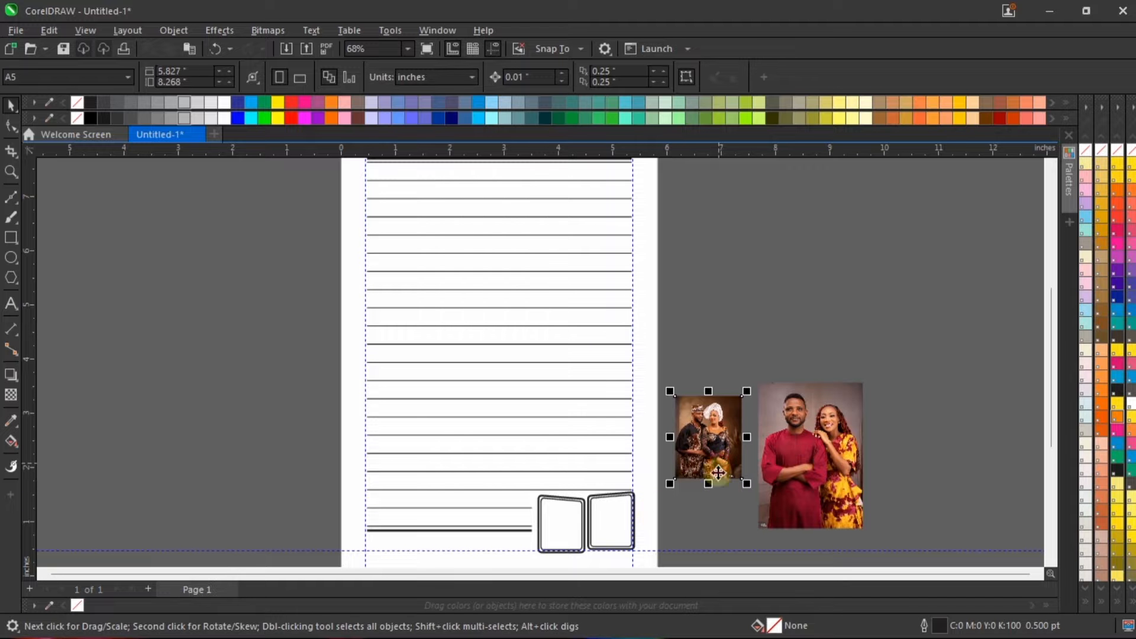
drag(710, 426, 575, 339)
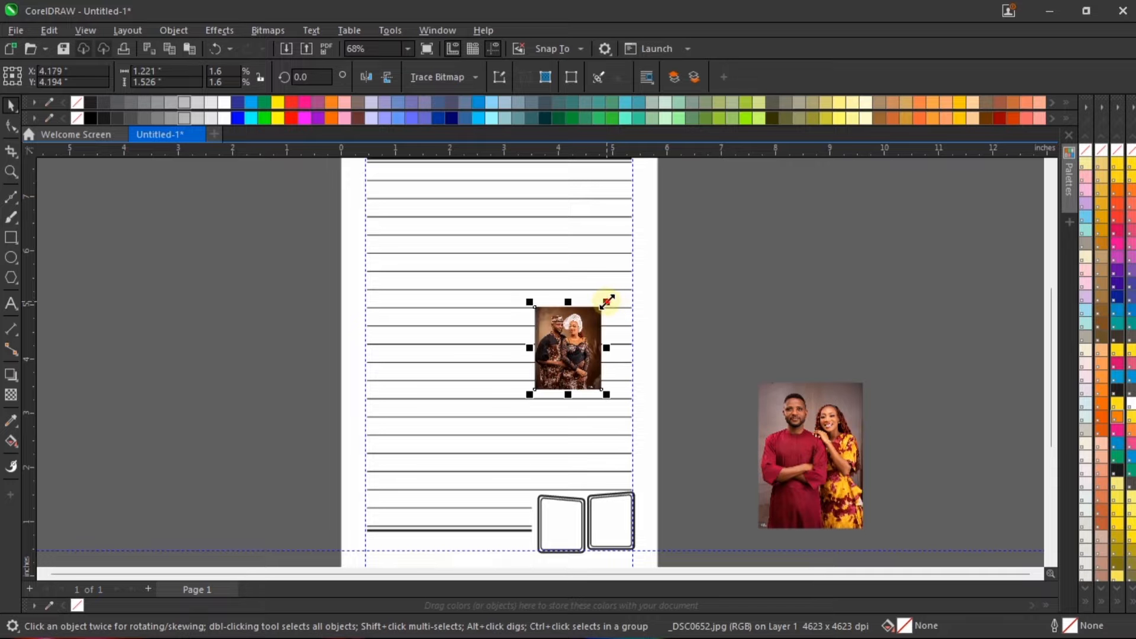
drag(606, 302, 735, 200)
drag(671, 220, 703, 270)
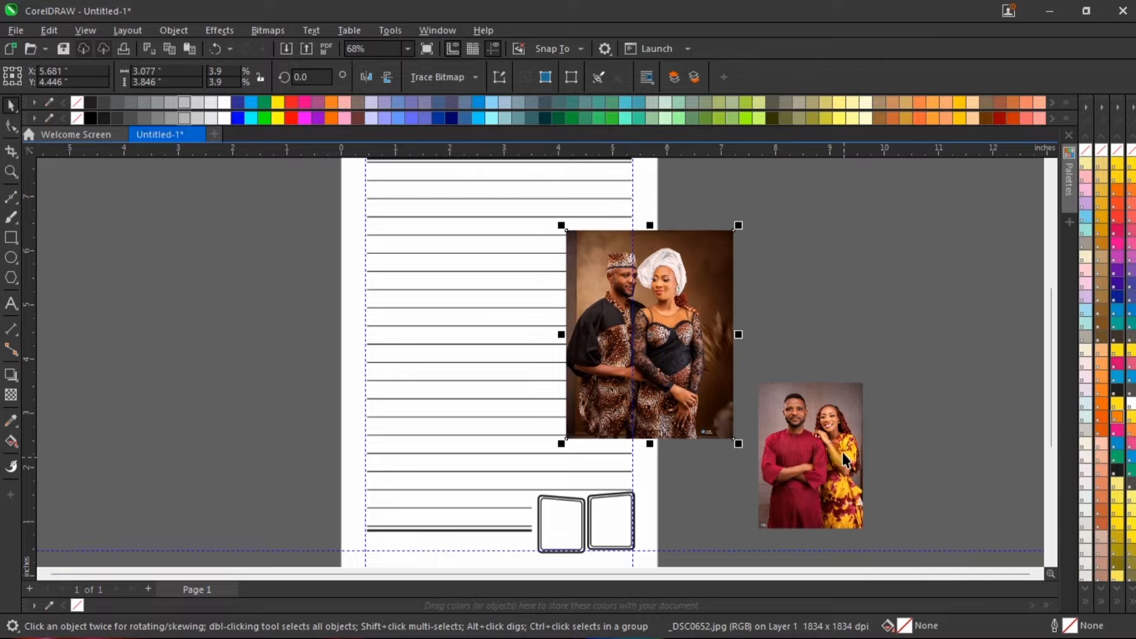
Step: Enlarge the _DSC0684 photo to about 3.07 by 4.29 inches and place it to the right of the other photo
drag(842, 453, 785, 326)
drag(810, 407, 872, 494)
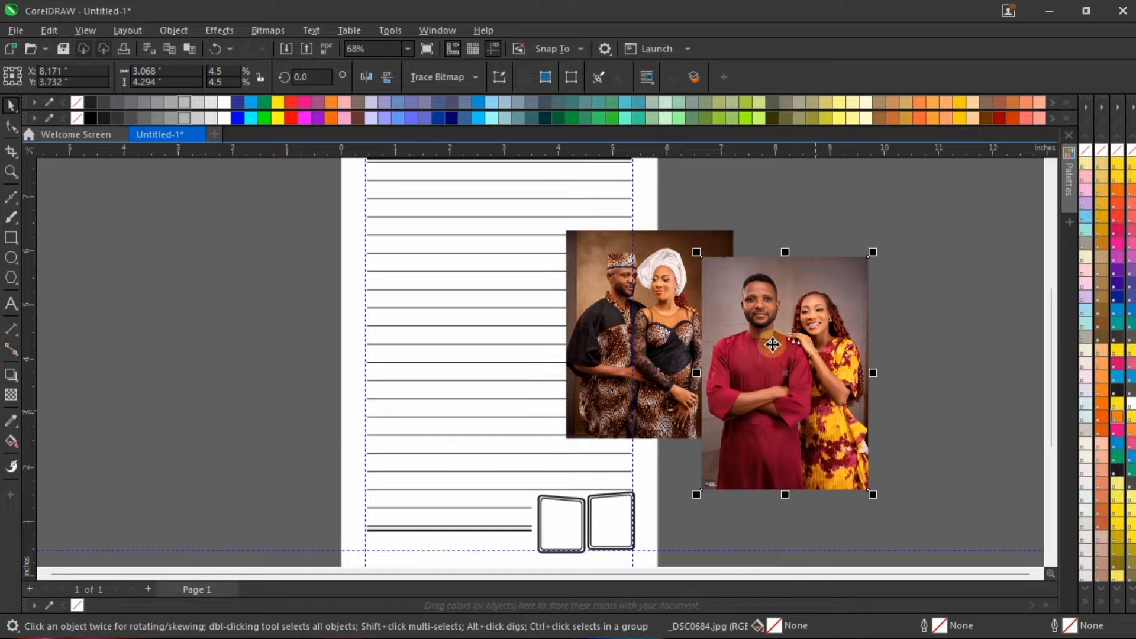
drag(770, 343, 821, 321)
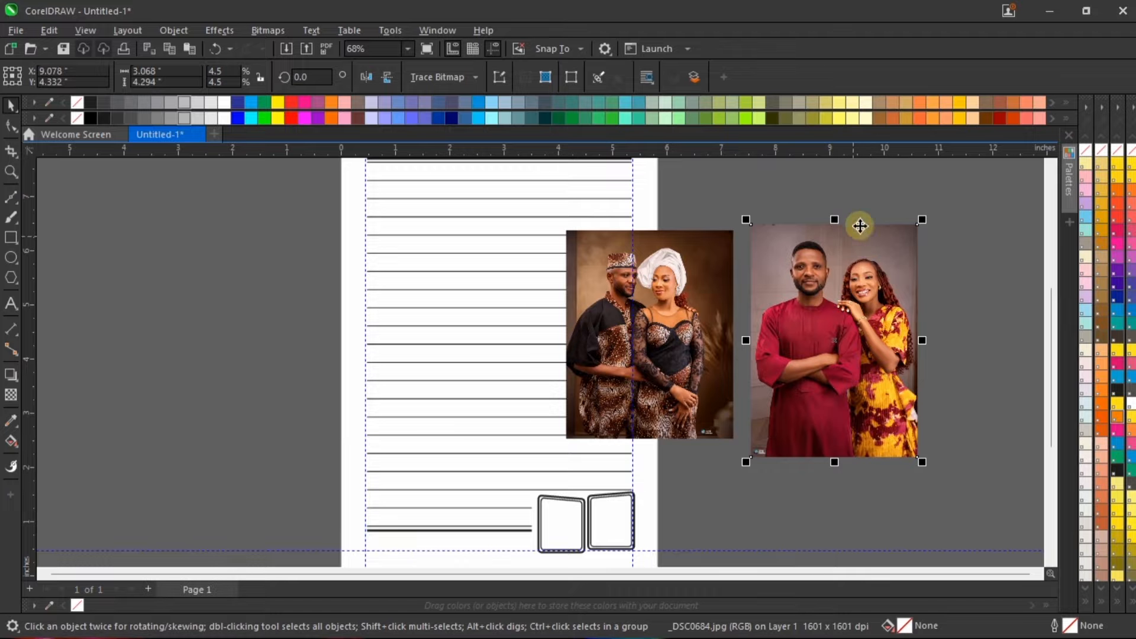
scroll(882, 197, up, 2)
scroll(442, 304, down, 1)
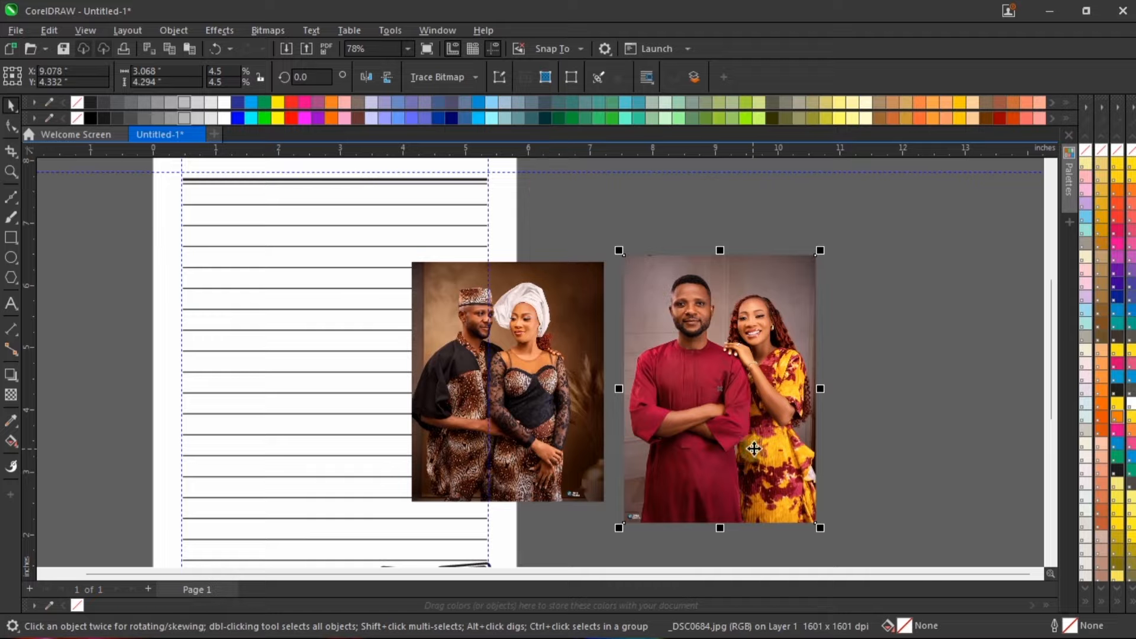
Step: Move the _DSC0684 photo farther to the right of the page, leaving a wide gap beside the _DSC0652 photo
click(715, 219)
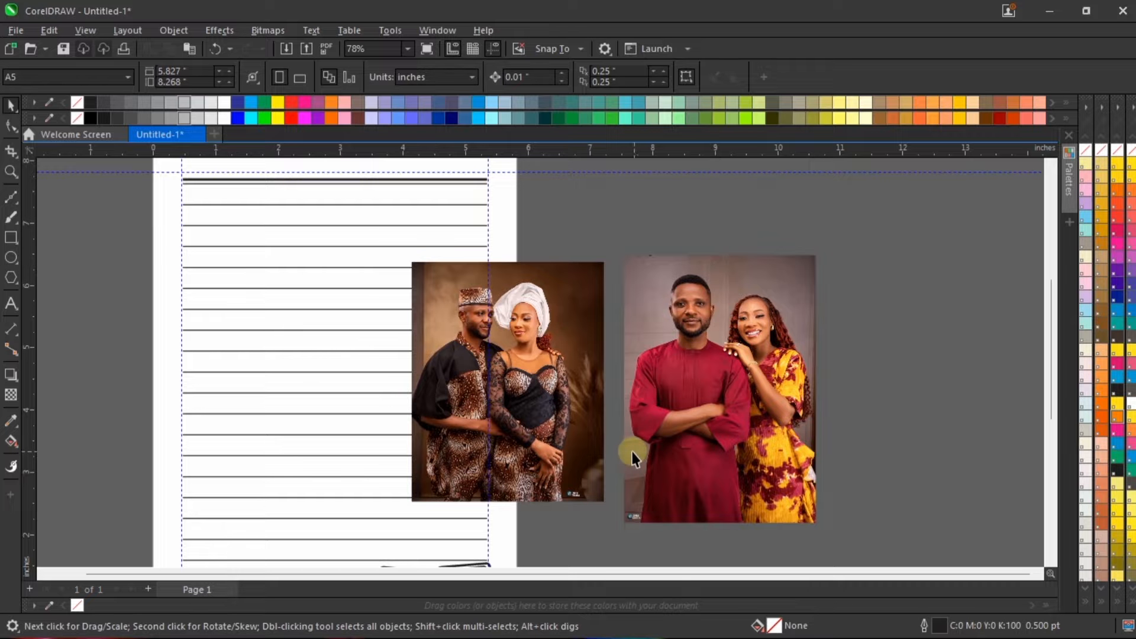
click(692, 362)
scroll(706, 353, down, 2)
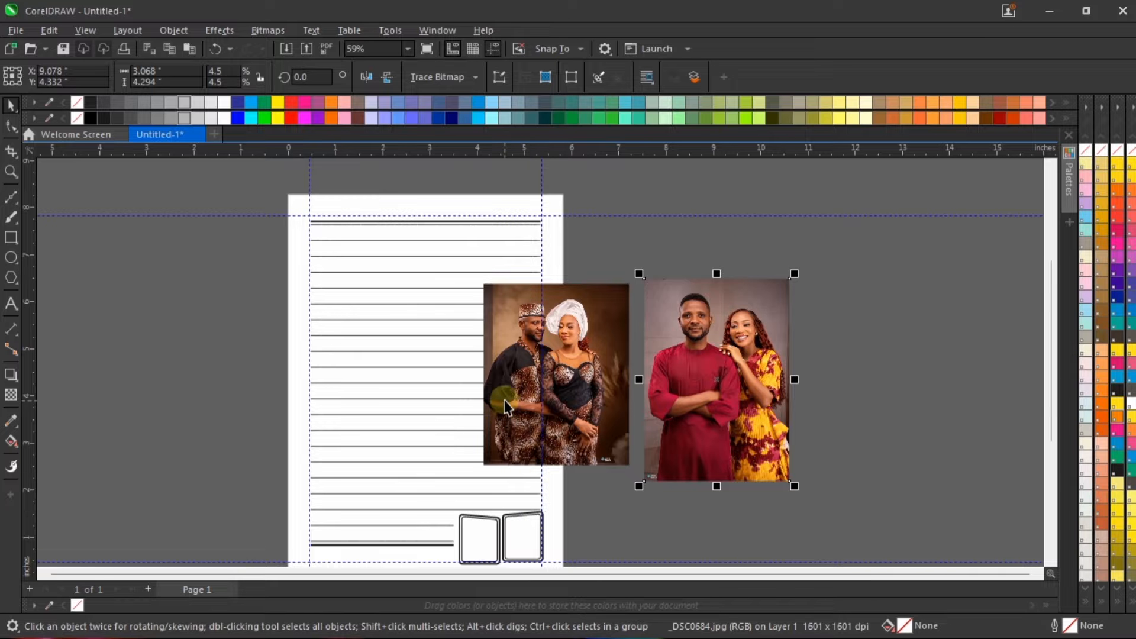
scroll(508, 395, up, 2)
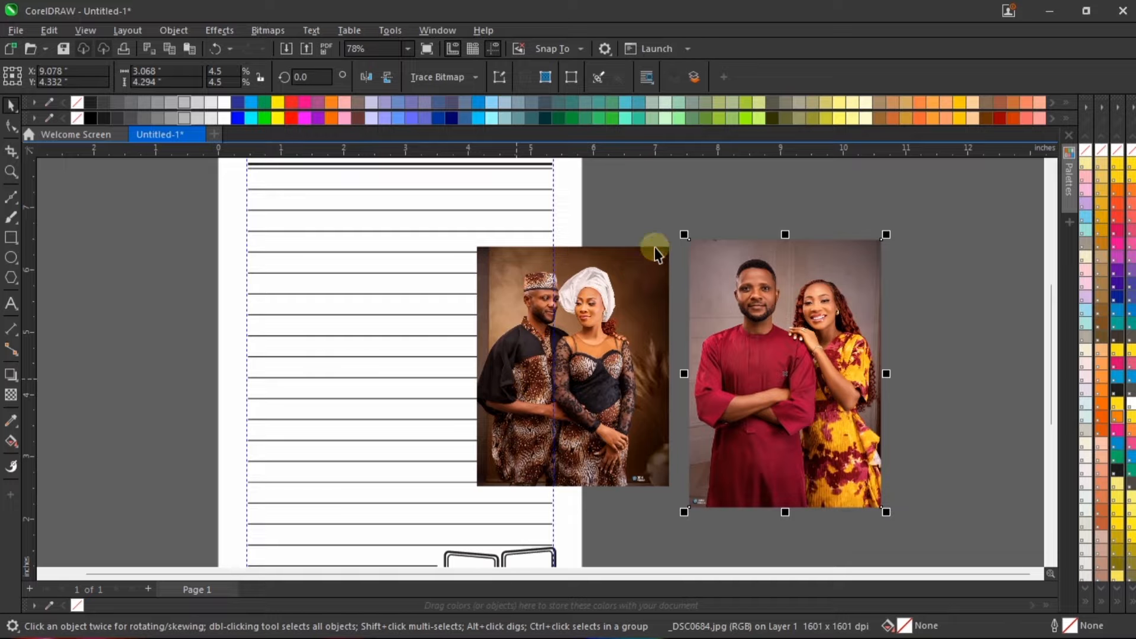
click(657, 265)
scroll(669, 271, down, 4)
click(748, 307)
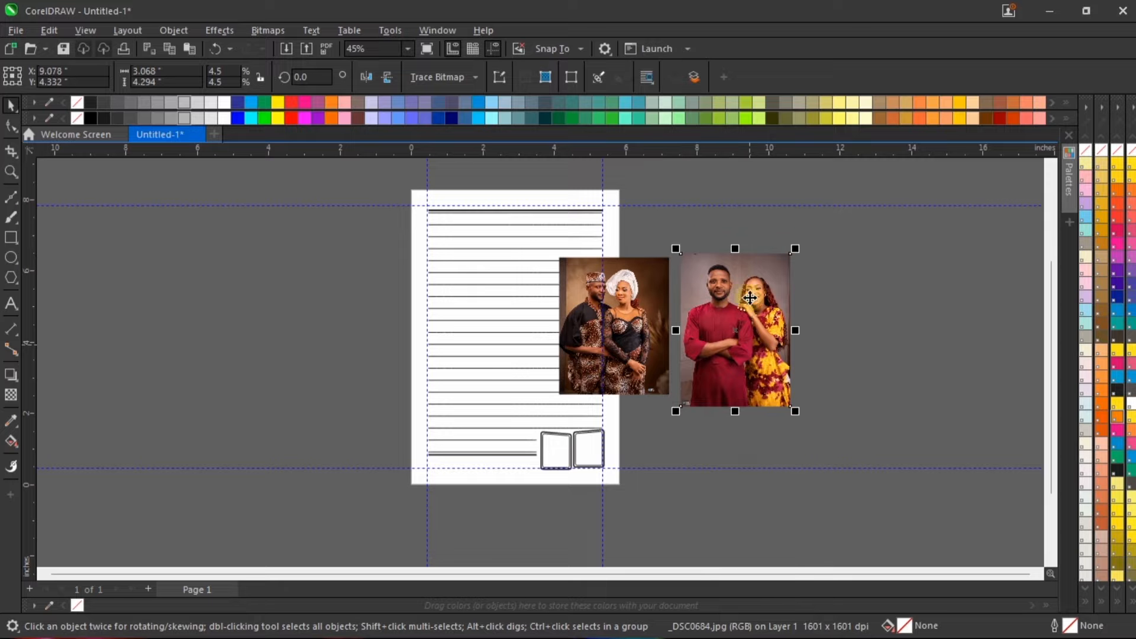
drag(739, 301, 809, 304)
Step: Move the _DSC0652 photo off the page onto the pasteboard between the page and the _DSC0684 photo
scroll(623, 275, up, 2)
scroll(622, 275, up, 2)
click(664, 329)
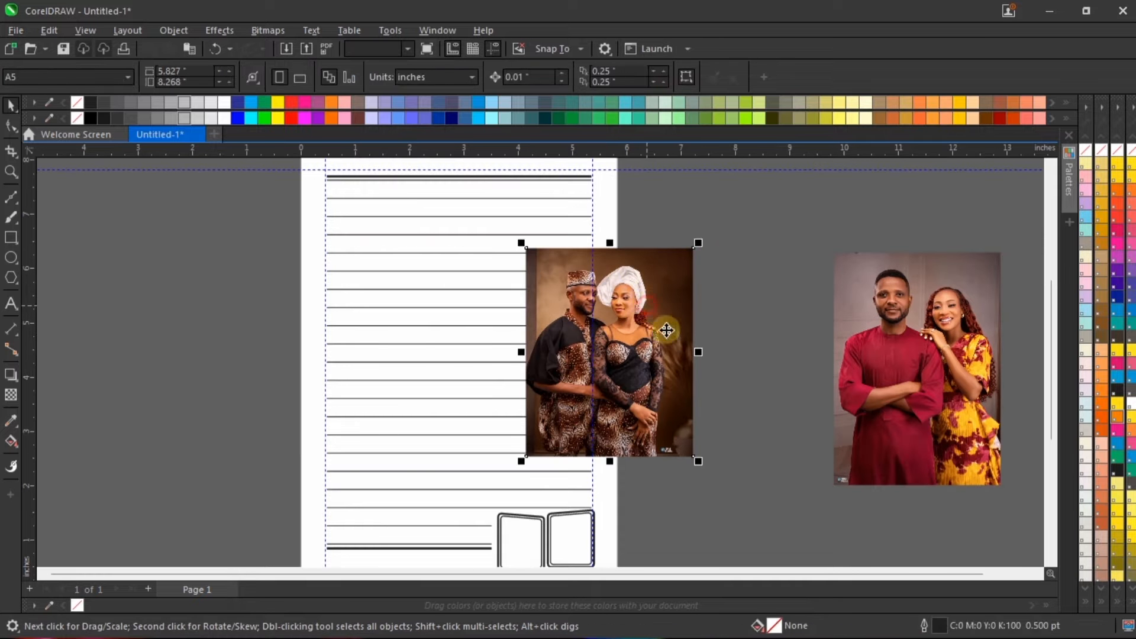
drag(664, 329, 802, 264)
scroll(793, 375, down, 1)
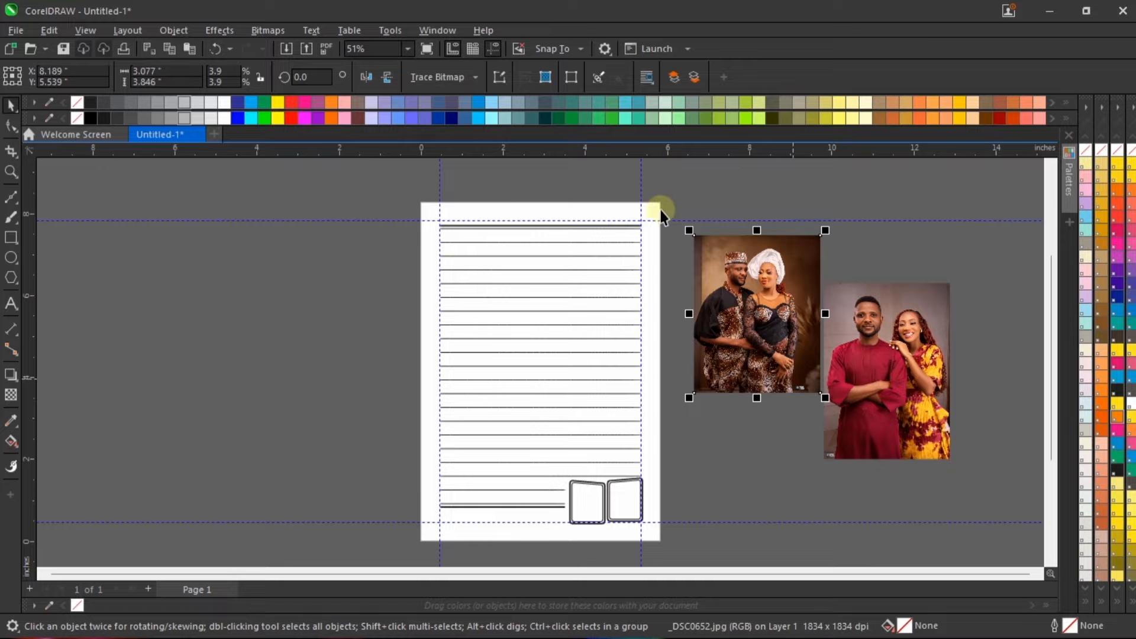
click(678, 191)
scroll(560, 294, up, 3)
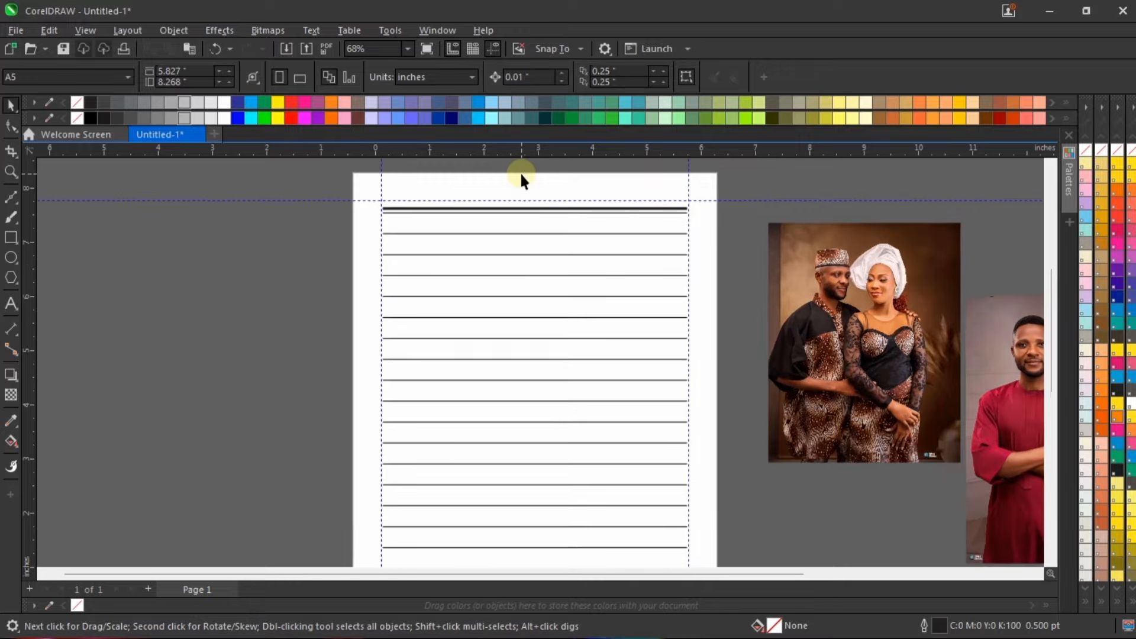
scroll(541, 247, down, 1)
scroll(618, 305, down, 1)
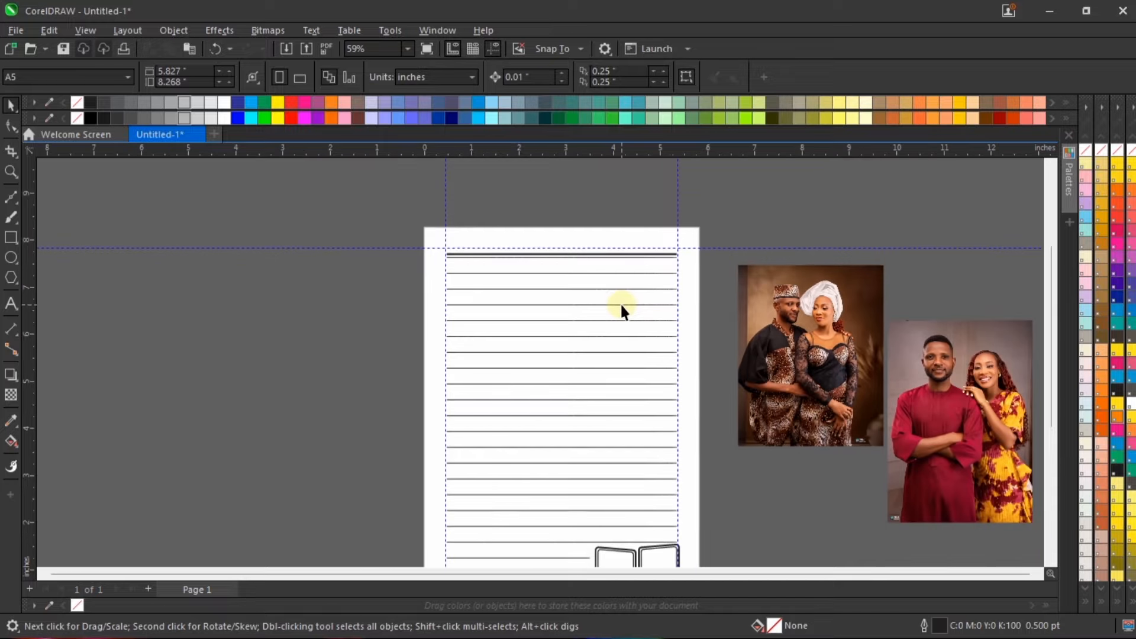
scroll(616, 324, down, 1)
scroll(722, 371, up, 1)
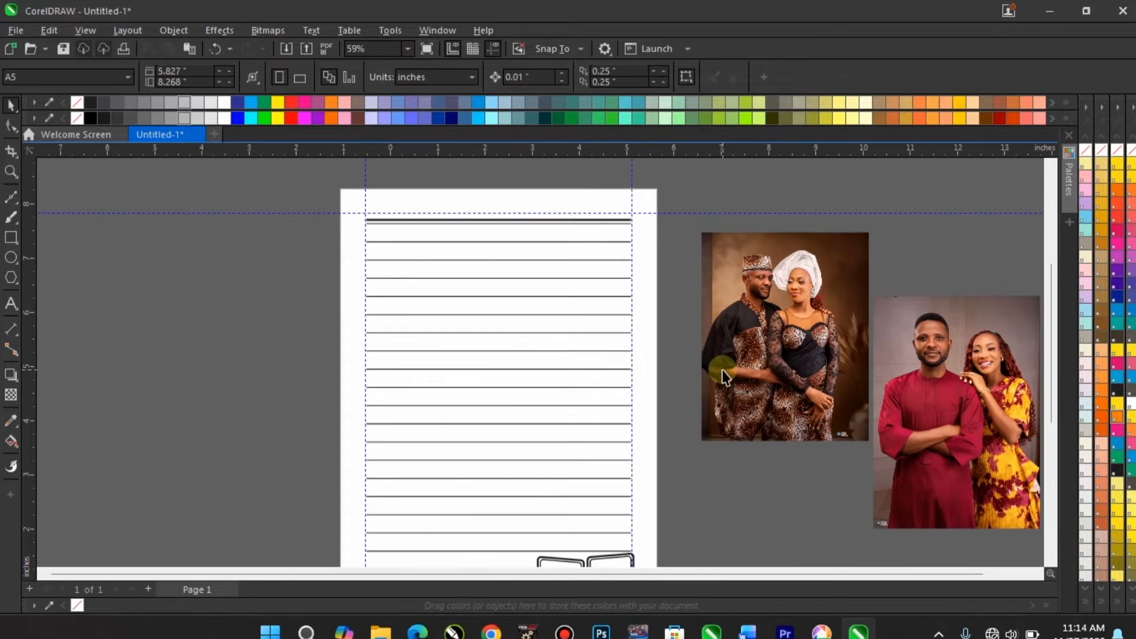
Step: Move the _DSC0652 photo over the page's right edge and convert it to a 400 dpi RGB Color (24-bit) bitmap
drag(785, 305, 605, 345)
scroll(677, 343, up, 1)
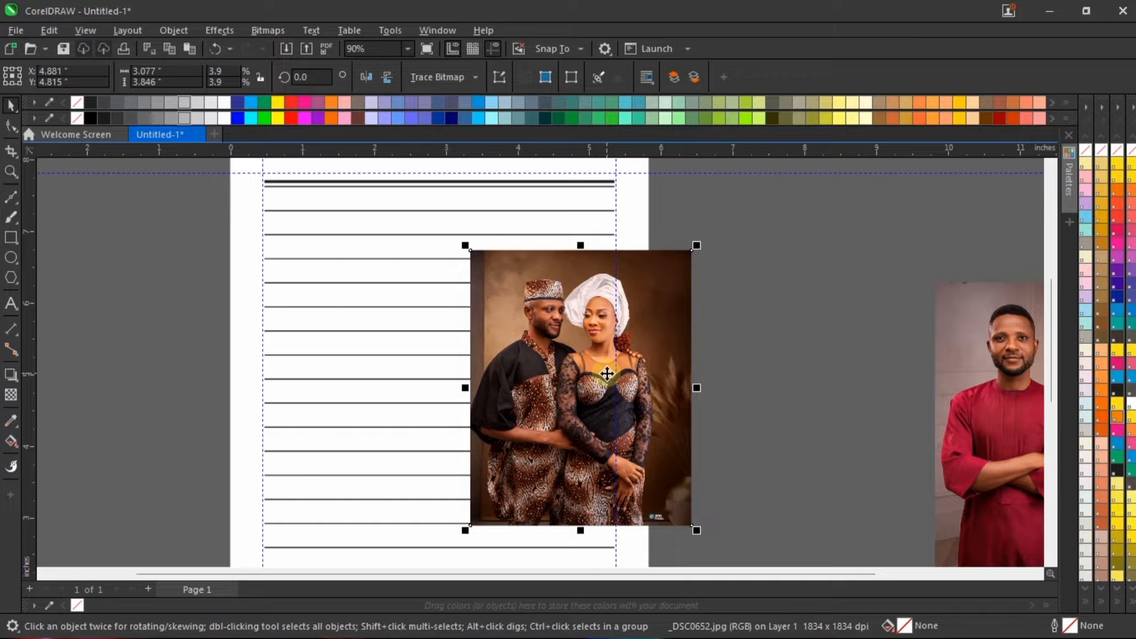
key(alt+b)
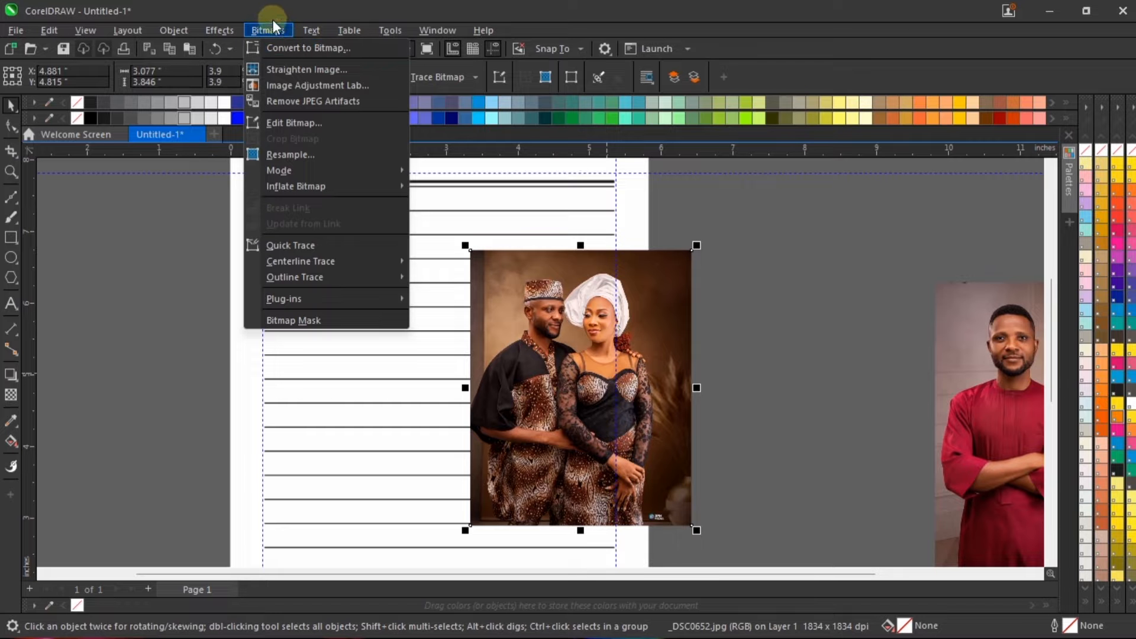
click(296, 48)
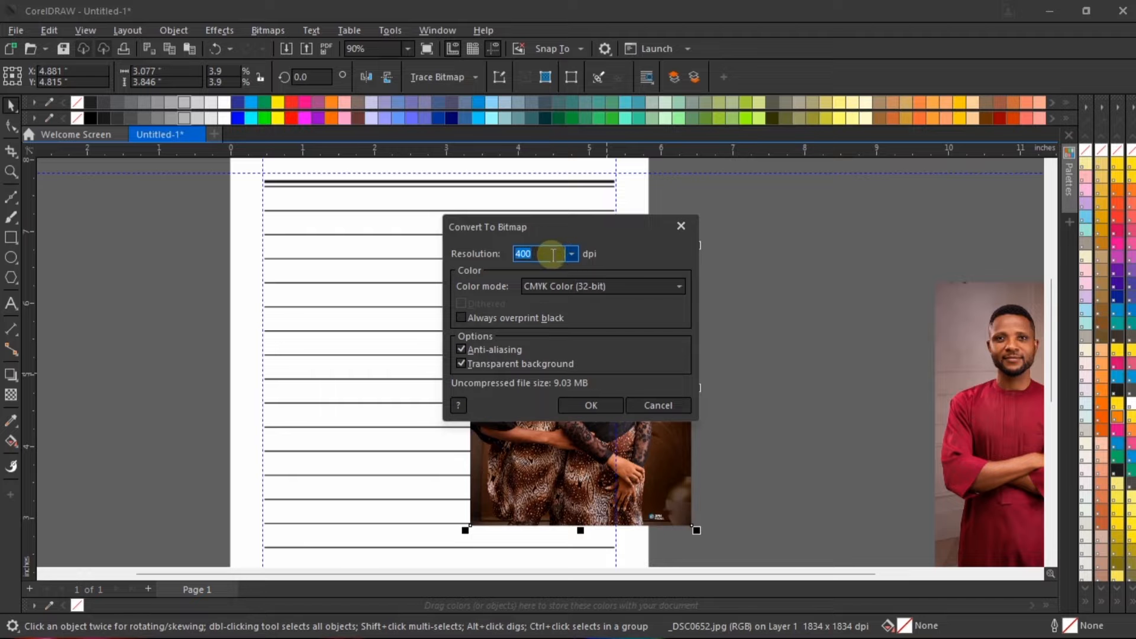
click(588, 293)
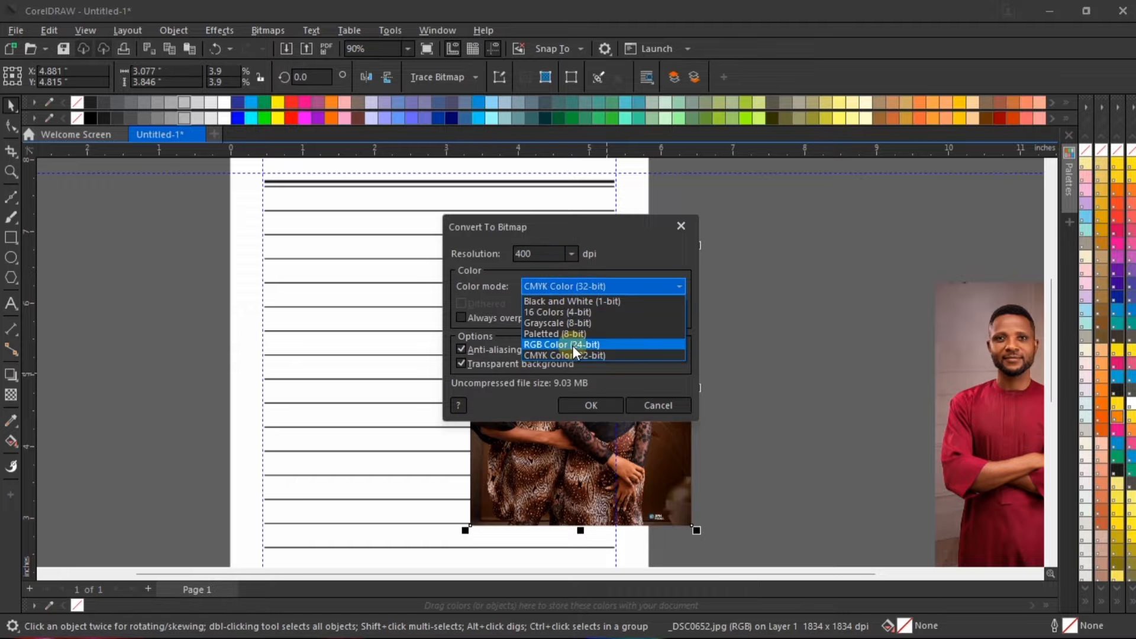
click(573, 346)
click(601, 405)
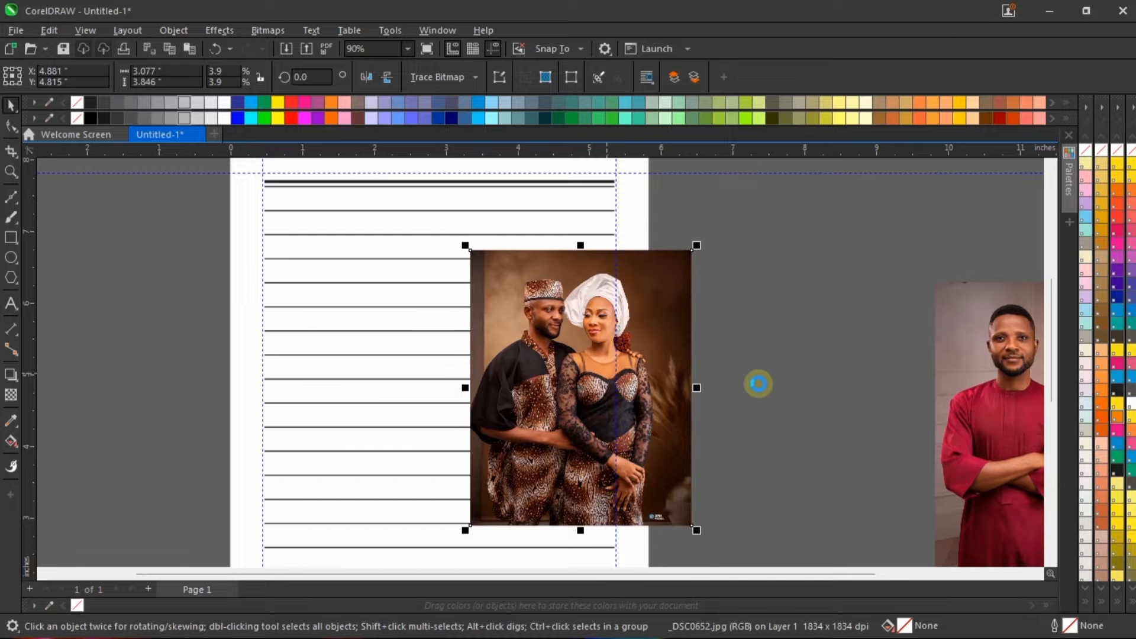
Step: Set the _DSC0652 photo aside left of the page and convert the _DSC0684 photo to a 400 dpi RGB Color (24-bit) bitmap
scroll(641, 320, down, 1)
scroll(641, 320, down, 2)
drag(573, 316, 216, 324)
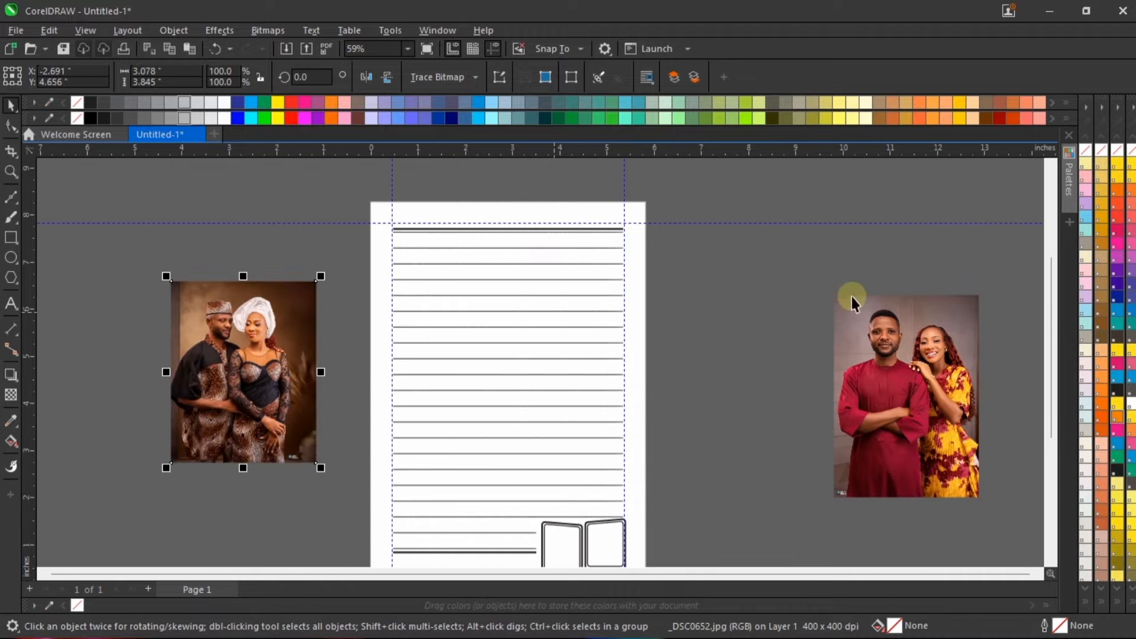
drag(978, 340, 688, 340)
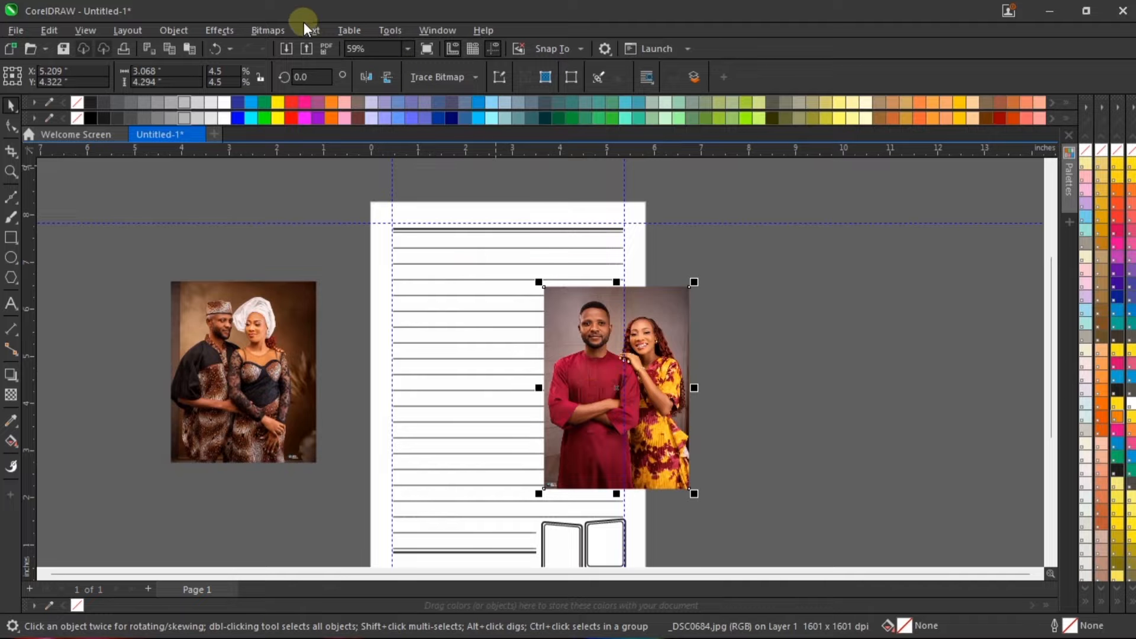
click(268, 31)
click(283, 49)
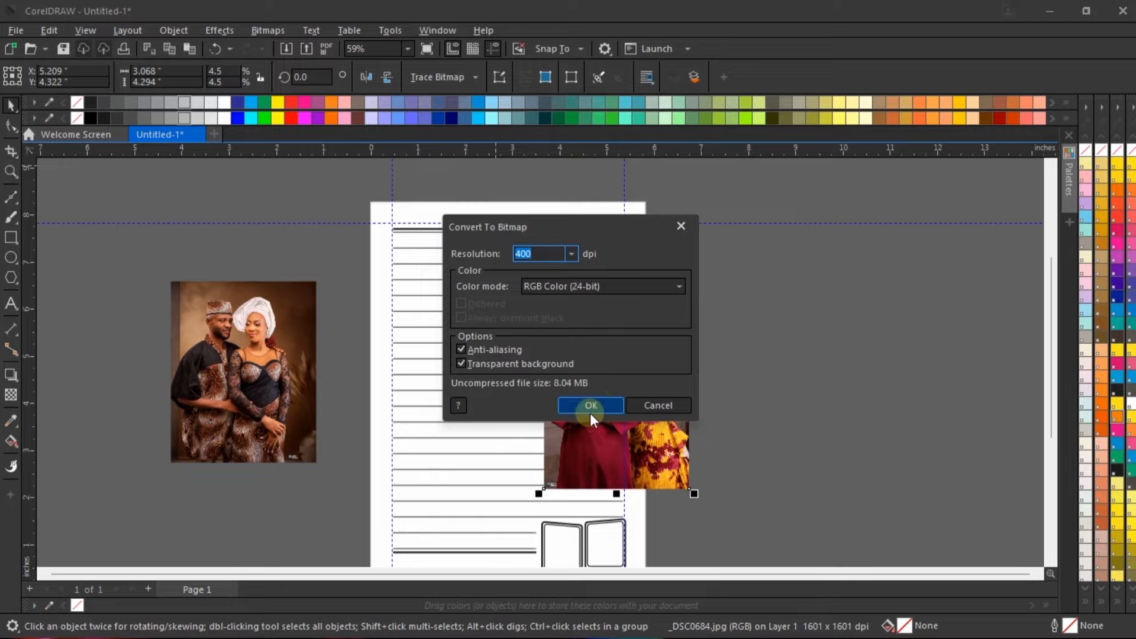
click(604, 409)
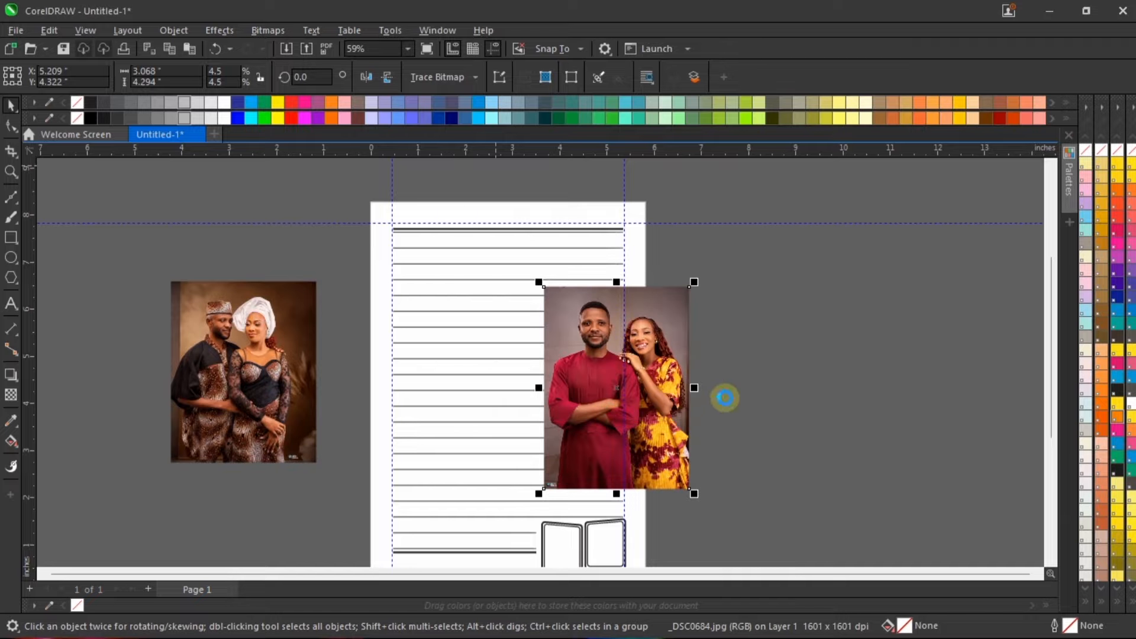
Step: Swap the two photos so _DSC0652 lies over the page's right edge, and change its color mode to Grayscale (8-bit)
drag(659, 312, 819, 313)
drag(231, 313, 595, 315)
scroll(659, 349, up, 2)
scroll(659, 349, up, 1)
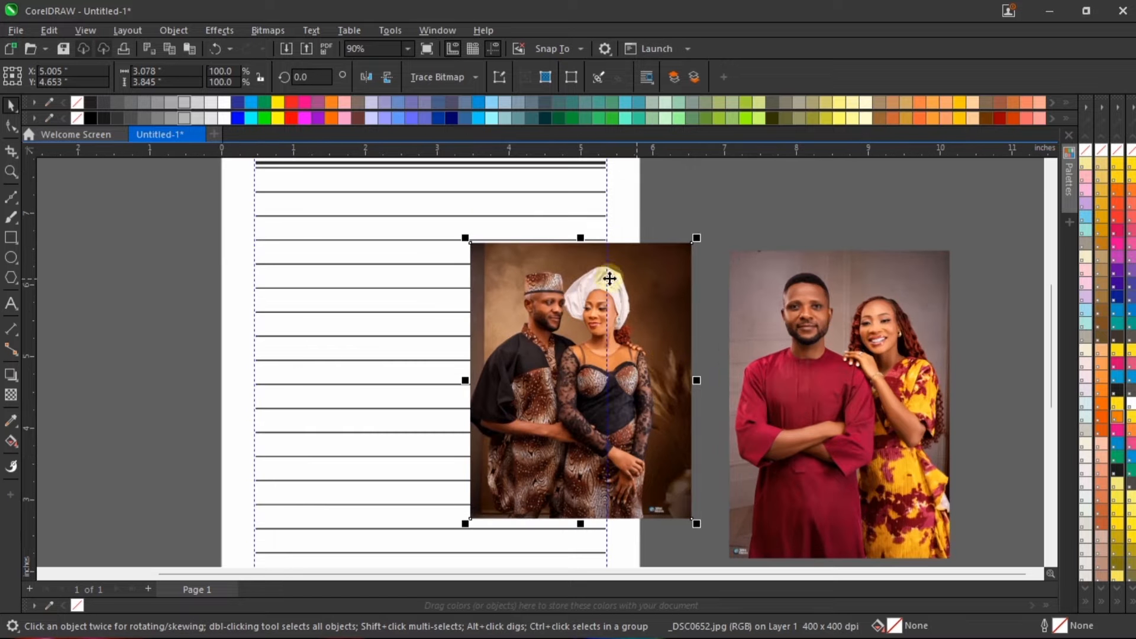
click(262, 31)
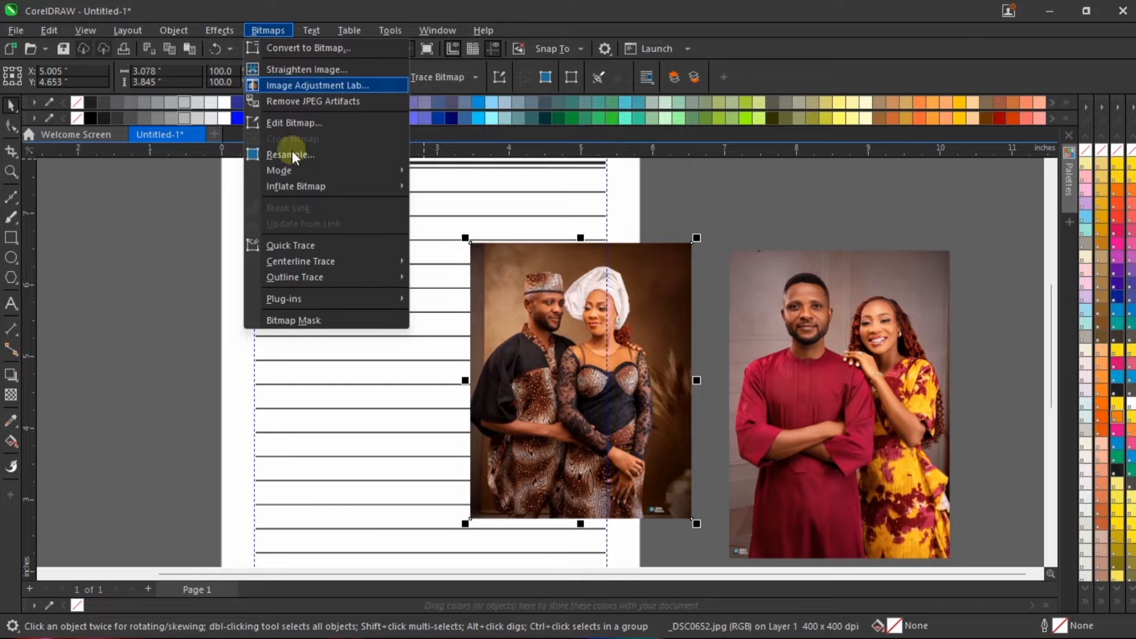
mouse_move(349, 170)
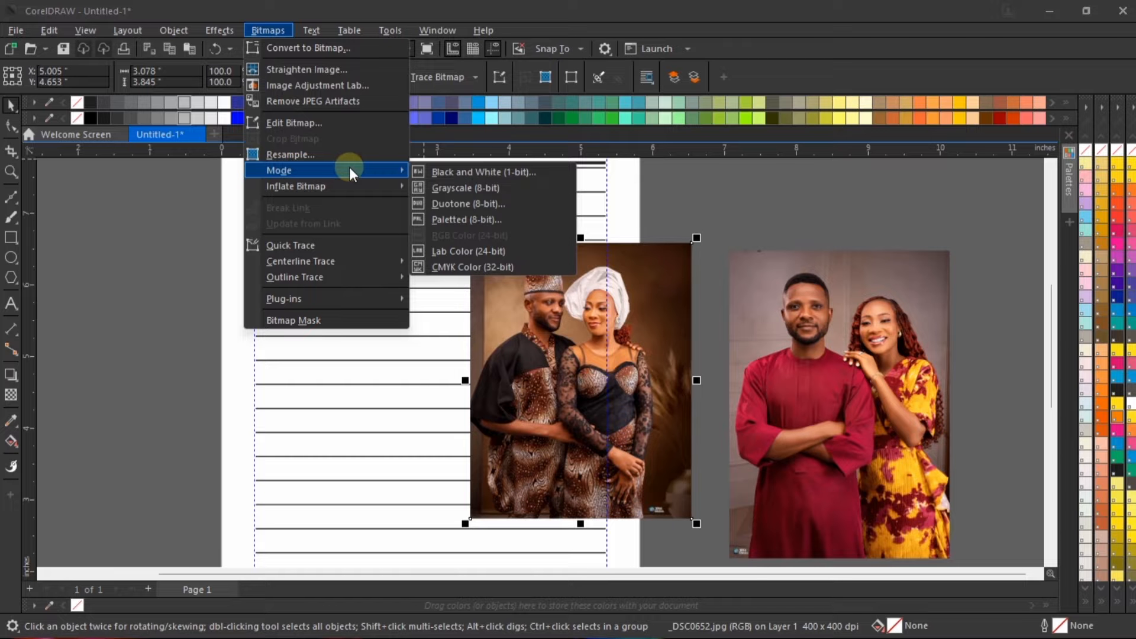
click(464, 190)
Step: Move the _DSC0652 photo aside, bring _DSC0684 over the page's right edge, and change its color mode to Grayscale (8-bit)
drag(567, 320, 165, 295)
drag(843, 324, 586, 269)
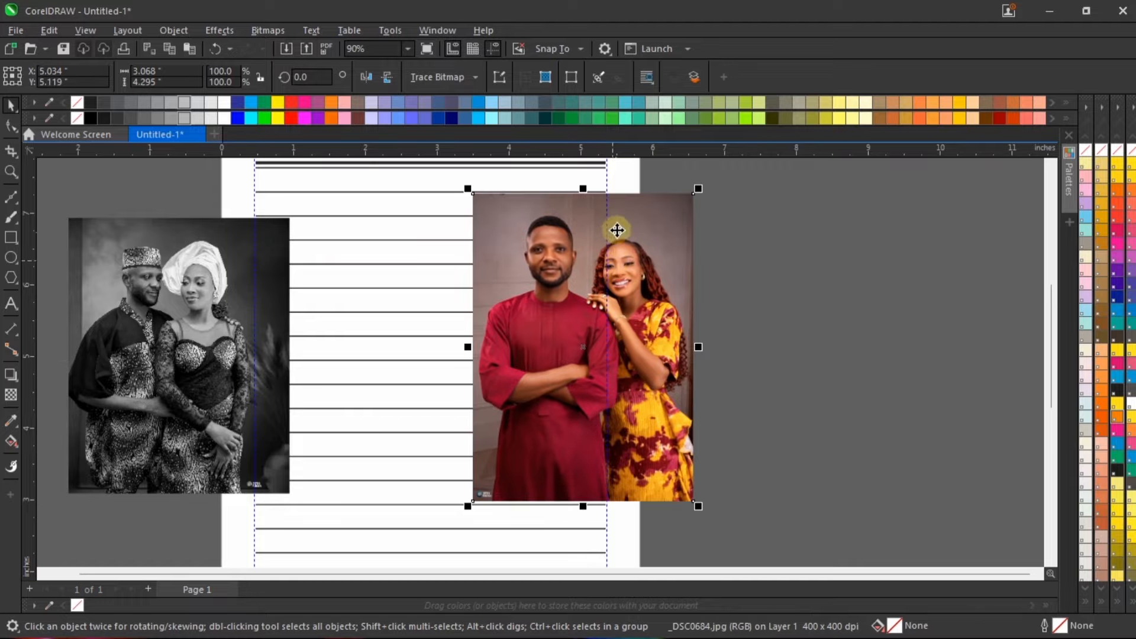
scroll(633, 233, up, 1)
click(274, 28)
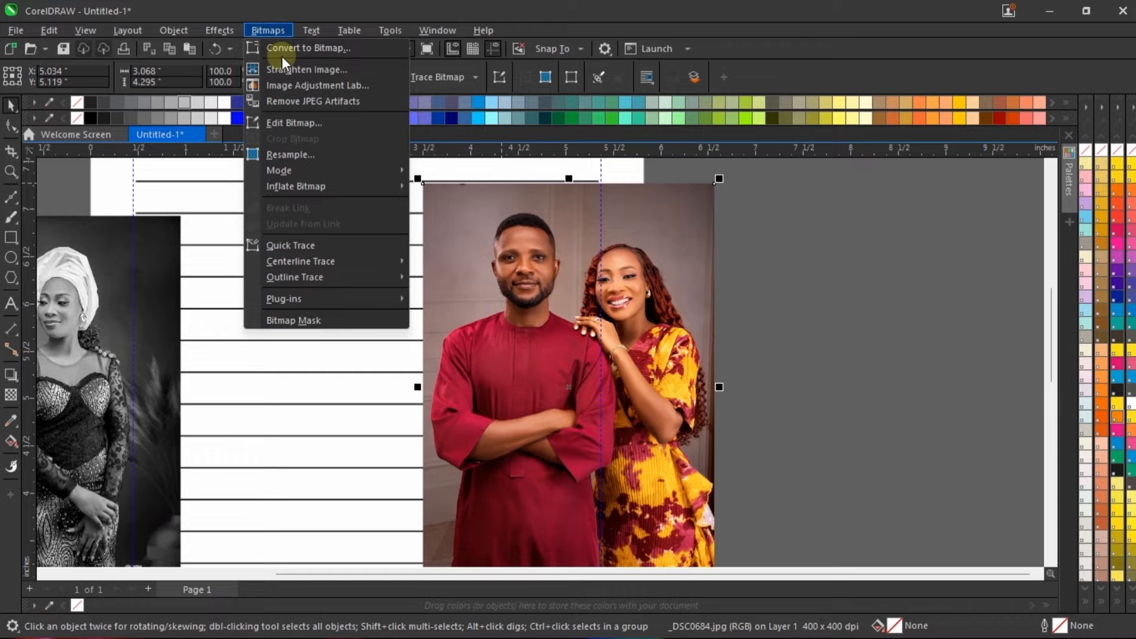
mouse_move(352, 173)
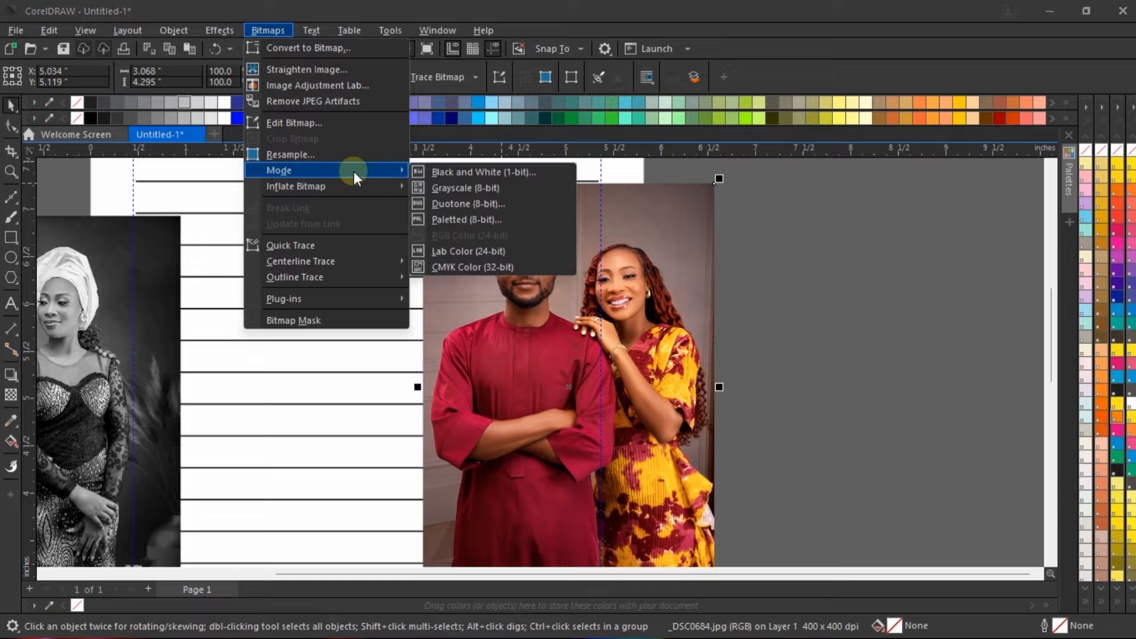
click(438, 189)
Step: Place the grayscale _DSC0652 photo across the page's right edge and the _DSC0684 photo on the pasteboard to its right
scroll(608, 285, down, 1)
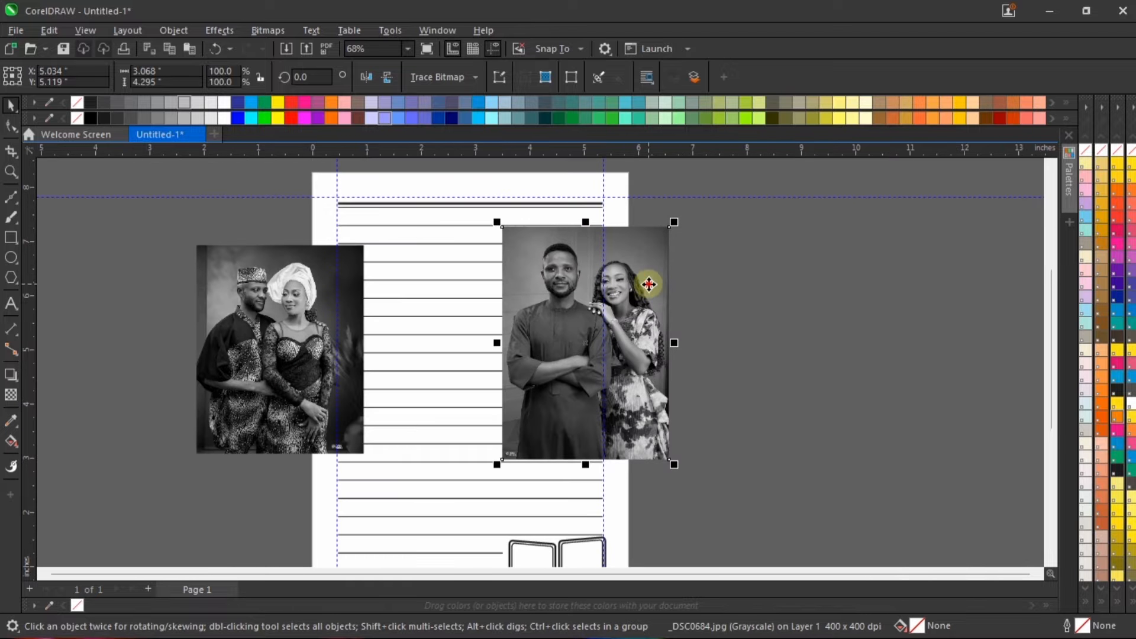
drag(608, 286, 916, 330)
drag(218, 277, 553, 332)
scroll(653, 359, up, 2)
scroll(654, 291, up, 5)
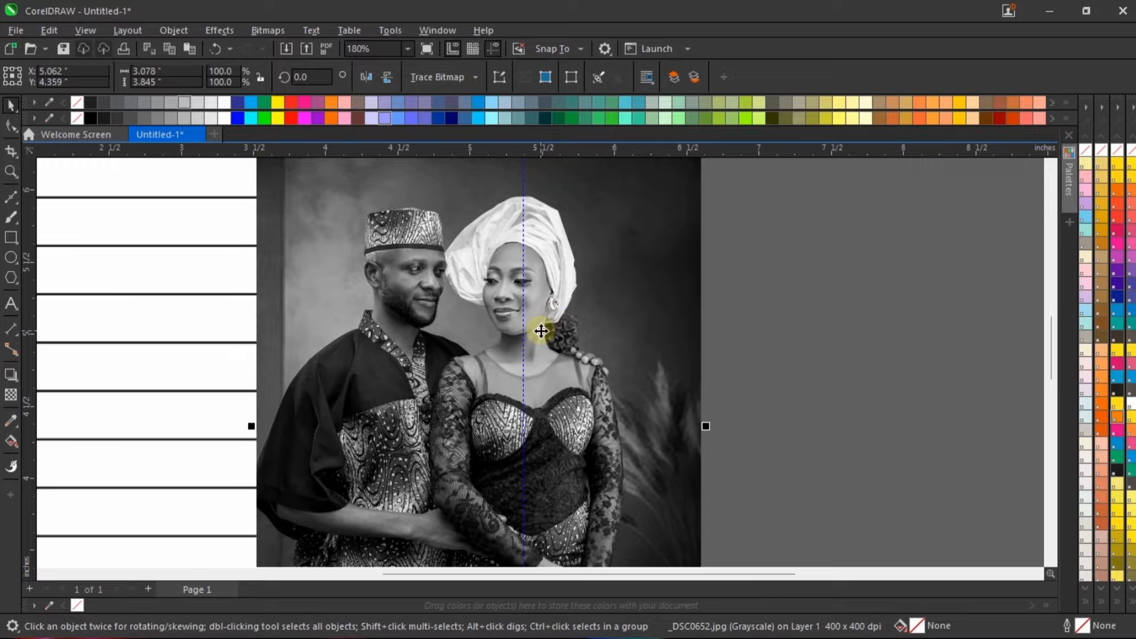
scroll(414, 284, down, 3)
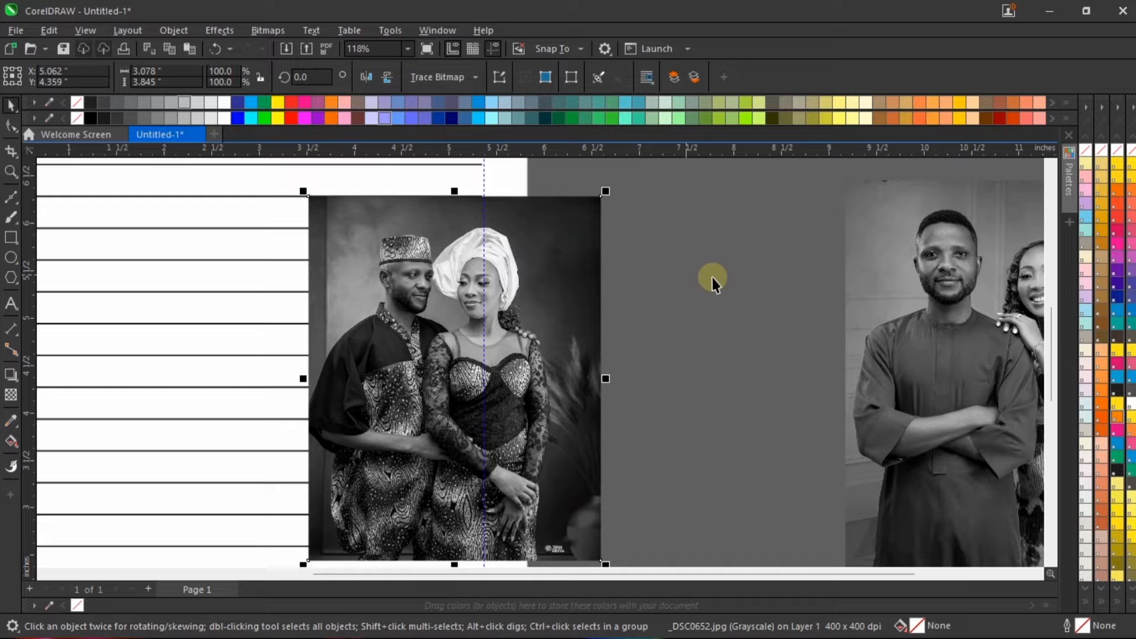
drag(880, 253, 769, 252)
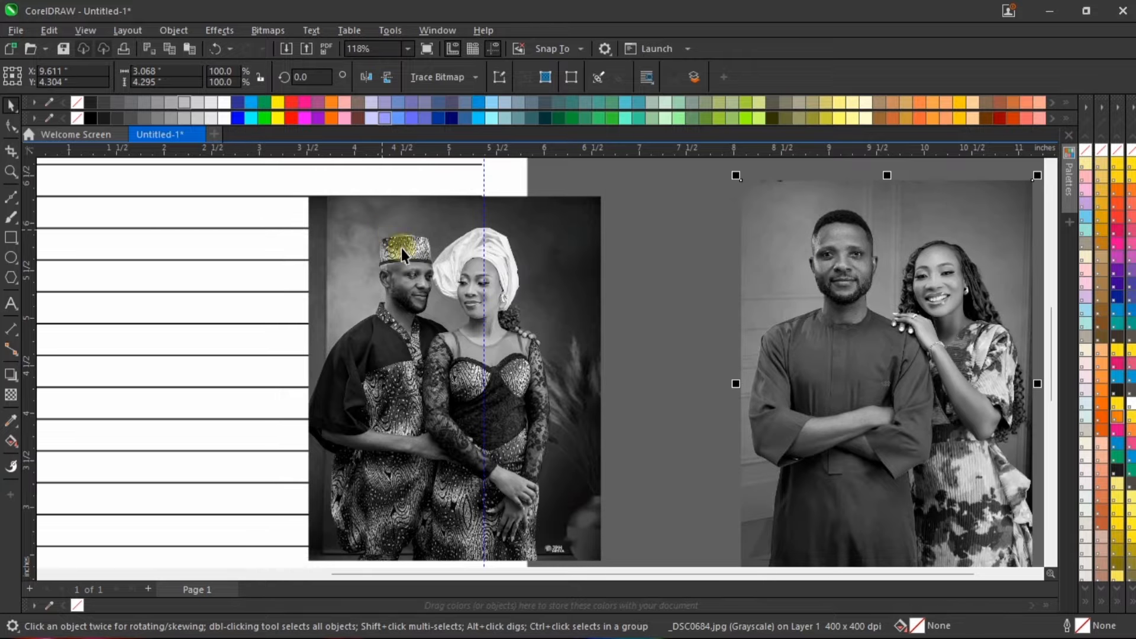
Step: Add a Tone Curve adjustment to the grayscale _DSC0652 photo
scroll(401, 247, up, 2)
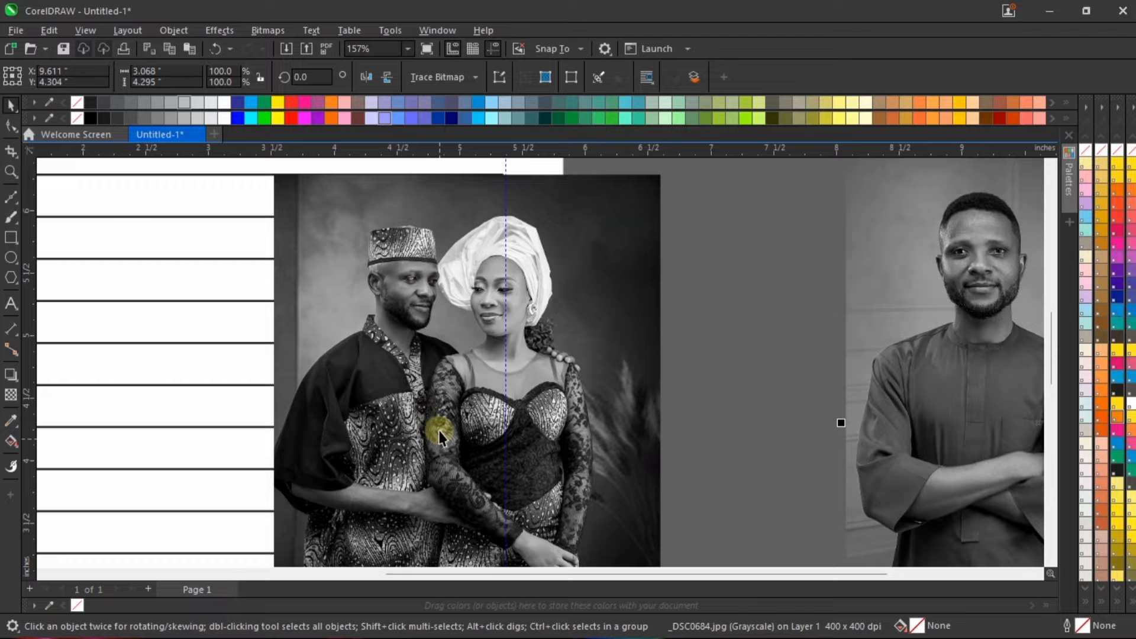
click(433, 266)
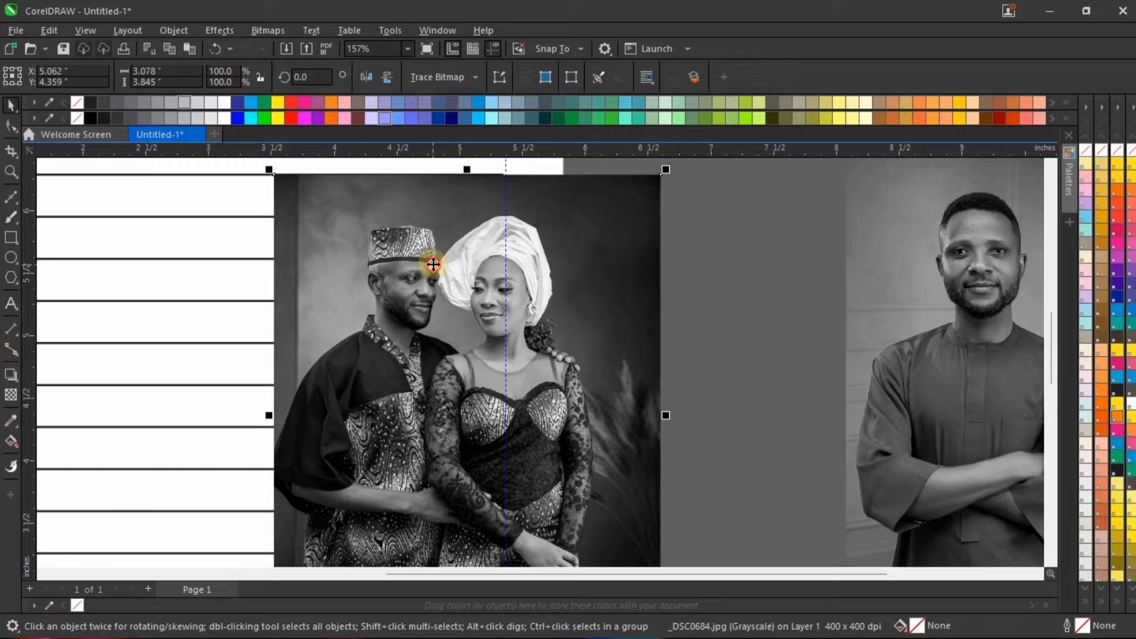
scroll(418, 294, down, 2)
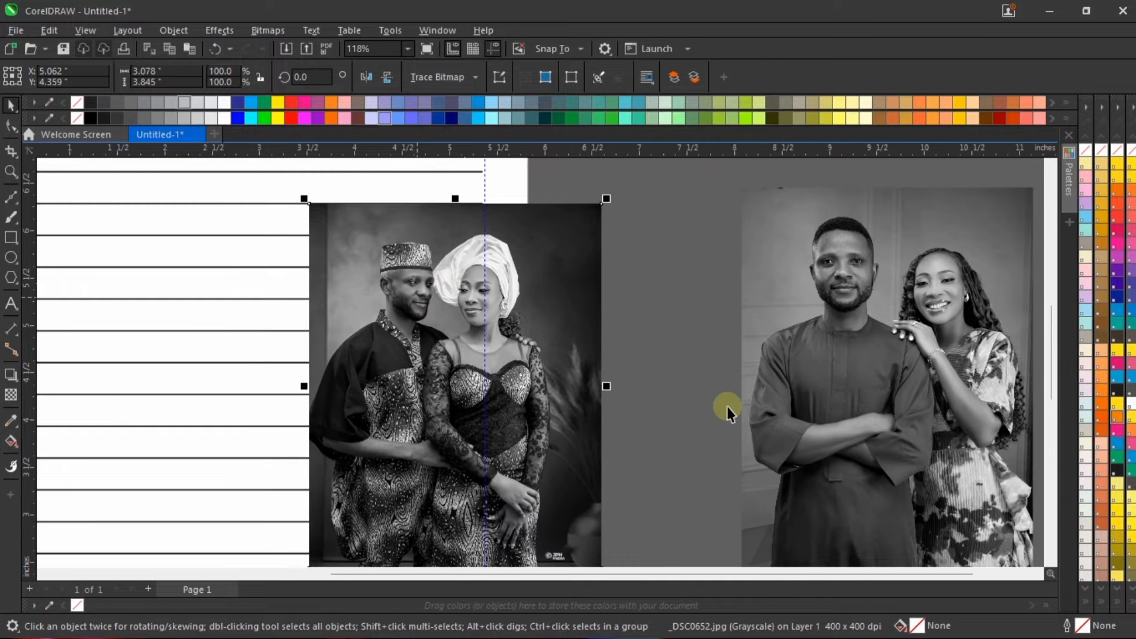
scroll(510, 253, up, 2)
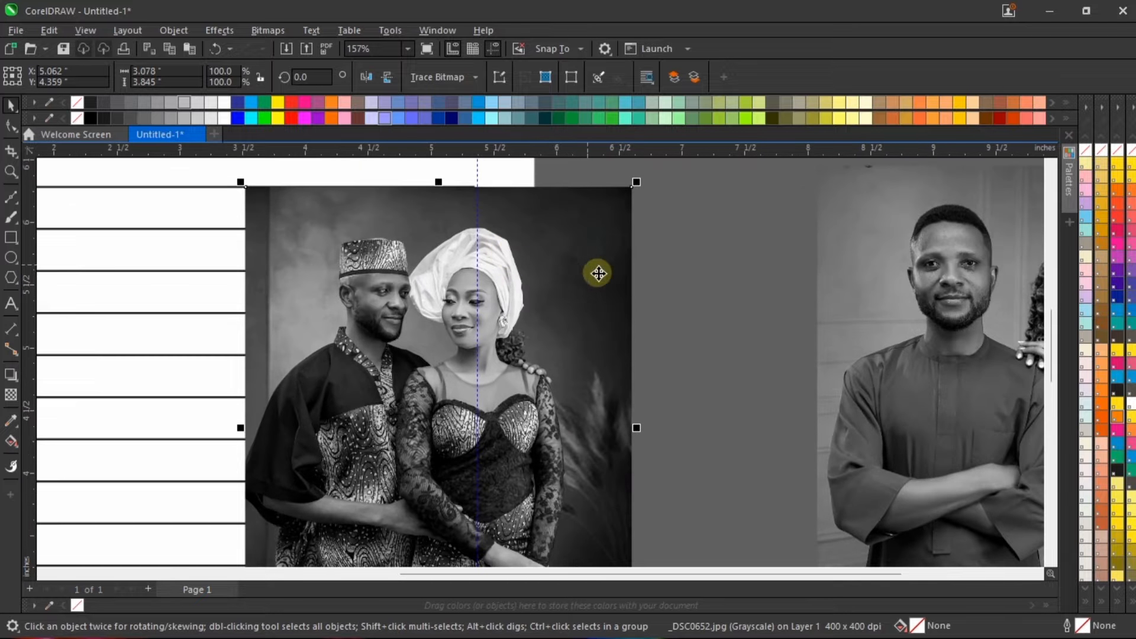
click(231, 33)
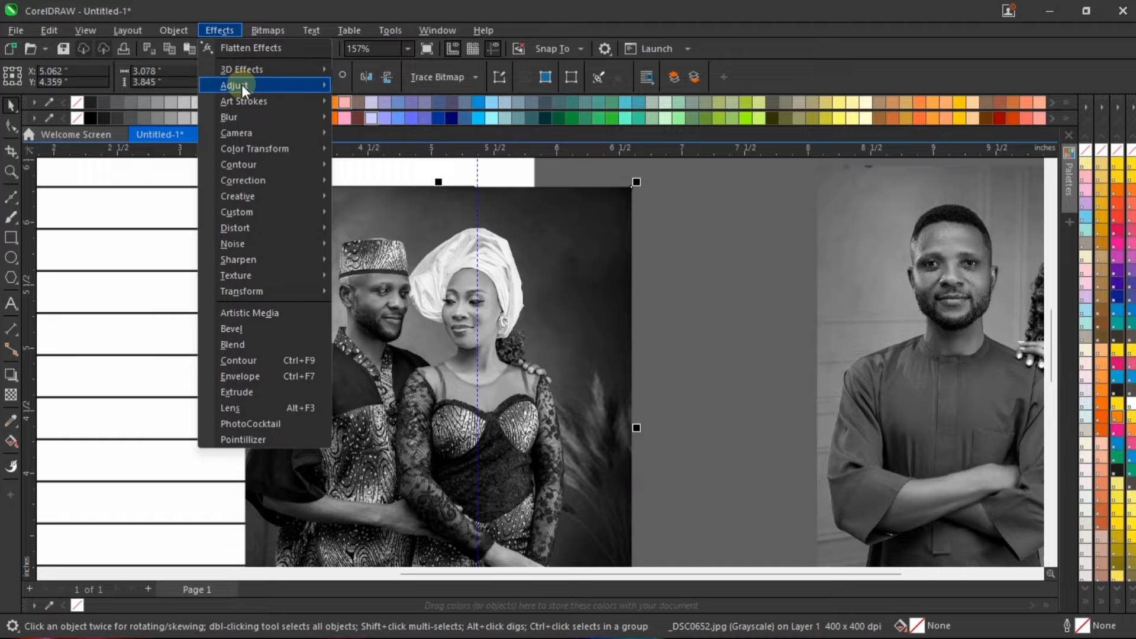
mouse_move(241, 84)
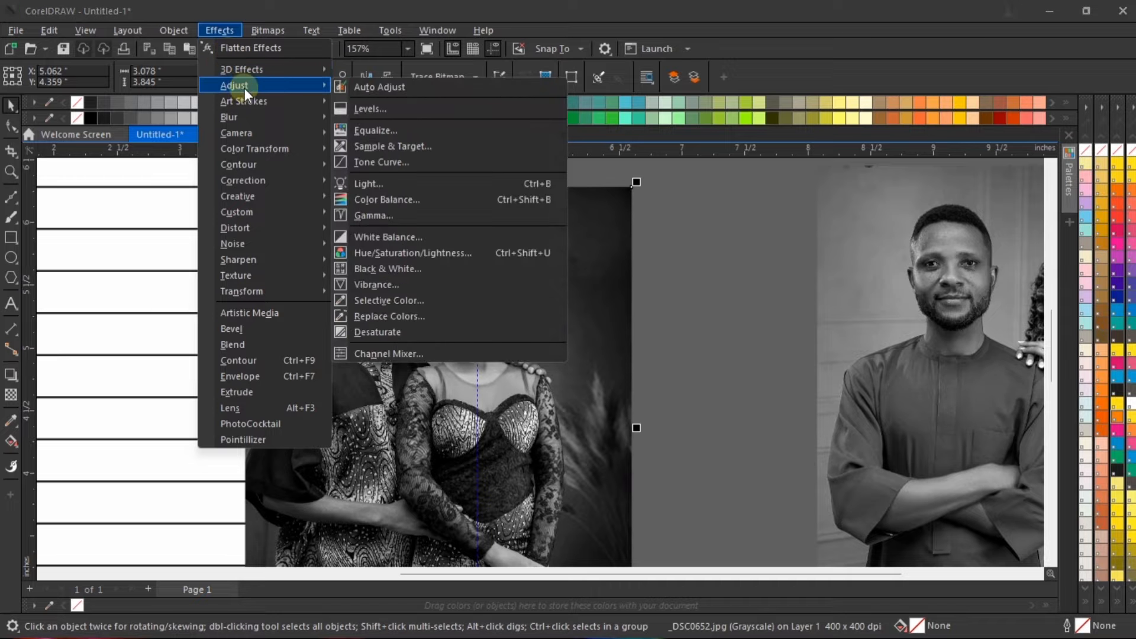
click(425, 162)
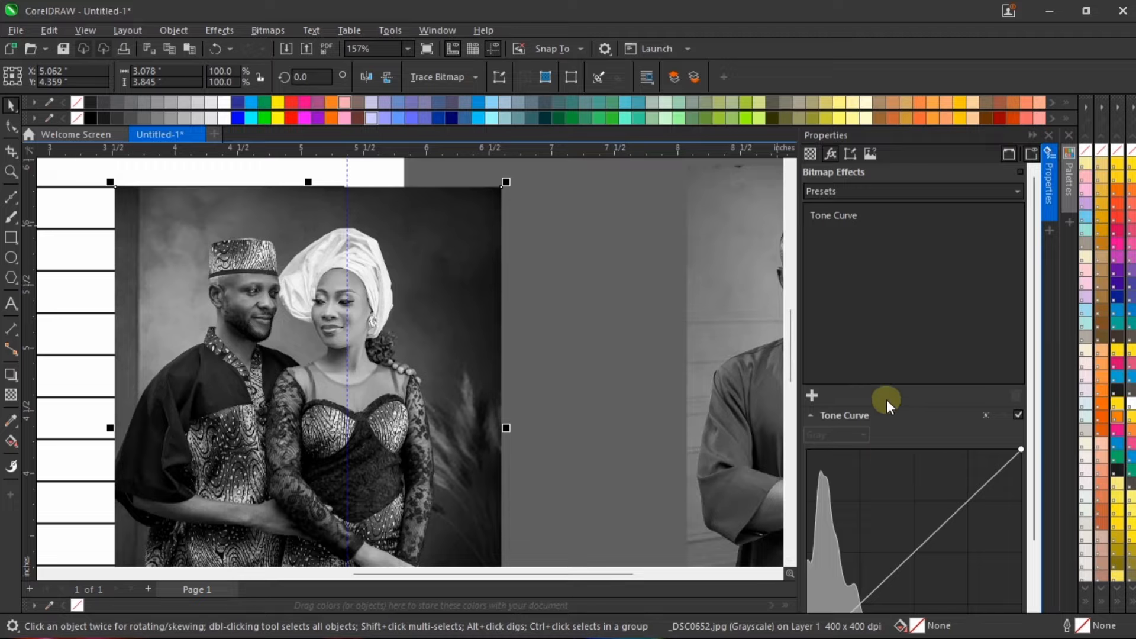
Step: Brighten the _DSC0652 photo by raising the middle of its tone curve to X 108, Y 140
scroll(886, 399, down, 2)
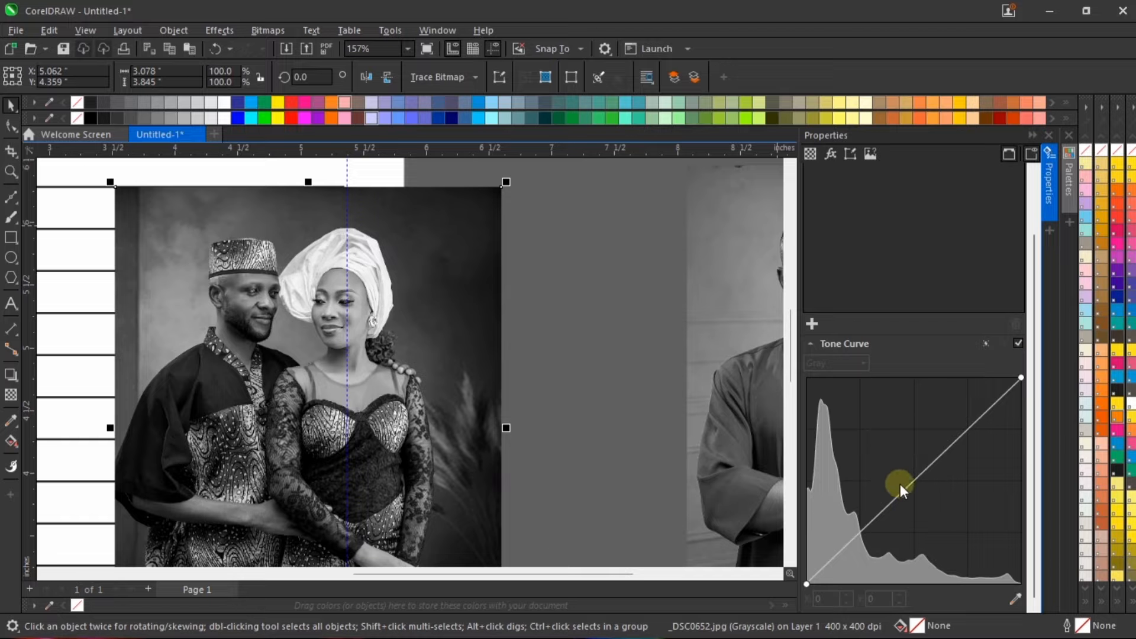
drag(912, 482, 897, 471)
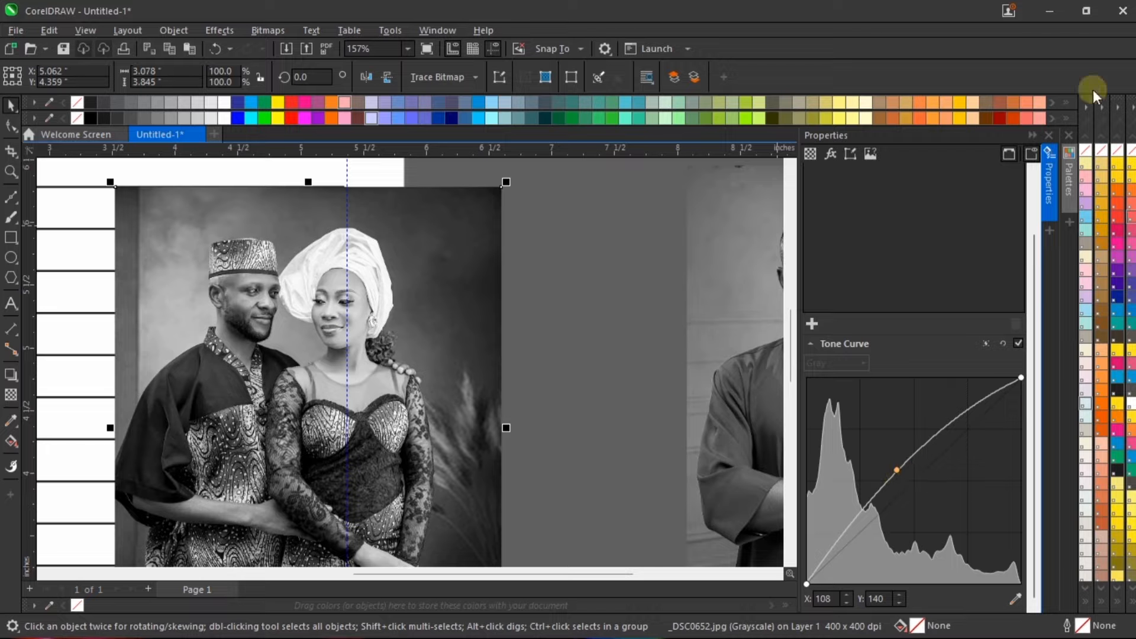
click(1049, 213)
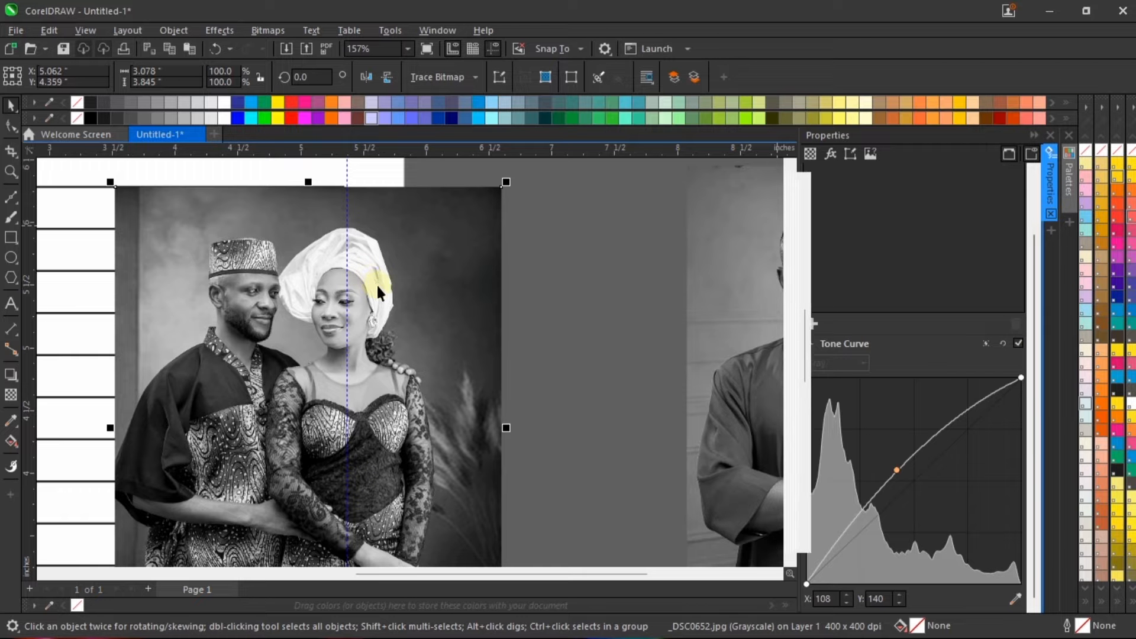
Step: Move the _DSC0652 photo aside across the page's left edge and bring _DSC0684 over the page's right edge
scroll(411, 311, down, 5)
drag(497, 304, 195, 355)
drag(717, 300, 395, 303)
scroll(396, 303, up, 3)
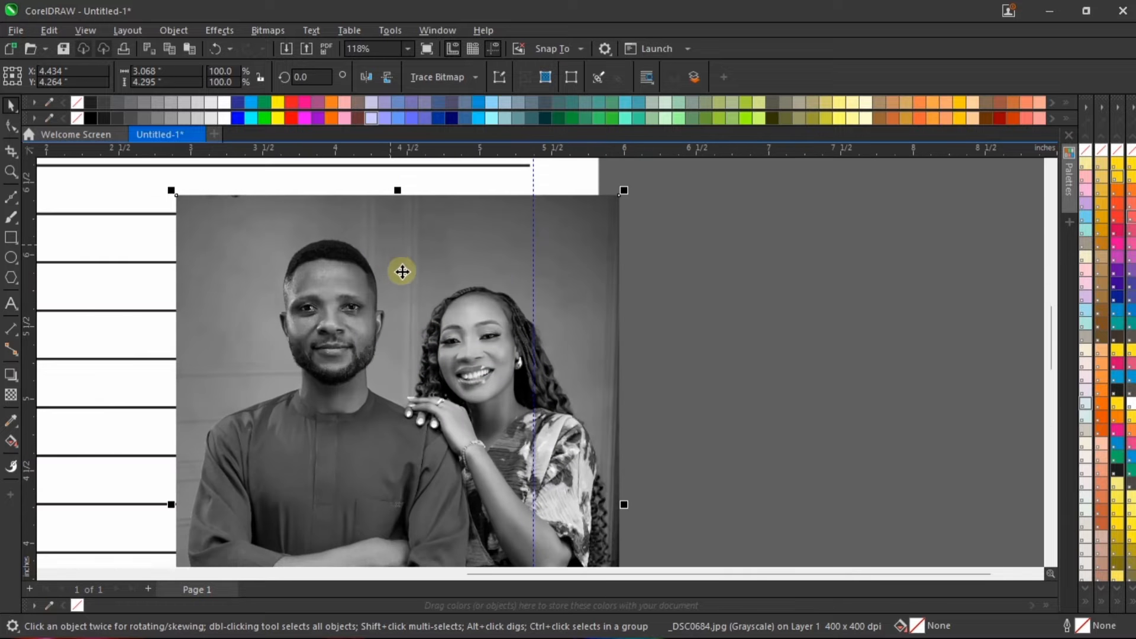
Step: Add a Tone Curve adjustment to the _DSC0684 photo and raise the middle of its curve to Y 142
scroll(382, 208, down, 1)
click(223, 32)
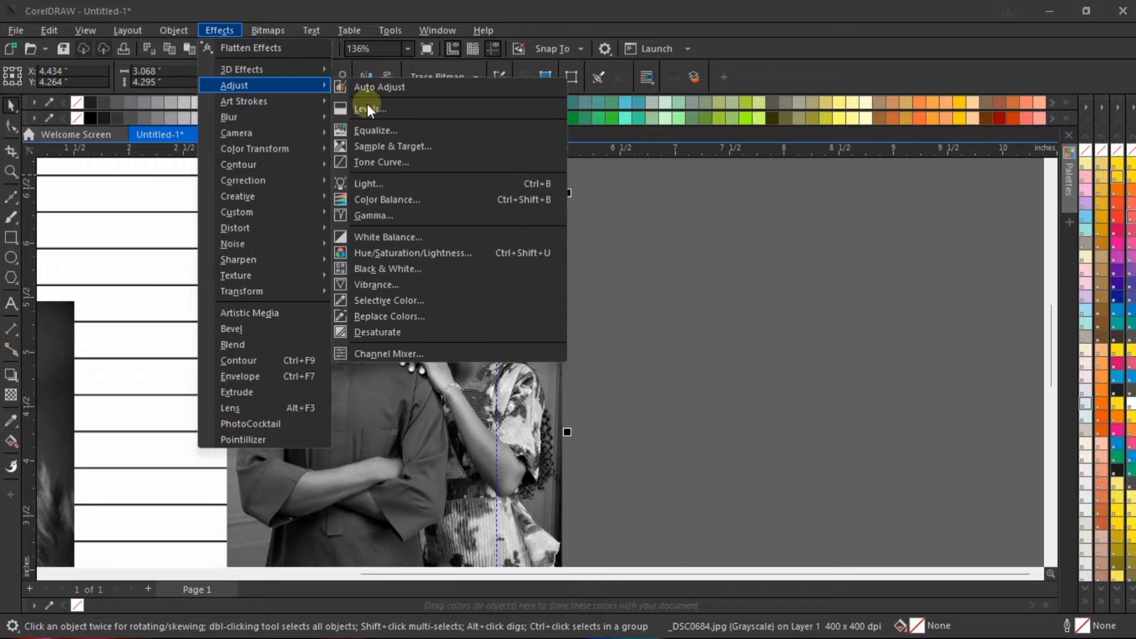
click(406, 160)
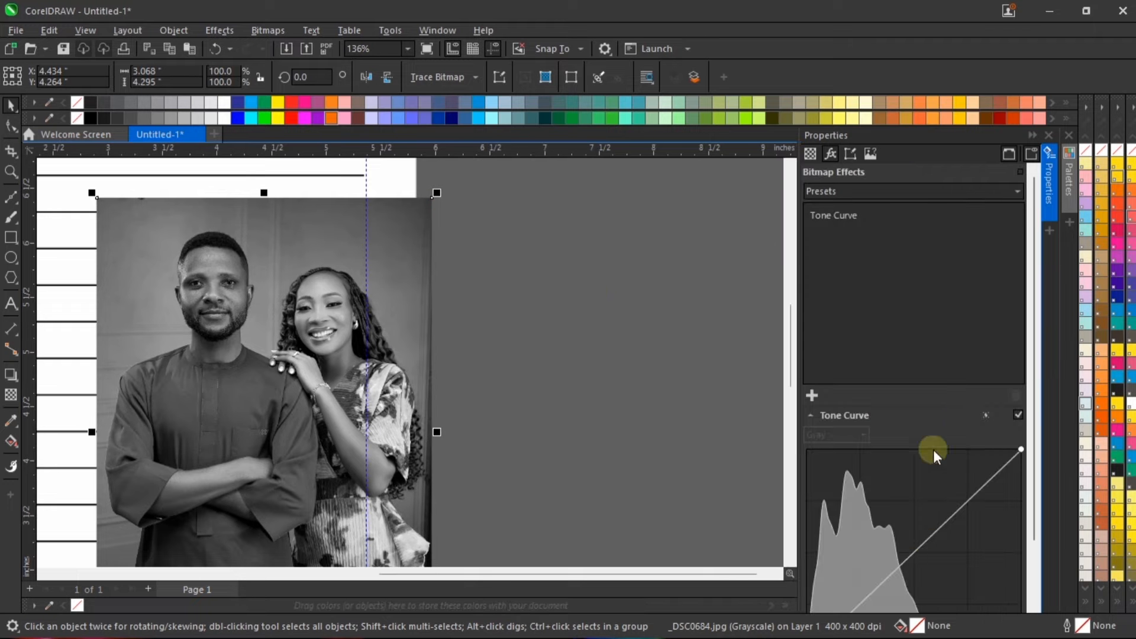
scroll(905, 550, down, 2)
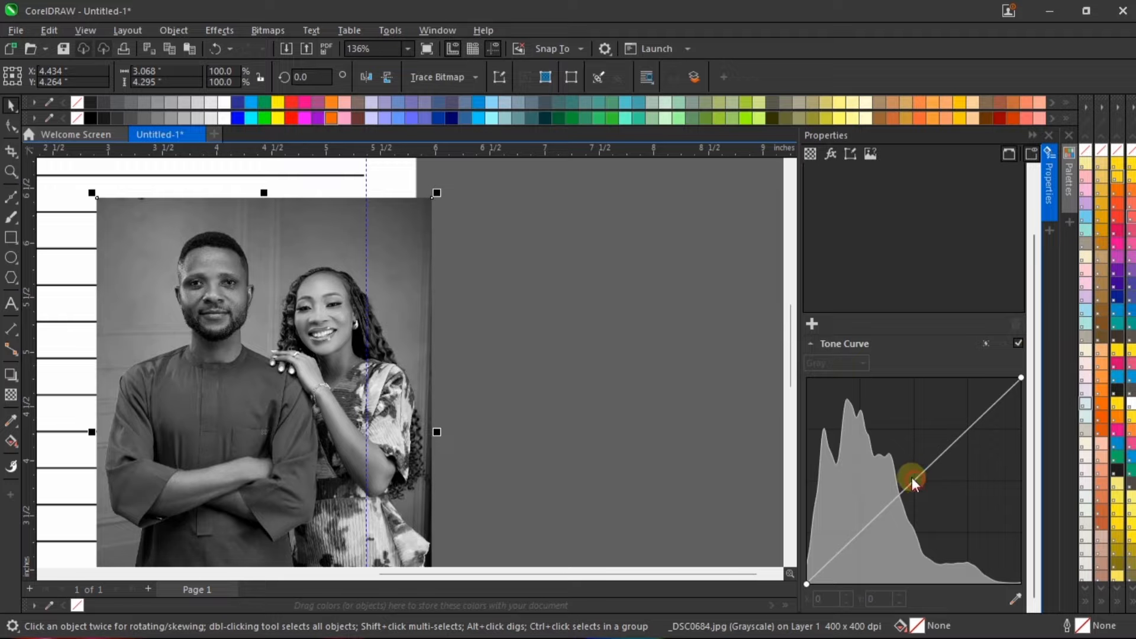
drag(910, 477, 900, 468)
click(1050, 135)
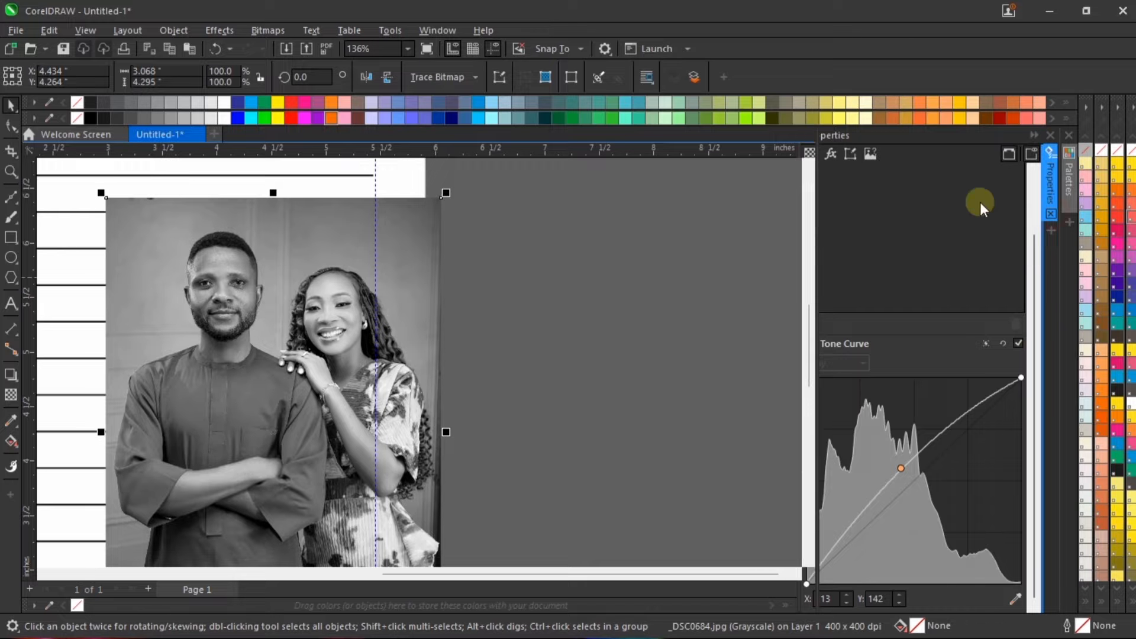
Step: Move _DSC0684 off the page to its right, and scale _DSC0652 to about 1.585 × 1.98 in just below the slanted frames
scroll(719, 294, down, 1)
drag(577, 320, 769, 367)
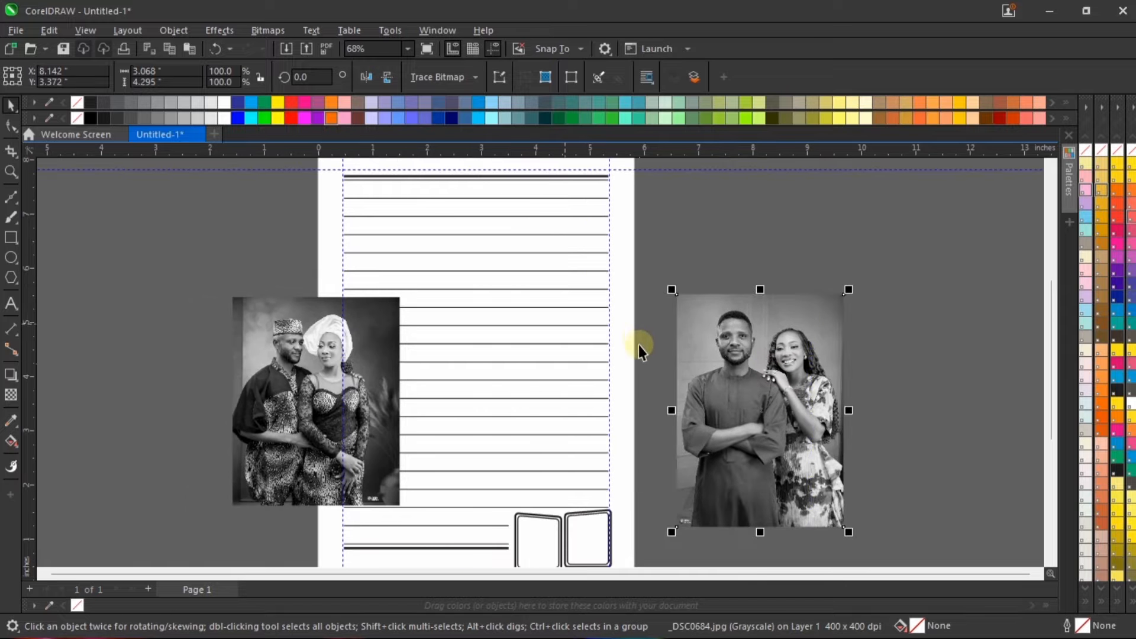
scroll(638, 345, down, 1)
drag(446, 385, 754, 473)
drag(809, 396, 759, 458)
drag(724, 499, 579, 506)
scroll(584, 501, up, 1)
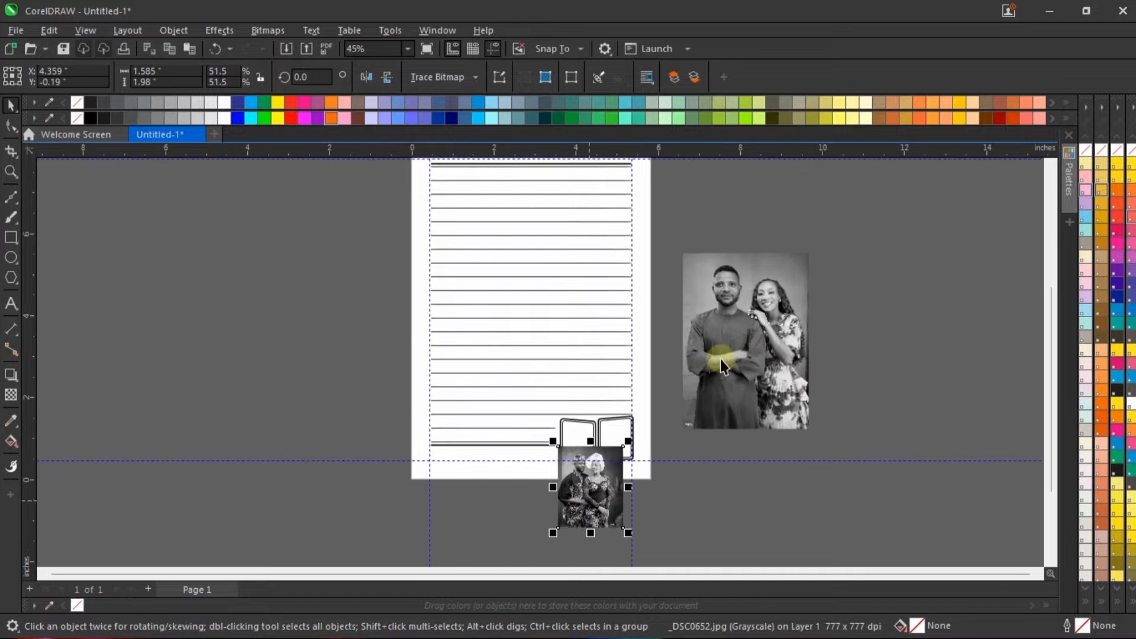
Step: Scale the _DSC0684 photo proportionally to about 1.56 × 2.184 in and place it on the pasteboard beside the page's lower right corner
drag(749, 305, 644, 331)
drag(711, 277, 651, 364)
drag(603, 403, 704, 462)
scroll(599, 489, up, 2)
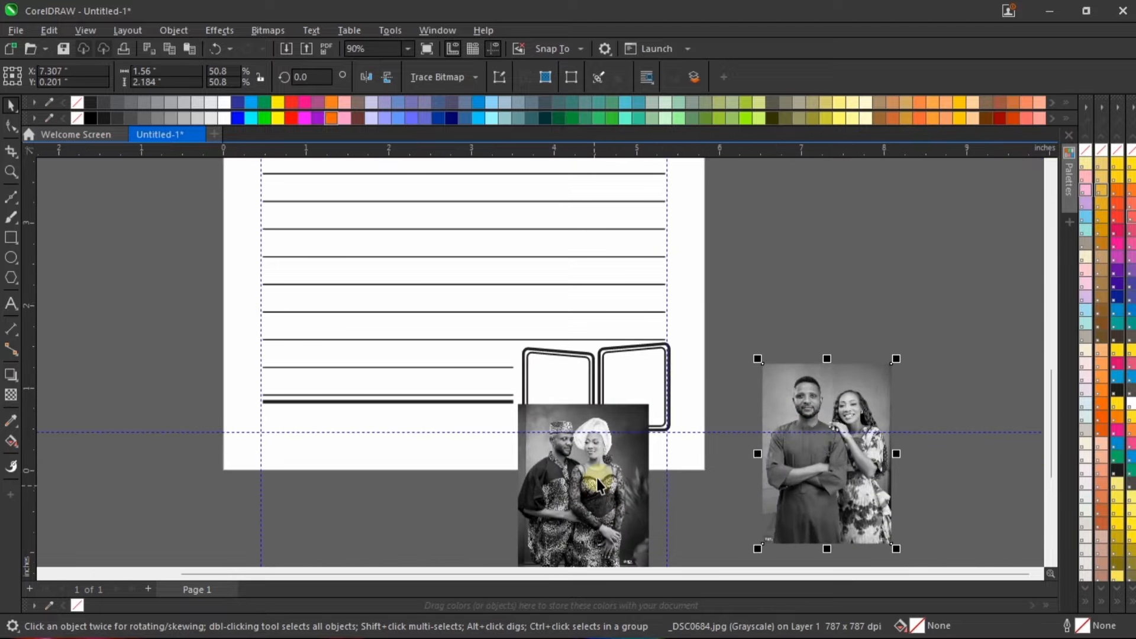
Step: Move the _DSC0652 photo off the slanted frames and PowerClip it inside the left frame's inner outline
drag(597, 476, 484, 481)
scroll(471, 493, up, 1)
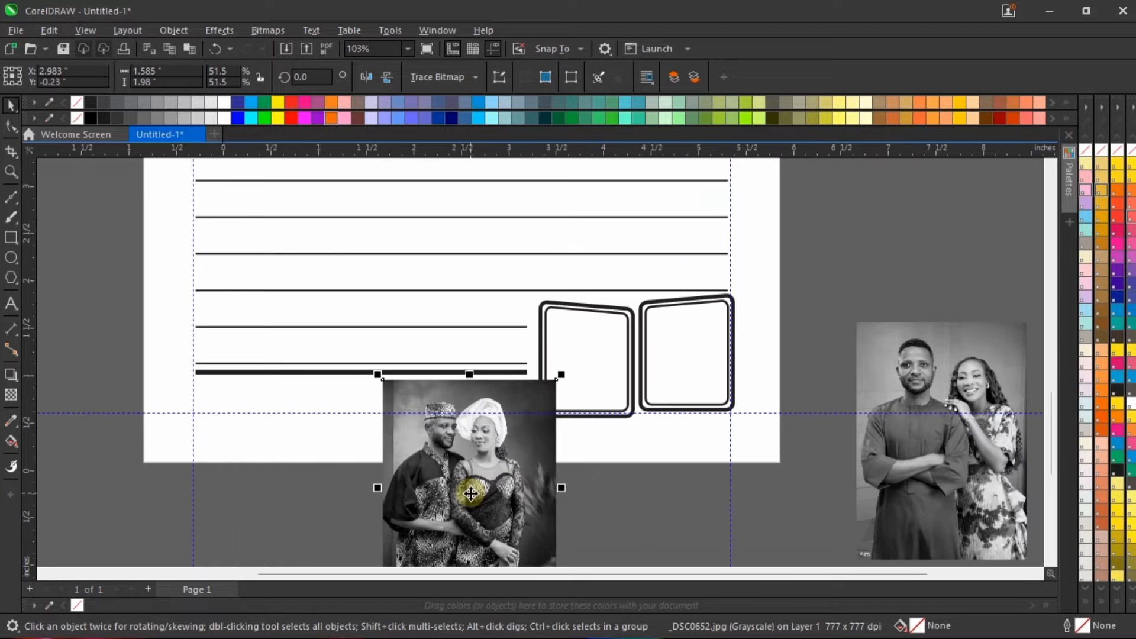
right_click(517, 438)
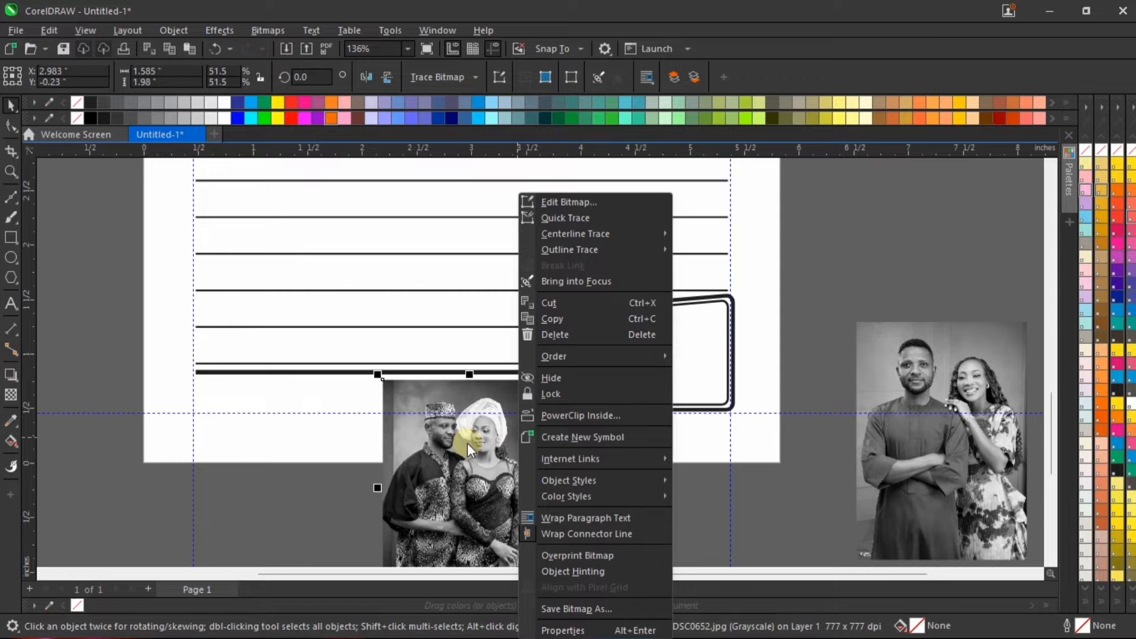
click(594, 415)
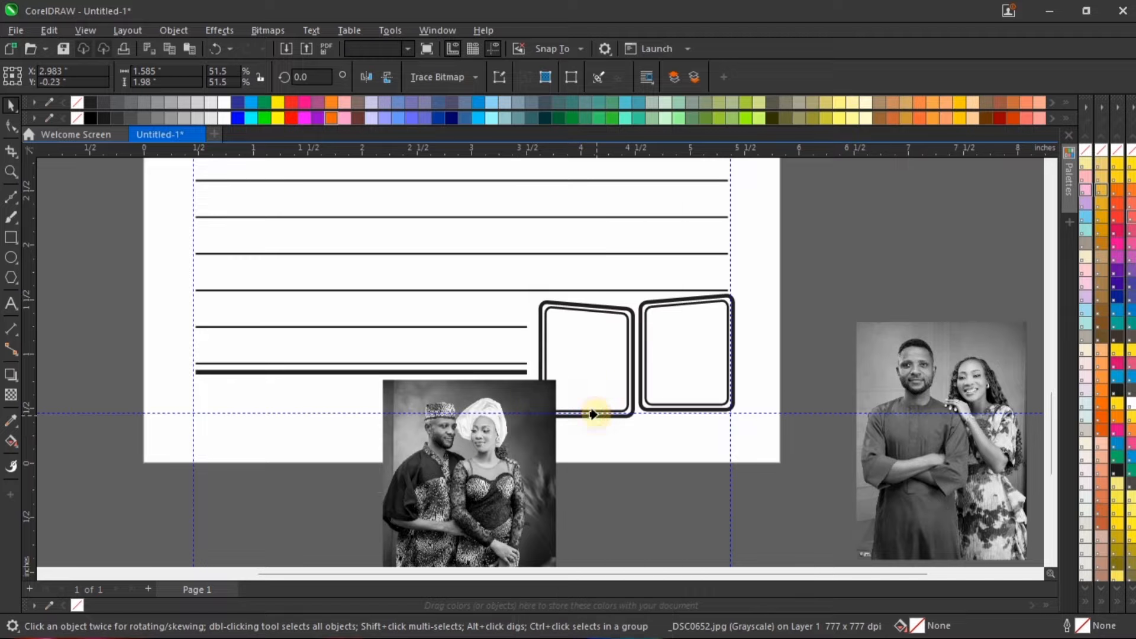
click(595, 345)
scroll(591, 367, down, 2)
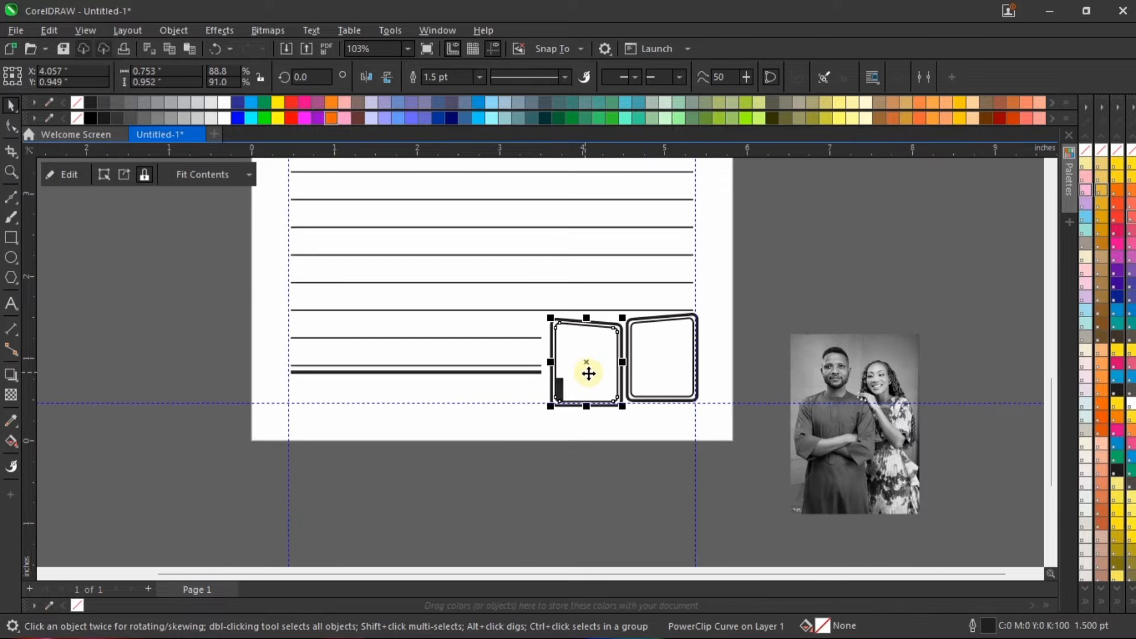
Step: Open the left frame's PowerClip contents, move the _DSC0652 photo over the frame, and scale it to about 1.331 × 1.663 in
scroll(597, 400, up, 3)
right_click(563, 311)
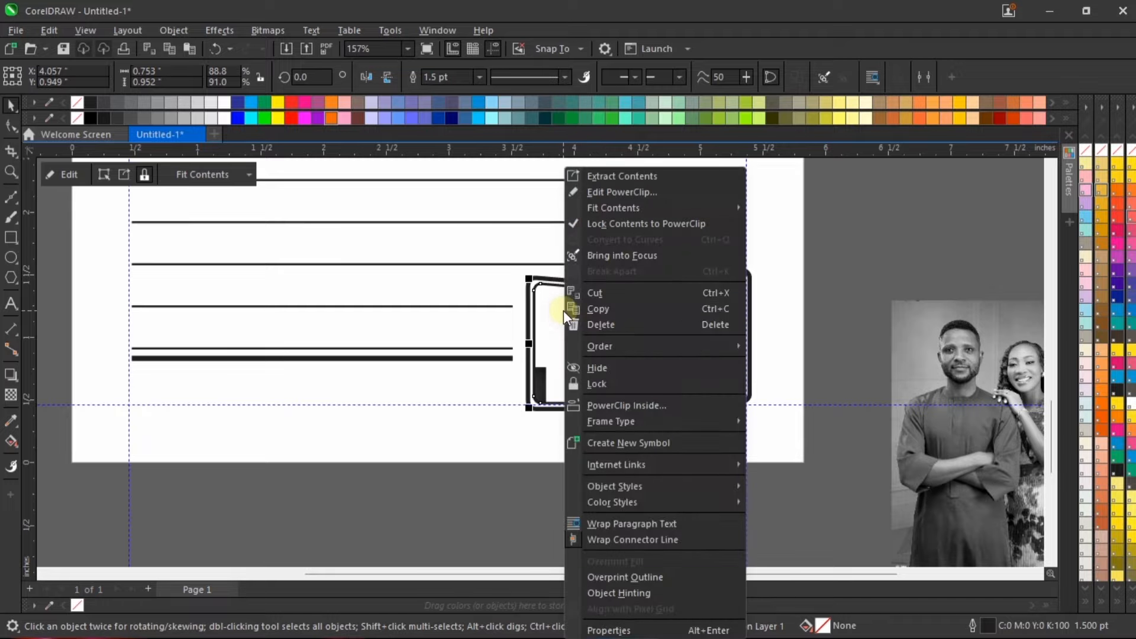
click(653, 191)
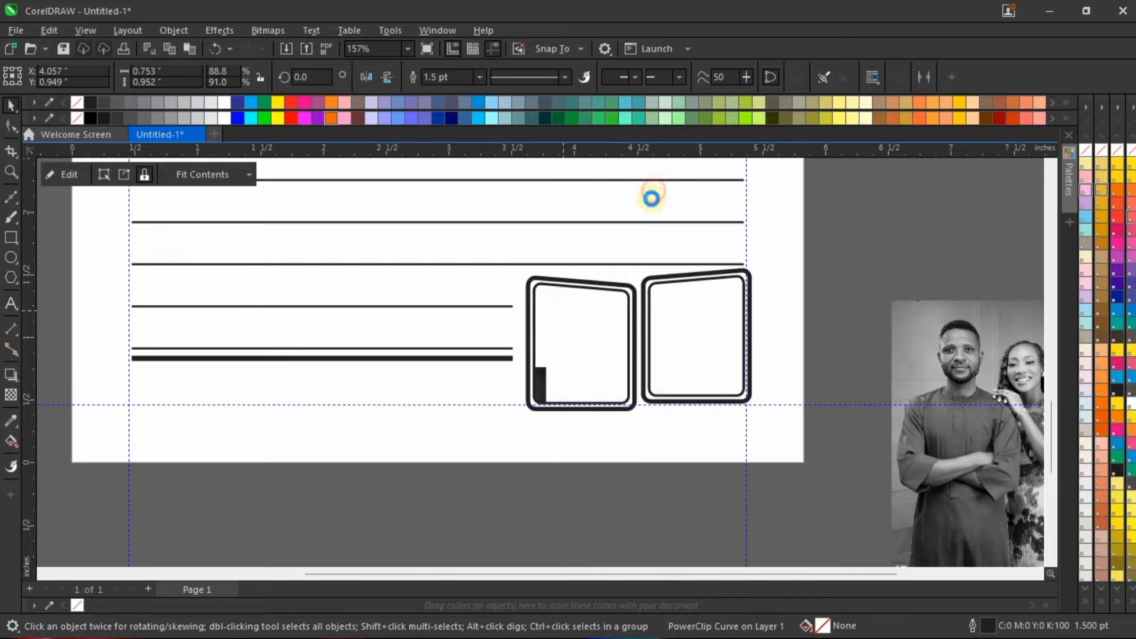
scroll(502, 467, up, 1)
drag(509, 473, 699, 430)
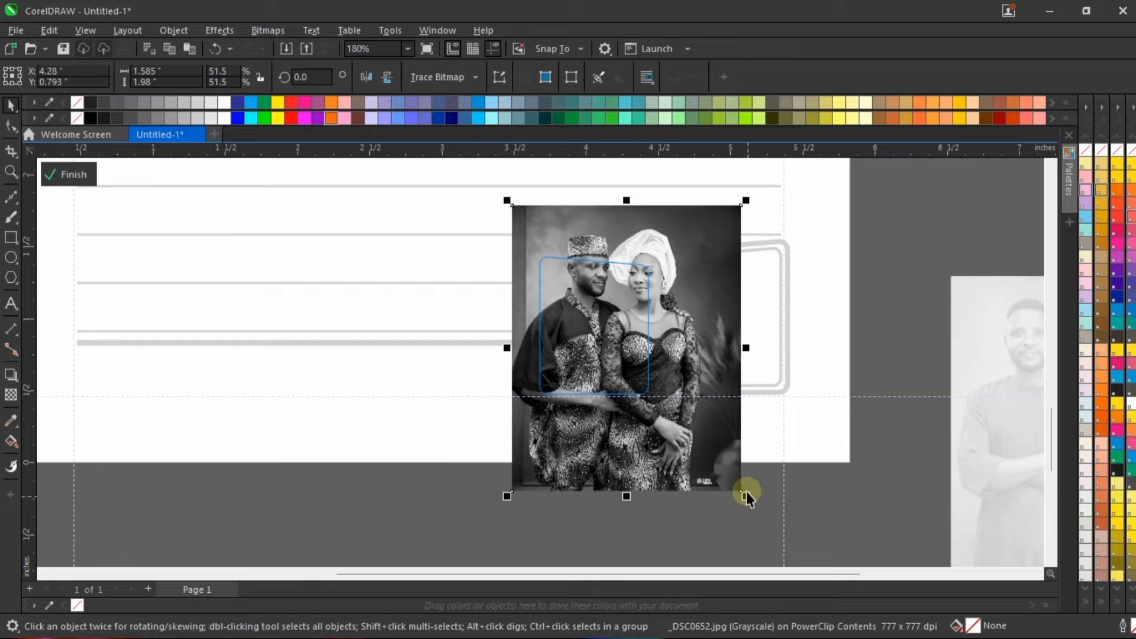
drag(746, 495, 704, 444)
mouse_move(613, 321)
mouse_down()
mouse_move(594, 322)
mouse_move(593, 312)
mouse_up()
scroll(615, 316, up, 4)
scroll(594, 312, down, 3)
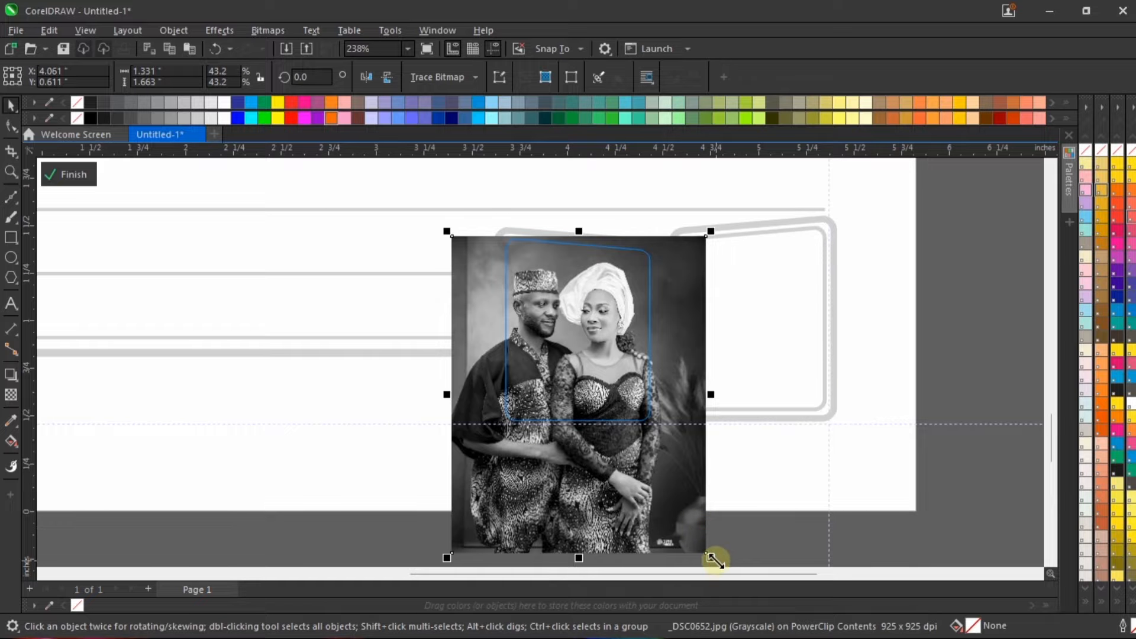
Step: Scale the clipped _DSC0652 photo to about 1.225 × 1.531 in, position the couple within the left frame, and finish editing the PowerClip
drag(713, 555, 690, 533)
scroll(588, 325, up, 2)
drag(588, 325, 619, 353)
scroll(601, 328, up, 1)
scroll(532, 275, down, 1)
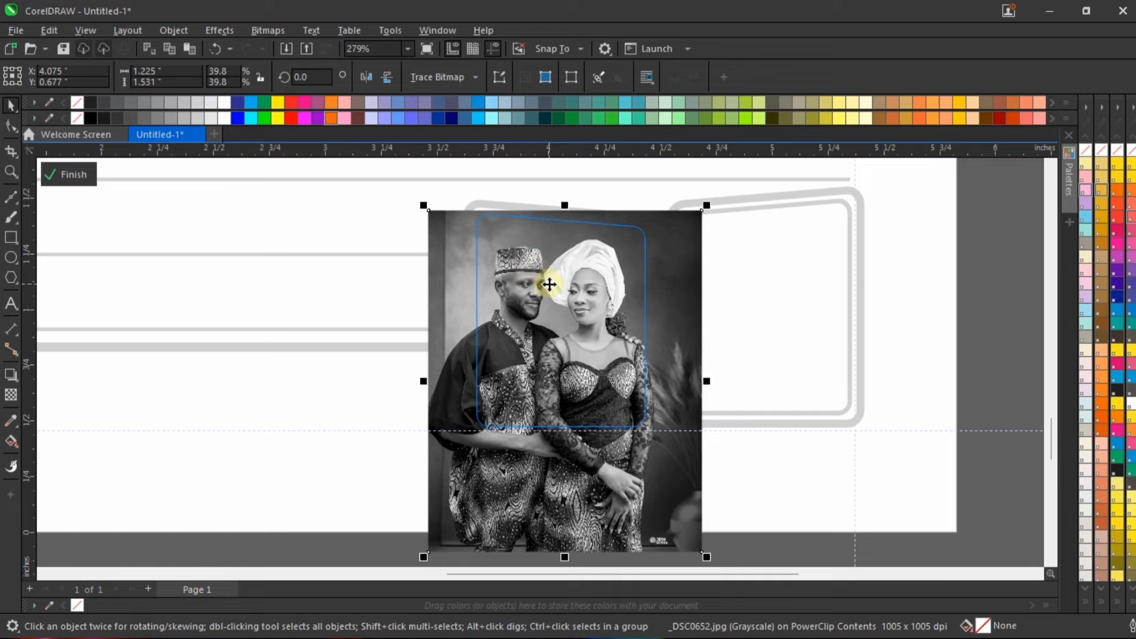
key(Up)
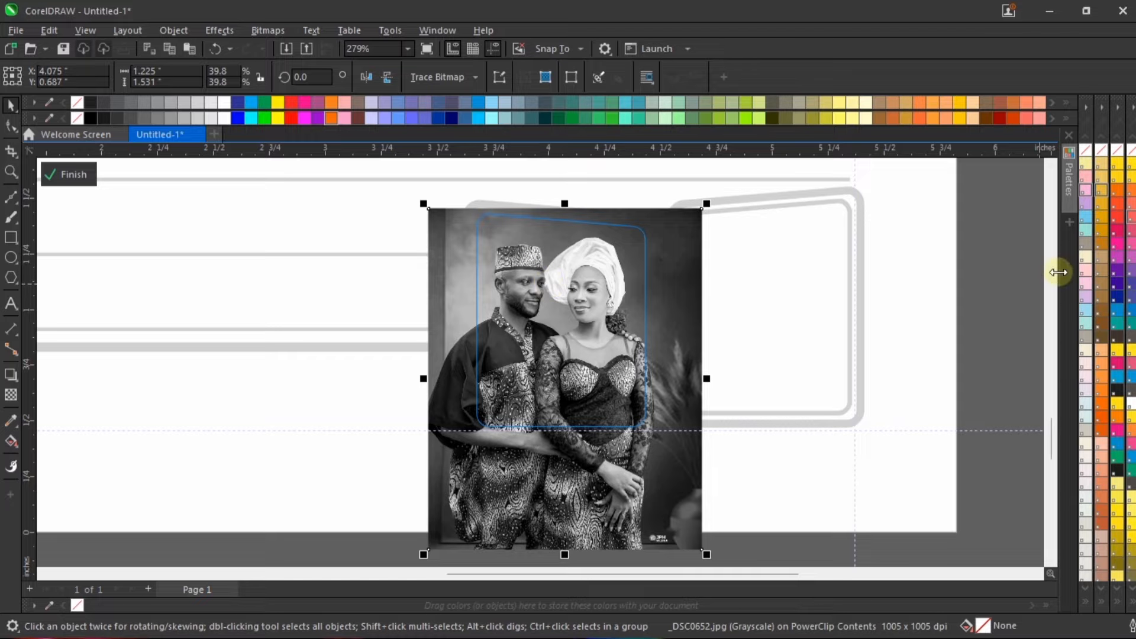
right_click(558, 271)
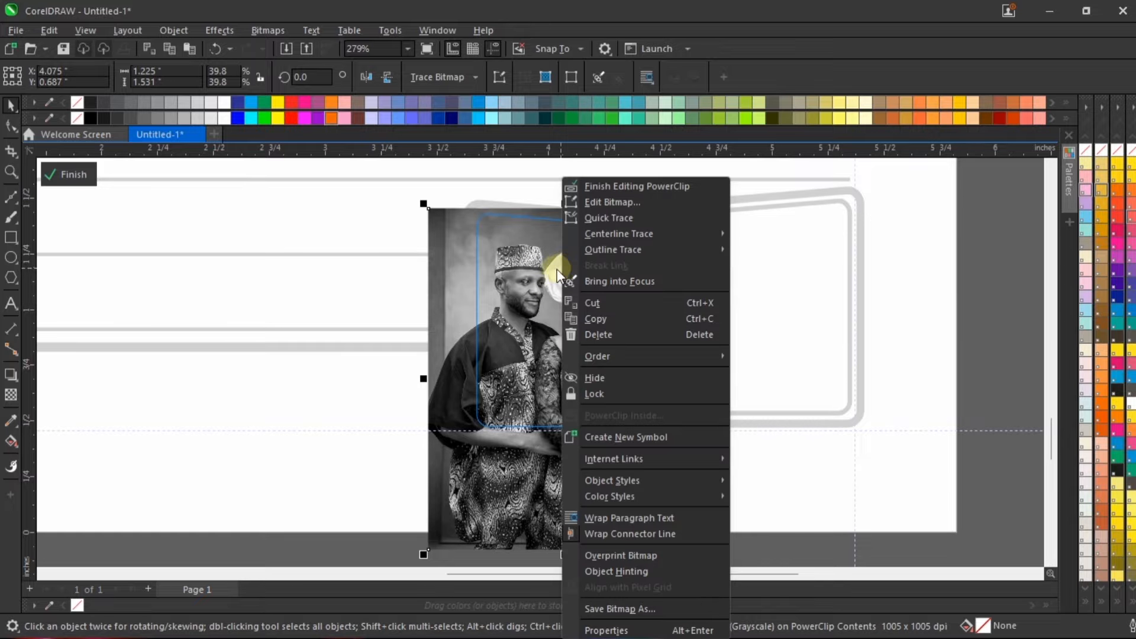
click(656, 188)
scroll(700, 314, down, 1)
scroll(551, 319, up, 2)
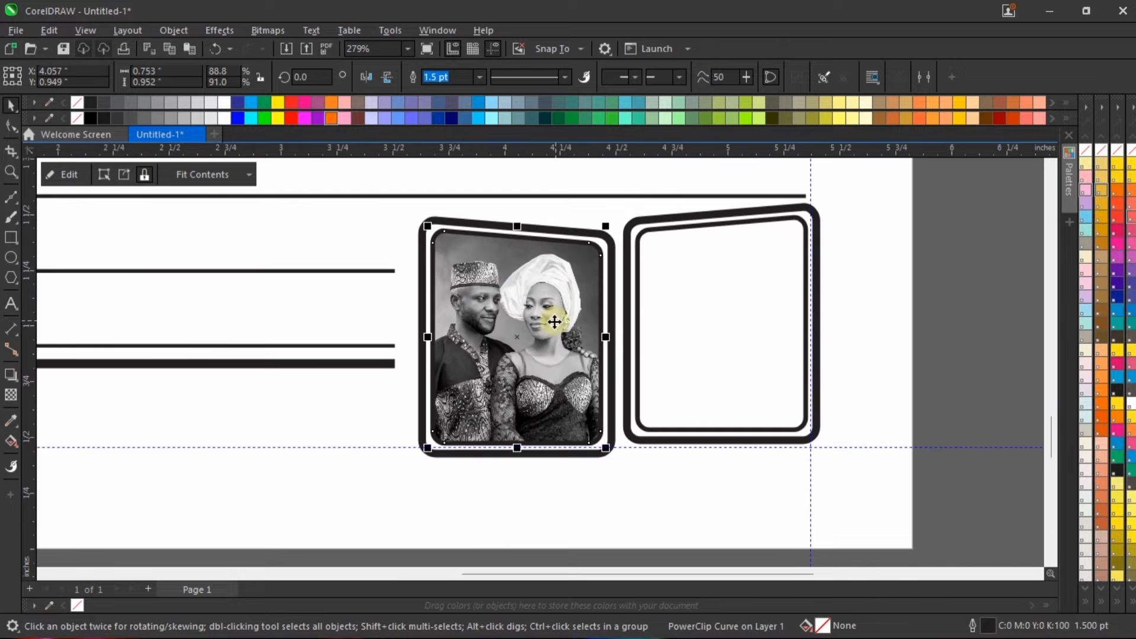
Step: Move the _DSC0684 photo beside the right slanted frame and scale it to about 1.104 × 1.546 in
scroll(466, 379, down, 2)
click(921, 348)
drag(880, 347, 750, 316)
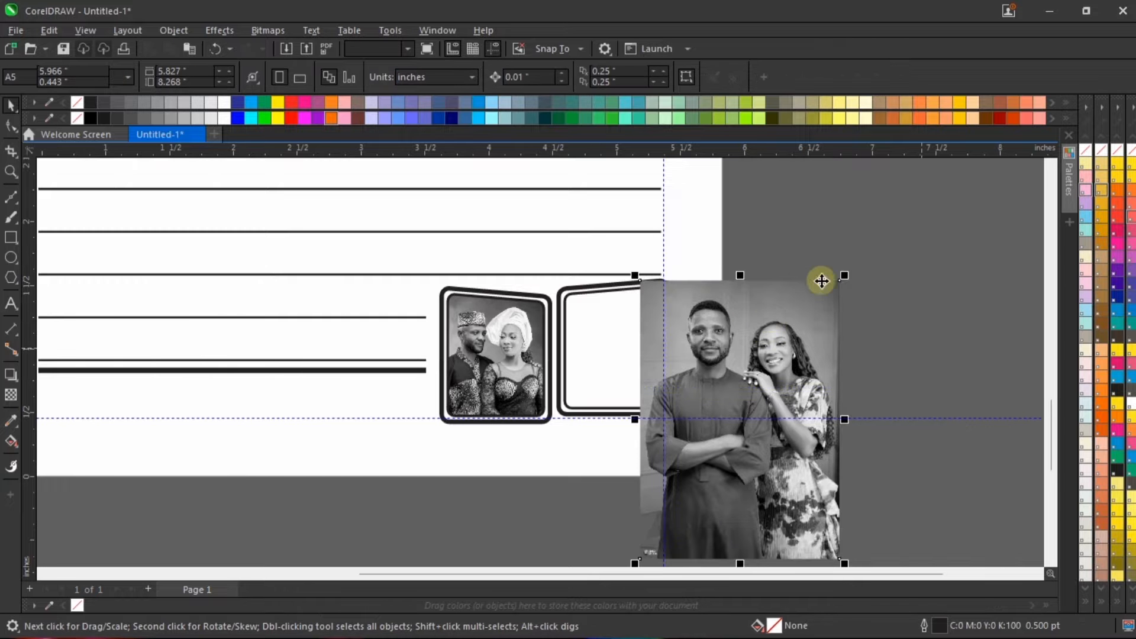
drag(845, 275, 815, 316)
scroll(727, 355, up, 2)
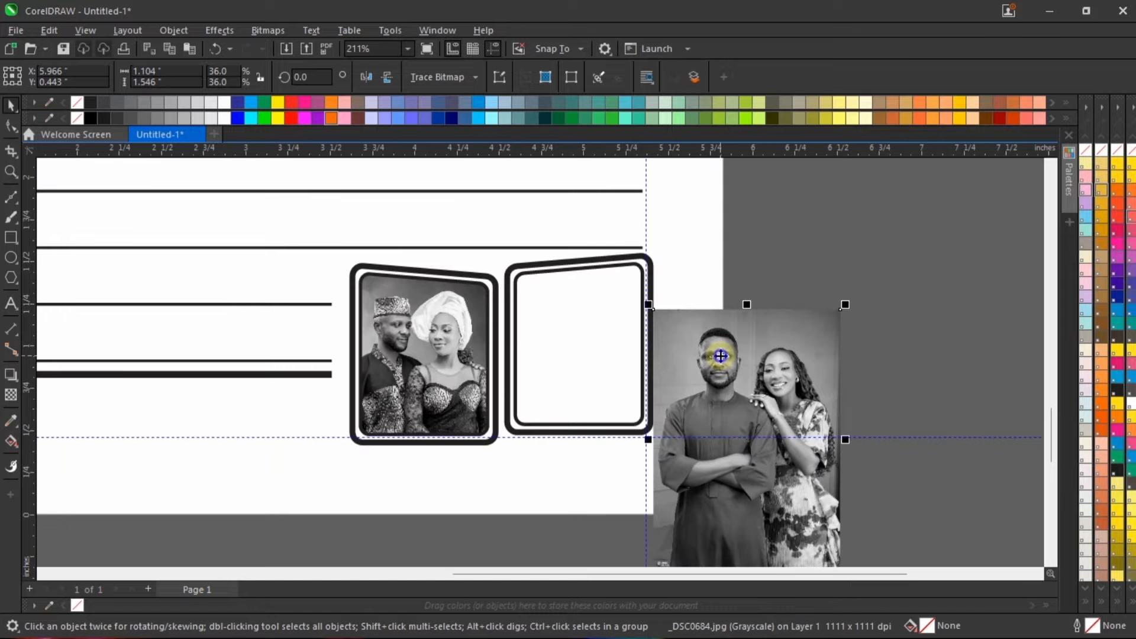
Step: PowerClip the _DSC0684 photo inside the right slanted frame's inner outline
right_click(719, 358)
click(789, 418)
click(563, 326)
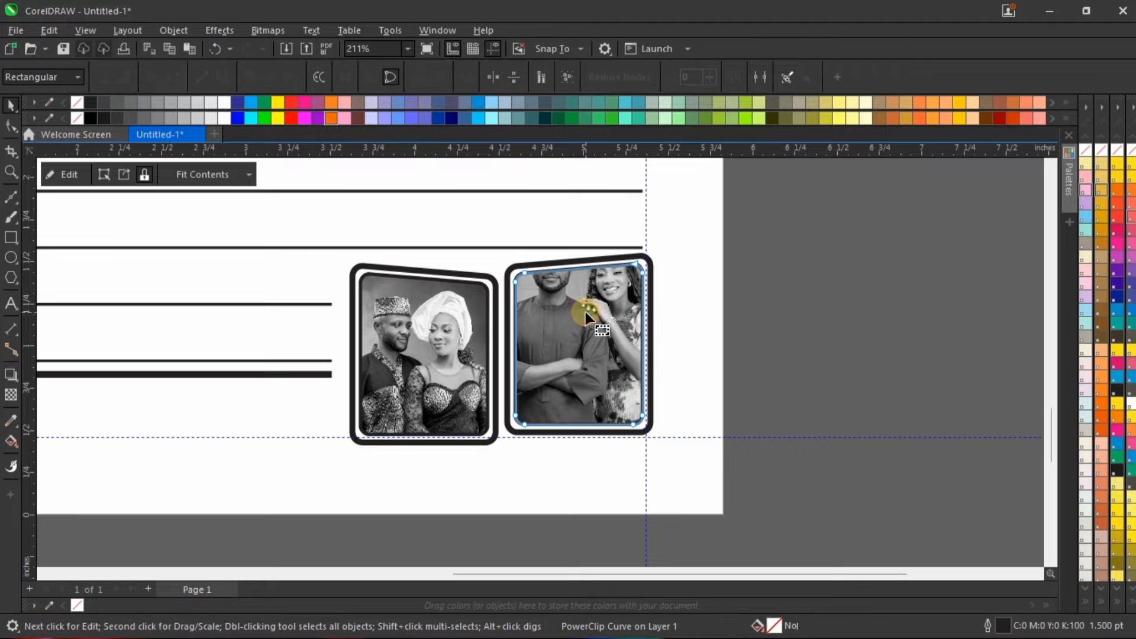
Step: Open the right frame's PowerClip contents and move the _DSC0684 photo down so both faces fall inside the frame
right_click(560, 310)
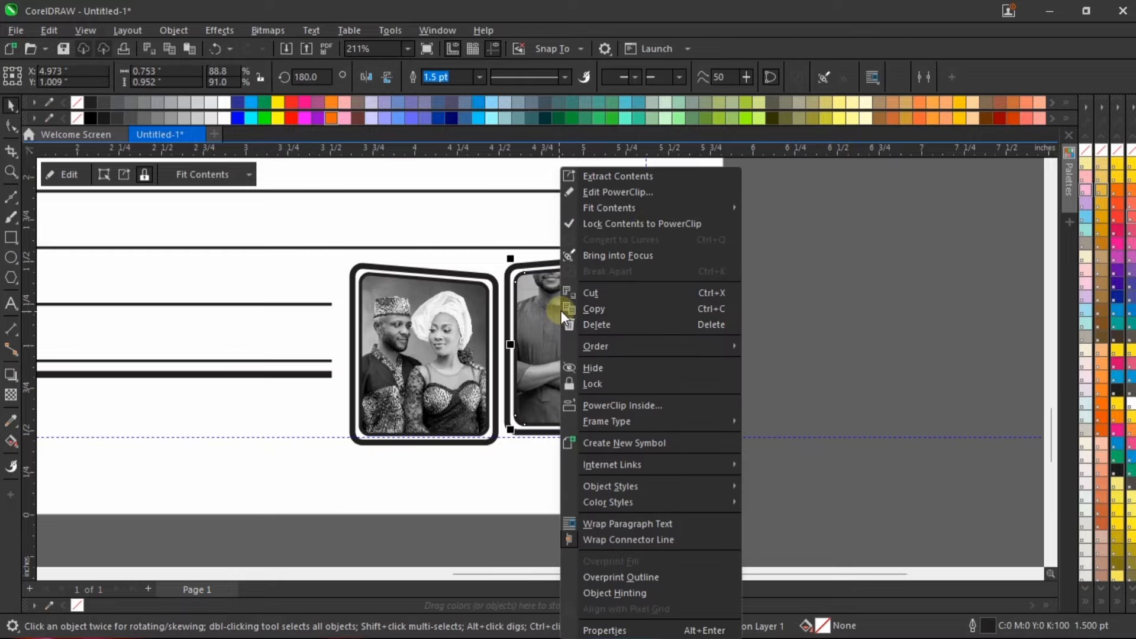
click(650, 196)
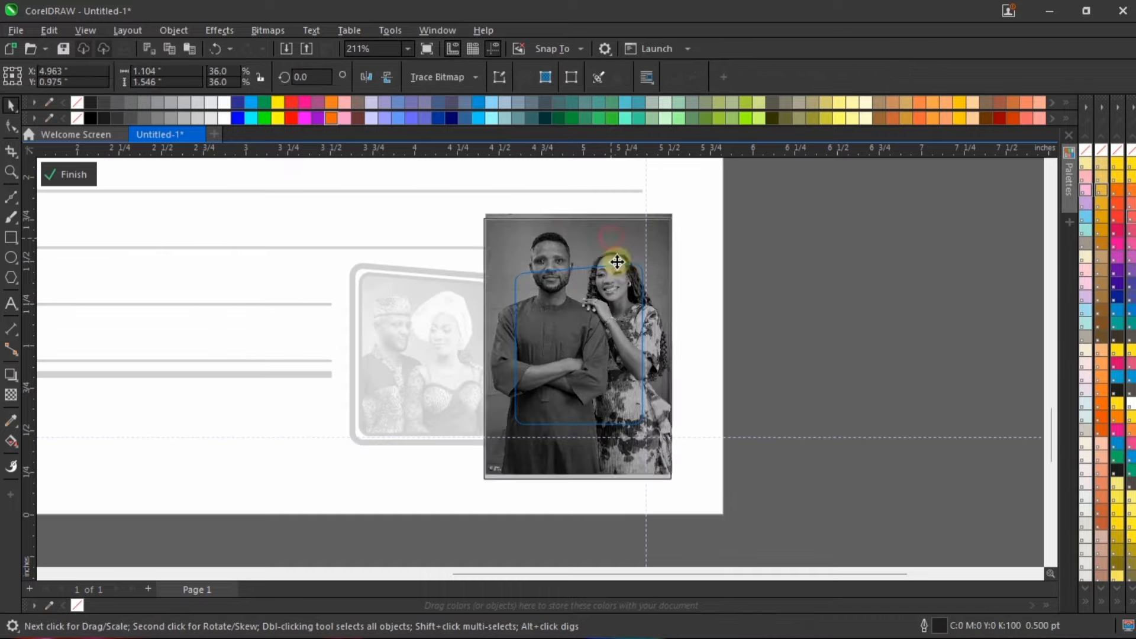
drag(611, 243, 624, 270)
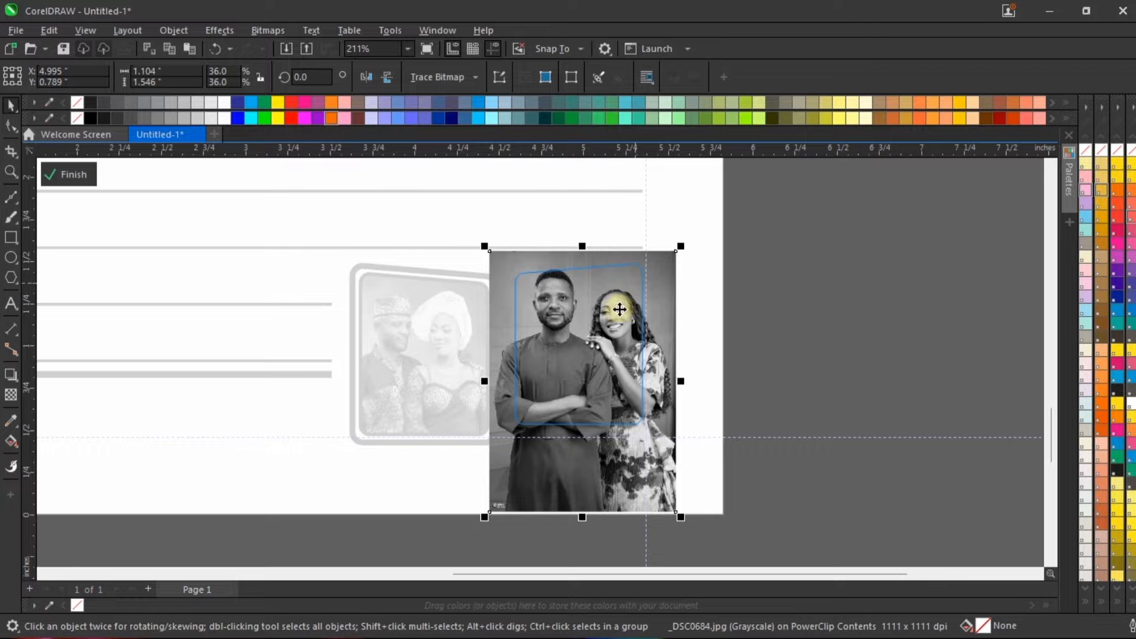
drag(619, 310, 623, 322)
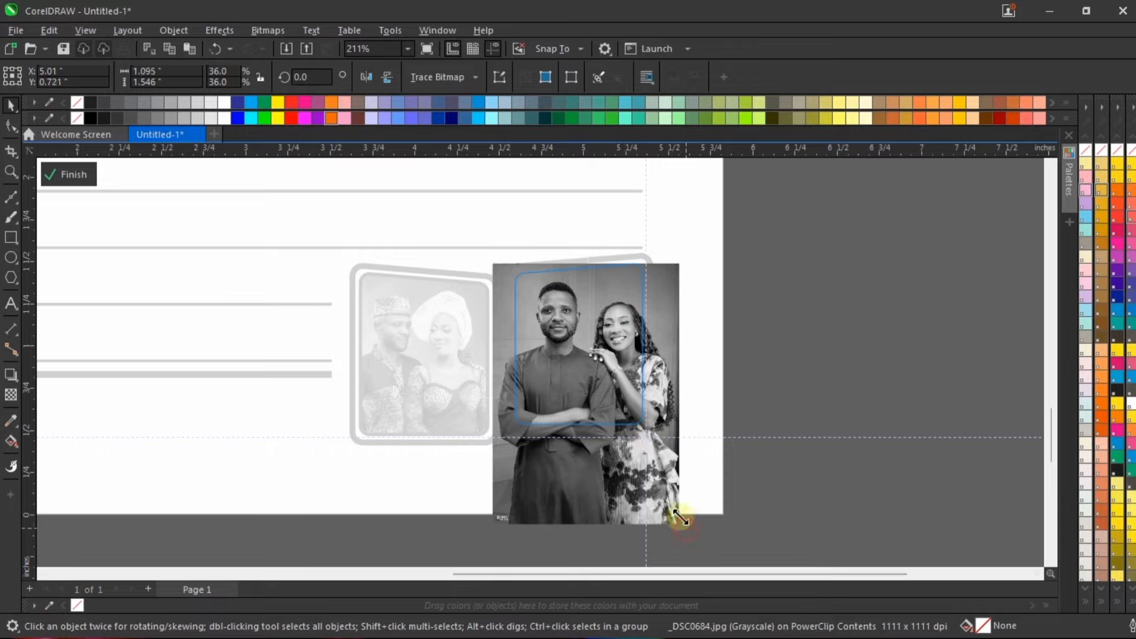
Step: Scale the clipped _DSC0684 photo to about 1.014 × 1.42 in, recenter the couple in the right frame, and finish editing the PowerClip
drag(684, 527, 669, 507)
scroll(549, 292, up, 2)
drag(593, 338, 604, 308)
scroll(614, 307, up, 1)
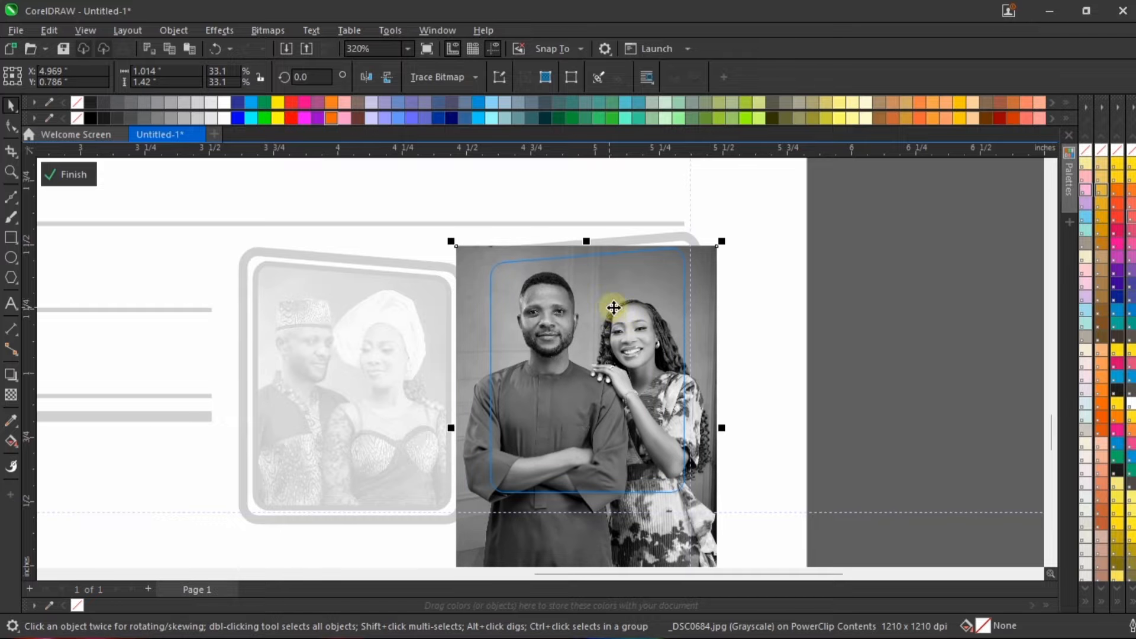
click(67, 177)
click(913, 343)
Step: Nudge both photo frames together 0.02 in to the left to line up with the right margin guideline
scroll(735, 364, down, 5)
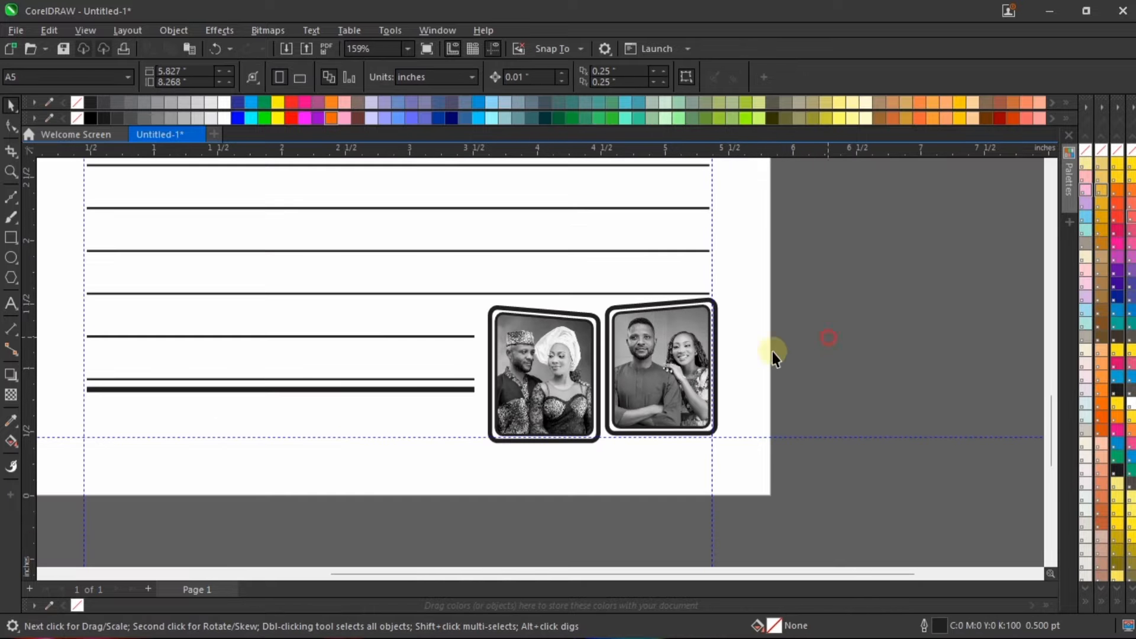
scroll(840, 337, down, 2)
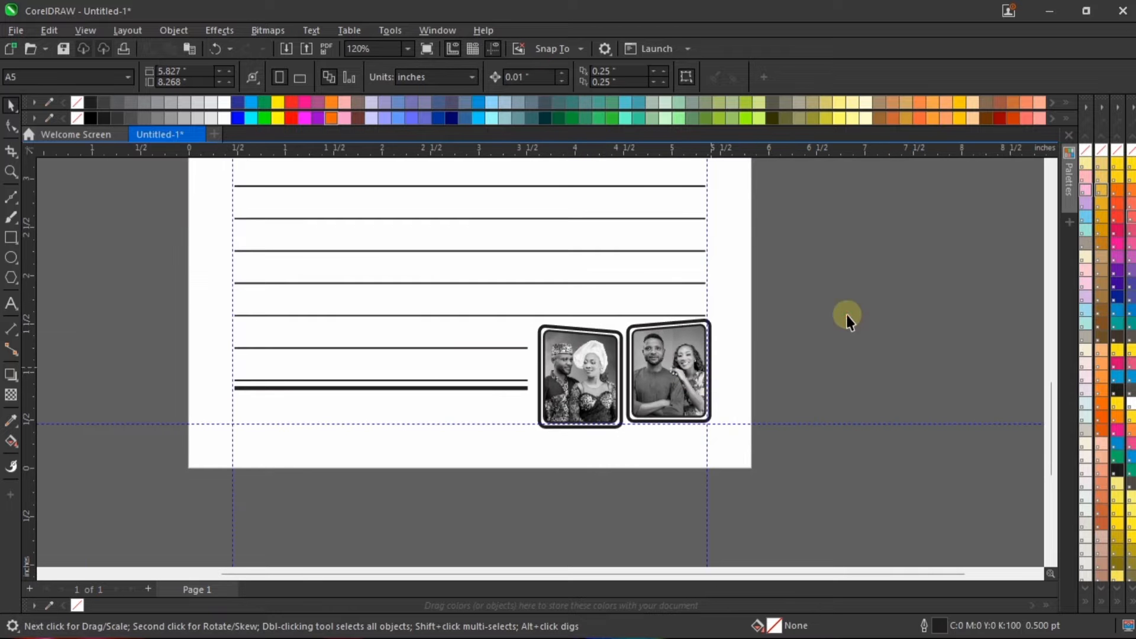
drag(489, 487, 537, 474)
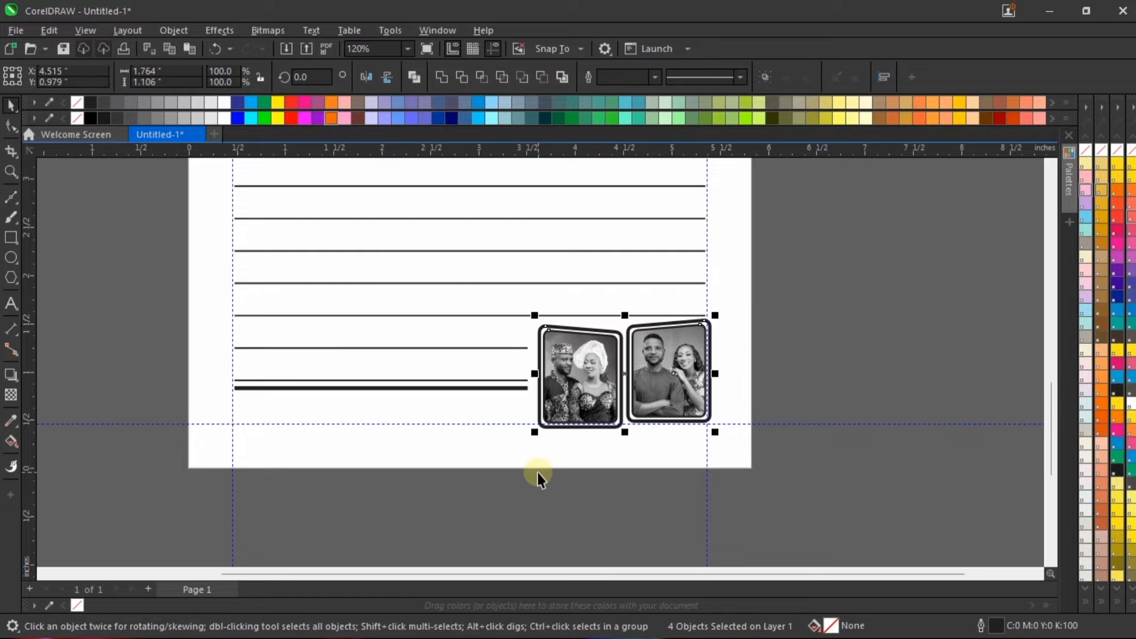
key(Left)
key(Left)
click(884, 316)
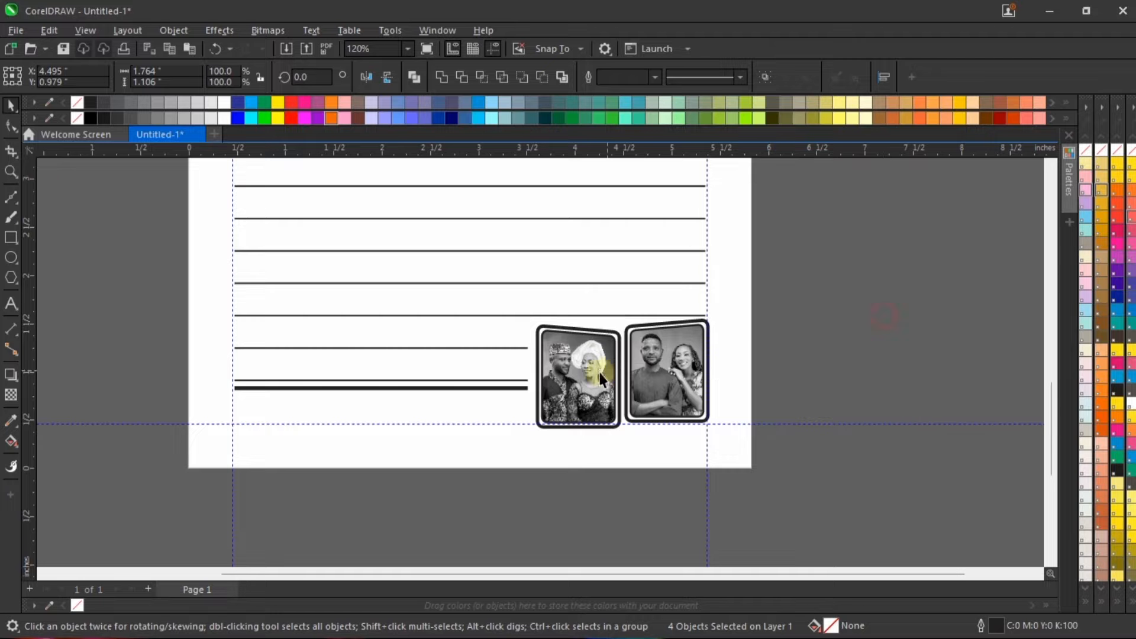
Step: Examine the two photo frames up close and check the whole ruled page in a full-screen preview
scroll(651, 360, up, 2)
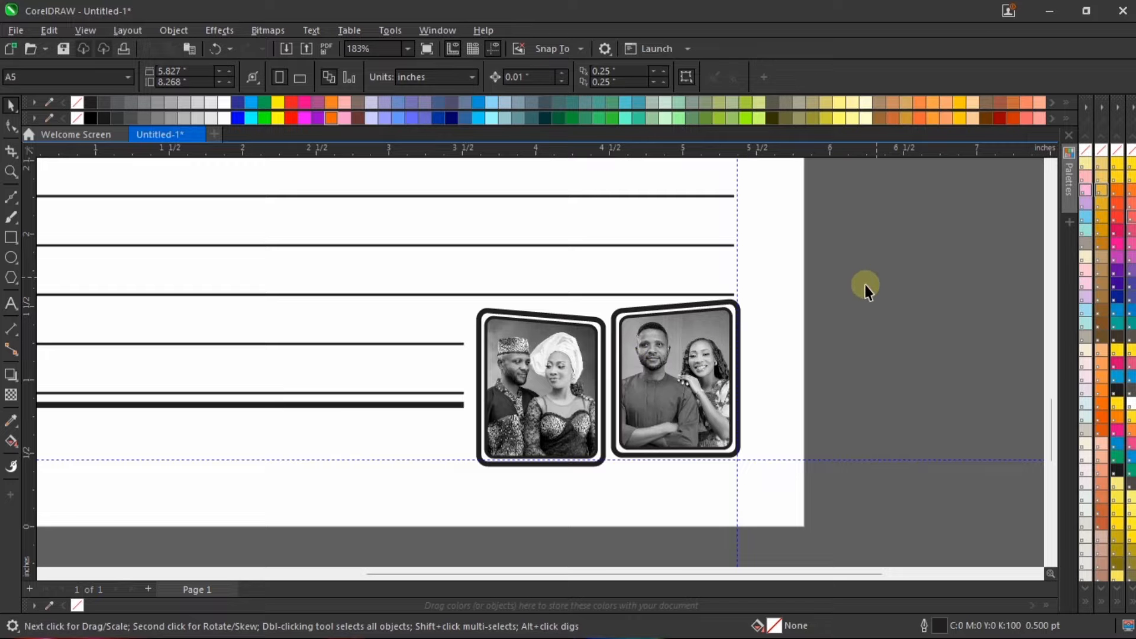
drag(607, 504, 607, 502)
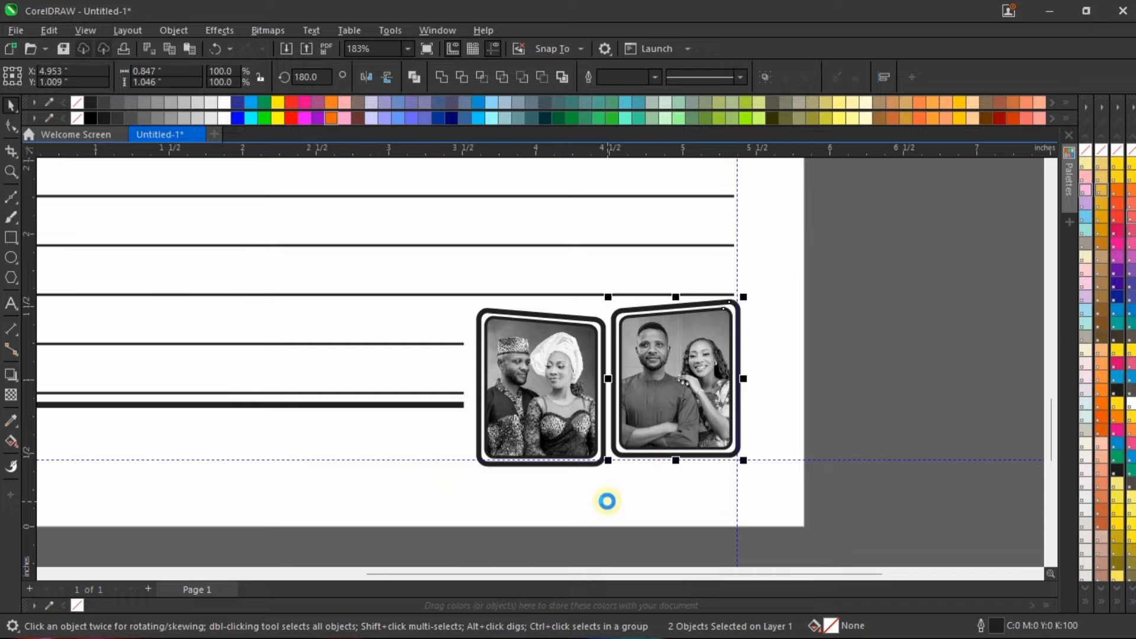
click(863, 341)
scroll(742, 384, down, 2)
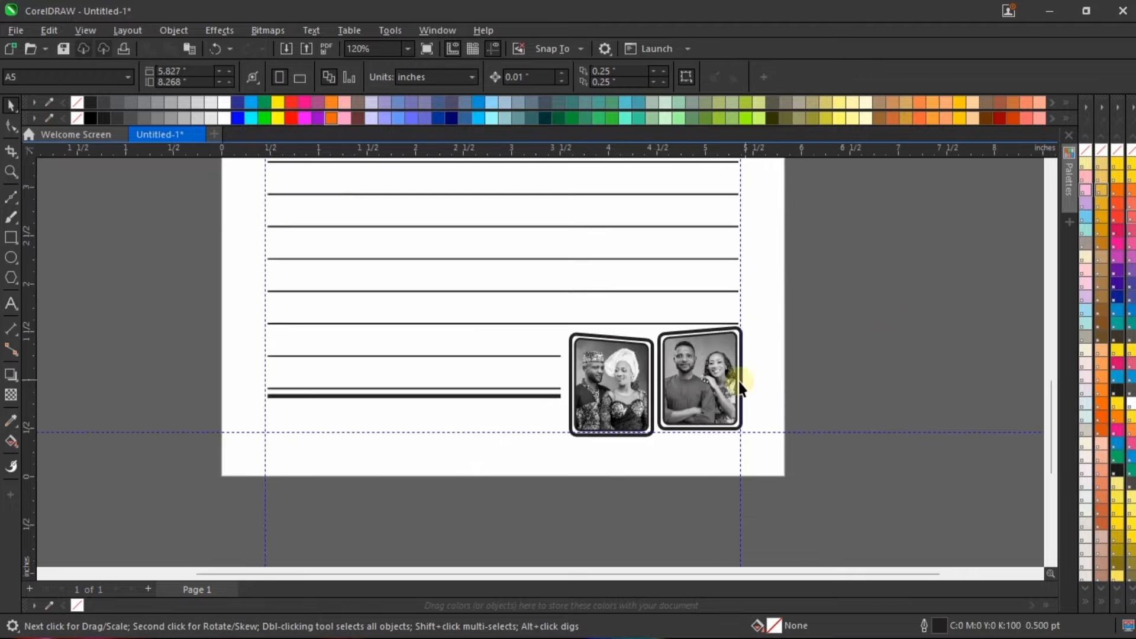
scroll(857, 349, down, 2)
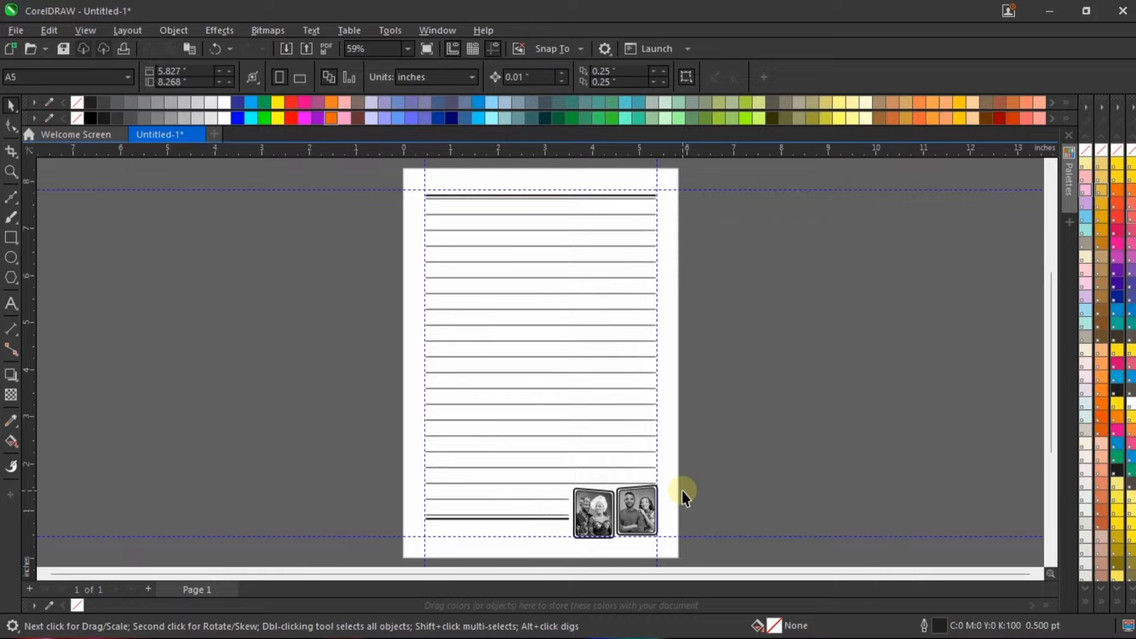
right_click(766, 214)
click(799, 224)
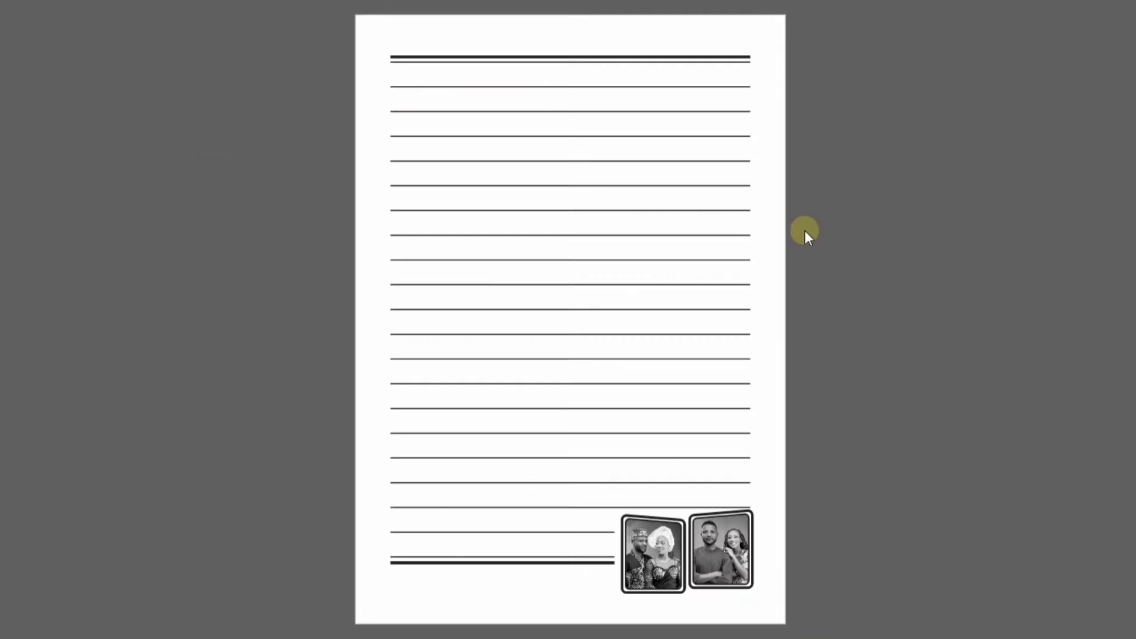
click(828, 281)
scroll(634, 300, down, 1)
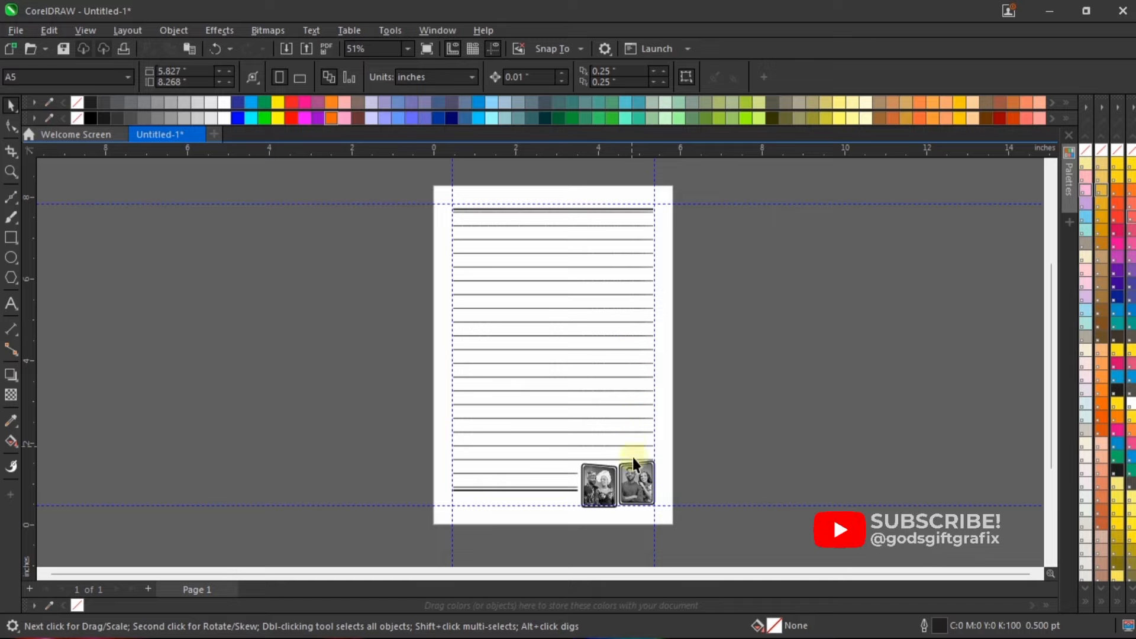
scroll(622, 465, up, 1)
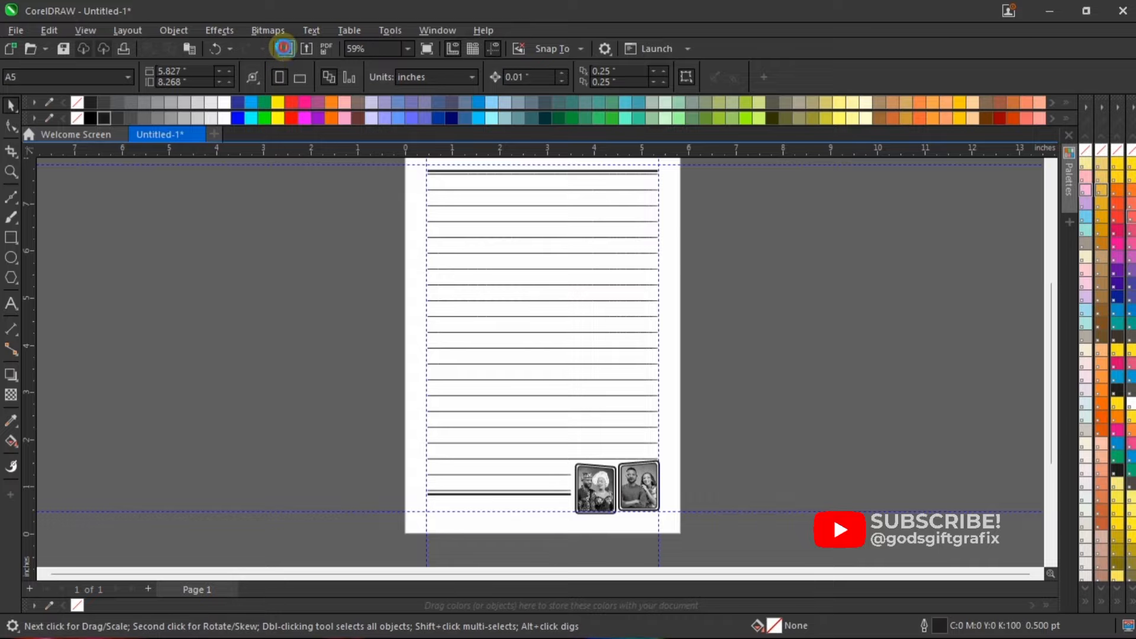
Step: Import the Gold Ring image and place it beside the page at about 0.778 × 0.555 in
click(284, 48)
click(587, 295)
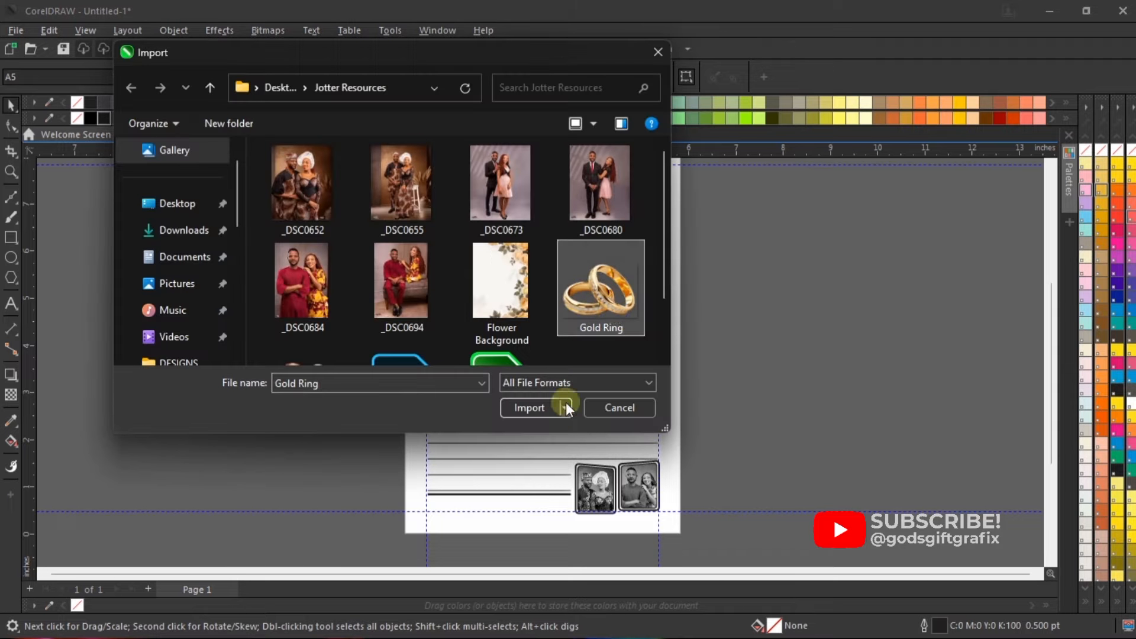
click(525, 408)
drag(704, 248, 744, 304)
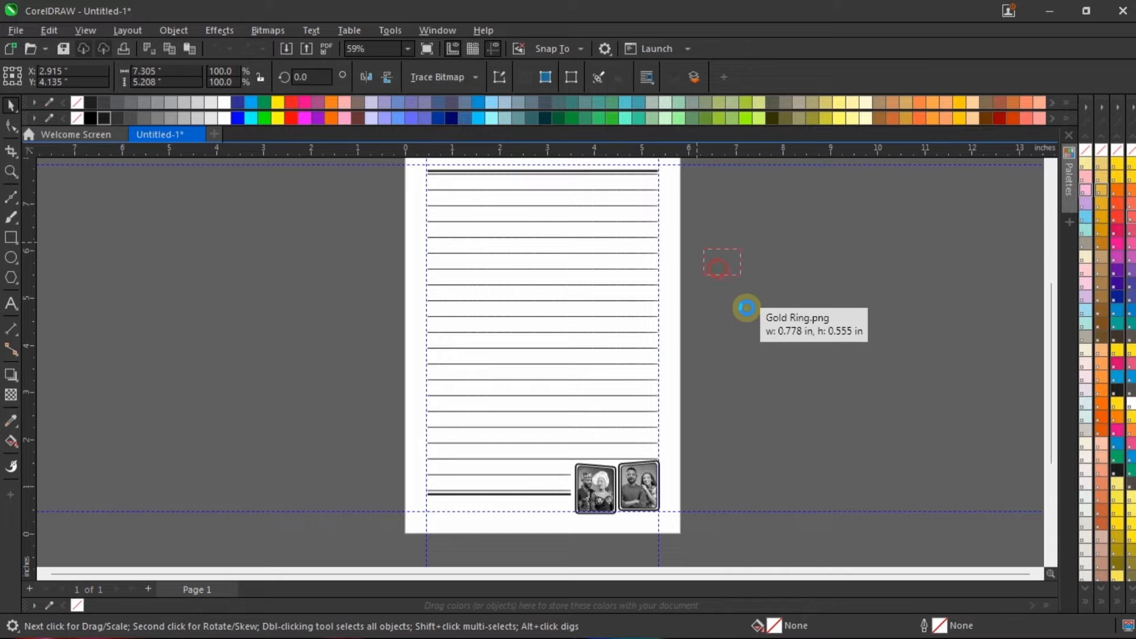
click(745, 304)
Step: Move the Gold Ring image onto the page above the photo frames and enlarge it to about 1.378 × 0.982 in
click(726, 263)
drag(726, 263, 712, 500)
scroll(708, 515, up, 8)
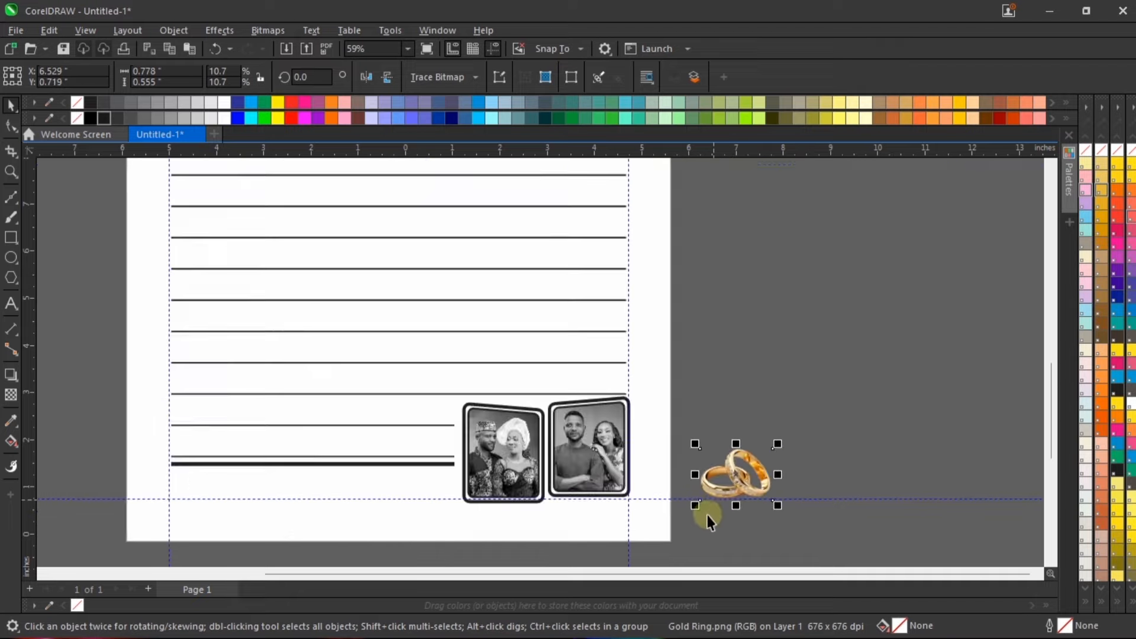
drag(742, 450, 334, 288)
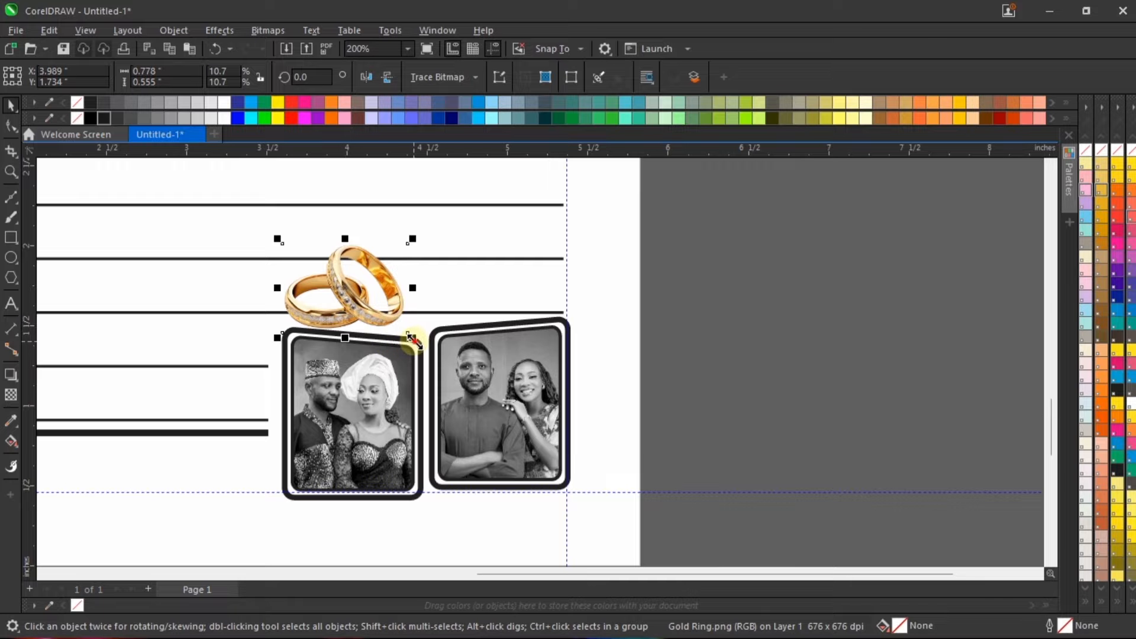
drag(413, 338, 509, 406)
drag(416, 294, 451, 229)
Step: Convert the Gold Ring image to a 400 dpi RGB bitmap with anti-aliasing and a transparent background
click(265, 30)
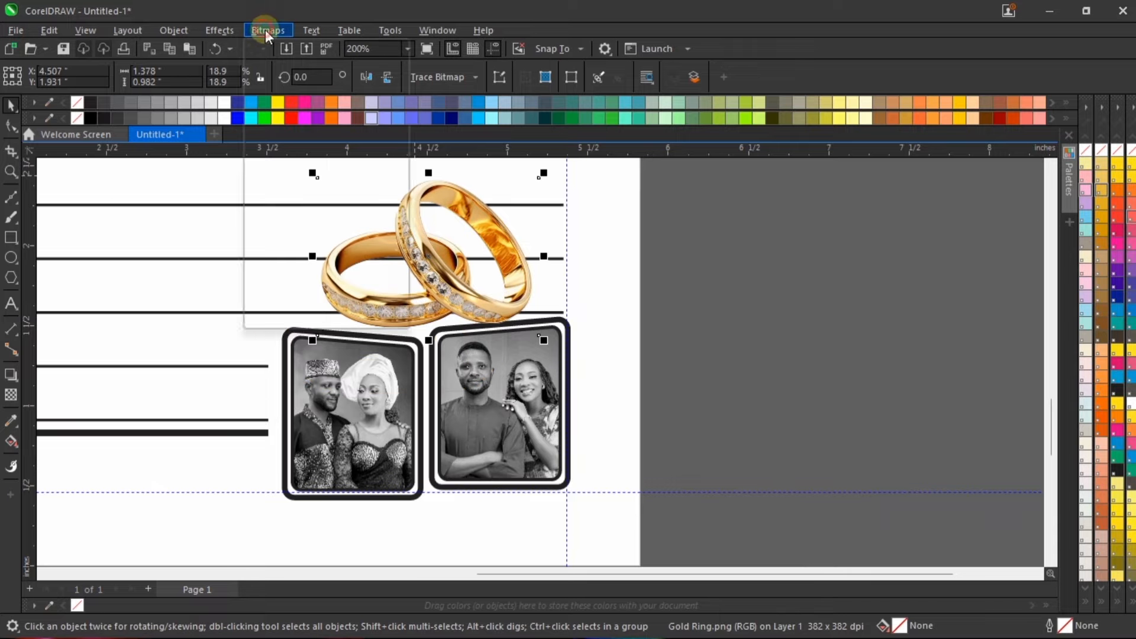
click(273, 45)
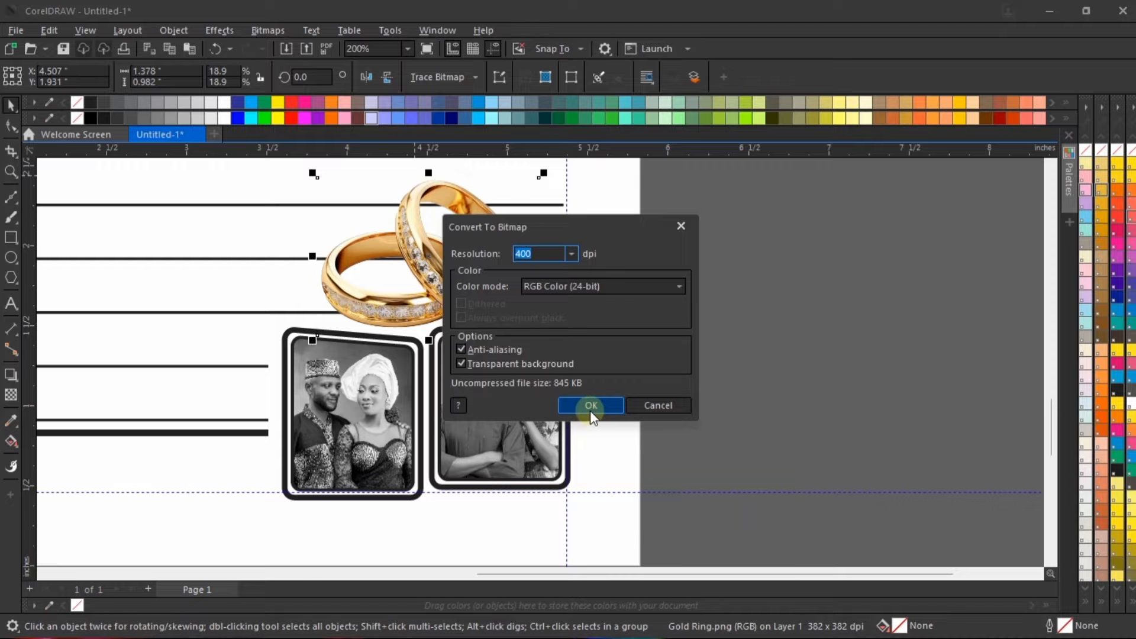
click(591, 406)
Step: Shift the rings slightly up and left above the frames and convert them to 8-bit grayscale
scroll(500, 288, down, 1)
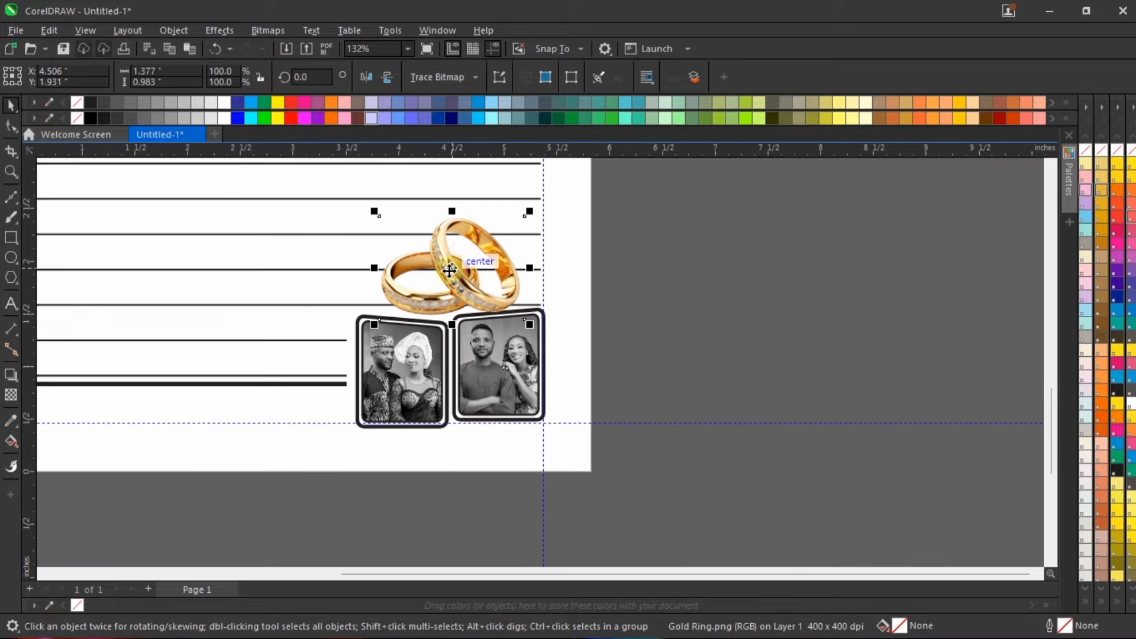
drag(450, 270, 403, 254)
scroll(403, 255, up, 3)
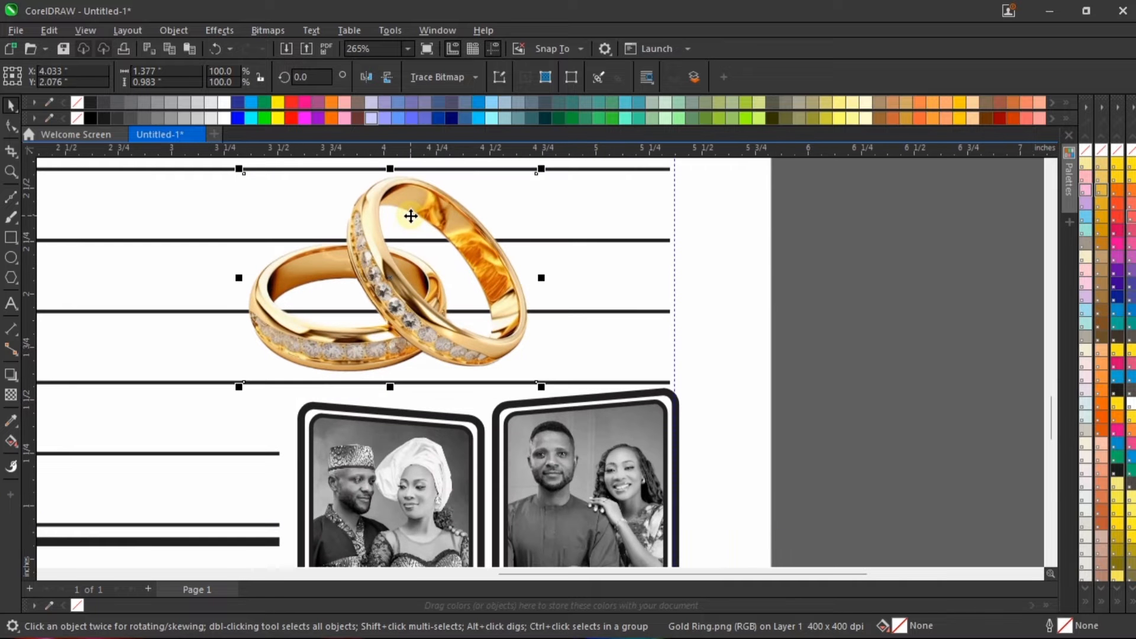
scroll(410, 216, down, 2)
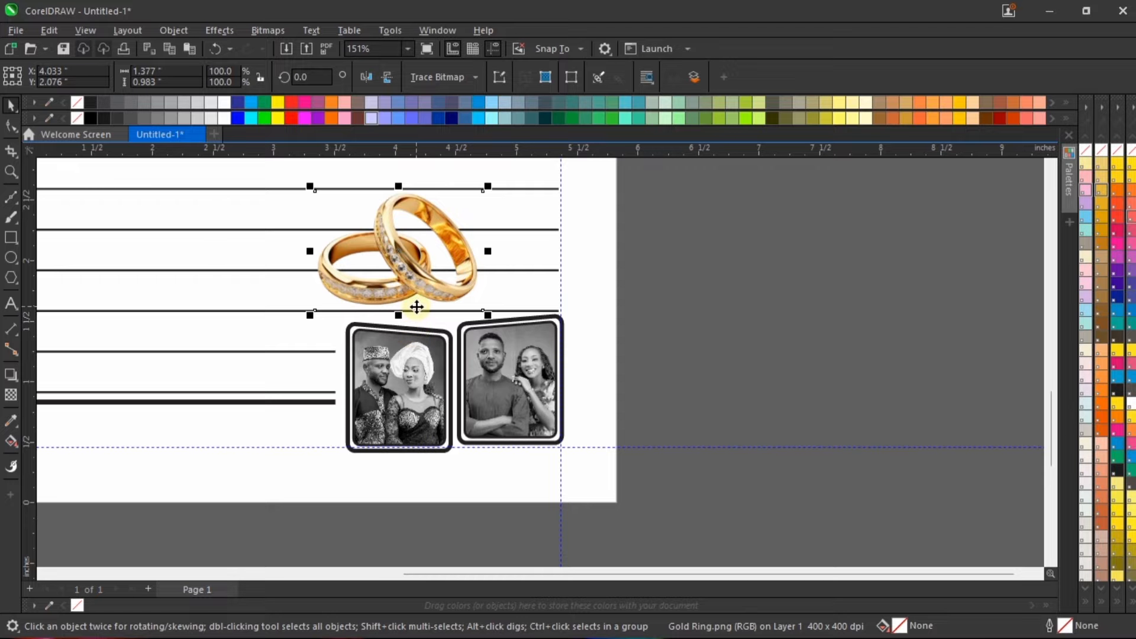
click(264, 33)
mouse_move(298, 169)
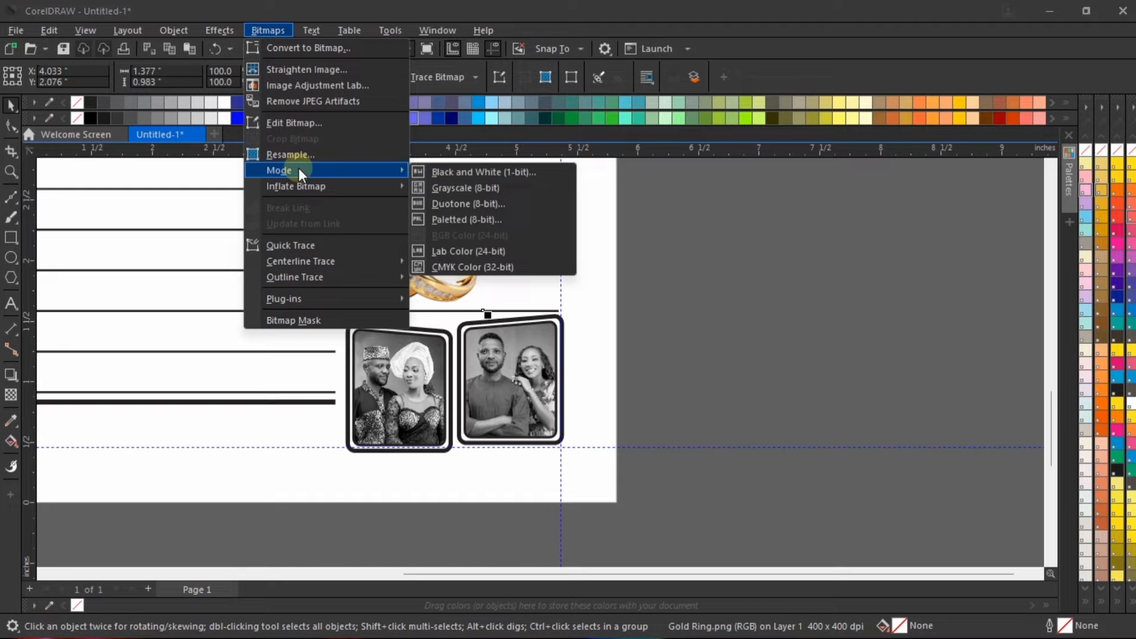
click(534, 189)
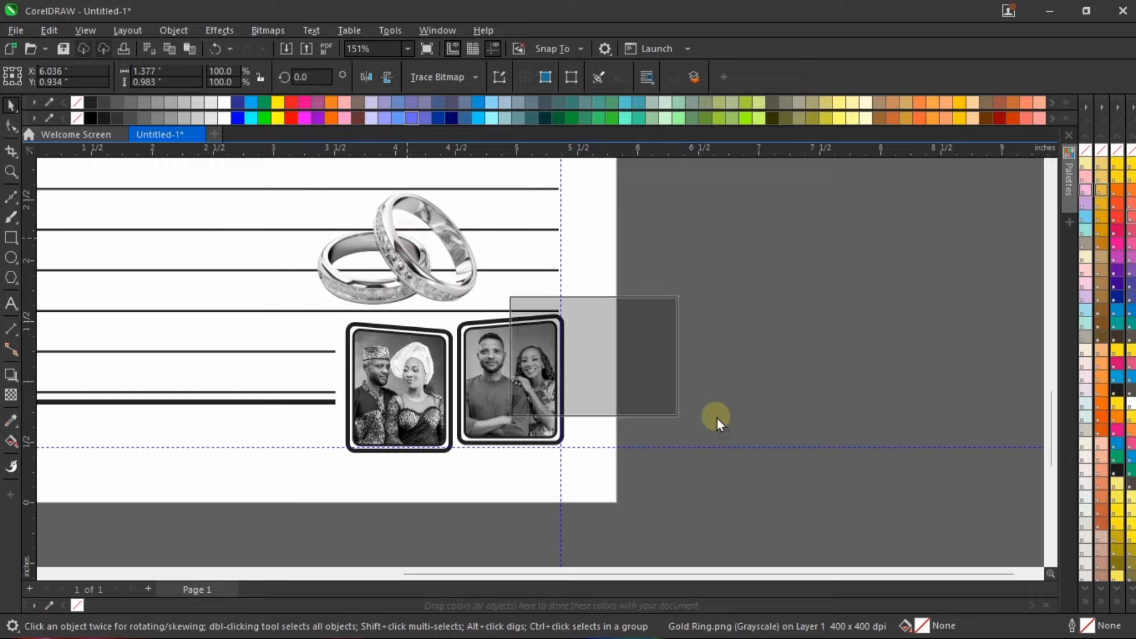
Step: Scale the rings down to about 0.575 × 0.41 in and place them over the lower edges where the two frames meet
drag(718, 421, 822, 485)
drag(793, 363, 500, 459)
scroll(456, 461, up, 3)
scroll(551, 462, down, 4)
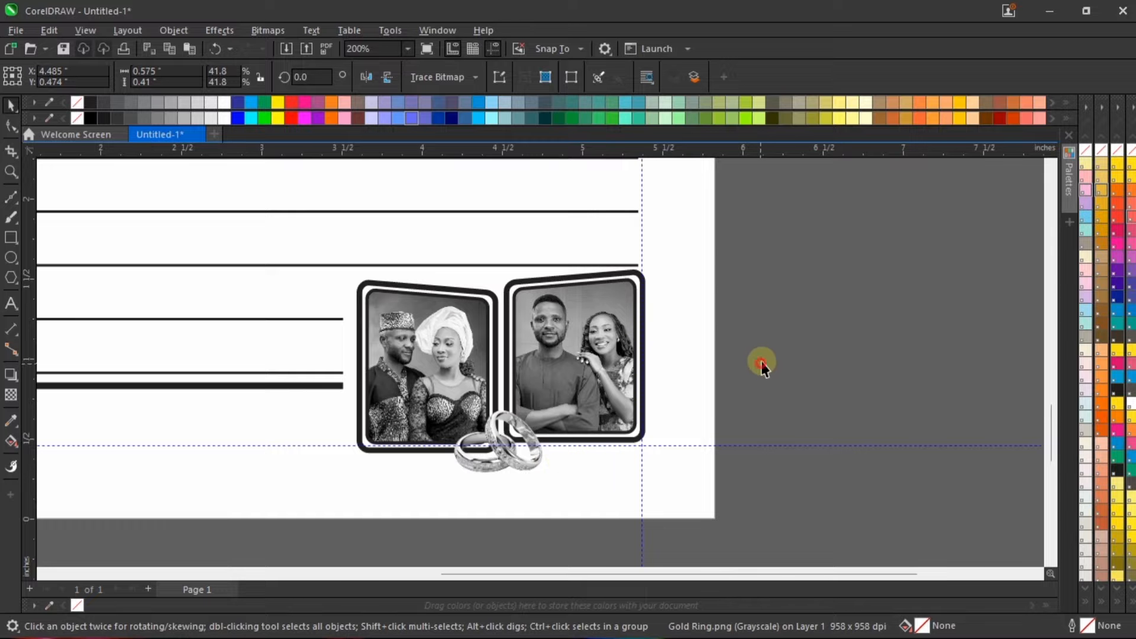
Step: Group both photo frames, their photos and the rings into one object
click(761, 365)
drag(314, 551, 339, 524)
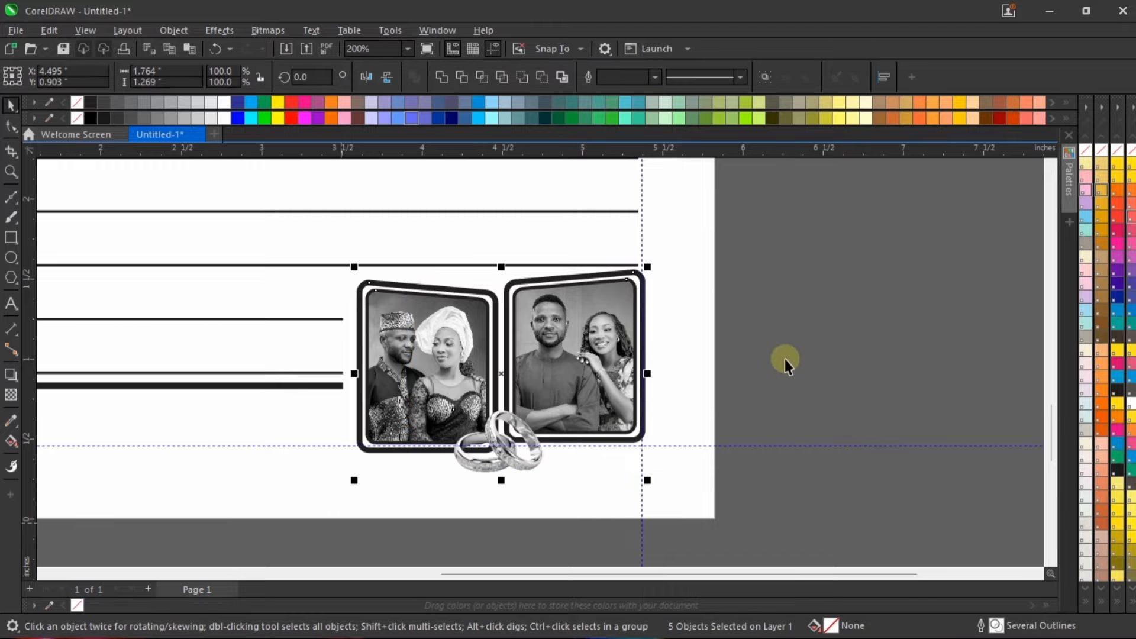
key(ctrl+g)
scroll(802, 348, down, 4)
click(751, 397)
scroll(679, 408, up, 3)
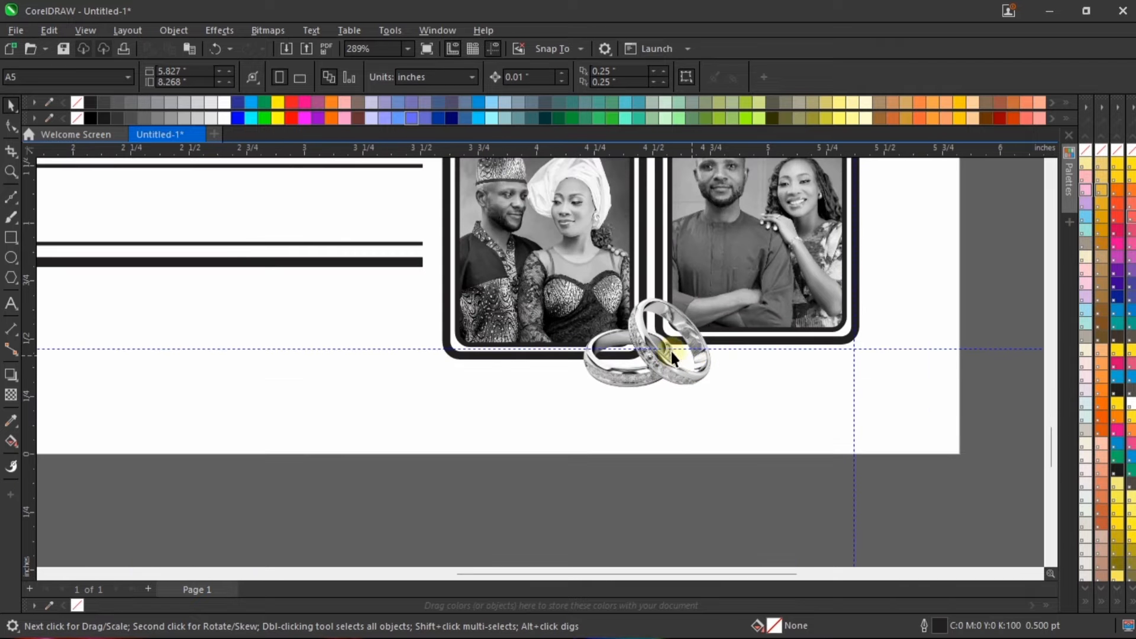
Step: Try moving the grouped frames and rings down and right toward the page corner, and undo the move
click(670, 348)
drag(670, 320, 686, 375)
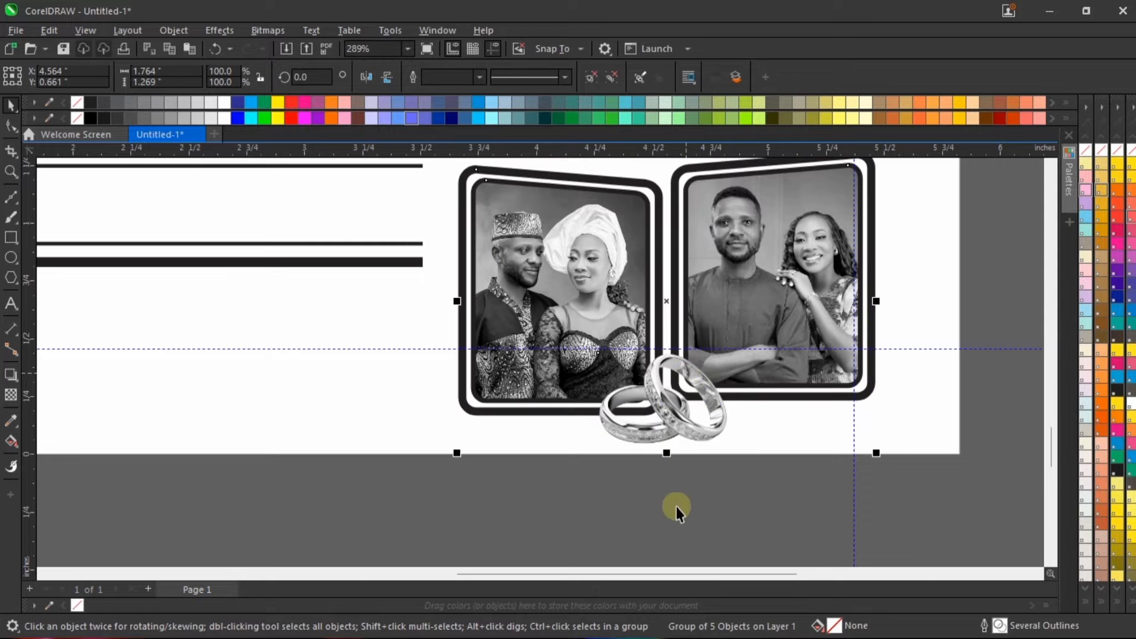
scroll(676, 491, down, 4)
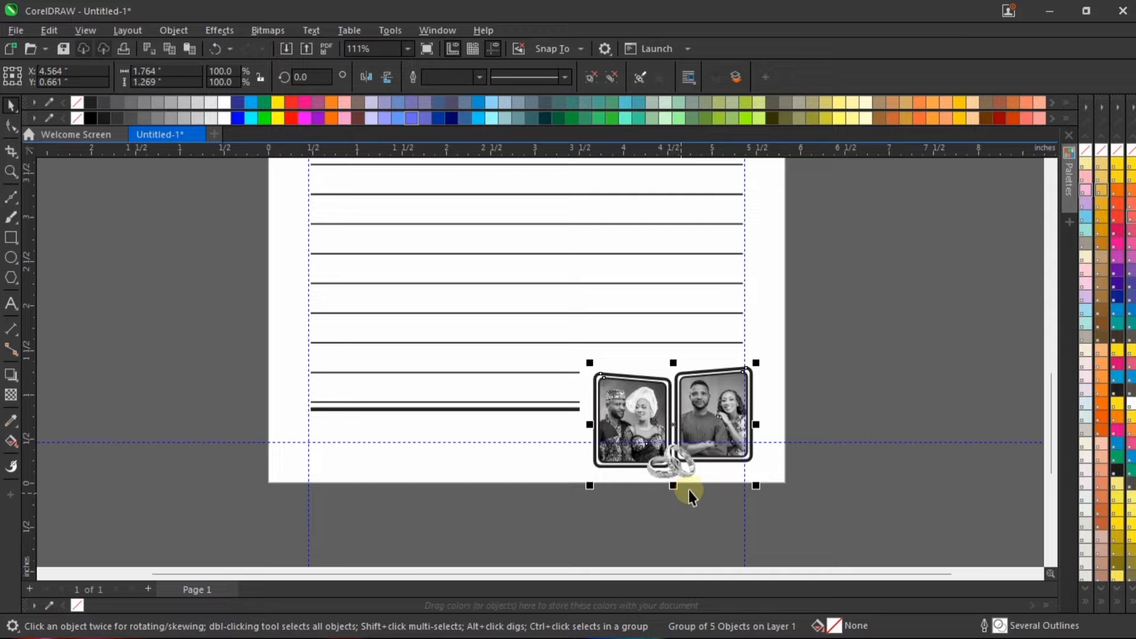
key(ctrl+z)
Step: Check the ruled page with the framed photos and rings up close and in a full-screen preview
scroll(704, 452, up, 3)
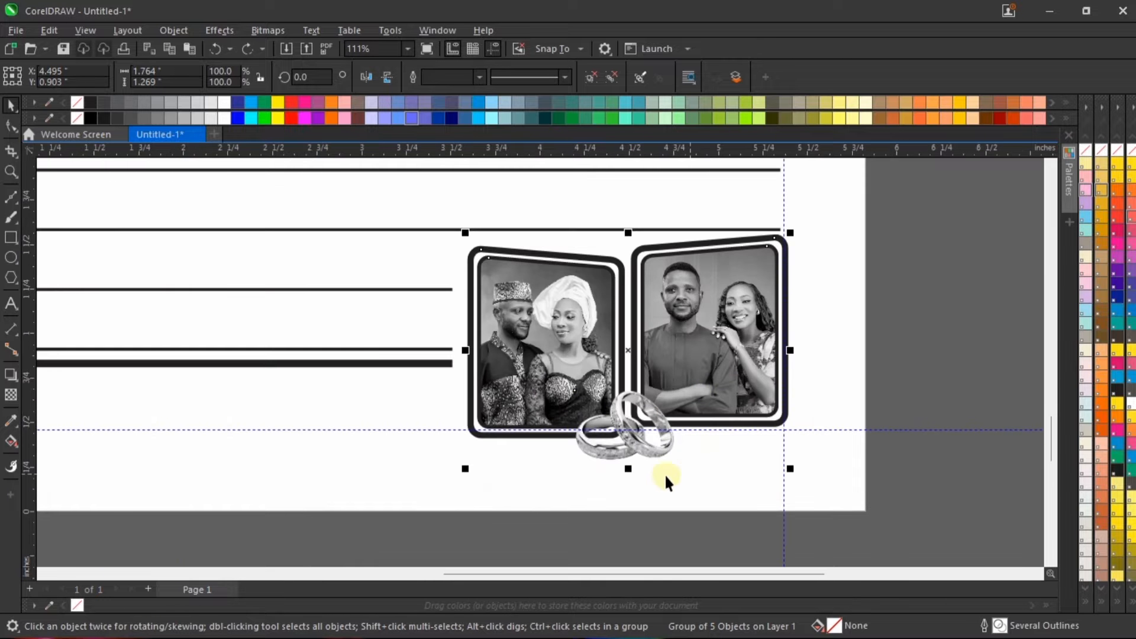
scroll(667, 477, down, 5)
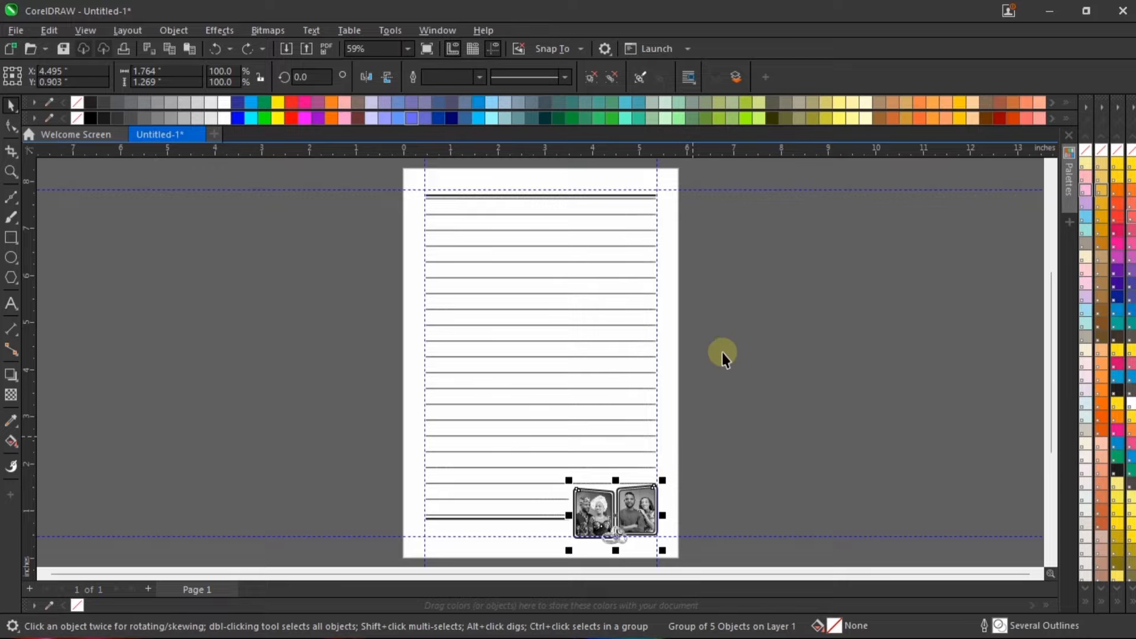
click(736, 314)
key(F9)
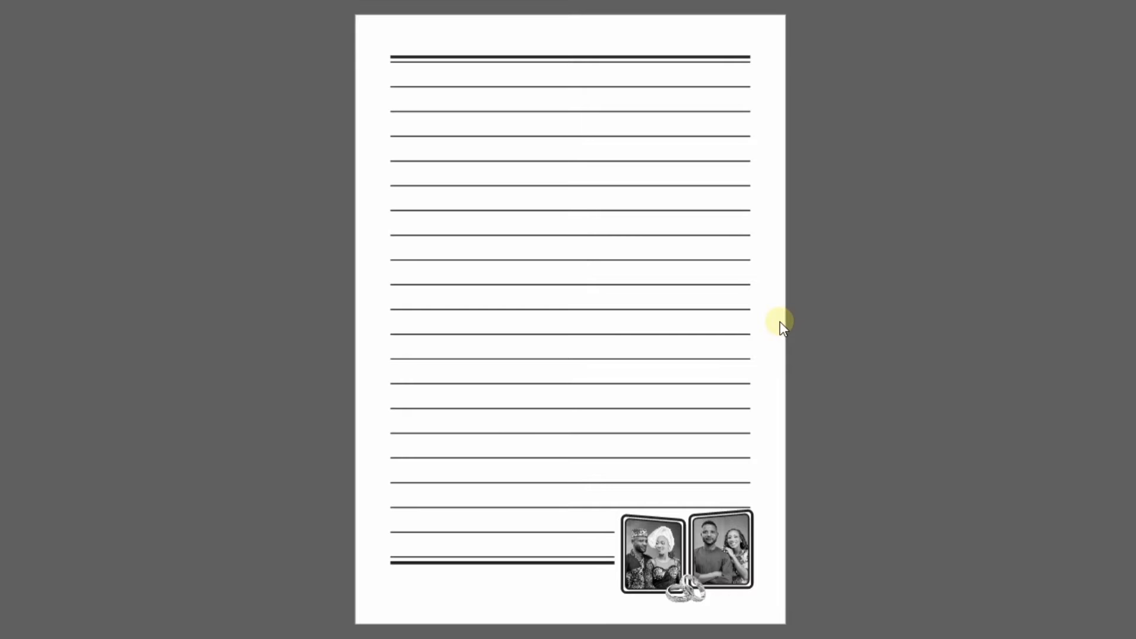
key(F9)
scroll(526, 319, down, 1)
scroll(616, 541, up, 4)
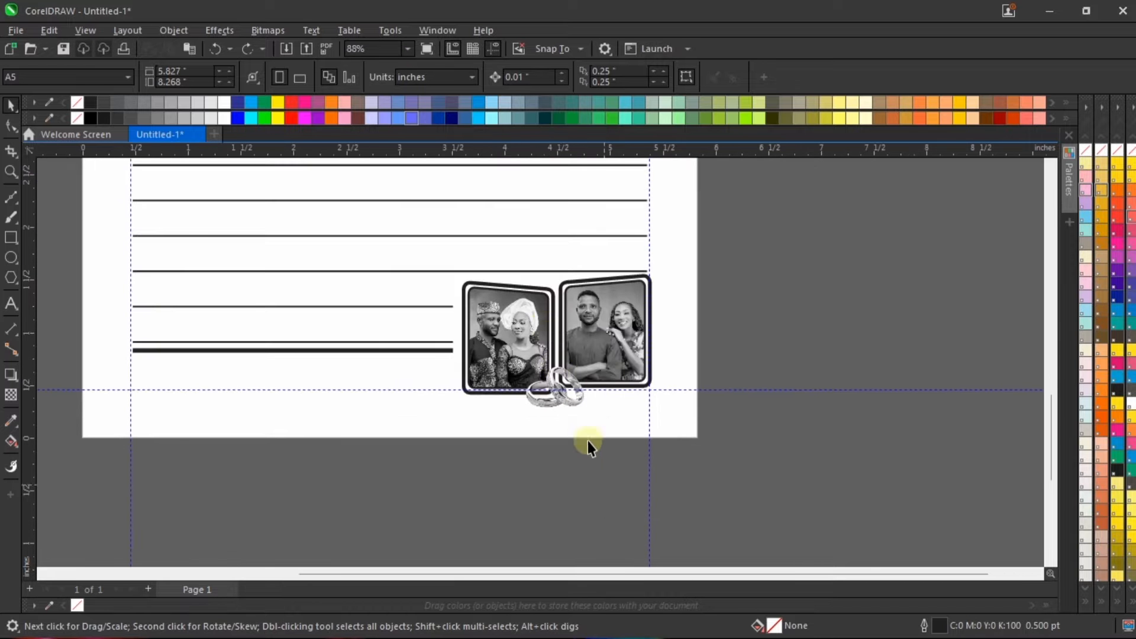
Step: Ungroup the frames and rings, enlarge the rings to about 0.774 × 0.552 in, and reposition them between the frames' lower edges
click(556, 382)
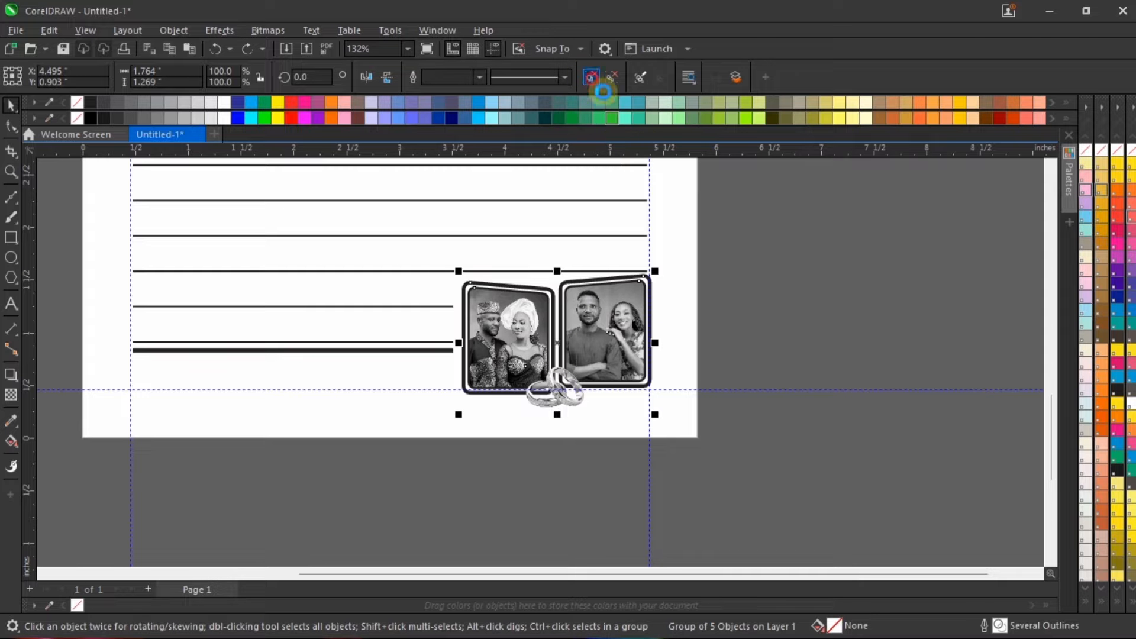
scroll(473, 444, up, 3)
ctrl+click(645, 320)
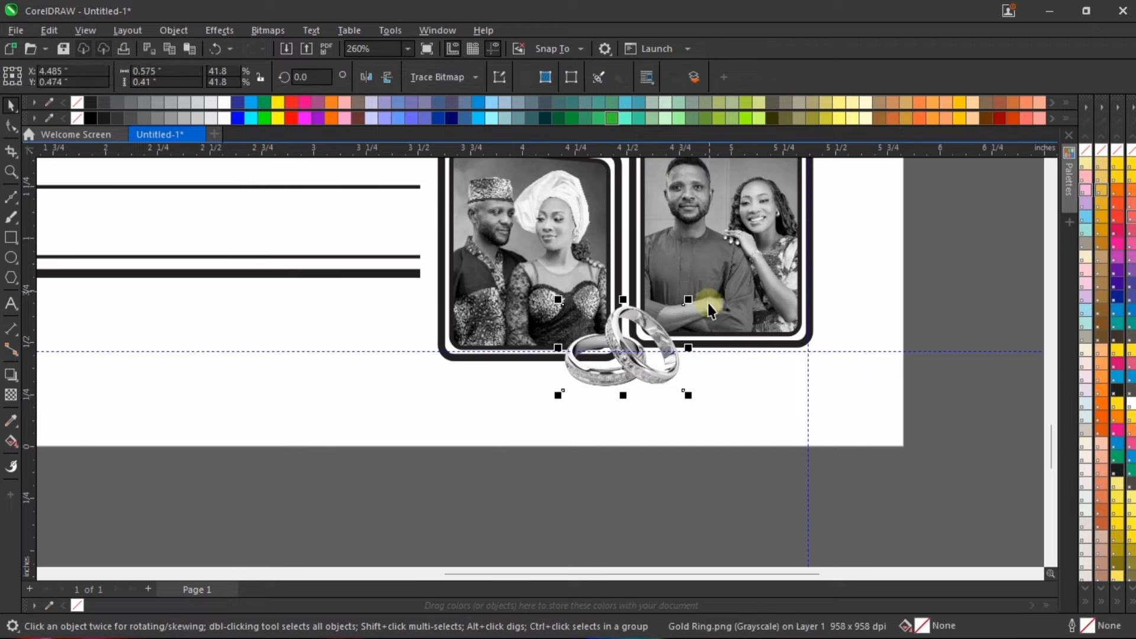
drag(692, 303, 711, 287)
drag(646, 352, 652, 336)
click(650, 377)
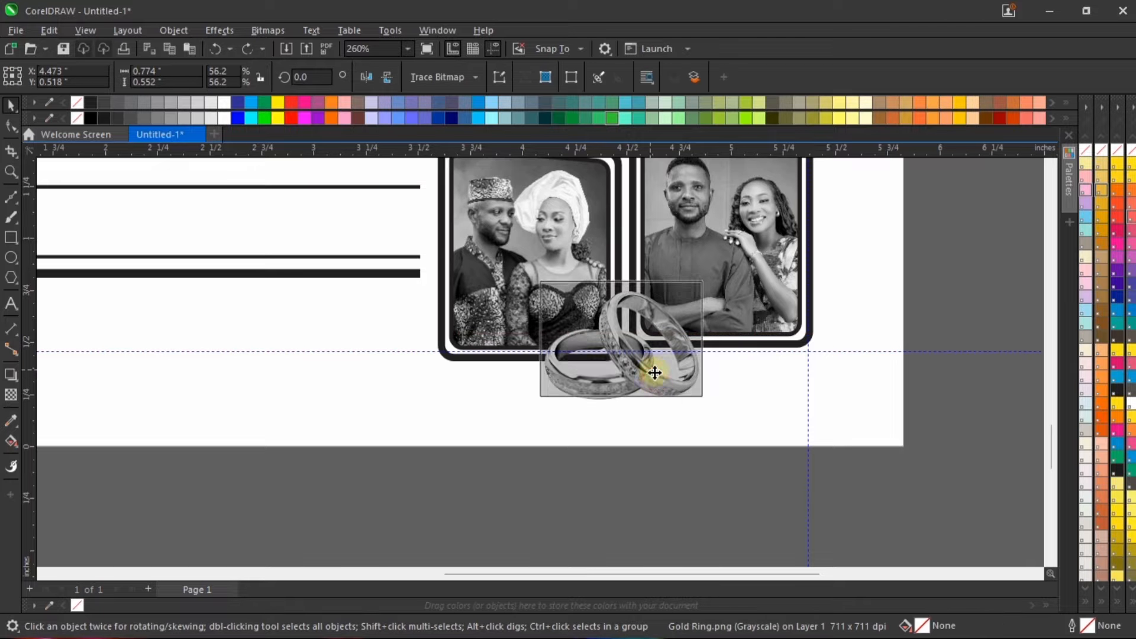
Step: Reduce the rings slightly to about 0.74 × 0.528 in, keeping them centred where they are
scroll(647, 376, down, 2)
scroll(647, 377, down, 2)
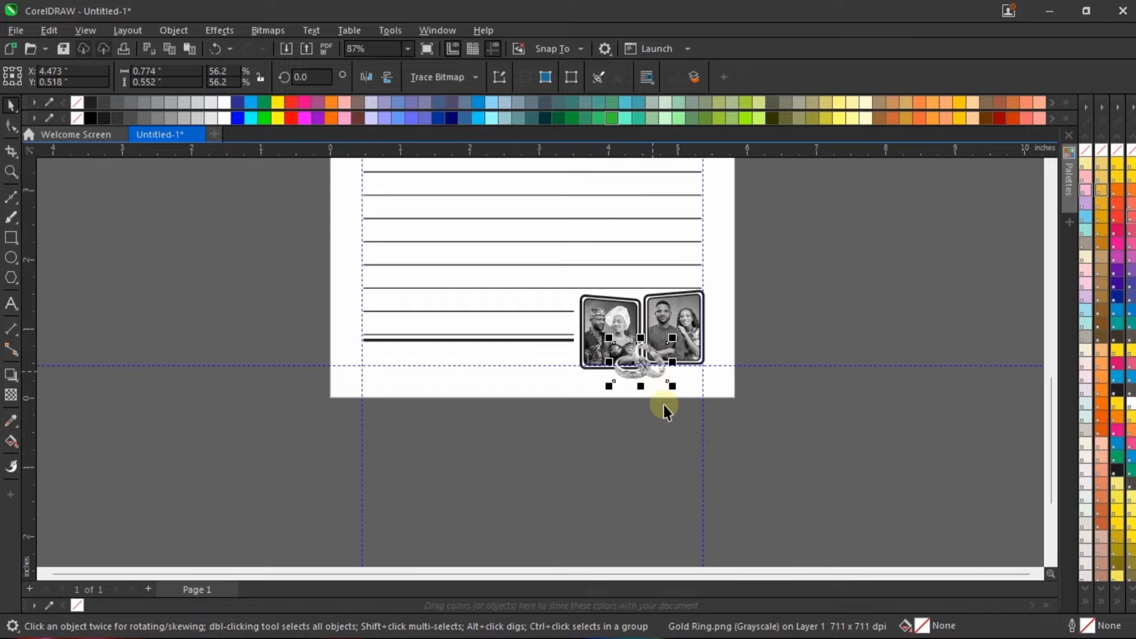
scroll(661, 379, up, 5)
mouse_move(698, 301)
mouse_down()
mouse_move(688, 306)
mouse_move(695, 298)
mouse_up()
scroll(691, 370, down, 5)
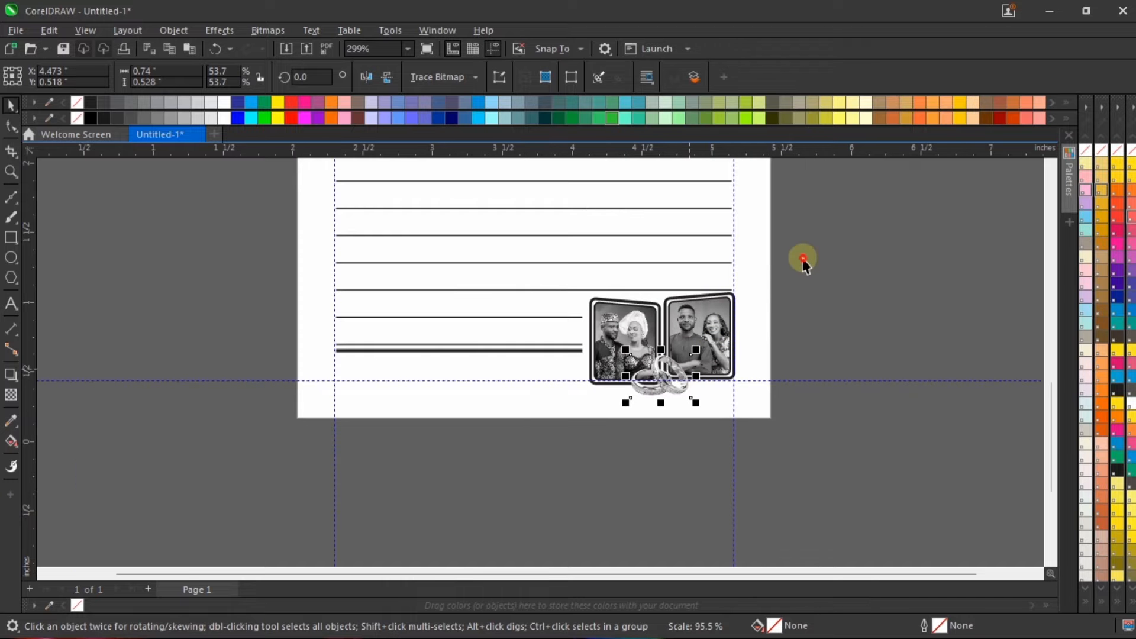
Step: Regroup the photo frames with the resized rings and review the whole page in a full-screen preview
drag(838, 247, 561, 534)
key(ctrl+g)
click(850, 285)
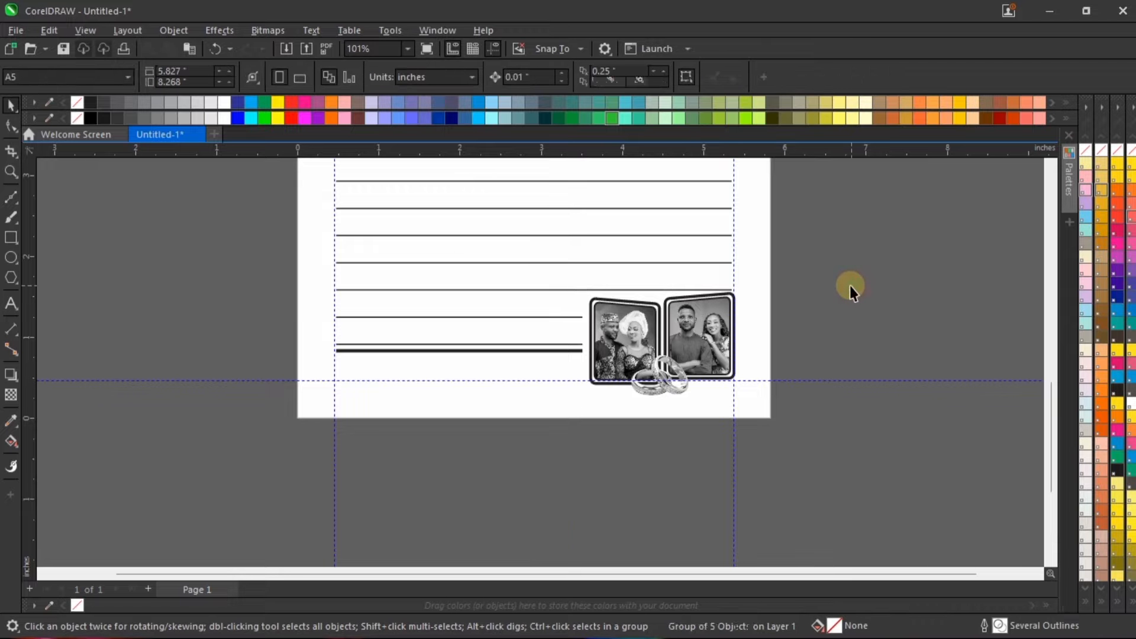
key(shift+F4)
right_click(741, 313)
click(768, 323)
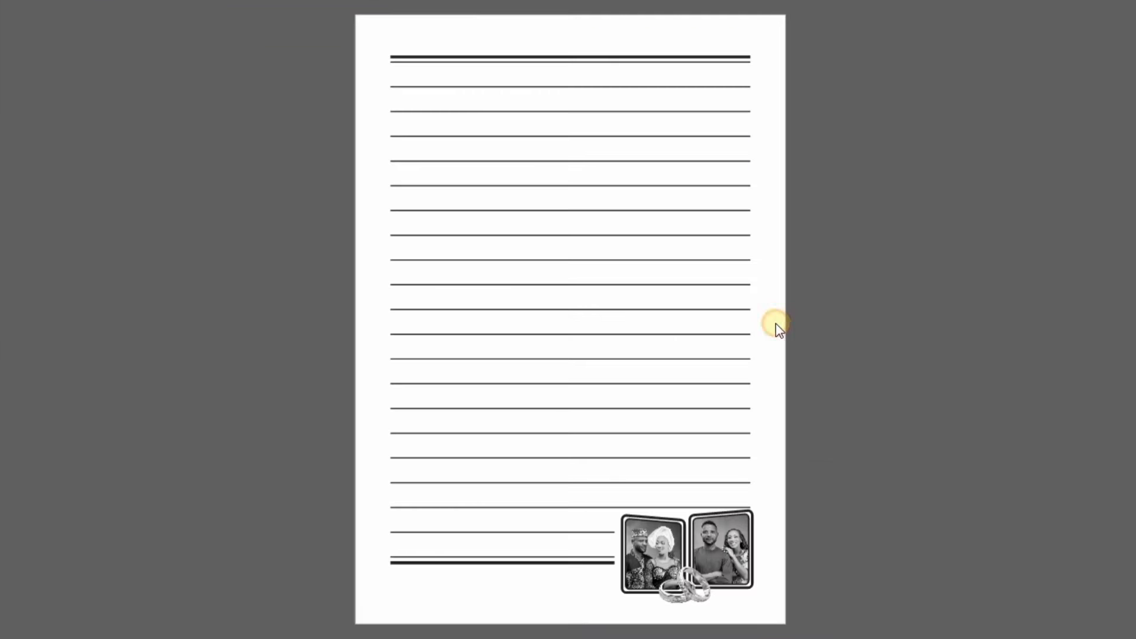
click(829, 398)
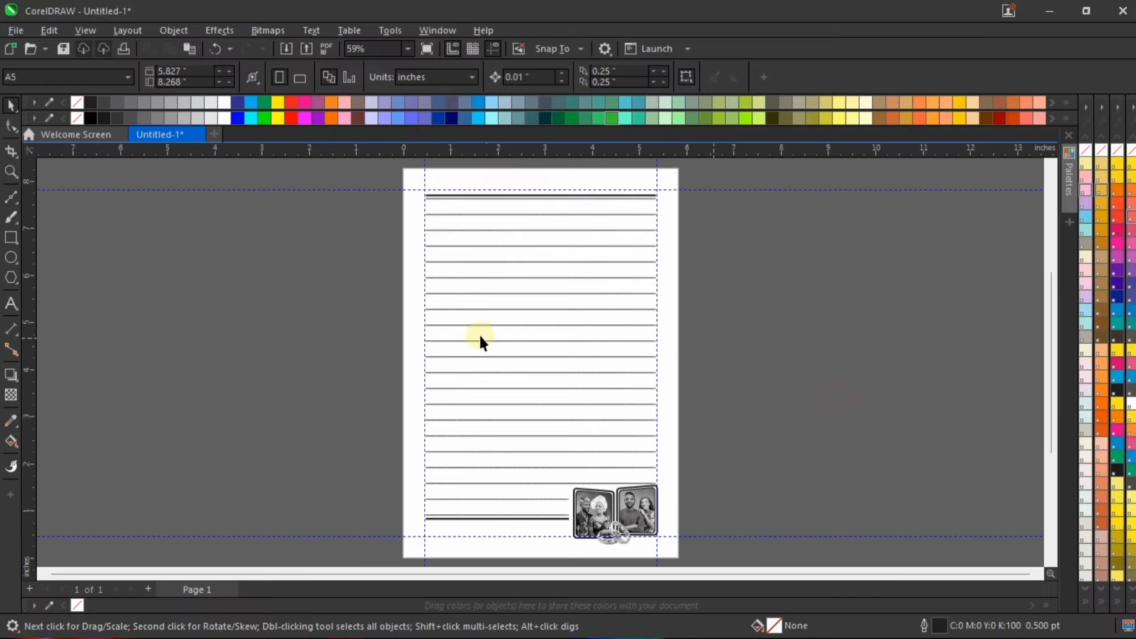
Step: Add the couple's first names in capitals, joined by an ampersand, below the thick bottom rule and scale the text to about 17.8 pt
scroll(467, 414, down, 3)
scroll(469, 471, up, 8)
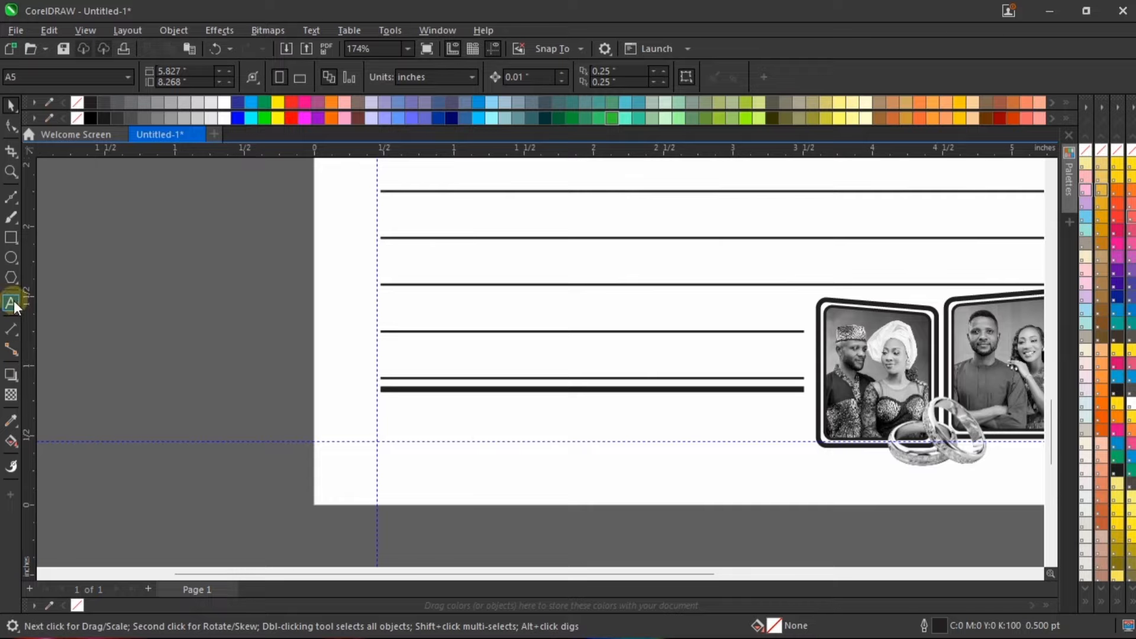
click(11, 300)
click(461, 423)
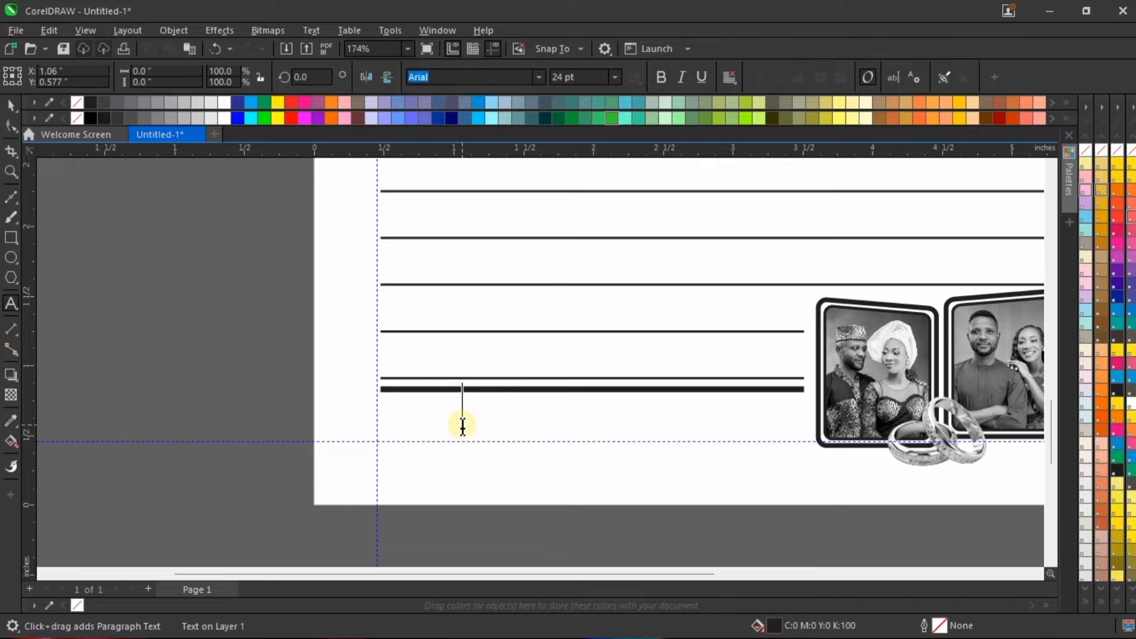
text(MARIA)
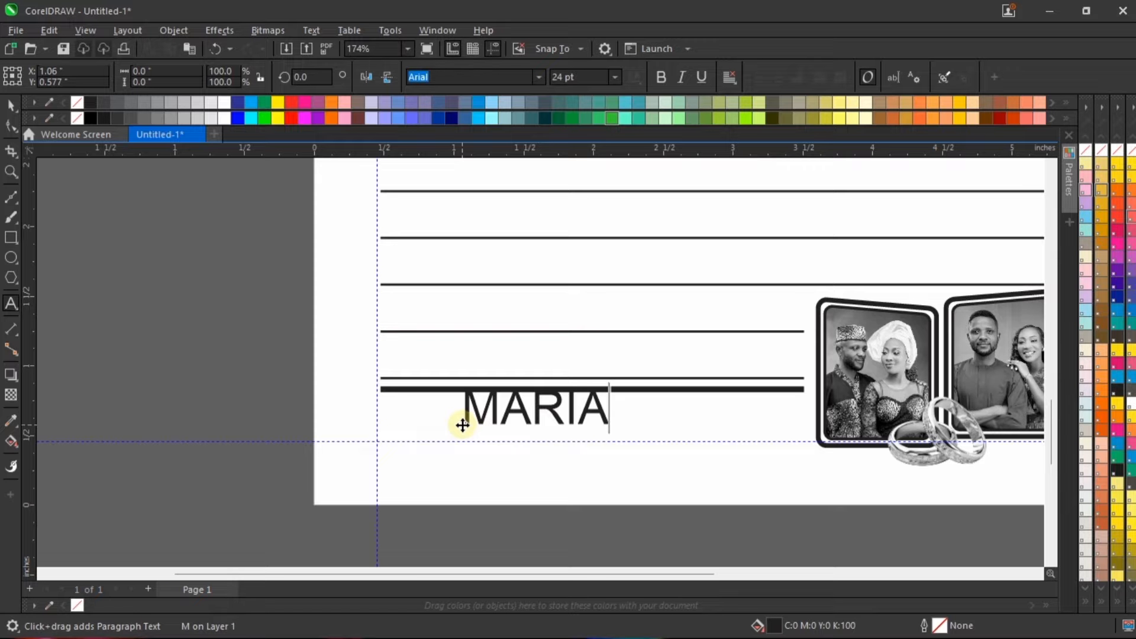
text( & VICTOR)
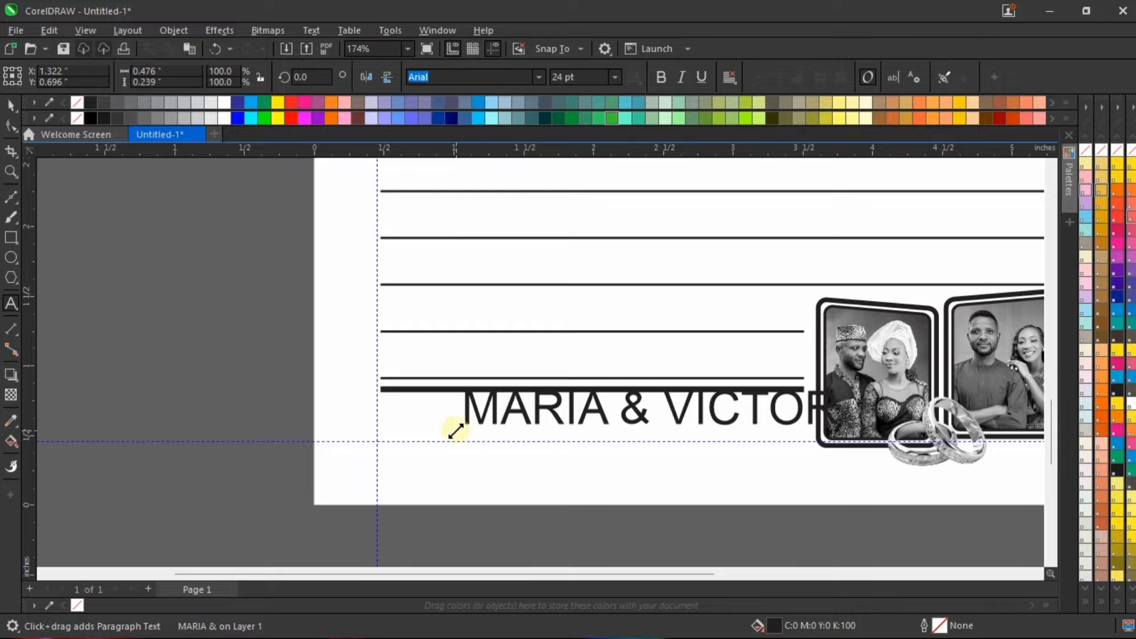
key(ctrl+space)
drag(616, 407, 599, 421)
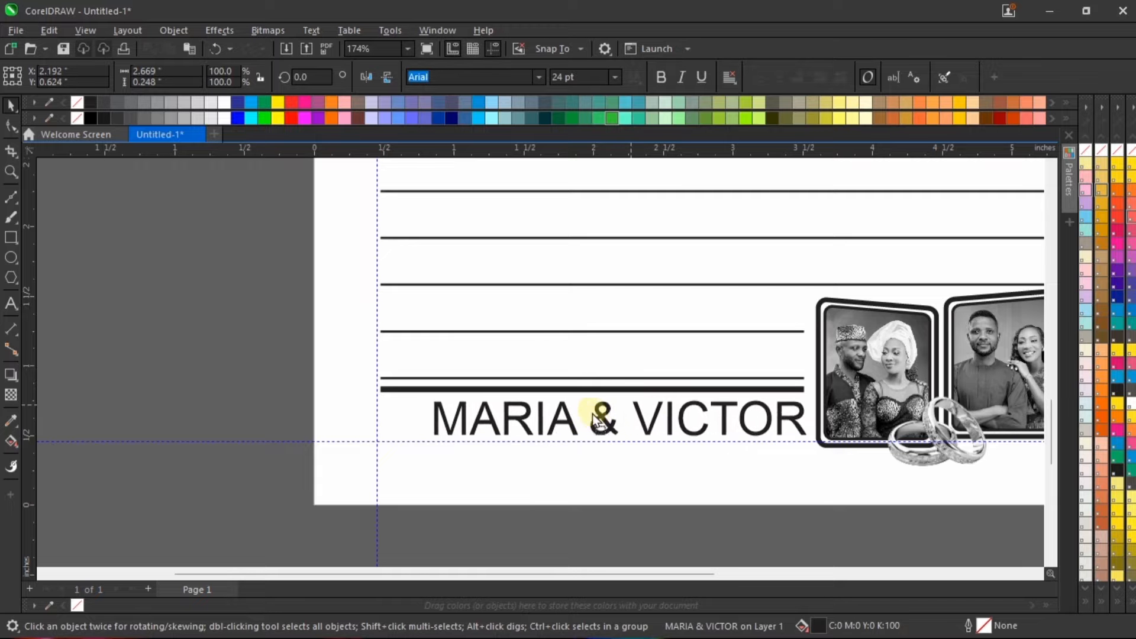
drag(799, 391, 717, 412)
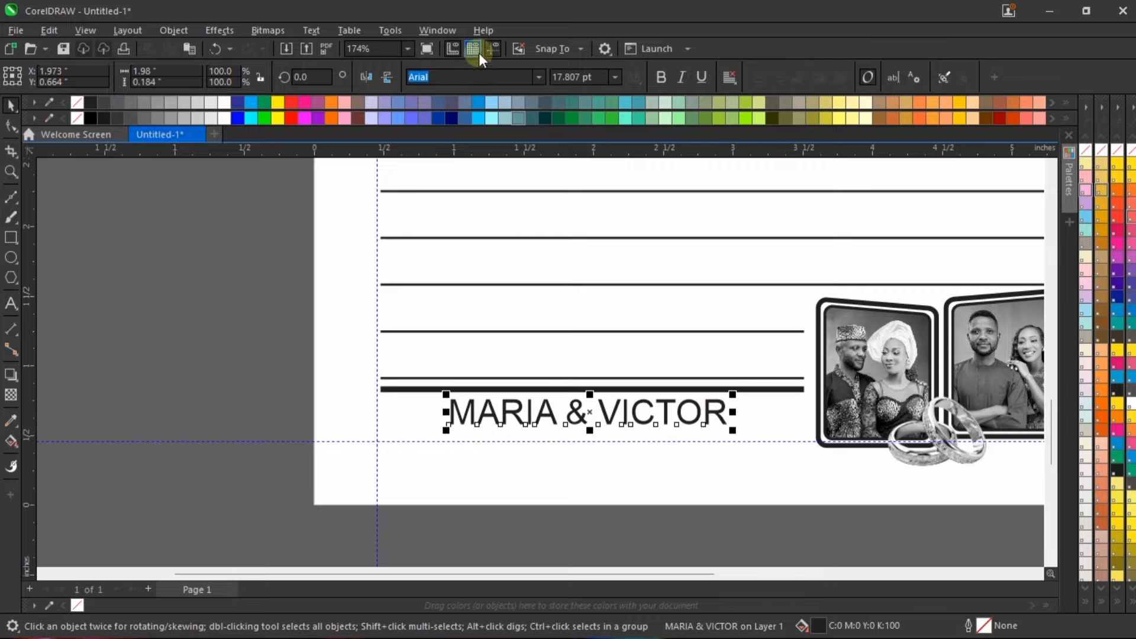
Step: Change the couple's names to the Trajax font and position them centrally beneath the shortened bottom rule
text(T)
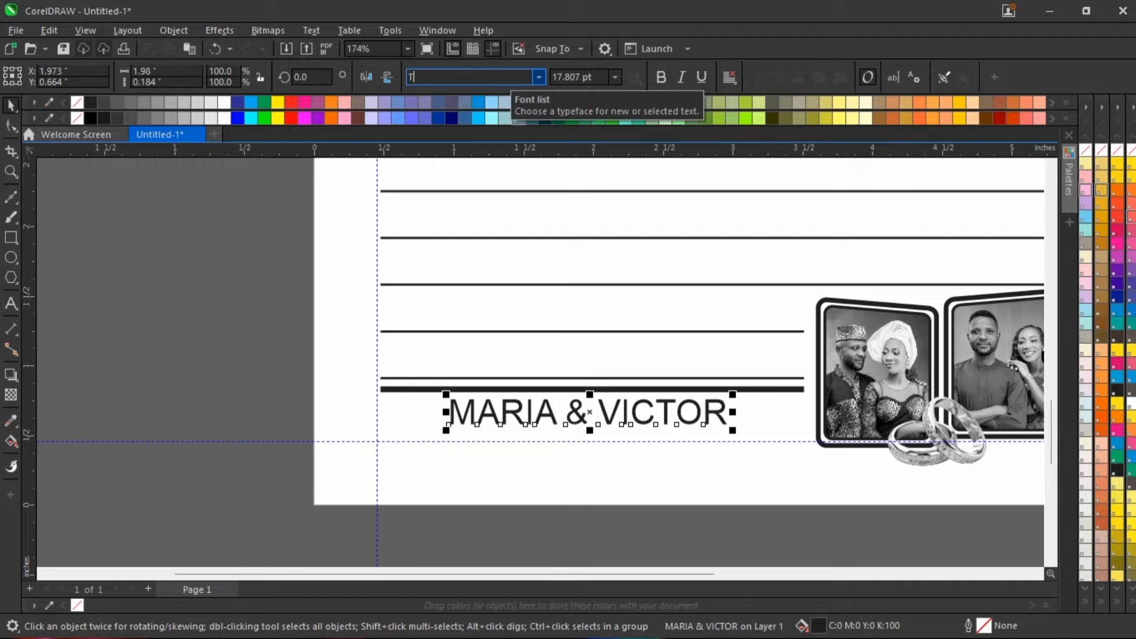
text(rajax)
key(Return)
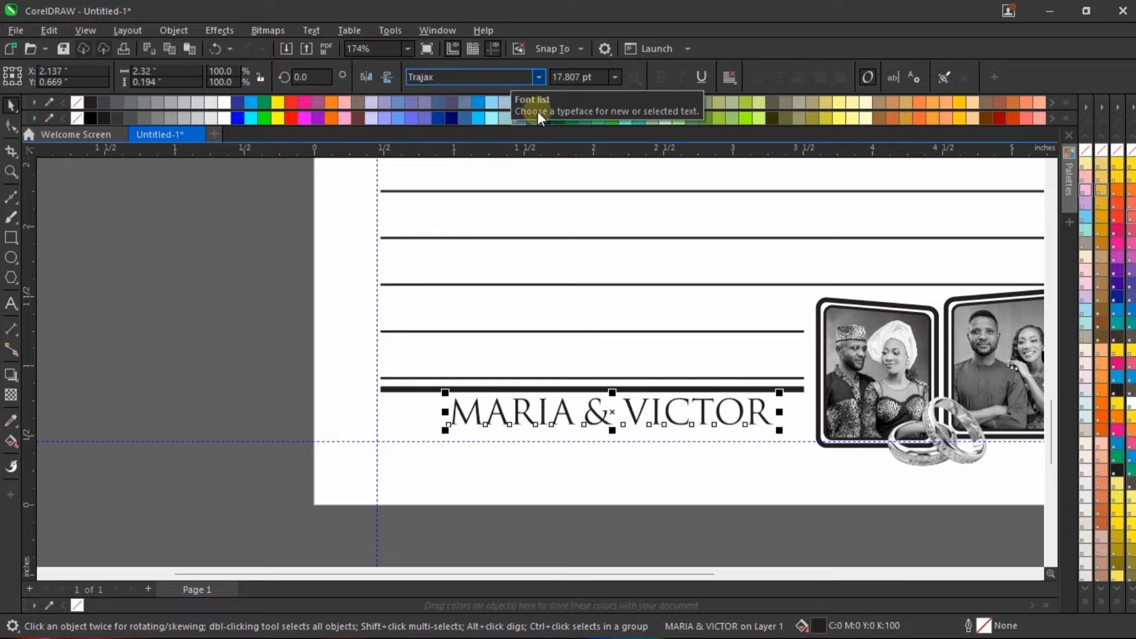
scroll(763, 409, up, 1)
drag(765, 415, 741, 416)
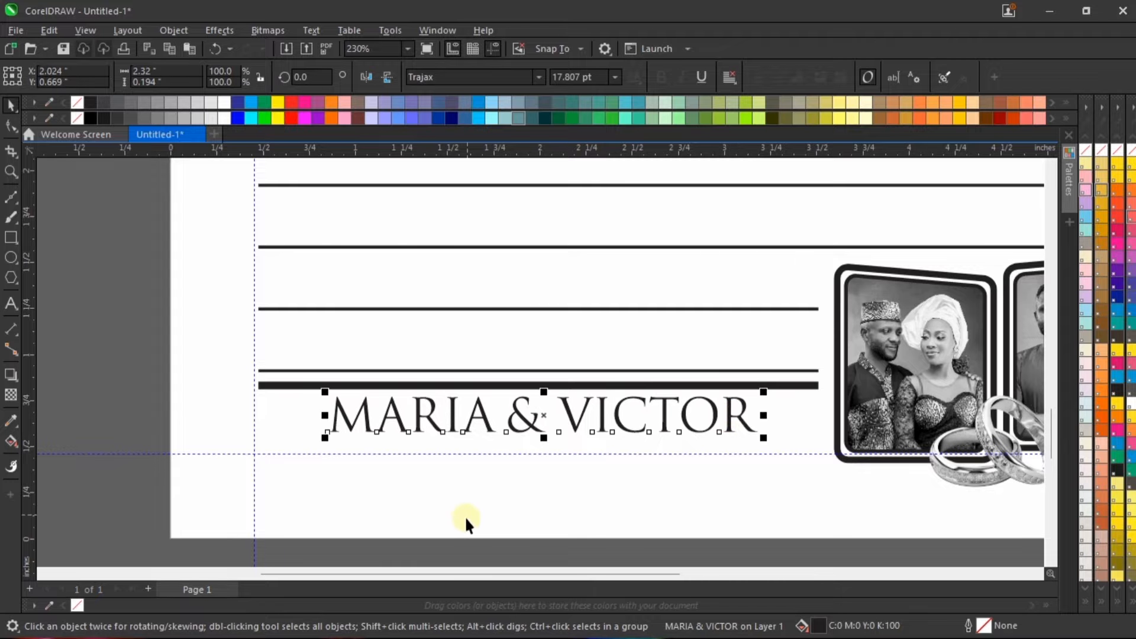
scroll(464, 516, down, 5)
scroll(627, 469, up, 2)
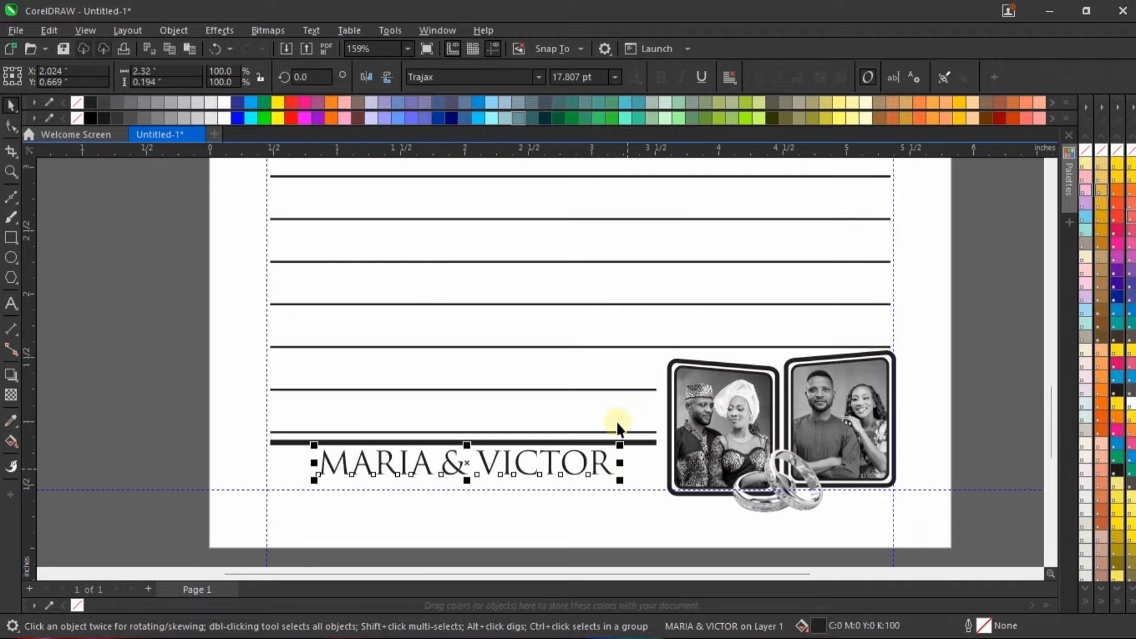
scroll(458, 491, up, 2)
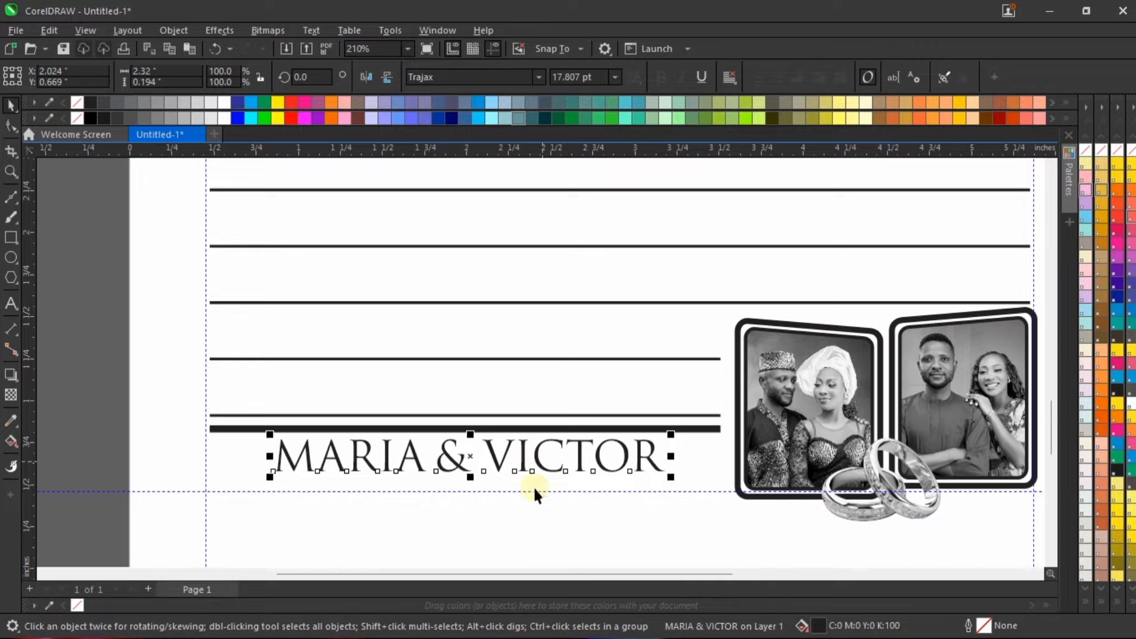
scroll(427, 491, up, 3)
drag(475, 454, 481, 455)
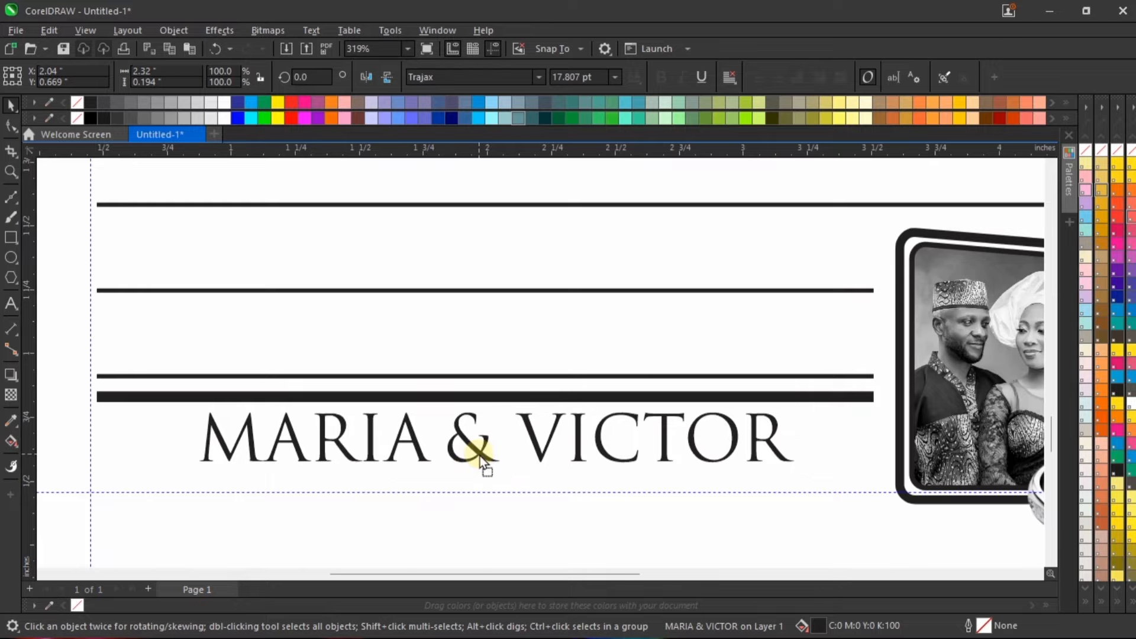
scroll(493, 402, down, 2)
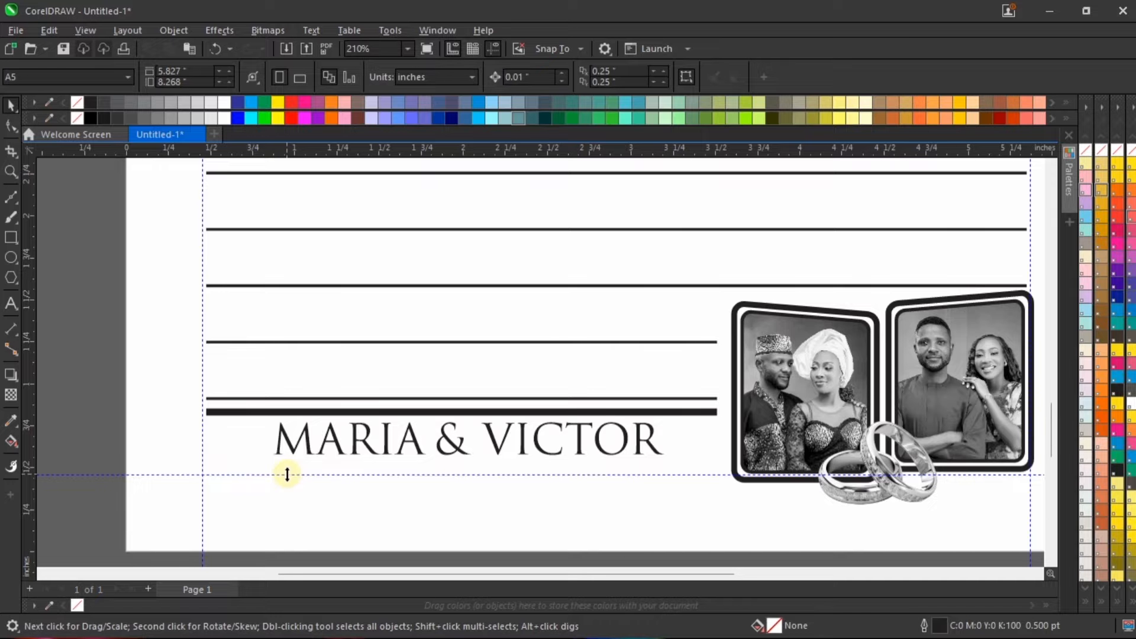
Step: Add the date "22ND NOVEMBER, 2025", scale it to about 12.2 pt, and centre it beneath the couple's names
click(11, 303)
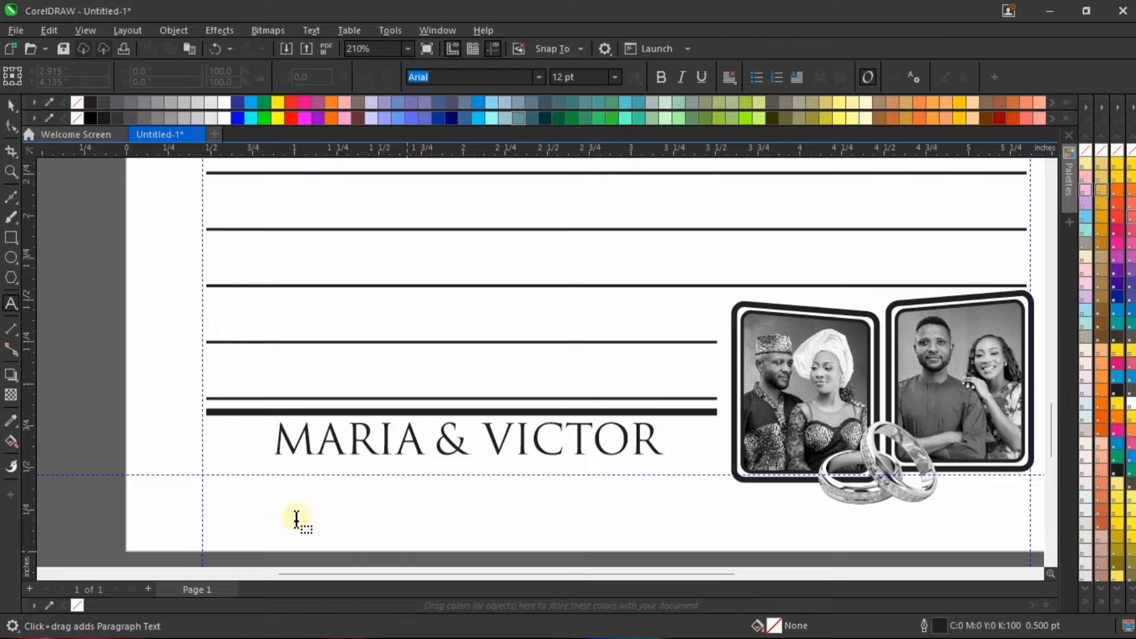
click(281, 485)
text(22)
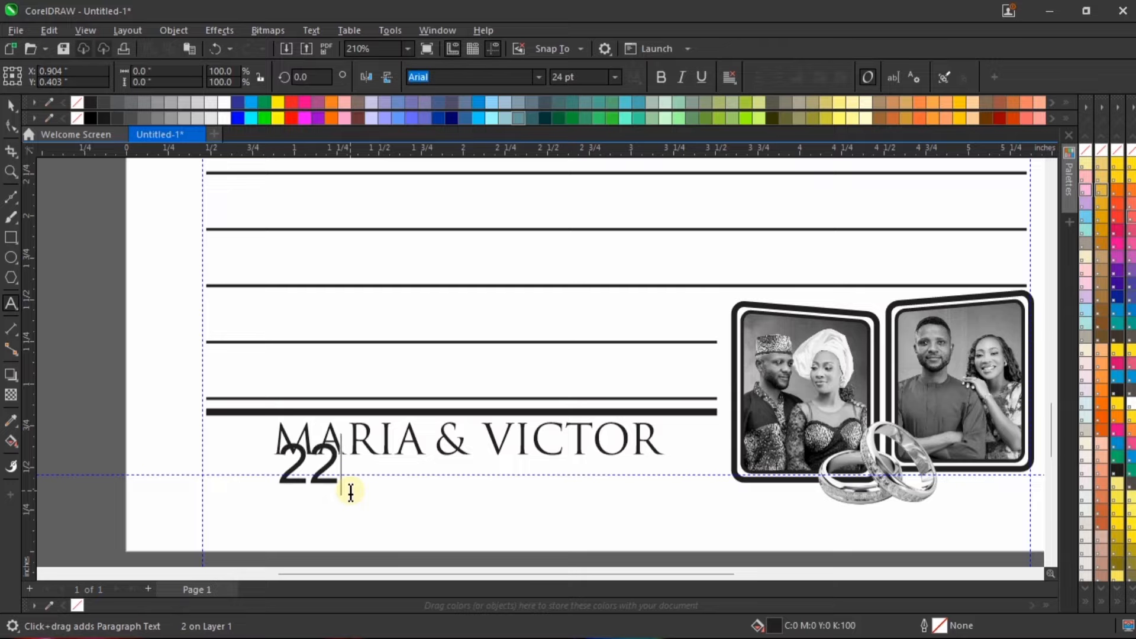
text(ND NOVEMBER)
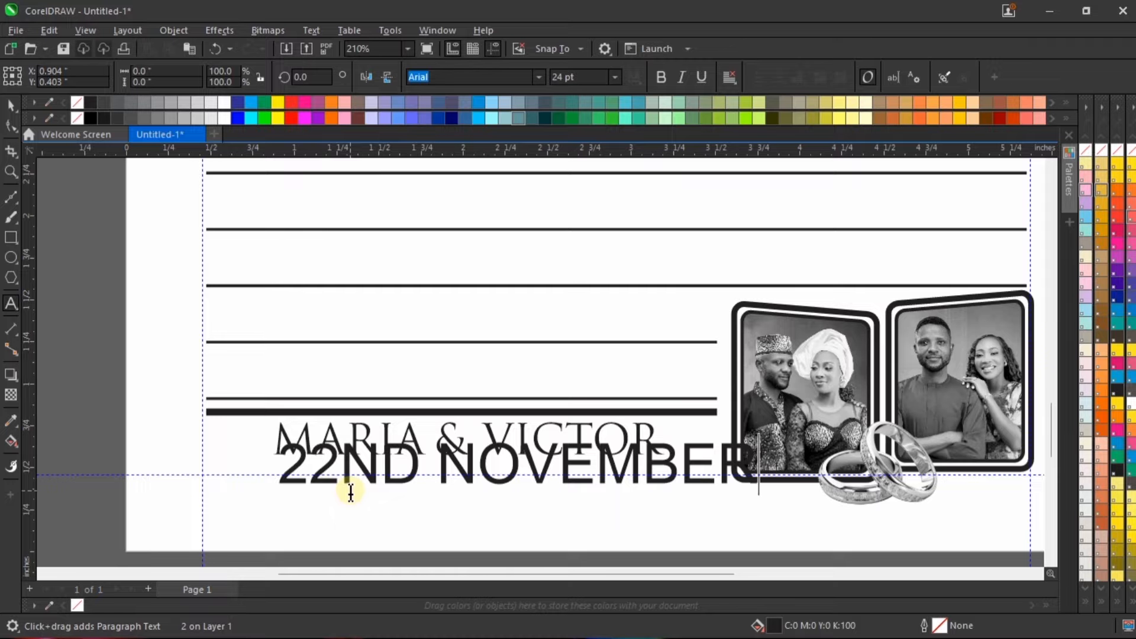
text(, 2025)
key(ctrl+space)
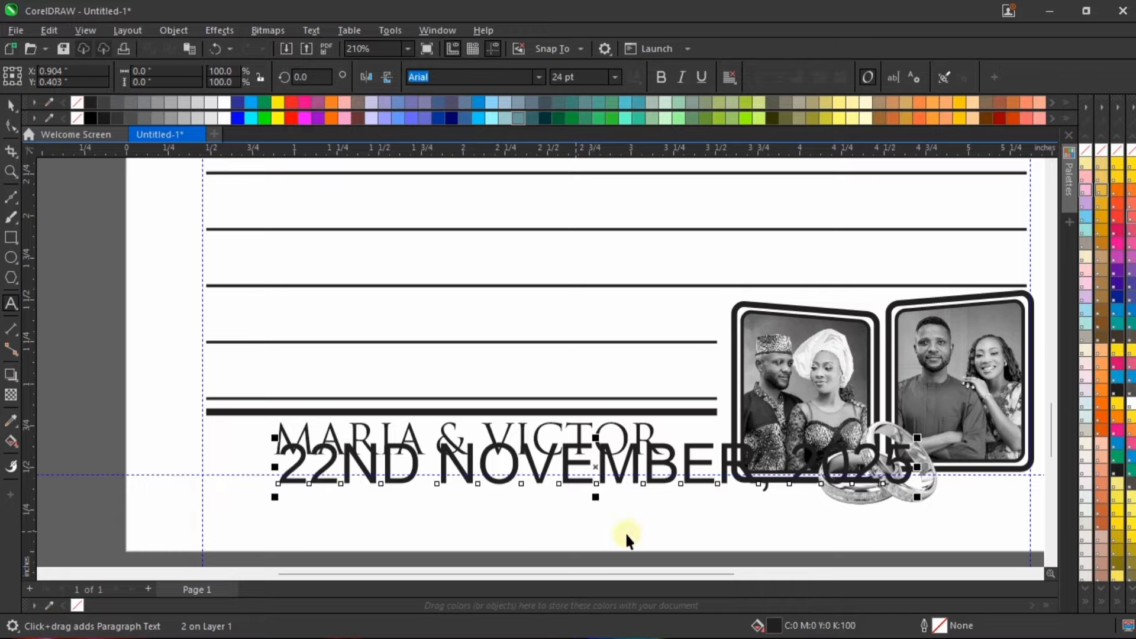
drag(917, 438, 607, 461)
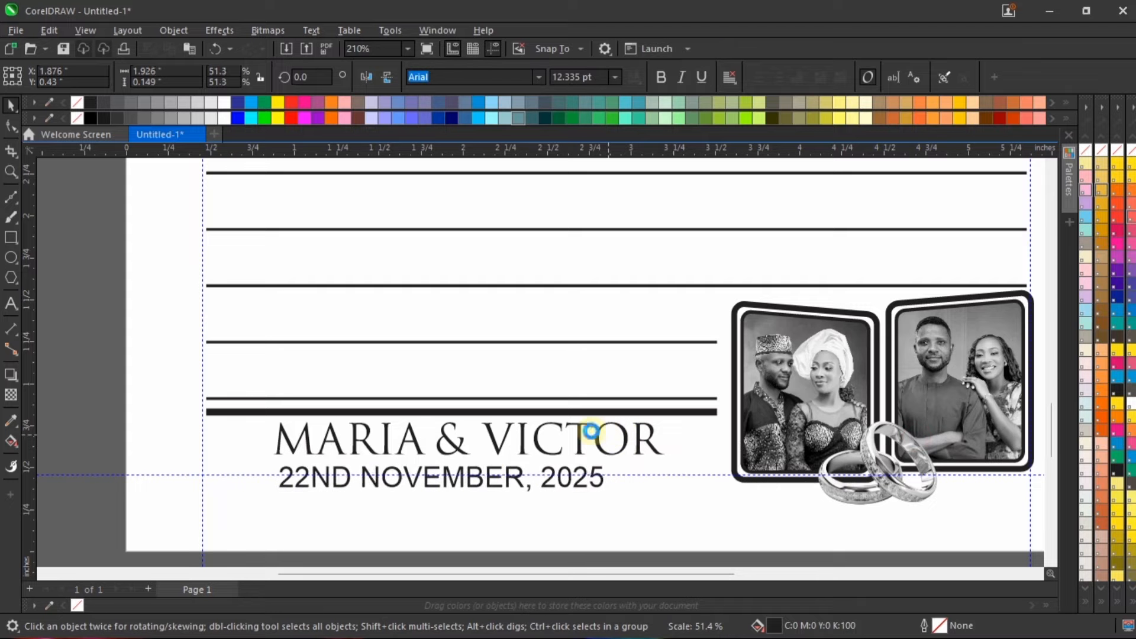
scroll(477, 467, up, 1)
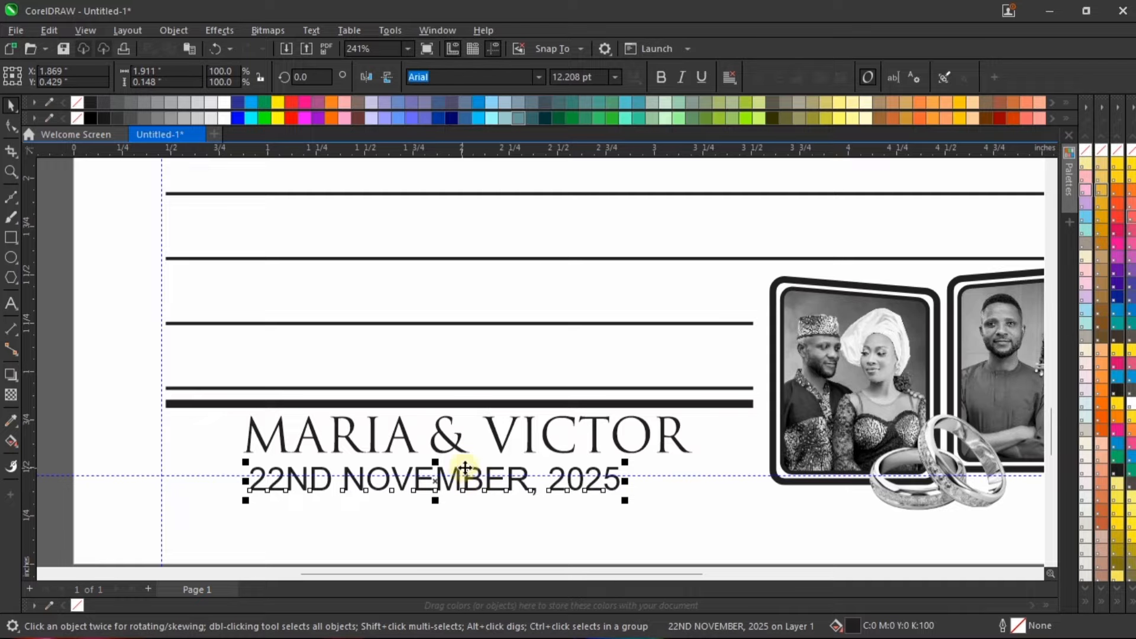
drag(516, 469, 552, 428)
Step: Set the couple's names to 16 pt and reposition them centrally above the date, just below the thick rule
click(545, 436)
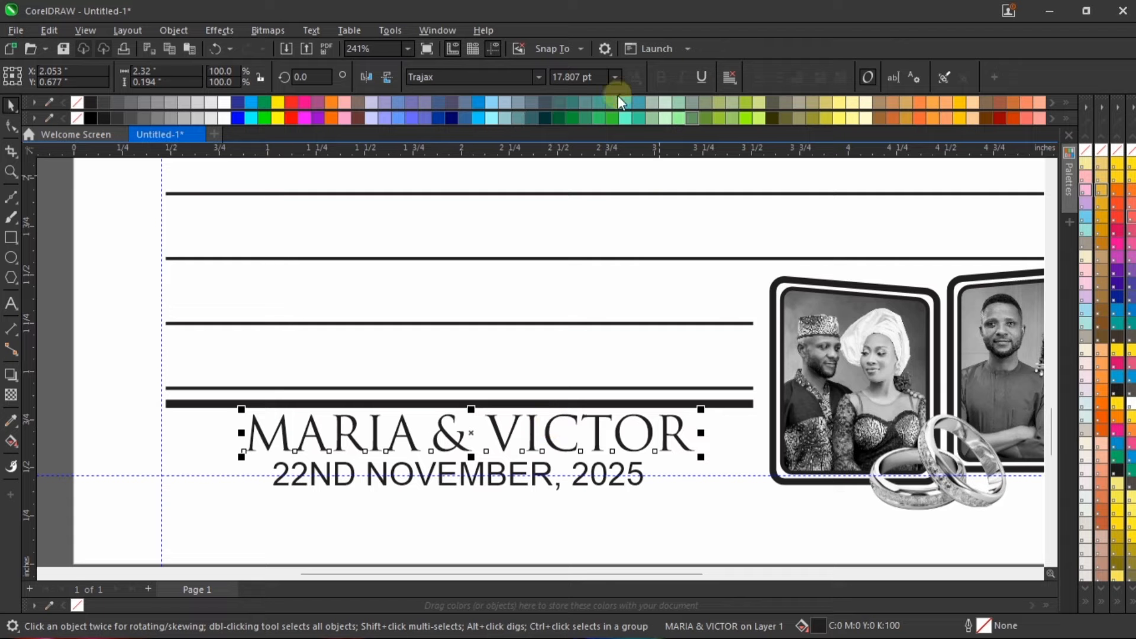
scroll(551, 451, down, 2)
scroll(551, 451, down, 2)
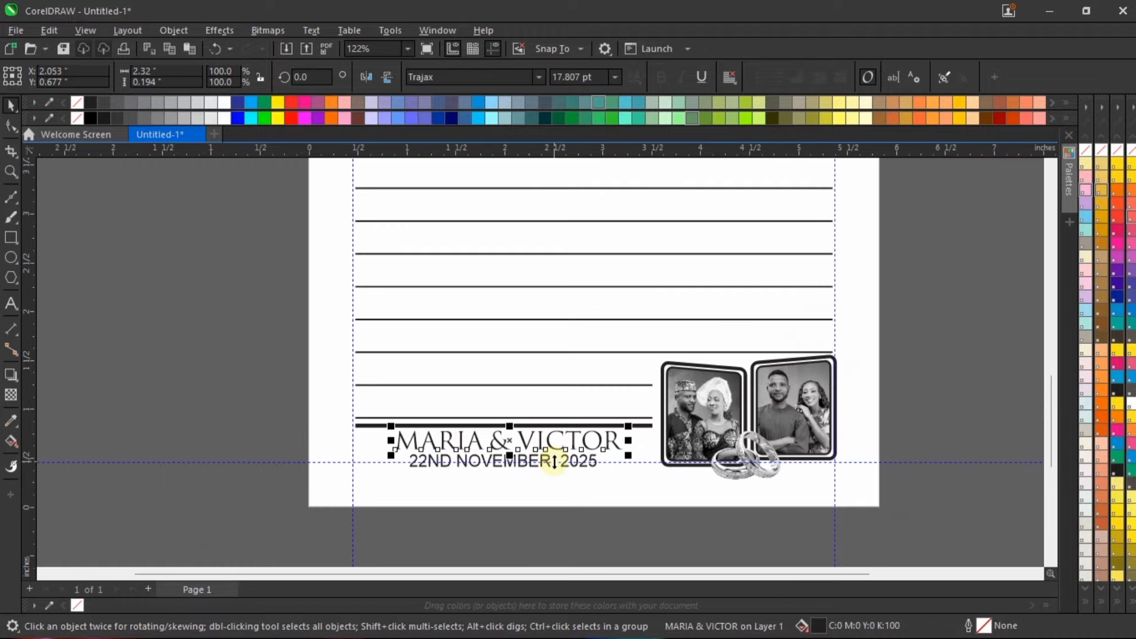
scroll(554, 462, down, 1)
scroll(540, 459, up, 3)
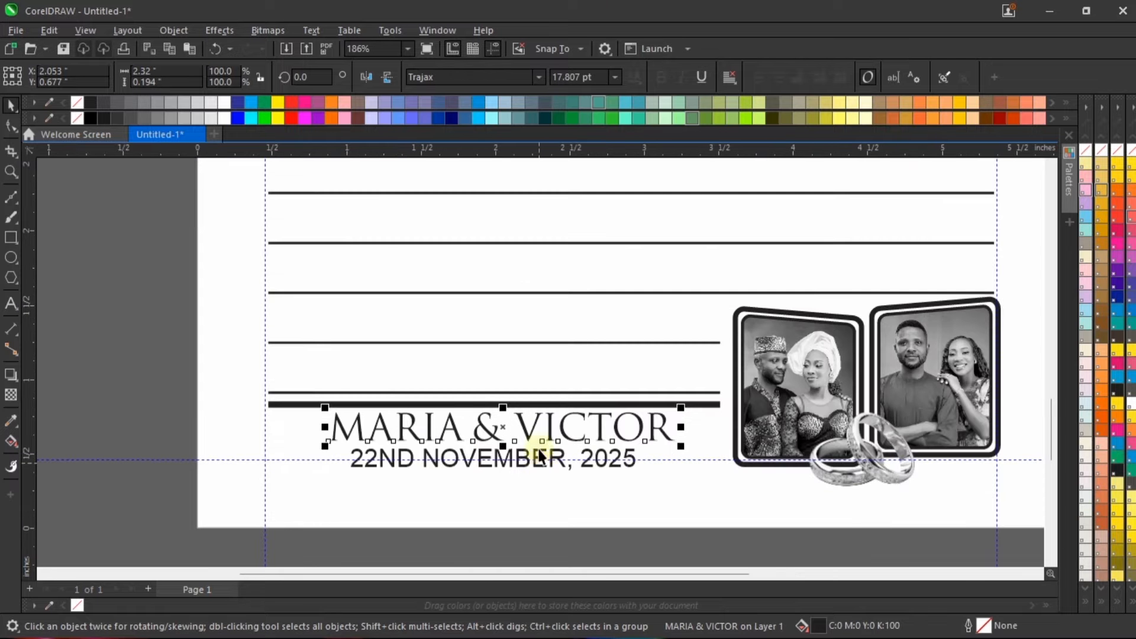
click(597, 77)
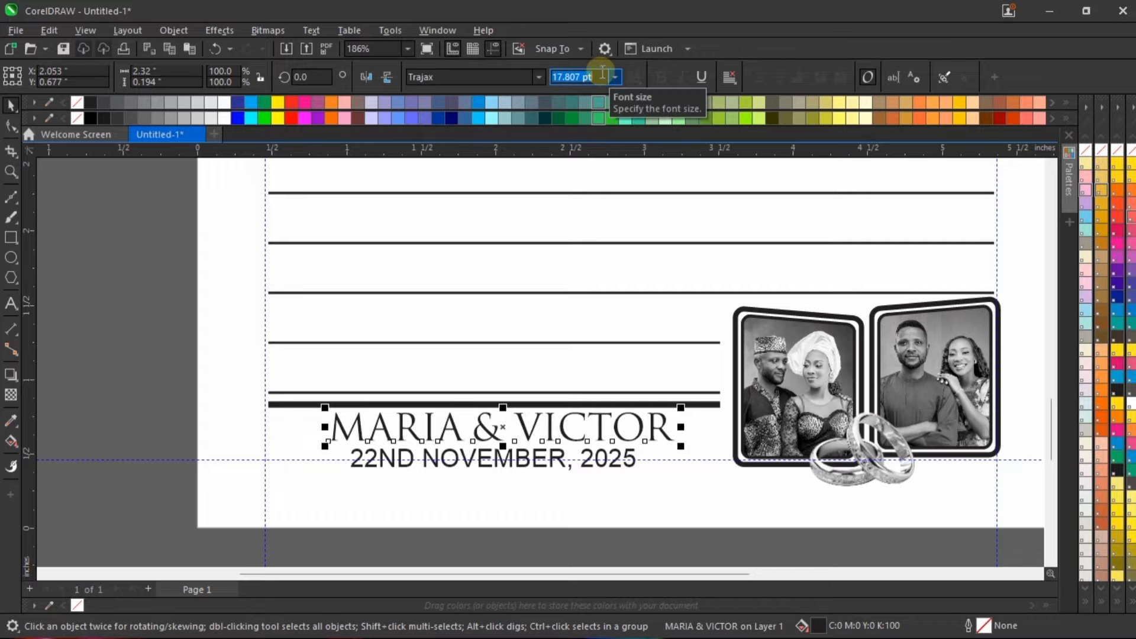
text(16)
key(Return)
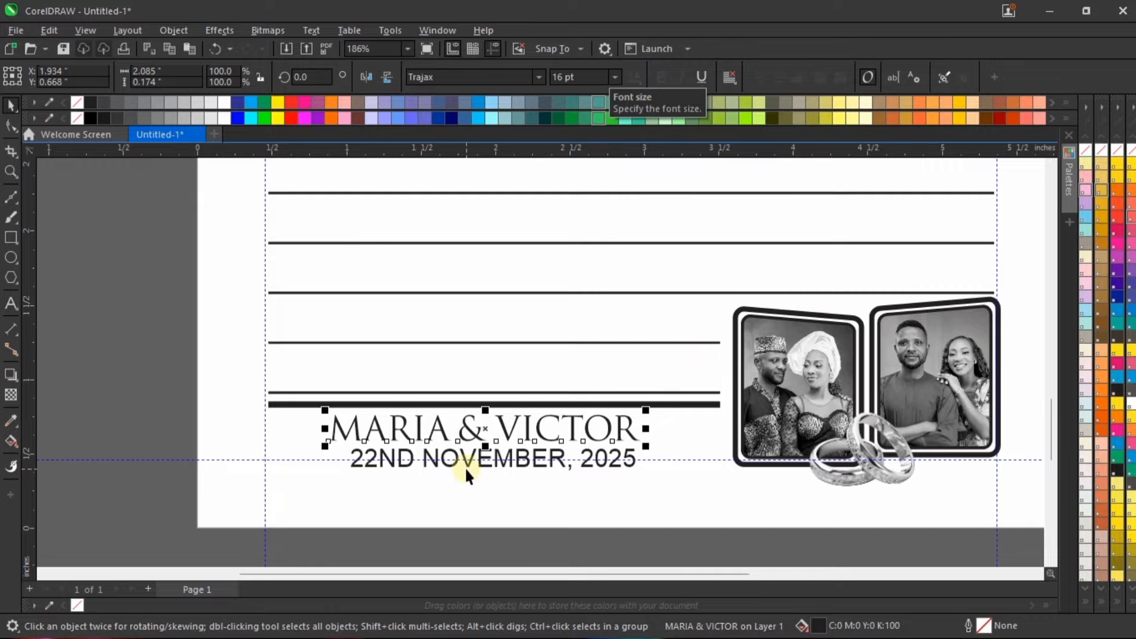
scroll(467, 456, up, 3)
click(545, 400)
click(545, 400)
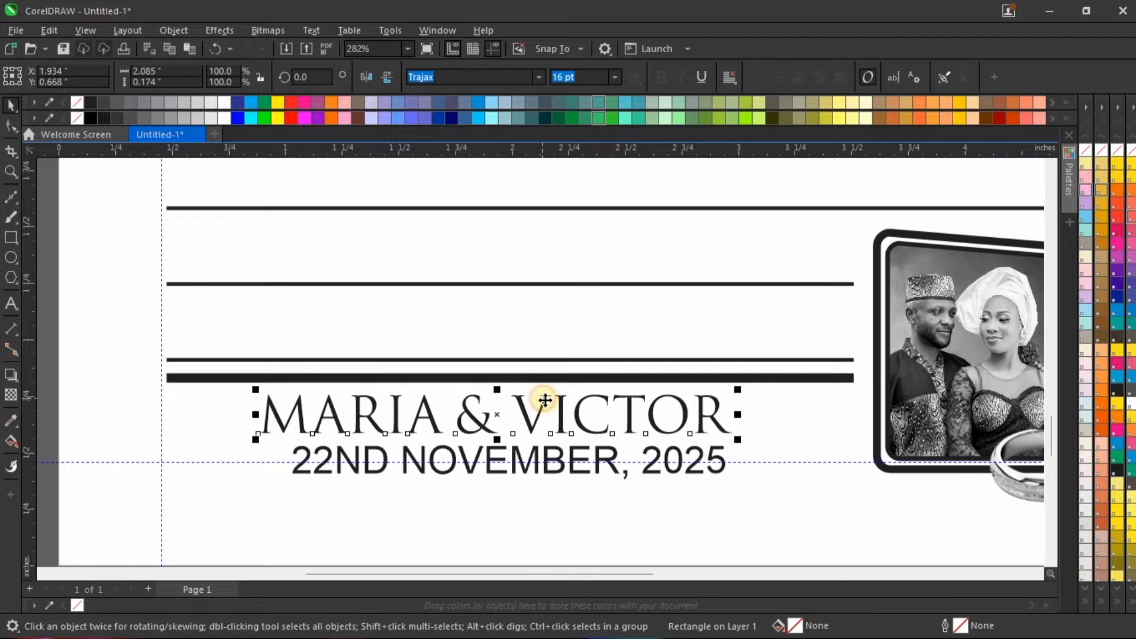
drag(545, 400, 558, 397)
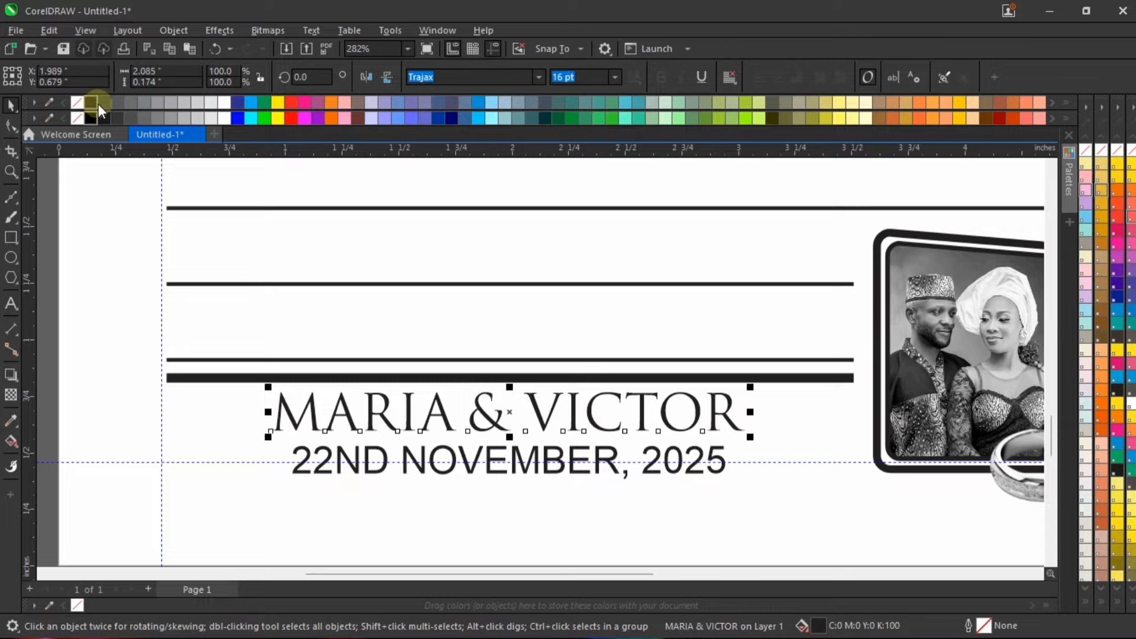
Step: Give the couple's names a black outline with a width of 0.75 pt
right_click(92, 103)
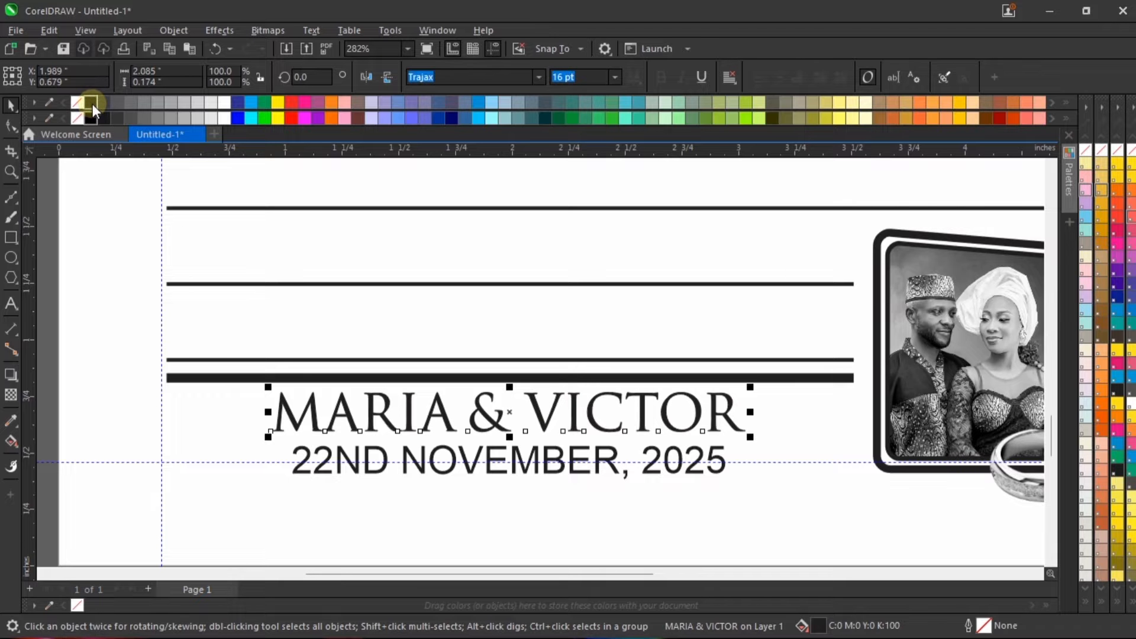
double_click(984, 624)
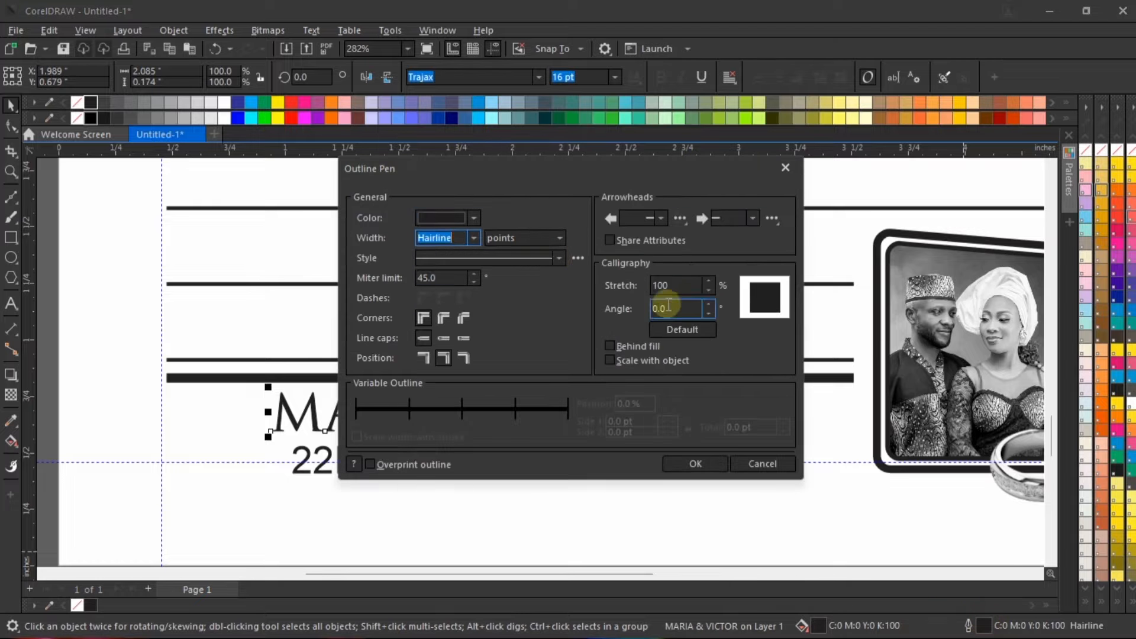
click(475, 235)
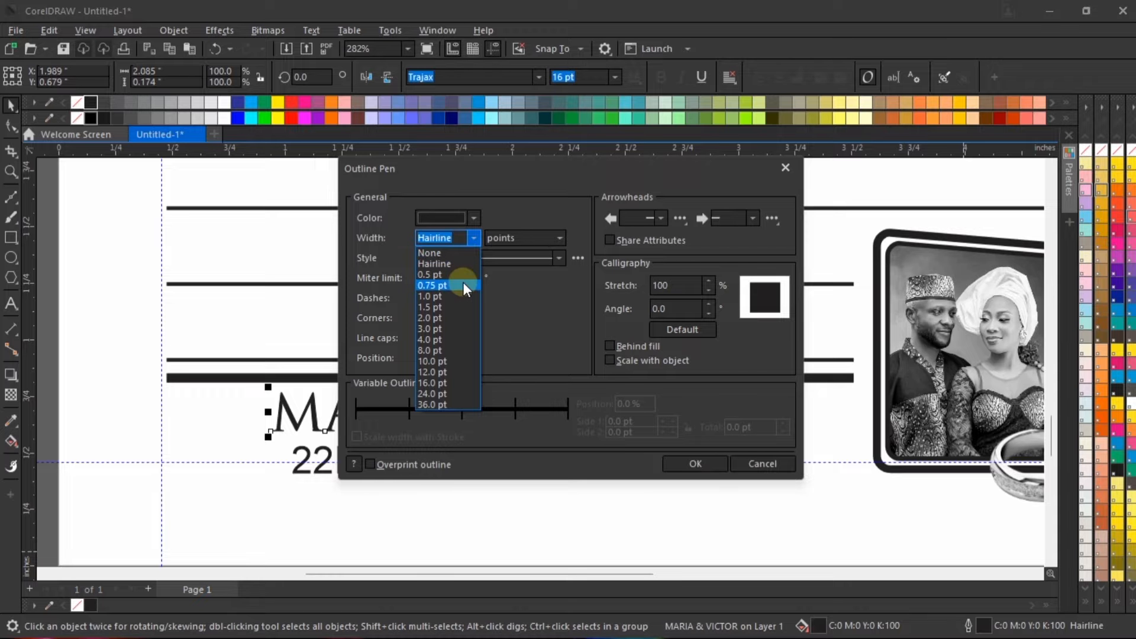
click(463, 281)
drag(531, 172, 687, 185)
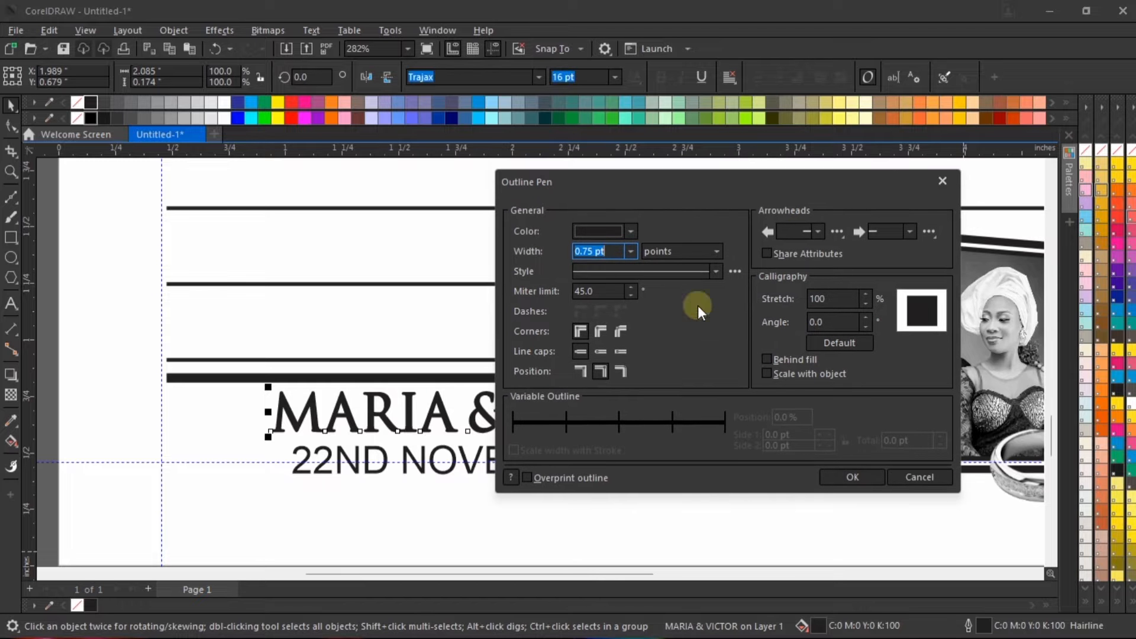
click(852, 477)
scroll(682, 480, down, 3)
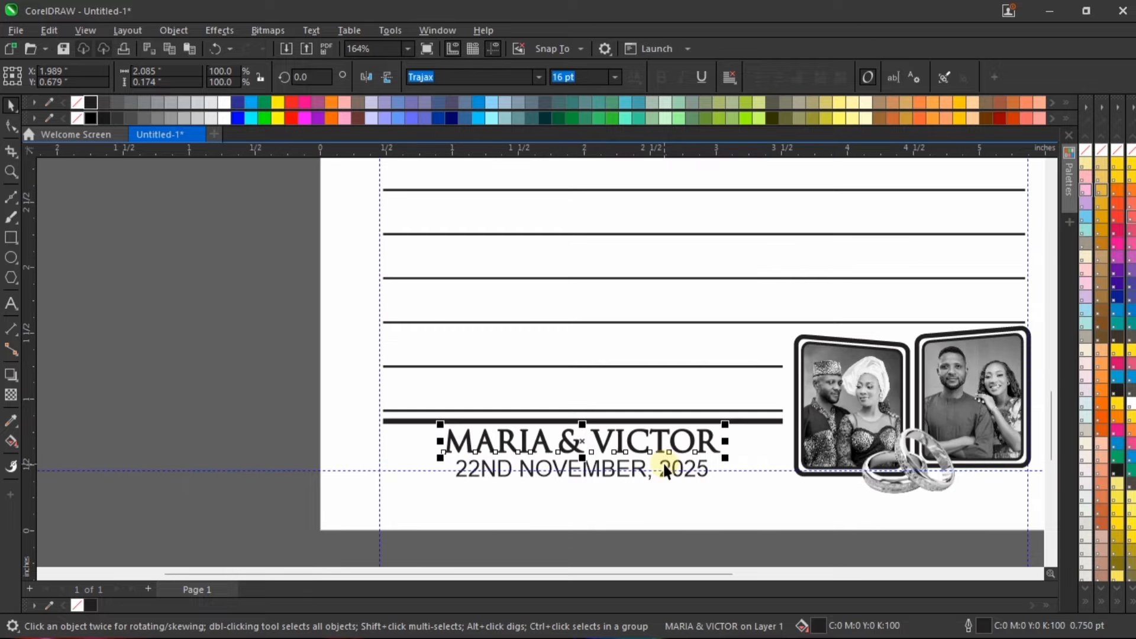
Step: Set the date in Trajax with a black hairline outline and scale it down to about 9.5 pt
click(679, 480)
scroll(679, 474, up, 3)
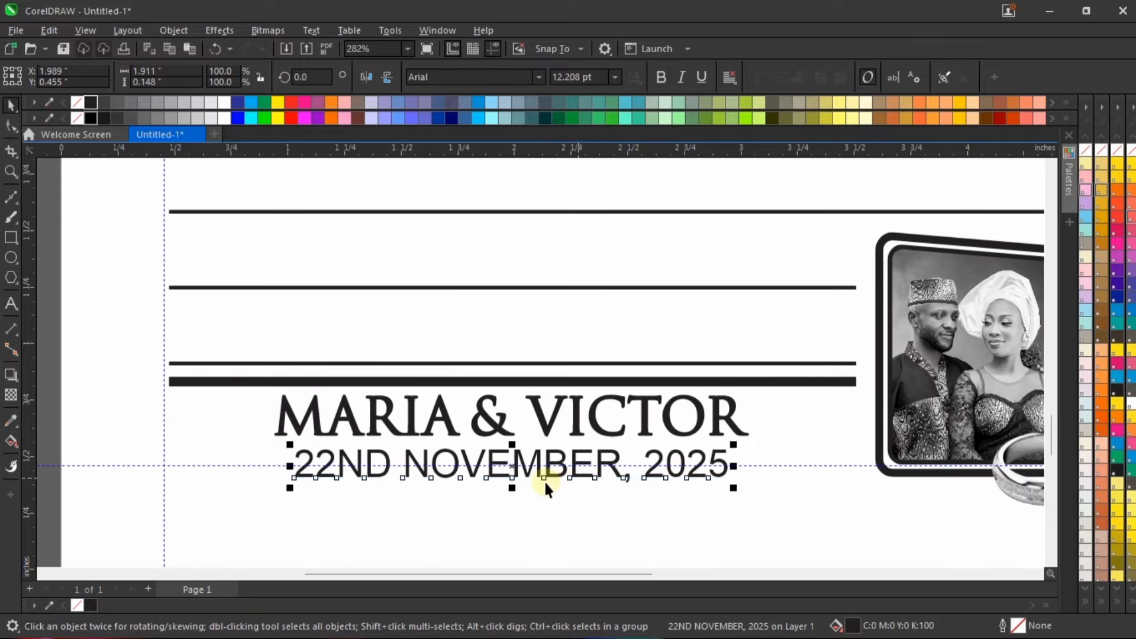
scroll(544, 479, up, 1)
click(538, 77)
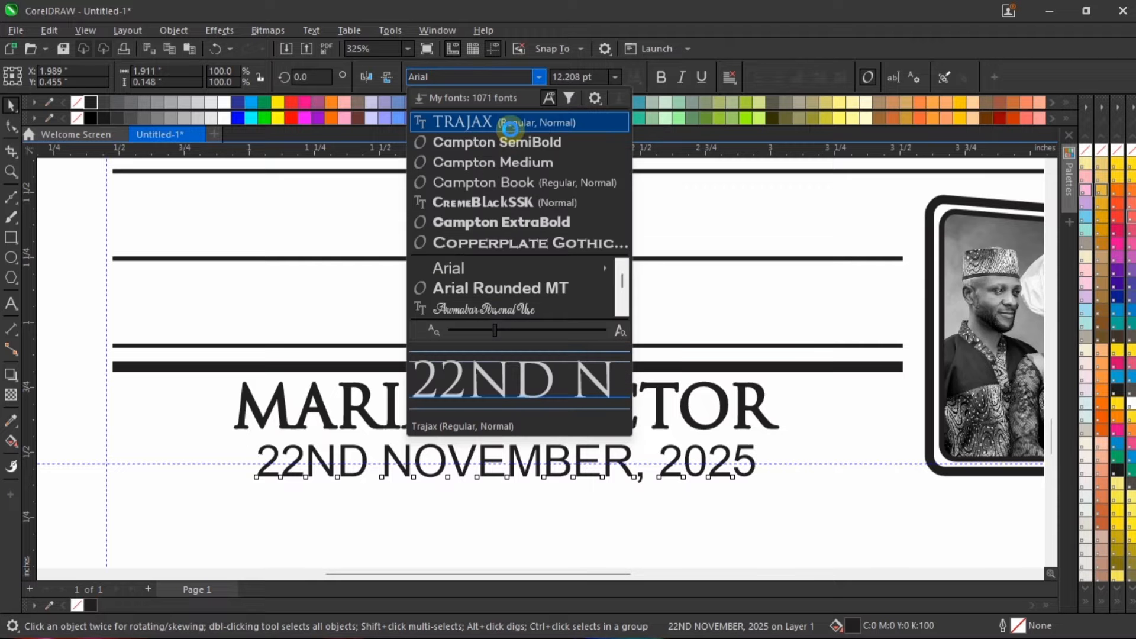
click(520, 117)
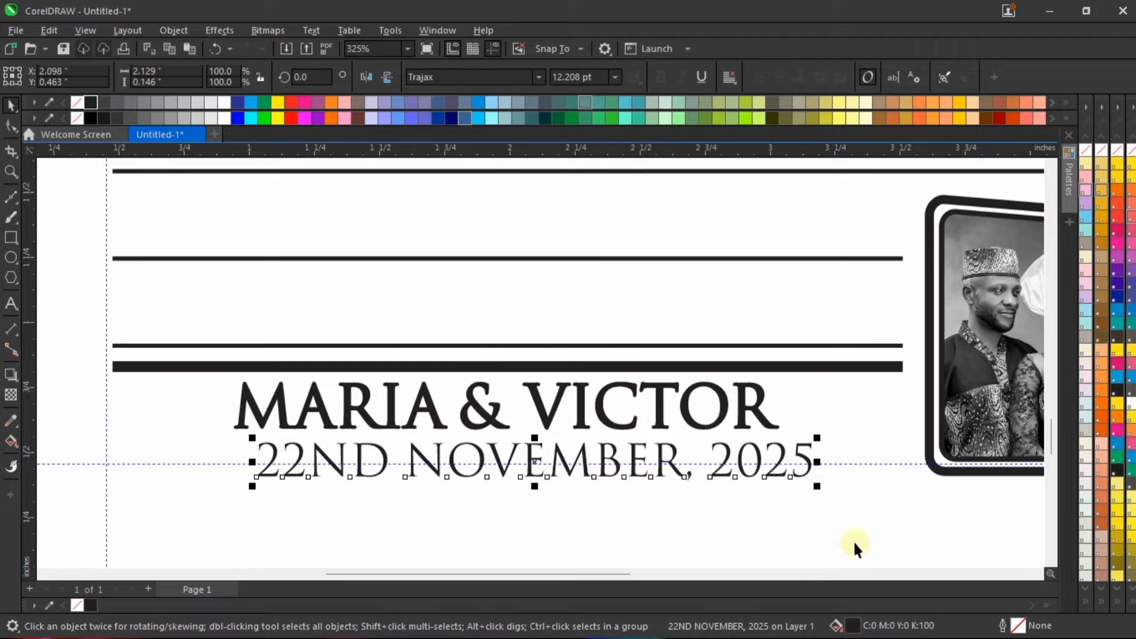
right_click(89, 101)
drag(816, 438, 692, 445)
scroll(415, 478, up, 1)
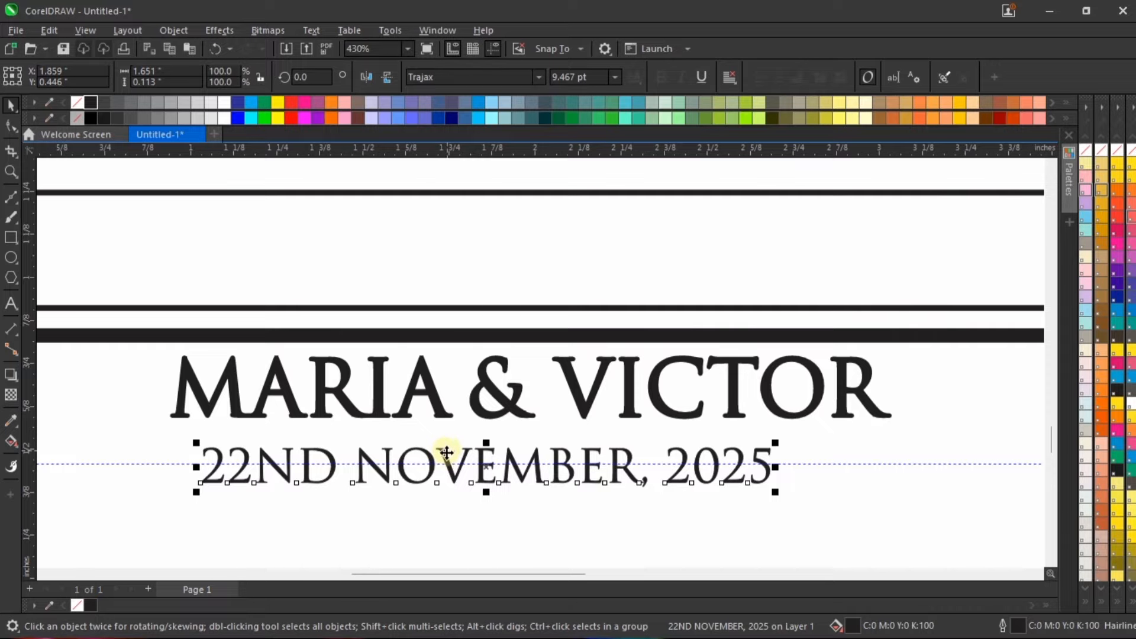
Step: Move the date up close beneath the couple's names and give it a 0.5 pt outline
drag(462, 445, 473, 432)
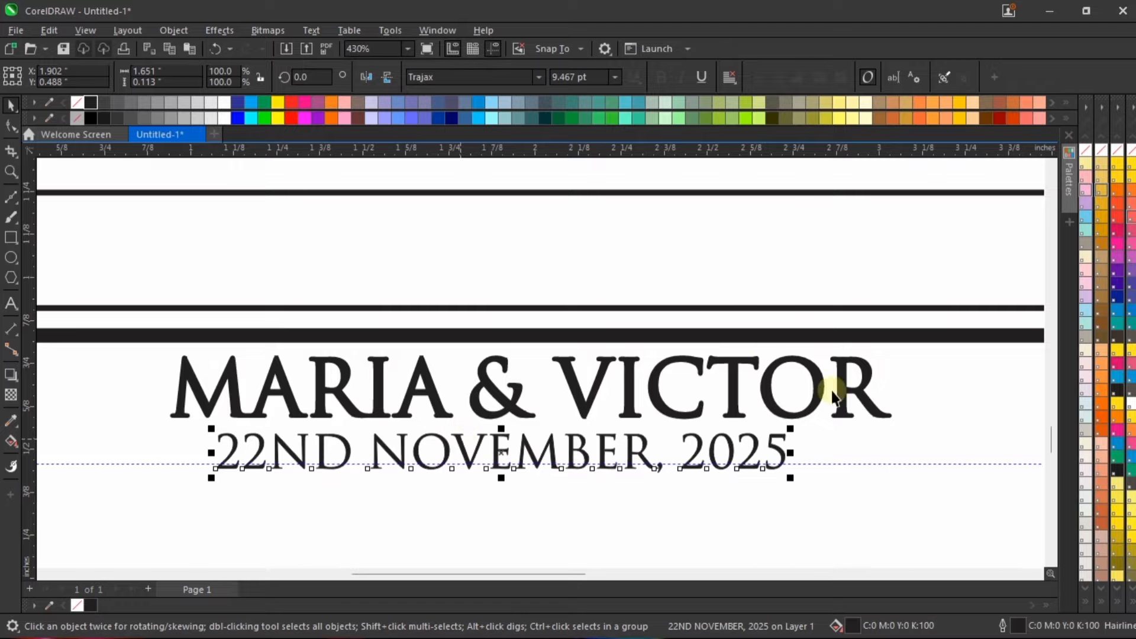
key(F12)
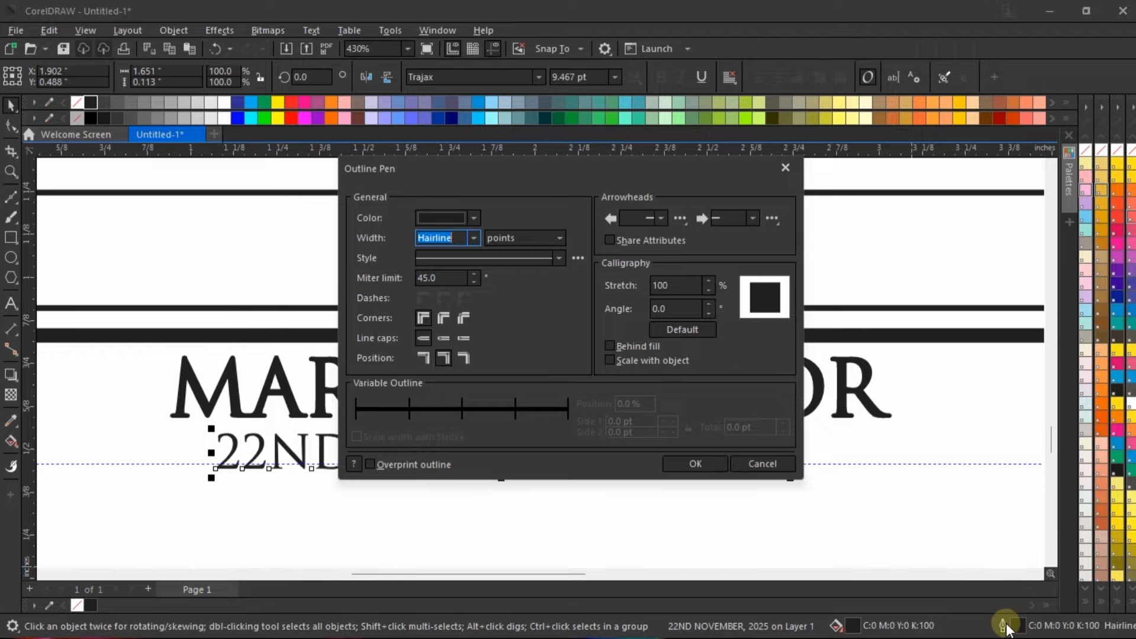
click(473, 238)
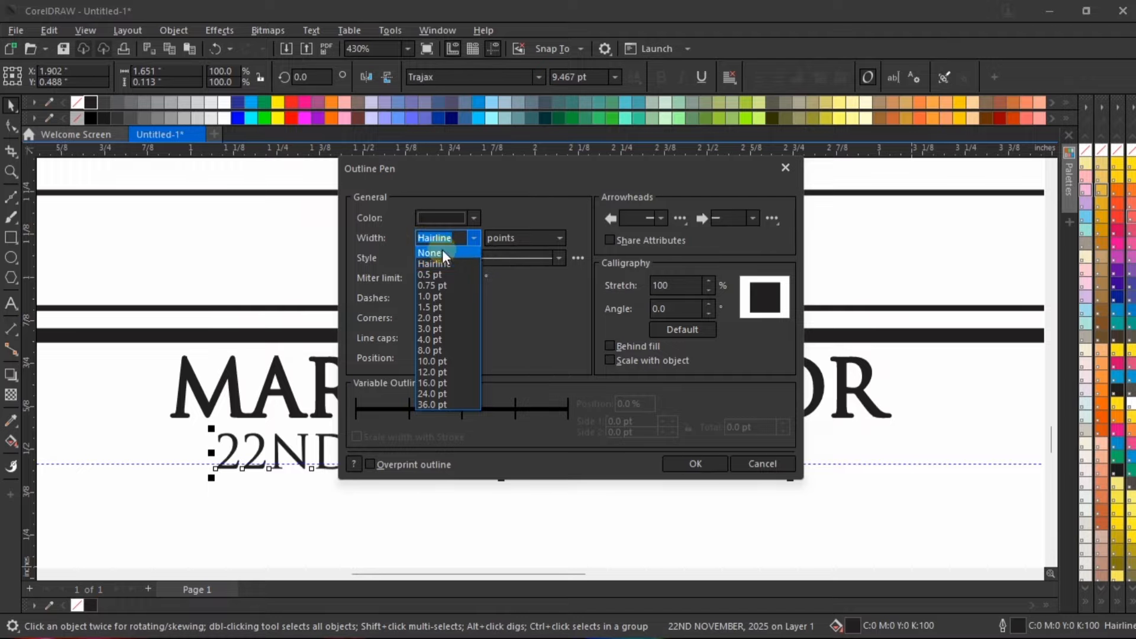
click(452, 274)
click(695, 465)
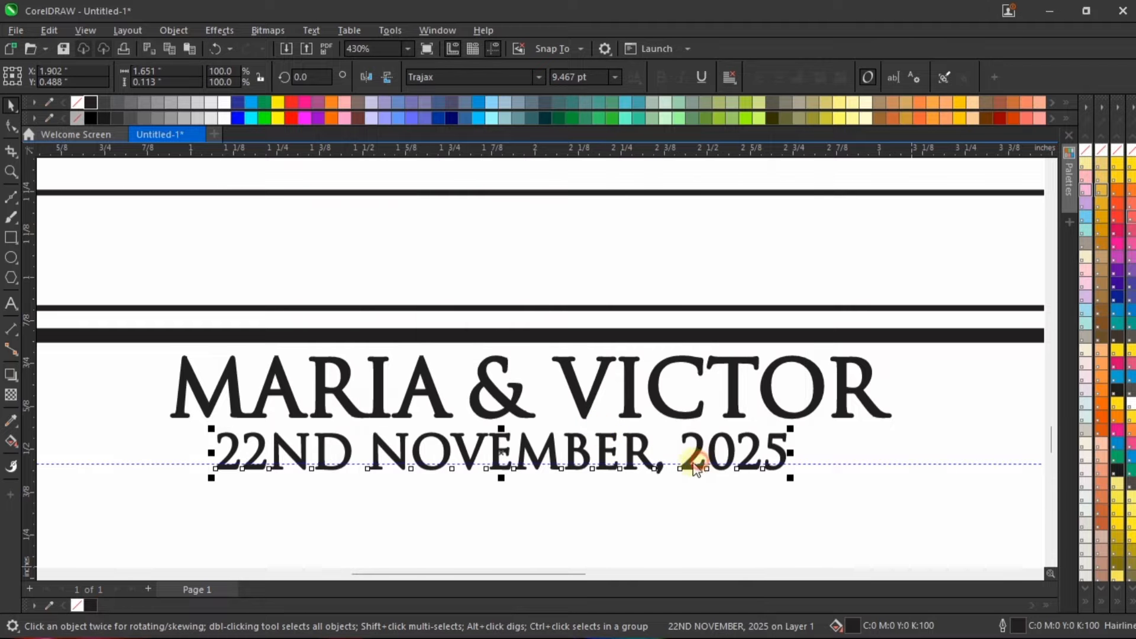
Step: Scale the date up slightly and set its font size to 9 pt
scroll(693, 469, down, 1)
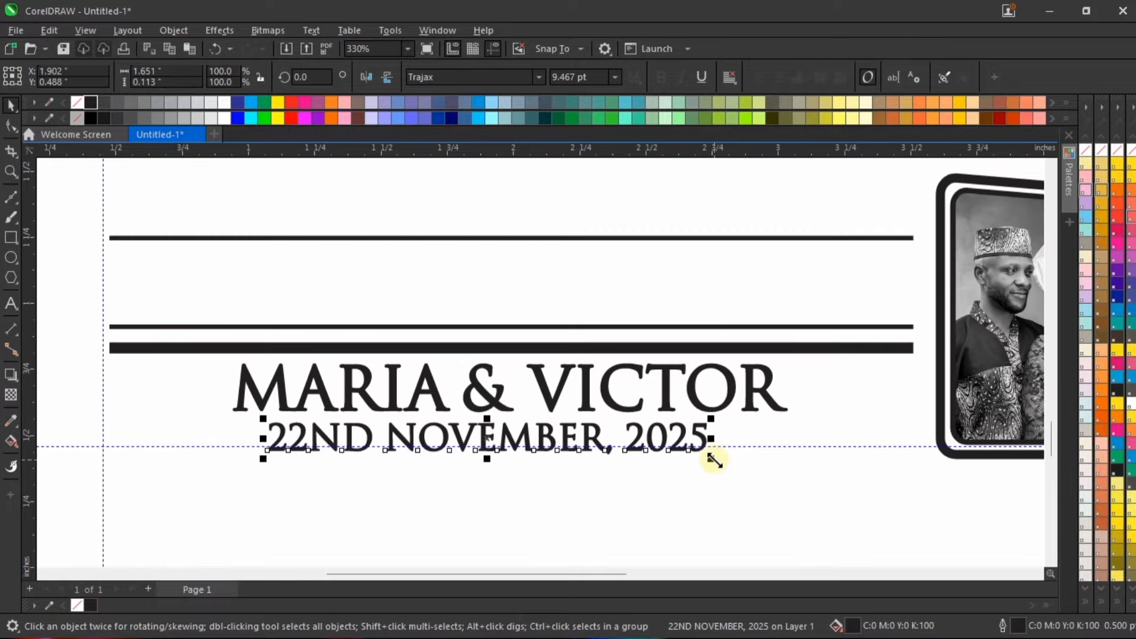
drag(714, 461, 728, 464)
click(586, 76)
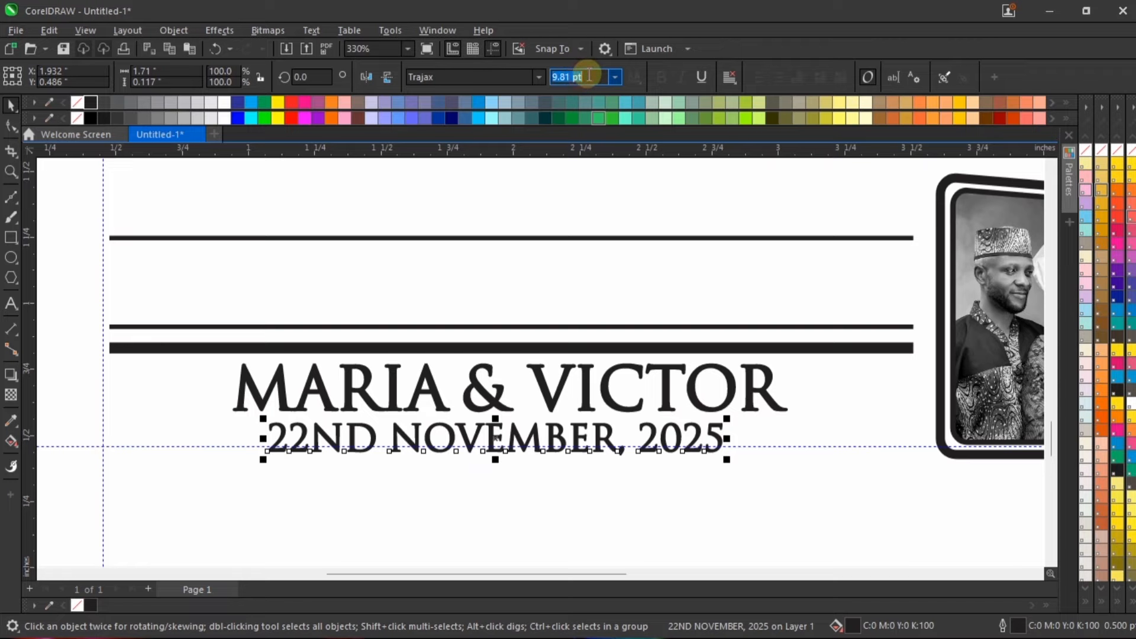
text(9)
key(Return)
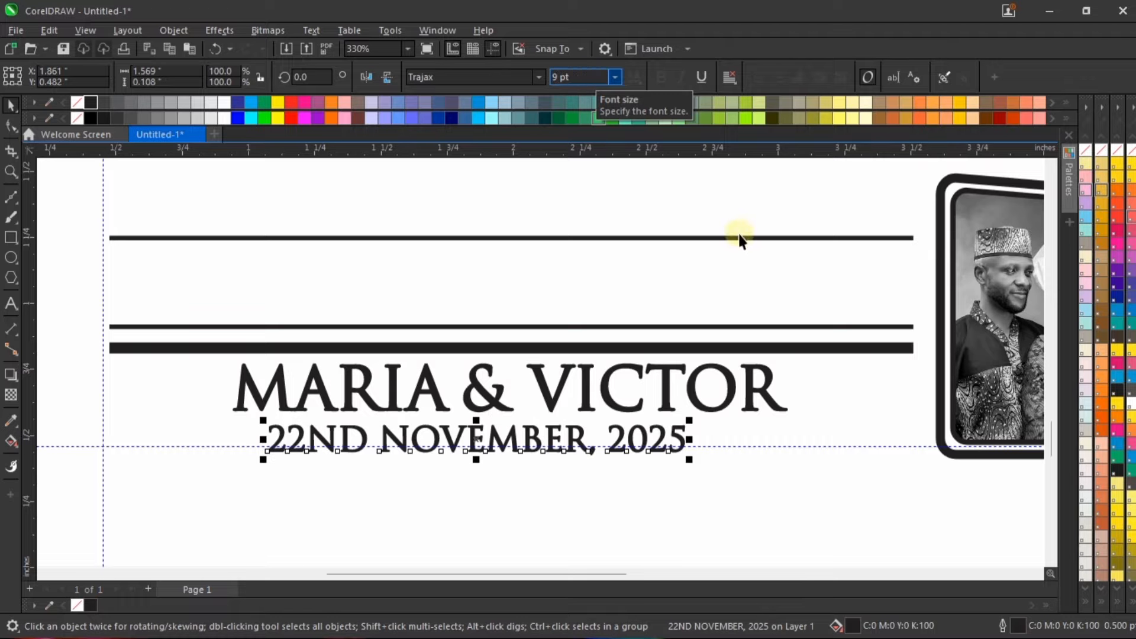
Step: Centre the date horizontally under the couple's names and set its font size to 9.5 pt
scroll(675, 446, down, 2)
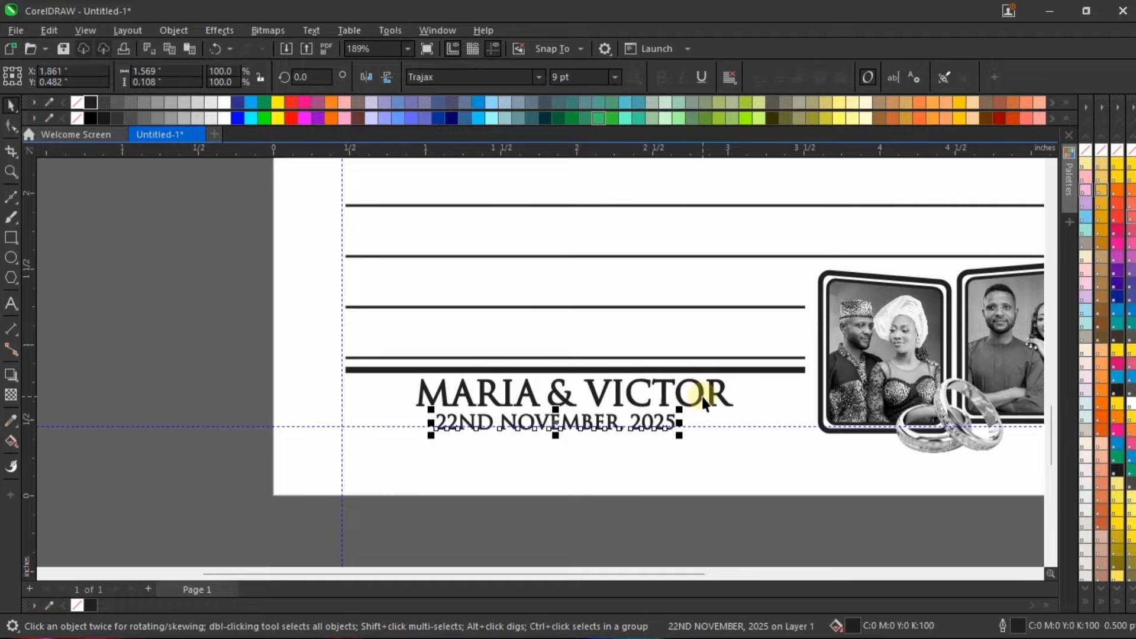
shift+click(702, 396)
key(c)
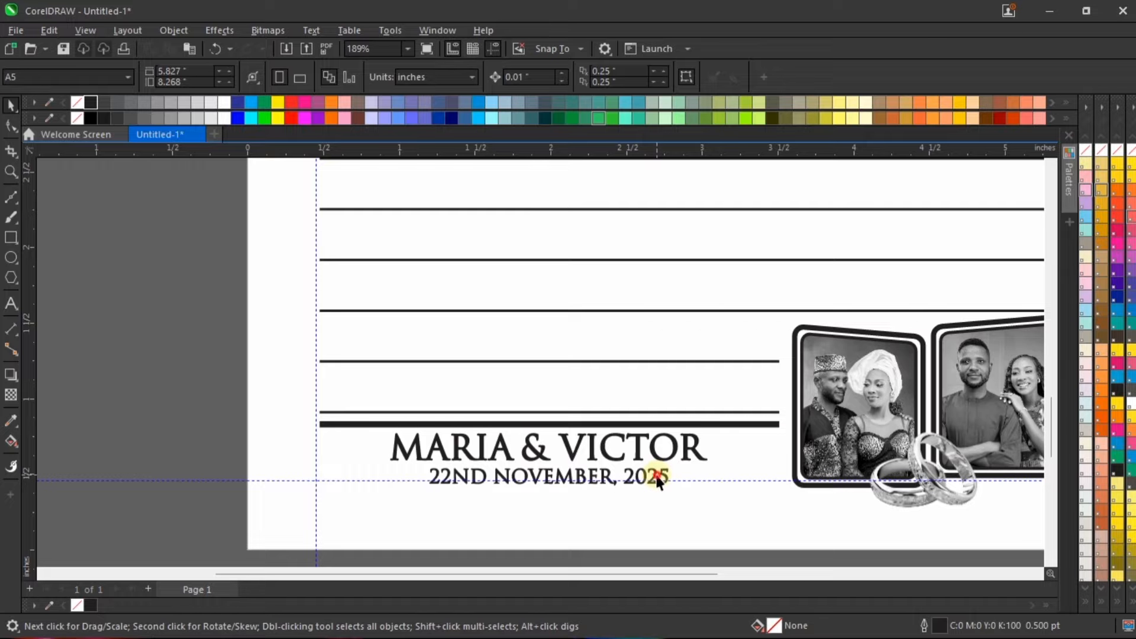
click(658, 480)
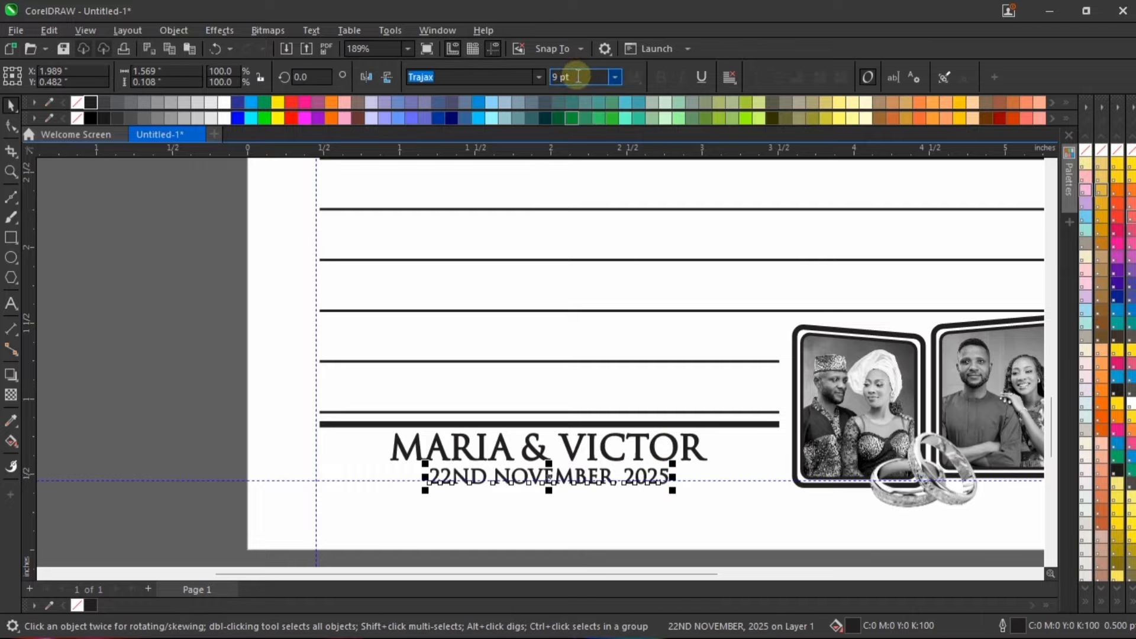
text(9.)
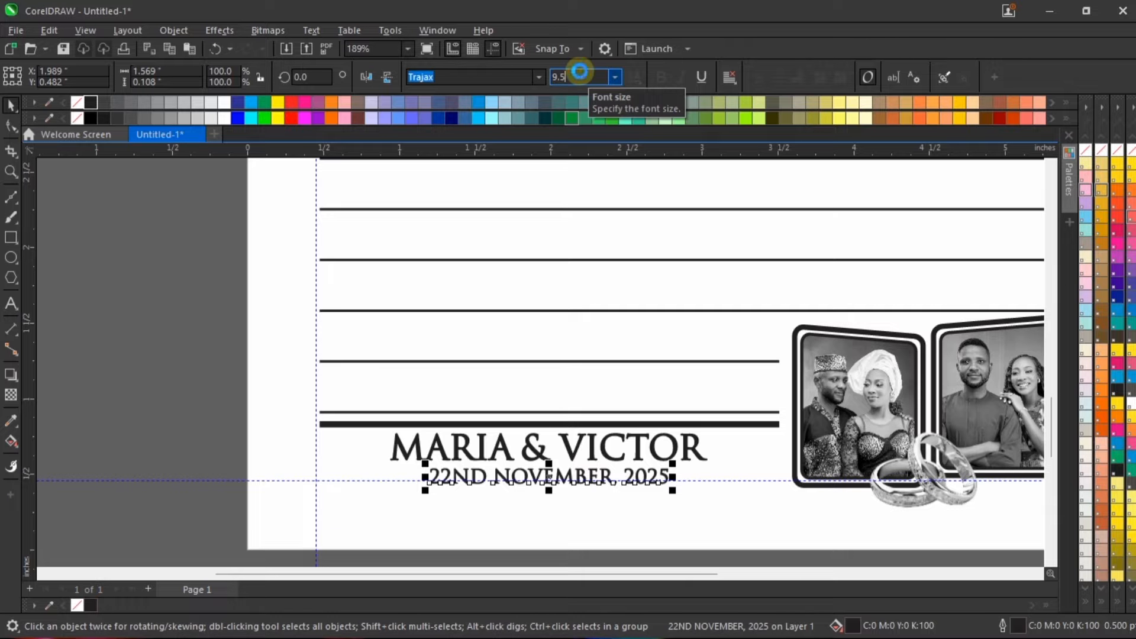
text(5)
key(Return)
Step: Nudge the couple's names slightly down towards the date and centre the date beneath them
scroll(603, 479, up, 3)
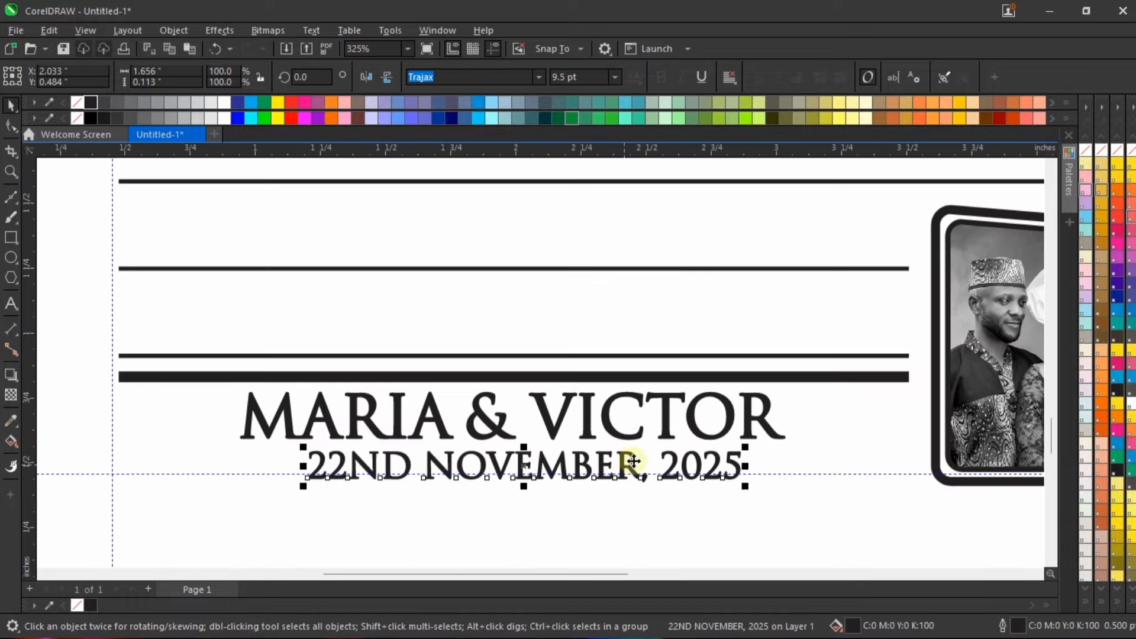
drag(626, 459, 621, 462)
click(617, 429)
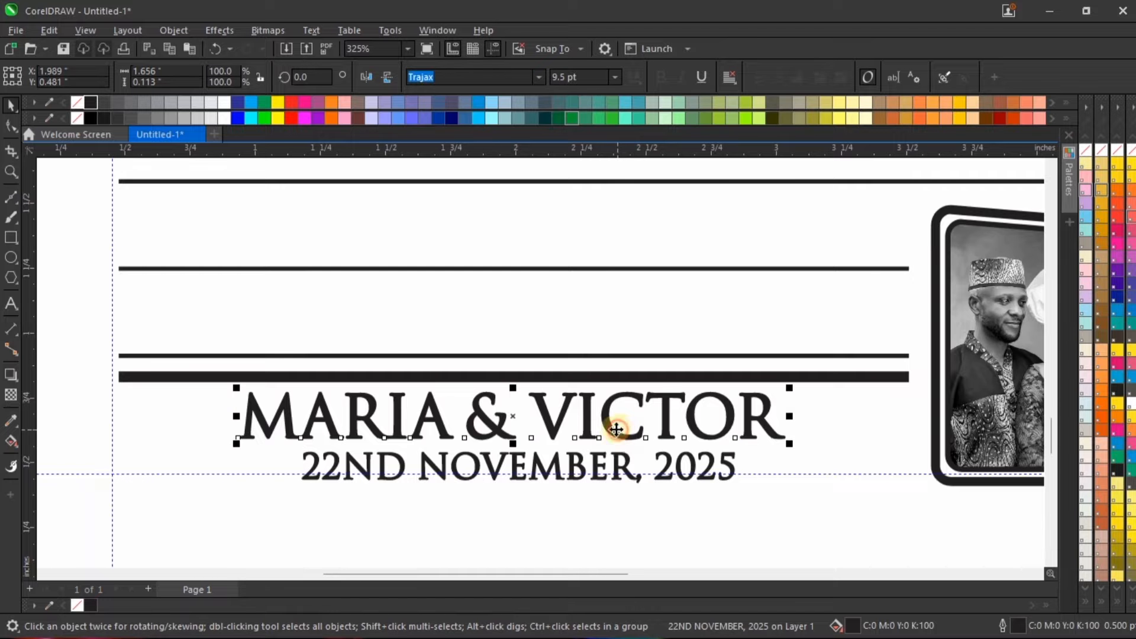
scroll(616, 429, up, 2)
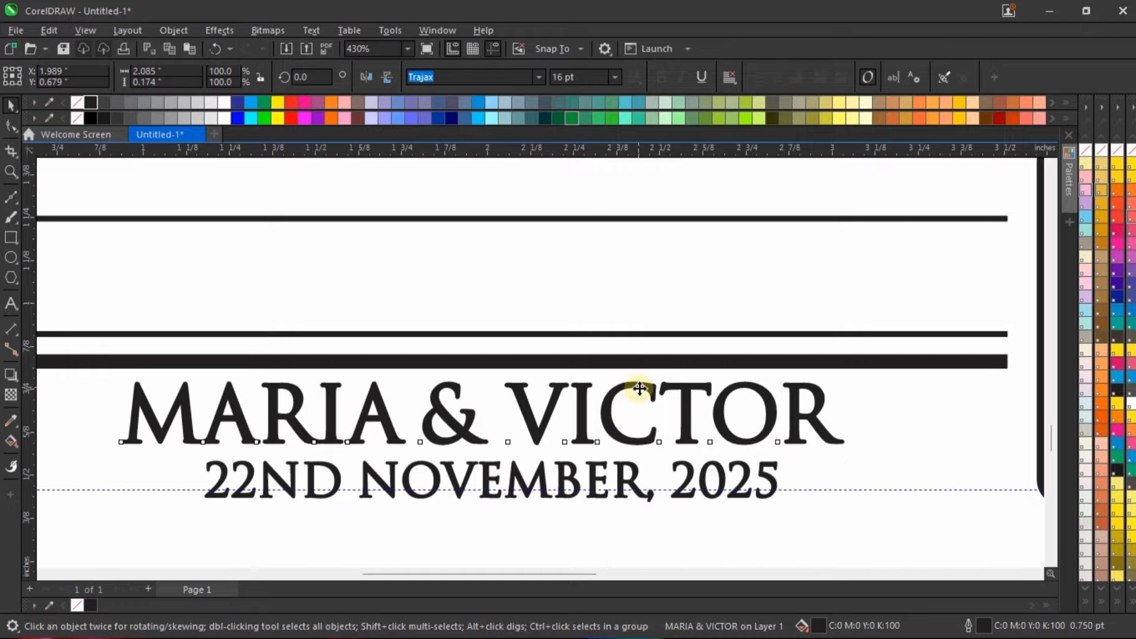
drag(638, 388, 642, 392)
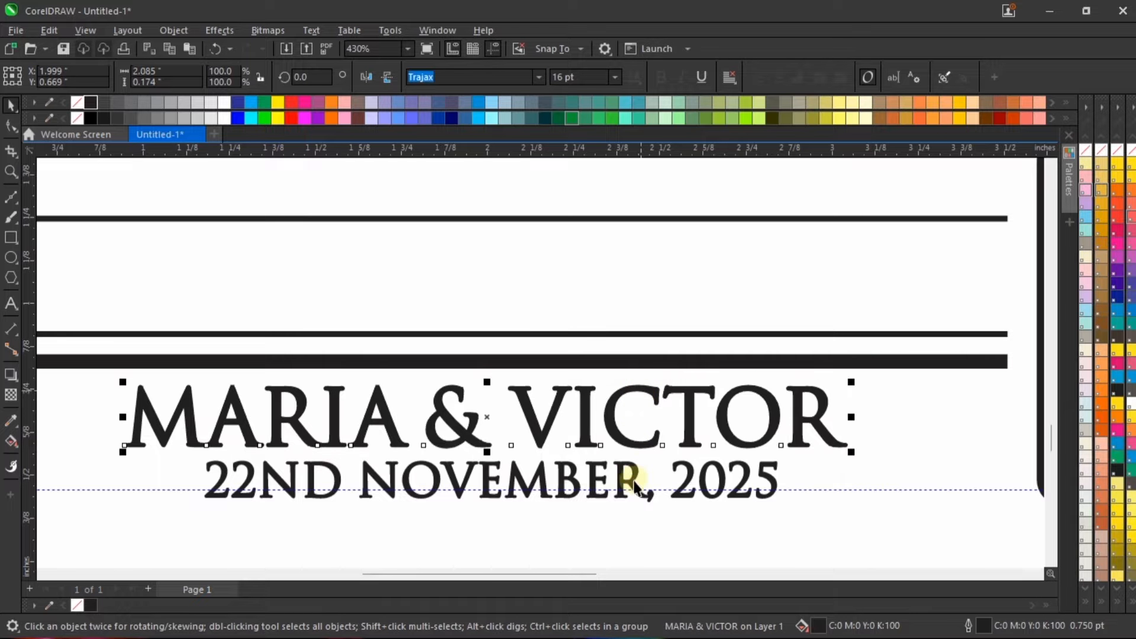
click(638, 476)
drag(637, 475, 631, 474)
shift+click(731, 443)
Step: Check the placement of the names and date on the whole page, including in a full-screen preview
scroll(670, 448, down, 4)
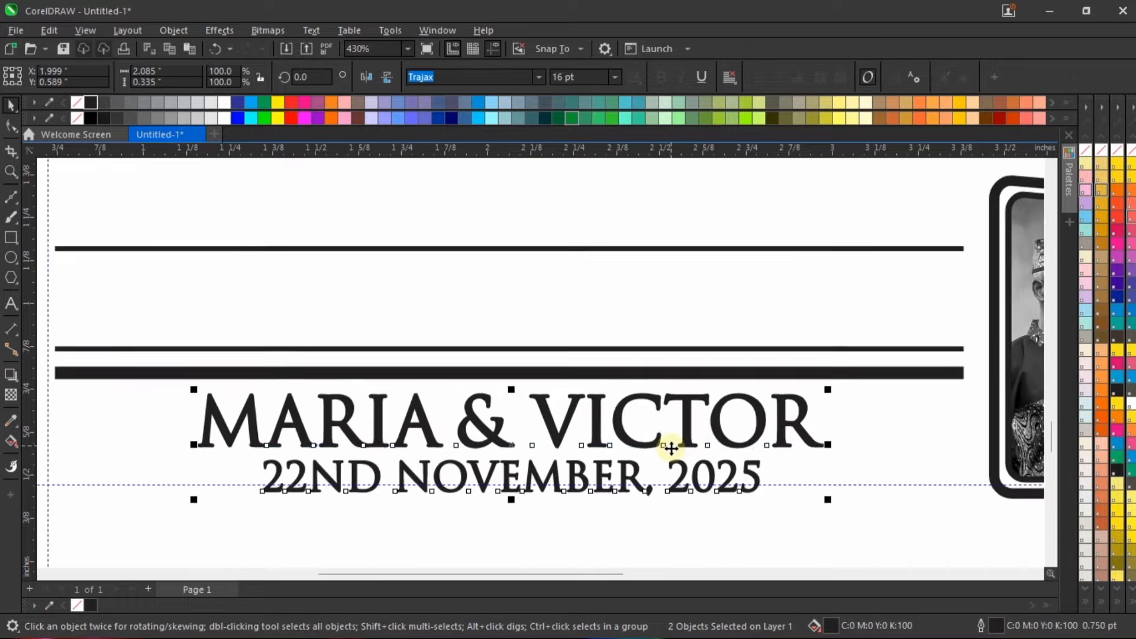
scroll(671, 448, down, 2)
click(705, 524)
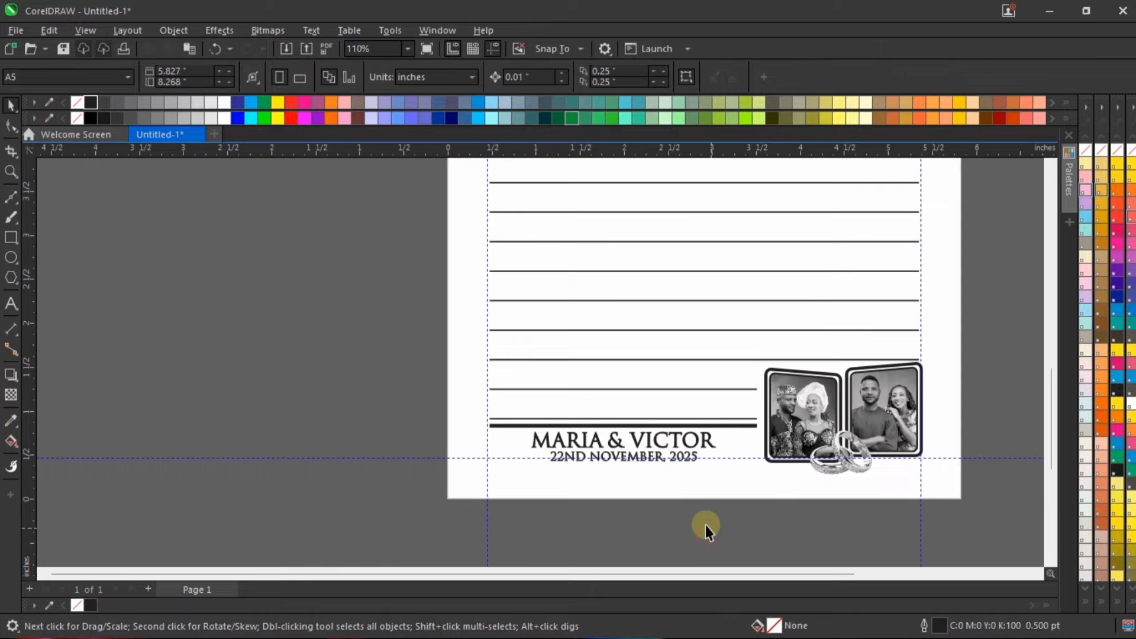
scroll(697, 507, up, 2)
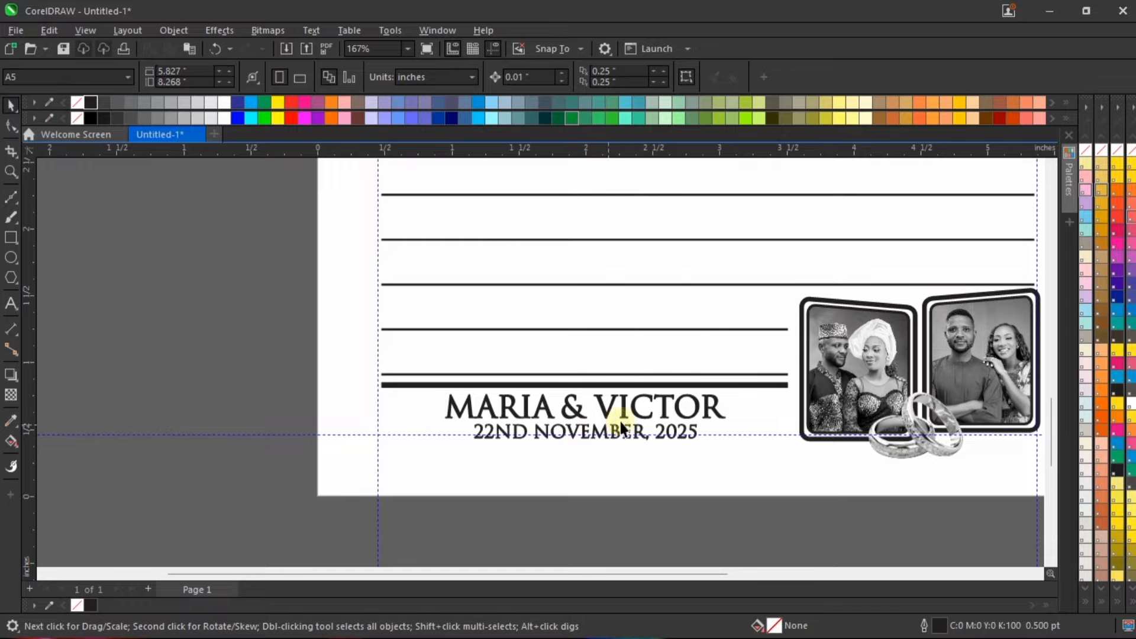
click(645, 438)
click(680, 435)
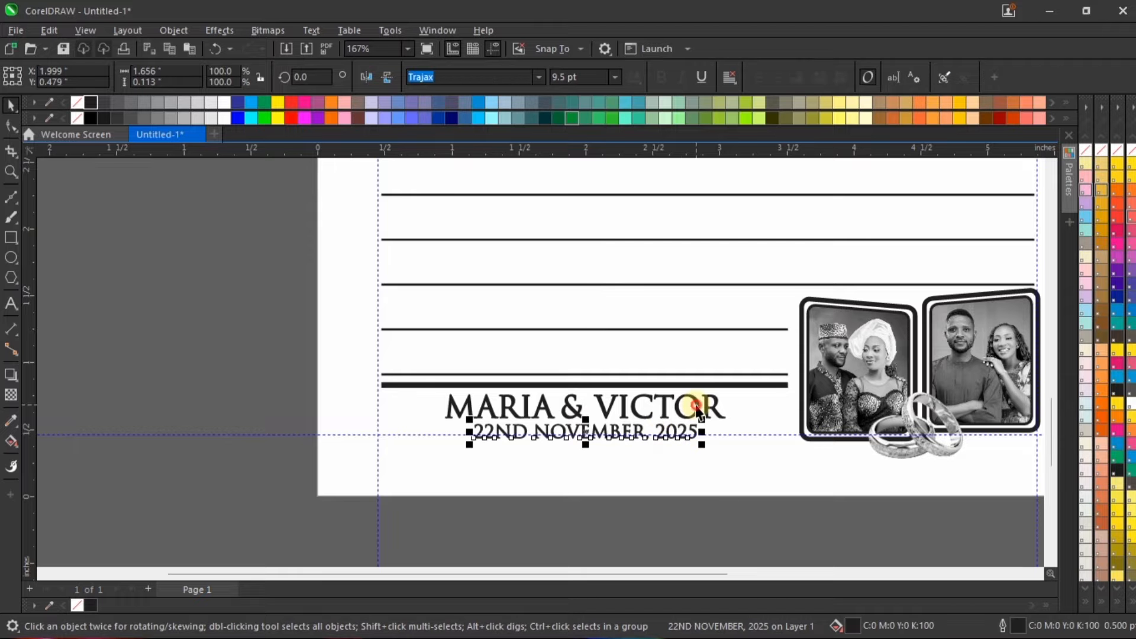
shift+click(696, 407)
scroll(607, 452, down, 3)
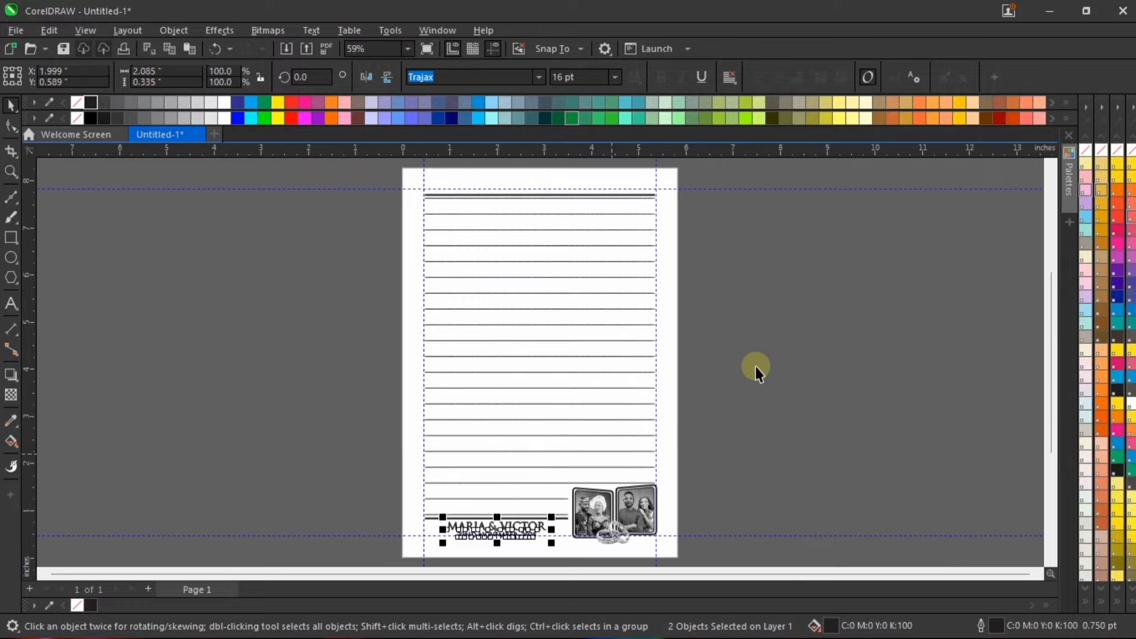
right_click(757, 365)
click(784, 373)
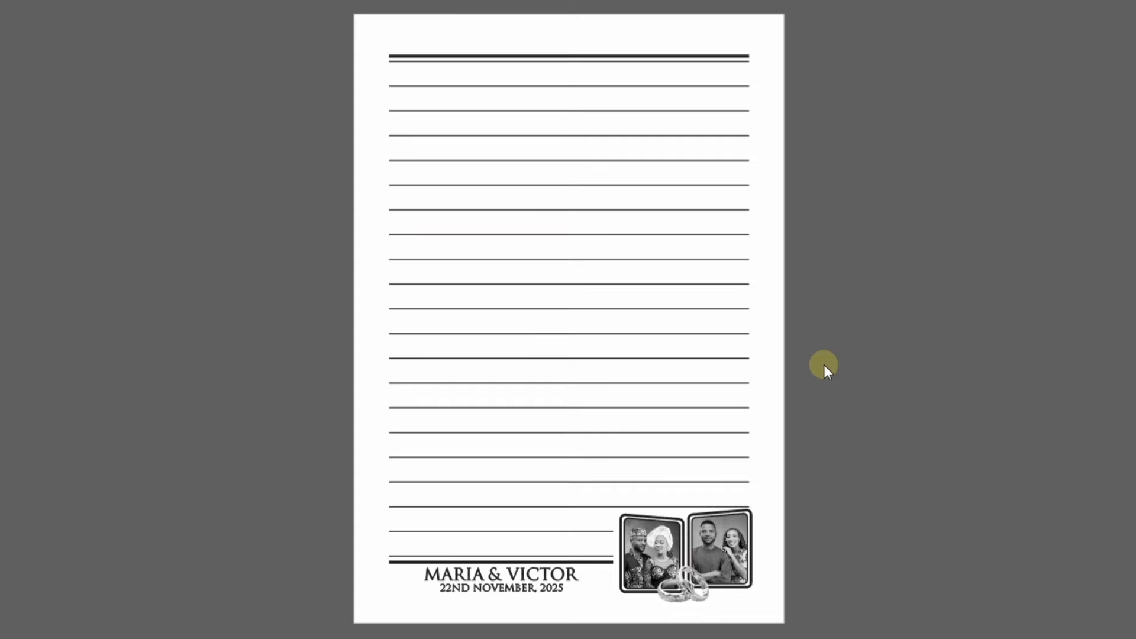
click(839, 352)
scroll(743, 382, down, 1)
scroll(604, 502, up, 1)
scroll(552, 491, up, 2)
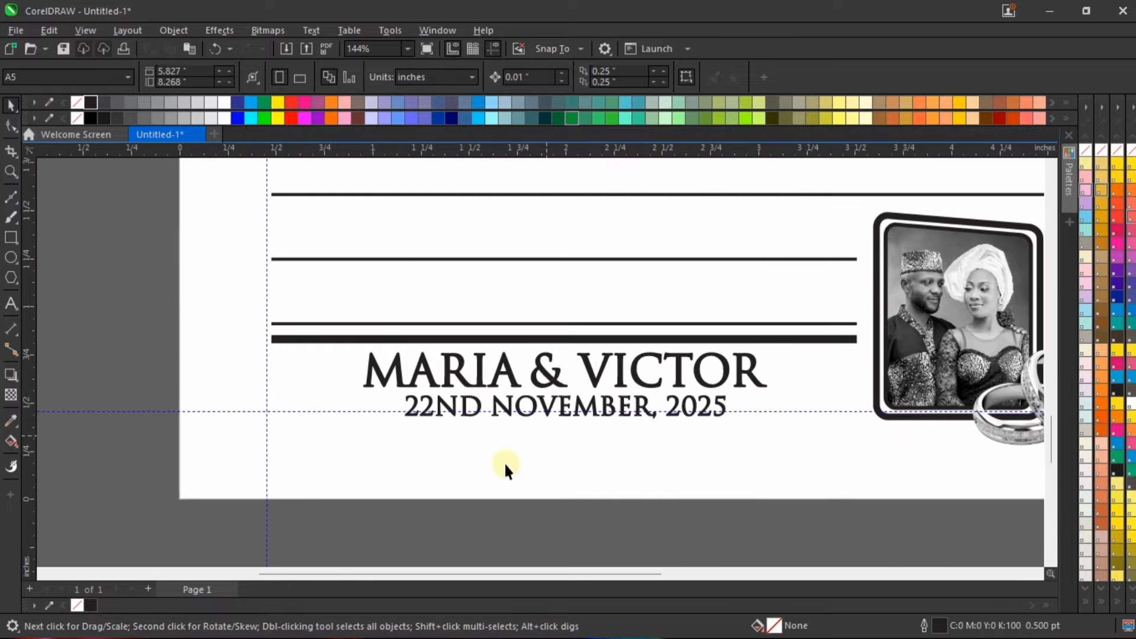
Step: Try the couple's names and date near the page's bottom edge and return them to just below the thick rule
drag(297, 532, 769, 447)
scroll(609, 502, down, 2)
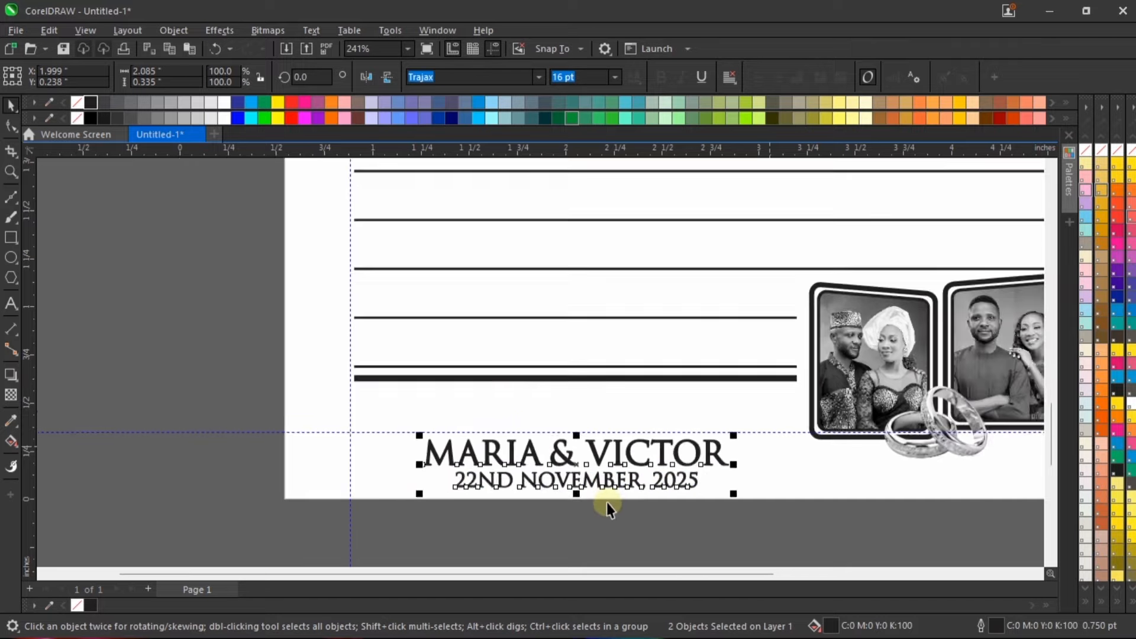
scroll(633, 516, up, 2)
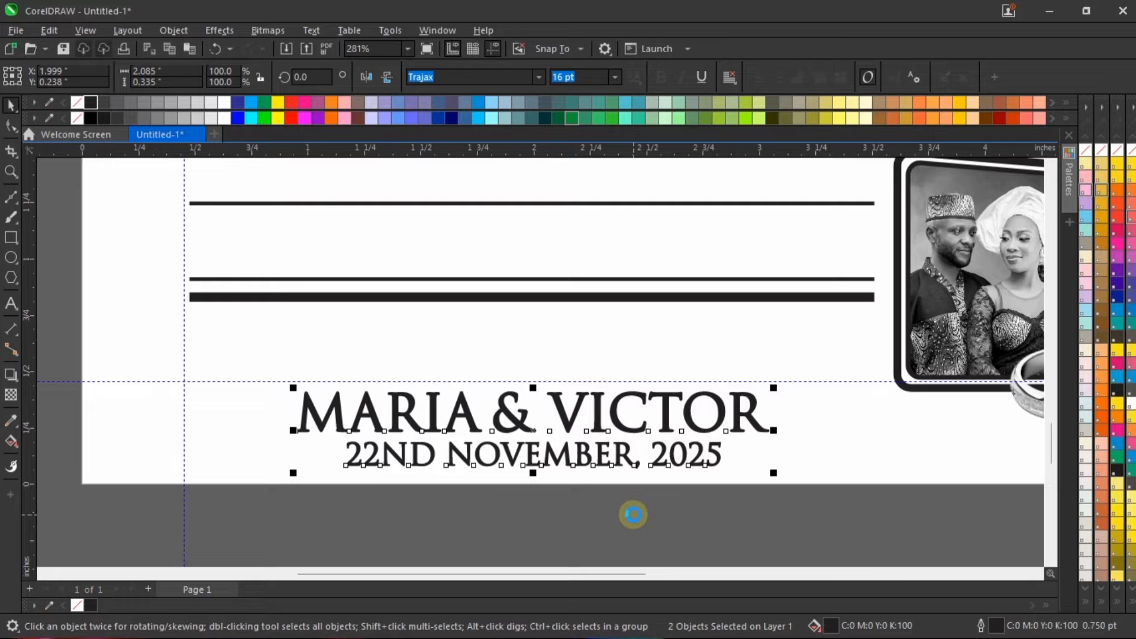
scroll(587, 482, down, 2)
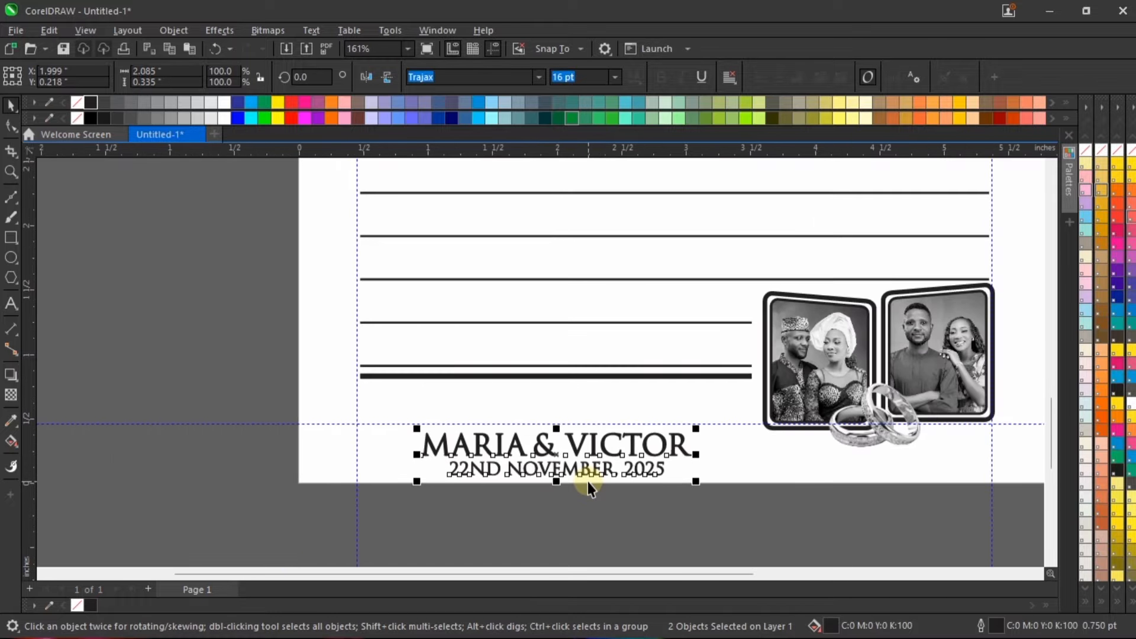
scroll(567, 468, up, 1)
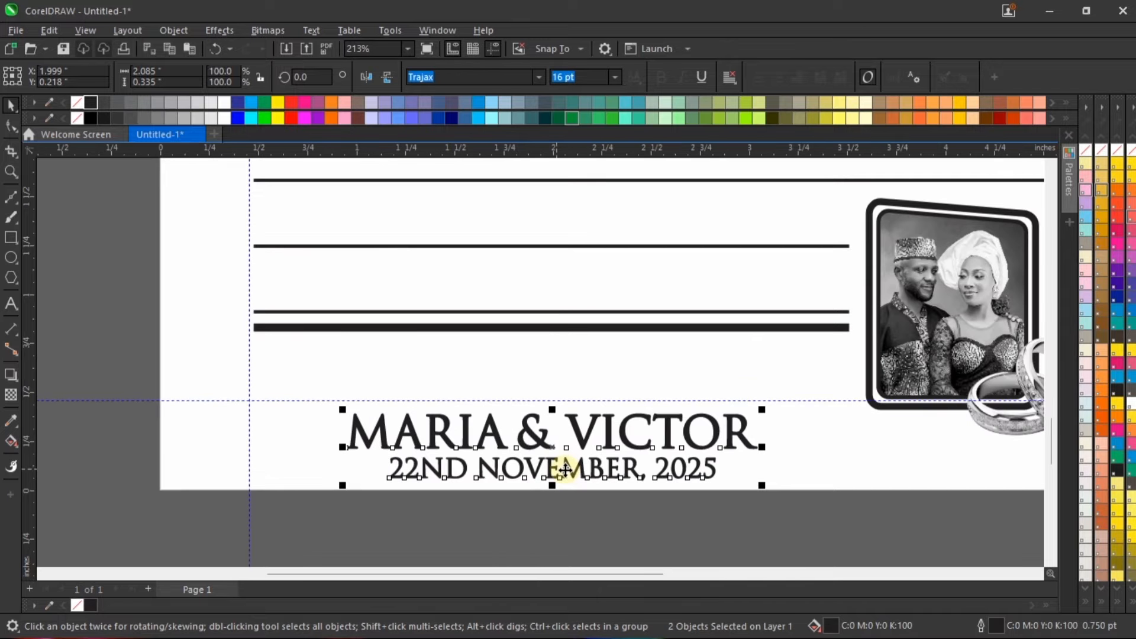
drag(588, 431, 589, 359)
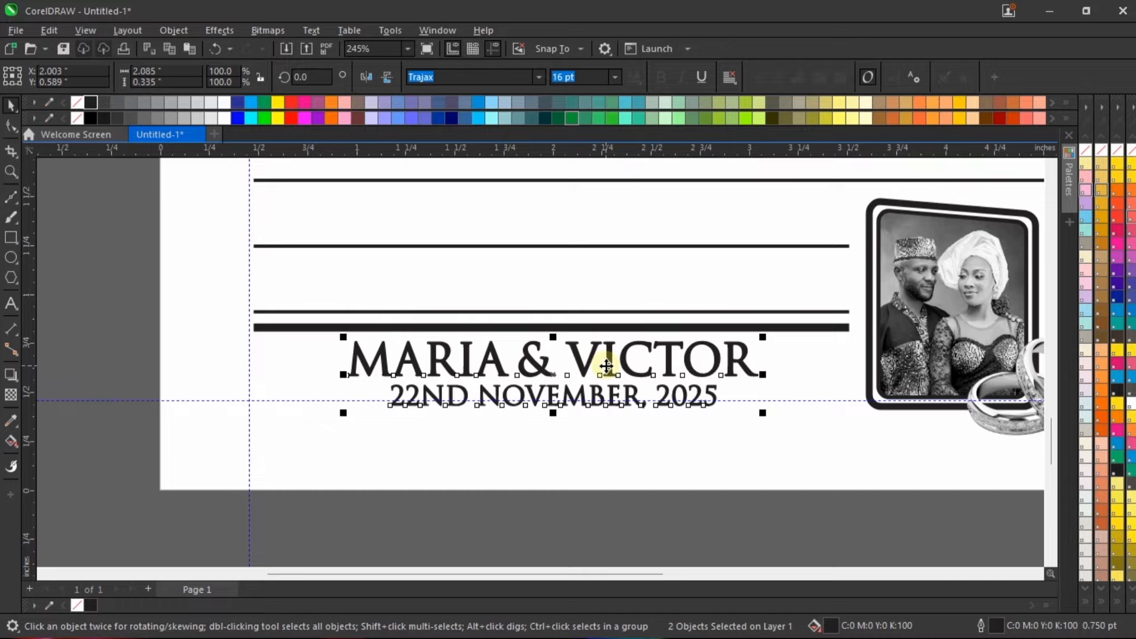
shift+click(812, 328)
click(653, 512)
Step: Fit the page in view and review the complete notebook layout in full-screen preview
scroll(570, 466, down, 1)
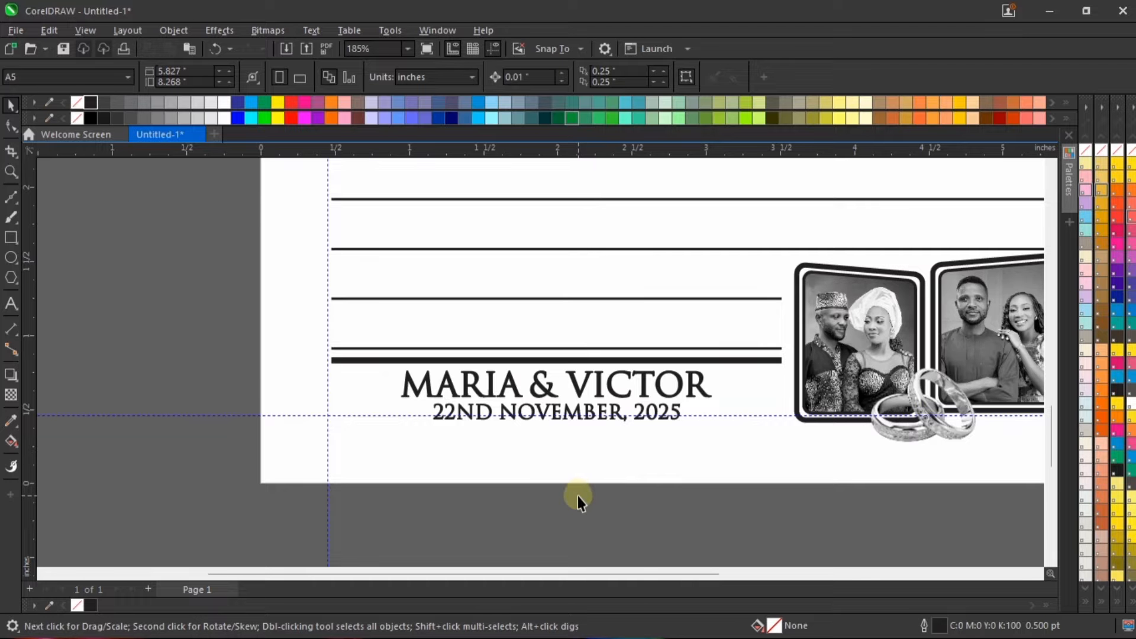
key(shift+F4)
right_click(762, 338)
click(771, 346)
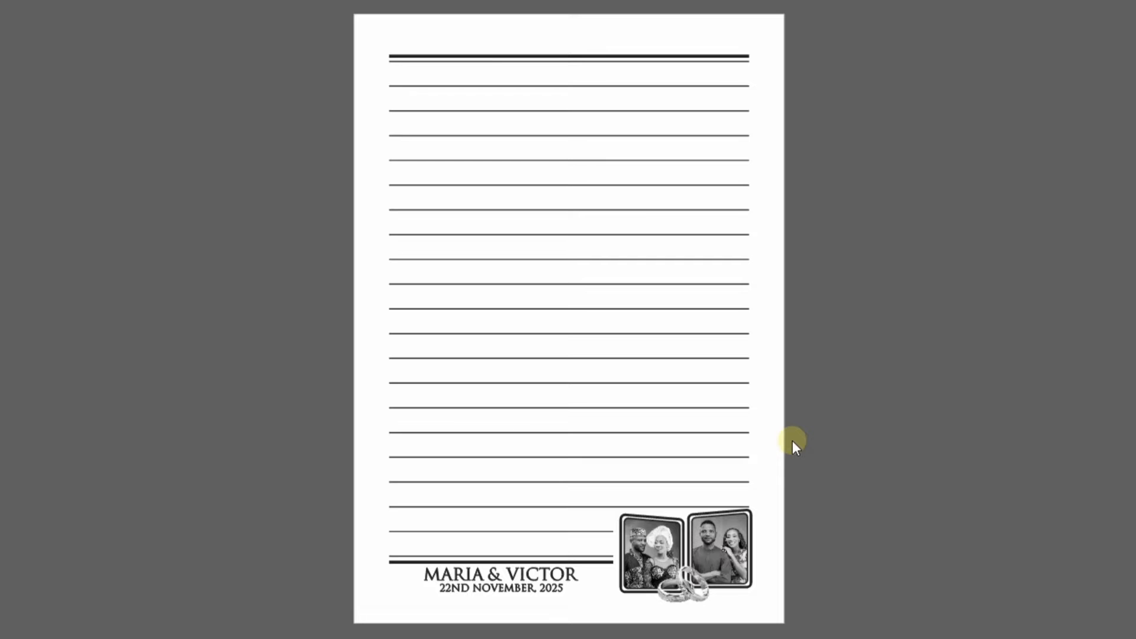
click(762, 391)
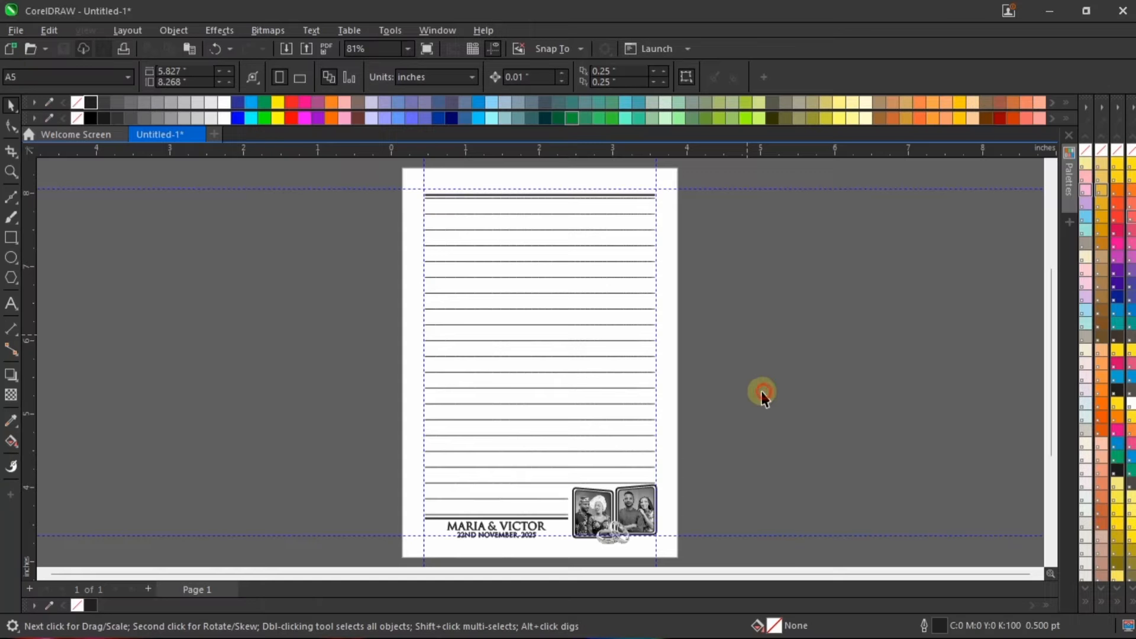
Step: Add the artistic text "MAVICK2025" on the pasteboard beside the upper part of the page
scroll(710, 378, down, 1)
scroll(792, 284, up, 2)
scroll(674, 171, up, 3)
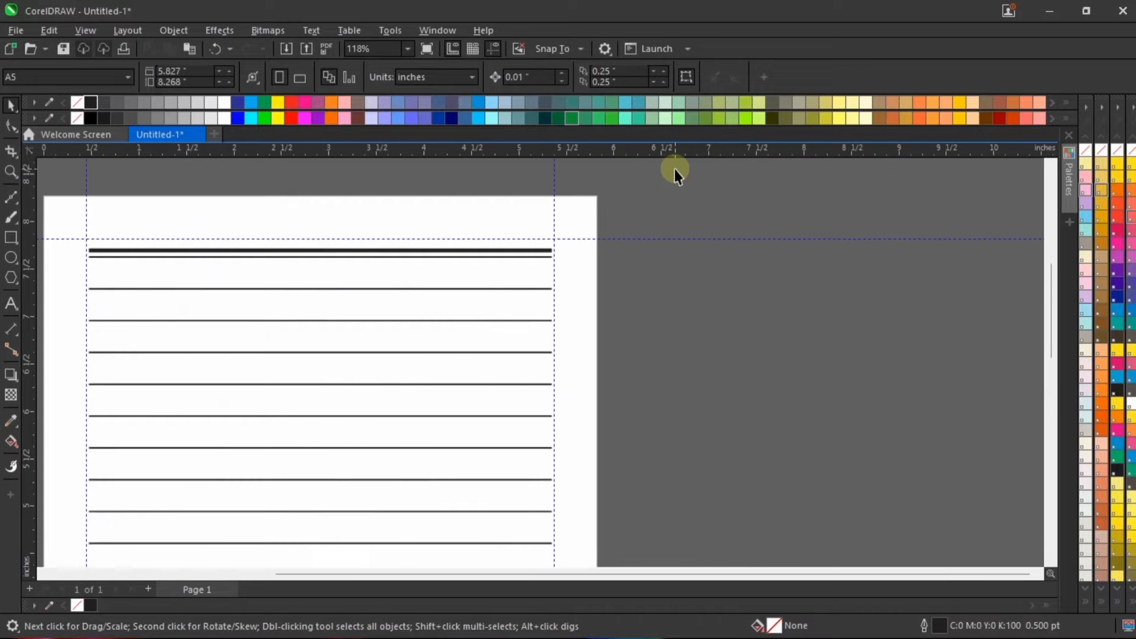
click(10, 304)
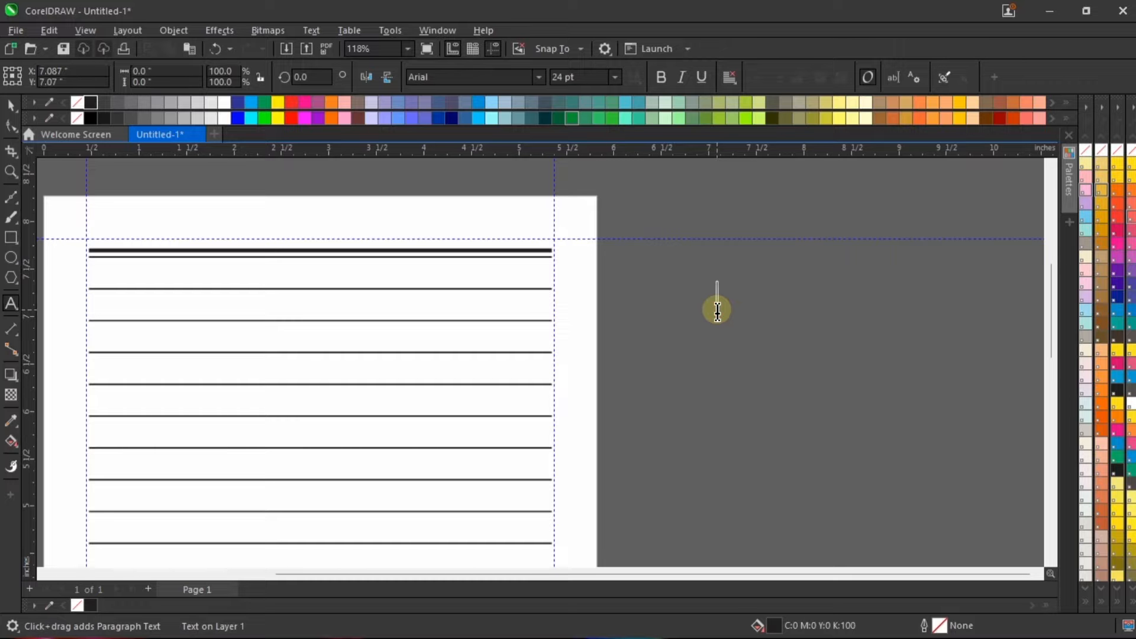
text(MAVICK2025)
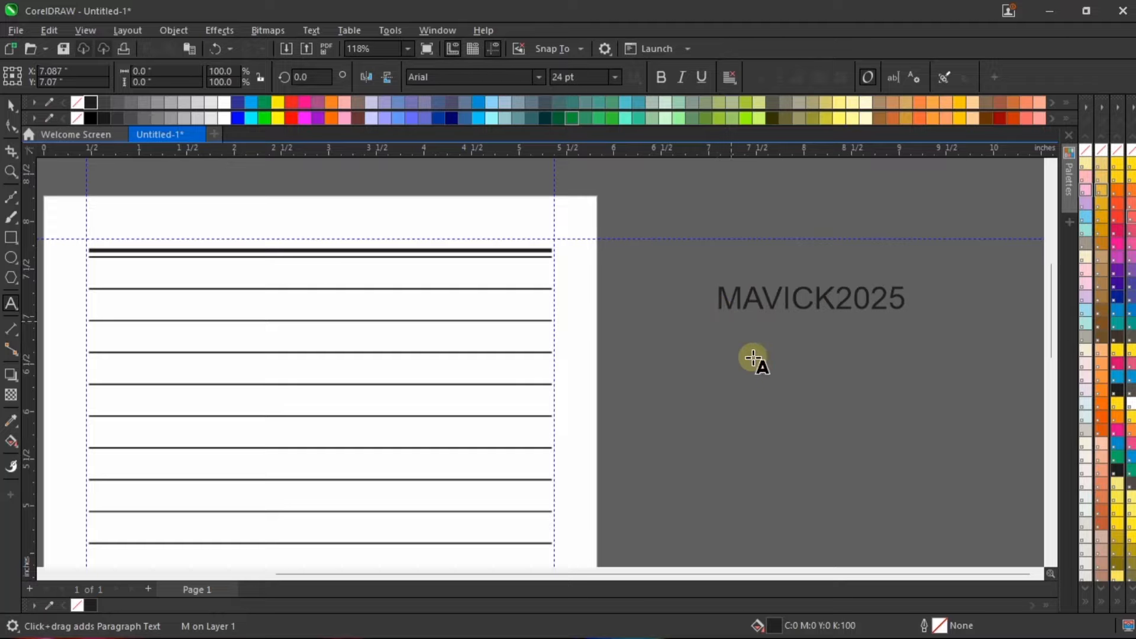
key(ctrl+space)
Step: Scale the "MAVICK2025" text down to about 11.5 pt and place it above the right end of the top thick rule
drag(850, 303, 732, 323)
scroll(775, 310, up, 1)
drag(791, 302, 468, 217)
scroll(459, 150, up, 5)
scroll(466, 422, down, 4)
scroll(436, 174, up, 2)
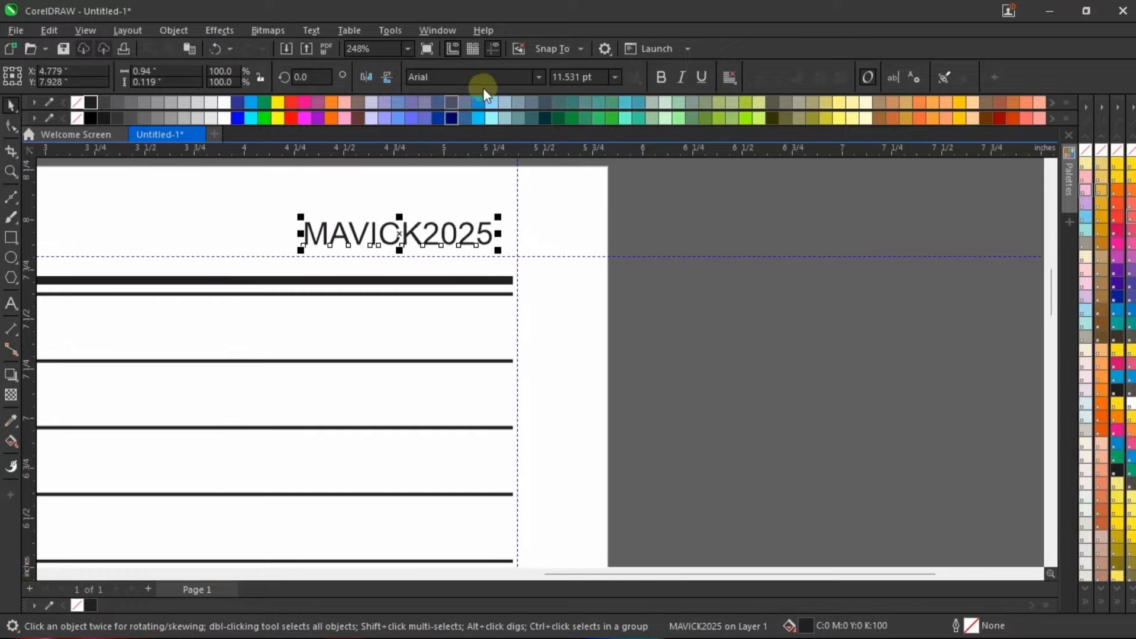
Step: Change the font of the "MAVICK2025" text to Trajax
click(531, 82)
click(538, 79)
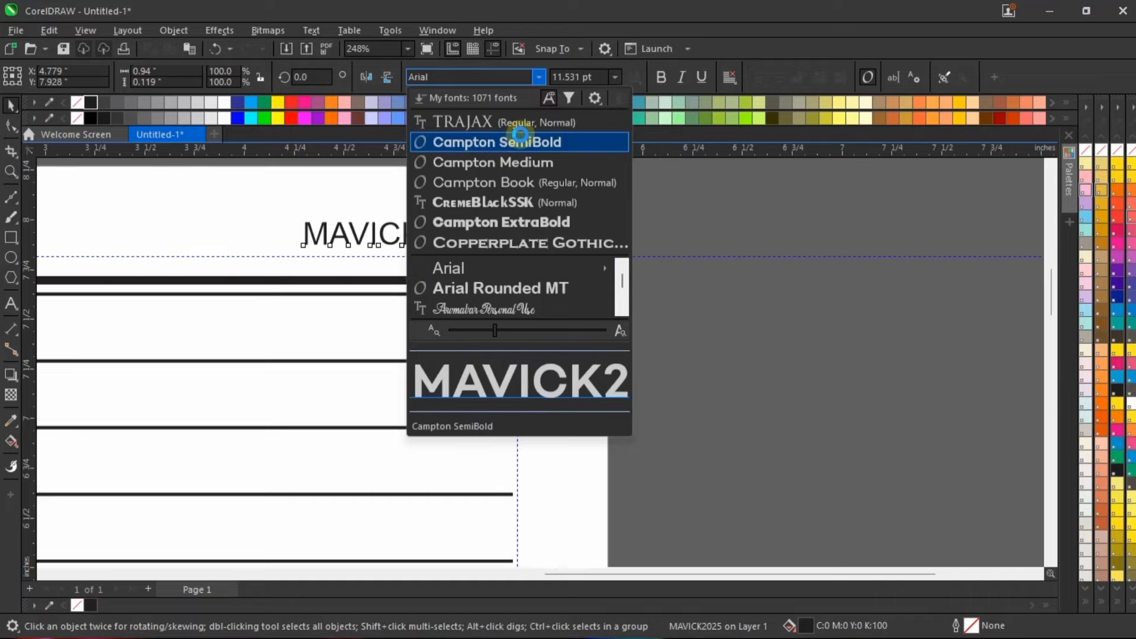
click(538, 122)
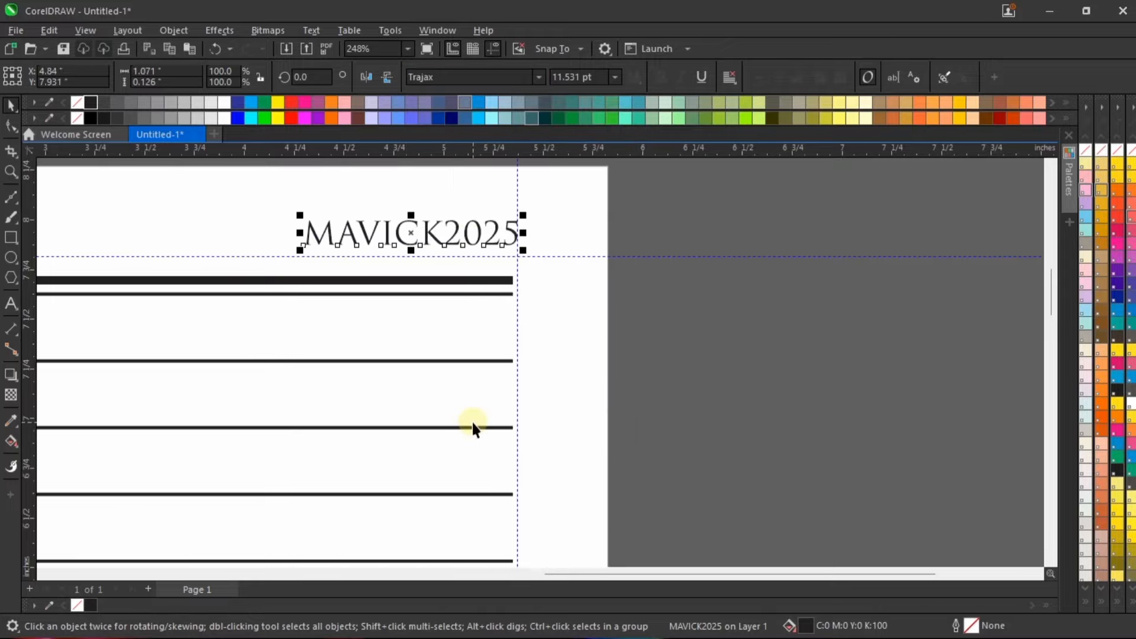
Step: Give the "MAVICK2025" text a black outline 0.5 pt wide
right_click(92, 102)
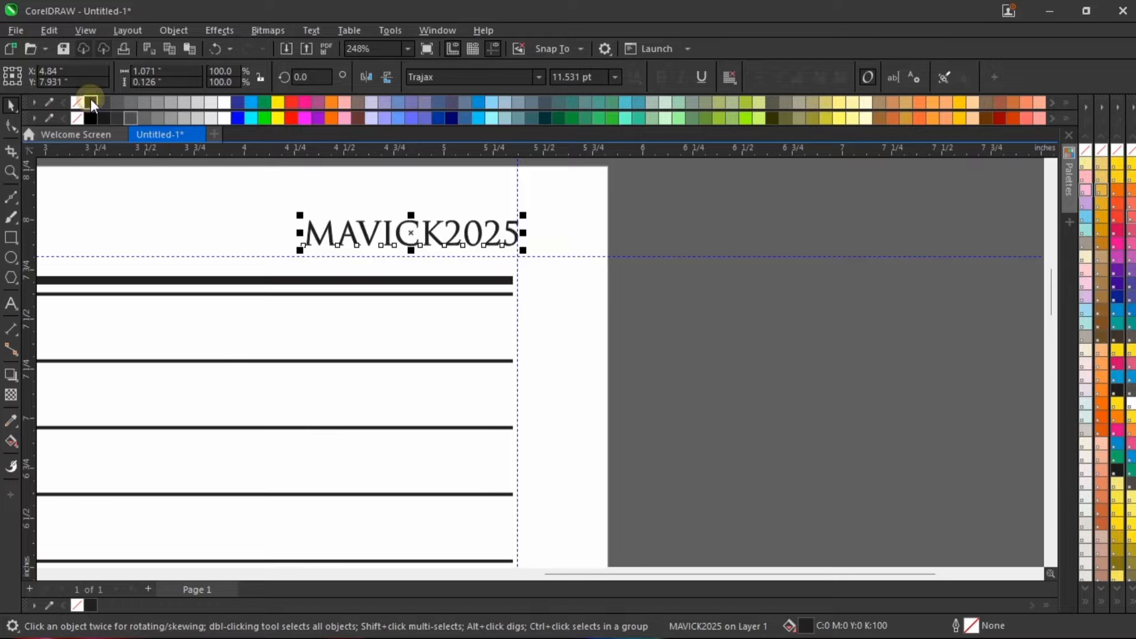
double_click(972, 622)
click(472, 238)
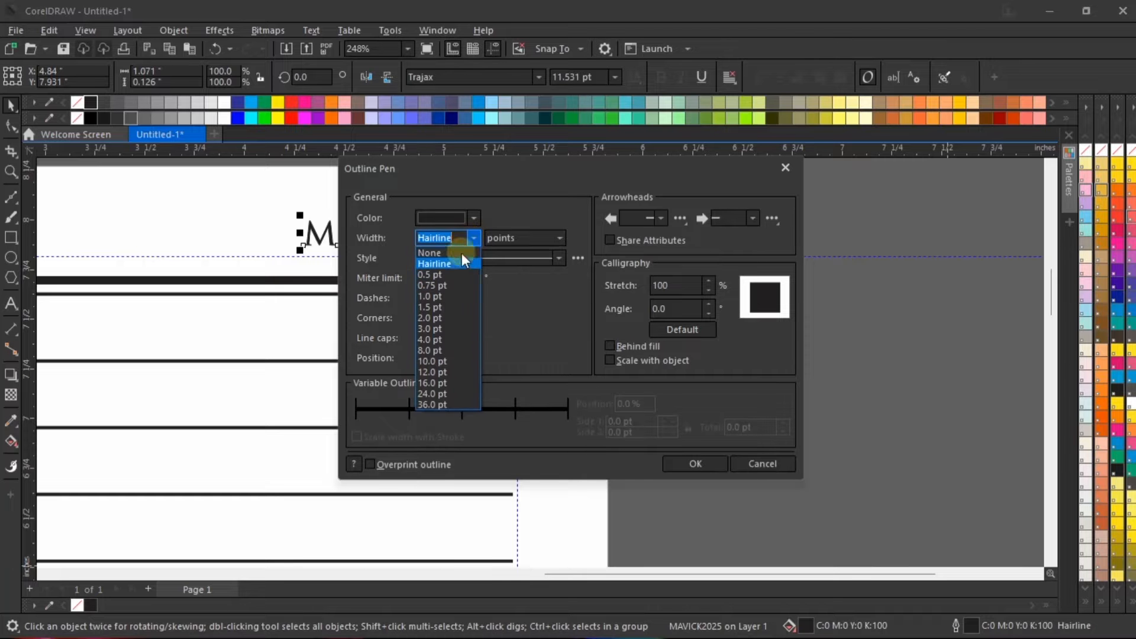
click(453, 280)
drag(524, 161, 598, 227)
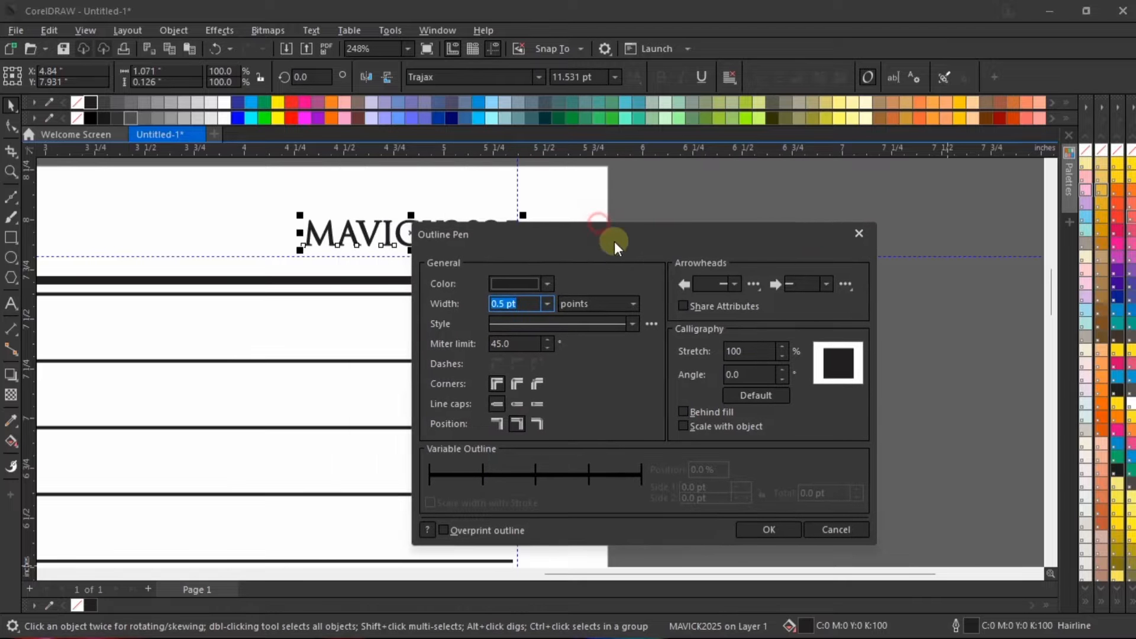
click(763, 528)
Step: Shift the "MAVICK2025" text slightly left so it sits inside the right margin guideline
scroll(680, 366, down, 1)
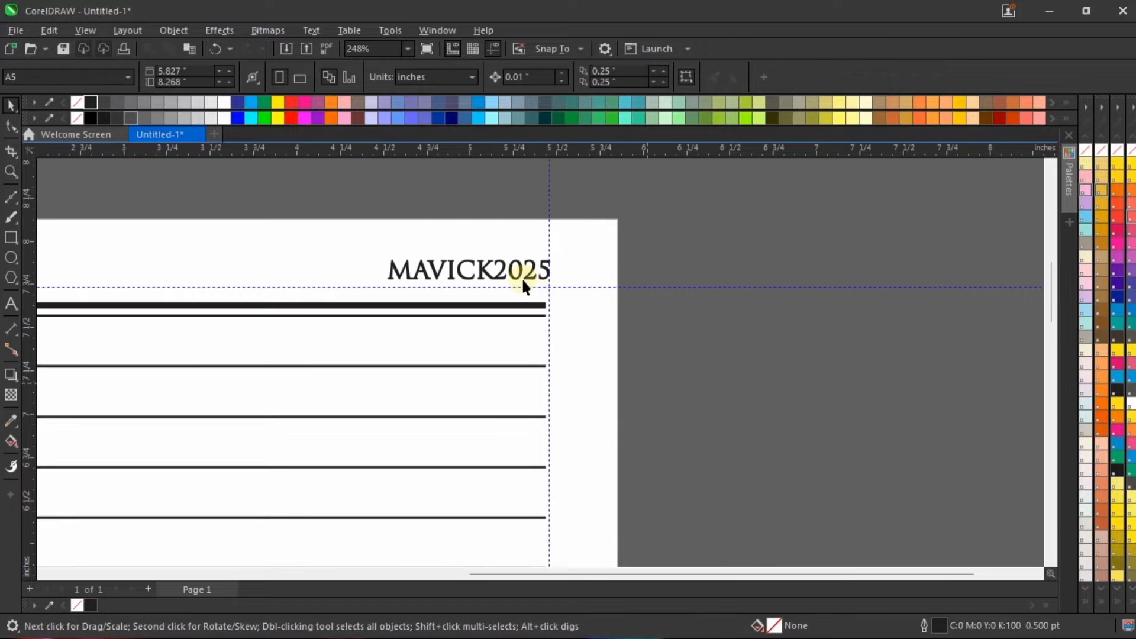
click(523, 266)
drag(521, 265, 503, 264)
scroll(510, 275, down, 1)
click(740, 212)
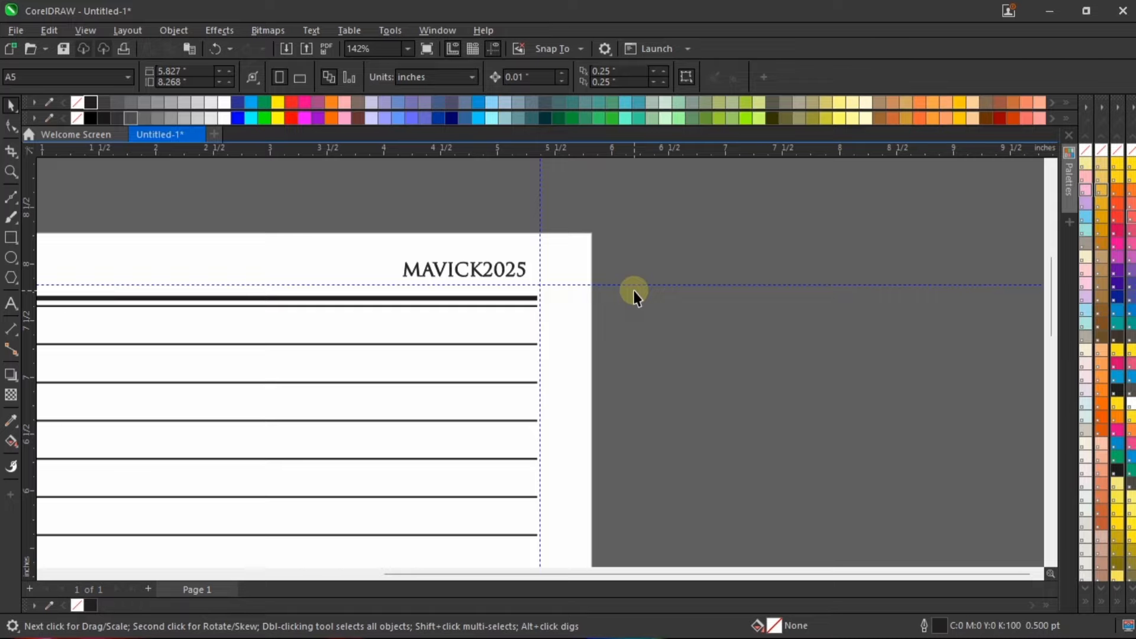
Step: Import the "Ornament" CorelDRAW file from the Jotter Resources folder and place it on the pasteboard beside the page
click(287, 49)
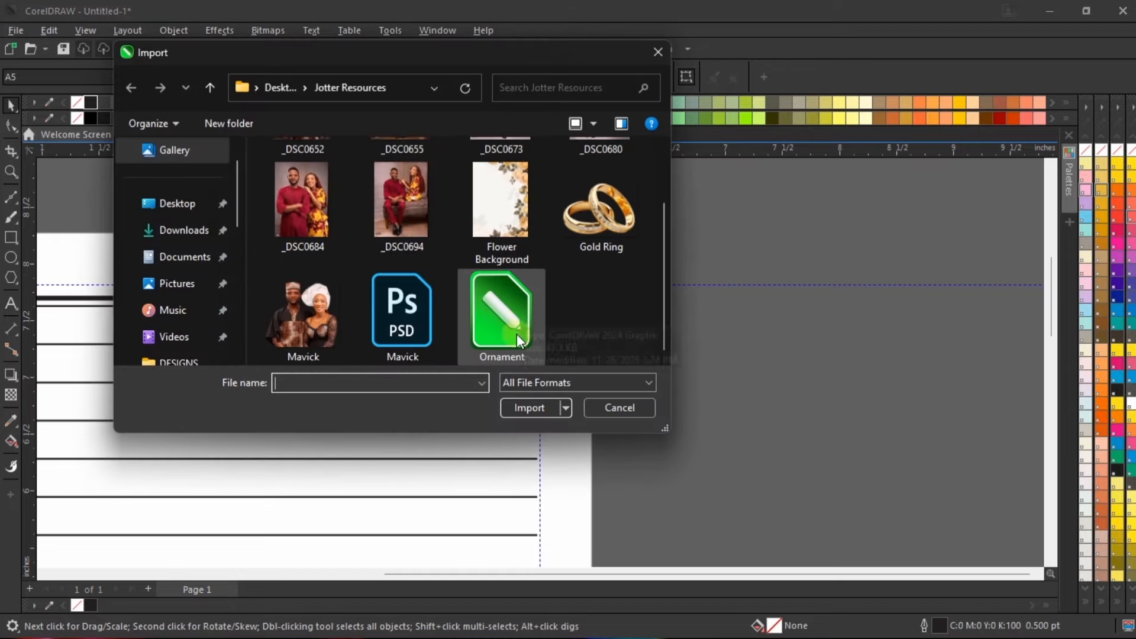
click(512, 319)
click(547, 440)
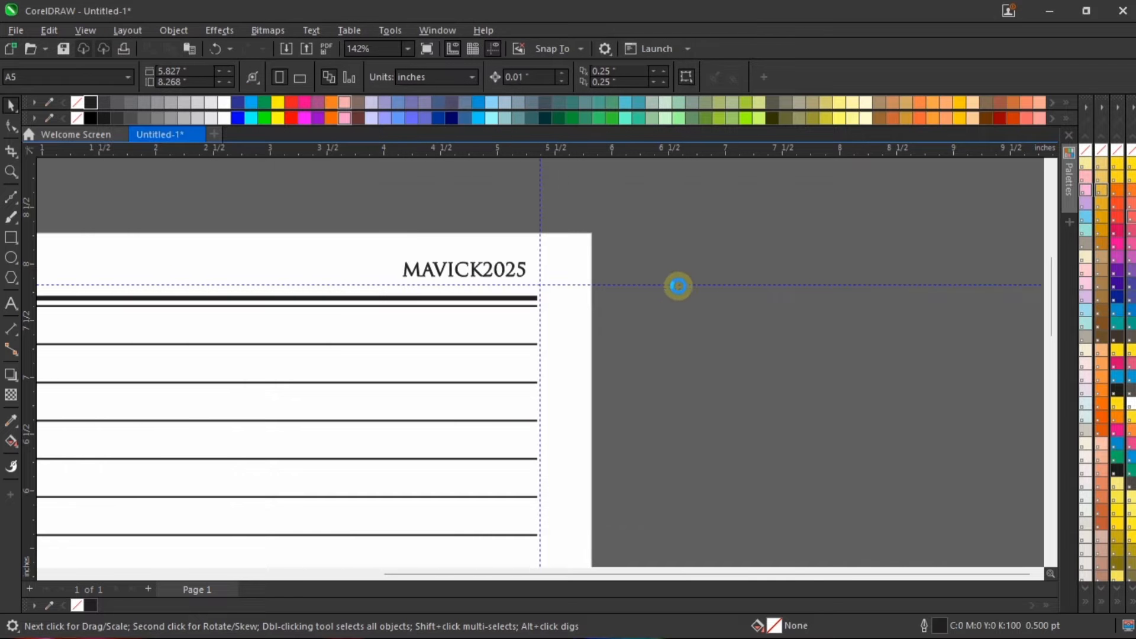
drag(646, 311, 648, 234)
Step: Enlarge the ornament to about 1.27 in wide and move it onto the ruled lines below the "MAVICK2025" text
scroll(648, 233, up, 2)
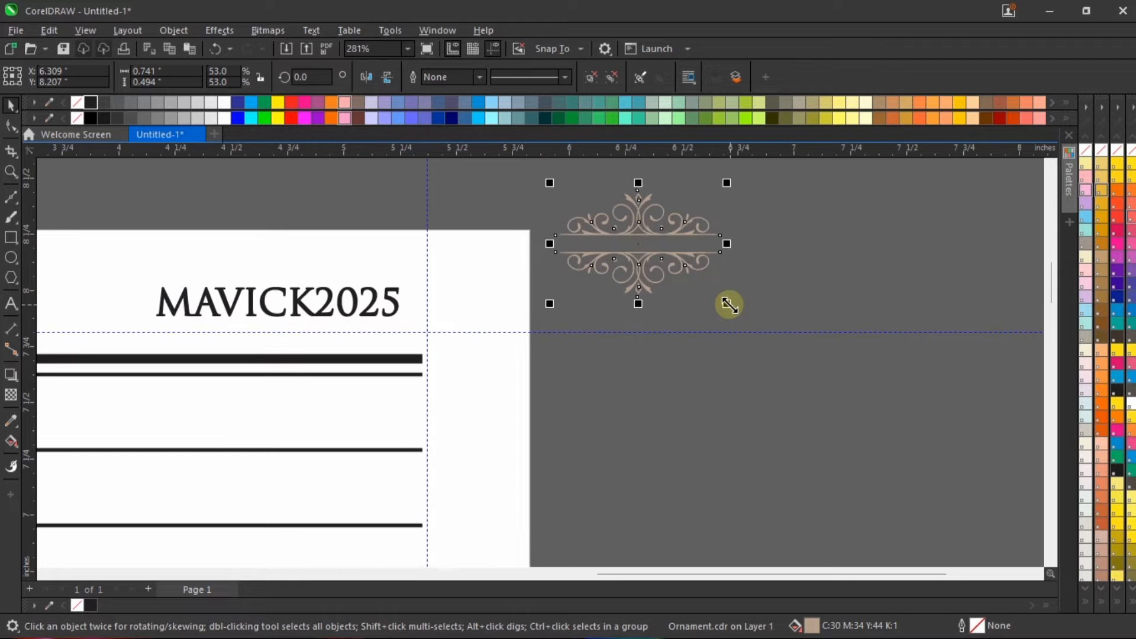
drag(727, 304, 844, 384)
scroll(767, 313, down, 2)
drag(722, 262, 356, 388)
scroll(361, 254, up, 2)
scroll(337, 254, down, 2)
scroll(356, 388, up, 4)
drag(367, 333, 407, 336)
scroll(407, 335, down, 2)
Step: Give the ornament a black fill and a 0.5 pt black outline, and move it back beside the page
click(91, 604)
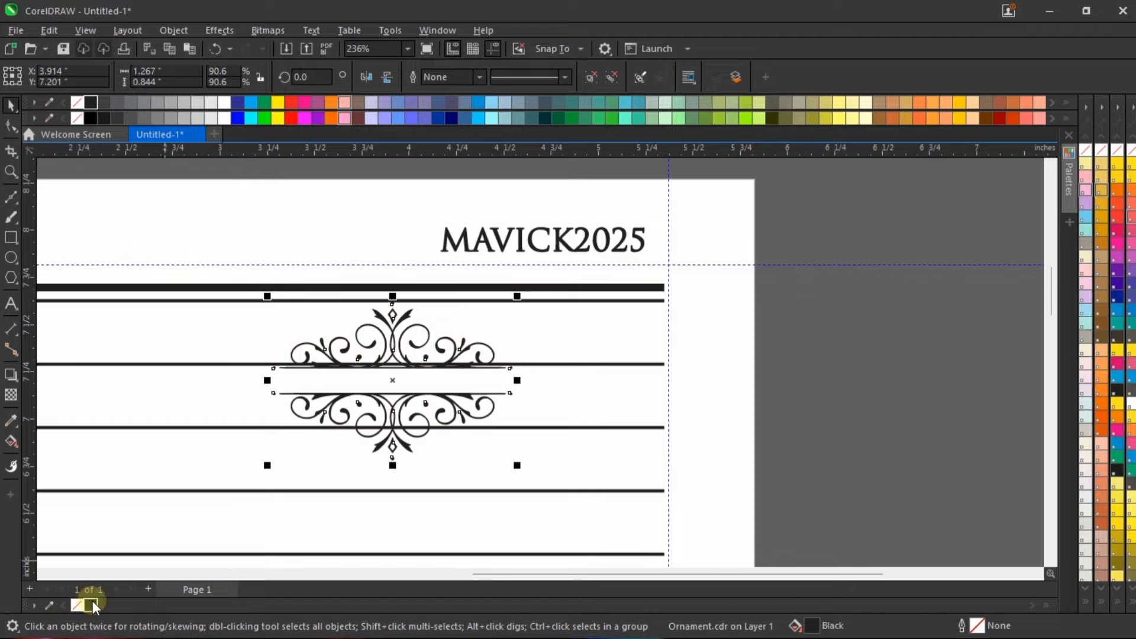
right_click(90, 605)
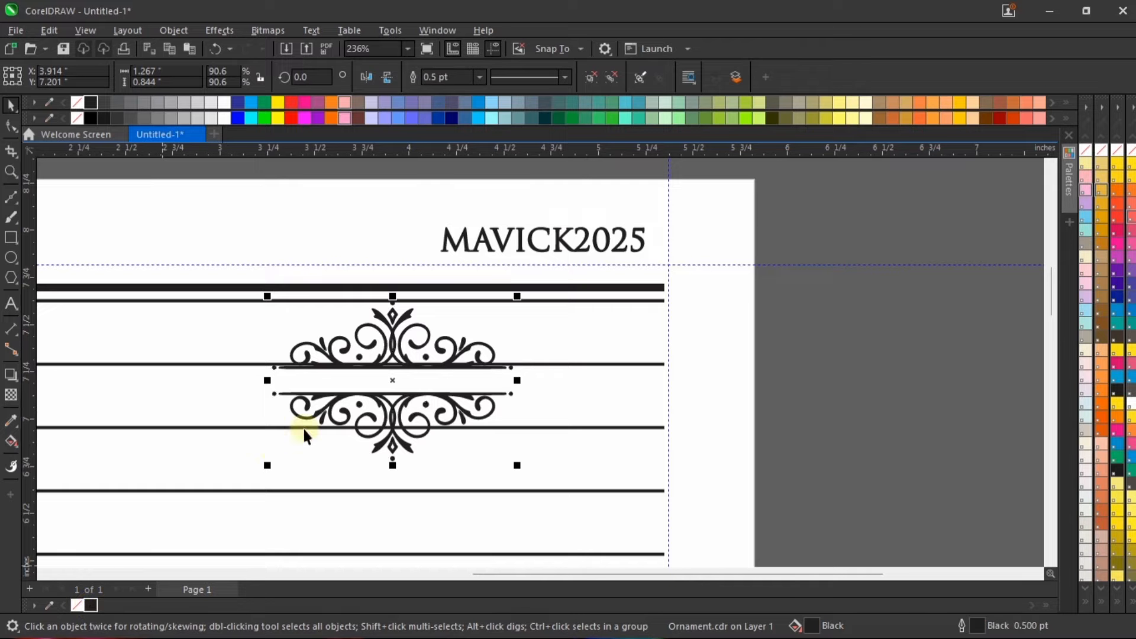
scroll(417, 385, down, 1)
drag(404, 358, 769, 329)
Step: Ungroup the ornament and move its lower half straight down to widen the gap between the two halves
scroll(810, 350, up, 1)
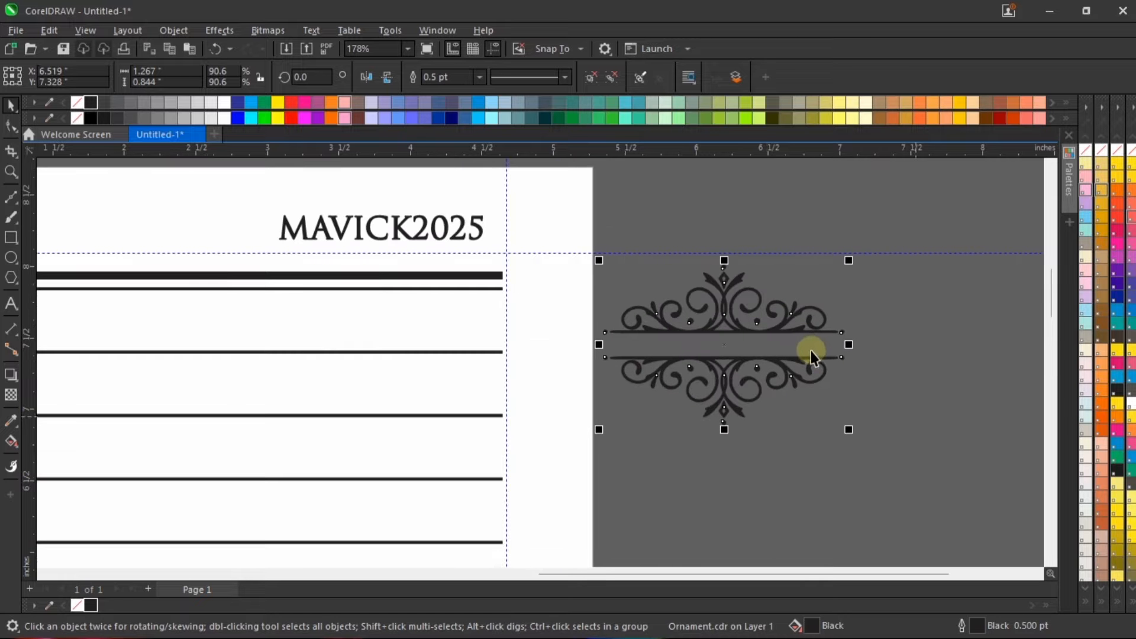
click(591, 77)
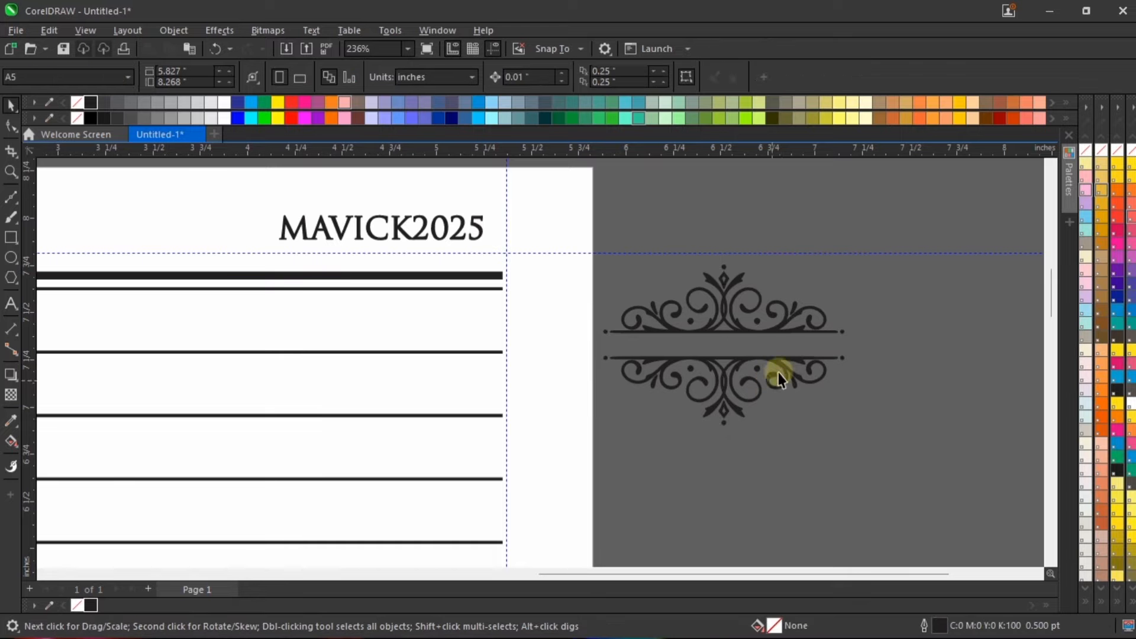
click(800, 363)
key(Down)
key(Down)
key(Down)
key(Down)
key(Down)
key(Down)
key(Down)
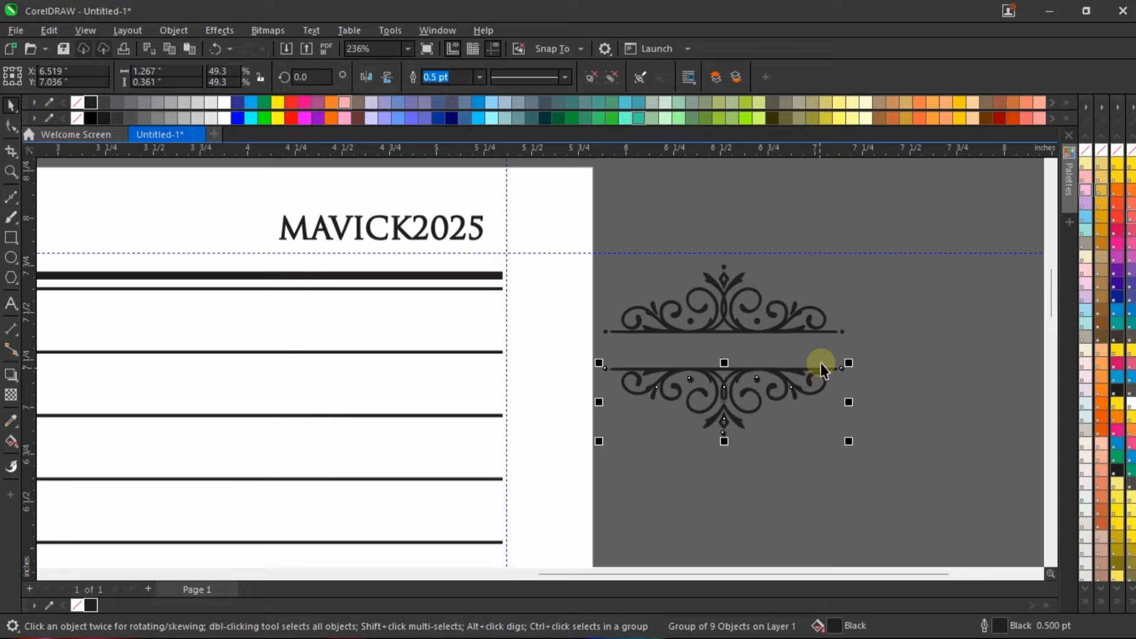
Step: Move the "MAVICK2025" text into the ornament's gap and enlarge it to about 12.7 pt, centred between the two halves
click(448, 220)
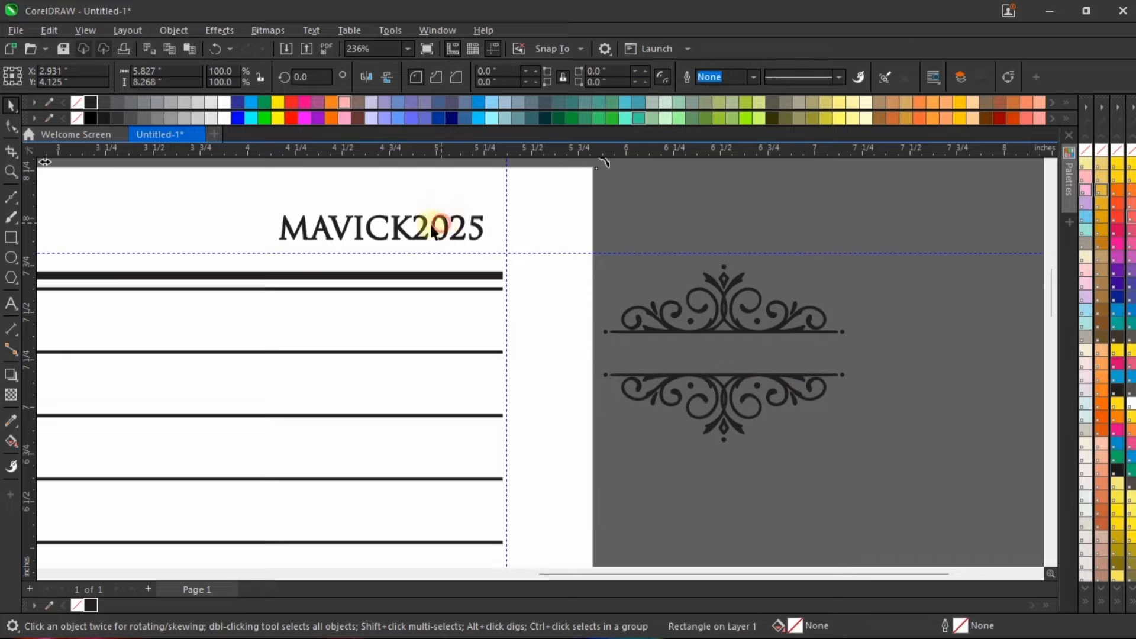
click(425, 227)
click(423, 222)
drag(430, 224, 850, 338)
scroll(823, 311, up, 3)
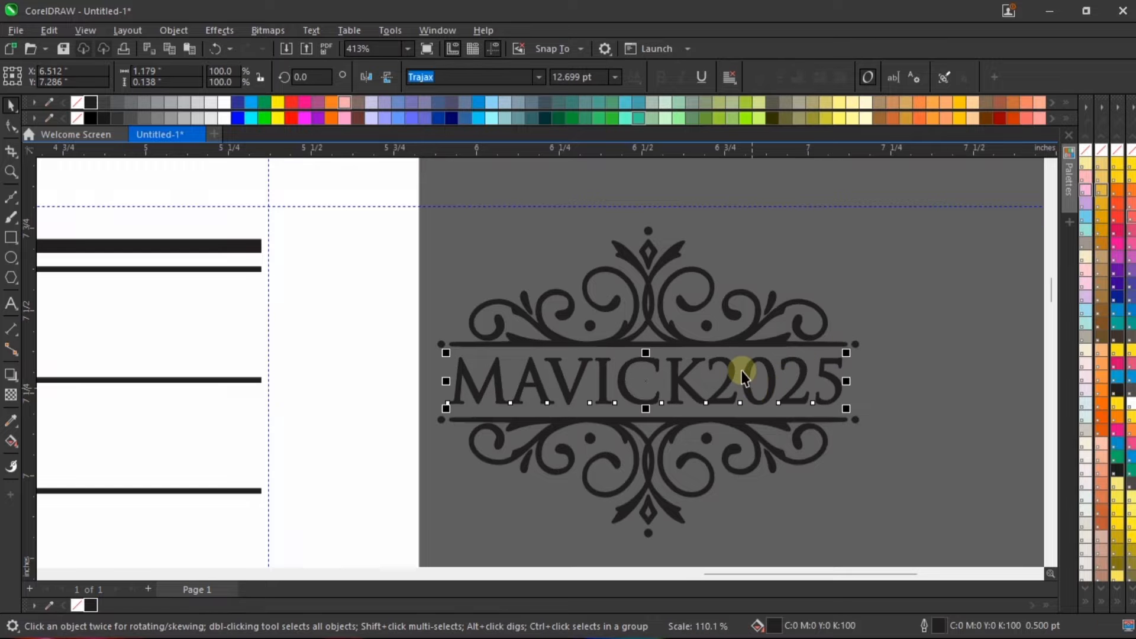
scroll(750, 360, up, 1)
drag(757, 364, 756, 367)
scroll(747, 322, down, 2)
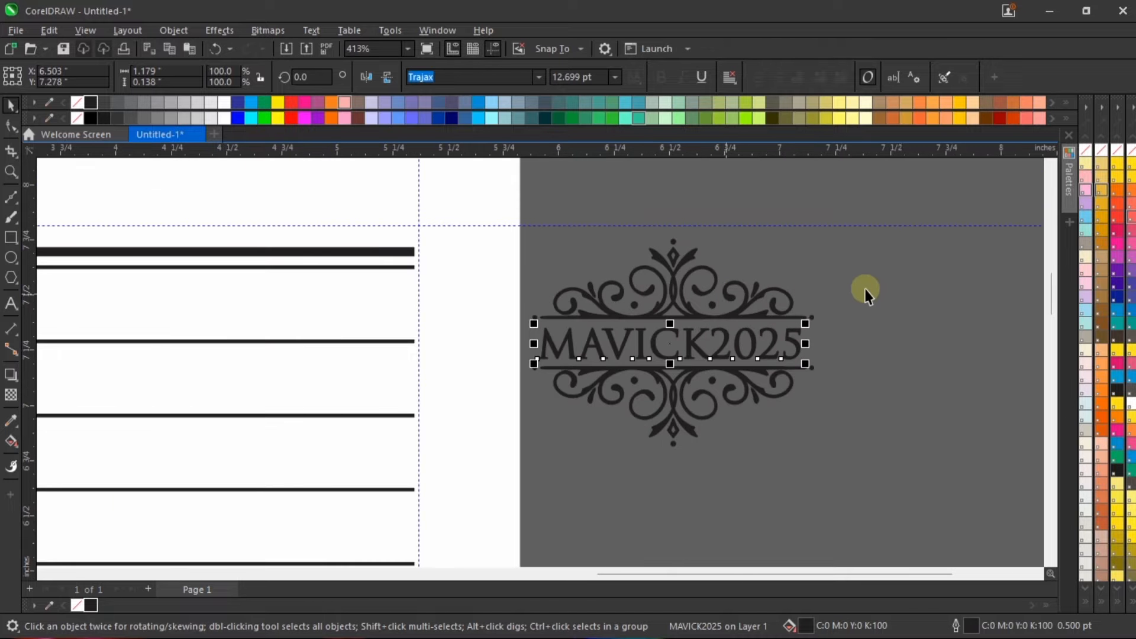
Step: Group the "MAVICK2025" text with both ornament halves and move the group onto the page's right edge near the top rules
click(901, 275)
scroll(763, 390, down, 2)
drag(889, 223, 633, 436)
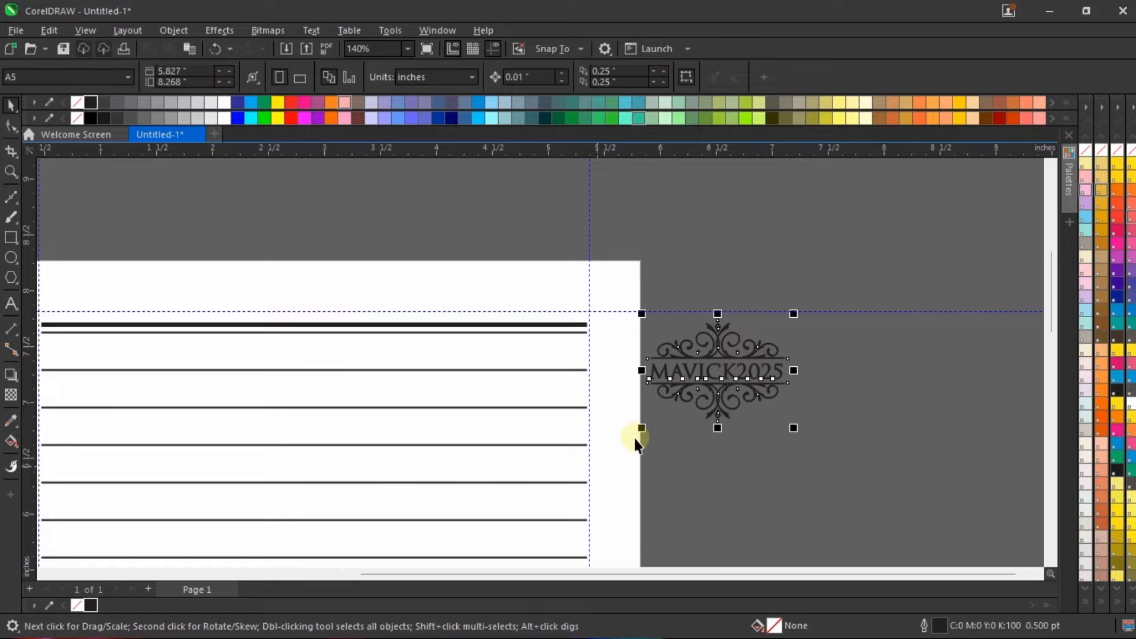
drag(697, 332, 601, 326)
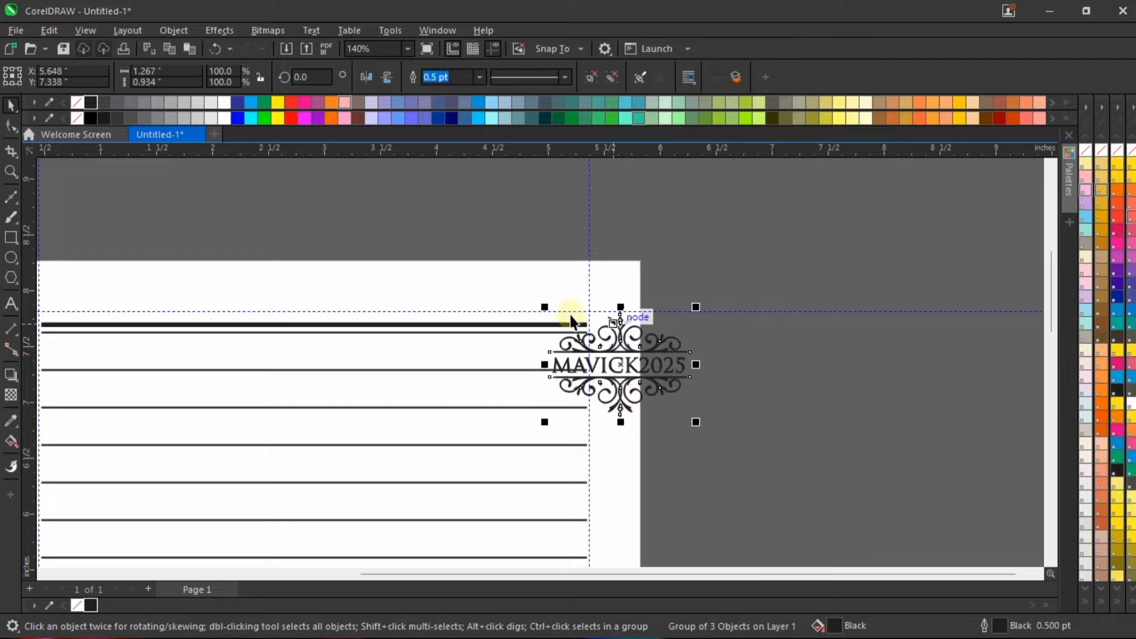
Step: Shorten the thick and thin top rules together from their right end to about 3.54 in
scroll(565, 303, down, 2)
click(503, 316)
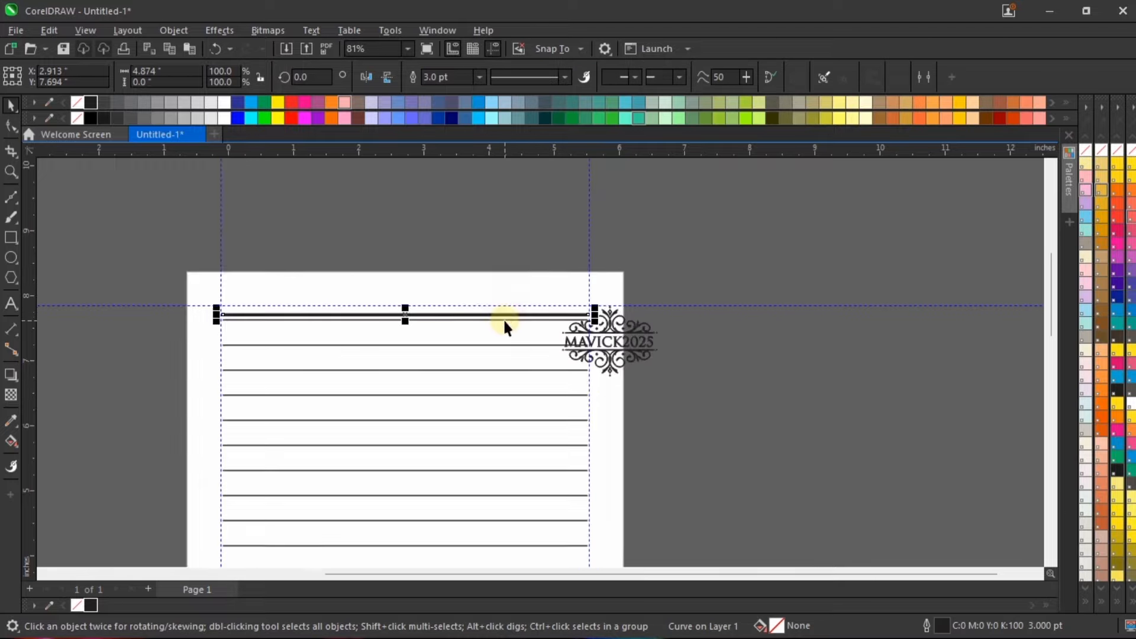
scroll(502, 318, up, 2)
shift+click(490, 318)
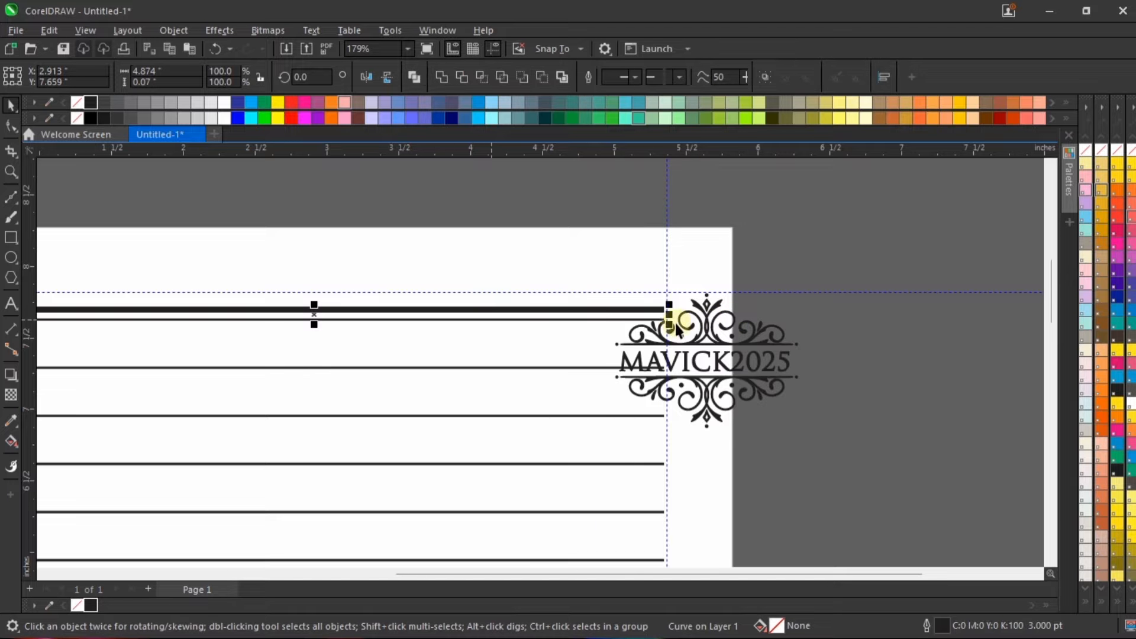
drag(671, 314, 480, 292)
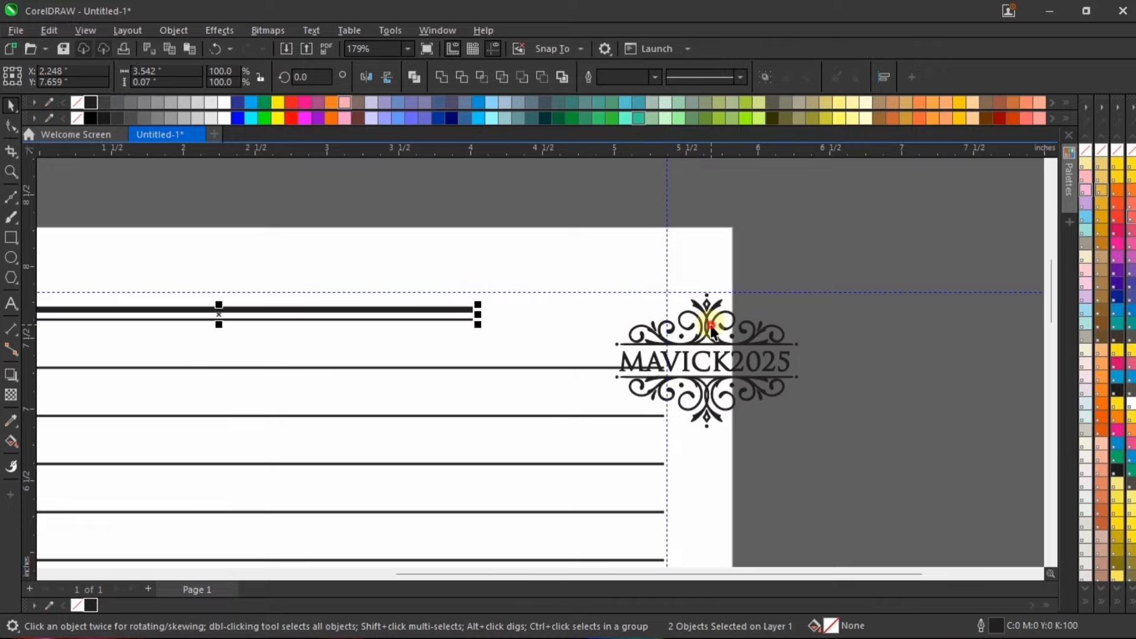
Step: Place the "MAVICK2025" ornament group at the right end of the top rules and scale it down to about 0.92 in wide
click(690, 325)
drag(690, 325, 591, 301)
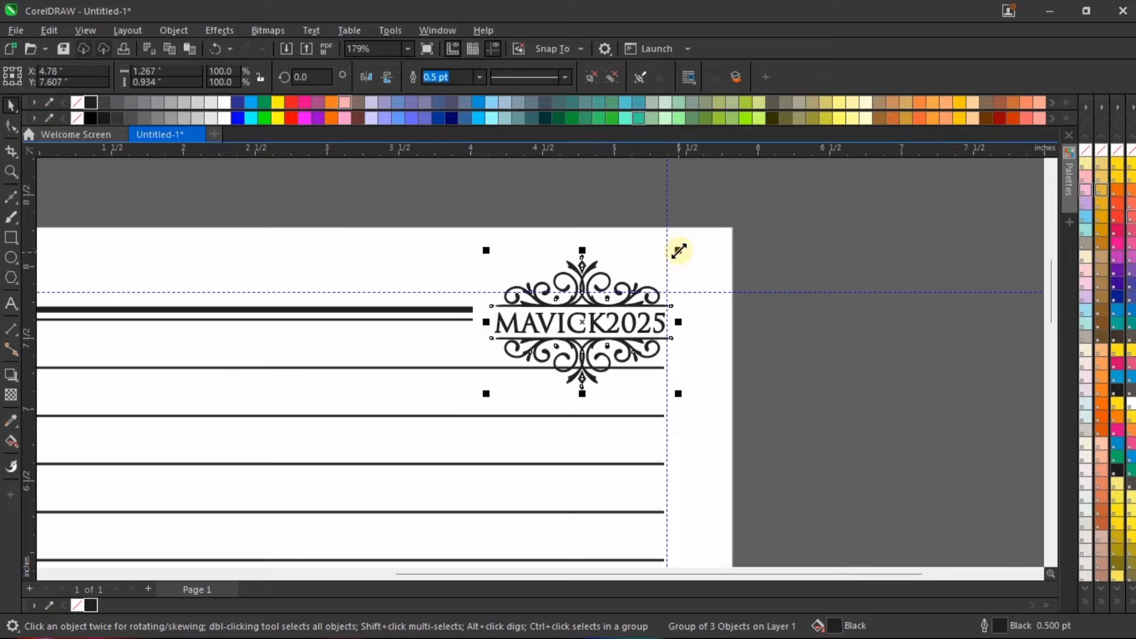
drag(674, 253, 657, 270)
scroll(591, 316, up, 1)
scroll(662, 256, down, 1)
scroll(631, 294, up, 1)
drag(628, 307, 671, 284)
scroll(627, 310, up, 3)
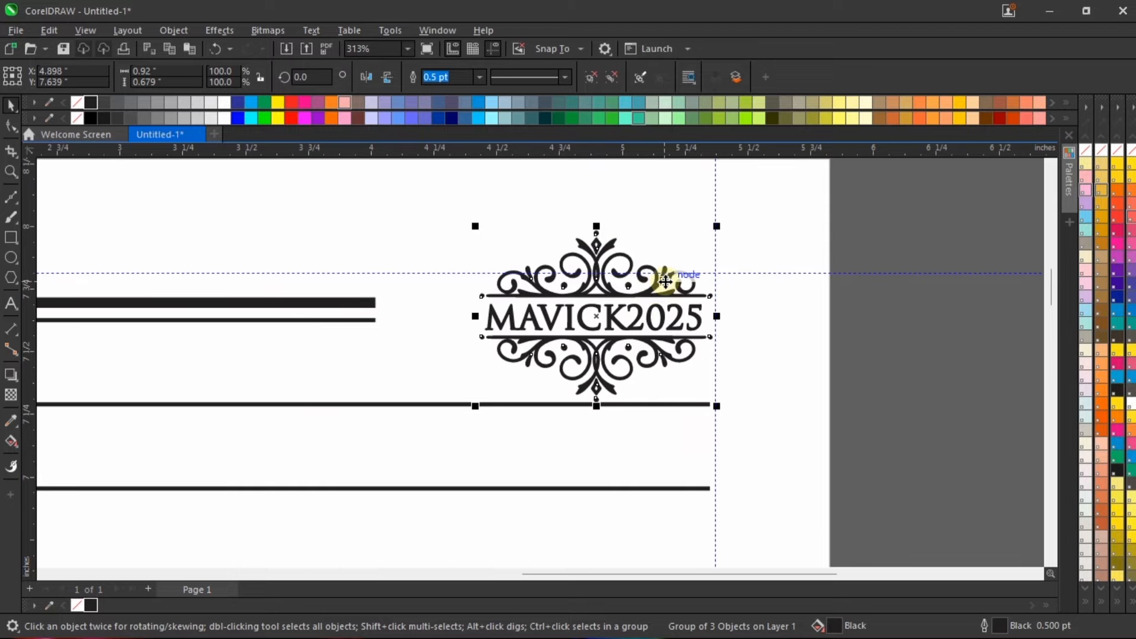
scroll(627, 355, down, 1)
Step: Lengthen the two top rules toward the "MAVICK2025" ornament to about 3.86 in
click(401, 329)
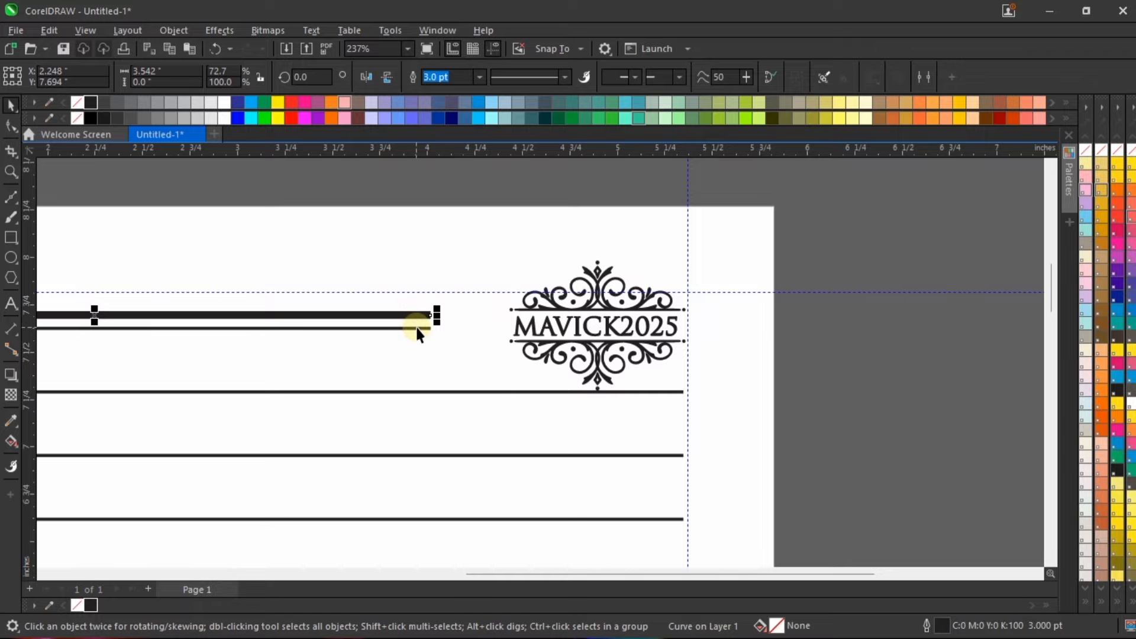
drag(438, 324, 500, 325)
scroll(845, 334, down, 1)
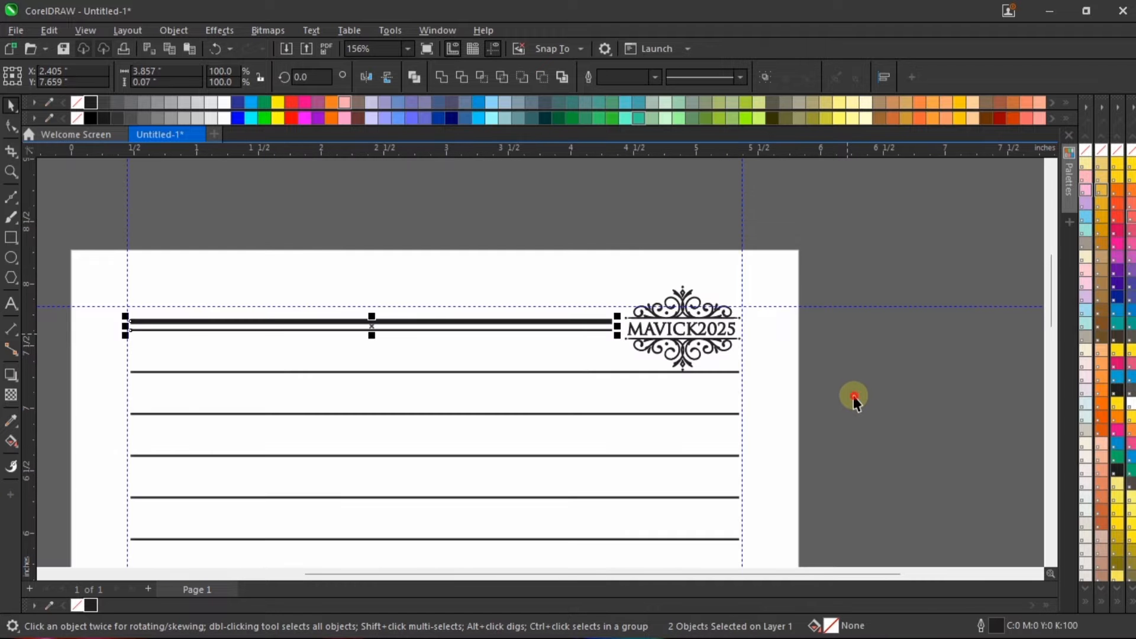
Step: Nudge the "MAVICK2025" ornament up clear of the first writing line and align its right edge with that line's end
click(756, 362)
scroll(715, 340, up, 1)
click(710, 334)
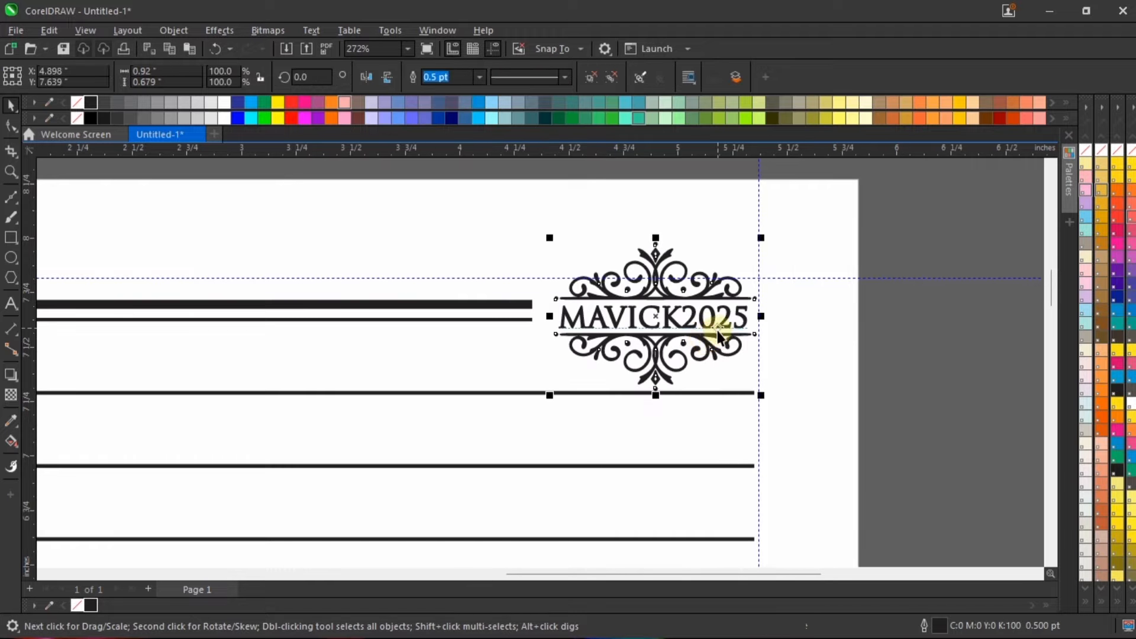
scroll(717, 337, up, 1)
drag(714, 343, 717, 336)
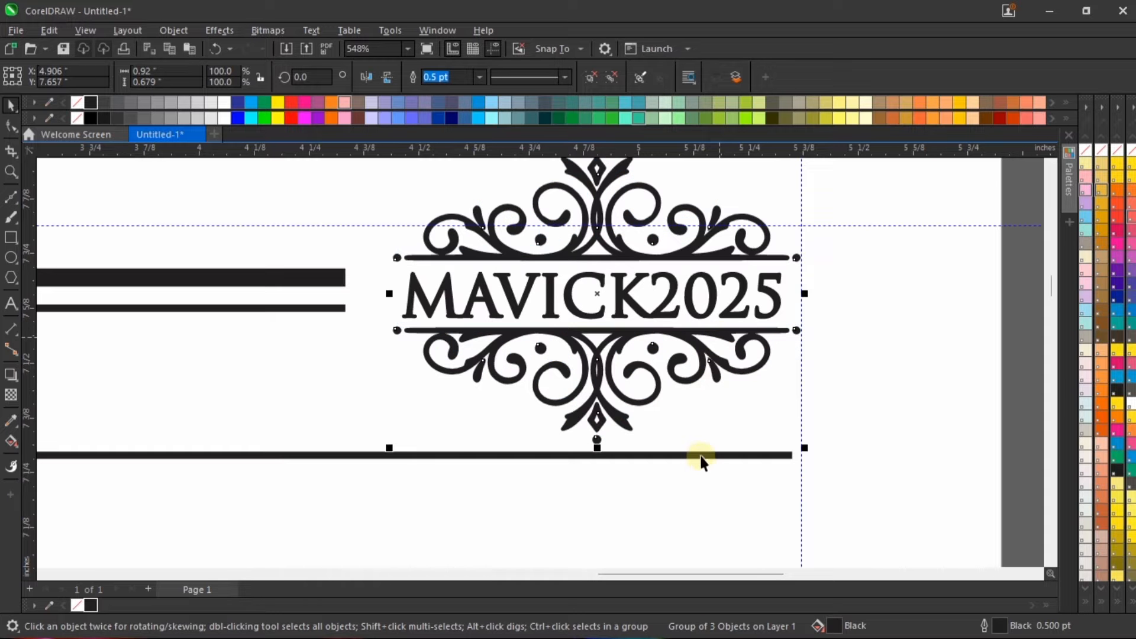
shift+click(696, 461)
scroll(702, 459, down, 3)
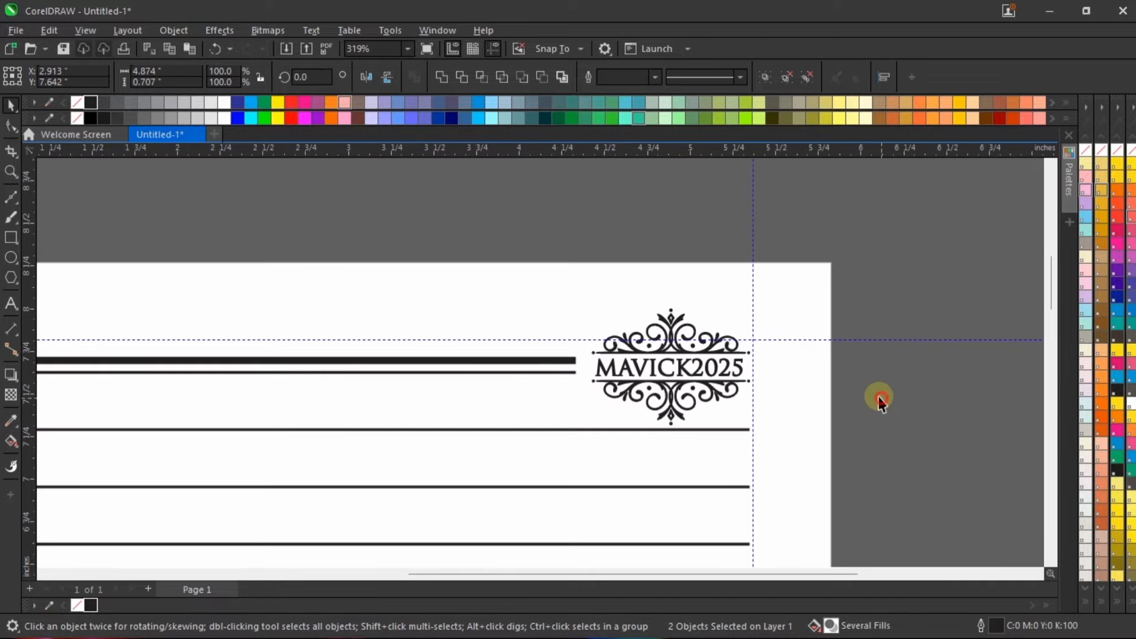
click(872, 378)
Step: Fit the page in view and examine the finished notebook layout, including the "MAVICK2025" ornament, in full-screen preview
scroll(871, 378, down, 2)
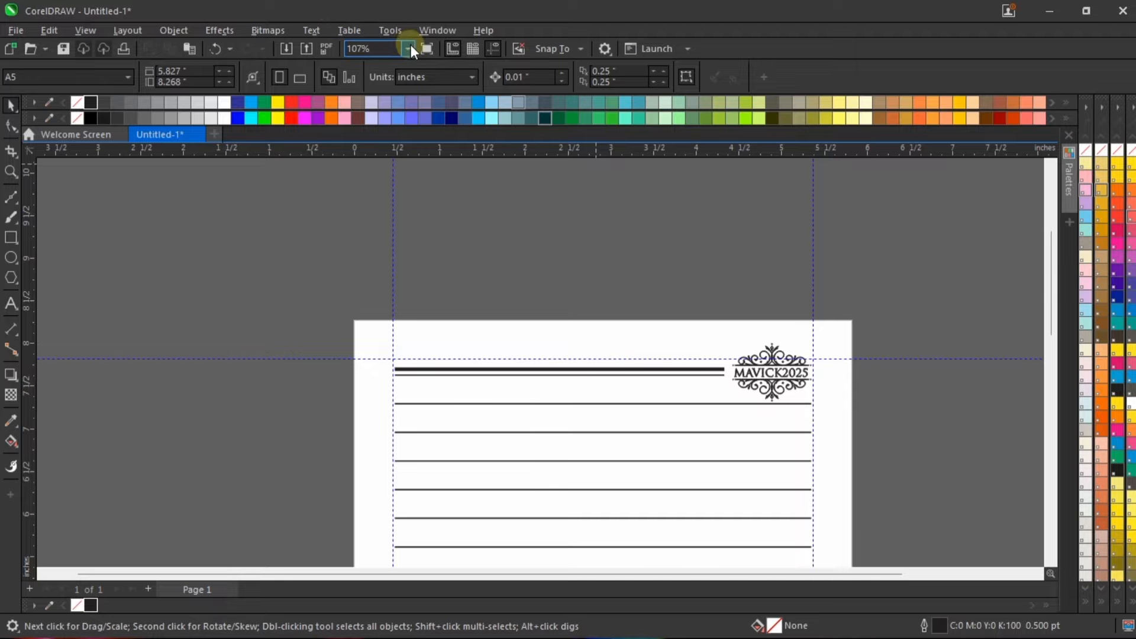
click(378, 49)
click(379, 74)
right_click(788, 322)
click(829, 320)
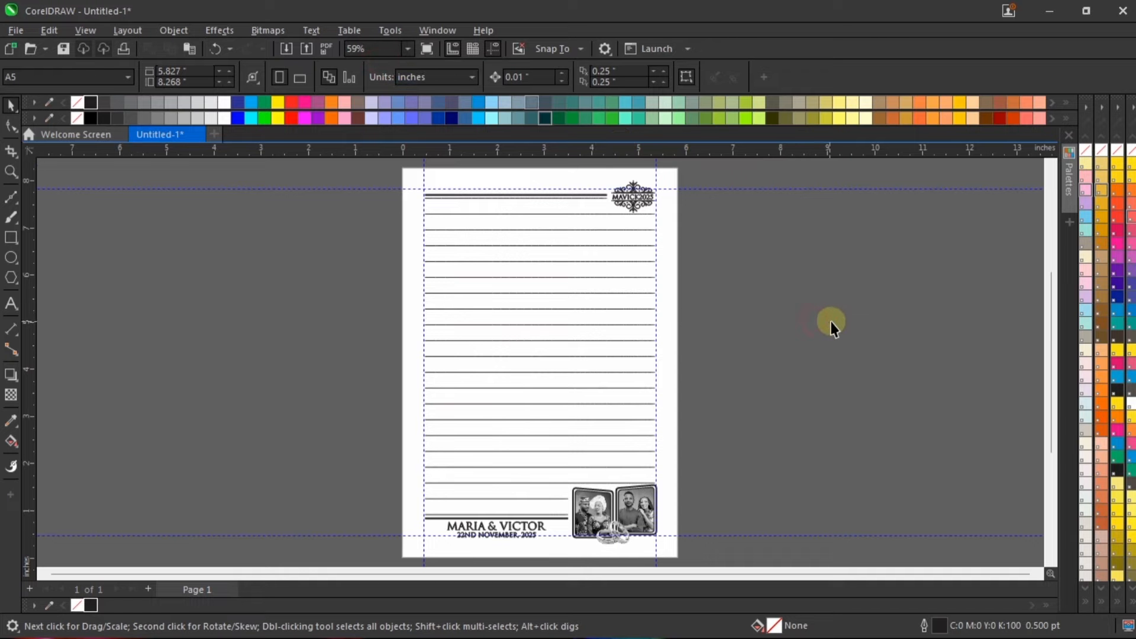
right_click(802, 312)
click(830, 319)
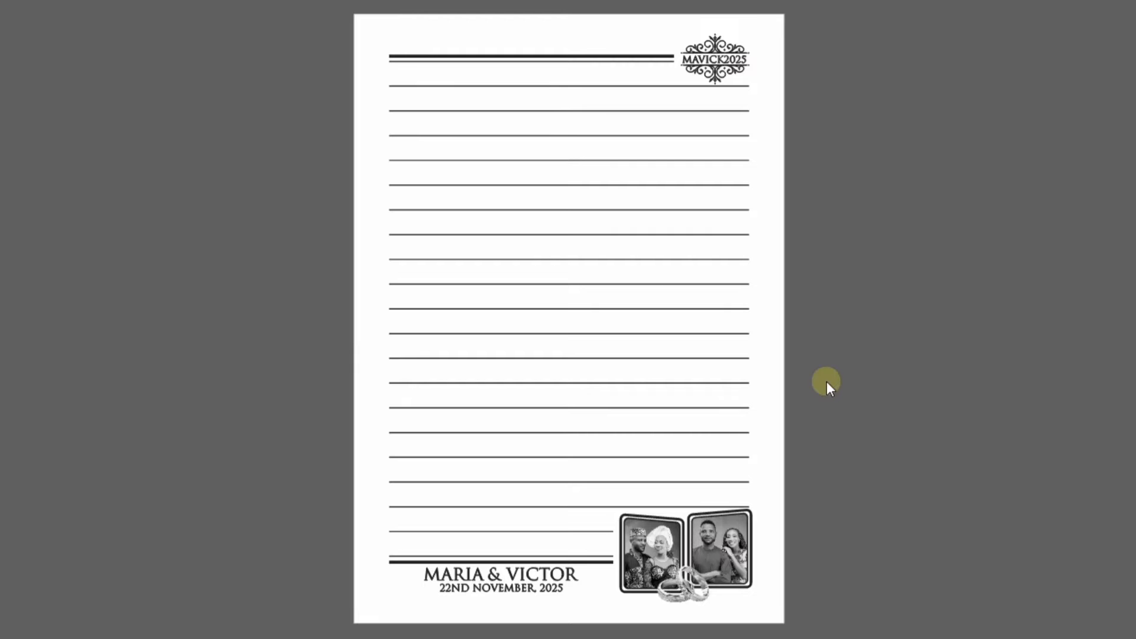
key(F9)
Step: Group all objects on the notebook page into a single group
key(ctrl+a)
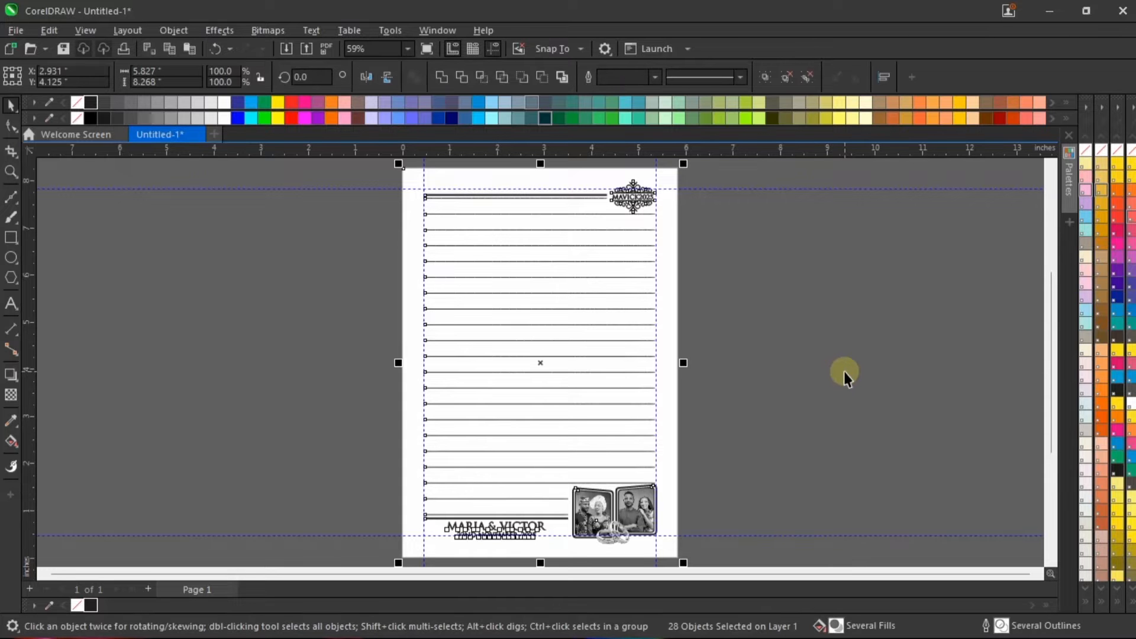
key(ctrl+g)
click(842, 364)
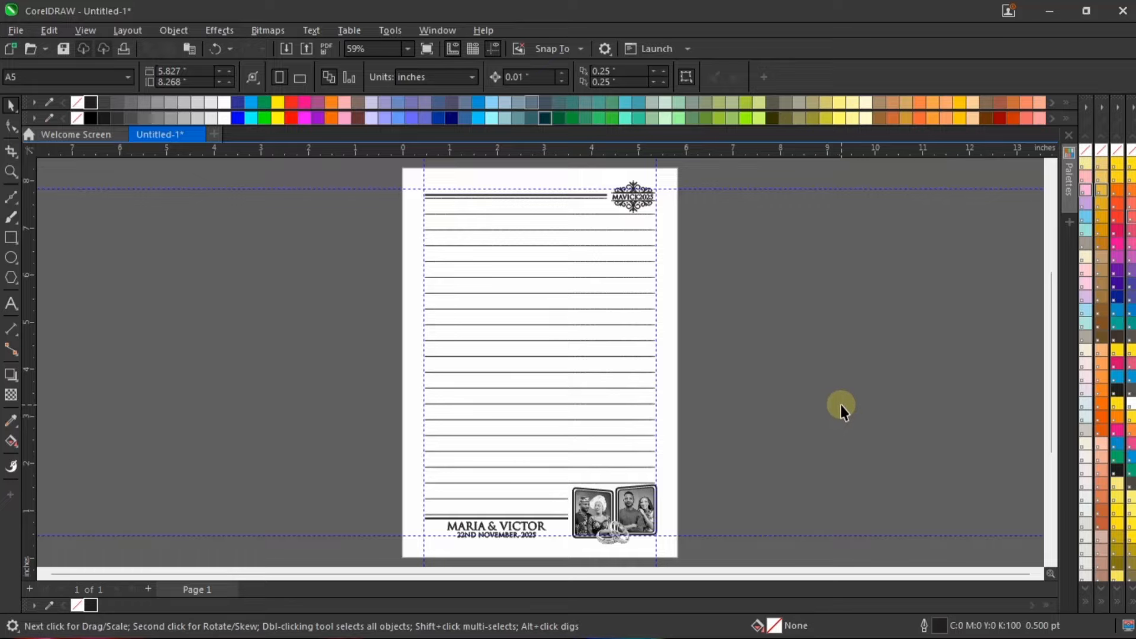
Step: Create a new one-page A4 portrait document, 210 × 297 mm, in CMYK at 400 dpi
click(816, 342)
key(ctrl+n)
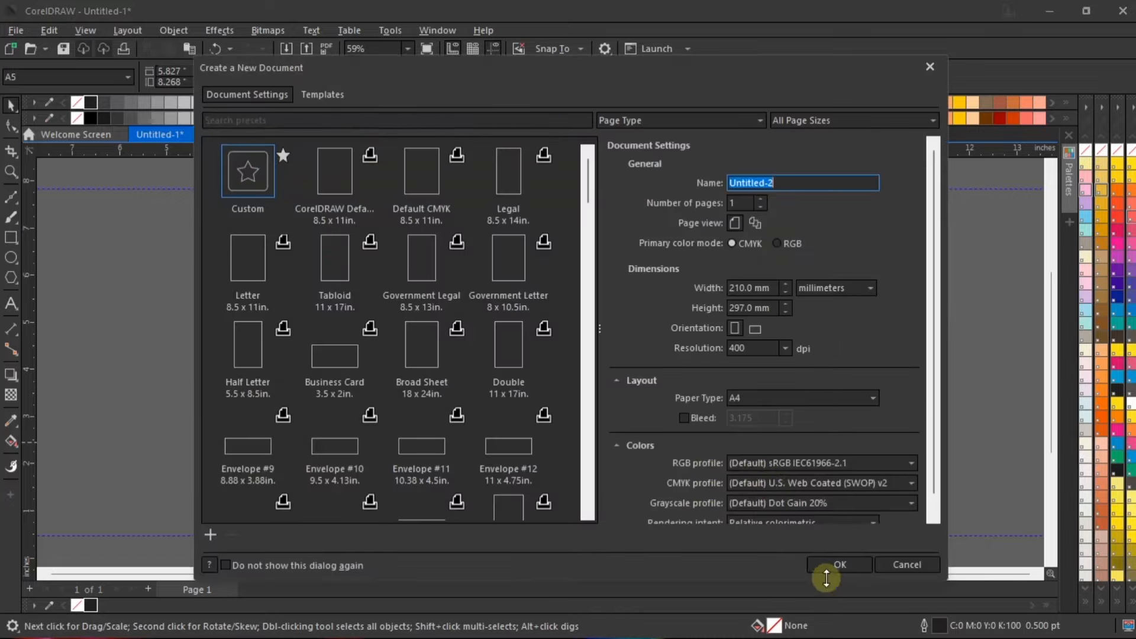
click(843, 566)
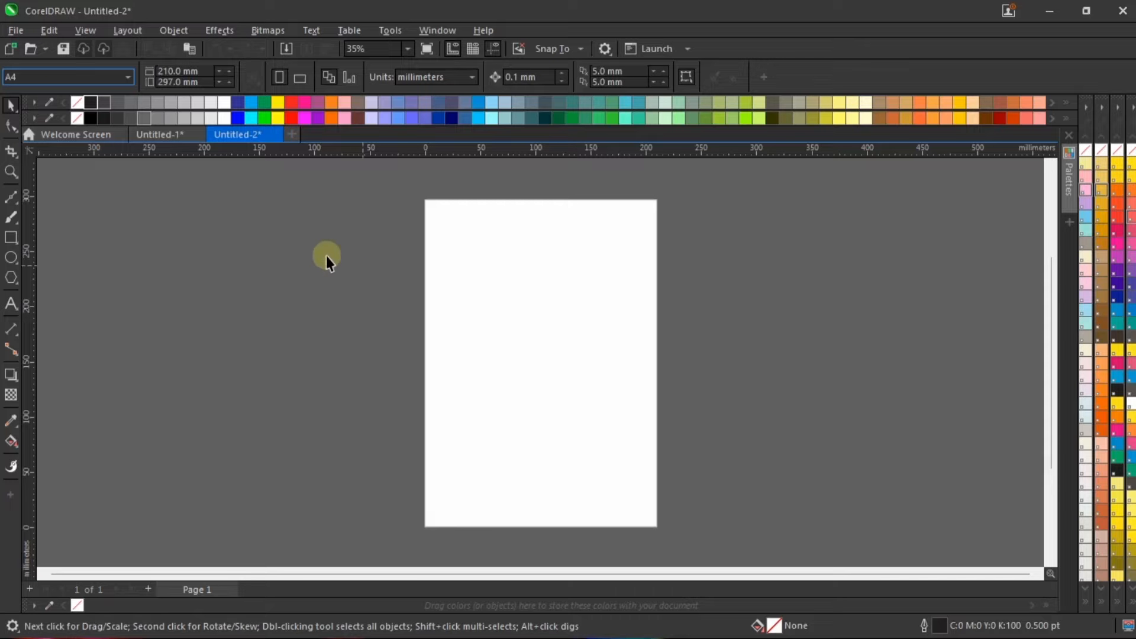
Step: Switch the A4 page to landscape orientation, 297 × 210 mm
click(298, 77)
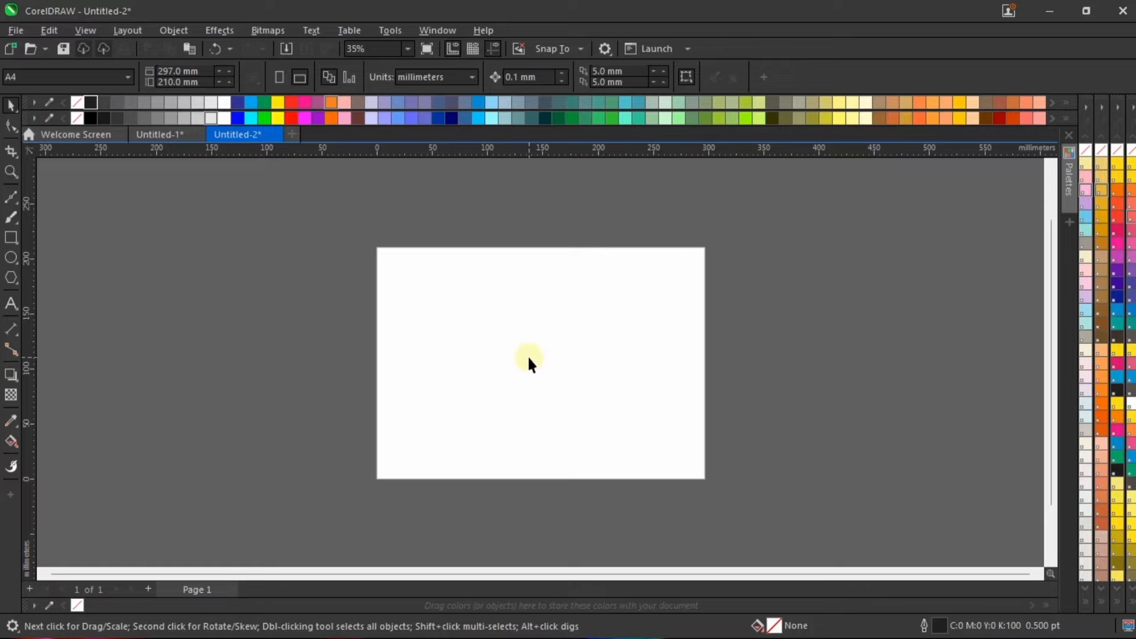
scroll(528, 362, up, 1)
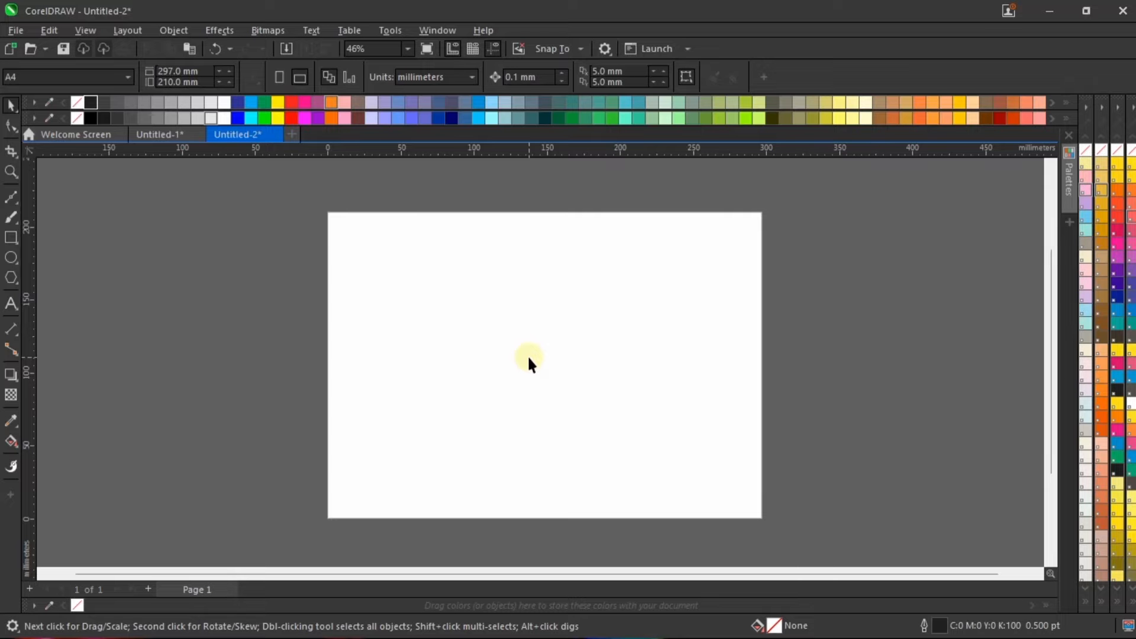
Step: Examine the finished notebook page of Untitled-1 in full-screen preview and return to Untitled-2
click(154, 133)
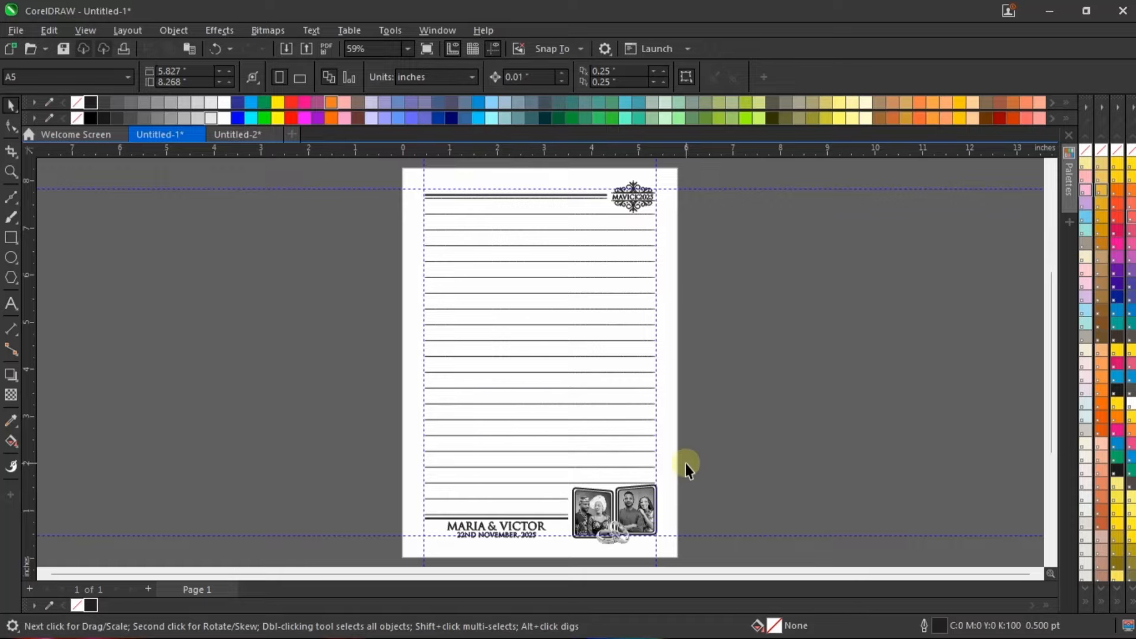
right_click(721, 284)
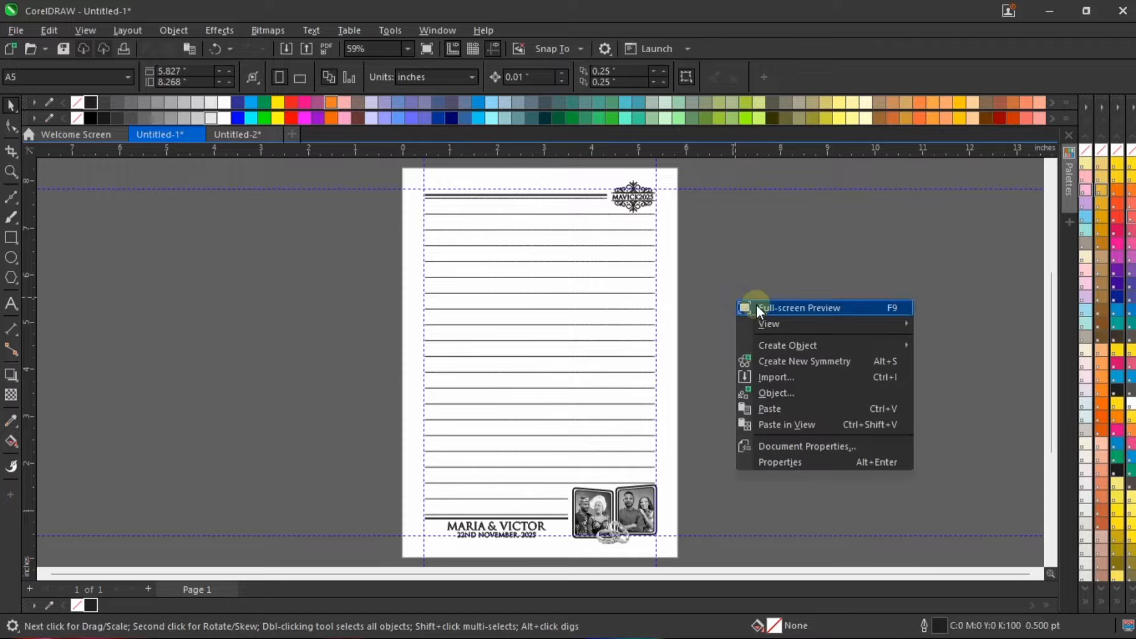
click(758, 304)
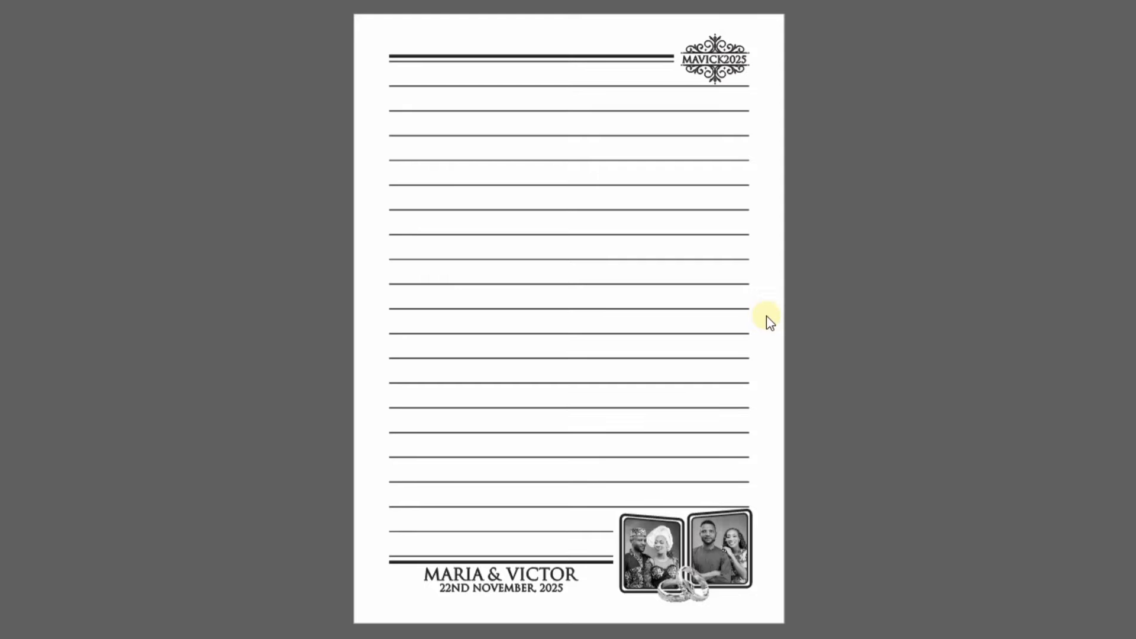
click(857, 304)
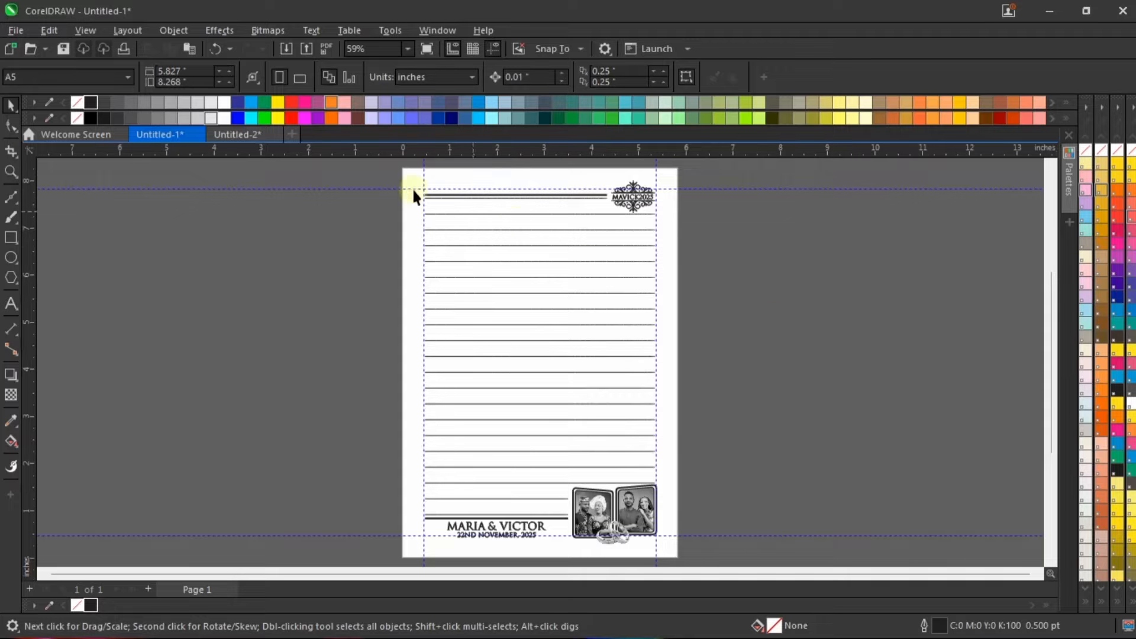
click(236, 135)
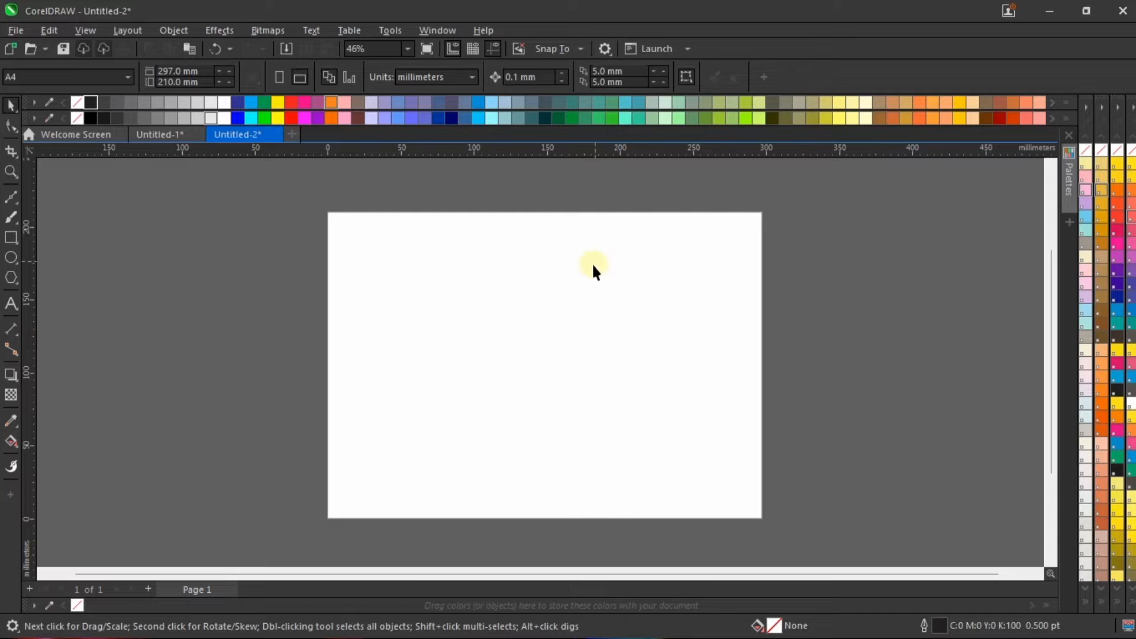
Step: Create a page-sized 297 × 210 mm rectangle frame with no outline
double_click(10, 237)
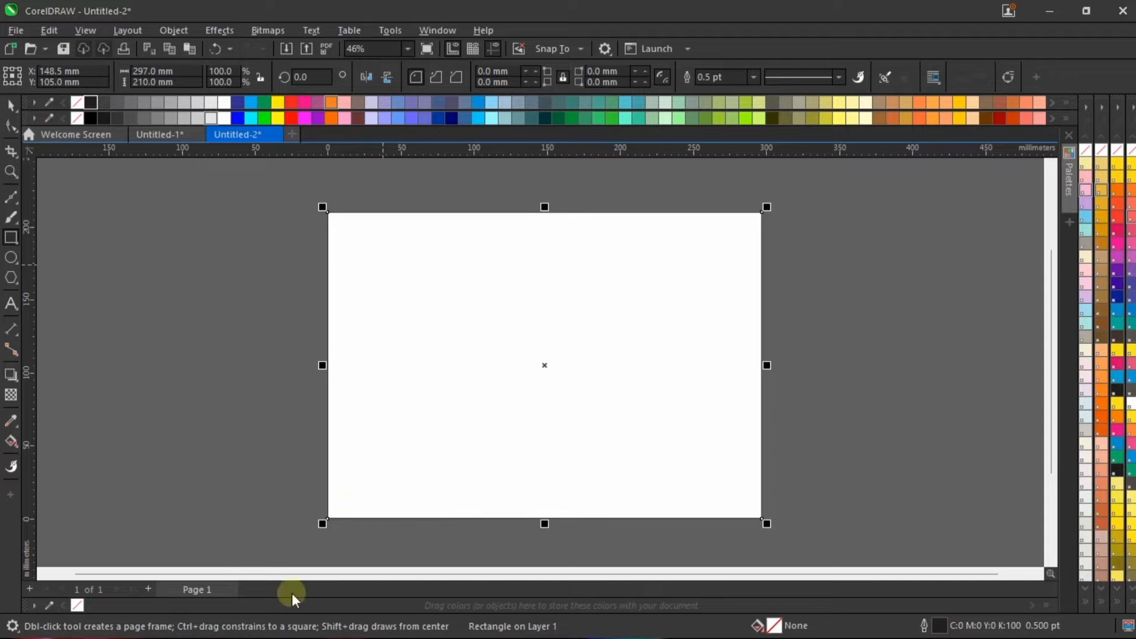
key(space)
click(559, 374)
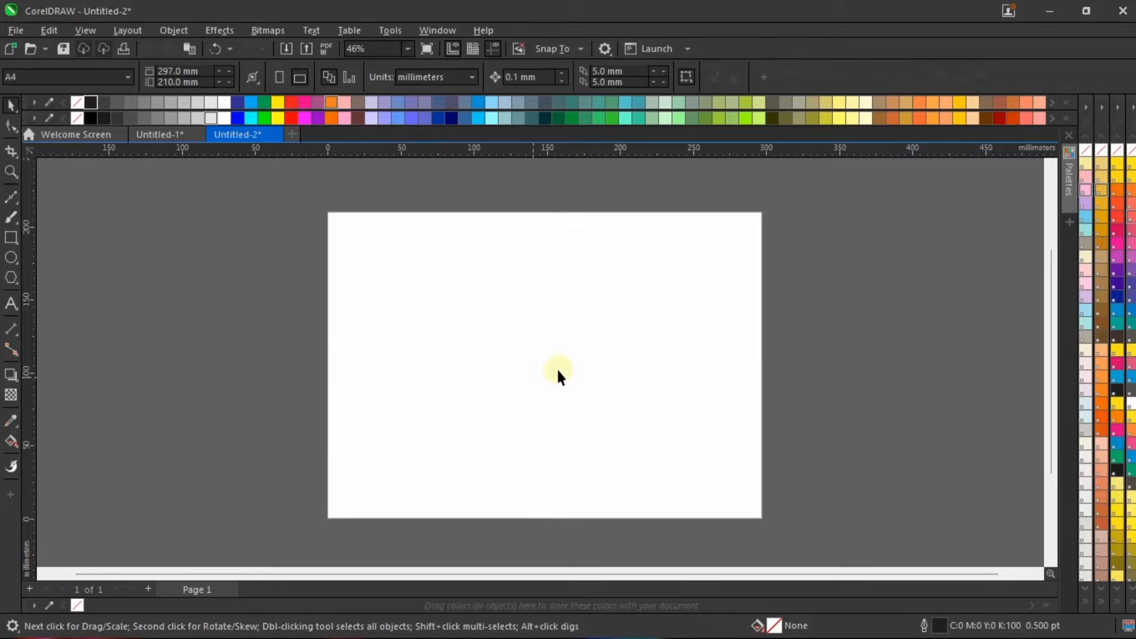
Step: Add a vertical guideline centred on the page at 148.5 mm to divide it into two A5 halves
scroll(558, 367, up, 1)
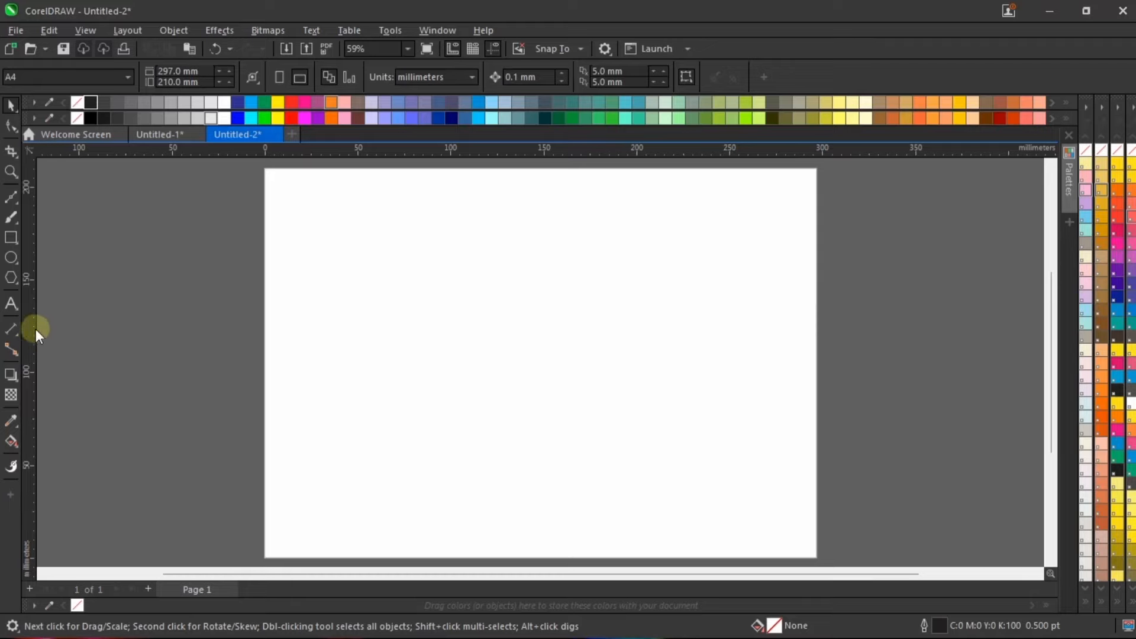
click(133, 364)
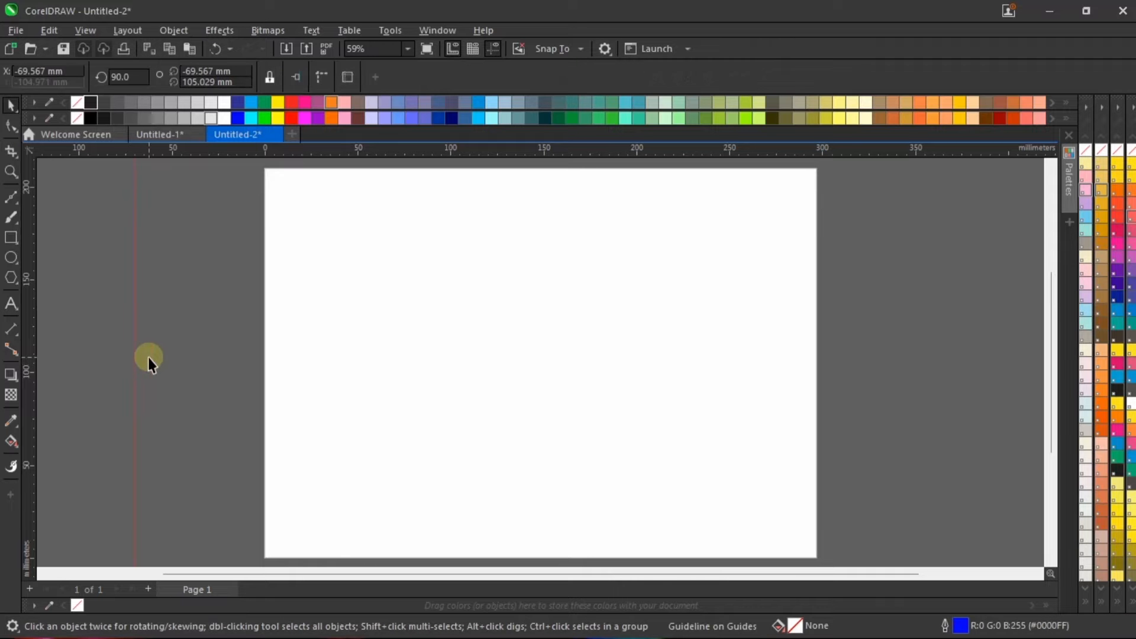
key(p)
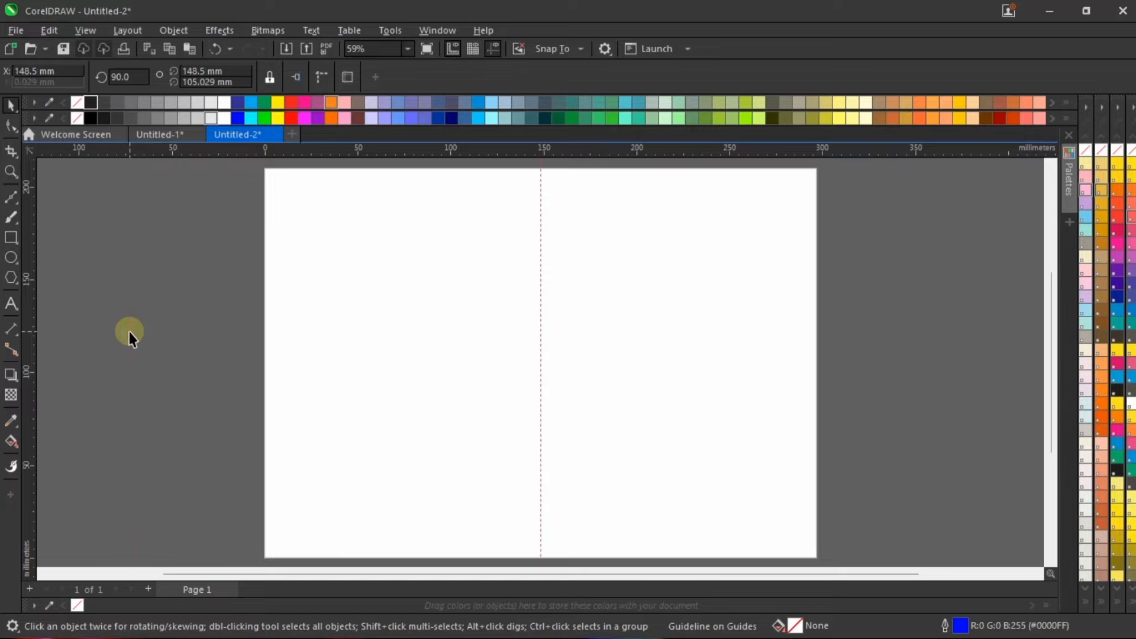
click(927, 277)
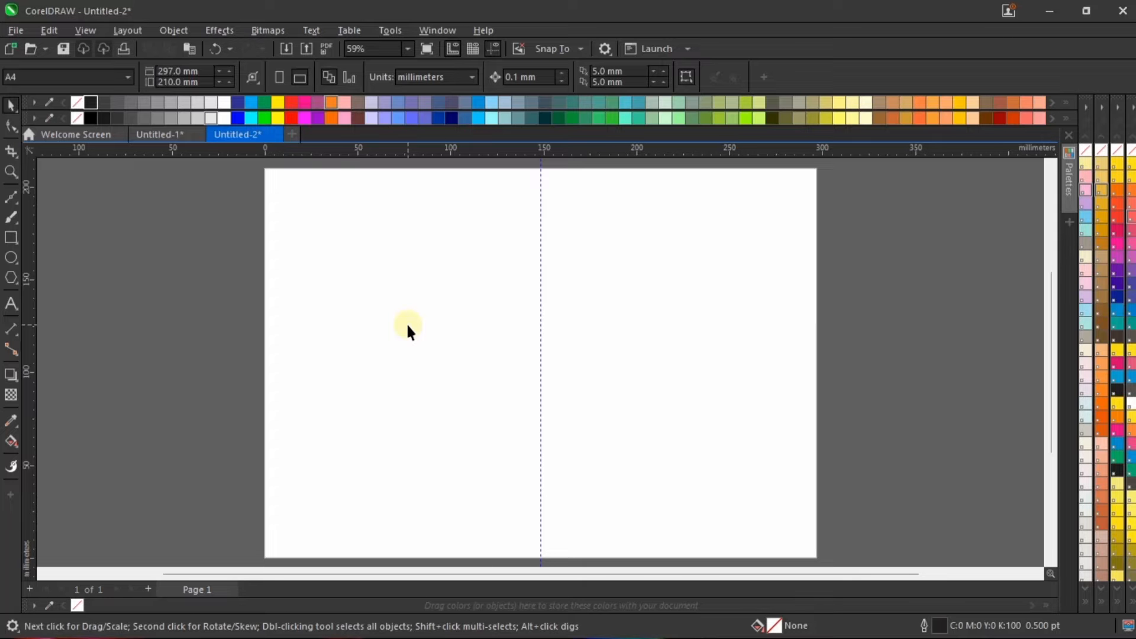
click(553, 320)
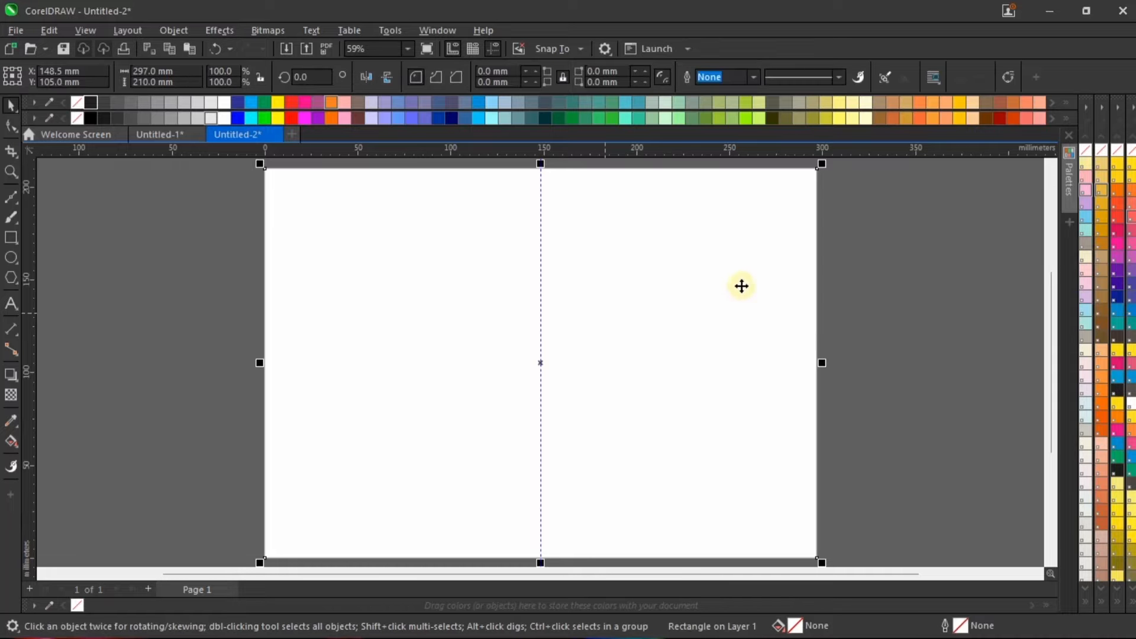
click(903, 263)
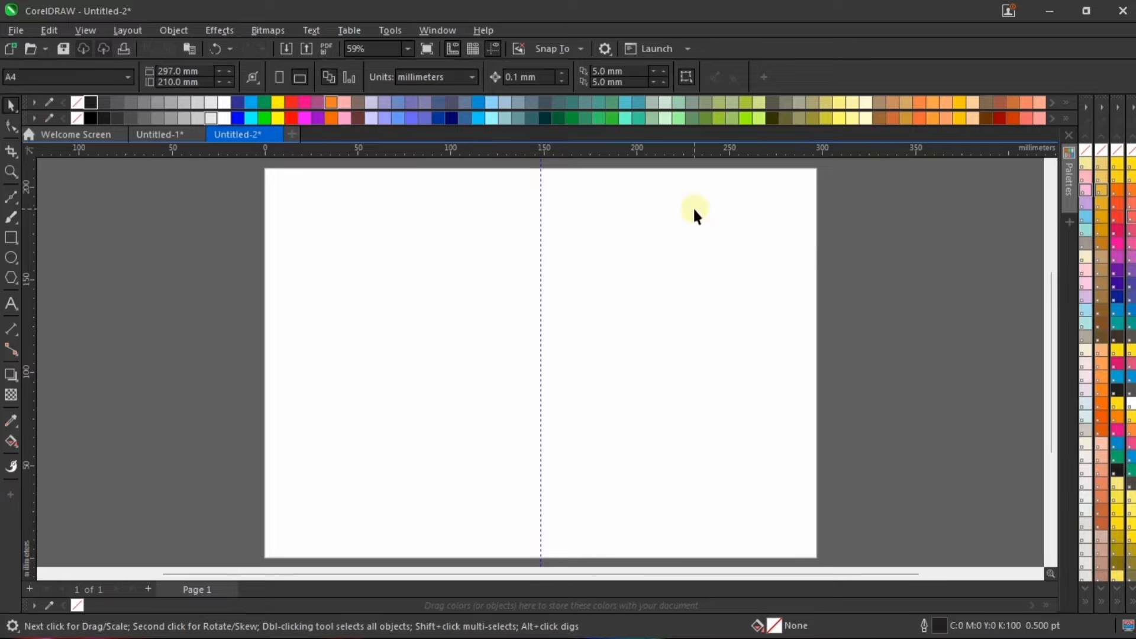
Step: Add margin guidelines just inside the page's upper and lower edges and vertical ones at about 15 mm and 284 mm
drag(565, 153, 590, 200)
drag(590, 152, 647, 542)
drag(544, 353, 793, 365)
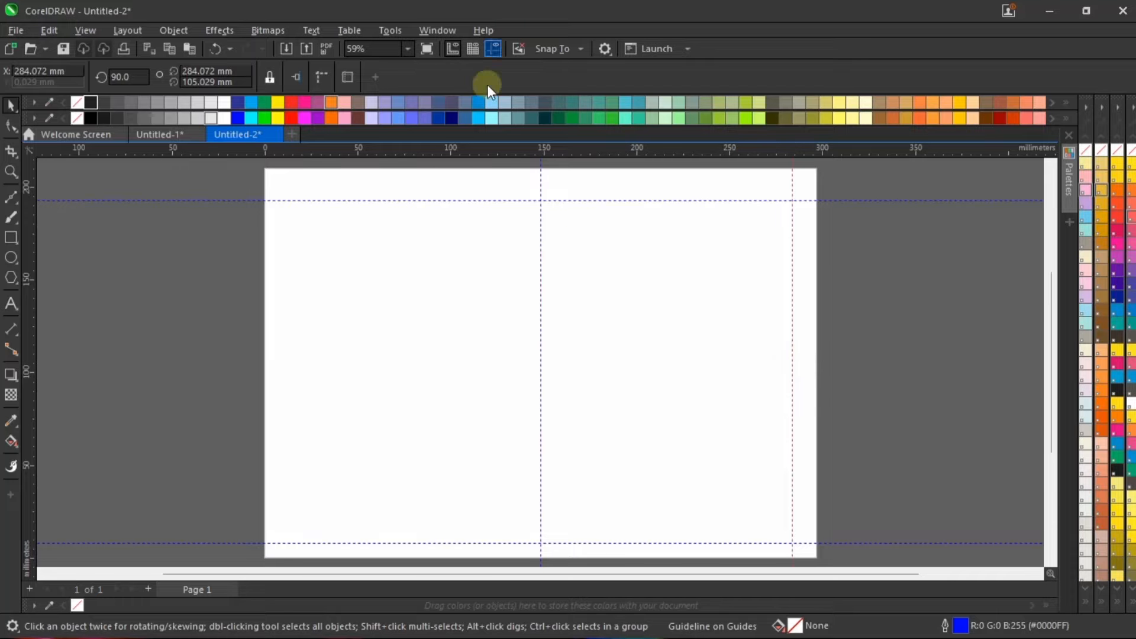
drag(319, 324, 291, 317)
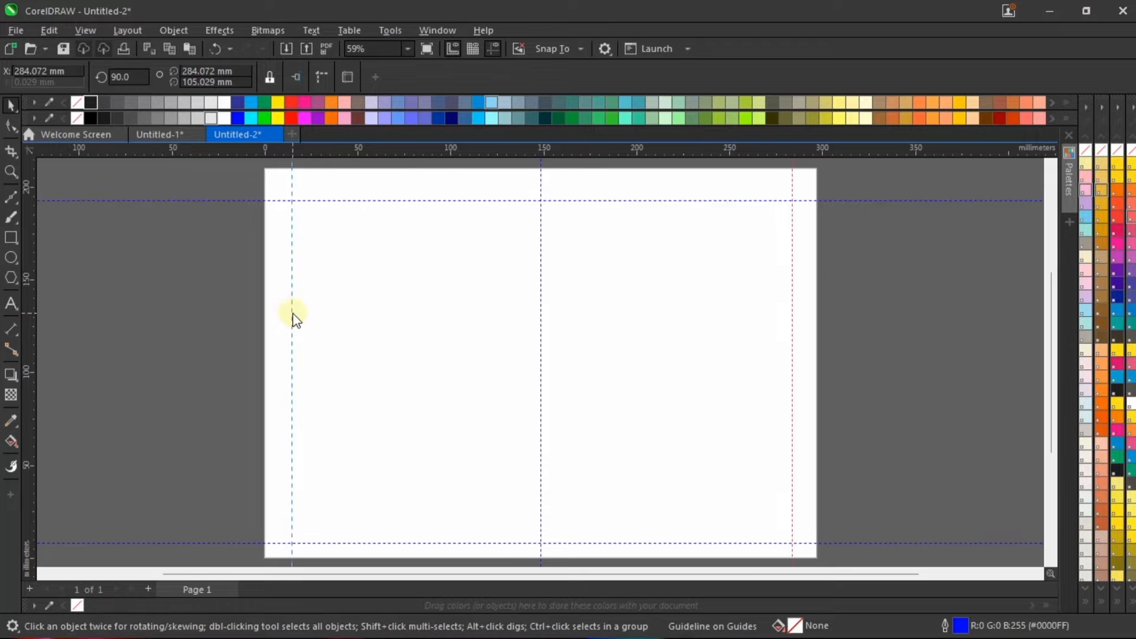
click(876, 290)
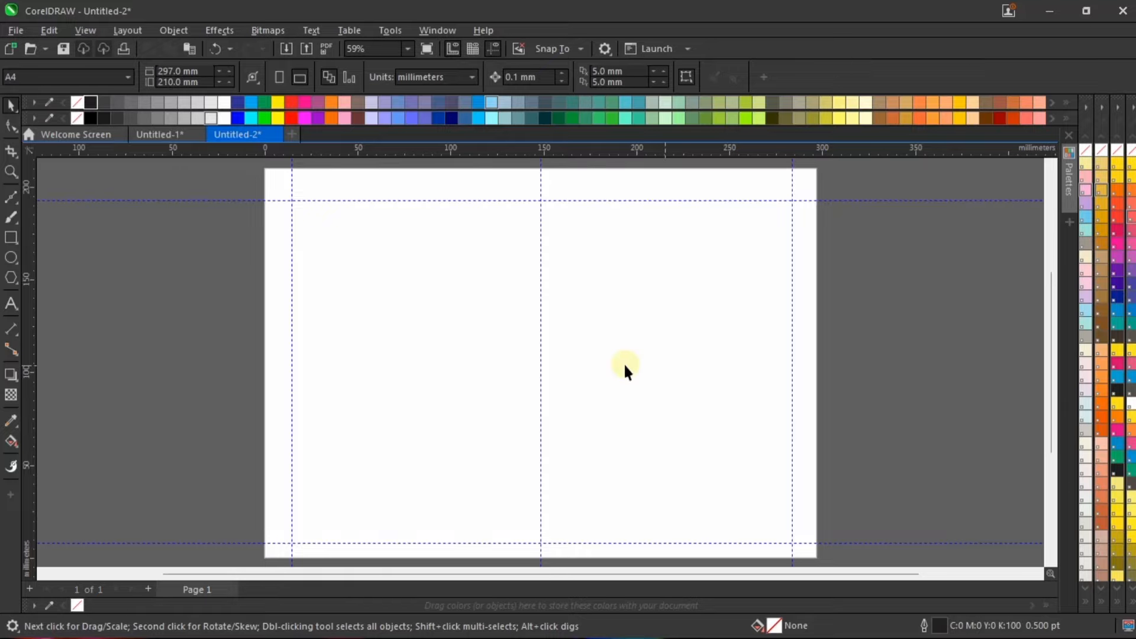
Step: Add two vertical inner-margin guidelines about 17 mm either side of the centre guideline
drag(540, 305, 574, 321)
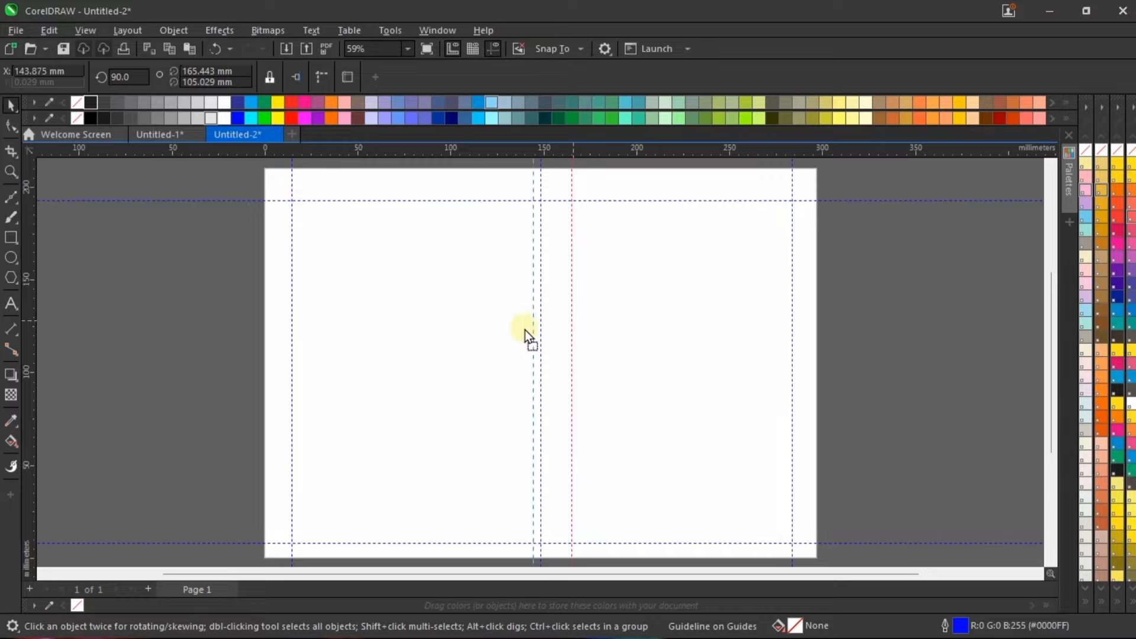
click(911, 319)
scroll(505, 198, up, 1)
scroll(539, 187, up, 3)
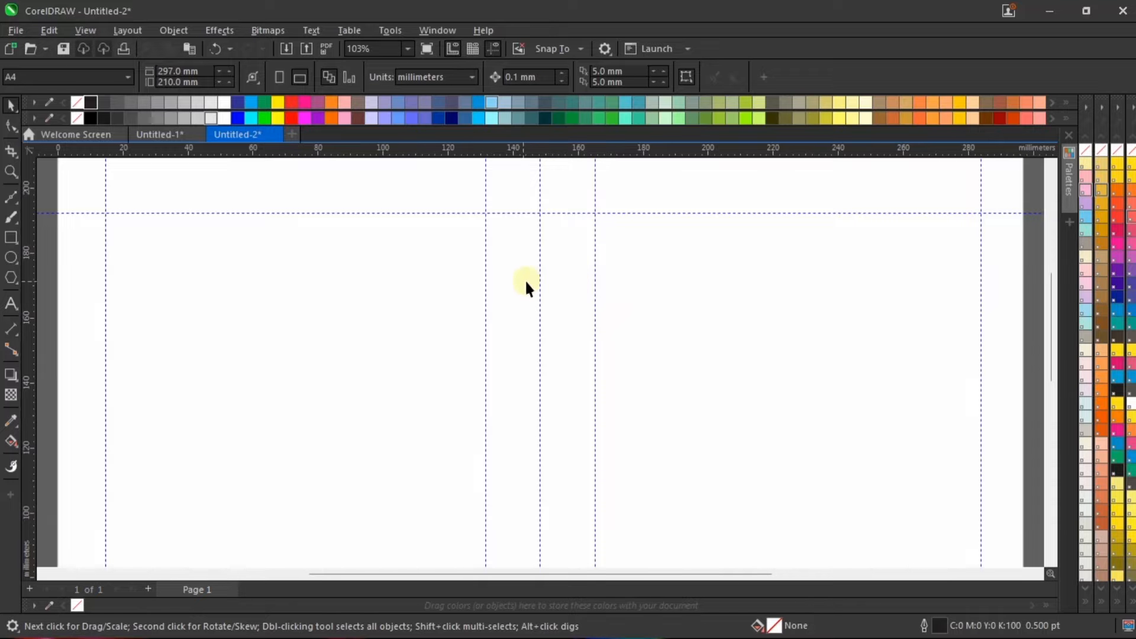
scroll(581, 290, down, 4)
scroll(569, 303, down, 1)
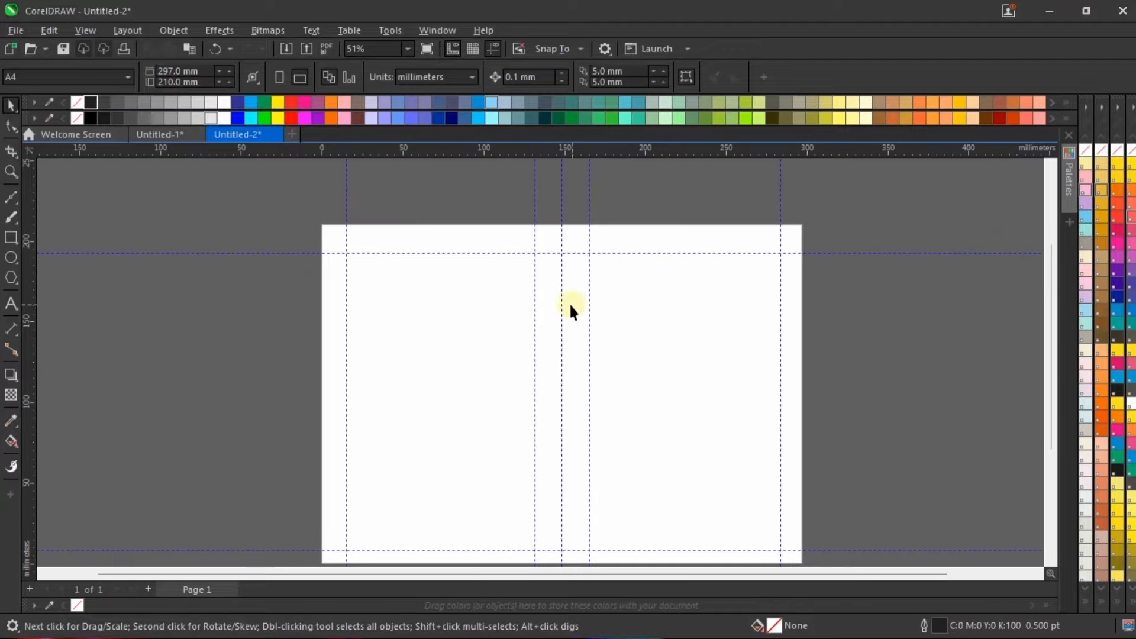
scroll(559, 281, up, 5)
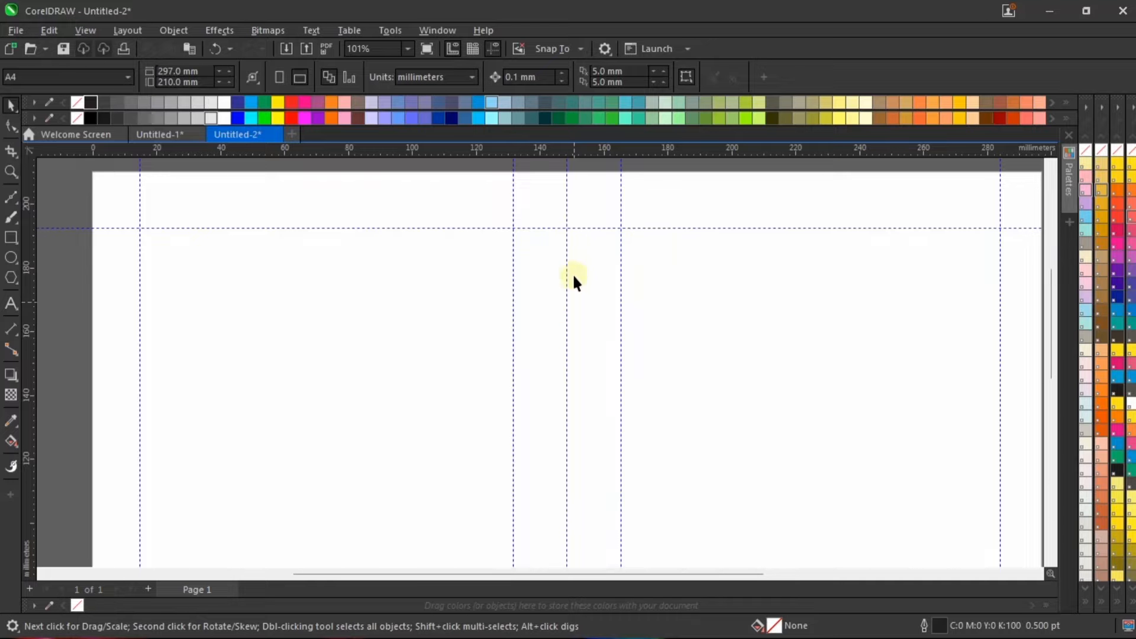
scroll(549, 340, down, 2)
scroll(563, 337, down, 1)
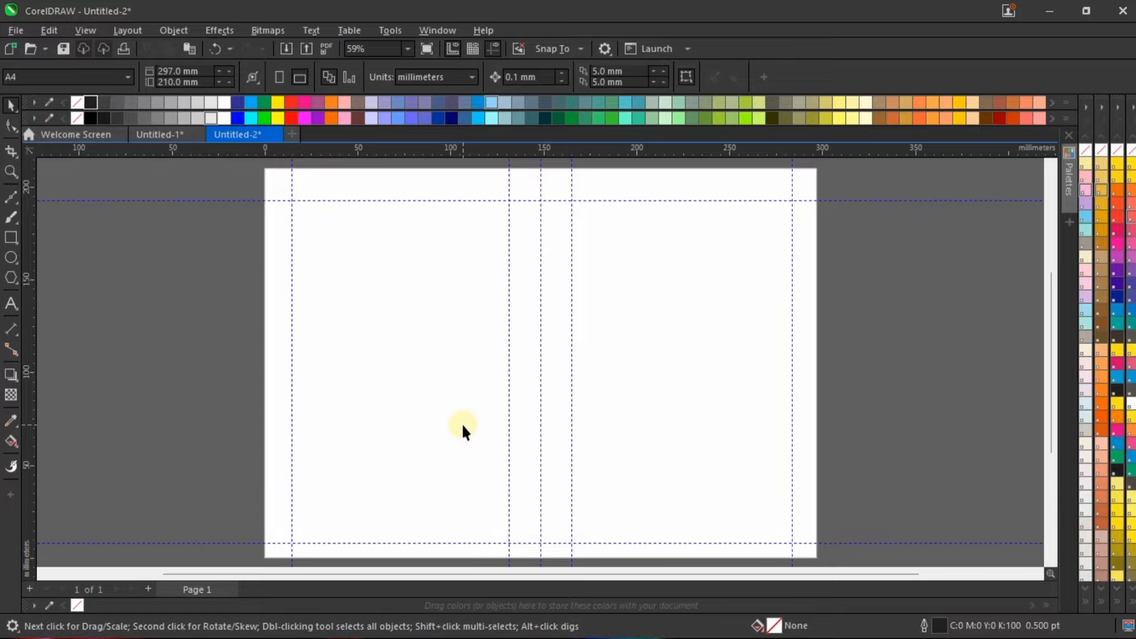
Step: Change the document's measurement units to inches
scroll(462, 422, down, 1)
scroll(322, 189, up, 2)
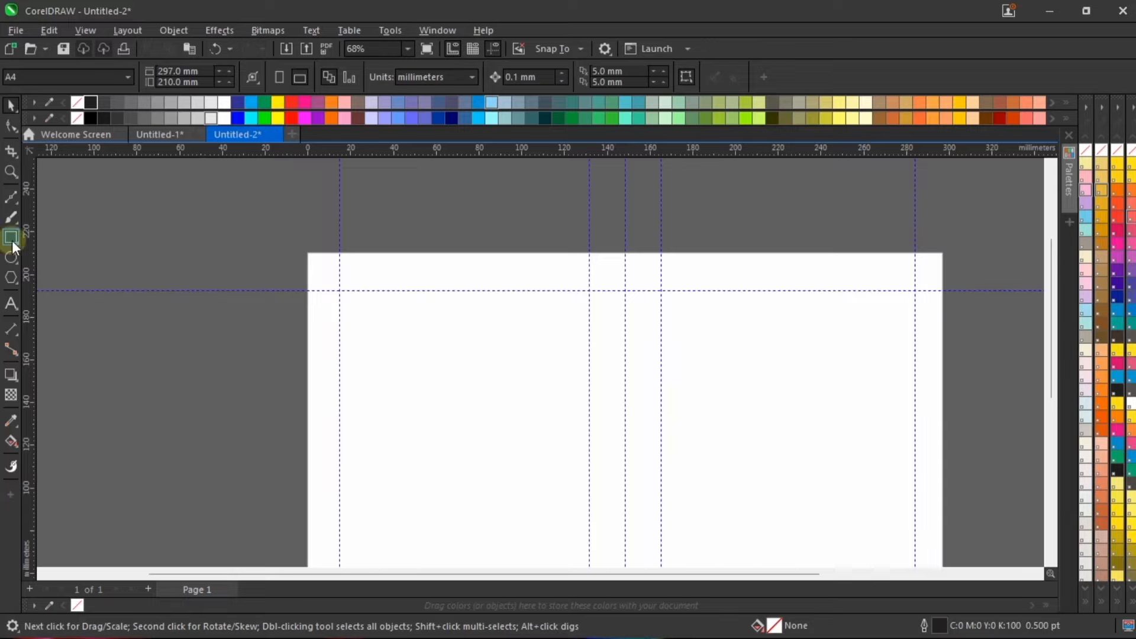
click(449, 77)
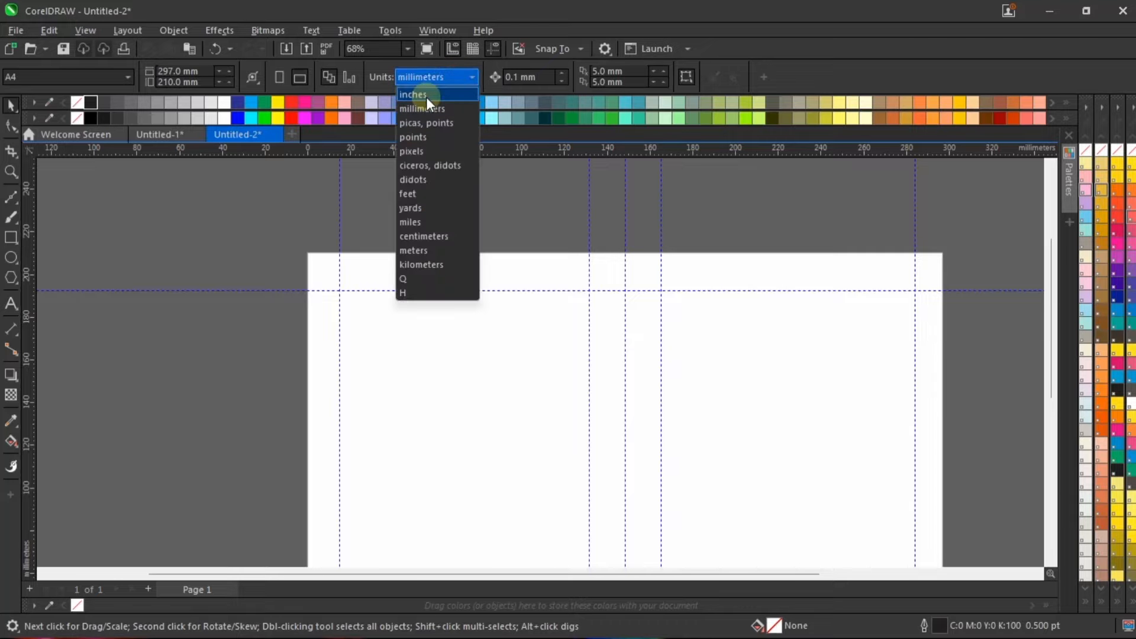
click(426, 96)
Step: Draw a small rectangle beside the page's upper-left corner and set its size to 0.45 × 0.45 inches
click(10, 238)
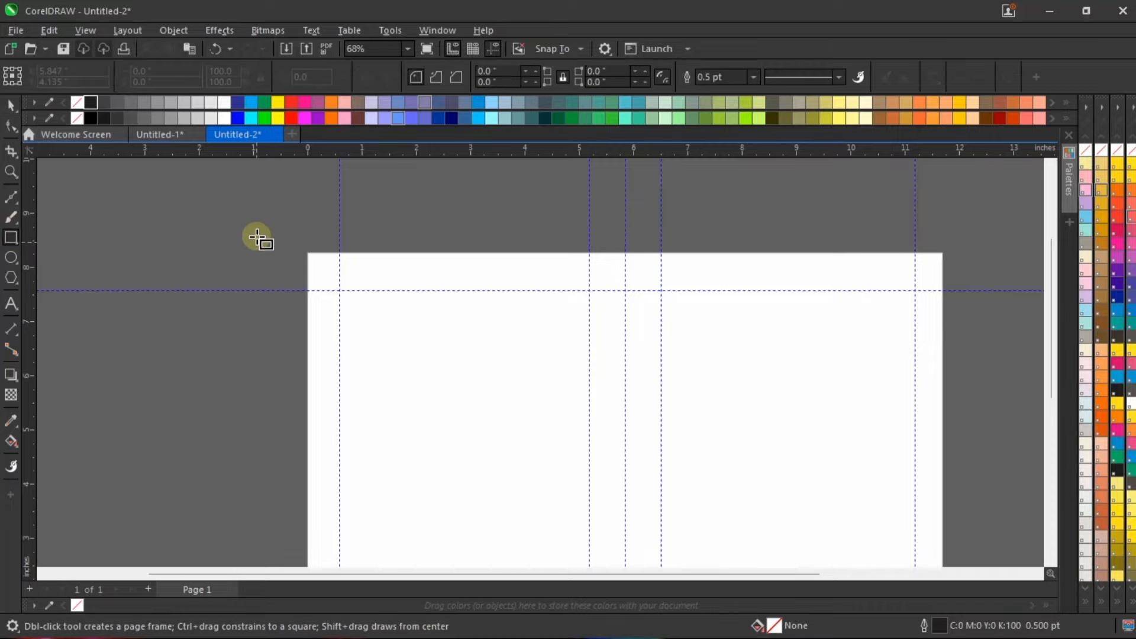
drag(257, 237, 288, 271)
key(space)
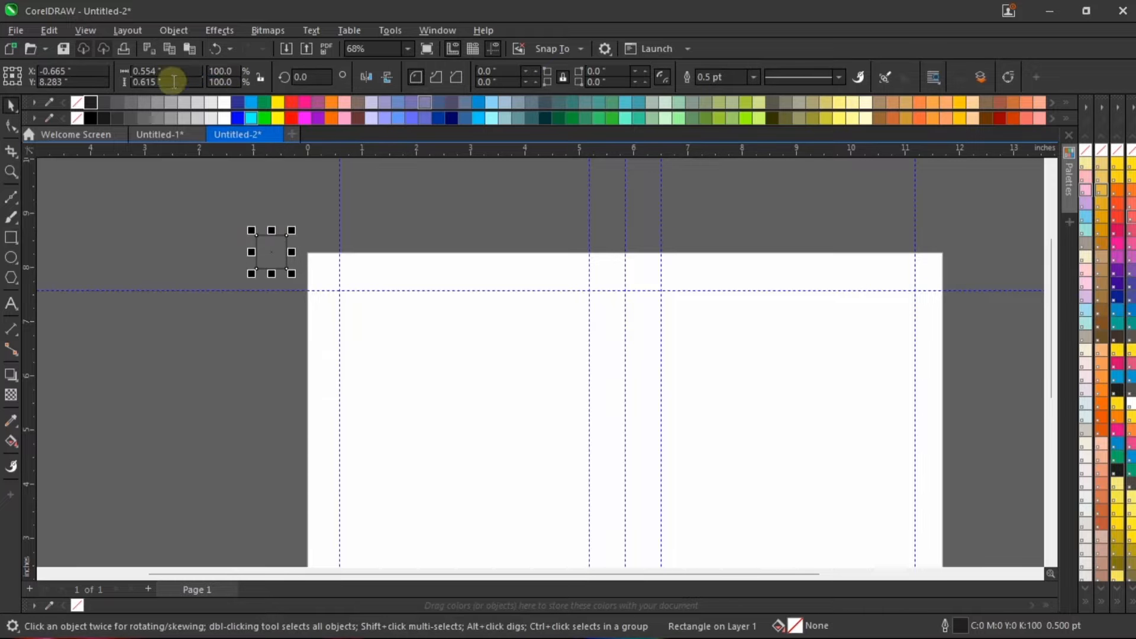
double_click(167, 71)
text(0)
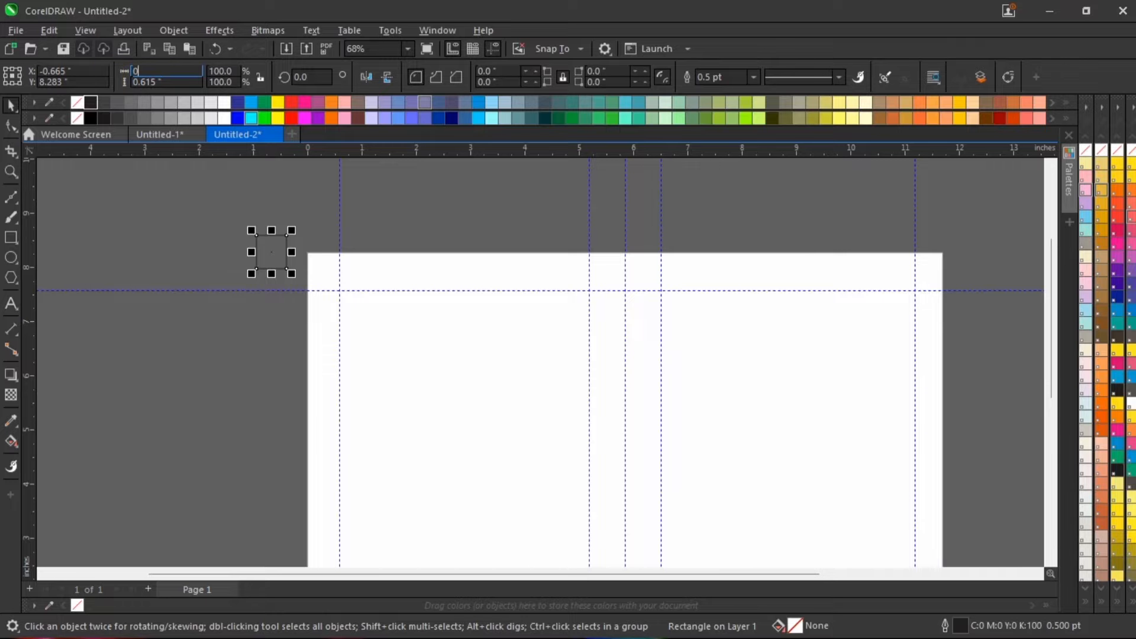
text(.45)
key(Tab)
text(0.)
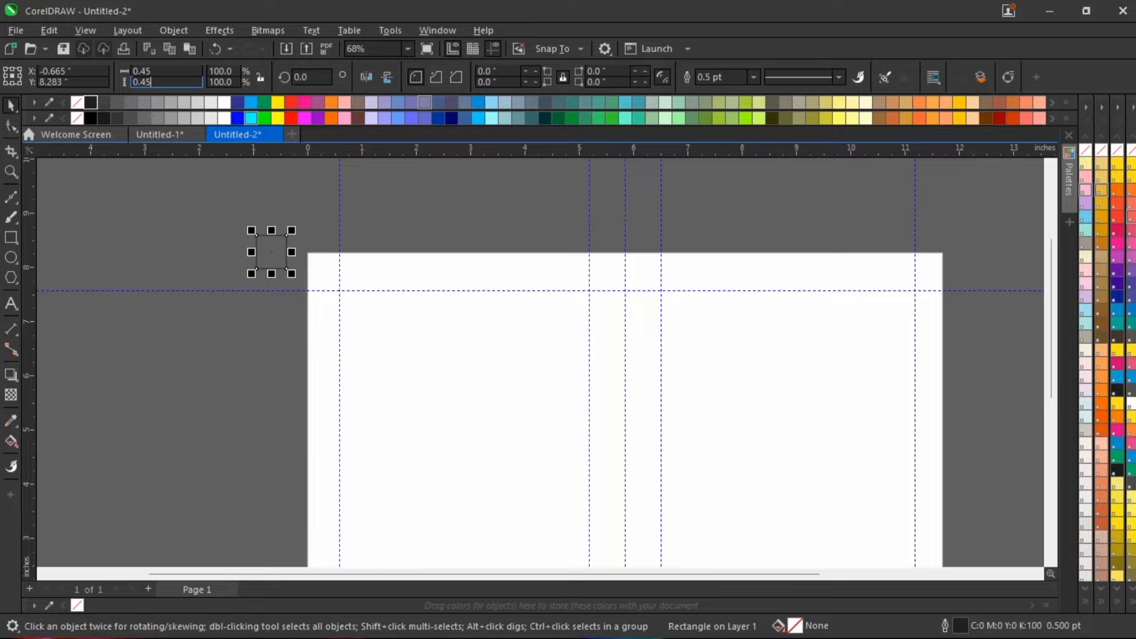
text(45)
key(Return)
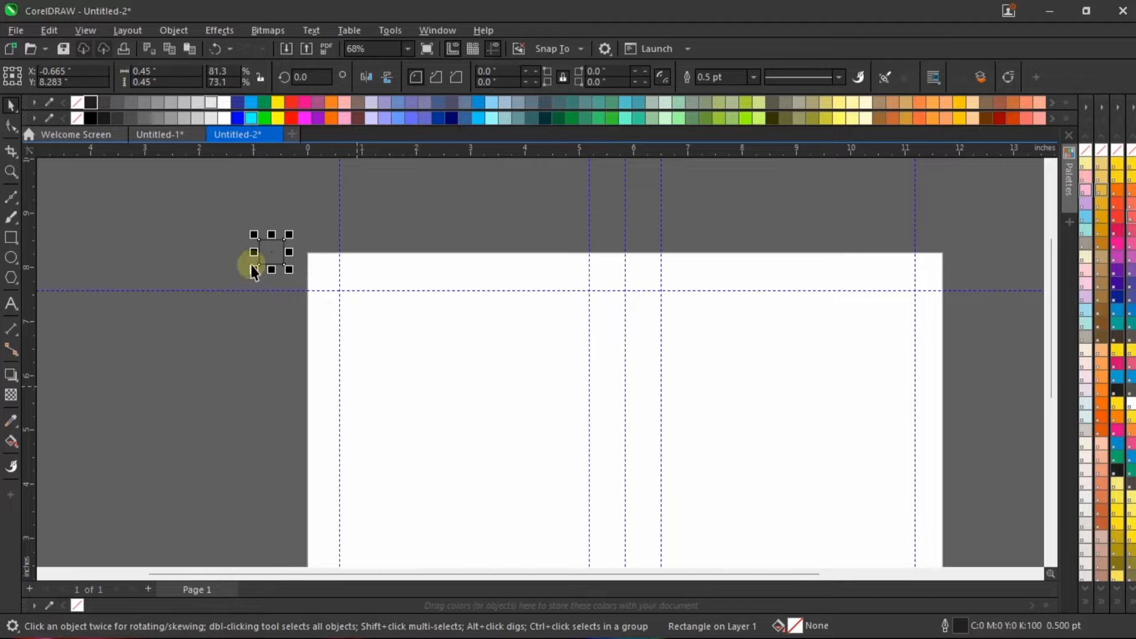
Step: Move the small square onto the page and align it with the page frame's upper and left edges
drag(266, 252, 322, 274)
scroll(322, 274, up, 5)
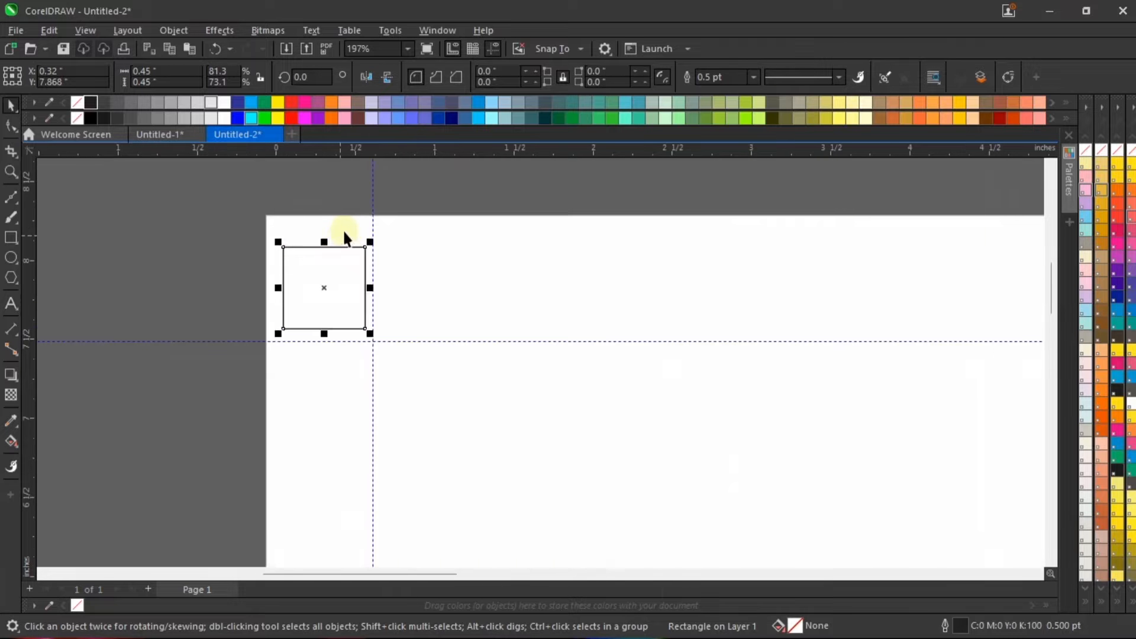
shift+click(464, 257)
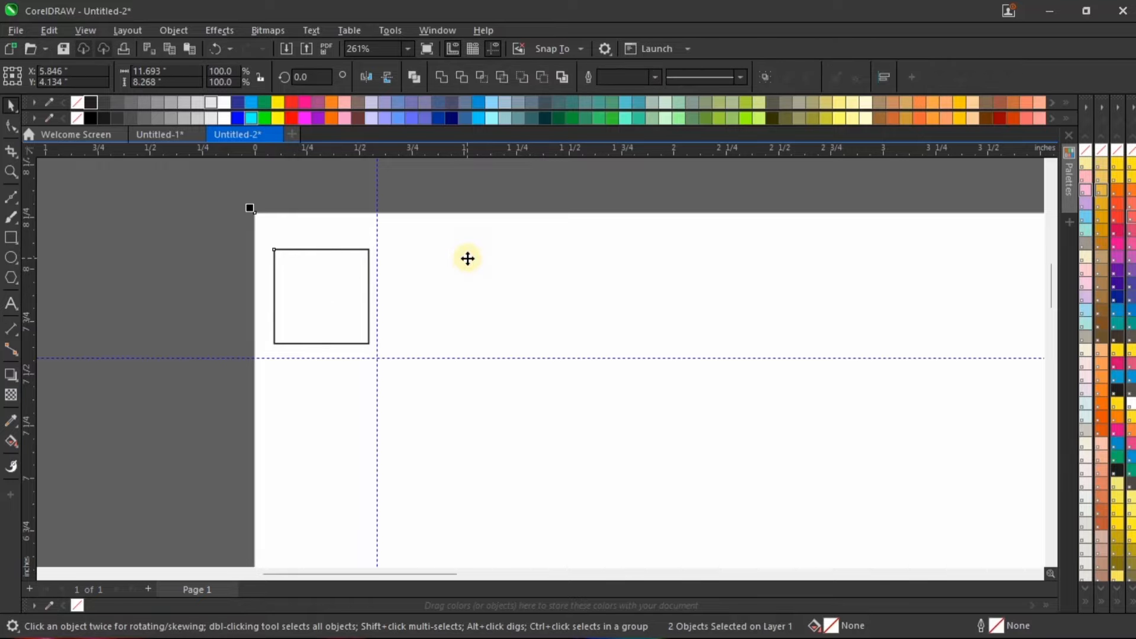
key(t)
key(l)
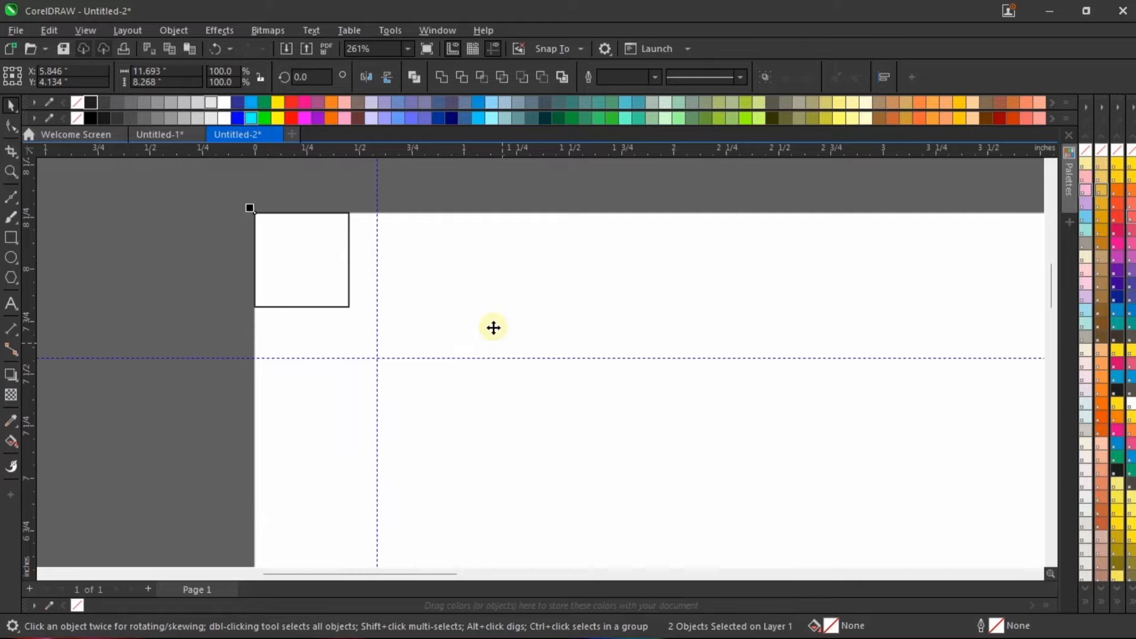
Step: Move the upper margin guideline to about 7.811 inches and the left one to about 0.455 inches, matching the square's edges
click(284, 309)
scroll(285, 313, up, 2)
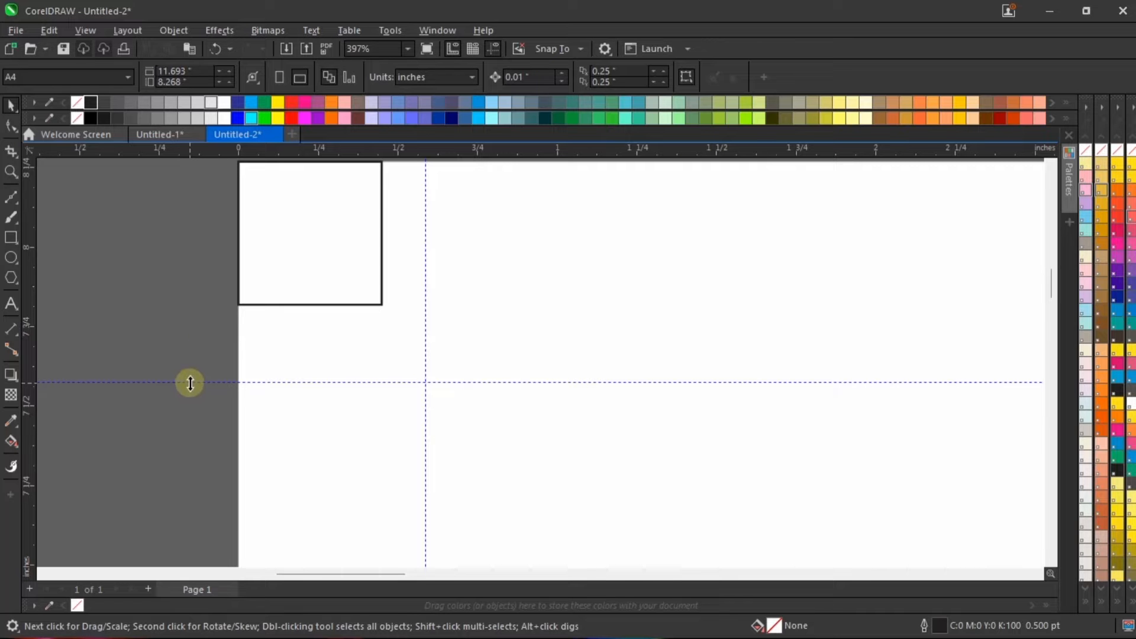
drag(190, 380, 208, 307)
scroll(420, 402, down, 2)
scroll(419, 221, up, 4)
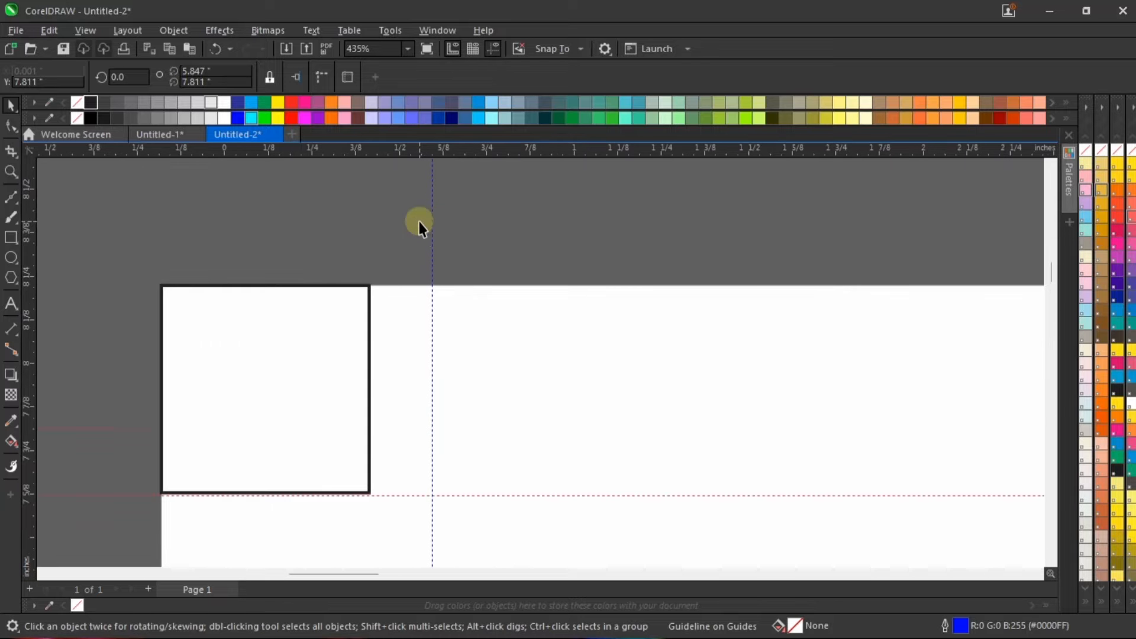
drag(431, 227, 372, 223)
scroll(371, 266, down, 2)
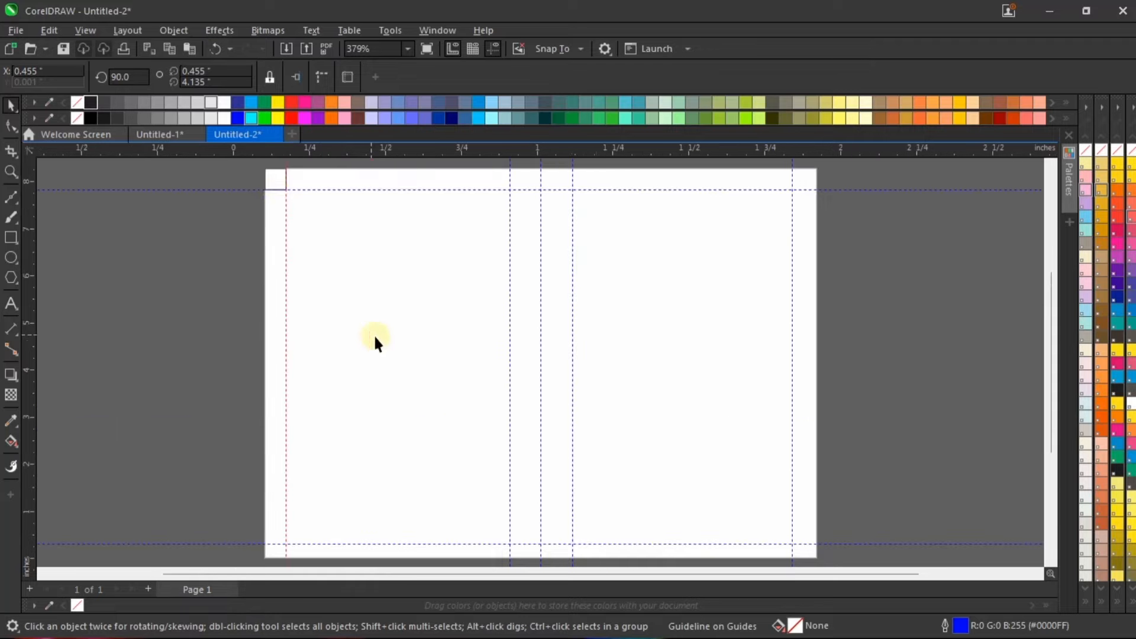
Step: Align the small square with the page frame's bottom edge in the lower-left corner
click(274, 183)
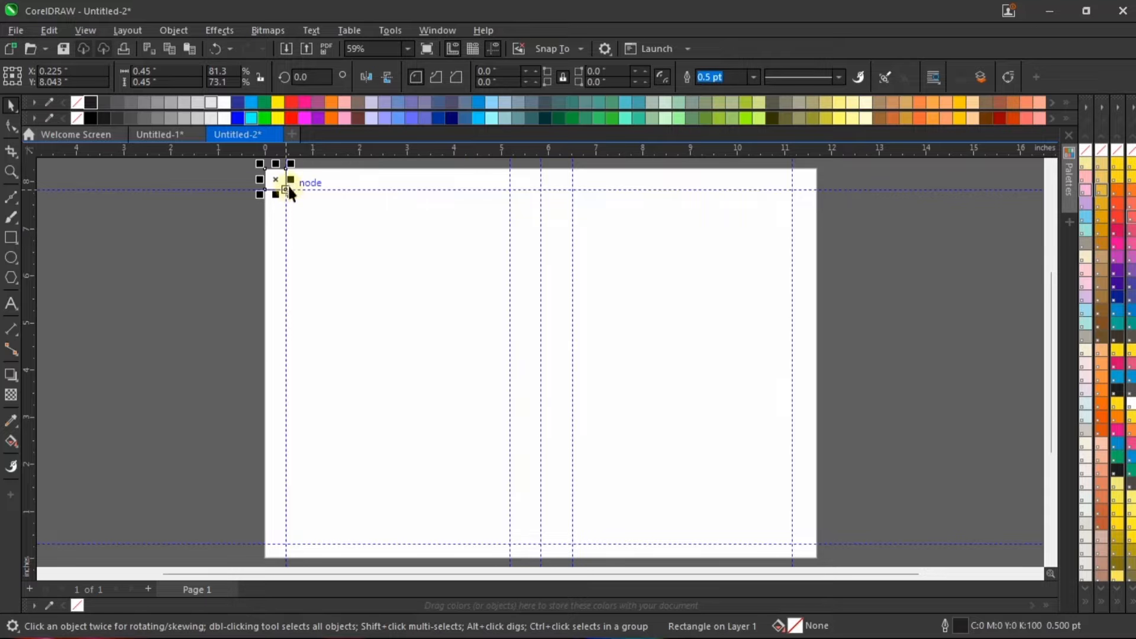
click(226, 310)
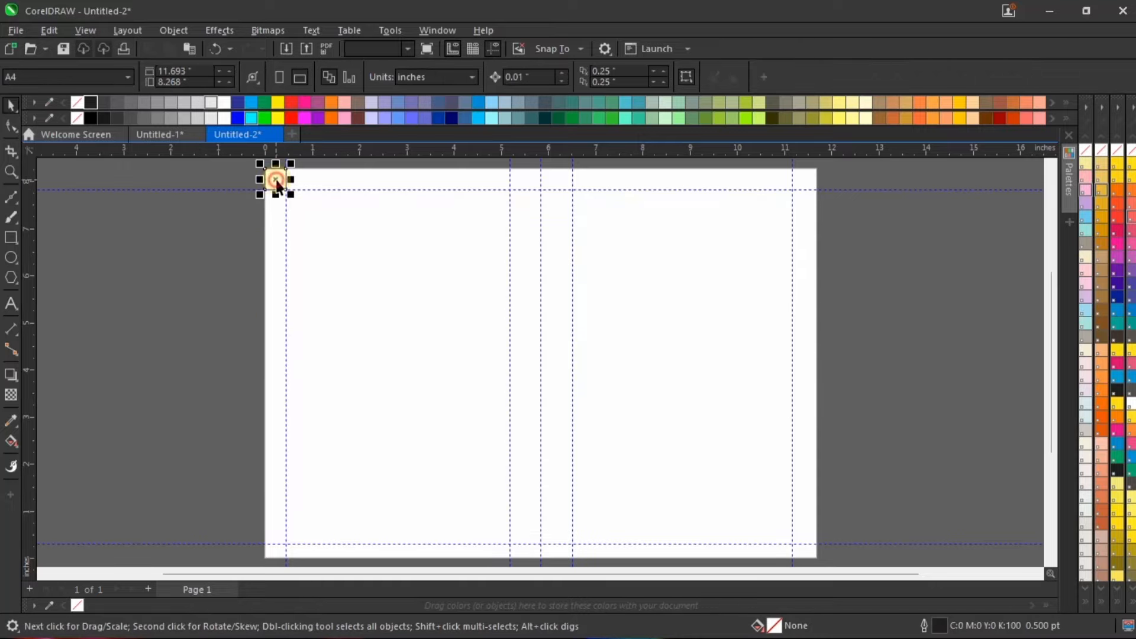
shift+click(329, 355)
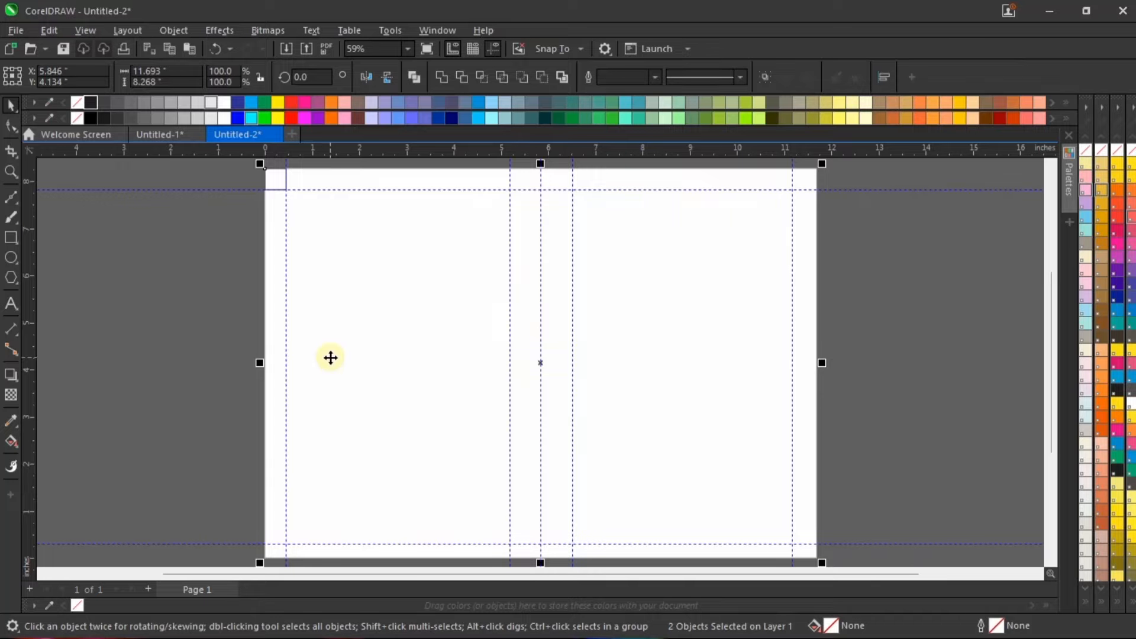
key(b)
scroll(350, 342, down, 1)
click(340, 511)
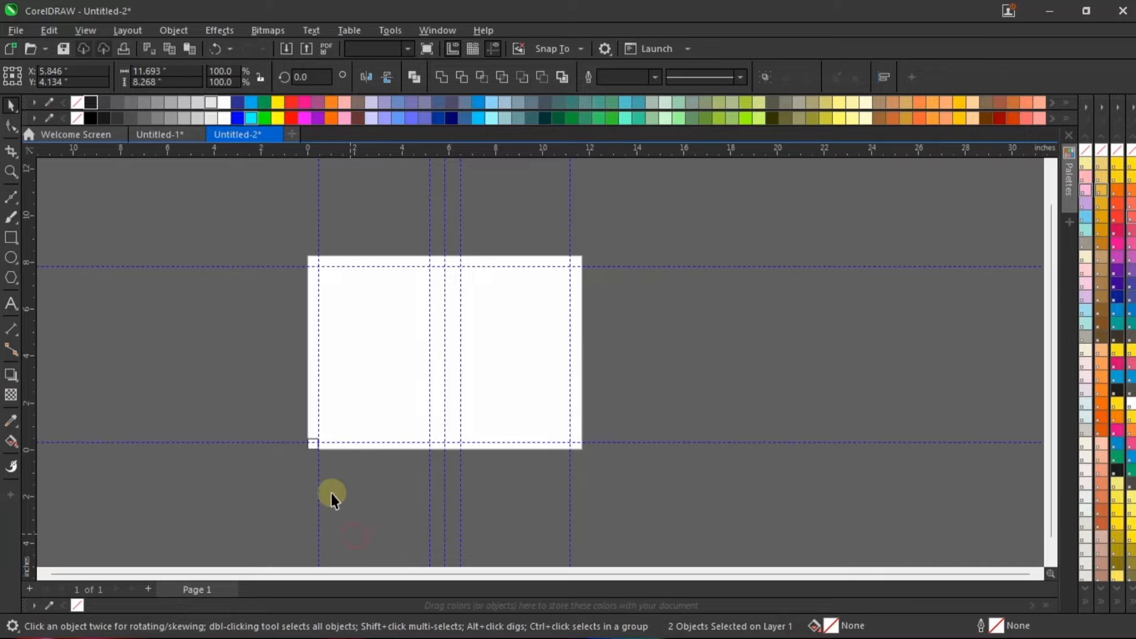
Step: Move the lower margin guideline to the upper edge of the square in the page's lower-left corner
scroll(314, 426, up, 1)
scroll(314, 468, up, 2)
click(323, 429)
scroll(354, 429, up, 1)
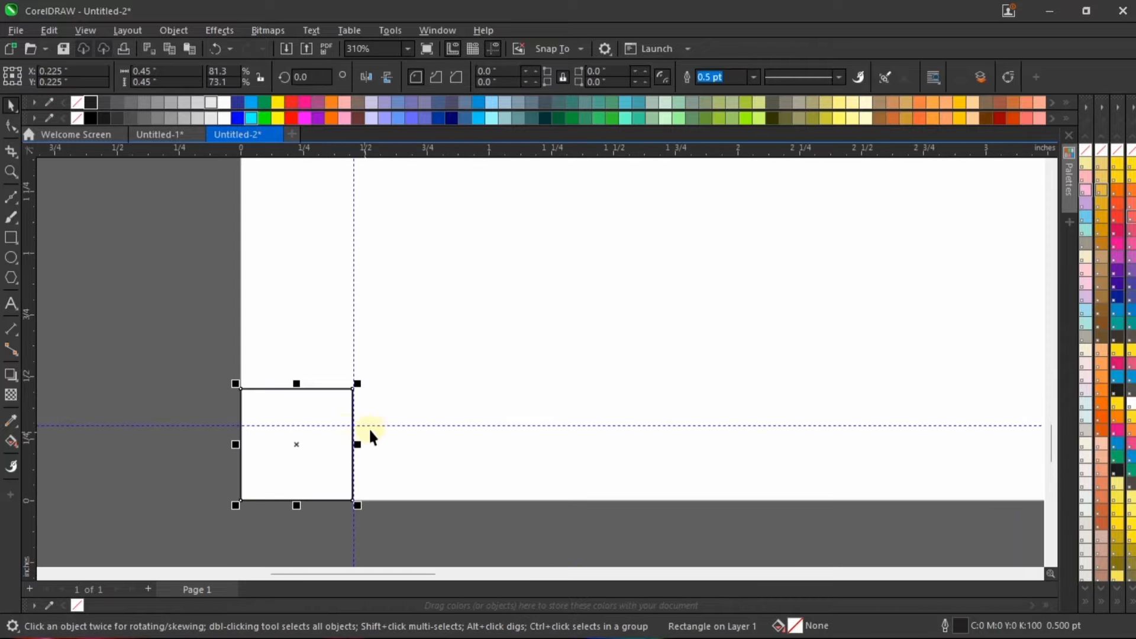
drag(376, 424, 379, 389)
scroll(312, 426, down, 2)
Step: Align the small square with the page frame's right edge, in the lower-right corner
click(312, 443)
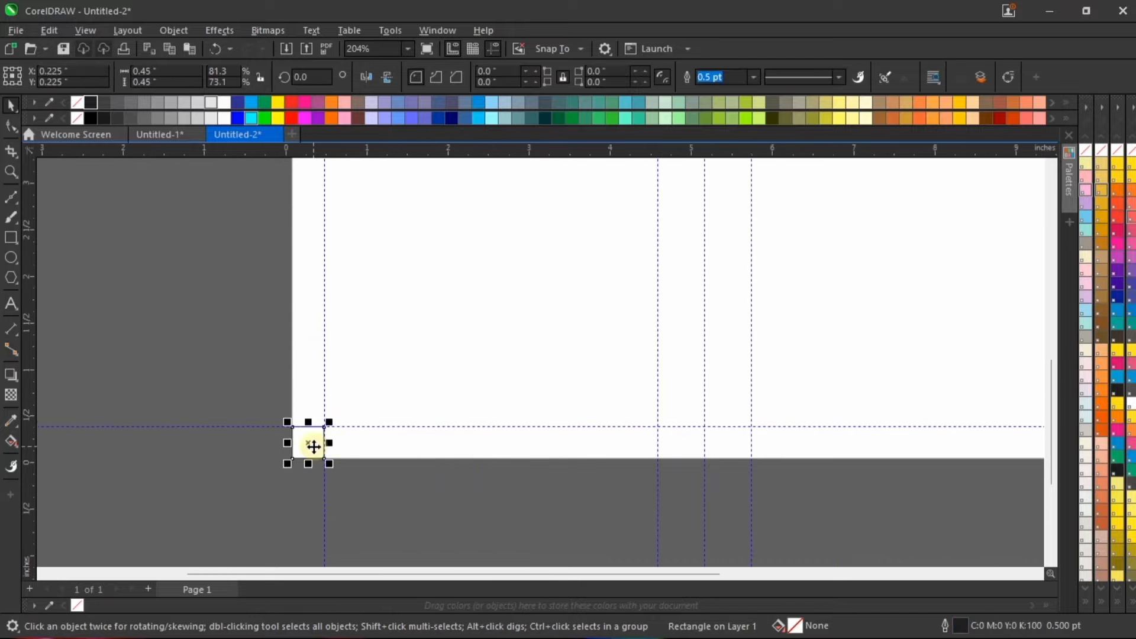
scroll(526, 481, down, 1)
scroll(901, 468, up, 1)
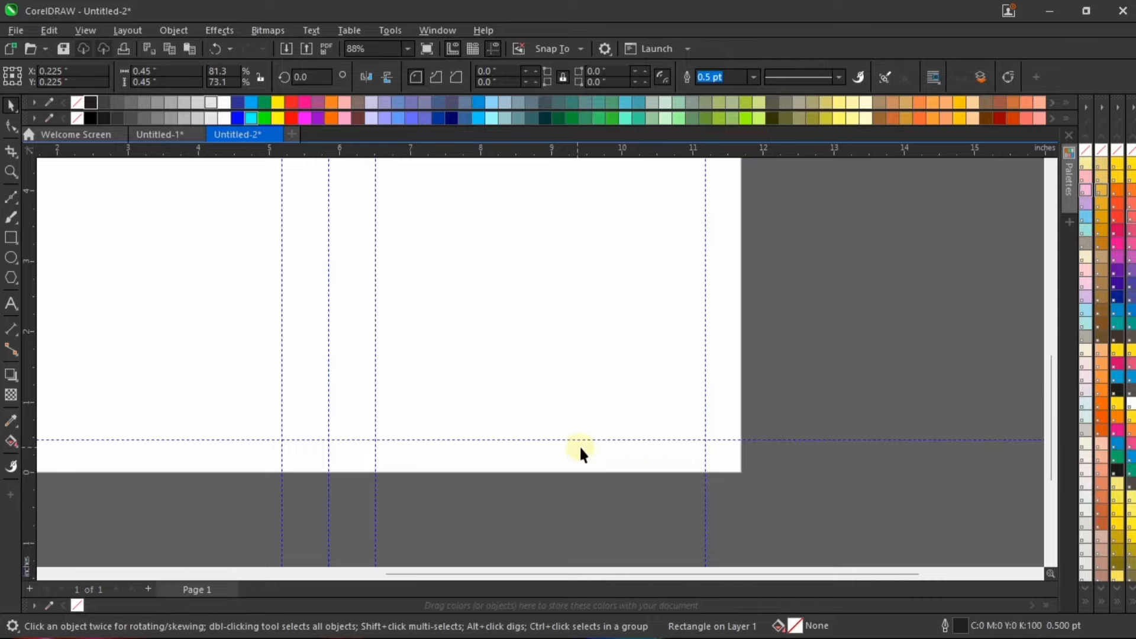
scroll(581, 448, down, 1)
scroll(201, 452, up, 2)
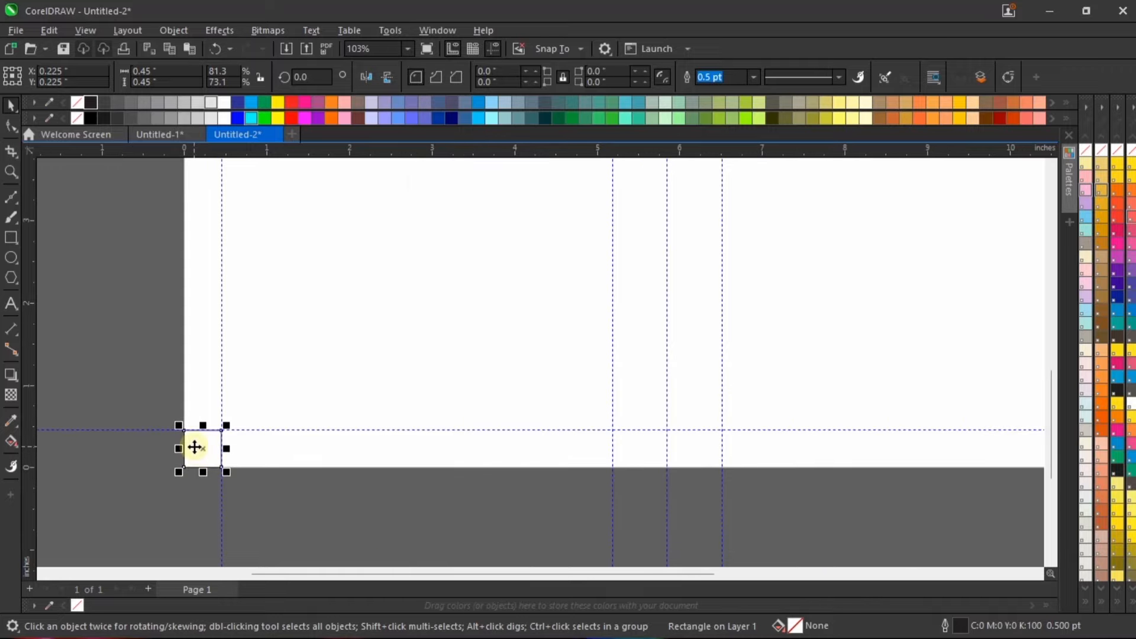
shift+click(539, 462)
scroll(356, 480, down, 1)
key(r)
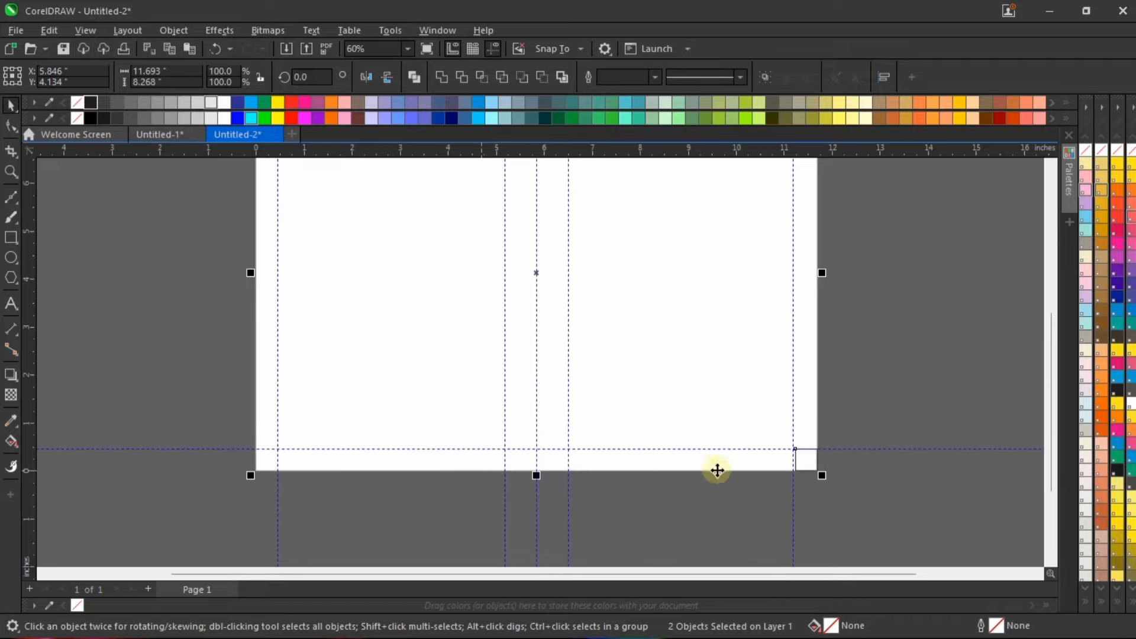
Step: Move the right margin guideline to the square's left edge, at about 11.239 inches
scroll(822, 473, up, 3)
scroll(710, 410, up, 1)
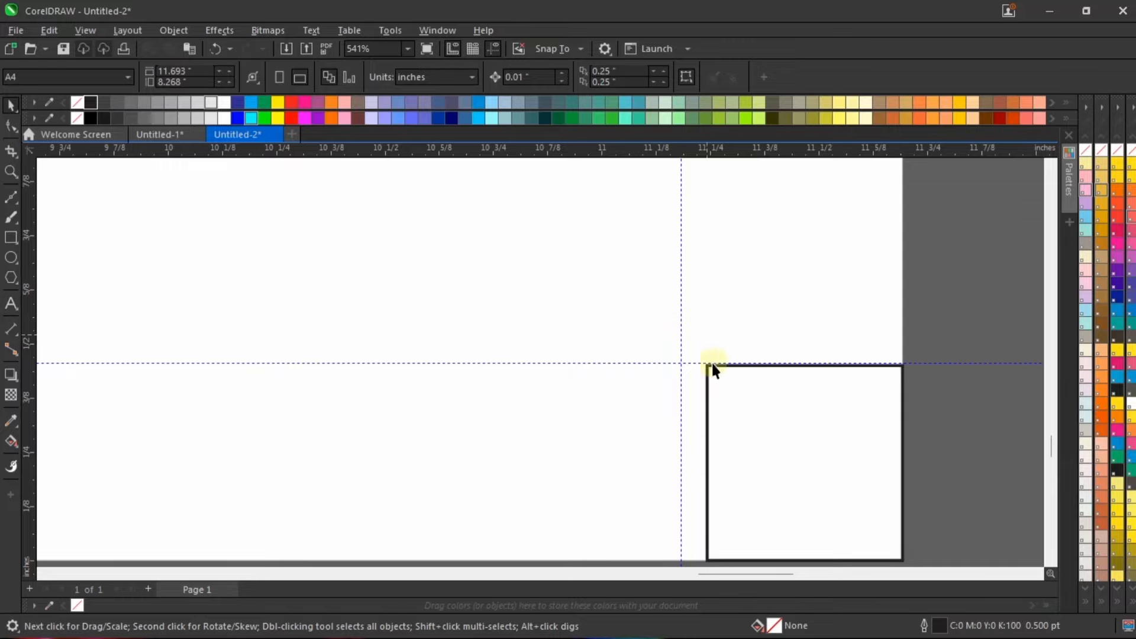
scroll(710, 364, down, 1)
scroll(704, 352, up, 2)
drag(693, 338, 726, 346)
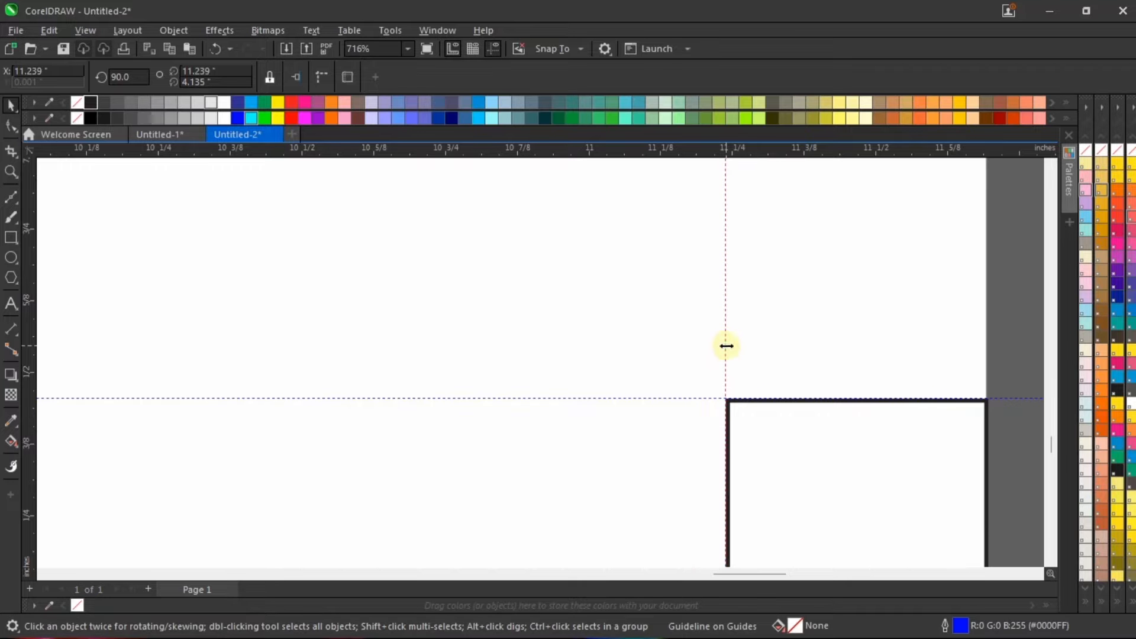
scroll(711, 367, down, 1)
key(shift+F4)
Step: Align the square with the frame's upper edge to check the corner margins, and move it off the page's right side
click(816, 542)
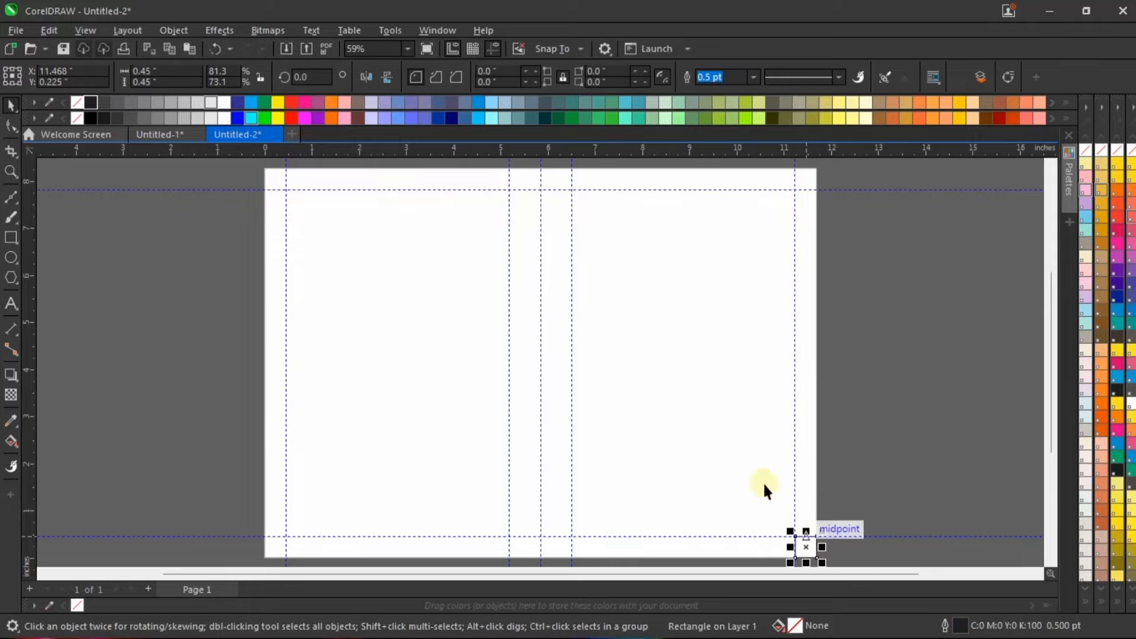
shift+click(699, 325)
key(t)
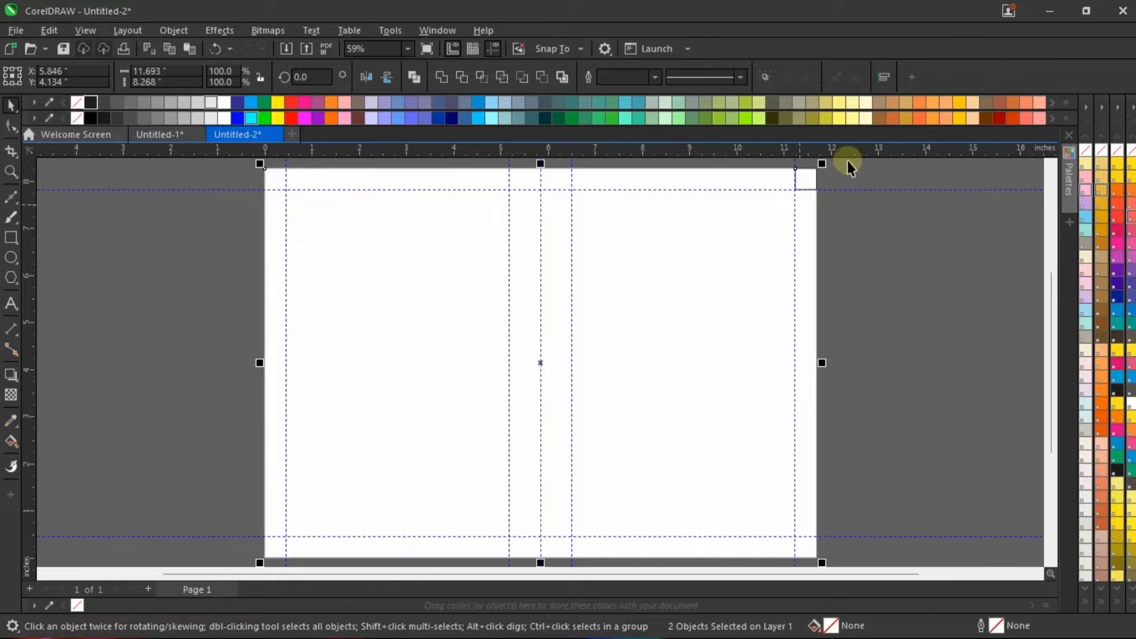
scroll(822, 169, up, 4)
scroll(797, 191, down, 2)
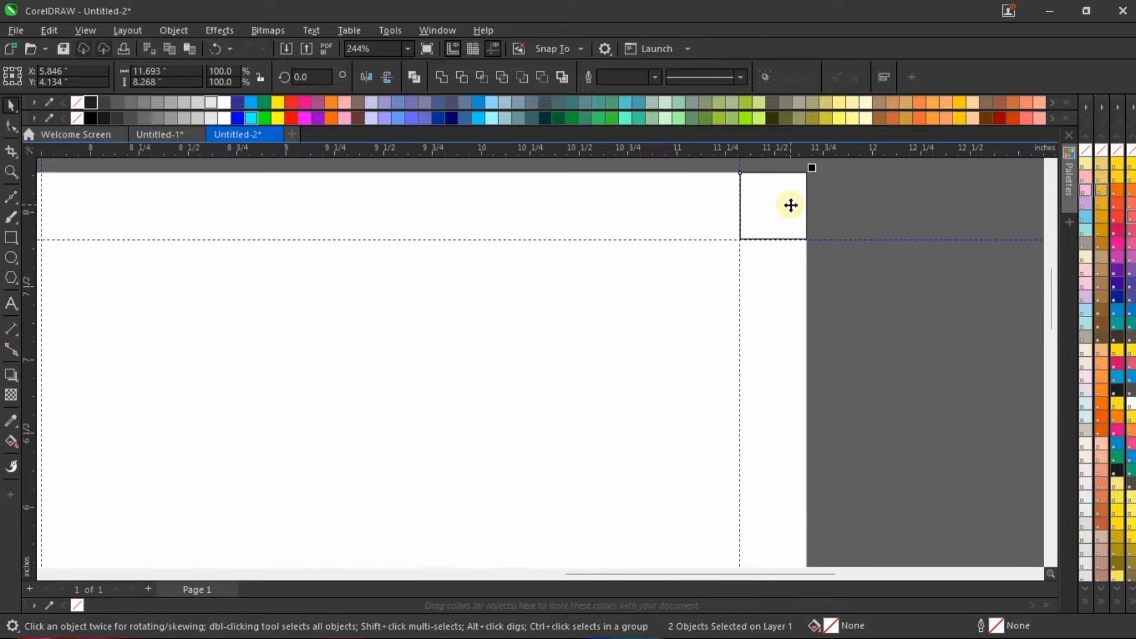
click(809, 293)
key(shift+F4)
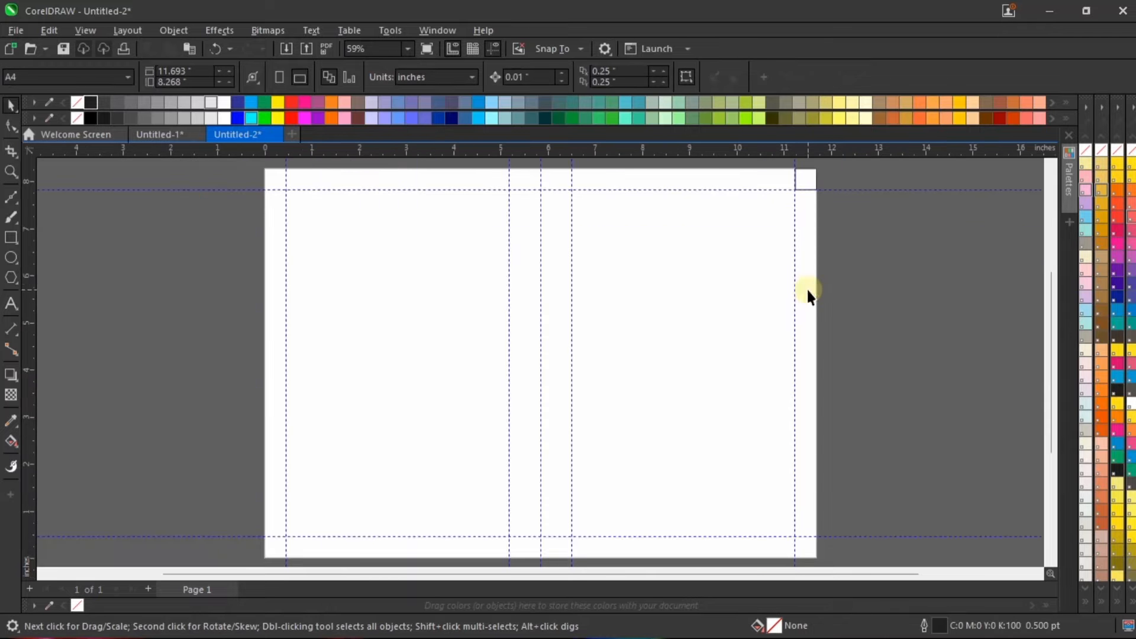
drag(815, 177, 876, 282)
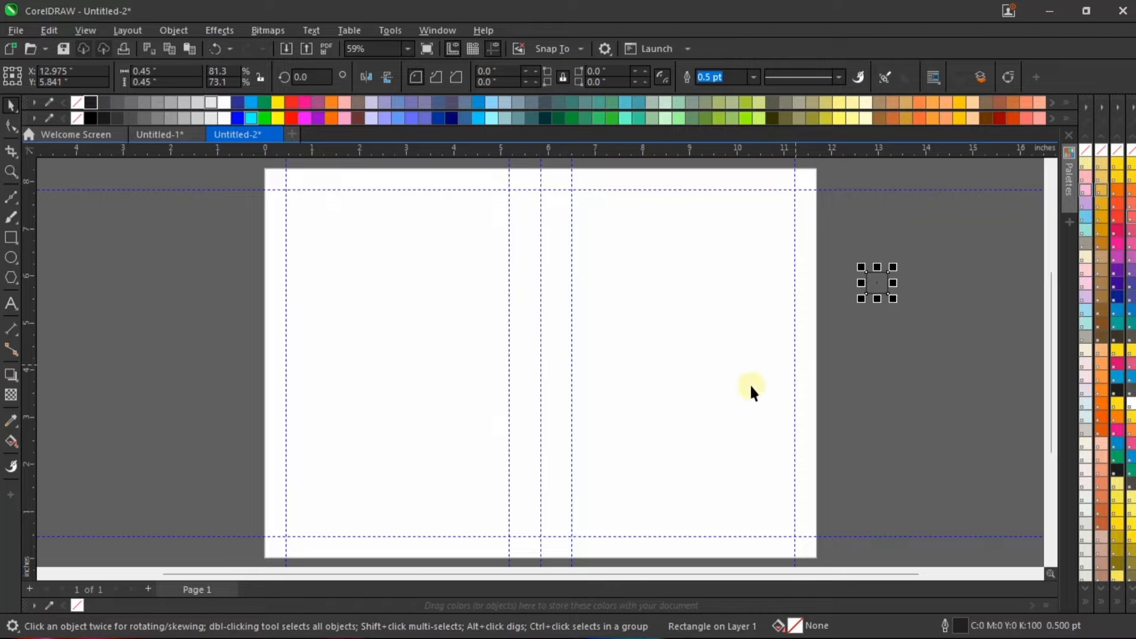
Step: Move the page-sized frame to the left of the page and fill it with 20% black
click(713, 352)
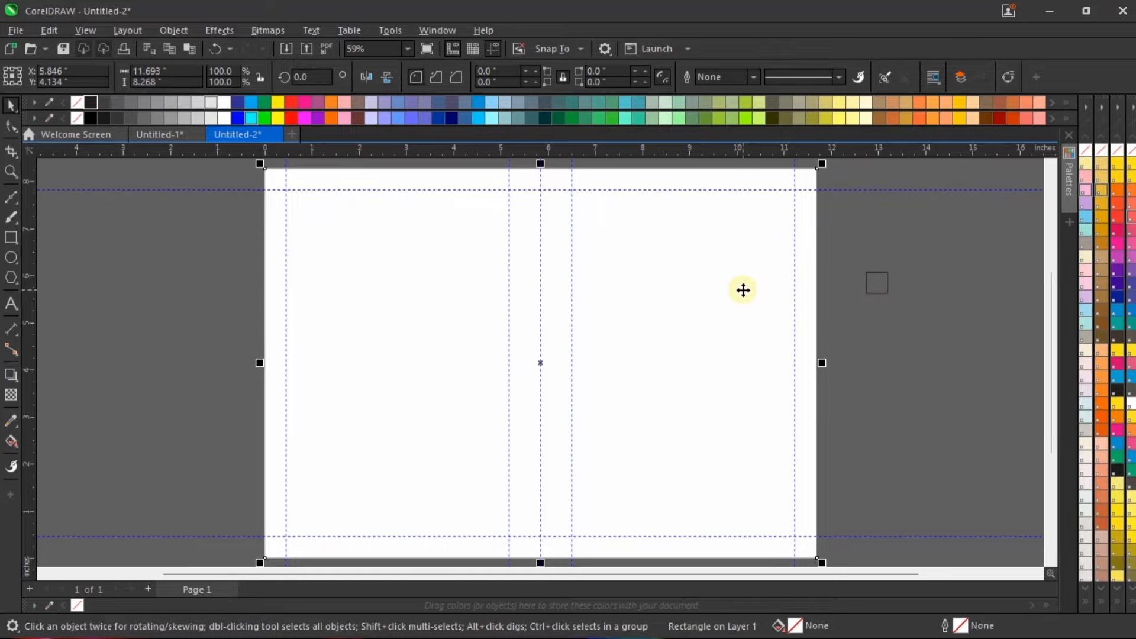
scroll(743, 290, down, 2)
drag(724, 301, 448, 340)
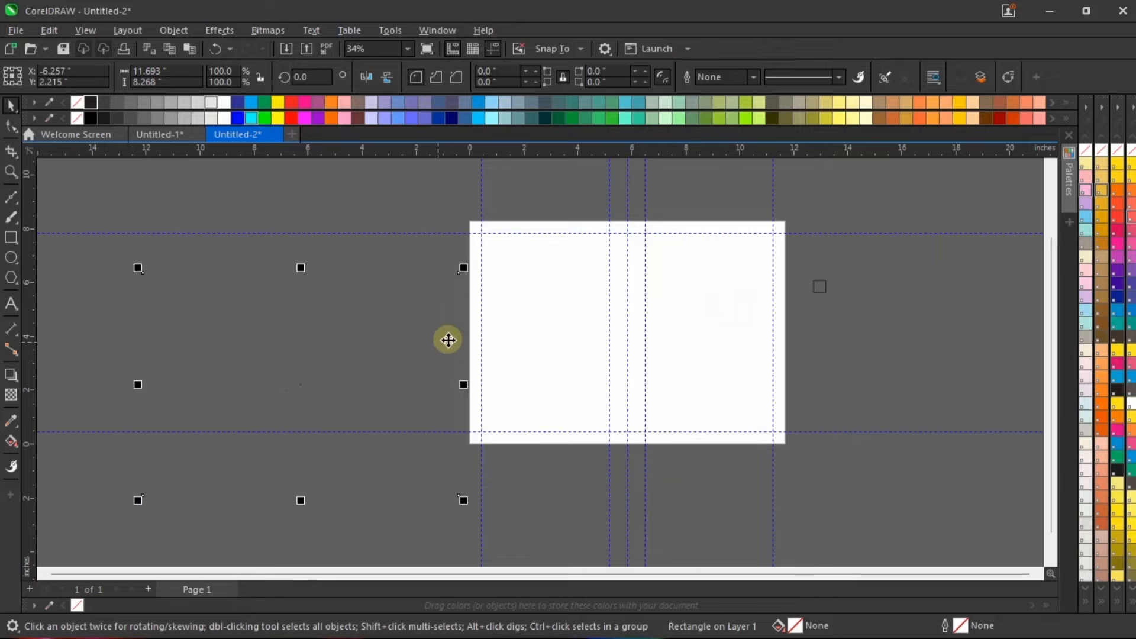
scroll(389, 343, up, 1)
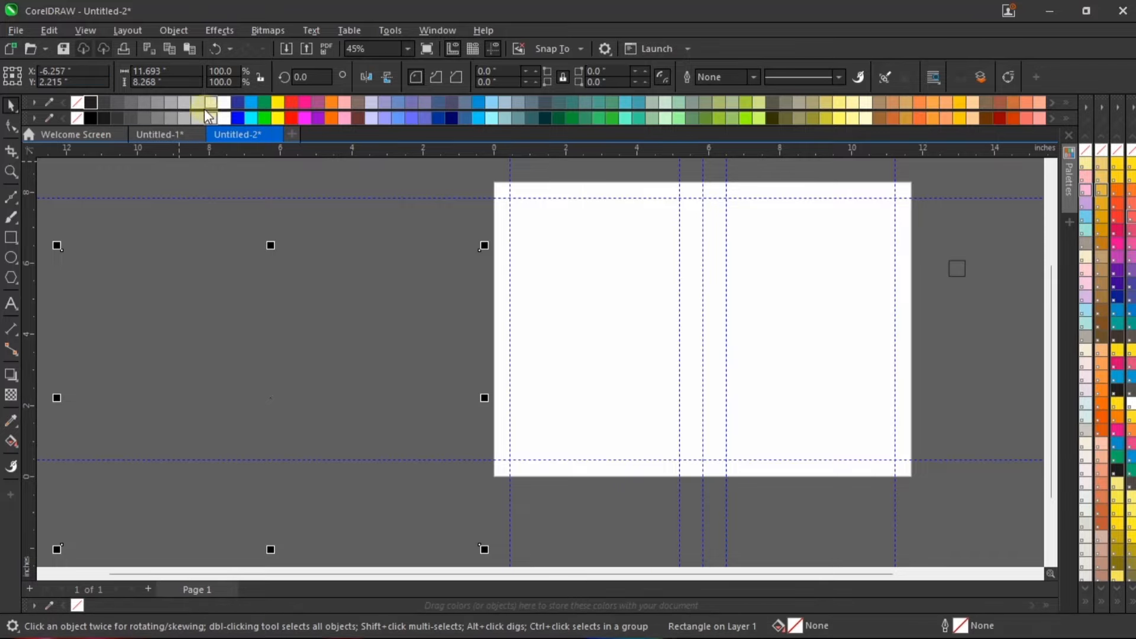
click(198, 102)
drag(330, 274, 355, 263)
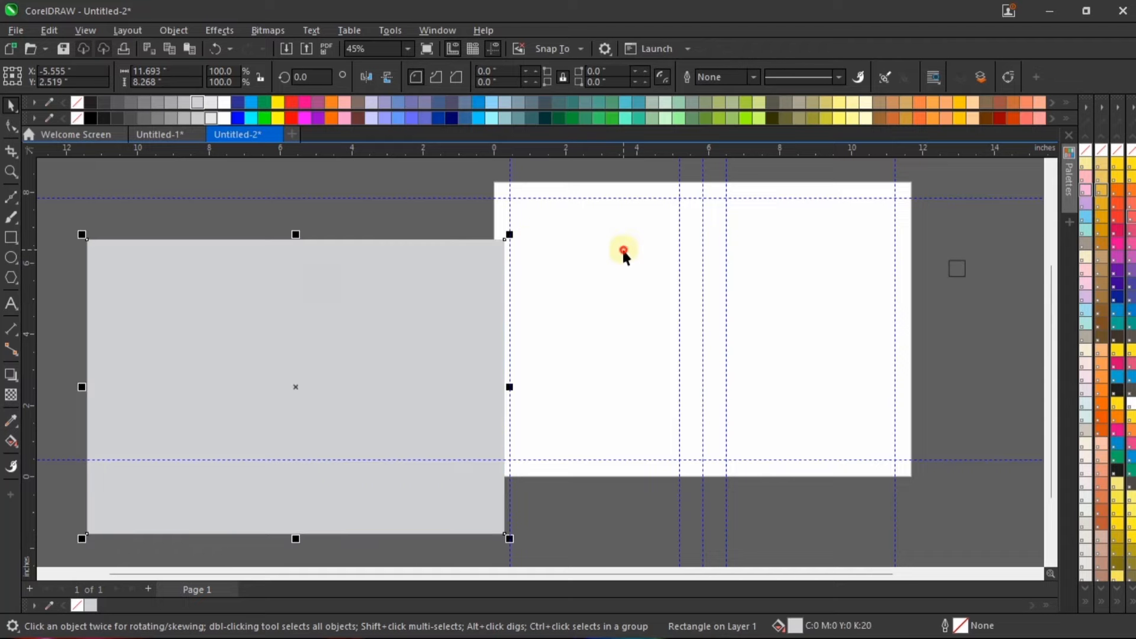
Step: Move the second page-sized frame down from the page's upper edge and fill it with 50% black
drag(624, 253, 605, 332)
click(157, 102)
scroll(585, 337, up, 1)
scroll(585, 336, down, 2)
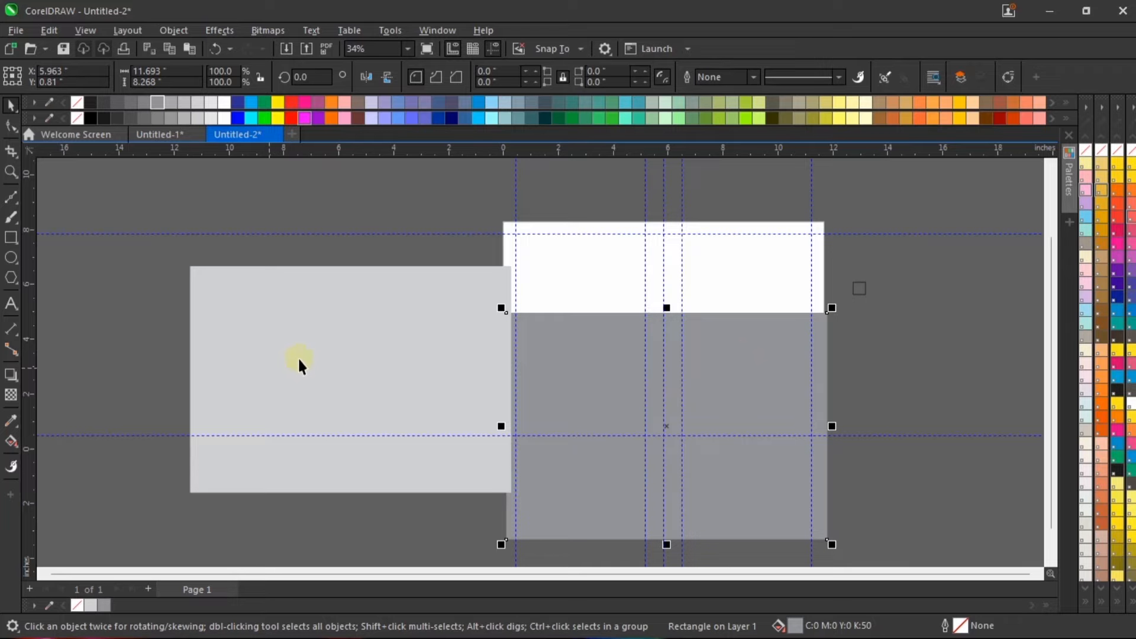
scroll(849, 274, up, 2)
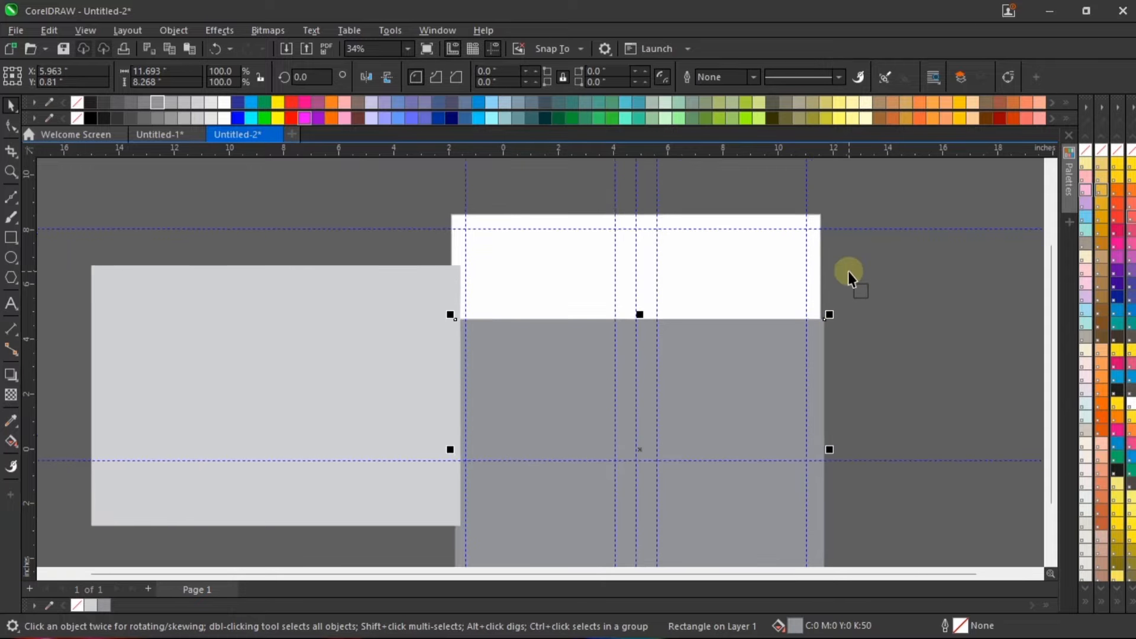
Step: Undo the moves and fills of the two page-sized frames and deselect everything
scroll(427, 286, down, 3)
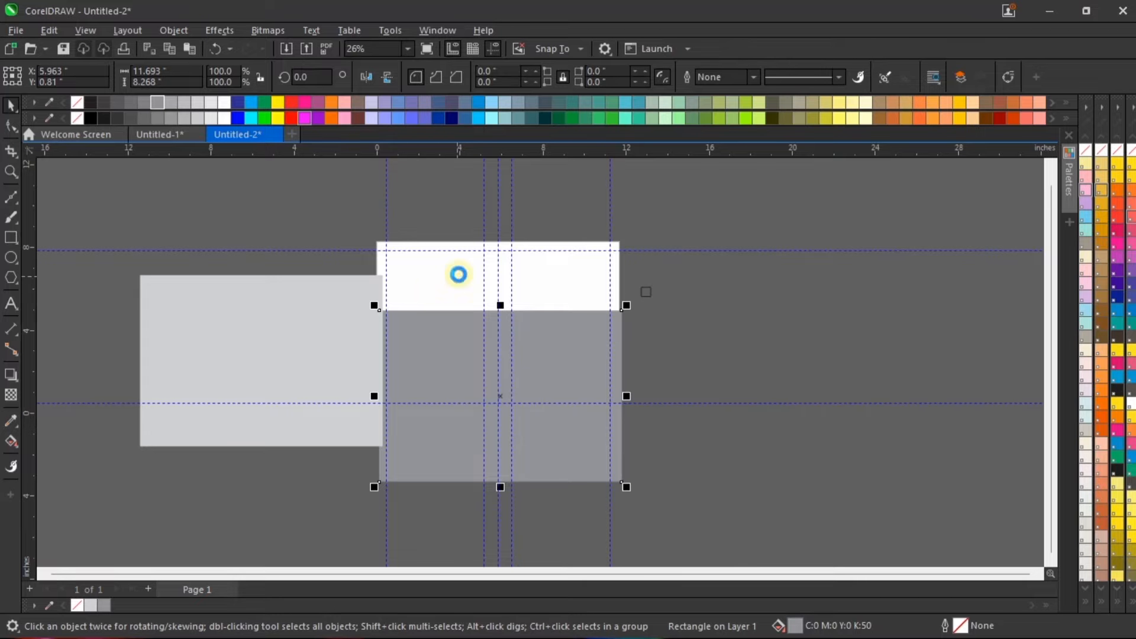
key(ctrl+z)
key(ctrl+z)
key(ctrl+z)
key(ctrl+z)
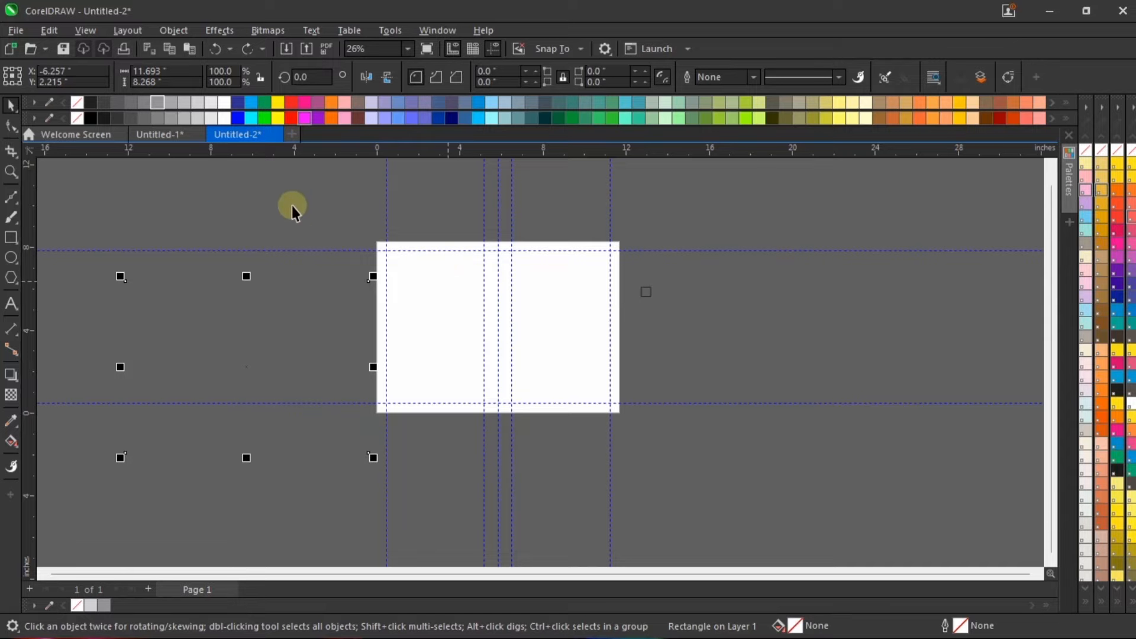
click(485, 308)
click(461, 223)
key(F4)
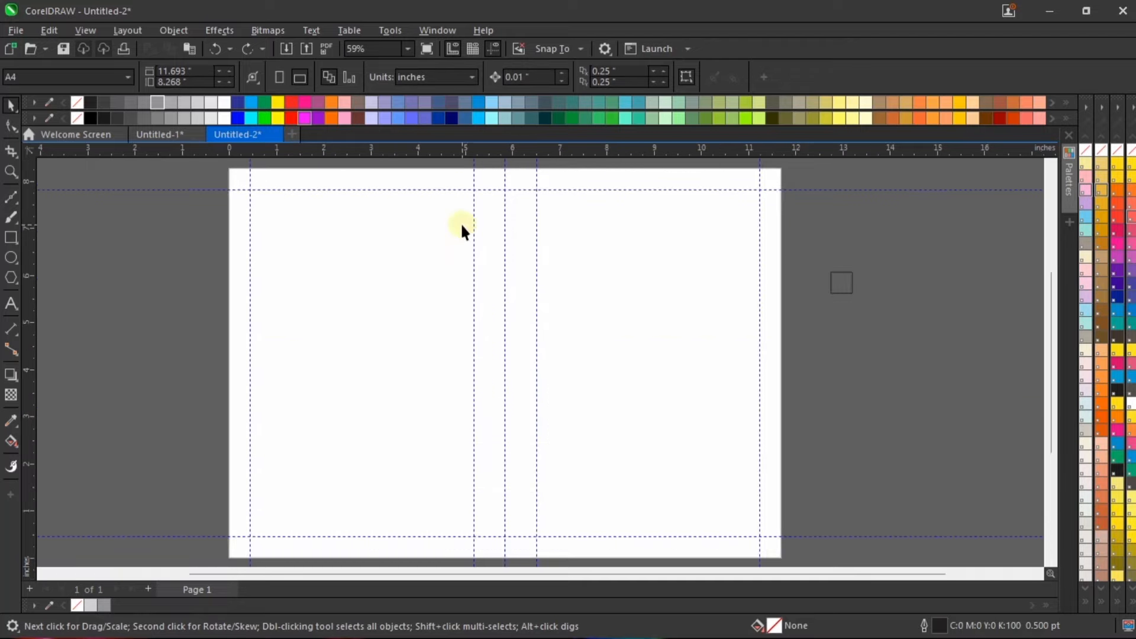
Step: Narrow the first page-sized frame to 5.846 inches so it covers only the page's left half up to the centre guideline
click(613, 293)
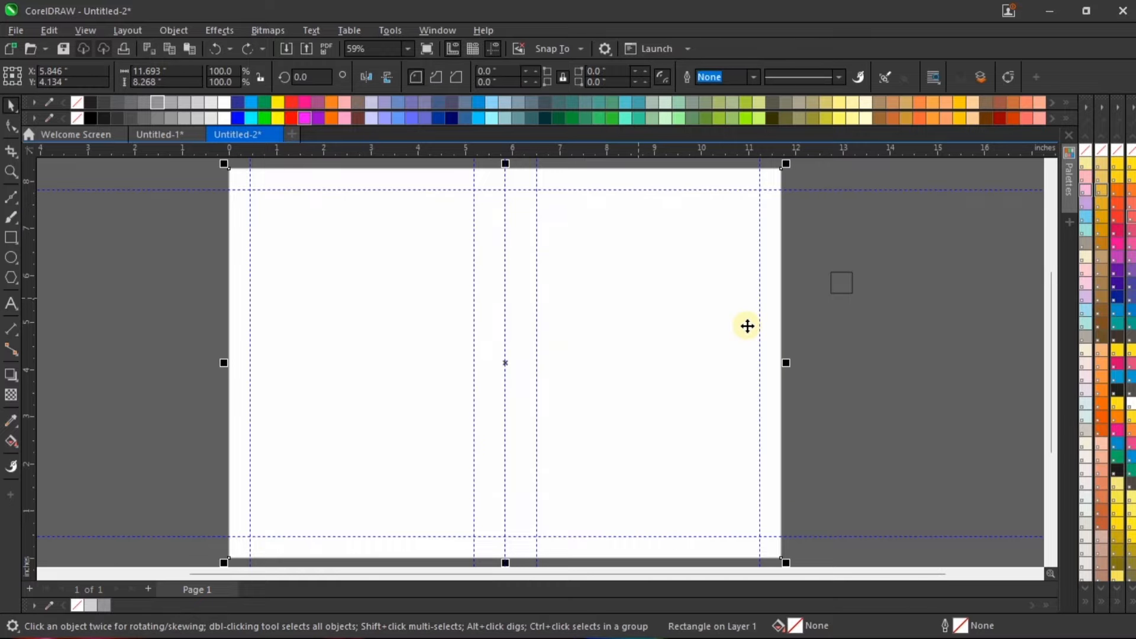
click(792, 362)
scroll(793, 358, up, 4)
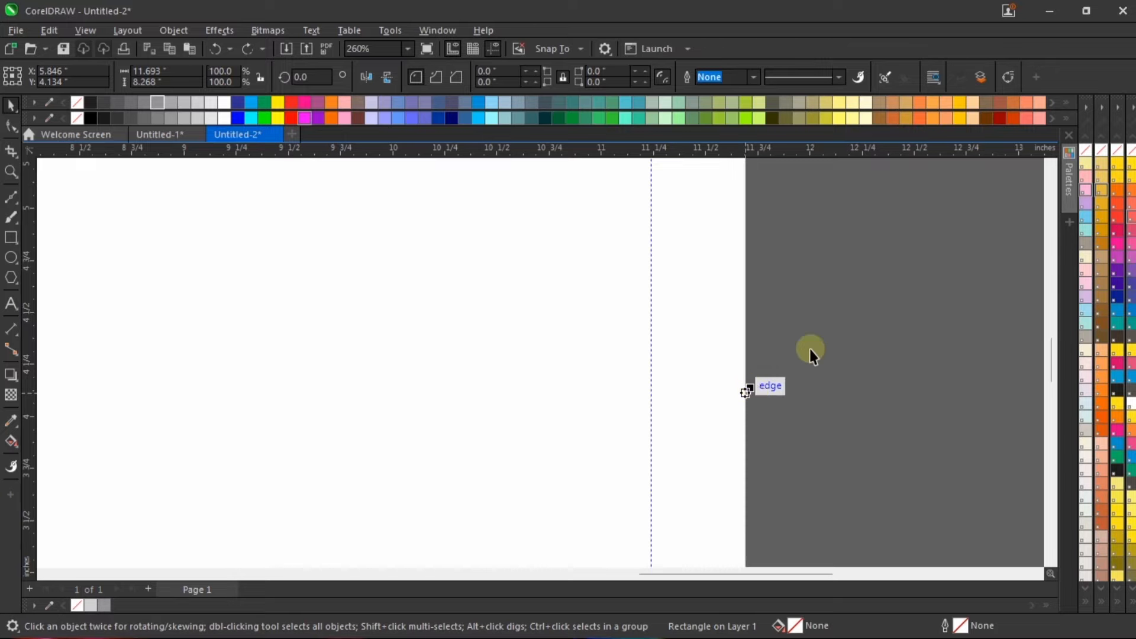
scroll(807, 349, up, 1)
scroll(893, 288, down, 8)
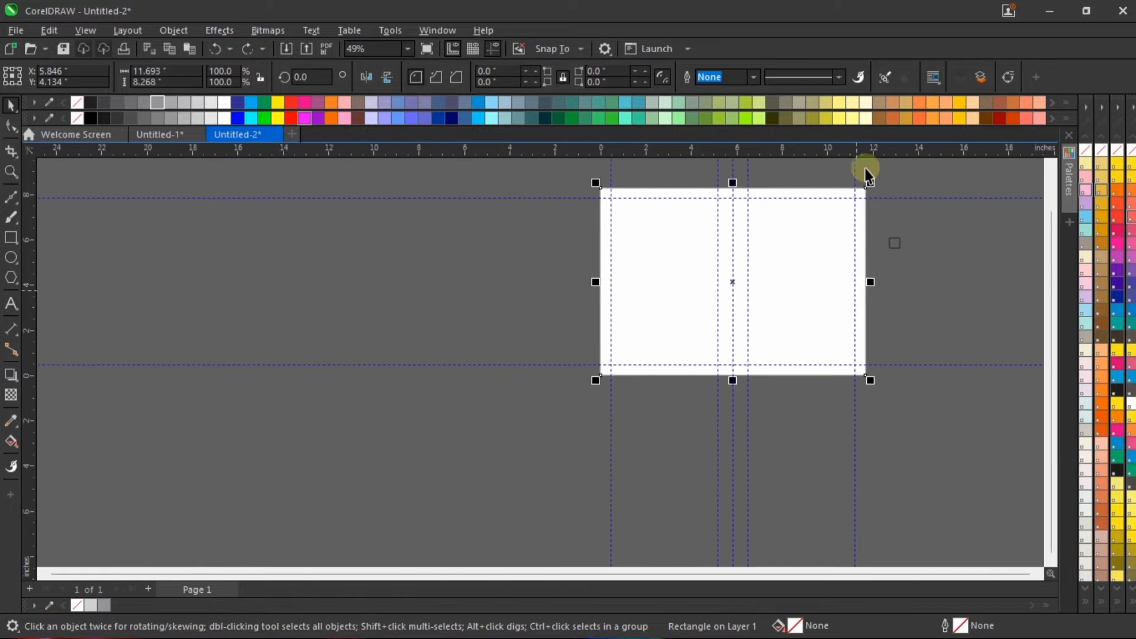
scroll(865, 175, up, 2)
drag(874, 342, 665, 338)
scroll(658, 358, up, 3)
scroll(393, 355, down, 2)
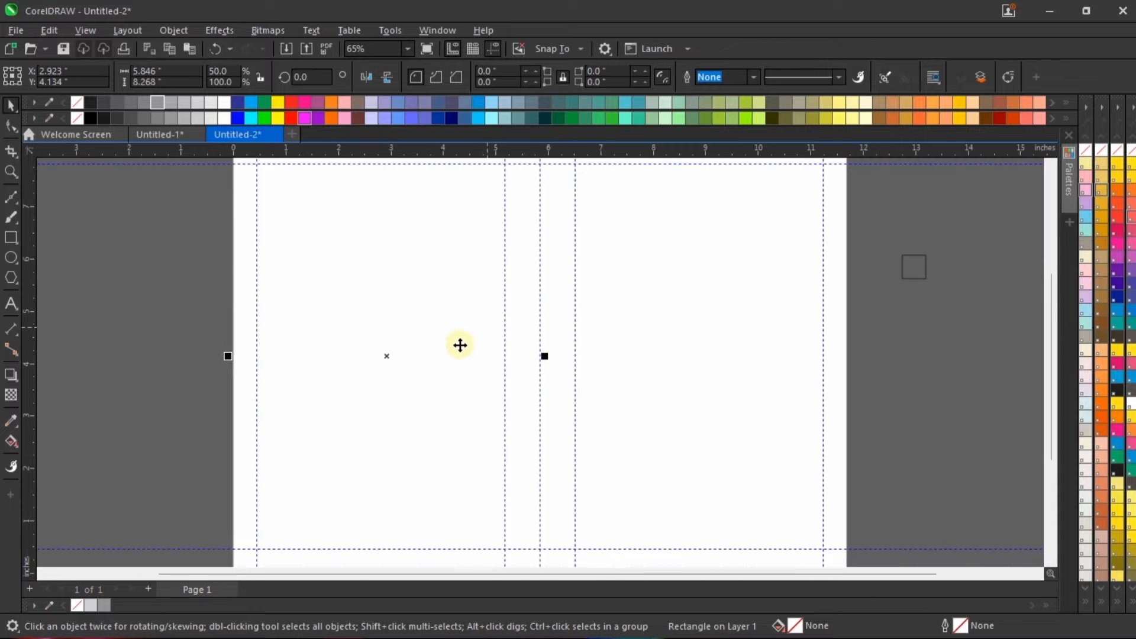
scroll(461, 345, down, 1)
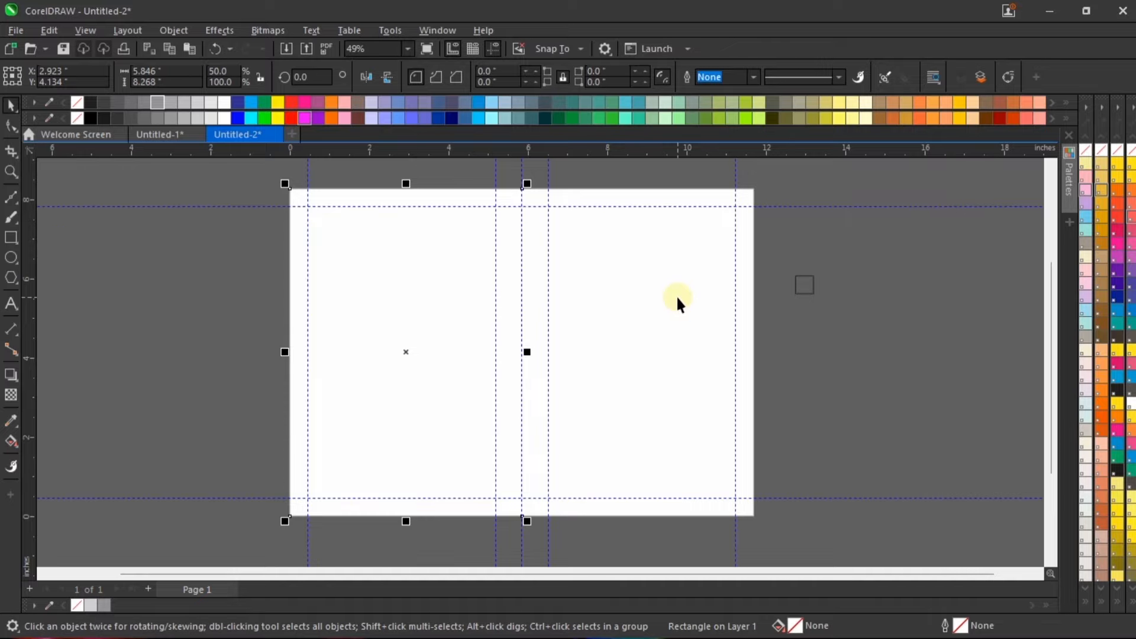
Step: Narrow the second page-sized frame to 5.846 inches so it covers only the page's right half from the centre guideline
key(ctrl+z)
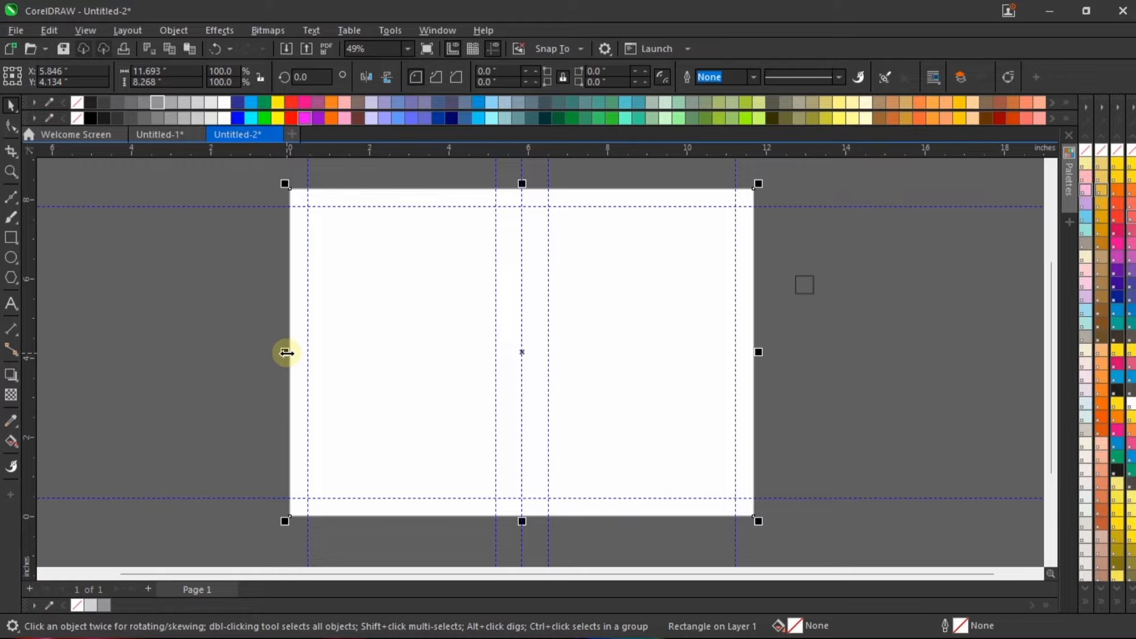
drag(286, 352, 522, 366)
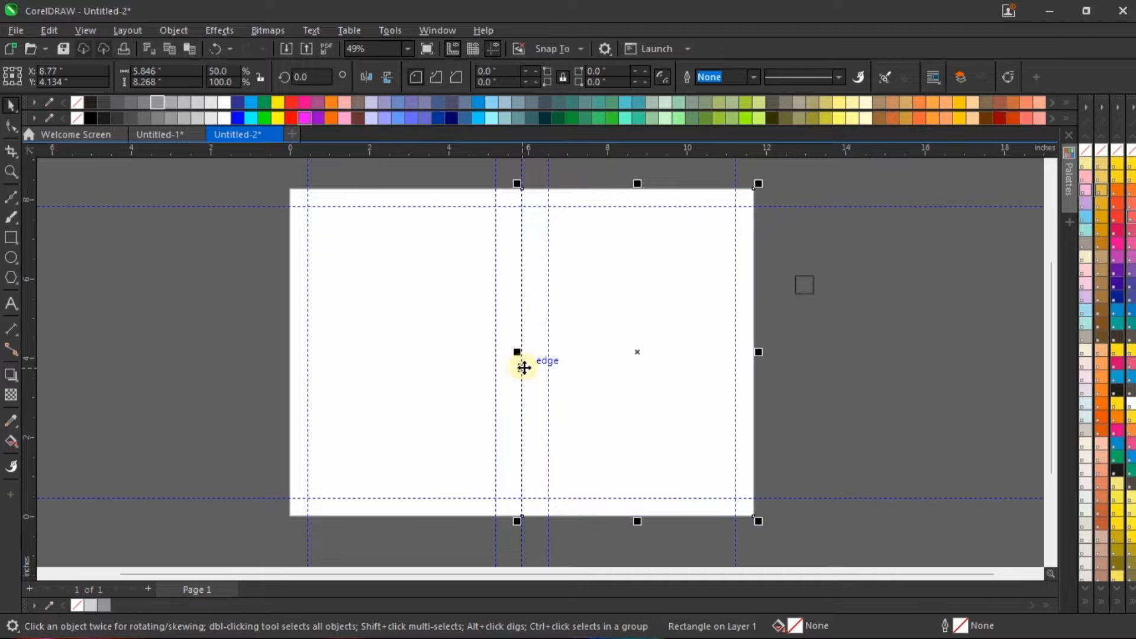
scroll(527, 365, up, 1)
click(887, 402)
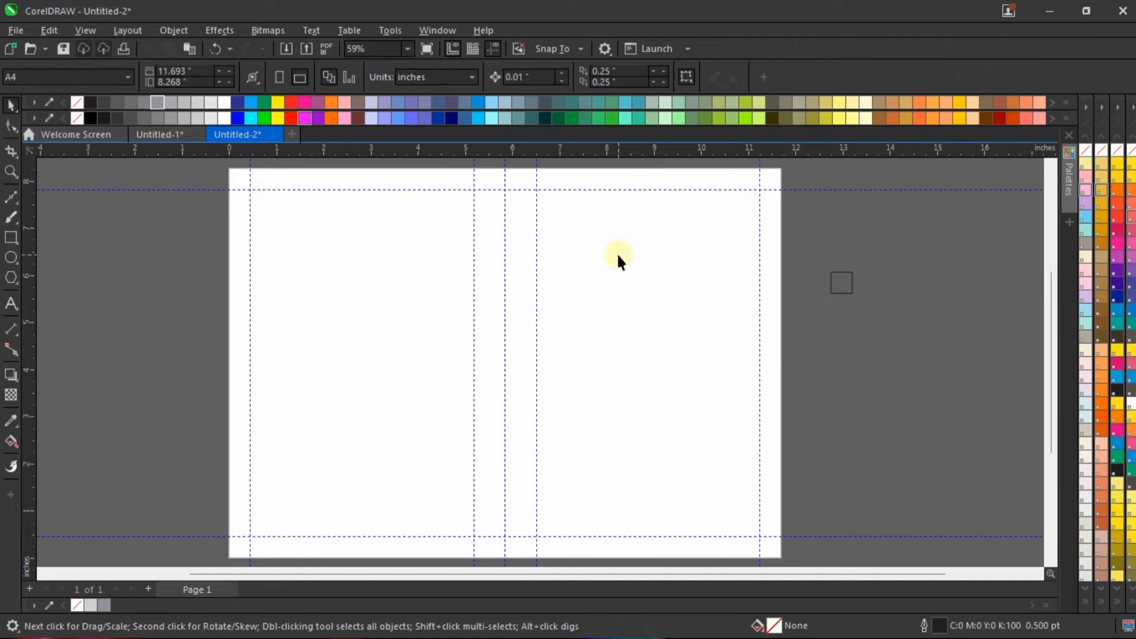
Step: Move the right half-page frame partly off the page's right side and fill it with 50% black
click(615, 256)
drag(615, 257, 763, 272)
click(105, 606)
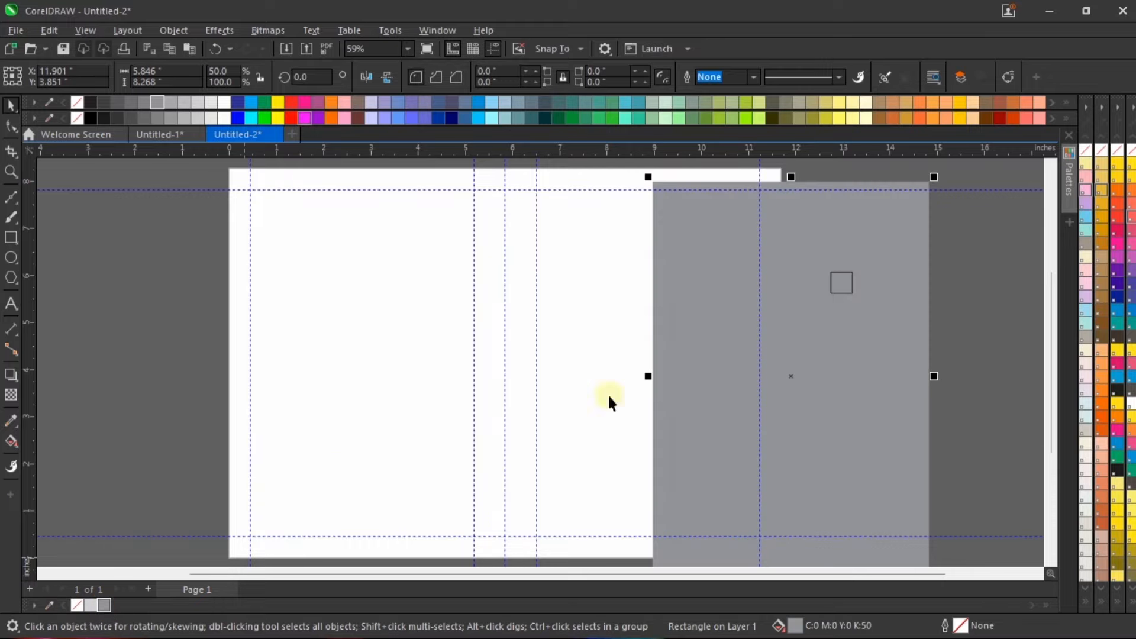
Step: Move the left half-page frame partly off the page's left side and fill it with 20% black
click(350, 302)
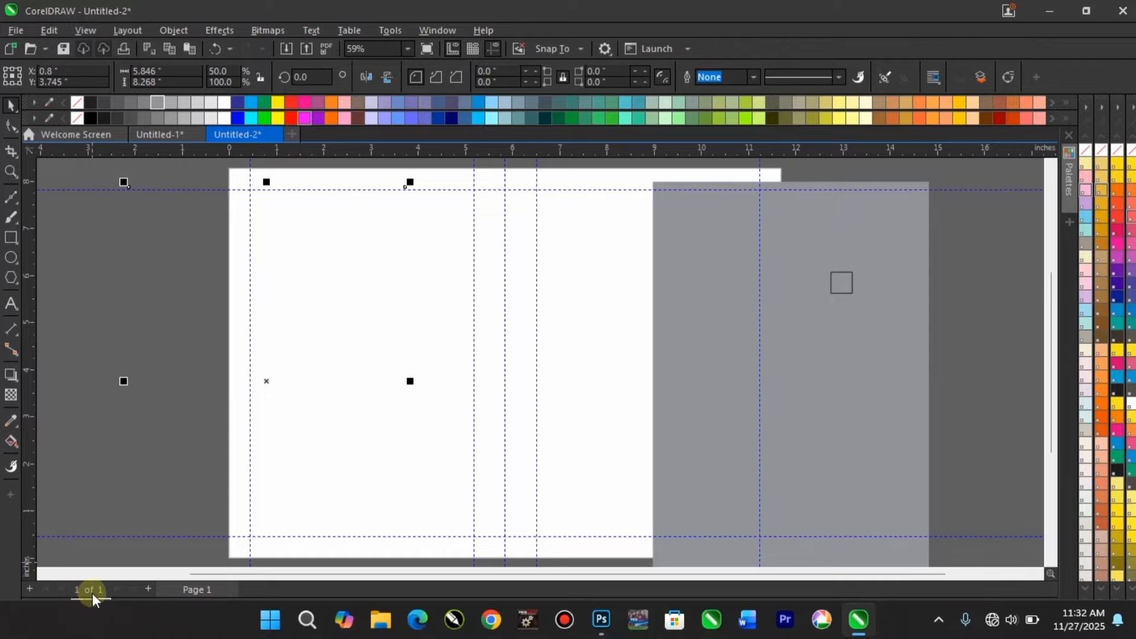
click(92, 605)
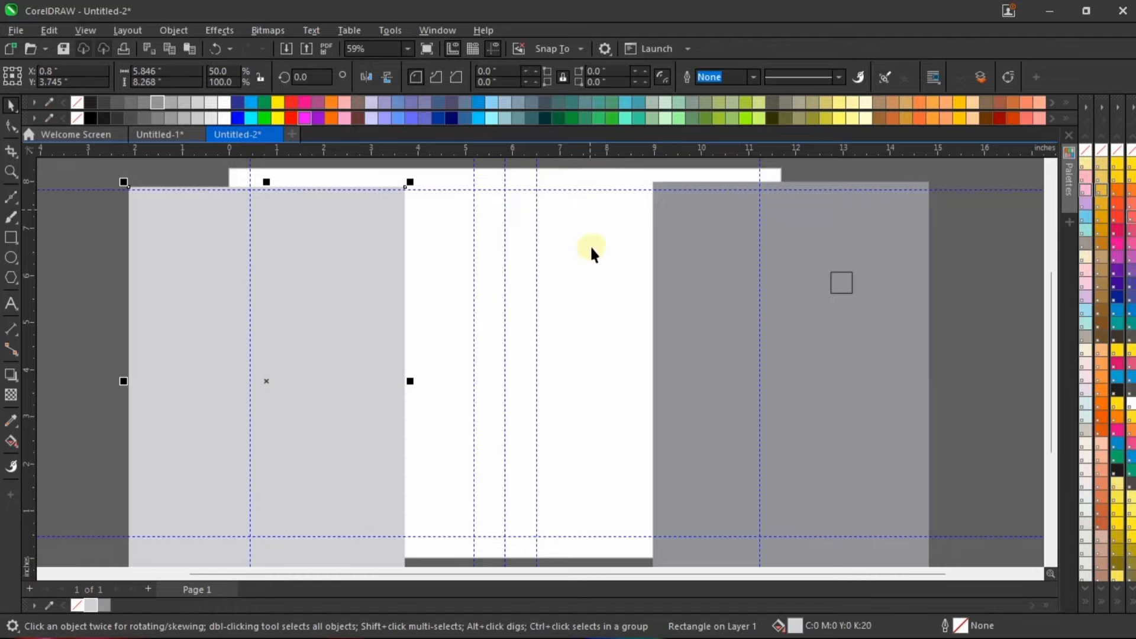
scroll(478, 280, up, 1)
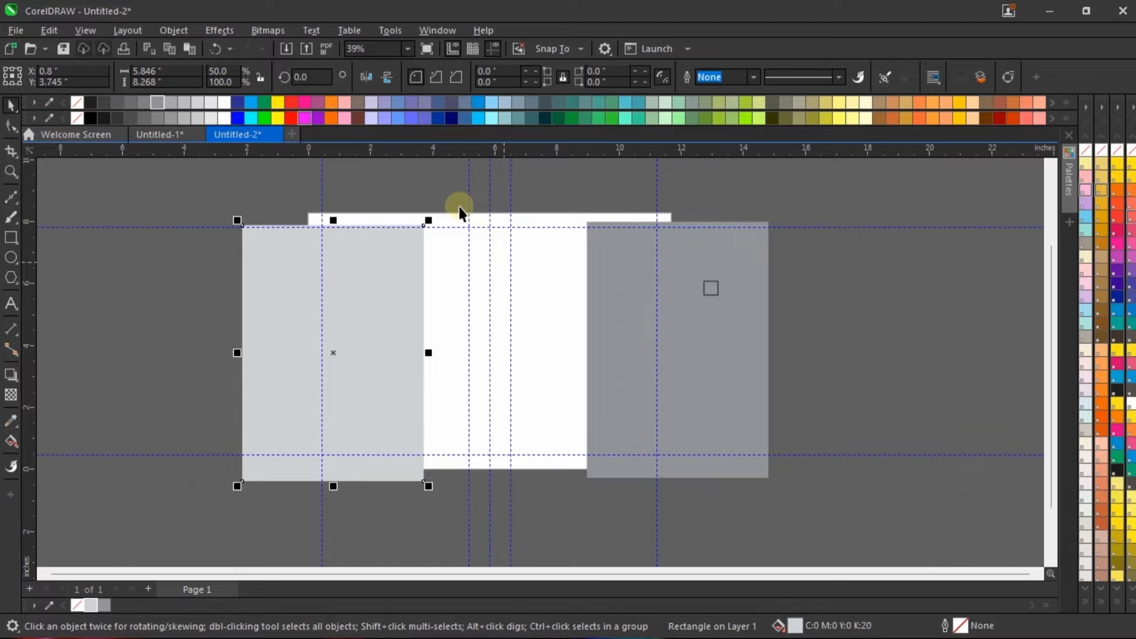
scroll(453, 202, up, 2)
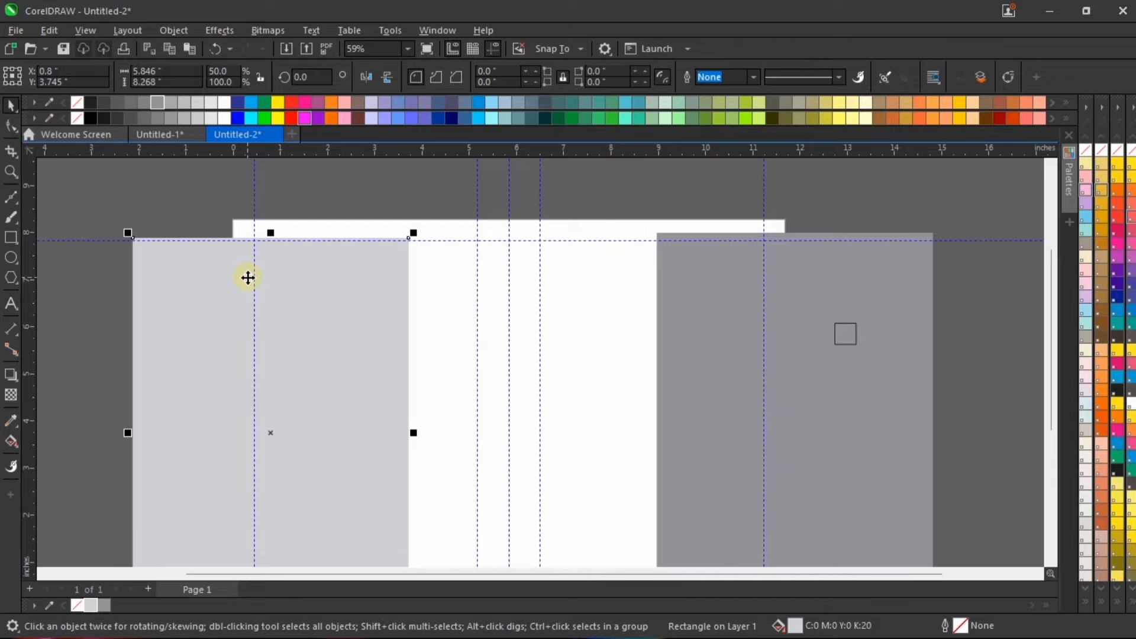
Step: Undo the fills and moves of both half-page frames
scroll(248, 277, down, 2)
key(ctrl+z)
key(ctrl+z)
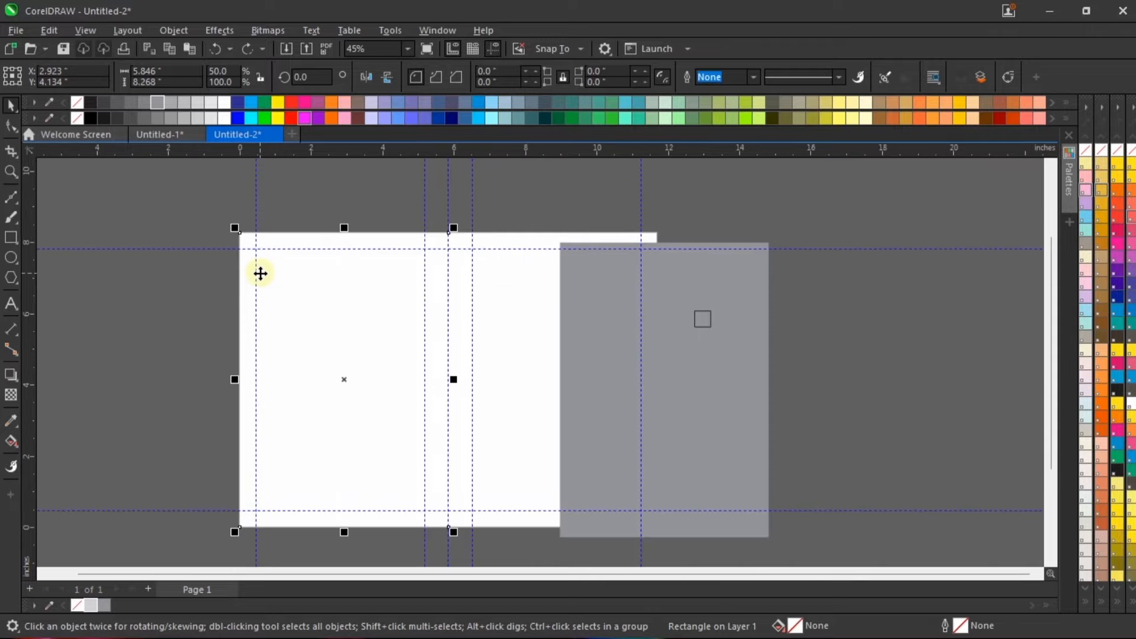
click(655, 217)
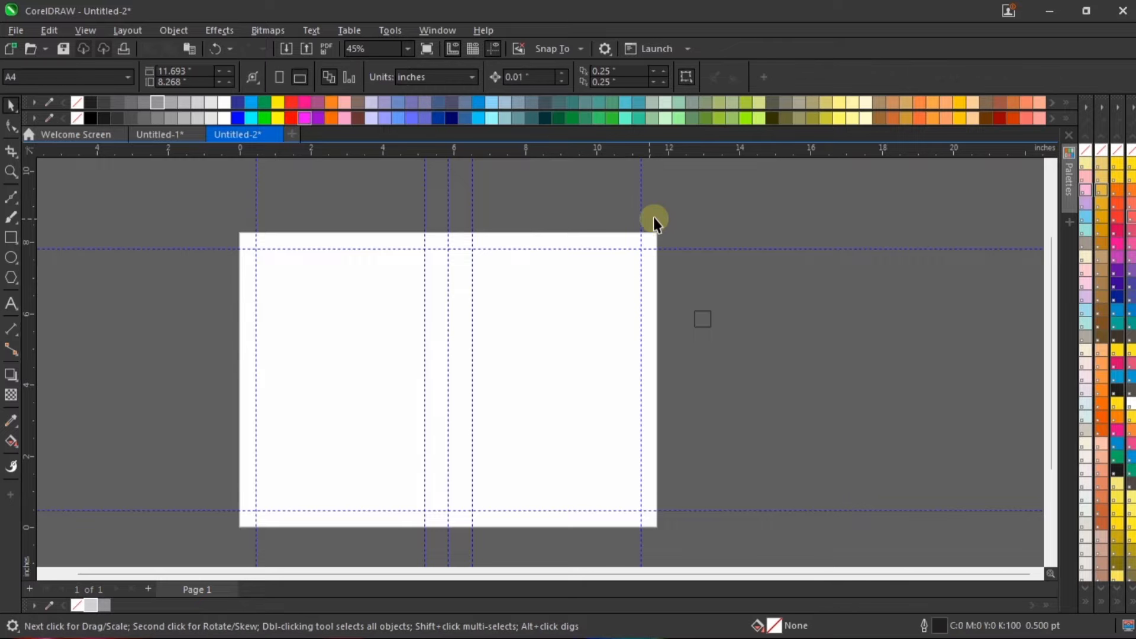
key(ctrl+z)
key(ctrl+z)
key(ctrl+z)
scroll(345, 235, up, 3)
scroll(769, 284, down, 2)
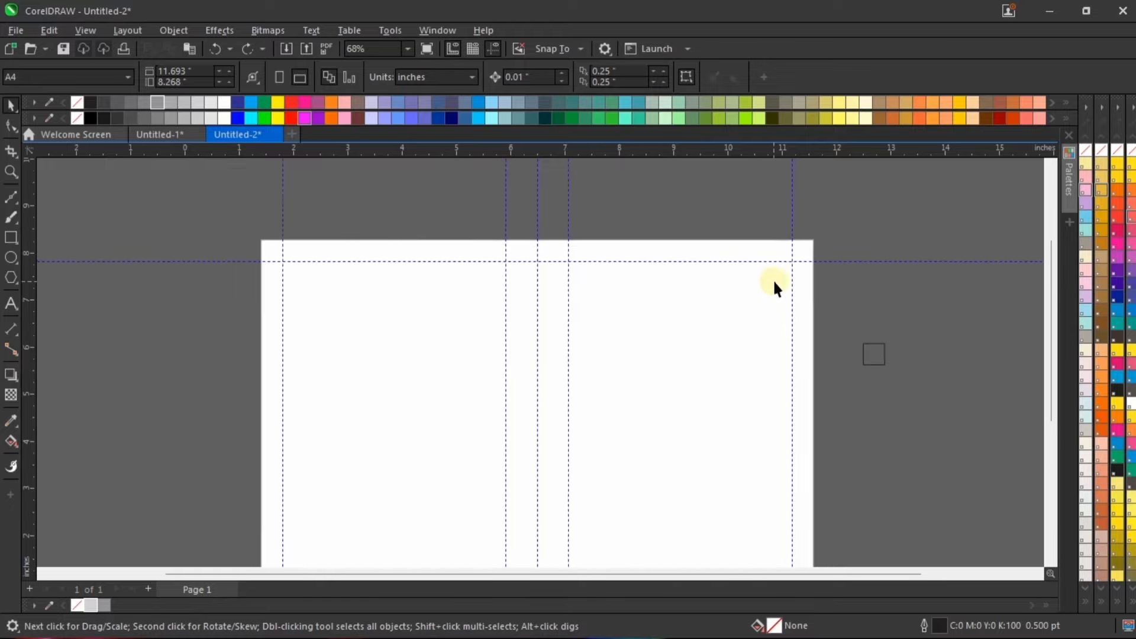
Step: Move the 0.45-inch square onto the page's upper edge, just right of the centre guideline
click(861, 350)
scroll(861, 350, up, 3)
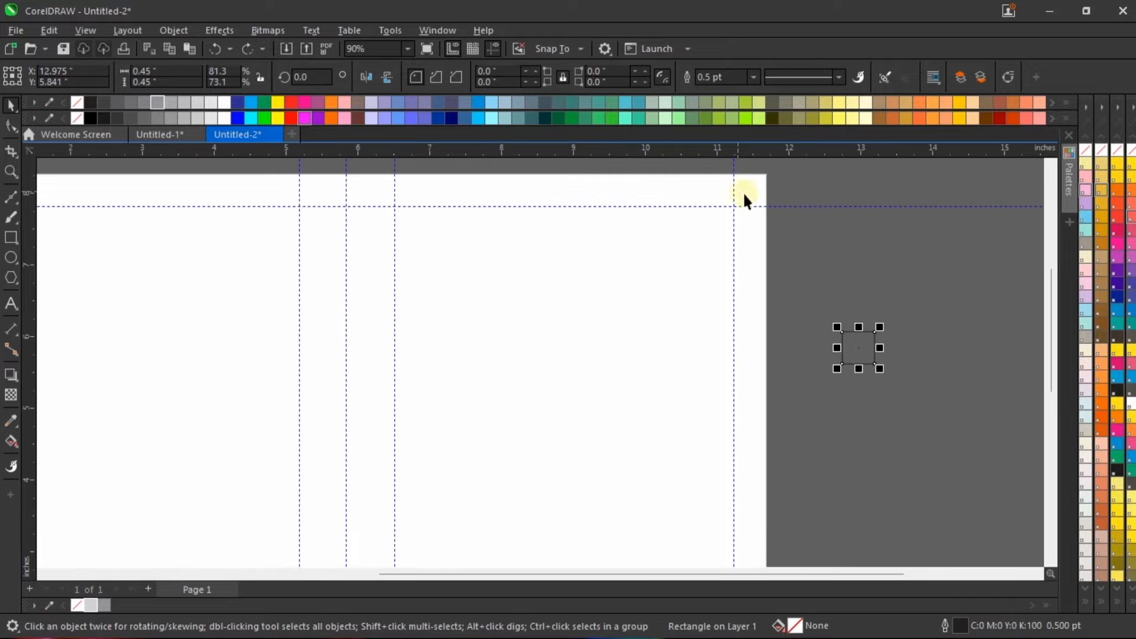
scroll(378, 188, up, 4)
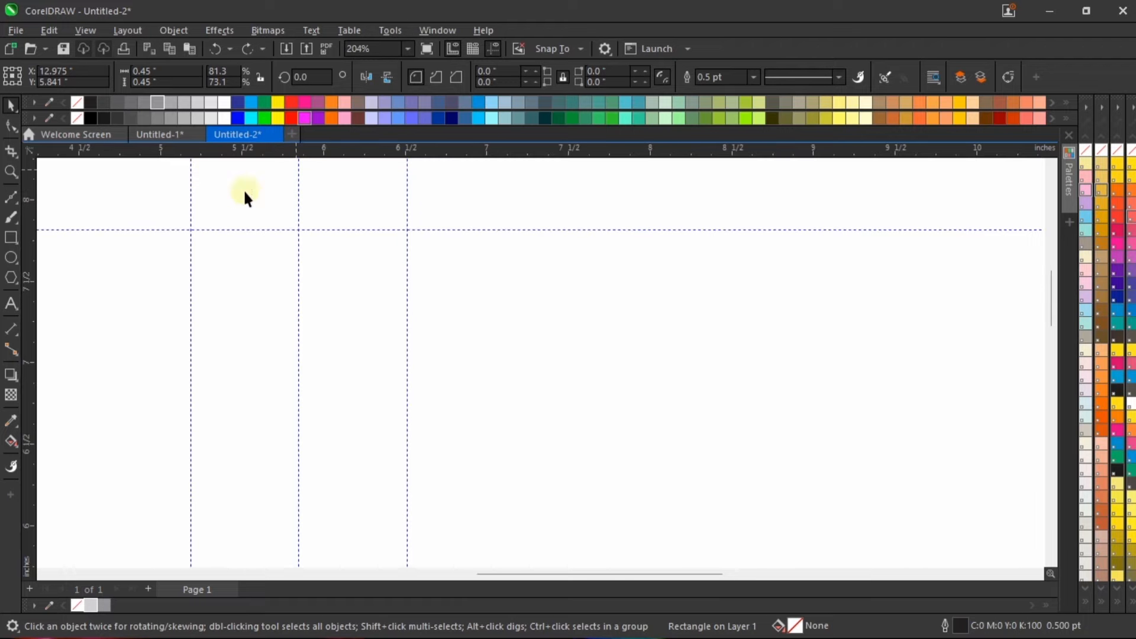
scroll(297, 260, up, 1)
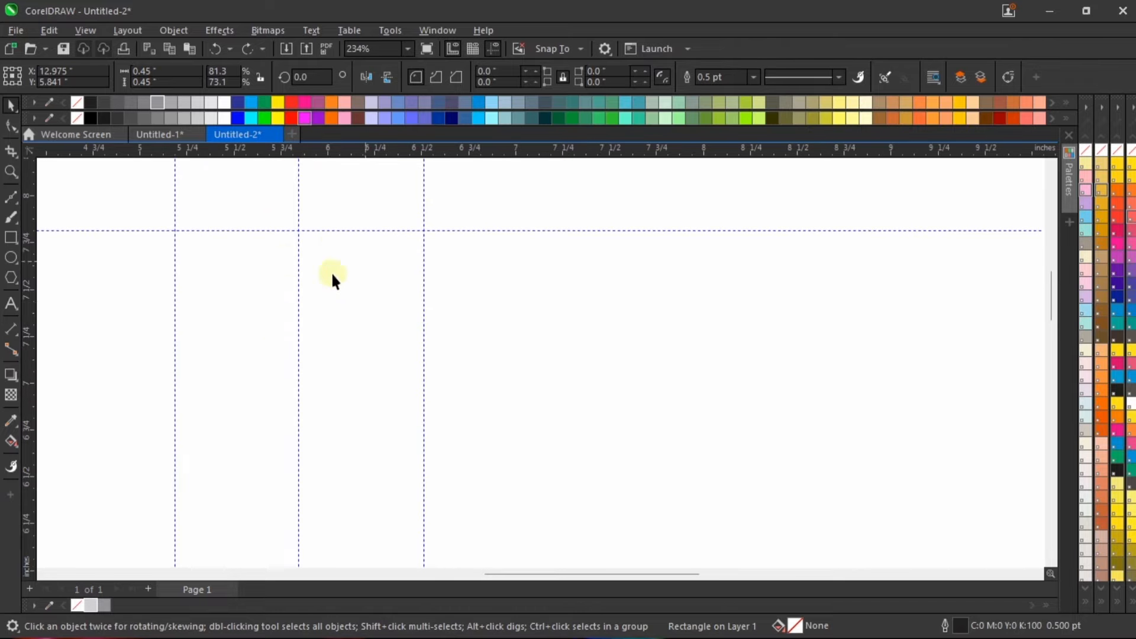
scroll(432, 297, down, 4)
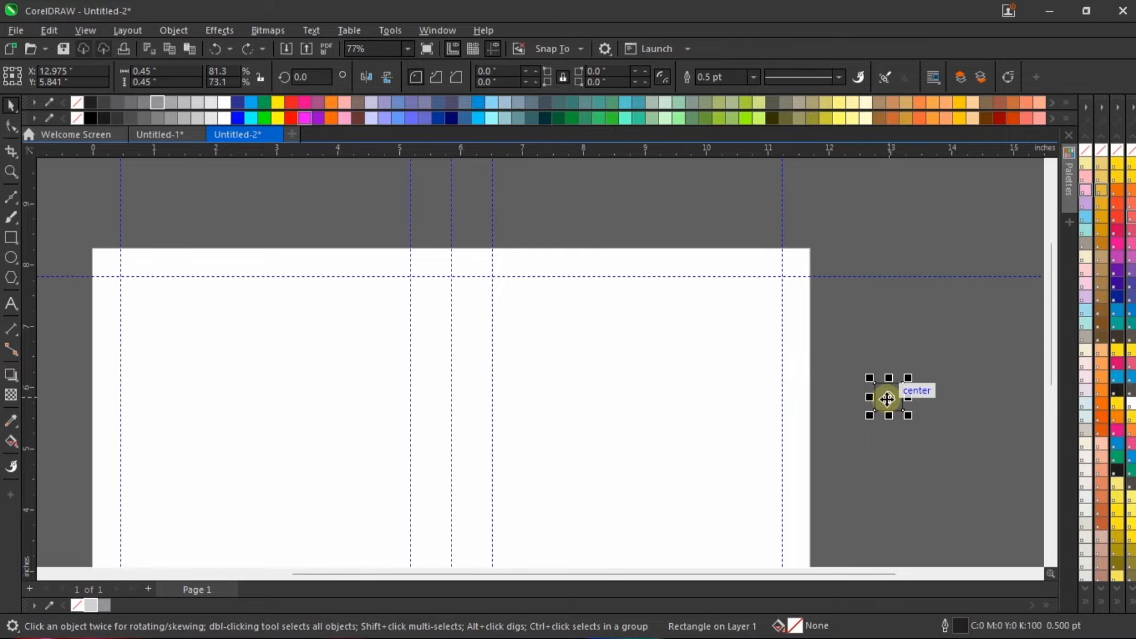
drag(887, 393, 467, 268)
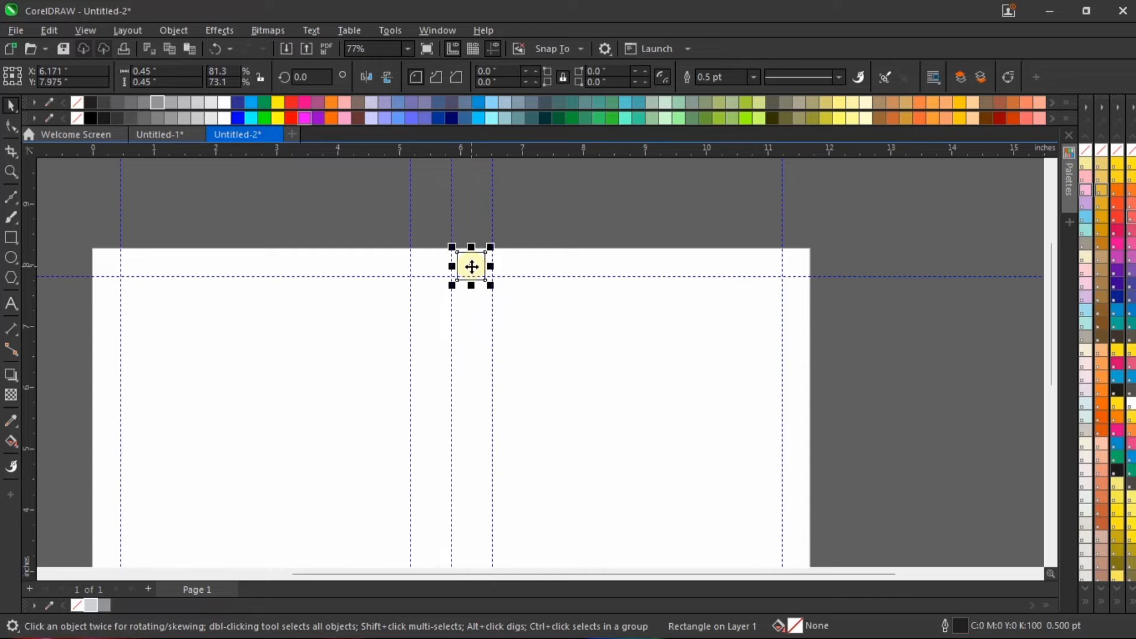
scroll(467, 268, up, 2)
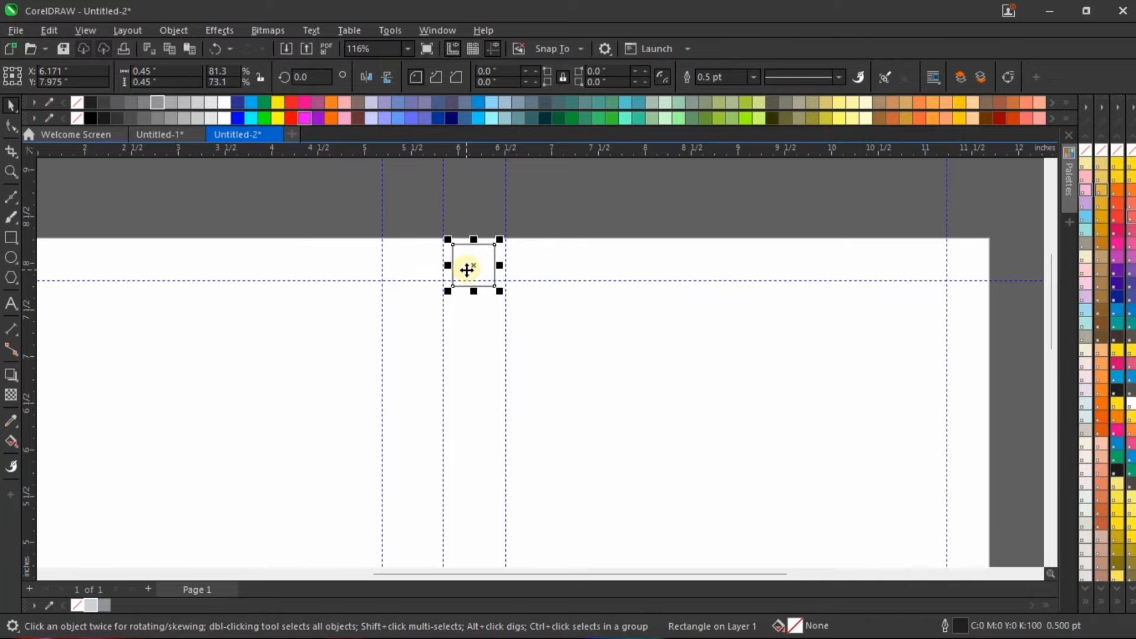
scroll(460, 241, up, 5)
drag(494, 278, 474, 275)
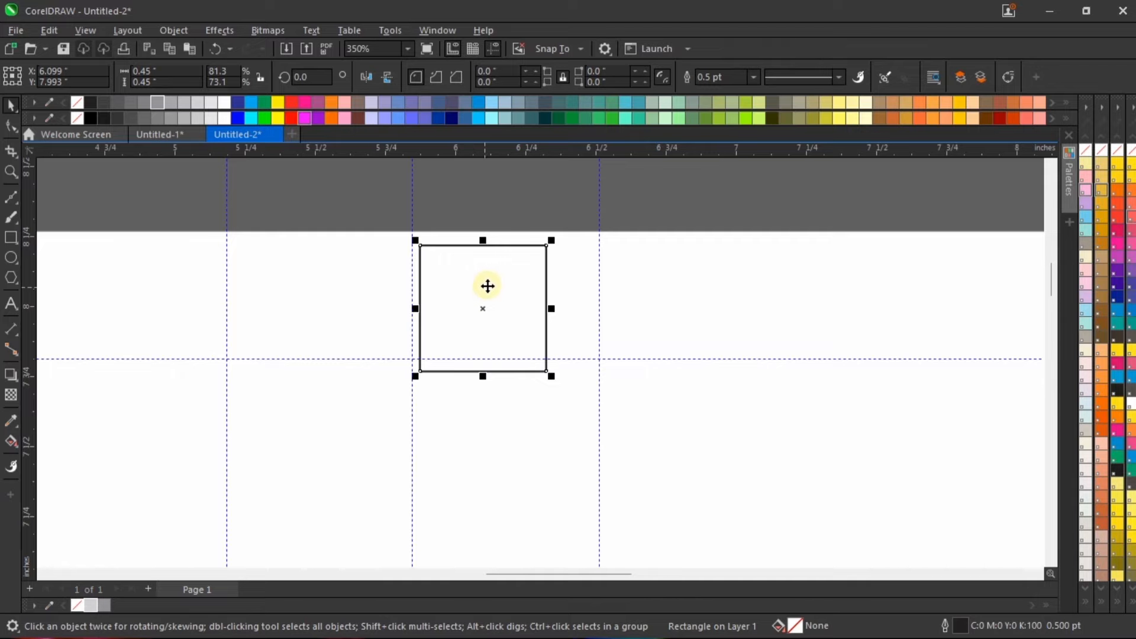
Step: Align the square with the upper and left edges of the right half-page frame
shift+click(503, 422)
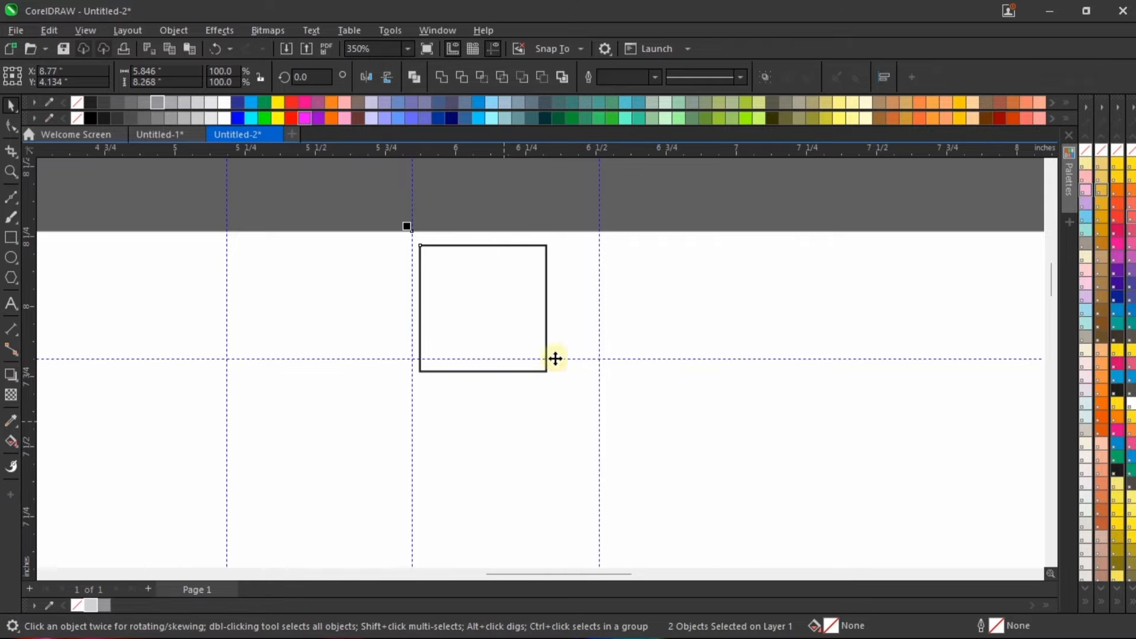
scroll(597, 315, down, 2)
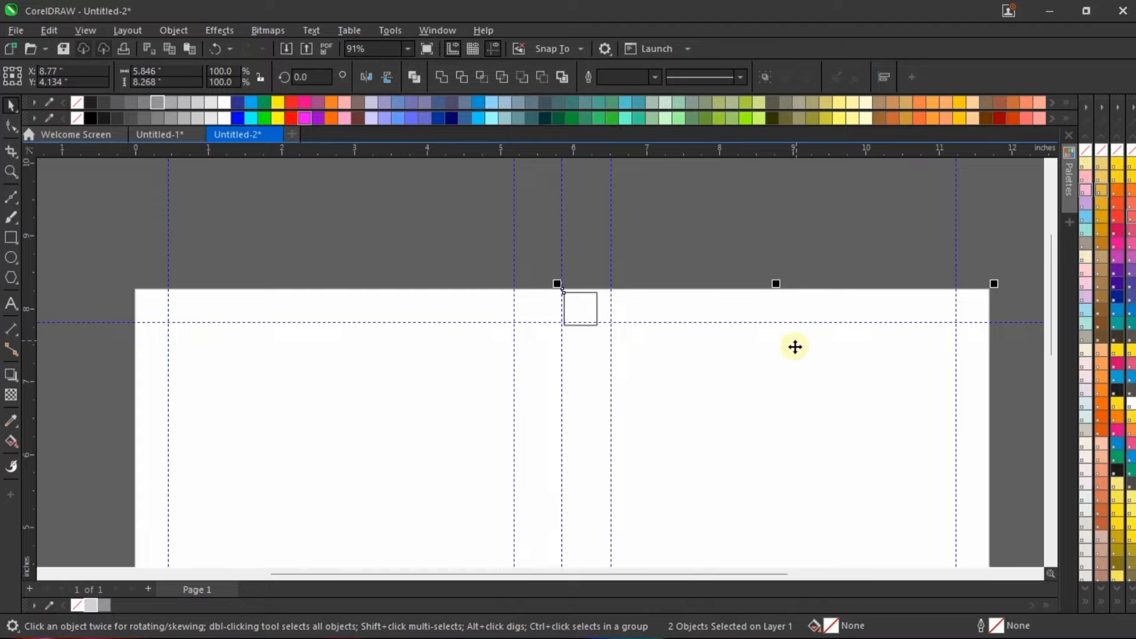
scroll(721, 302, up, 2)
key(t)
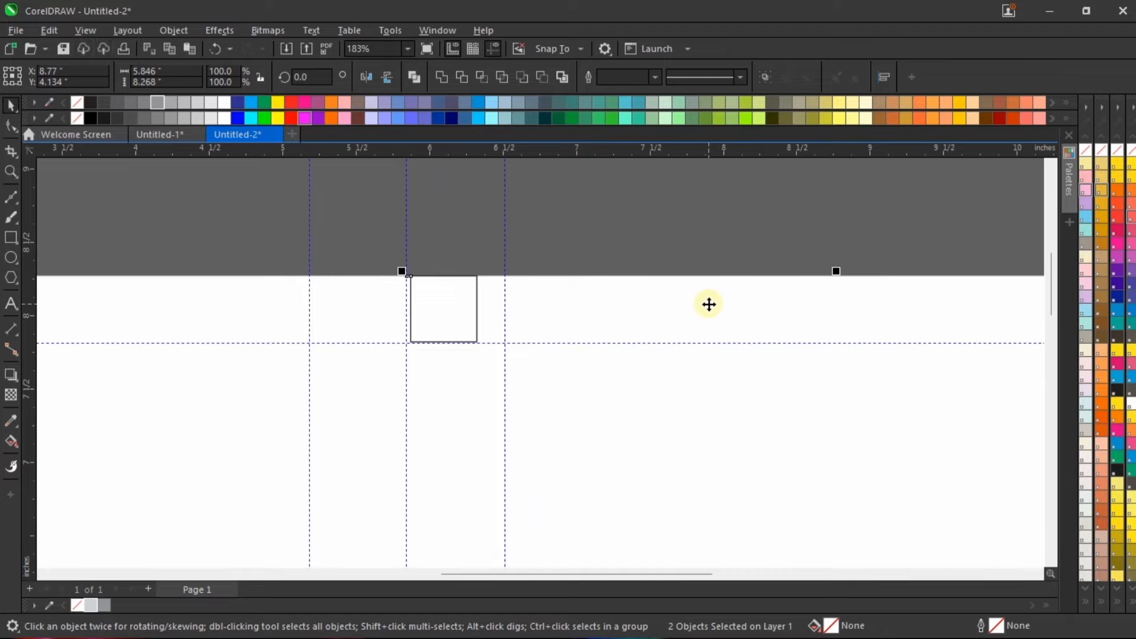
key(l)
scroll(488, 247, down, 1)
scroll(488, 246, down, 2)
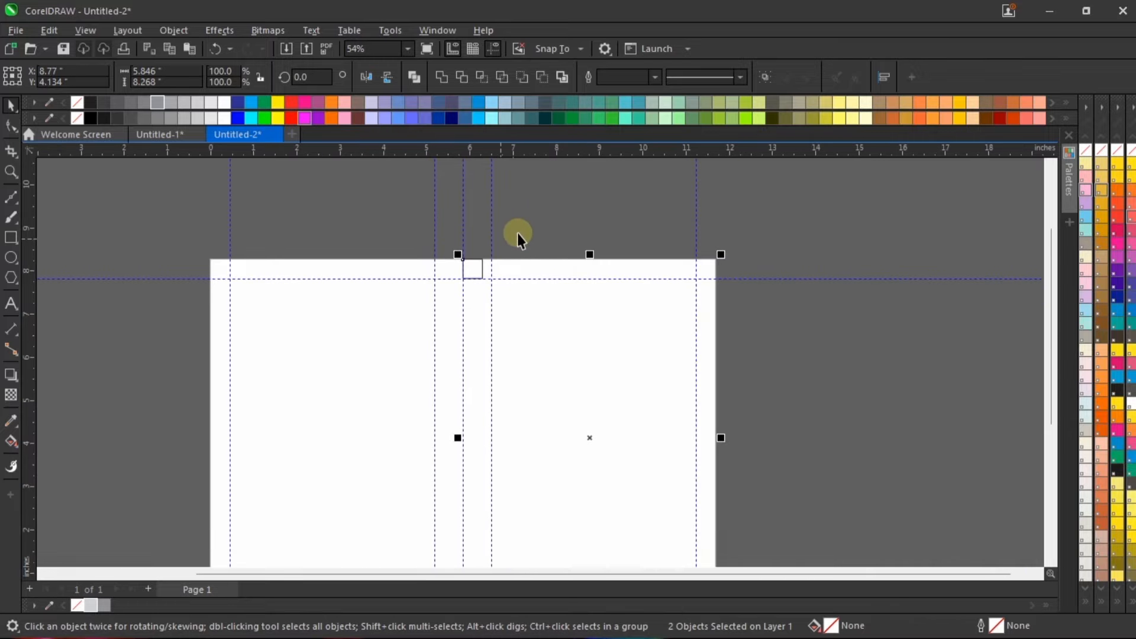
click(546, 203)
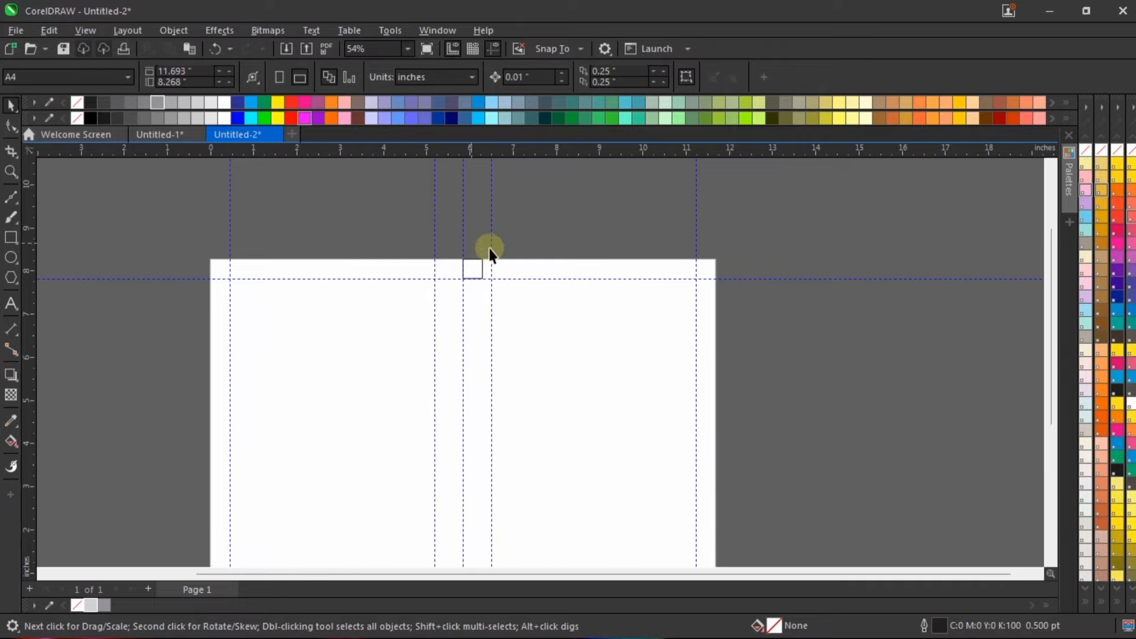
Step: Move the guideline right of the page centre to the square's right edge, at about 6.295 inches
scroll(488, 248, up, 4)
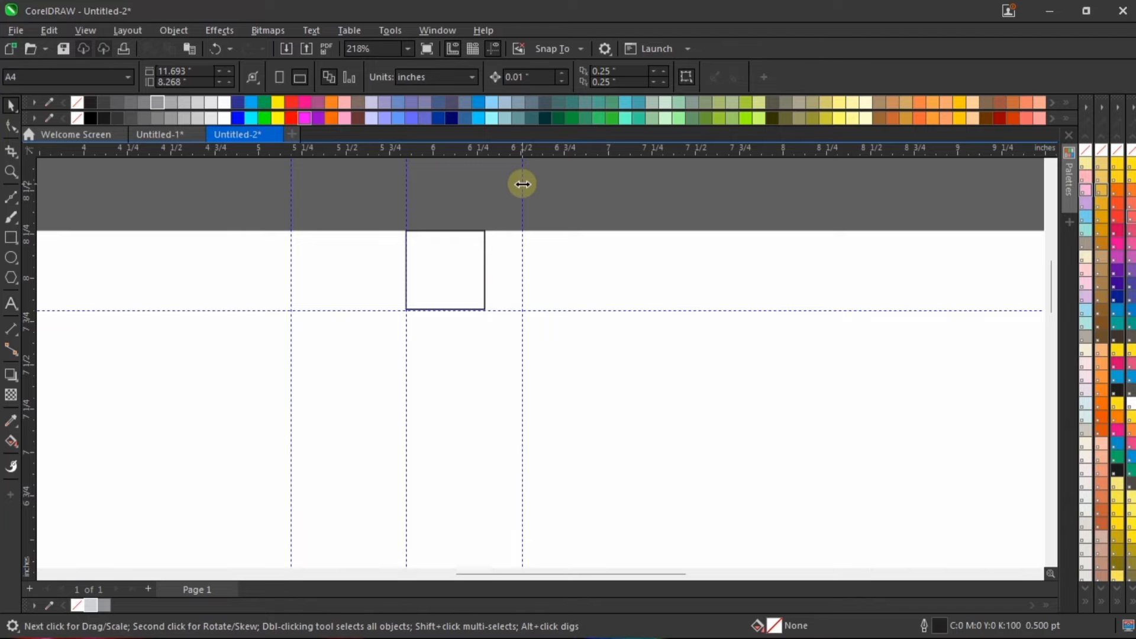
drag(522, 185, 485, 192)
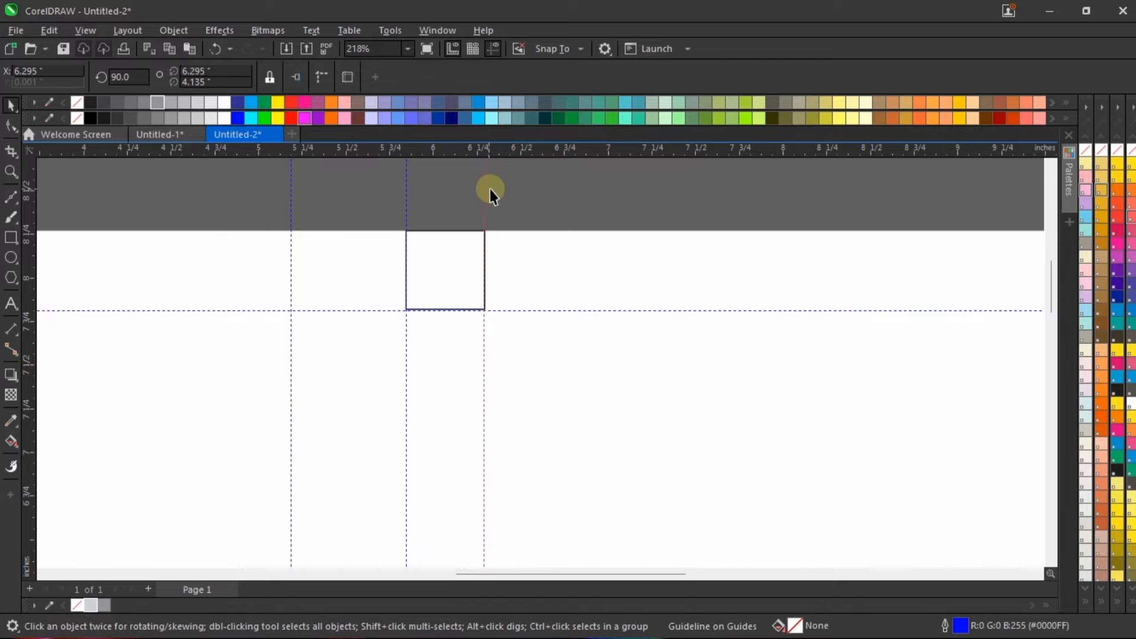
scroll(485, 215, down, 4)
click(900, 346)
scroll(481, 239, up, 2)
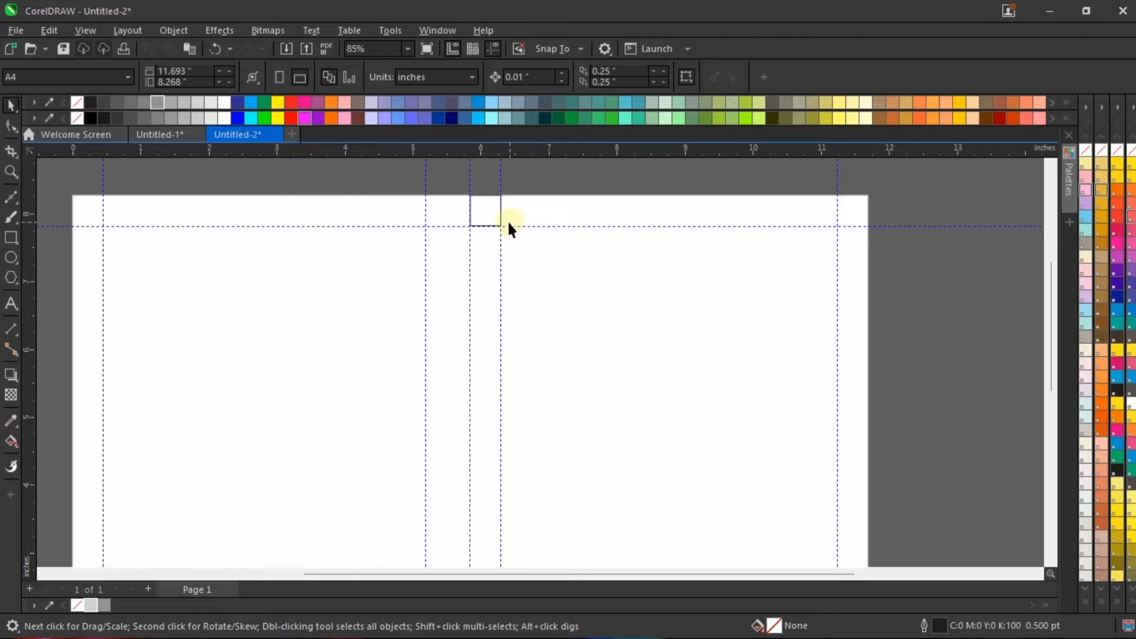
scroll(507, 225, up, 2)
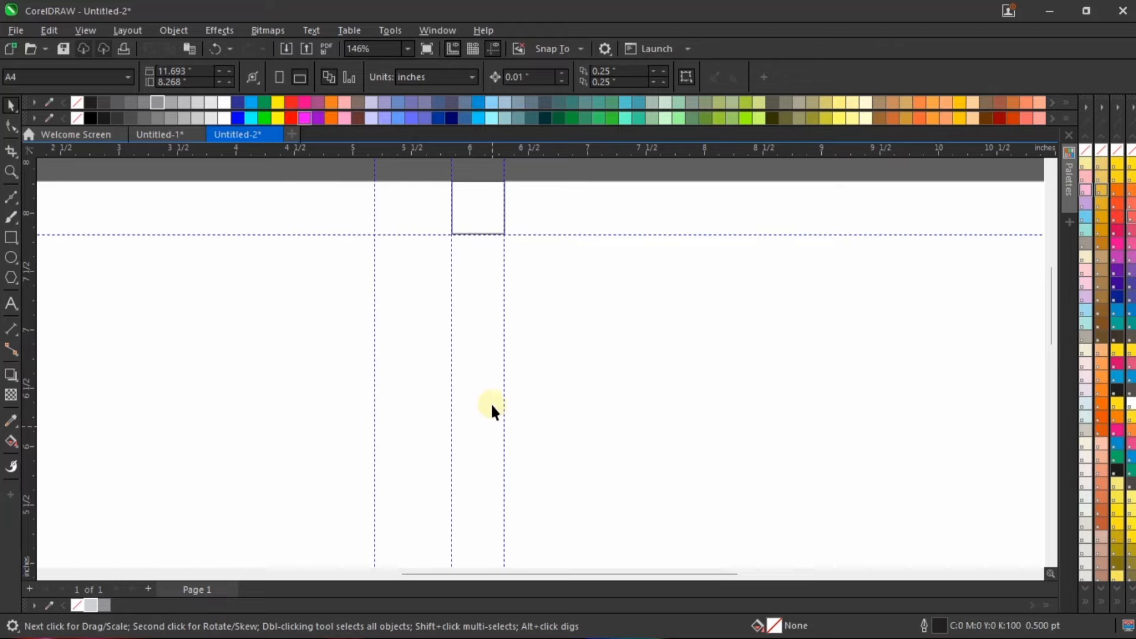
Step: Align the 0.45-inch square with the right edge of the left half-page frame, keeping it on the page's upper edge
scroll(476, 324, down, 1)
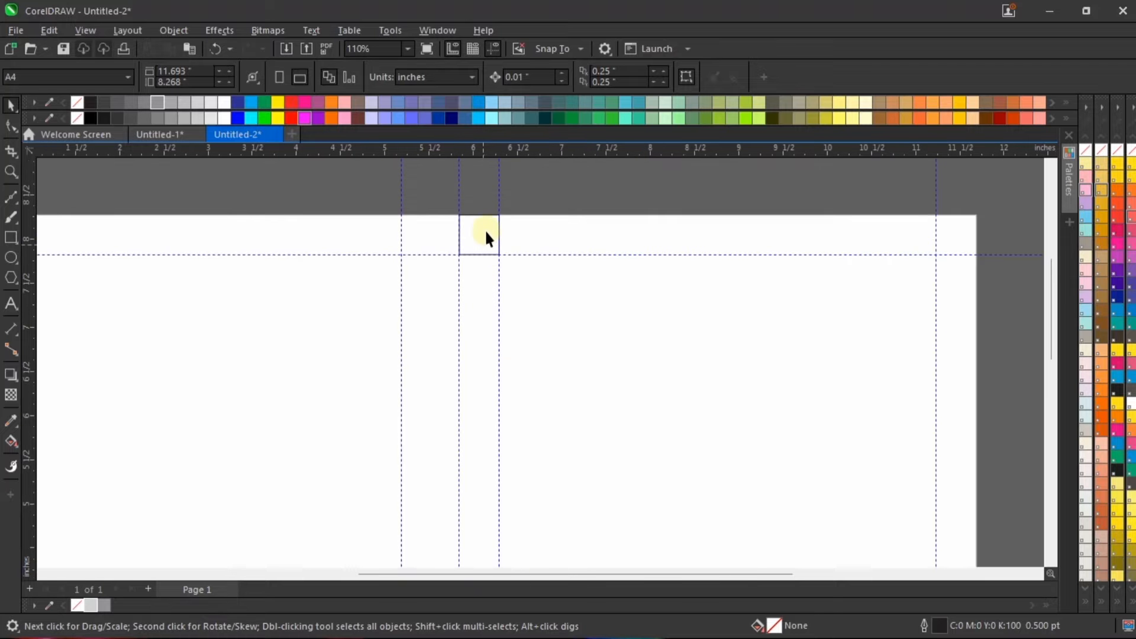
click(482, 234)
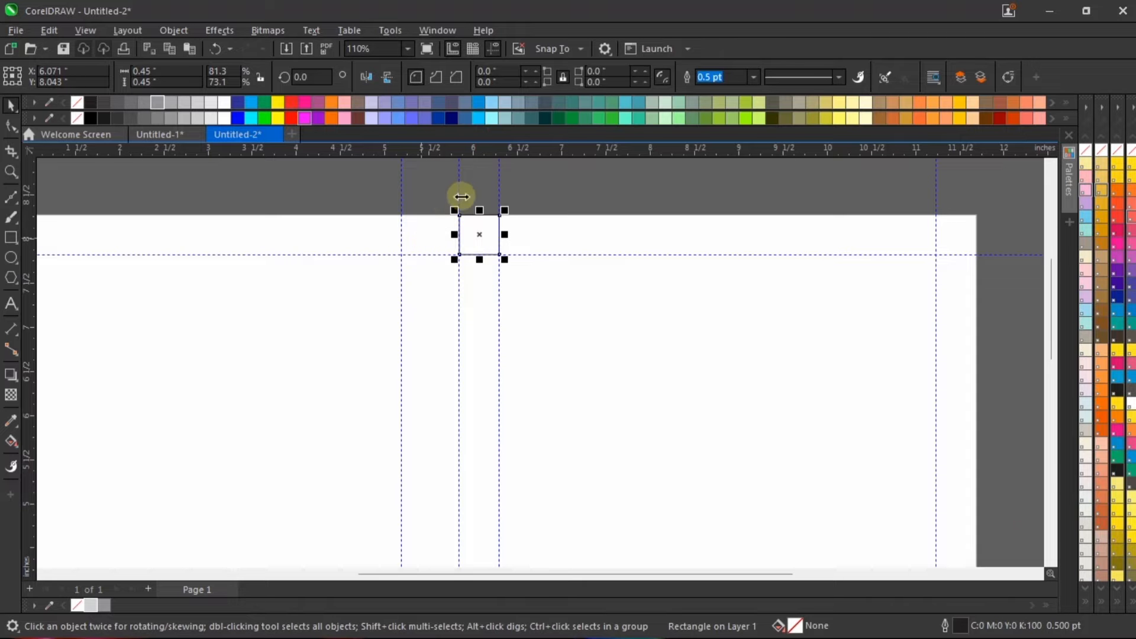
scroll(460, 196, up, 2)
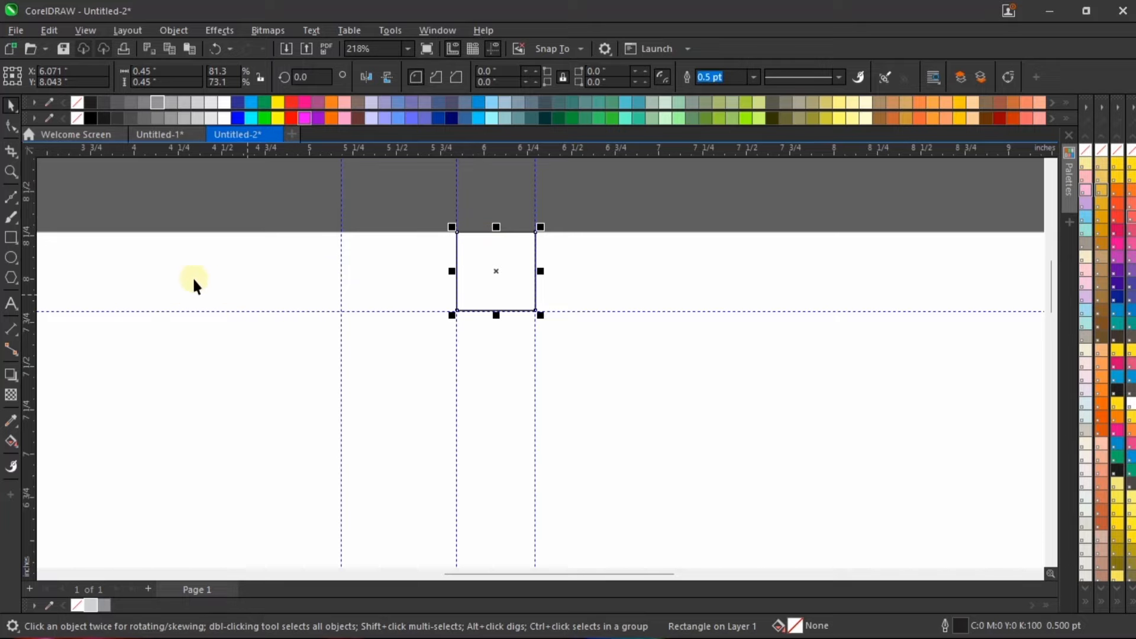
shift+click(211, 271)
scroll(292, 259, down, 2)
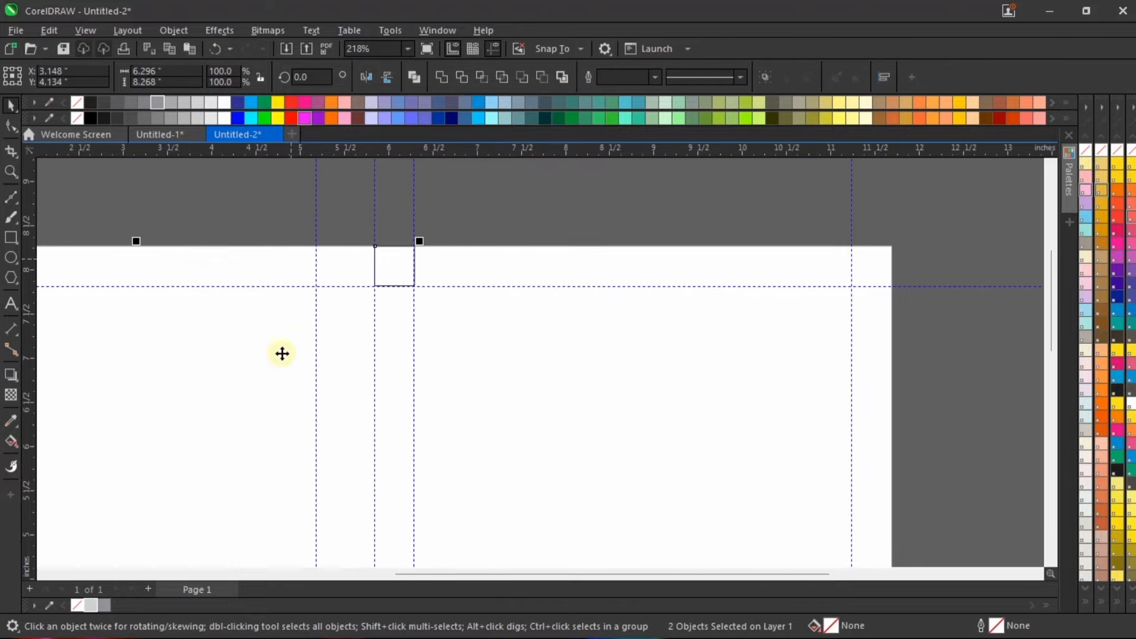
scroll(196, 322, down, 4)
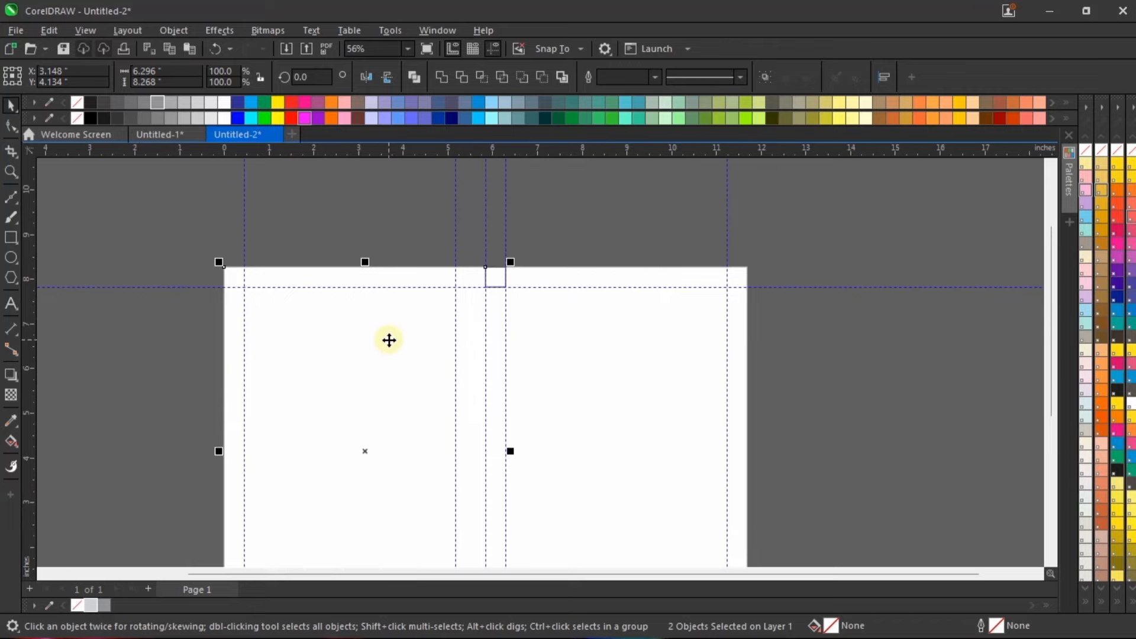
key(r)
scroll(476, 266, up, 2)
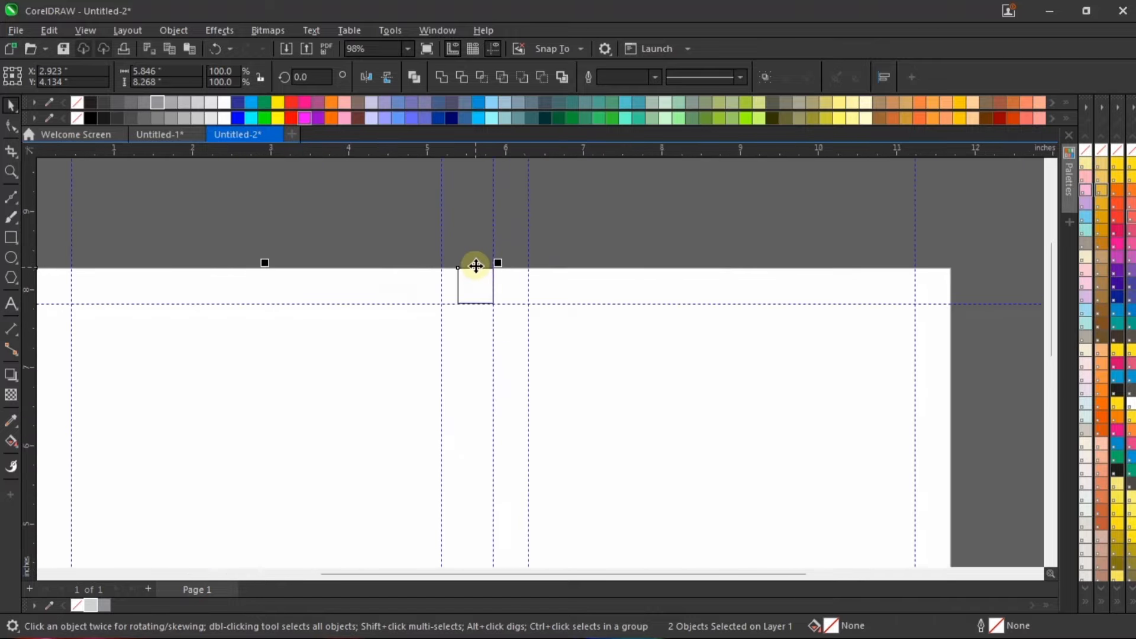
Step: Move the guideline left of the page centre to the square's left edge, at about 5.391 inches
scroll(476, 266, up, 4)
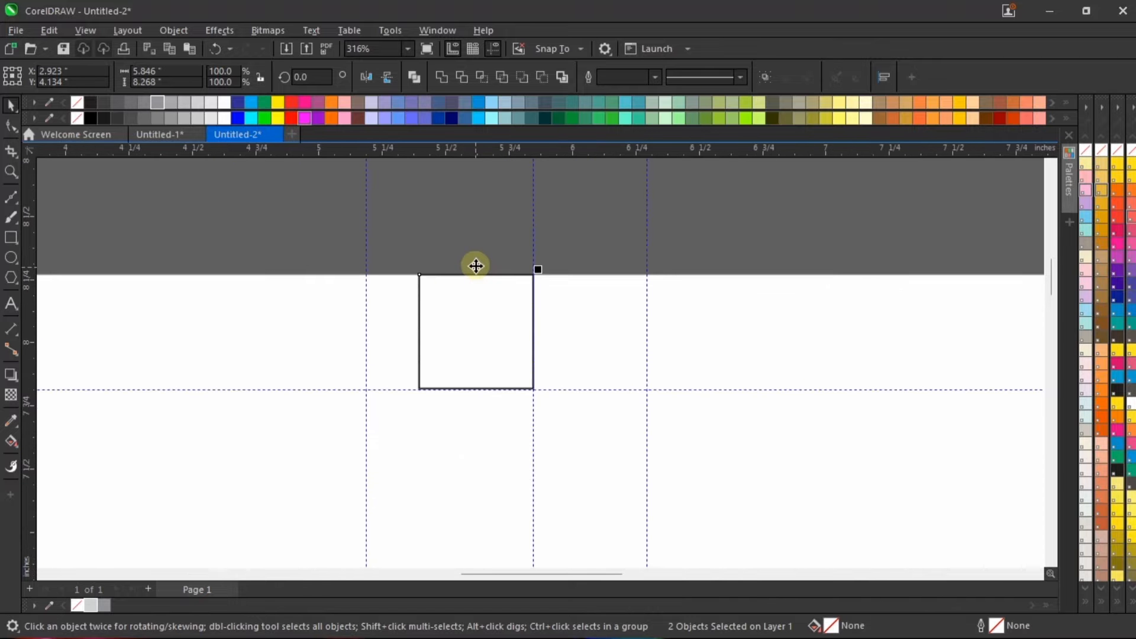
click(455, 198)
scroll(361, 239, up, 2)
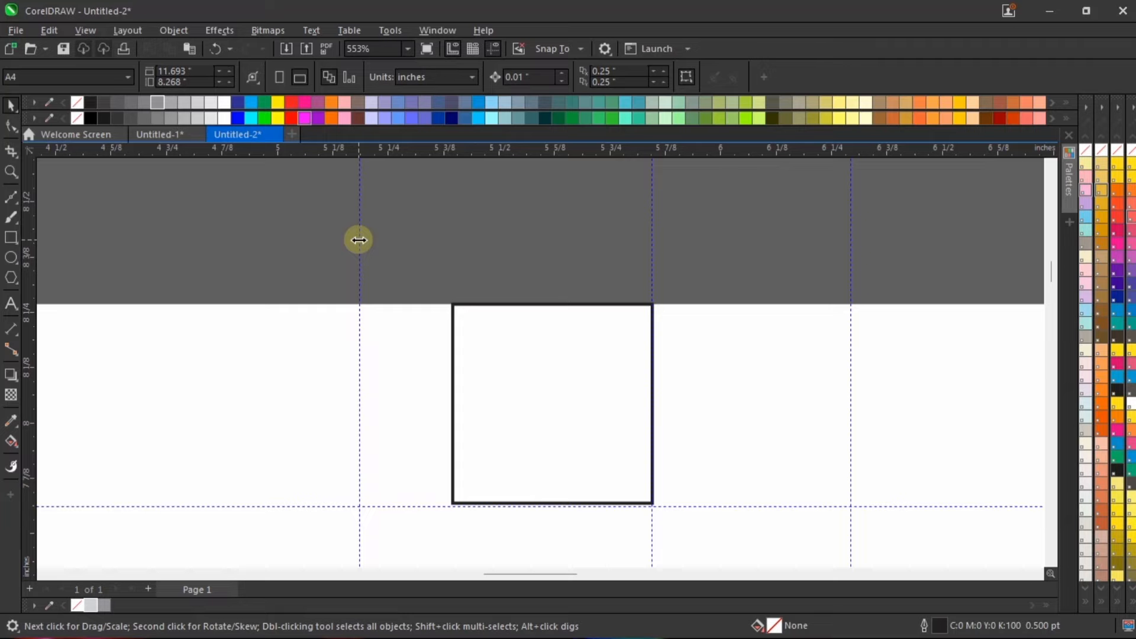
drag(359, 240, 451, 268)
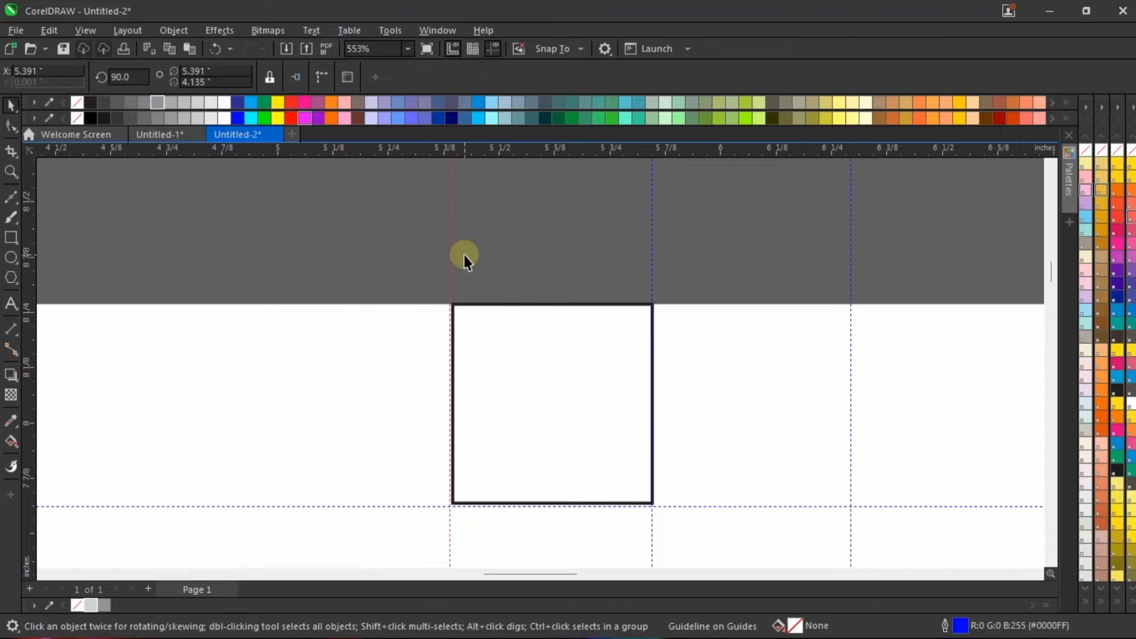
Step: Delete the 0.45-inch measuring square beside the centre guideline
key(shift+F4)
click(534, 168)
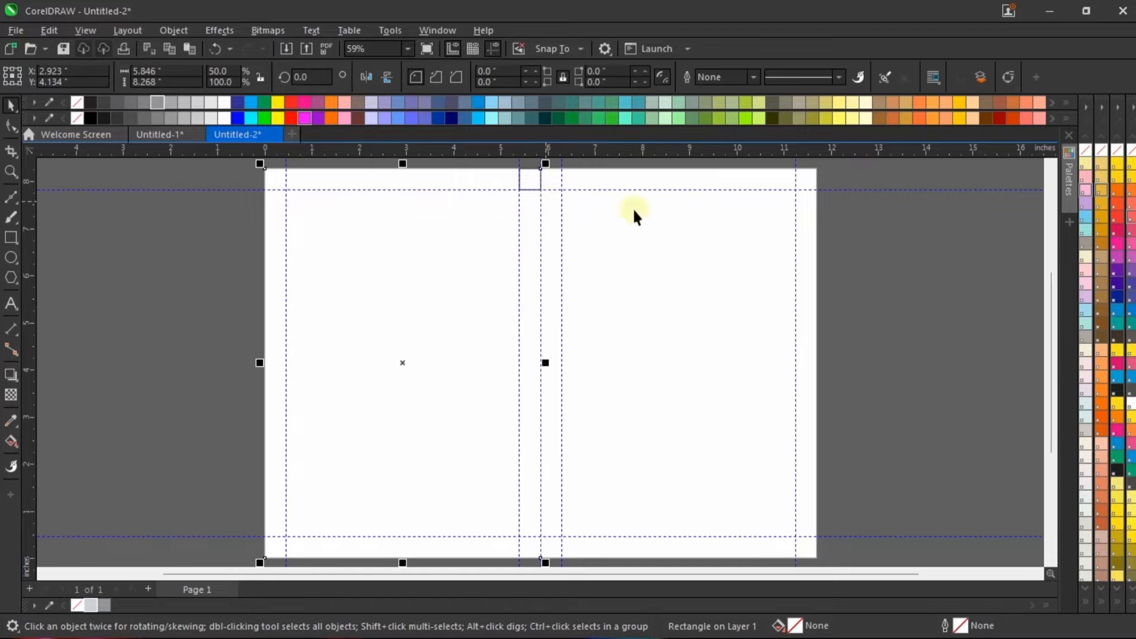
drag(842, 170, 386, 232)
click(845, 233)
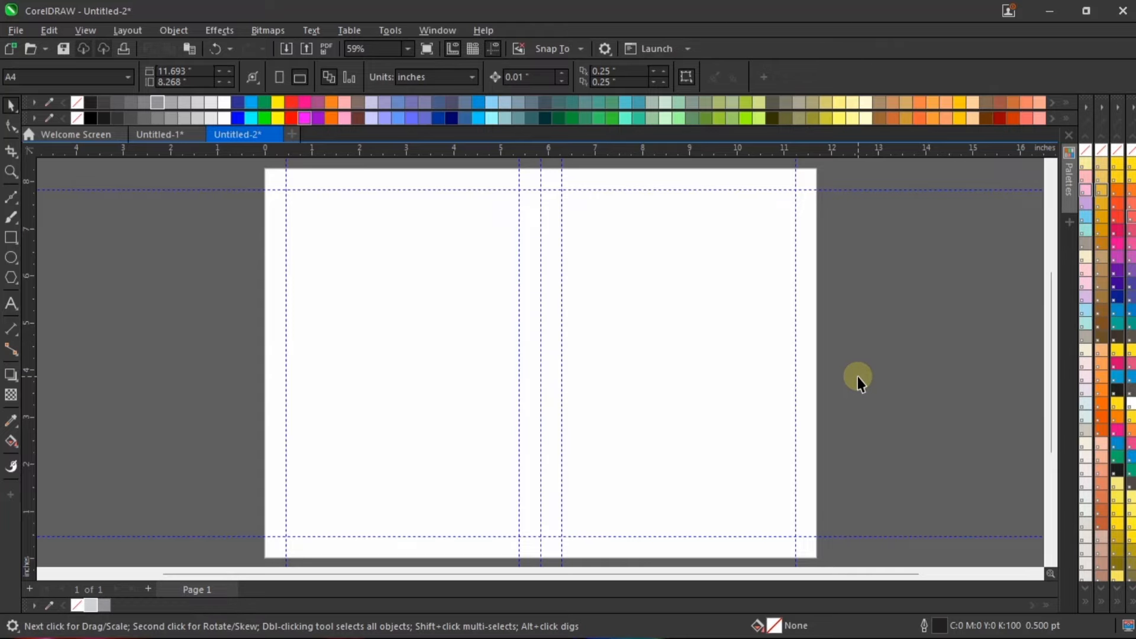
Step: Import _DSC0655 at about 4.01 by 5.01 inches and a small Flower Background, placing both to the right of the page
scroll(471, 416, down, 1)
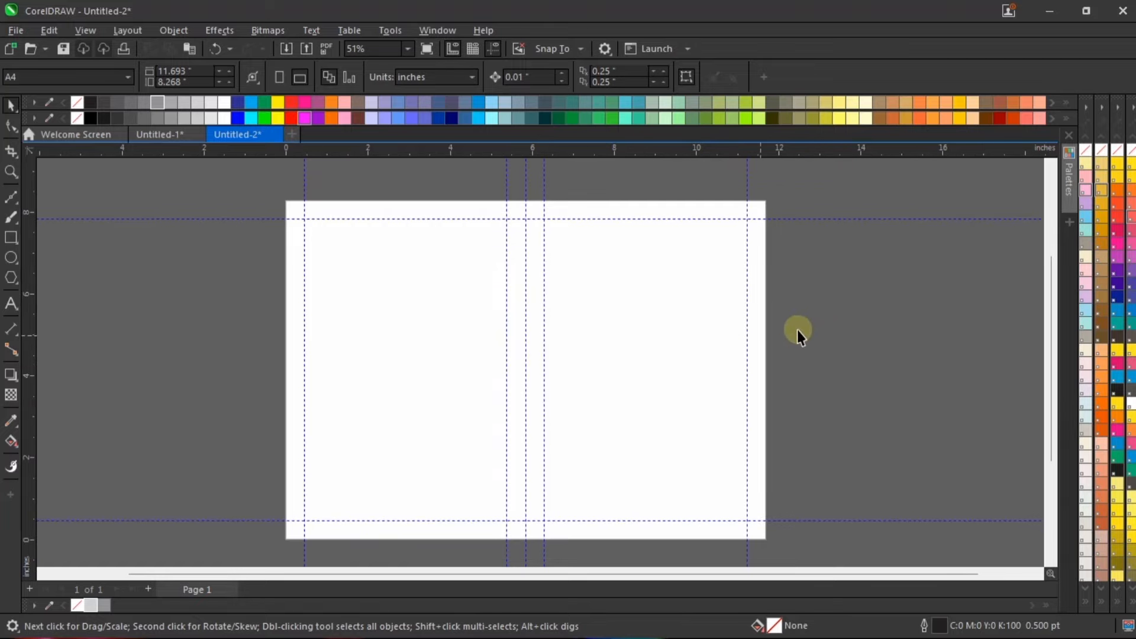
click(285, 50)
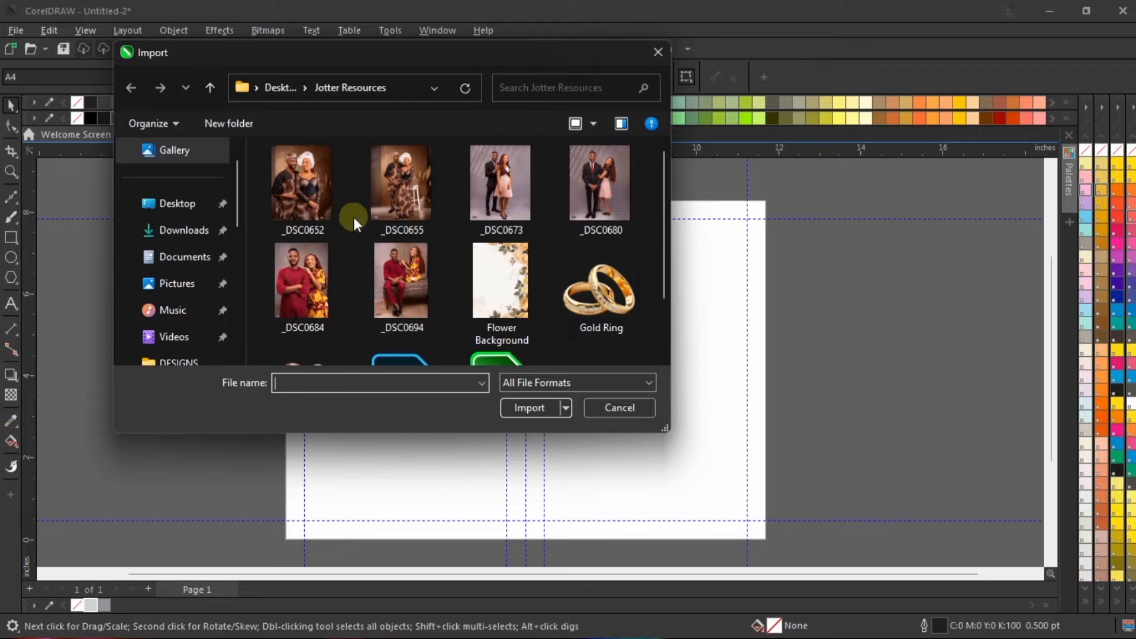
click(397, 193)
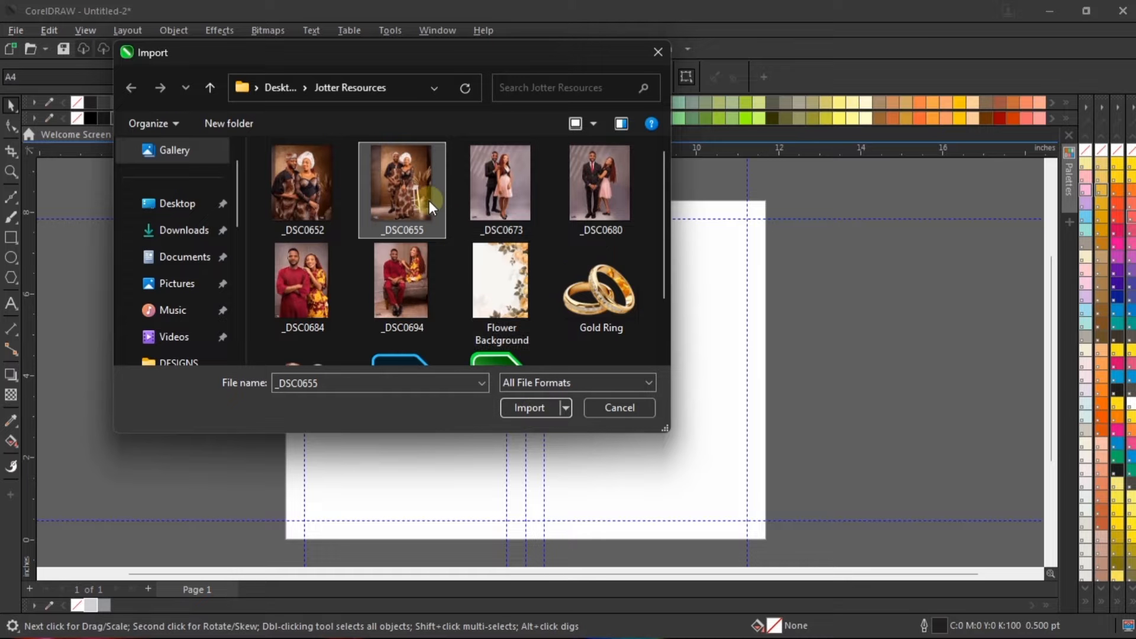
ctrl+click(500, 284)
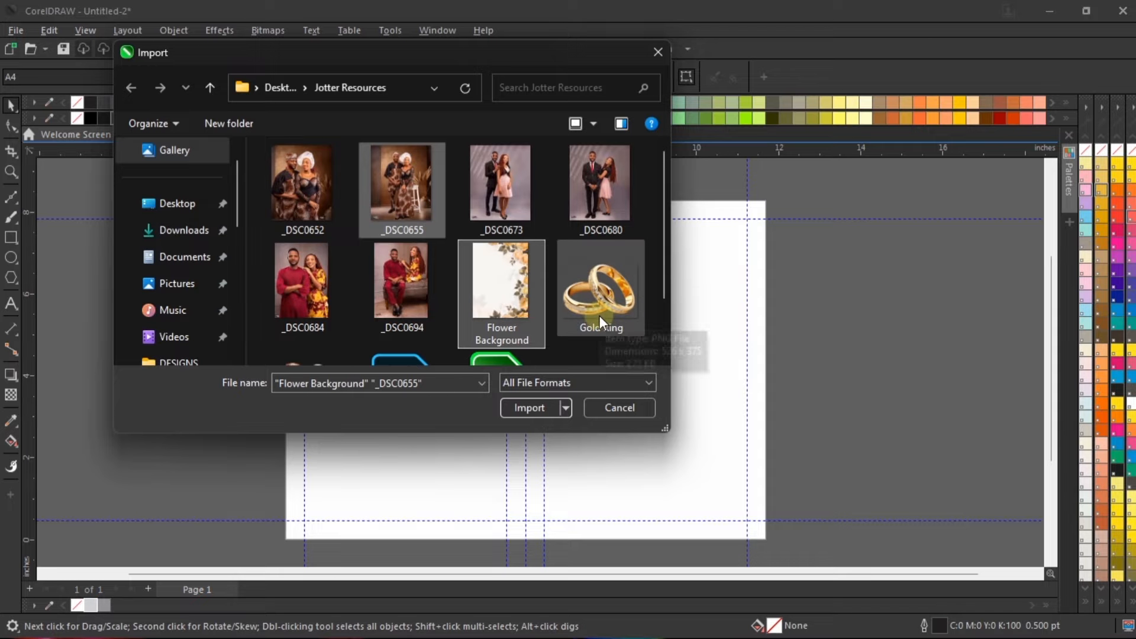
scroll(499, 317, down, 1)
scroll(495, 303, up, 1)
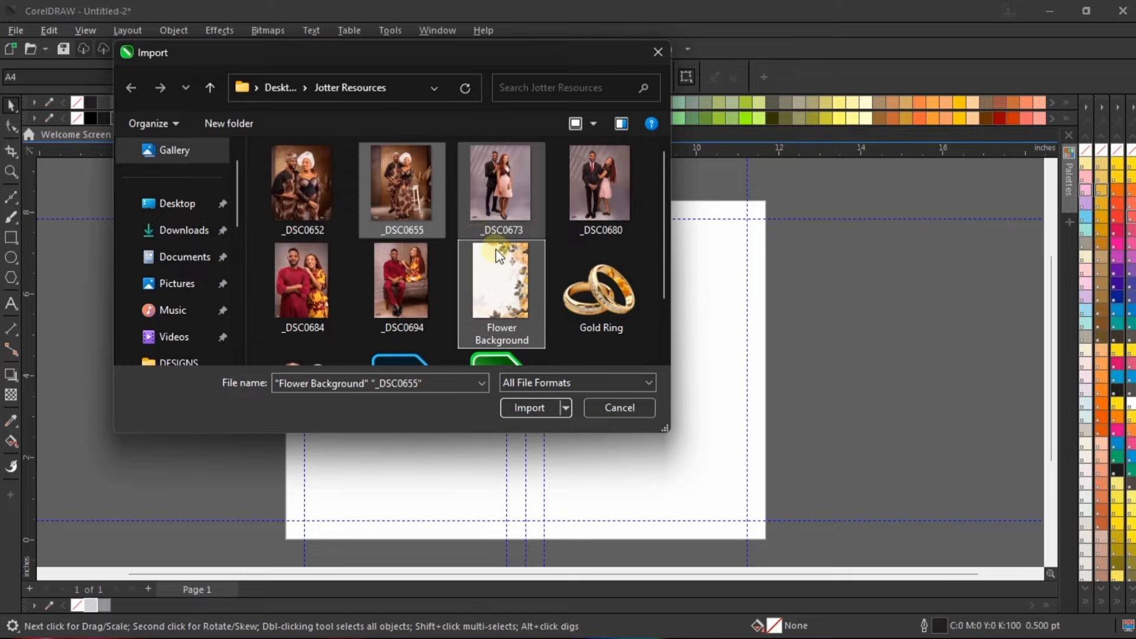
click(539, 401)
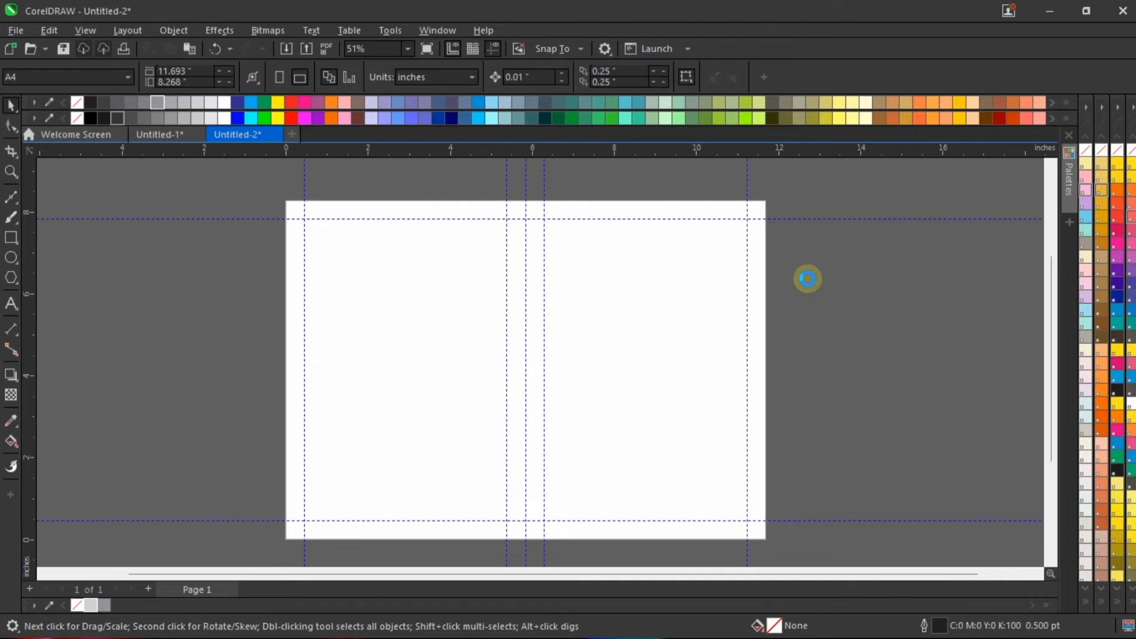
drag(795, 235, 960, 440)
click(787, 169)
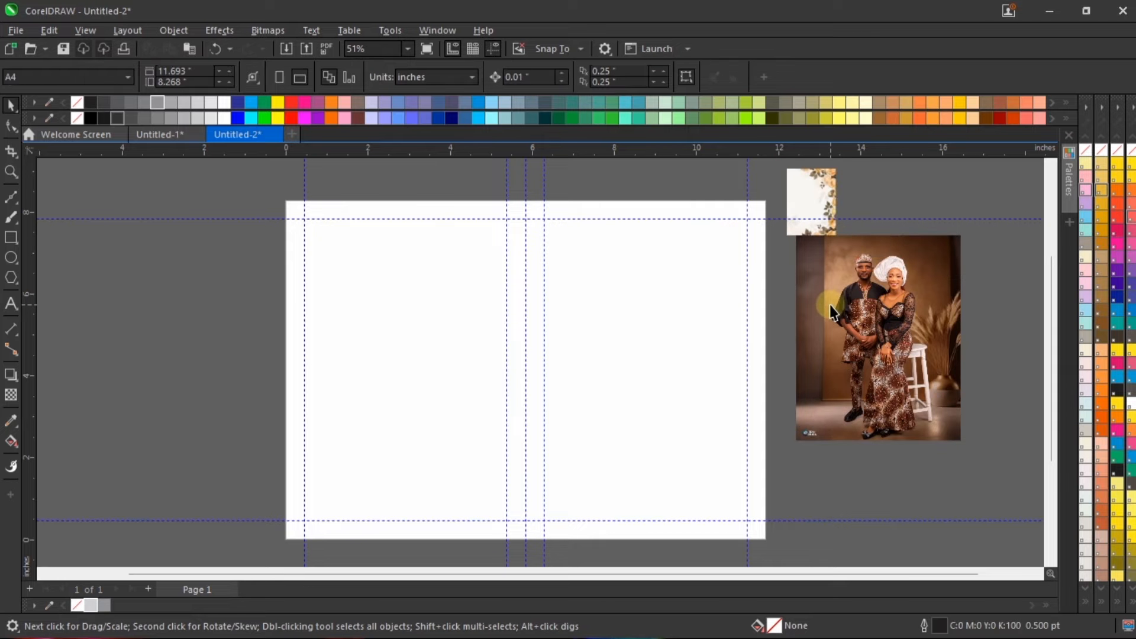
Step: Enlarge the flower background to about 4.77 by 6.52 inches and place it over the page's lower centre
drag(788, 232, 467, 487)
drag(644, 355, 622, 261)
scroll(698, 287, up, 1)
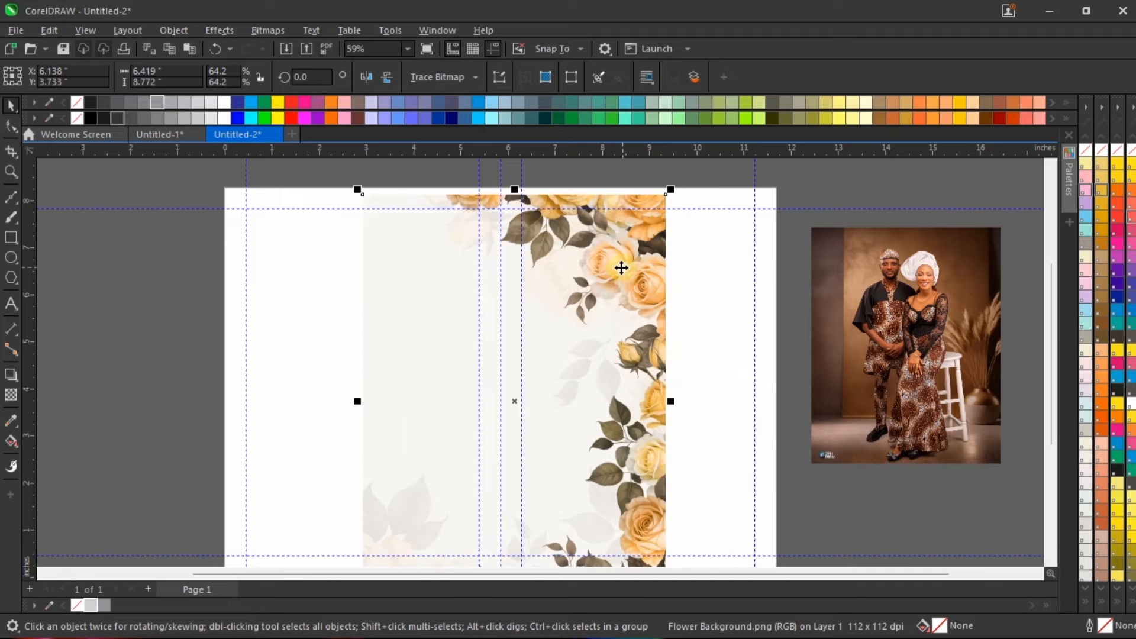
scroll(622, 259, down, 2)
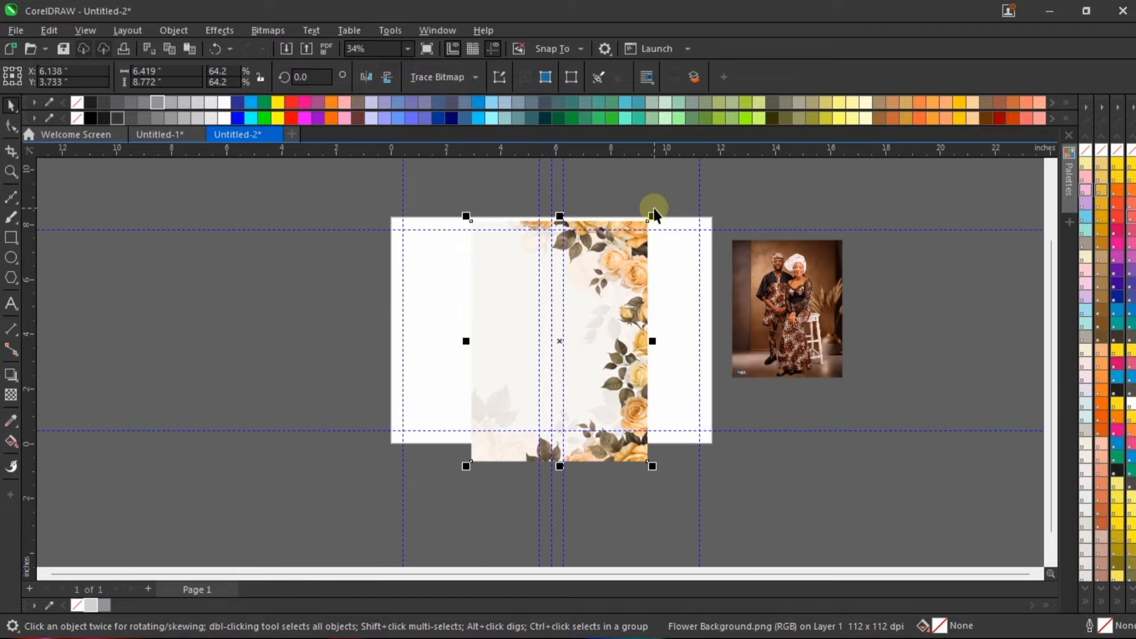
drag(652, 216, 643, 276)
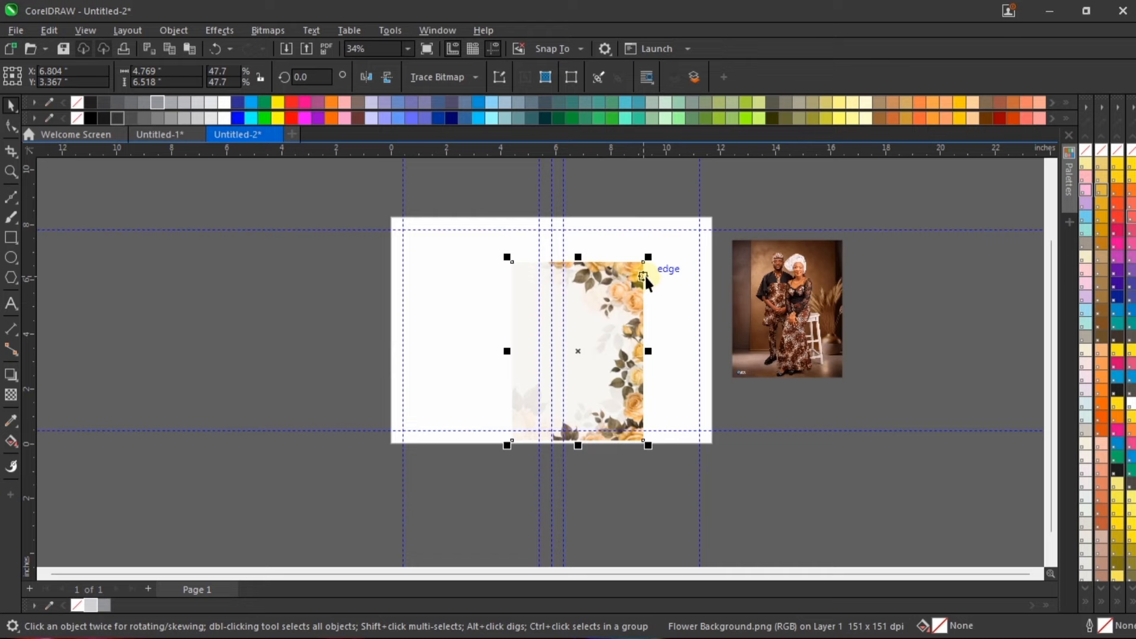
Step: Convert the flower background to a 400 dpi RGB Color (24-bit) bitmap with anti-aliasing and a transparent background
key(alt+b)
key(Return)
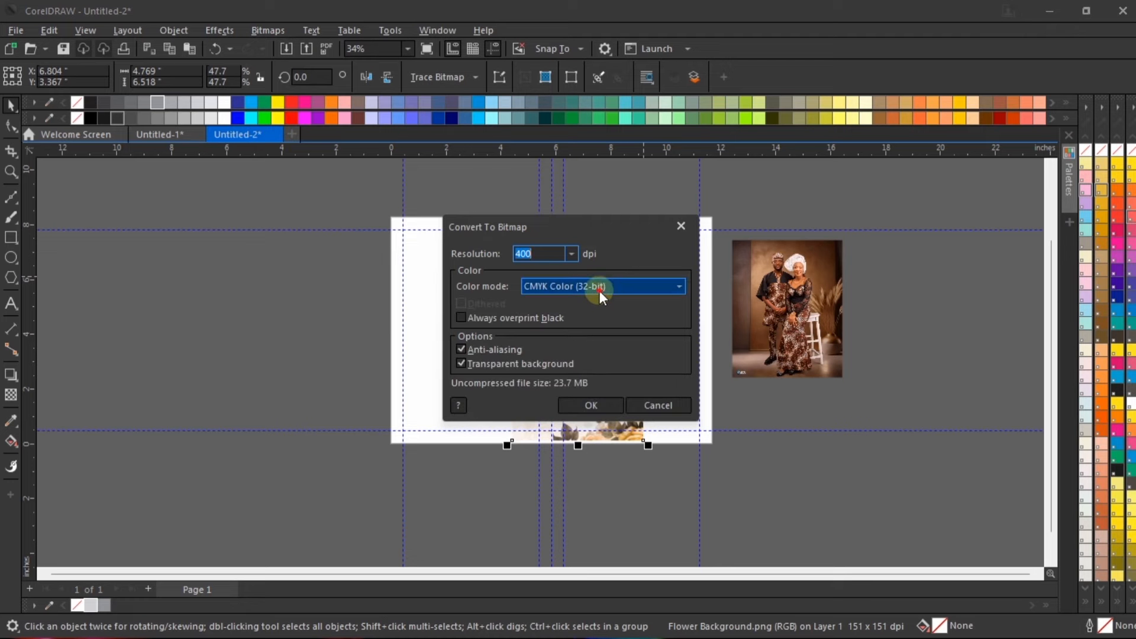
click(598, 290)
click(571, 345)
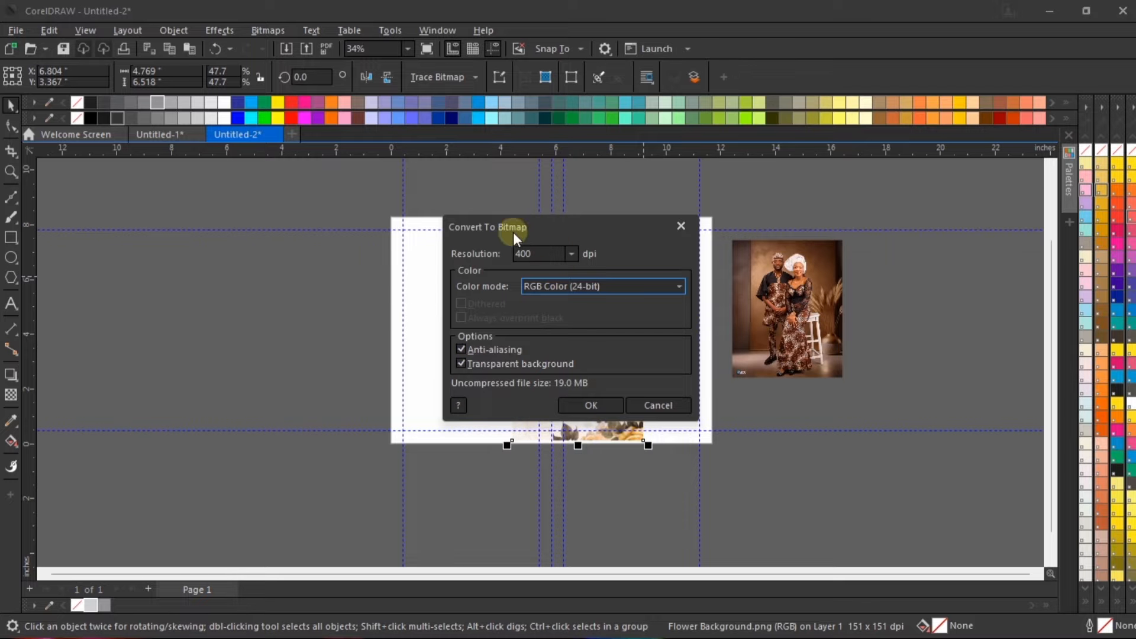
click(607, 413)
scroll(651, 238, up, 2)
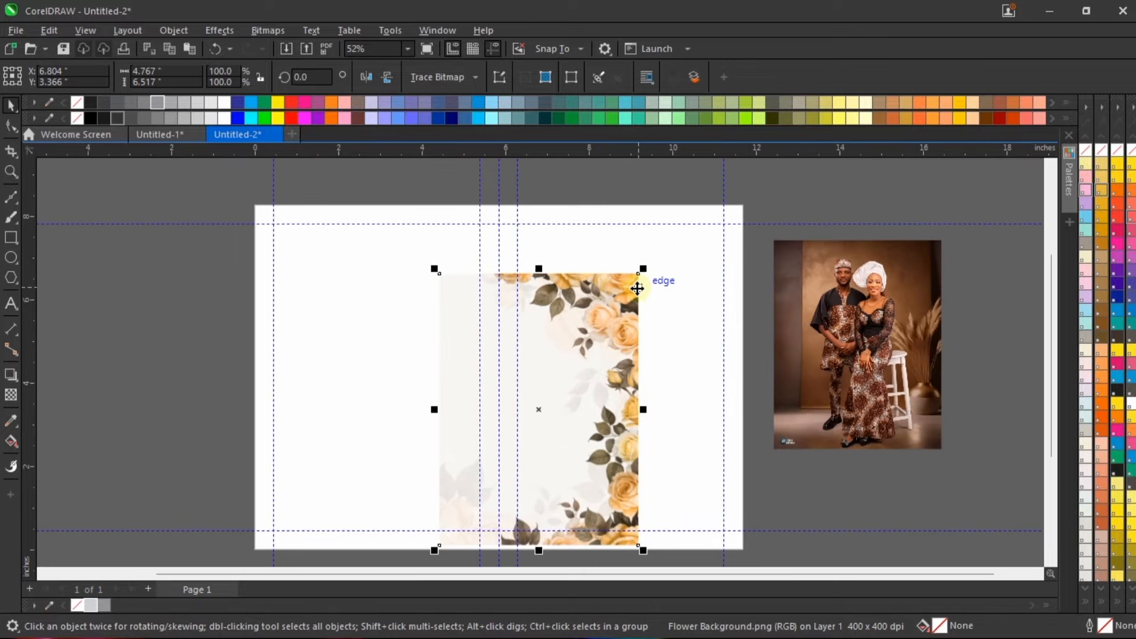
Step: Convert the couple's photo to a 400 dpi RGB Color (24-bit) bitmap and place it beside the page's right edge
drag(851, 281, 737, 260)
scroll(707, 259, up, 1)
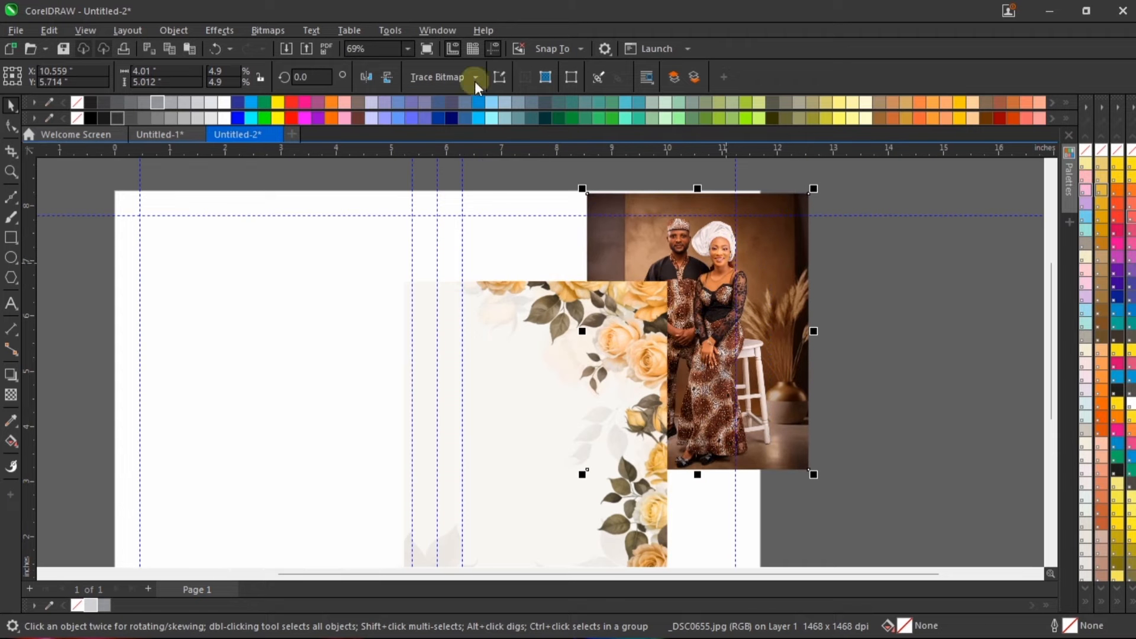
click(268, 29)
click(308, 56)
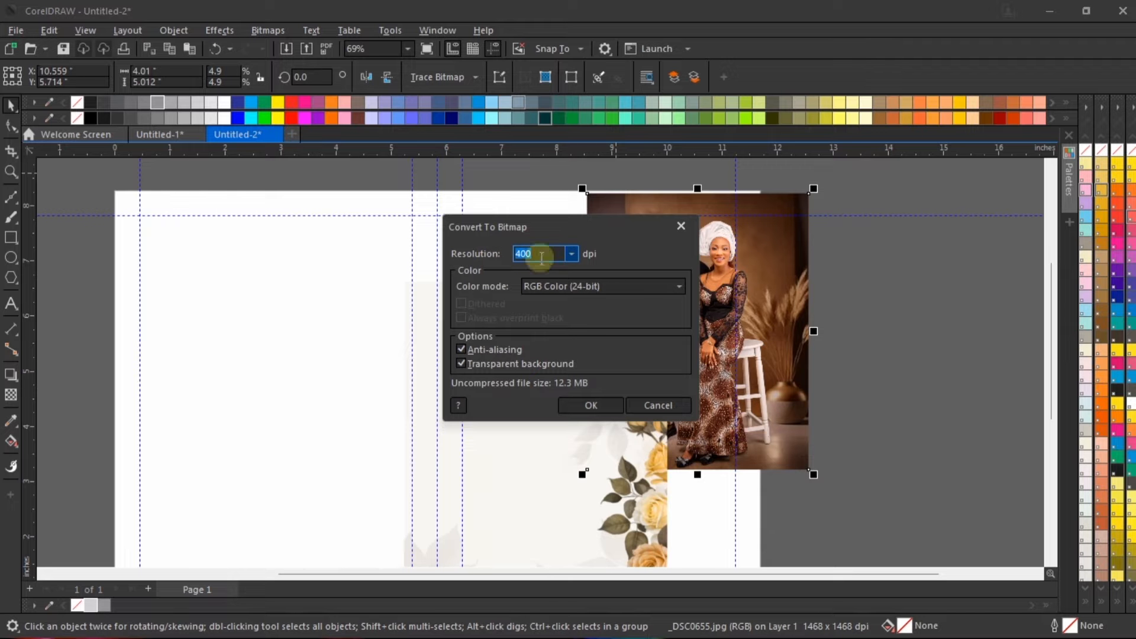
click(601, 393)
scroll(763, 307, down, 3)
drag(768, 305, 826, 321)
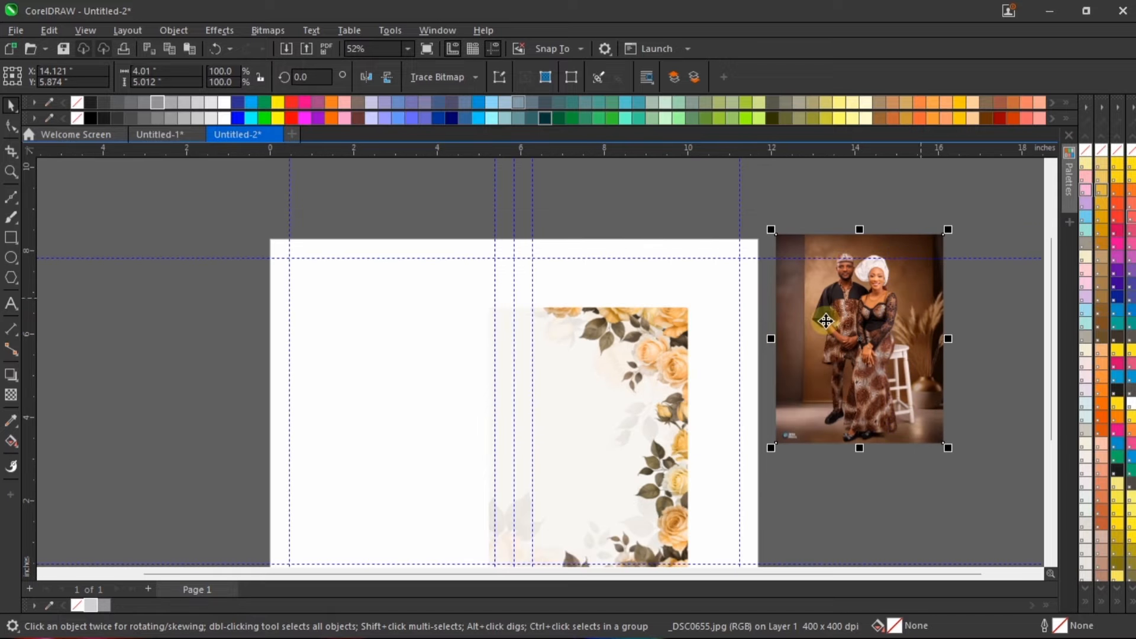
Step: PowerClip the flower background inside the right half-page frame
scroll(826, 321, down, 1)
click(669, 331)
right_click(670, 334)
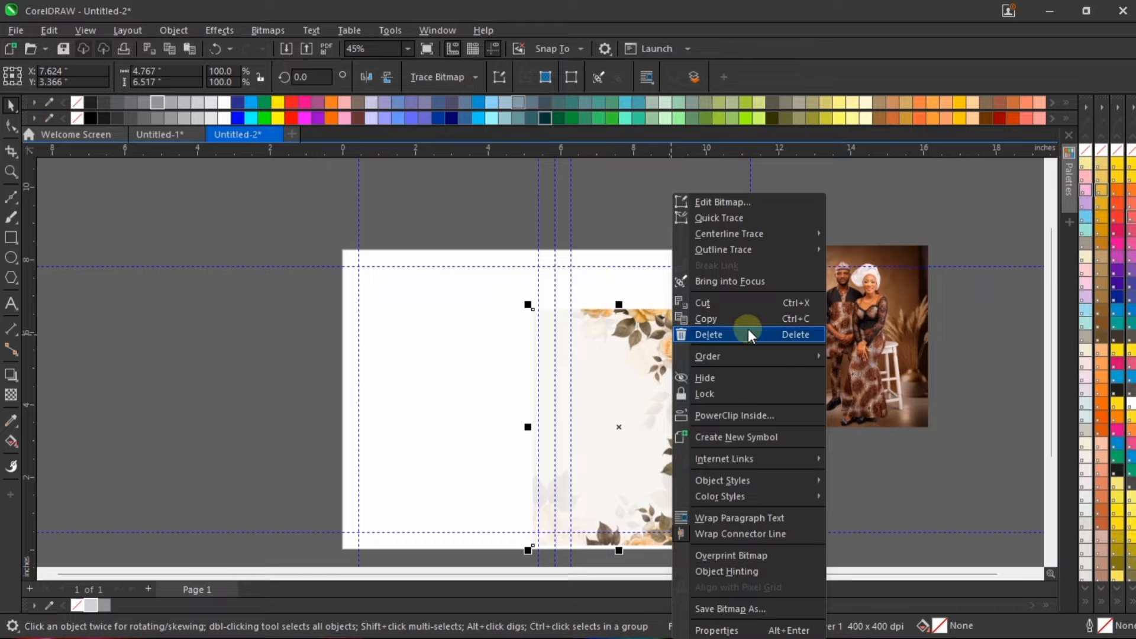
right_click(638, 325)
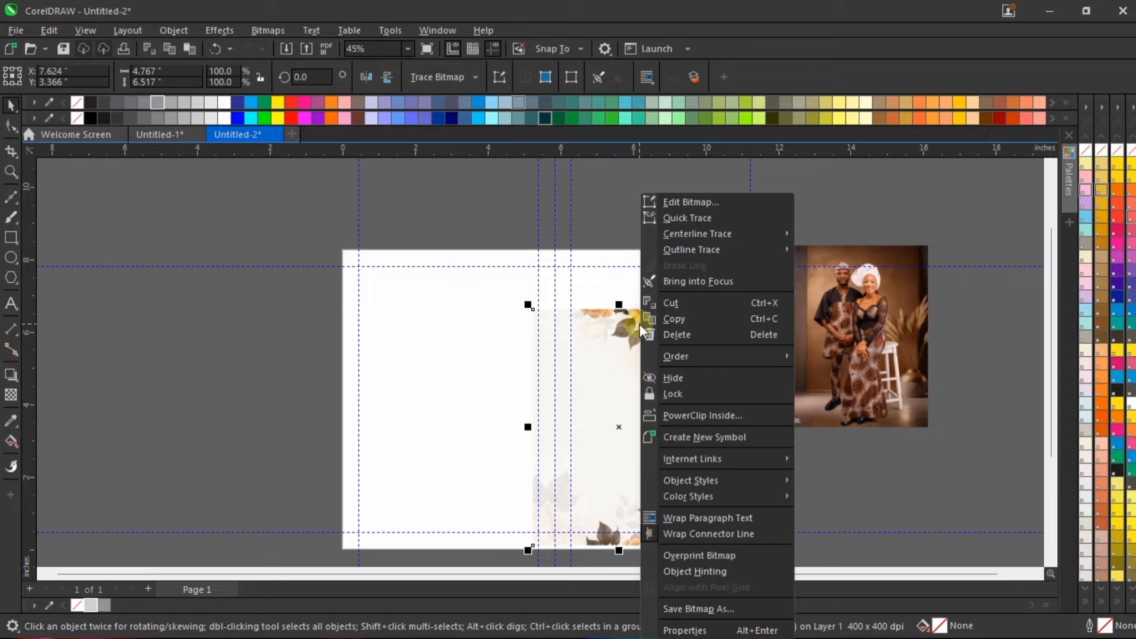
click(684, 414)
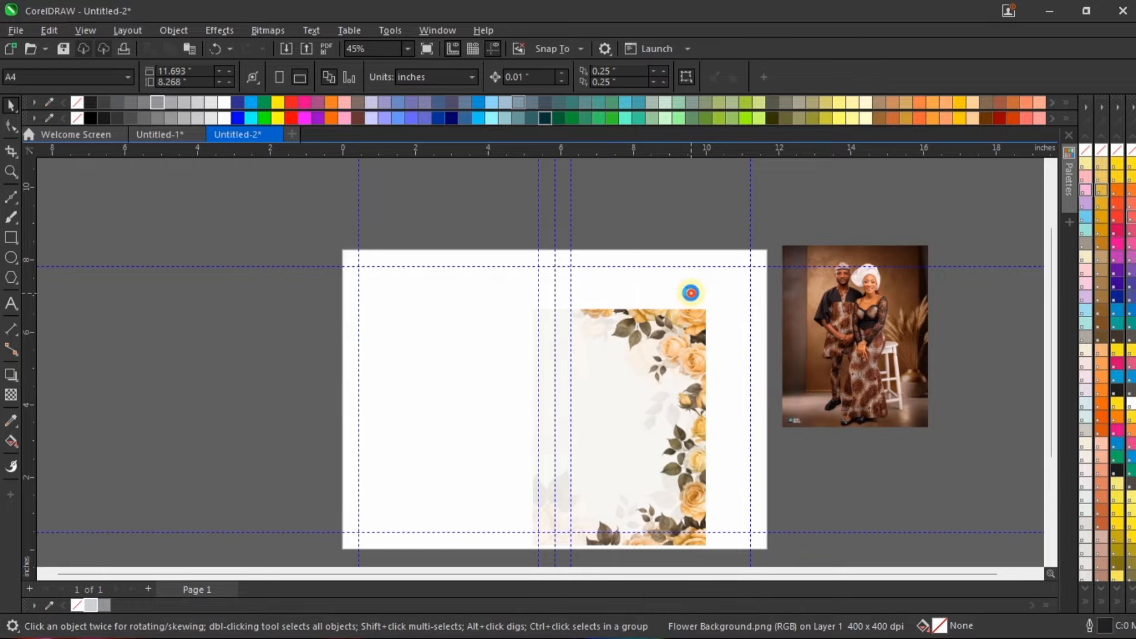
click(687, 294)
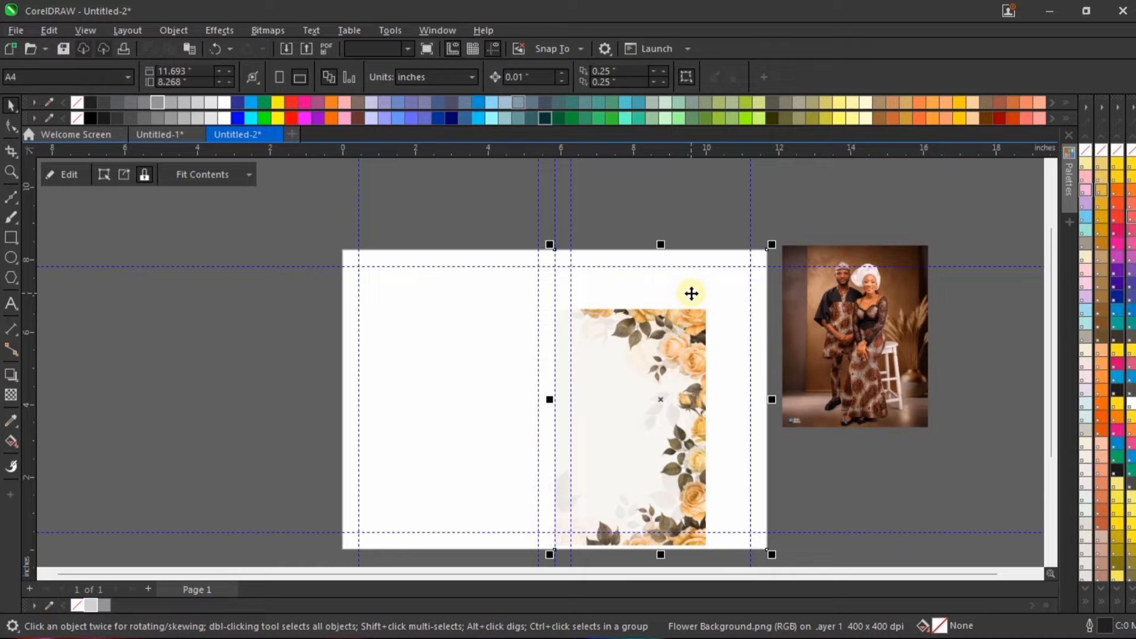
Step: Edit the right half-page PowerClip, enlarging the flower background to about 6.67 by 9.11 inches and positioning it to cover the frame
right_click(671, 334)
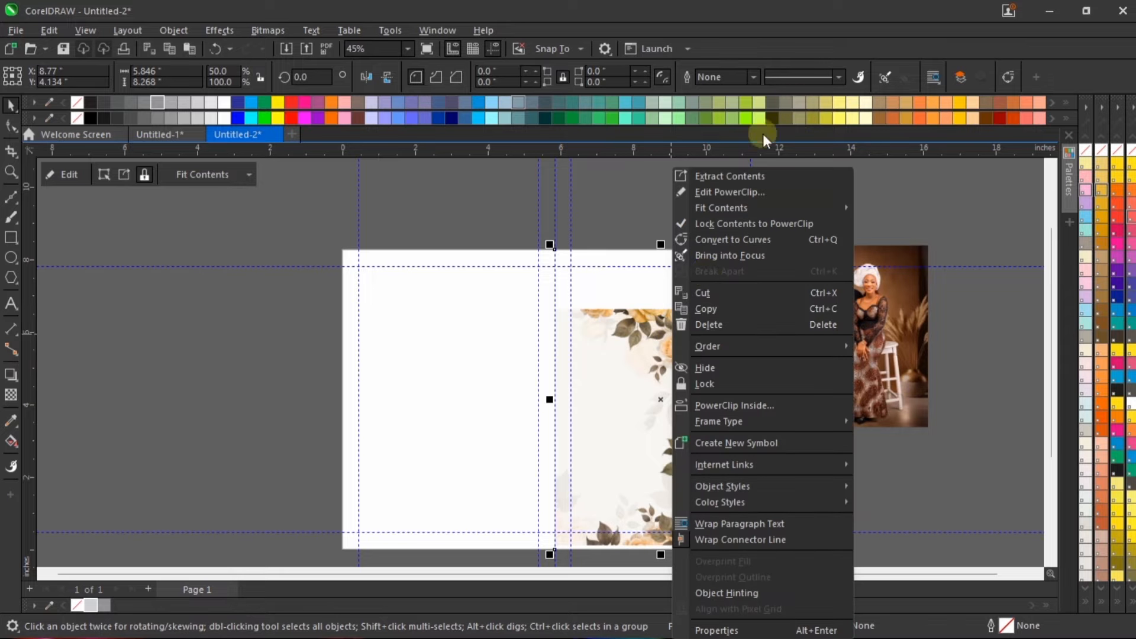
click(614, 182)
right_click(647, 313)
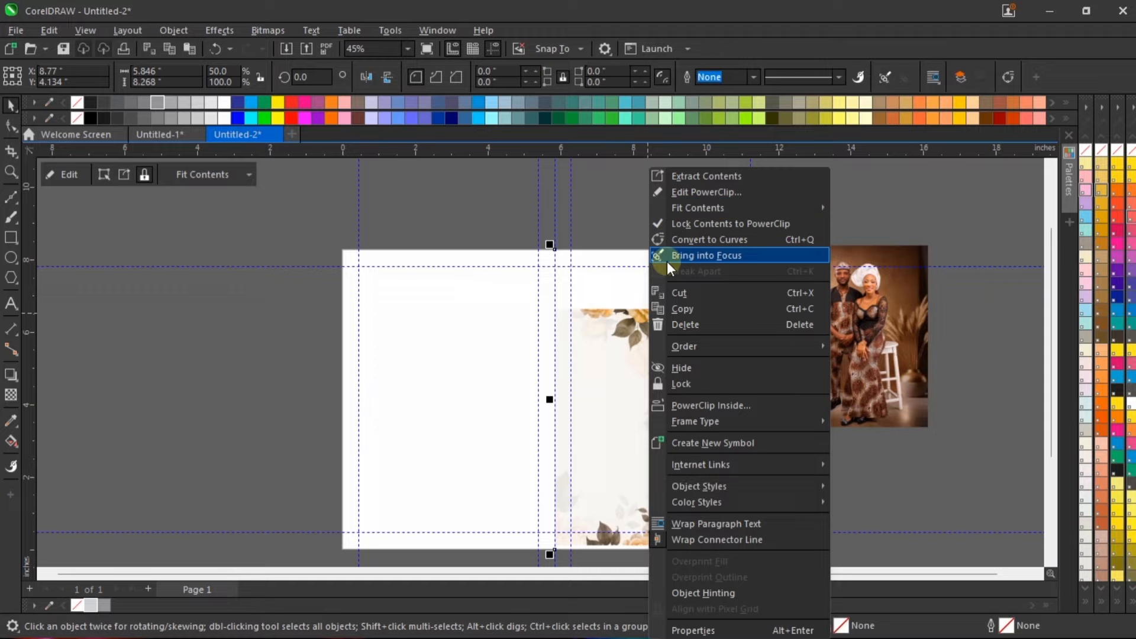
click(708, 193)
drag(669, 352, 682, 284)
scroll(681, 281, down, 1)
drag(715, 450, 767, 515)
scroll(696, 371, up, 1)
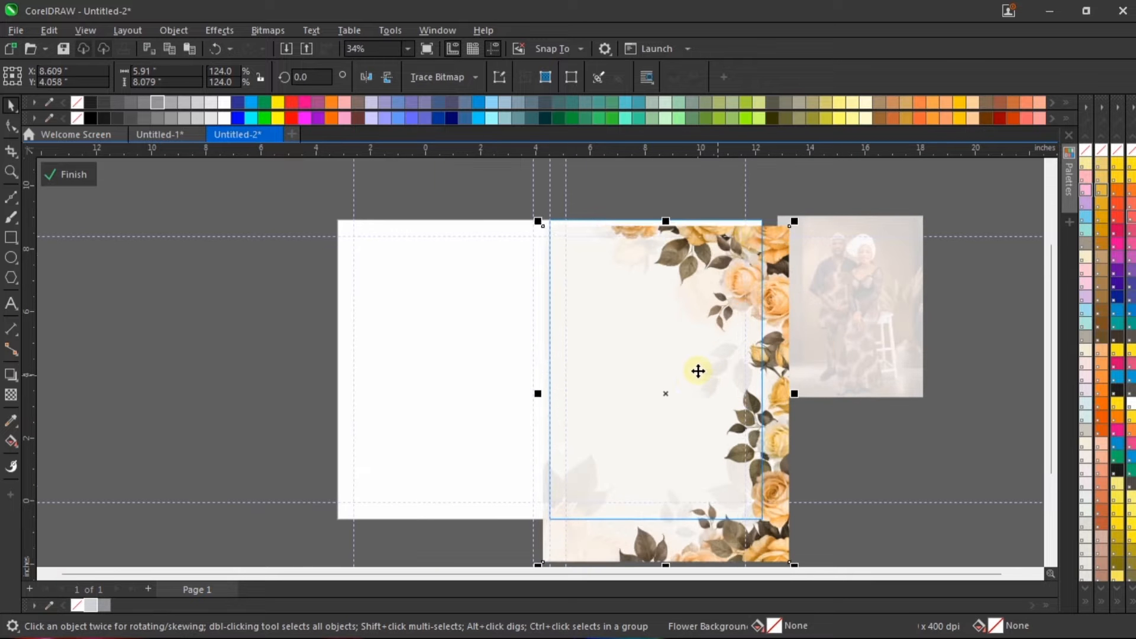
drag(697, 371, 706, 340)
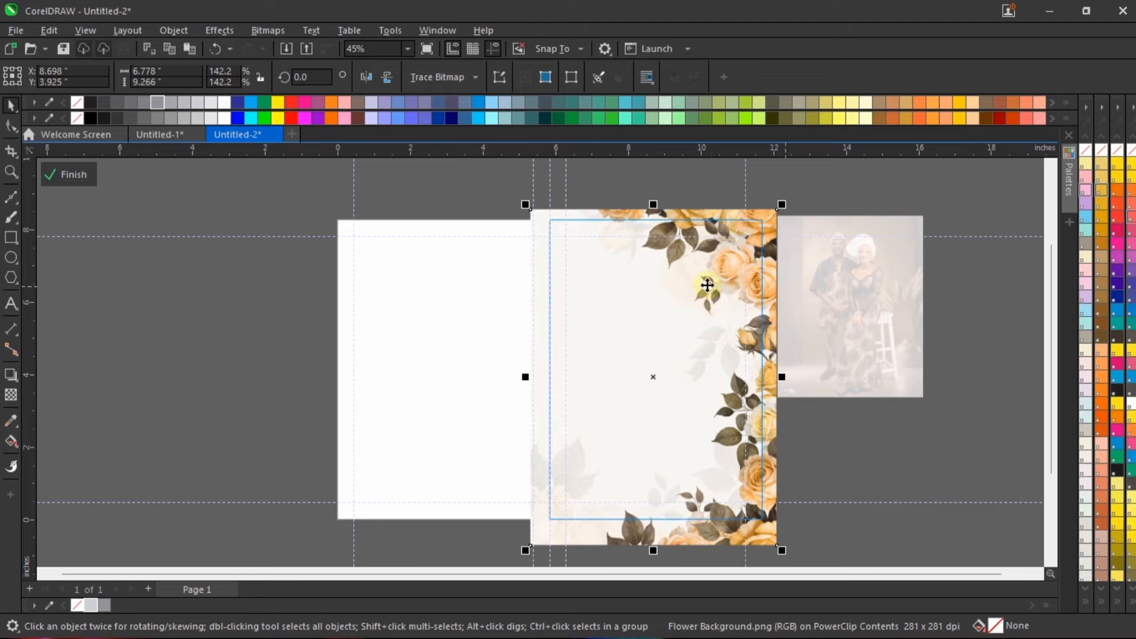
scroll(714, 232, up, 1)
scroll(715, 230, down, 2)
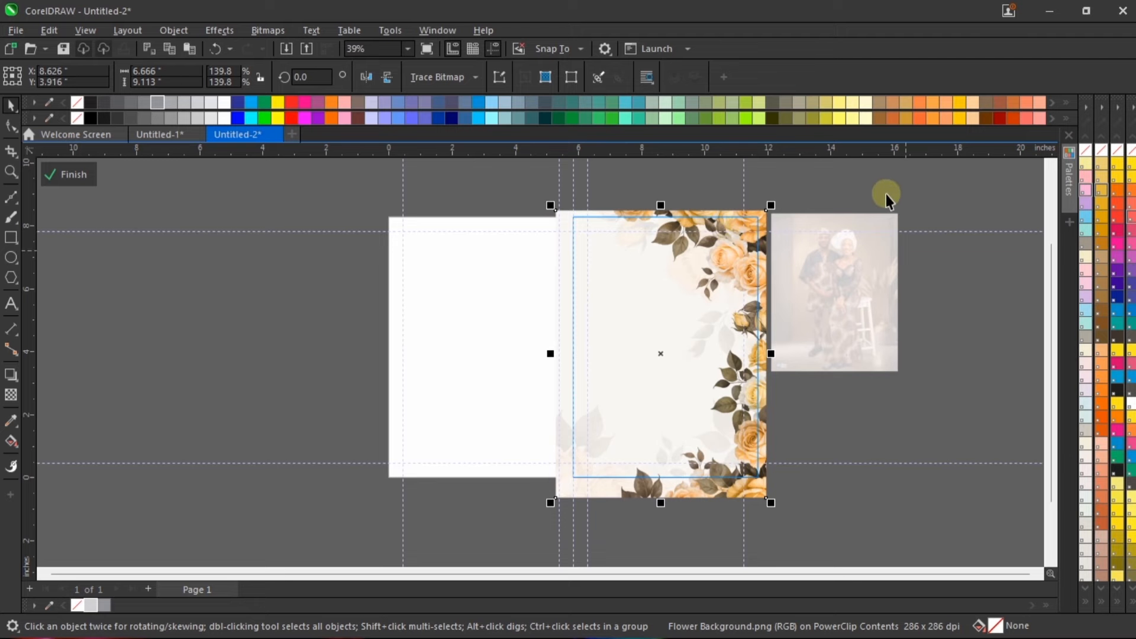
ctrl+click(939, 353)
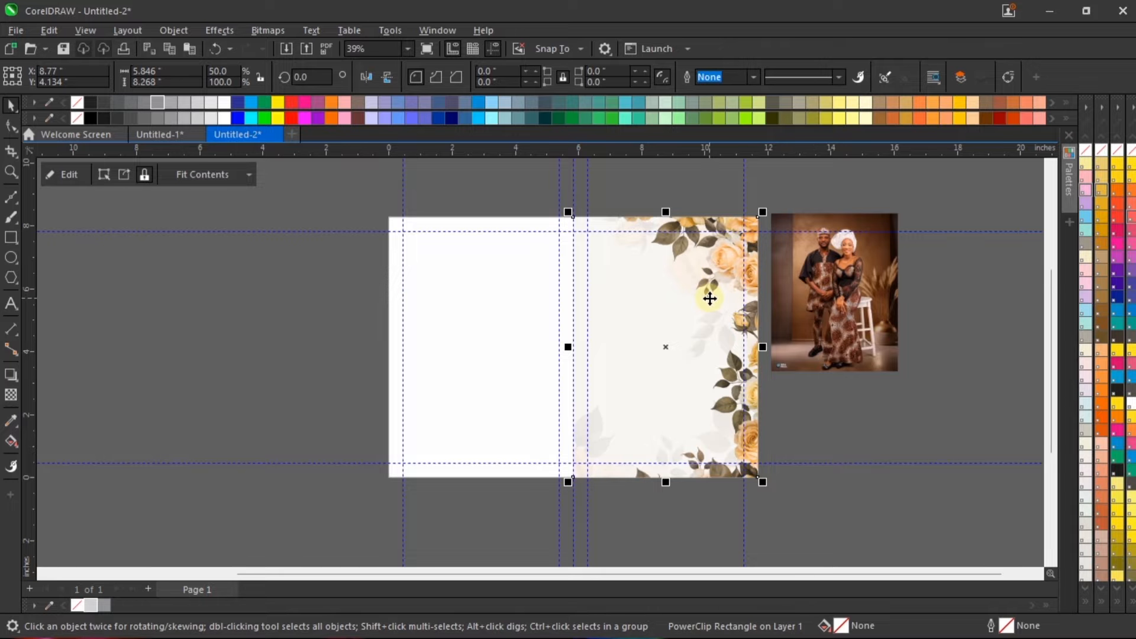
Step: Delete the couple's full-length studio photo beside the page
scroll(857, 306, up, 1)
click(968, 284)
click(773, 285)
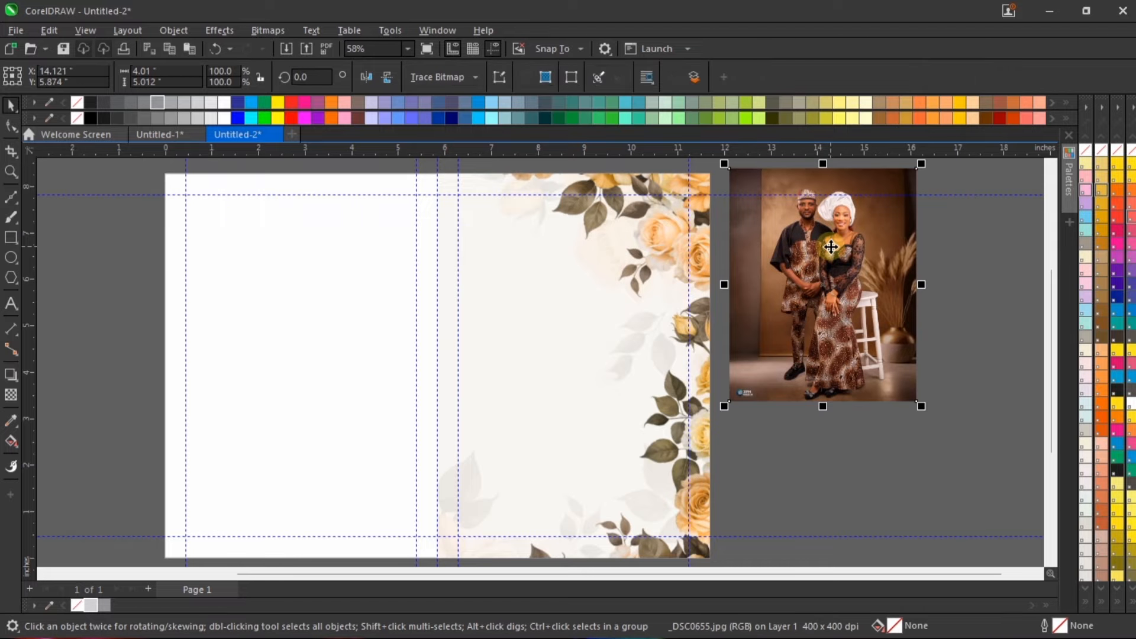
scroll(834, 260, down, 1)
scroll(844, 261, up, 4)
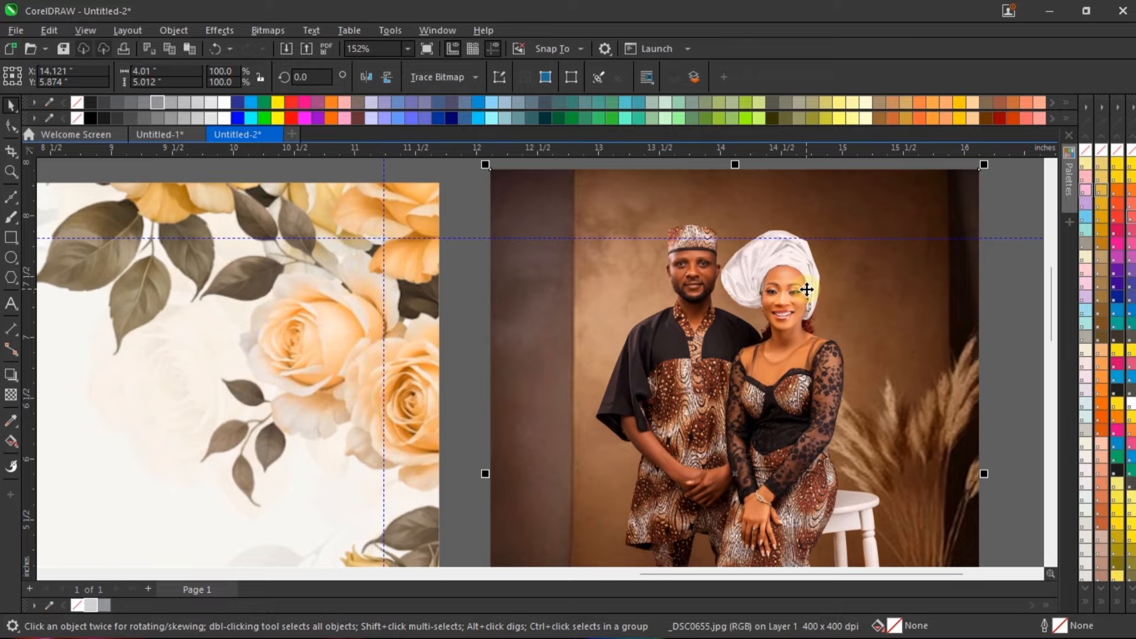
scroll(788, 343, down, 3)
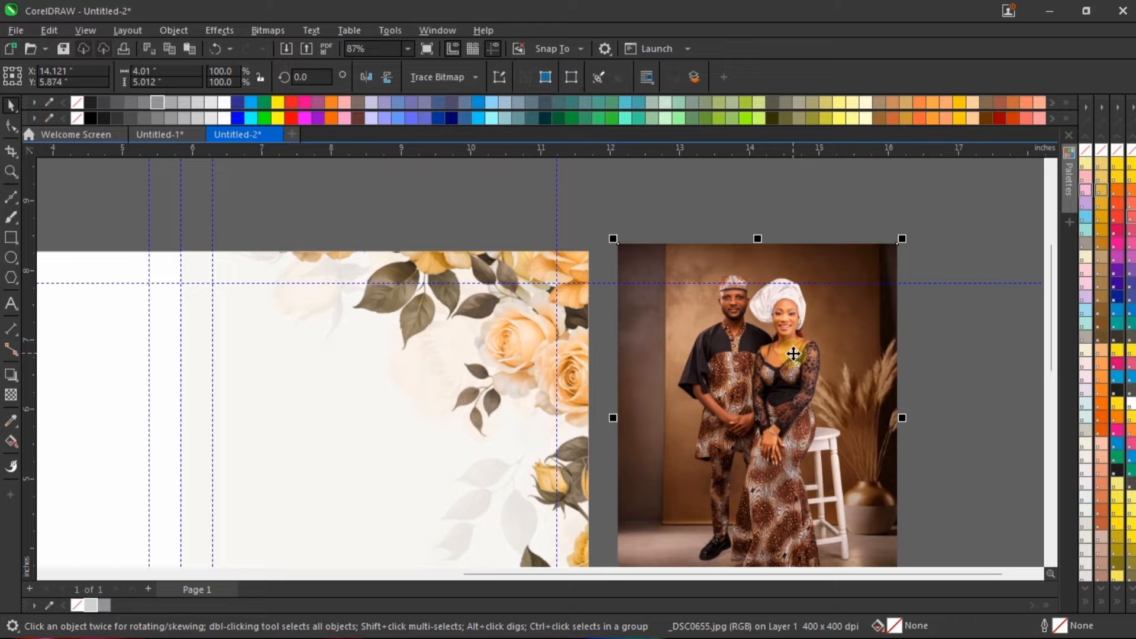
key(Delete)
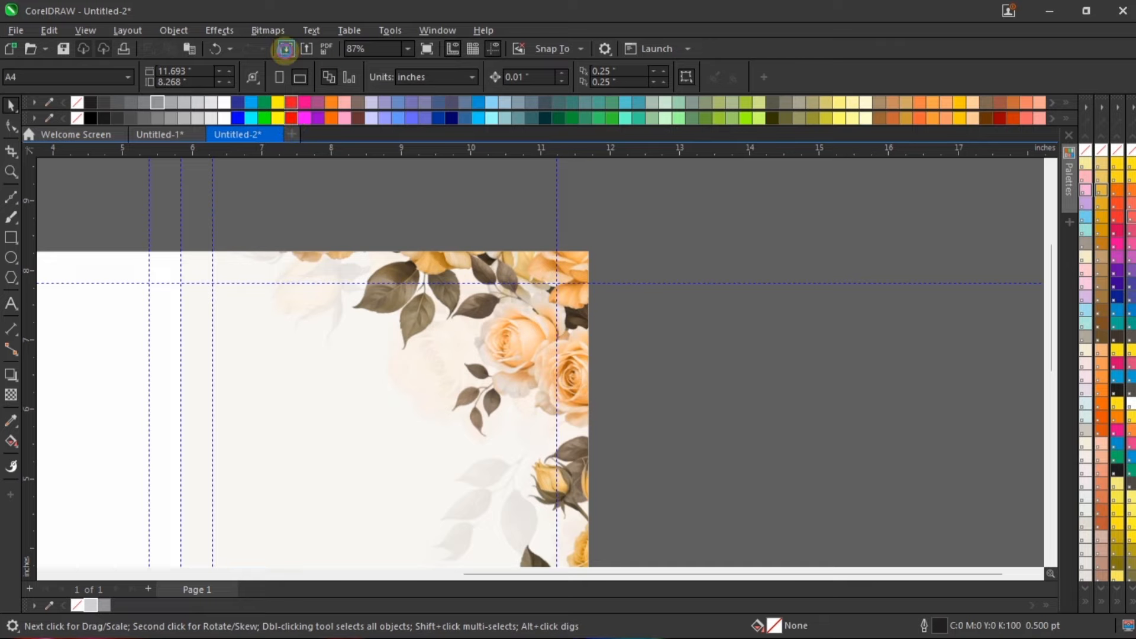
Step: Import the Mavick PNG cutout of the couple beside the page's right edge and enlarge it to about 7.39 by 6.50 inches
click(285, 48)
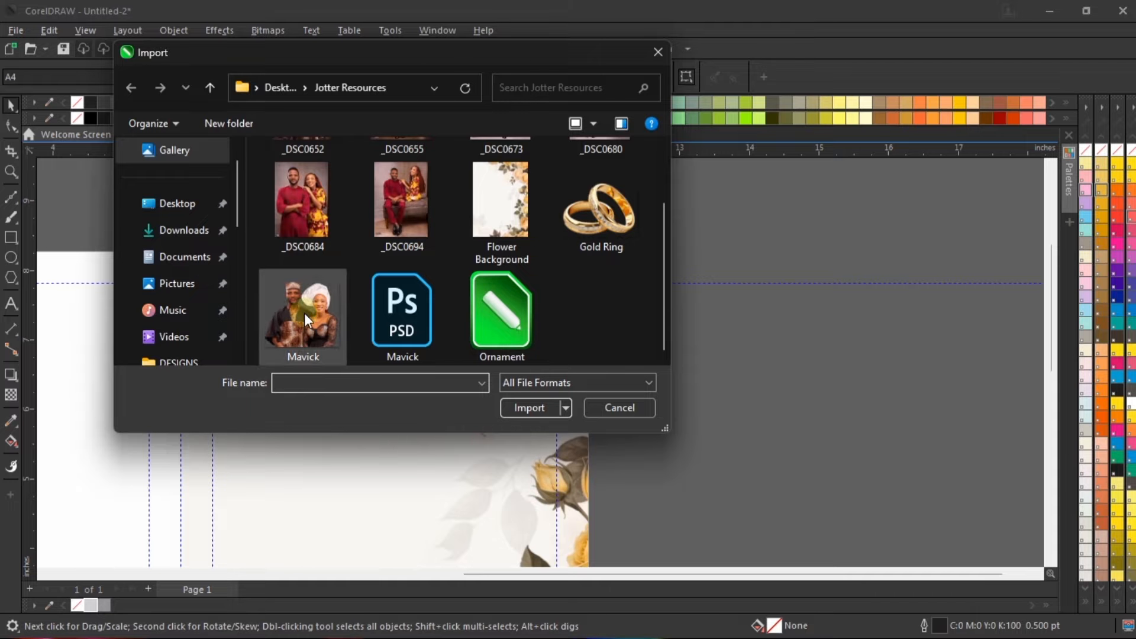
click(307, 313)
click(537, 410)
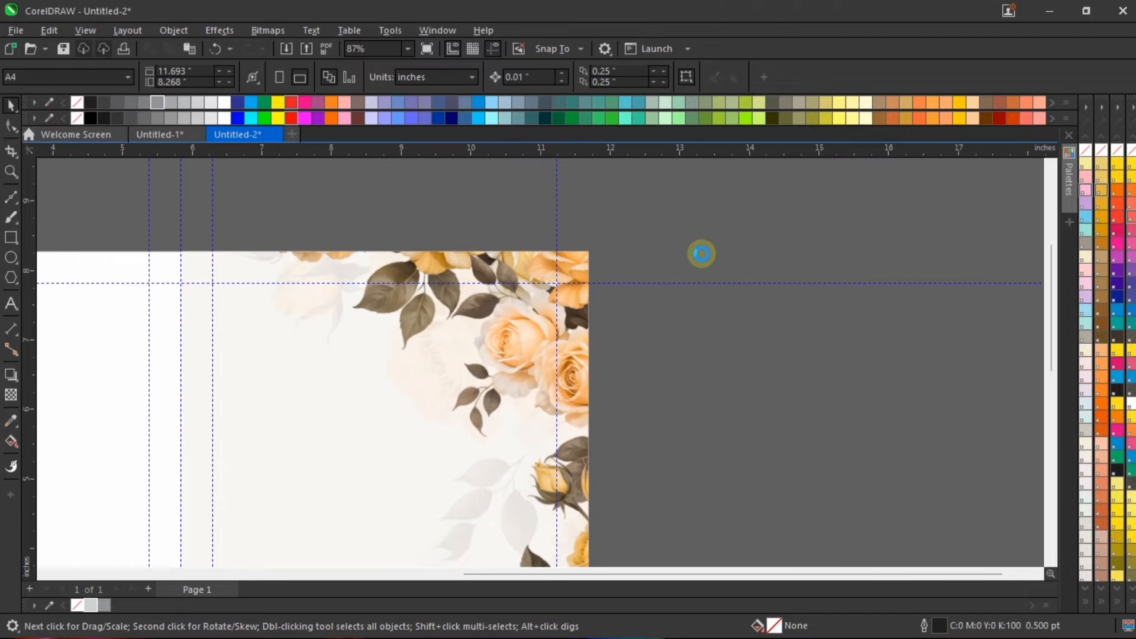
drag(683, 309, 804, 444)
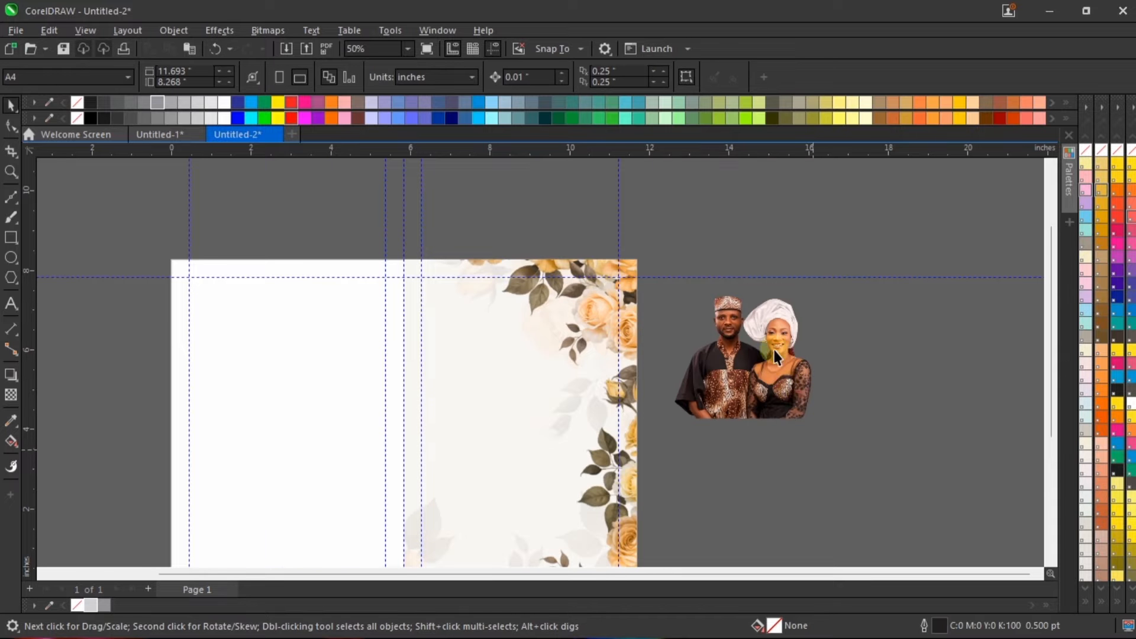
scroll(769, 348, down, 2)
drag(794, 402, 903, 483)
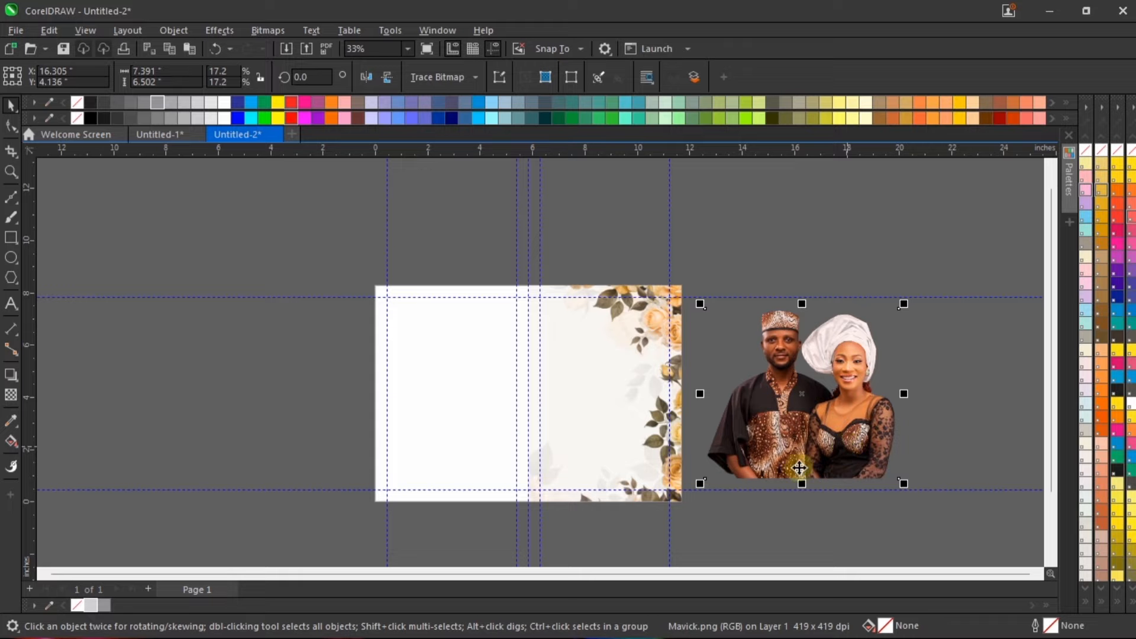
Step: Move the couple cutout over the flower half and convert it to a 400 dpi RGB Color (24-bit) bitmap with anti-aliasing and transparent background
scroll(819, 355, up, 2)
drag(826, 341, 589, 336)
scroll(645, 340, up, 2)
scroll(588, 336, down, 1)
key(alt+b)
key(Return)
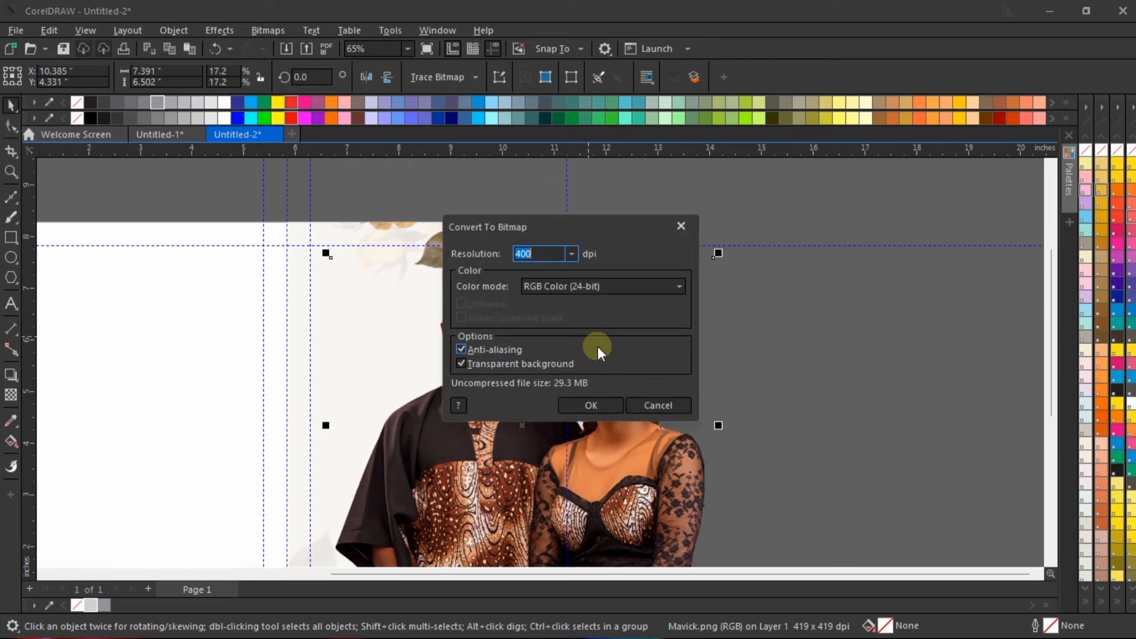
key(Return)
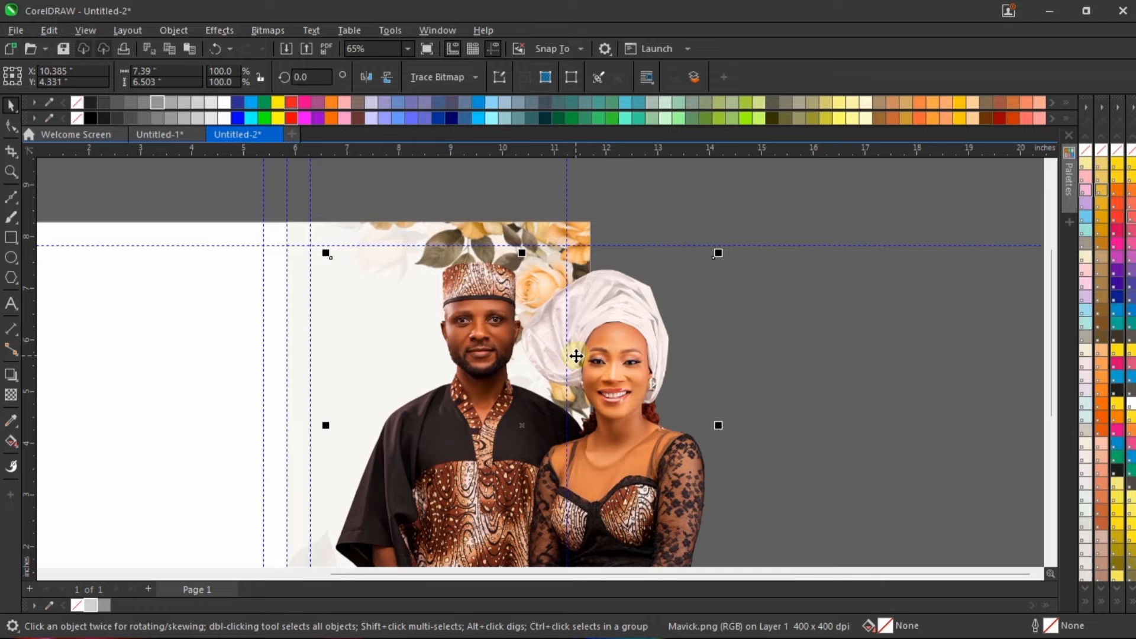
Step: Reposition the couple cutout so that it straddles the page's right edge
scroll(576, 356, down, 1)
scroll(504, 309, up, 2)
scroll(479, 330, up, 2)
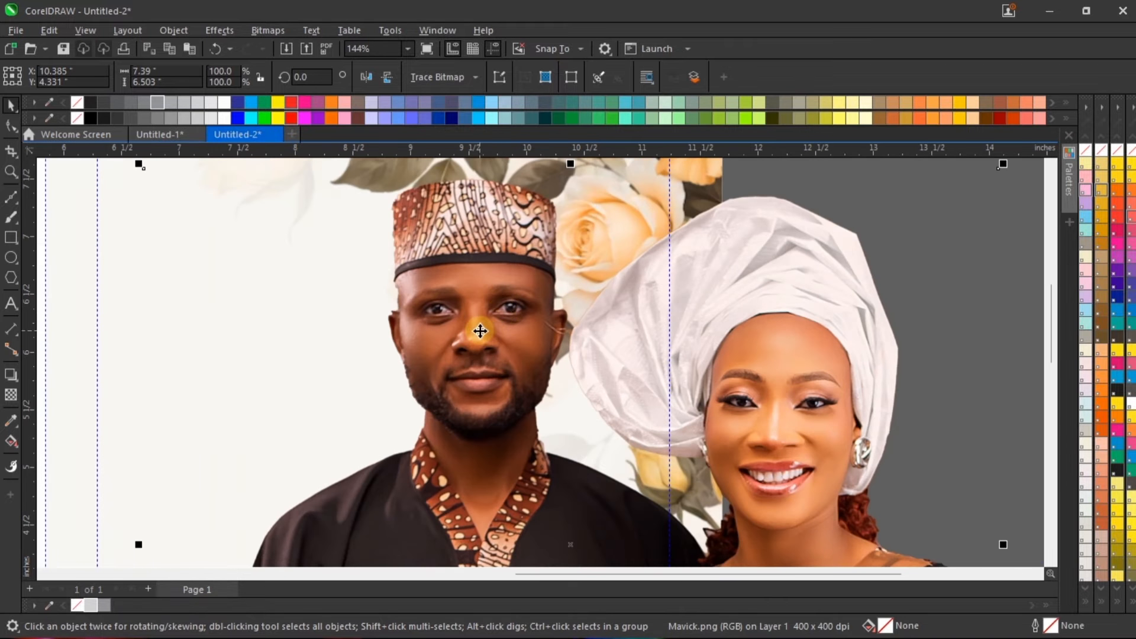
scroll(506, 323, down, 2)
scroll(507, 323, down, 3)
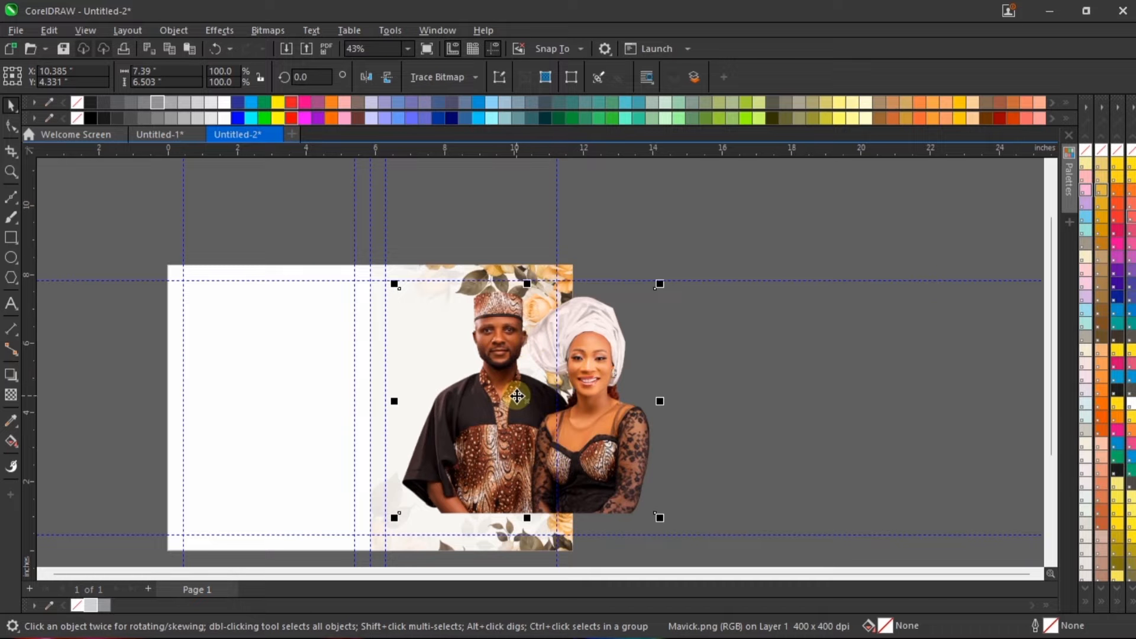
scroll(411, 389, up, 3)
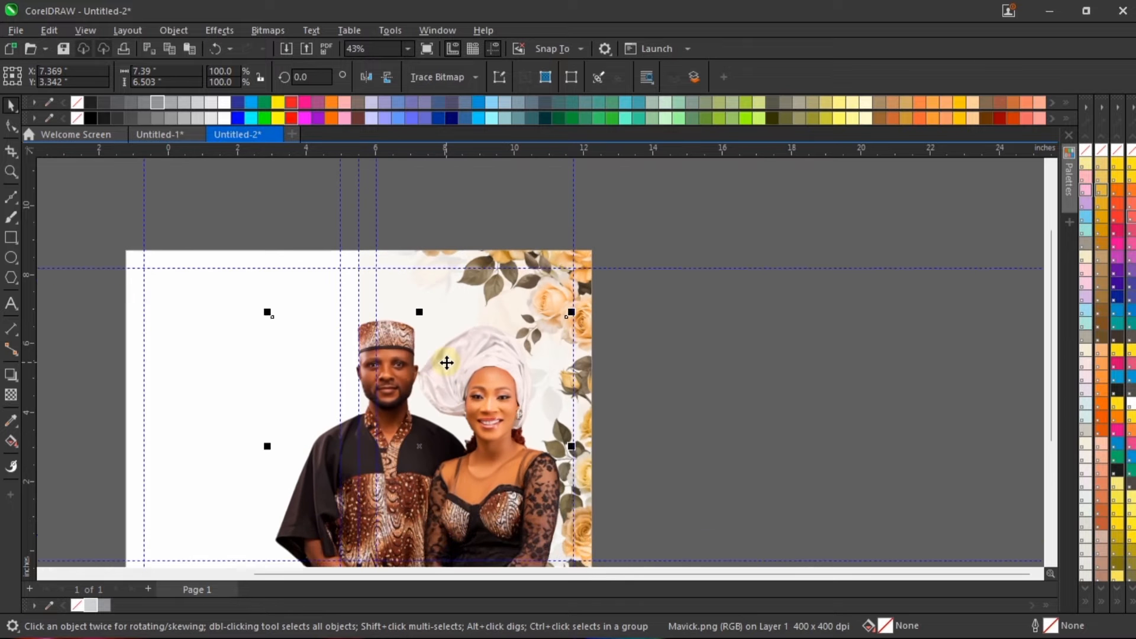
scroll(449, 380, up, 1)
scroll(662, 306, down, 3)
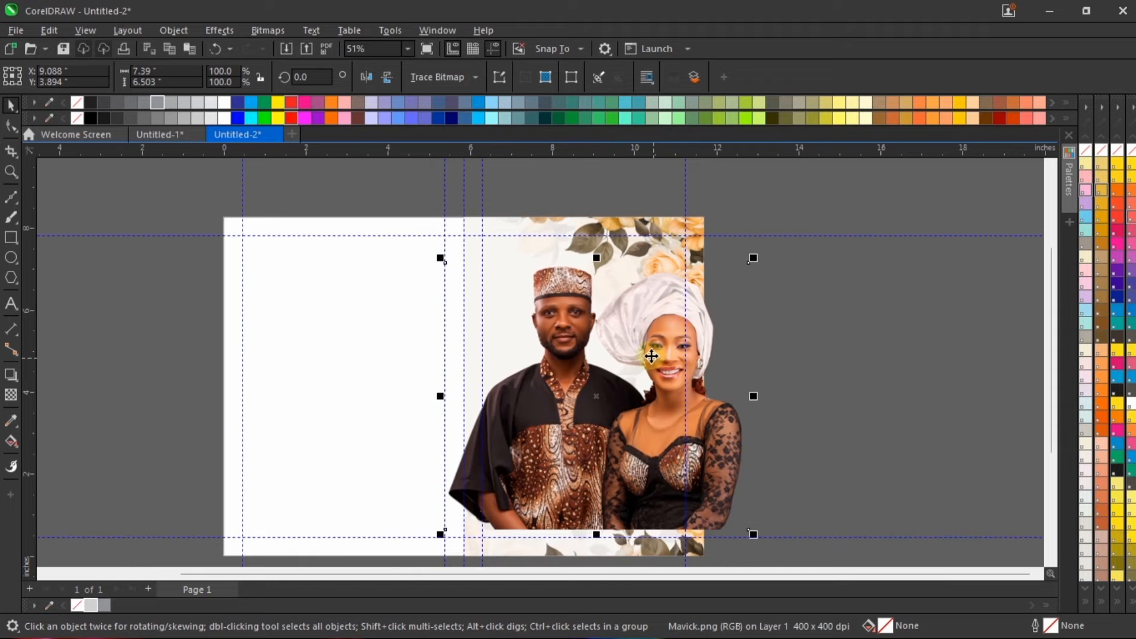
drag(647, 309, 815, 327)
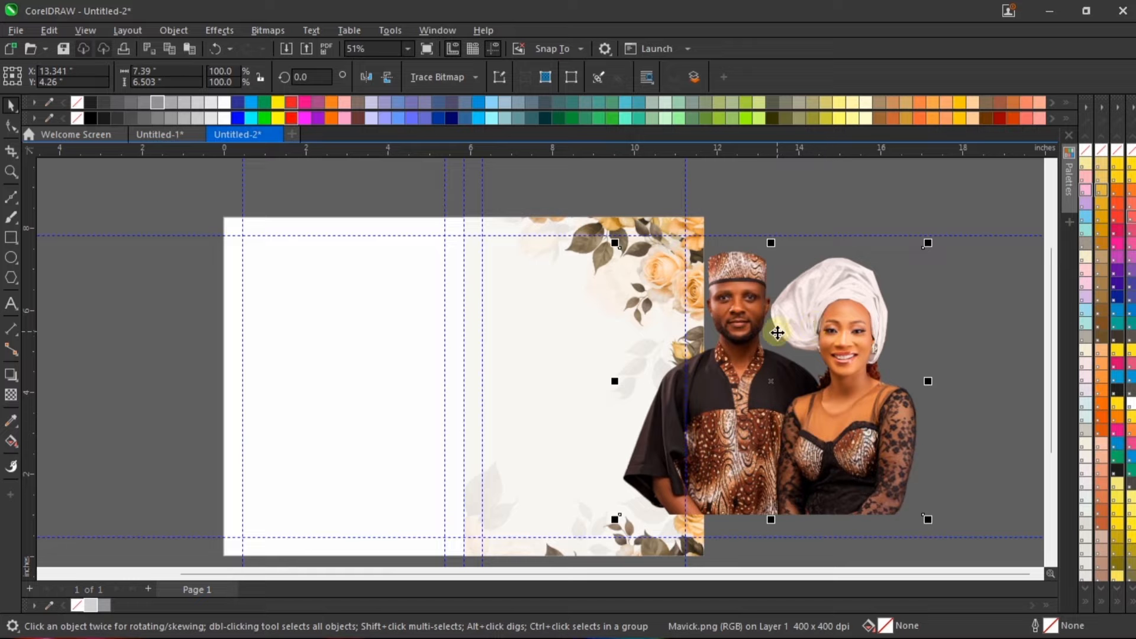
Step: PowerClip the couple cutout inside the right half-page frame with the flower background
scroll(831, 323, down, 1)
scroll(757, 406, up, 1)
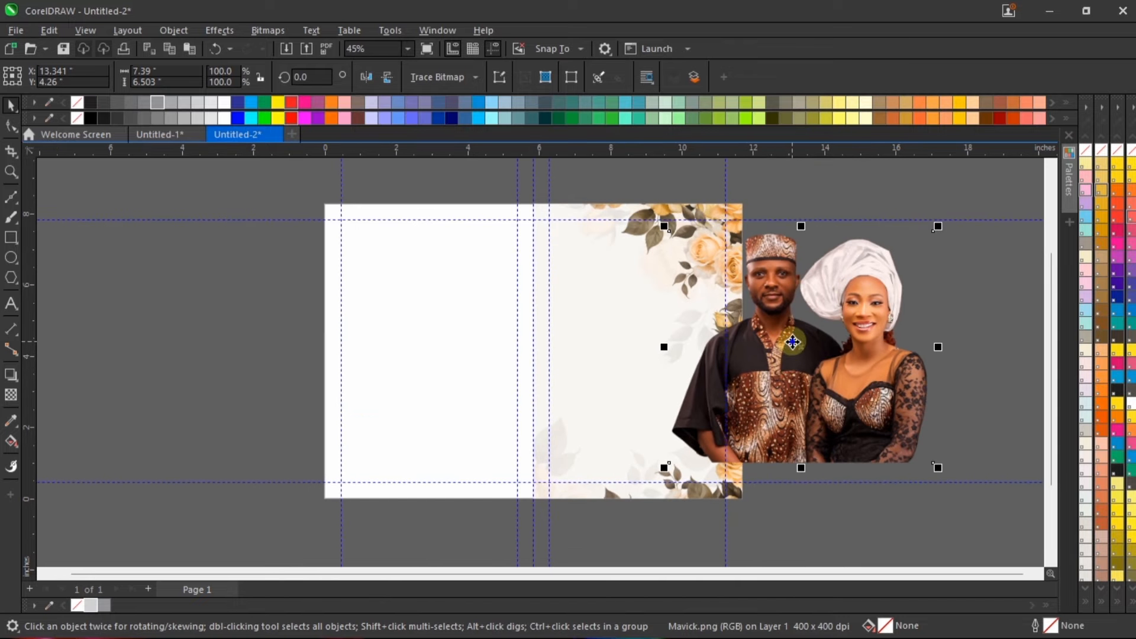
right_click(792, 360)
click(836, 416)
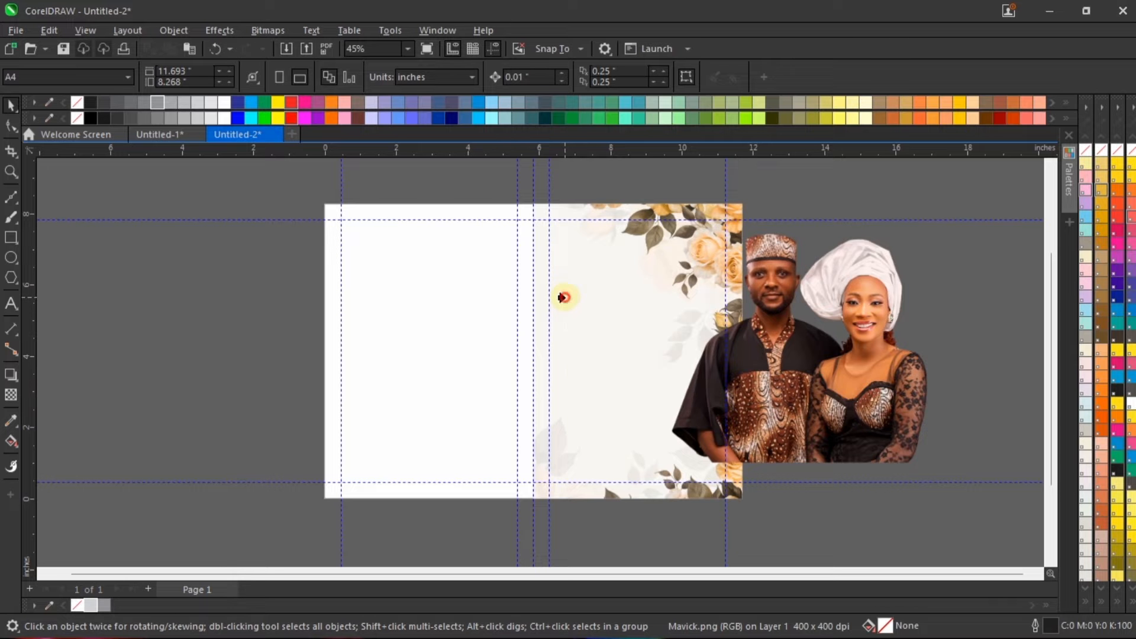
click(713, 321)
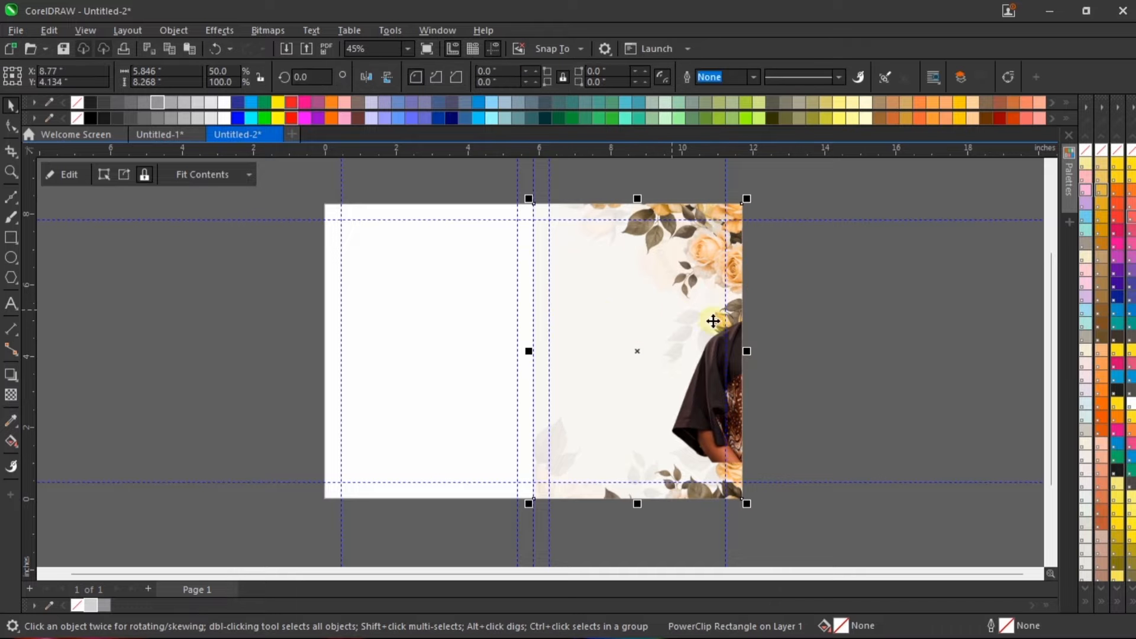
Step: Edit the PowerClip contents, enlarging the couple cutout to about 7.6 by 6.69 inches and positioning it across the frame's lower part
click(923, 312)
double_click(654, 293)
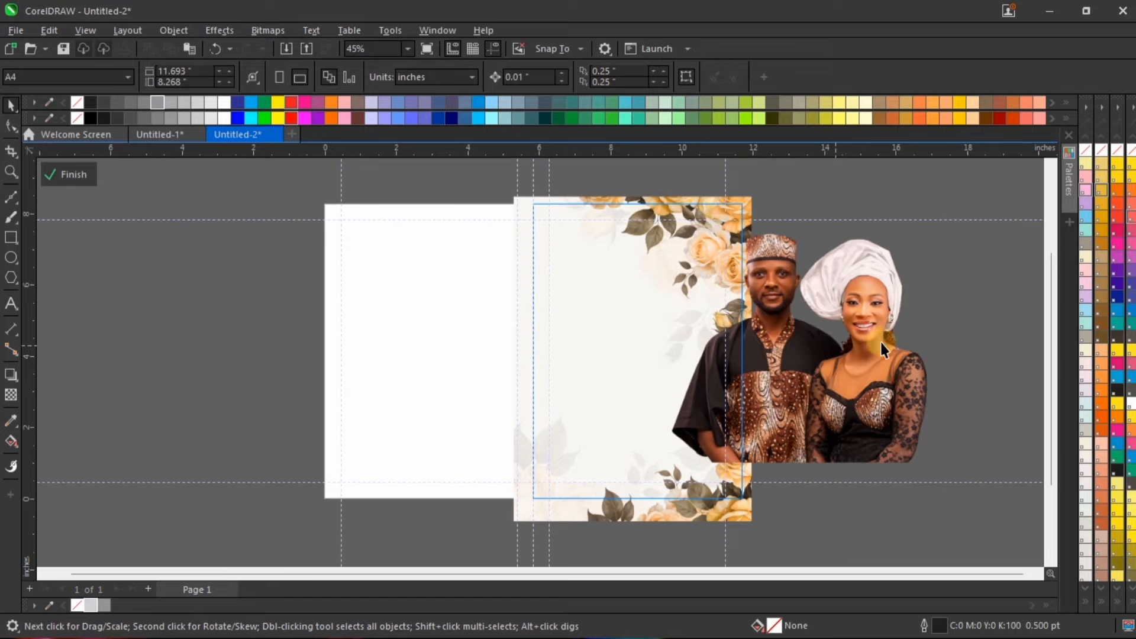
drag(869, 299, 686, 362)
scroll(692, 342, up, 1)
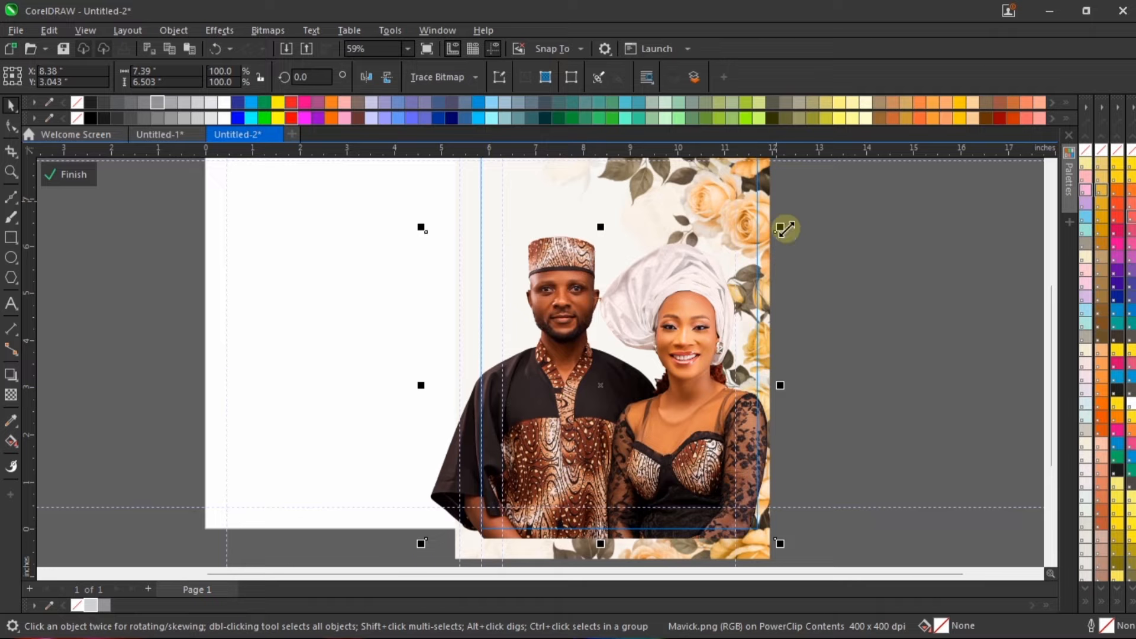
drag(785, 227, 790, 218)
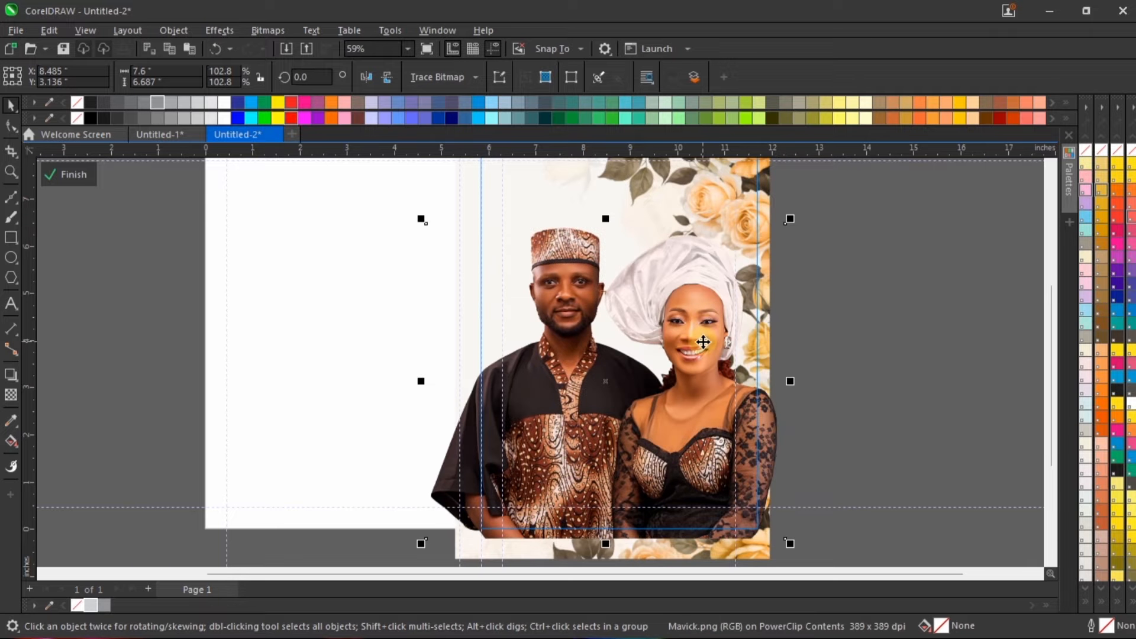
drag(703, 349, 698, 353)
scroll(576, 480, down, 1)
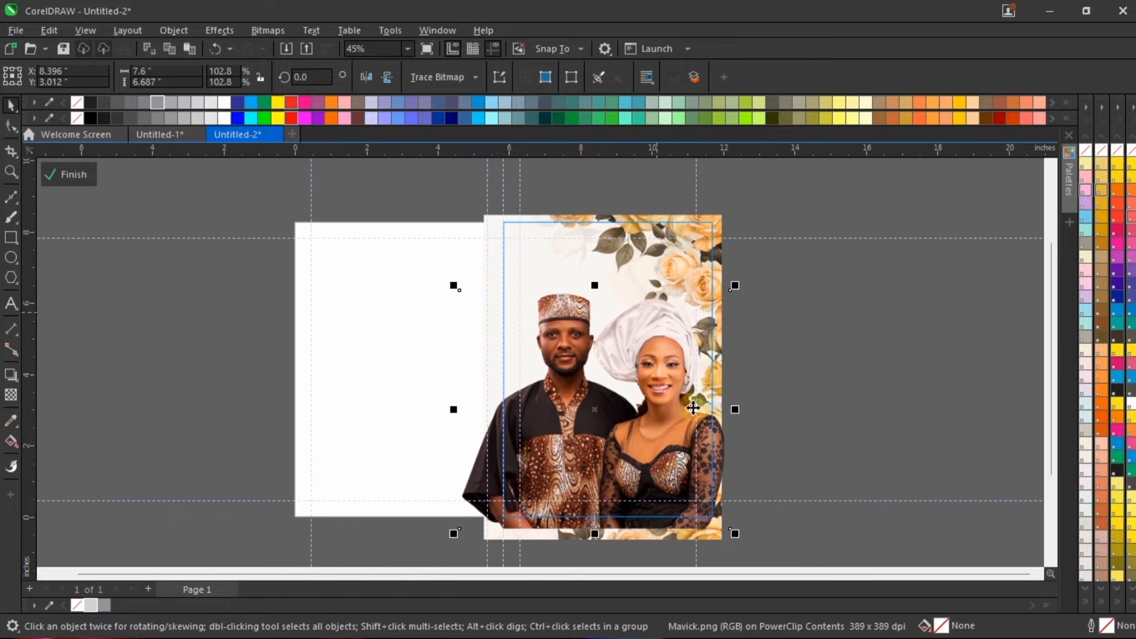
scroll(710, 528, up, 1)
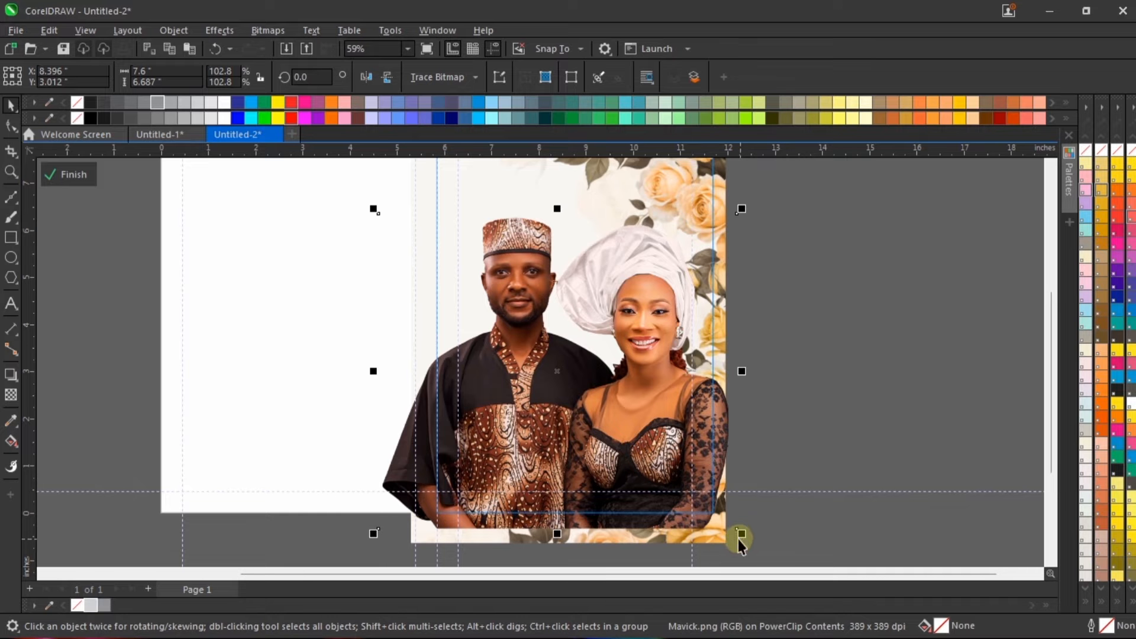
ctrl+click(849, 313)
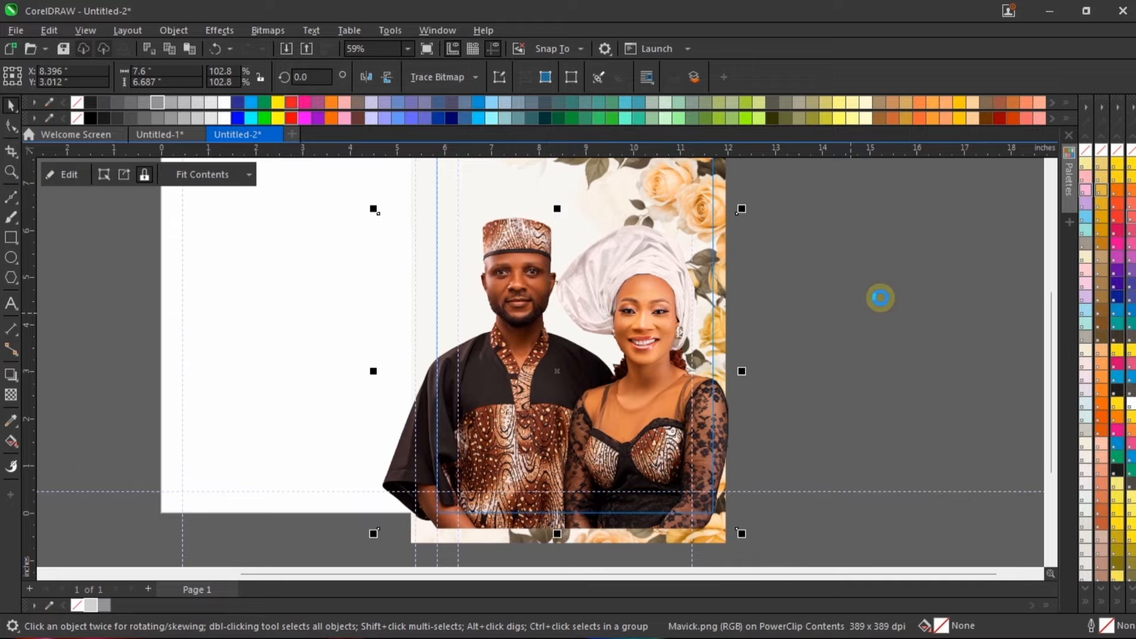
Step: Fit the page in view and preview the cover full screen before returning to editing
key(shift+F4)
right_click(894, 254)
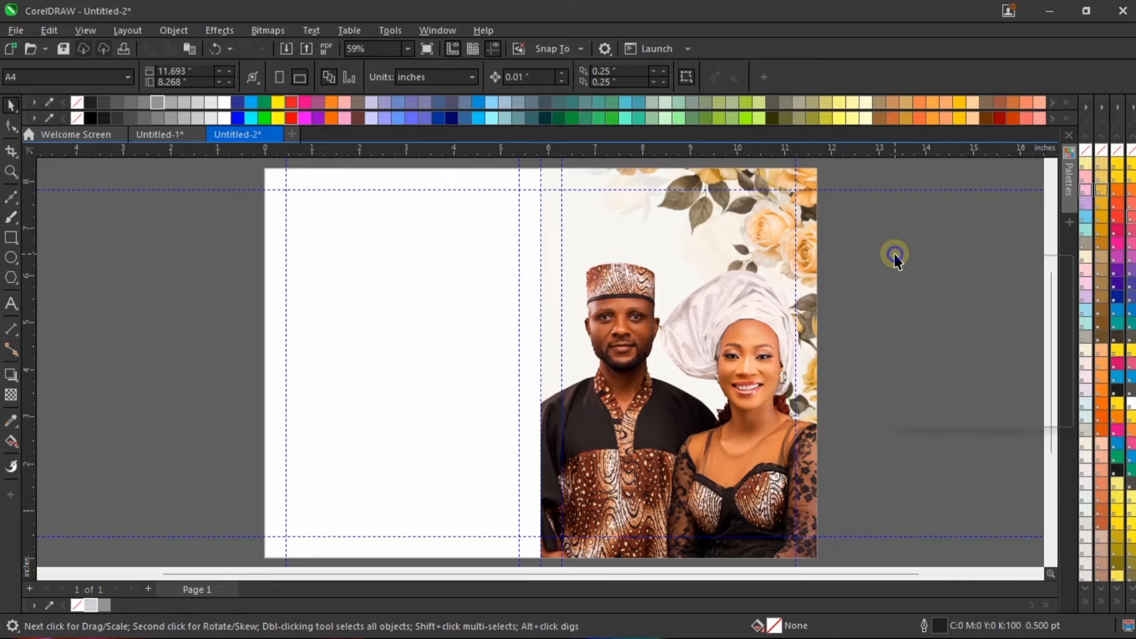
click(922, 265)
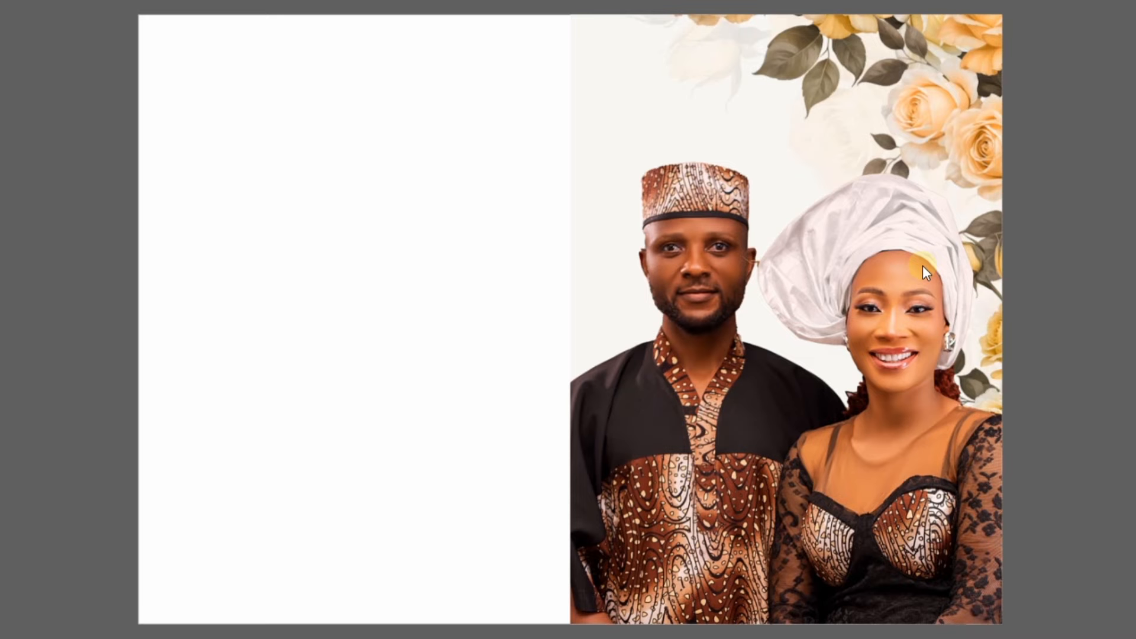
click(921, 265)
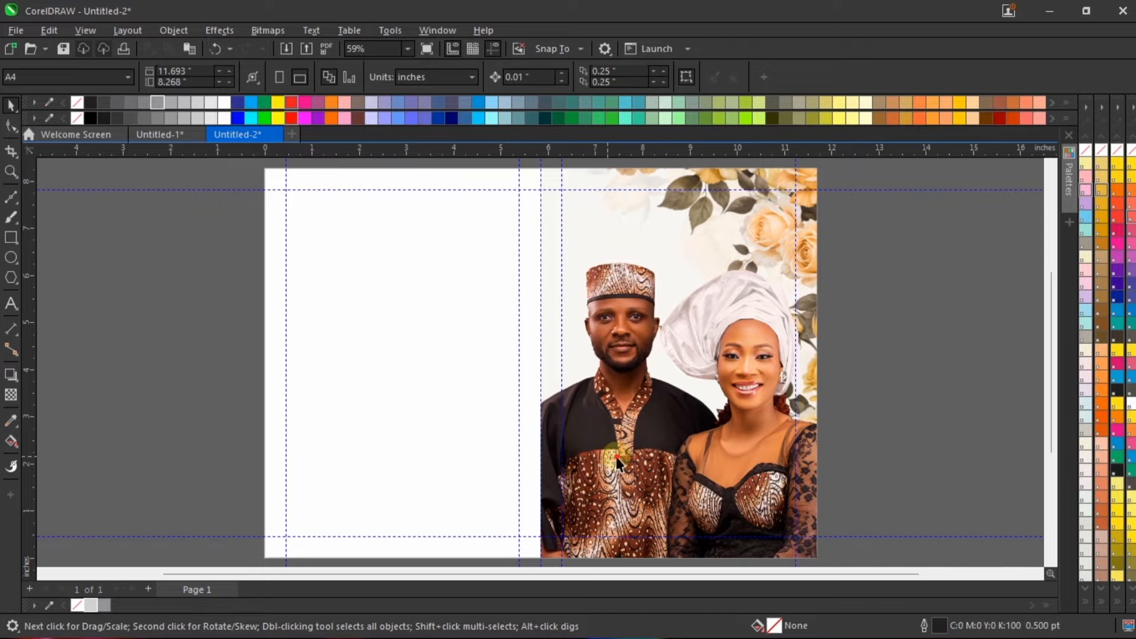
Step: Reduce the clipped couple cutout to about 7.43 by 6.54 inches, keeping its lower-right corner in place
click(579, 304)
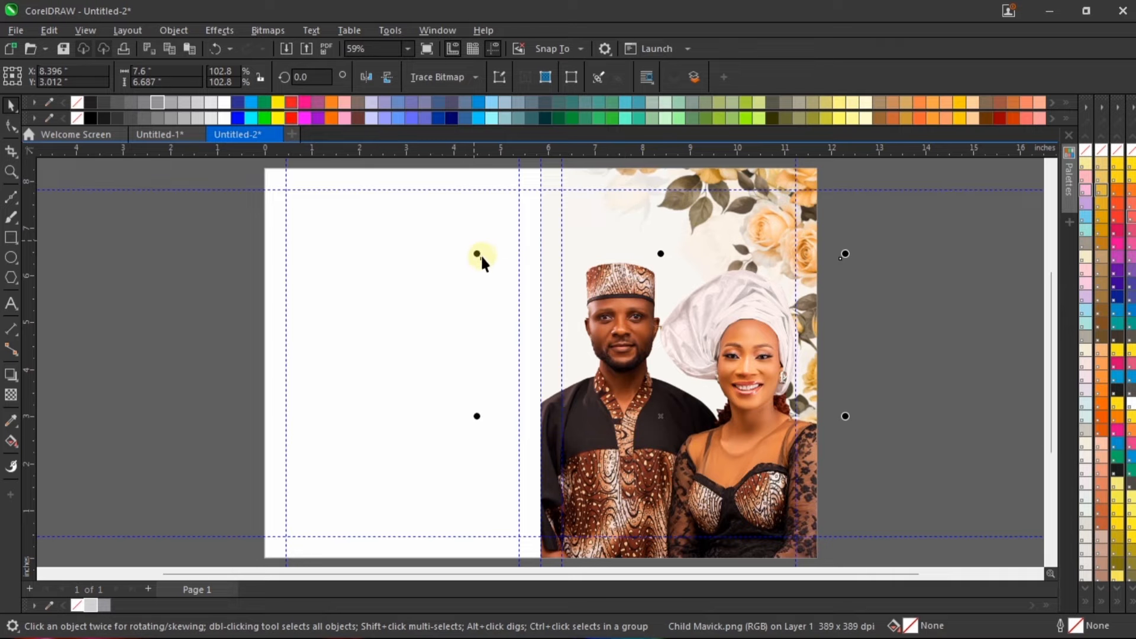
drag(477, 253, 482, 257)
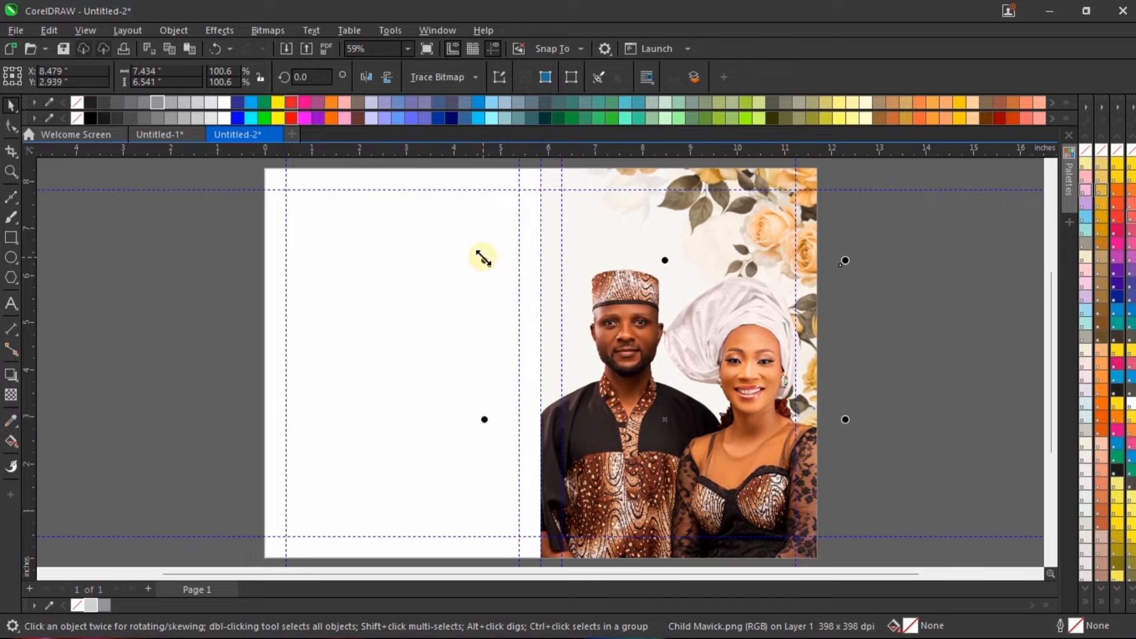
Step: Shrink the clipped couple cutout slightly from its upper-right corner and deselect it
click(906, 362)
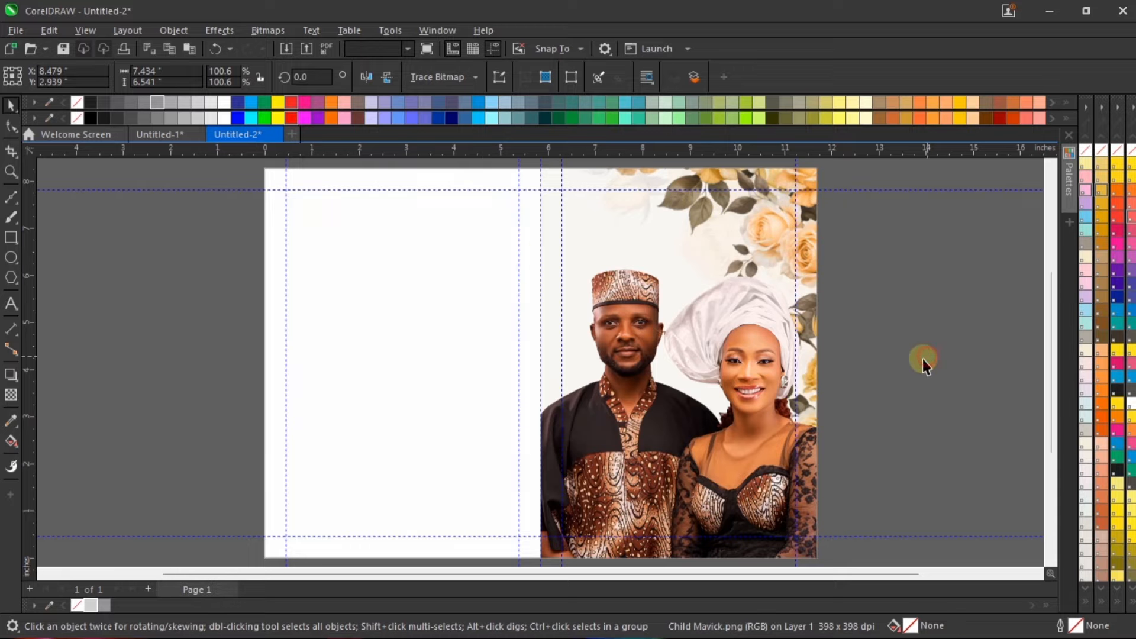
click(743, 492)
drag(852, 256, 841, 264)
click(869, 281)
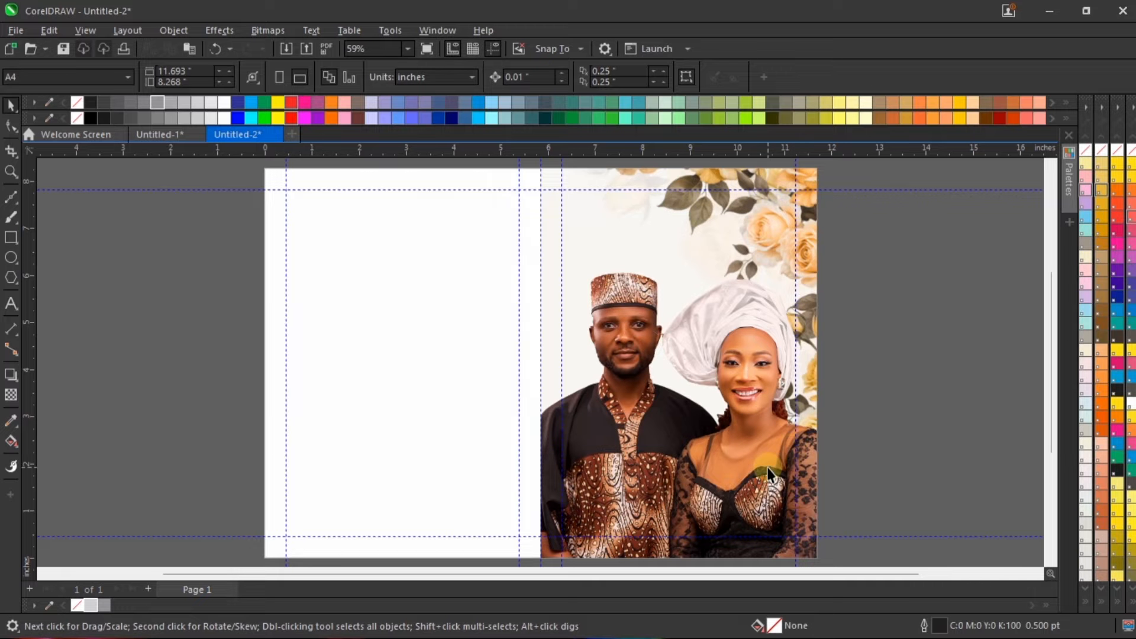
Step: Add the bride's first name in capitals as artistic text and place it on the blank half of the cover
click(11, 303)
text(ARIA)
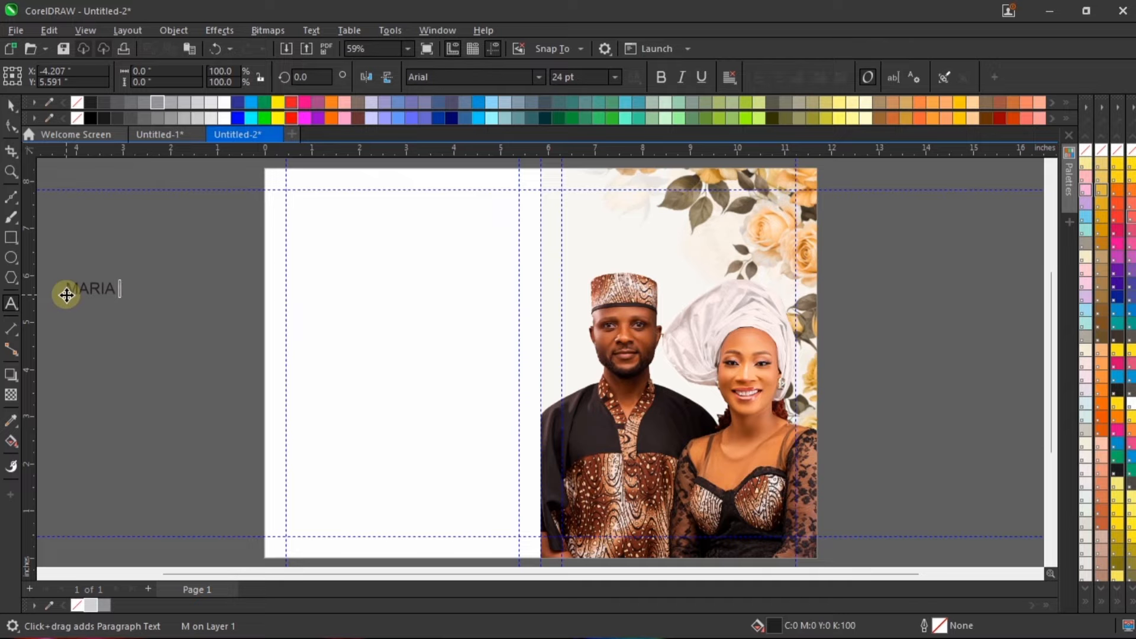
key(BackSpace)
key(Return)
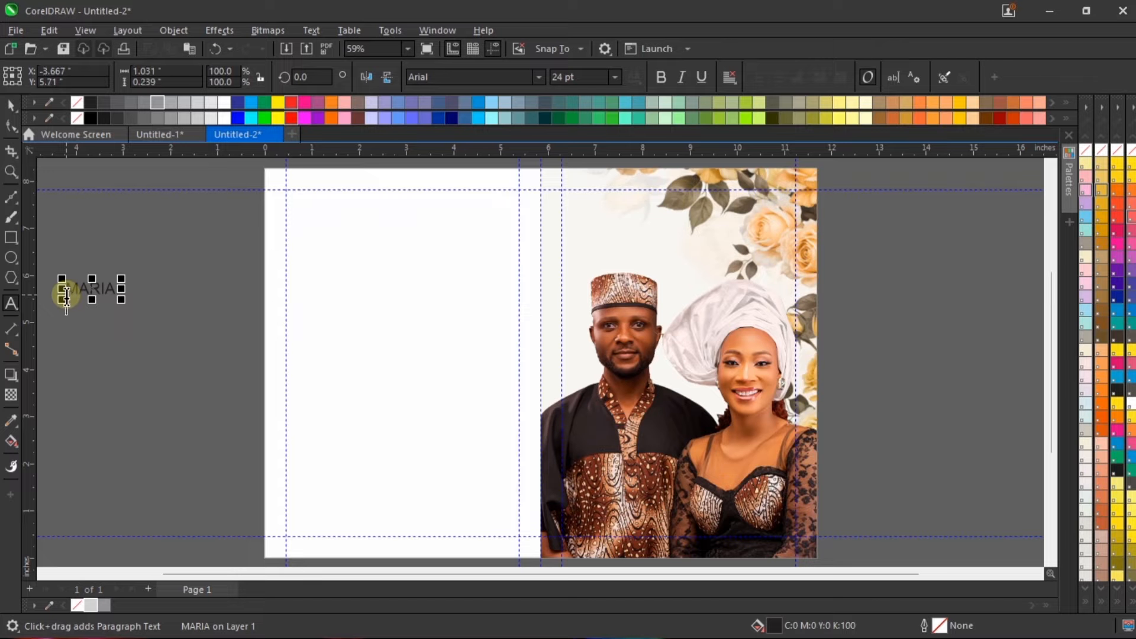
click(76, 306)
drag(85, 285, 451, 323)
Step: Extend the text with an "&" line and the groom's first name in capitals on the line below
scroll(462, 319, up, 2)
double_click(490, 336)
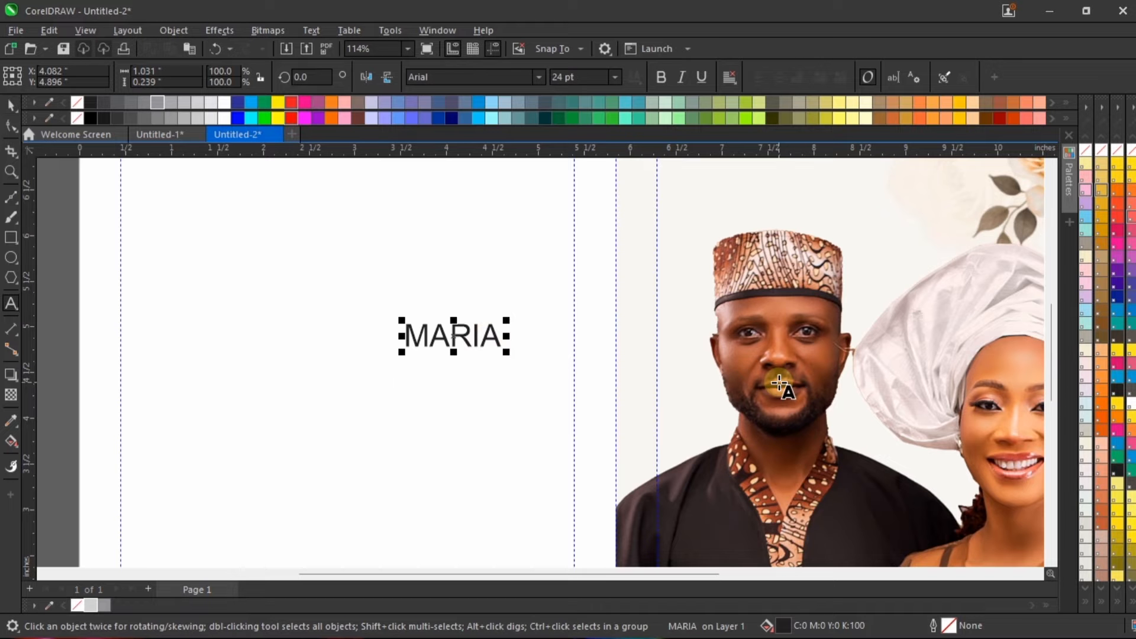
key(Right)
key(Return)
text(&)
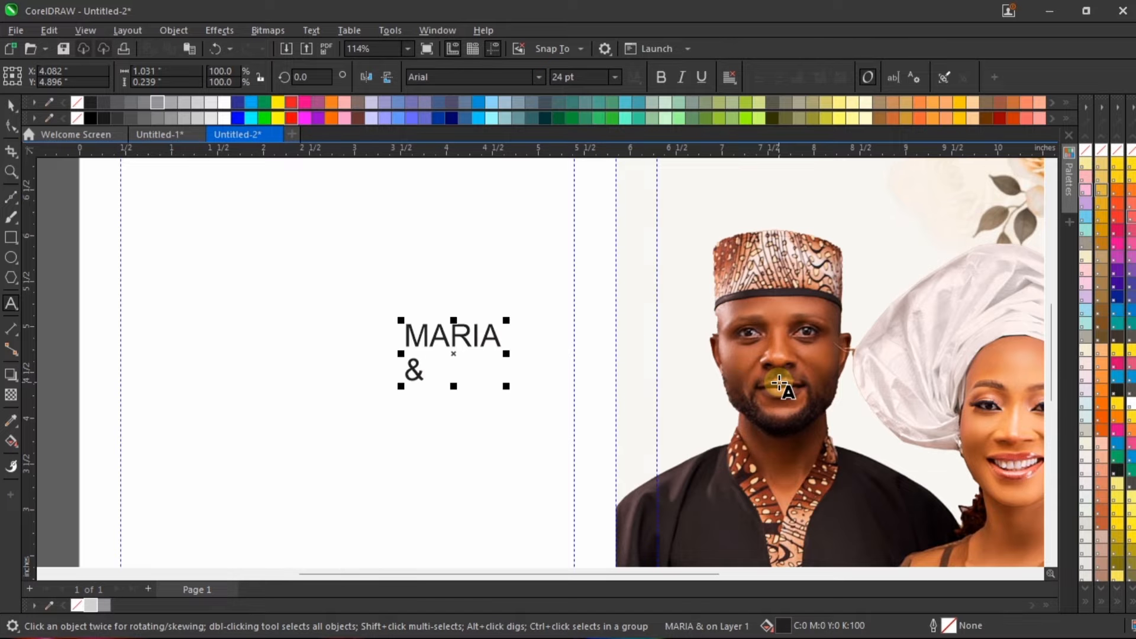
key(Return)
text(VICR)
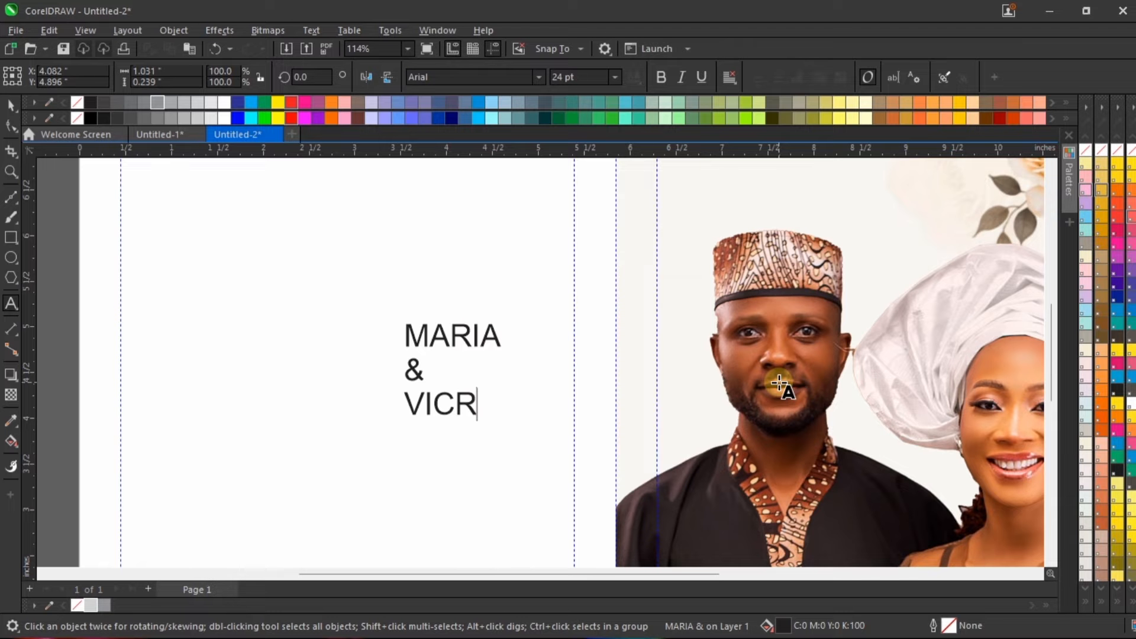
key(BackSpace)
text(TOR )
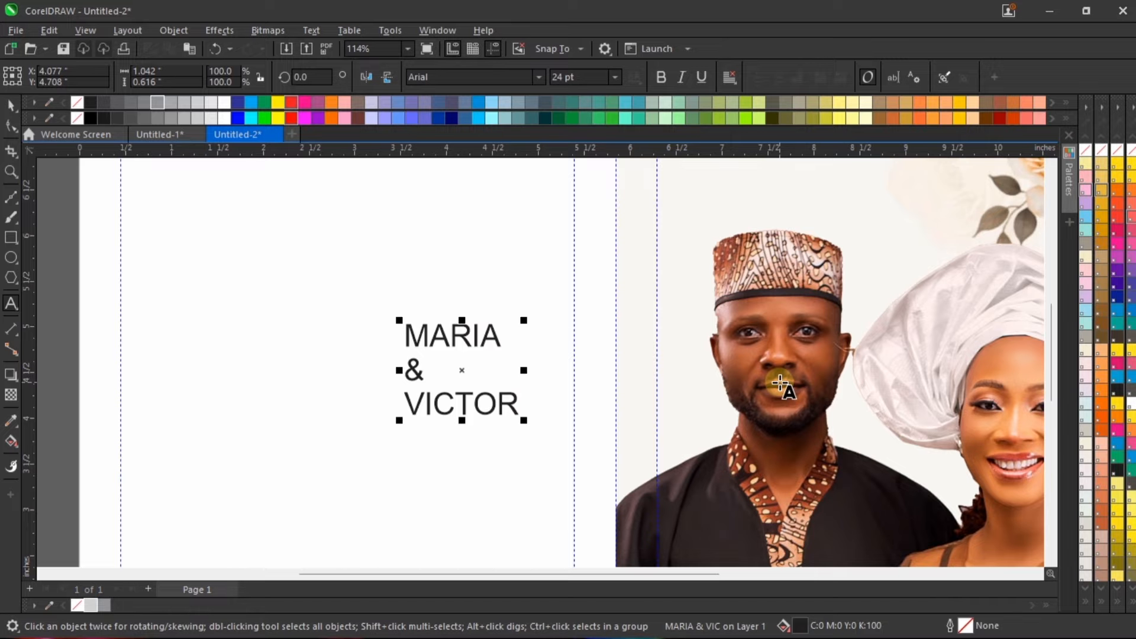
text(22ND )
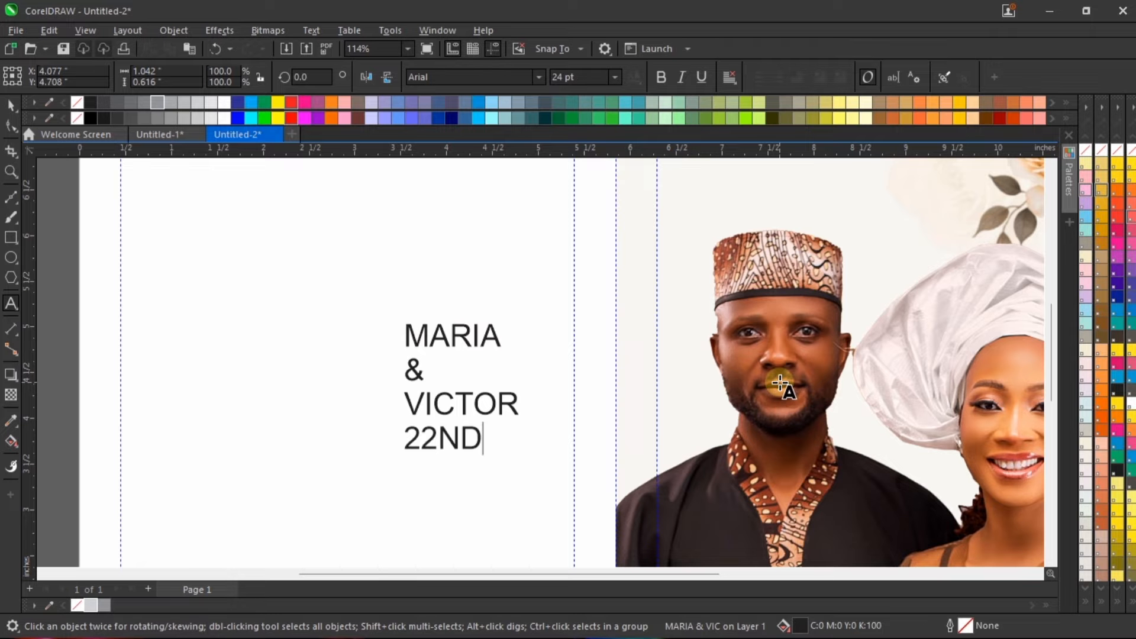
text(NOV)
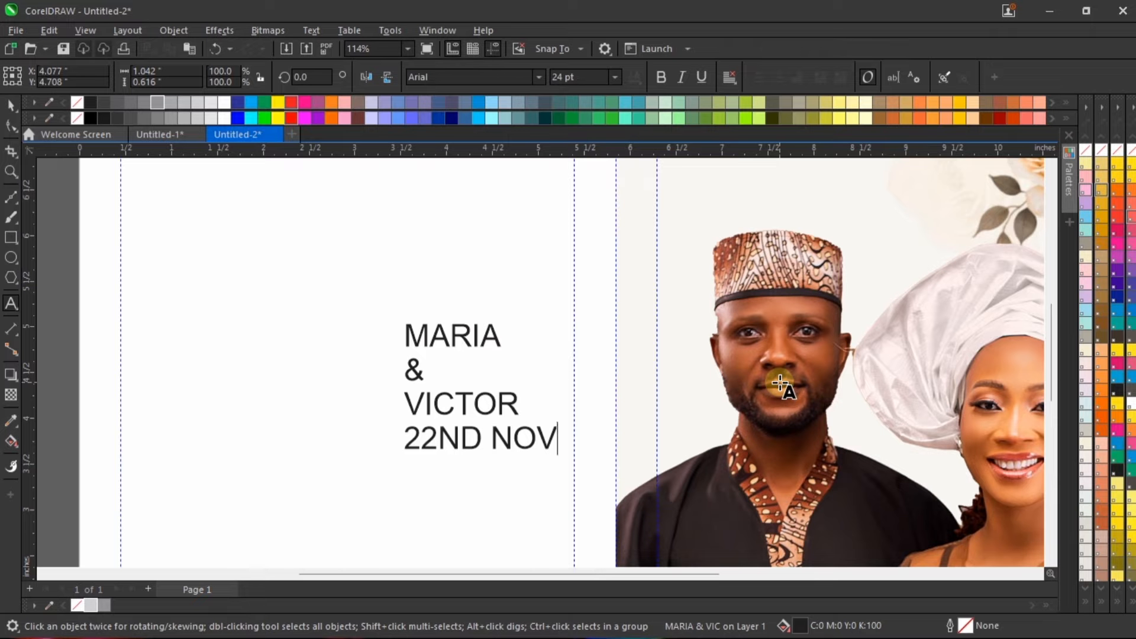
text(EMBER, 2)
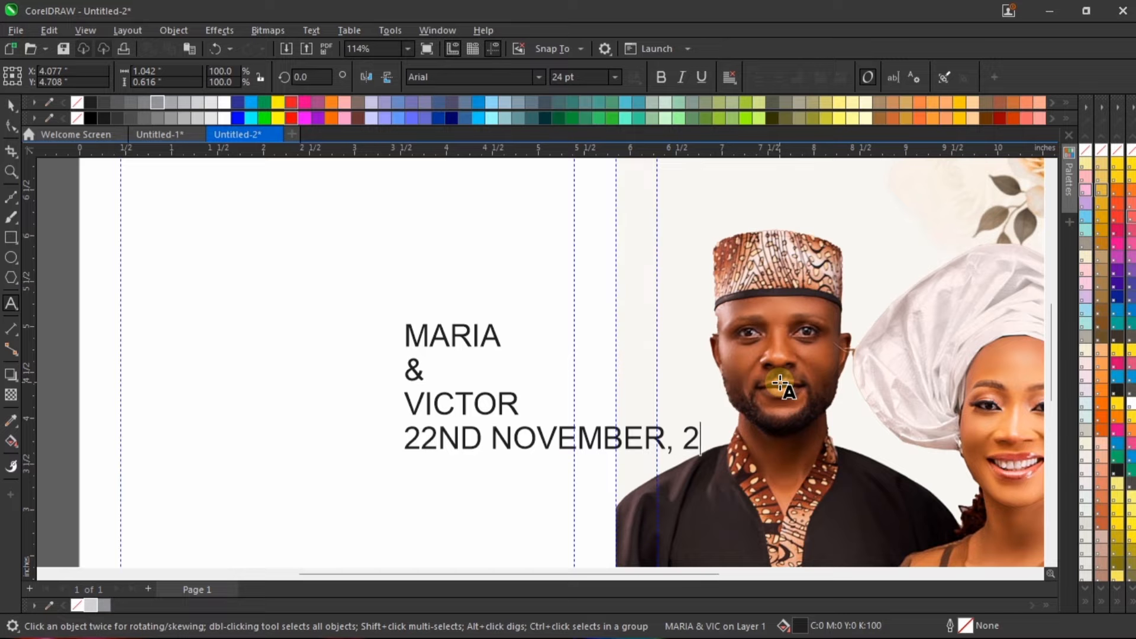
text(025)
Step: Add the wedding date "22ND NOVEMBER, 2025" as the last text line and finish text entry
key(ctrl+space)
scroll(417, 387, down, 1)
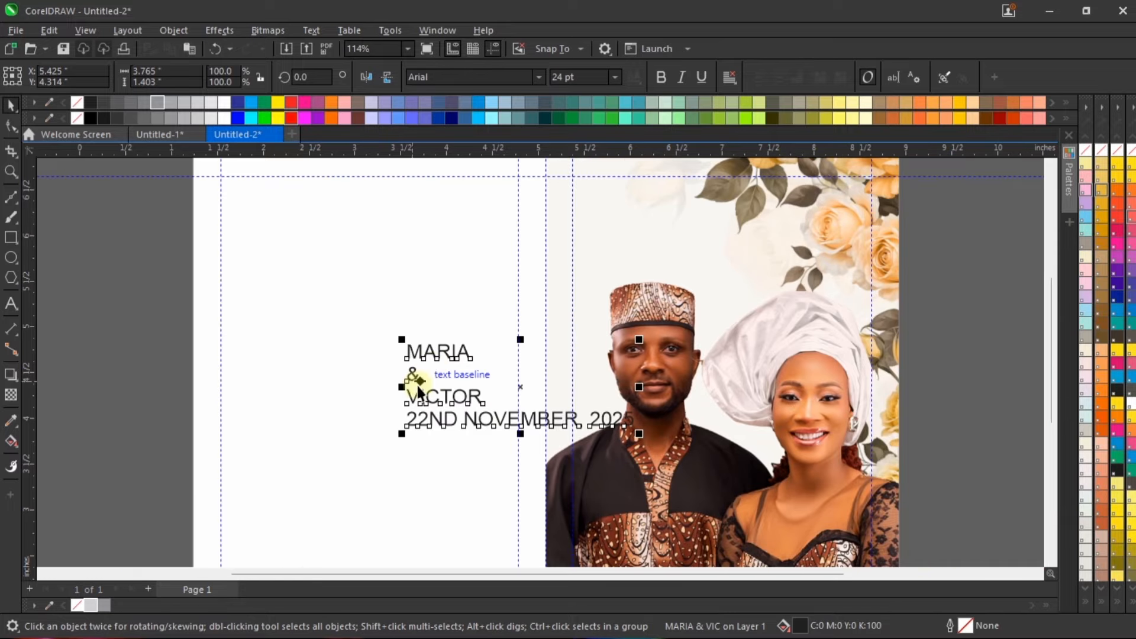
scroll(379, 367, down, 3)
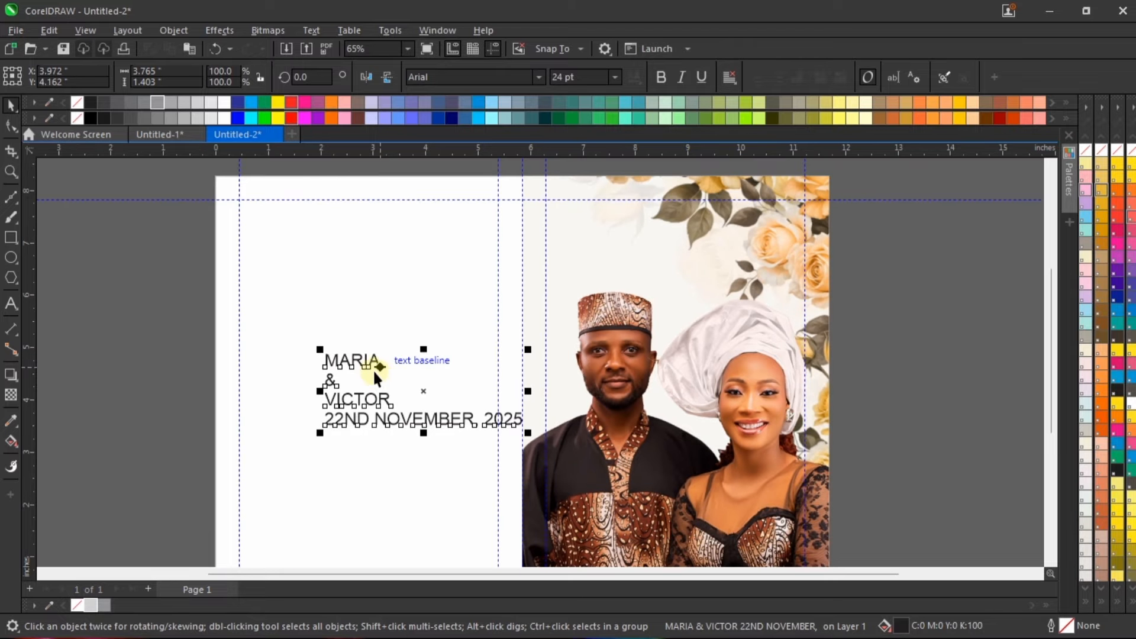
Step: Move the text block inside the blank half's margins and break it apart into separate lines
drag(373, 369, 332, 359)
scroll(332, 359, up, 2)
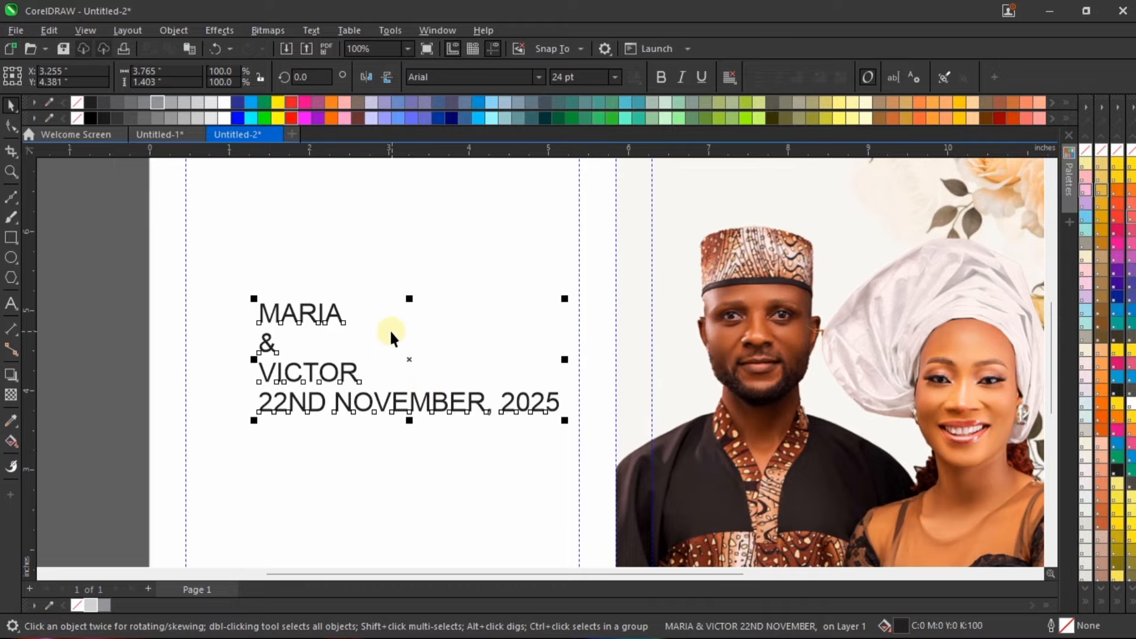
click(177, 31)
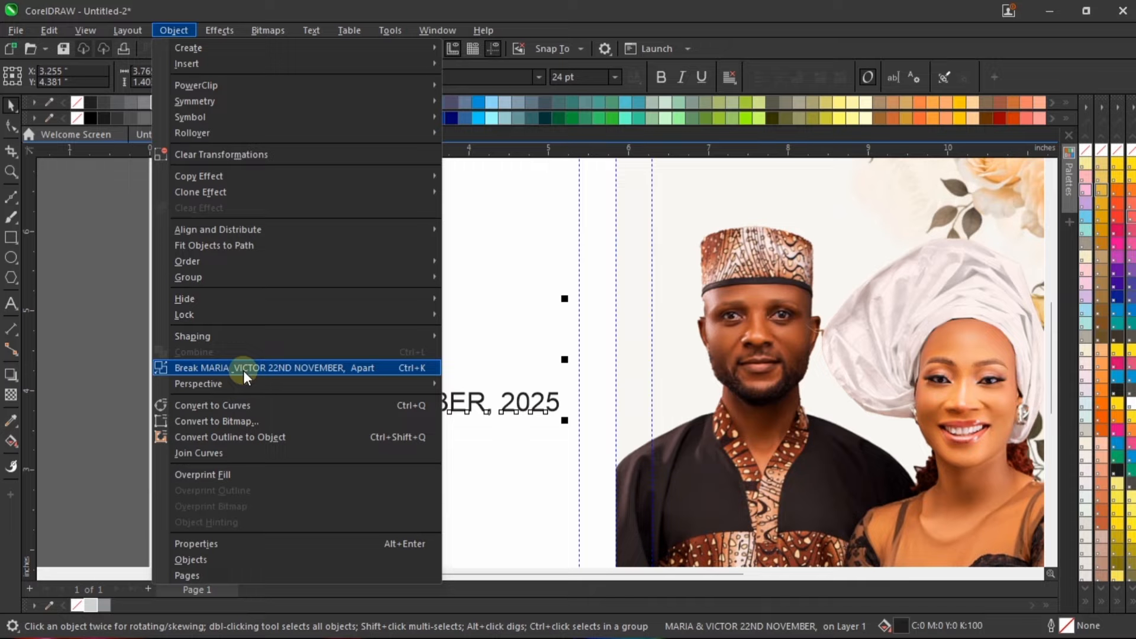
click(282, 367)
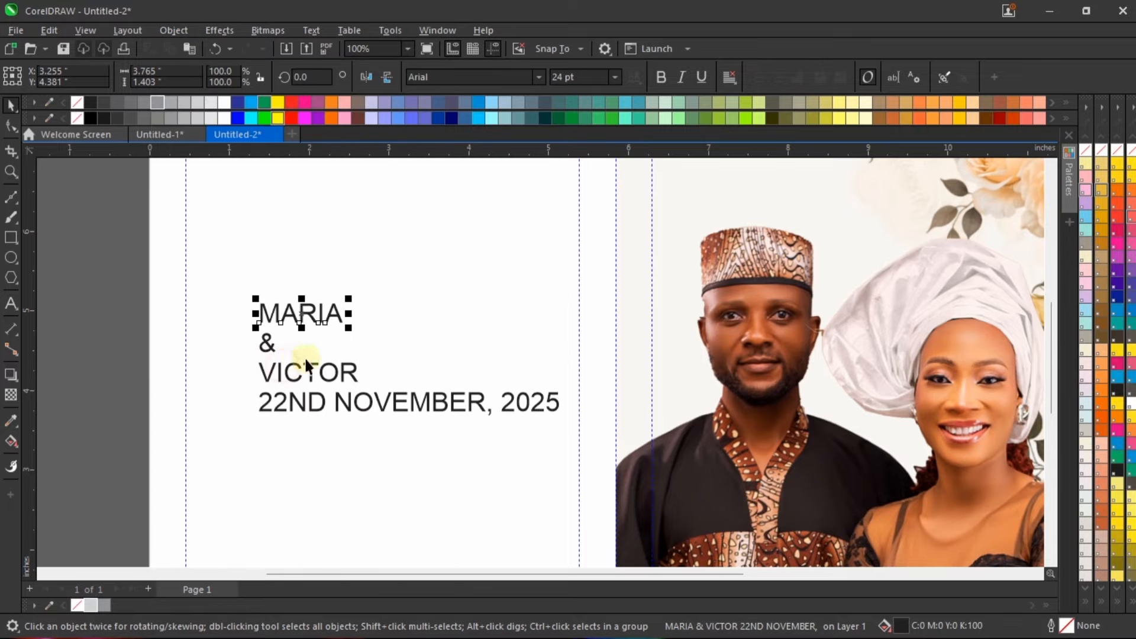
scroll(417, 367, down, 2)
click(90, 257)
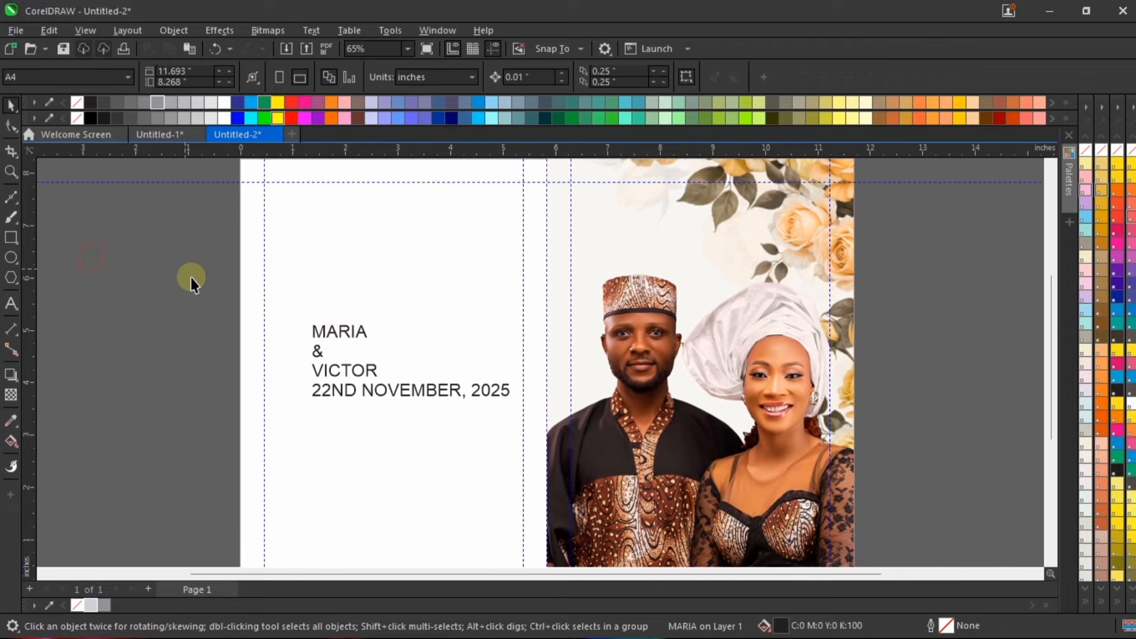
Step: Select all four text lines and move them off the page beside the front cover
click(338, 333)
drag(96, 284, 540, 432)
scroll(338, 368, down, 1)
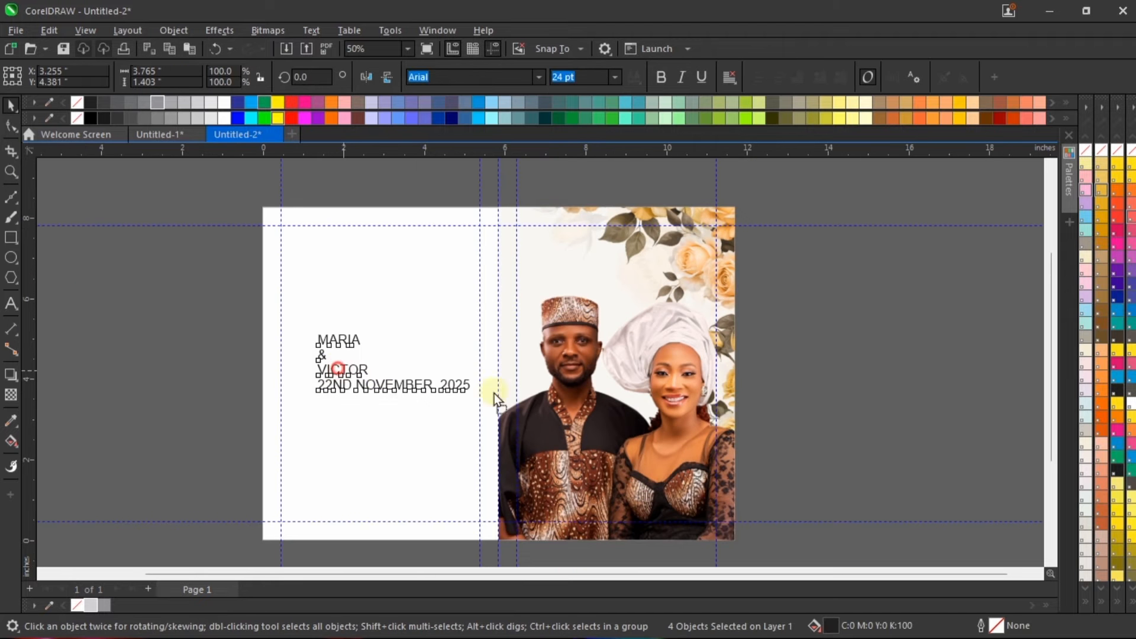
drag(843, 386, 842, 386)
scroll(658, 379, up, 1)
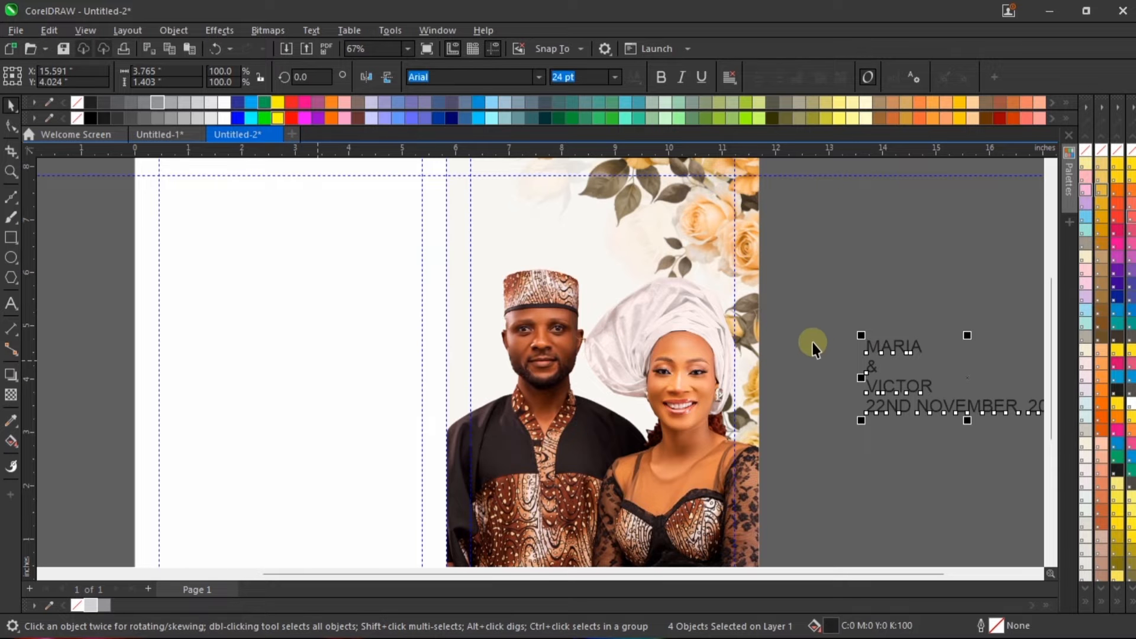
scroll(690, 372, down, 2)
Step: Move the bride's and groom's names onto the front cover above the groom's cap, the bride's name on top
click(779, 282)
scroll(778, 282, up, 1)
click(849, 375)
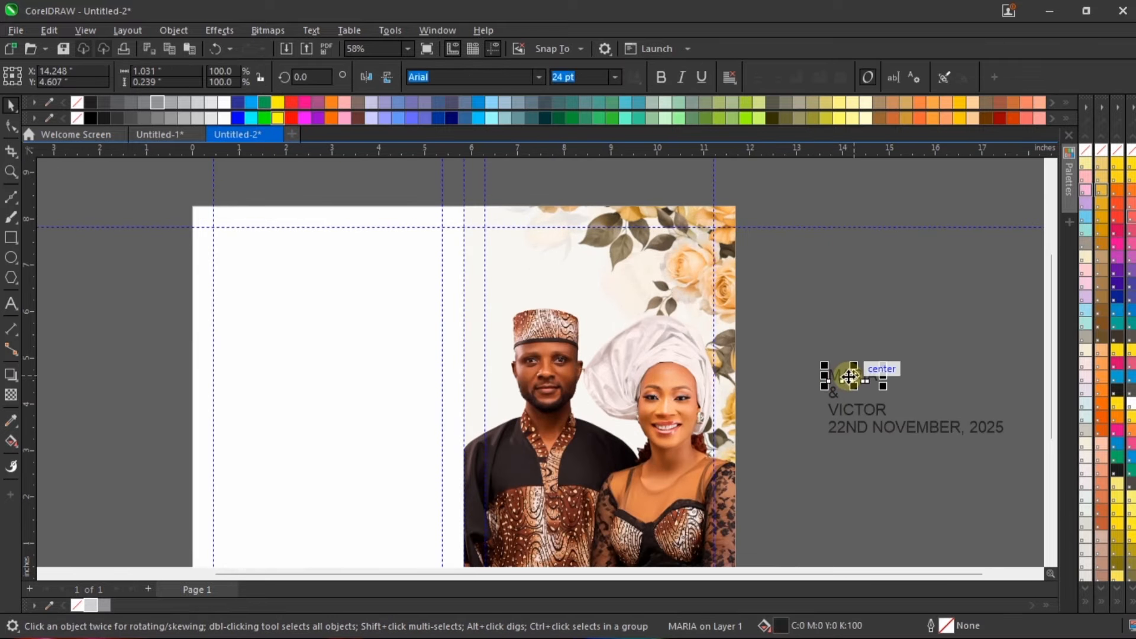
drag(849, 375, 544, 253)
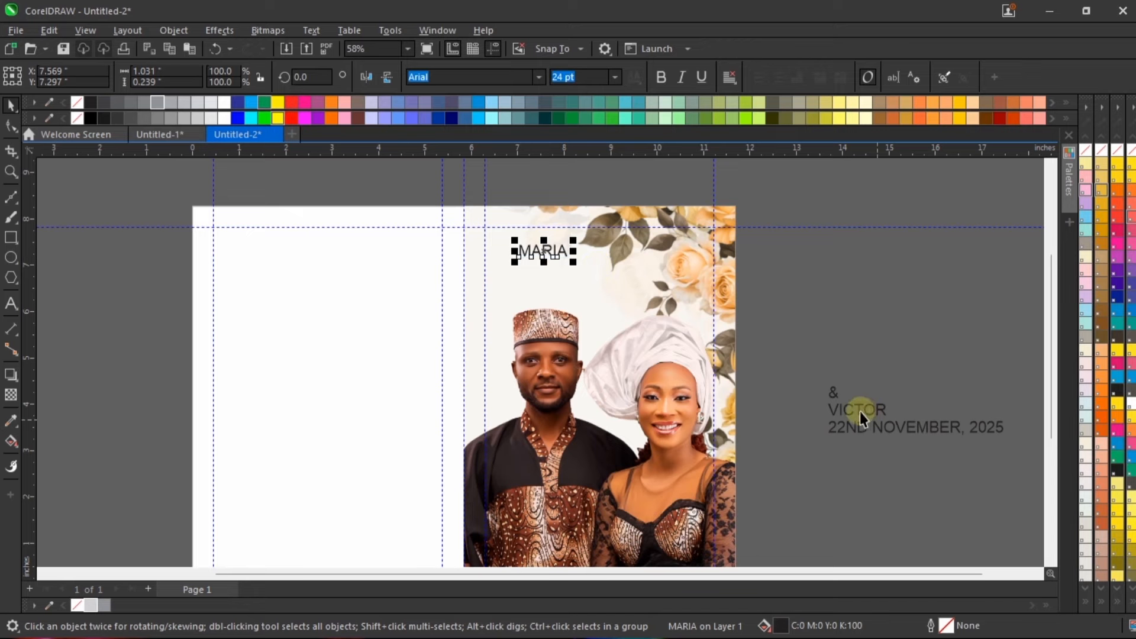
click(836, 407)
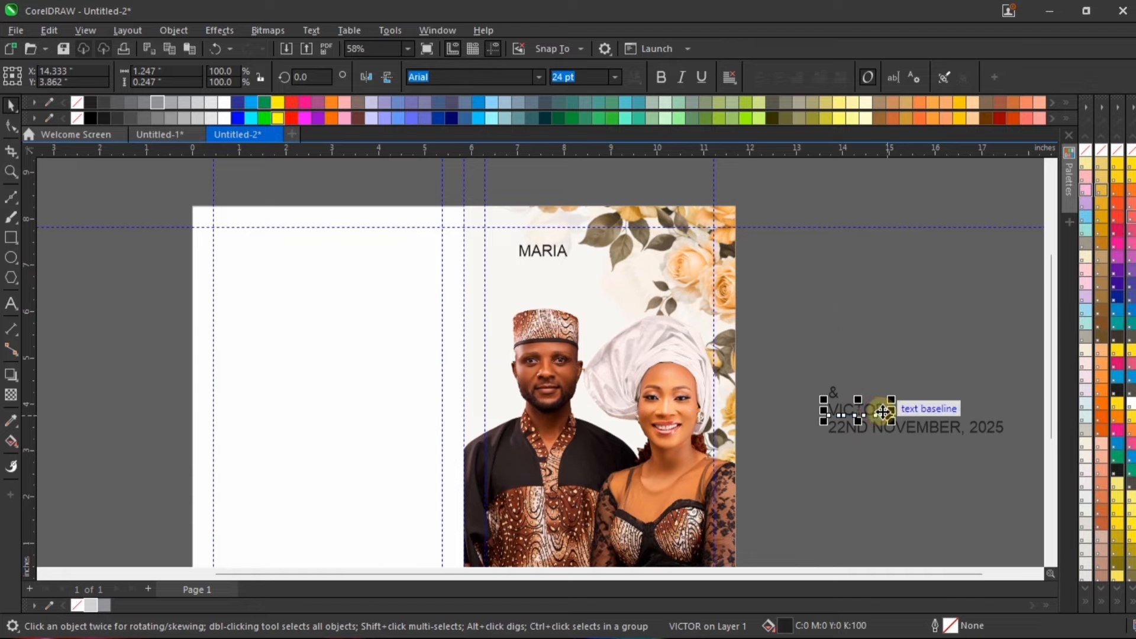
drag(875, 406, 581, 291)
scroll(555, 228, up, 2)
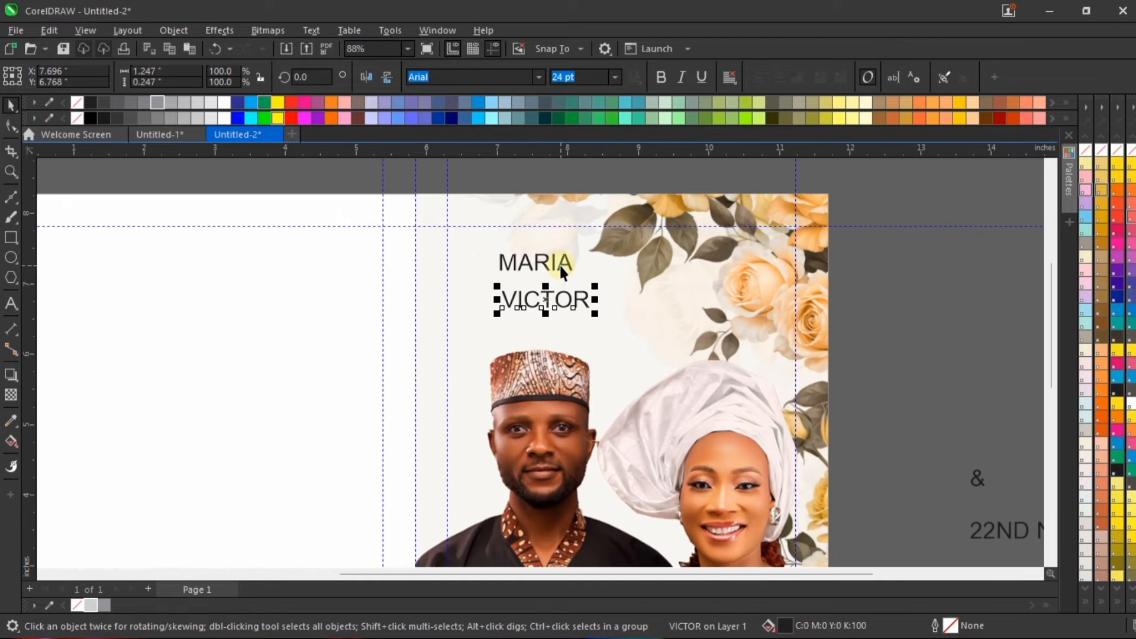
Step: Set the font of the bride's name on the front cover to Trajax
click(559, 262)
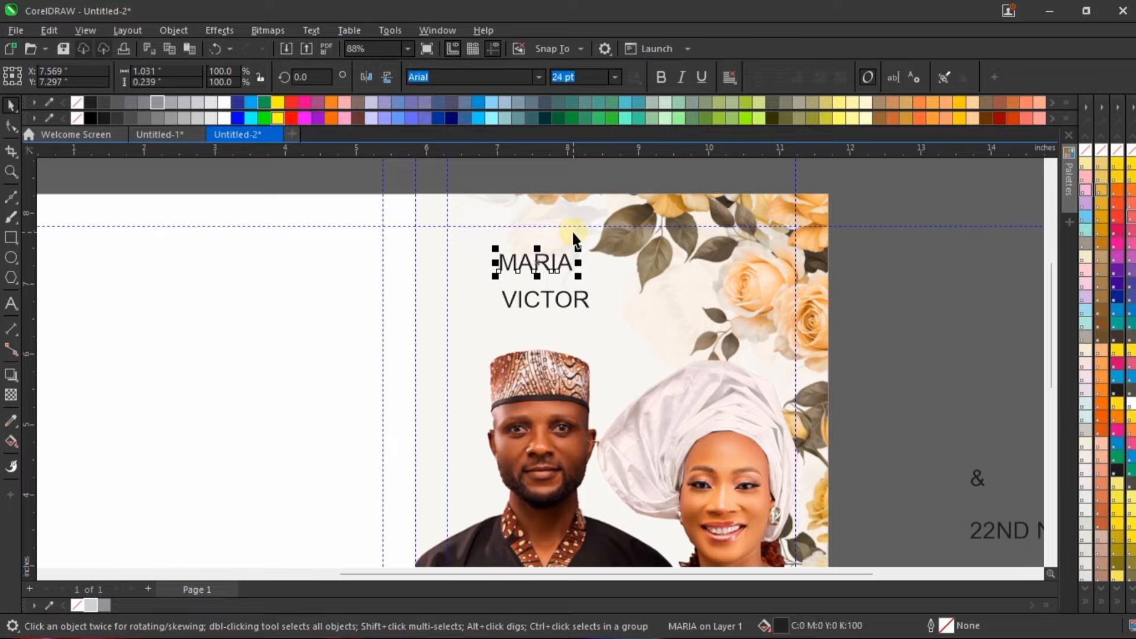
click(511, 75)
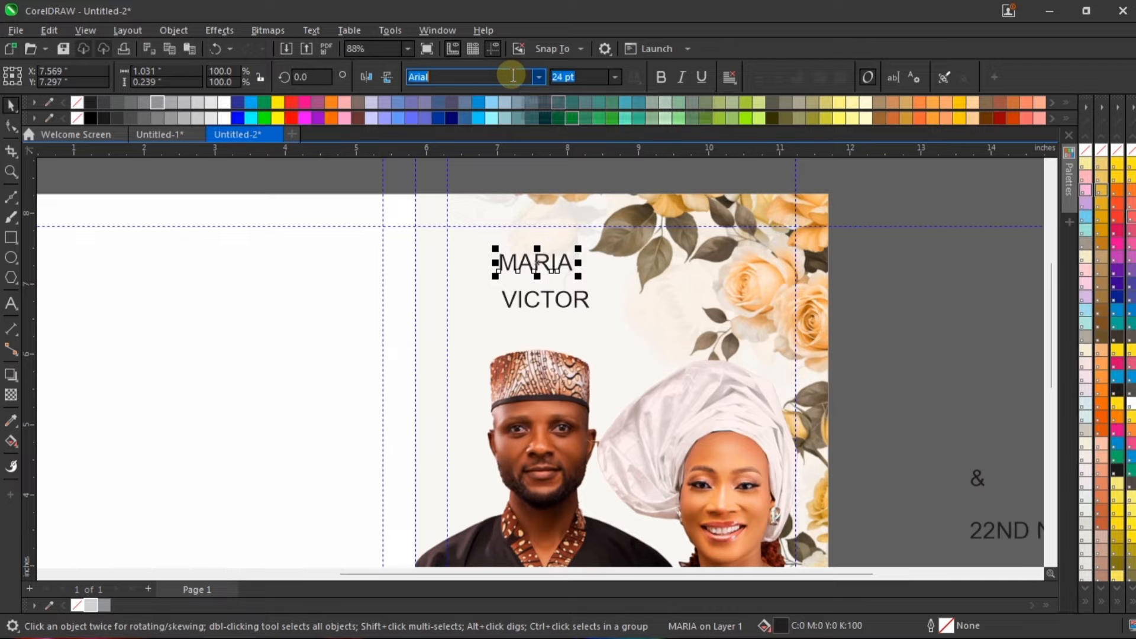
text(TR)
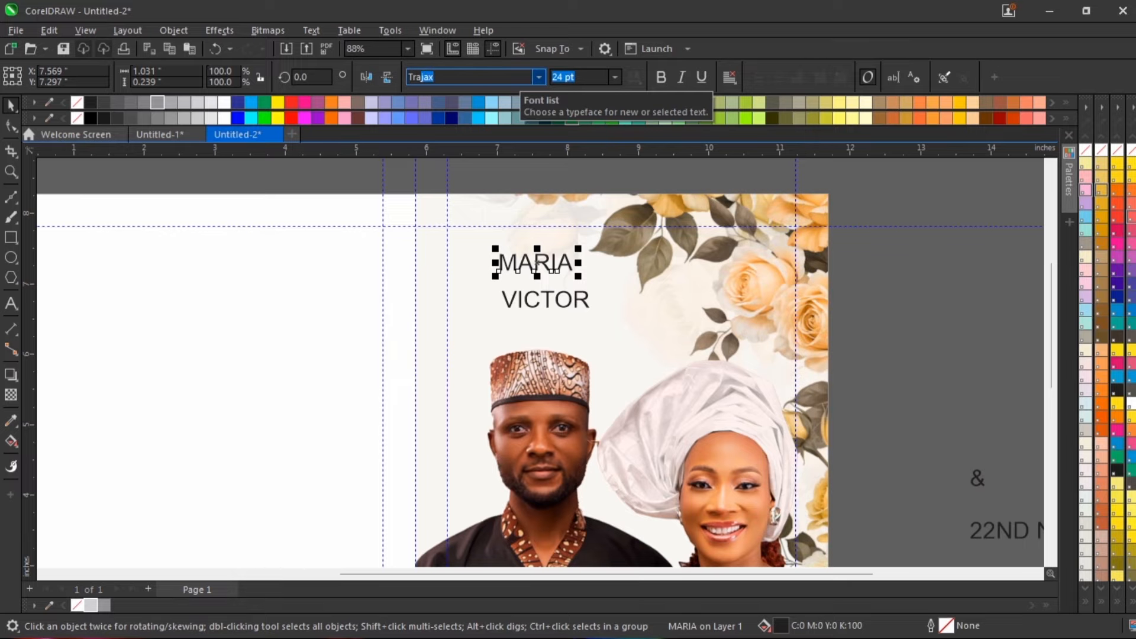
key(Return)
scroll(553, 268, up, 2)
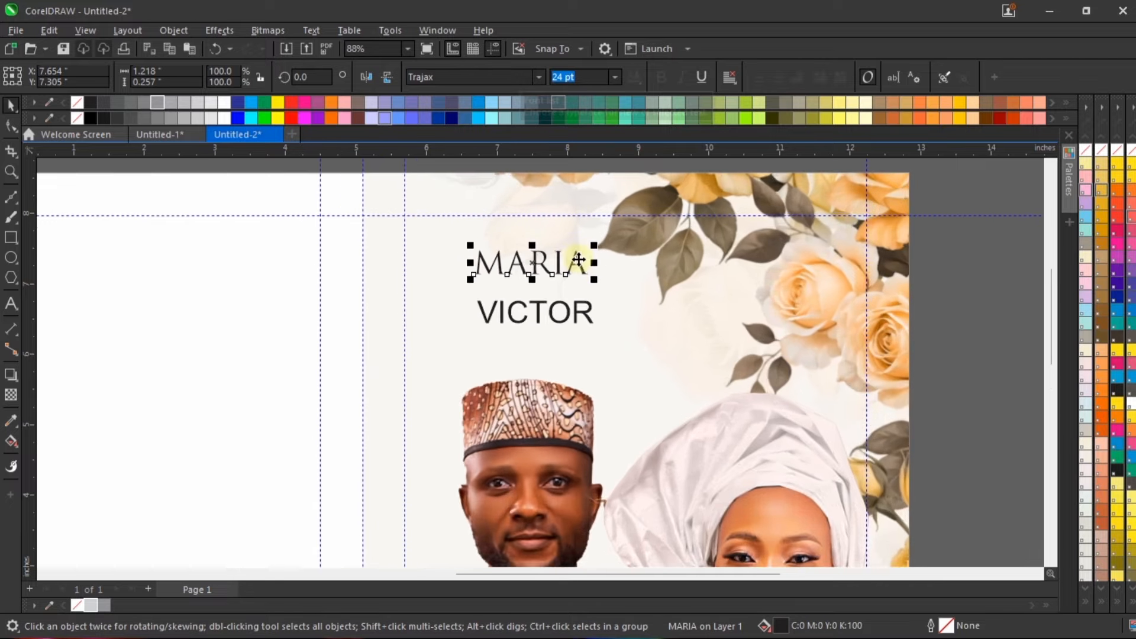
drag(547, 271, 513, 281)
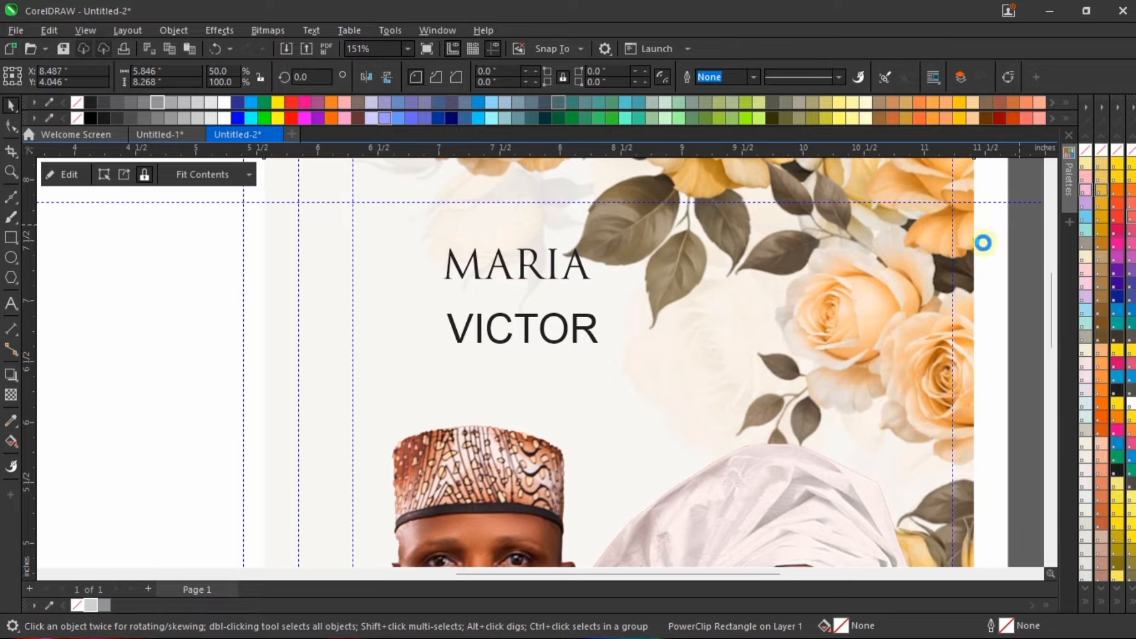
key(ctrl+z)
scroll(984, 244, down, 1)
click(977, 266)
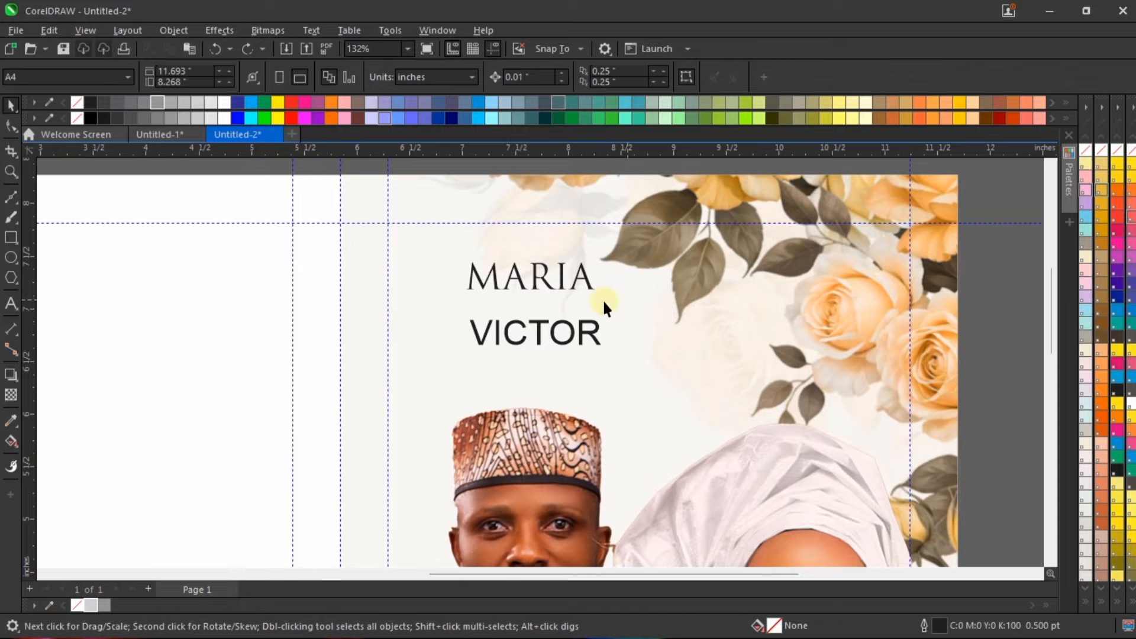
Step: Set the font of the groom's name on the front cover to Trajax
click(573, 334)
click(538, 78)
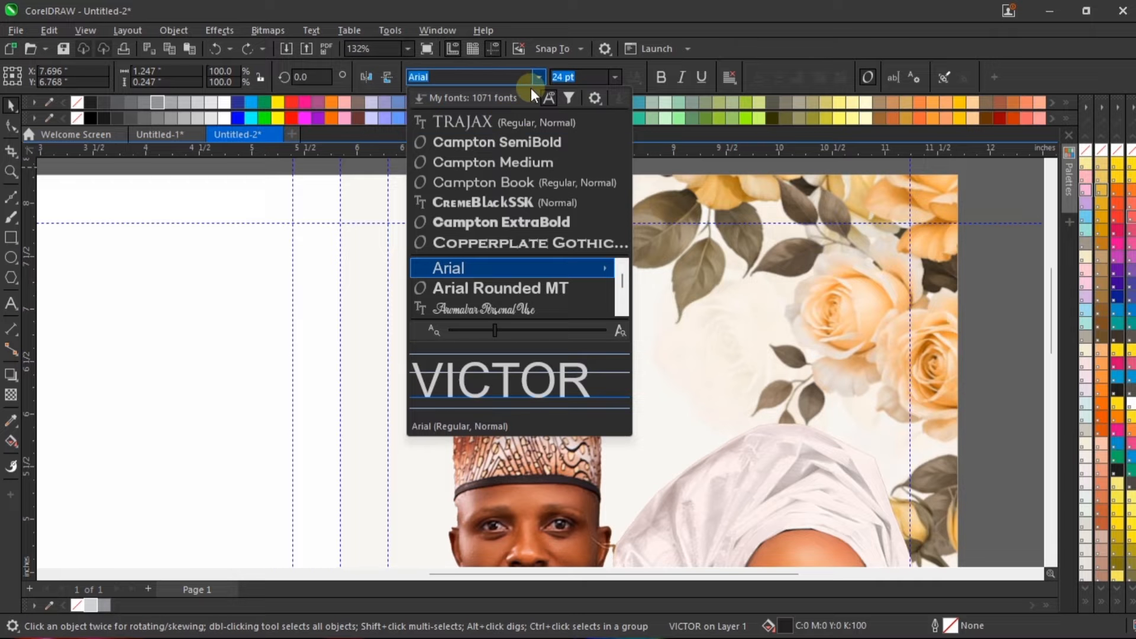
click(505, 121)
Step: Enlarge the bride's name to about 35.4 pt and the groom's to about 39.5 pt, stacking his directly beneath hers
click(564, 274)
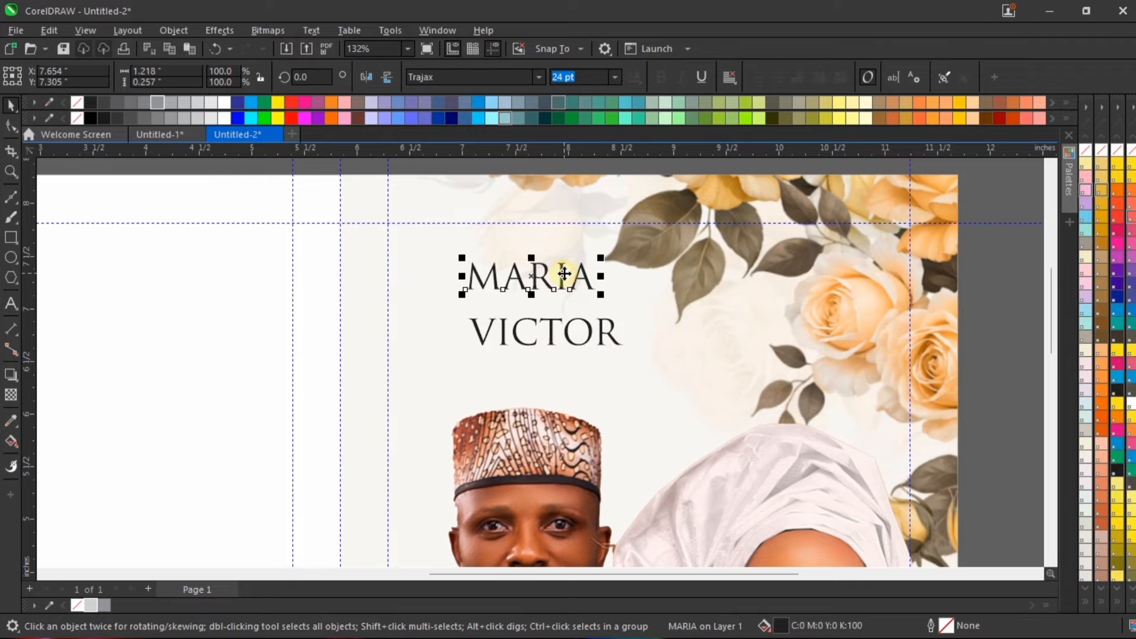
drag(564, 274, 590, 279)
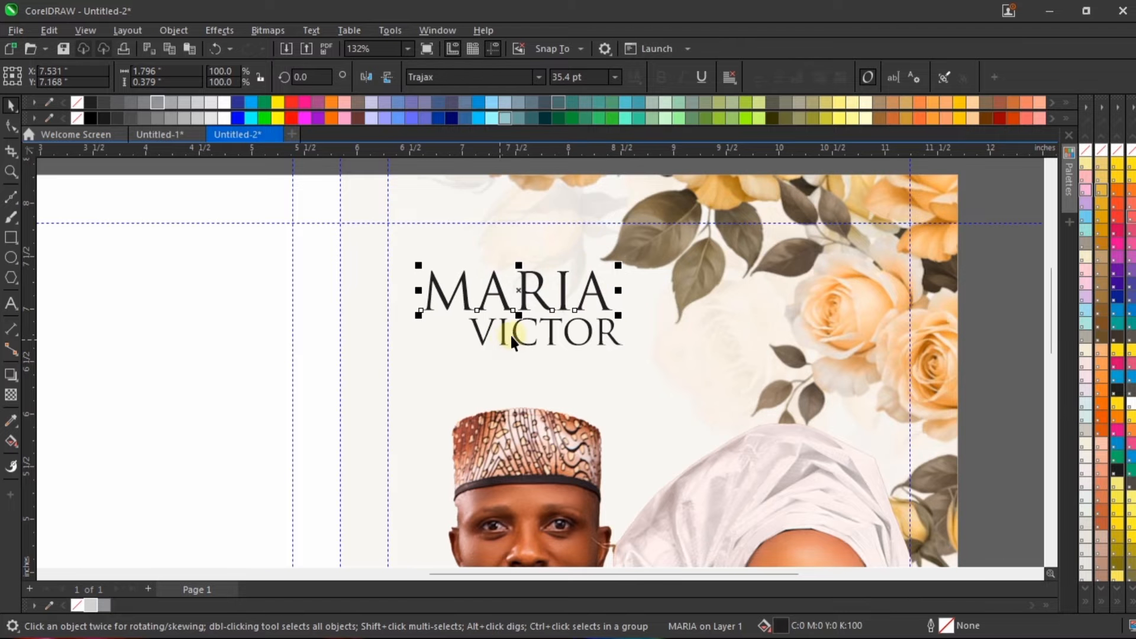
drag(510, 335, 463, 341)
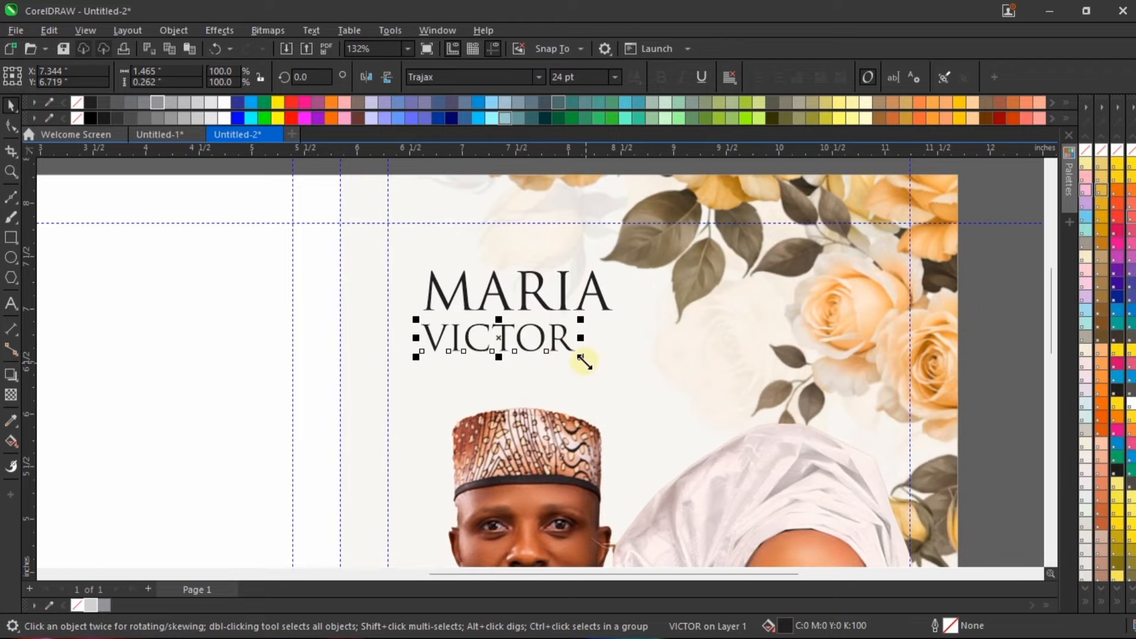
drag(583, 361, 629, 353)
scroll(629, 352, down, 2)
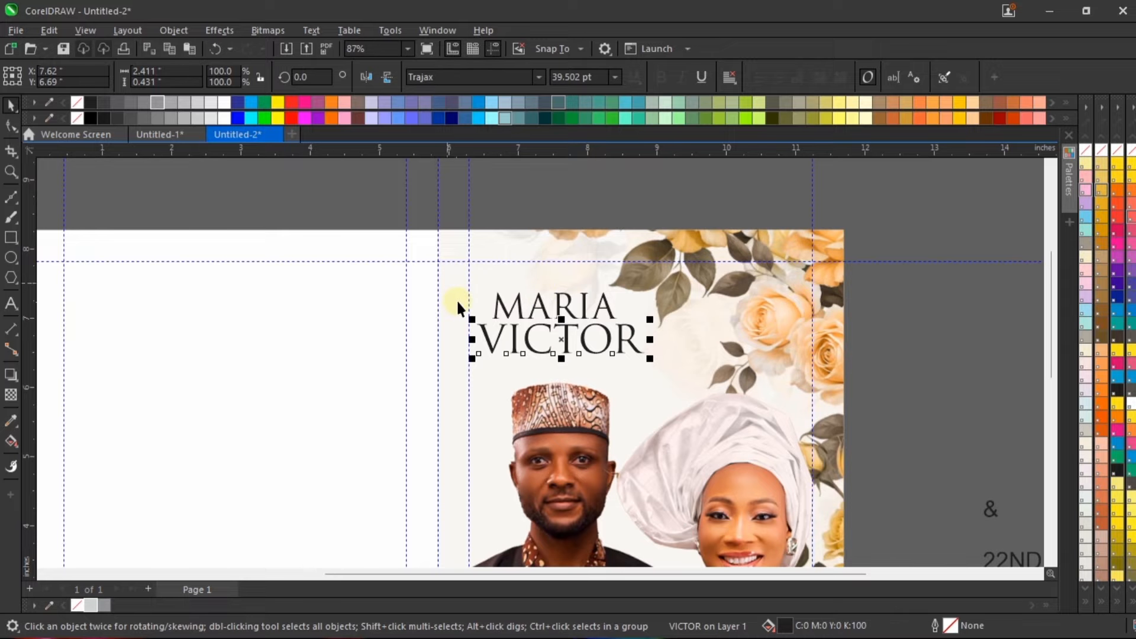
scroll(456, 299, up, 2)
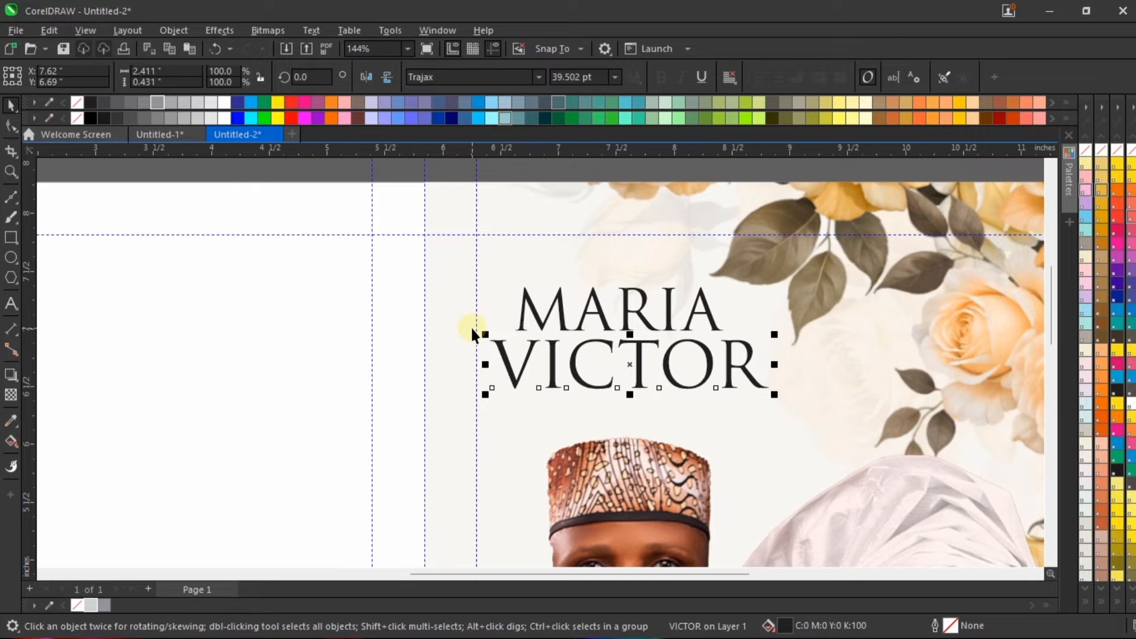
Step: Shift the bride's name slightly right and shrink the groom's name to about 34.3 pt, centring it roughly beneath hers
scroll(438, 277, down, 2)
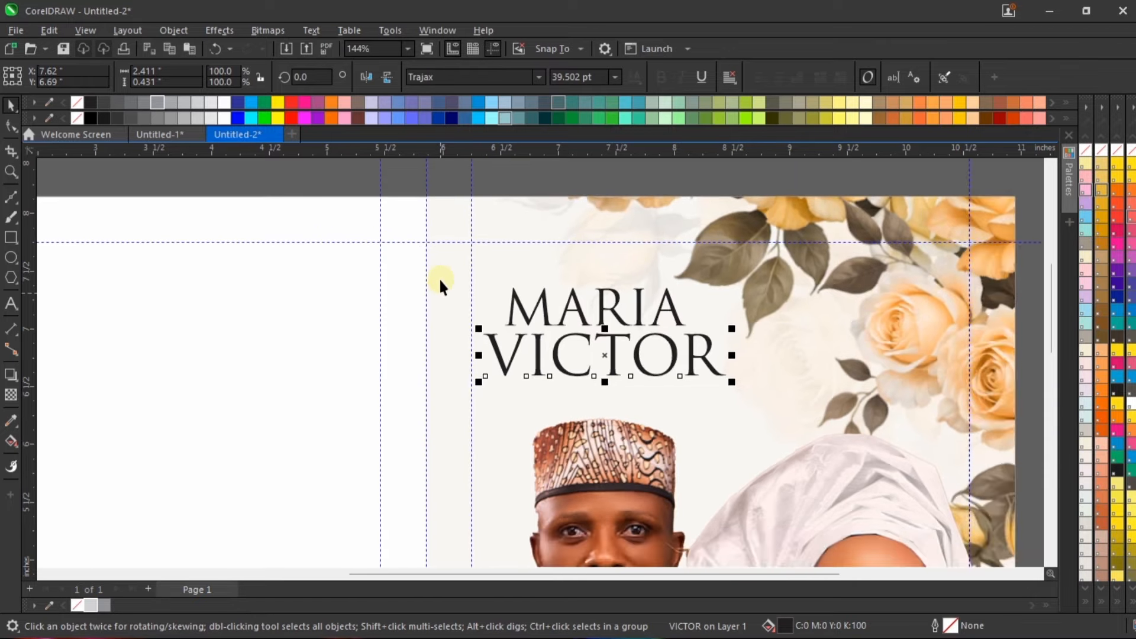
scroll(526, 329, up, 3)
click(556, 336)
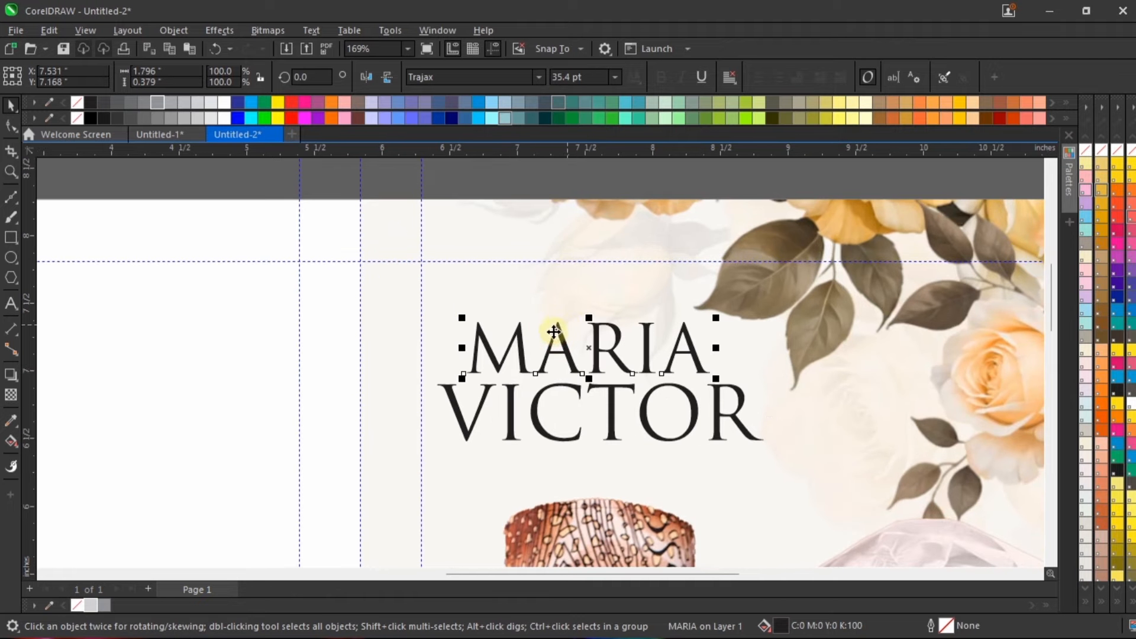
drag(557, 331, 566, 333)
click(687, 396)
drag(769, 378, 719, 403)
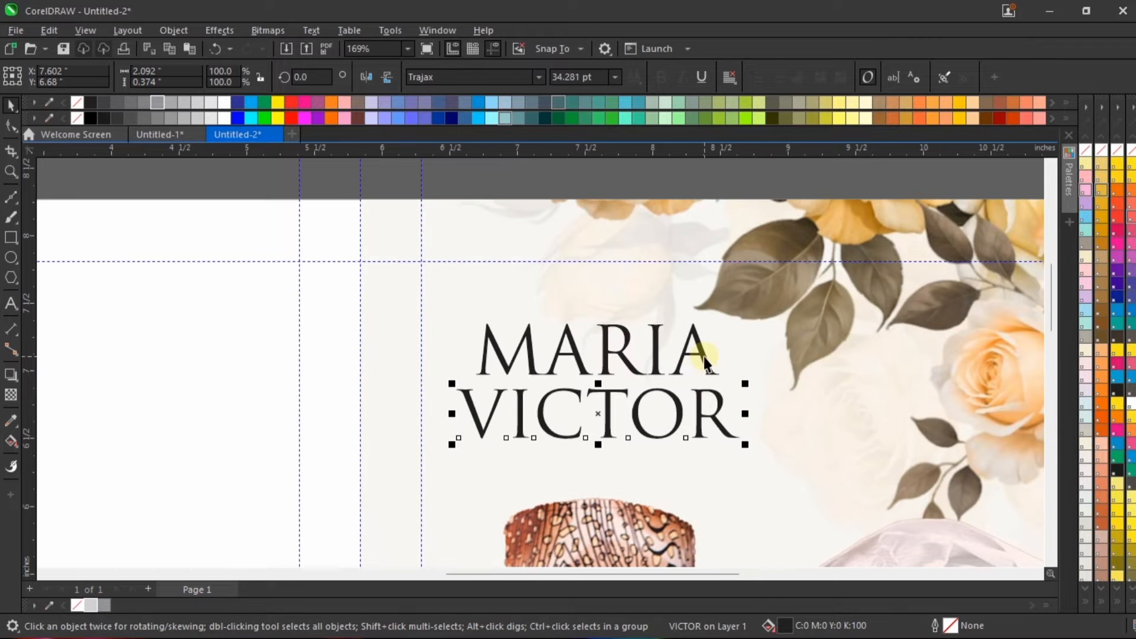
Step: Set the font size of both the bride's and the groom's names on the cover to 36 pt
click(704, 358)
click(603, 79)
click(599, 78)
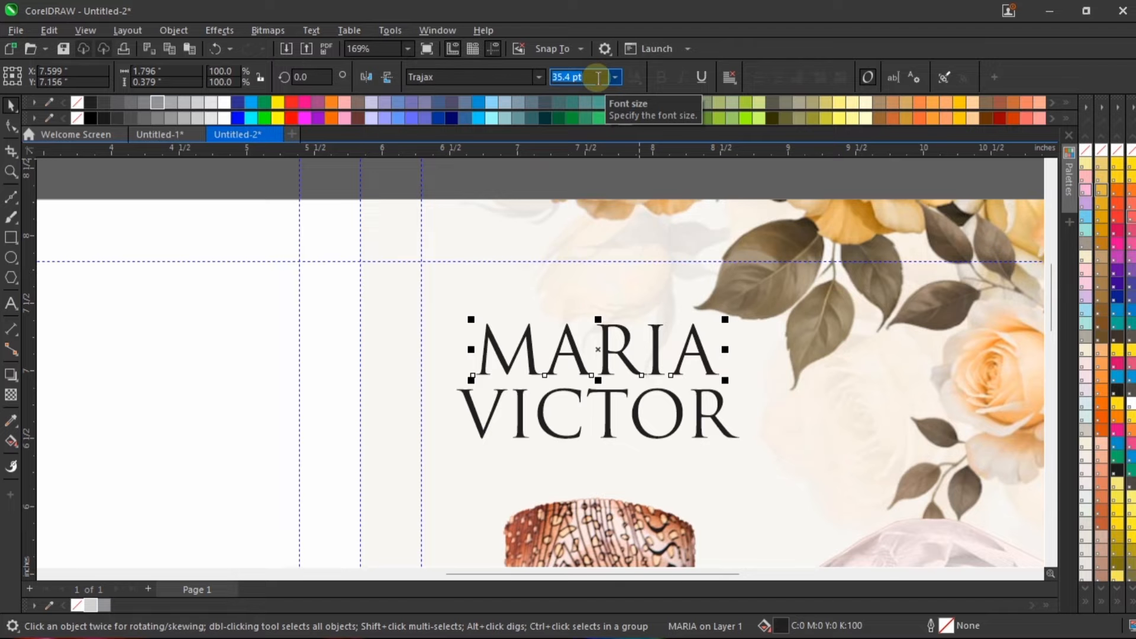
text(36)
key(Return)
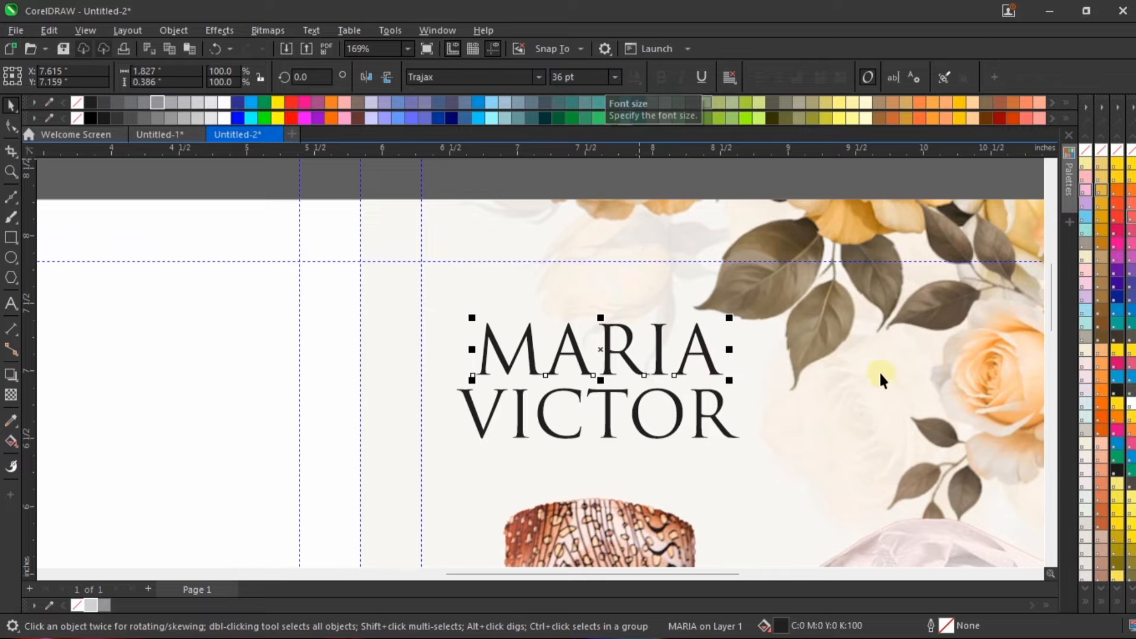
click(704, 417)
click(566, 77)
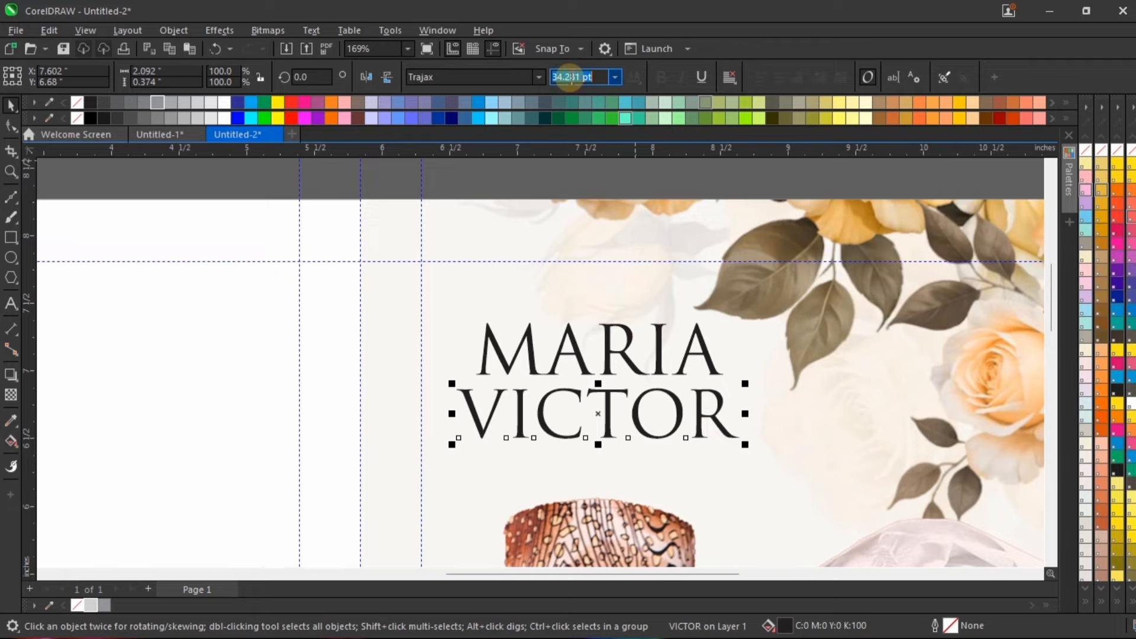
text(36)
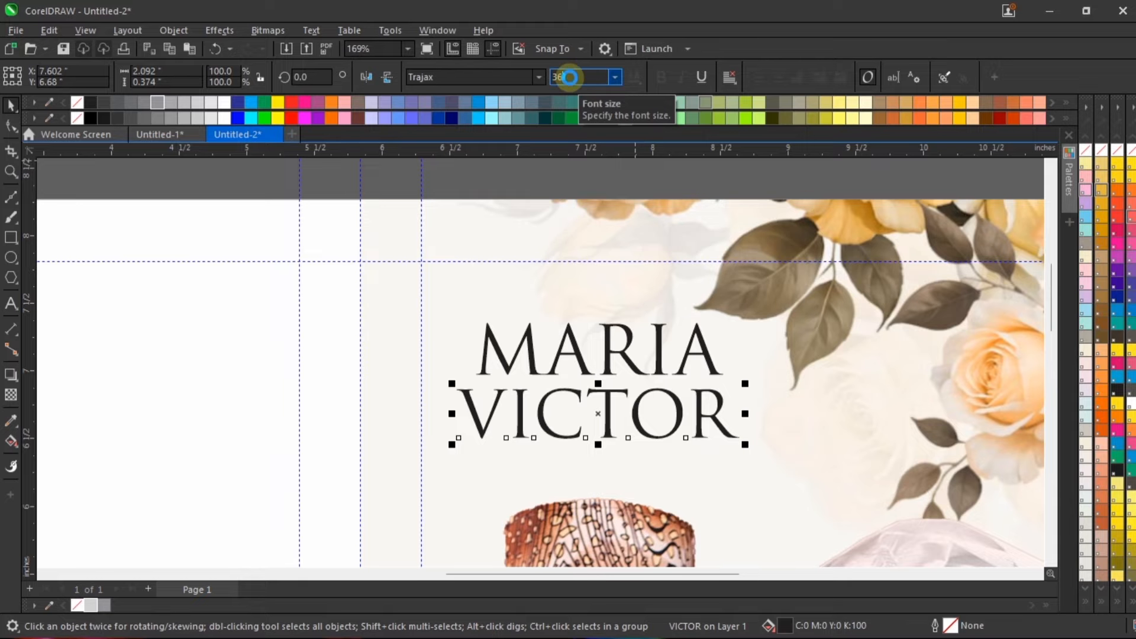
key(Return)
Step: Centre the groom's name horizontally under the bride's and nudge both names down about 0.03 in
scroll(550, 316, down, 3)
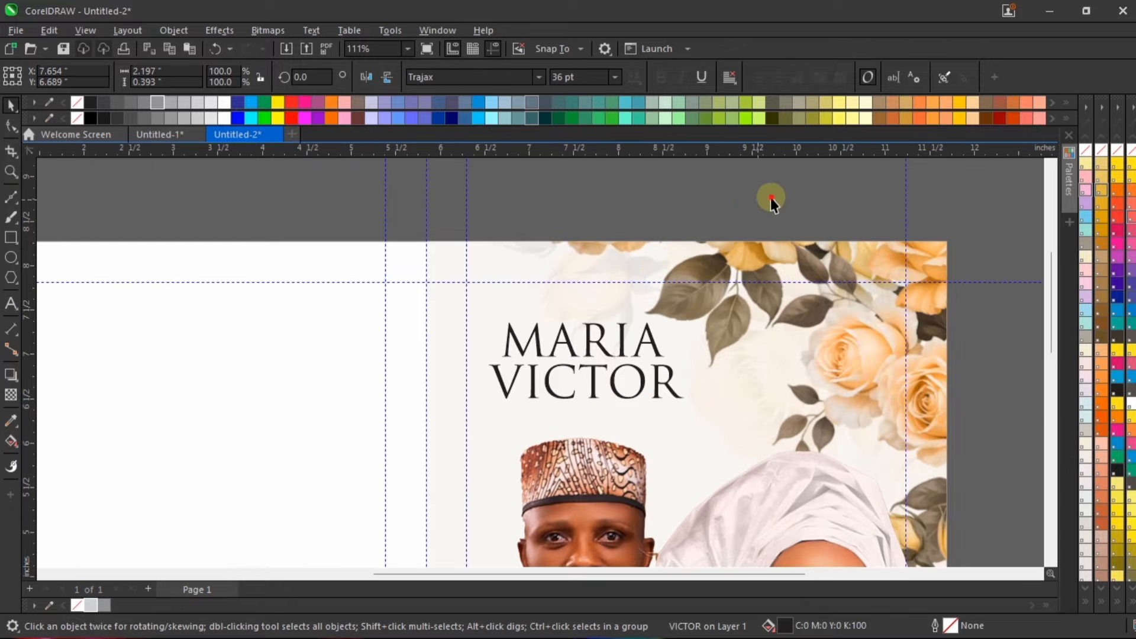
drag(771, 197, 455, 418)
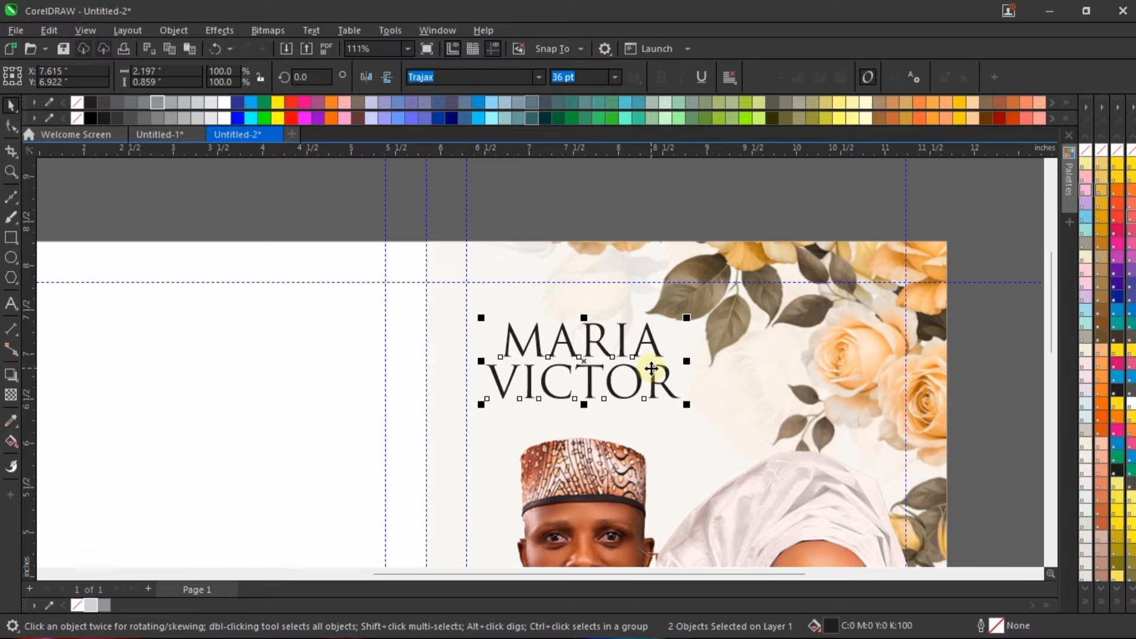
key(Down)
key(Down)
key(Down)
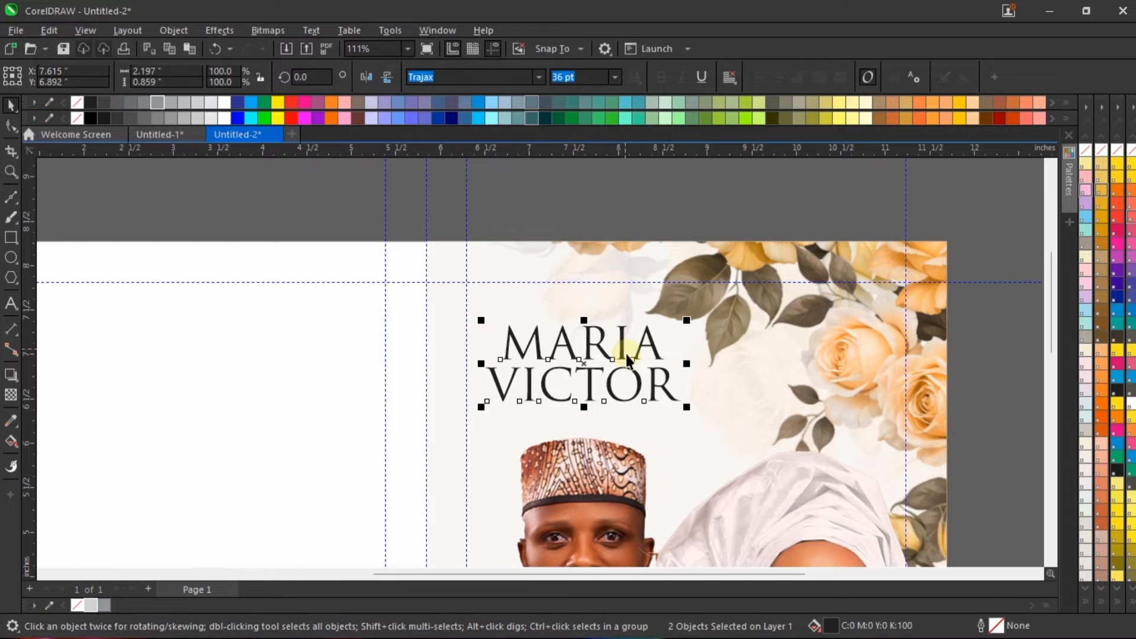
Step: Add a black outline to both names on the cover
scroll(630, 350, up, 1)
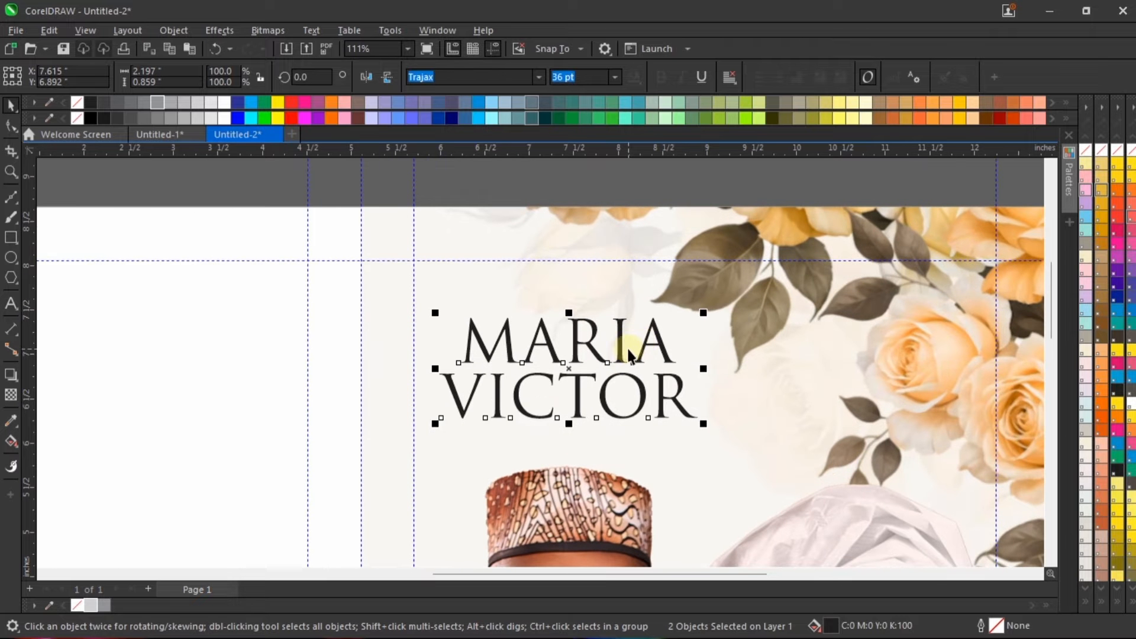
right_click(90, 103)
scroll(733, 378, down, 2)
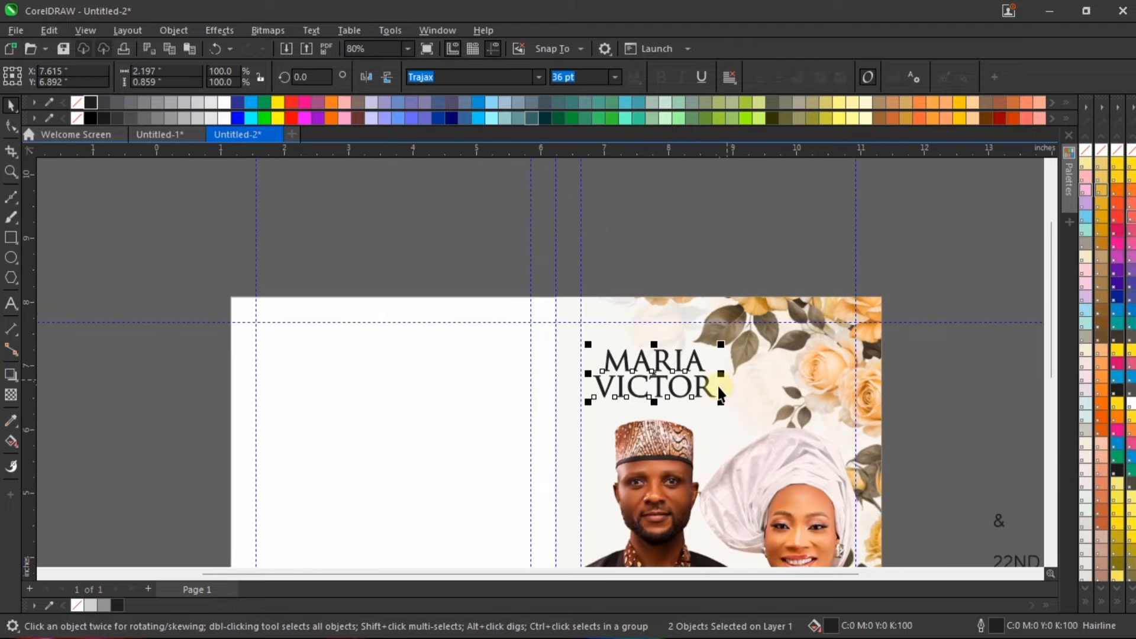
scroll(714, 392, up, 2)
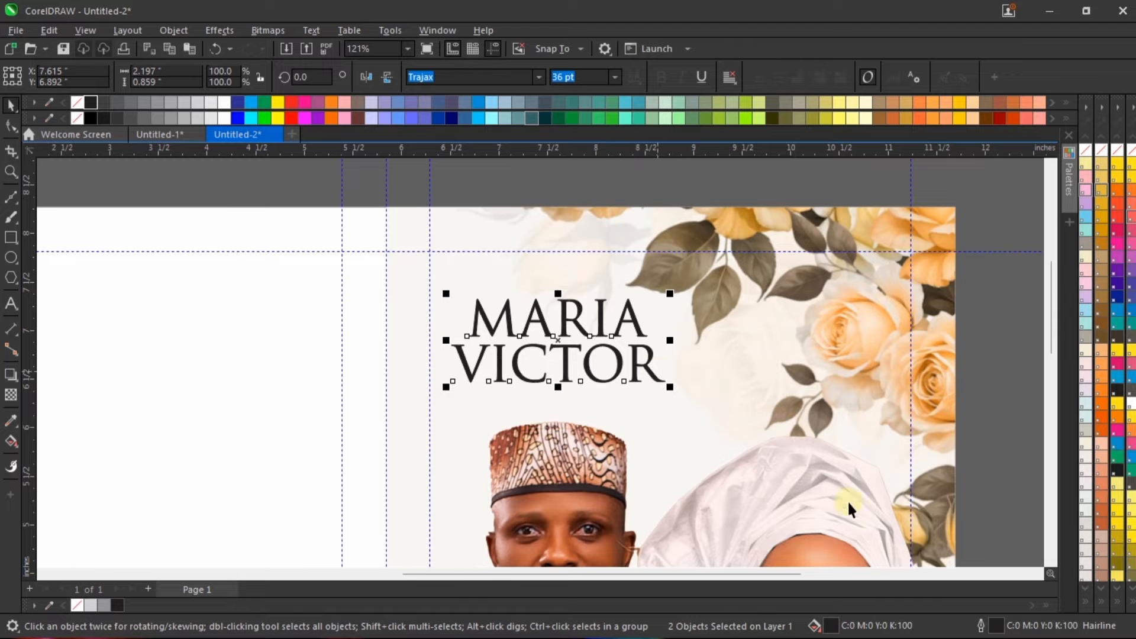
Step: Set the outline width of both names to 0.75 pt
double_click(996, 624)
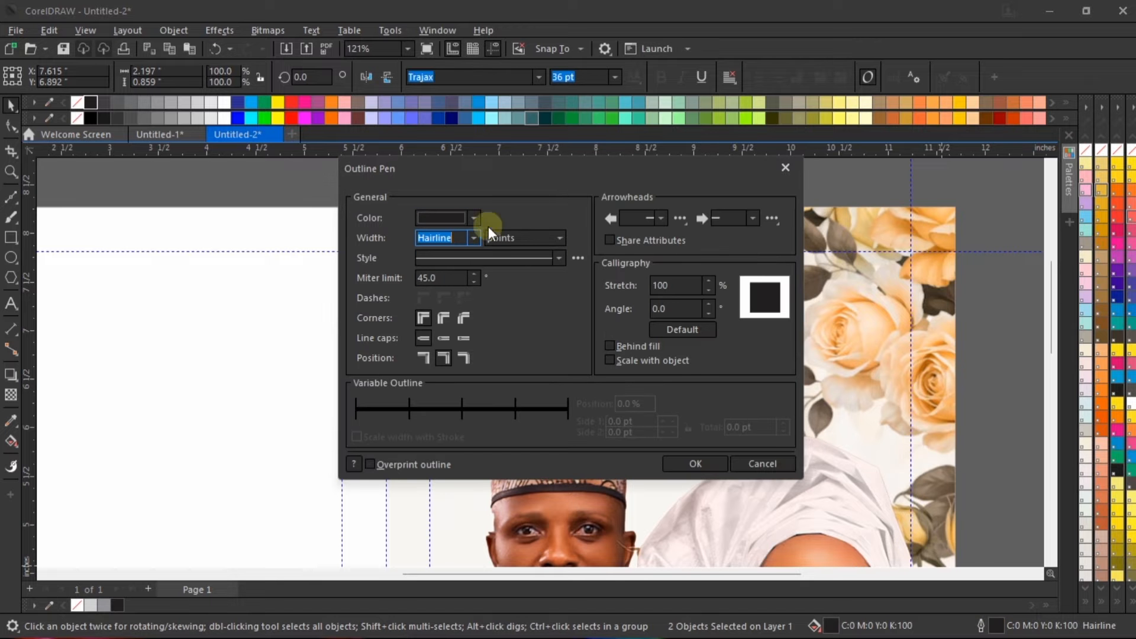
click(474, 239)
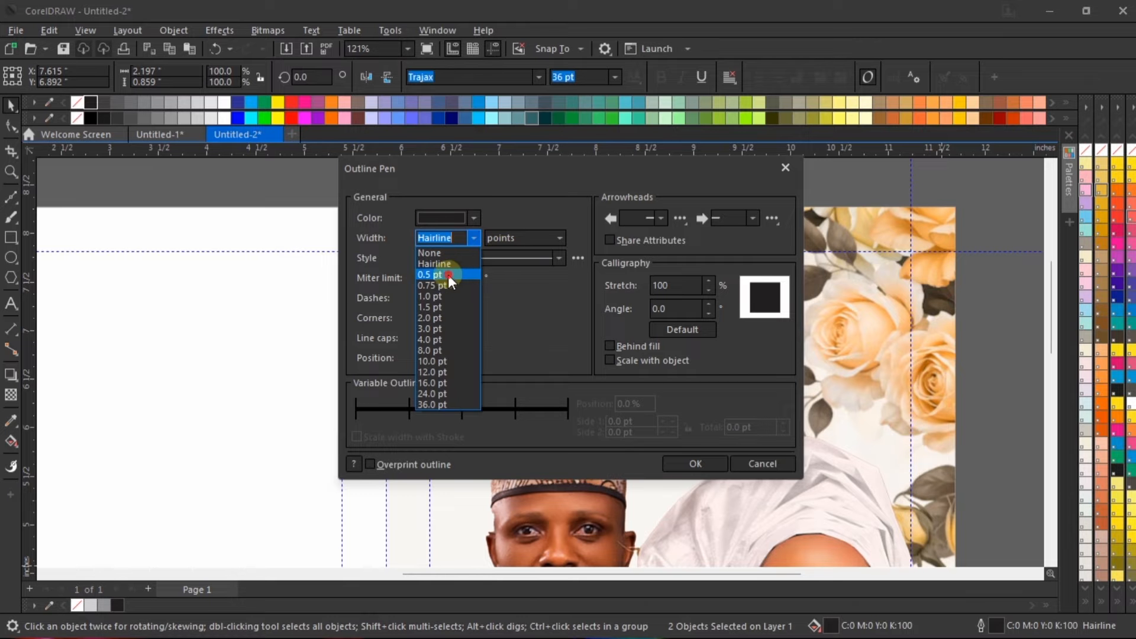
click(449, 275)
drag(515, 165, 770, 218)
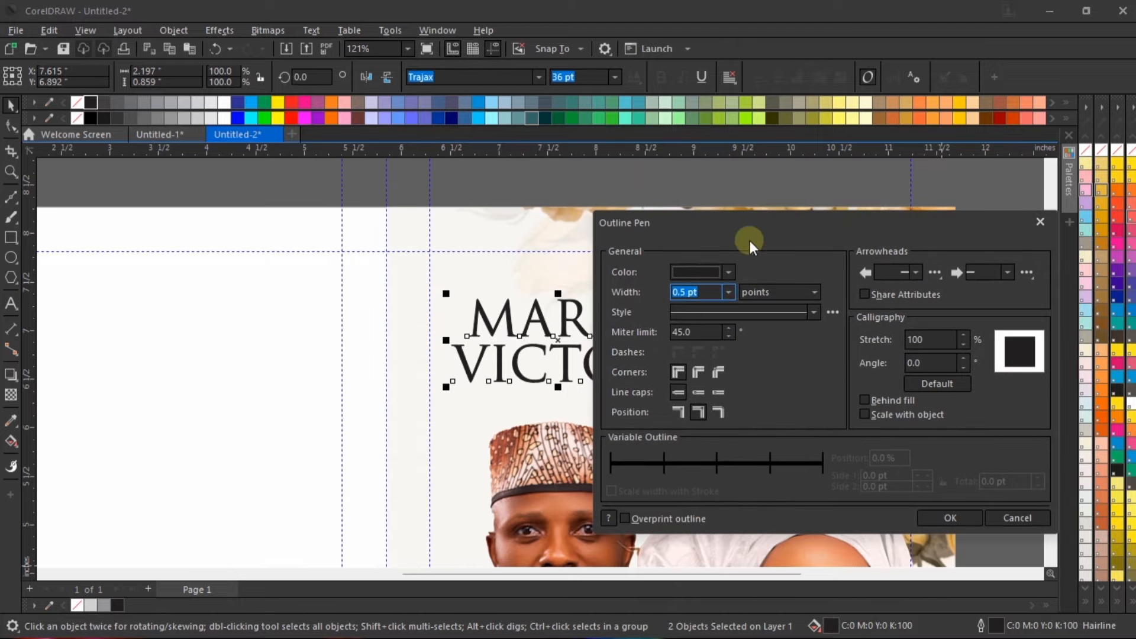
click(726, 292)
click(725, 334)
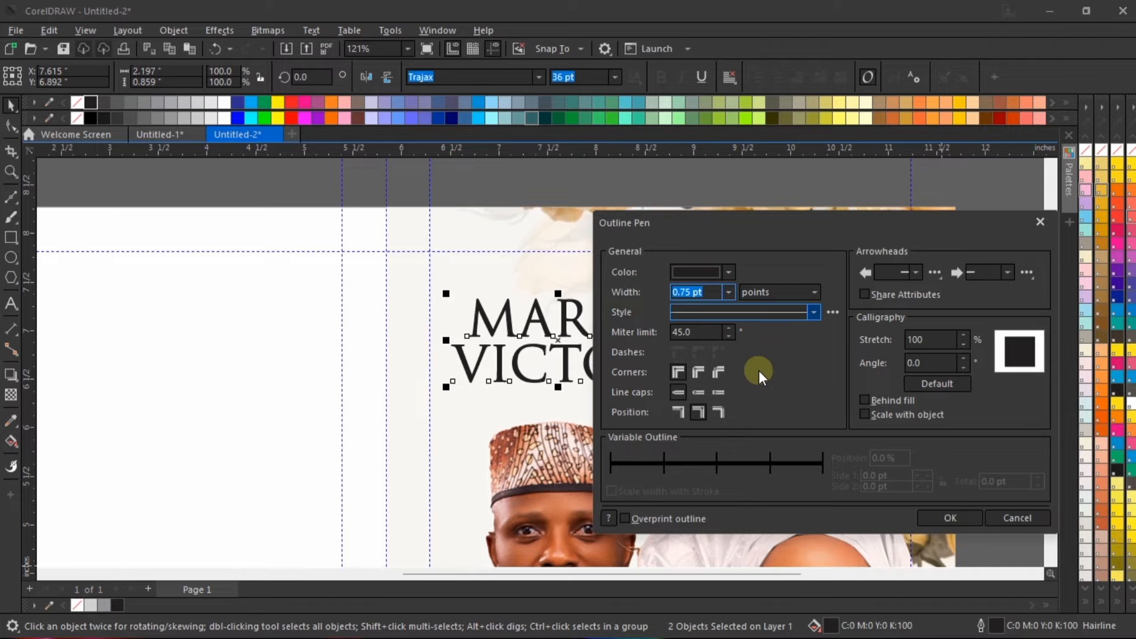
click(958, 519)
scroll(592, 331, down, 3)
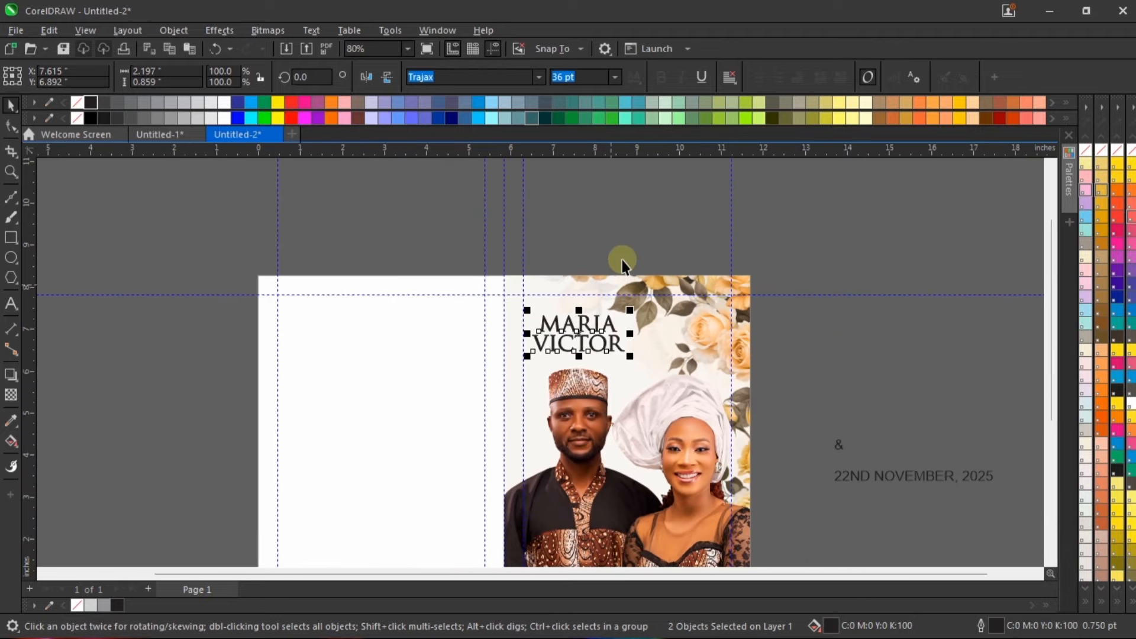
click(622, 260)
Step: Scale both names together to about 36.5 pt and reposition them slightly higher above the groom's cap
scroll(600, 345, up, 2)
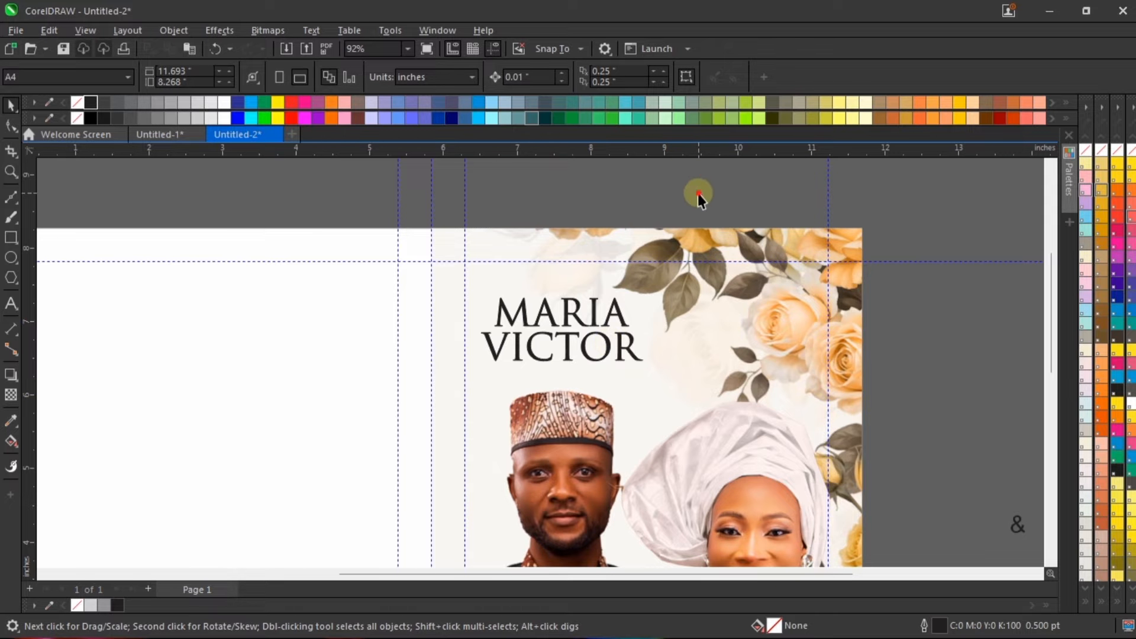
drag(697, 190, 436, 423)
scroll(625, 328, up, 1)
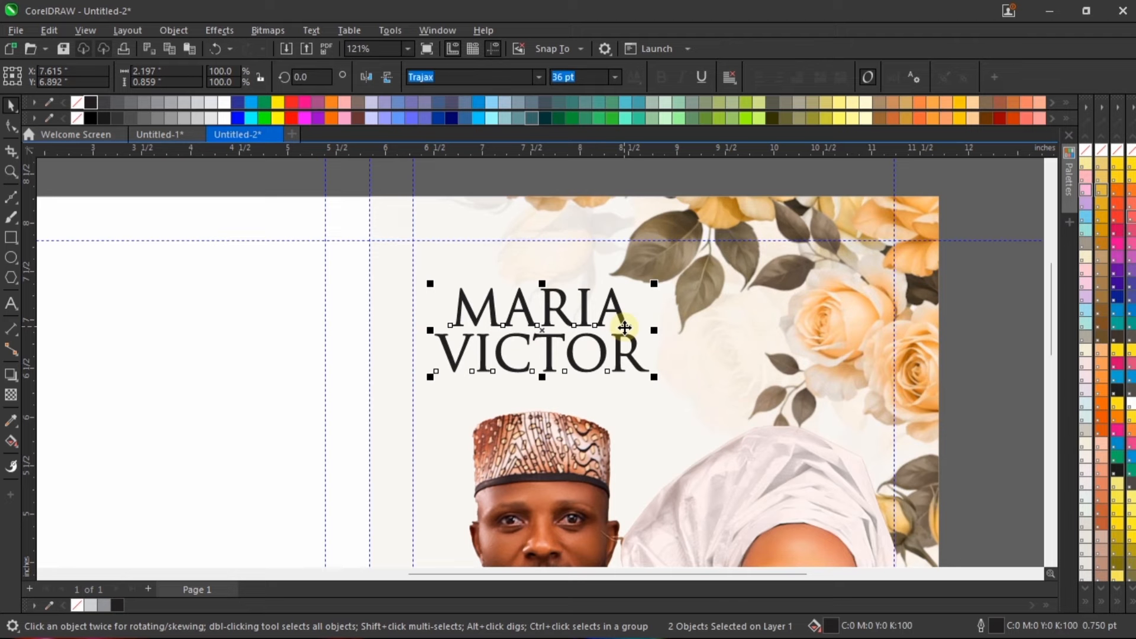
drag(653, 377, 667, 382)
scroll(627, 349, down, 3)
key(ctrl+z)
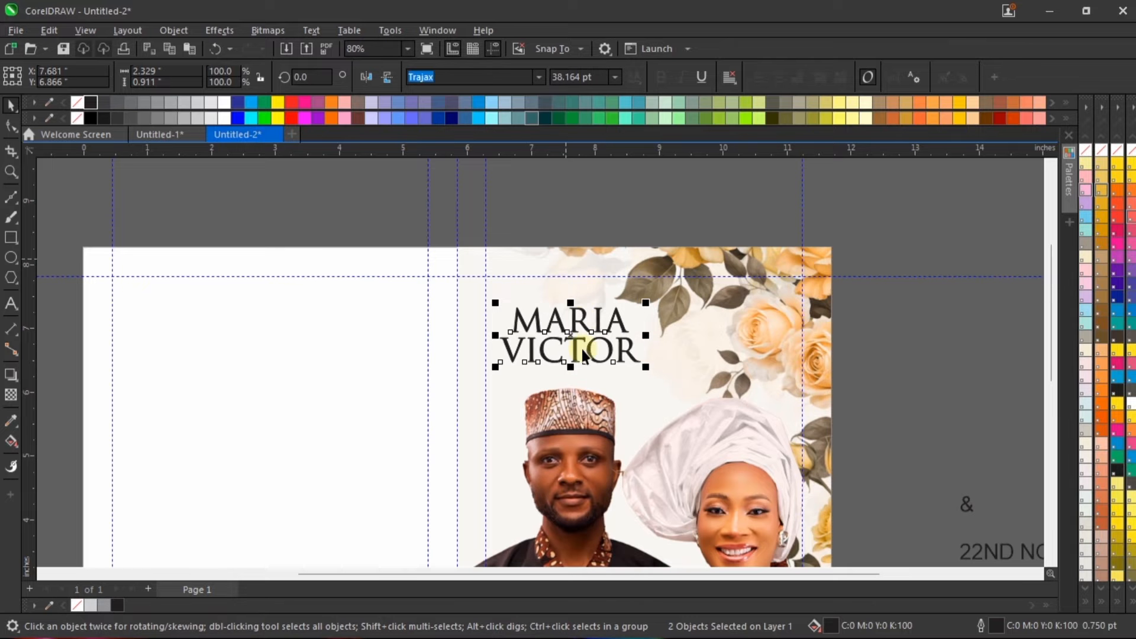
scroll(582, 350, up, 4)
drag(688, 377, 661, 346)
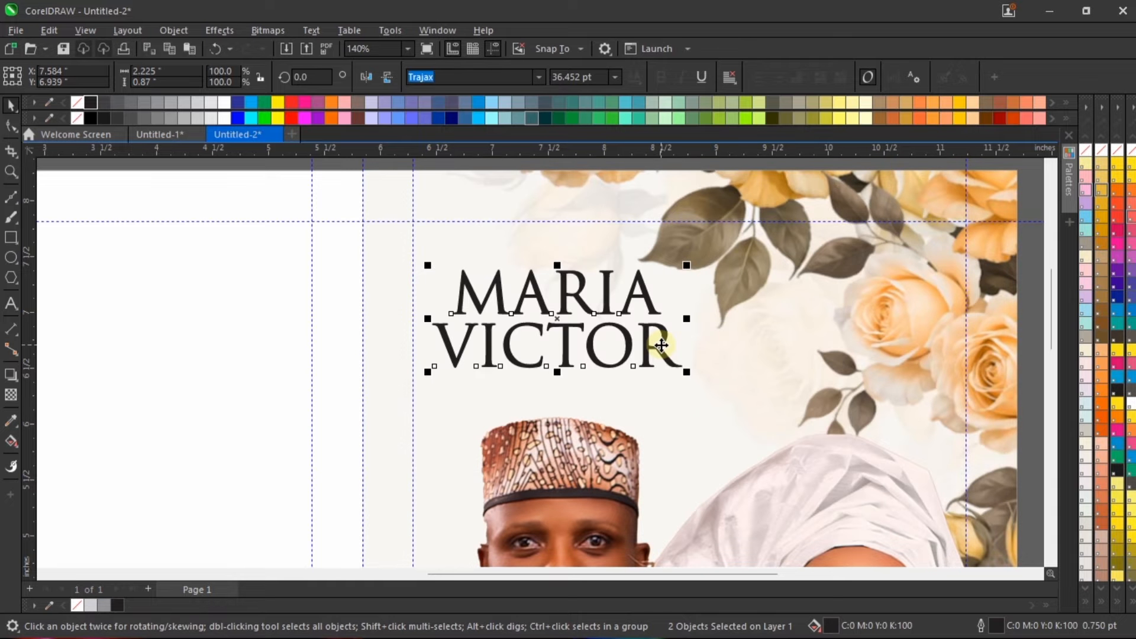
scroll(657, 340, down, 3)
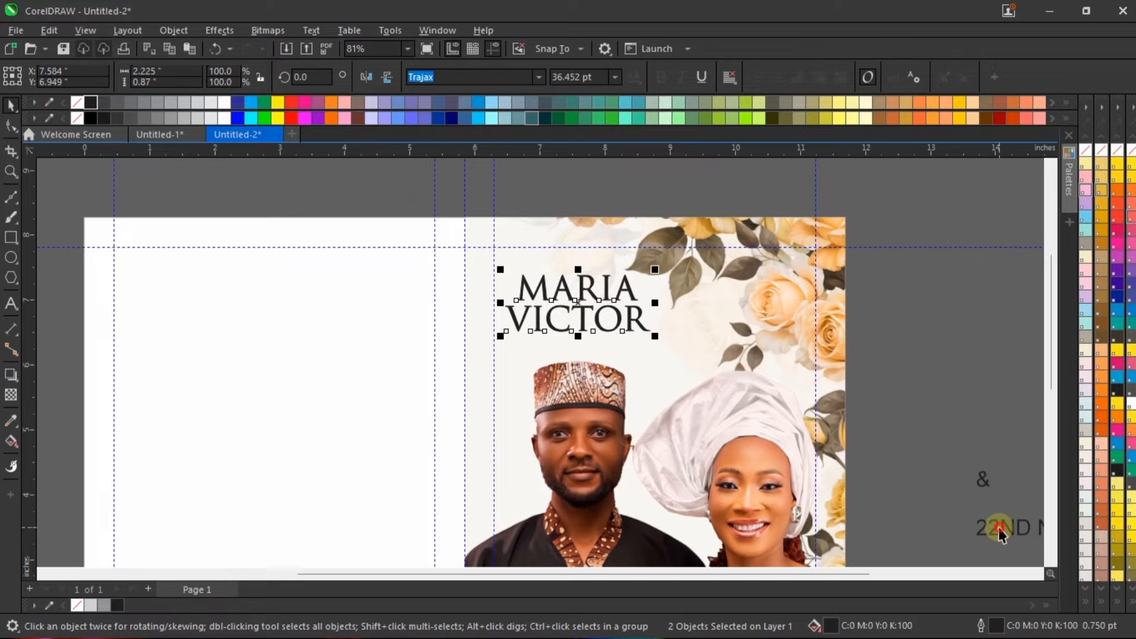
Step: Move the wedding date onto the cover beneath the groom's name and bring the "&" closer beside the page
drag(999, 532, 546, 346)
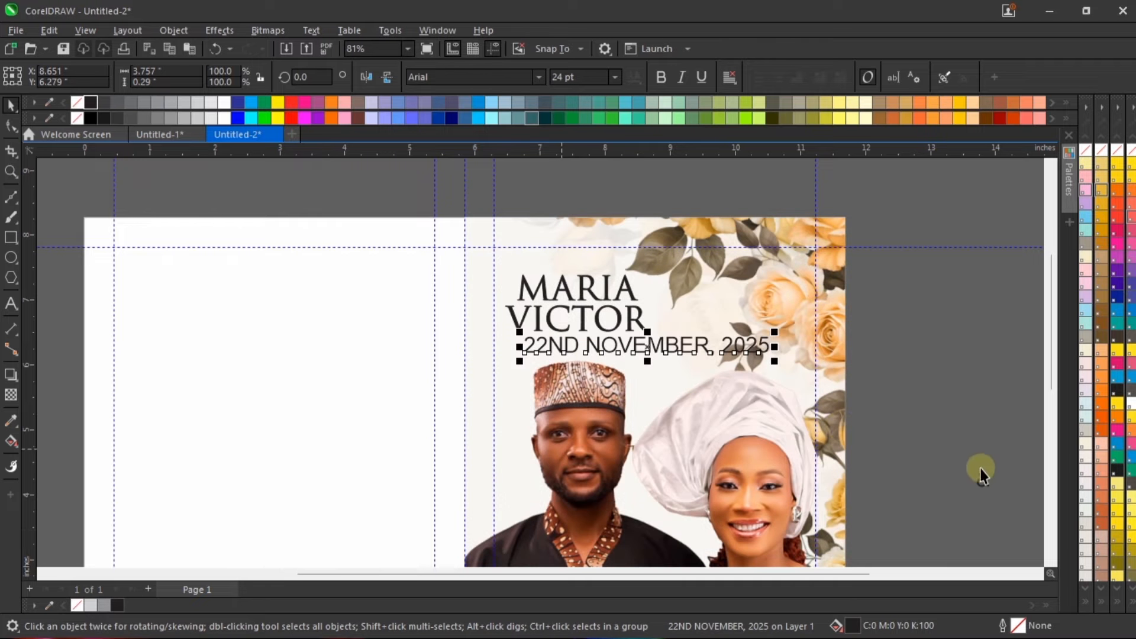
click(980, 475)
click(953, 365)
scroll(624, 342, up, 1)
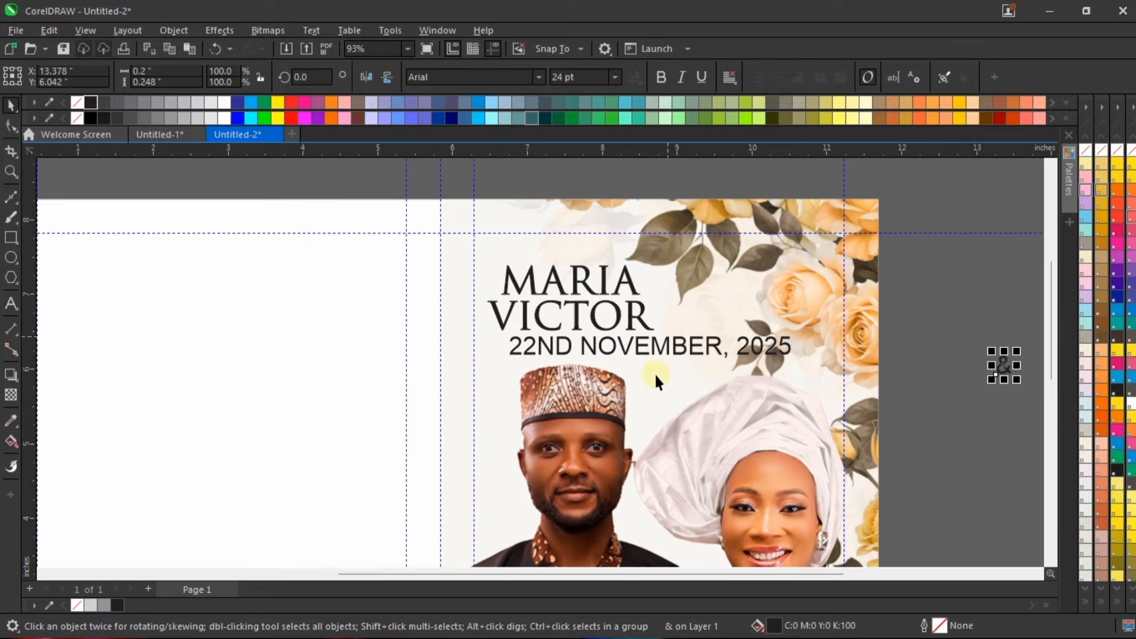
drag(1002, 367, 943, 310)
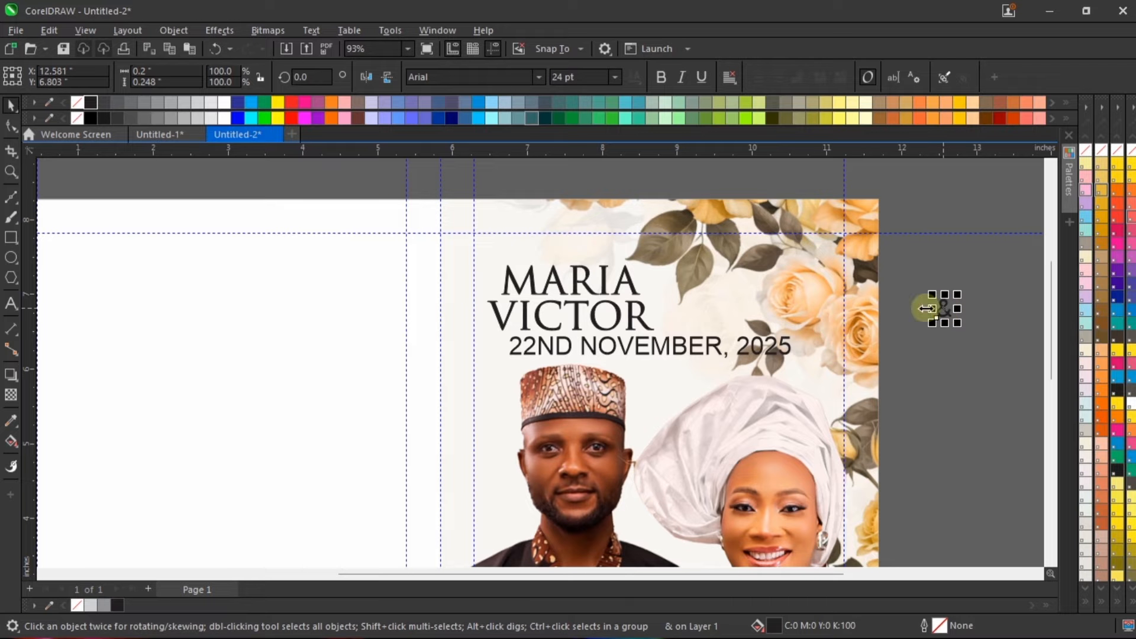
click(10, 257)
scroll(926, 331, up, 3)
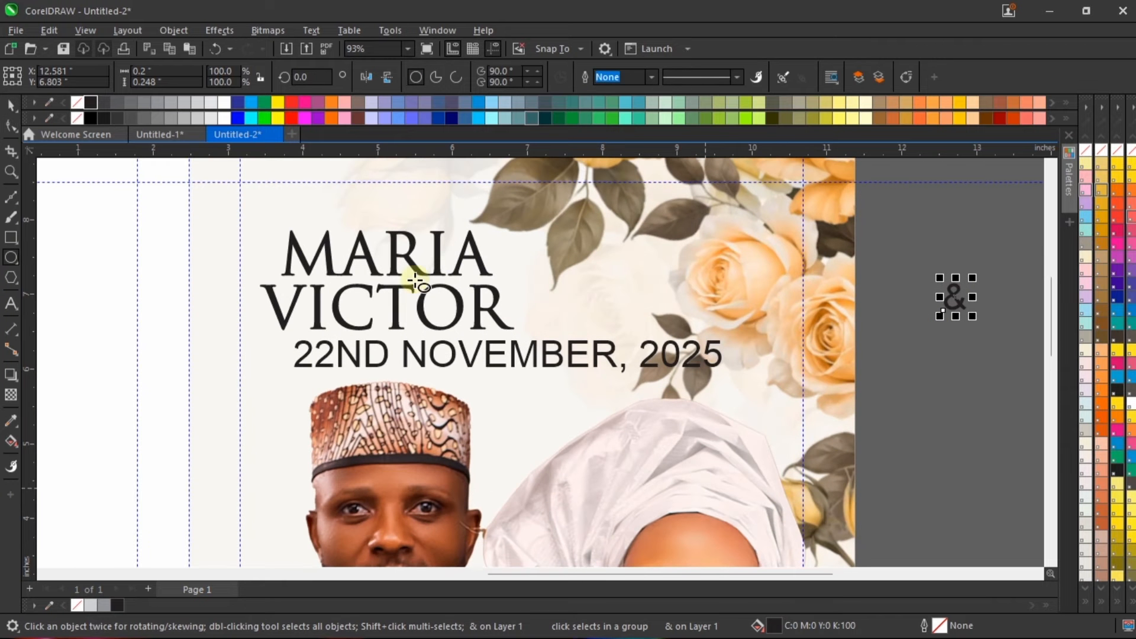
drag(554, 265, 595, 318)
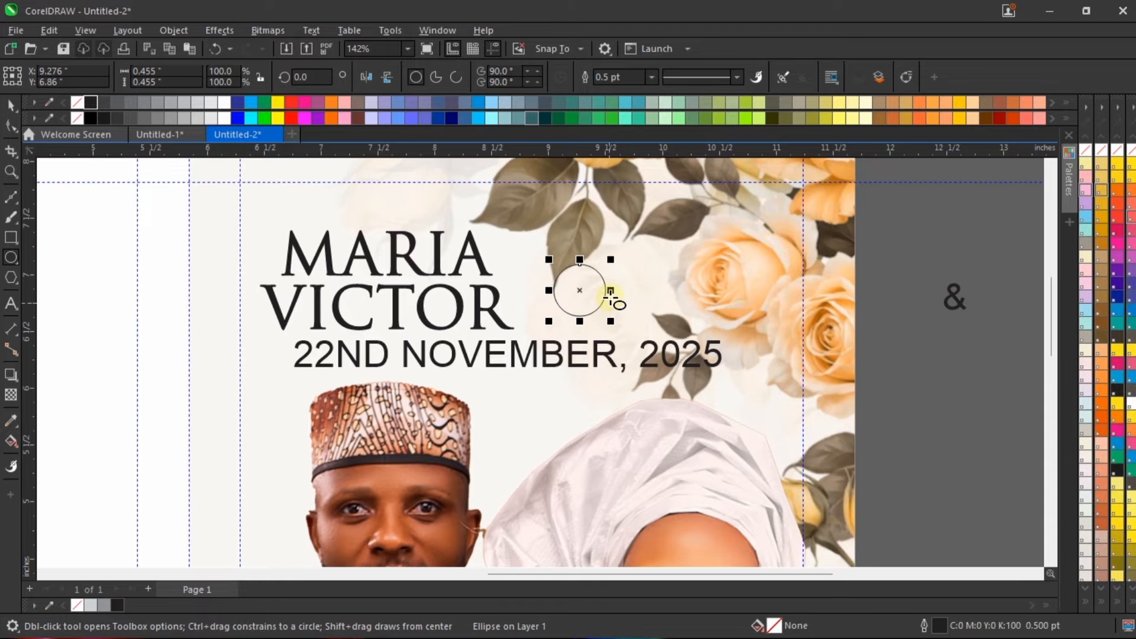
key(space)
scroll(564, 278, up, 1)
key(Delete)
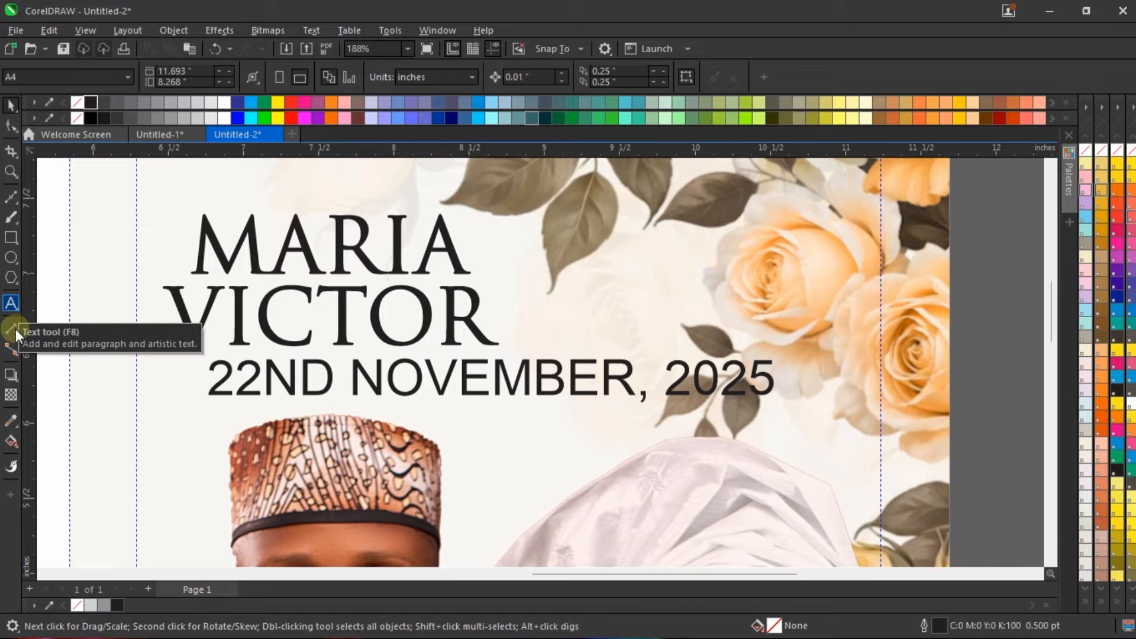
Step: Draw a circle on the cover, scale it down to about 0.38 in, and place it just right of the groom's name
click(13, 256)
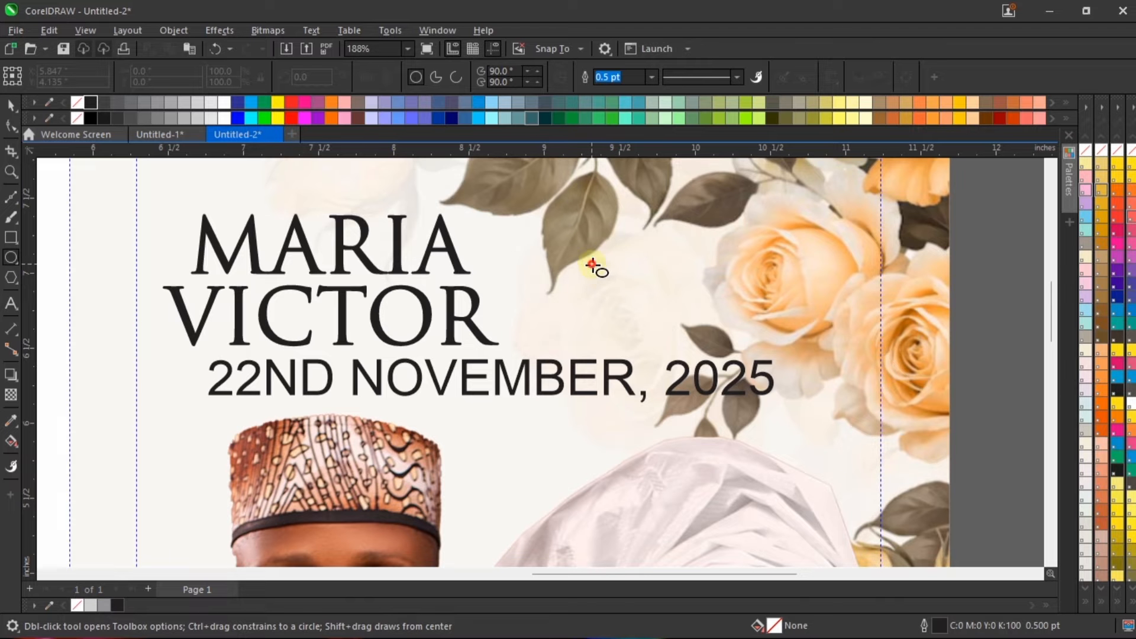
drag(593, 264, 653, 342)
key(space)
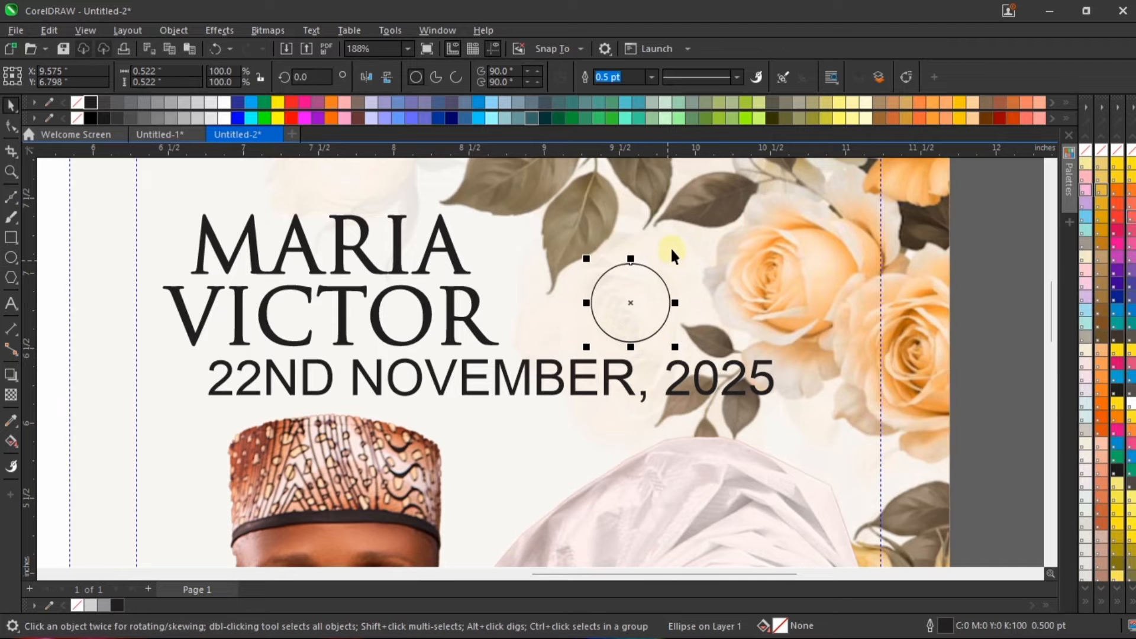
mouse_move(674, 258)
mouse_down()
mouse_move(653, 280)
mouse_move(578, 309)
mouse_move(562, 309)
mouse_move(566, 296)
mouse_up()
scroll(567, 276, up, 1)
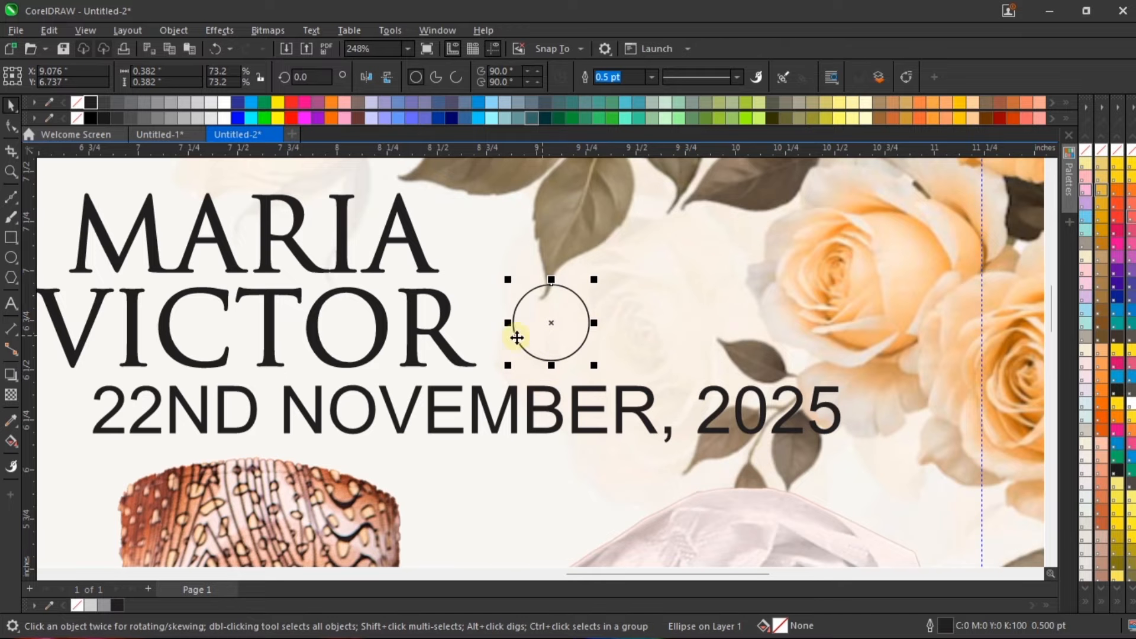
scroll(559, 346, down, 1)
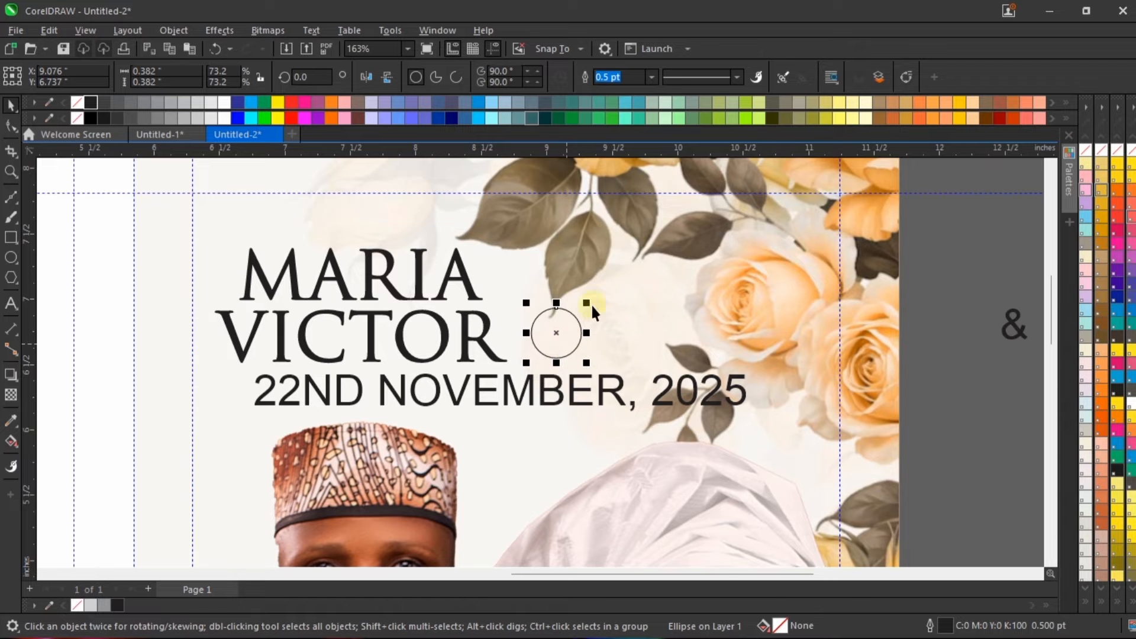
scroll(532, 331, down, 6)
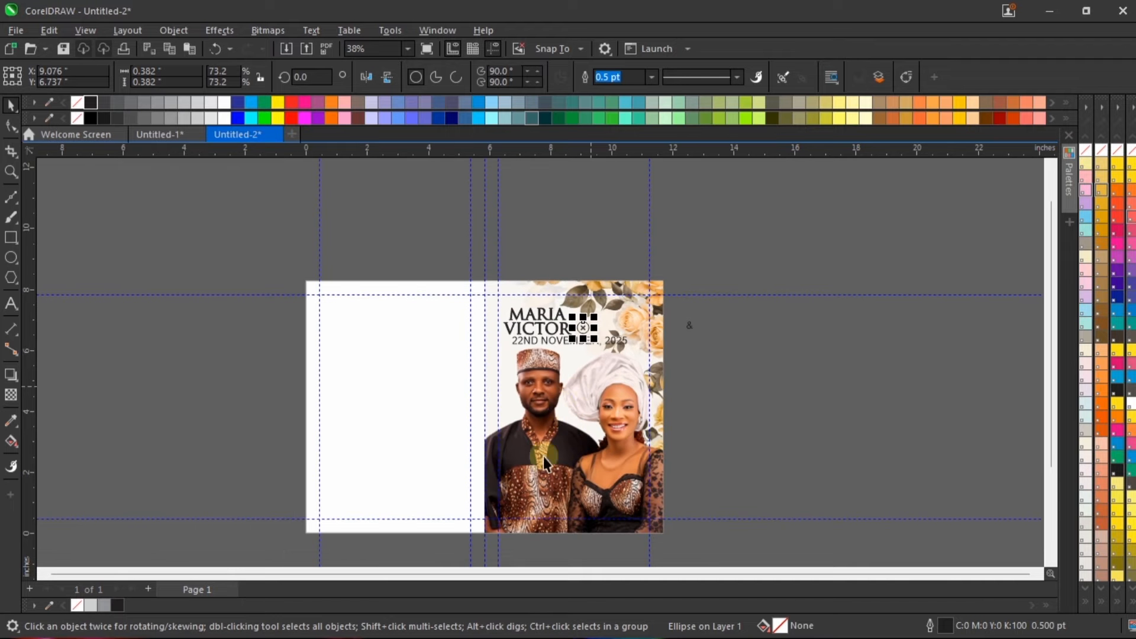
scroll(554, 326, up, 7)
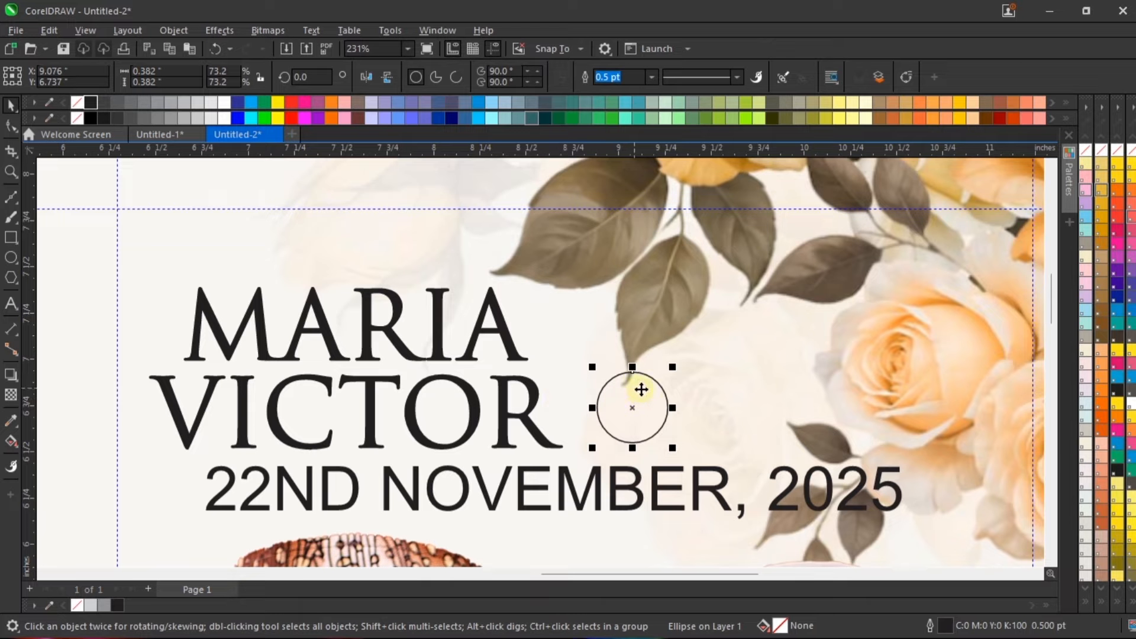
Step: Move the circle against the end of the groom's name and give it an Autumn Orange fill with no outline
drag(637, 390, 602, 362)
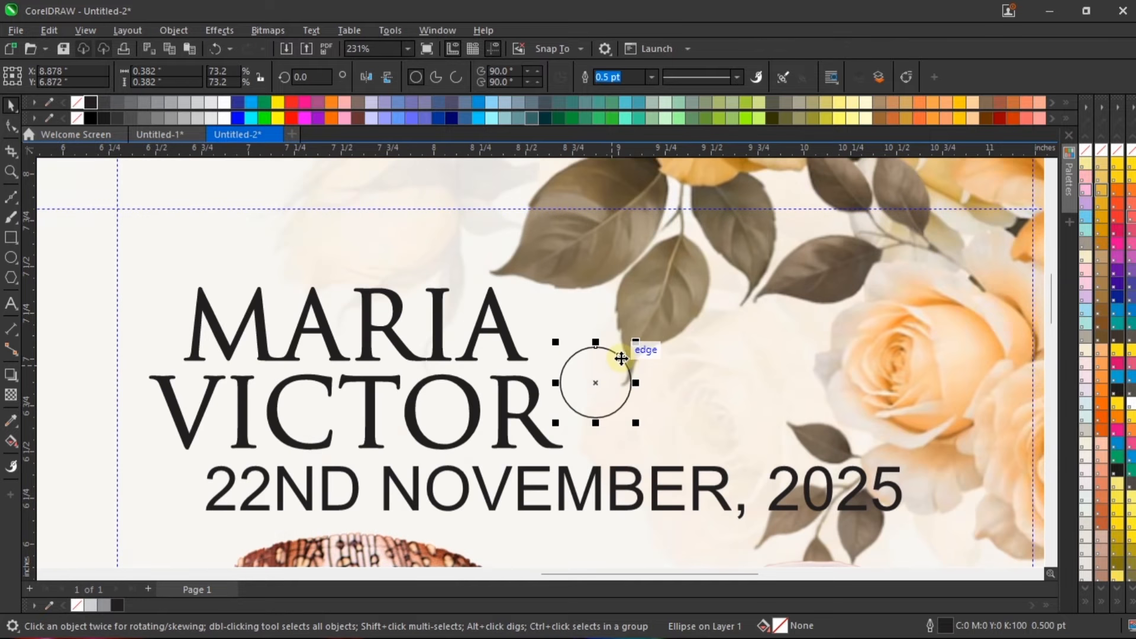
scroll(615, 355, down, 2)
scroll(619, 377, up, 3)
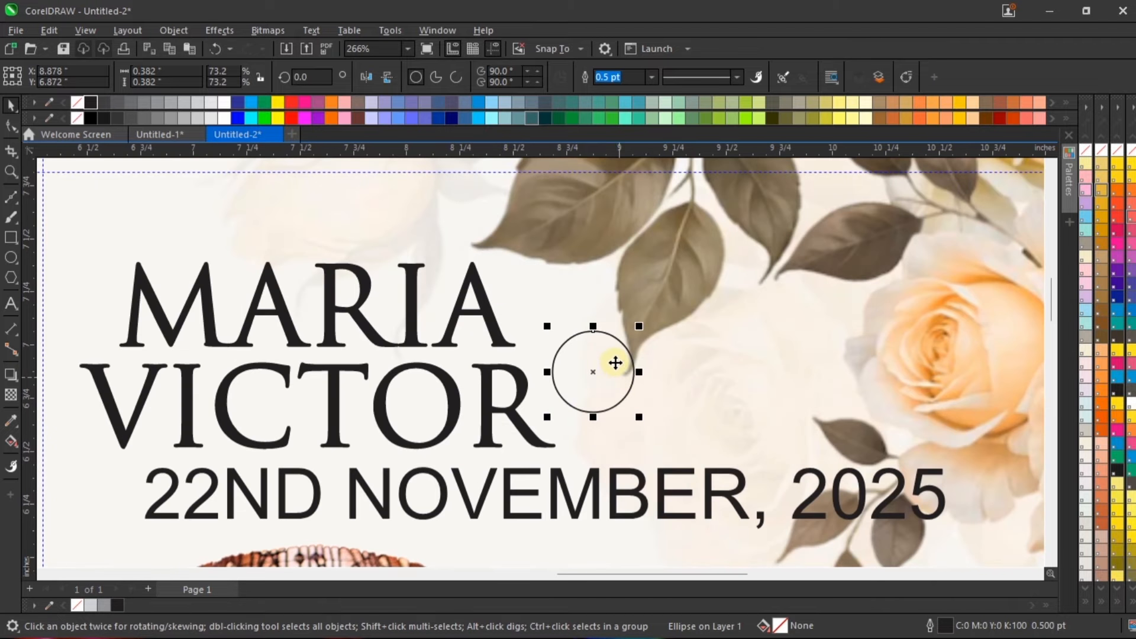
drag(608, 365, 595, 386)
scroll(596, 387, down, 1)
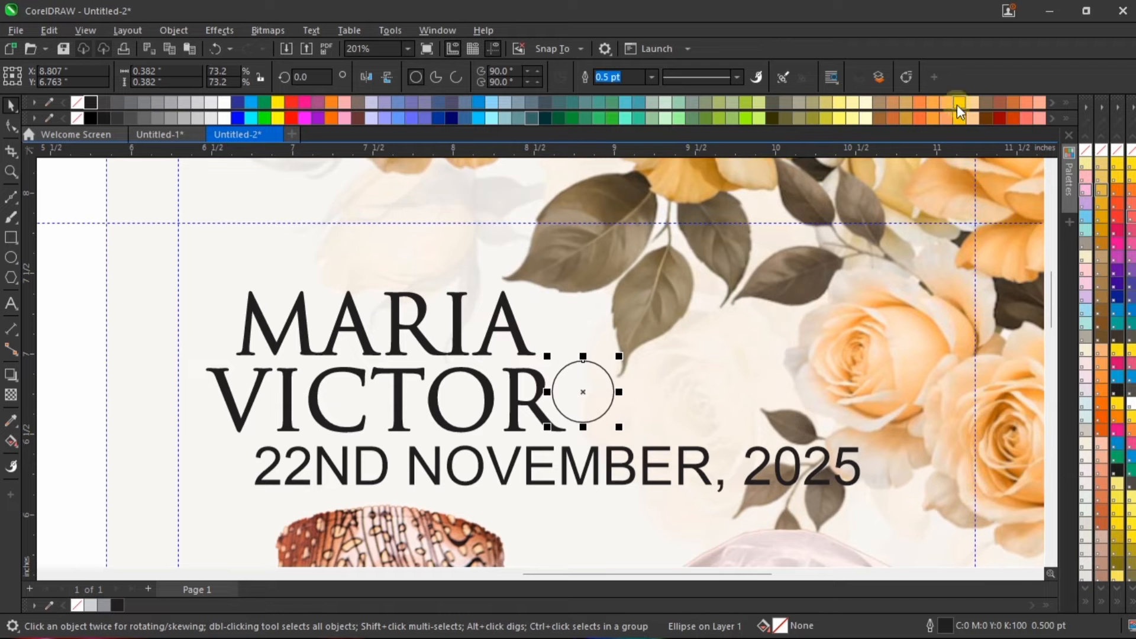
click(918, 103)
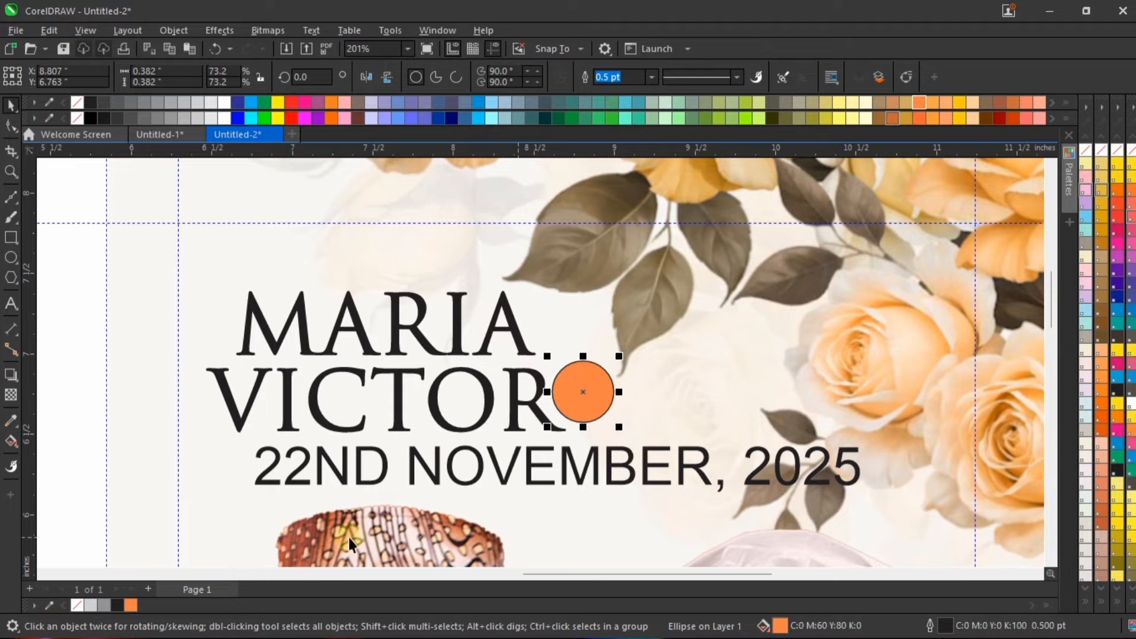
right_click(69, 609)
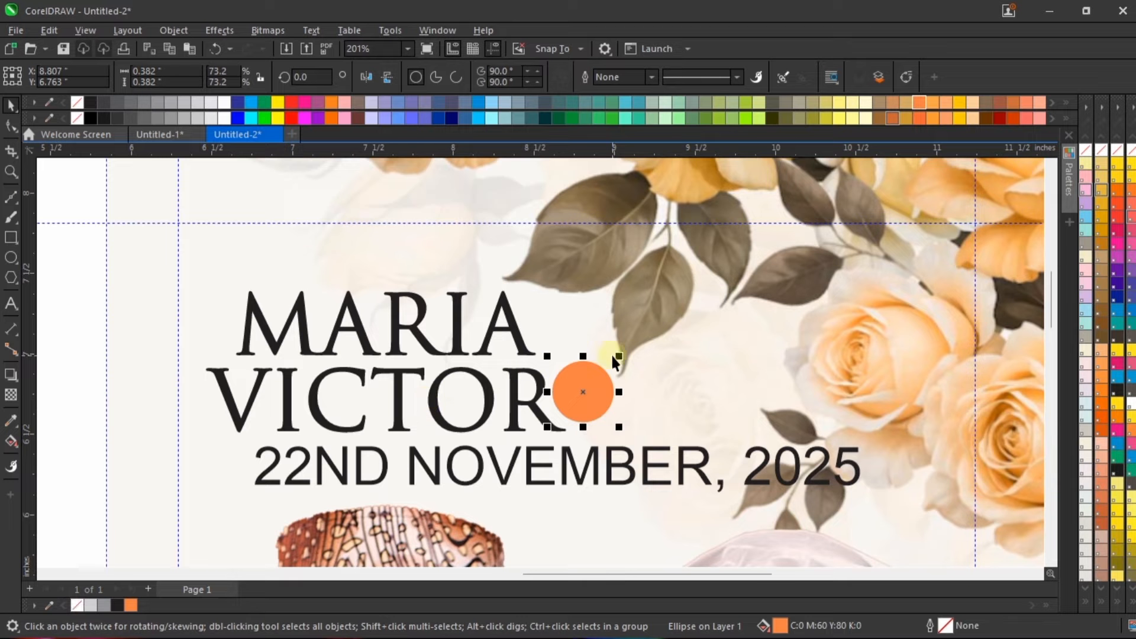
Step: Shrink the orange circle to about 0.34 in, move it between the two names, and place the "&" on it
drag(619, 358, 406, 367)
scroll(406, 366, down, 4)
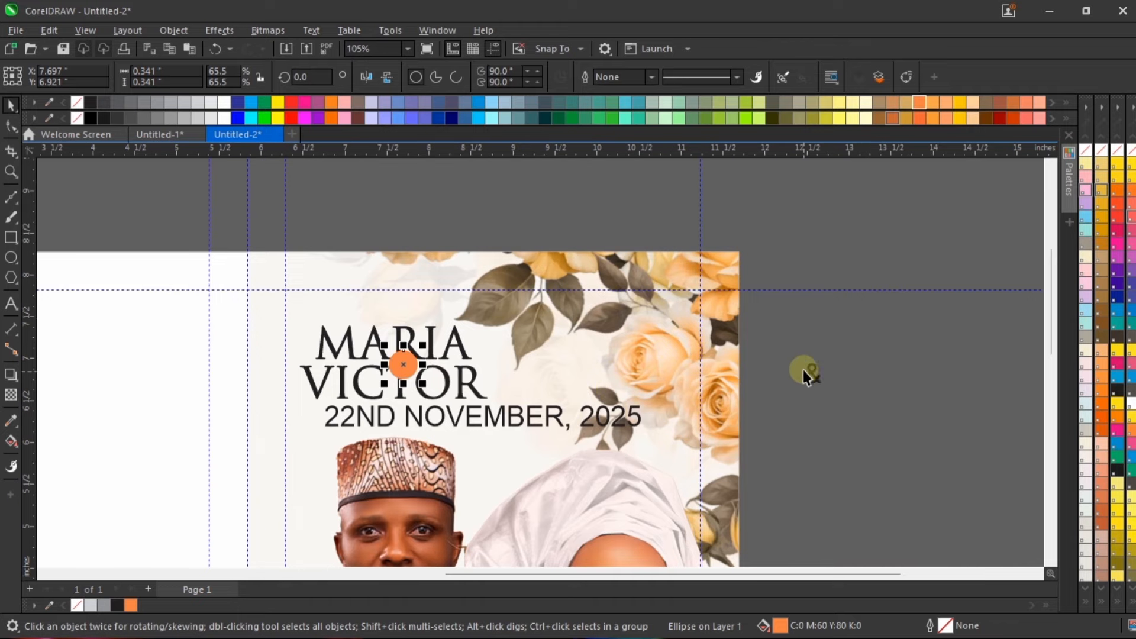
drag(803, 371, 404, 370)
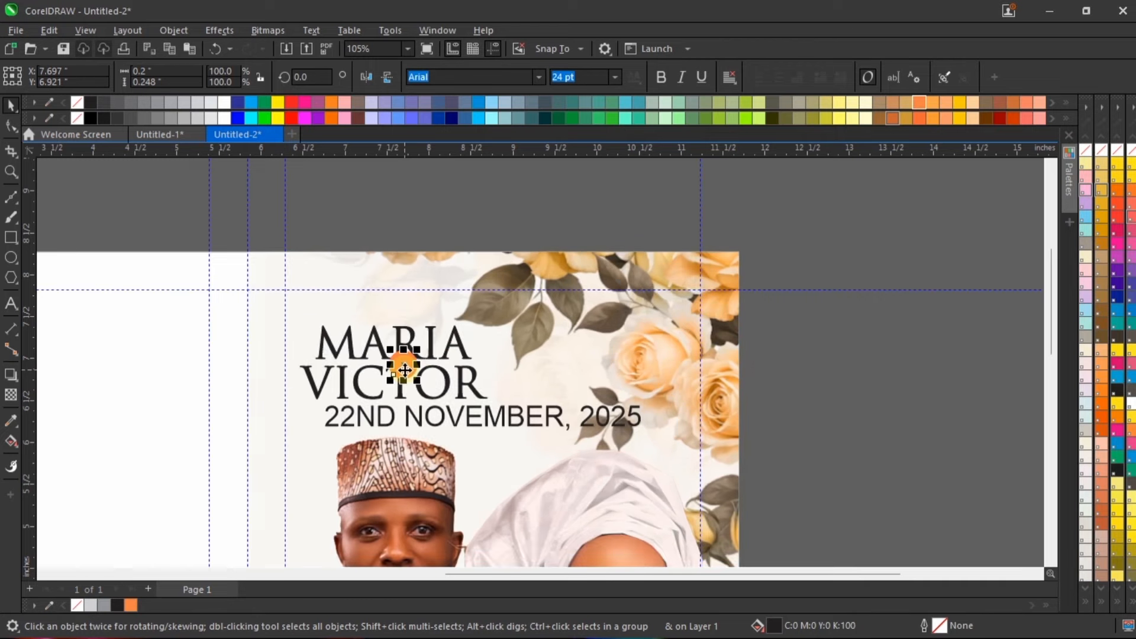
scroll(405, 370, up, 6)
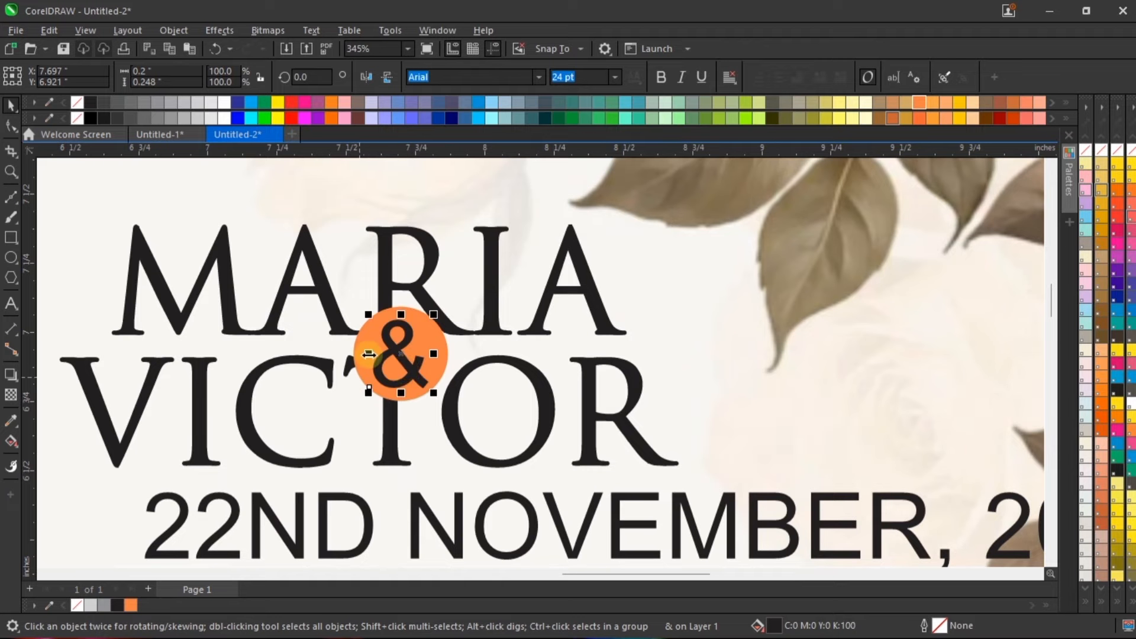
Step: Set the font of the "&" to Trajax and scale it down to about 21.8 pt
scroll(384, 358, up, 4)
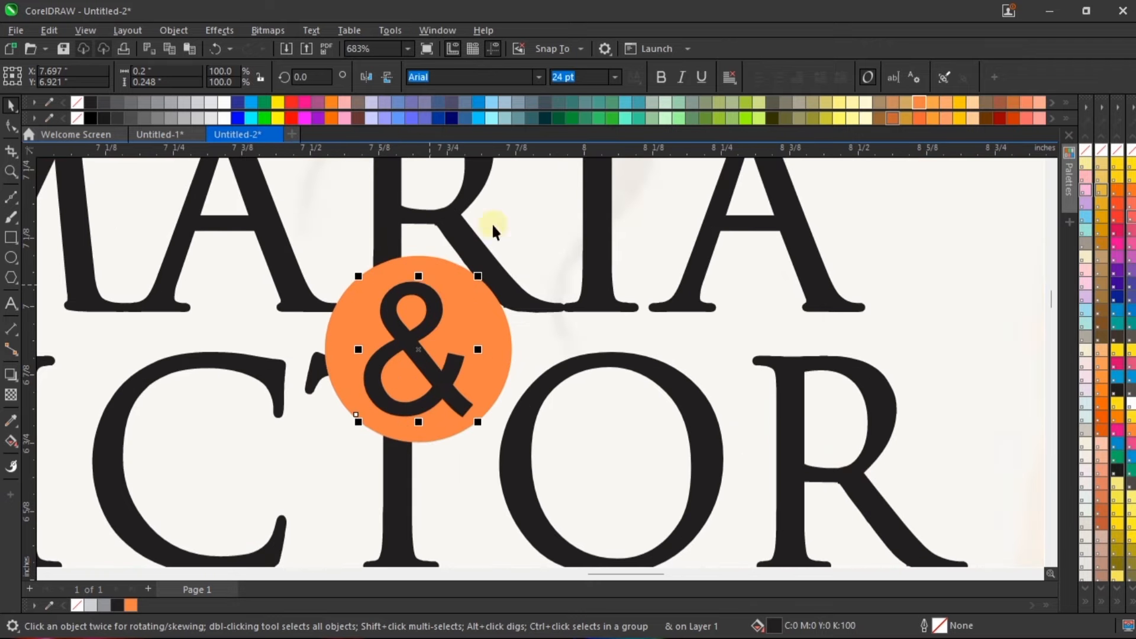
click(537, 77)
click(513, 123)
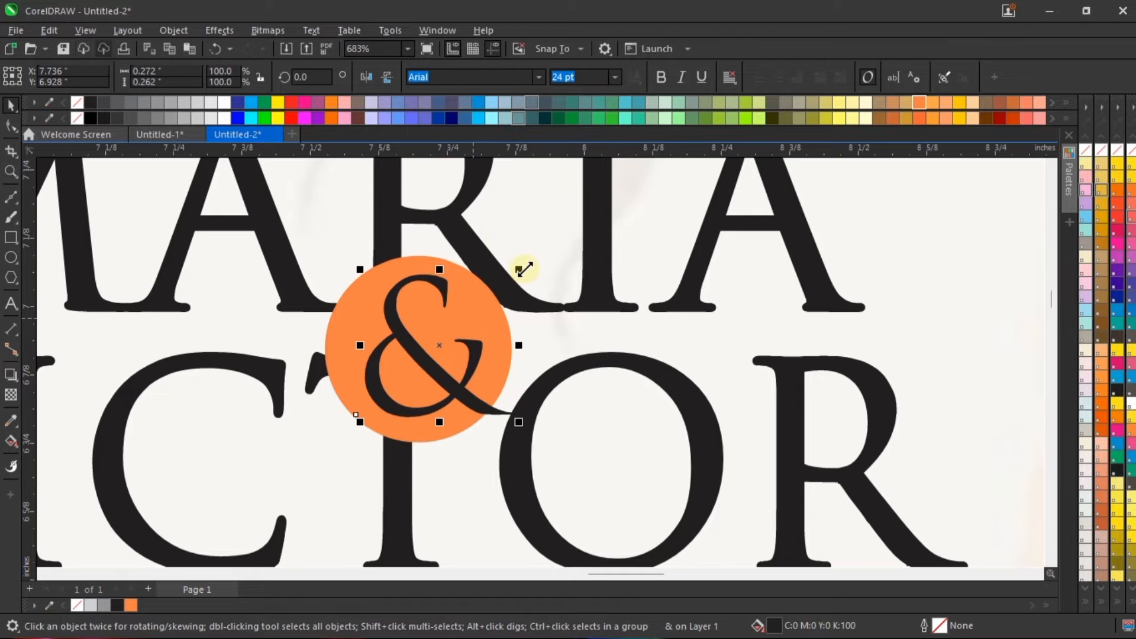
Step: Give the "&" a black outline with a width of 0.5 pt
right_click(91, 101)
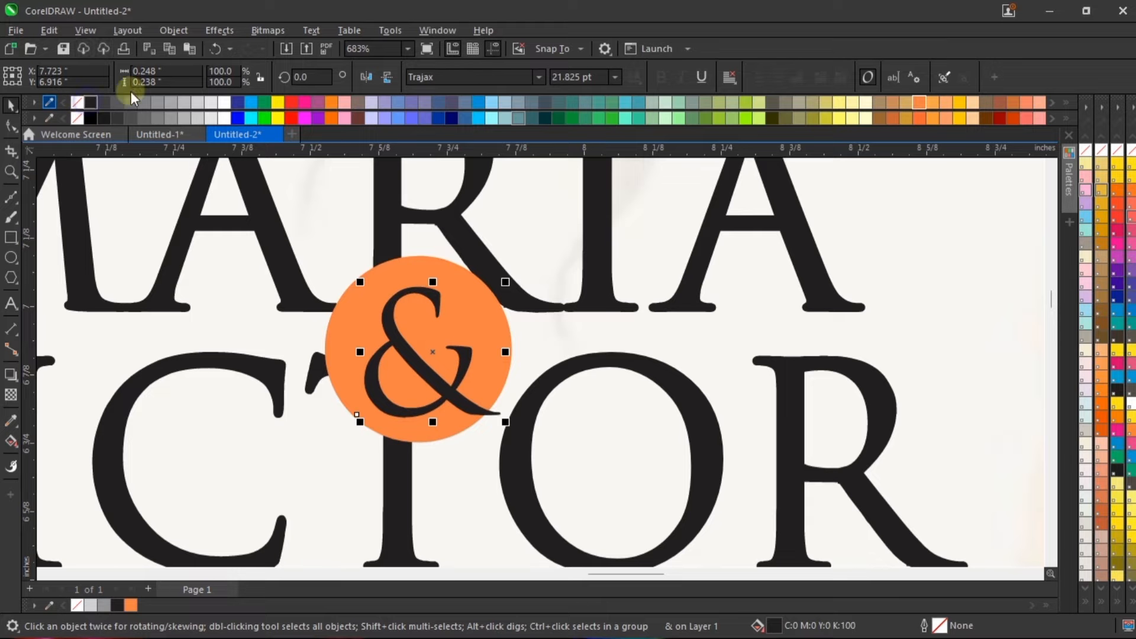
double_click(939, 622)
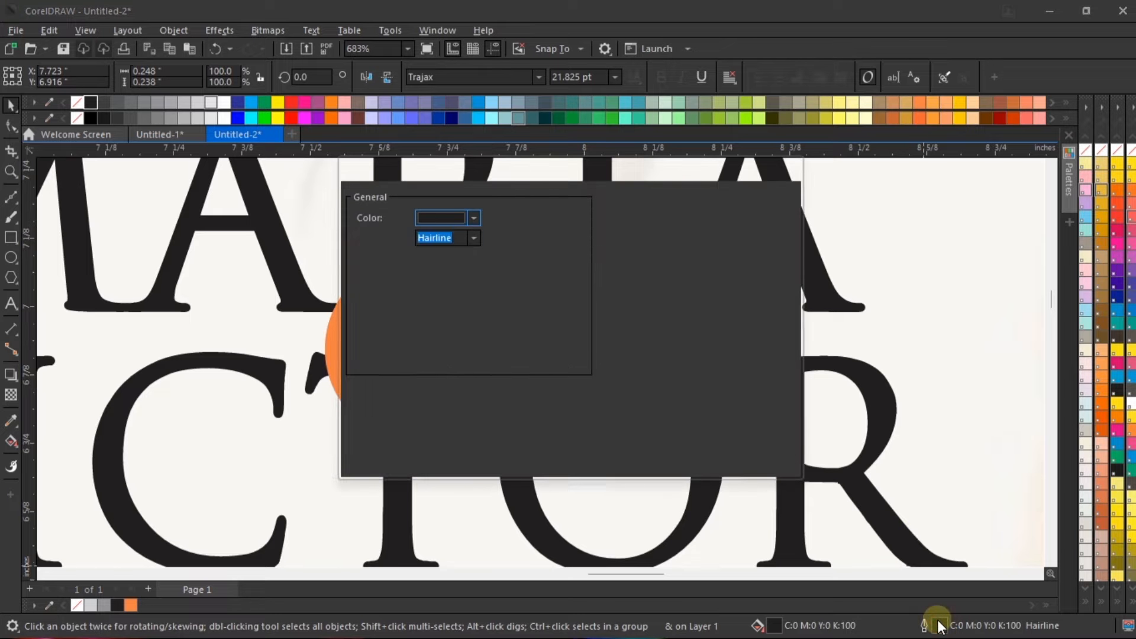
click(476, 237)
click(460, 269)
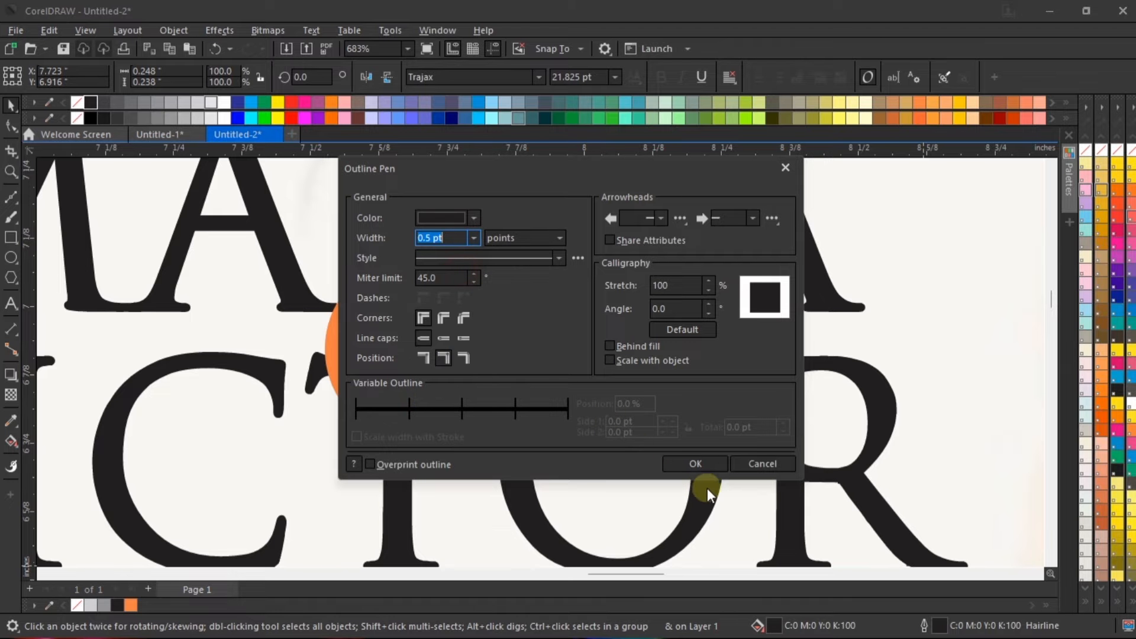
click(695, 464)
Step: Centre the "&" on the orange circle
scroll(400, 325, up, 2)
drag(389, 330, 375, 320)
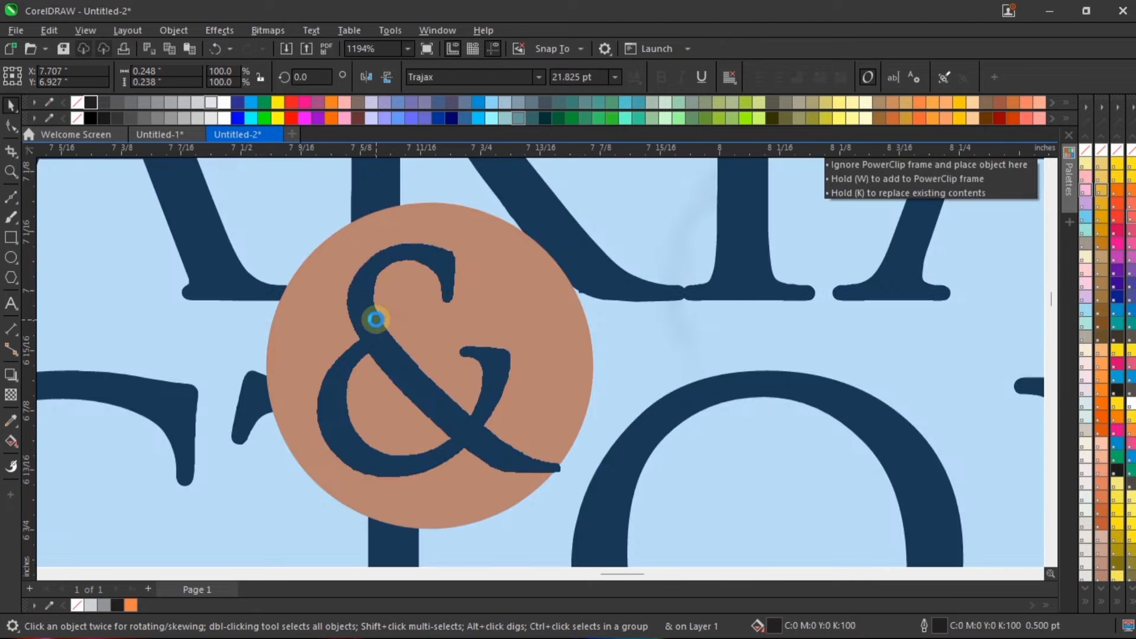
shift+click(542, 328)
scroll(541, 327, down, 5)
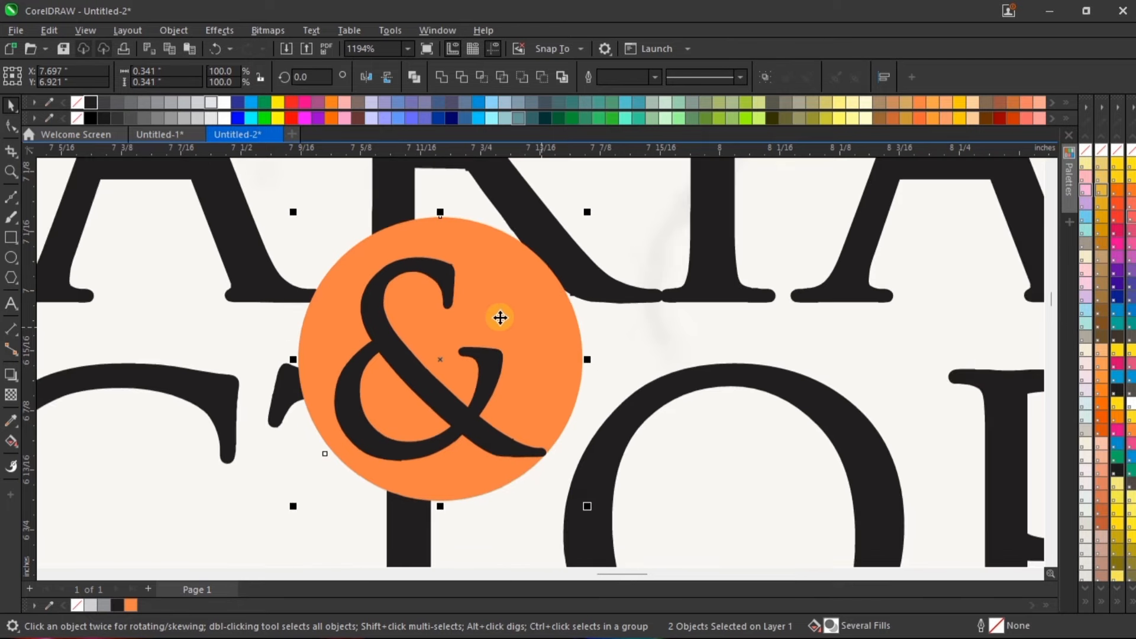
Step: Change the fill and outline of the "&" to white and shrink it slightly inside the orange circle
scroll(441, 296, up, 2)
click(506, 341)
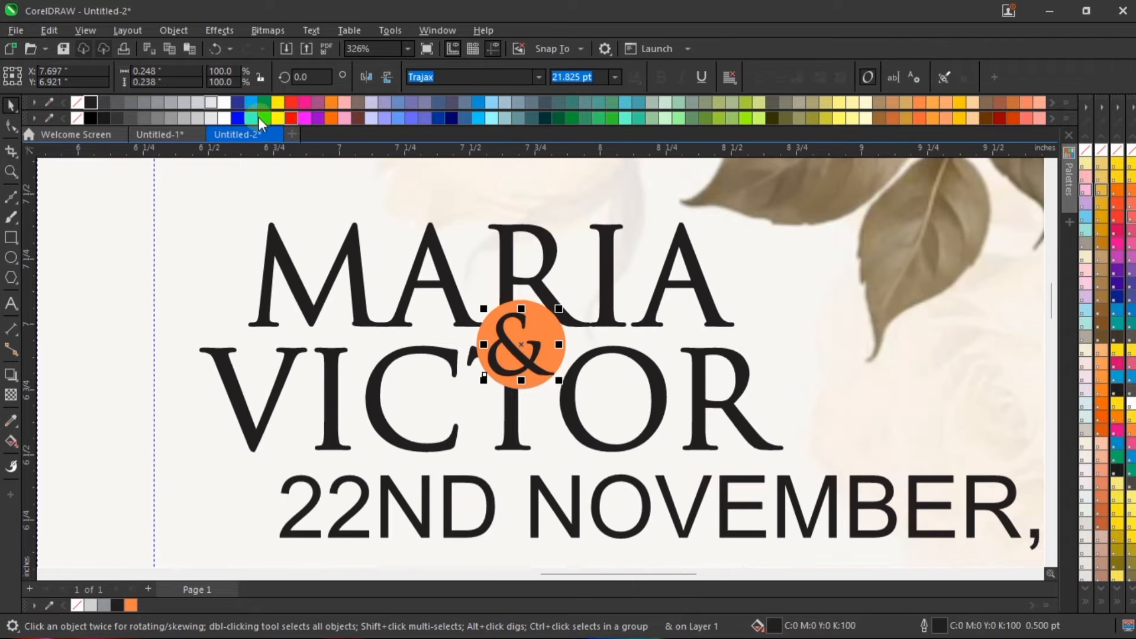
click(225, 103)
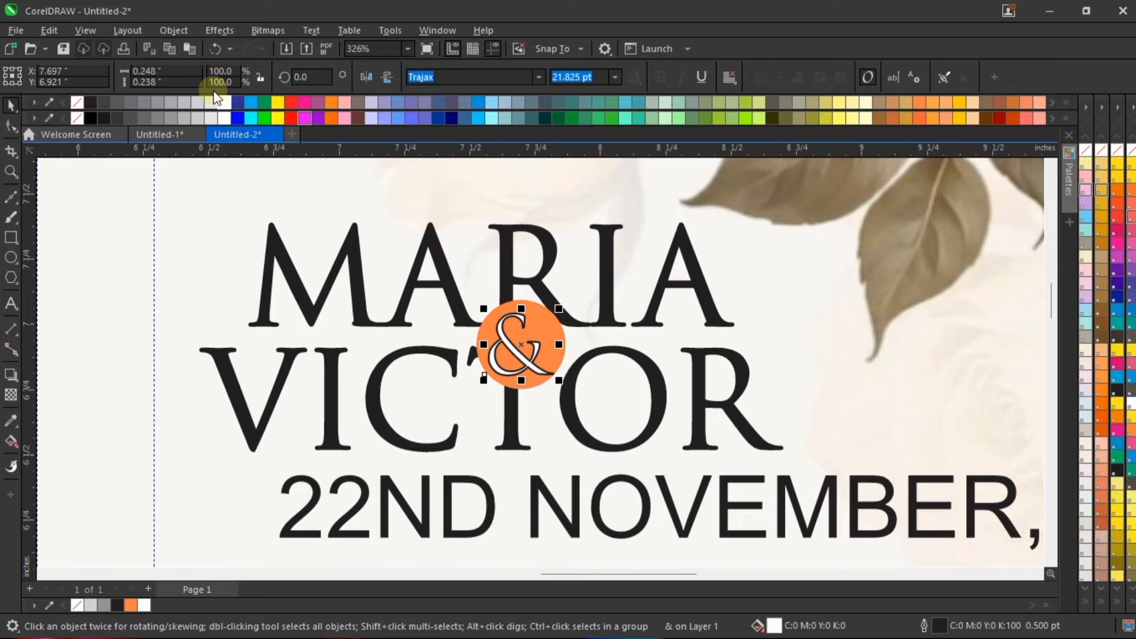
scroll(540, 322, up, 2)
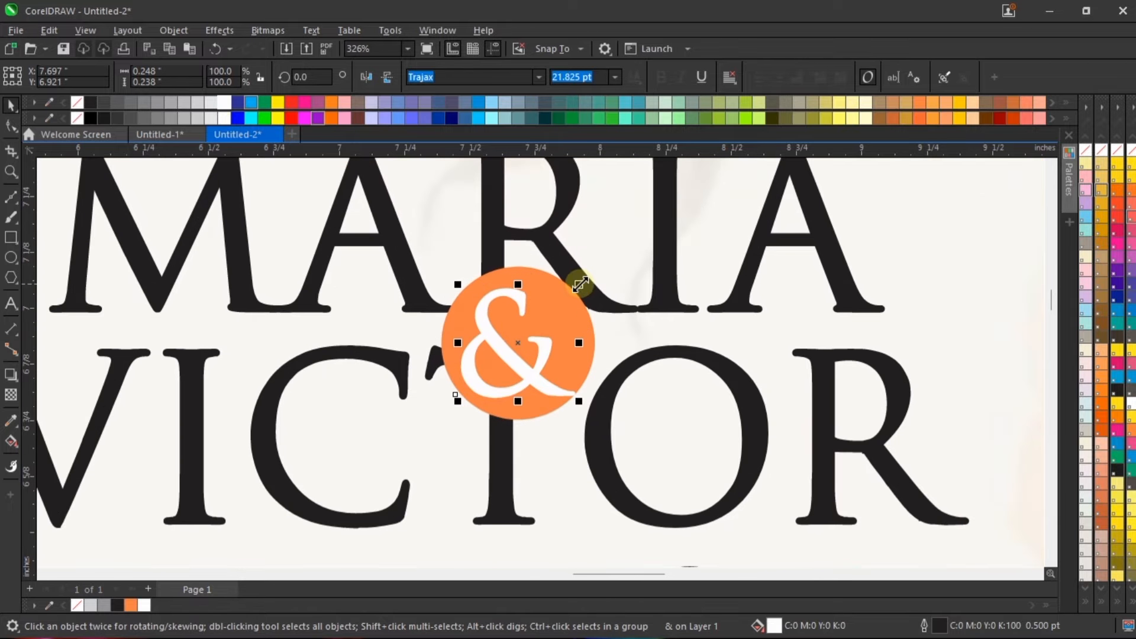
drag(582, 280, 575, 284)
Step: Group the "&" with its orange circle and scale the group down to about 0.28 in
shift+click(546, 290)
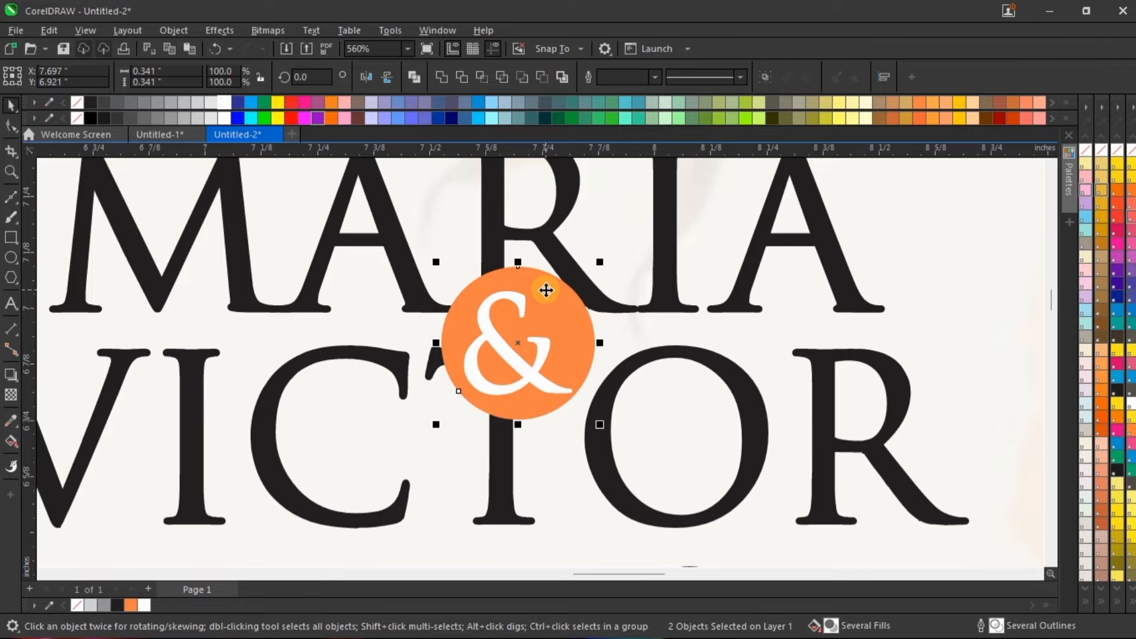
key(ctrl+g)
scroll(546, 290, down, 2)
scroll(545, 290, down, 1)
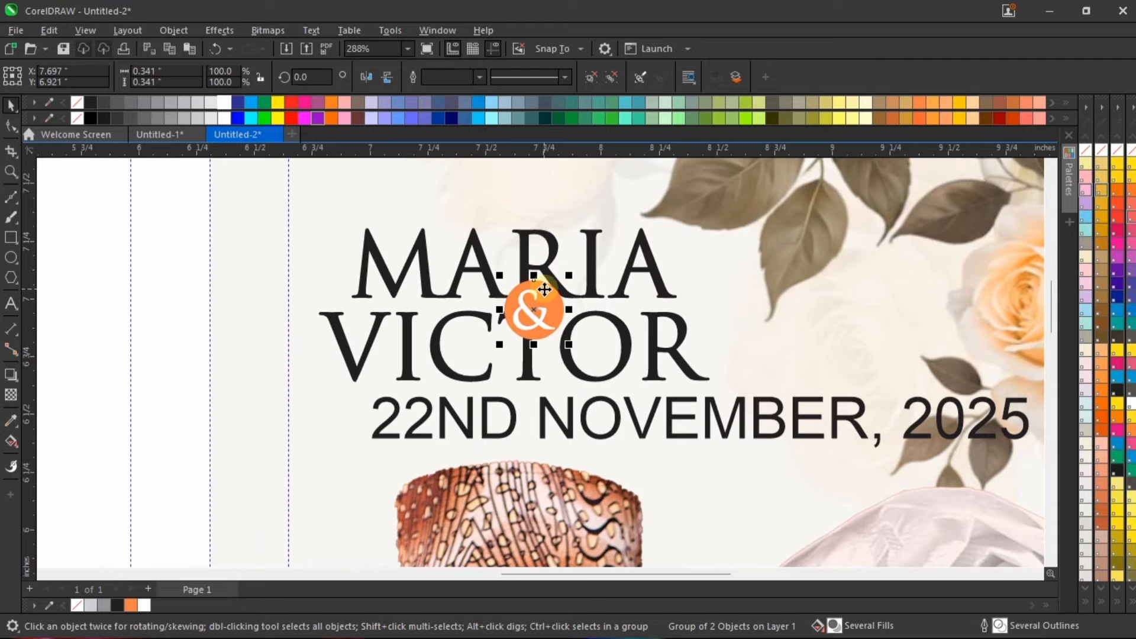
drag(571, 348, 567, 316)
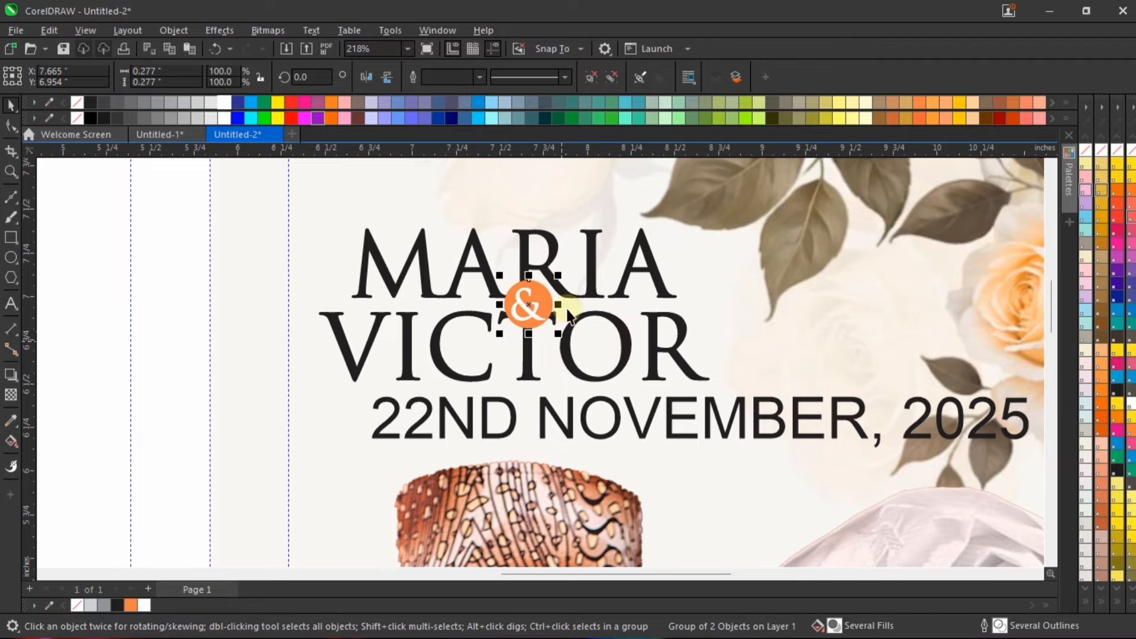
Step: Align the "&" badge horizontally with the centre of the bride's name
shift+click(590, 285)
scroll(530, 301, down, 3)
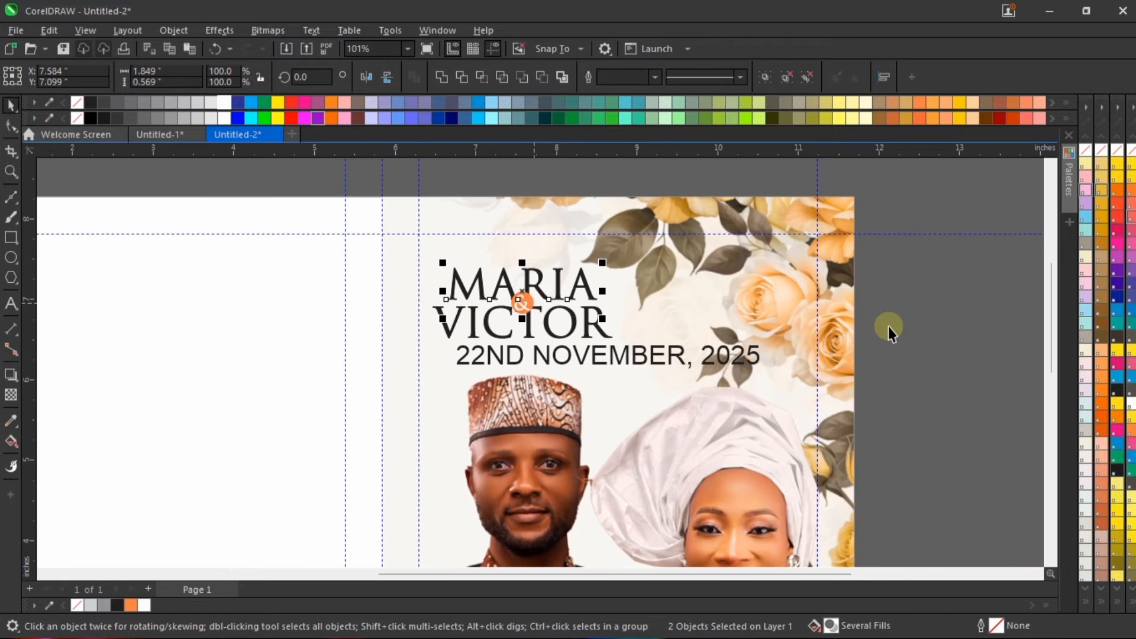
scroll(542, 323, up, 1)
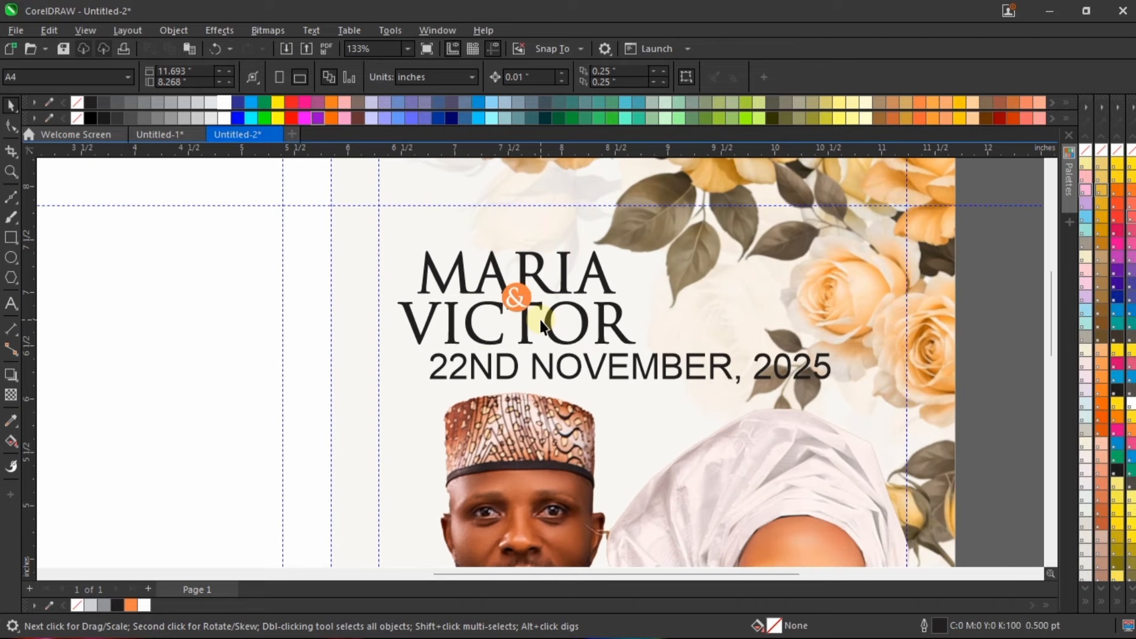
Step: Nudge the "&" badge slightly up and to the left, just left of the T in the groom's name
click(526, 319)
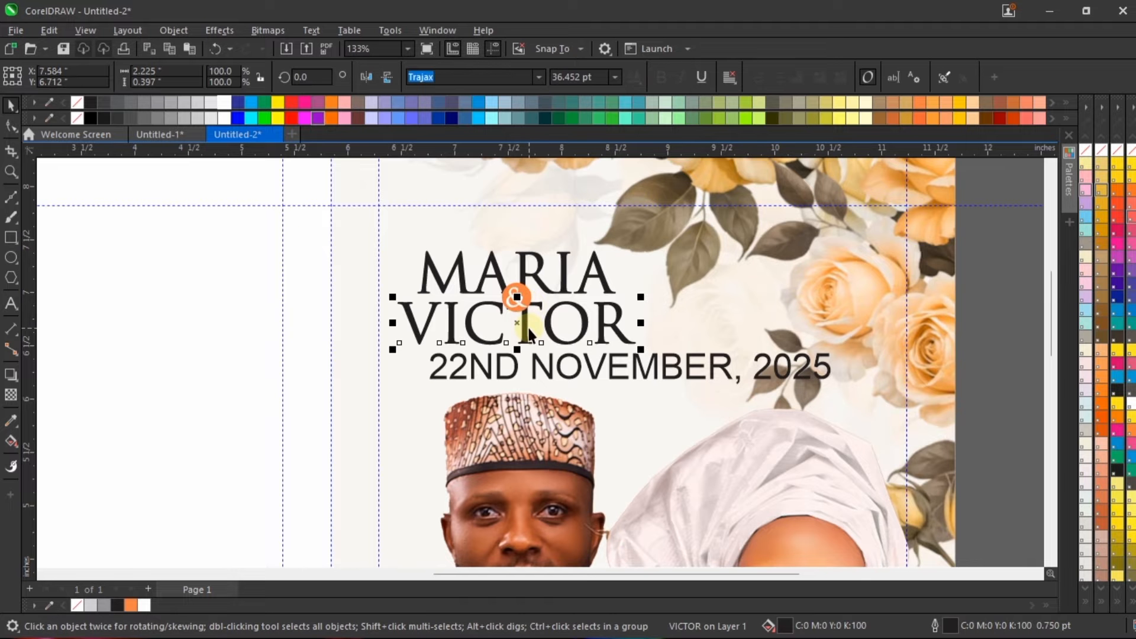
scroll(526, 294, up, 3)
click(524, 287)
scroll(517, 302, up, 2)
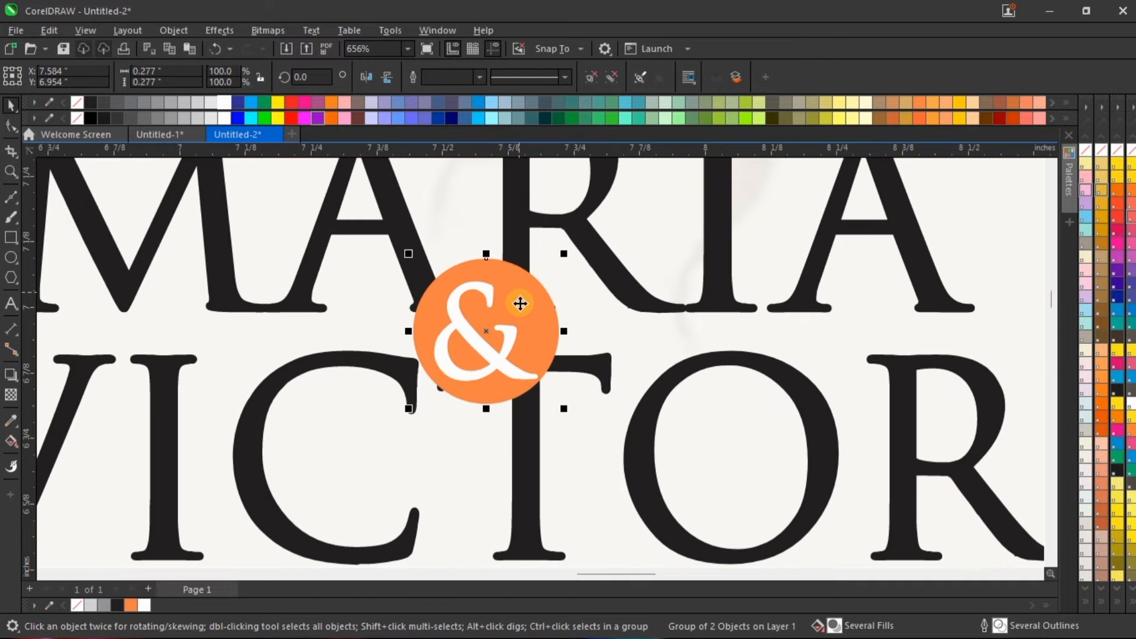
drag(517, 302, 509, 297)
scroll(509, 297, down, 5)
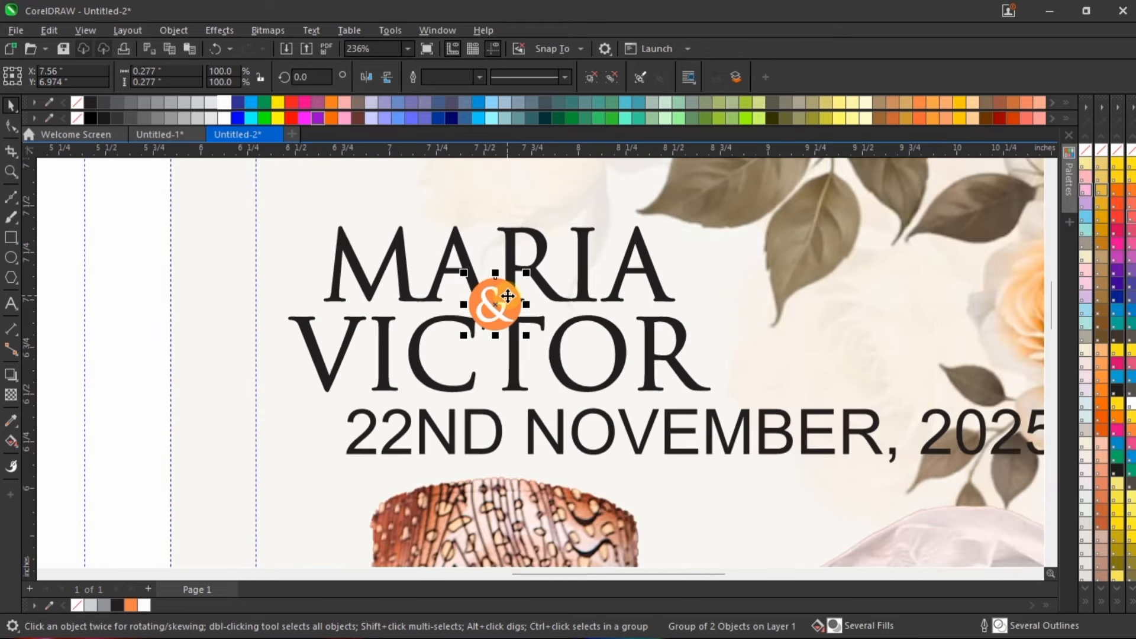
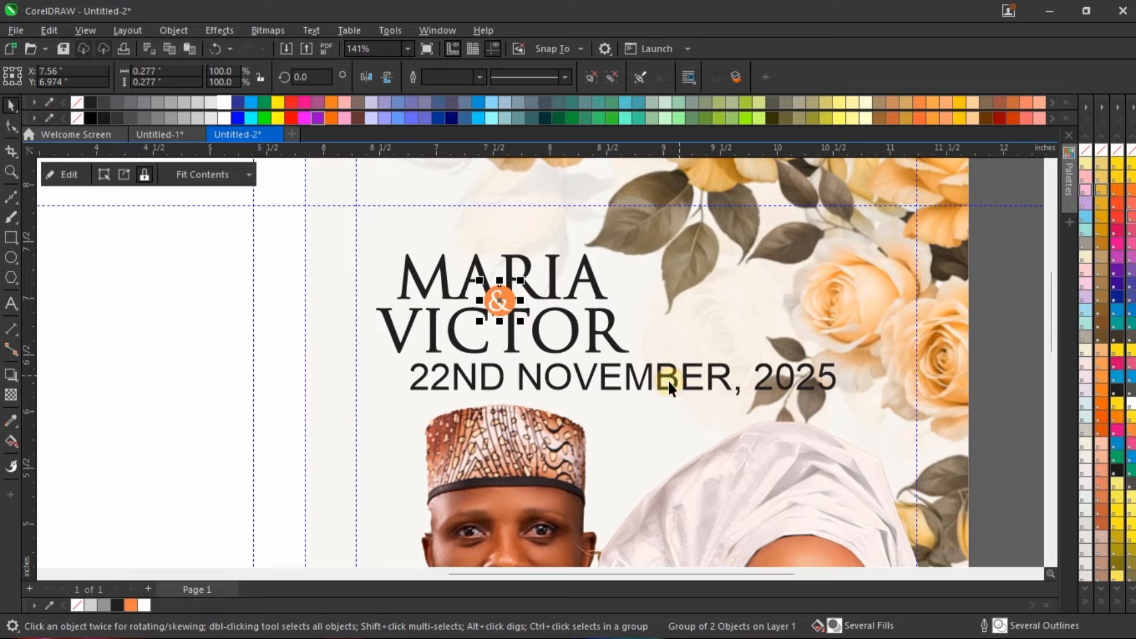
Step: Set the wedding date's font to Trajax, scale it down to about 10.4 pt and place it just below the groom's name
click(668, 388)
click(531, 82)
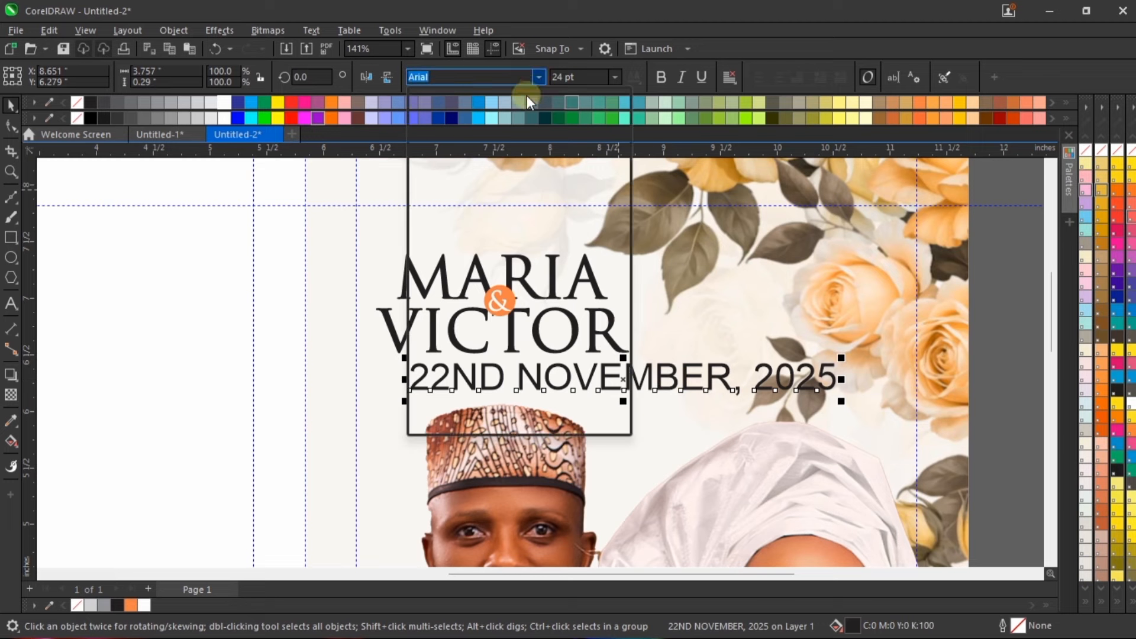
click(509, 117)
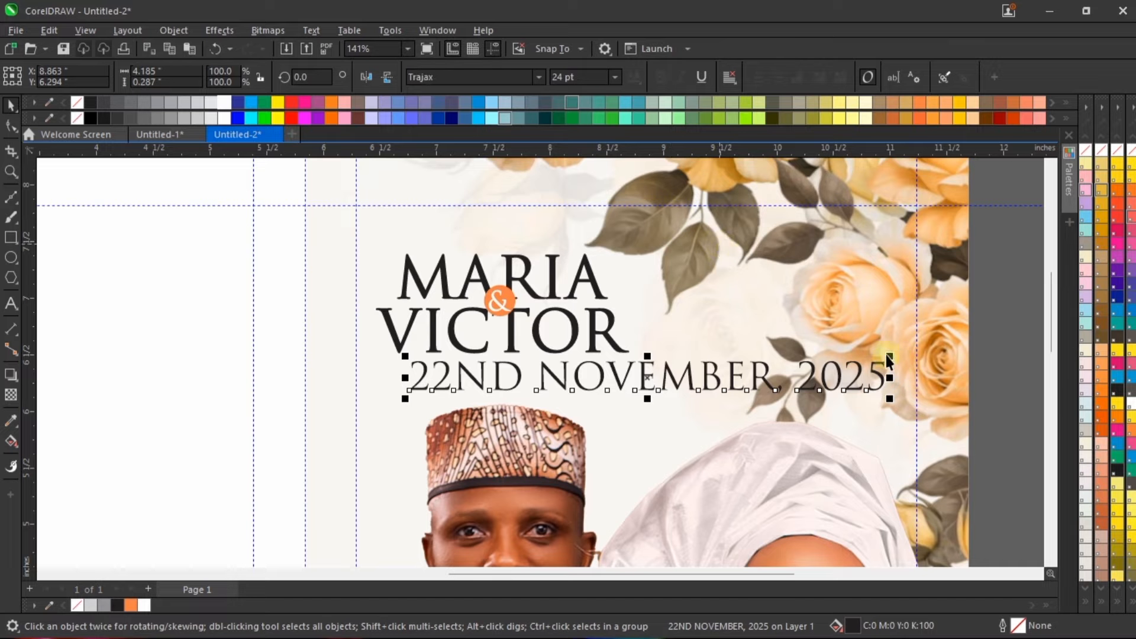
drag(890, 355, 616, 332)
scroll(520, 388, up, 2)
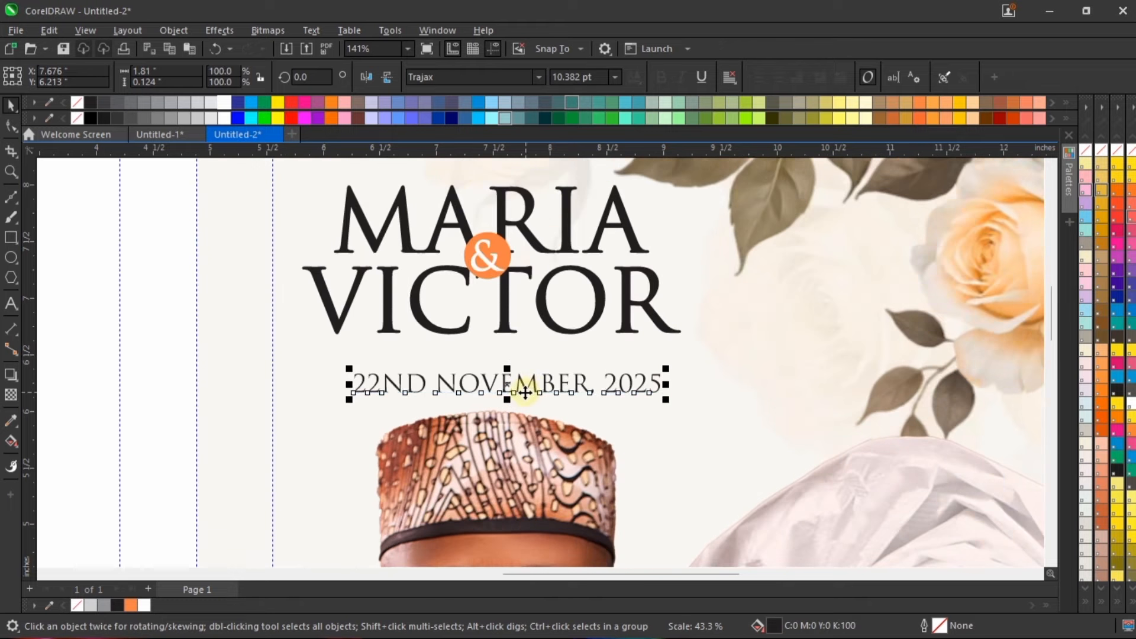
drag(536, 381, 523, 354)
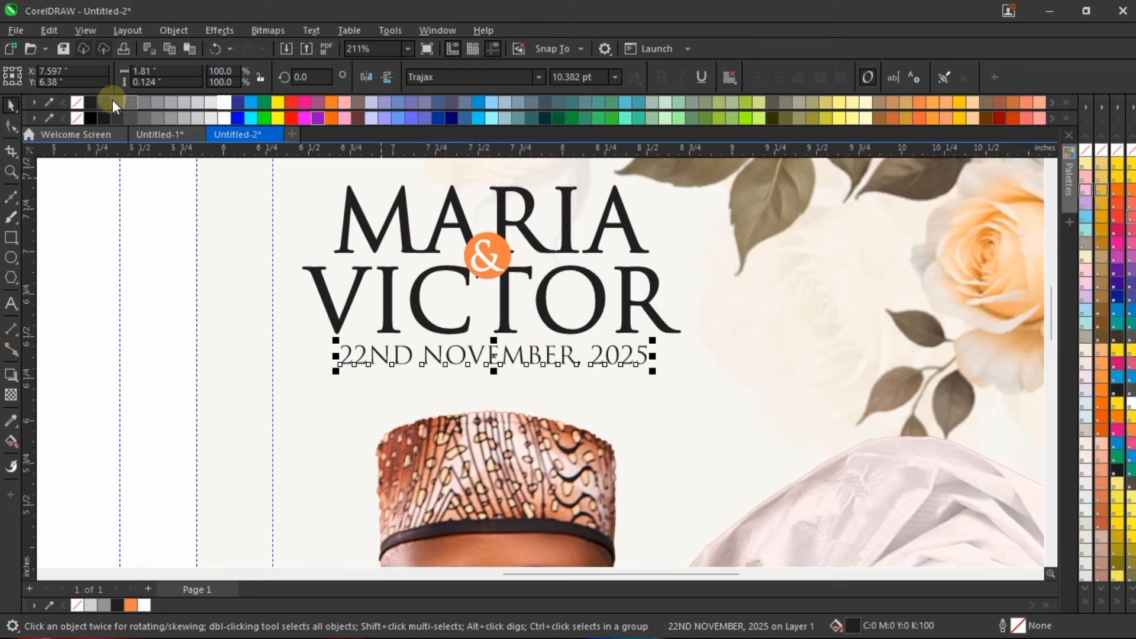
Step: Give the wedding date a black outline with a width of 0.5 pt
right_click(87, 101)
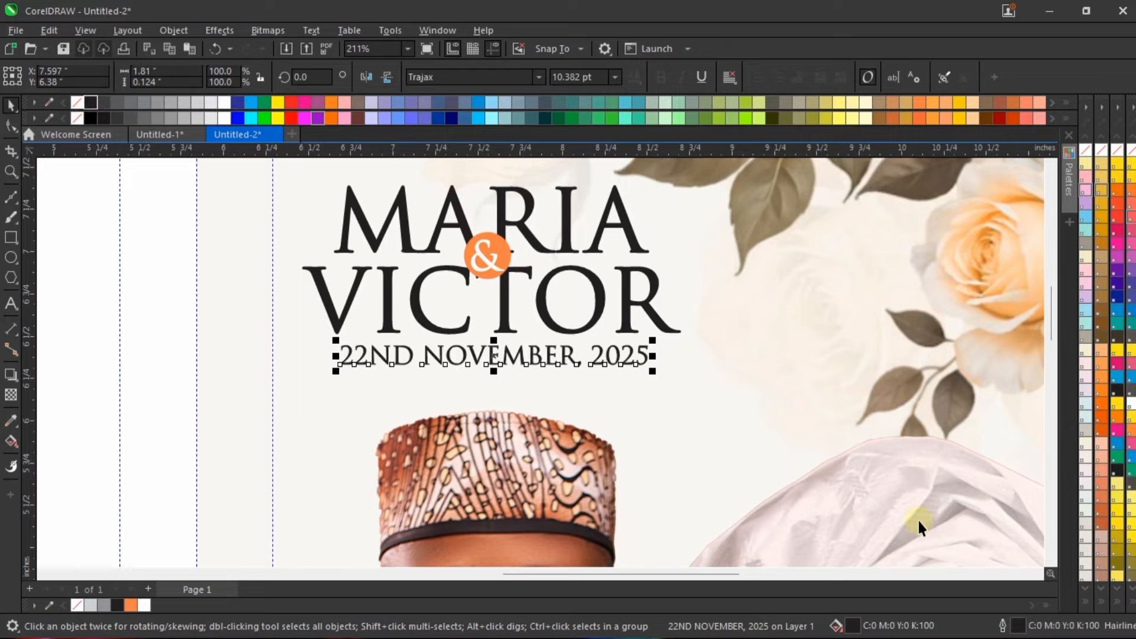
double_click(1018, 625)
click(459, 275)
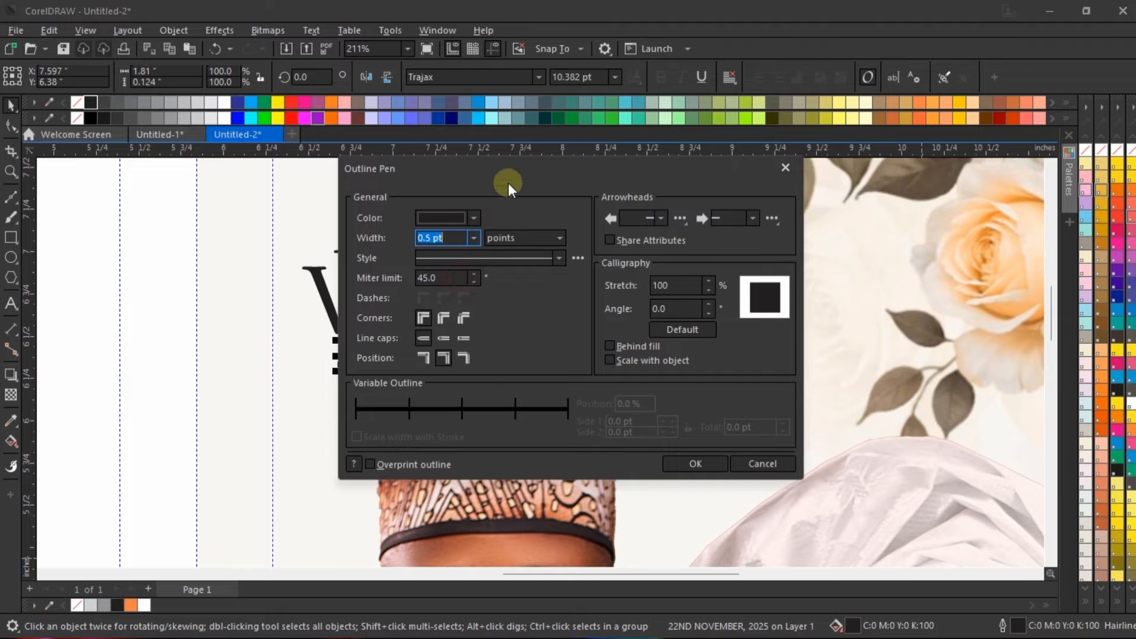
drag(544, 168, 719, 185)
click(836, 481)
Step: Nudge the wedding date slightly up and to the left and set its font size to 10.5 pt
scroll(521, 355, up, 3)
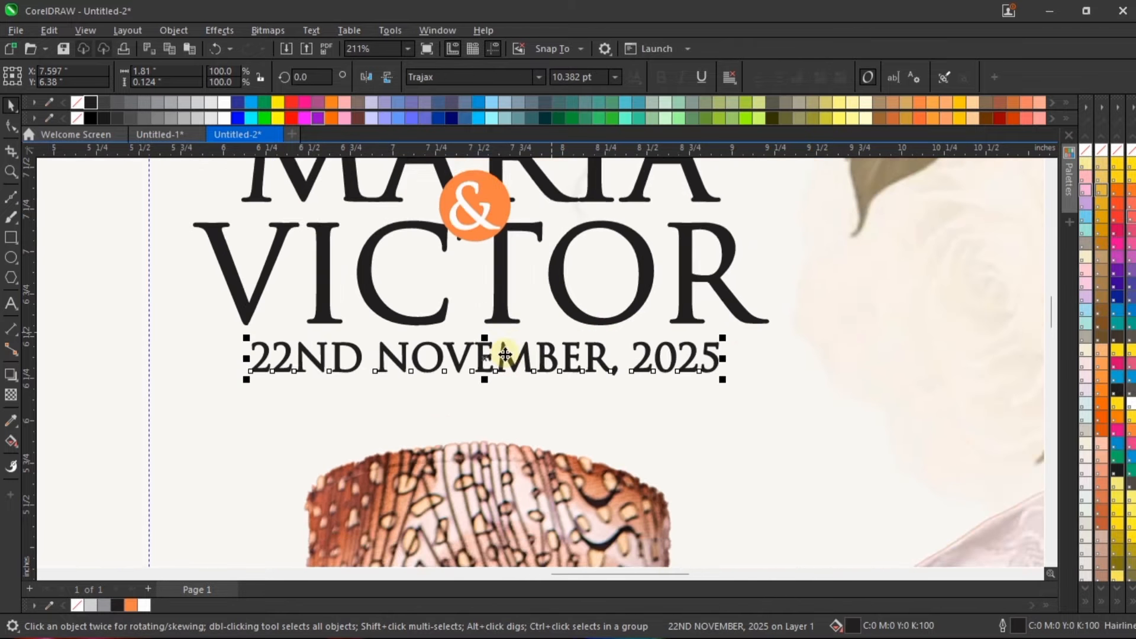
drag(519, 357, 516, 354)
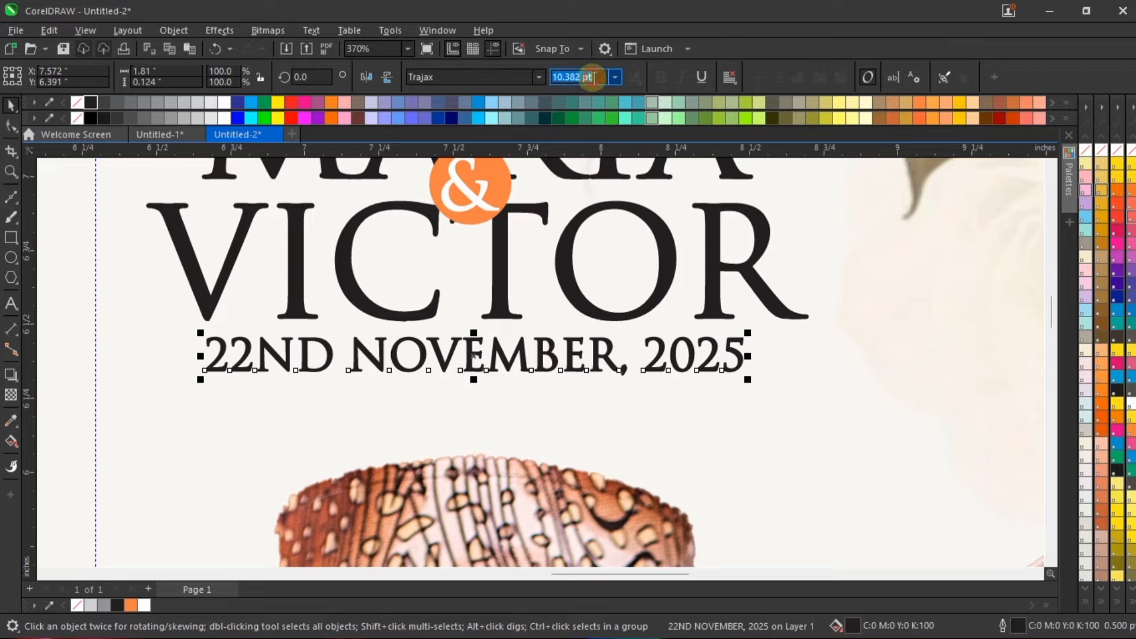
text(10.5)
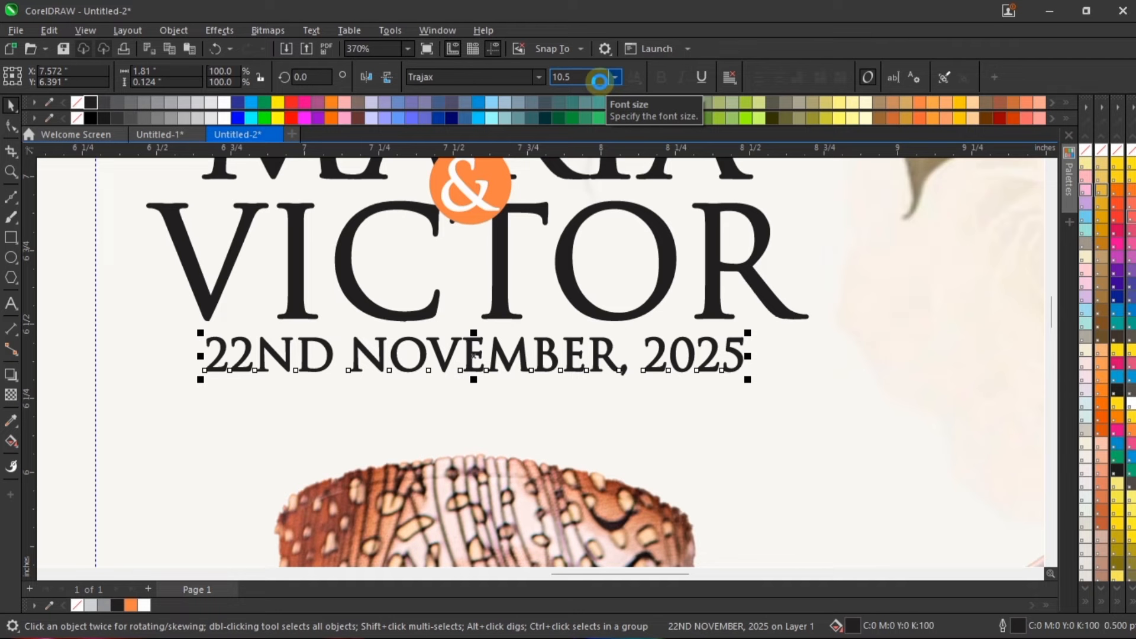
key(Return)
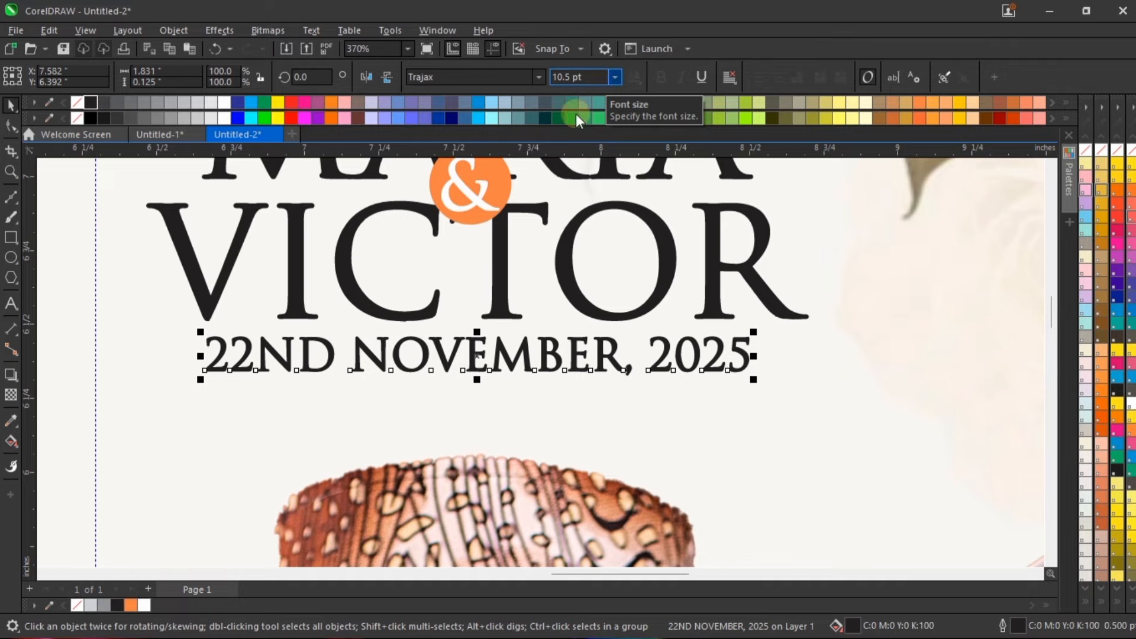
Step: Set the font size of both the bride's and the groom's names to 36 pt
scroll(563, 410, down, 3)
click(560, 339)
scroll(561, 339, down, 1)
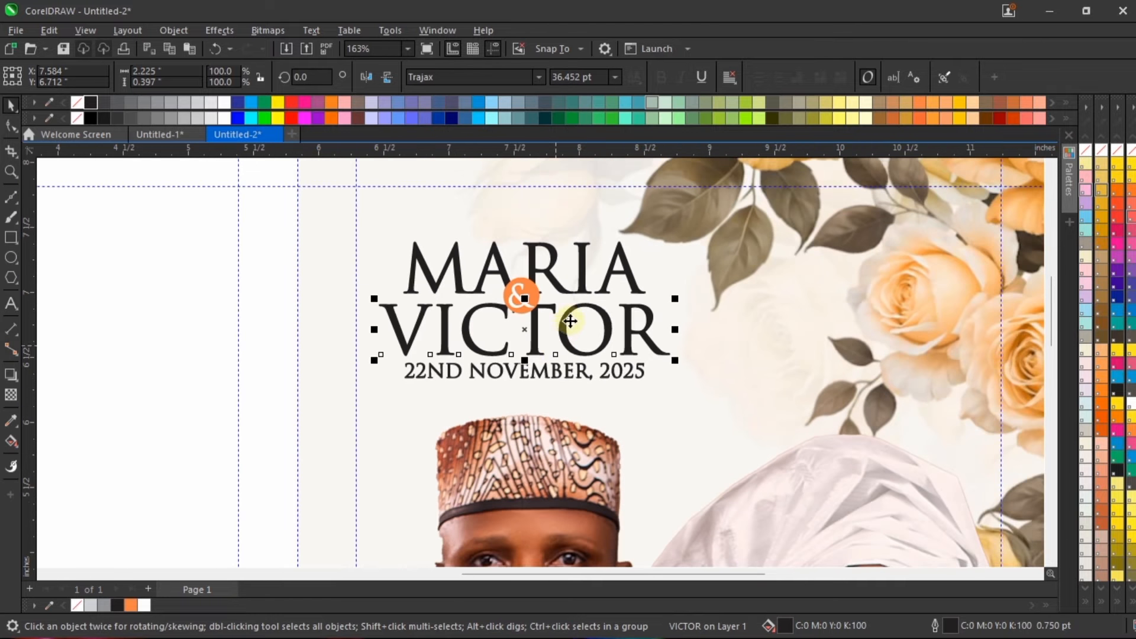
shift+click(612, 258)
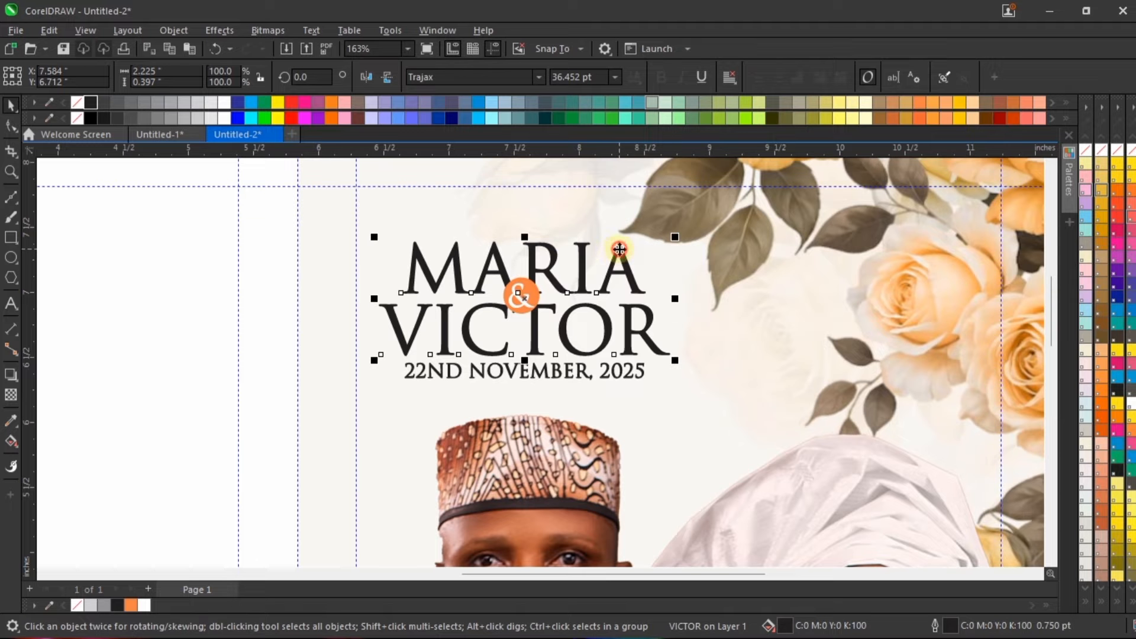
click(581, 76)
text(36)
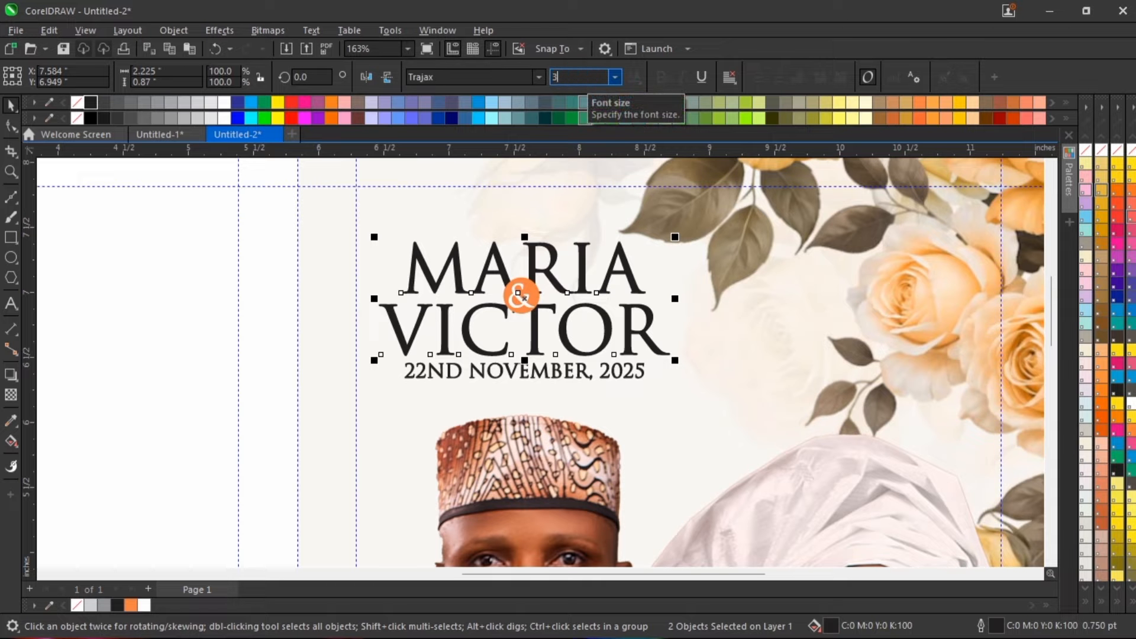
key(Return)
scroll(524, 263, down, 2)
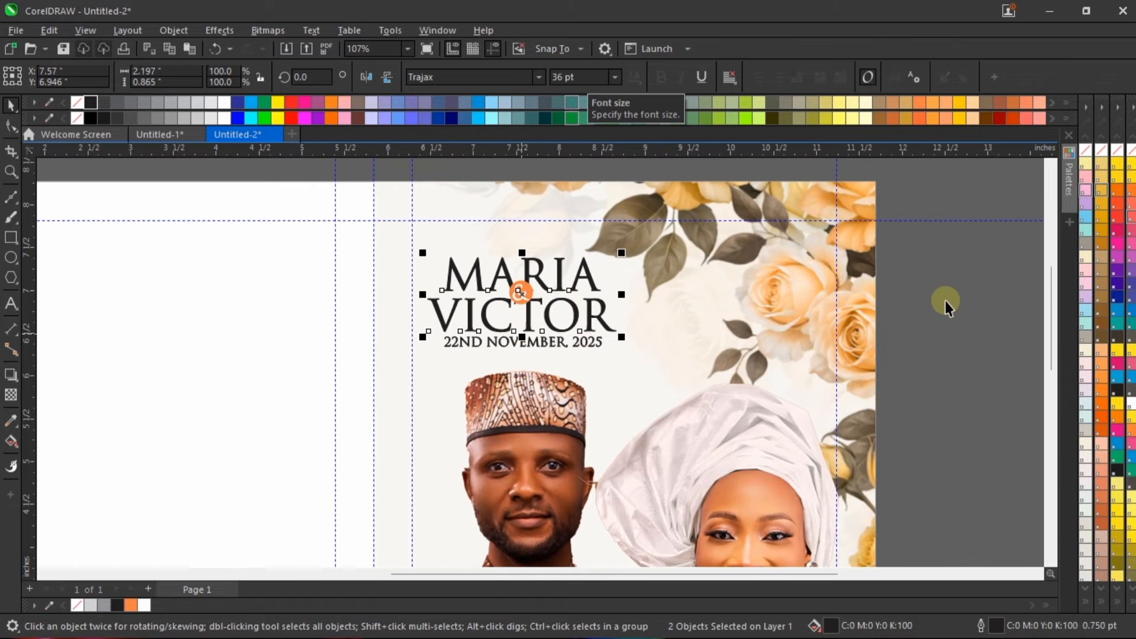
click(946, 303)
Step: Set the font size of the white "&" inside the orange circle to 16.5 pt
scroll(458, 275, up, 3)
click(603, 316)
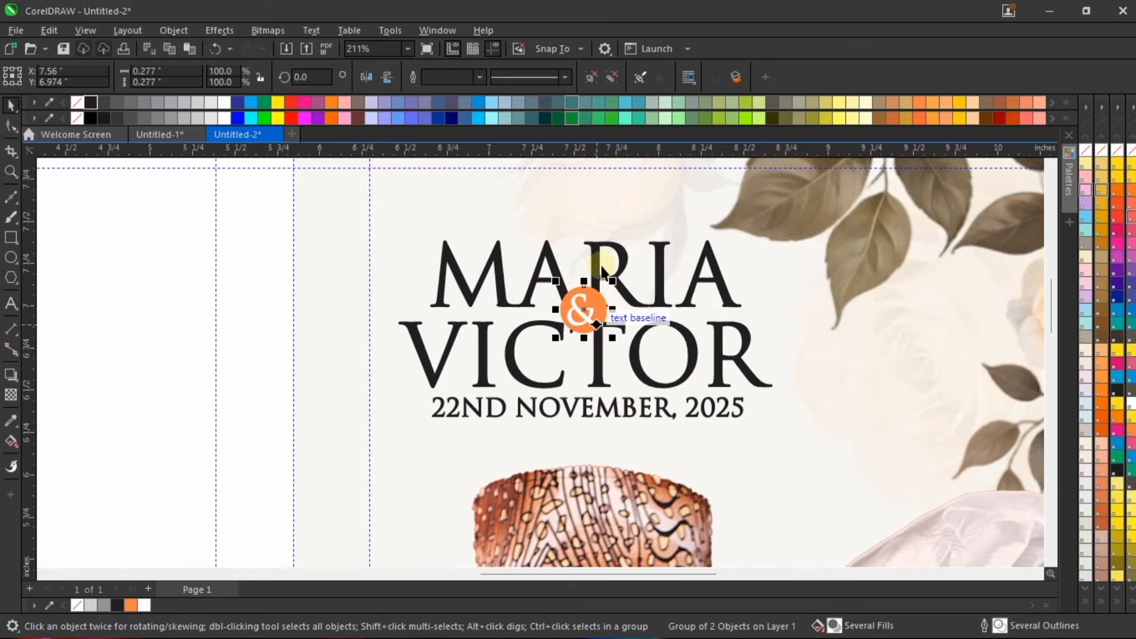
click(647, 278)
click(595, 324)
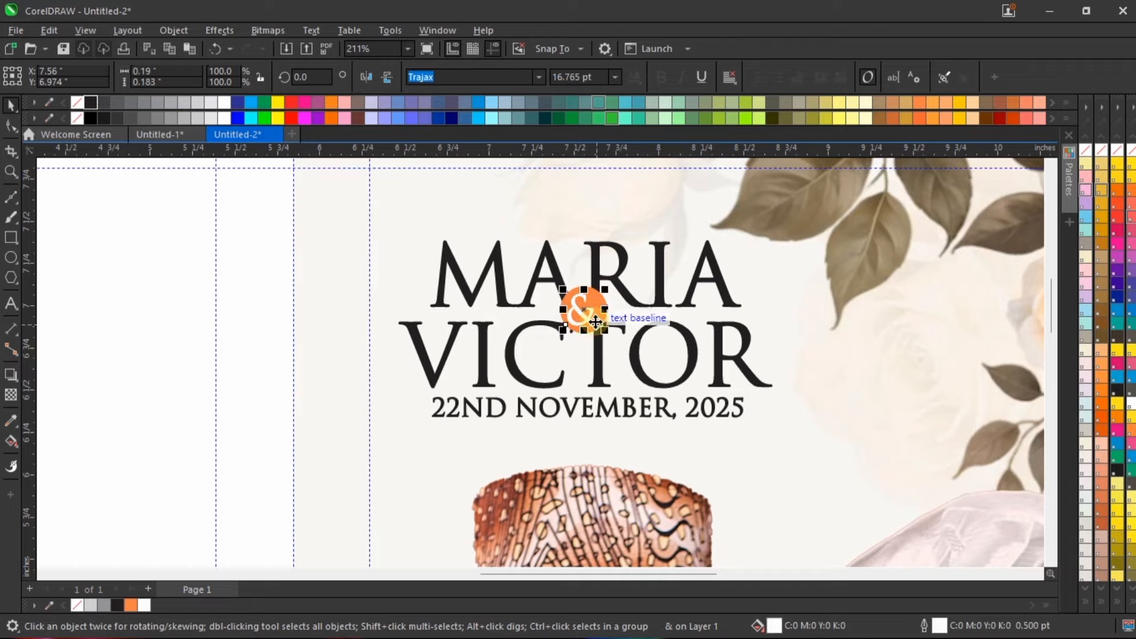
scroll(594, 322, up, 4)
click(592, 74)
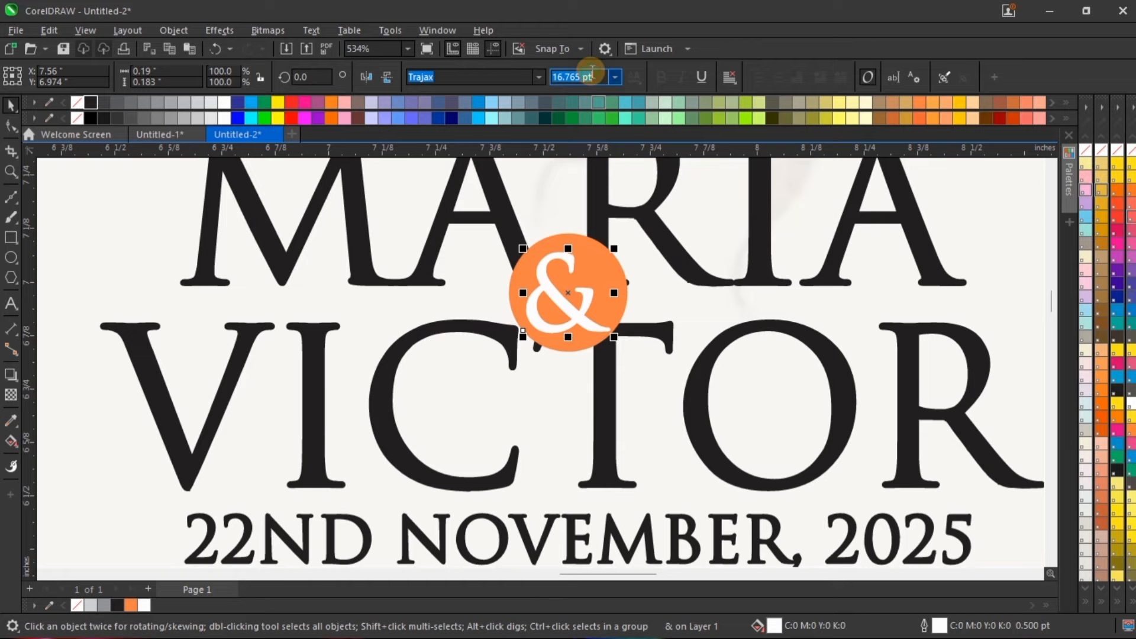
text(16.5)
key(Return)
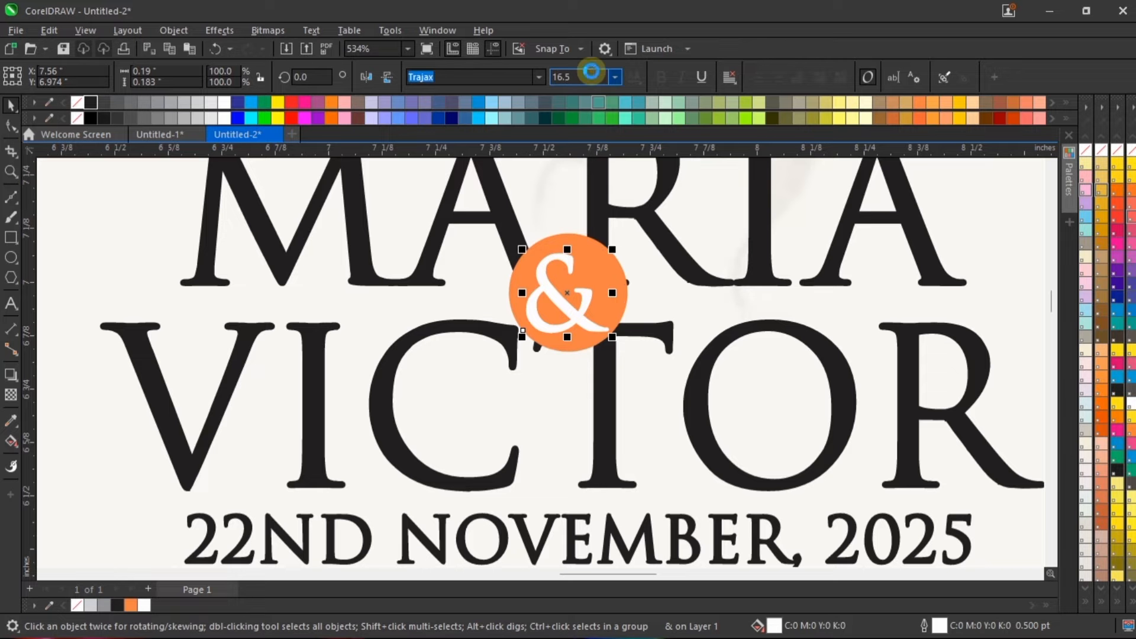
Step: Centre the "&" in its orange circle and group the two together again
shift+click(579, 261)
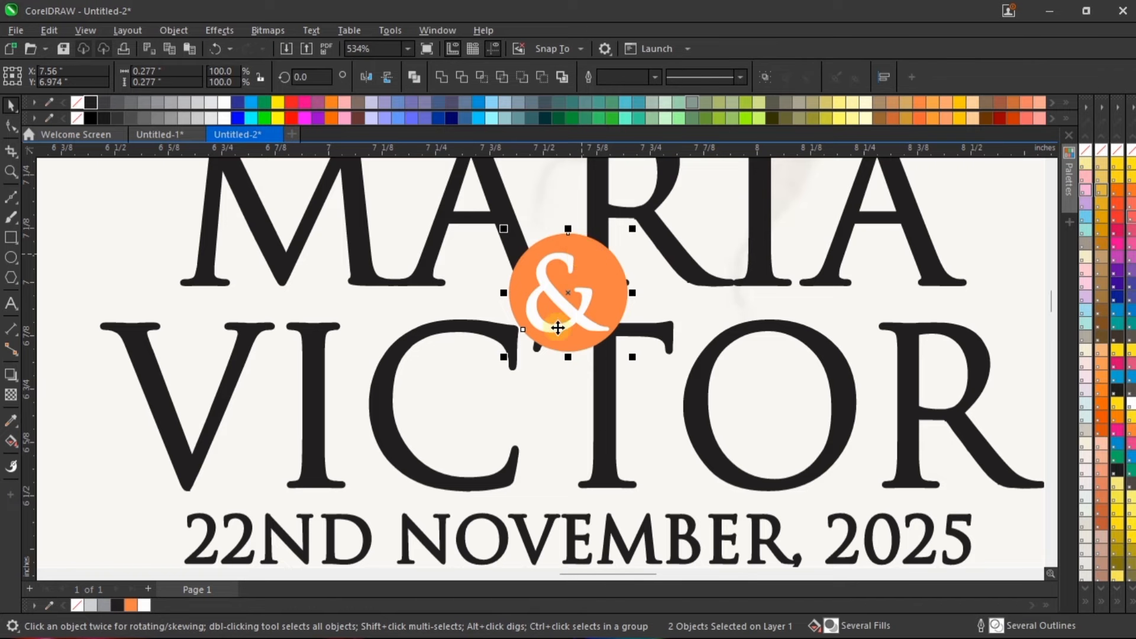
scroll(550, 337, down, 6)
drag(697, 182, 526, 369)
key(ctrl+g)
Step: Centre-align the names, "&" badge and date on one vertical axis and move them slightly down and to the right
drag(743, 171, 353, 451)
key(c)
scroll(536, 332, up, 3)
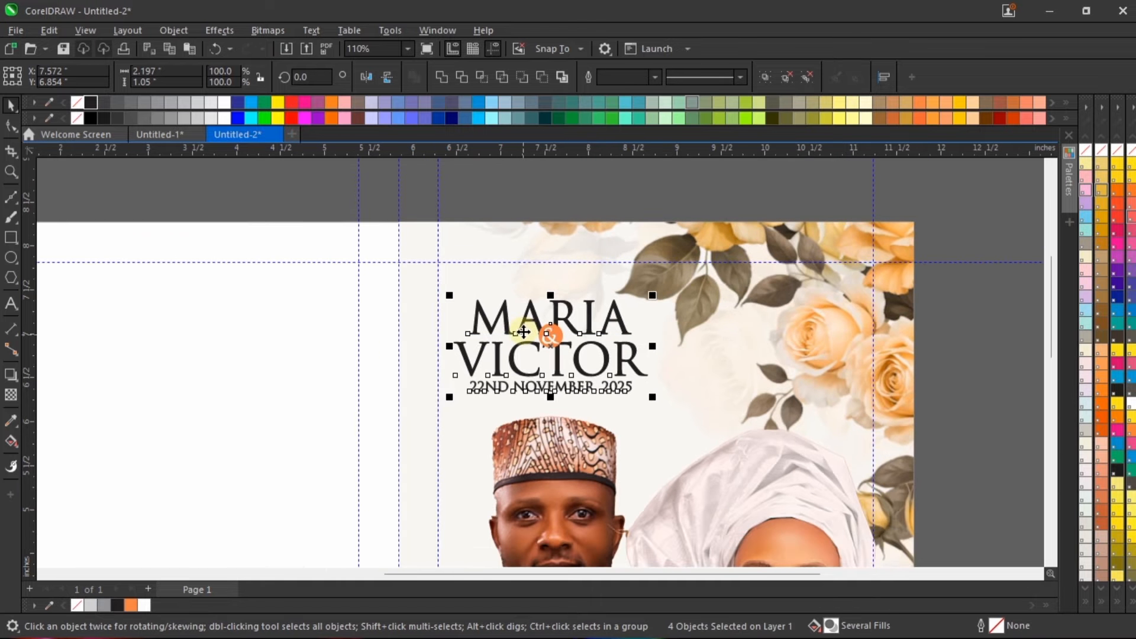
drag(661, 293, 663, 292)
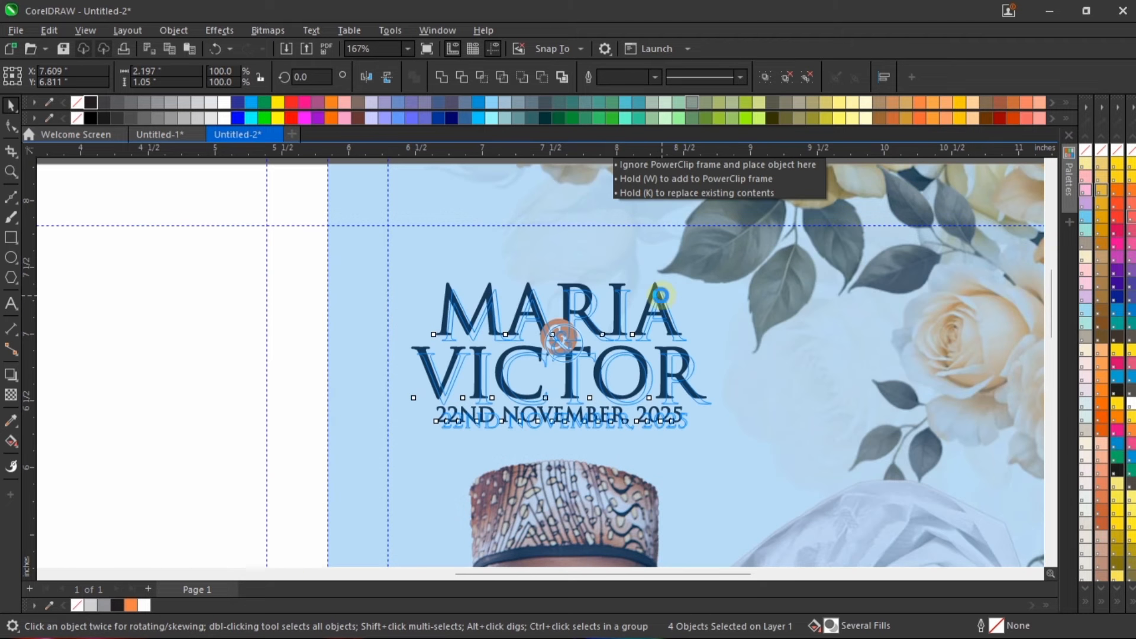
scroll(563, 302, down, 3)
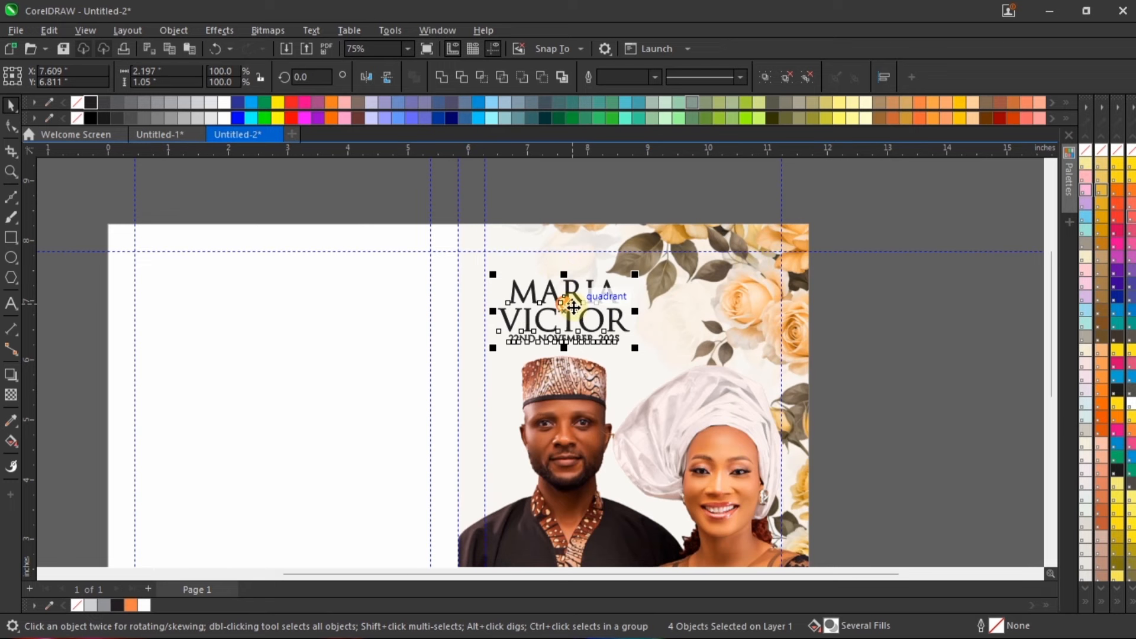
Step: Examine the whole cover layout in a full-screen preview
scroll(776, 308, down, 1)
click(888, 258)
right_click(893, 234)
click(912, 240)
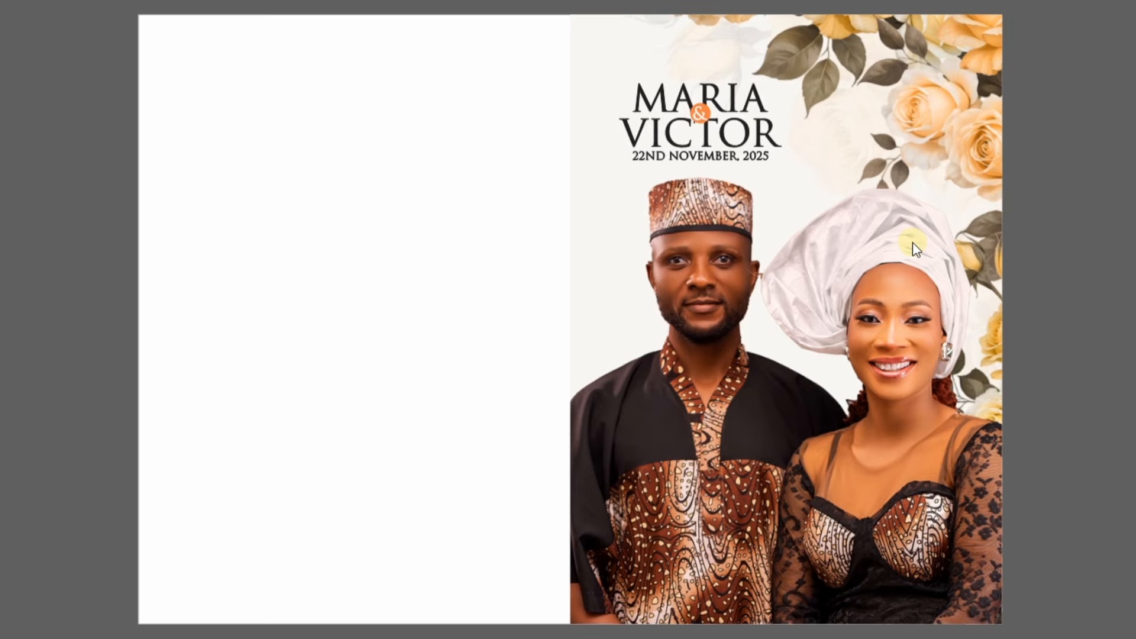
click(913, 243)
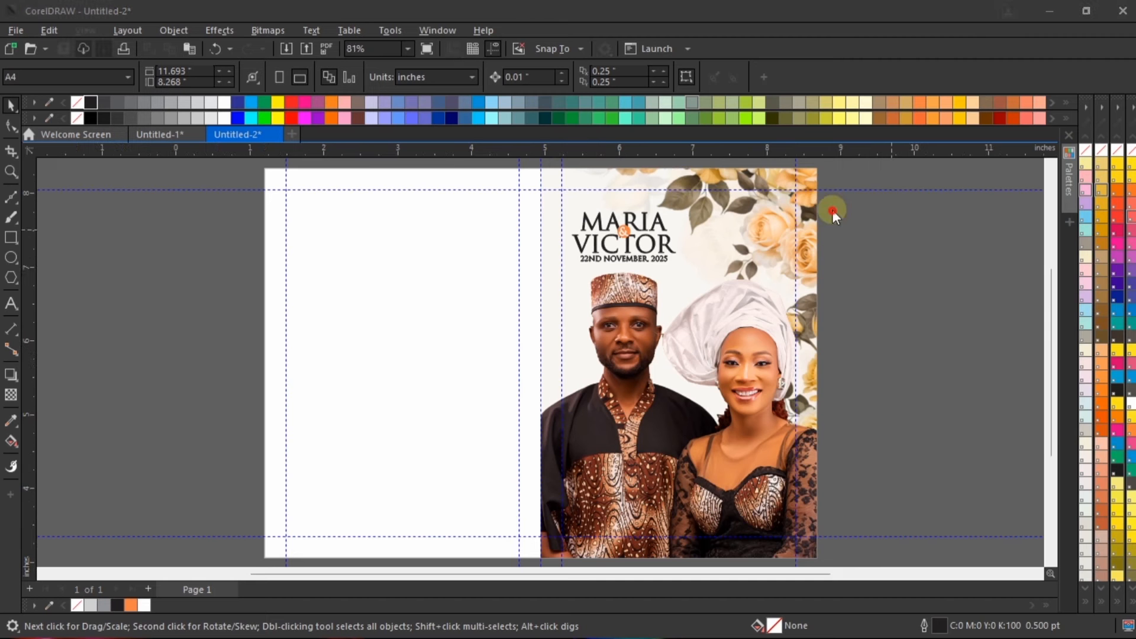
Step: Set the outline width of both names to 1.0 pt
scroll(649, 219, up, 1)
scroll(654, 225, up, 1)
click(660, 232)
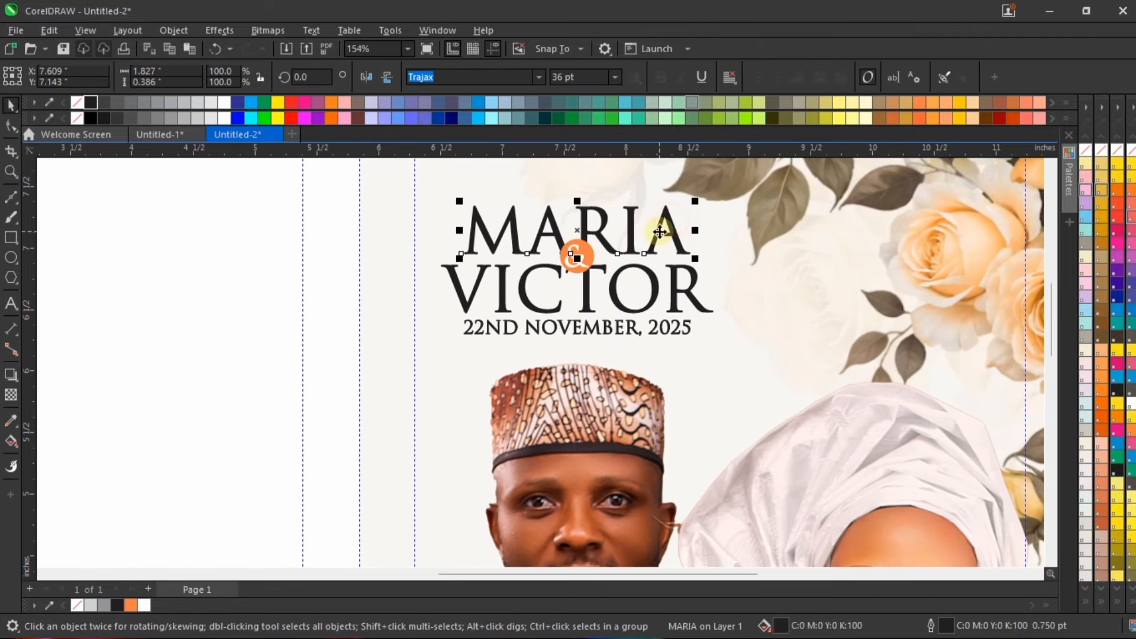
shift+click(691, 298)
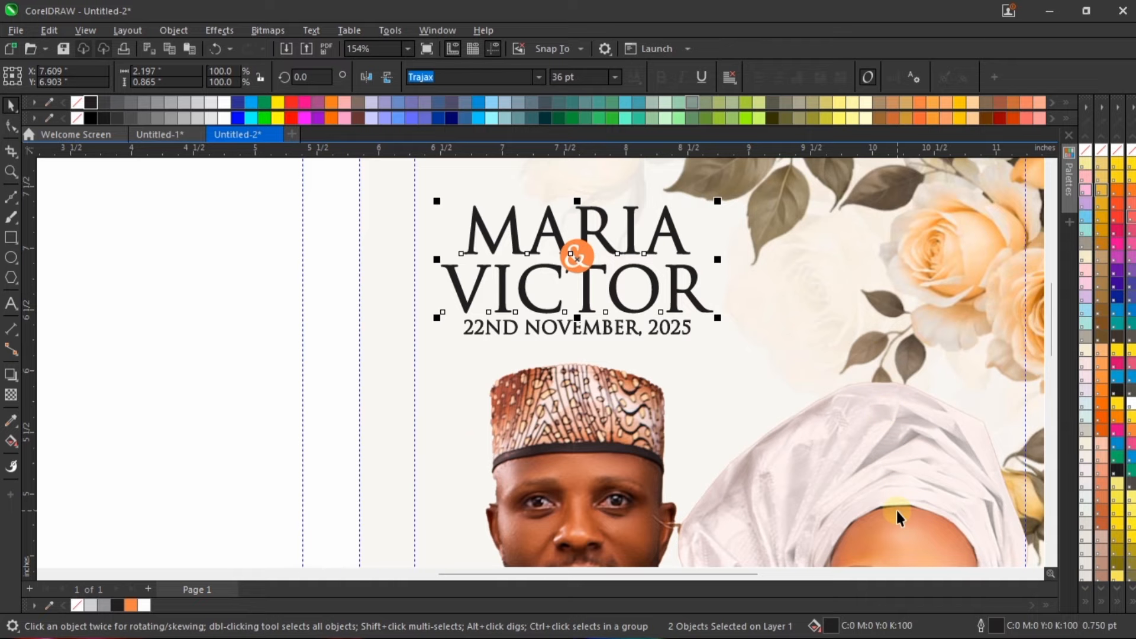
double_click(993, 627)
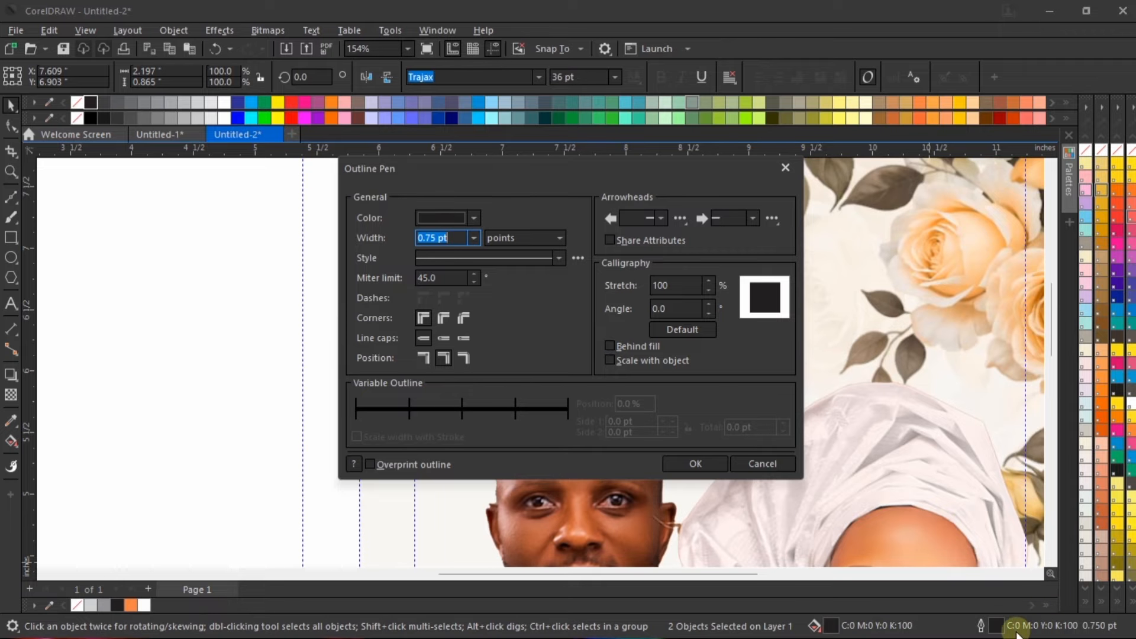
click(473, 238)
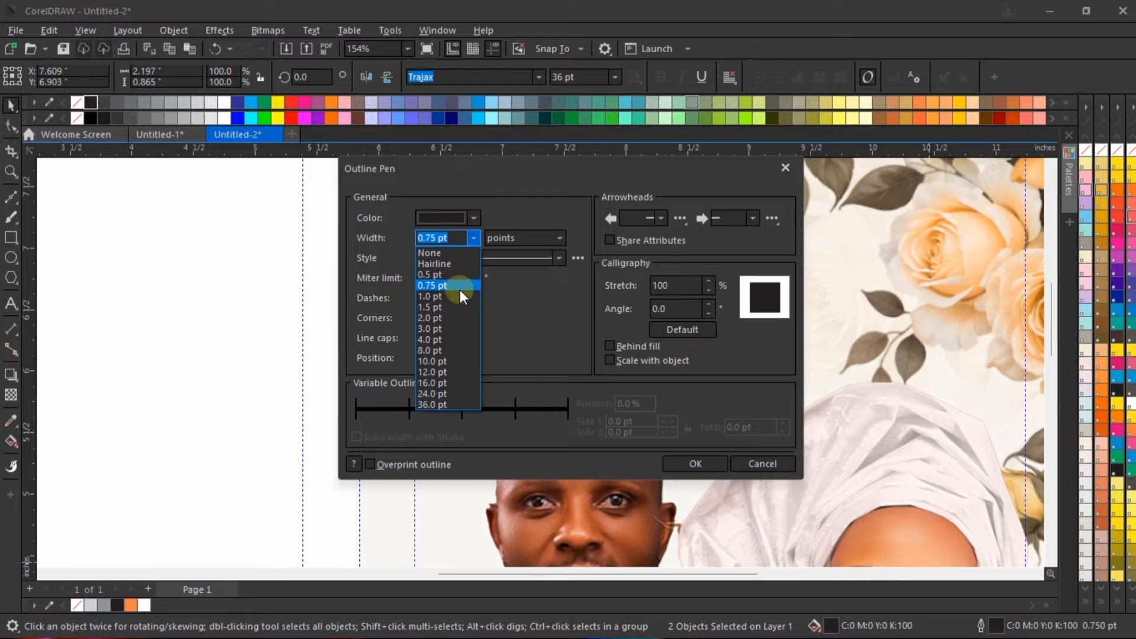
click(441, 284)
drag(528, 163, 690, 199)
drag(863, 251, 771, 228)
click(989, 521)
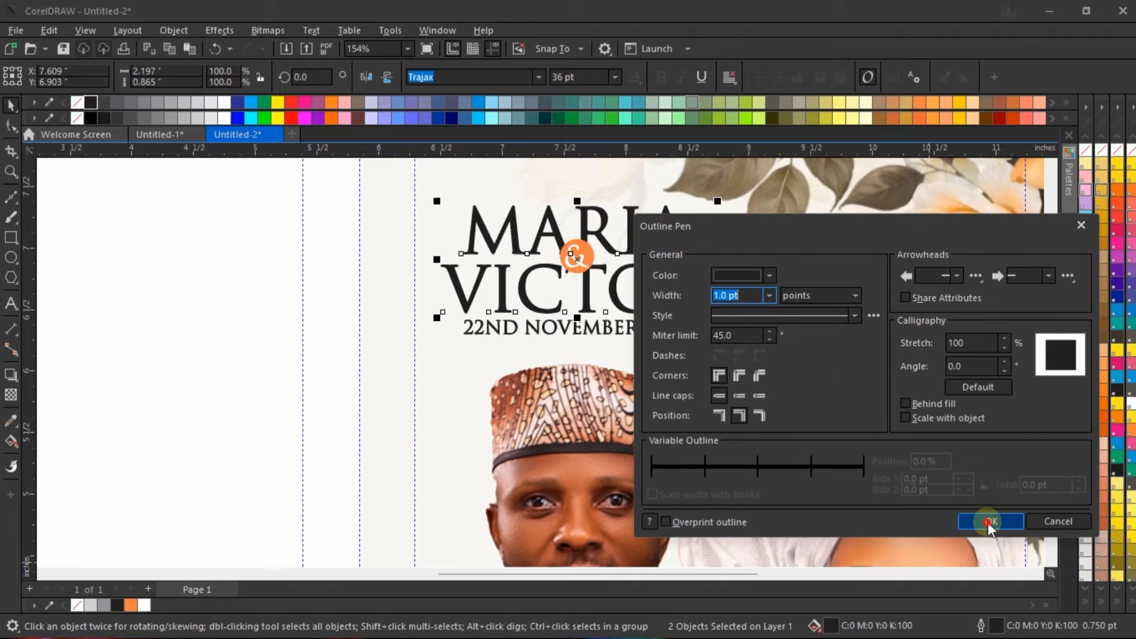
scroll(589, 339, down, 2)
click(967, 179)
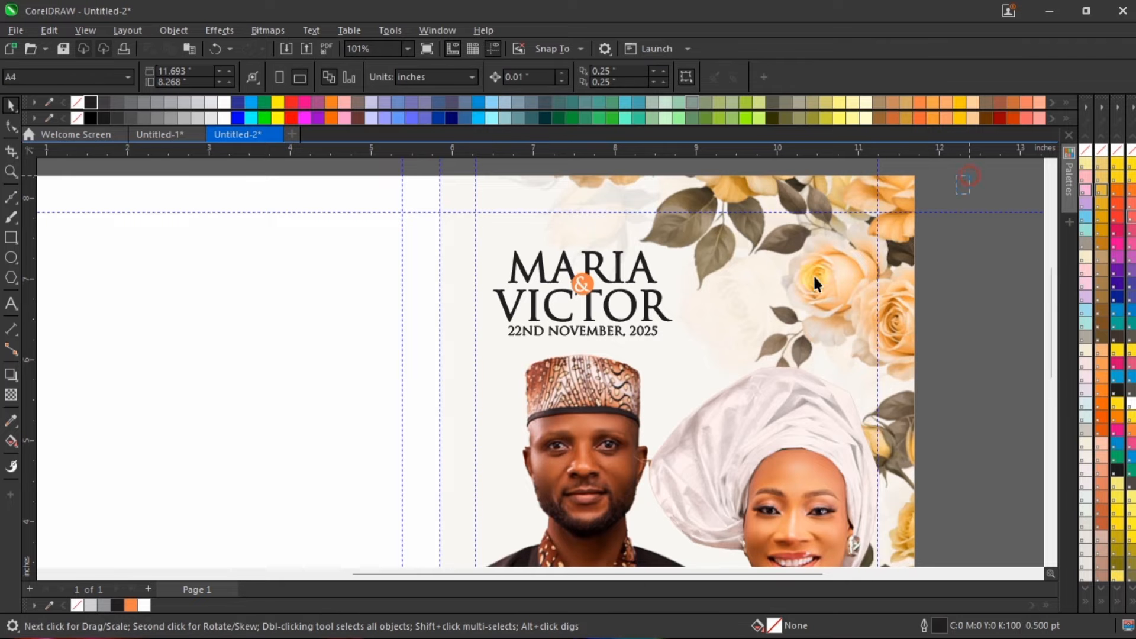
Step: Group the names, "&" badge and date, and check the whole cover in a full-screen preview
click(633, 333)
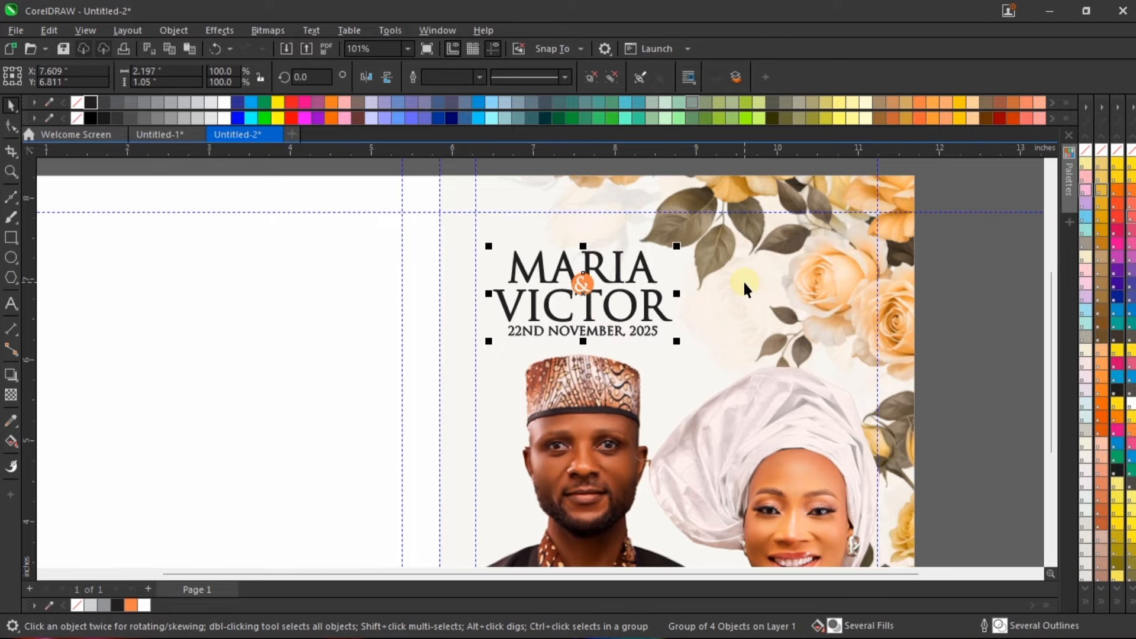
key(shift+F4)
right_click(860, 249)
click(877, 251)
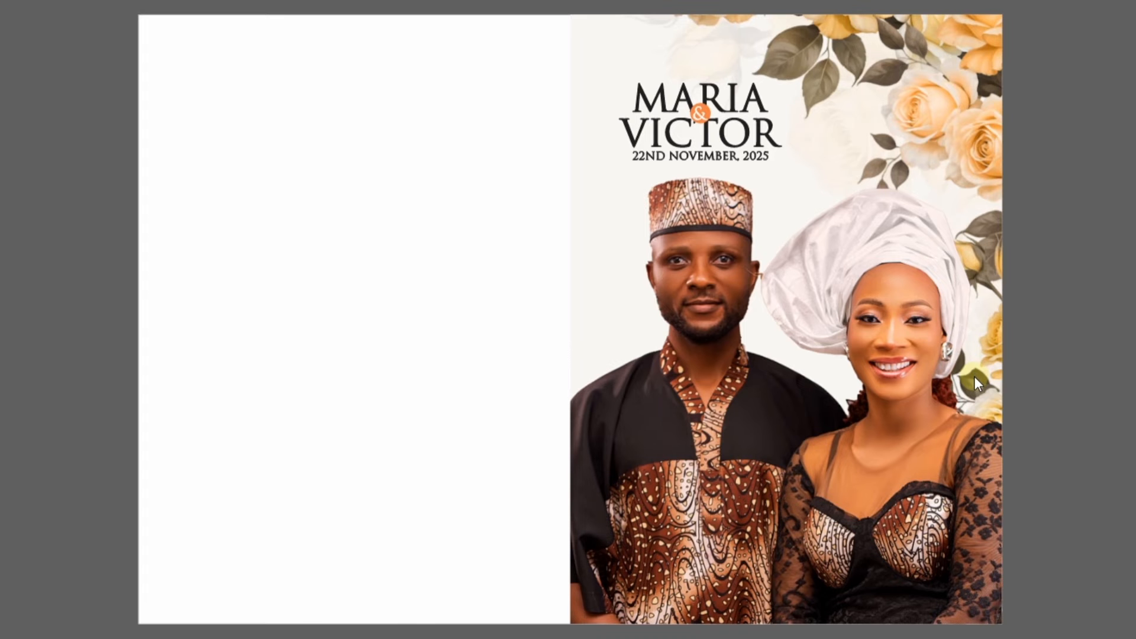
click(776, 269)
Step: Ungroup the block of names, "&" badge and wedding date
scroll(640, 261, up, 4)
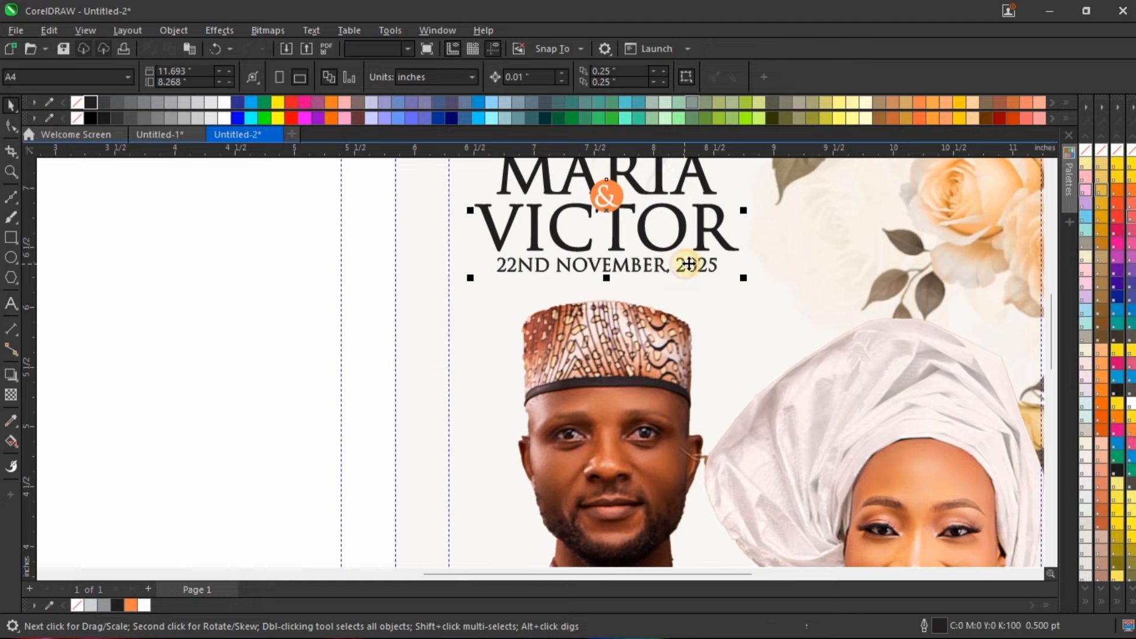
scroll(497, 443, down, 3)
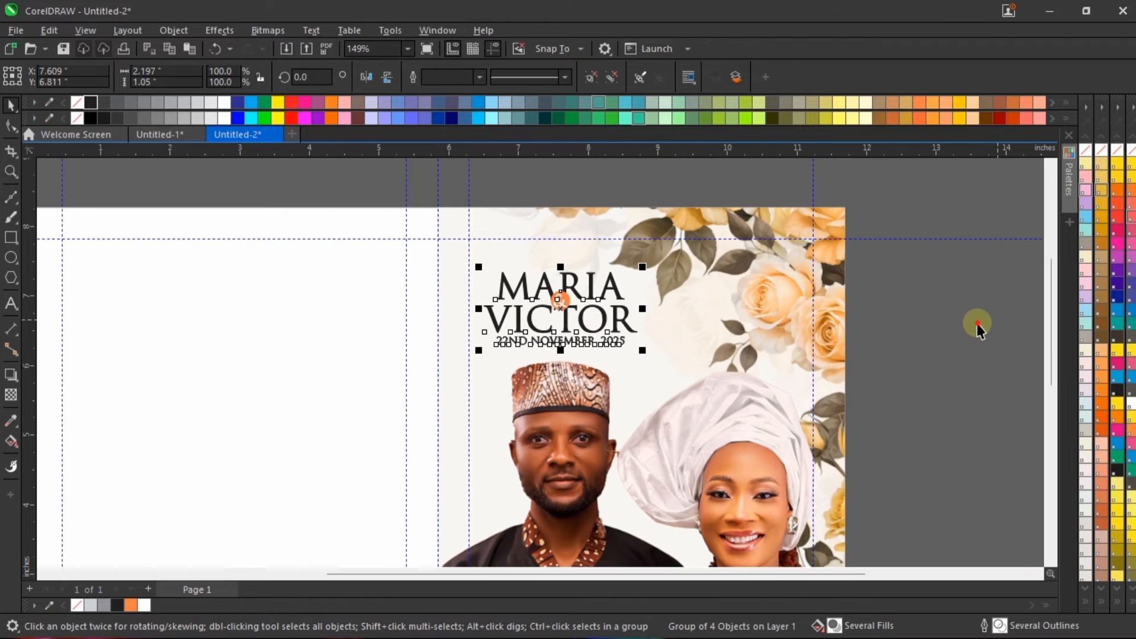
key(ctrl+u)
click(977, 323)
Step: Enlarge the wedding date slightly and centre-align it horizontally with the groom's name
scroll(600, 340, up, 5)
click(626, 343)
drag(654, 360, 679, 369)
shift+click(654, 314)
key(c)
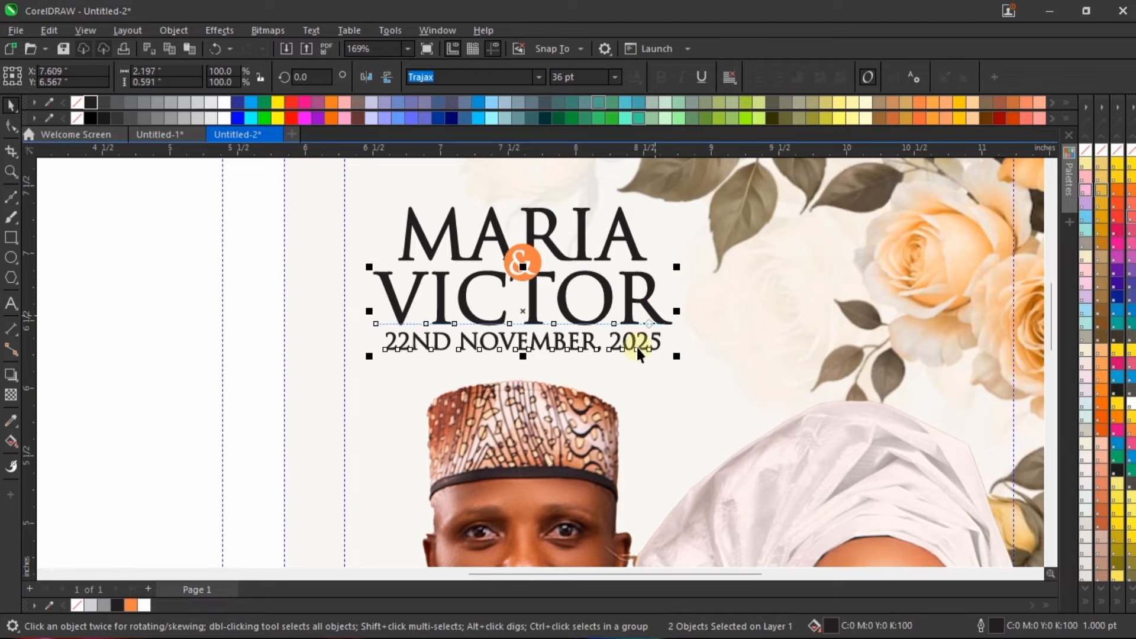
Step: Nudge the wedding date slightly to the right beneath the groom's name
scroll(639, 360, down, 2)
click(995, 409)
scroll(636, 354, up, 1)
click(608, 363)
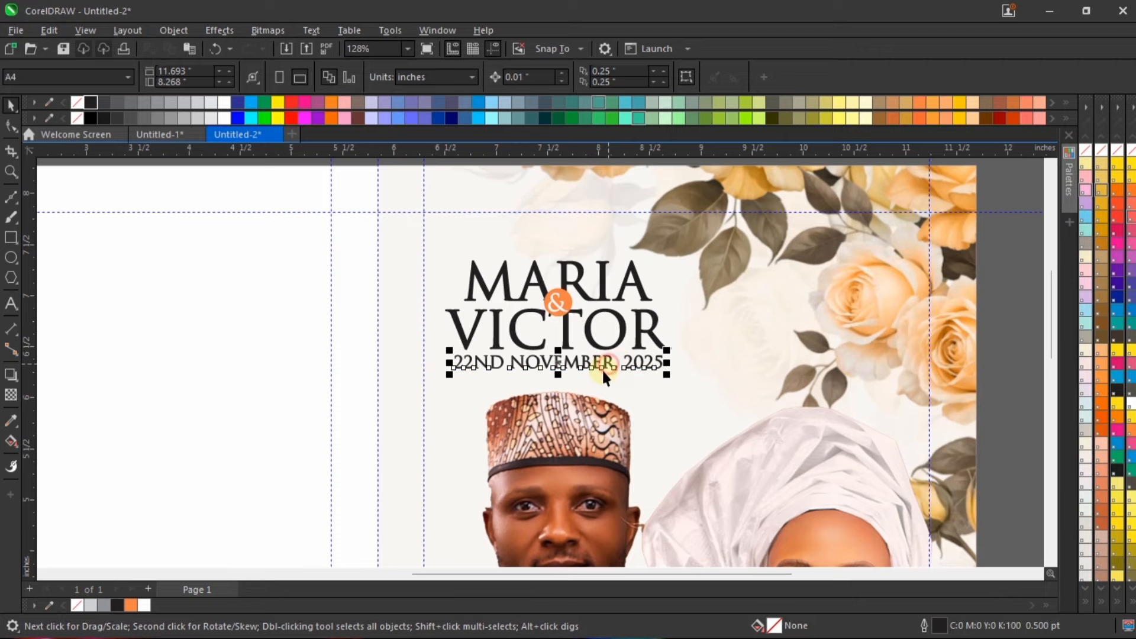
key(Right)
key(Right)
key(Right)
key(Right)
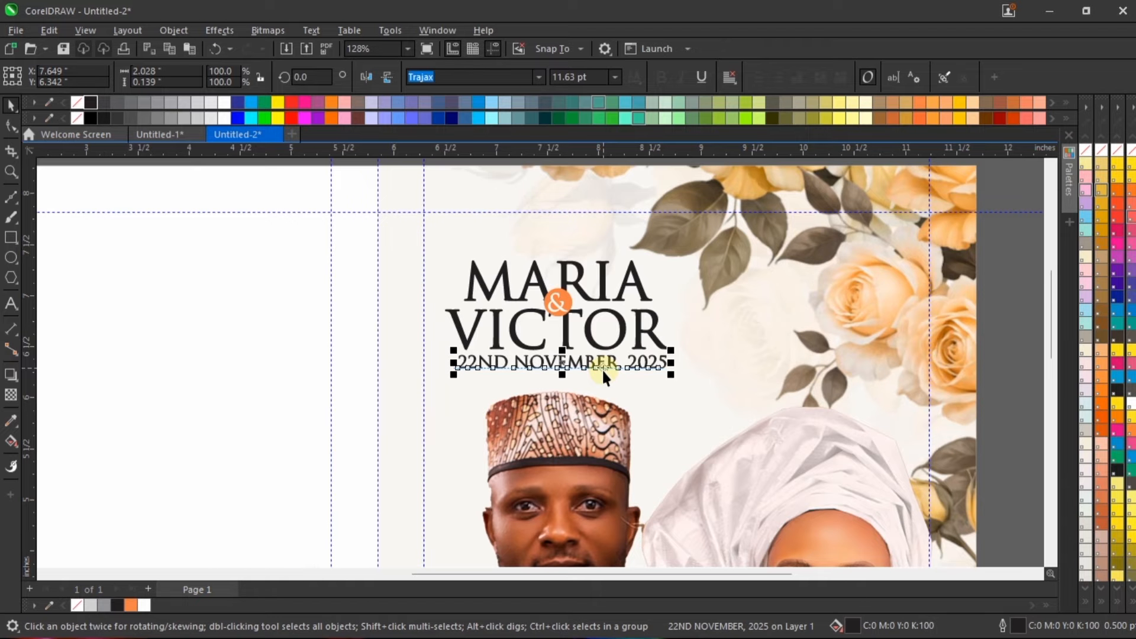
Step: Group the names, "&" badge and wedding date, and nudge the block slightly upward on the cover
scroll(847, 437, down, 1)
click(941, 421)
scroll(934, 414, down, 1)
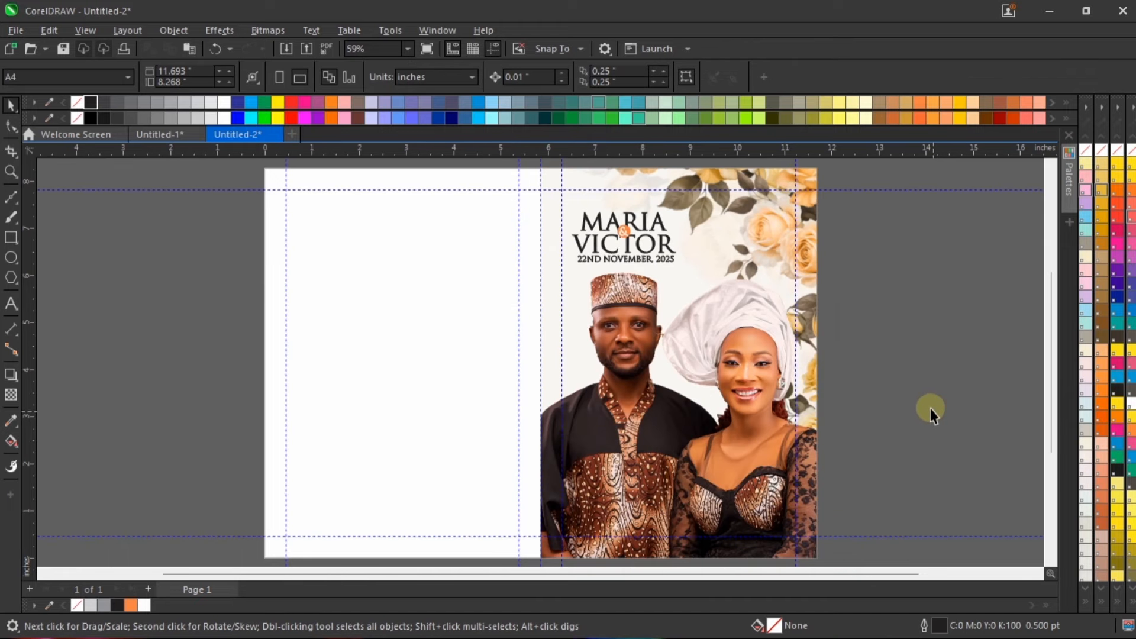
click(625, 237)
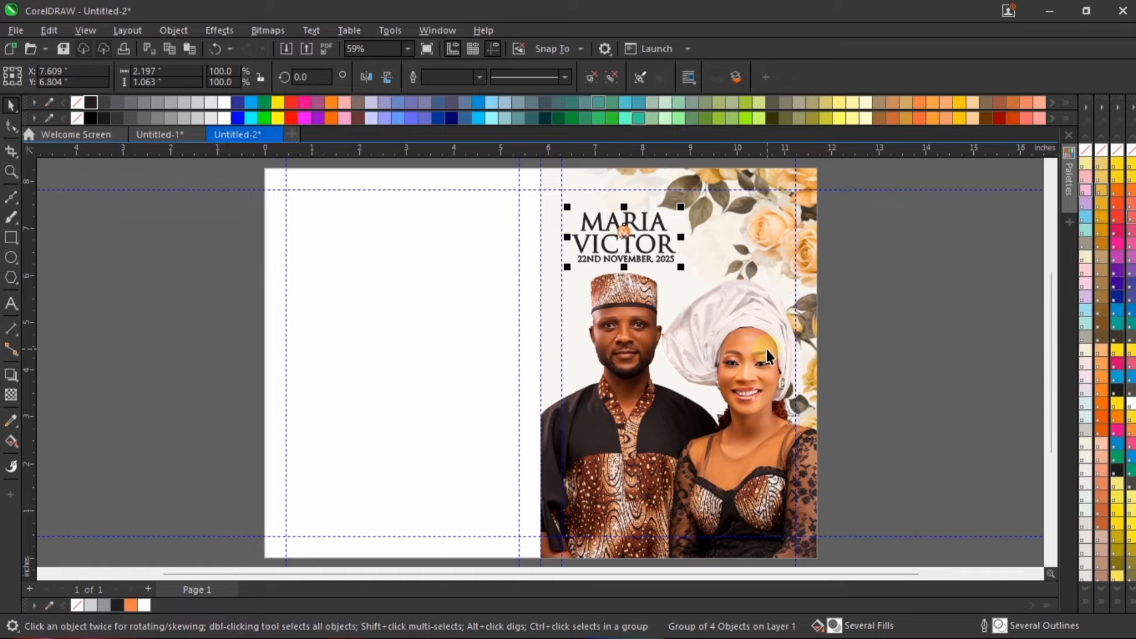
key(ctrl+Up)
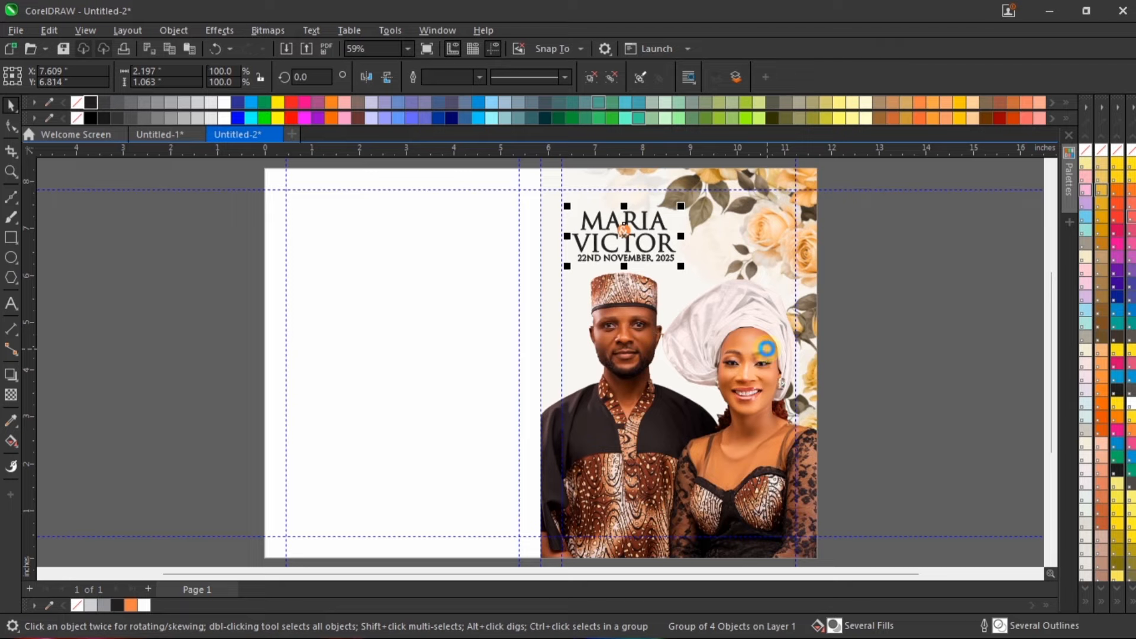
click(886, 332)
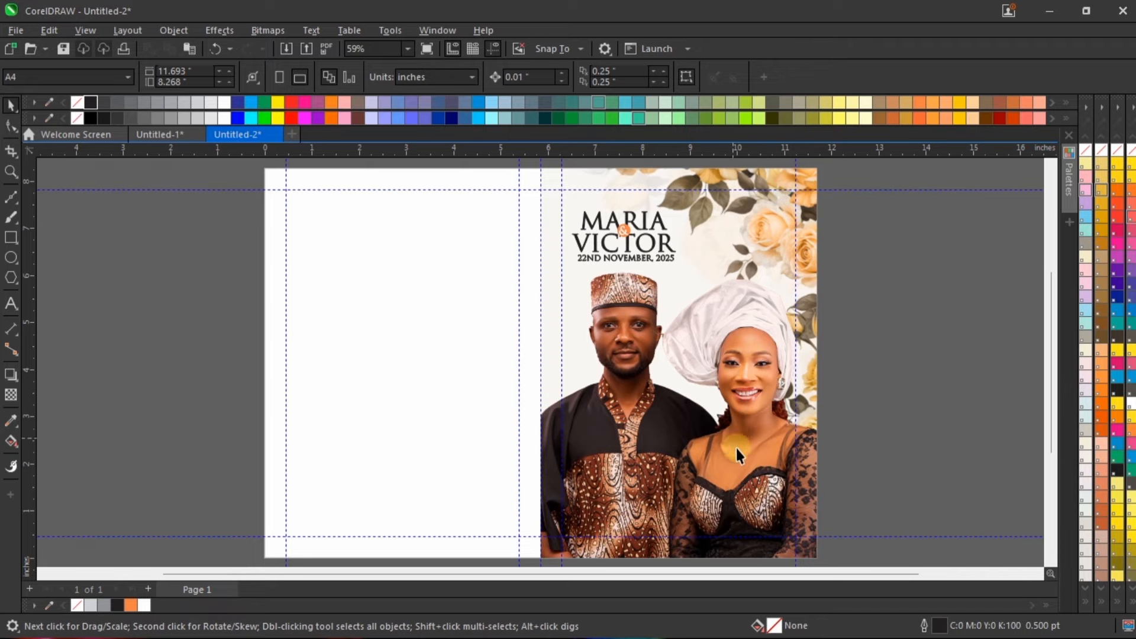
Step: Enlarge the couple cutout inside the cover's PowerClip frame slightly, to about 7.448 × 6.553 inches
click(751, 393)
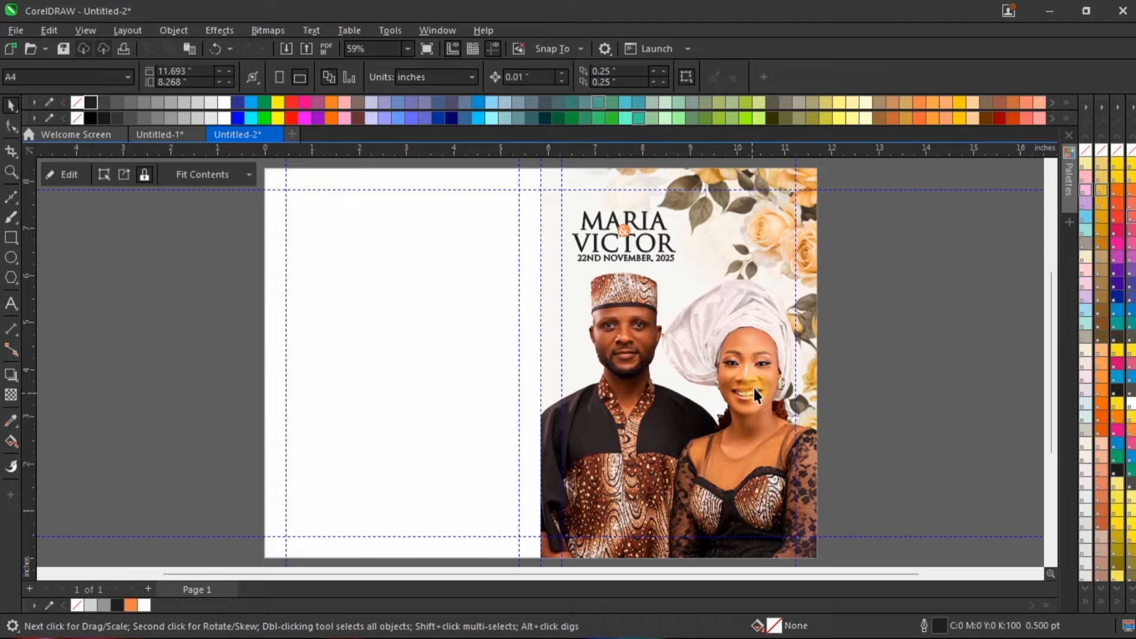
click(753, 387)
key(super)
key(super)
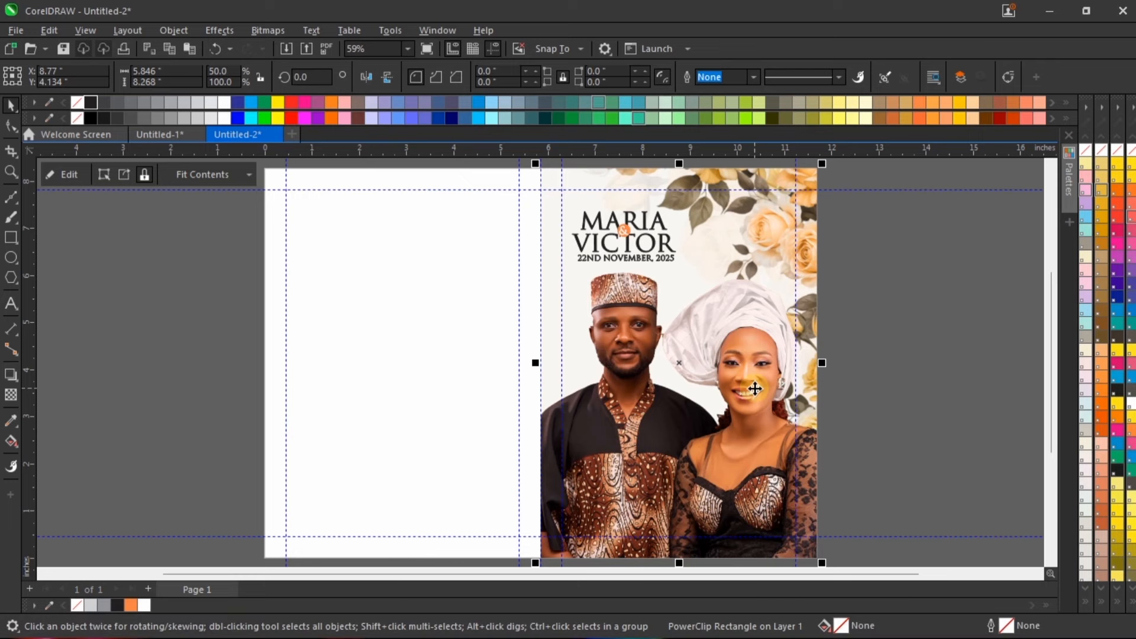
ctrl+click(754, 388)
mouse_move(482, 263)
mouse_down()
mouse_move(469, 253)
mouse_move(477, 259)
mouse_up()
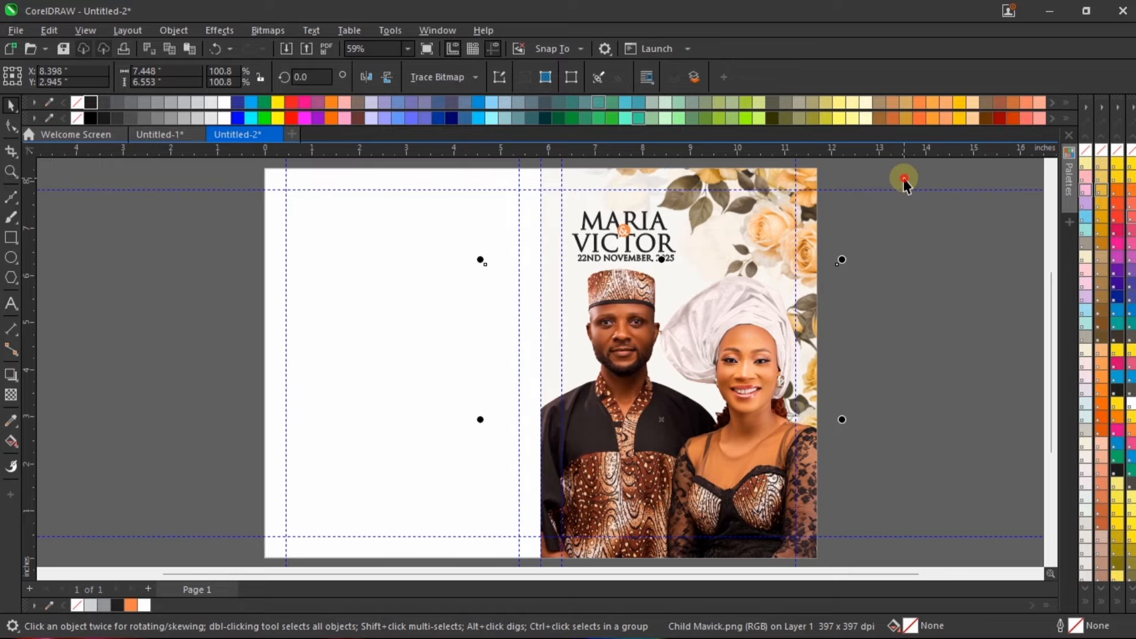
Step: Nudge the grouped names and date to X 7.579", Y 6.844", and check the cover in a full-screen preview
drag(902, 178, 531, 320)
key(Up)
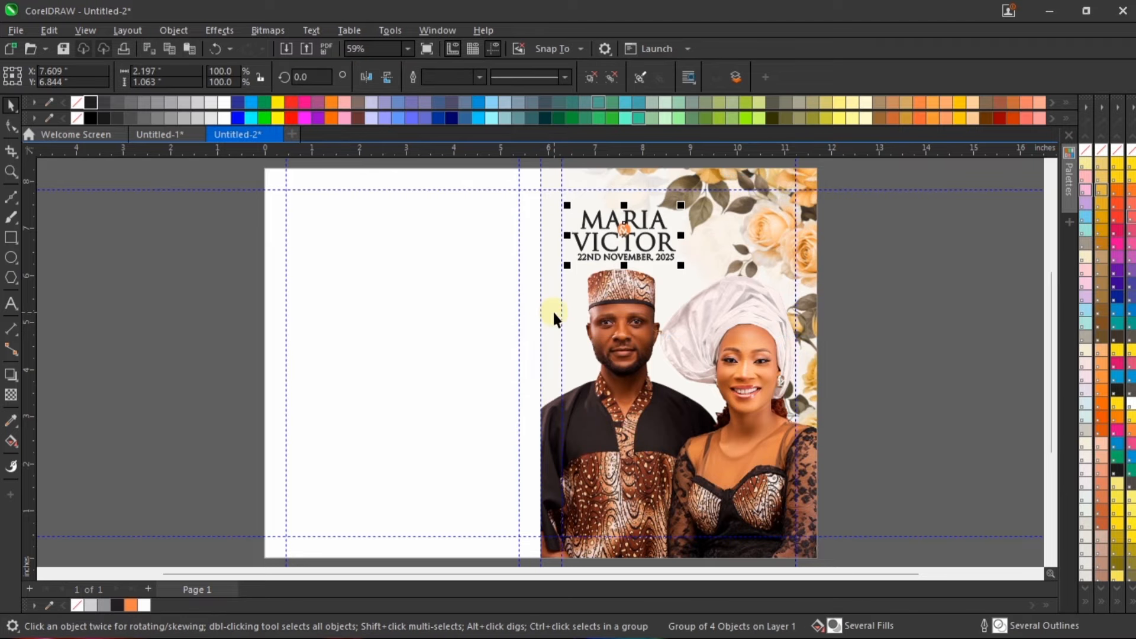
key(Left)
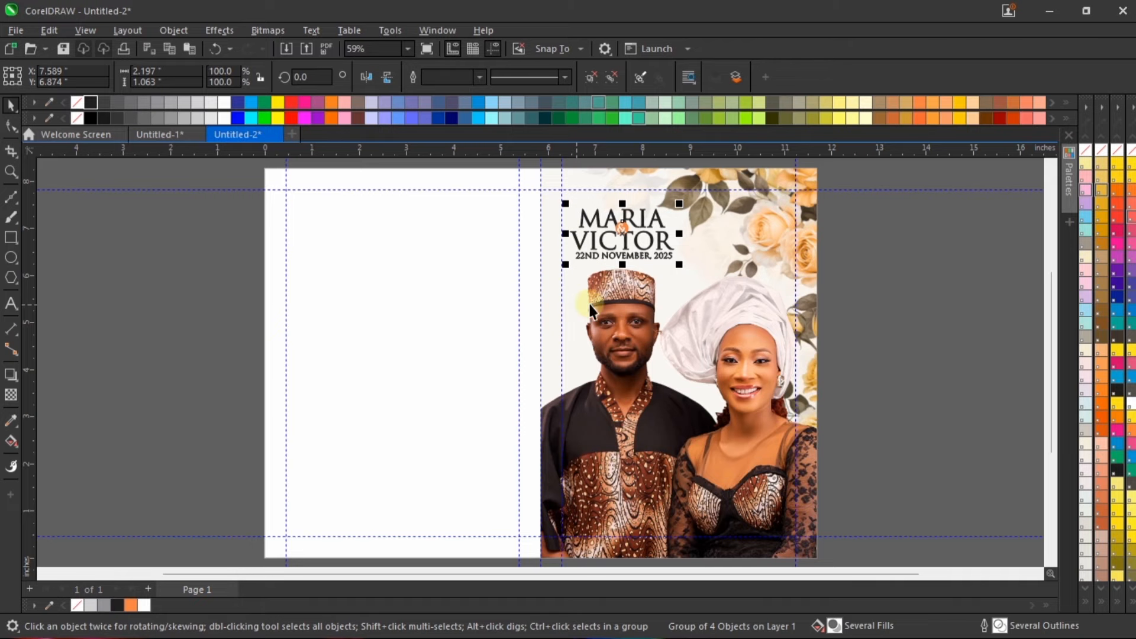
scroll(553, 190, up, 3)
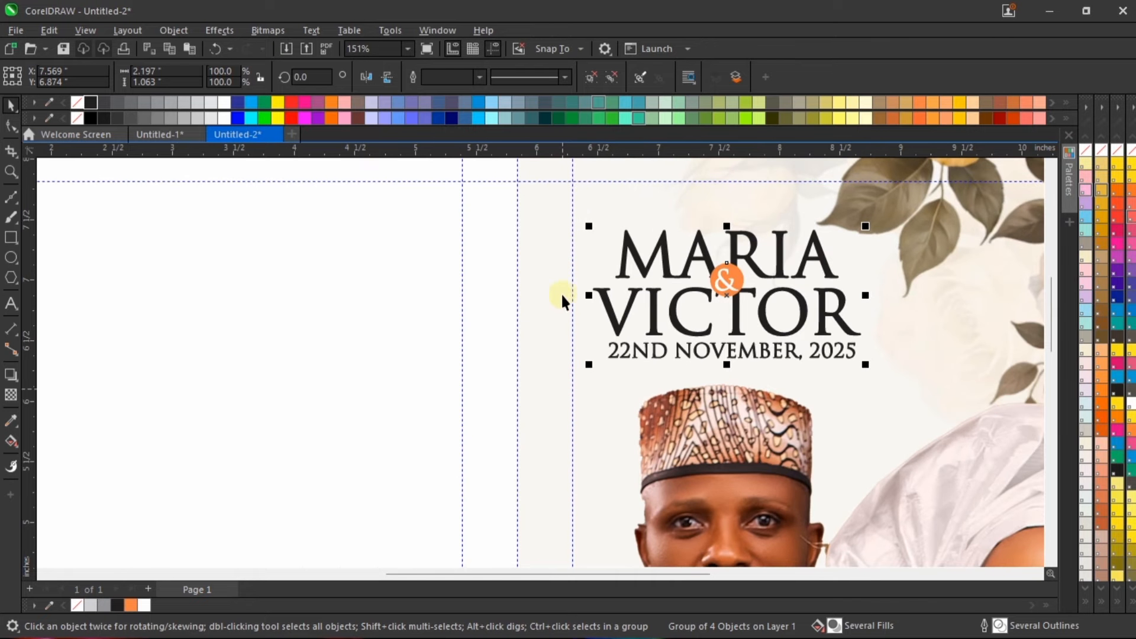
key(Down)
key(Right)
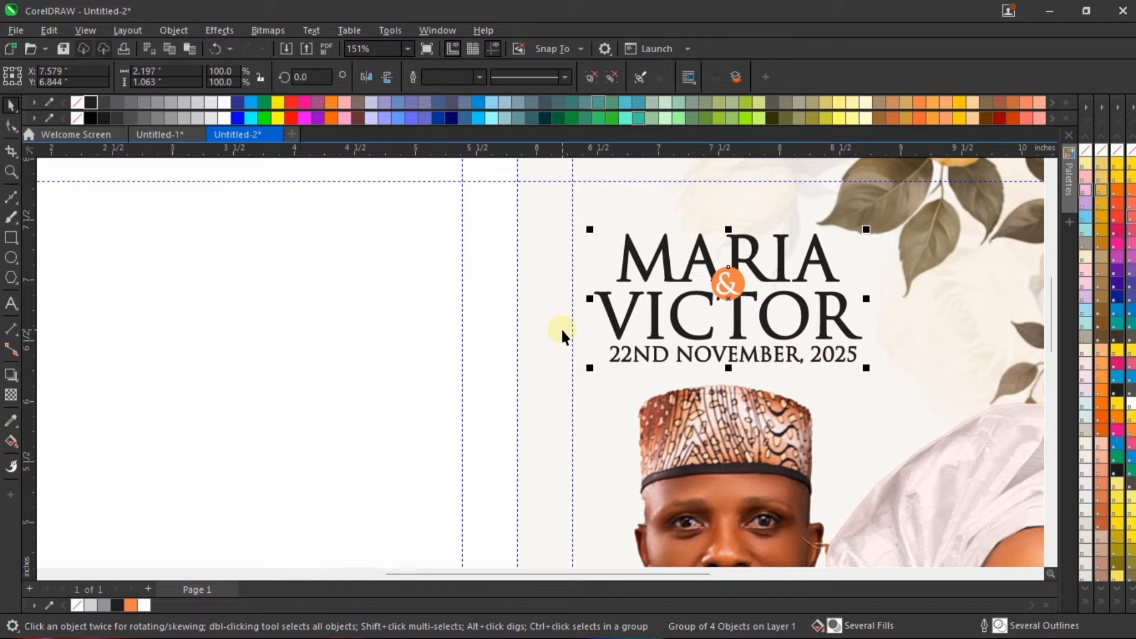
scroll(580, 318, down, 3)
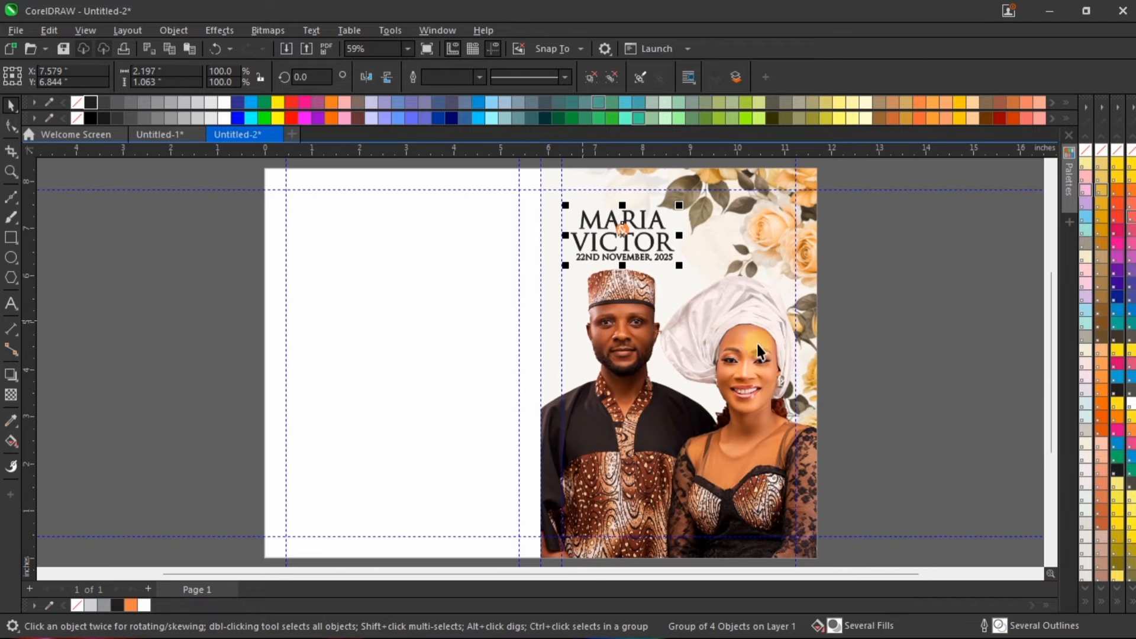
click(877, 285)
right_click(877, 282)
click(931, 277)
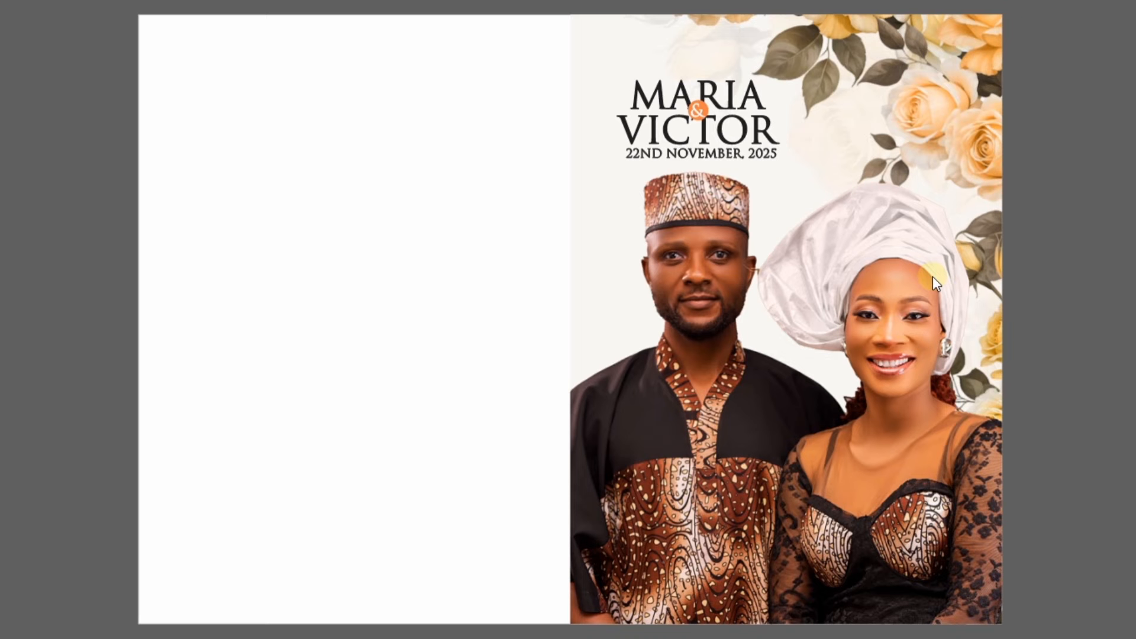
click(810, 337)
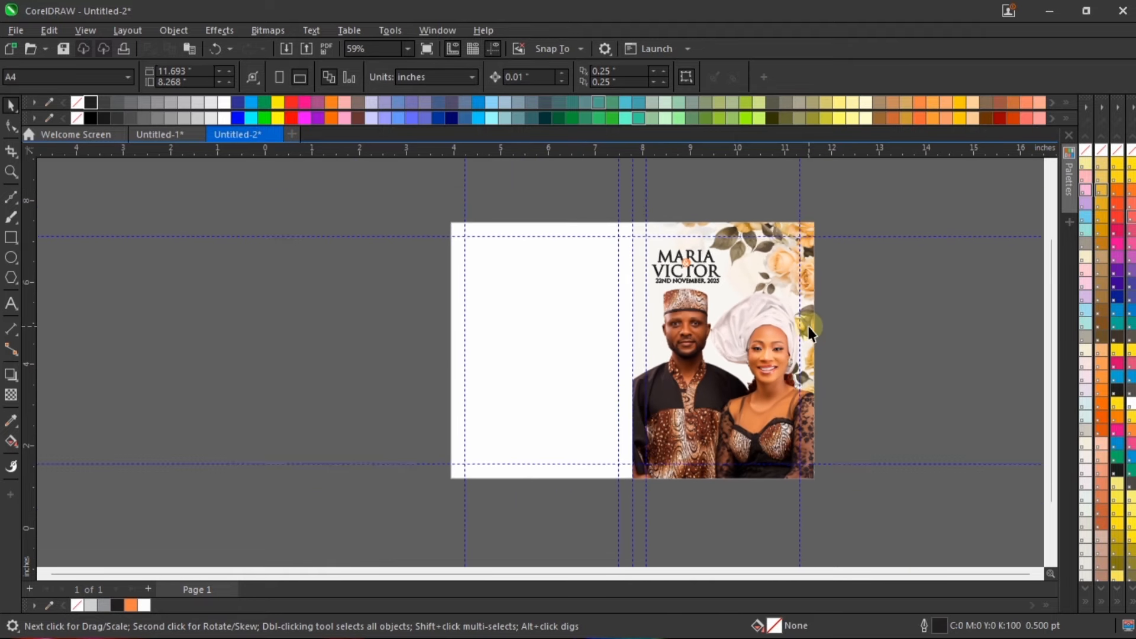
Step: Draw a rectangle about 2.363 × 0.199 inches from the front cover's left edge, near the lower margin guideline
scroll(737, 476, up, 3)
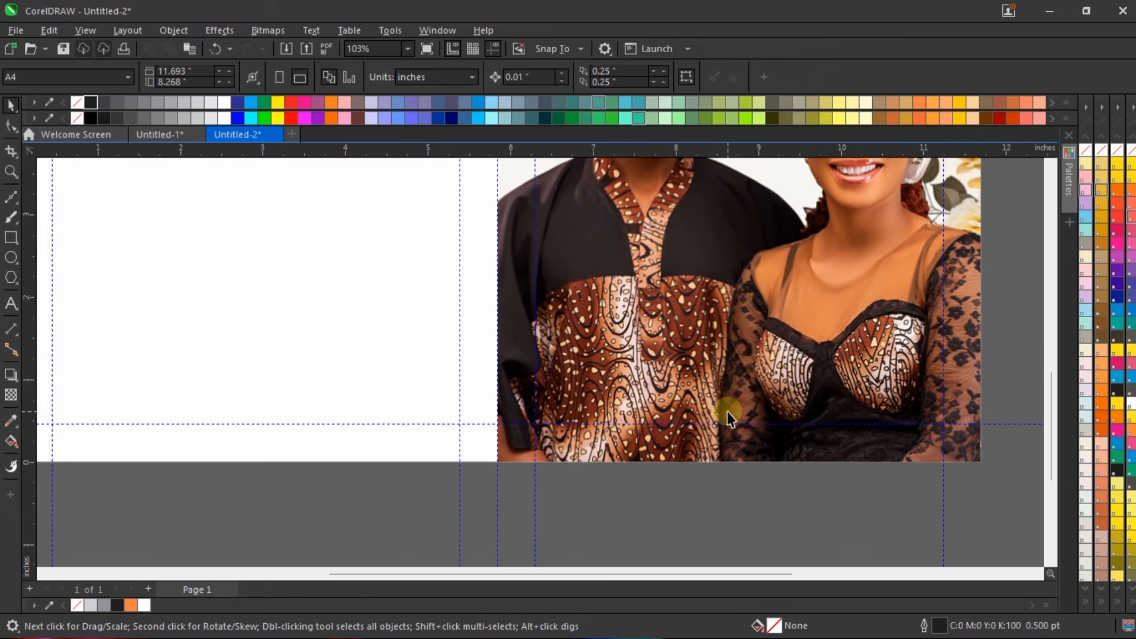
scroll(728, 417, down, 2)
scroll(683, 426, up, 3)
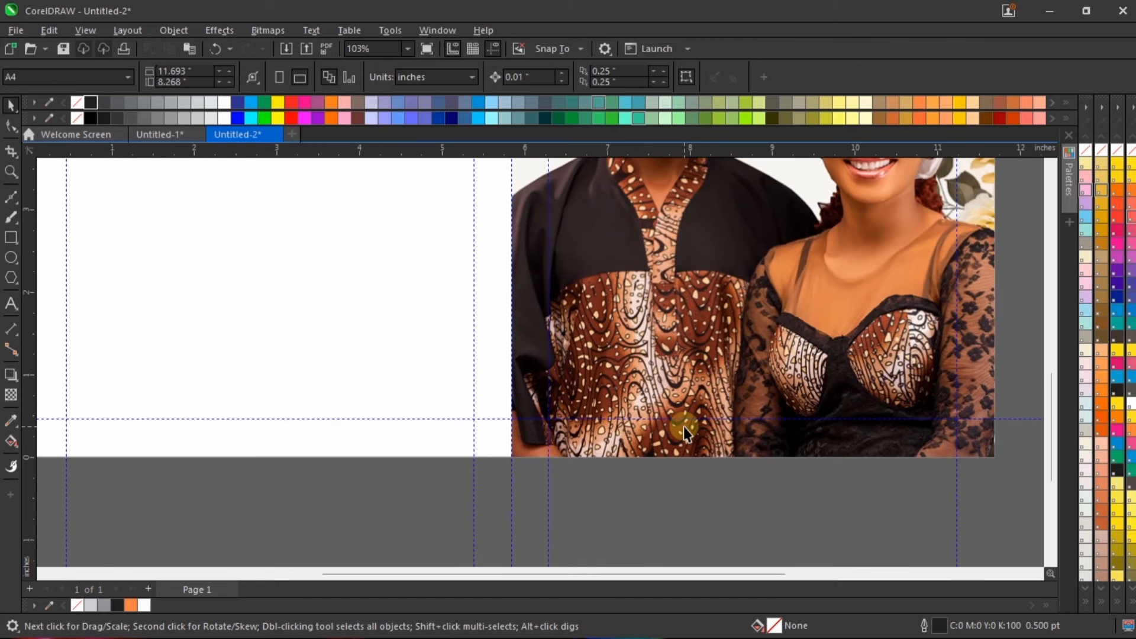
click(11, 237)
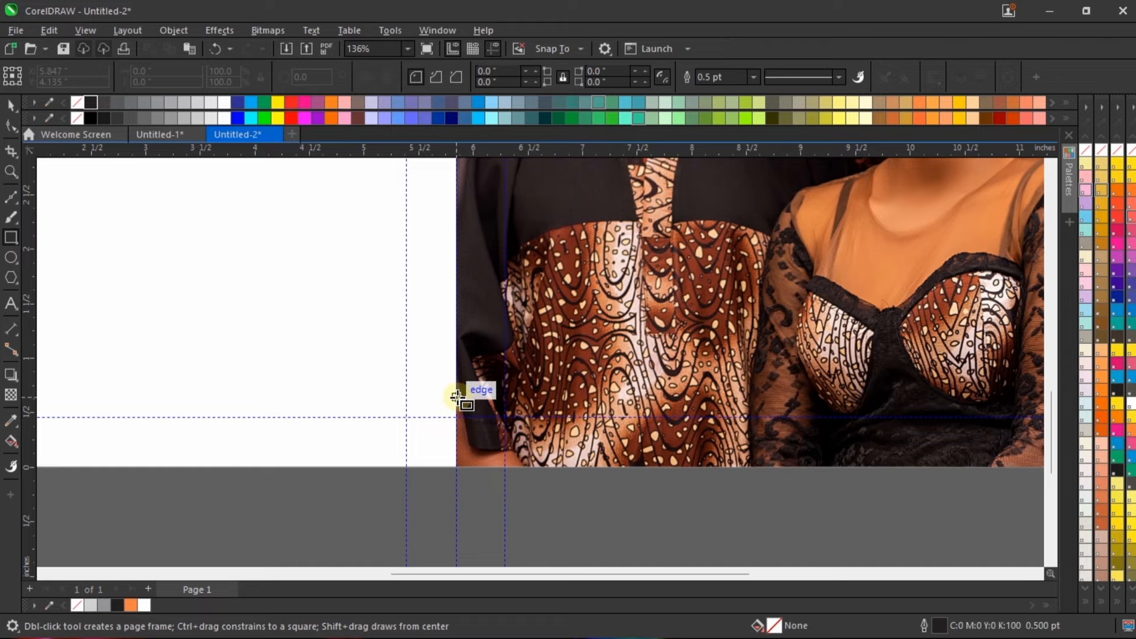
drag(459, 395, 715, 421)
scroll(512, 410, up, 2)
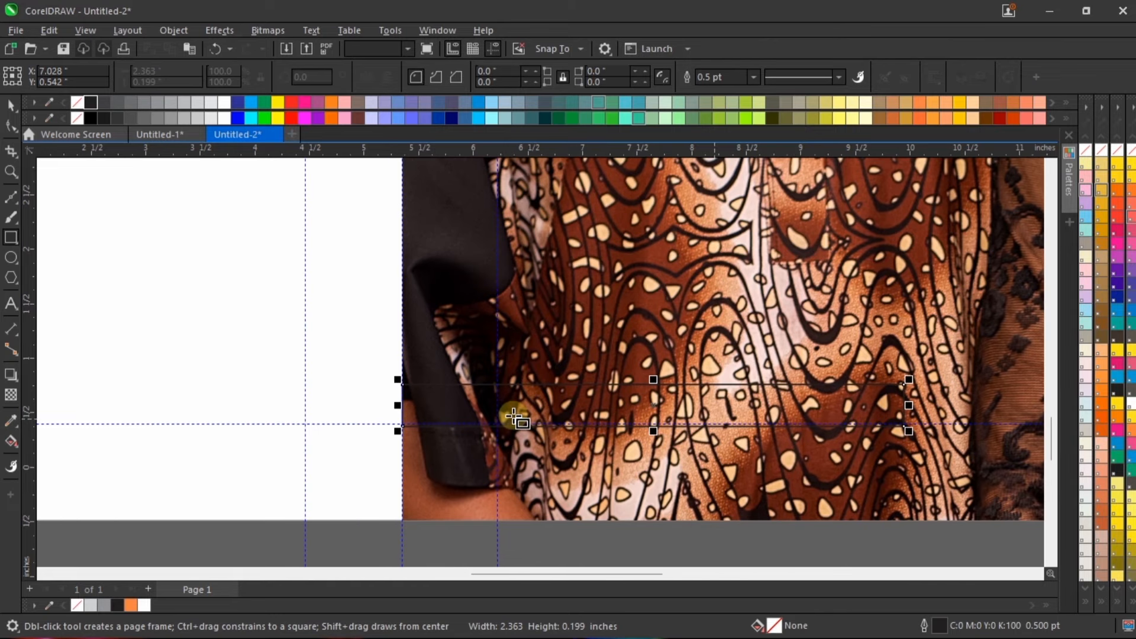
Step: Fill the strip with white and remove its outline
key(space)
click(144, 606)
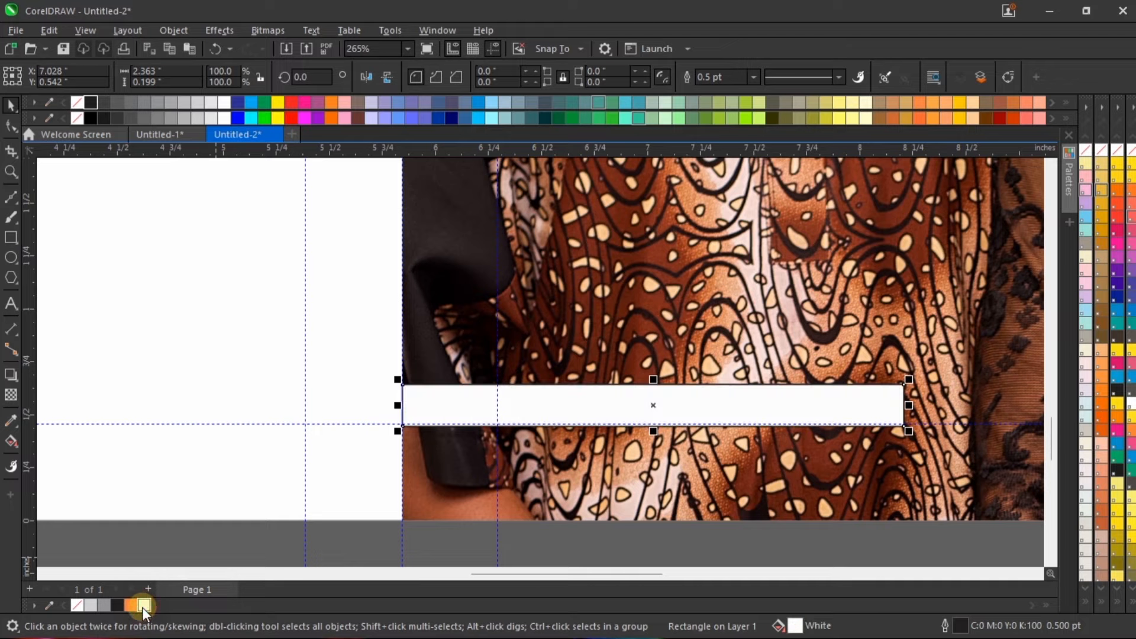
right_click(77, 604)
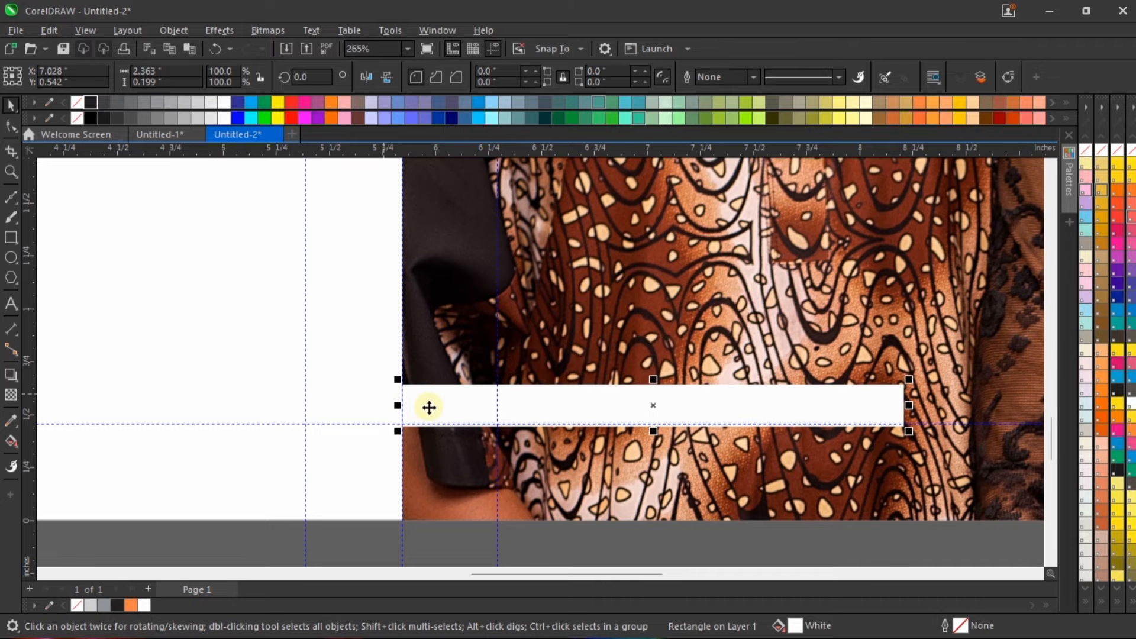
scroll(429, 408, up, 2)
scroll(428, 408, down, 2)
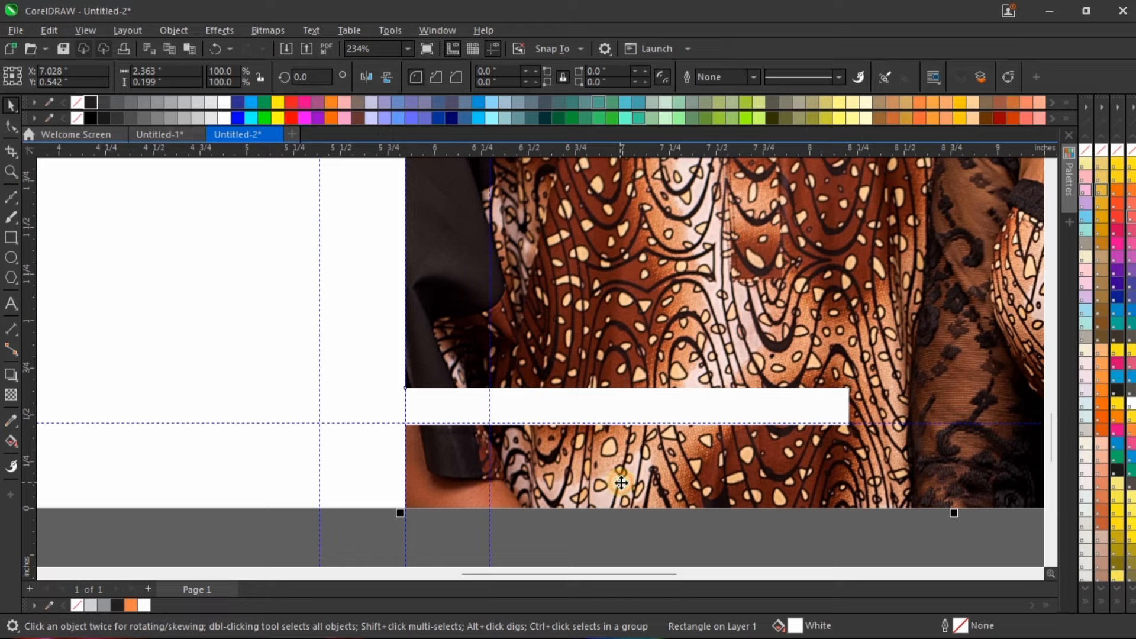
scroll(619, 482, down, 2)
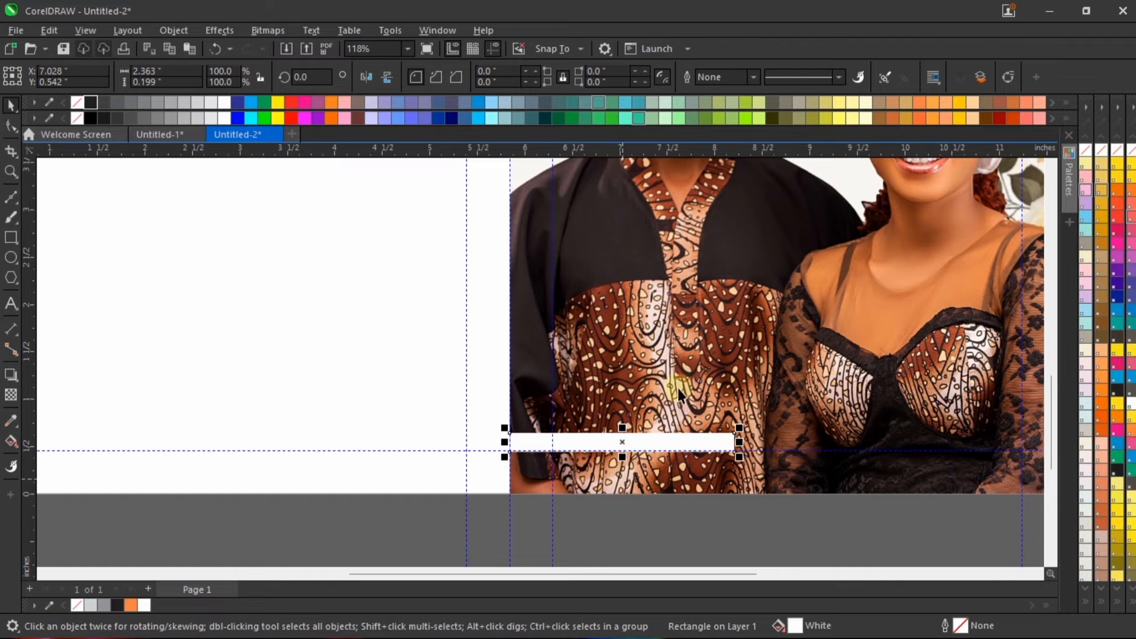
scroll(699, 376, down, 2)
shift+click(699, 376)
scroll(700, 376, up, 2)
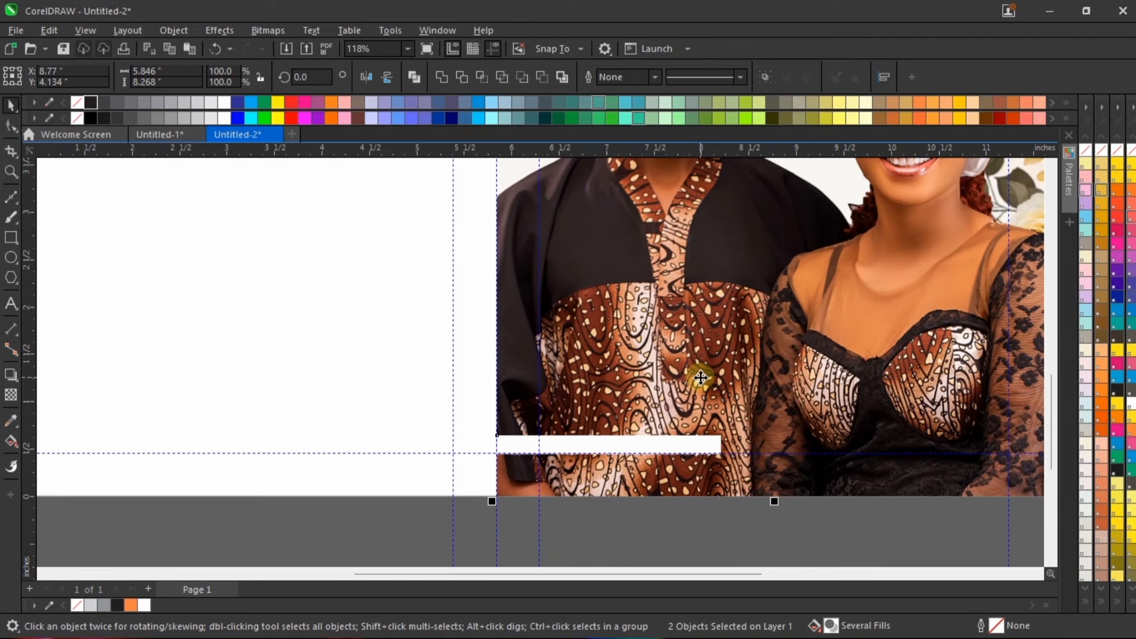
scroll(502, 433, up, 2)
scroll(501, 432, down, 2)
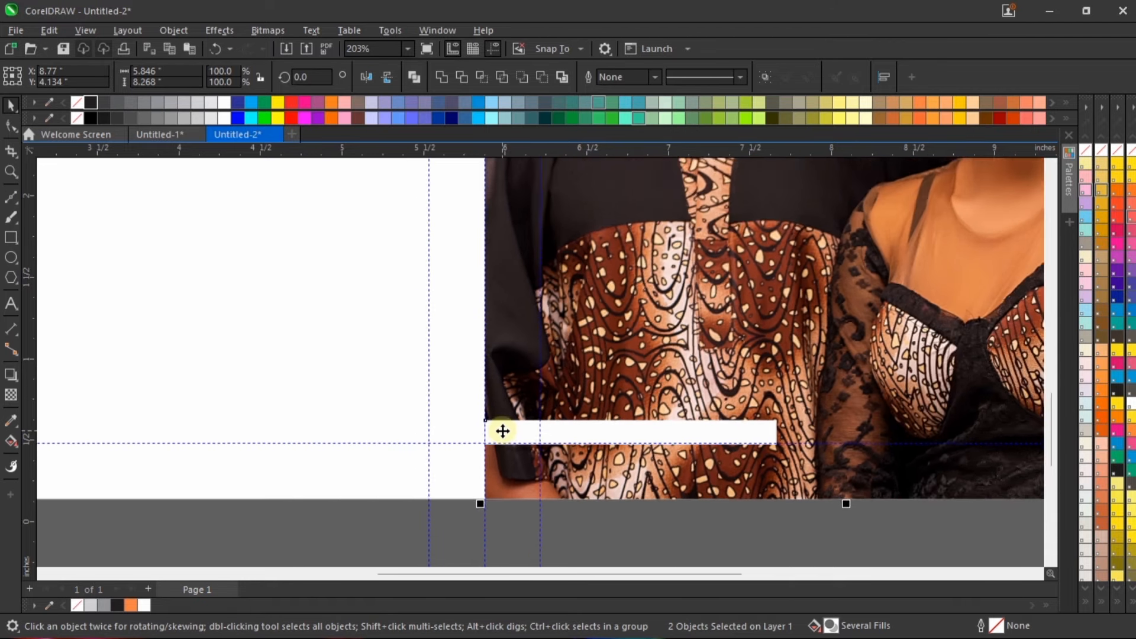
click(630, 513)
scroll(639, 452, up, 2)
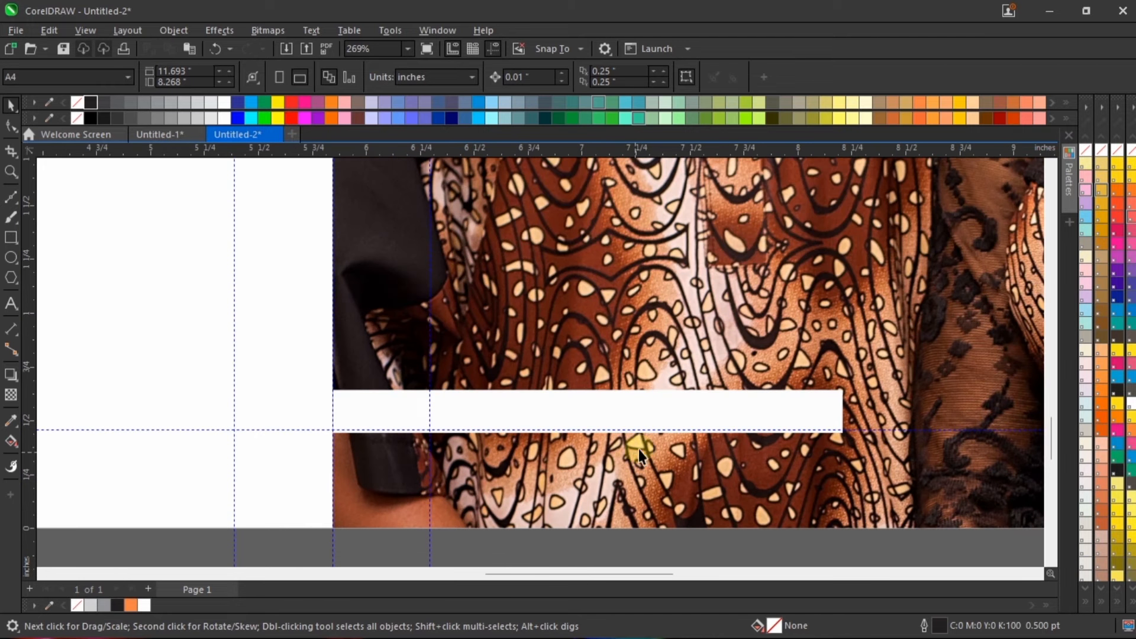
click(664, 416)
click(478, 545)
scroll(482, 434, down, 2)
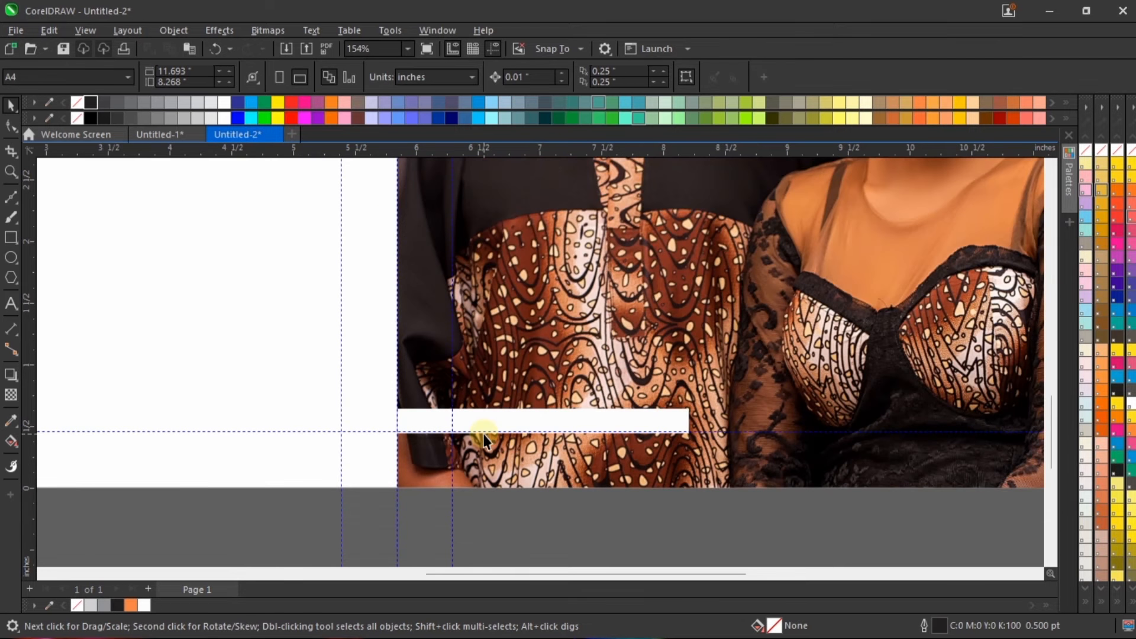
Step: Add the artistic text "#MAVICK2025" just below the front cover
click(11, 304)
scroll(533, 520, up, 1)
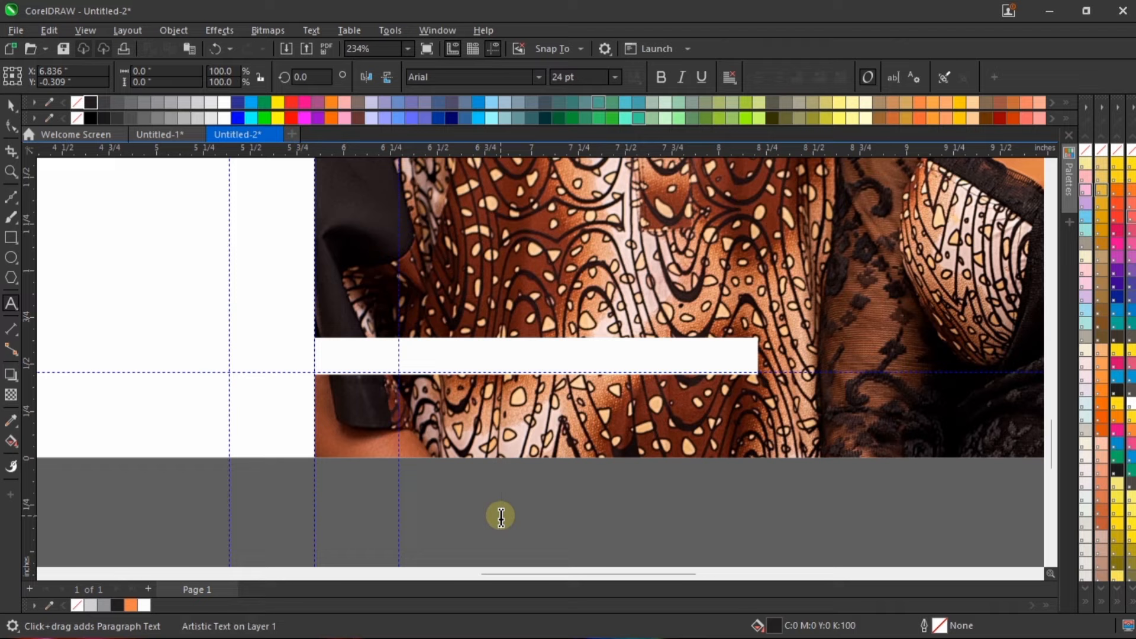
text(#)
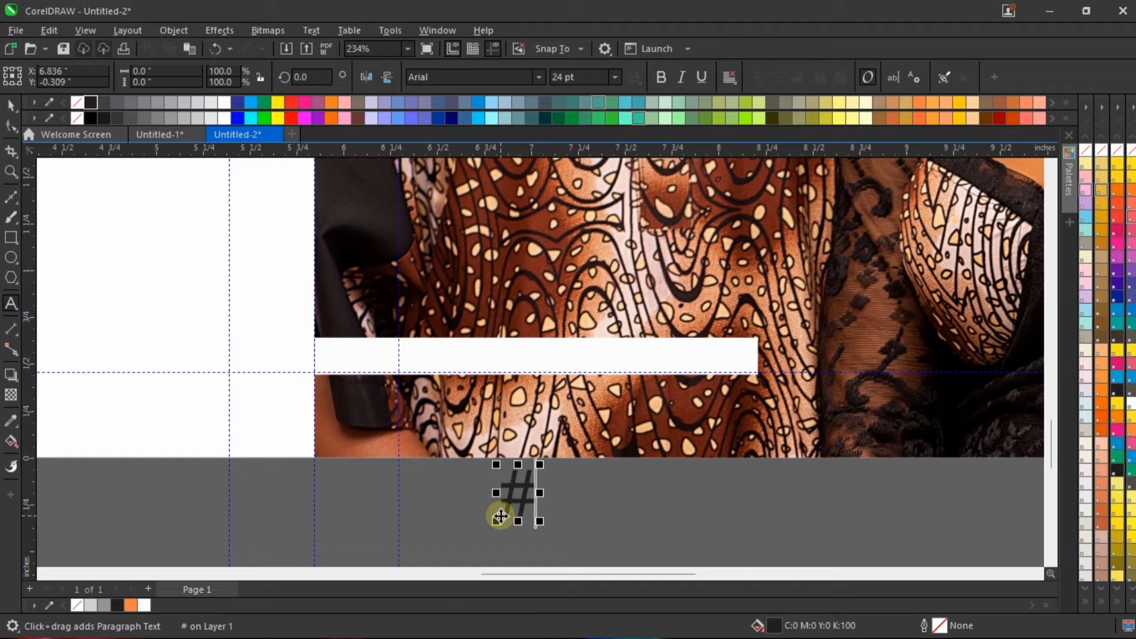
text(MAVI)
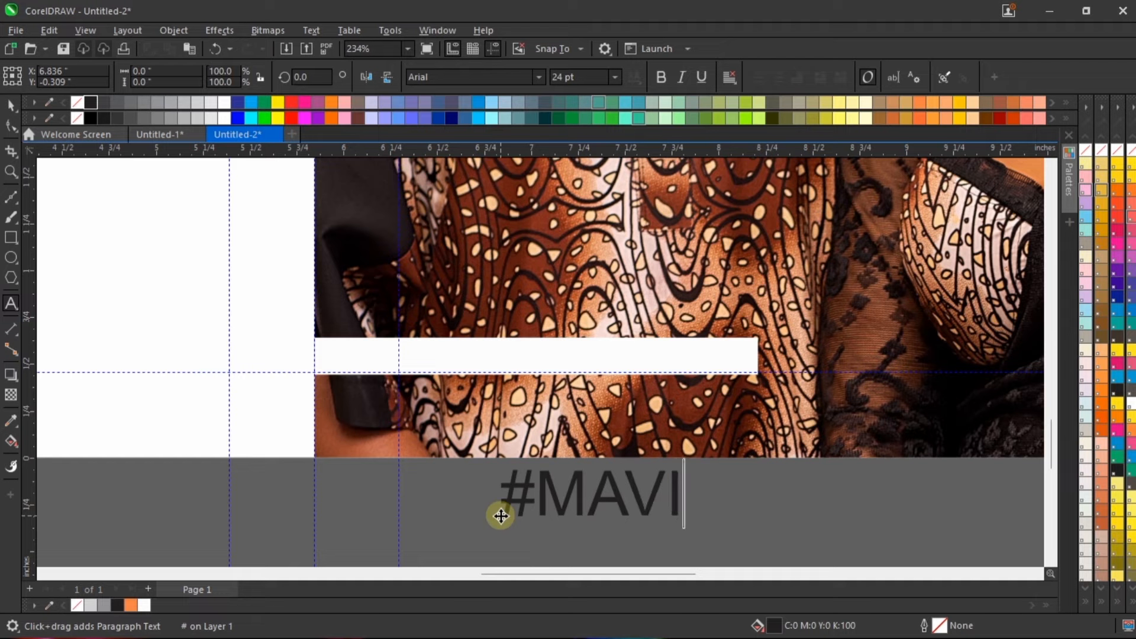
text(CK2025)
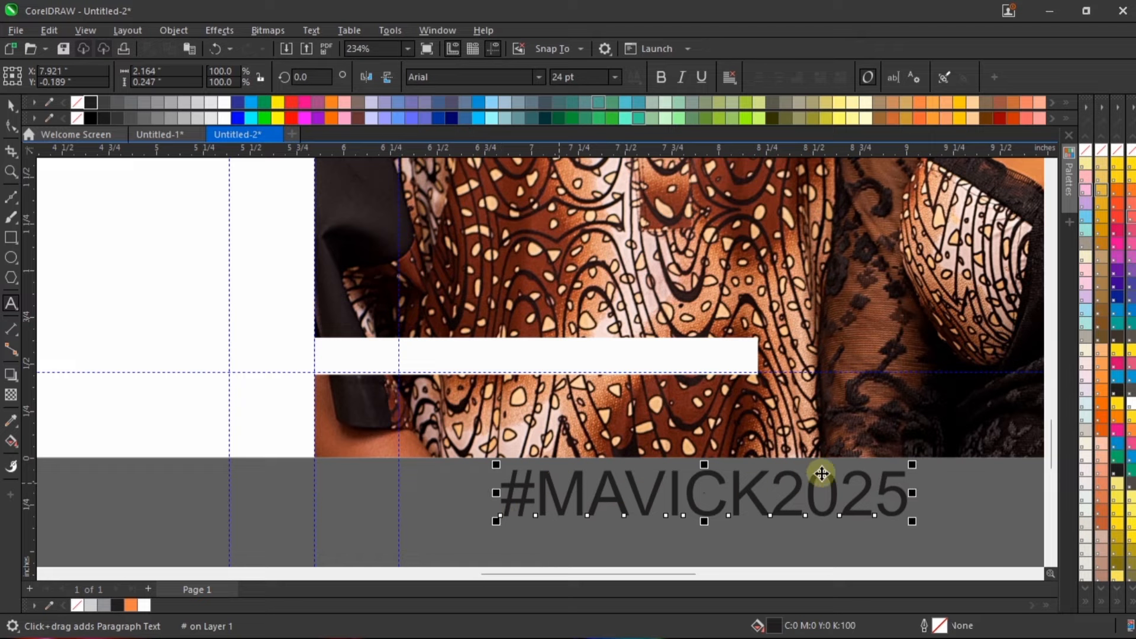
Step: Scale the hashtag down to about 11.86 pt and place it on the white strip, starting at the cover's inner margin guideline
key(ctrl+space)
drag(908, 467, 703, 470)
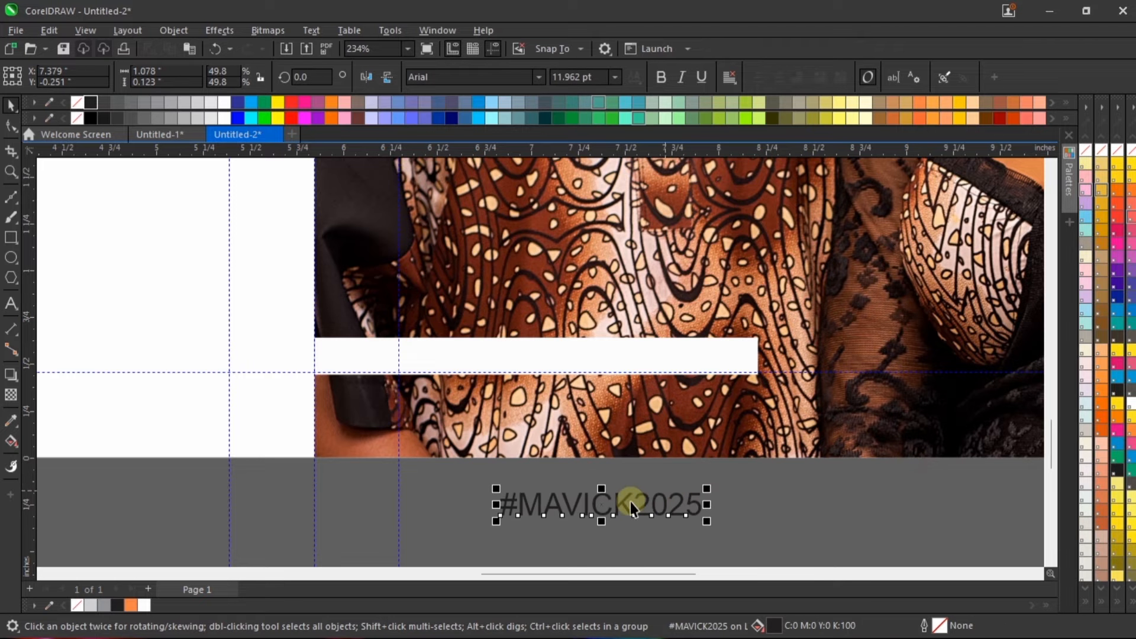
drag(628, 500, 528, 358)
scroll(475, 363, up, 5)
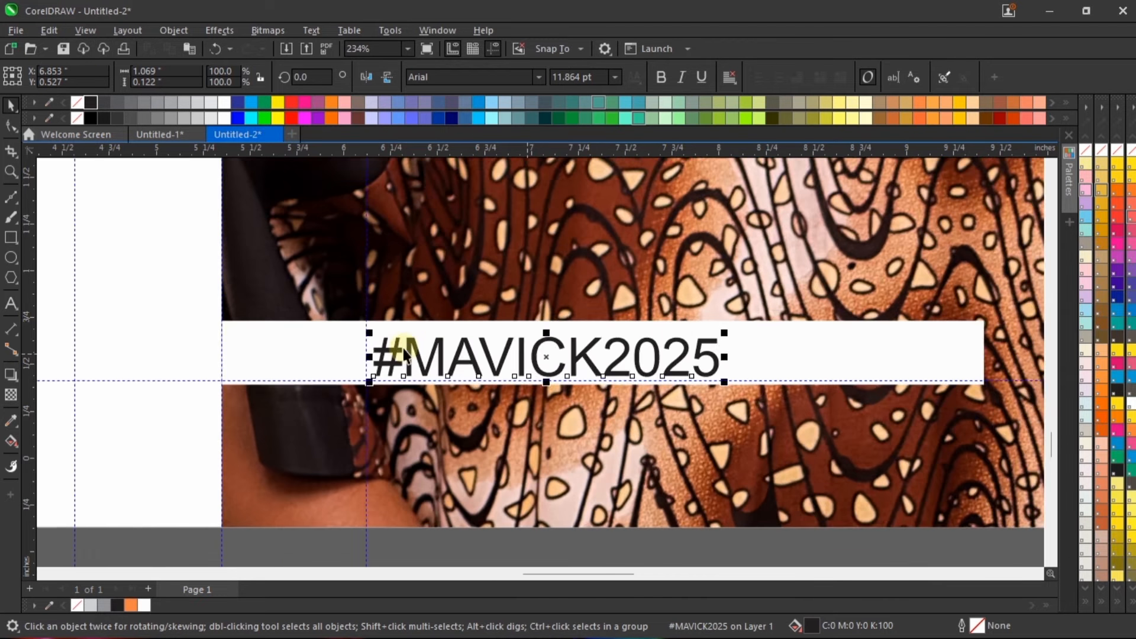
drag(385, 346, 384, 344)
scroll(384, 345, down, 2)
scroll(516, 412, down, 3)
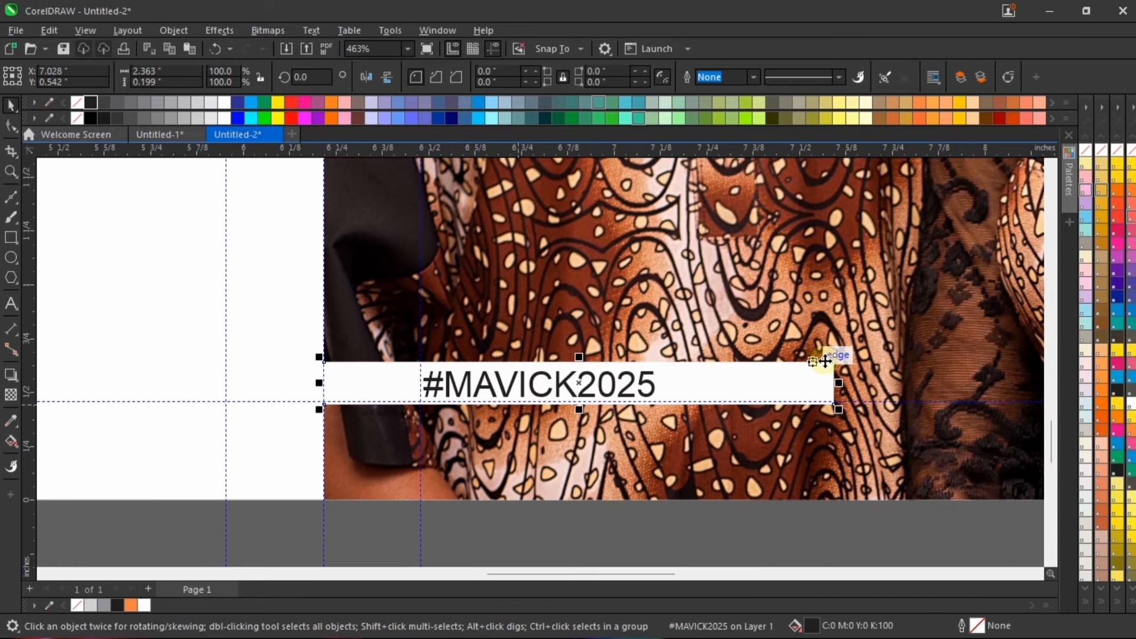
Step: Shorten the white strip to about 1.657 inches wide from its right end and set the hashtag's font to Trajax
click(828, 369)
drag(839, 382, 686, 387)
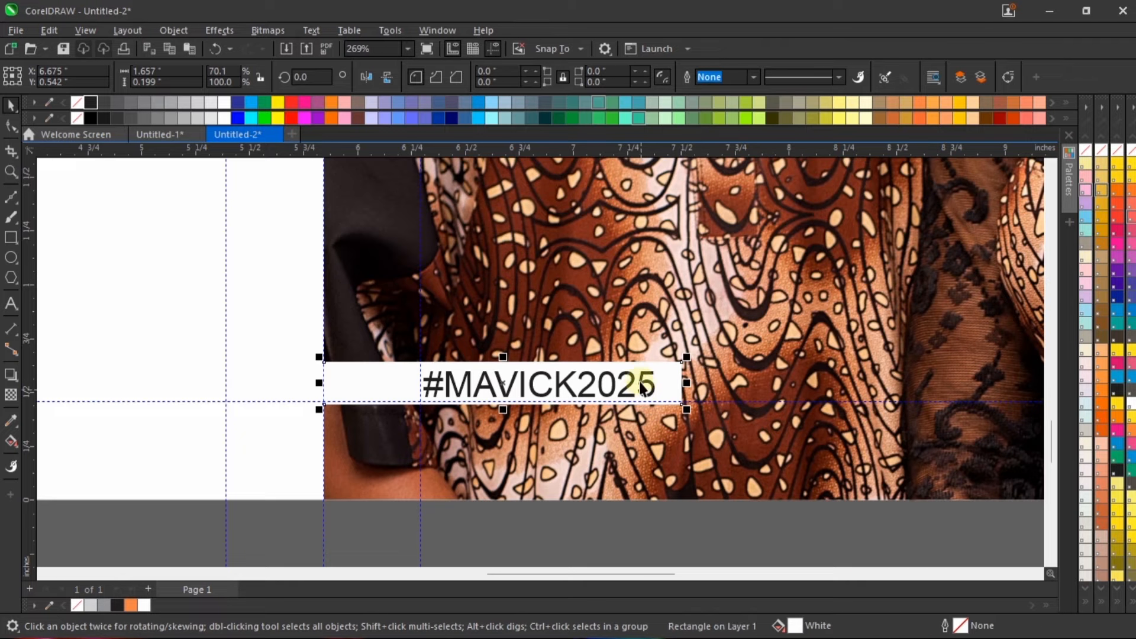
click(647, 384)
click(536, 77)
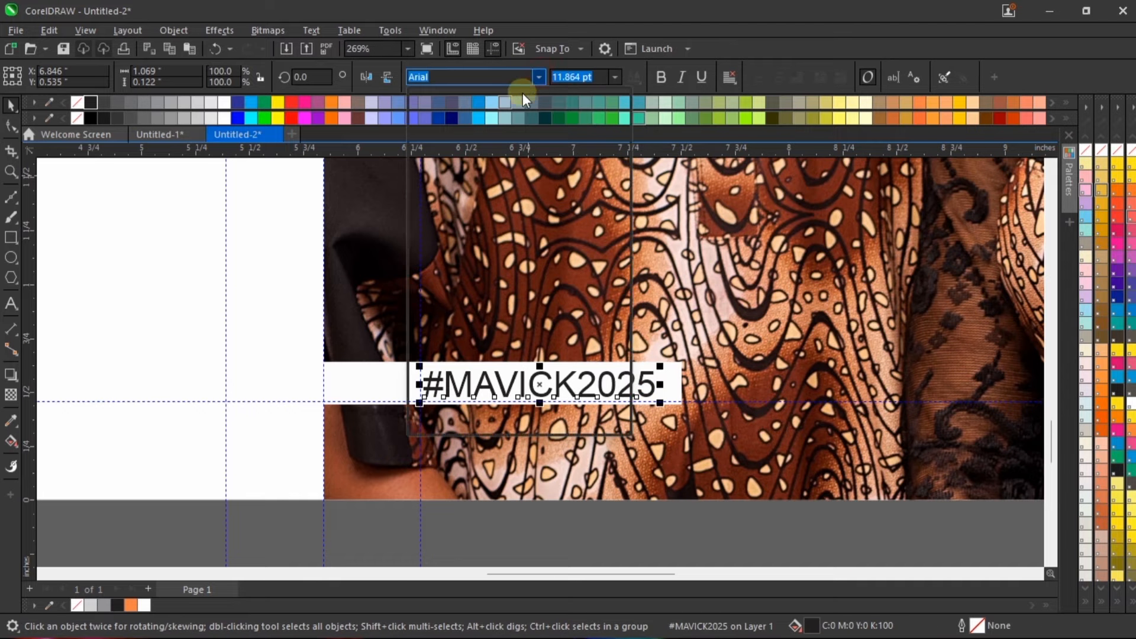
click(520, 121)
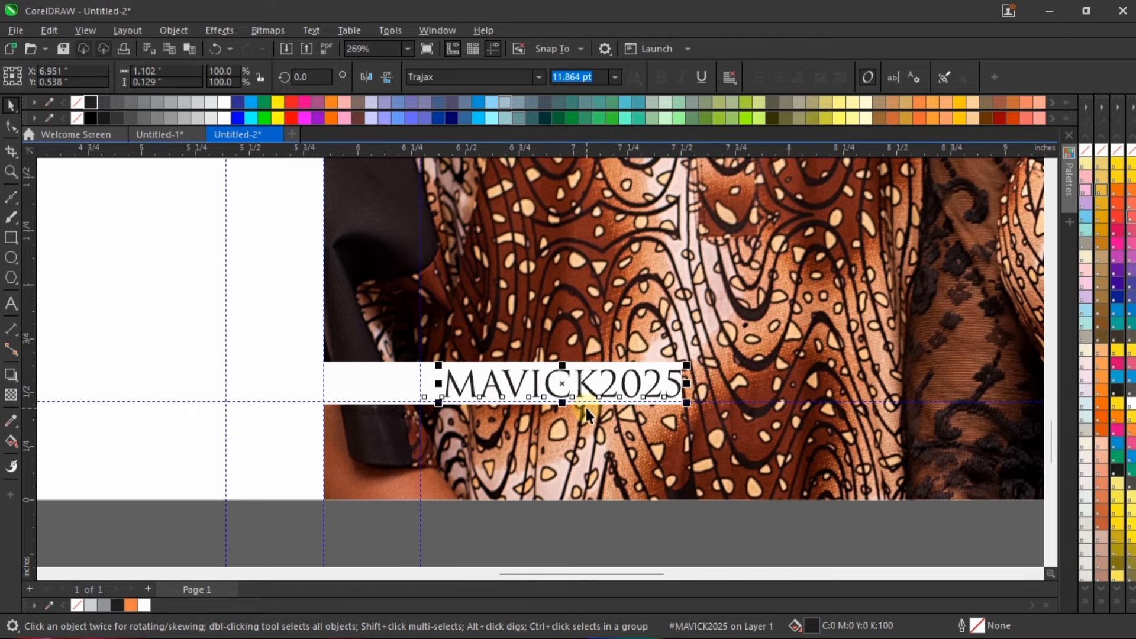
Step: Shrink the hashtag to a font size of 11.5 pt and give its letters a black outline
scroll(586, 408, up, 3)
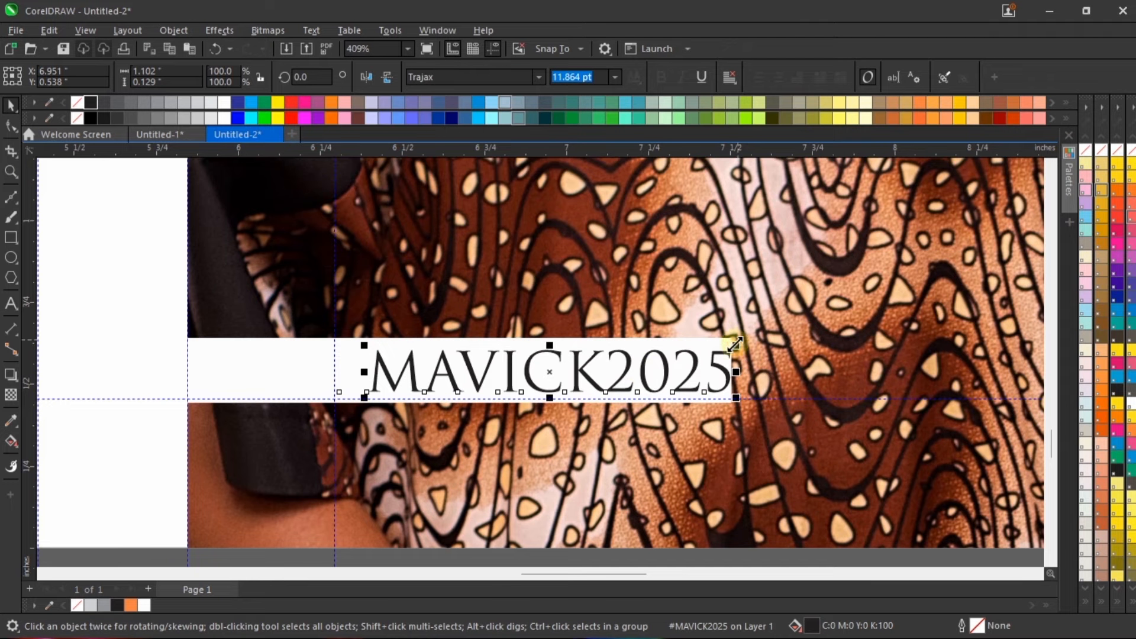
mouse_move(735, 345)
mouse_down()
mouse_move(716, 327)
mouse_move(721, 346)
mouse_up()
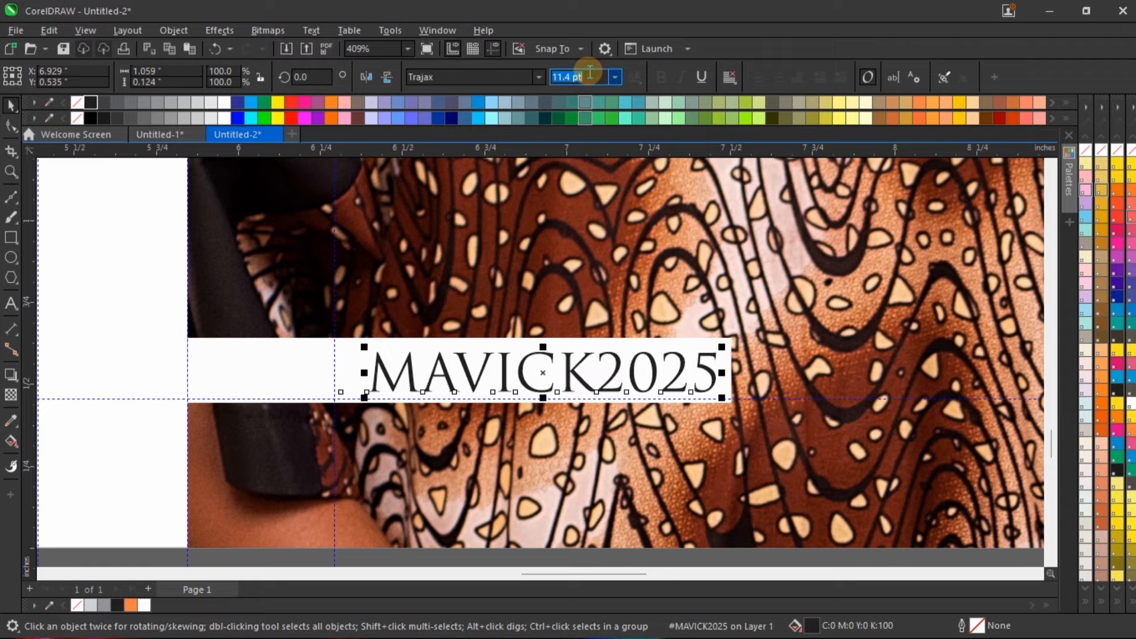
text(11.)
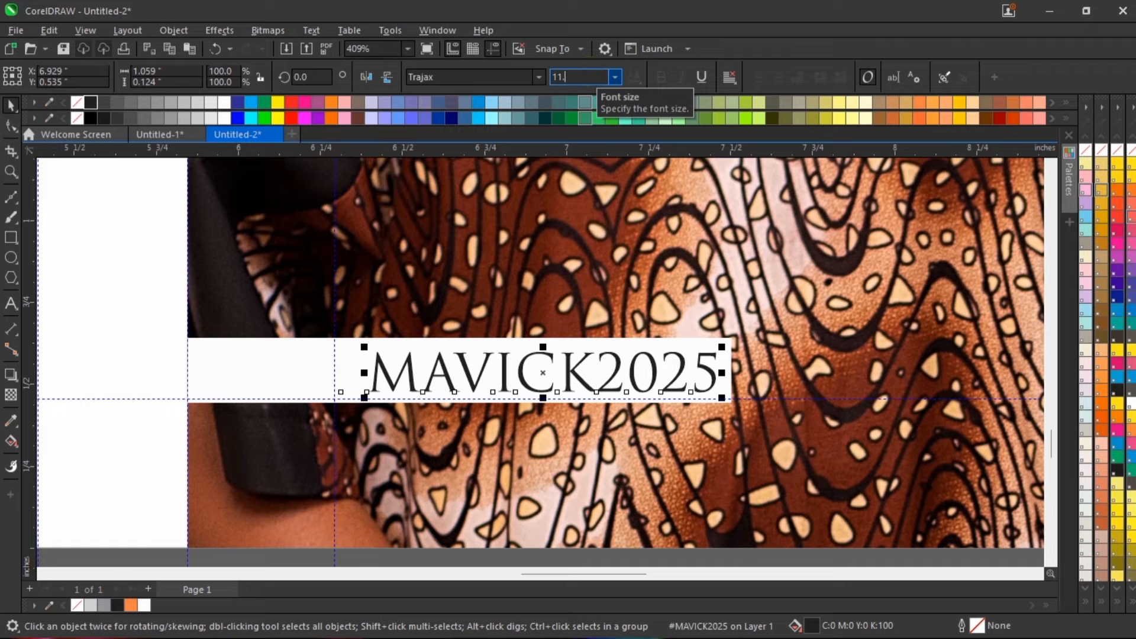
text(5)
key(Return)
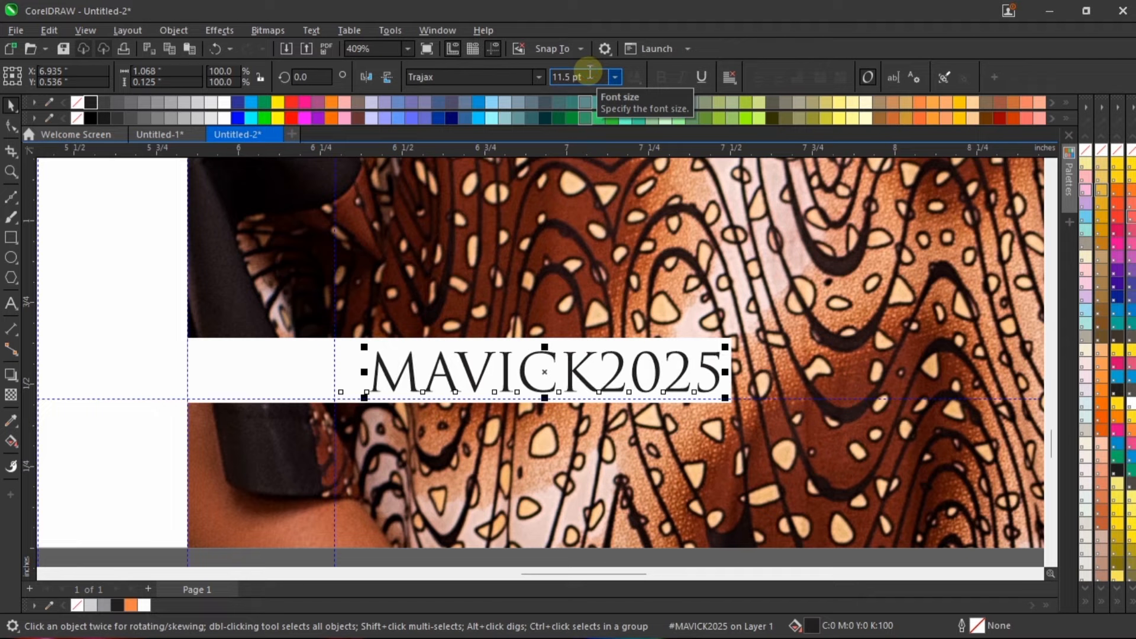
double_click(94, 101)
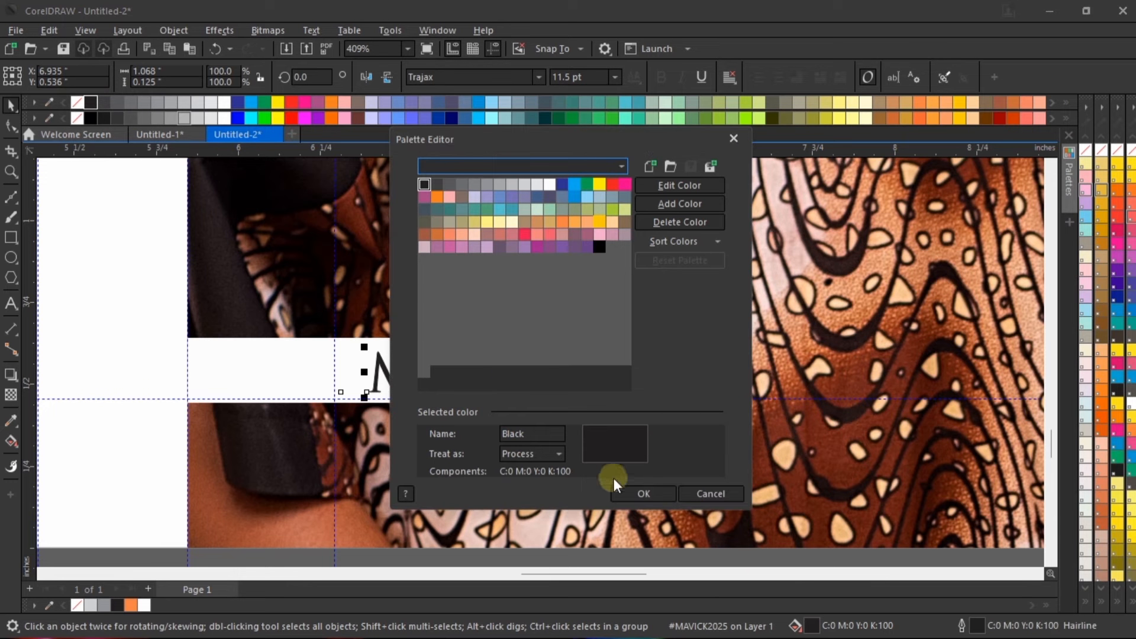
click(636, 493)
Step: Move the hashtag back to the cover's inner margin guideline and enlarge it to about 12.07 pt
scroll(473, 358, up, 3)
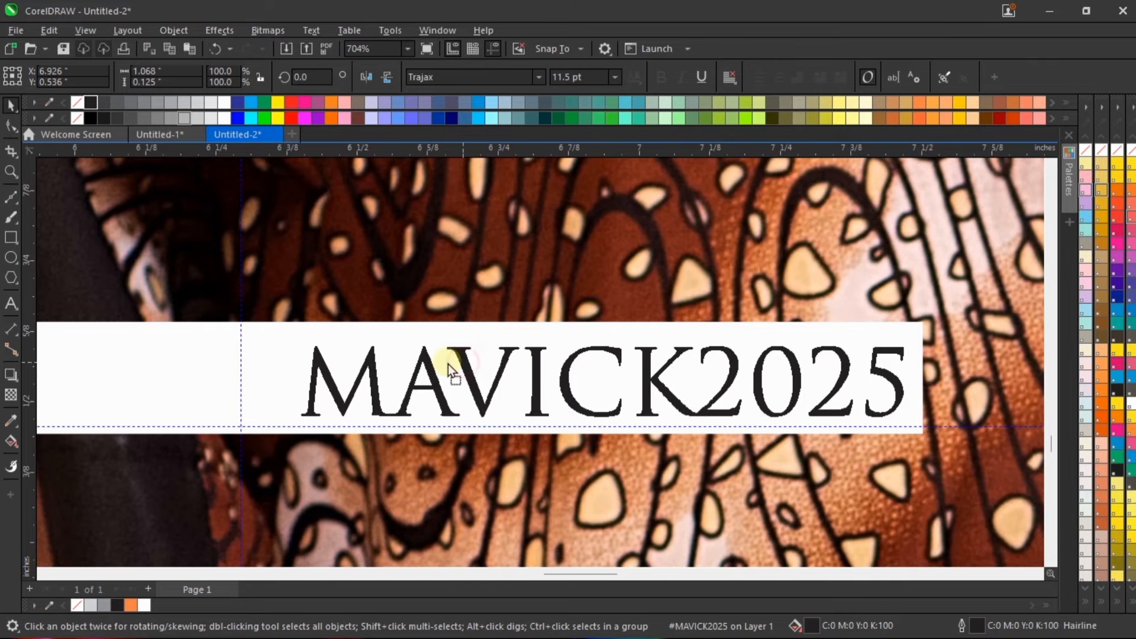
drag(449, 363, 410, 358)
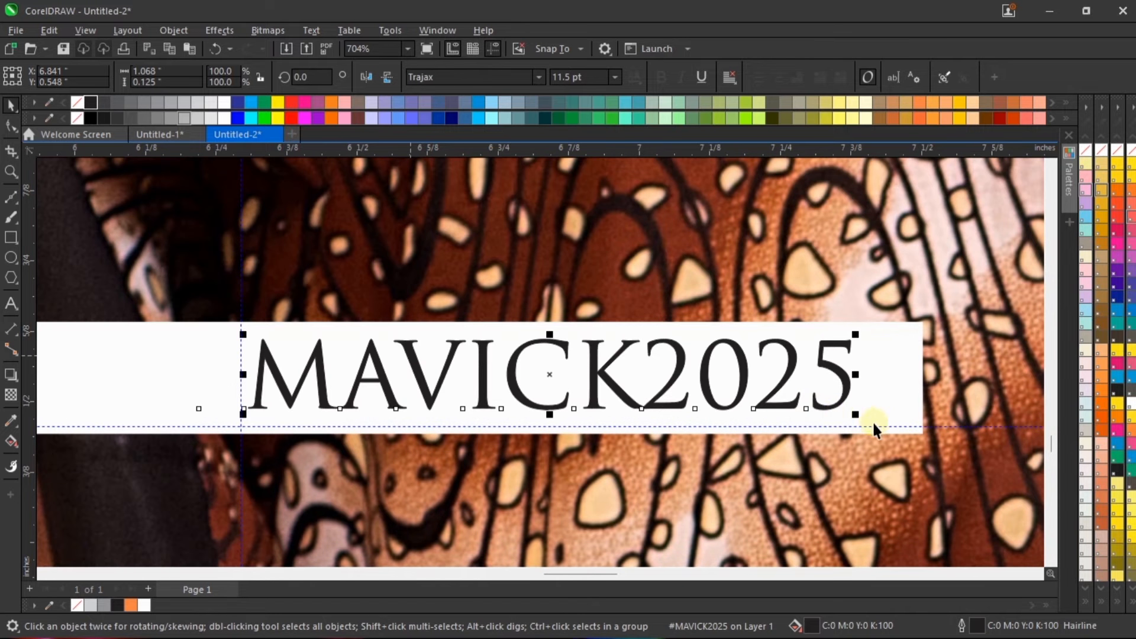
drag(856, 414, 886, 419)
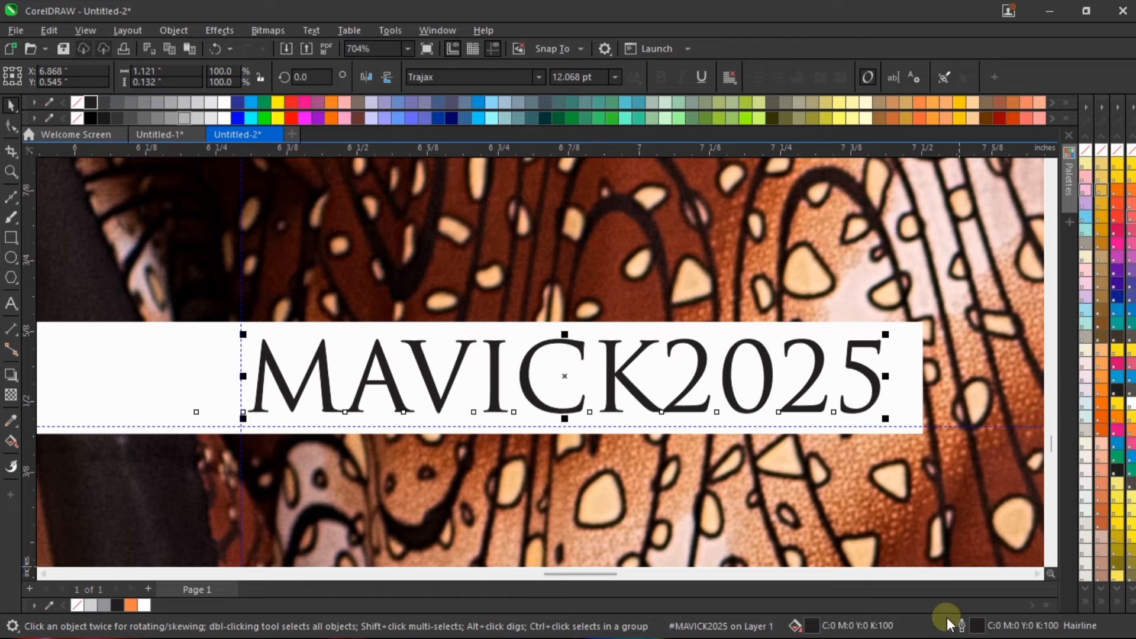
Step: Set the hashtag's outline width to 0.5 pt in the Outline Pen settings
double_click(975, 626)
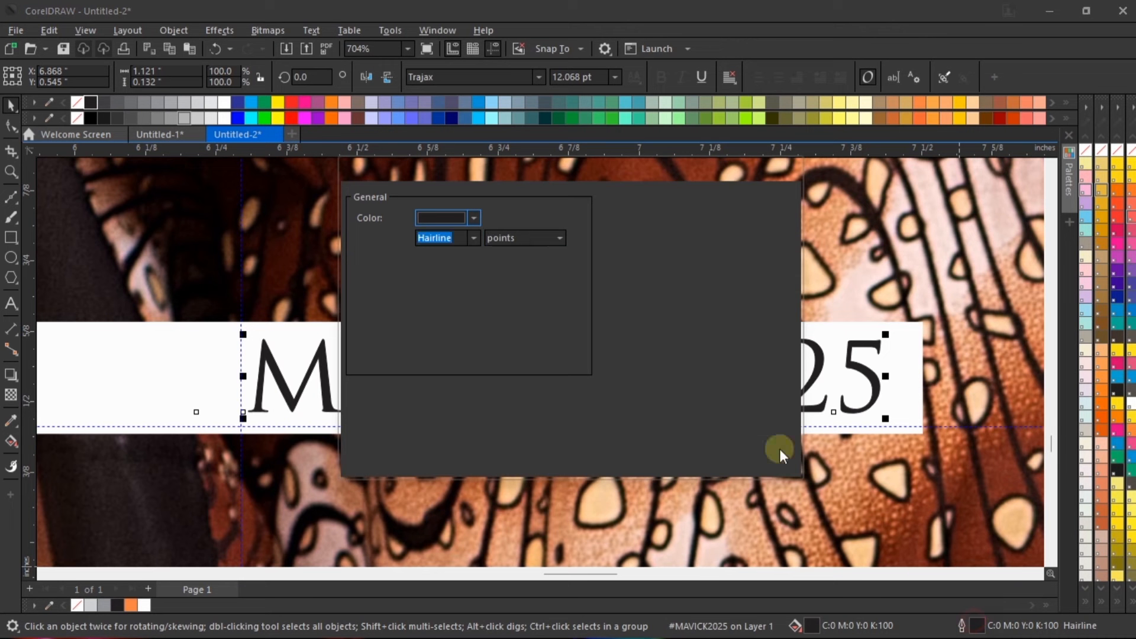
click(473, 239)
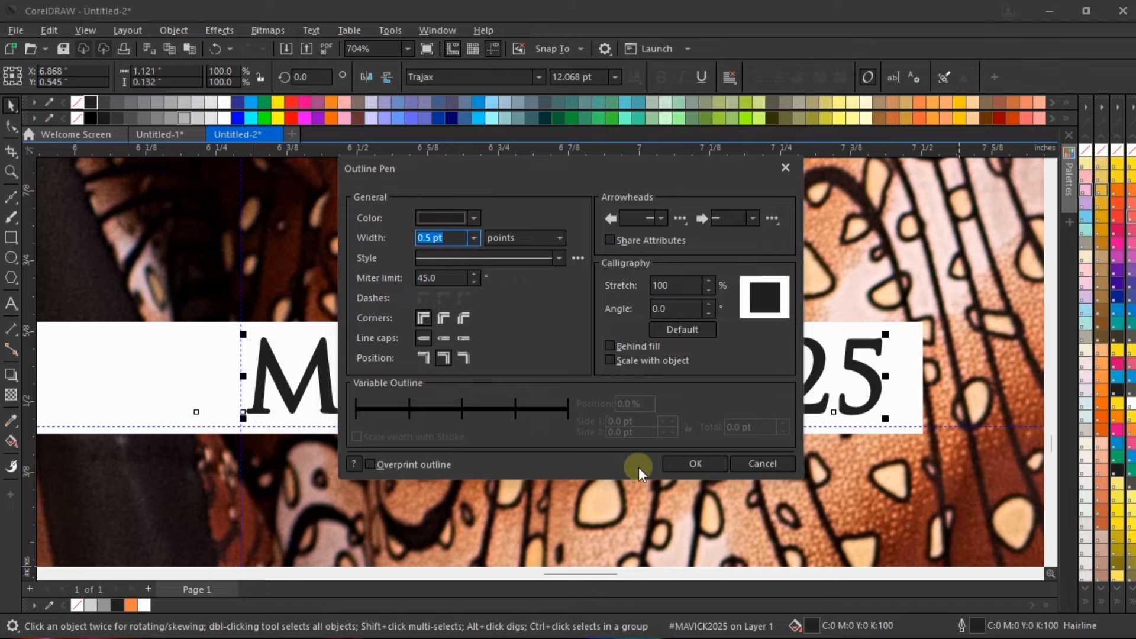
click(668, 463)
scroll(578, 355, down, 3)
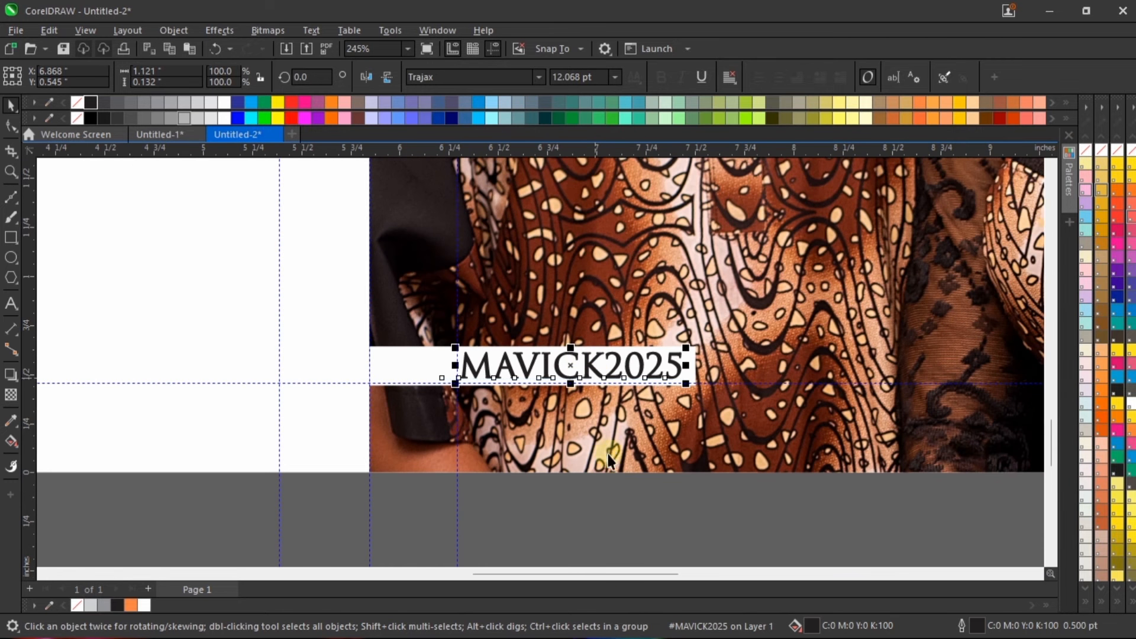
click(603, 495)
Step: Nudge the hashtag so it starts on the inner margin guideline and sits vertically centred on the white strip
scroll(611, 362, up, 2)
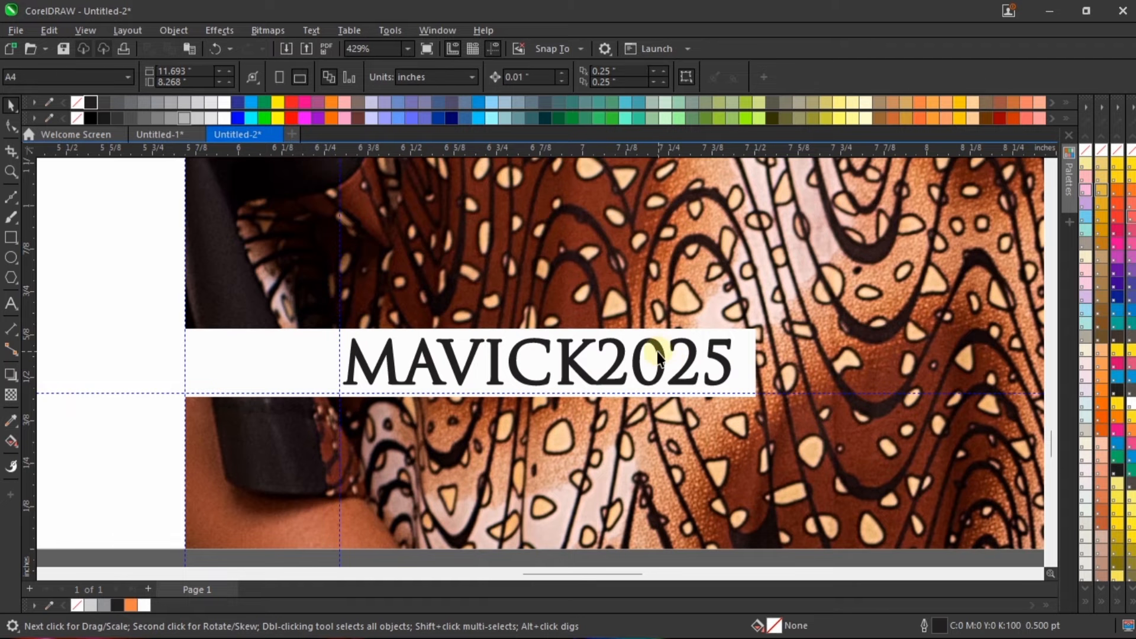
scroll(658, 357, up, 1)
click(264, 358)
scroll(264, 362, up, 1)
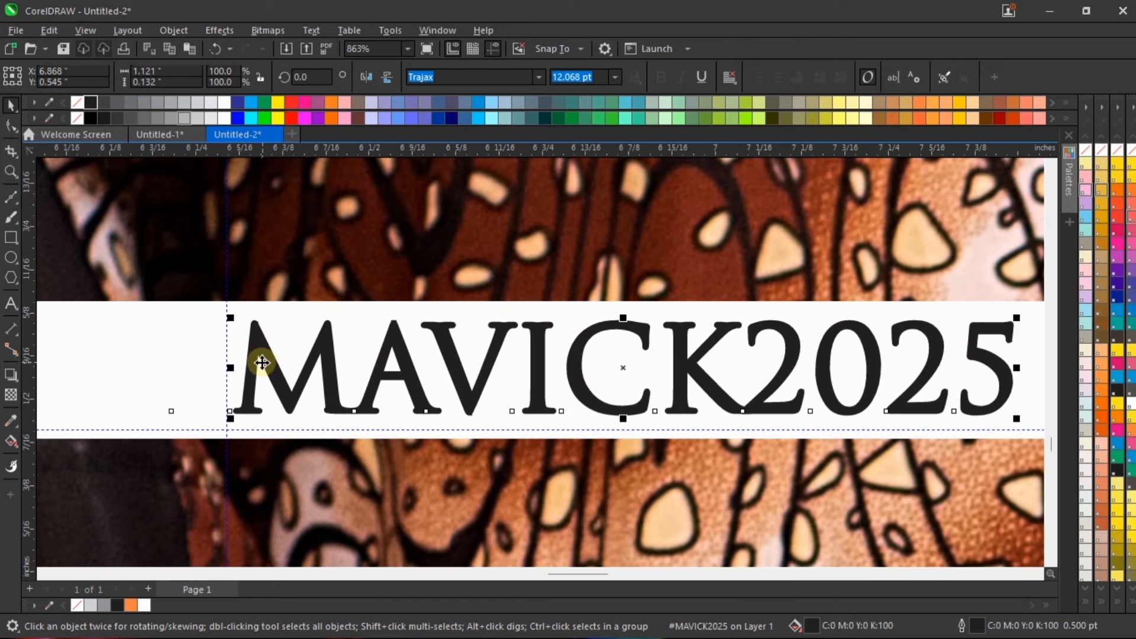
drag(262, 362, 259, 365)
scroll(544, 402, down, 1)
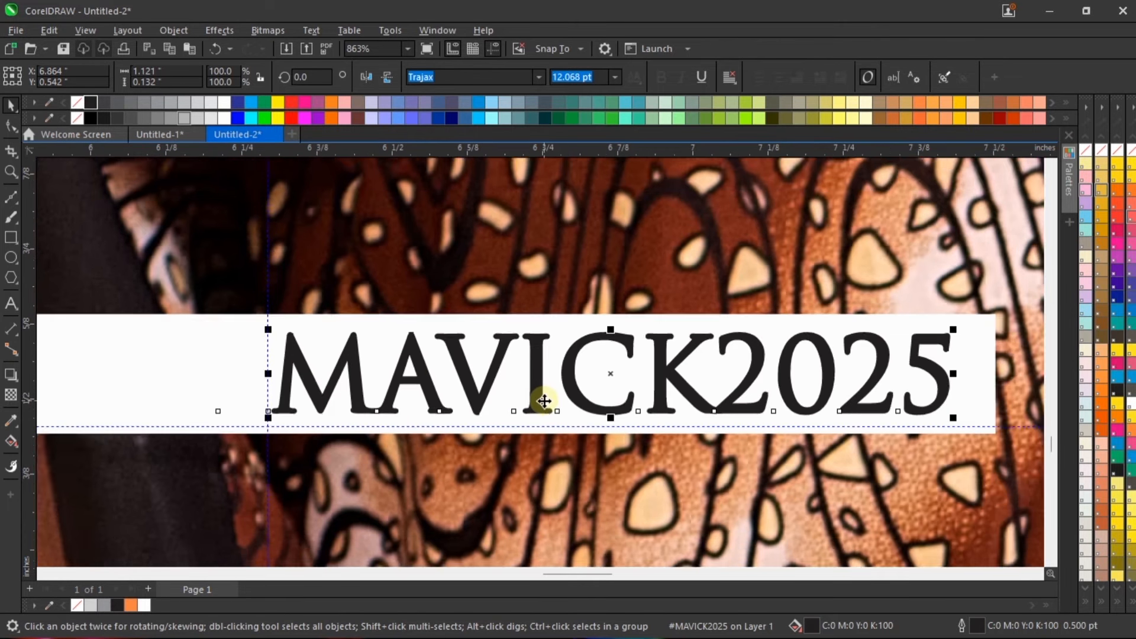
scroll(544, 402, down, 2)
click(836, 367)
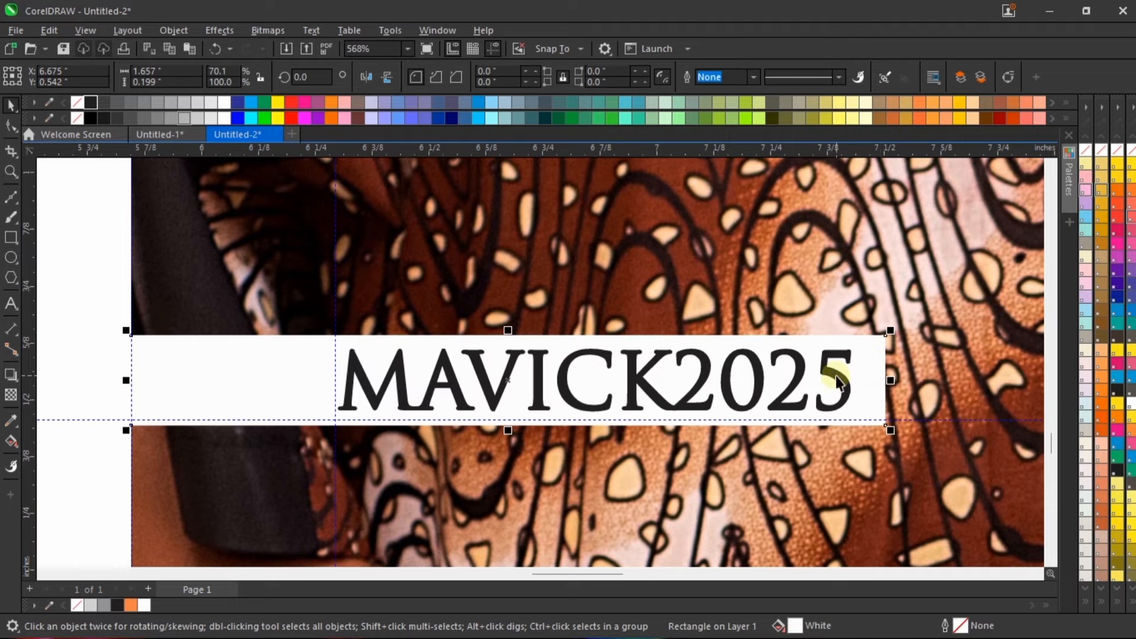
shift+click(736, 341)
scroll(612, 388, down, 3)
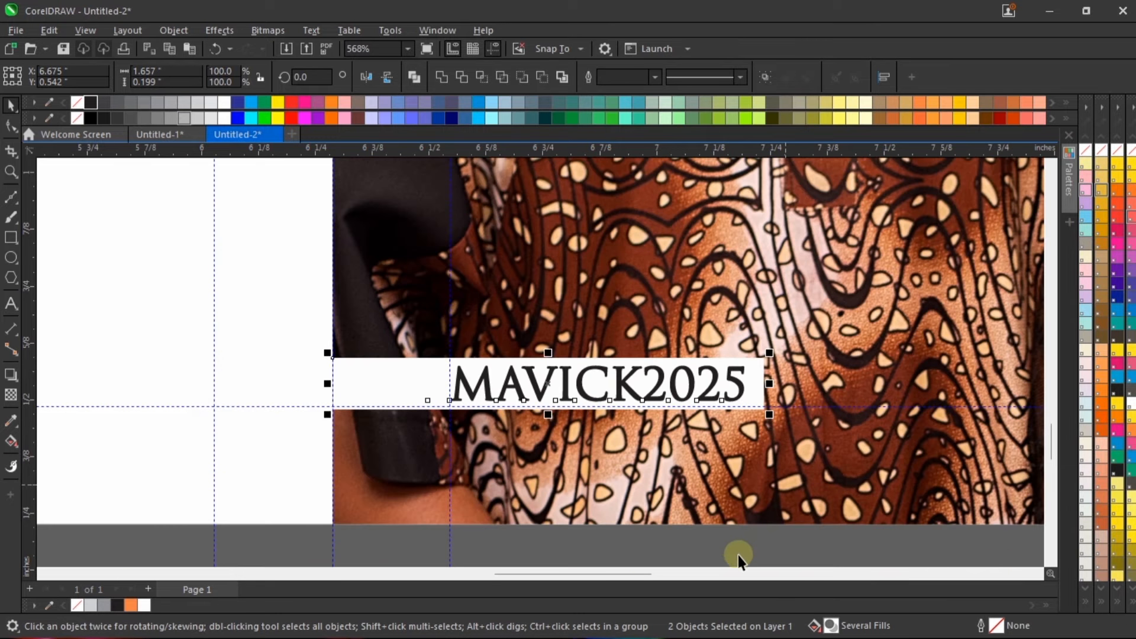
scroll(744, 437, down, 6)
key(Escape)
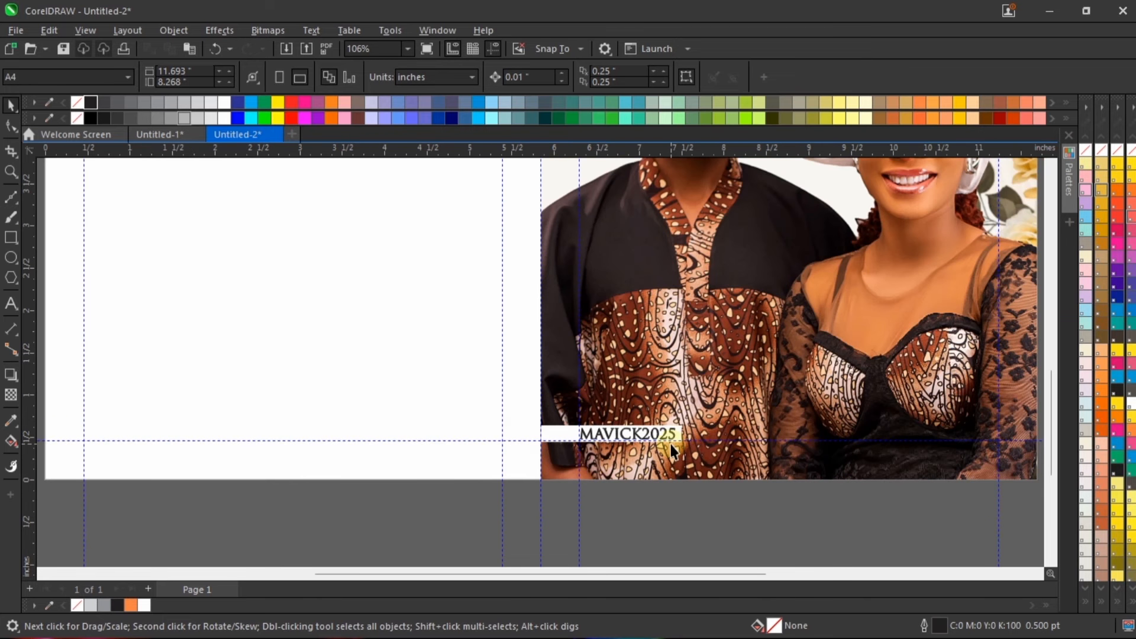
Step: Round the two right-hand corners of the white strip to a radius of about 0.048 inches with the Shape tool
scroll(670, 444, up, 4)
click(675, 439)
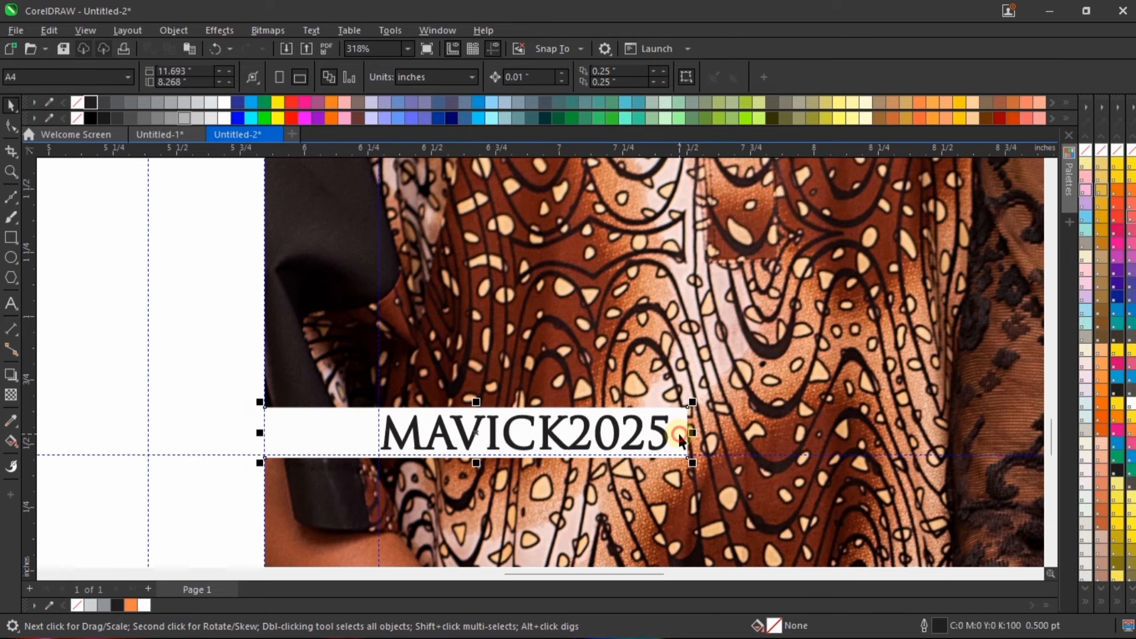
scroll(676, 436, up, 2)
click(11, 125)
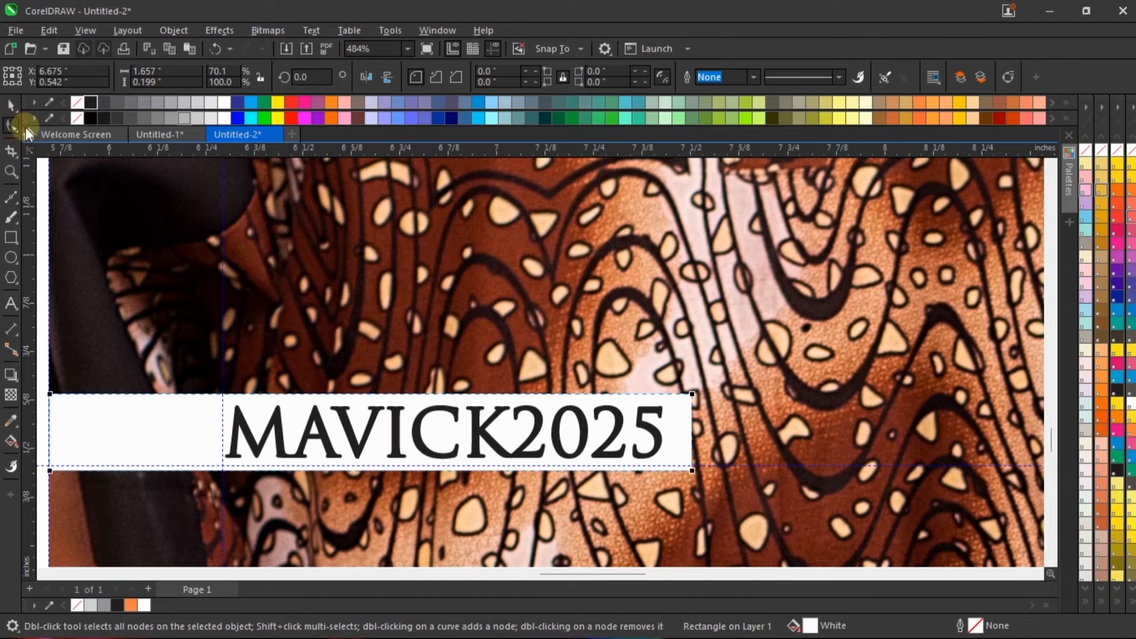
drag(691, 470, 693, 474)
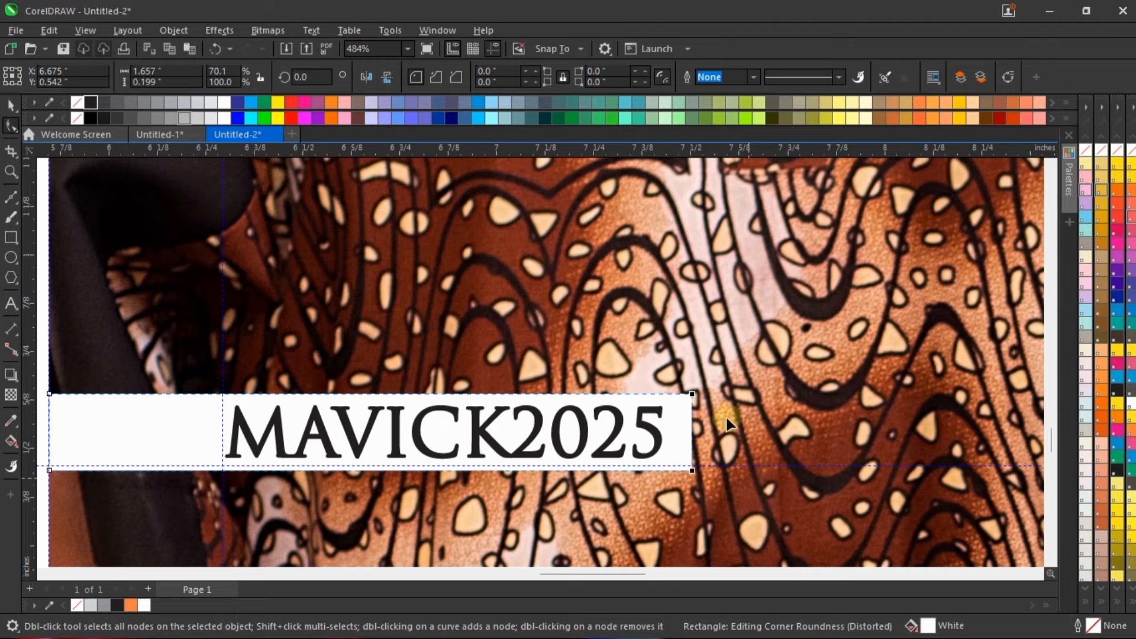
scroll(691, 449, up, 3)
drag(693, 445, 657, 448)
key(space)
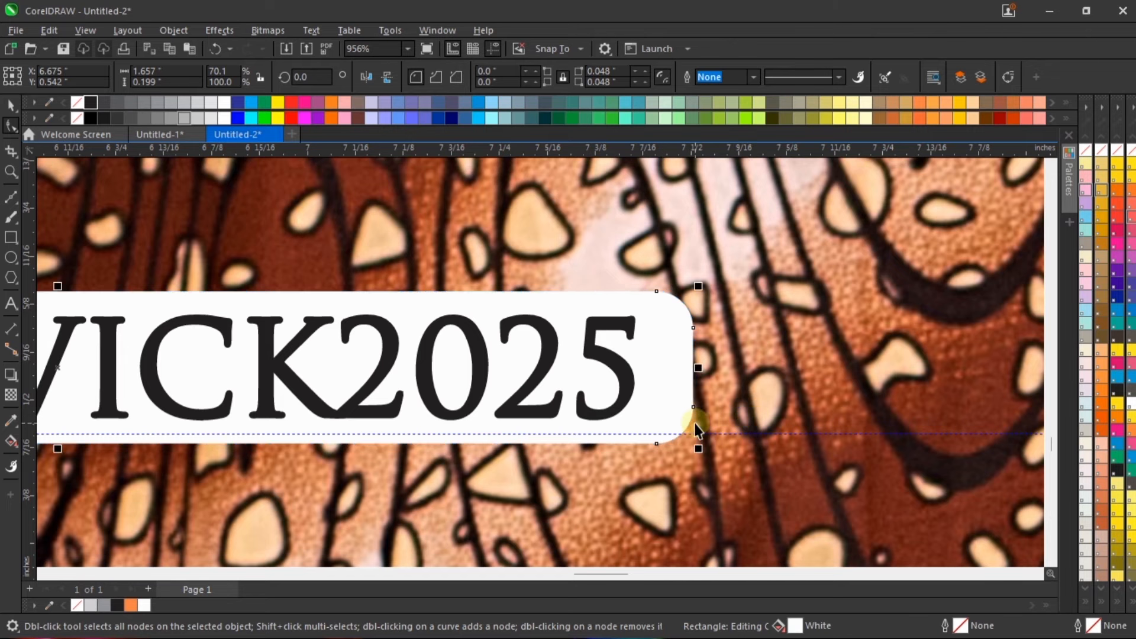
Step: Deselect everything and view the whole front cover in a full-screen preview
scroll(694, 425, down, 12)
click(892, 402)
right_click(917, 339)
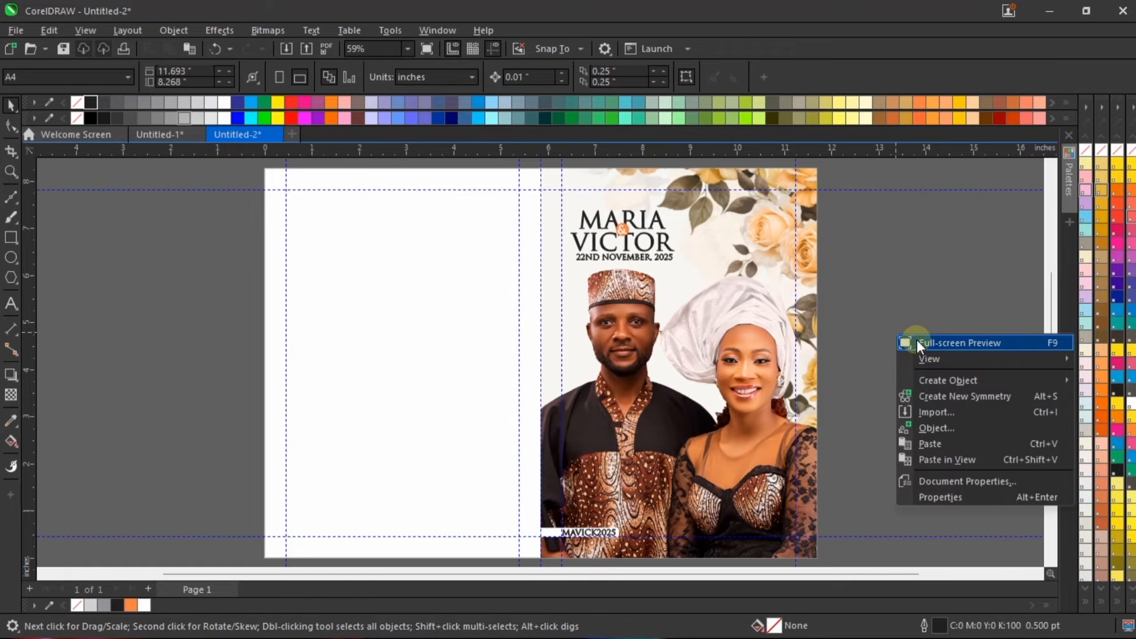
click(918, 346)
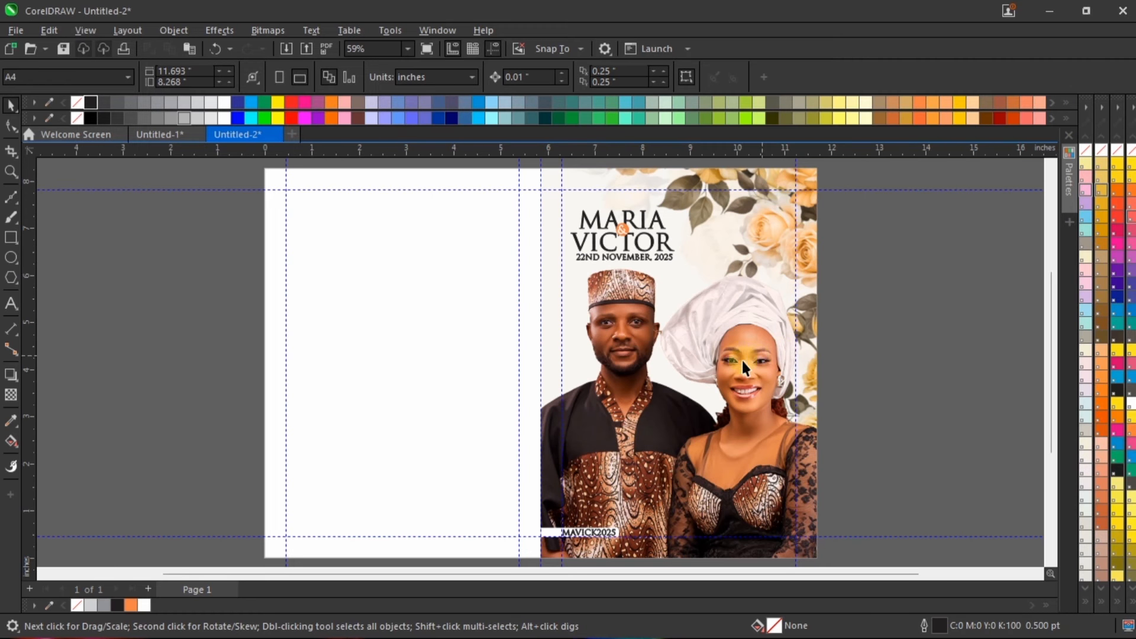
Step: Import the photos _DSC0652, _DSC0673, _DSC0680, _DSC0684 and _DSC0694 from the Jotter Resources folder
scroll(710, 278, down, 1)
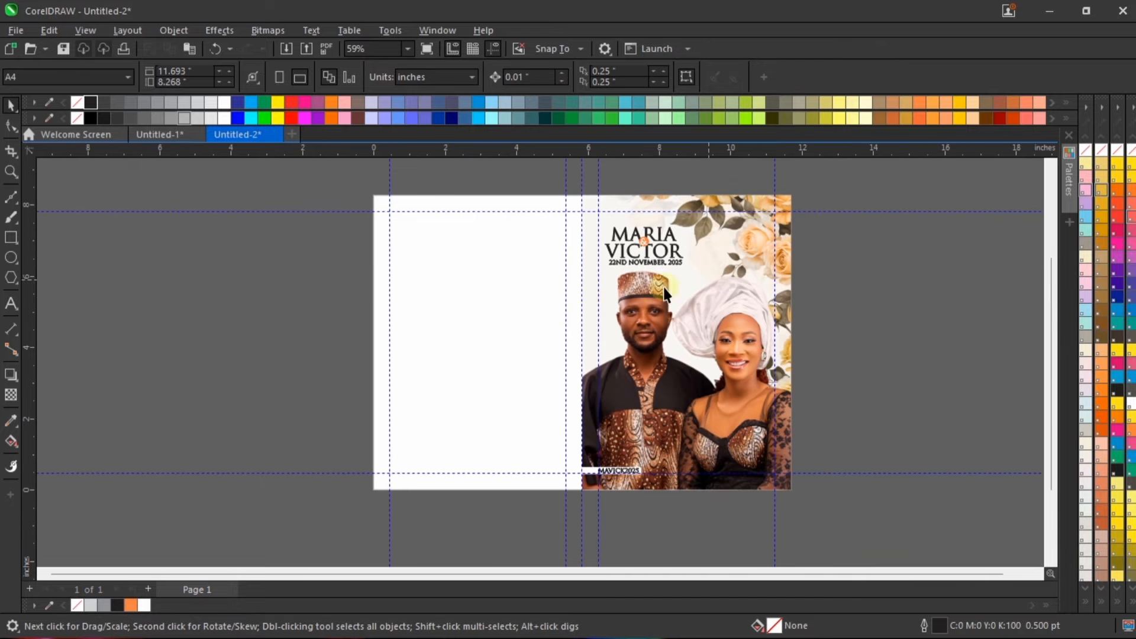
click(440, 314)
click(283, 300)
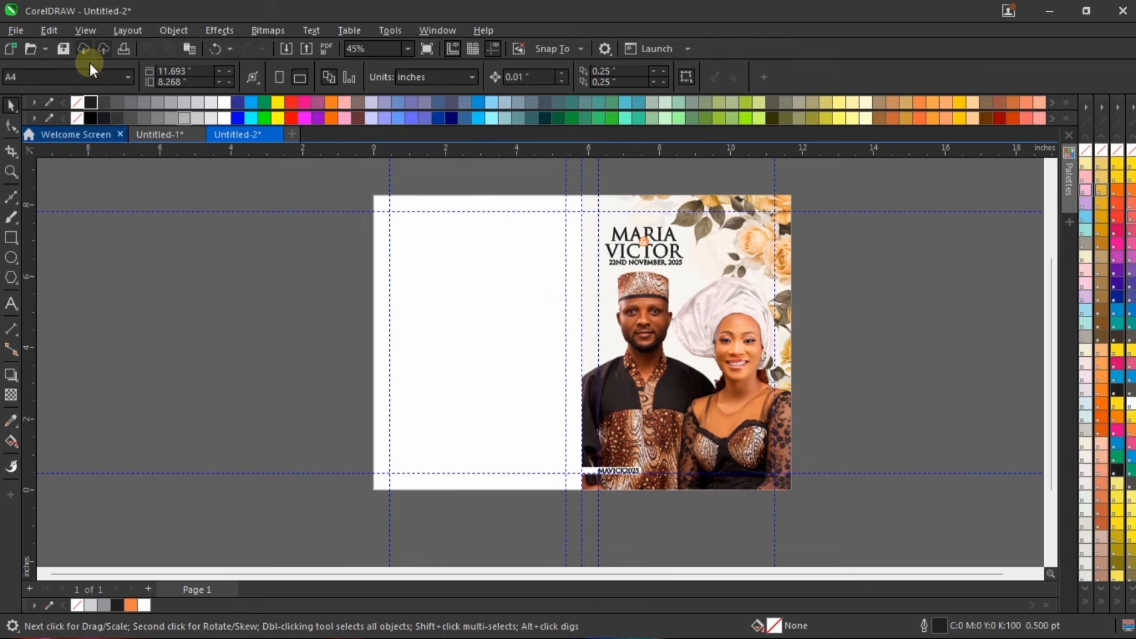
click(288, 52)
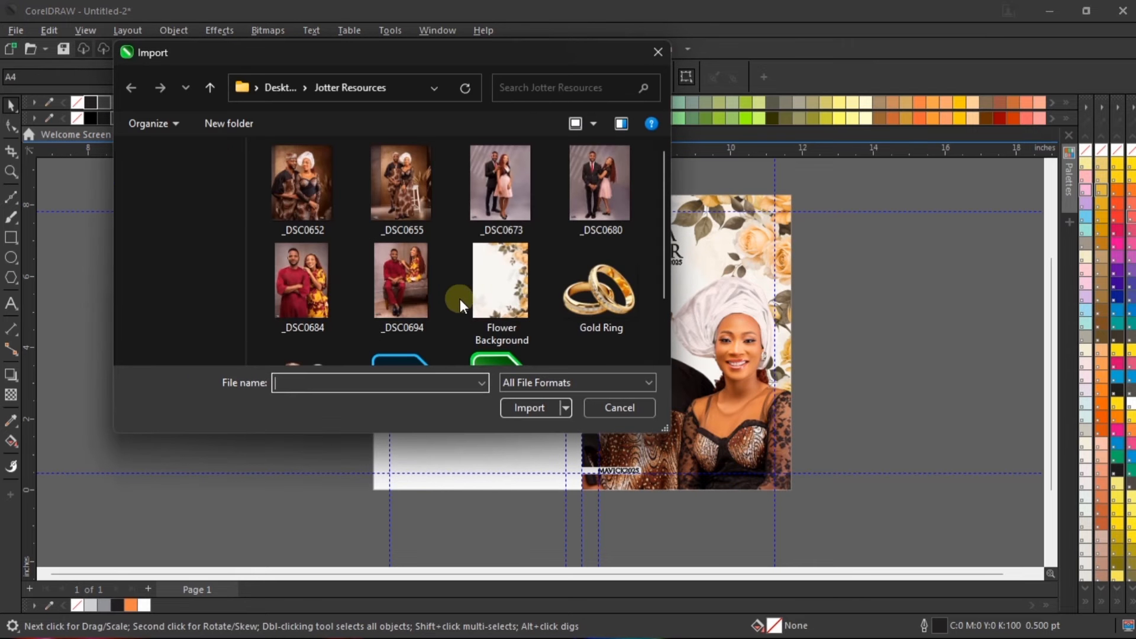
click(313, 286)
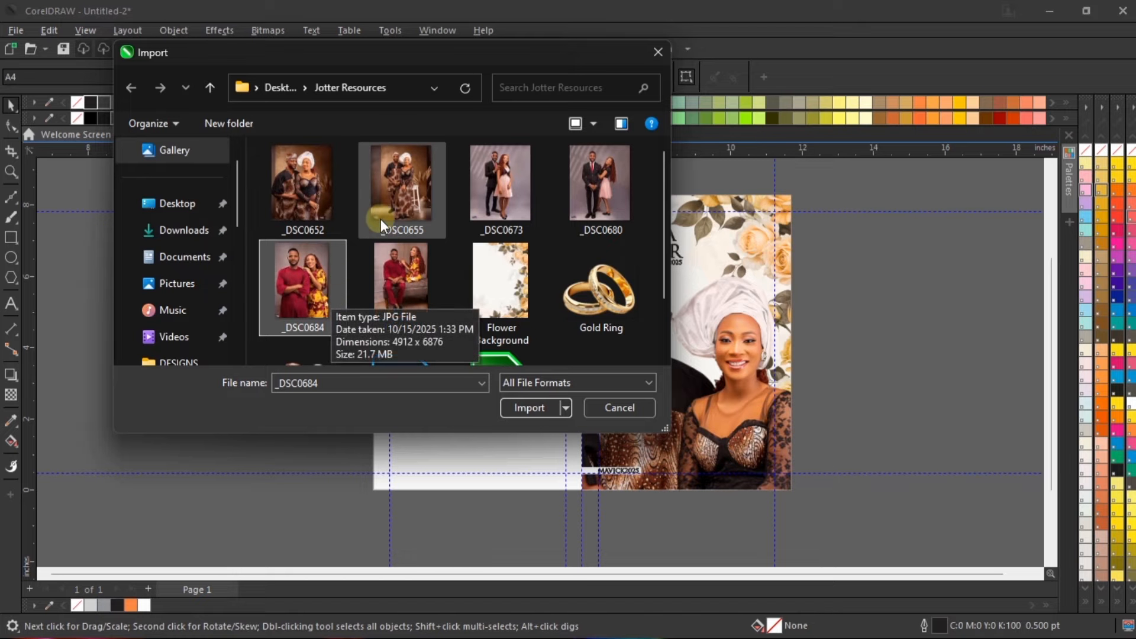
ctrl+click(400, 281)
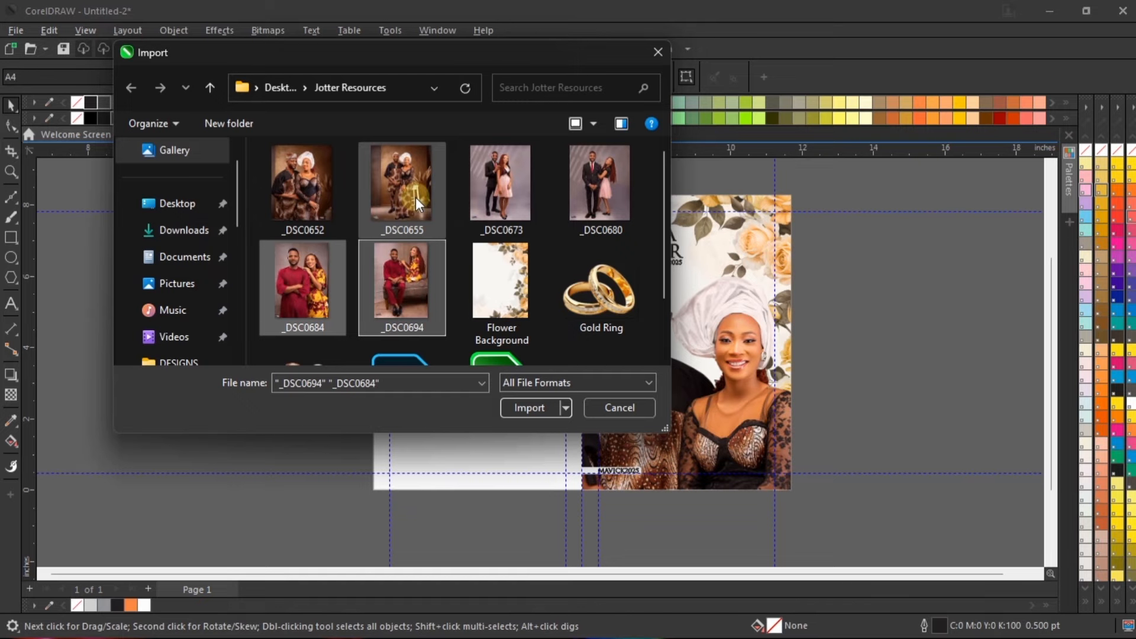
ctrl+click(329, 178)
ctrl+click(462, 176)
ctrl+click(588, 176)
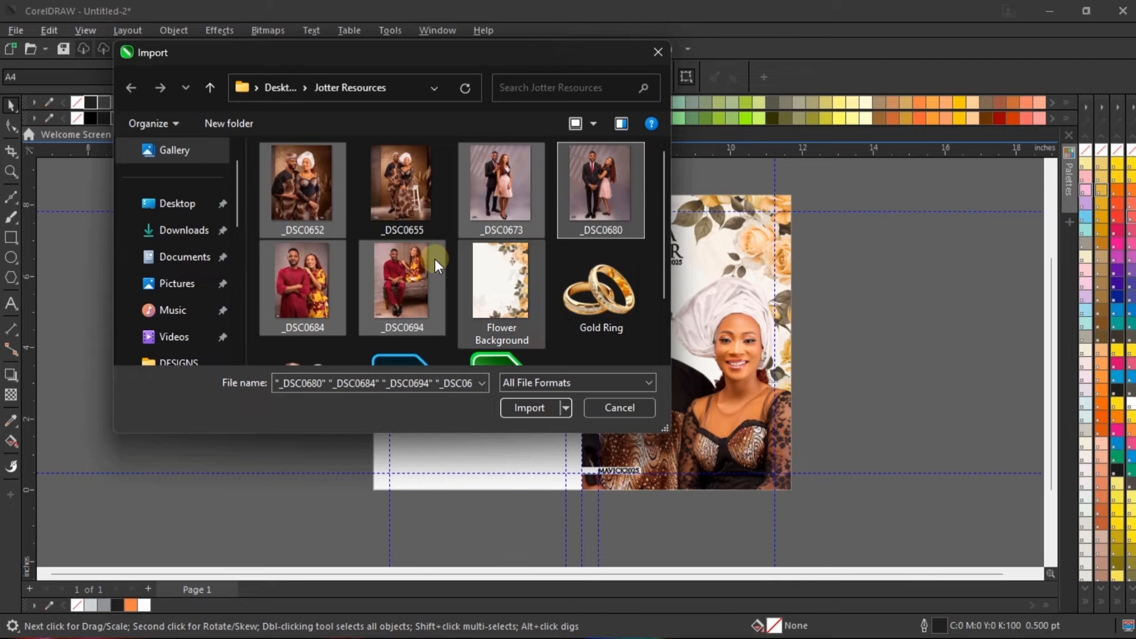
scroll(471, 232, down, 1)
scroll(471, 232, up, 1)
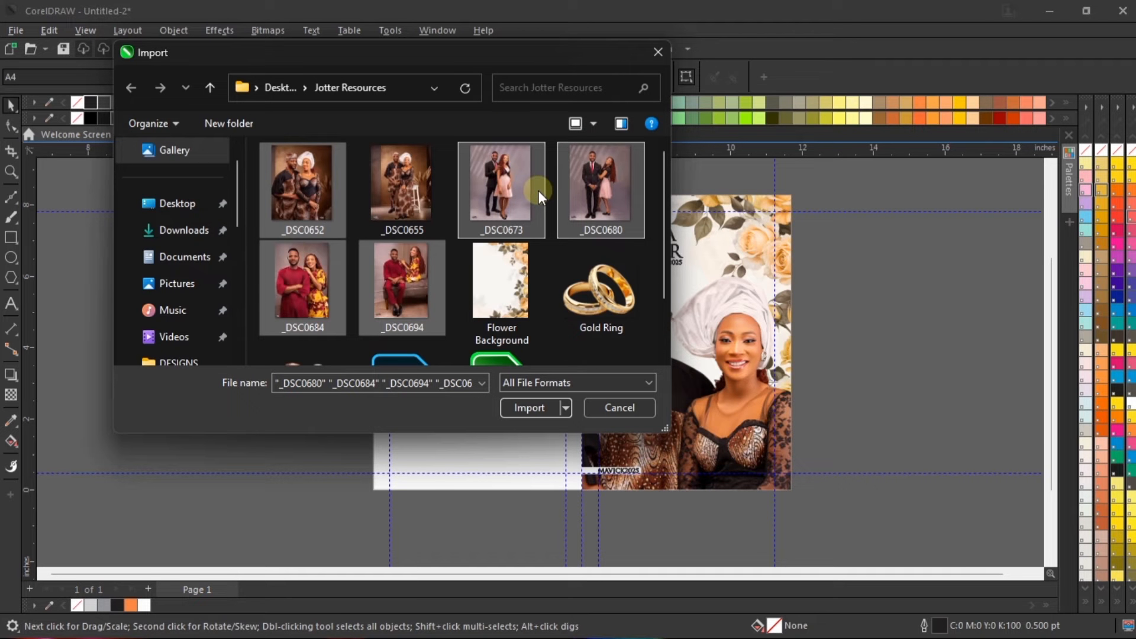
click(534, 406)
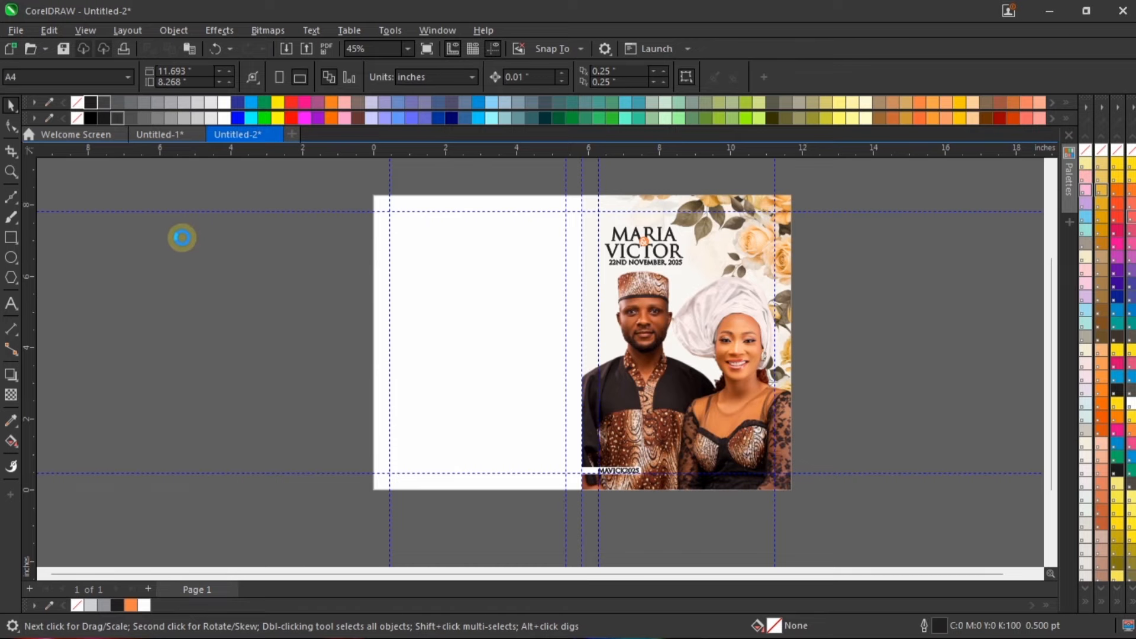
Step: Place the imported photos as small images on the empty area around the page, four beside the back cover and one beside the front cover
drag(92, 234, 278, 378)
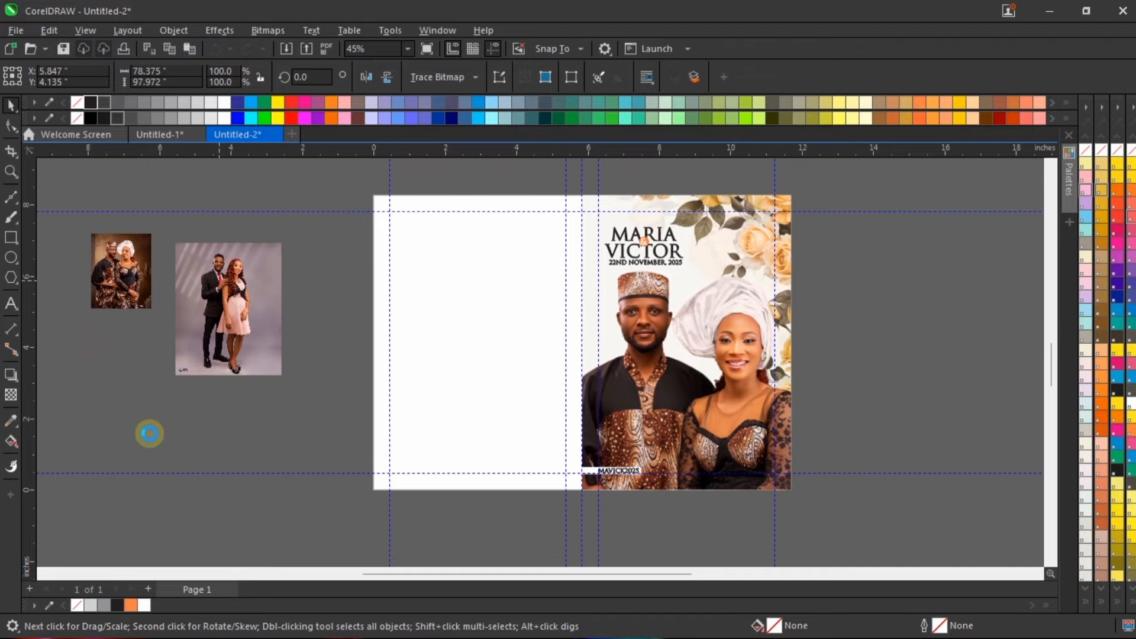
drag(144, 428, 145, 427)
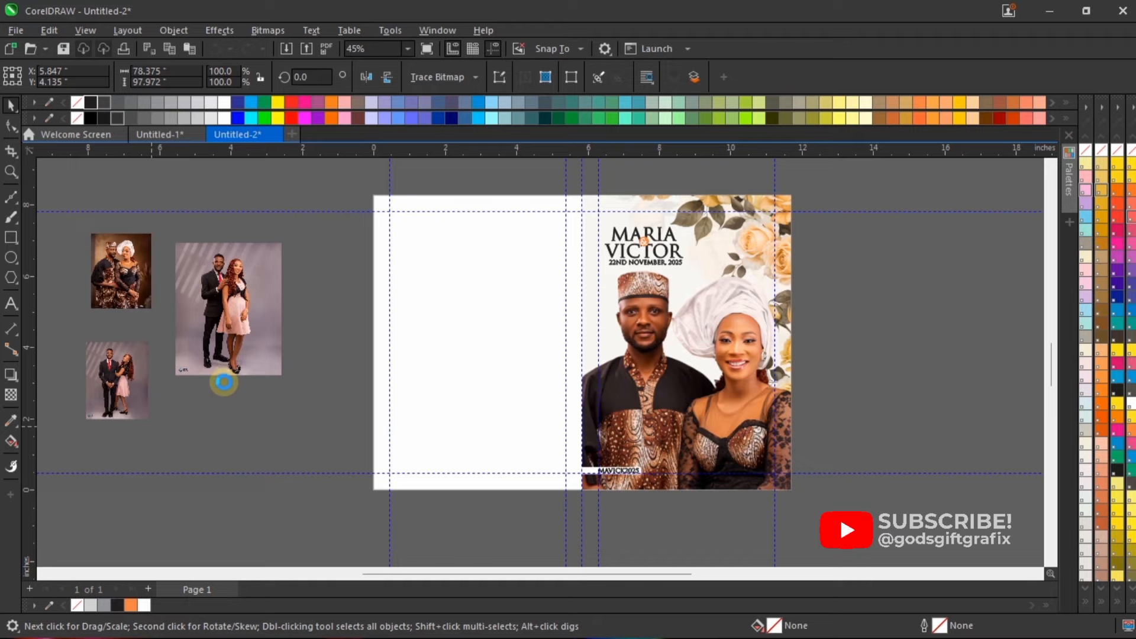
click(177, 391)
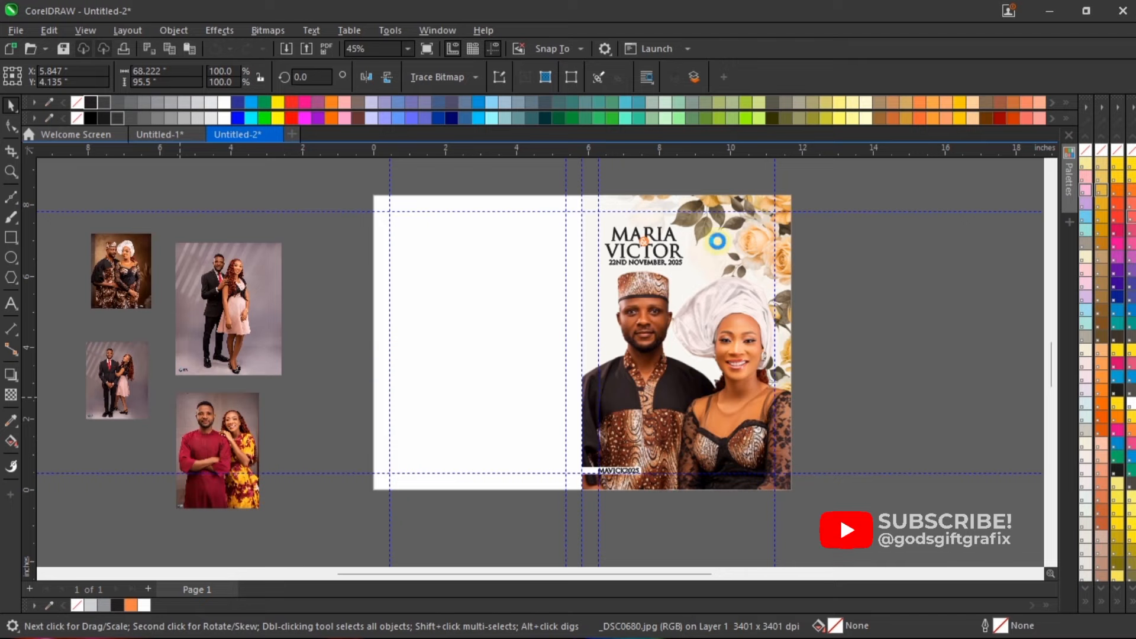
drag(830, 259, 892, 376)
click(864, 382)
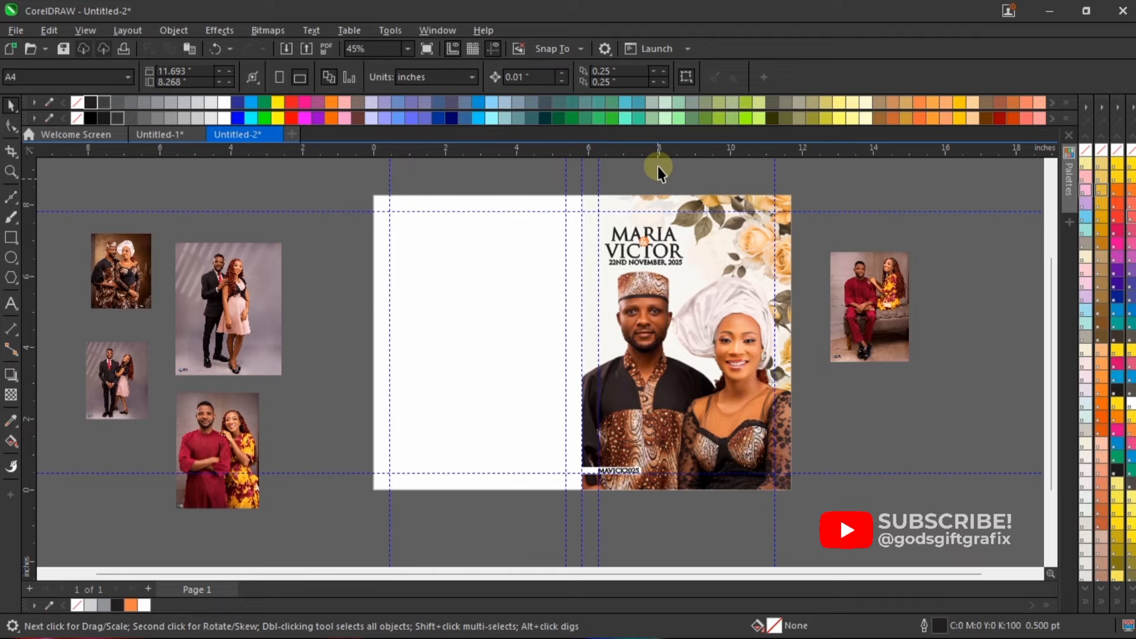
Step: Move the _DSC0652 photo closer to the page, and place the _DSC0684 photo on the back cover enlarged to about 4.9 × 6.9 inches
scroll(658, 166, up, 1)
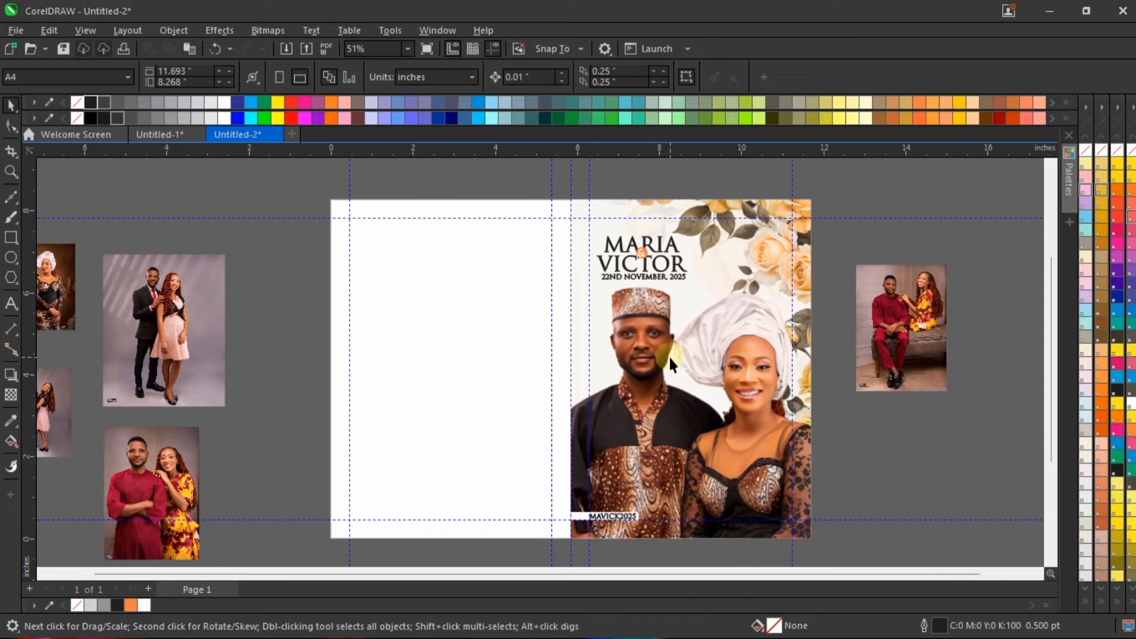
scroll(670, 362, down, 1)
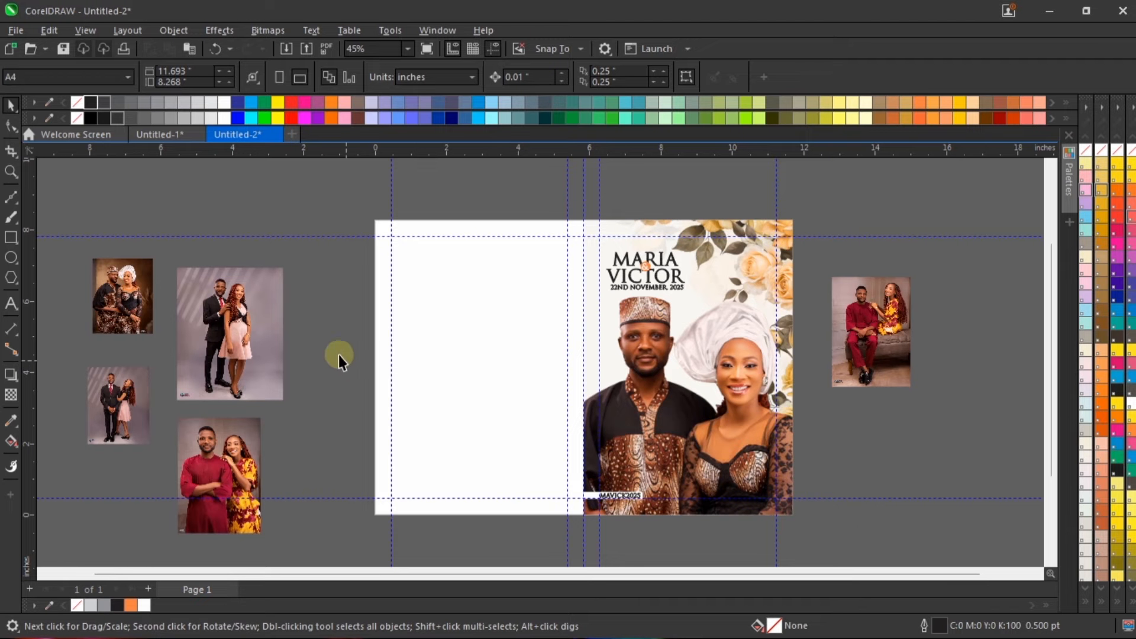
click(127, 308)
drag(334, 312, 329, 307)
drag(232, 453, 489, 321)
click(519, 406)
drag(619, 530, 619, 531)
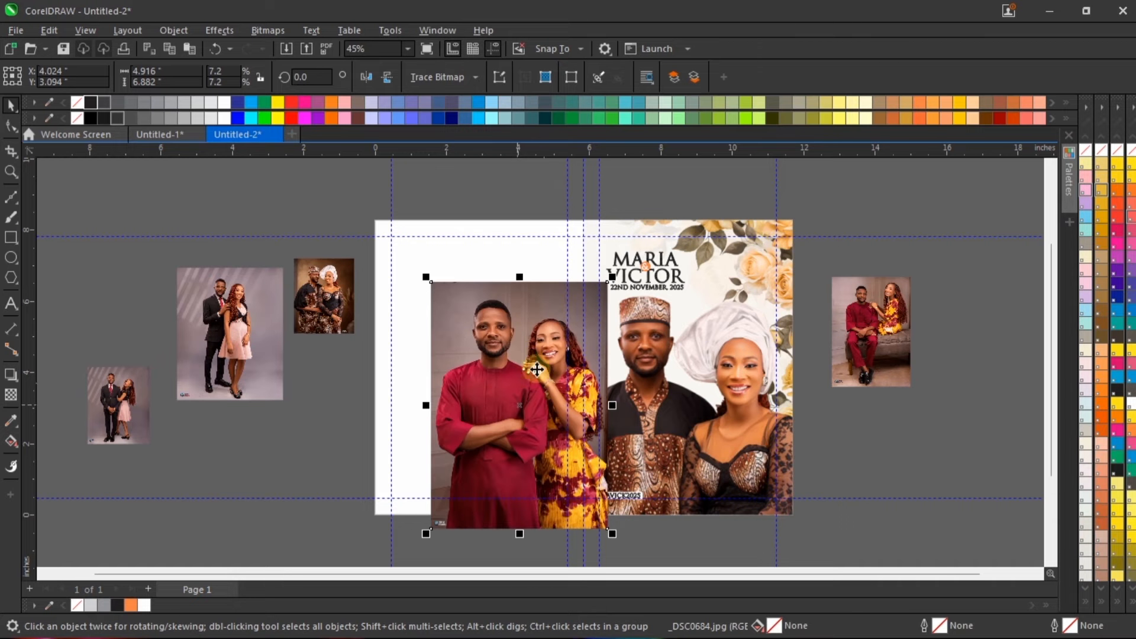
drag(524, 355, 498, 345)
Step: Convert the _DSC0684 photo on the back cover to a bitmap at 400 dpi
scroll(505, 346, up, 3)
key(alt+b)
key(p)
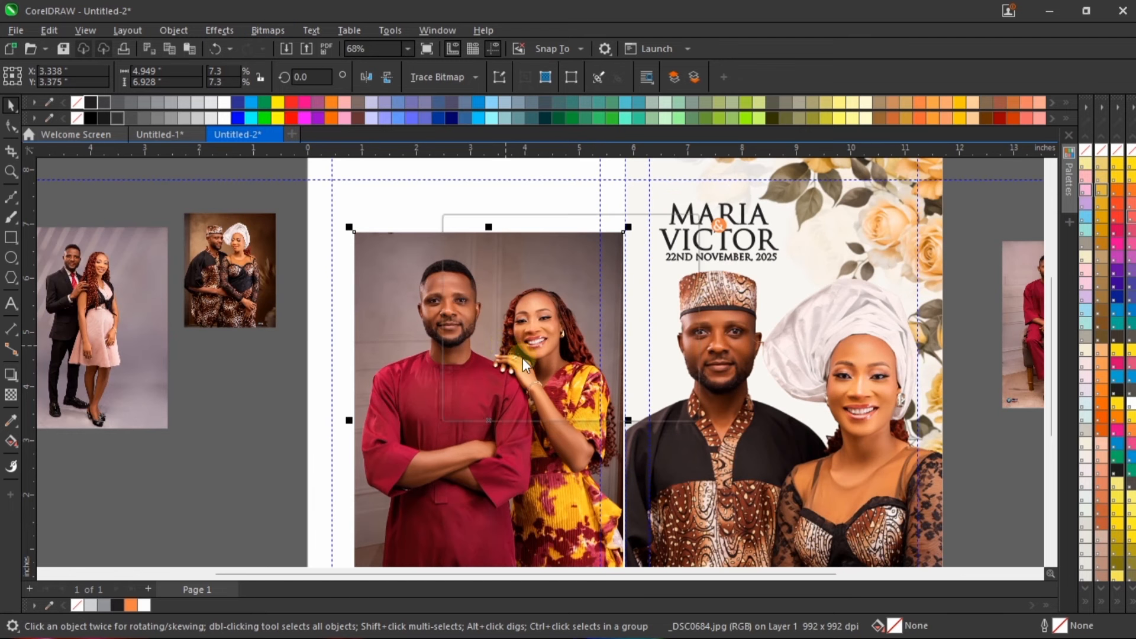
click(590, 405)
scroll(610, 409, down, 3)
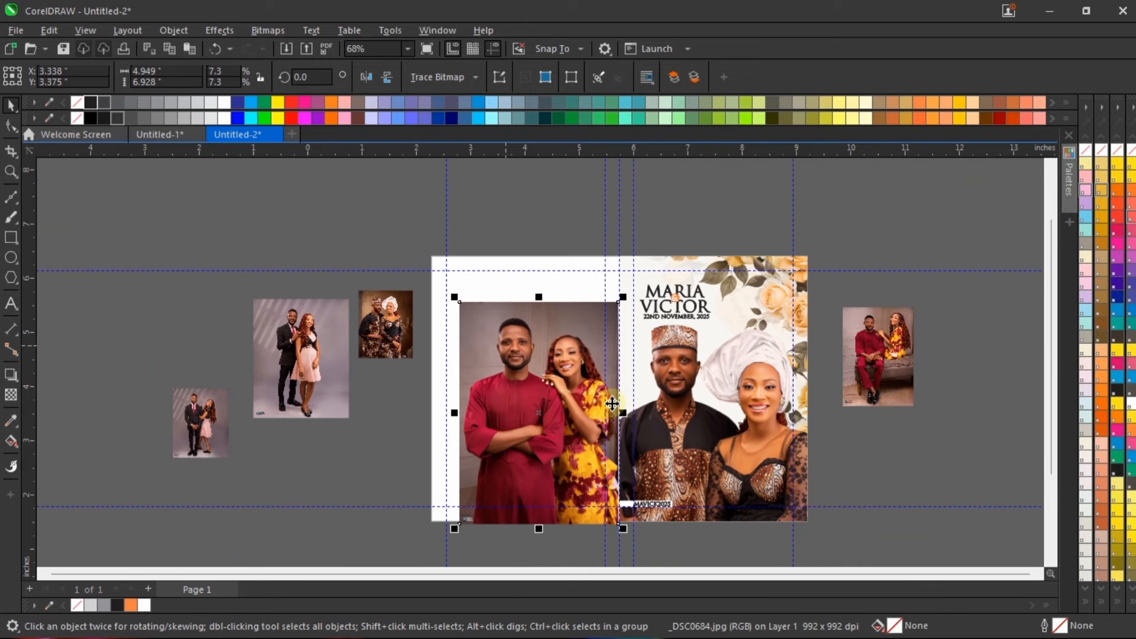
Step: Enlarge the _DSC0684 photo to about 5.88 × 8.24 inches and PowerClip it inside the back cover rectangle
click(384, 320)
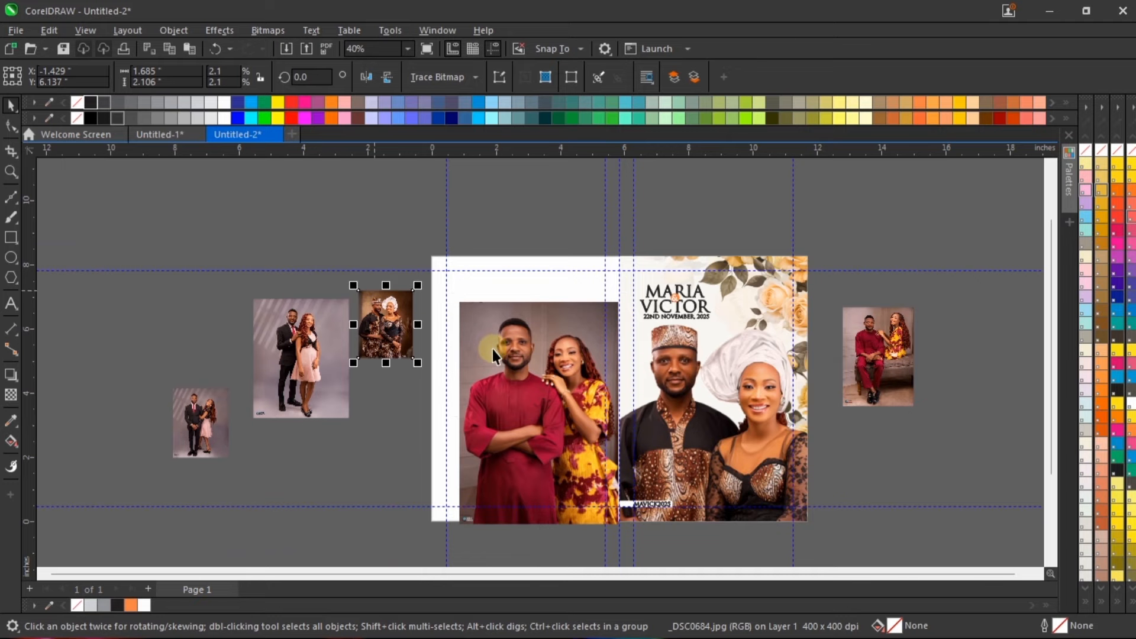
click(500, 354)
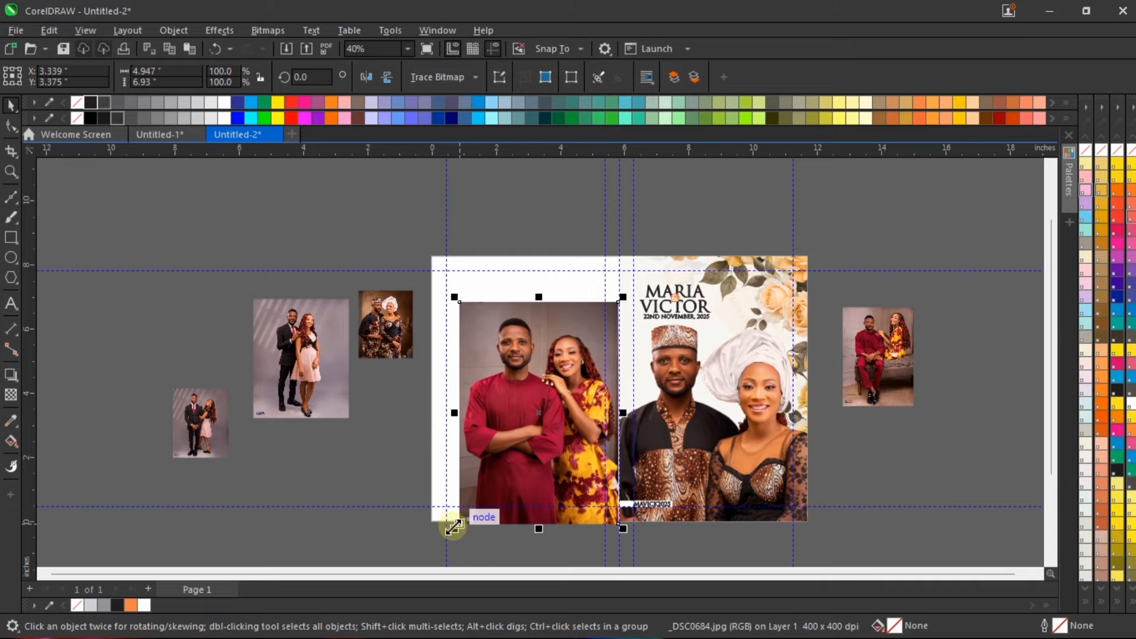
drag(454, 528, 424, 563)
right_click(525, 351)
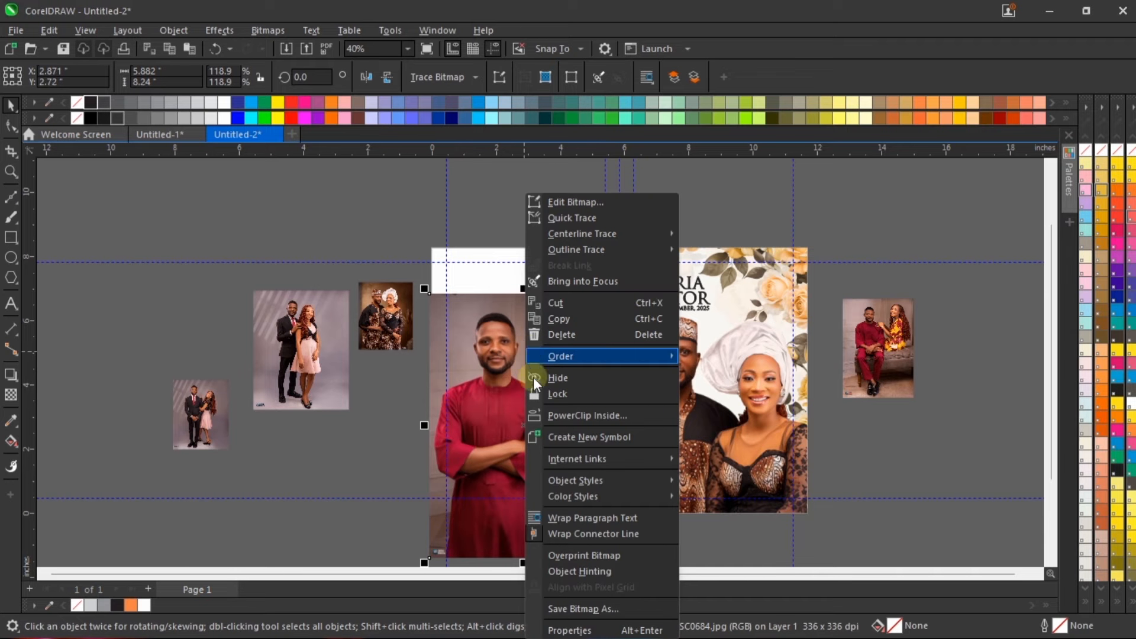
click(576, 416)
click(562, 253)
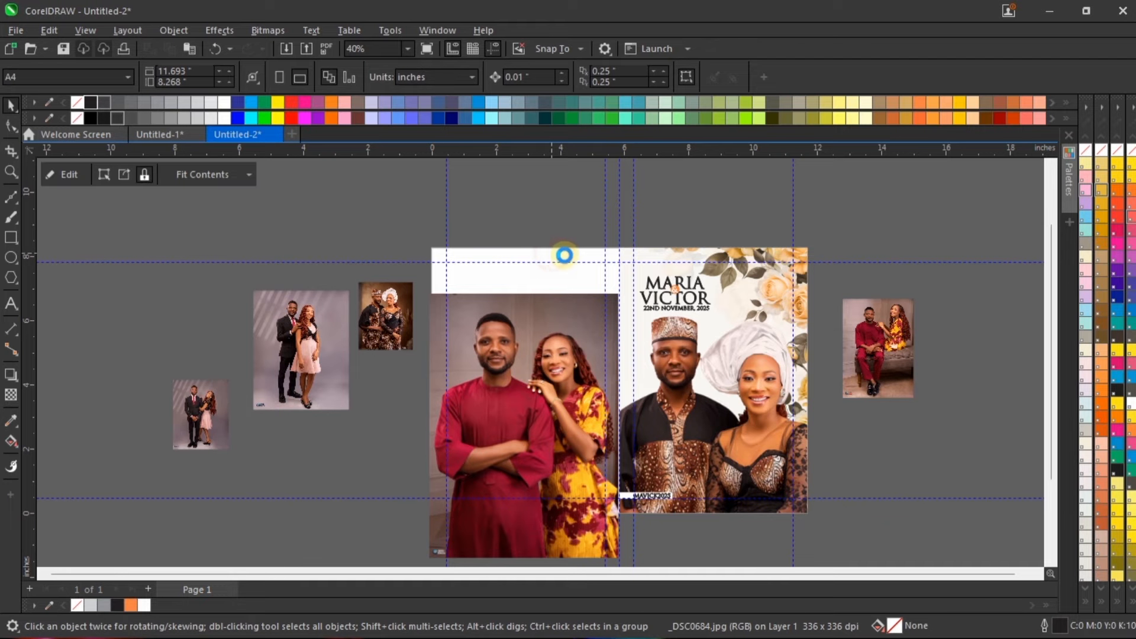
Step: Edit the back cover's PowerClip contents, moving the photo up to the page top and enlarging it to about 6.34 × 8.88 inches
double_click(554, 332)
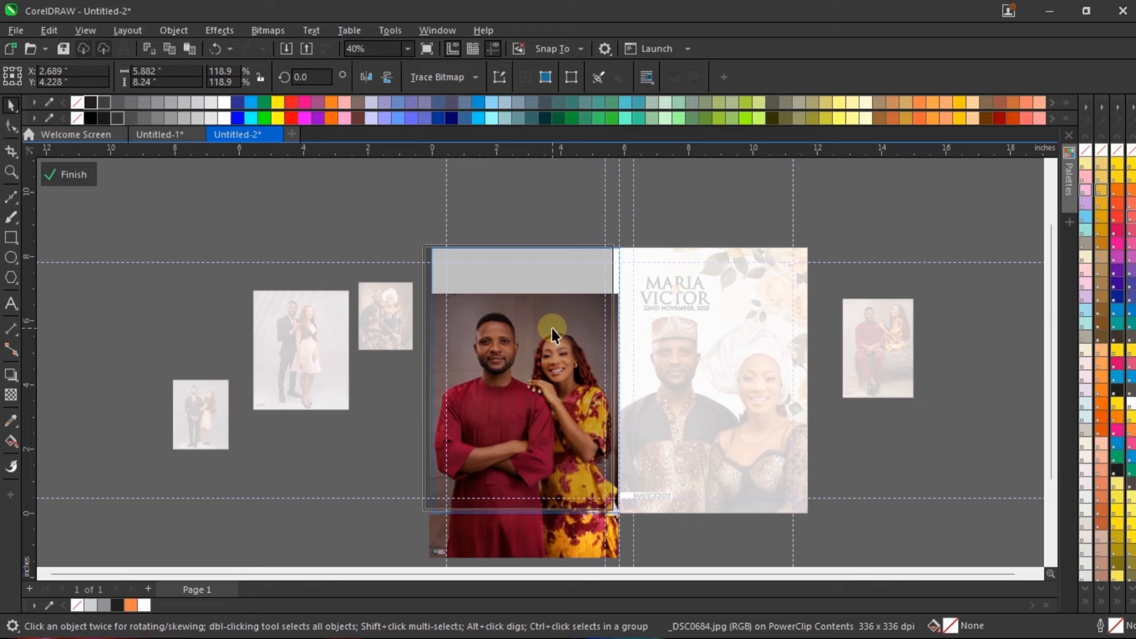
drag(551, 328, 551, 280)
scroll(551, 260, up, 2)
scroll(539, 260, down, 2)
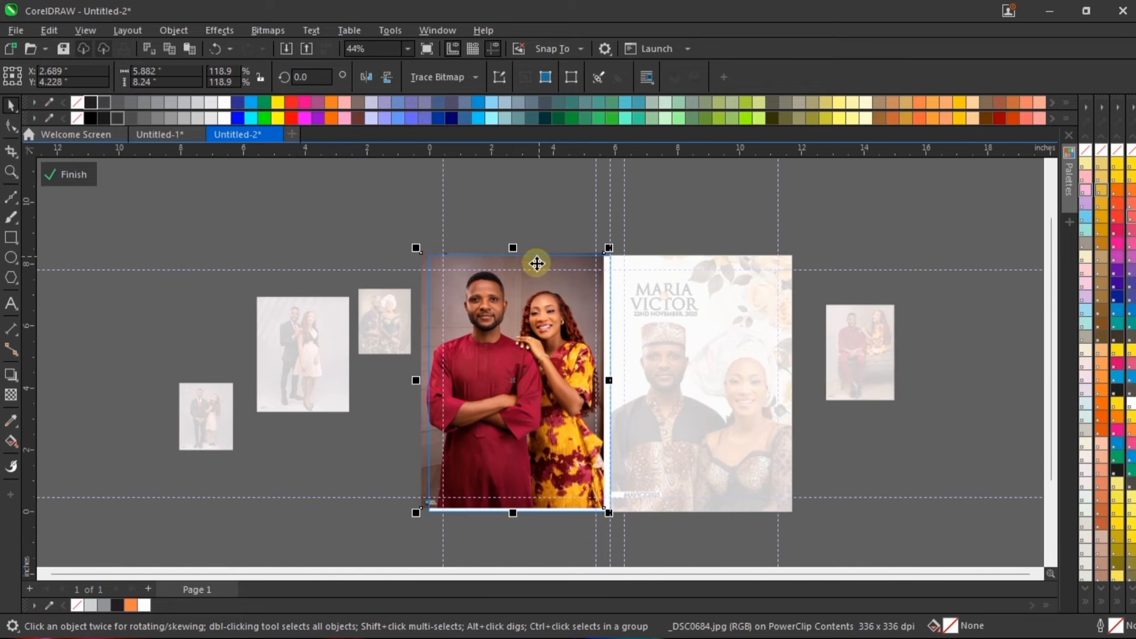
drag(615, 523, 623, 533)
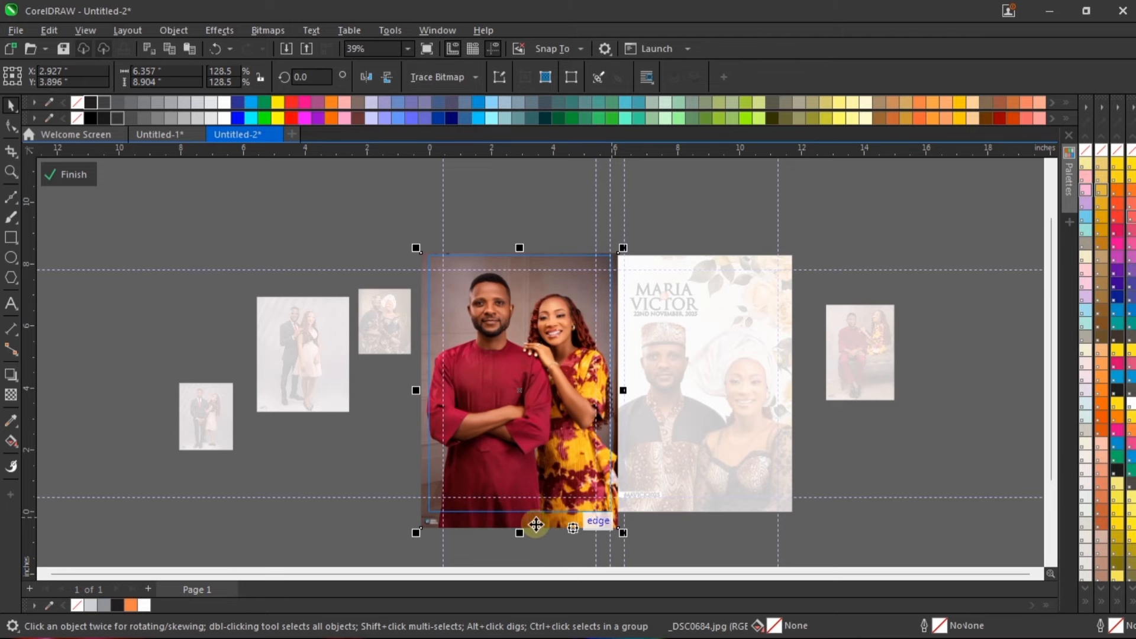
scroll(494, 519, up, 1)
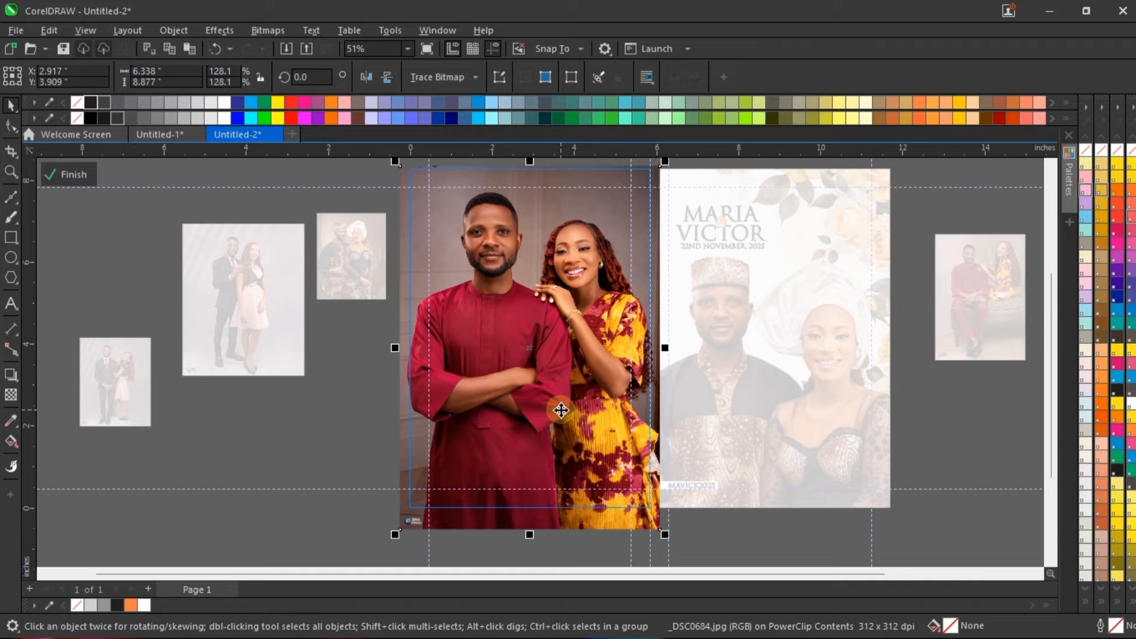
Step: Nudge the photo up to a Y position of about 4.019 inches, finish editing the PowerClip and deselect it
key(Up)
key(Up)
key(Up)
key(Up)
key(Up)
key(Up)
key(Up)
key(Up)
key(Up)
key(Up)
key(Up)
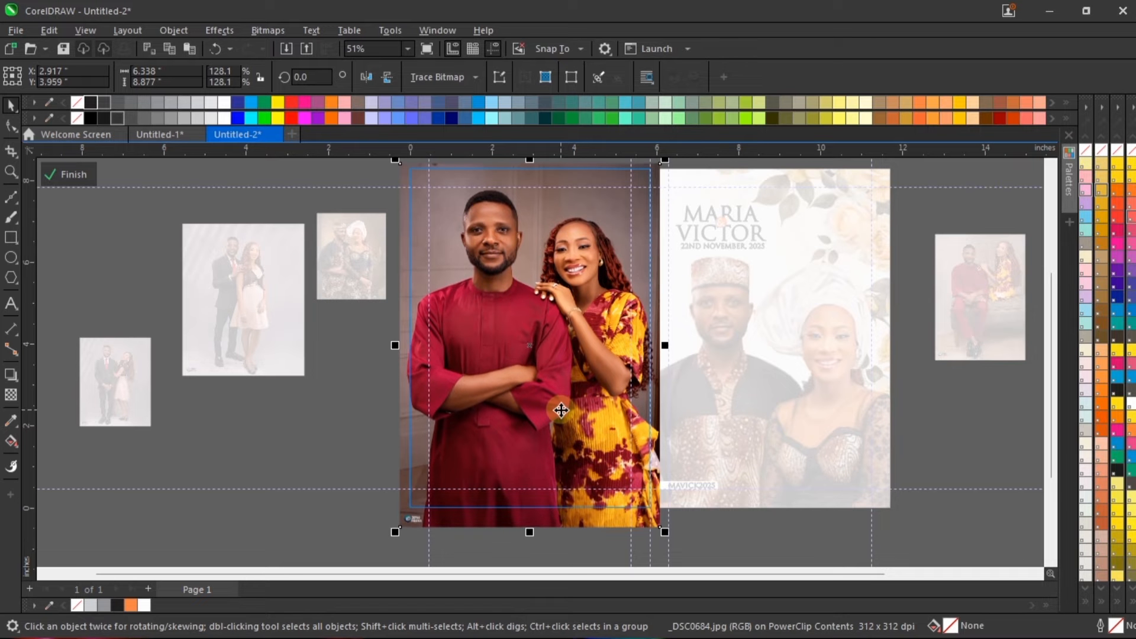
scroll(398, 553, up, 5)
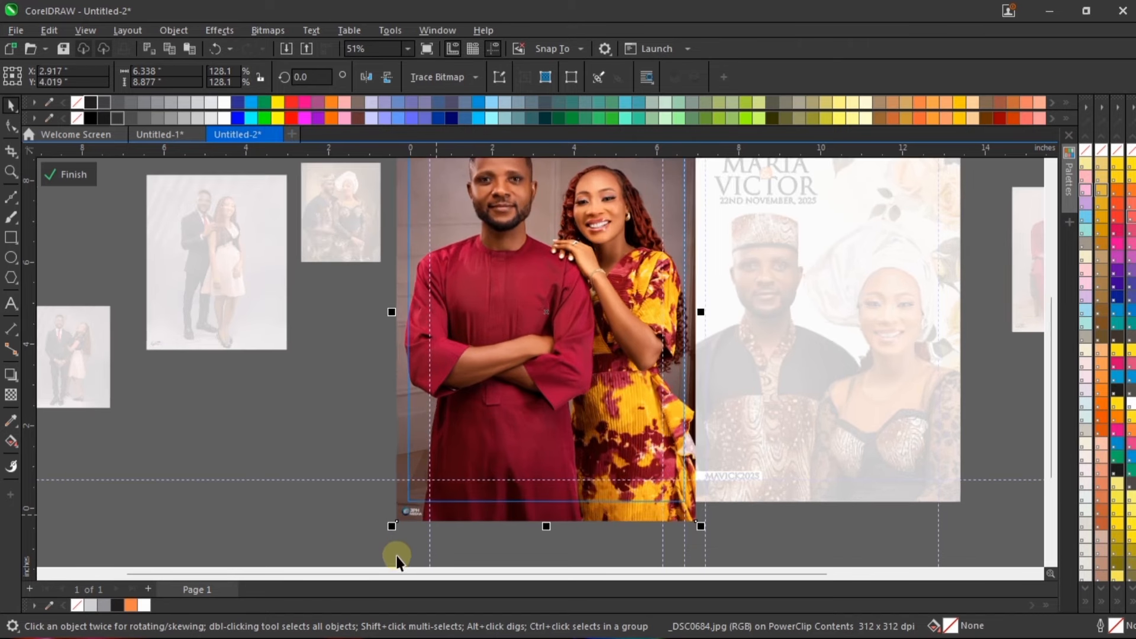
scroll(415, 485, down, 3)
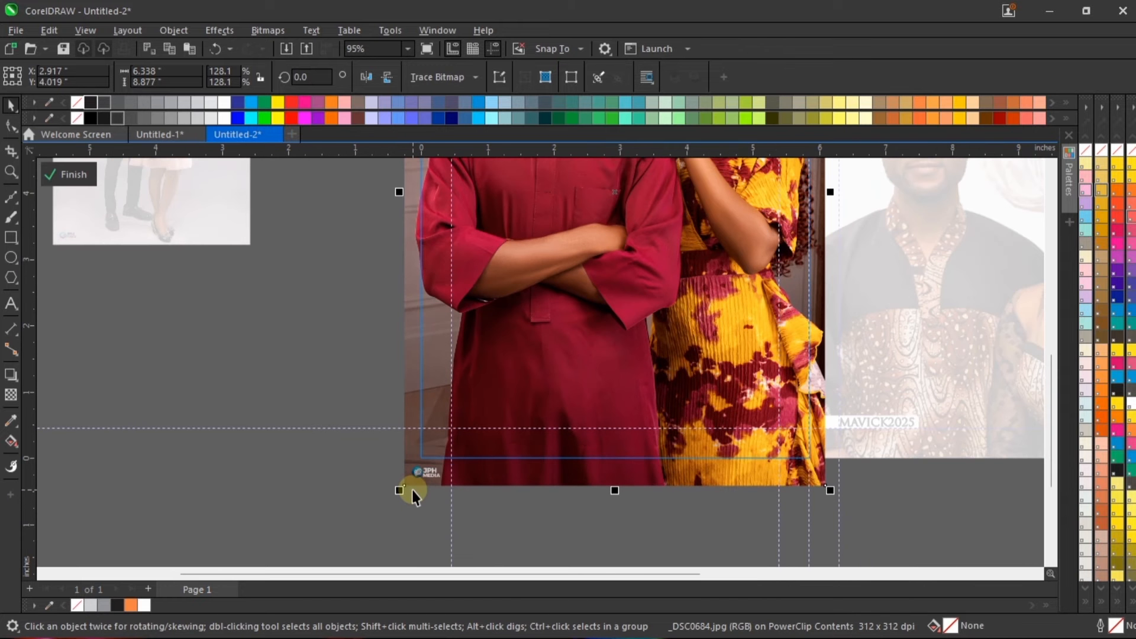
ctrl+click(637, 517)
scroll(625, 516, down, 4)
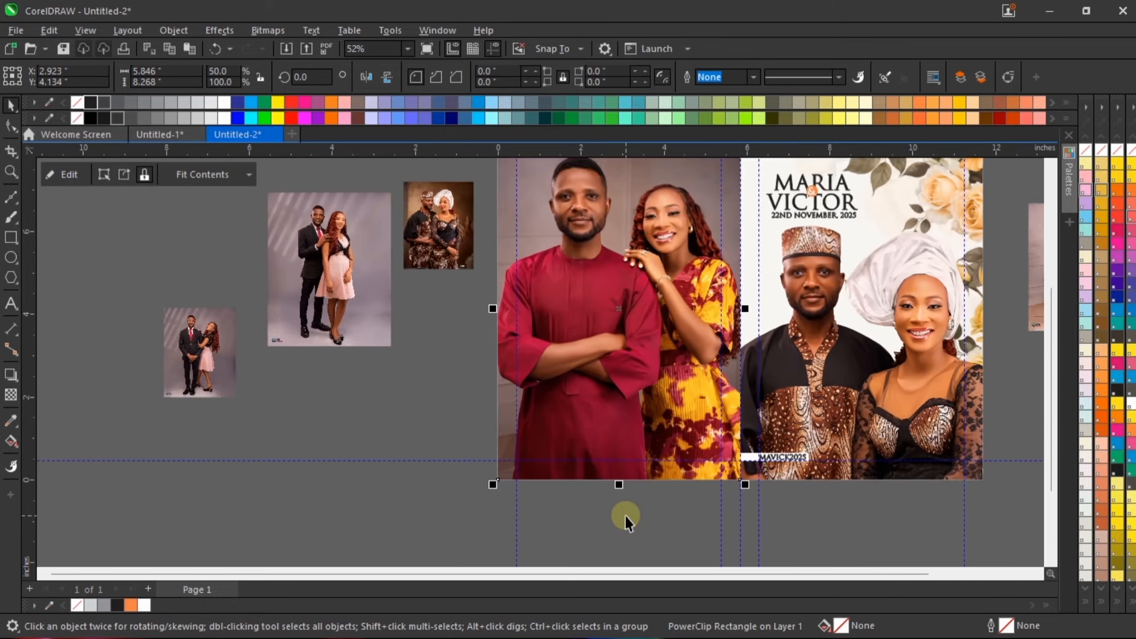
click(625, 516)
Step: Examine the front cover's hashtag strip and the neighbouring lower part of the back cover photo up close
scroll(931, 347, up, 1)
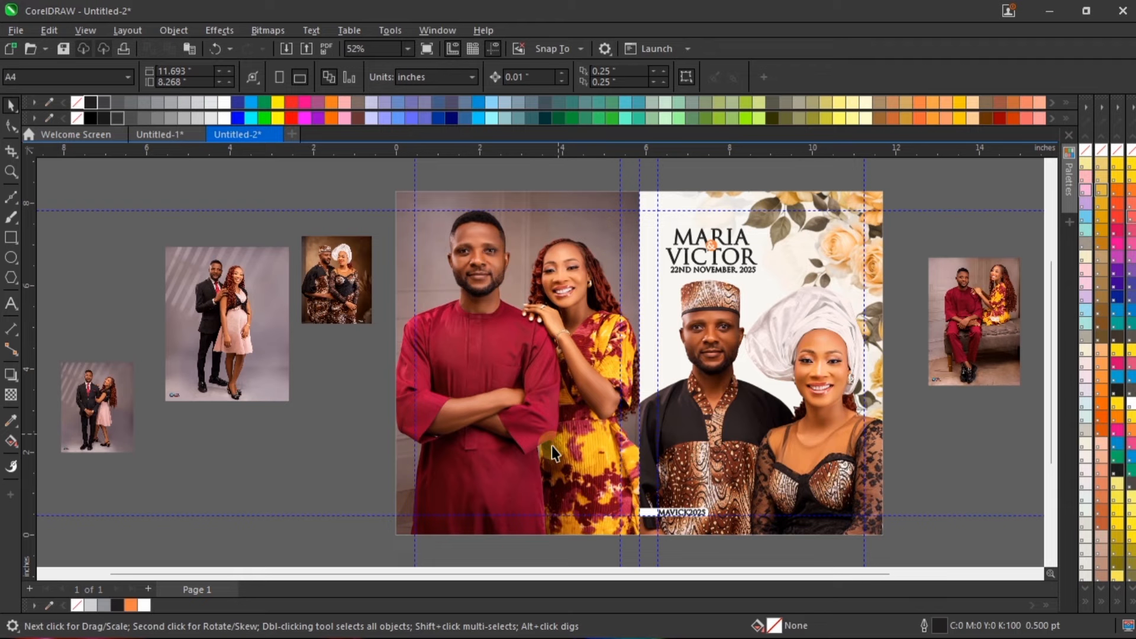
scroll(676, 526, up, 5)
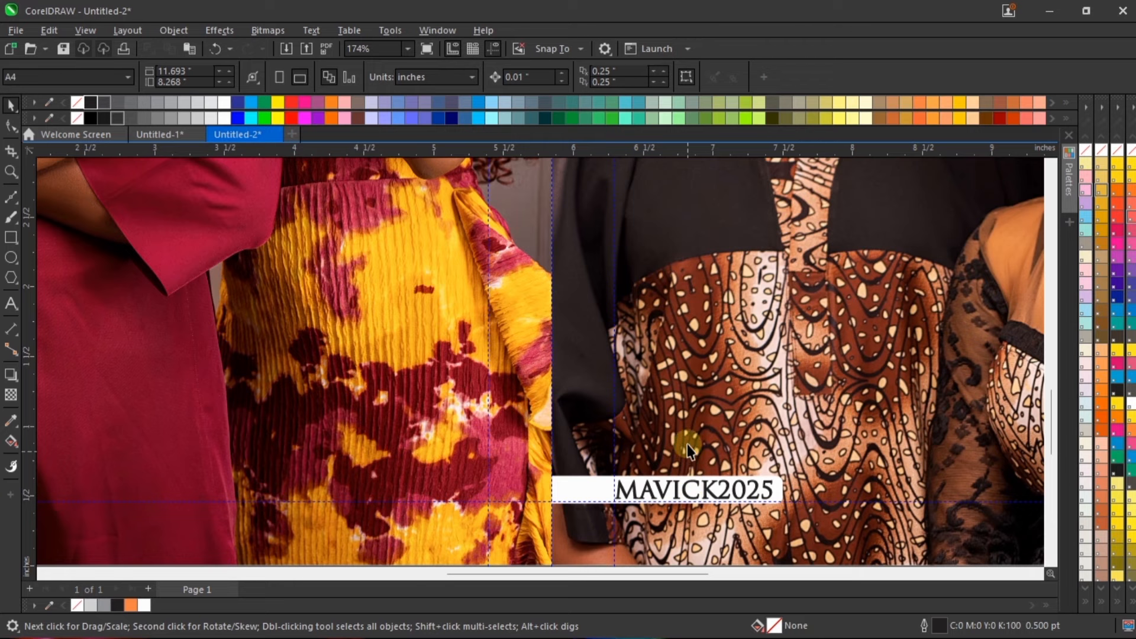
scroll(687, 446, down, 5)
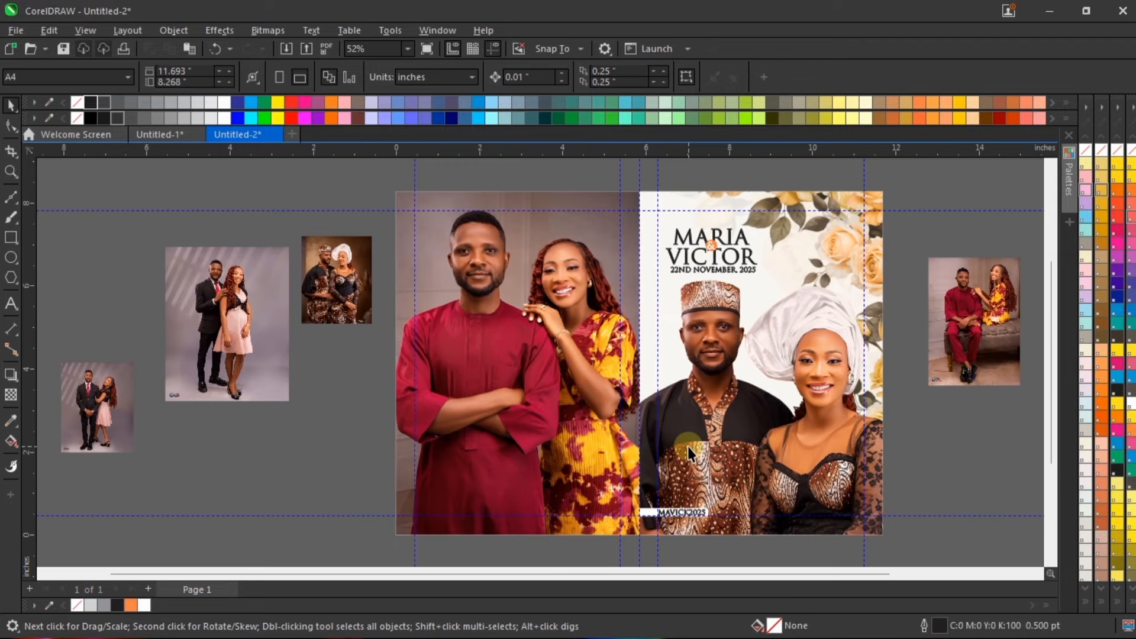
scroll(722, 544, up, 4)
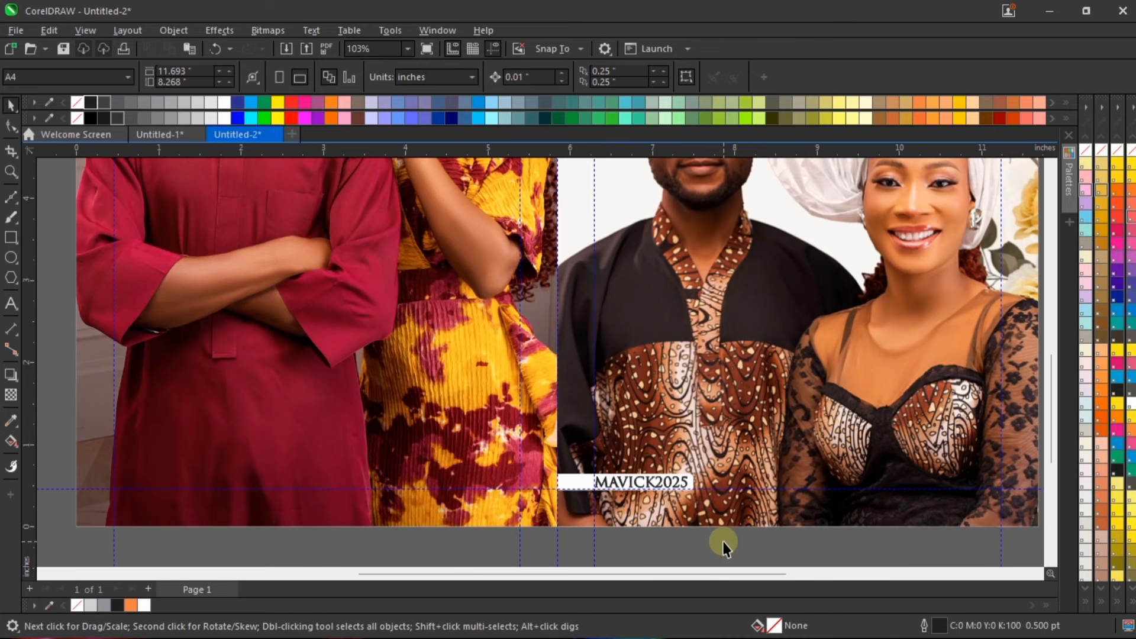
scroll(172, 382, down, 1)
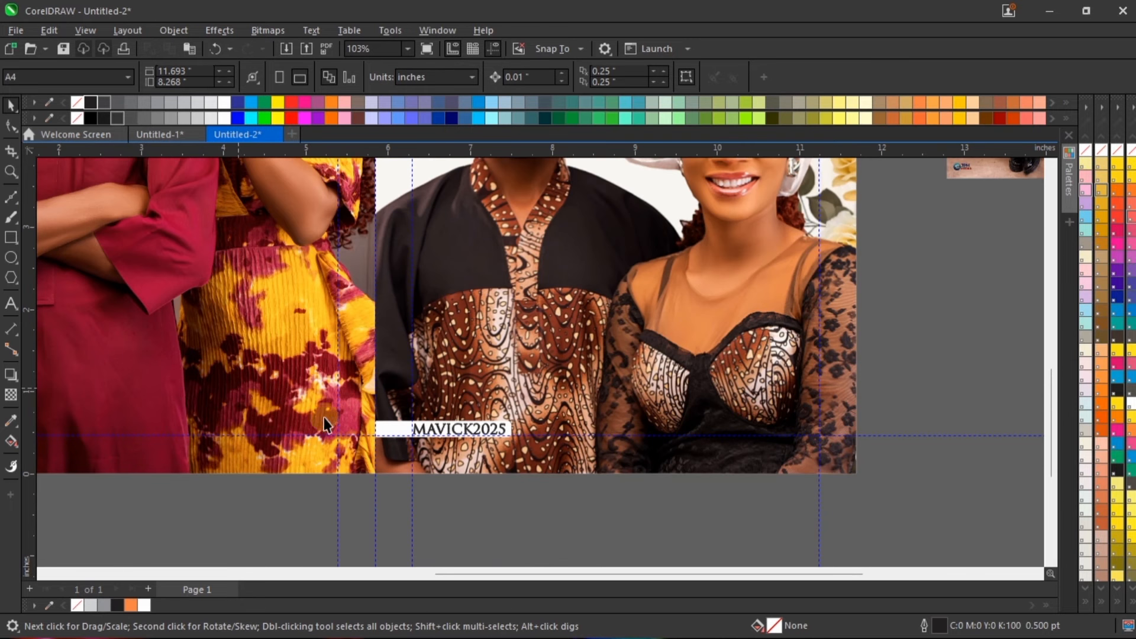
scroll(152, 347, down, 1)
scroll(159, 350, up, 1)
scroll(191, 387, up, 1)
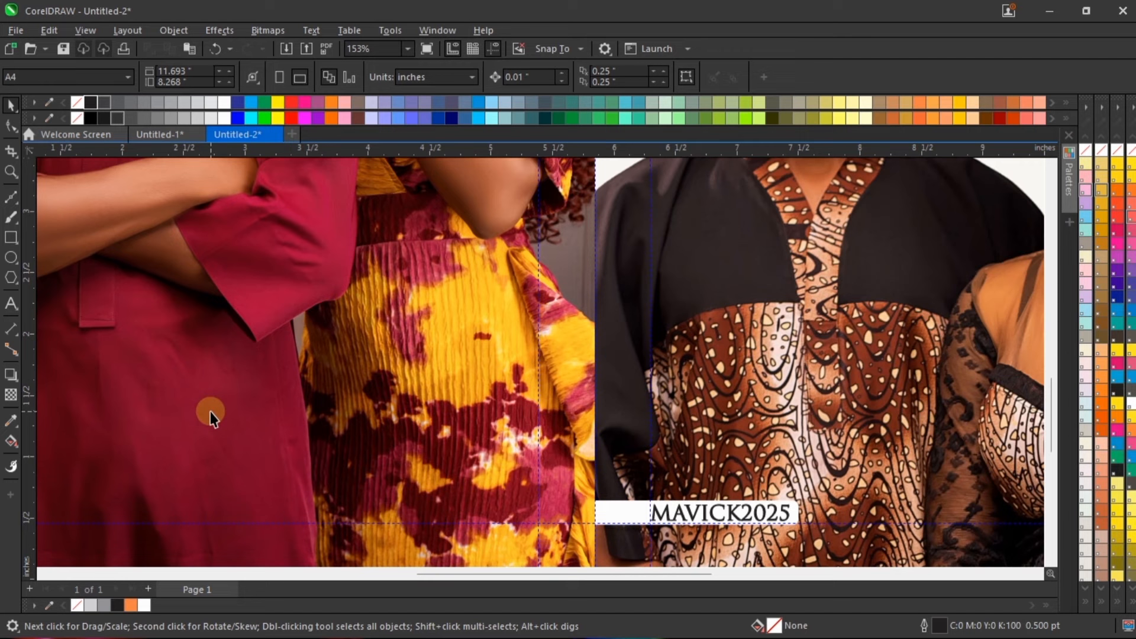
Step: Fill the front cover's hashtag strip with the dark maroon (C:40 M:94 Y:75 K:62) sampled from the man's outfit in the back cover photo
scroll(210, 410, down, 2)
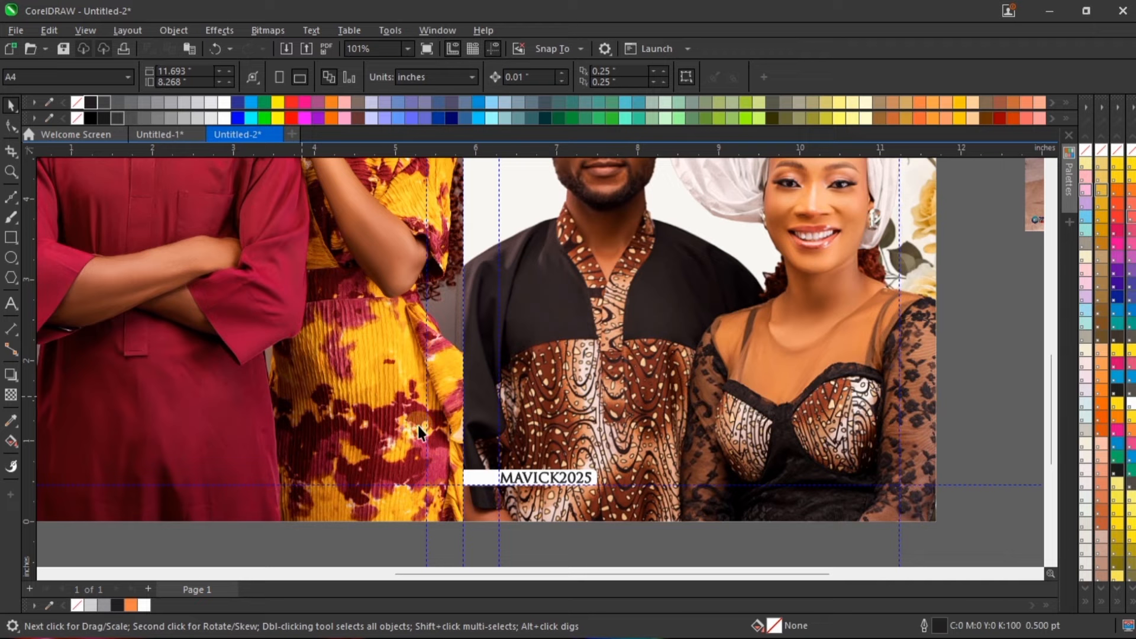
click(511, 474)
scroll(492, 466, up, 4)
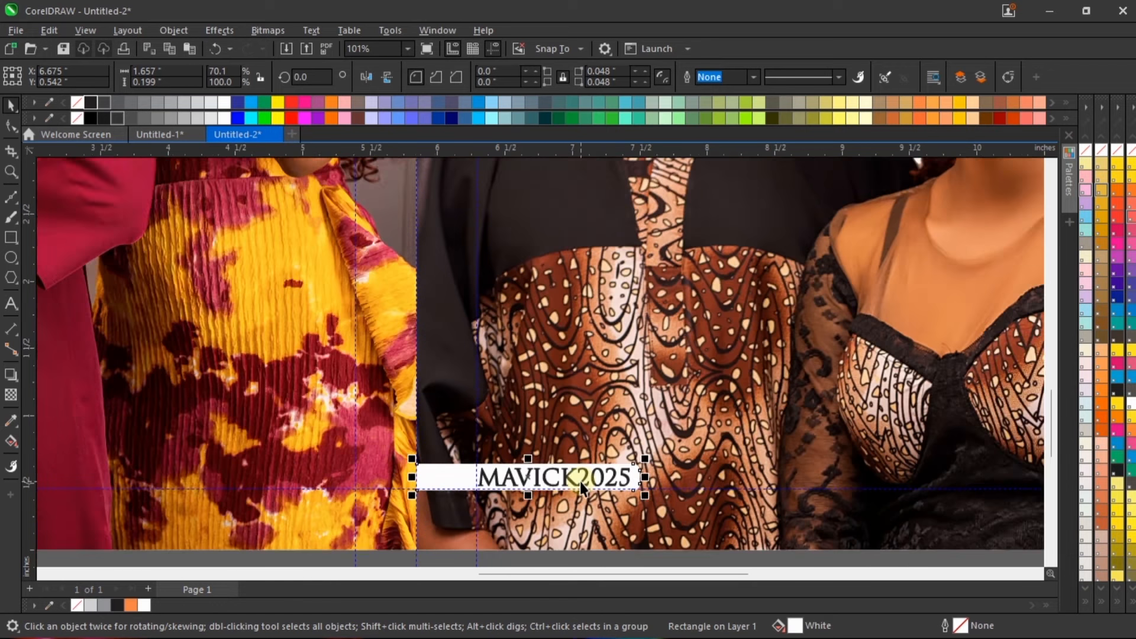
scroll(634, 462, down, 4)
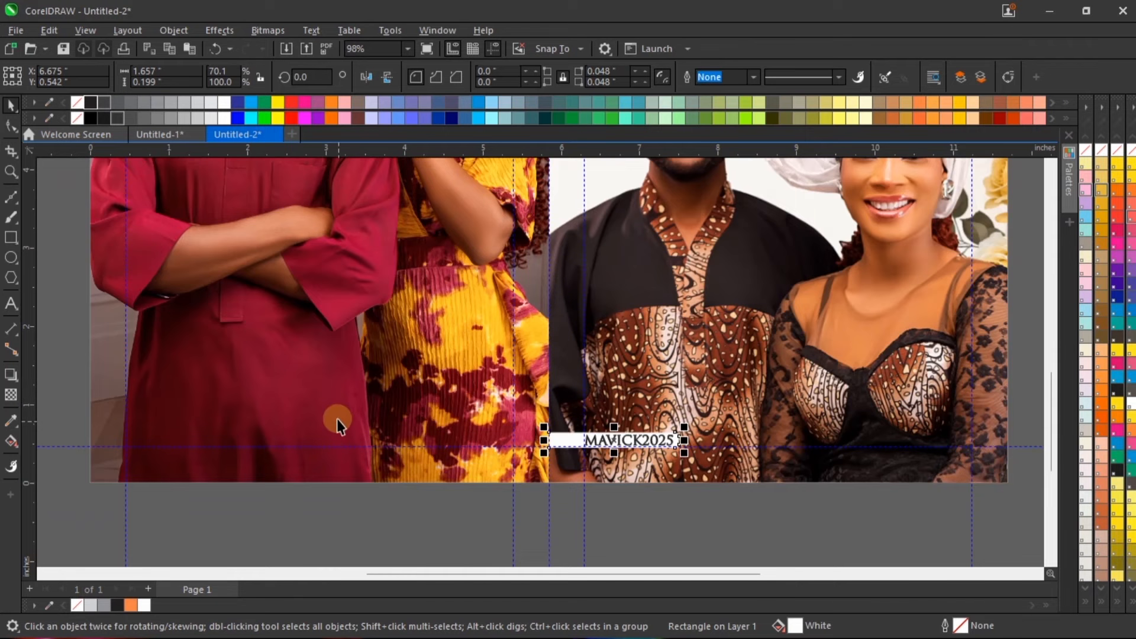
scroll(336, 419, up, 2)
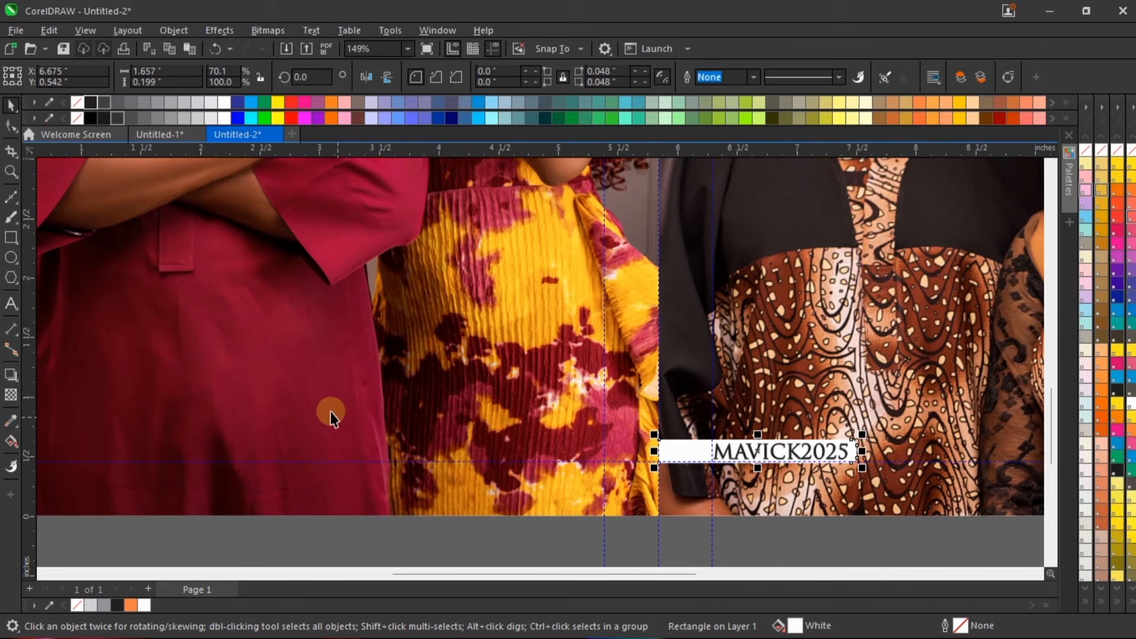
click(12, 418)
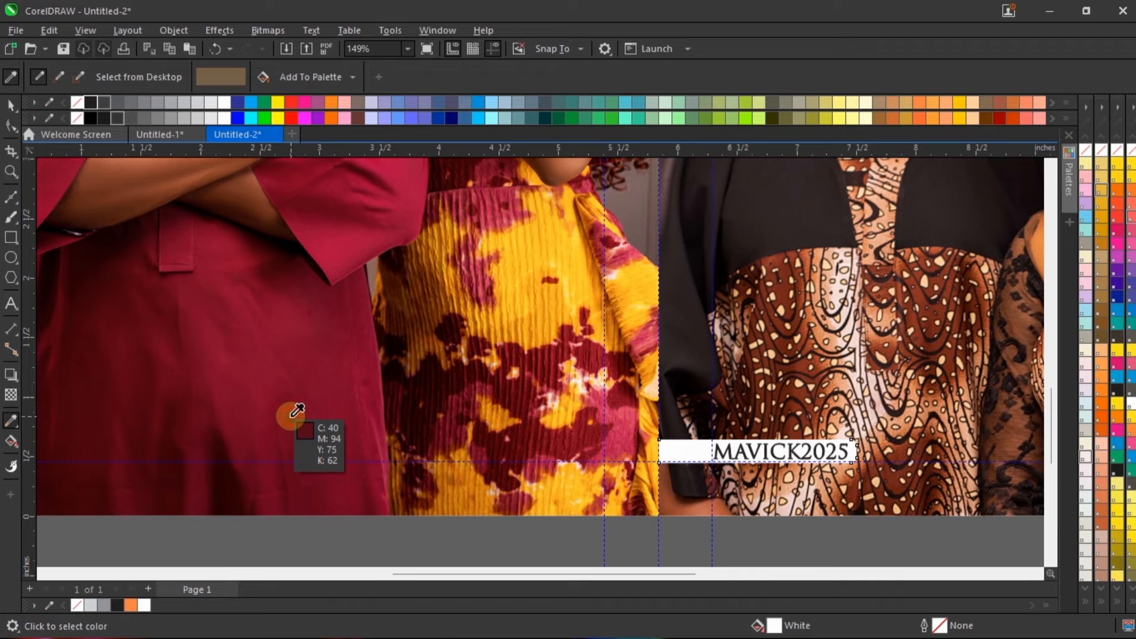
click(292, 414)
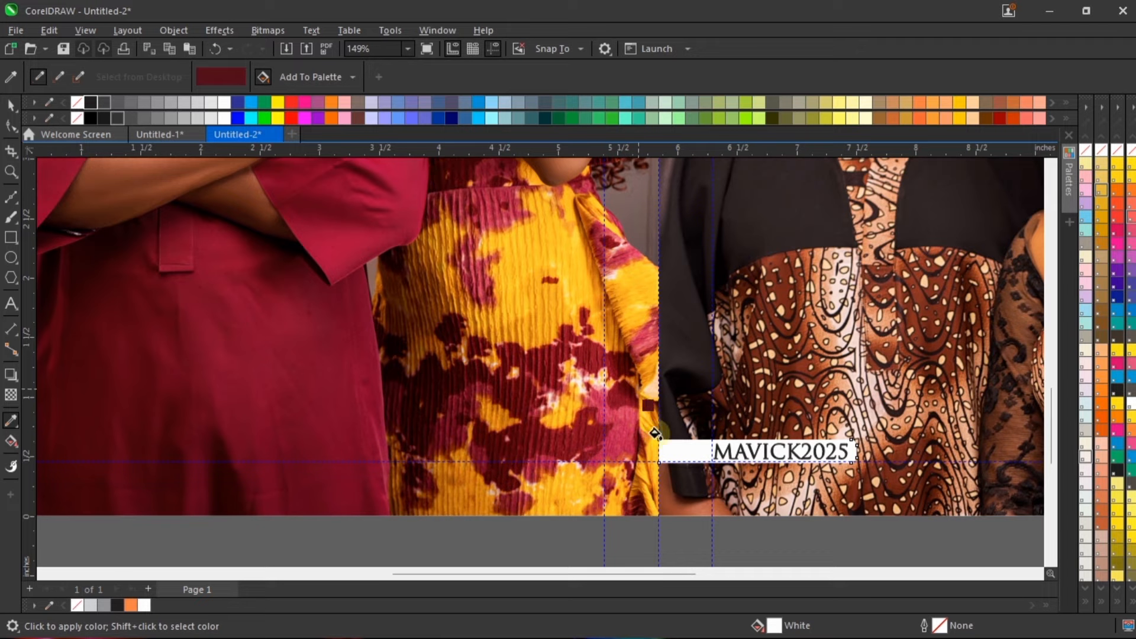
click(679, 451)
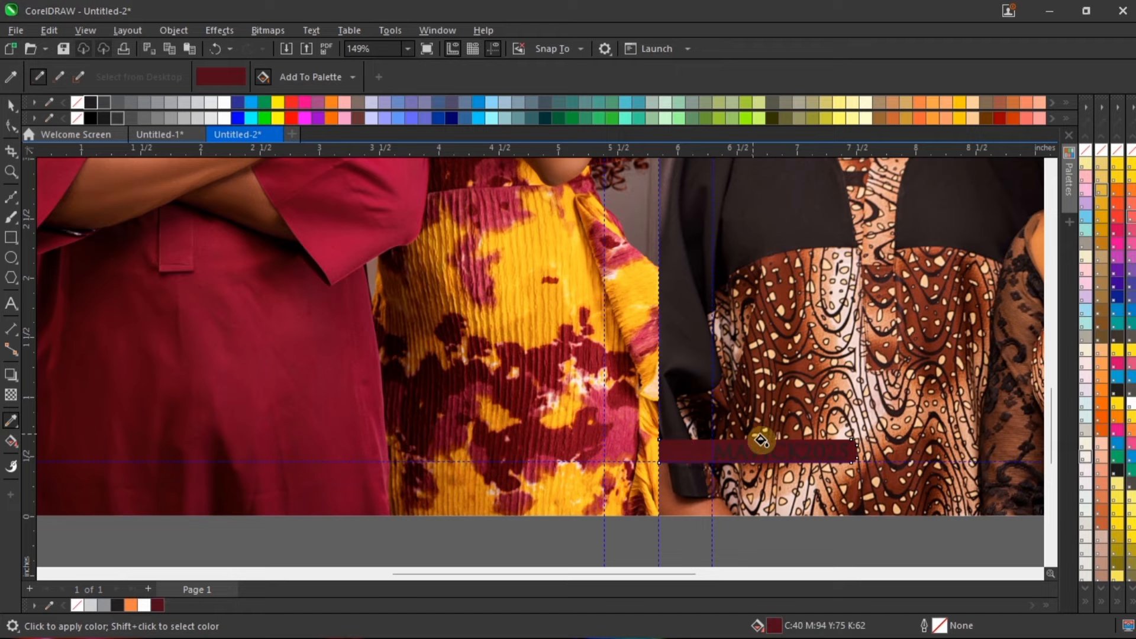
key(space)
Step: Recolour the MAVICK2025 hashtag text white on the maroon strip
scroll(892, 458, up, 5)
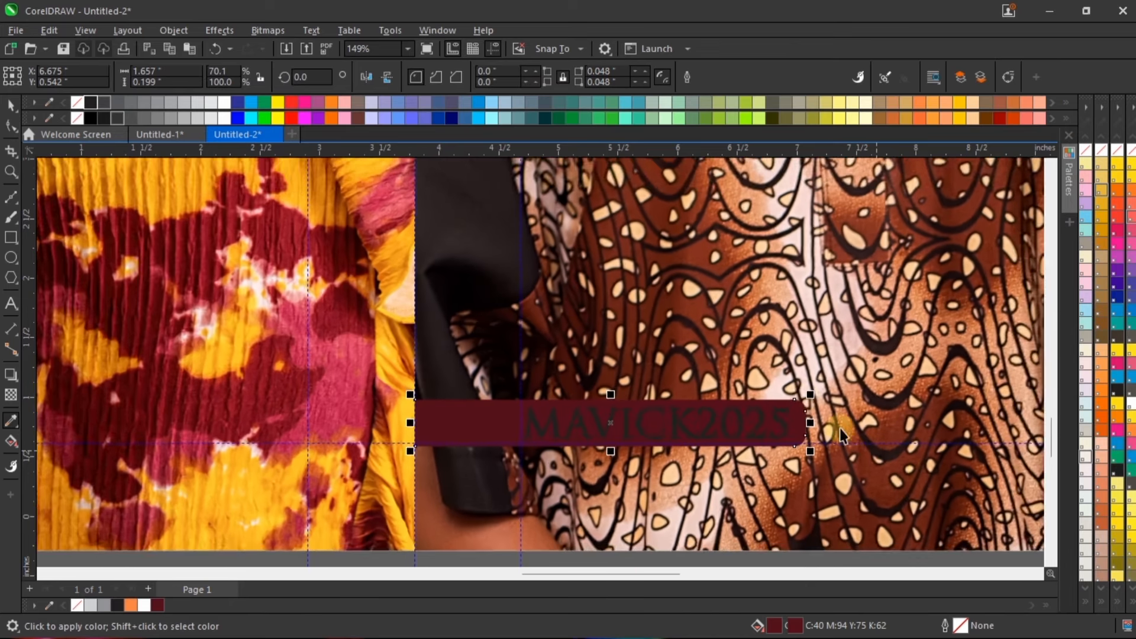
scroll(444, 392, down, 1)
scroll(444, 392, down, 1)
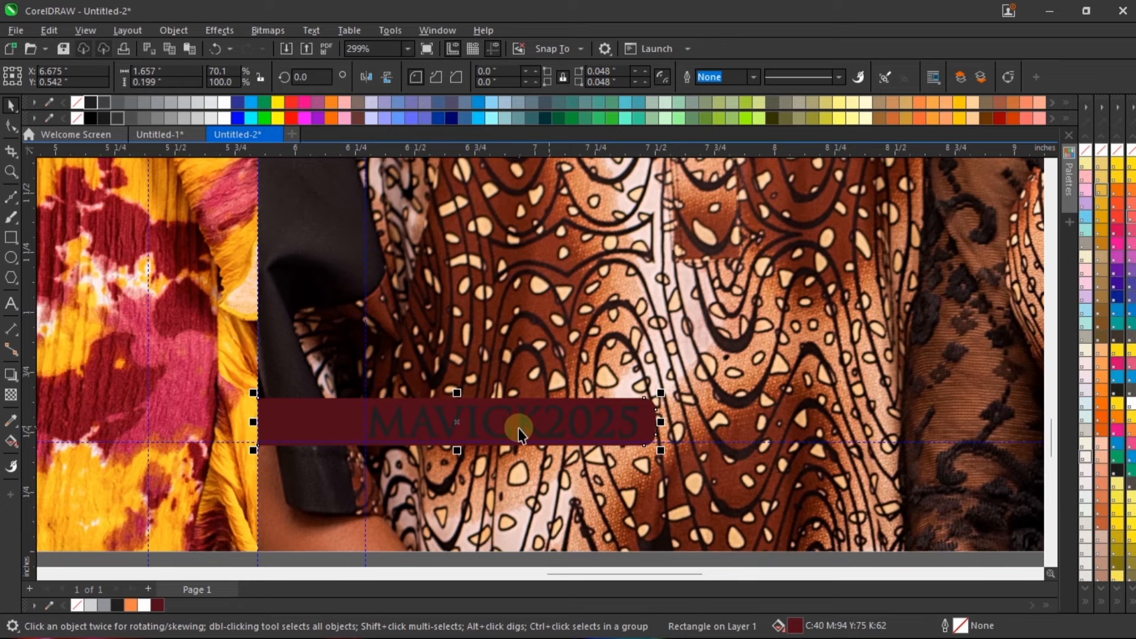
double_click(379, 423)
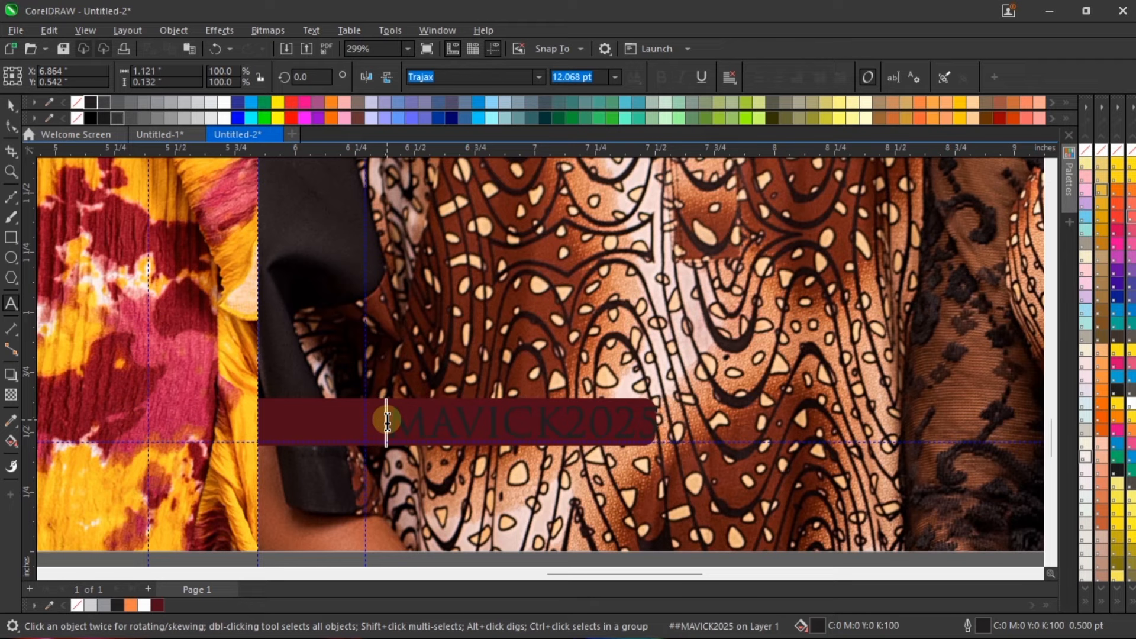
key(ctrl+z)
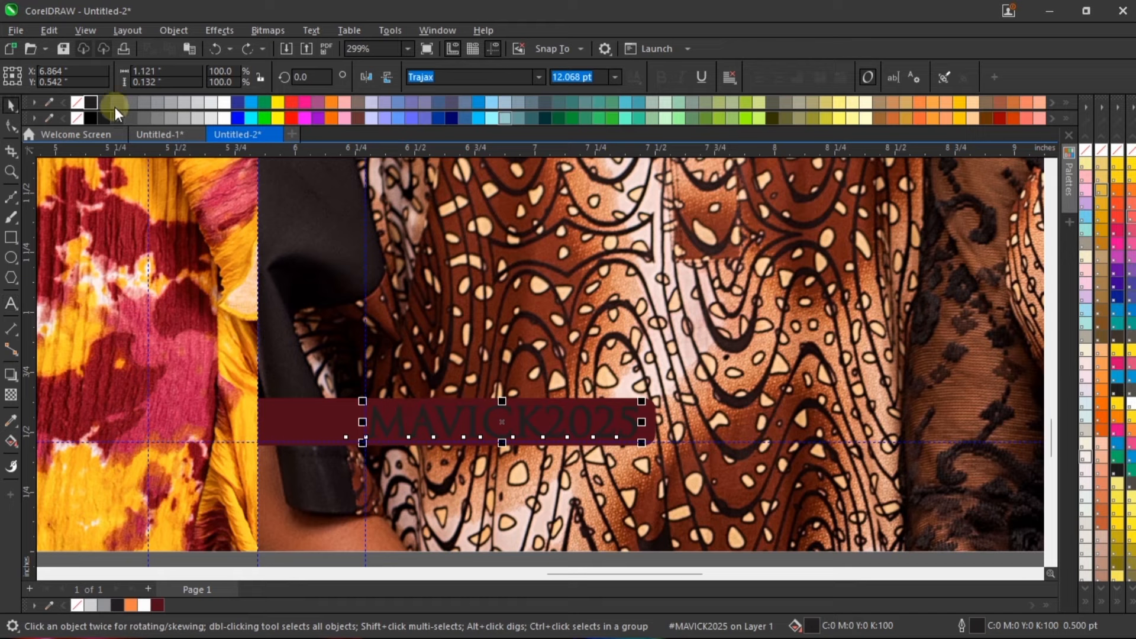
click(224, 103)
Step: Insert a # at the start of the MAVICK2025 text and change its font to Campton Medium
double_click(376, 418)
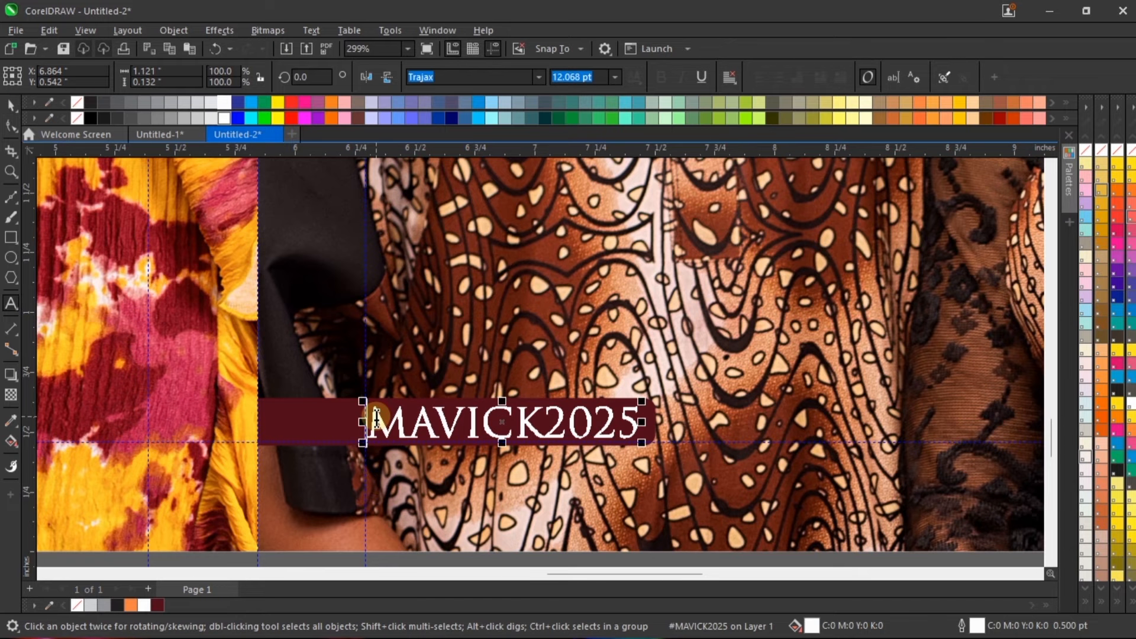
text(#)
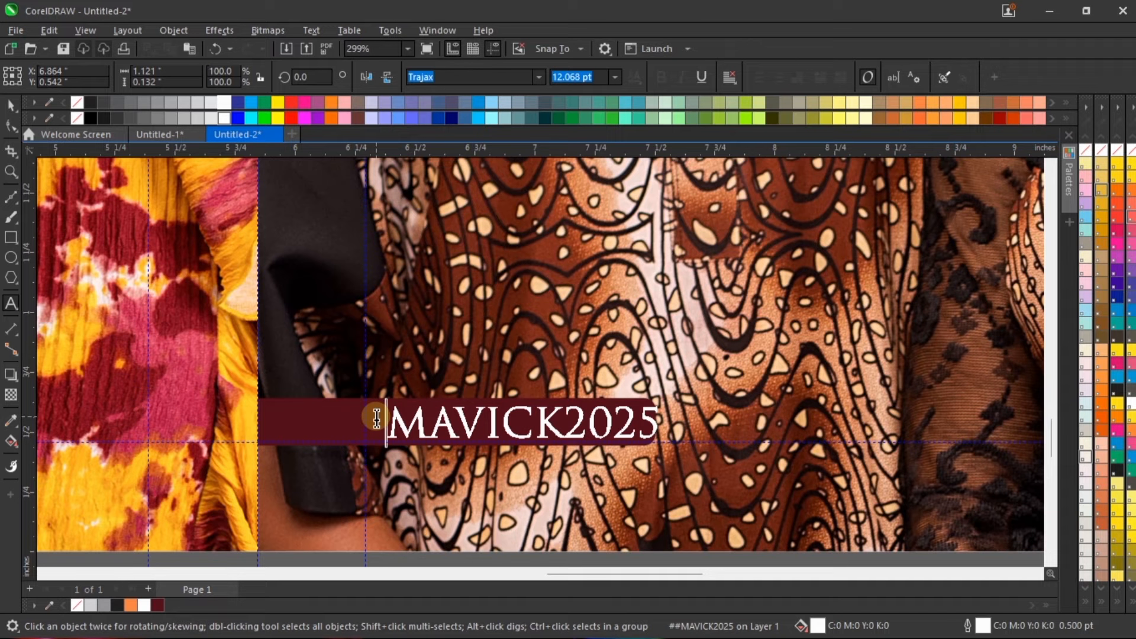
key(ctrl+space)
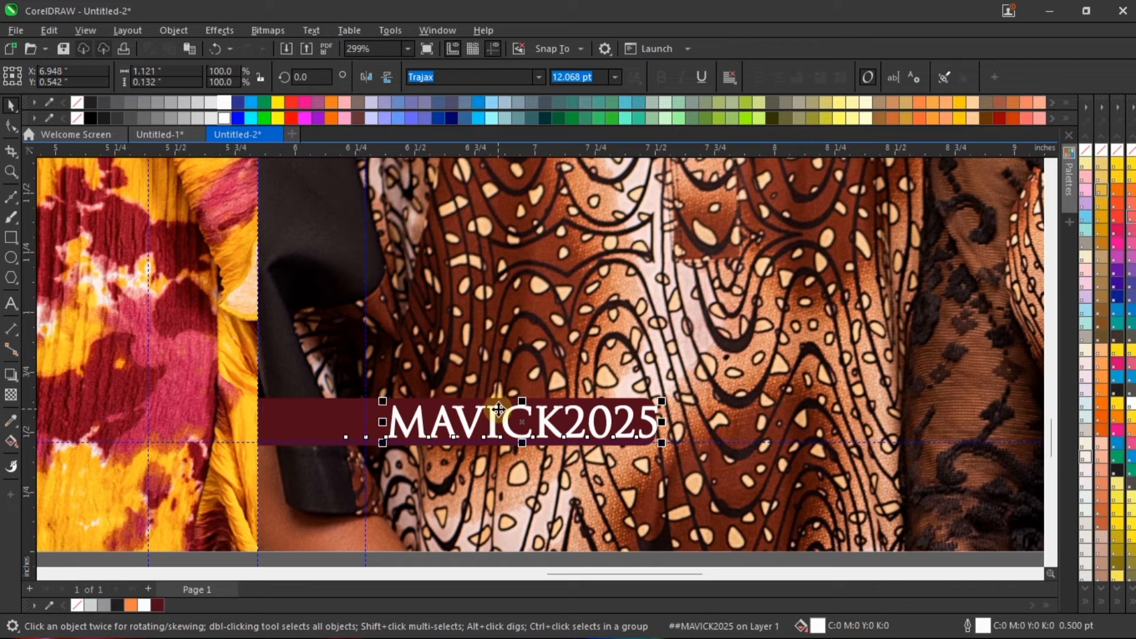
click(538, 78)
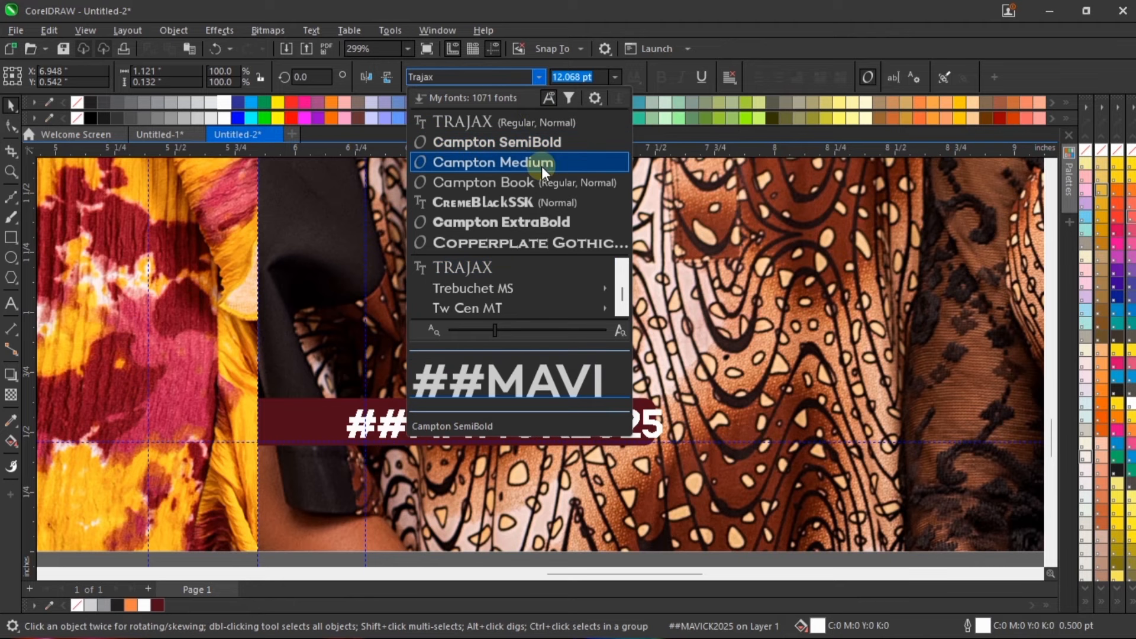
click(541, 162)
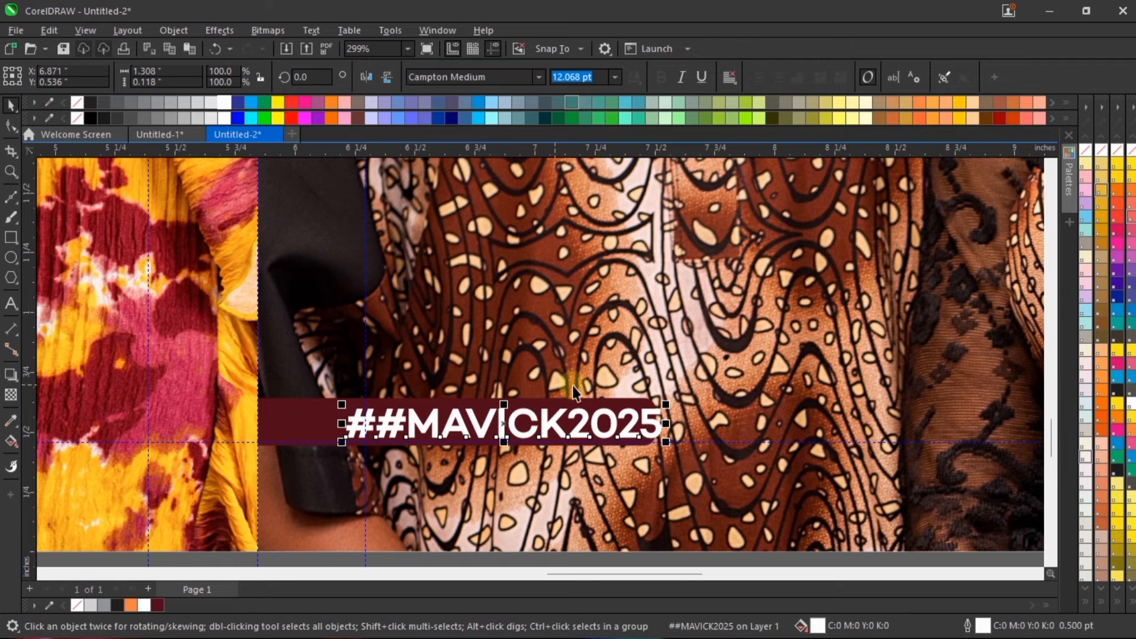
Step: Shrink the hashtag text to about 11.43 pt, delete the extra #, and reposition the text on the strip at about X 6.868, Y 0.546 inches
drag(671, 405, 654, 407)
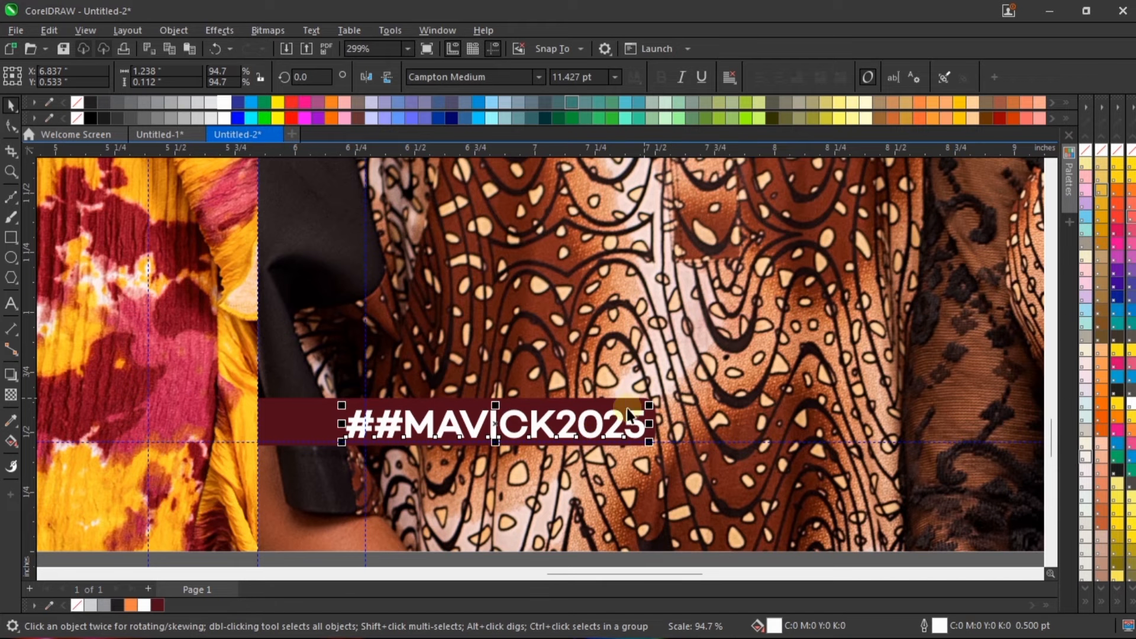
scroll(410, 424, up, 2)
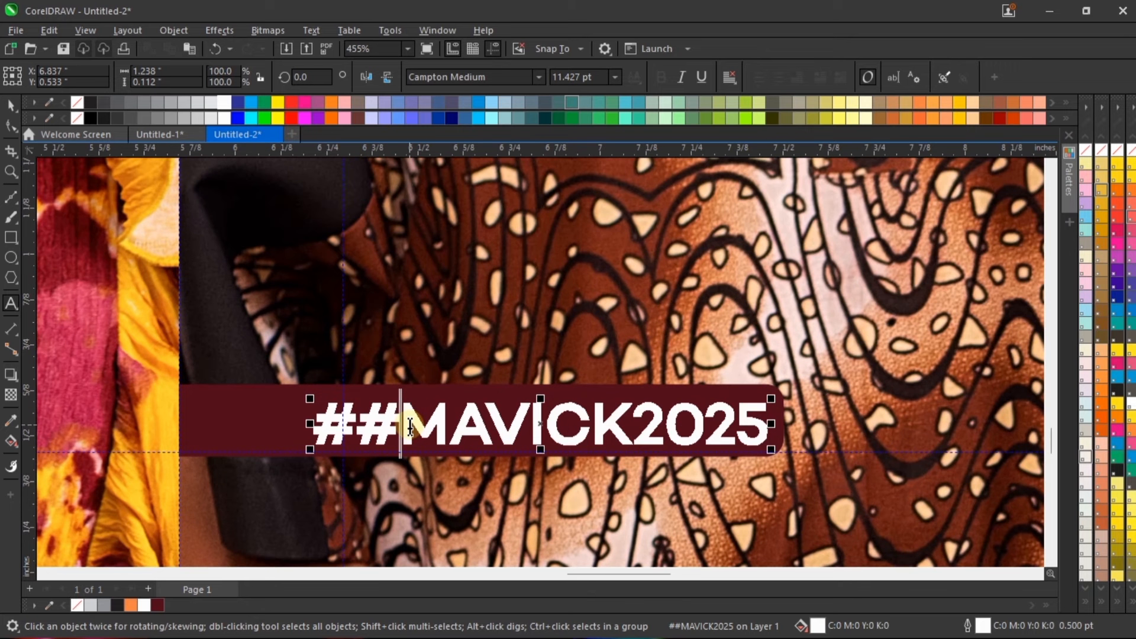
key(BackSpace)
drag(404, 441, 483, 409)
scroll(622, 459, down, 5)
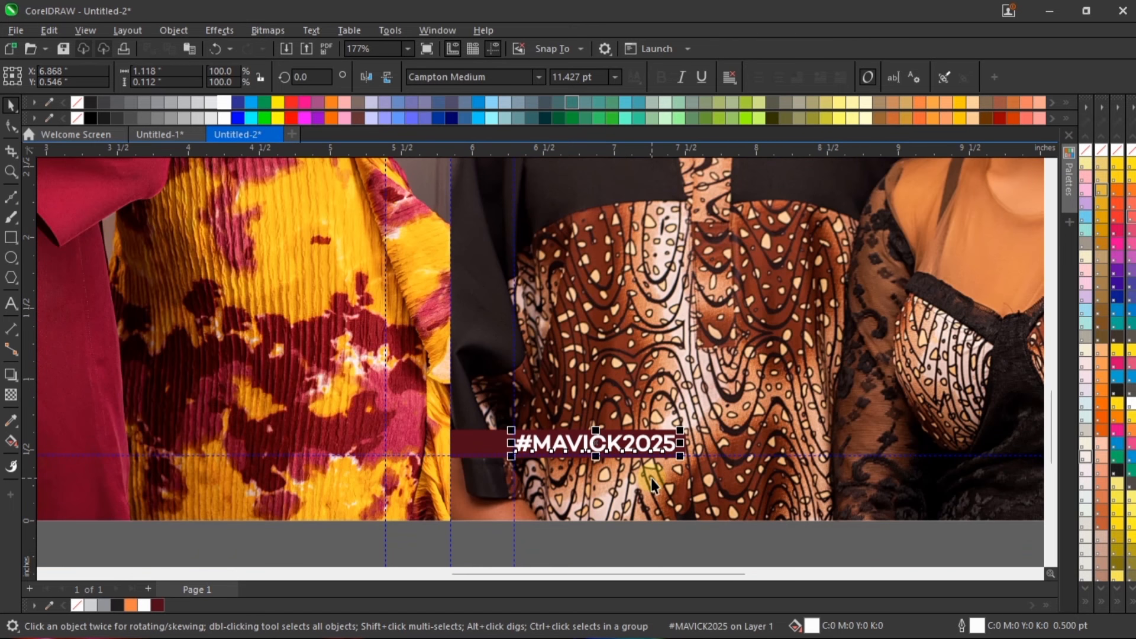
scroll(651, 478, down, 3)
click(669, 527)
Step: Widen the letter spacing of the #MAVICK2025 text until it is about 1.215 inches wide
scroll(665, 472, up, 4)
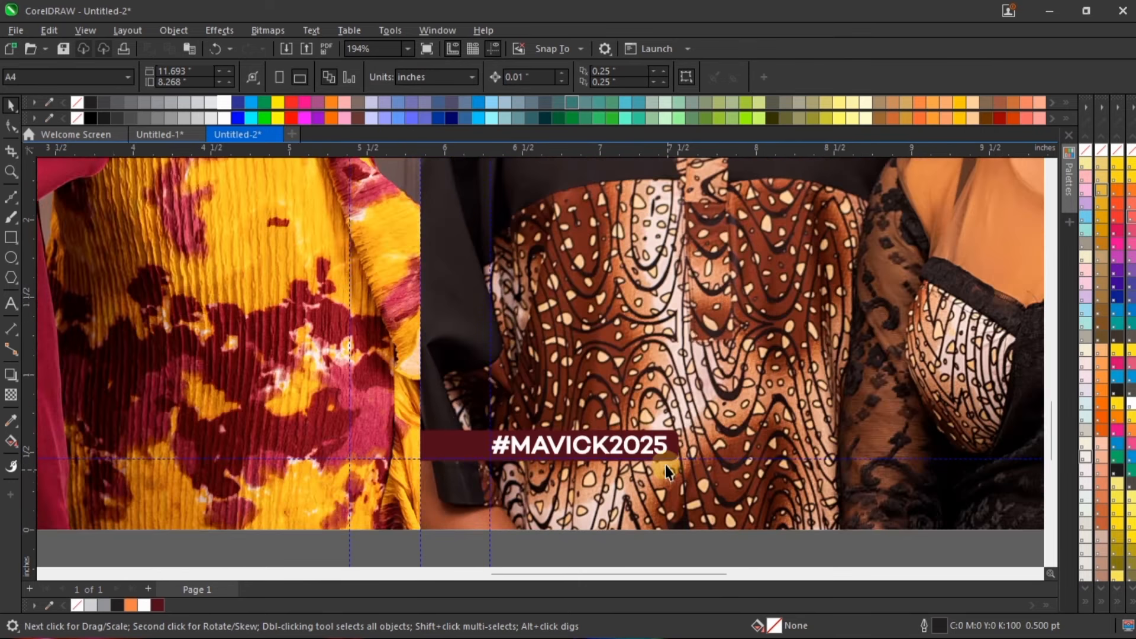
scroll(665, 472, up, 3)
click(653, 437)
scroll(629, 452, up, 2)
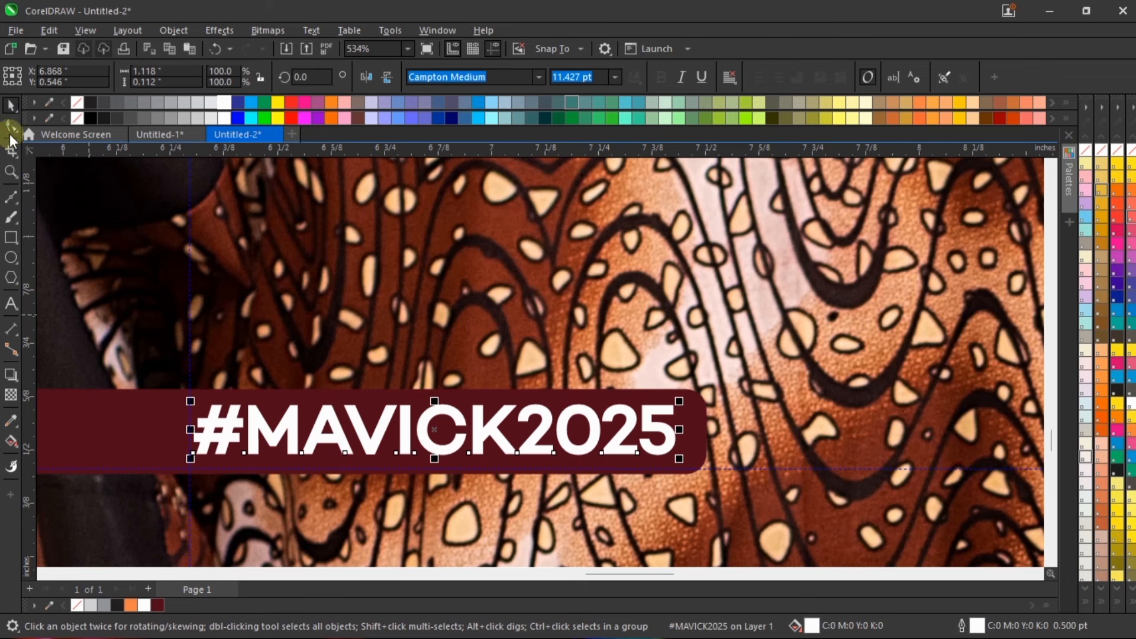
click(11, 126)
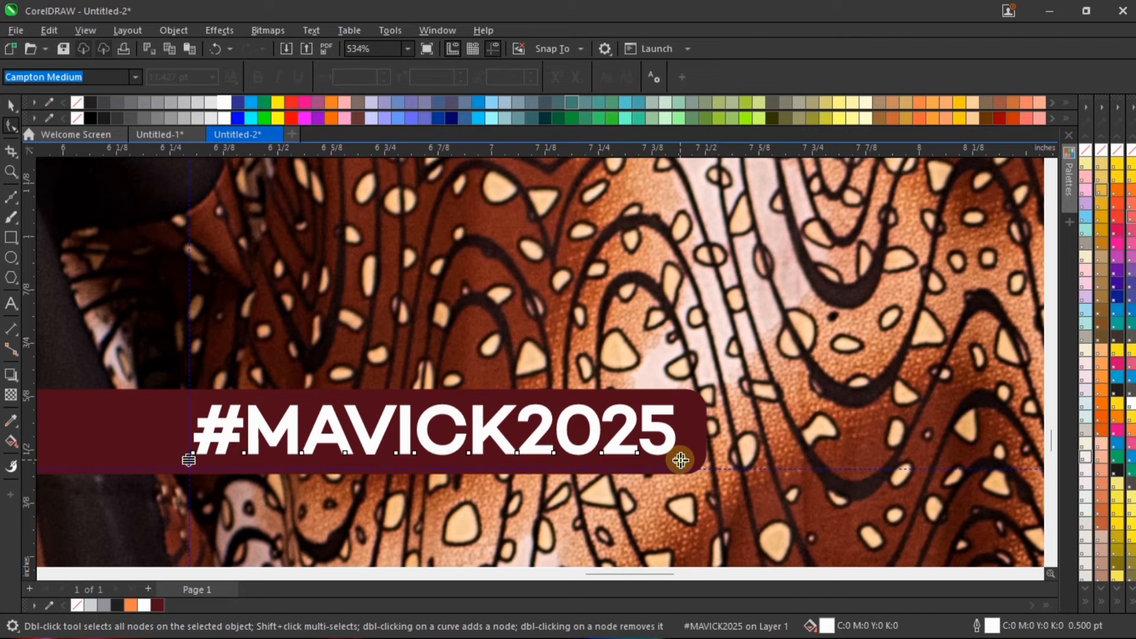
scroll(678, 459, up, 2)
scroll(675, 456, down, 2)
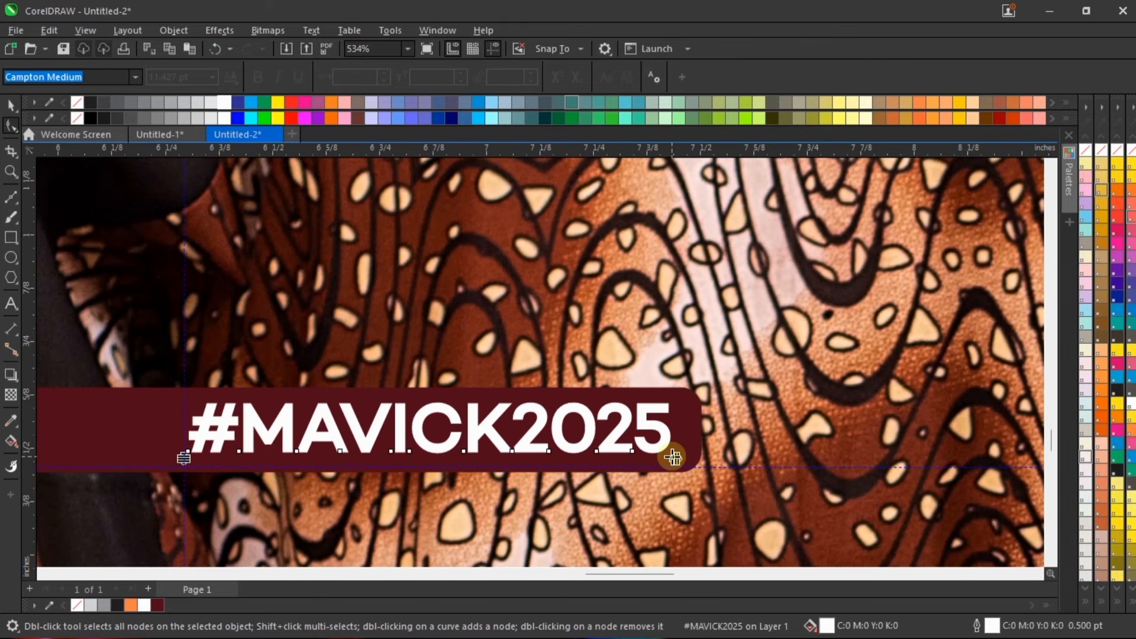
drag(673, 458, 729, 434)
key(space)
Step: Extend the maroon strip slightly past the end of the spaced-out hashtag text, leaving a small margin, and deselect it
click(700, 418)
scroll(677, 429, down, 2)
click(402, 426)
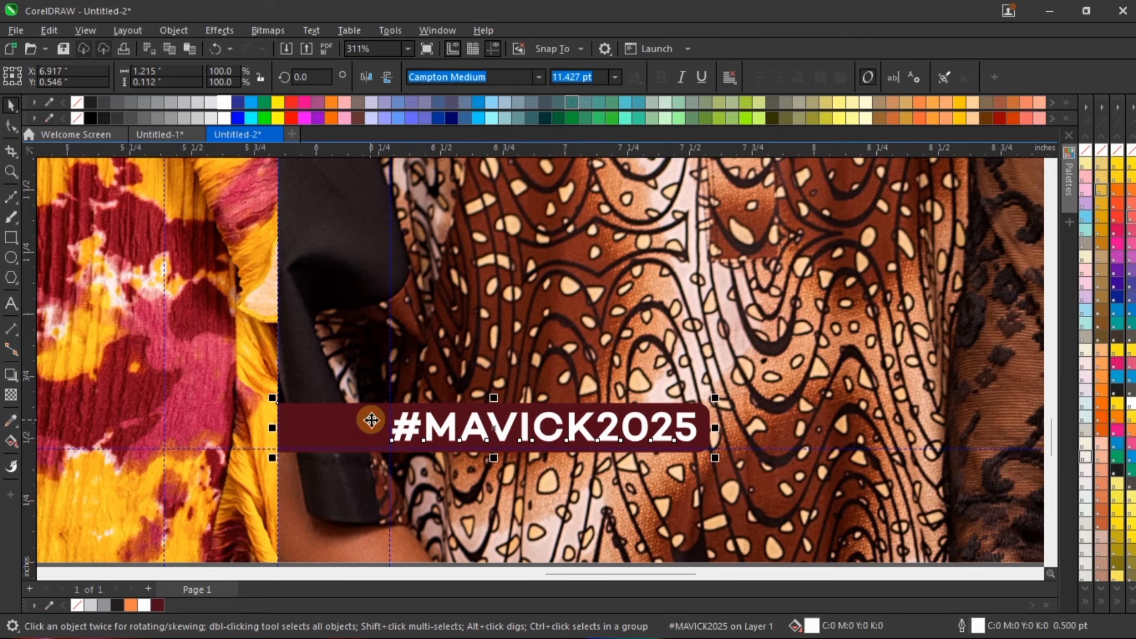
click(371, 420)
scroll(474, 503, down, 5)
click(523, 490)
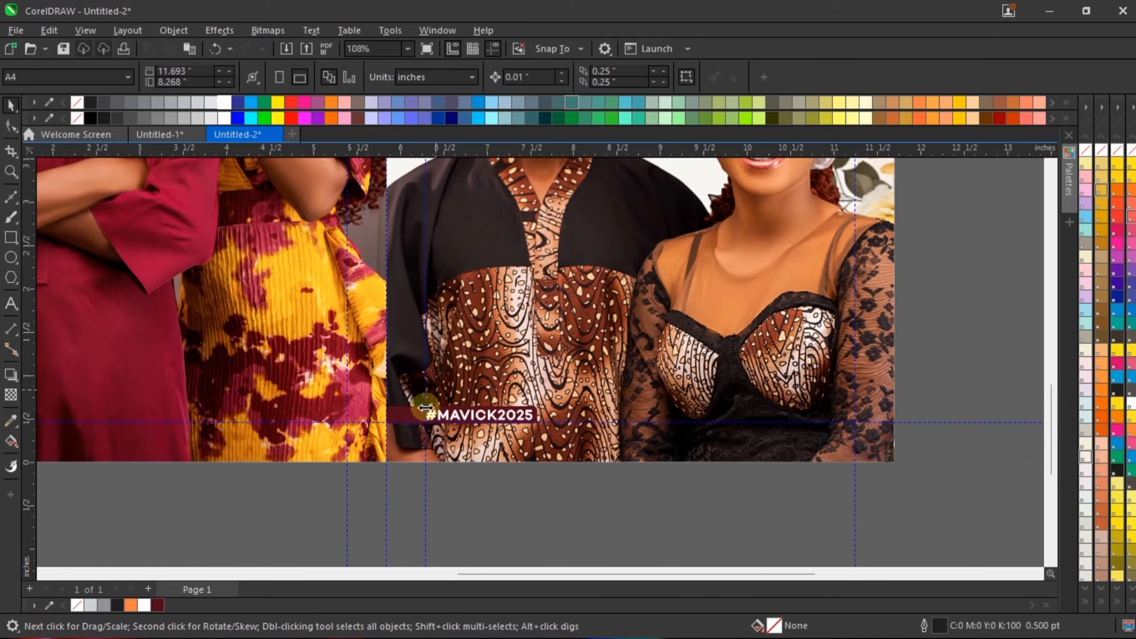
scroll(425, 408, up, 4)
scroll(666, 429, down, 1)
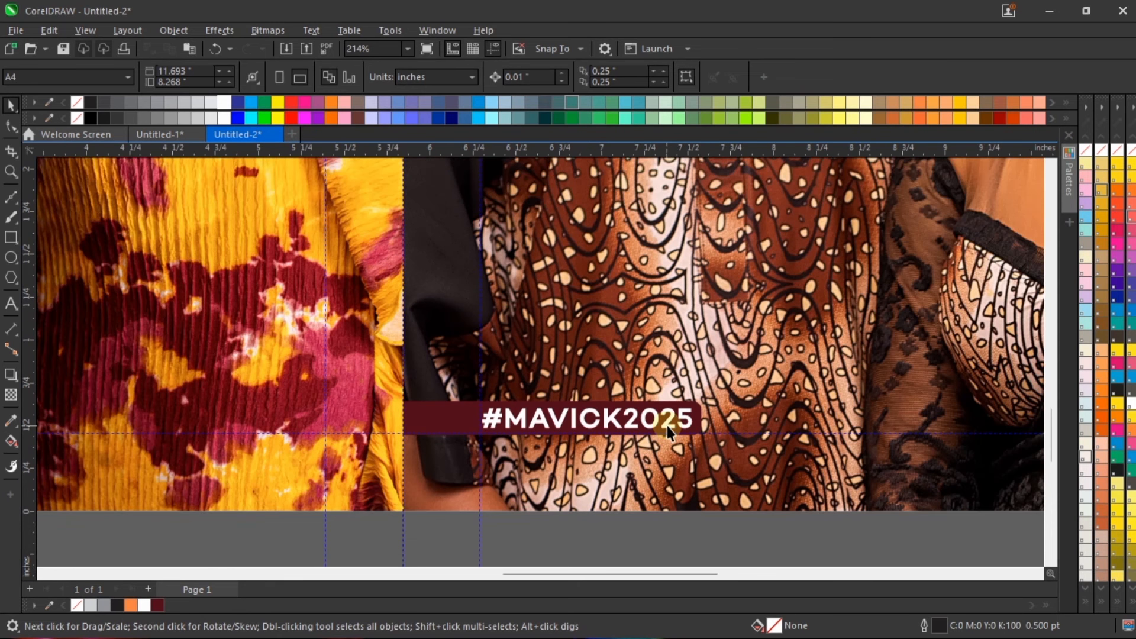
scroll(730, 441, up, 1)
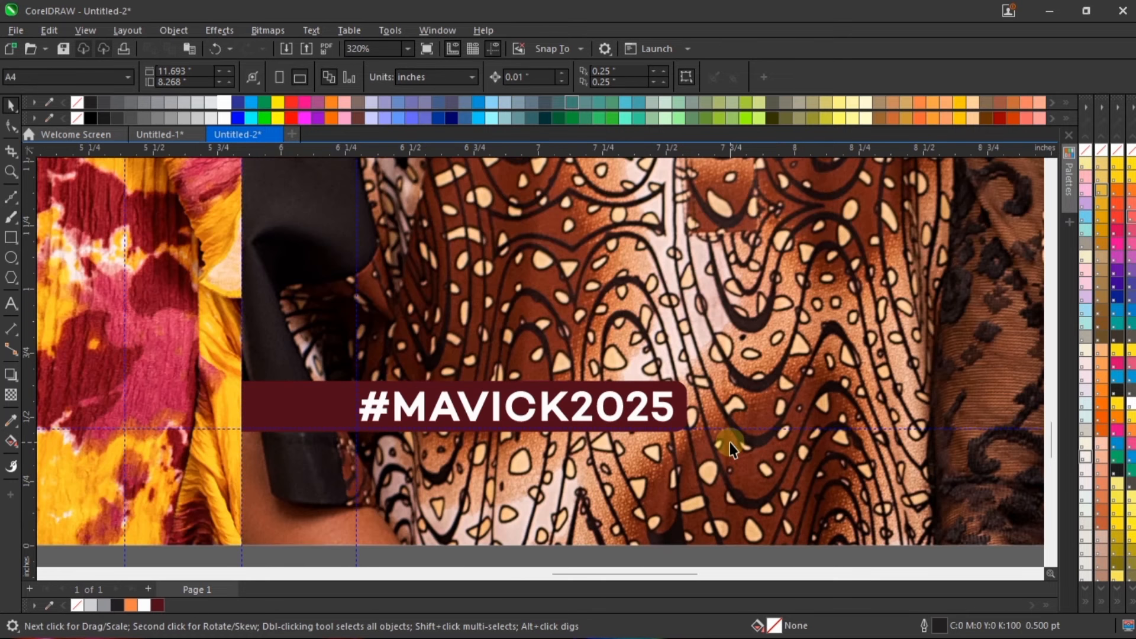
scroll(730, 442, down, 2)
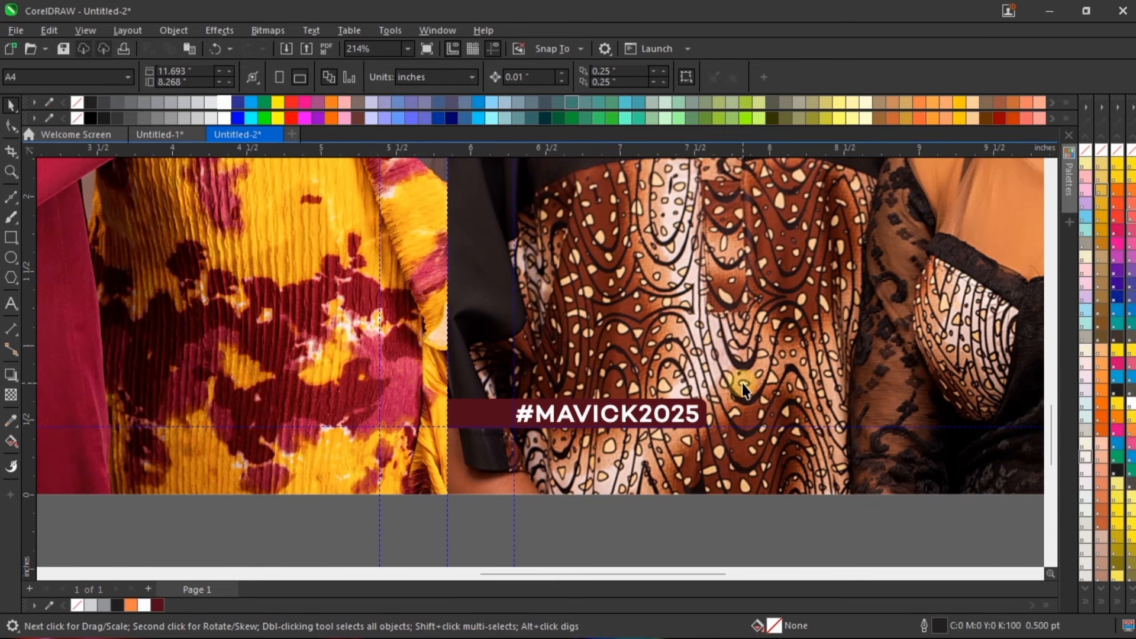
Step: Draw a rectangle about 6.31 × 1.98 inches across the back cover photo and centre it at about X 2.909, Y 2.371 inches
scroll(729, 442, down, 2)
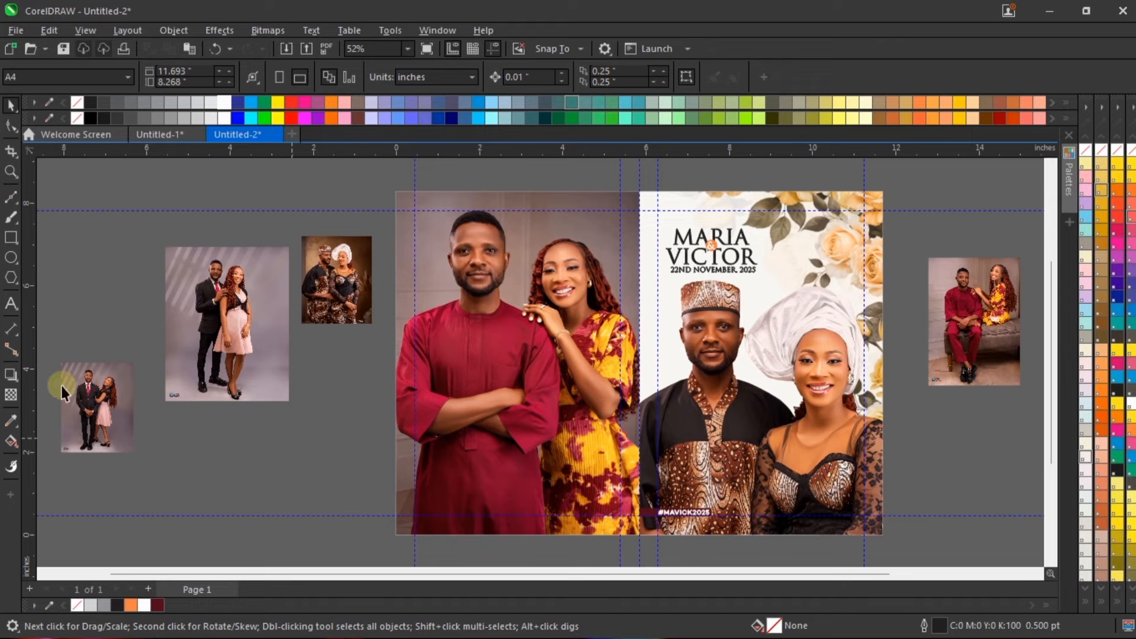
click(11, 237)
scroll(618, 448, up, 1)
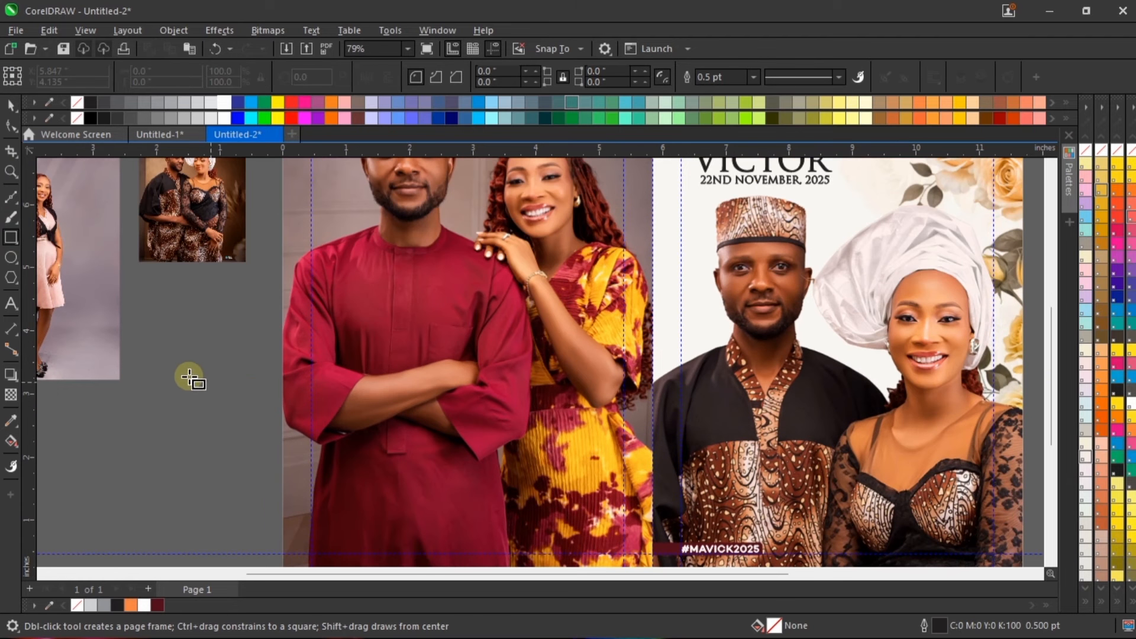
drag(261, 363, 660, 491)
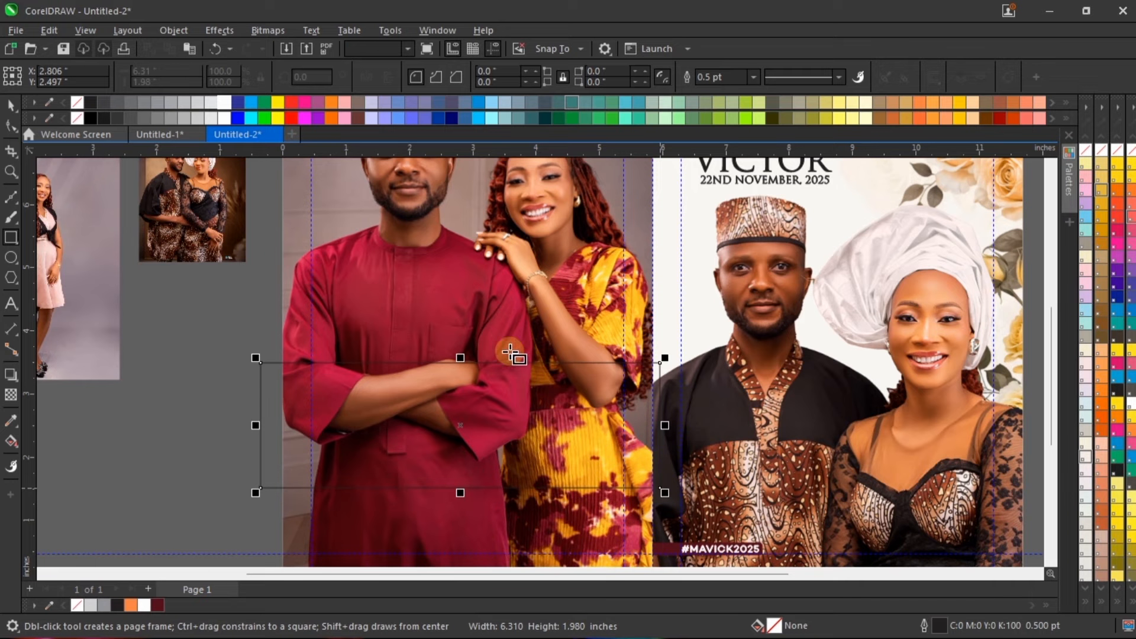
scroll(499, 335, down, 3)
key(space)
scroll(497, 394, up, 2)
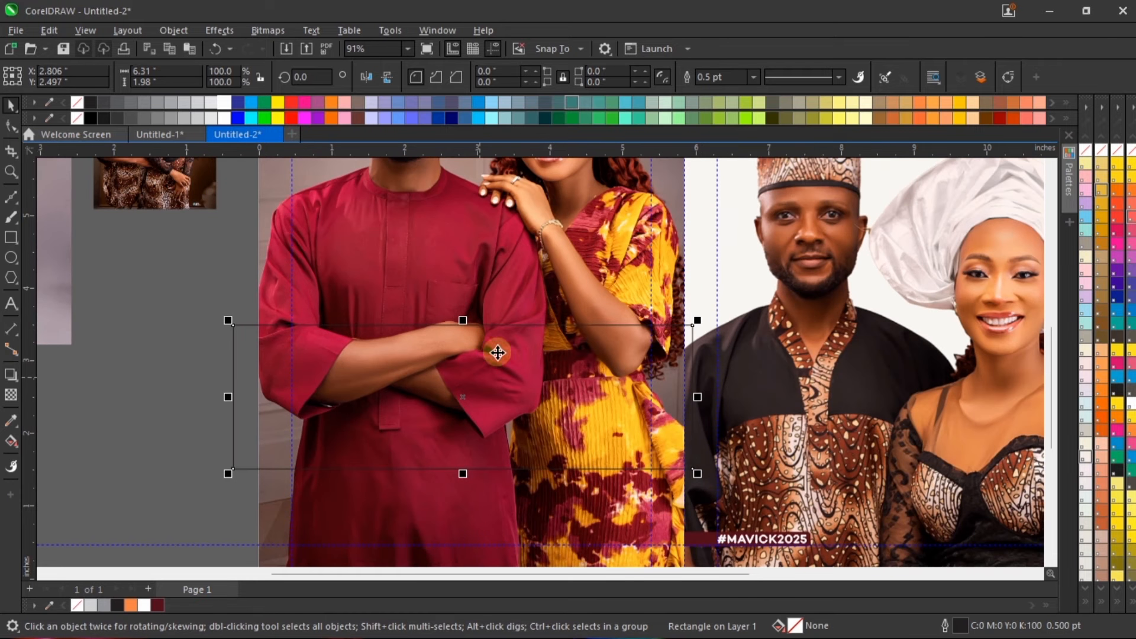
drag(583, 363, 588, 365)
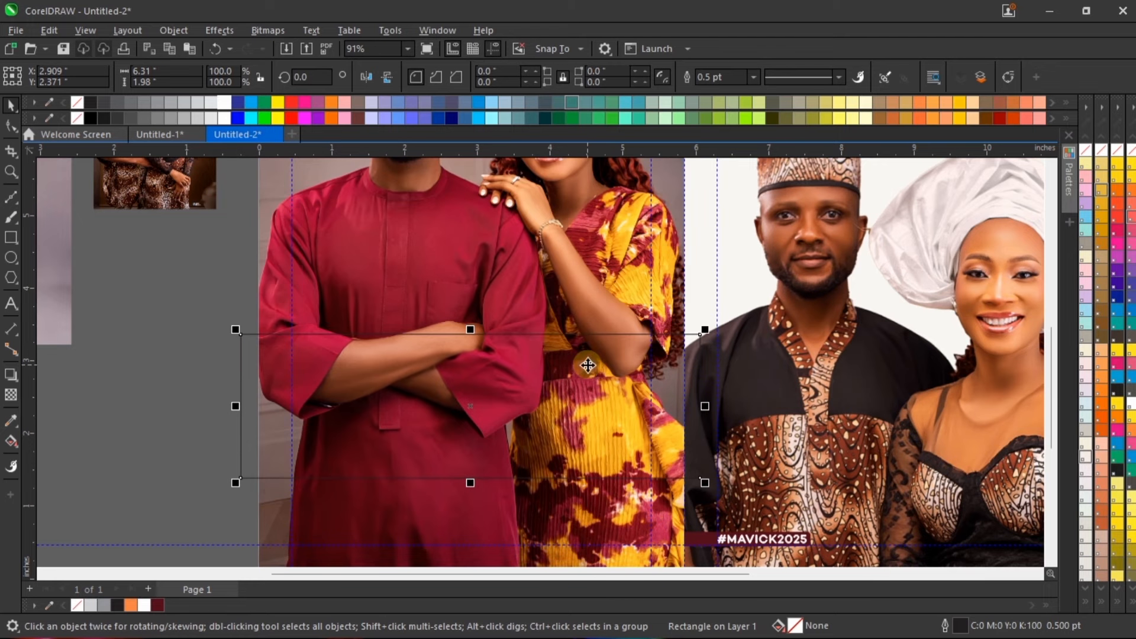
scroll(528, 318, down, 1)
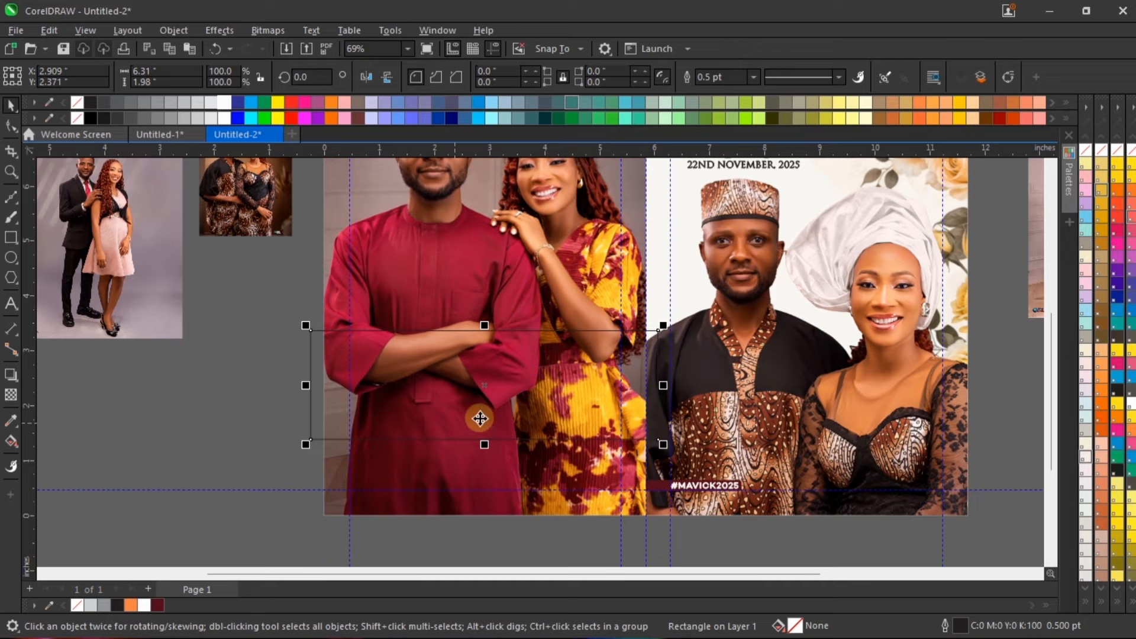
scroll(530, 408, up, 1)
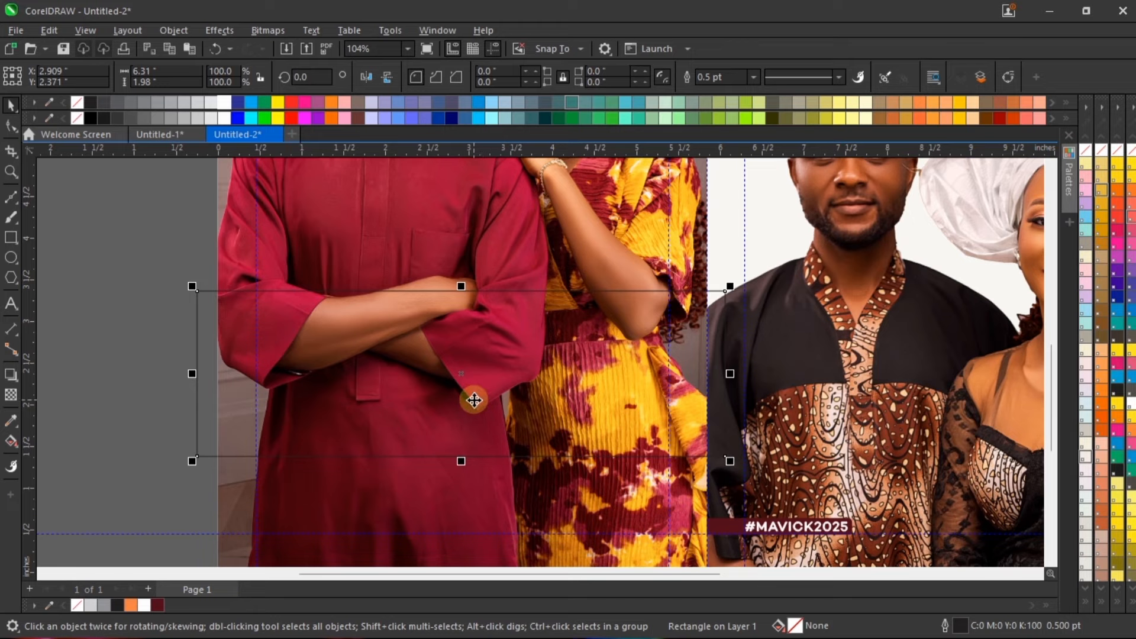
Step: Set the outline width of the rectangle across the back cover photo to 10 pt
scroll(510, 429, up, 1)
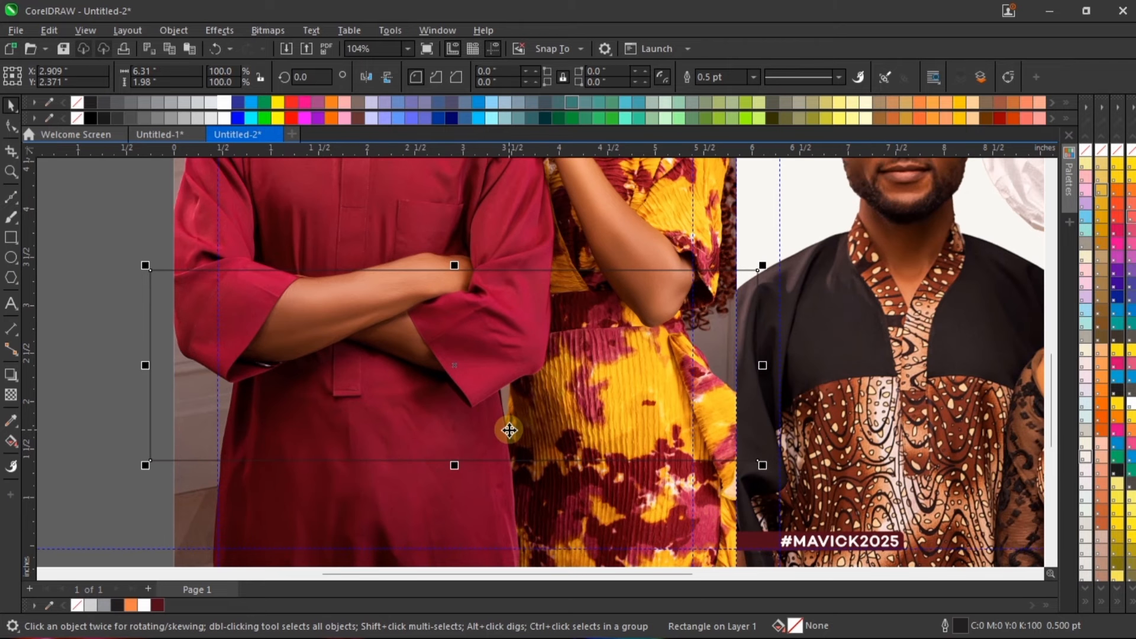
click(753, 77)
click(748, 179)
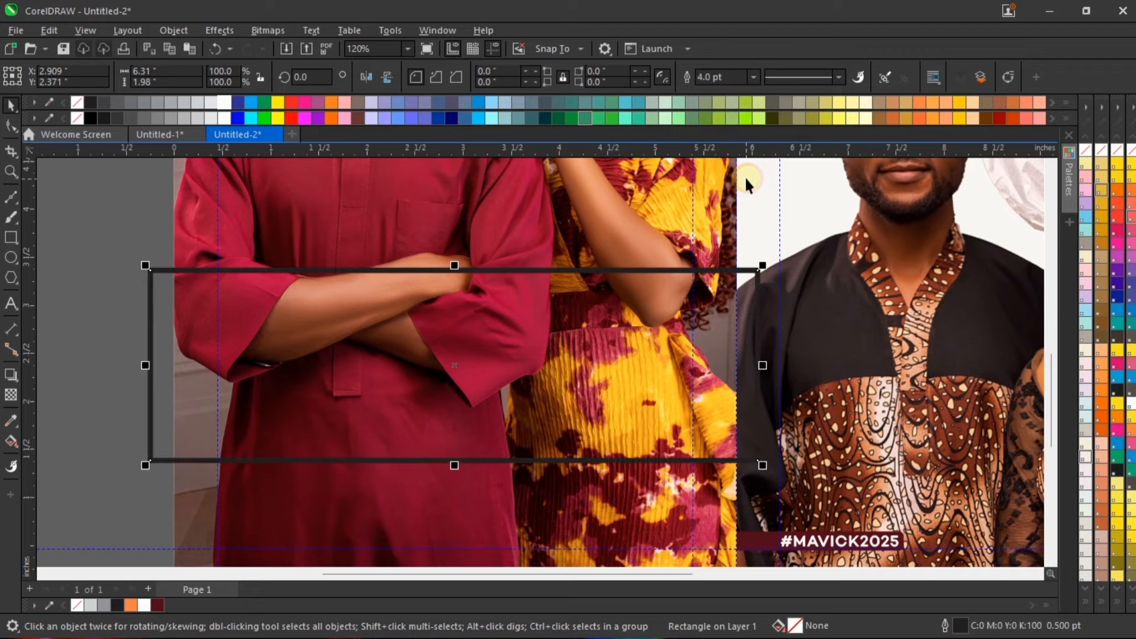
click(754, 80)
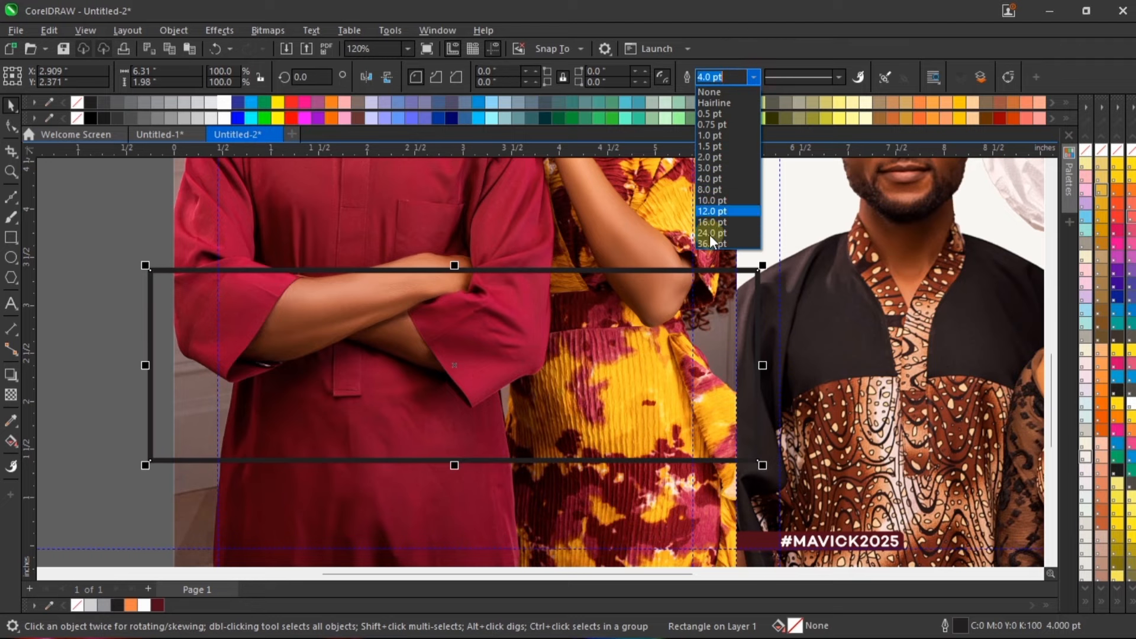
click(729, 200)
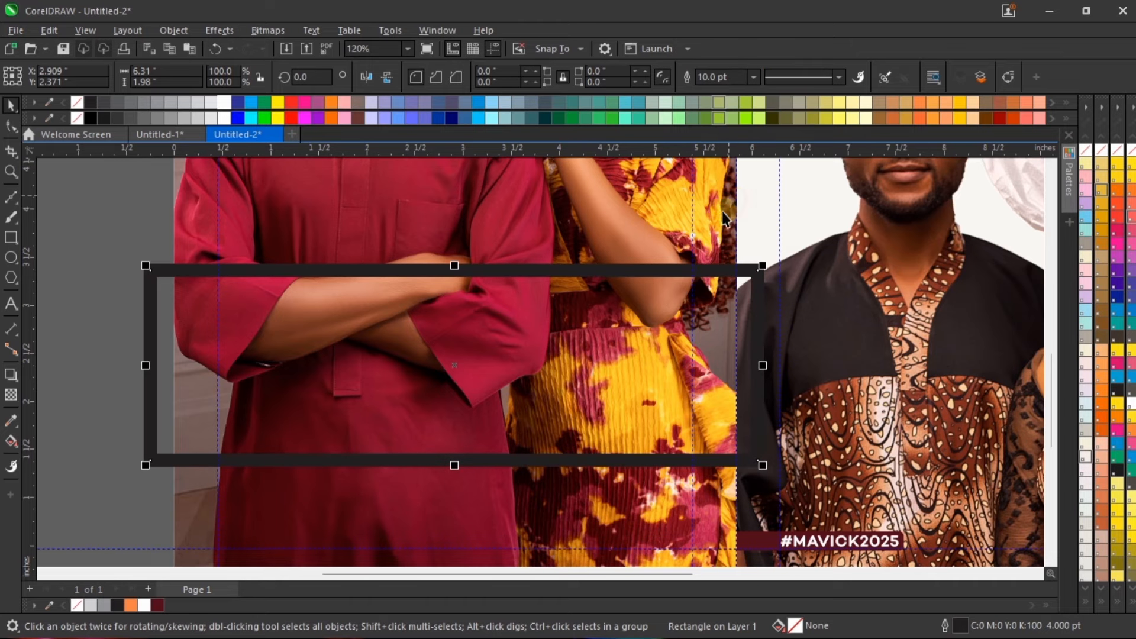
Step: Try outline widths of 8 pt and 12 pt on the rectangle in the Outline Pen settings, and settle on 10 pt
double_click(960, 627)
click(473, 238)
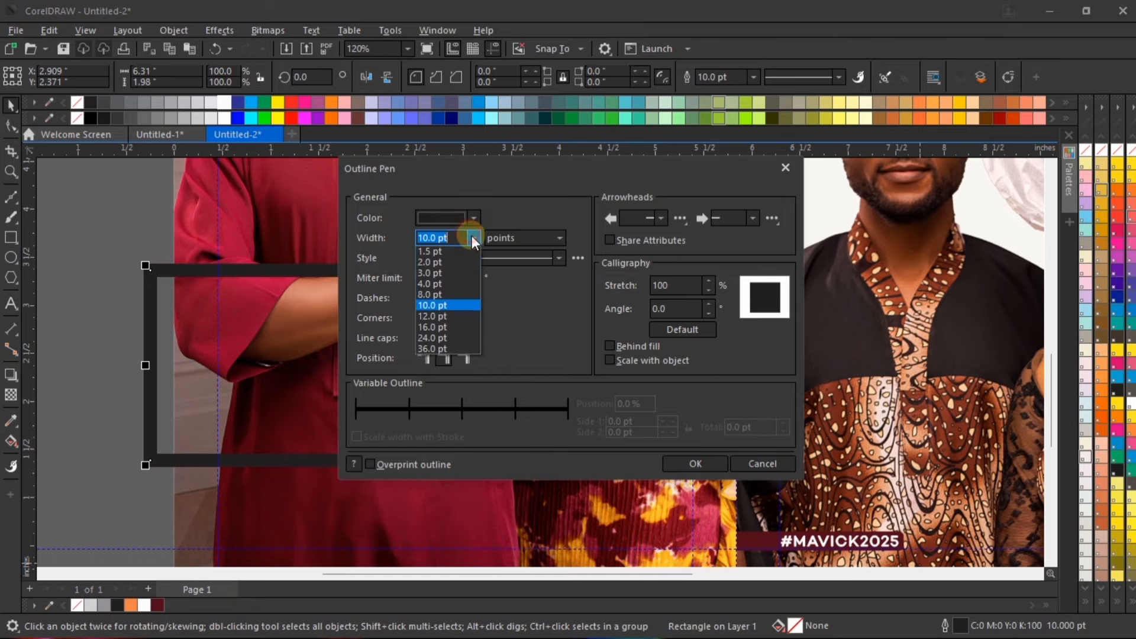
click(448, 346)
click(471, 241)
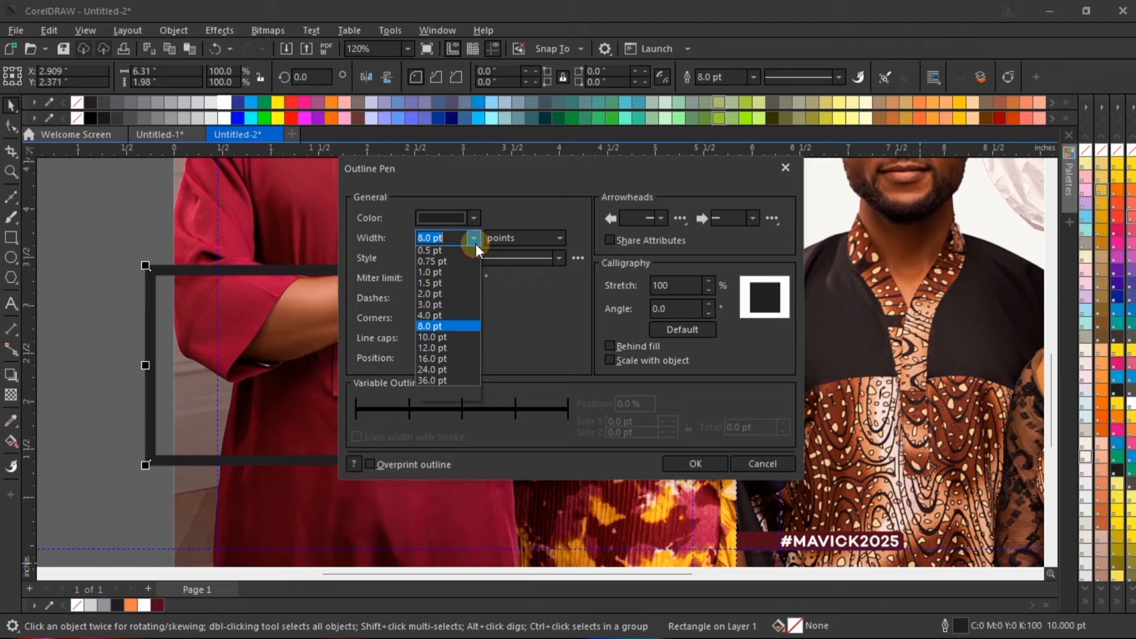
click(456, 370)
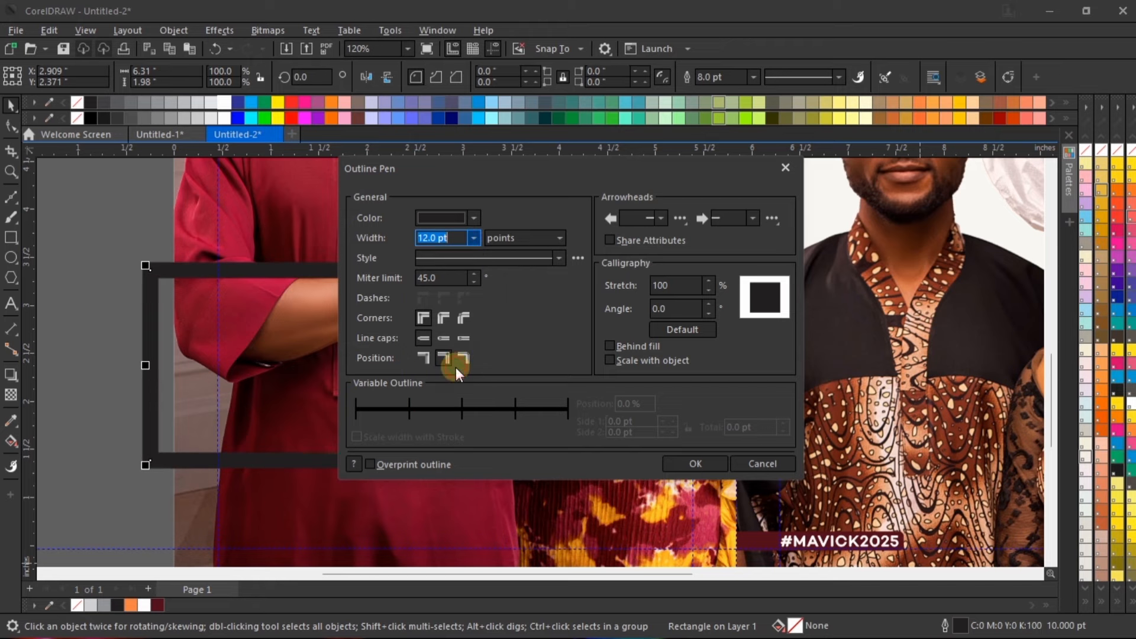
click(474, 238)
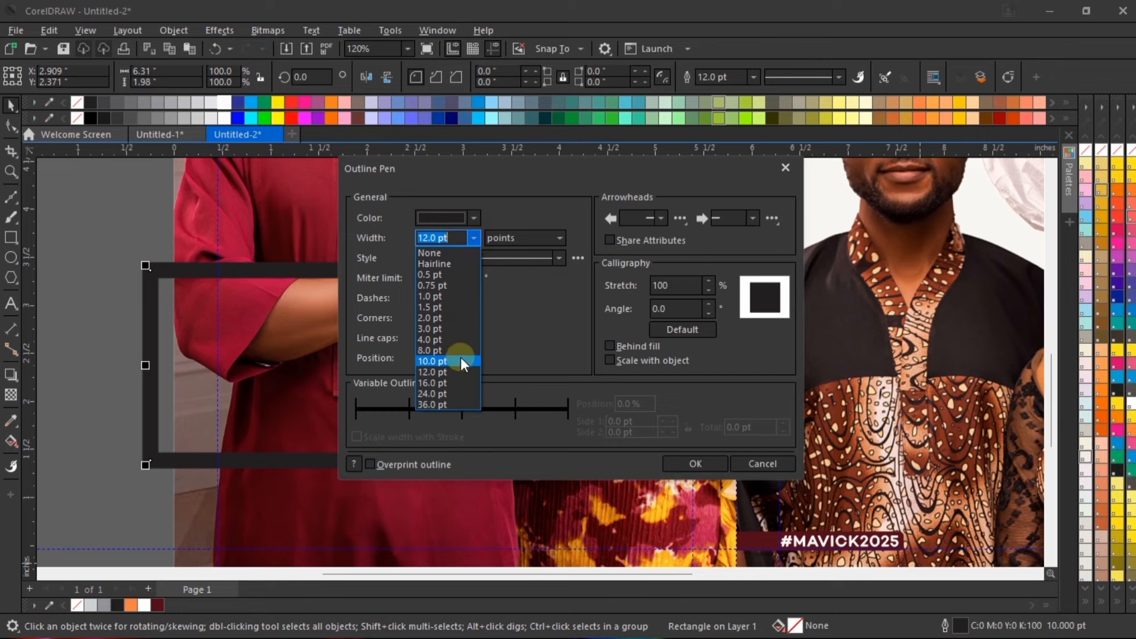
click(460, 366)
click(473, 239)
click(460, 360)
click(695, 462)
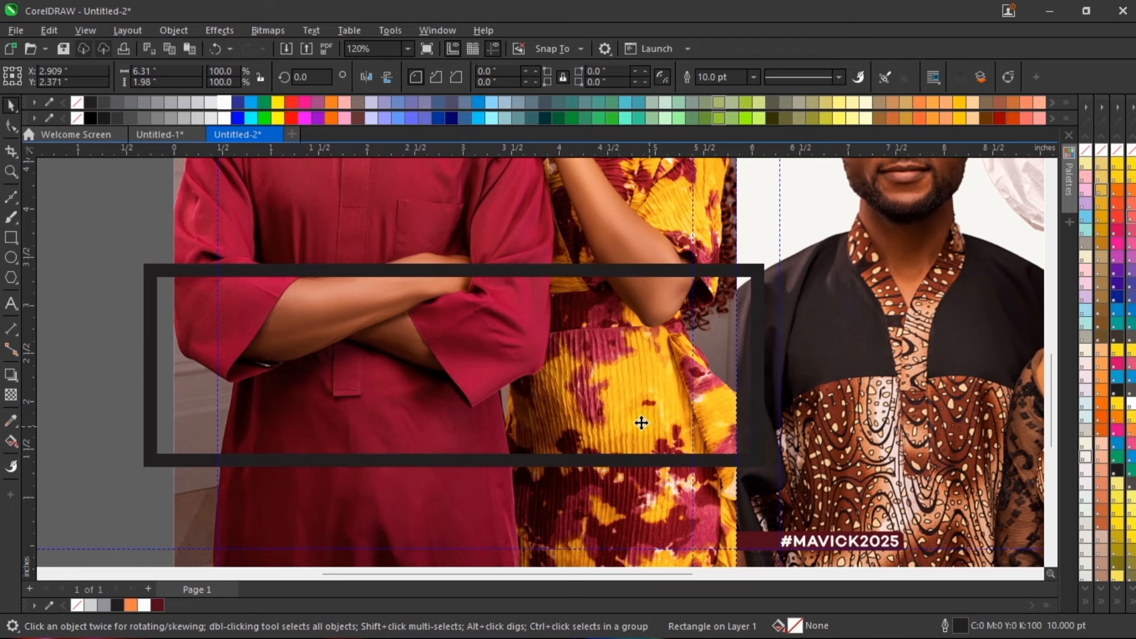
Step: Convert the thick-outlined rectangle on the back cover to curves
scroll(515, 328, down, 3)
scroll(515, 329, up, 2)
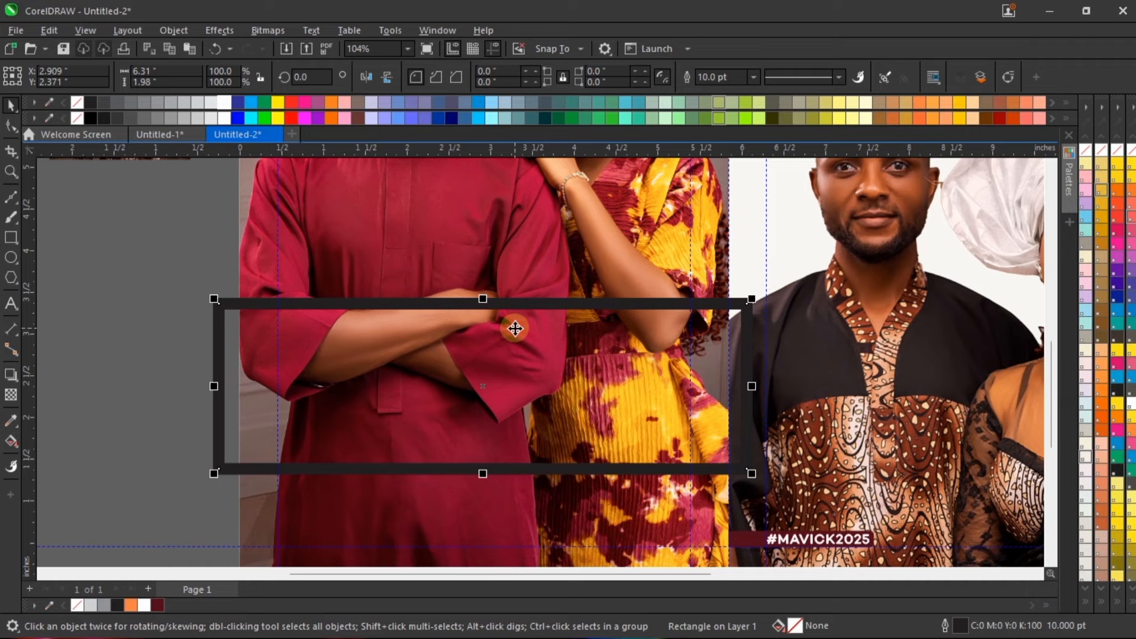
right_click(547, 350)
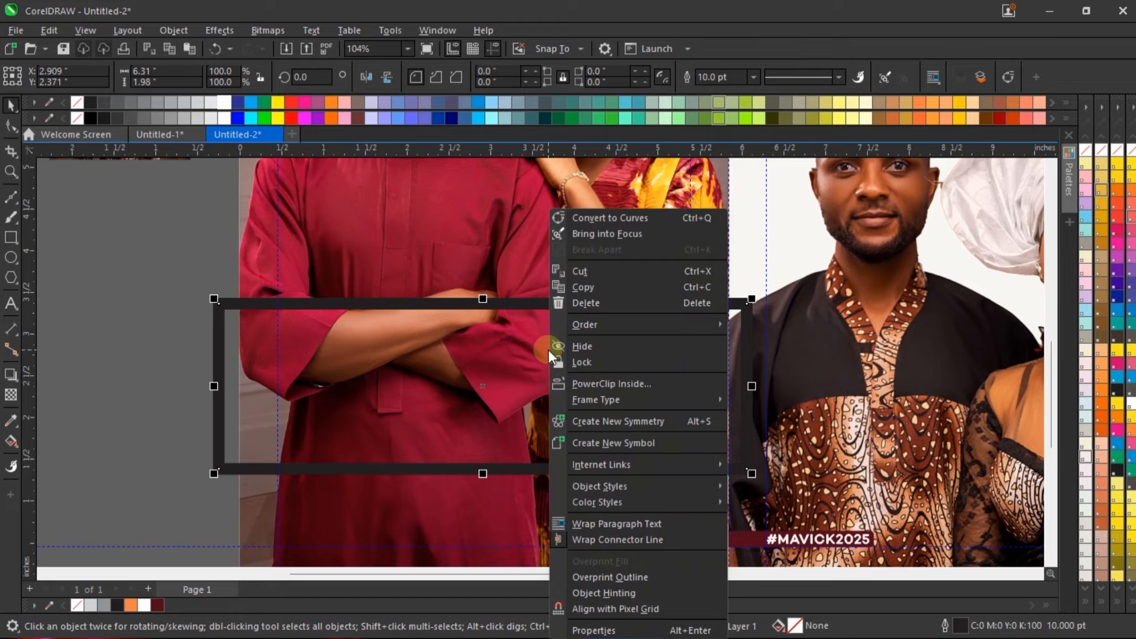
click(619, 218)
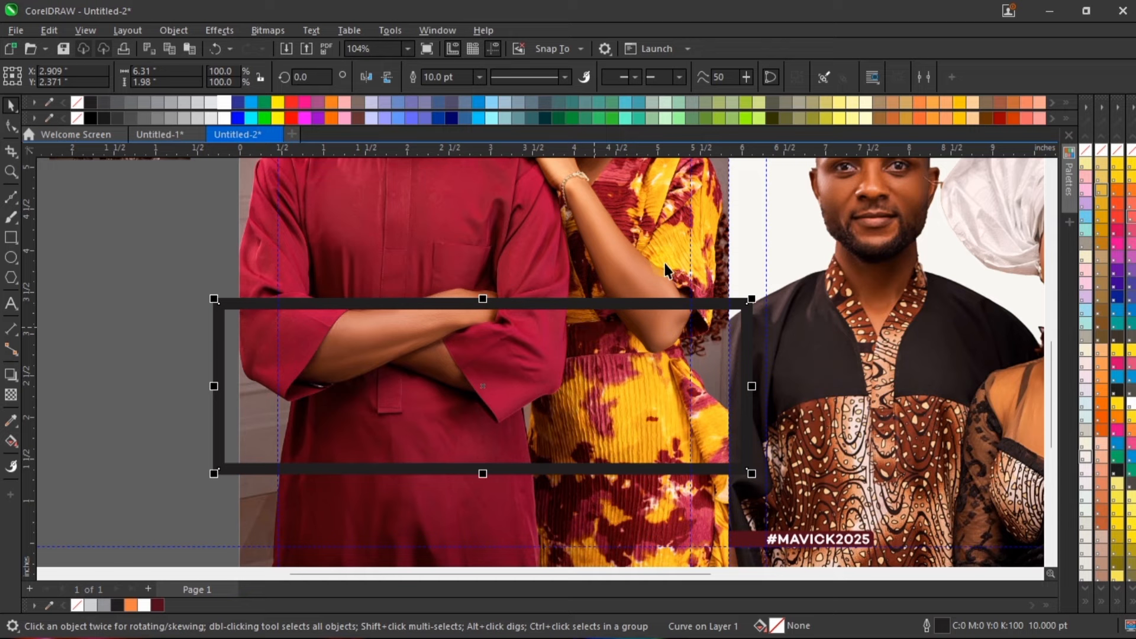
Step: Change the rectangle's upper edge from a straight line to a curve segment with the Shape tool
scroll(548, 393, up, 1)
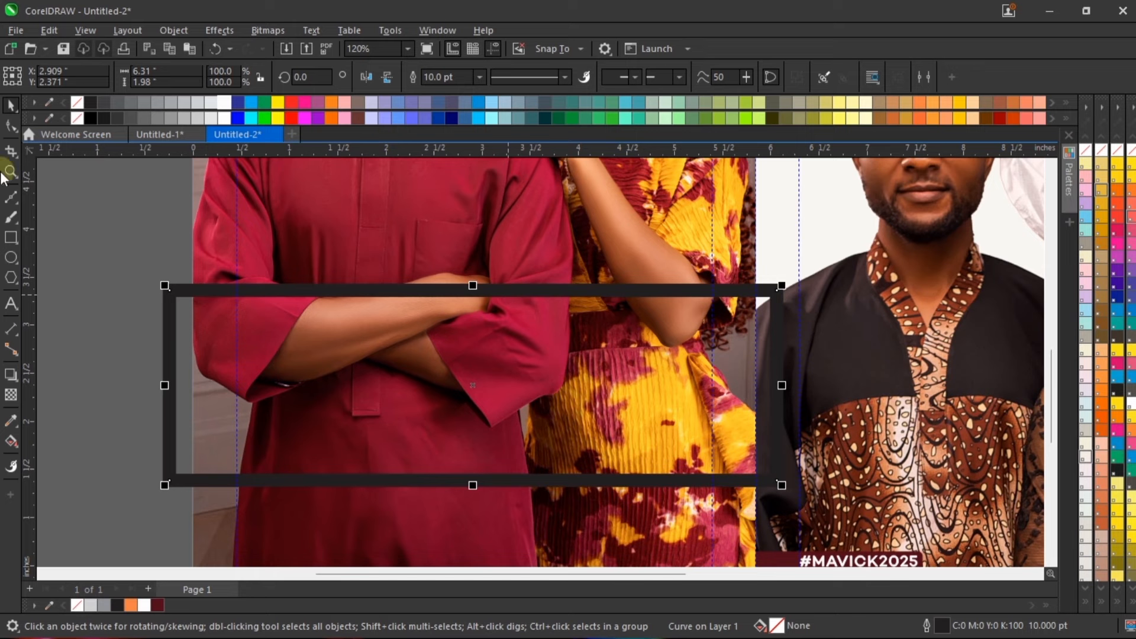
click(7, 126)
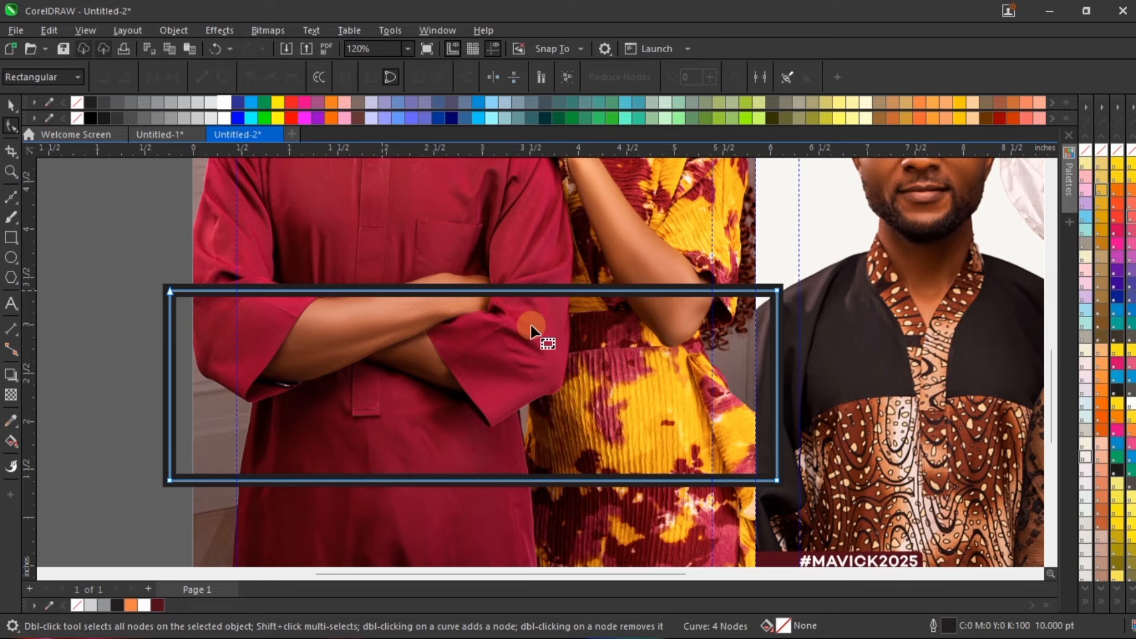
scroll(483, 294, up, 2)
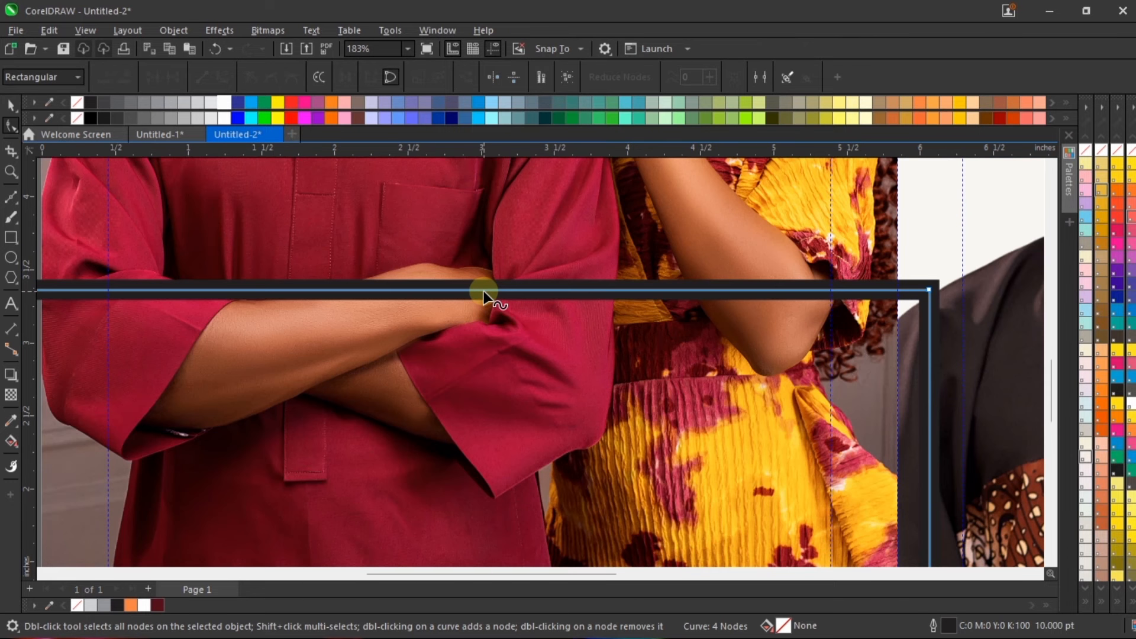
scroll(483, 294, down, 1)
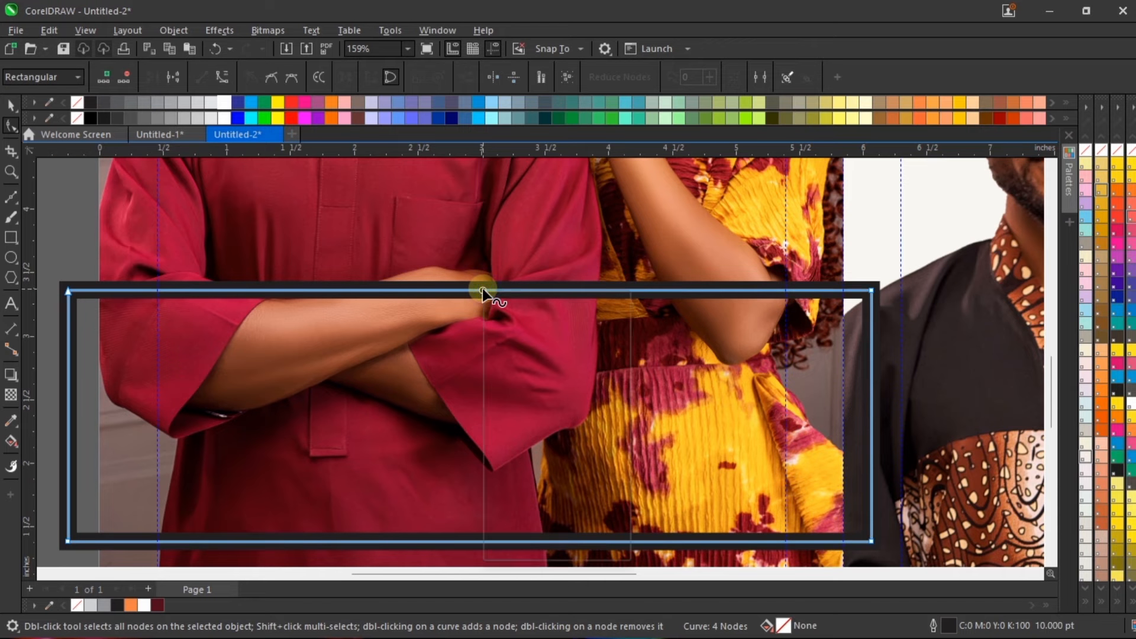
right_click(483, 291)
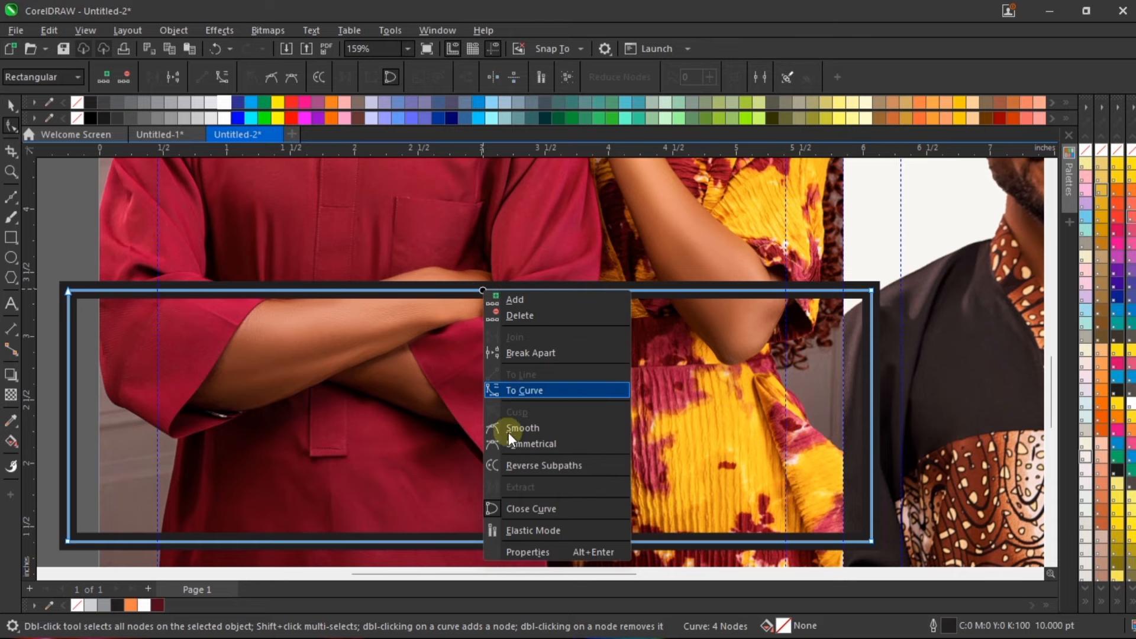
click(524, 393)
scroll(494, 220, down, 3)
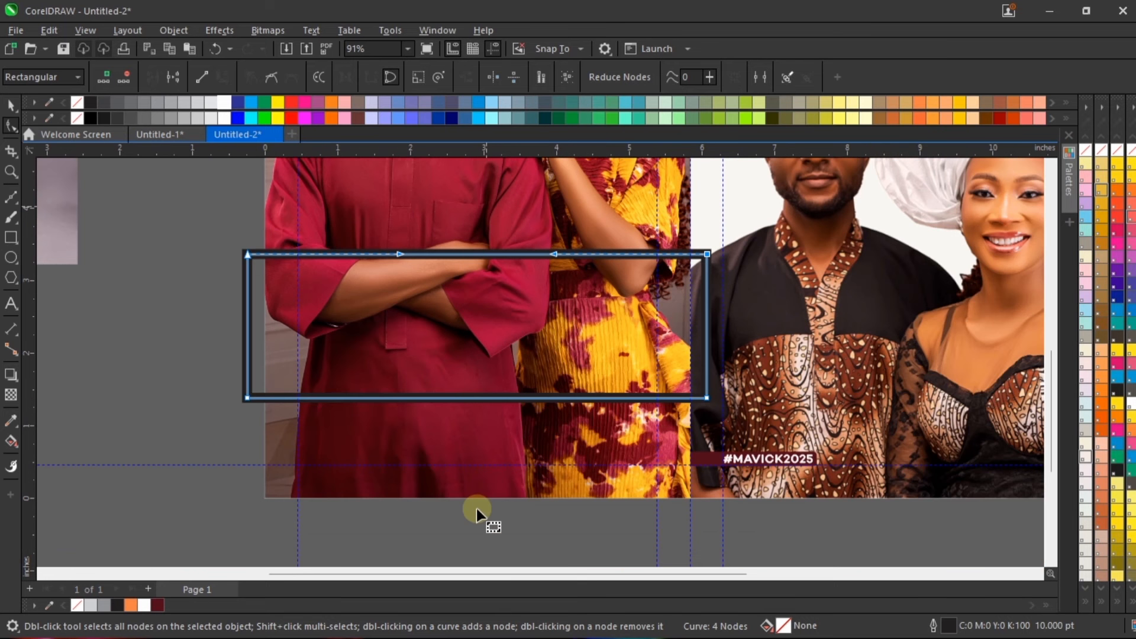
Step: Change the rectangle's lower edge from a straight line to a curve segment
scroll(473, 399, up, 3)
click(492, 398)
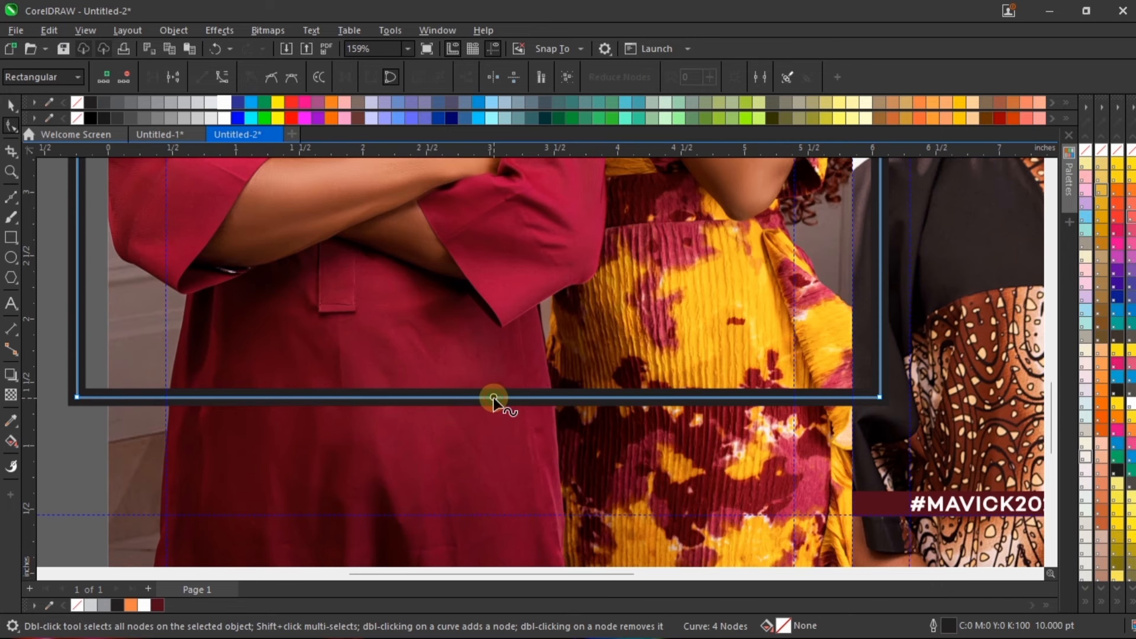
right_click(493, 399)
click(557, 228)
scroll(498, 377, down, 3)
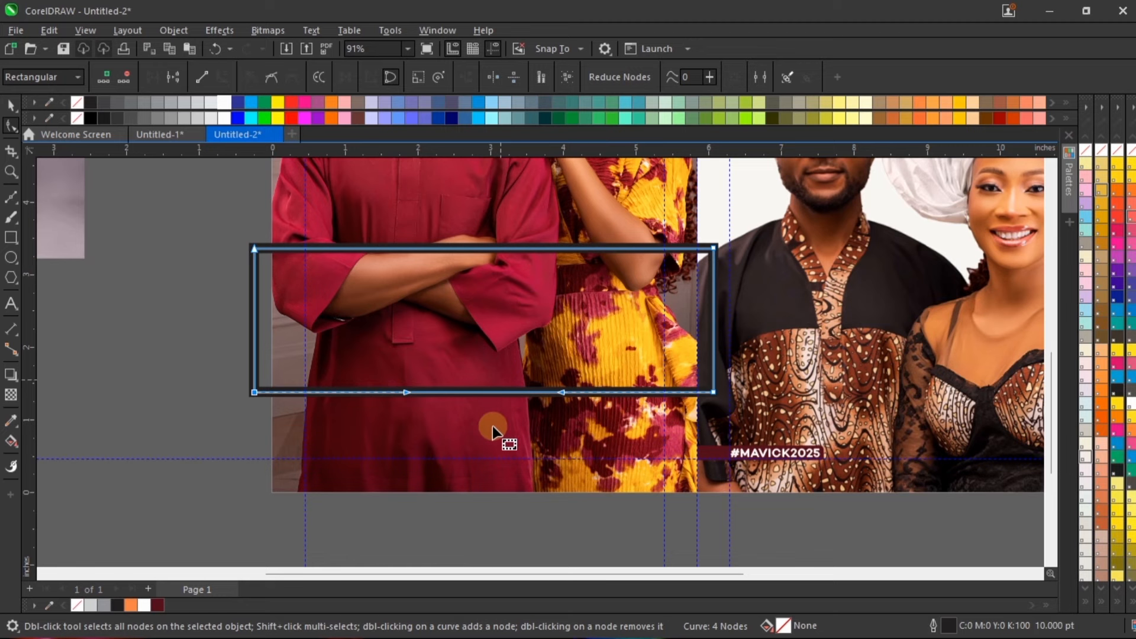
Step: Bend the rectangle's lower and upper edges downward into similar shallow arcs, making a curved band about 2.098 inches high
scroll(486, 403, up, 2)
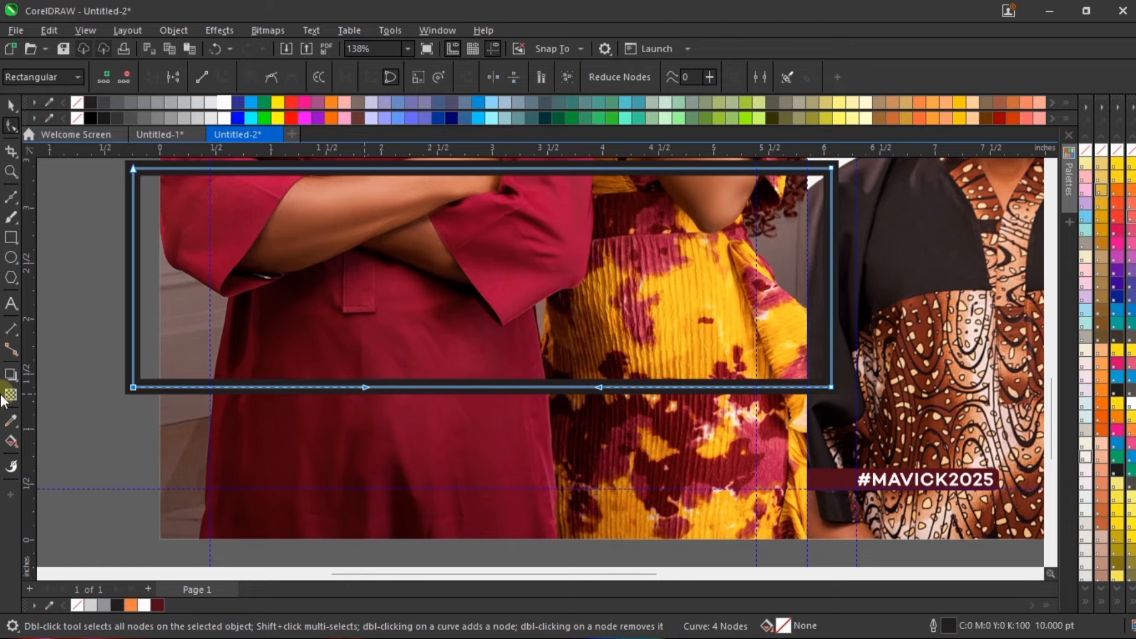
click(504, 400)
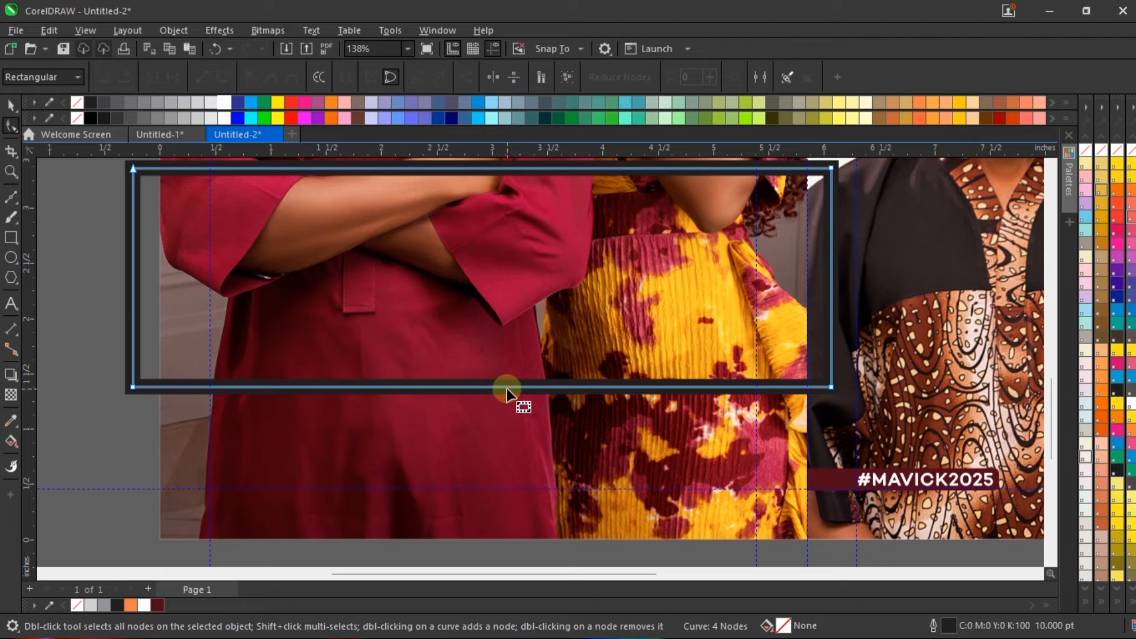
drag(506, 388, 512, 436)
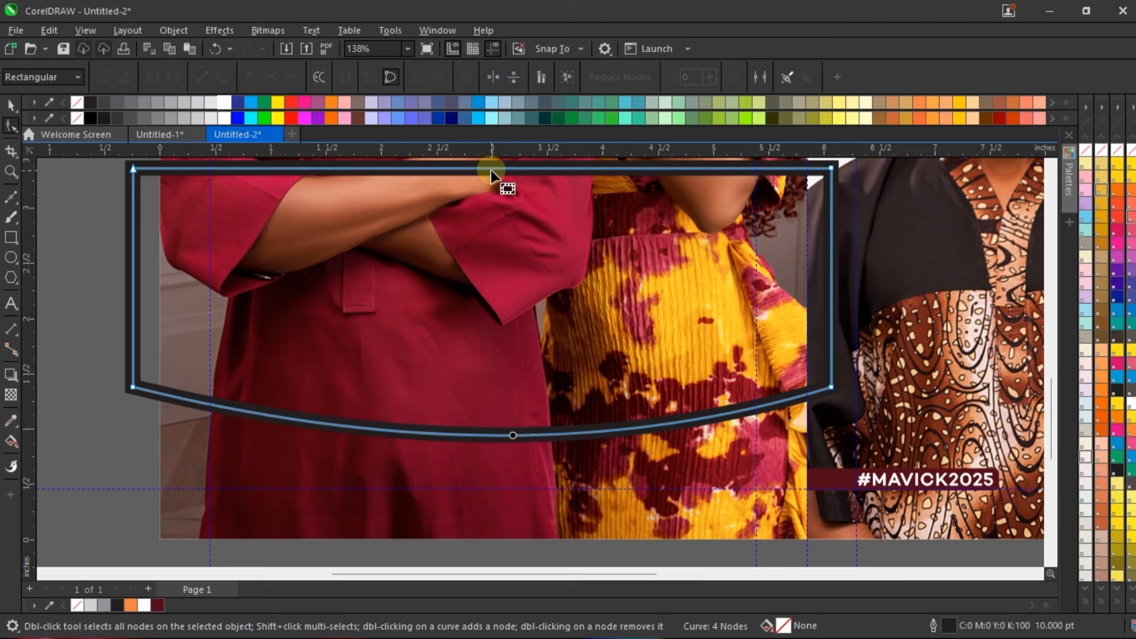
drag(493, 171, 495, 218)
scroll(489, 375, down, 2)
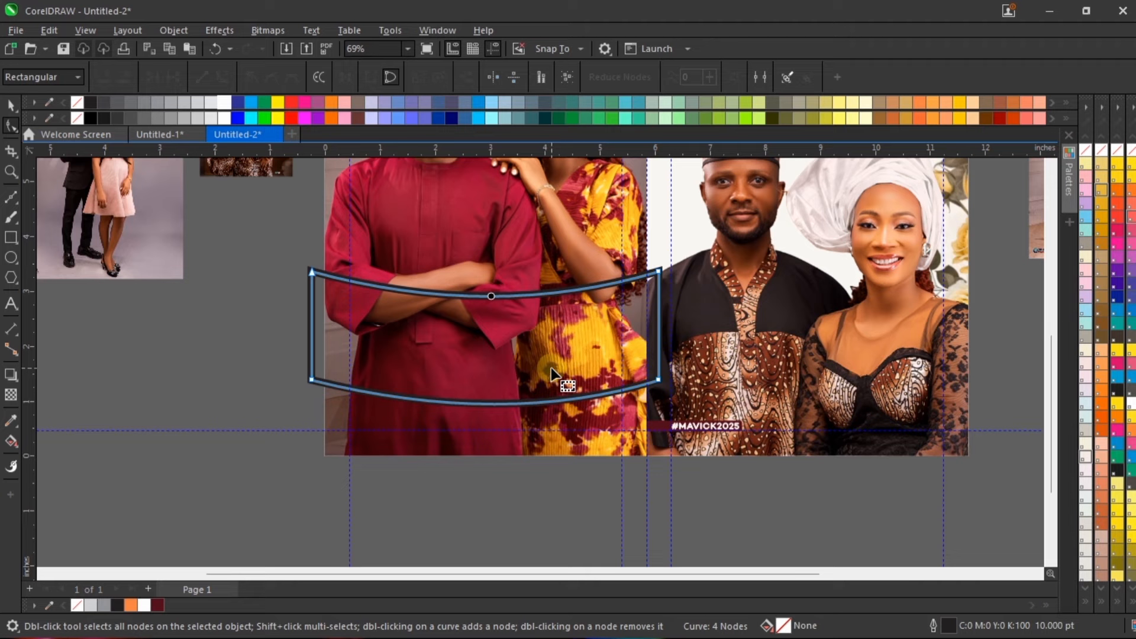
scroll(552, 367, down, 2)
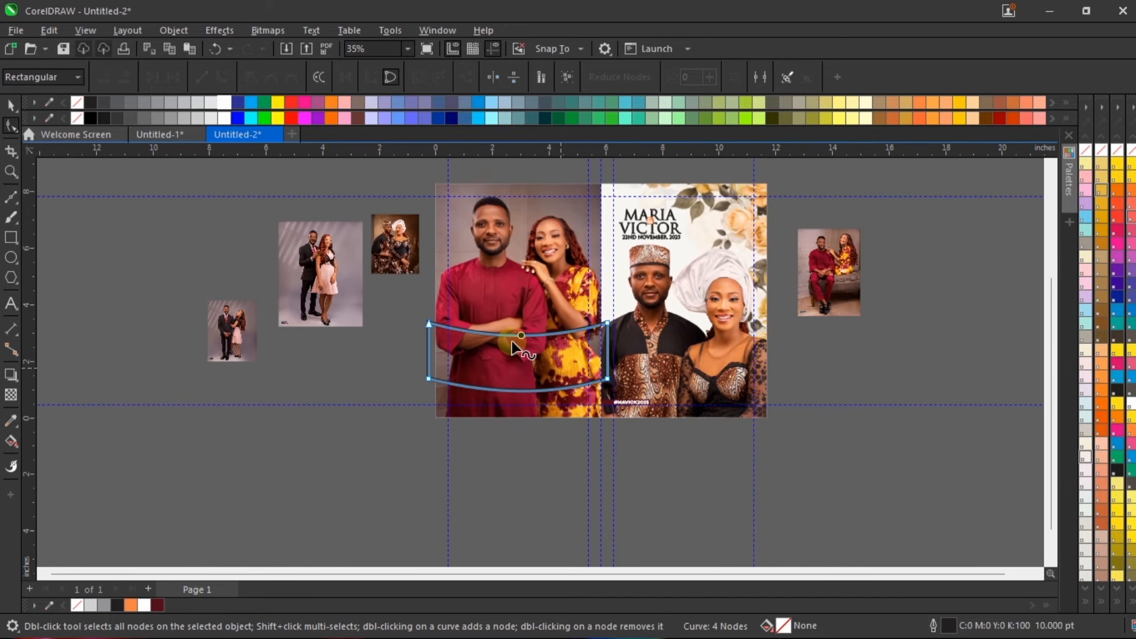
scroll(513, 346, up, 4)
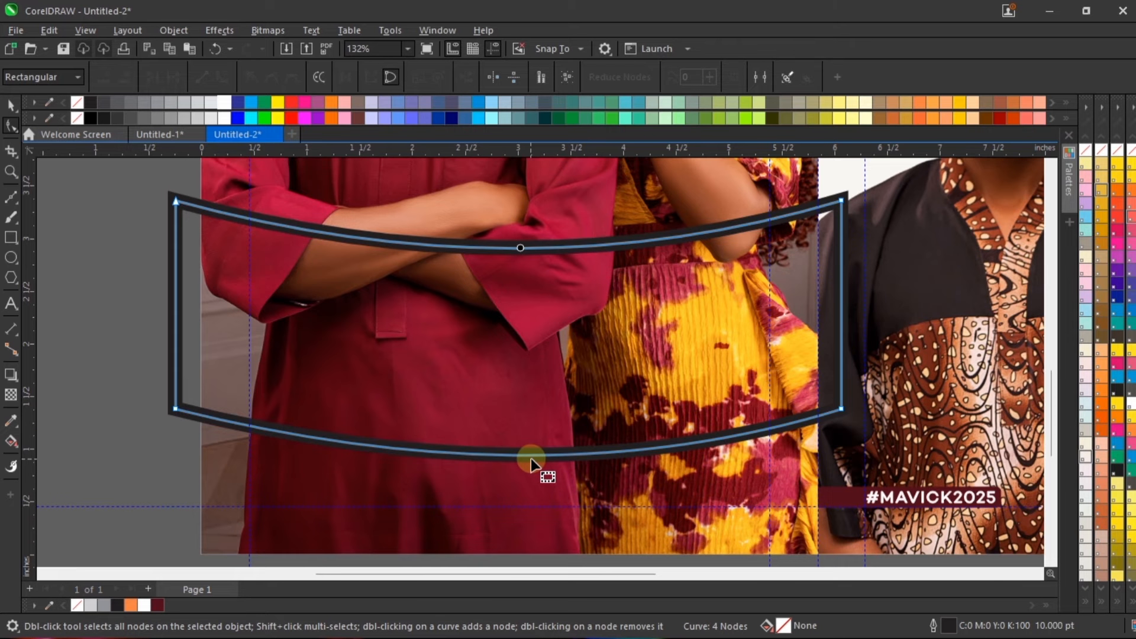
drag(530, 459, 516, 427)
key(space)
Step: Move the curved band straight up to about Y 2.67 inches, and stretch it downward to about 2.268 inches high
scroll(518, 415, down, 1)
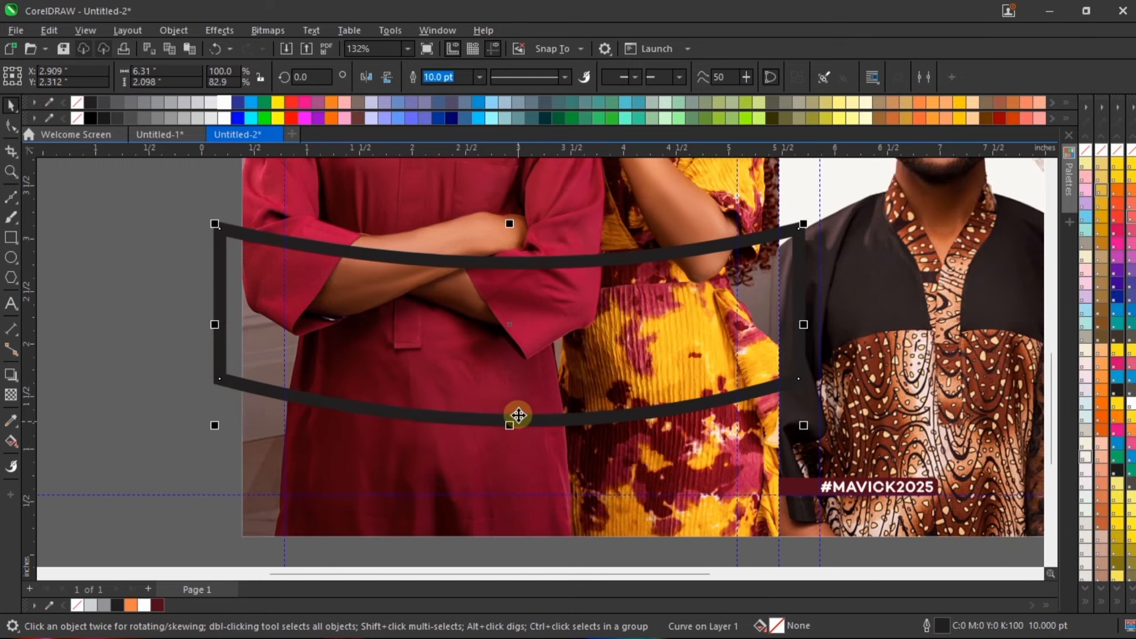
scroll(518, 415, down, 3)
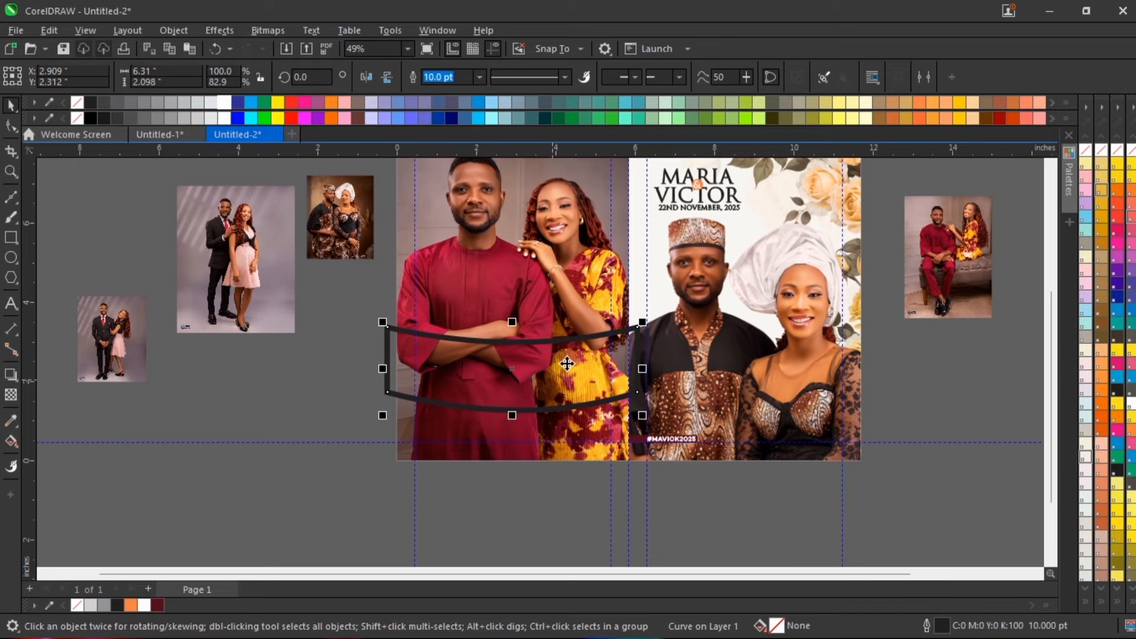
drag(563, 360, 560, 350)
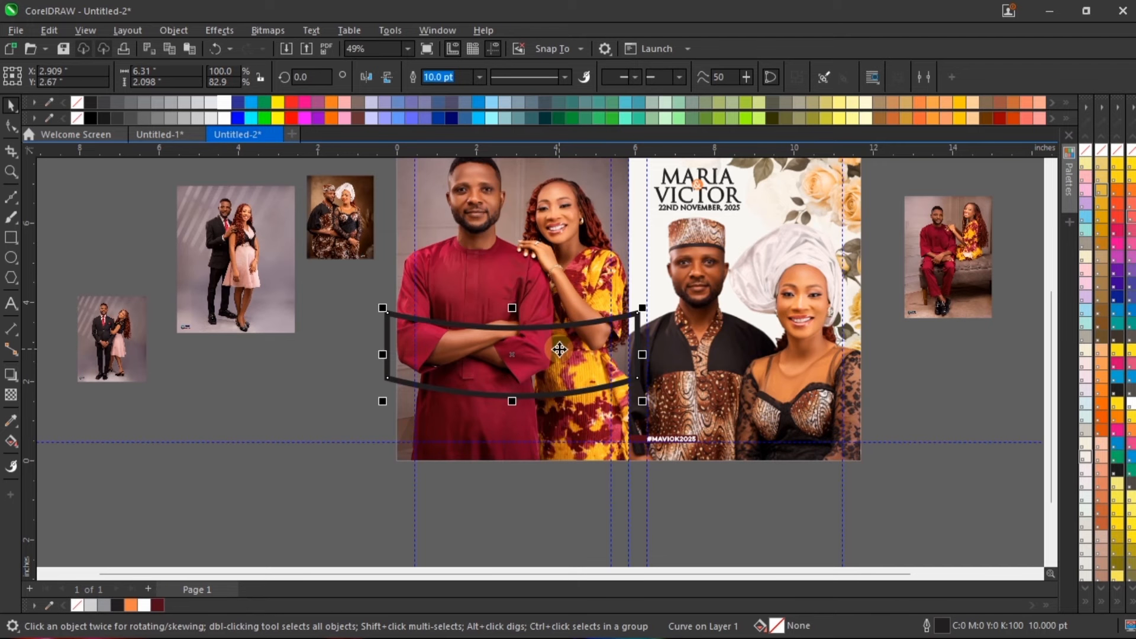
scroll(527, 438, down, 2)
scroll(533, 438, up, 3)
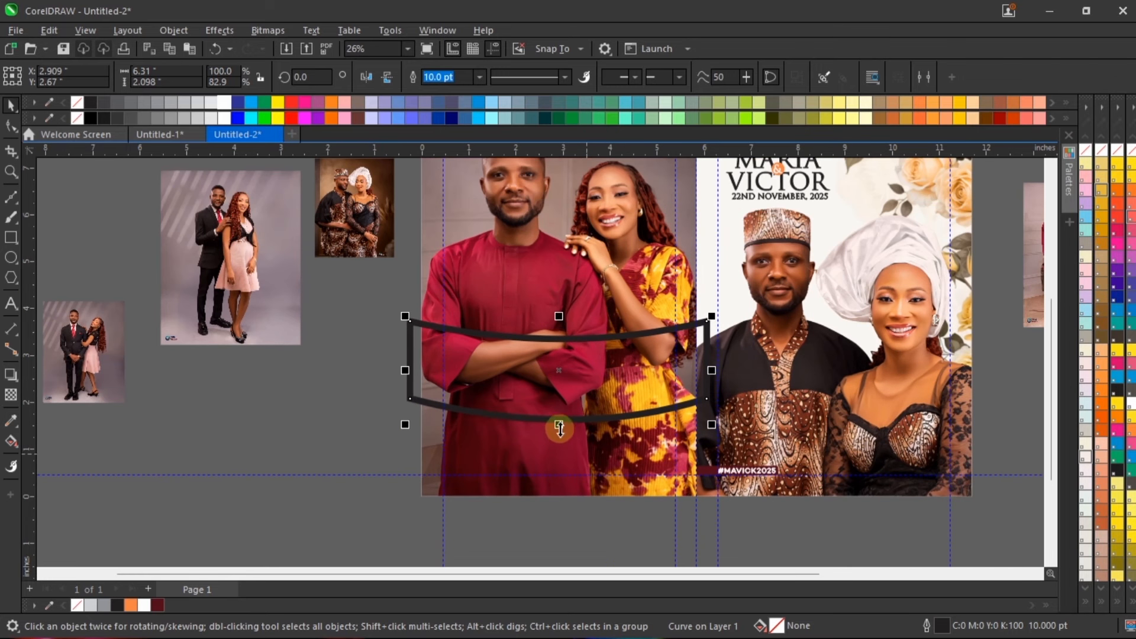
drag(559, 424, 557, 432)
scroll(558, 432, down, 1)
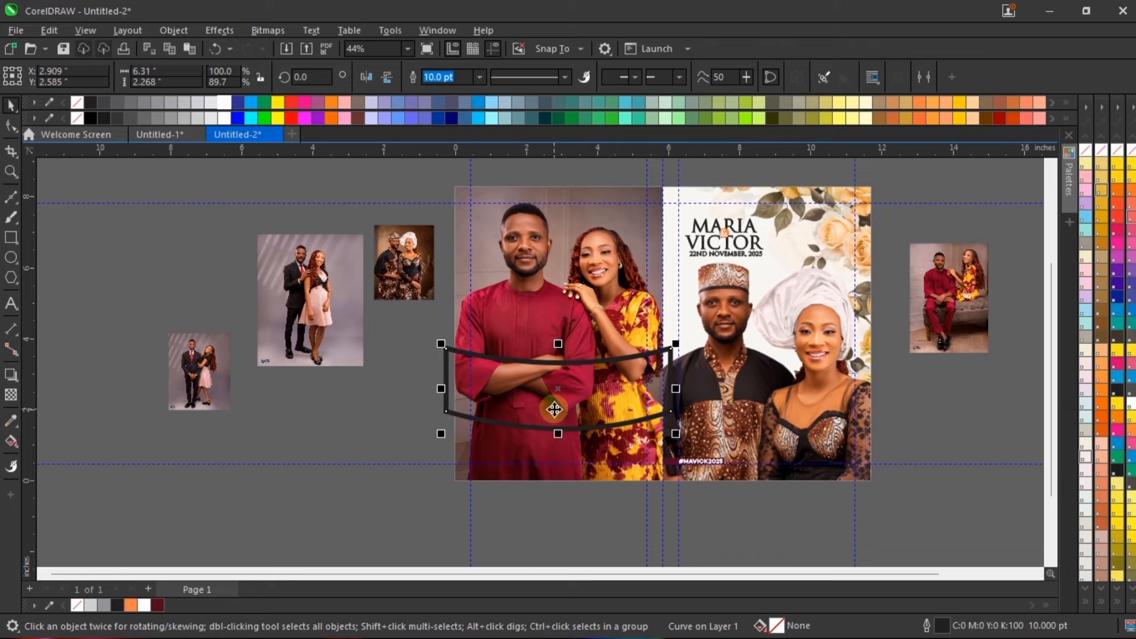
scroll(643, 413, up, 1)
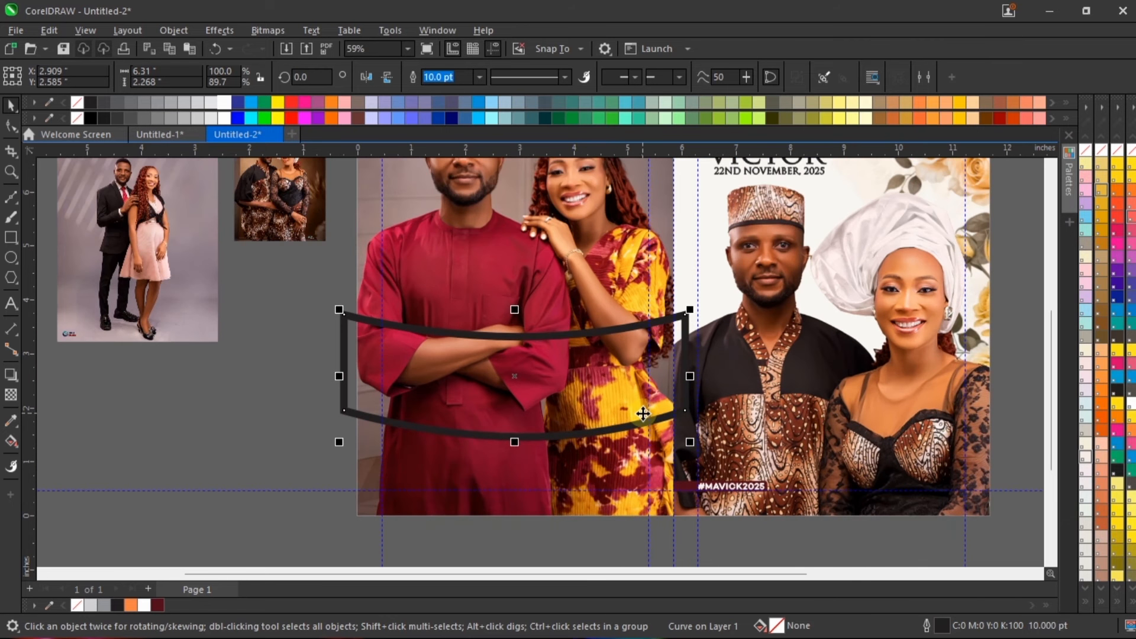
scroll(495, 477, down, 2)
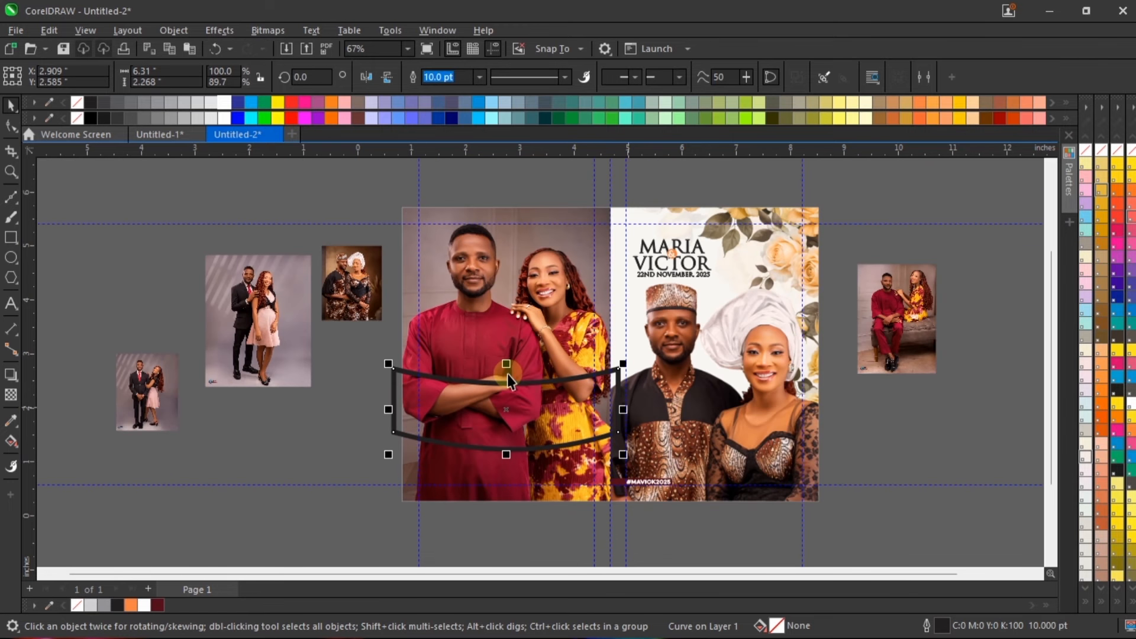
scroll(487, 437, up, 3)
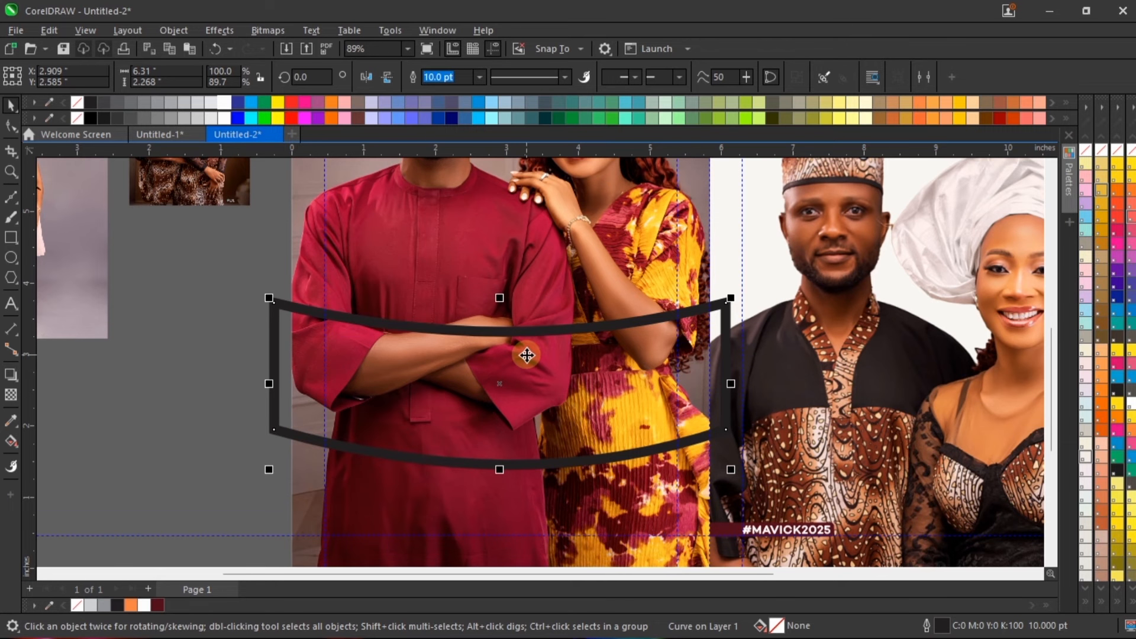
scroll(526, 355, down, 3)
scroll(544, 343, up, 1)
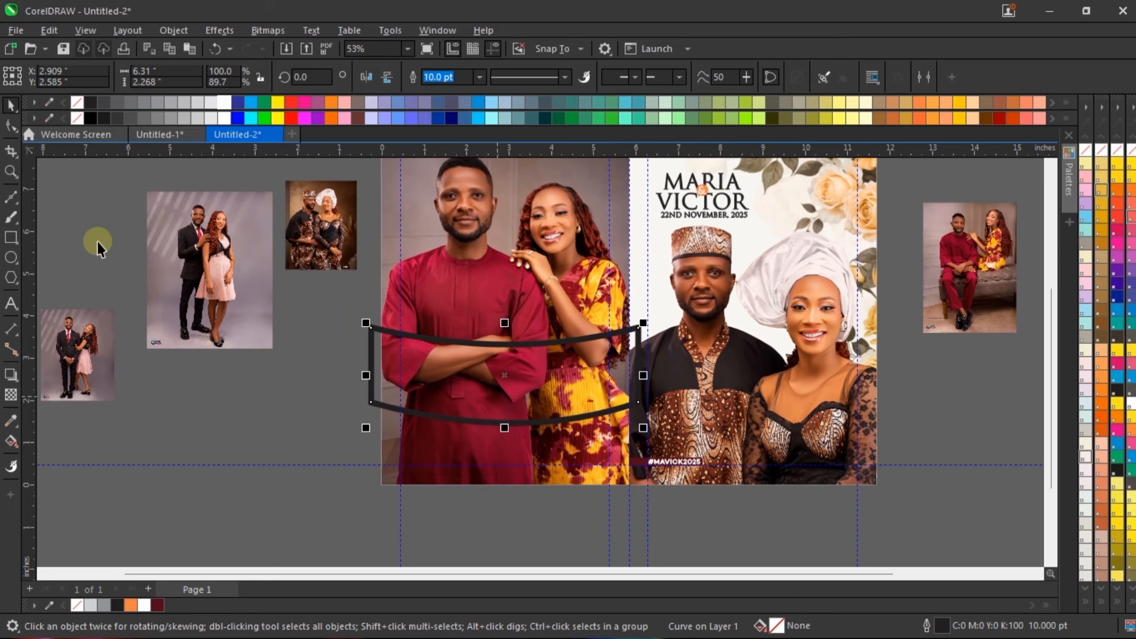
Step: Enlarge the patterned-cap and white-headwrap couple photo to about 2.508 × 3.135 inches and PowerClip it inside the curved band
drag(313, 213, 387, 399)
scroll(388, 399, up, 2)
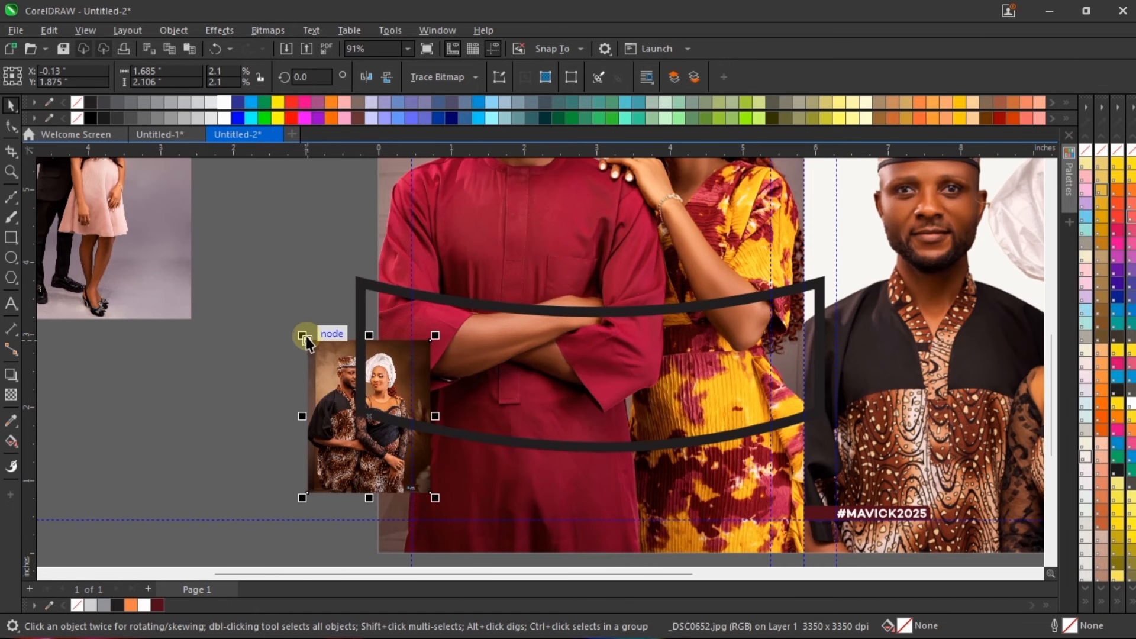
drag(301, 335, 198, 261)
drag(436, 202, 389, 260)
drag(290, 325, 321, 324)
right_click(293, 294)
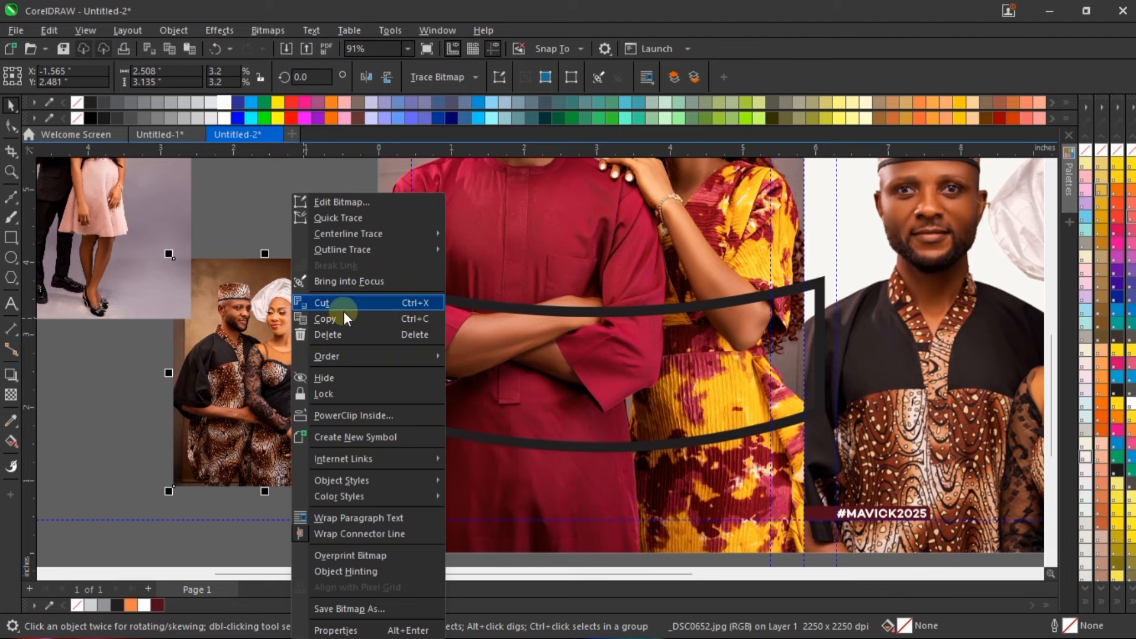
click(346, 416)
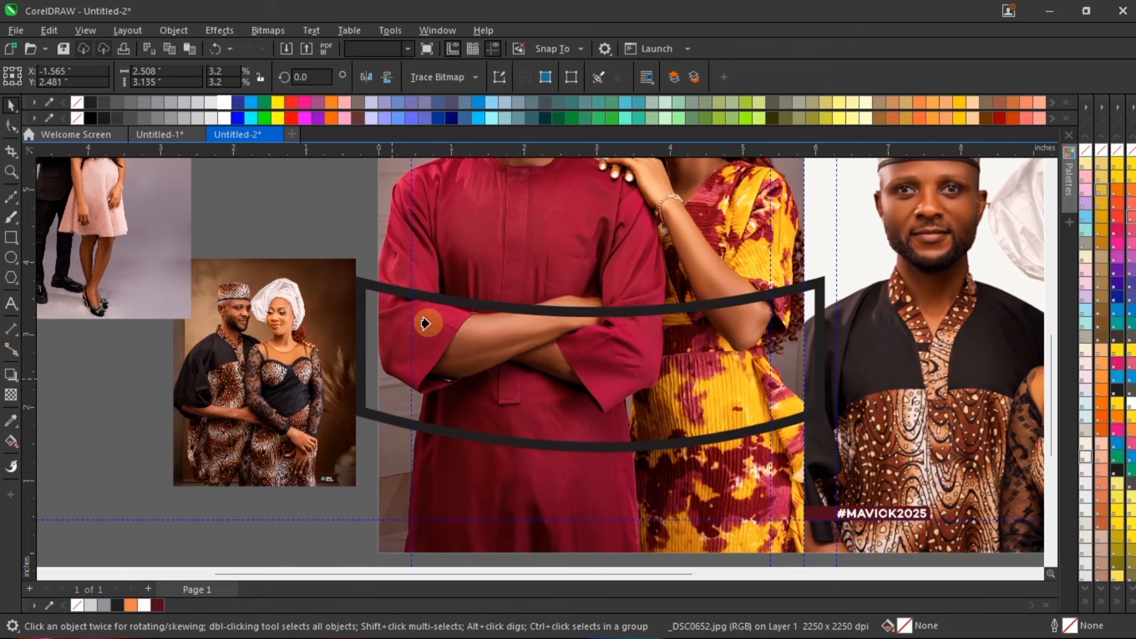
click(364, 285)
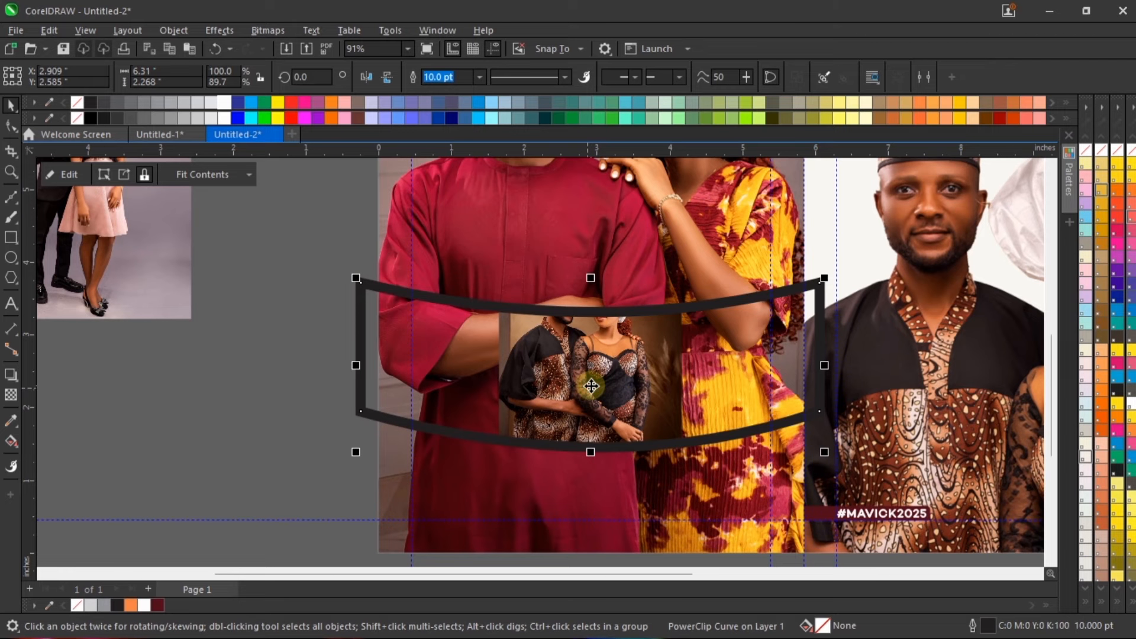
Step: Scale the clipped couple photo to about 2.324 × 2.905 inches and position it at the band's left end, around X 0.732, Y 2.18 inches
click(595, 372)
drag(604, 358, 452, 363)
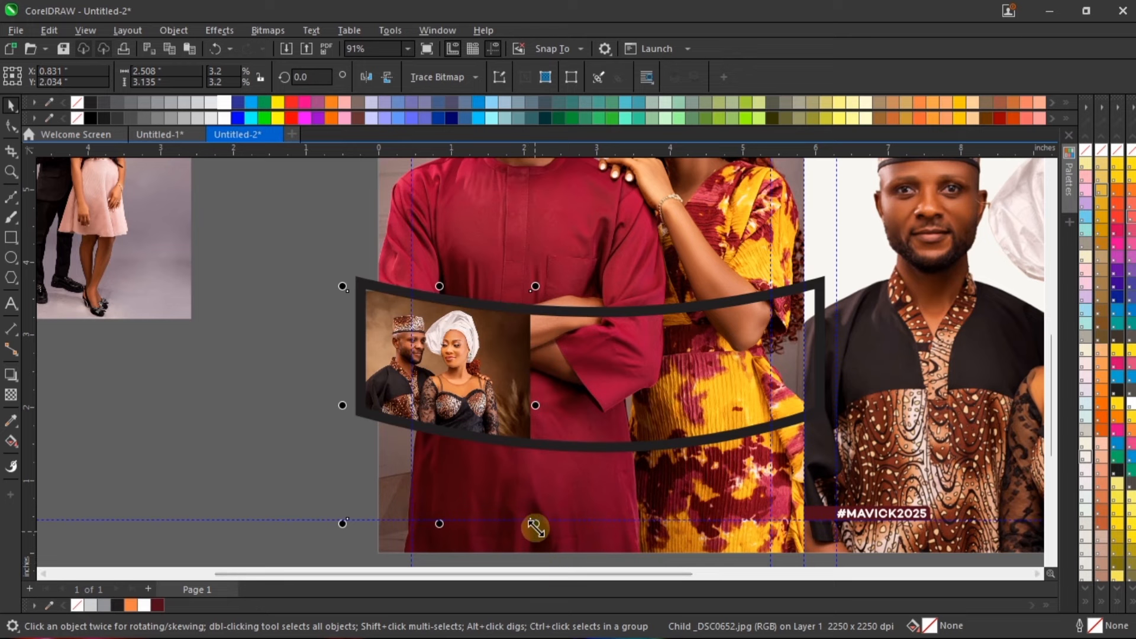
drag(536, 525, 533, 509)
scroll(436, 336, up, 1)
mouse_move(456, 361)
mouse_down()
mouse_move(450, 352)
mouse_move(474, 353)
mouse_up()
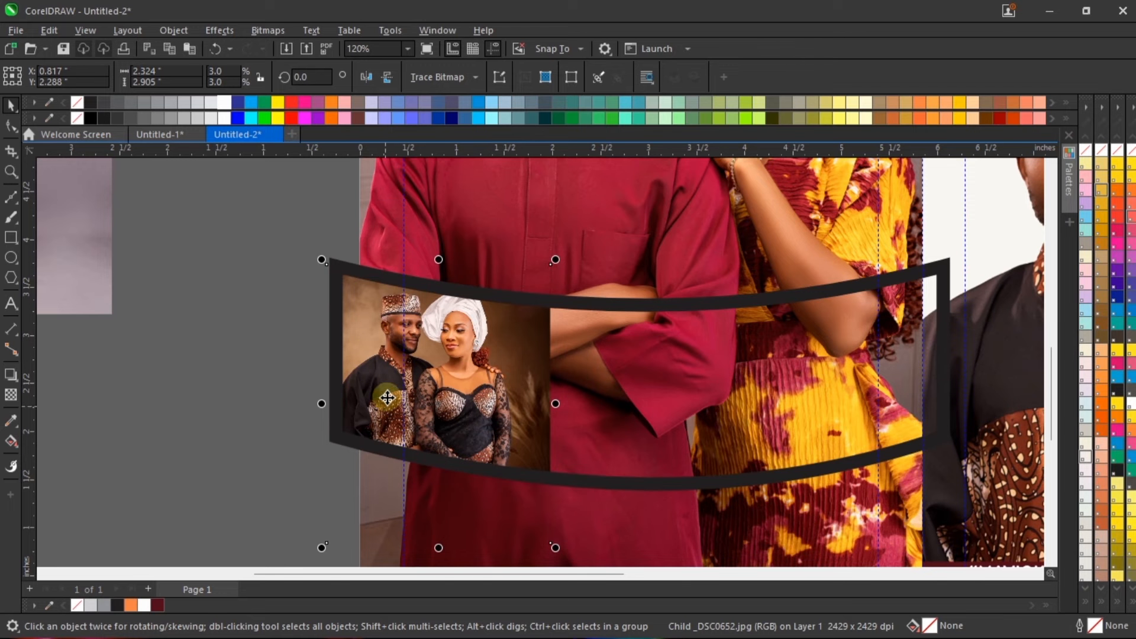
scroll(421, 320, up, 2)
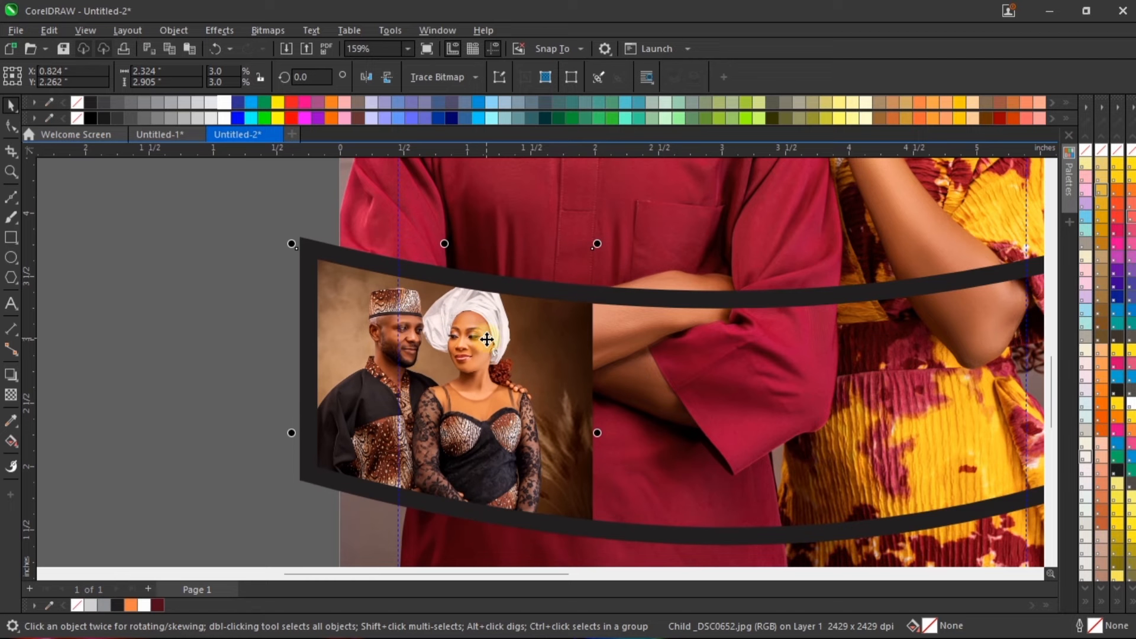
mouse_move(483, 332)
mouse_down()
mouse_move(494, 342)
mouse_move(487, 333)
mouse_up()
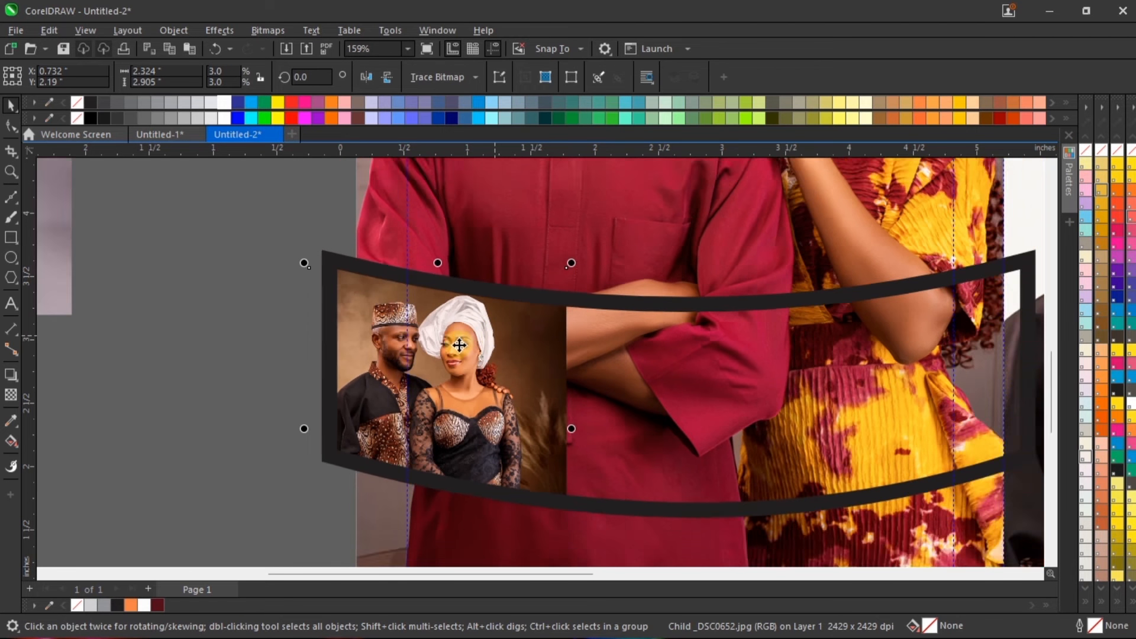
scroll(459, 345, down, 3)
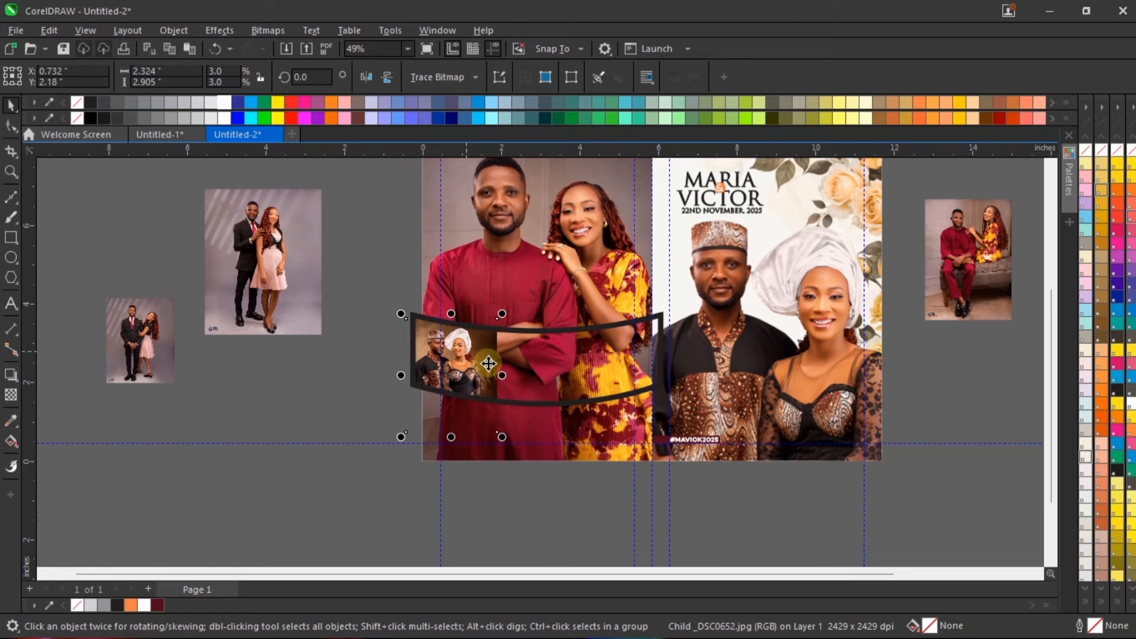
Step: Bring the larger black-suit and pink-dress photo over to the curved band and PowerClip it inside
drag(288, 219, 507, 343)
drag(378, 349, 505, 358)
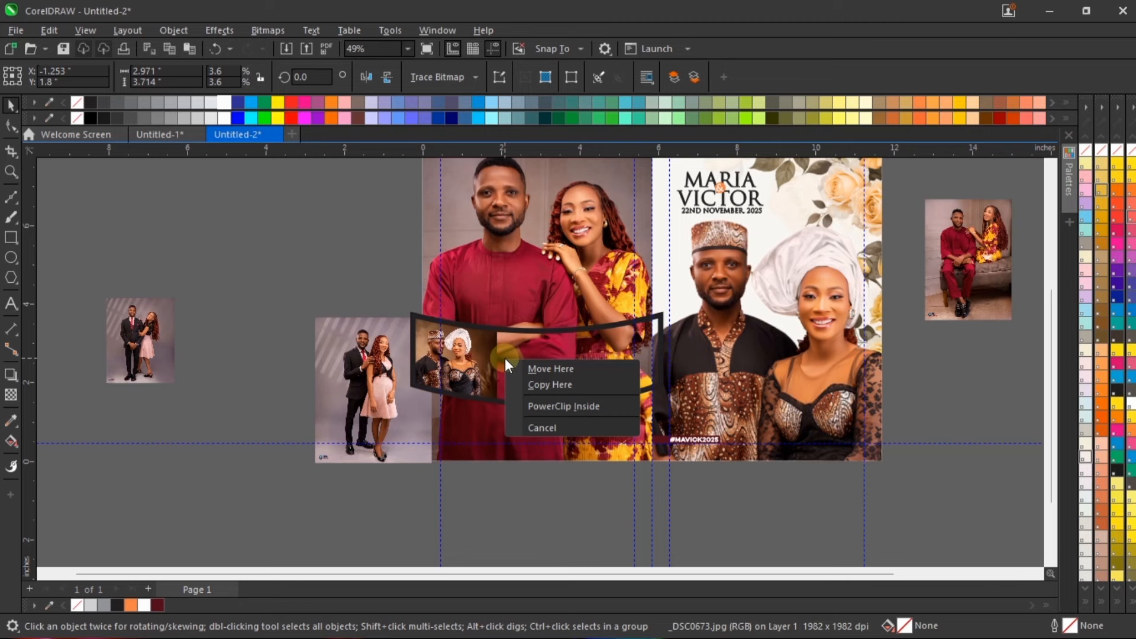
click(566, 404)
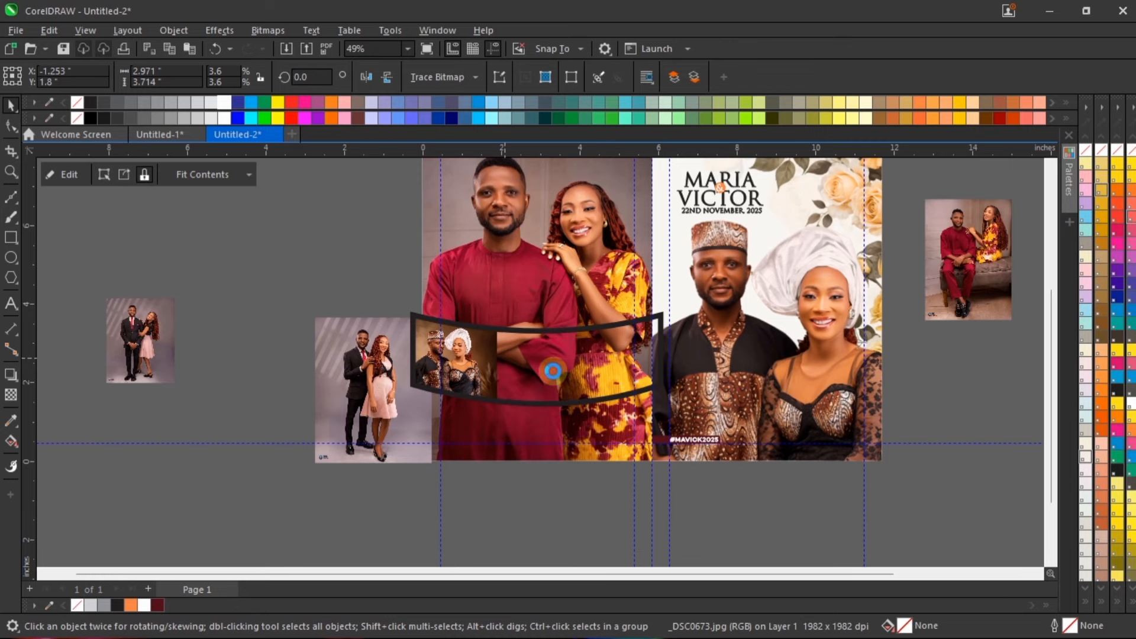
Step: Move the small black-suit couple photo closer to the page, and PowerClip the sofa photo into the band's right end
click(163, 350)
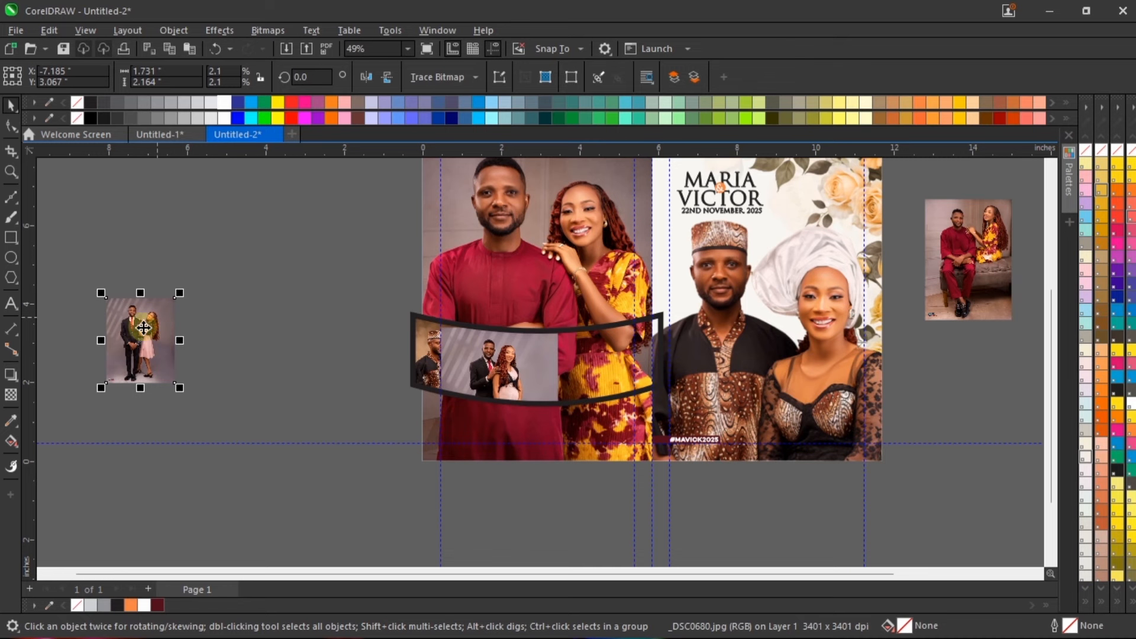
drag(143, 327, 293, 354)
click(967, 234)
drag(968, 234, 595, 354)
click(632, 405)
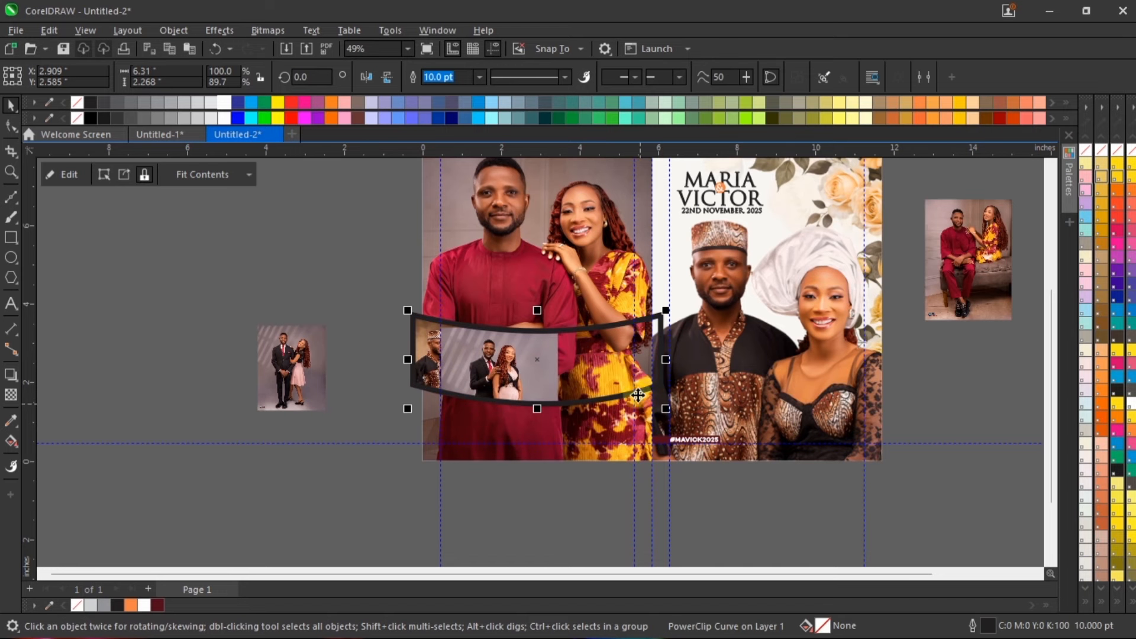
drag(971, 232, 659, 323)
click(747, 368)
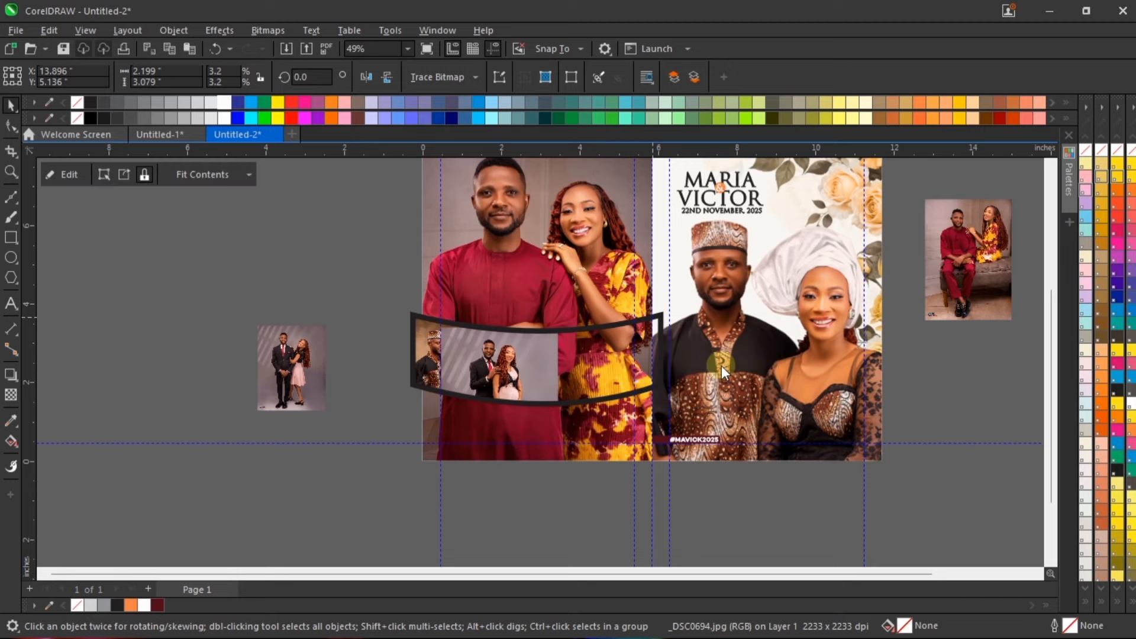
Step: PowerClip the remaining small black-suit couple photo inside the curved band
scroll(628, 360, up, 2)
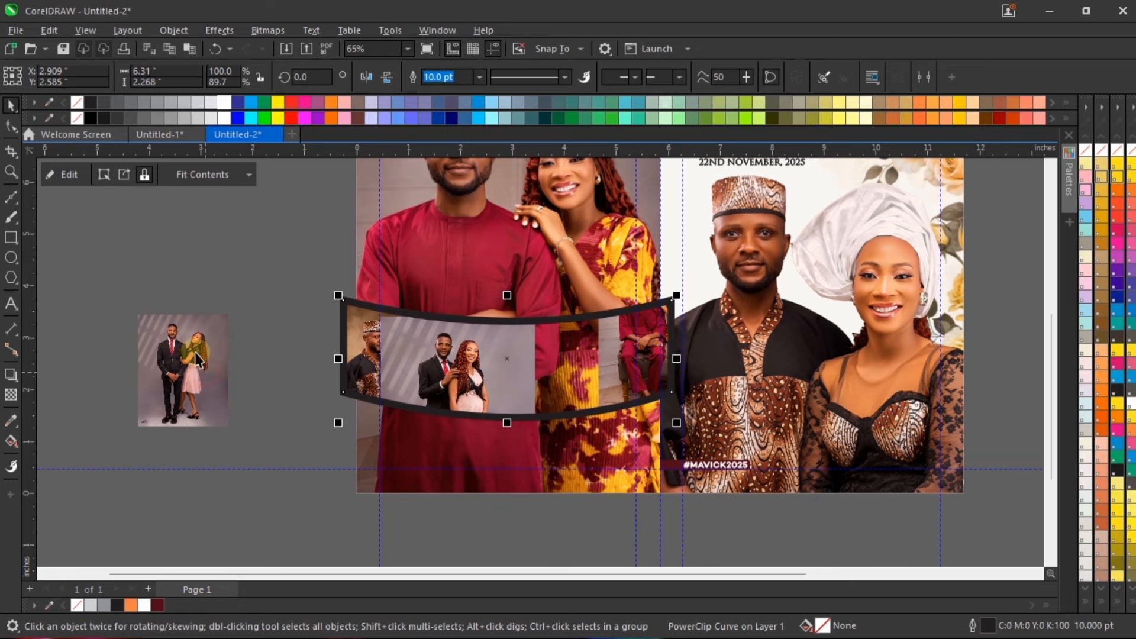
drag(197, 359, 621, 405)
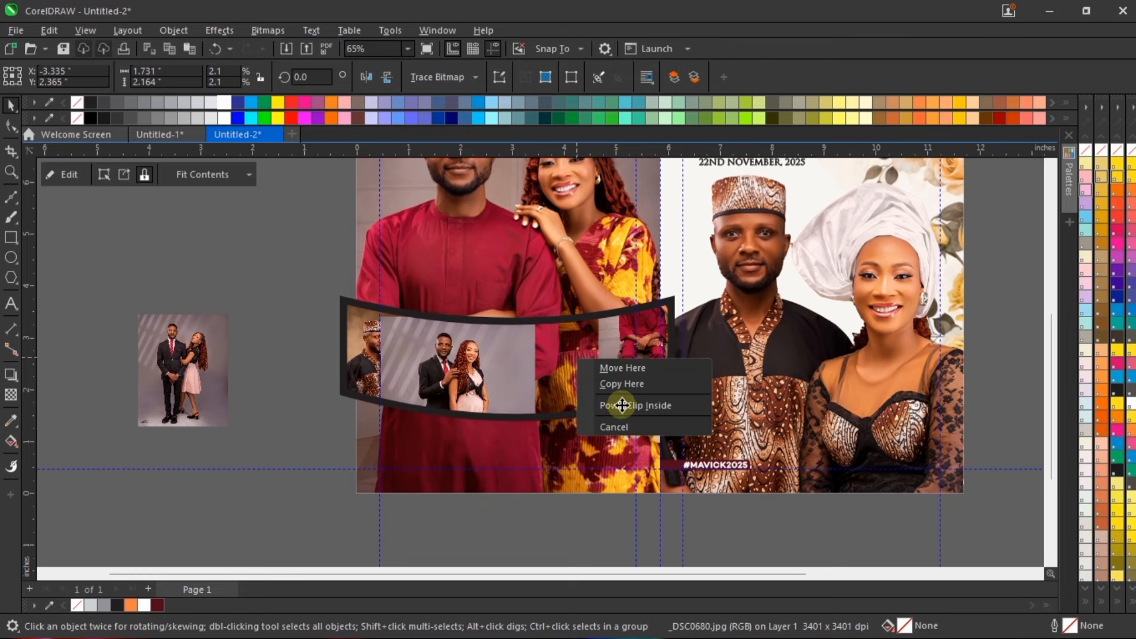
right_click(621, 404)
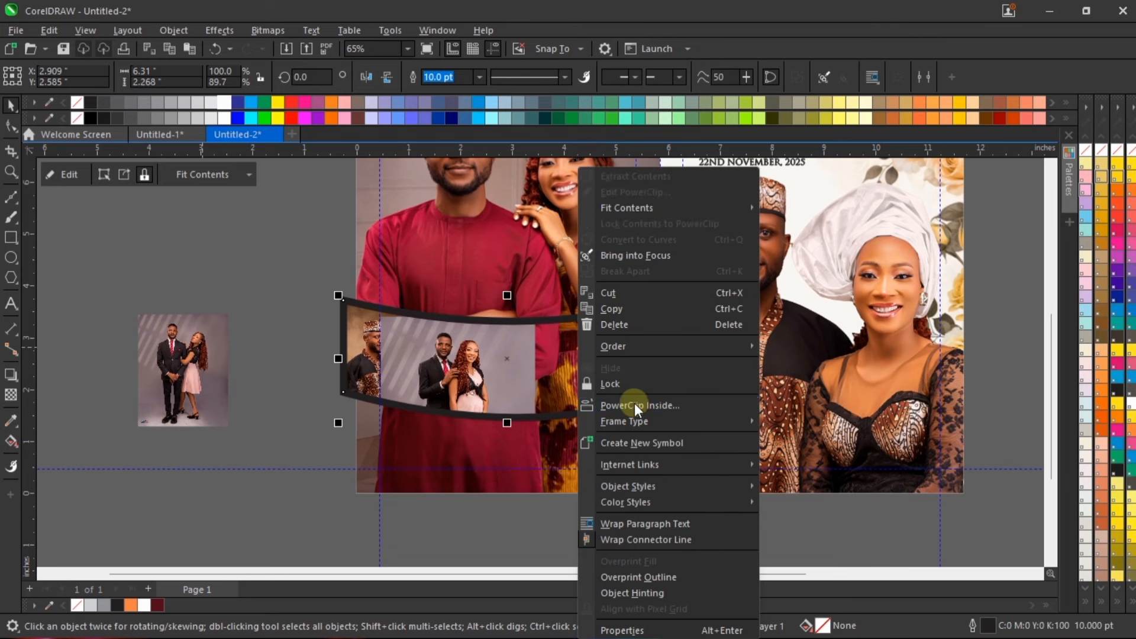
click(182, 360)
right_click(184, 354)
click(236, 412)
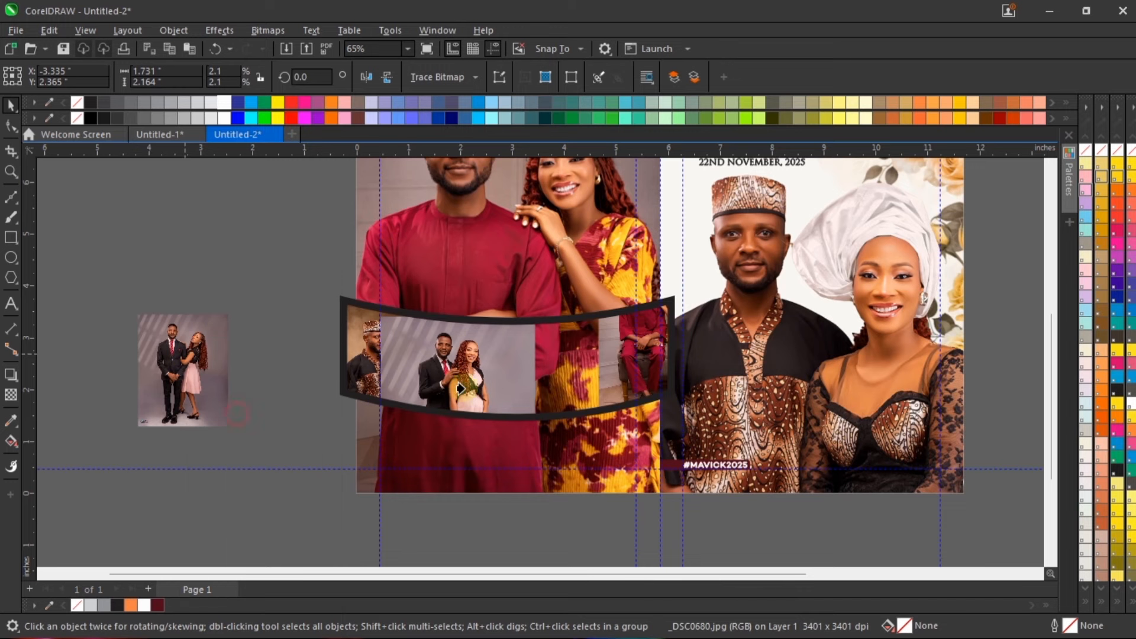
click(460, 388)
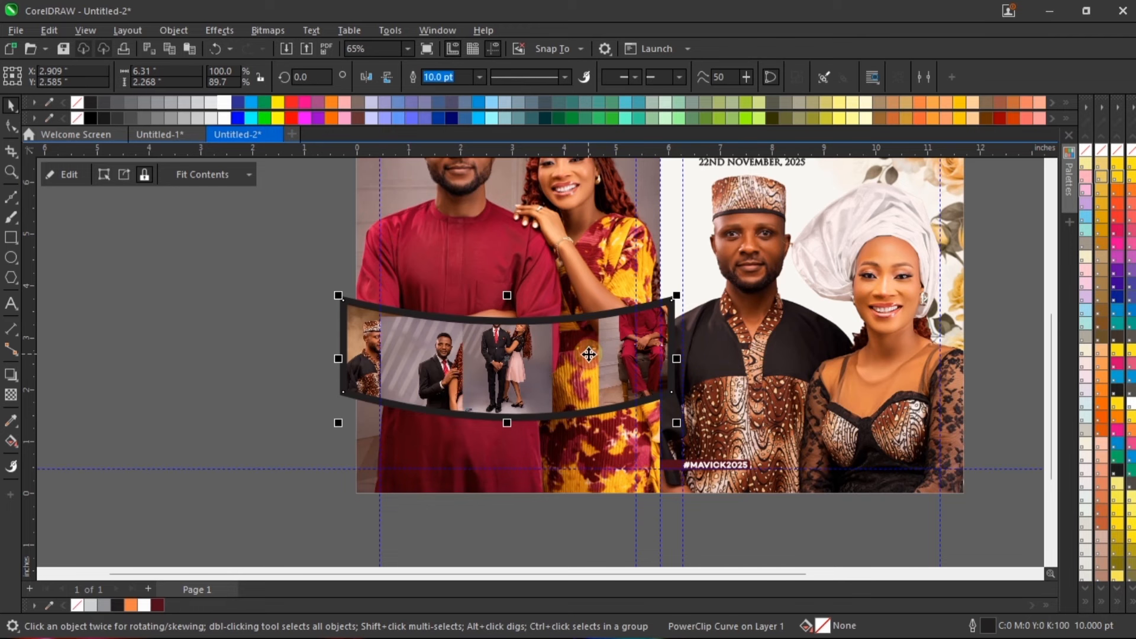
Step: Edit the band's PowerClip contents, moving the small suit photo clear of the band and the larger one to about X 2.615, Y 1.922 inches
scroll(591, 351, up, 1)
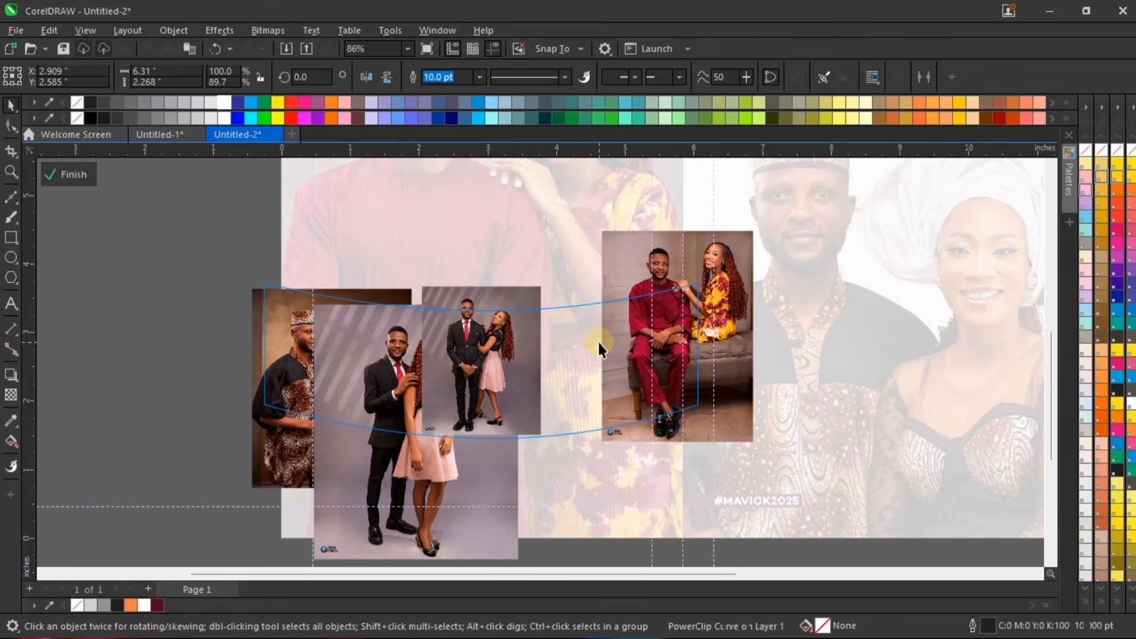
ctrl+click(598, 342)
drag(526, 354, 713, 372)
drag(473, 358, 516, 336)
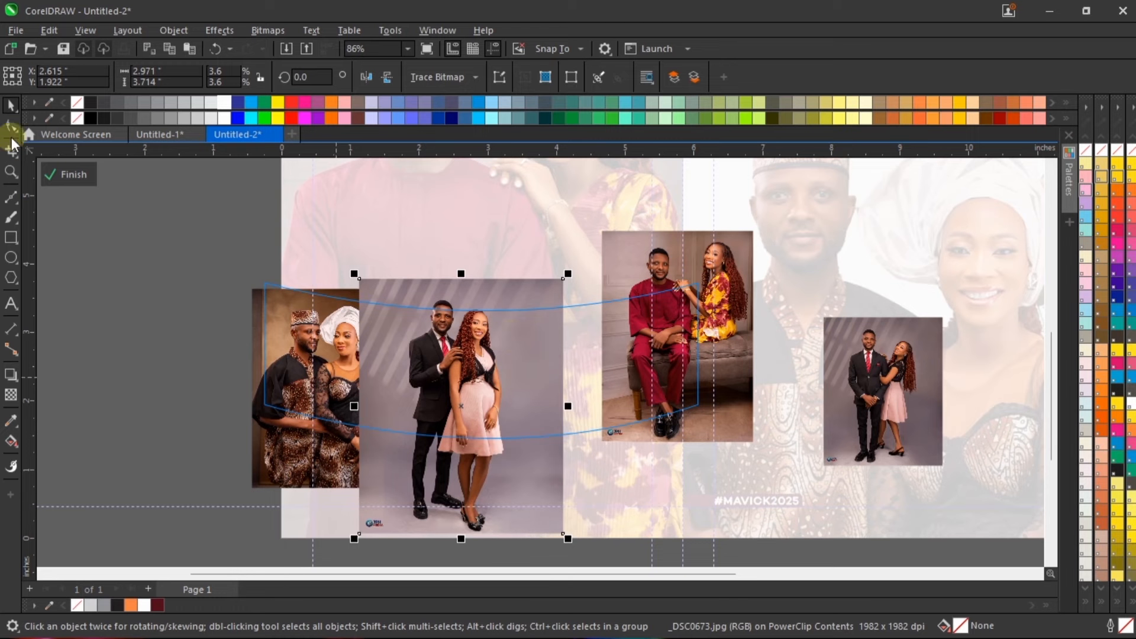
Step: Crop the left edge of the larger black-suit and pink-dress photo inward with the Shape tool, leaving it about 2.531 inches wide
click(10, 128)
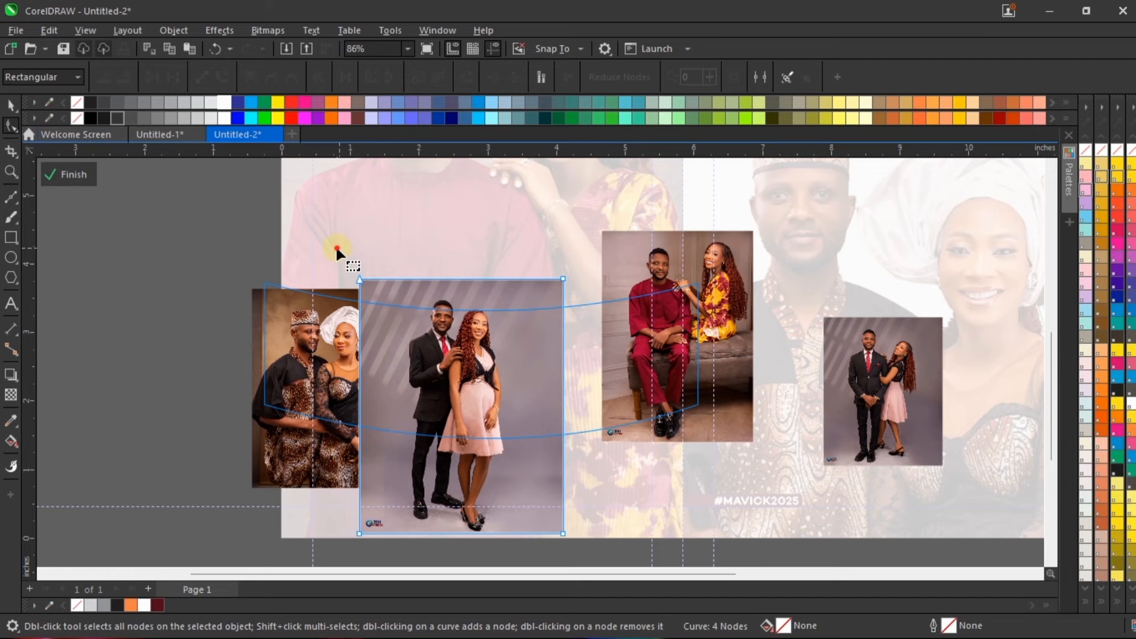
drag(391, 583, 392, 583)
key(Right)
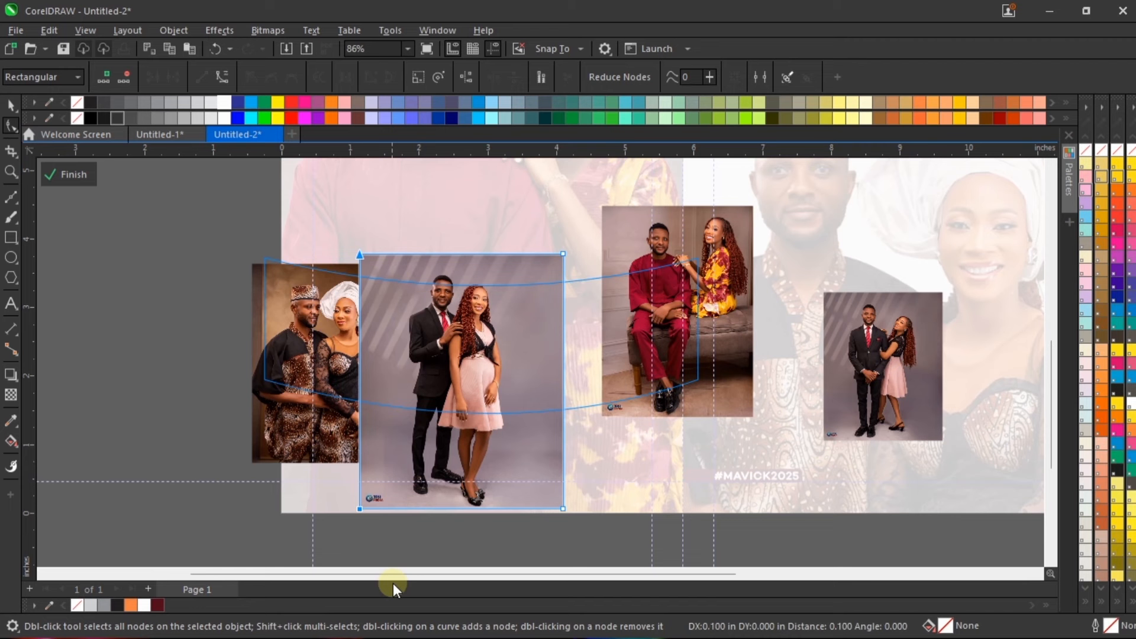
key(Right)
key(Right)
key(Right)
key(Right)
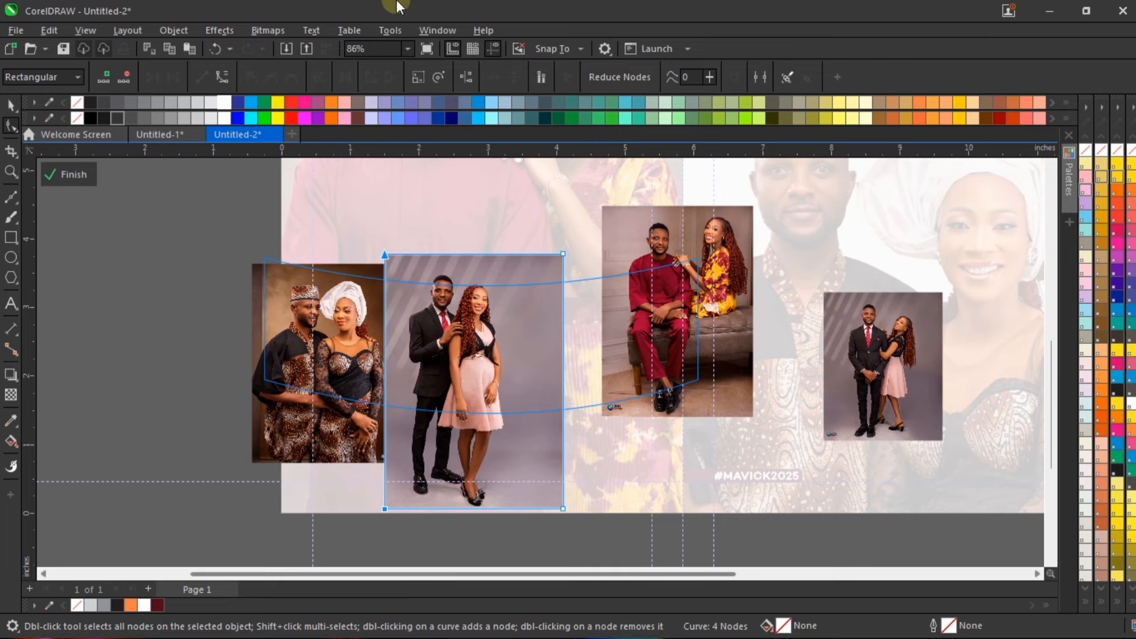
drag(342, 246, 431, 570)
key(Right)
key(Right)
key(Right)
key(Right)
key(Right)
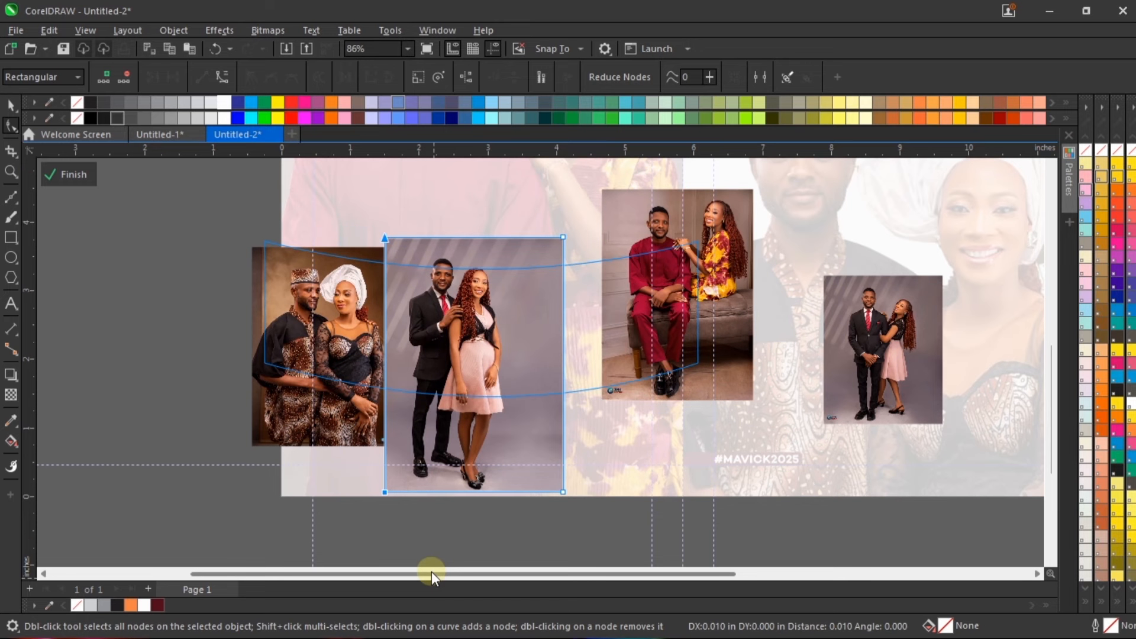
key(Right)
key(Right)
key(Right)
key(Right)
key(Right)
key(Right)
key(Right)
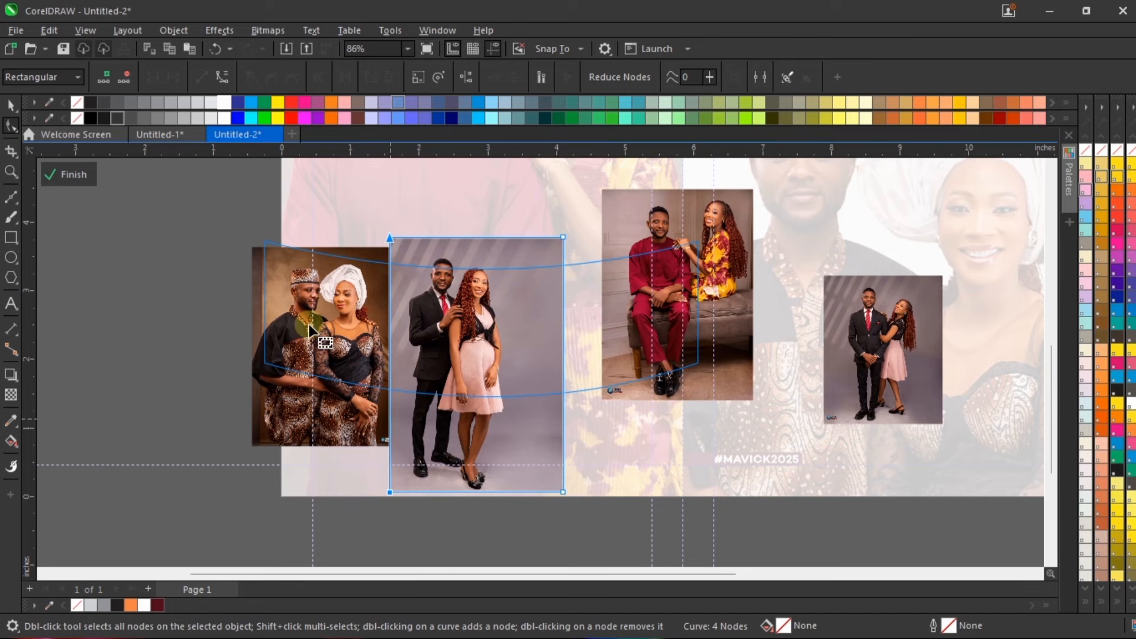
Step: Bring the white-headwrap couple photo in front of its neighbour and crop its right edge inward to just beside the woman's arm
key(space)
scroll(329, 256, up, 3)
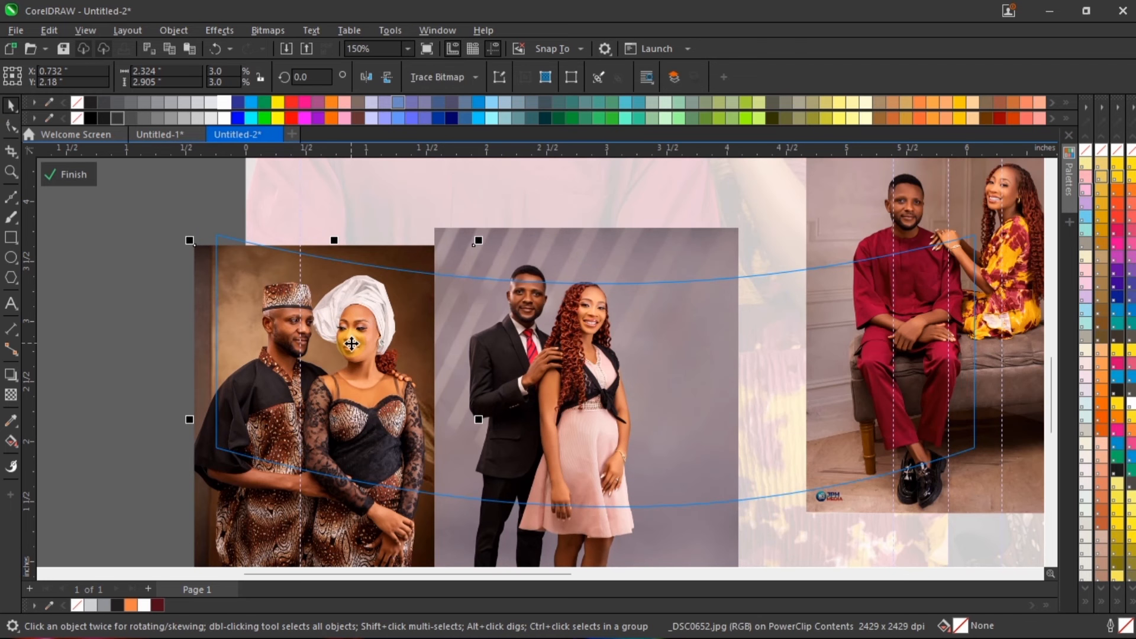
scroll(370, 260, down, 2)
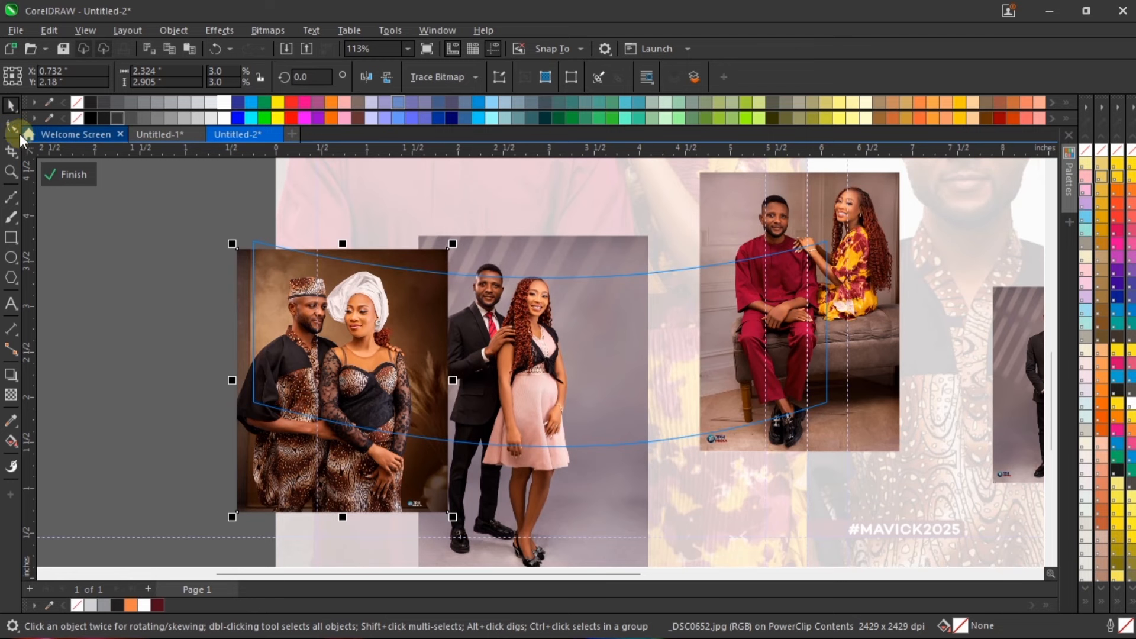
click(11, 126)
scroll(449, 414, down, 1)
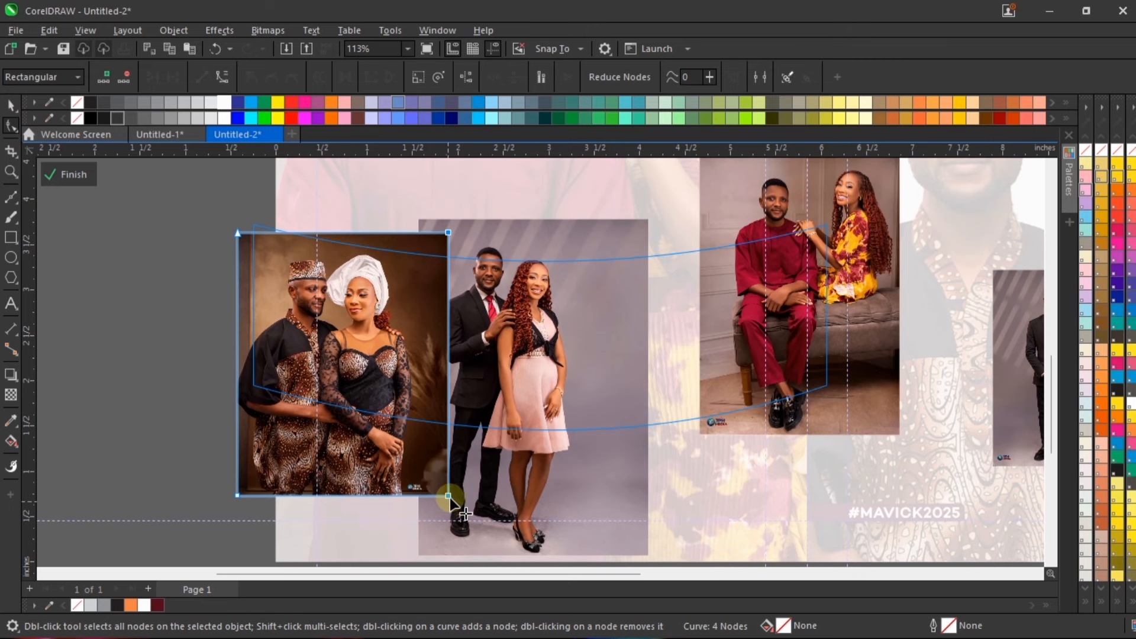
drag(448, 495, 419, 492)
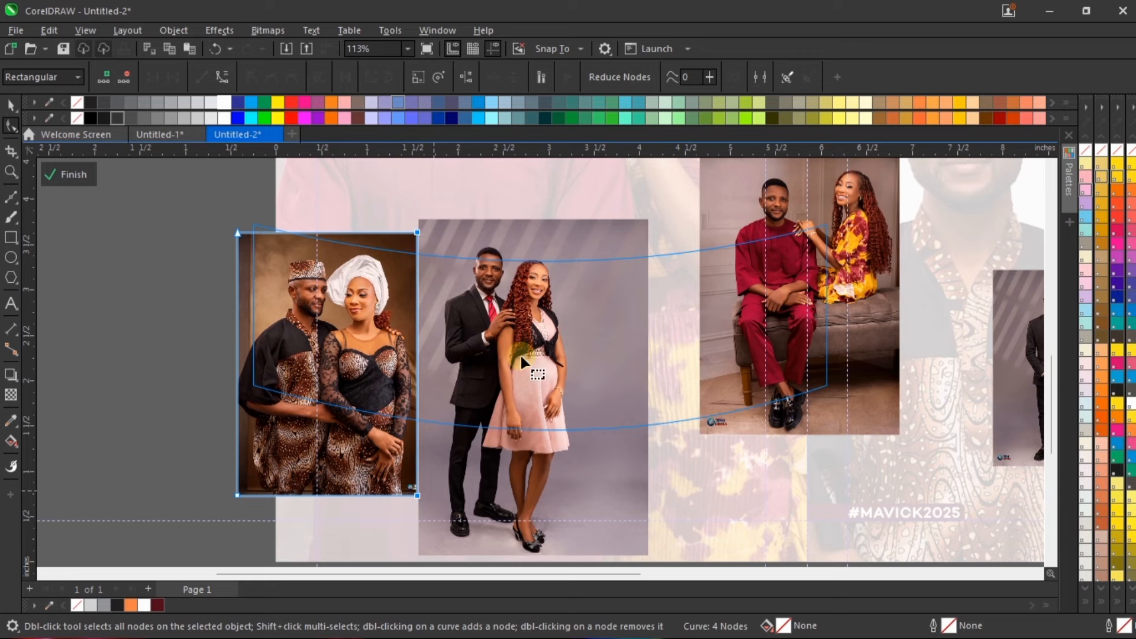
key(Left)
key(Left)
key(space)
Step: Tuck the black-suit and pink-dress photo behind the first photo's right edge and nudge it to X 2.496, Y 1.772 inches
click(545, 318)
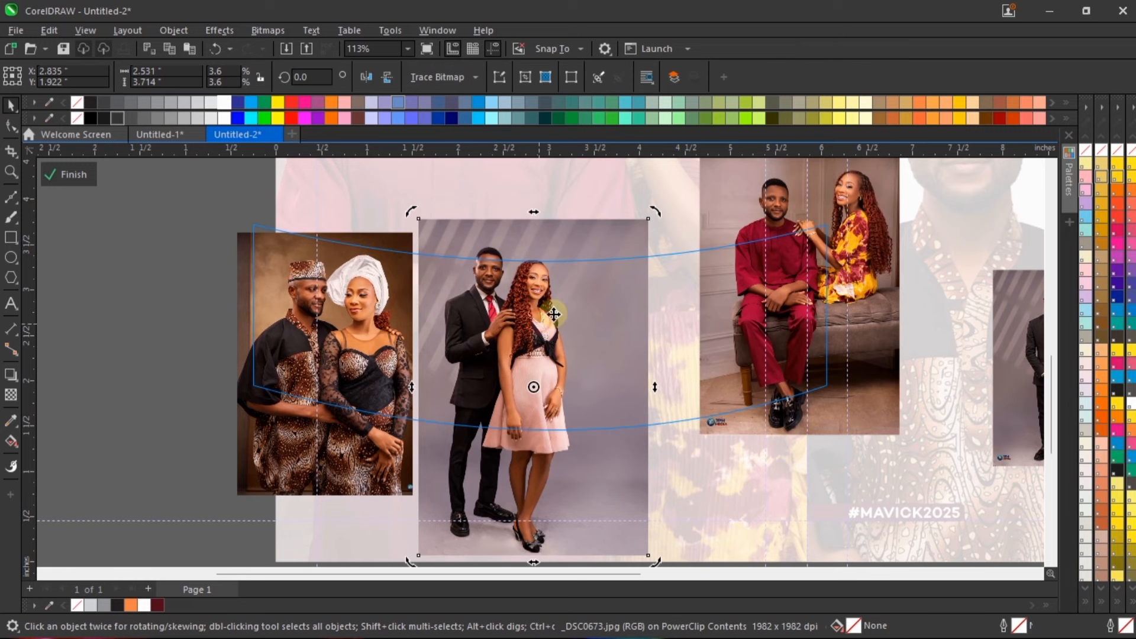
drag(584, 304, 558, 304)
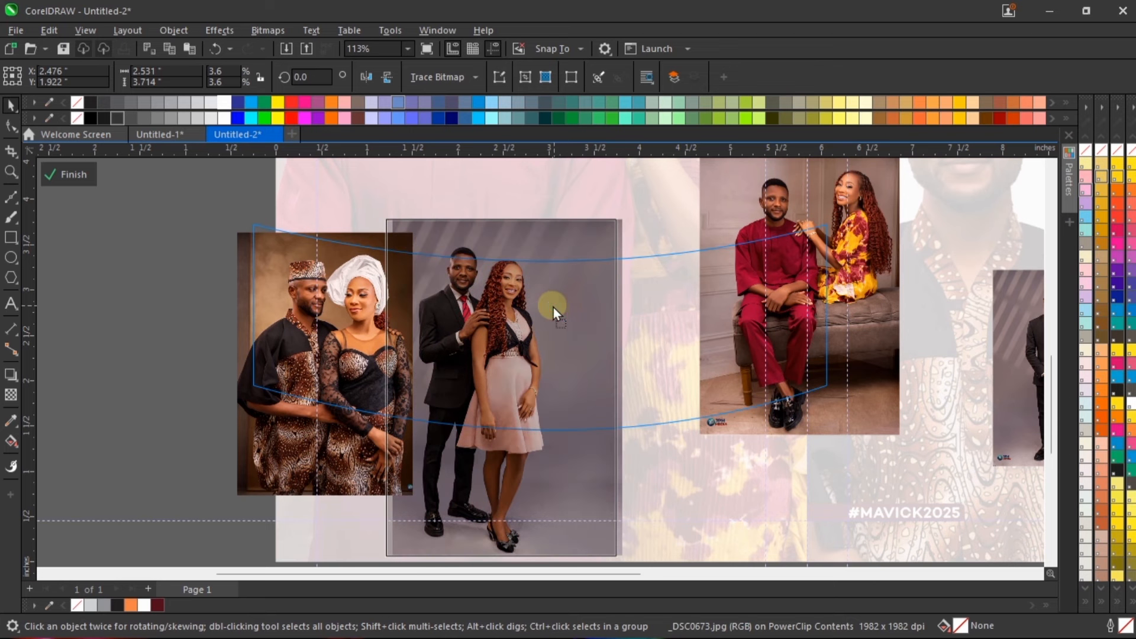
key(Right)
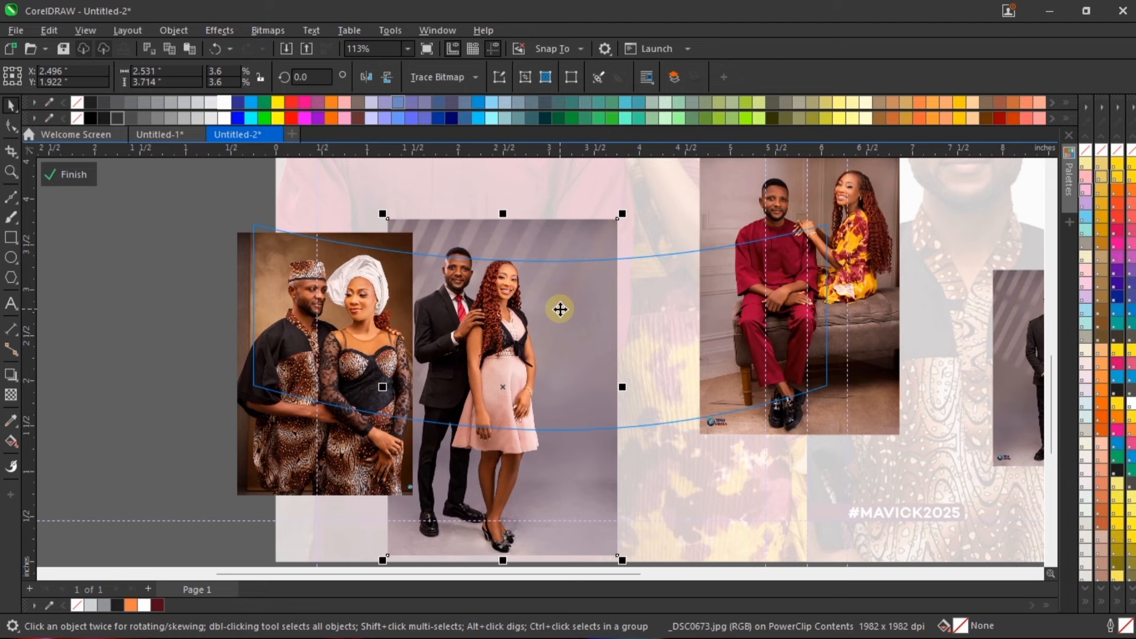
key(Down)
key(Down)
key(Down)
key(Down)
key(Down)
key(Down)
key(Down)
key(Down)
key(Down)
key(Down)
key(Down)
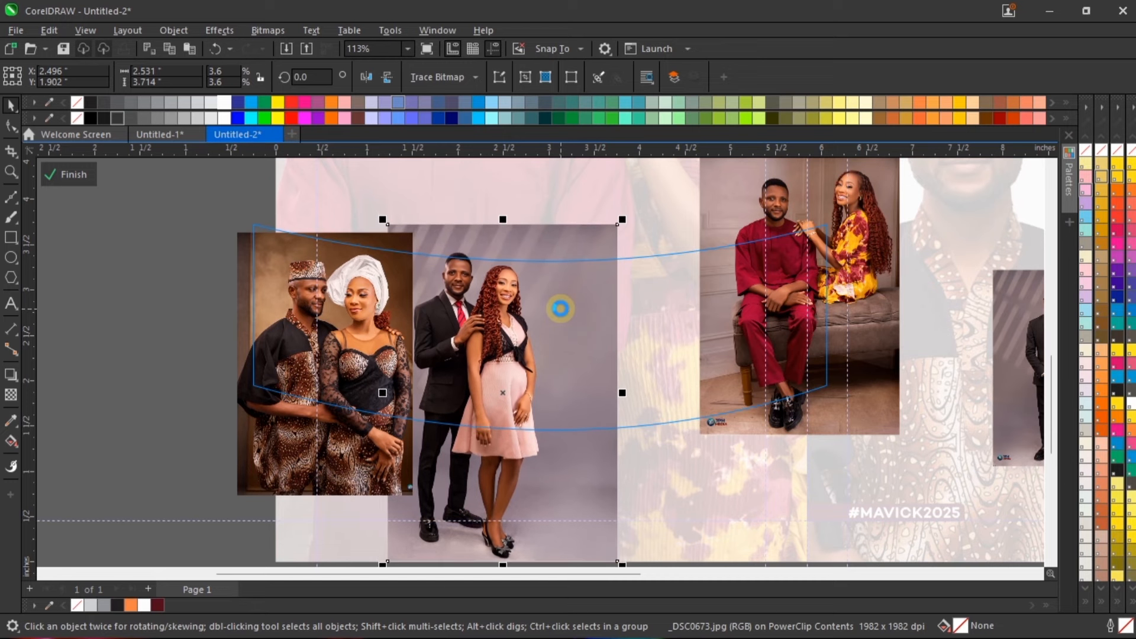
scroll(547, 237, up, 1)
key(Down)
key(Down)
key(Down)
key(Down)
key(Down)
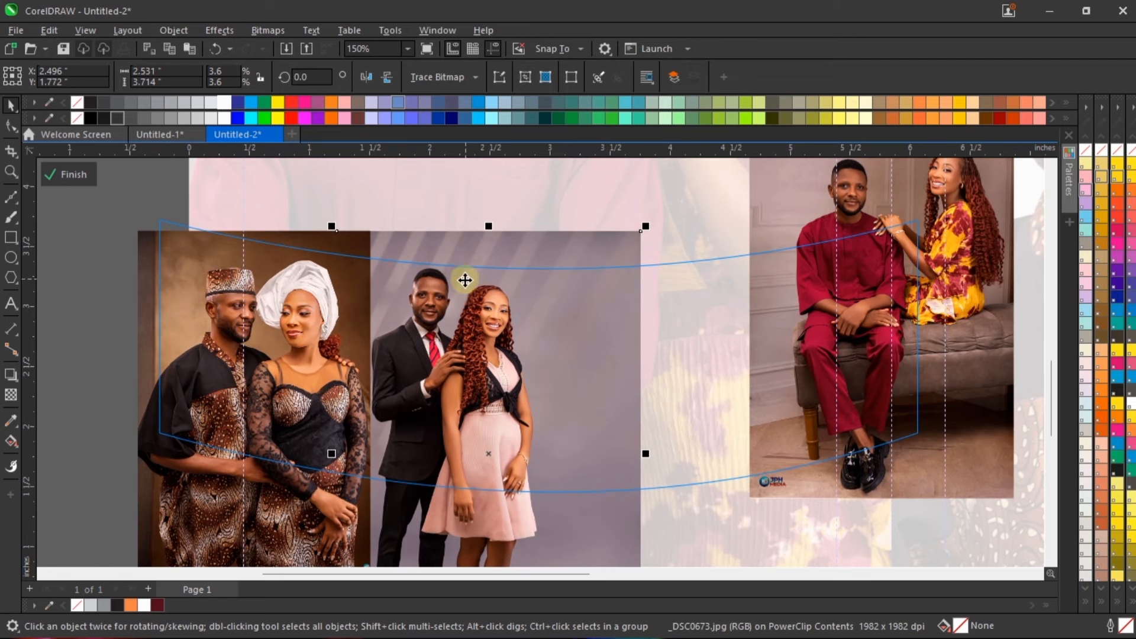
Step: Nudge the larger black-suit and pink-dress photo down within the band to Y 1.722 inches
scroll(498, 265, up, 1)
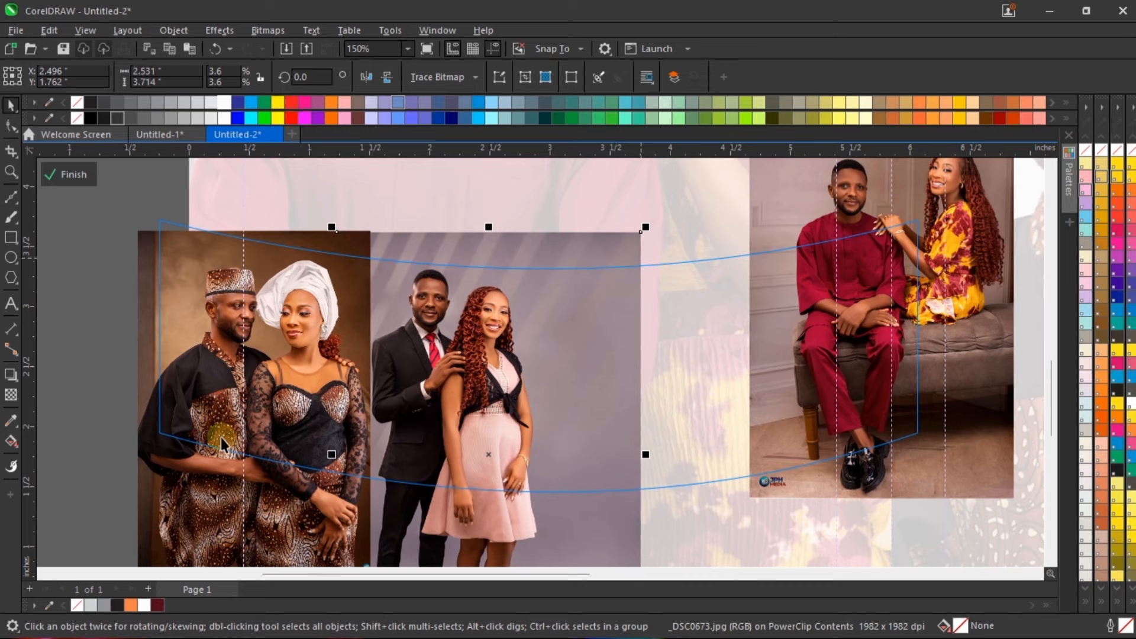
scroll(476, 267, up, 1)
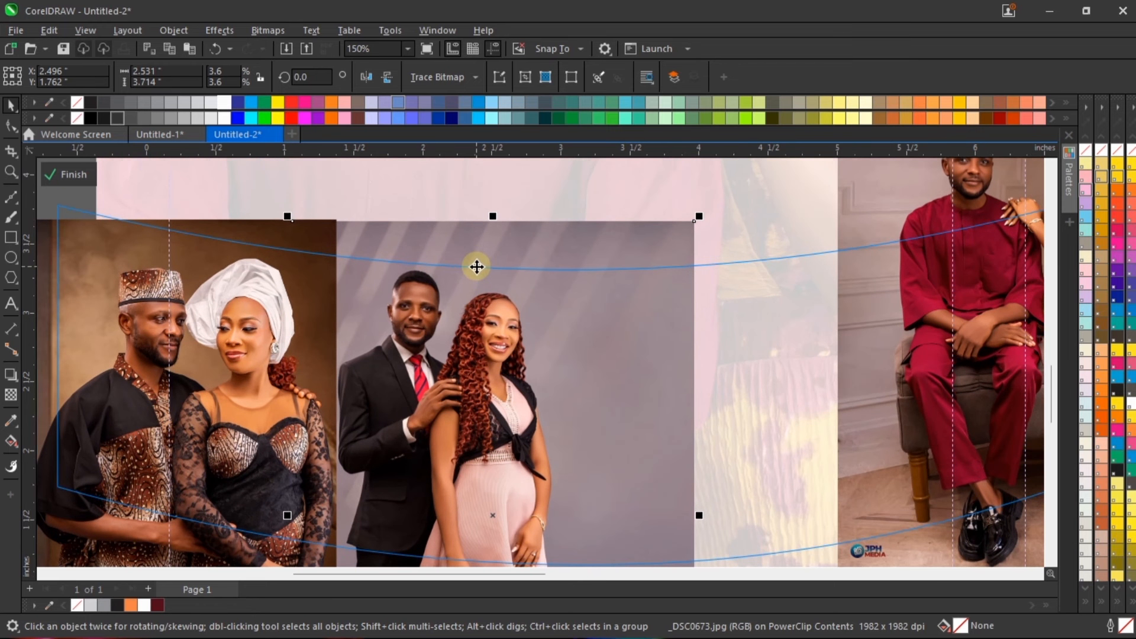
key(Down)
key(Down)
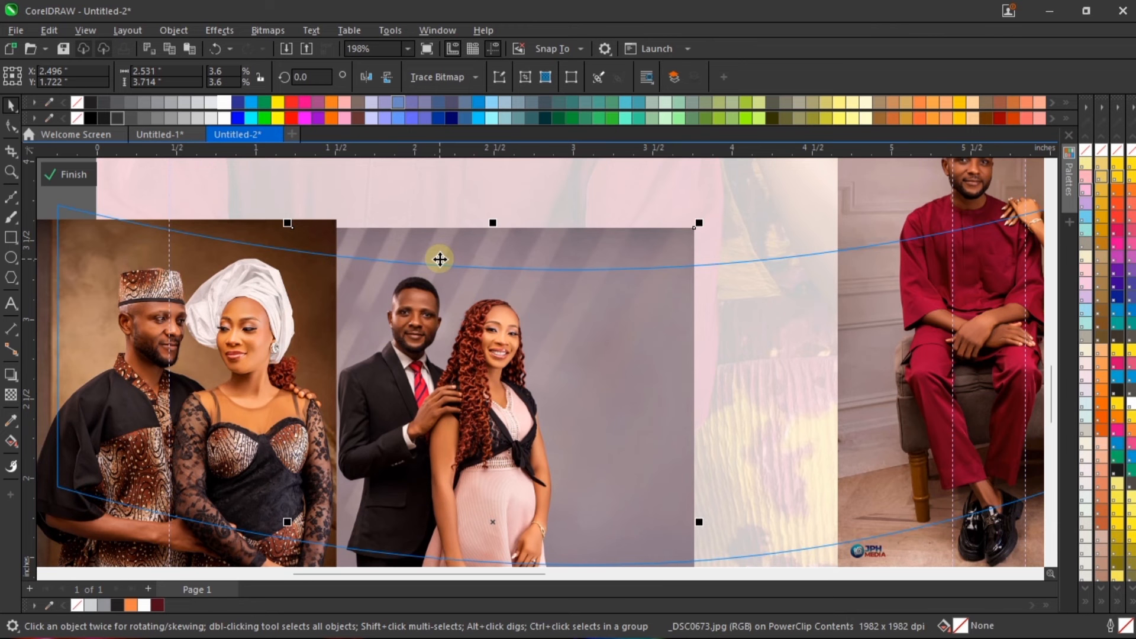
scroll(440, 259, down, 2)
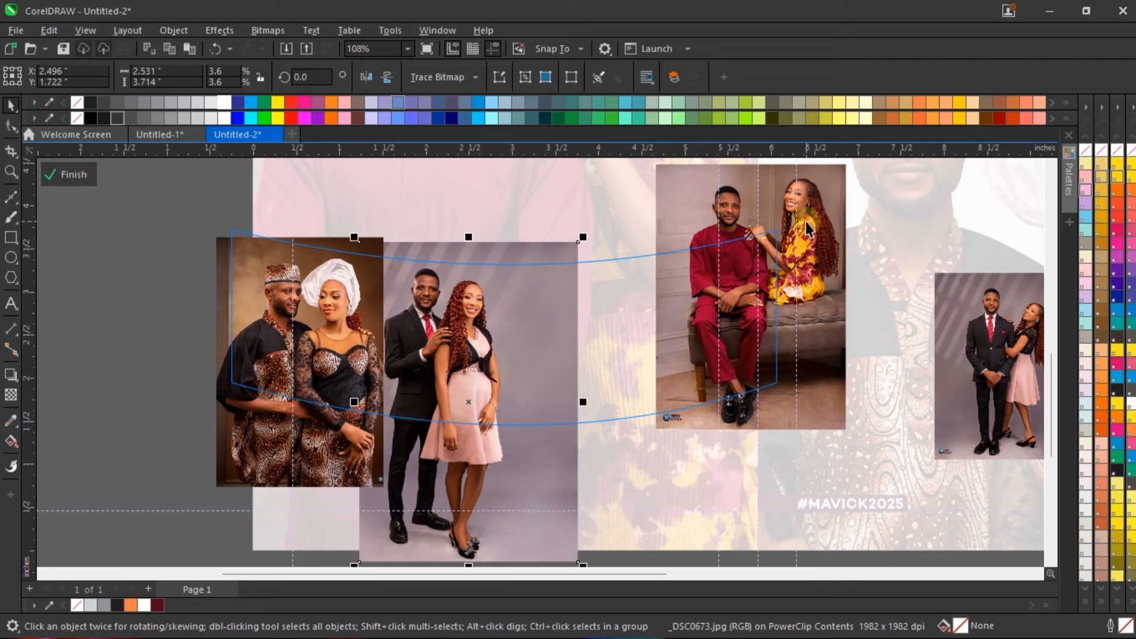
Step: Move the maroon-outfit couple photo beside the pink-dress photo and crop its left edge inward by about 0.311 inches
drag(817, 188, 673, 257)
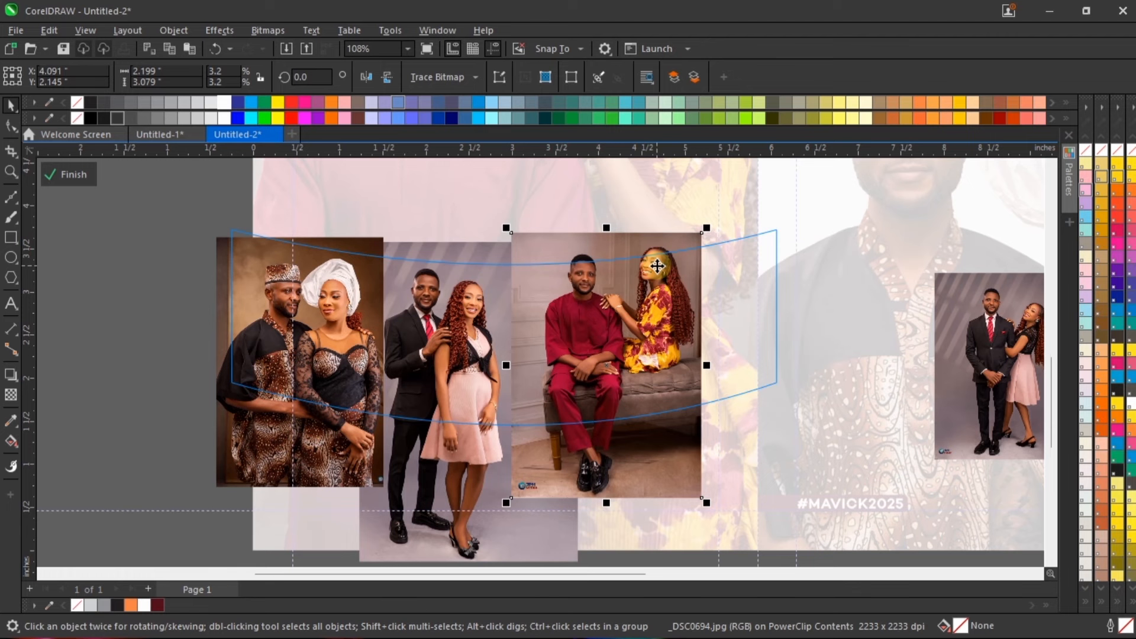
scroll(657, 267, up, 1)
click(10, 125)
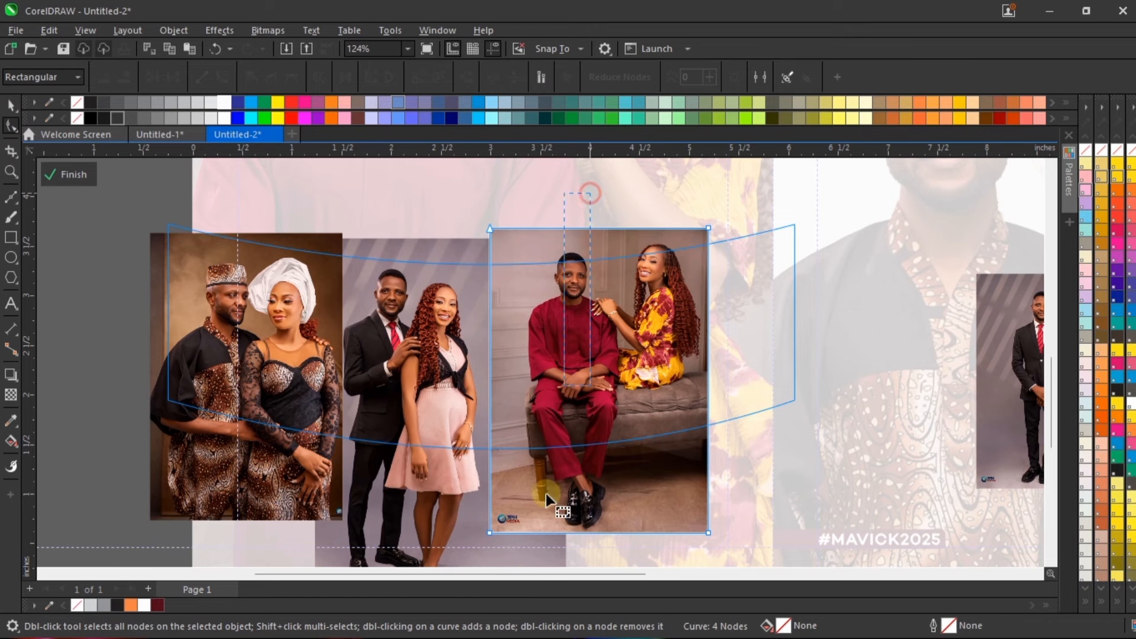
scroll(546, 493, down, 2)
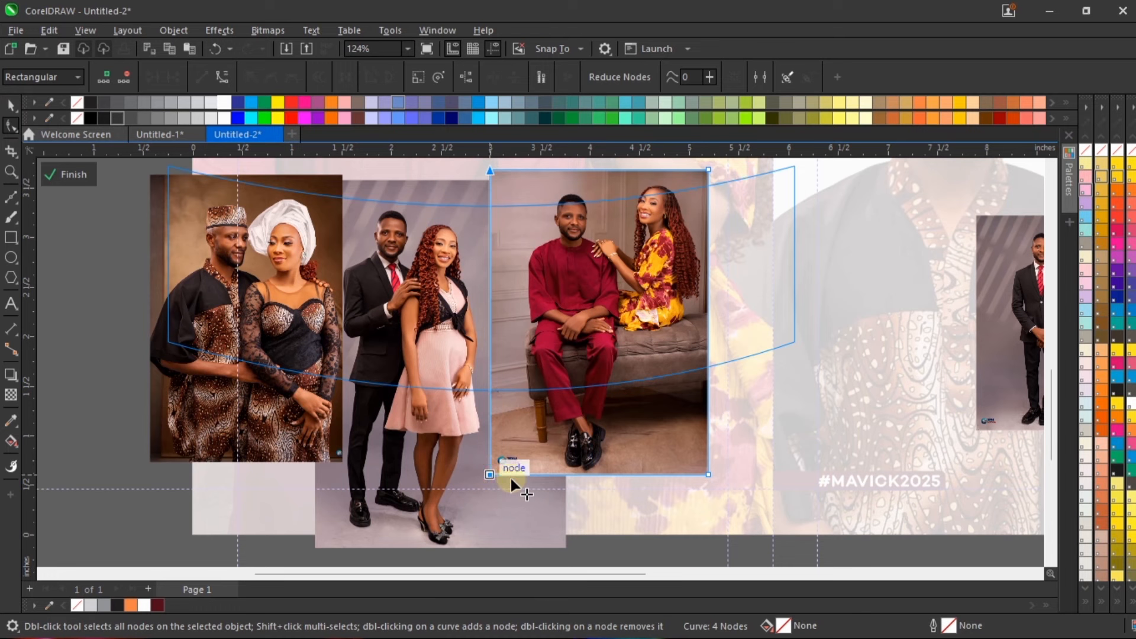
drag(510, 479, 521, 477)
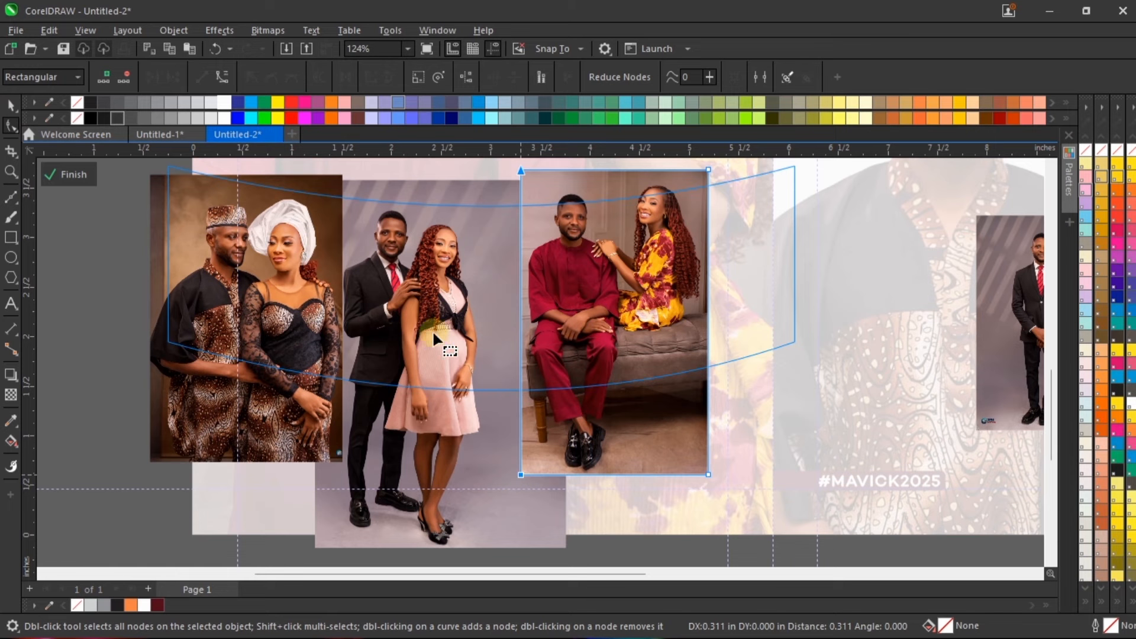
Step: Crop the right edge of the larger black-suit and pink-dress photo inward to just beyond the woman's arm
click(474, 307)
scroll(496, 236, down, 1)
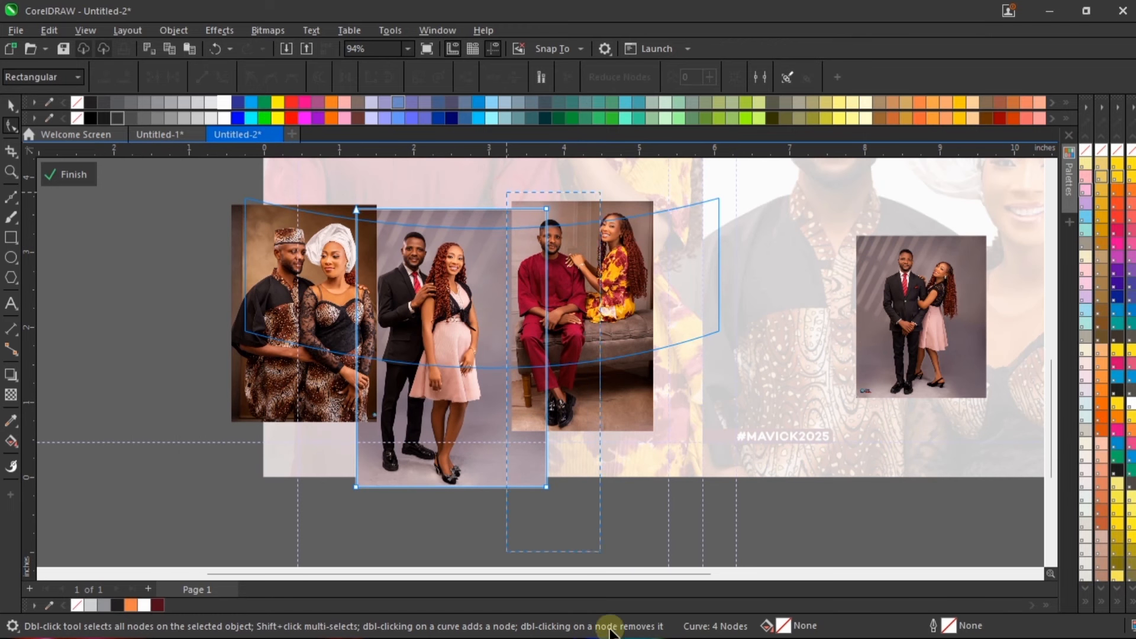
drag(610, 628, 608, 621)
drag(547, 472, 485, 477)
Step: Slide the maroon-outfit couple photo against the pink-dress photo and lower it to about X 3.754, Y 1.871 inches
key(space)
drag(567, 250, 531, 249)
scroll(532, 254, up, 3)
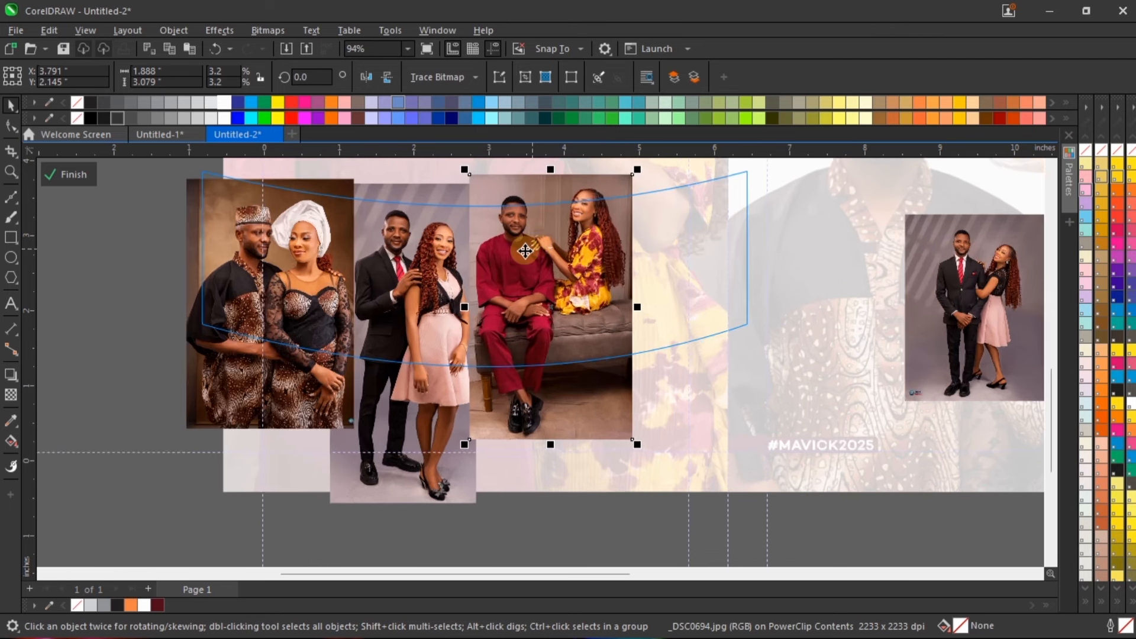
click(531, 264)
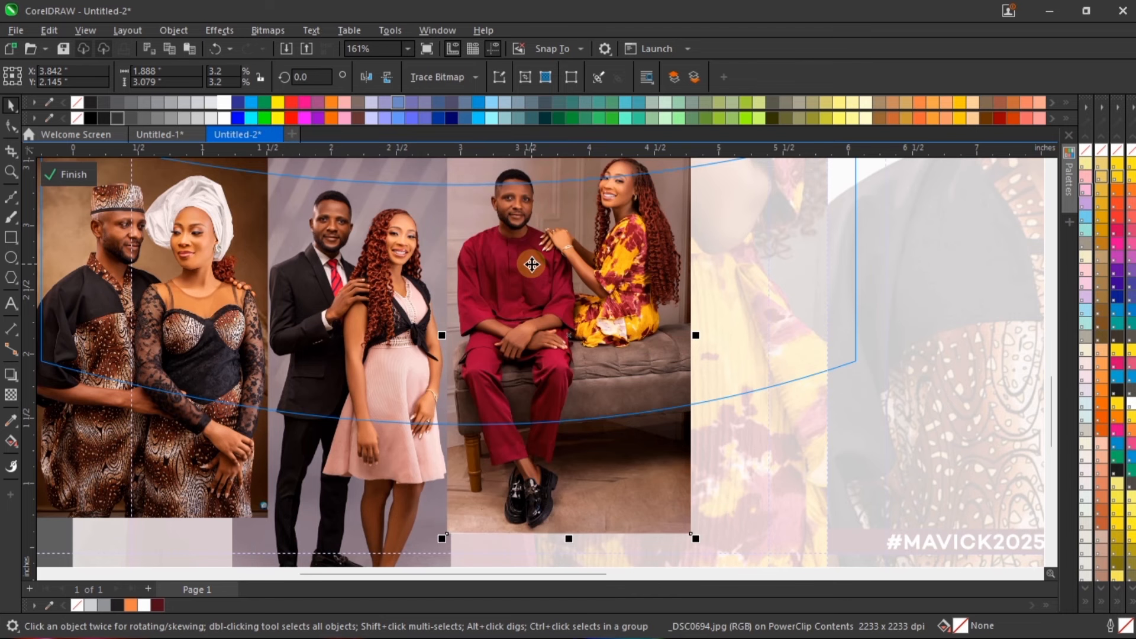
scroll(522, 334, down, 3)
scroll(562, 328, up, 1)
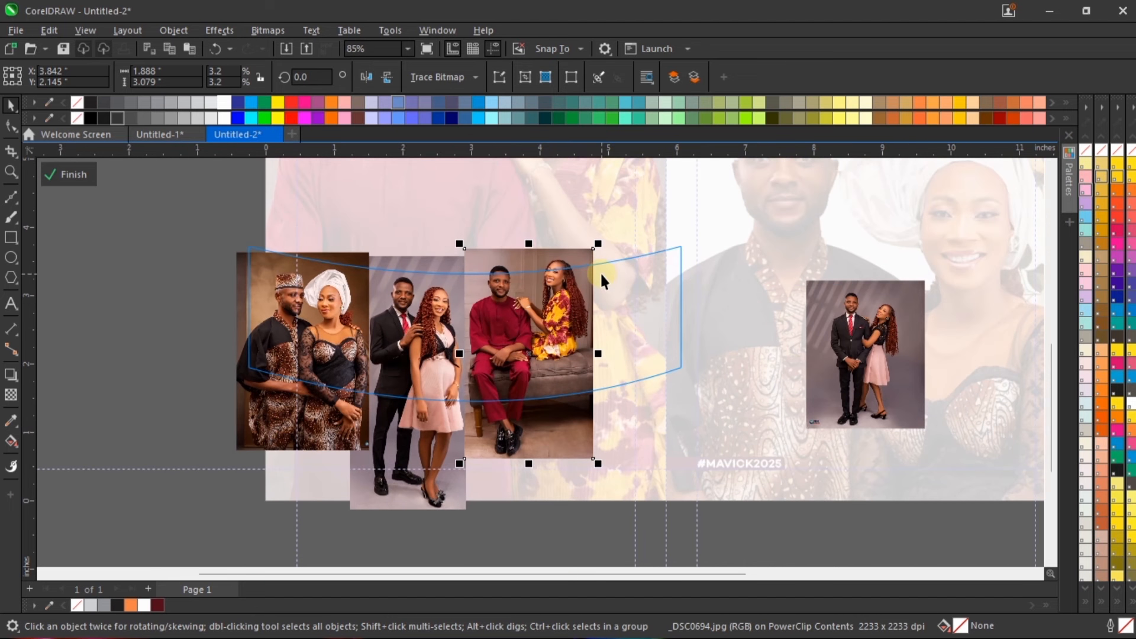
mouse_move(601, 274)
mouse_down()
mouse_move(597, 252)
mouse_move(595, 262)
mouse_up()
scroll(596, 265, up, 1)
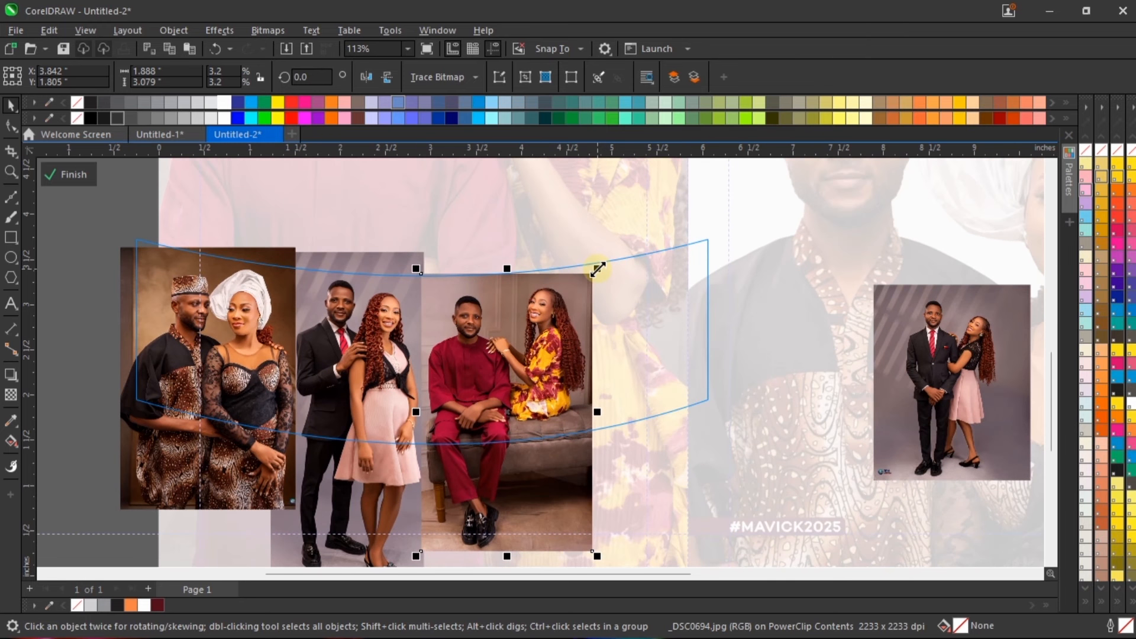
scroll(597, 269, up, 1)
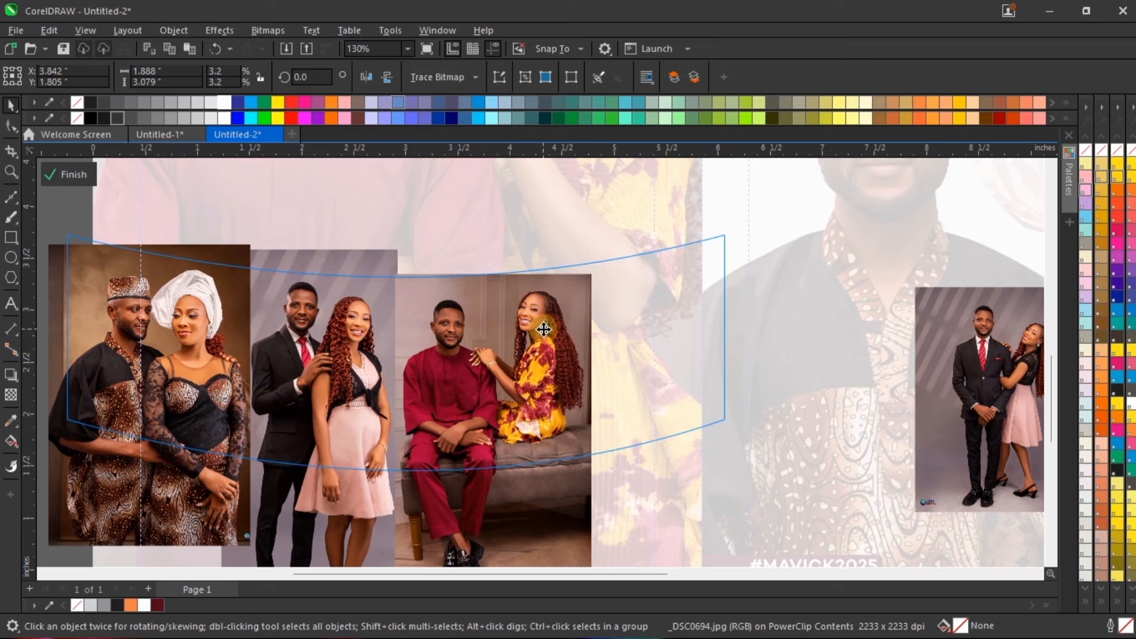
drag(544, 329, 538, 326)
scroll(537, 327, down, 3)
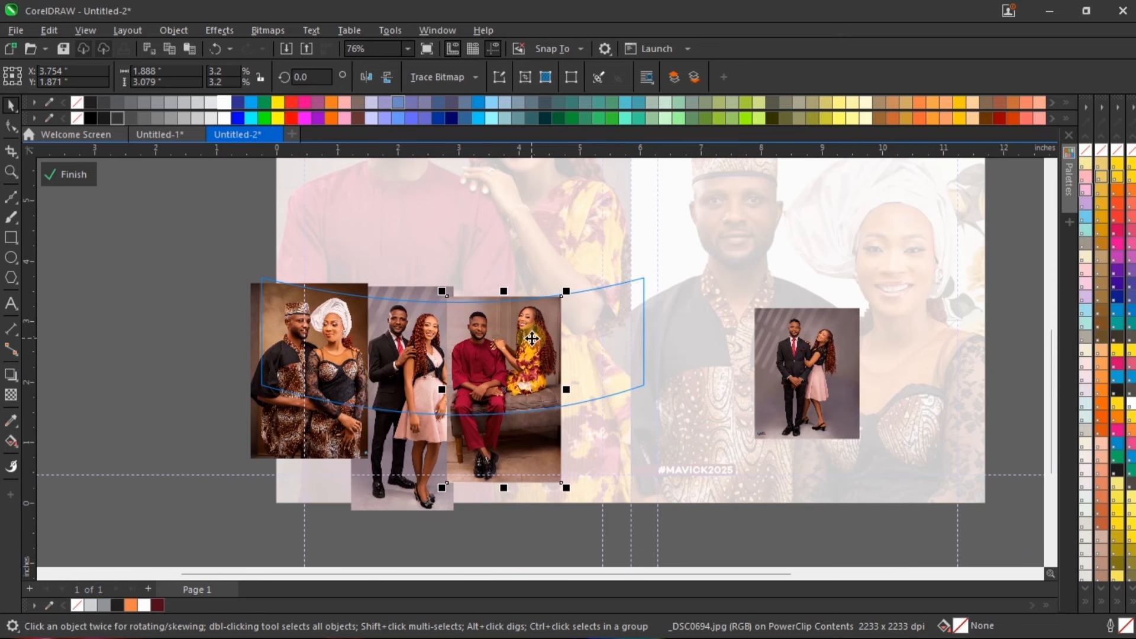
Step: Move the small black-suit photo into the band's right end and enlarge it to about 1.881 by 2.352 inches
click(814, 344)
drag(815, 345, 601, 342)
scroll(601, 341, up, 3)
click(585, 318)
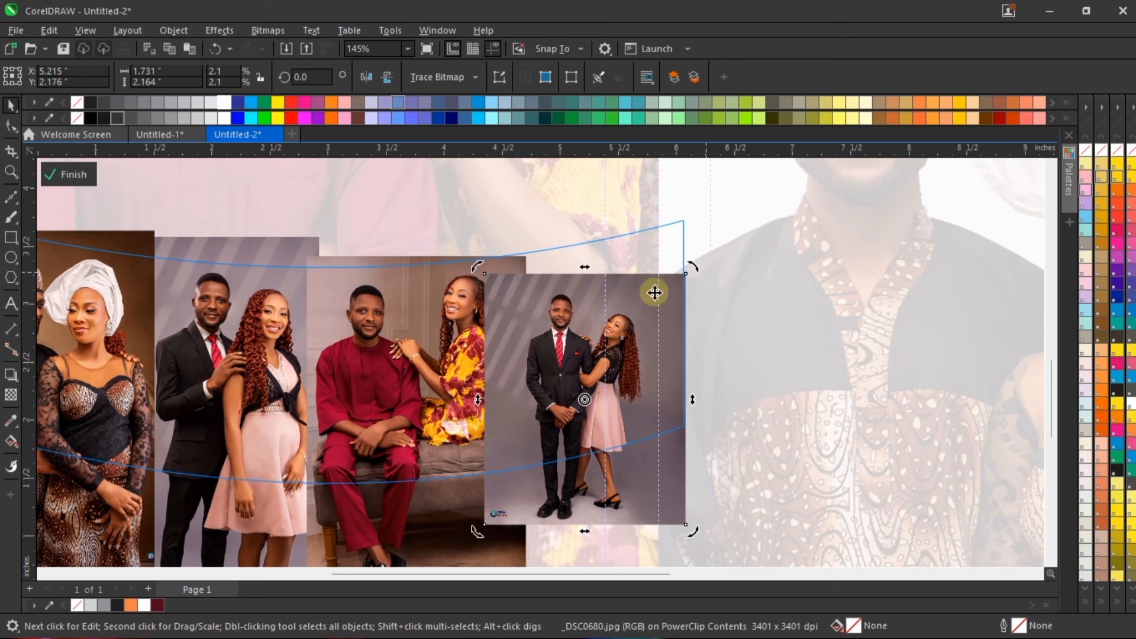
click(641, 327)
drag(640, 320, 637, 289)
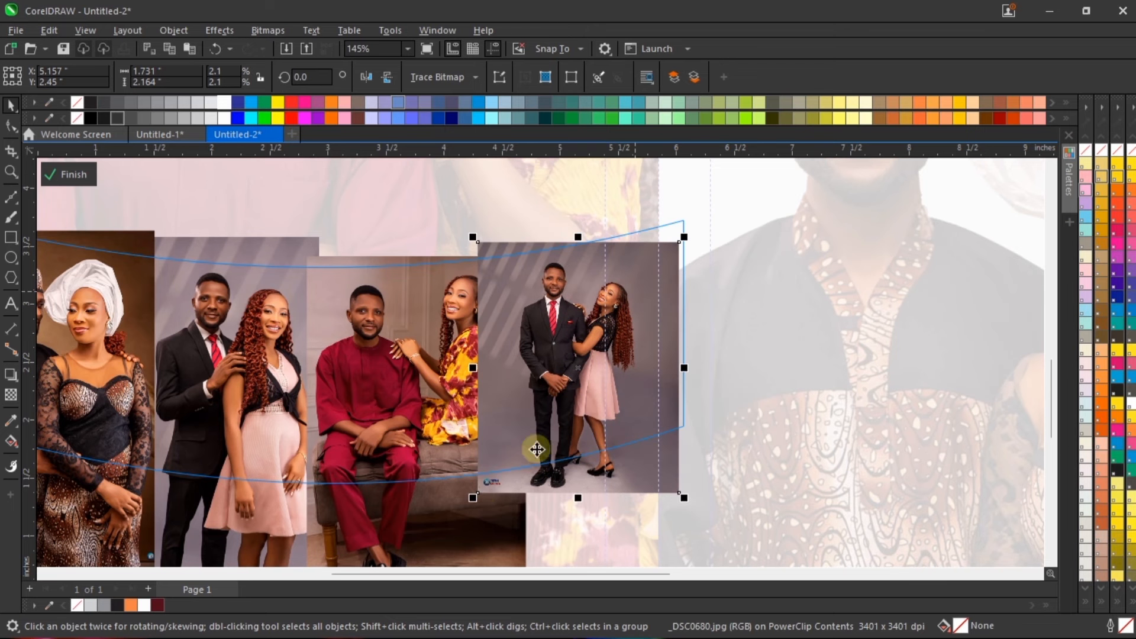
drag(473, 498, 455, 519)
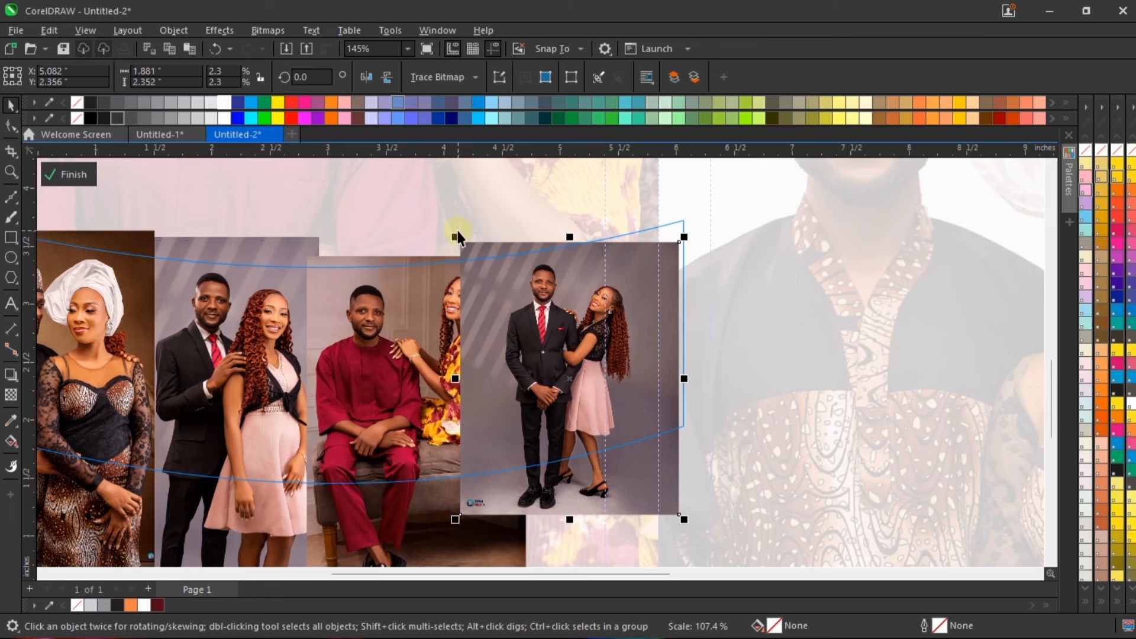
Step: Crop the small suit photo's left edge to a width of about 1.565 inches and place it near X 5.233, Y 2.399
click(10, 124)
scroll(414, 556, down, 1)
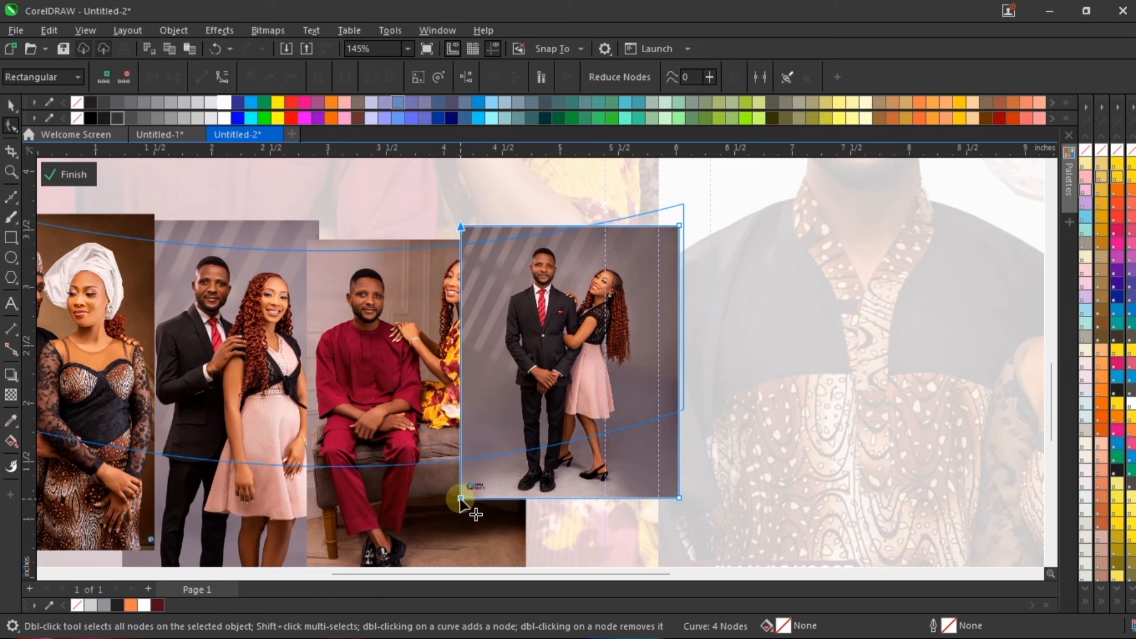
drag(461, 498, 497, 500)
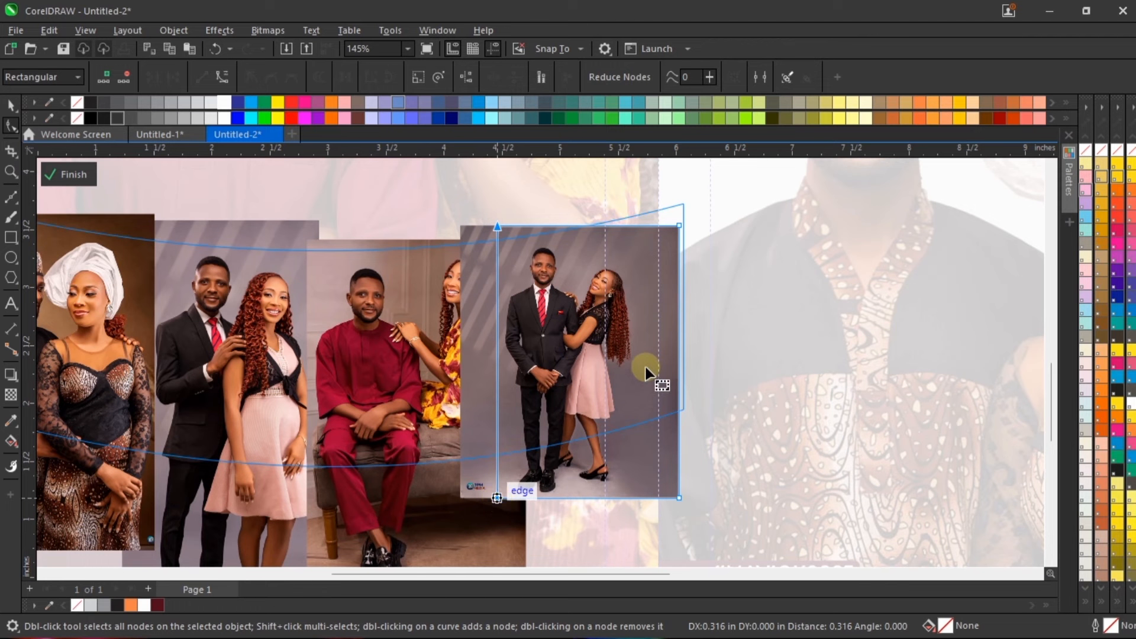
key(space)
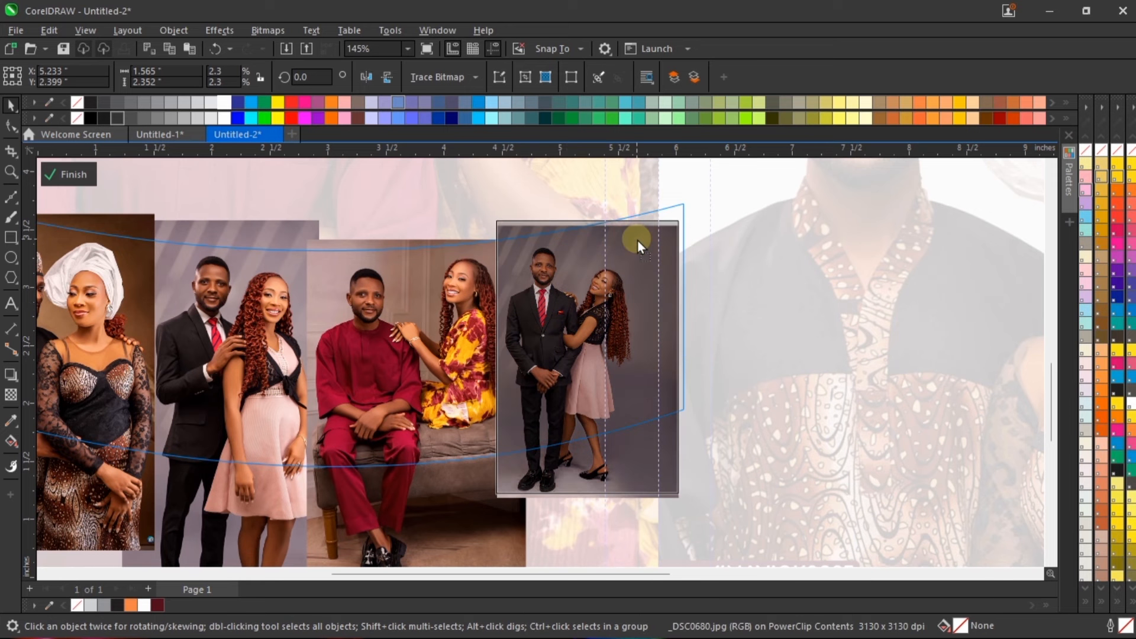
Step: Nudge the maroon-outfit couple photo left and crop its left edge inward, leaving it about 1.808 inches wide
click(432, 327)
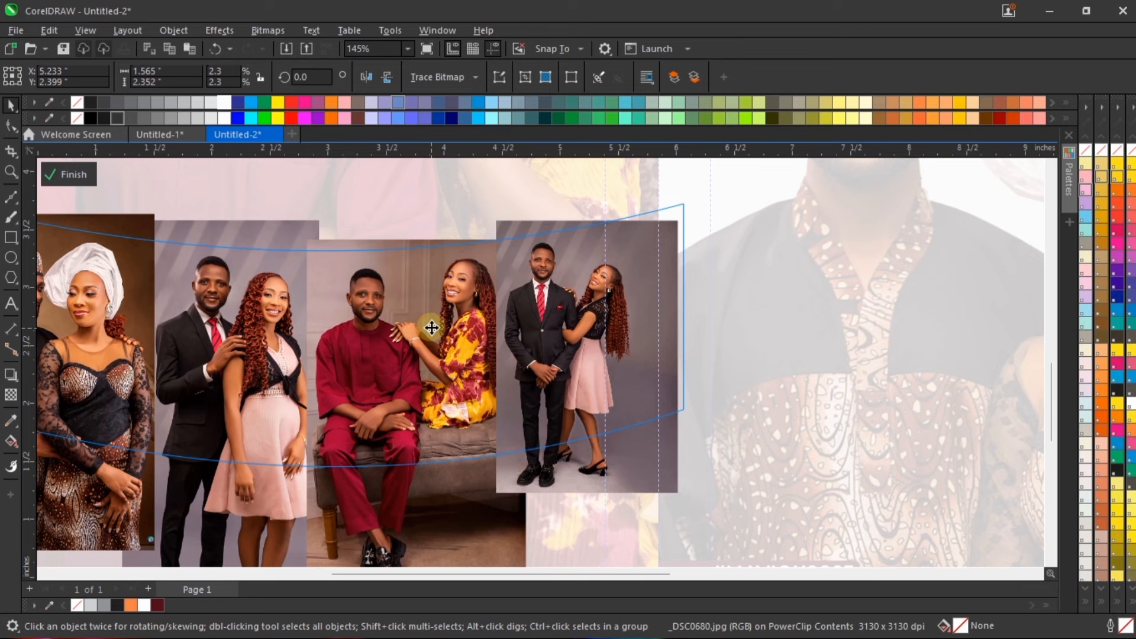
key(Left)
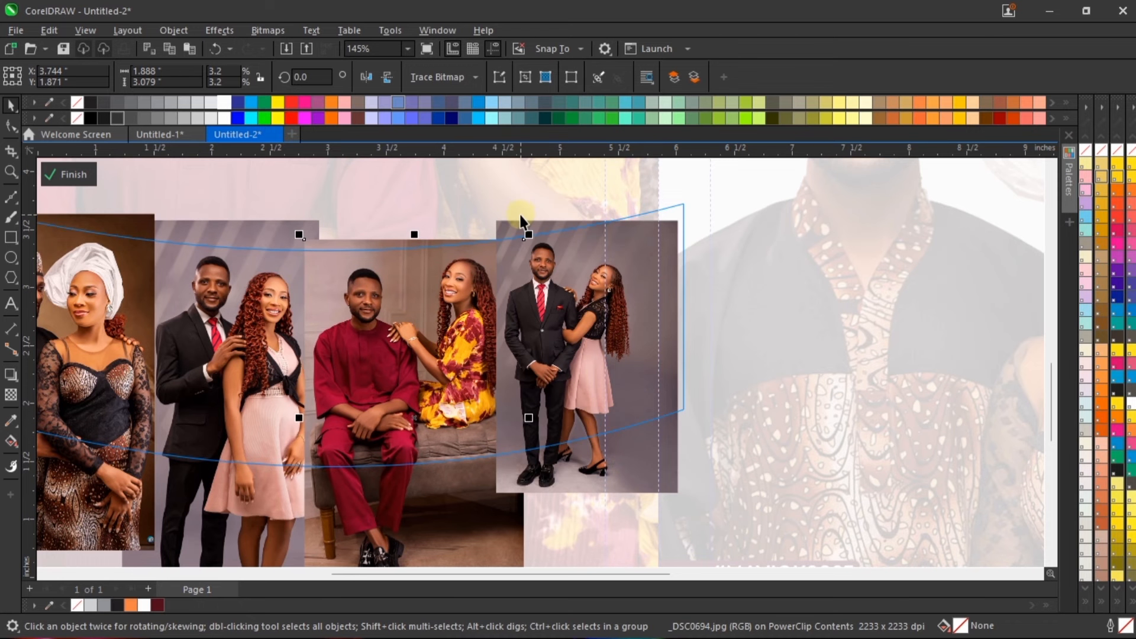
click(11, 125)
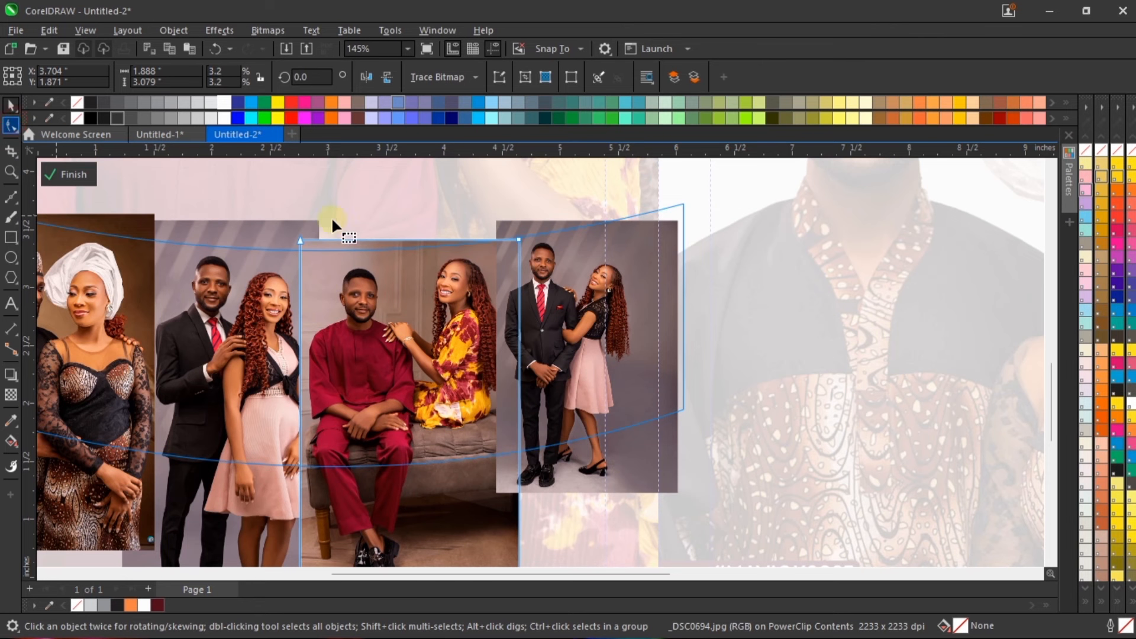
scroll(288, 561, down, 3)
key(Right)
key(Right)
key(Right)
key(Right)
key(Right)
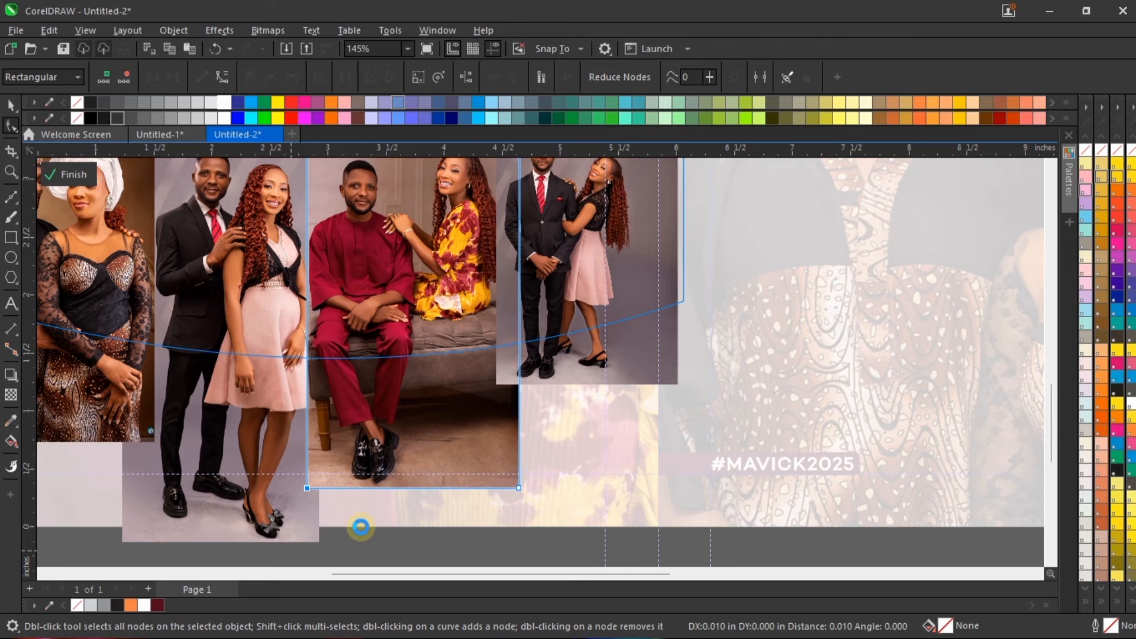
scroll(325, 171, down, 2)
scroll(336, 432, down, 1)
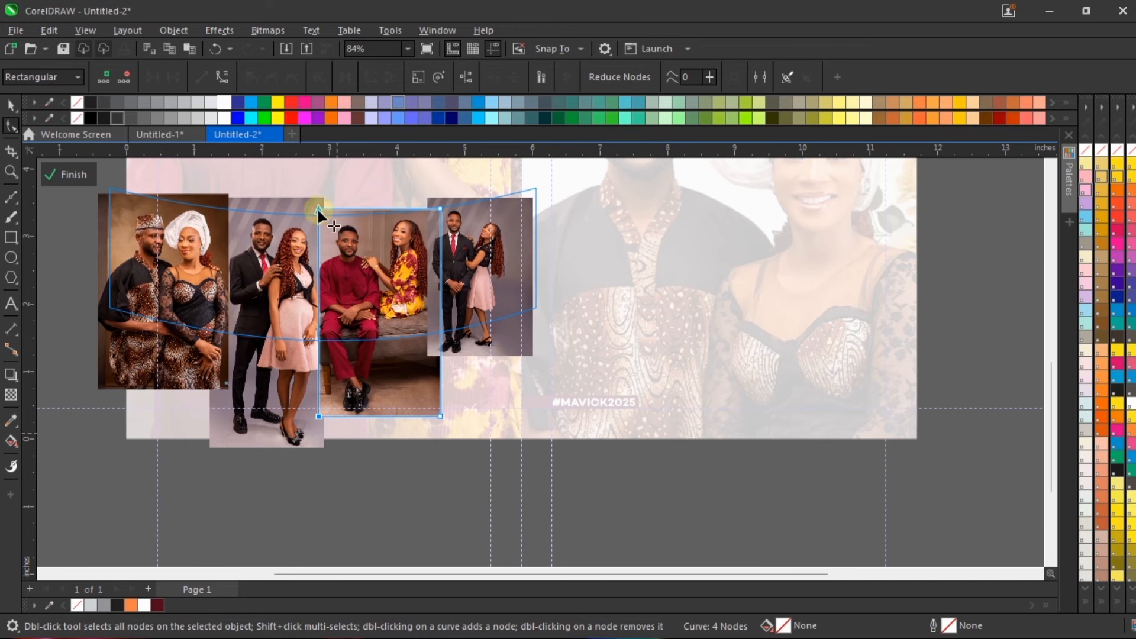
scroll(320, 210, up, 2)
key(space)
scroll(307, 400, down, 1)
key(space)
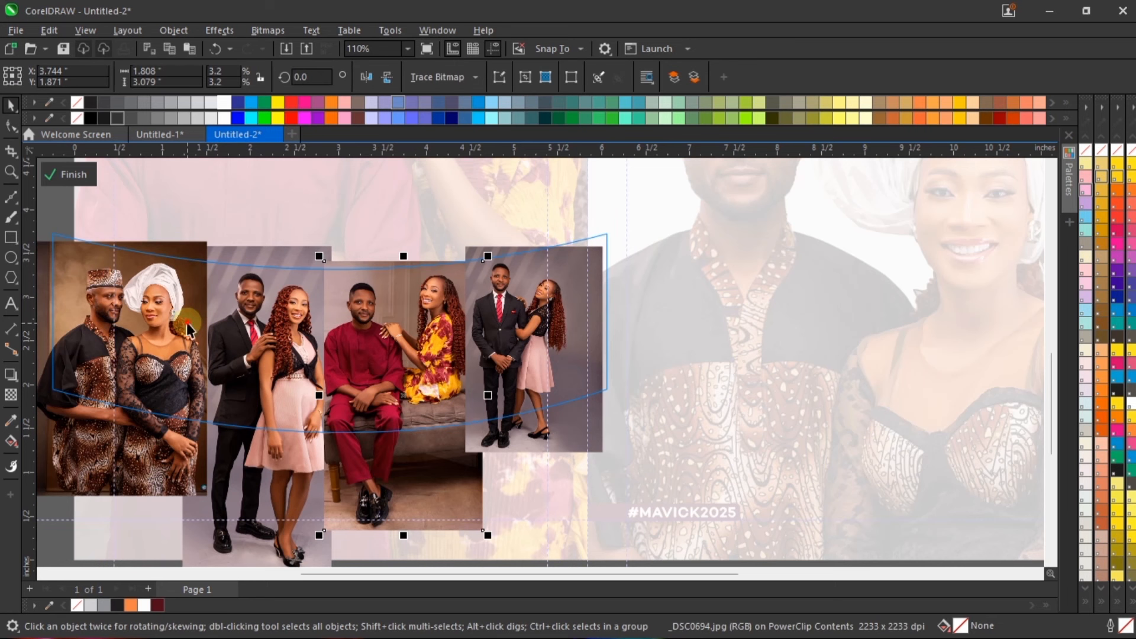
Step: Shift the white-headwrap couple photo to X 0.51, Y 2.18 inches and nudge the neighbouring pink-dress and maroon-outfit photos left
click(188, 323)
drag(187, 322, 182, 323)
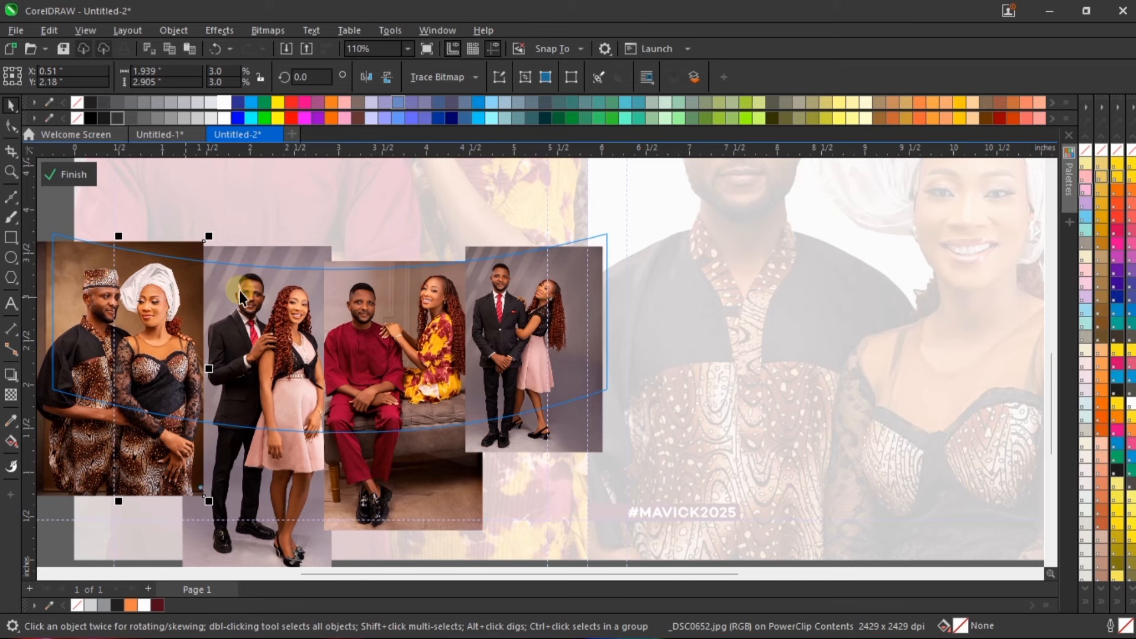
key(Left)
key(Left)
click(374, 292)
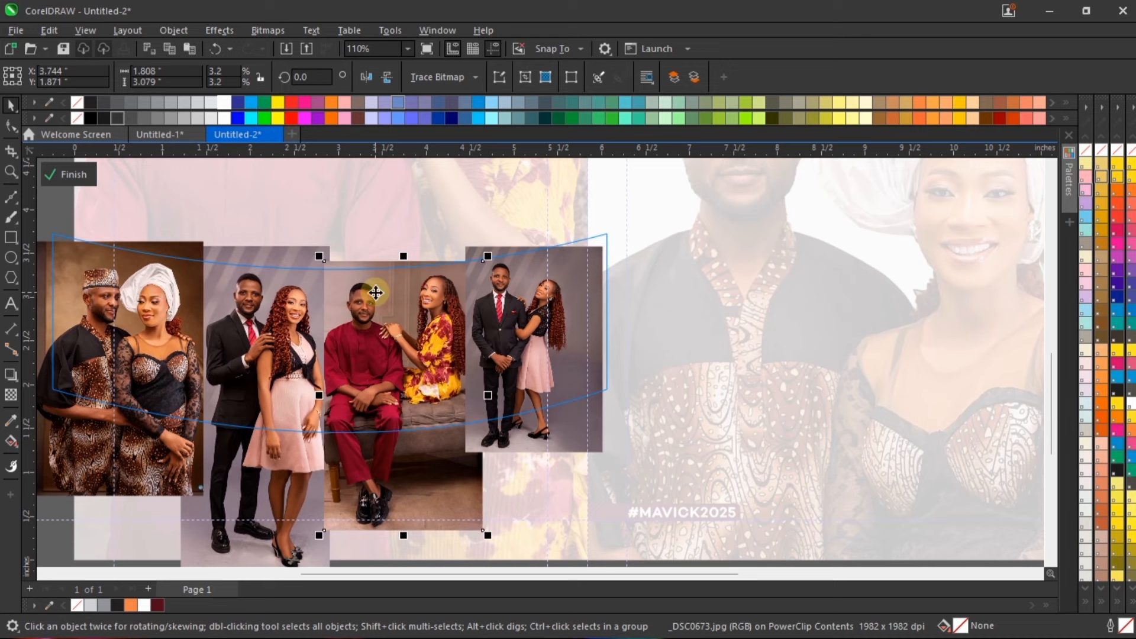
key(Left)
Step: Align the small black-suit photo with the band's right edge at about X 5.282, Y 2.402 inches
scroll(495, 215, up, 2)
click(612, 276)
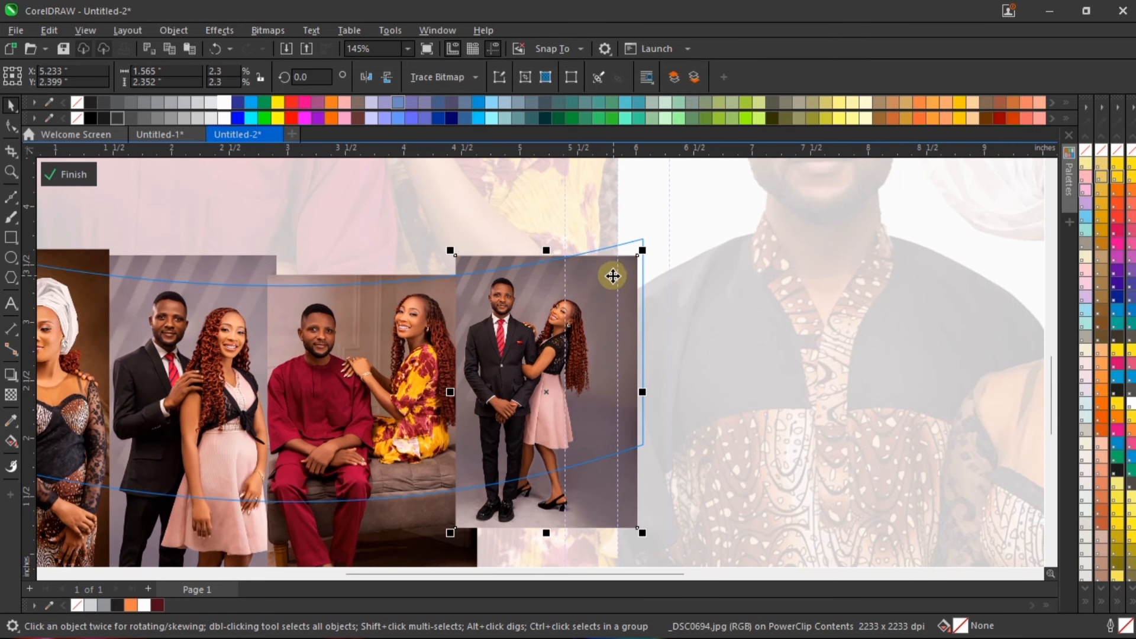
drag(607, 288, 609, 282)
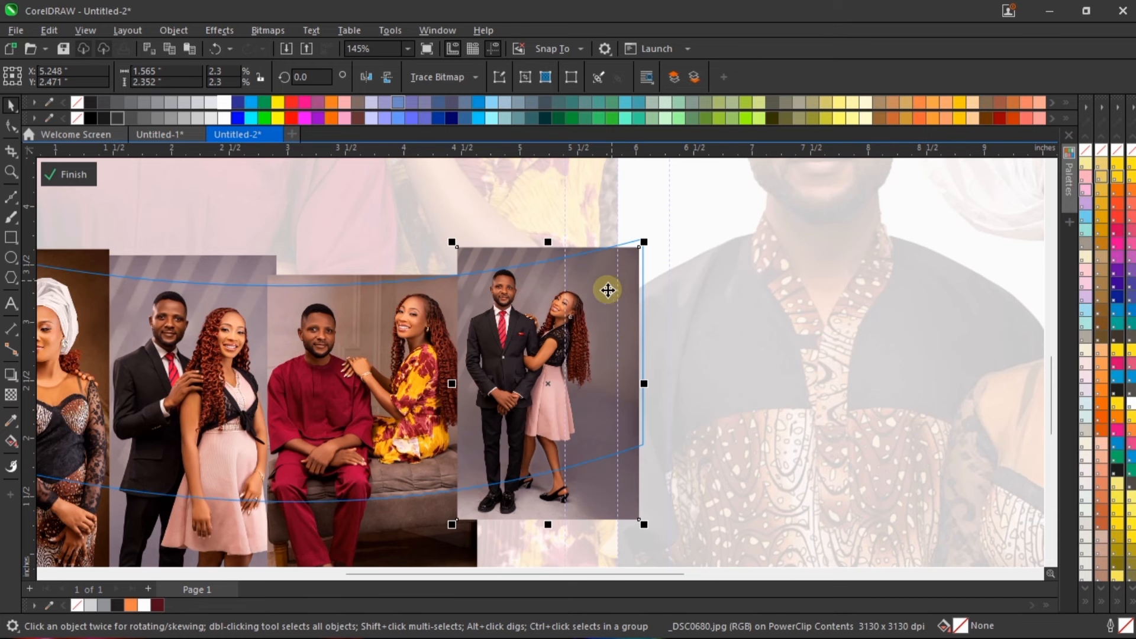
scroll(598, 318, up, 4)
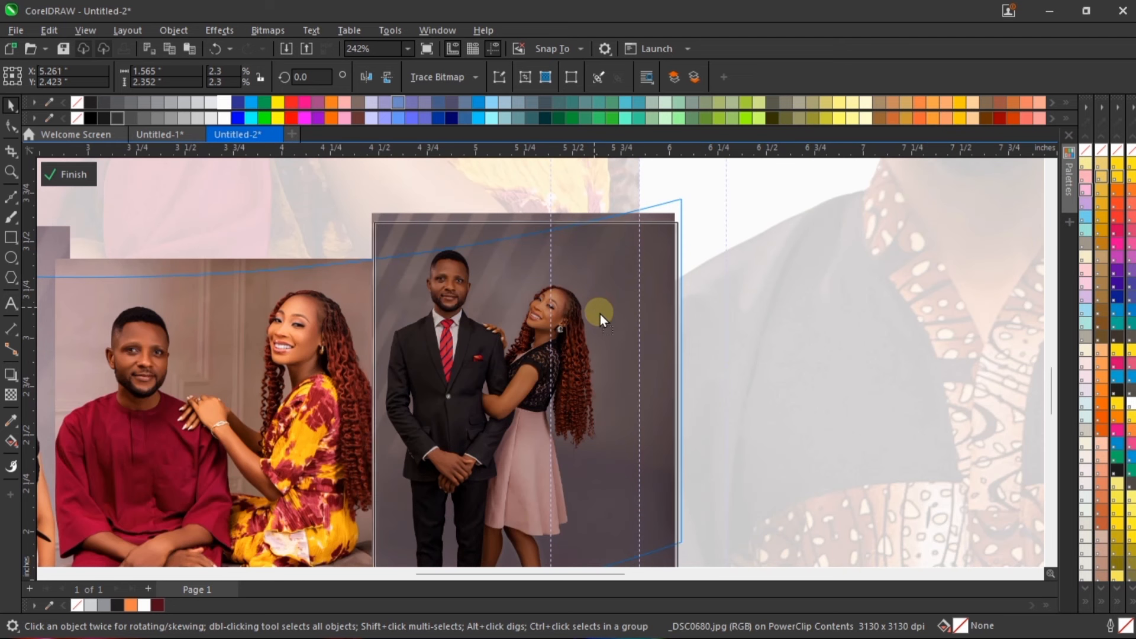
scroll(601, 314, down, 4)
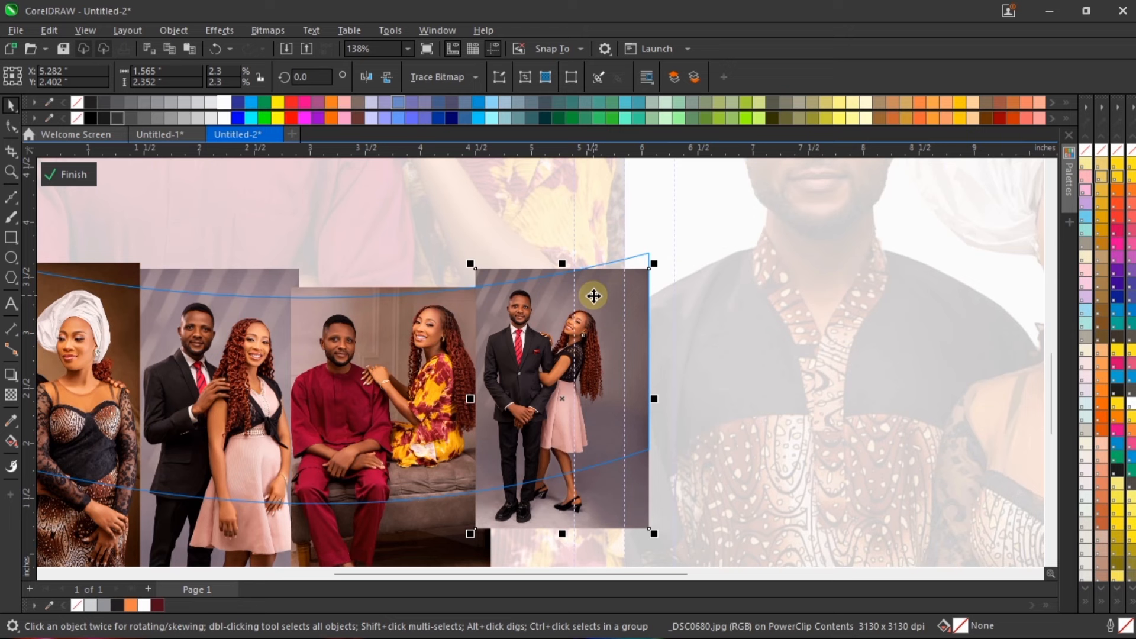
Step: Enlarge the rightmost photo of the couple in suit and pink skirt to about 2.257 by 3.392 inches and reposition it under the frame
click(596, 288)
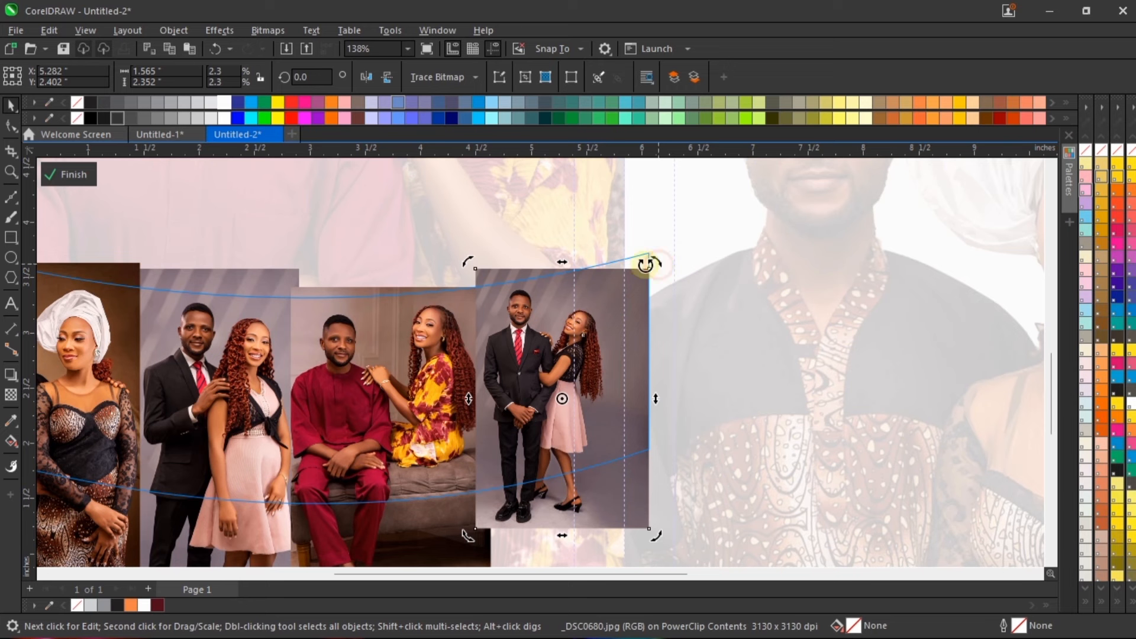
click(571, 293)
scroll(571, 293, down, 4)
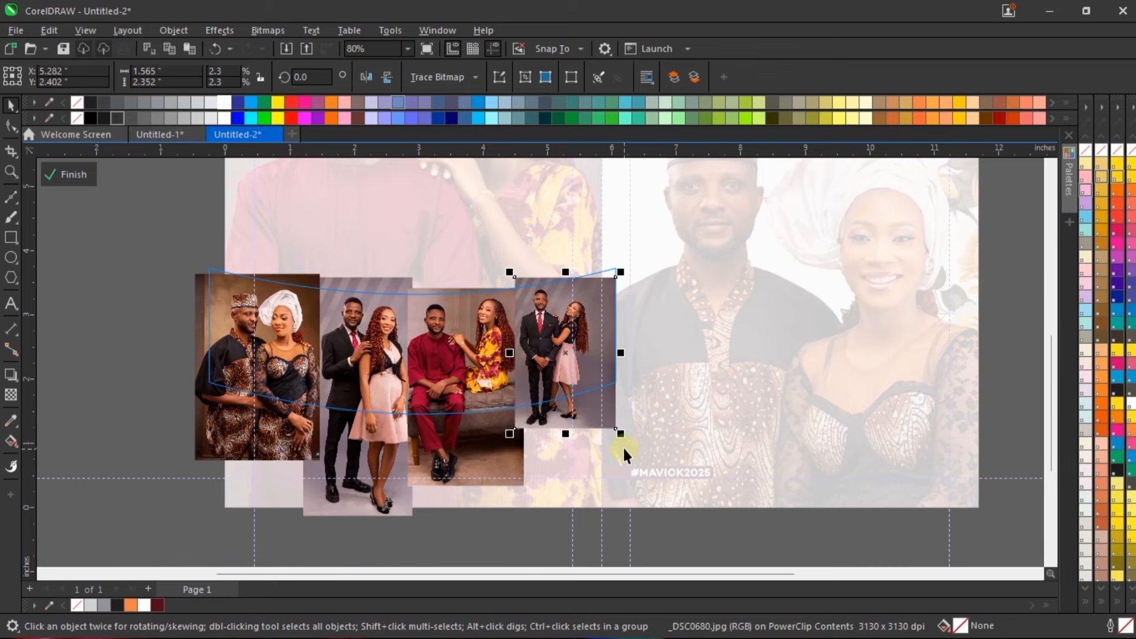
drag(621, 431, 665, 499)
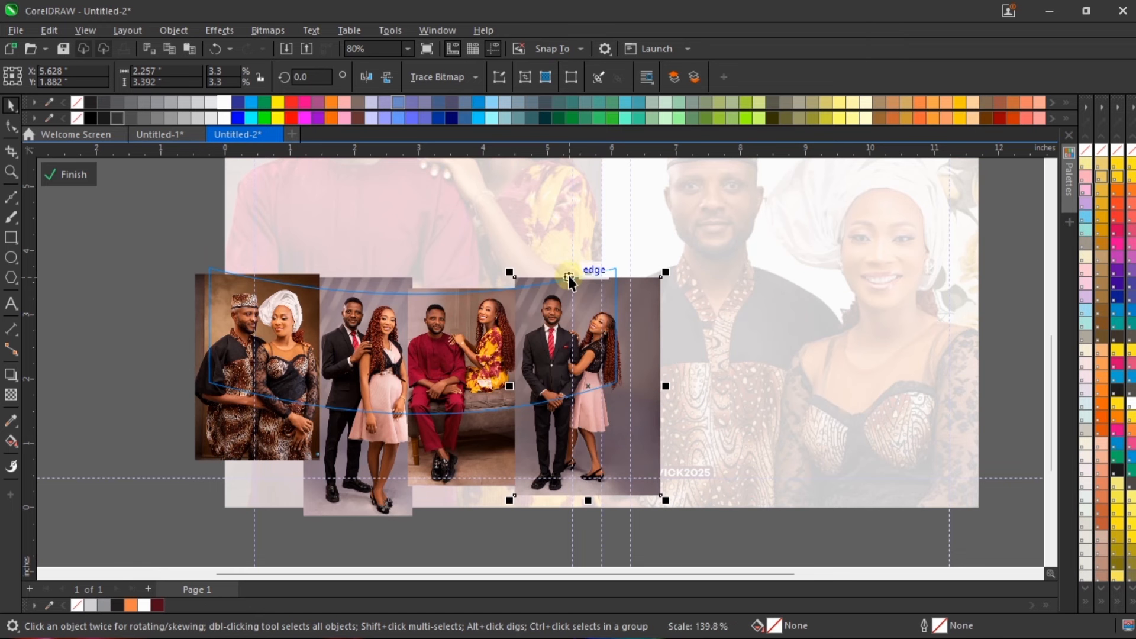
scroll(569, 281, up, 3)
drag(610, 301, 589, 290)
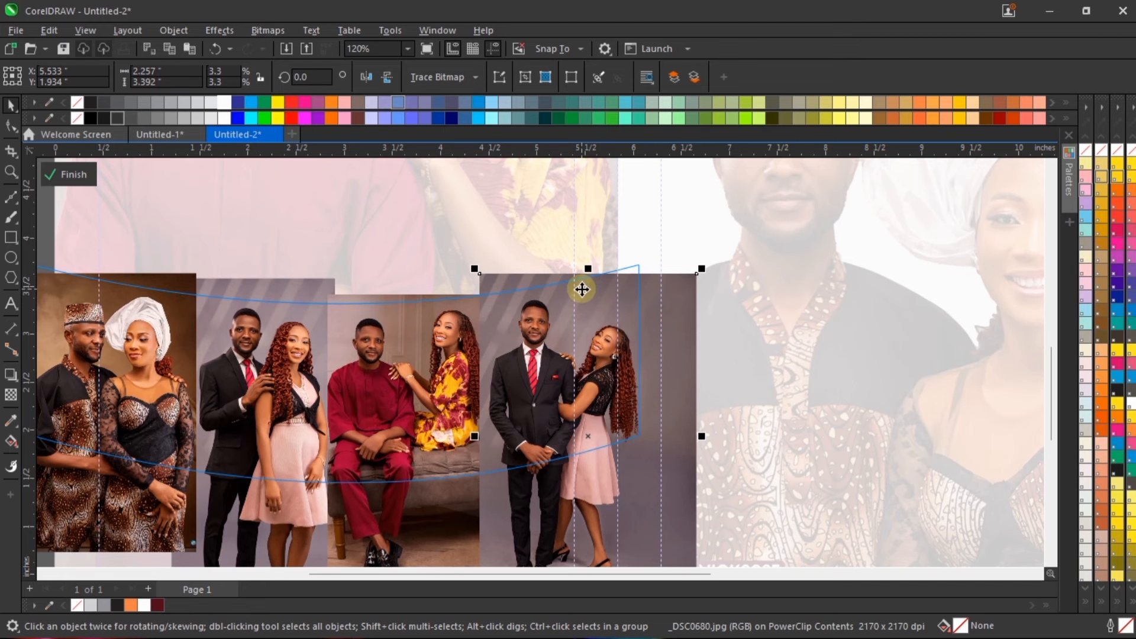
Step: Reduce the rightmost photo to about 2.035 by 3.058 inches and shift it toward the maroon-outfit photo
scroll(581, 289, down, 3)
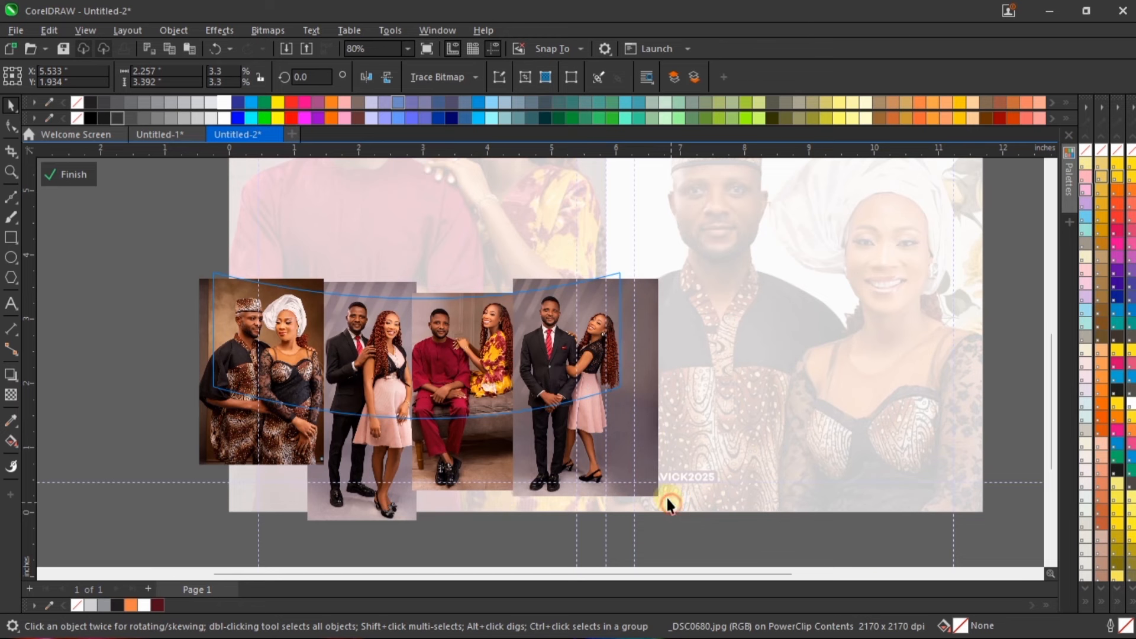
click(657, 459)
drag(661, 498, 648, 478)
scroll(591, 362, up, 1)
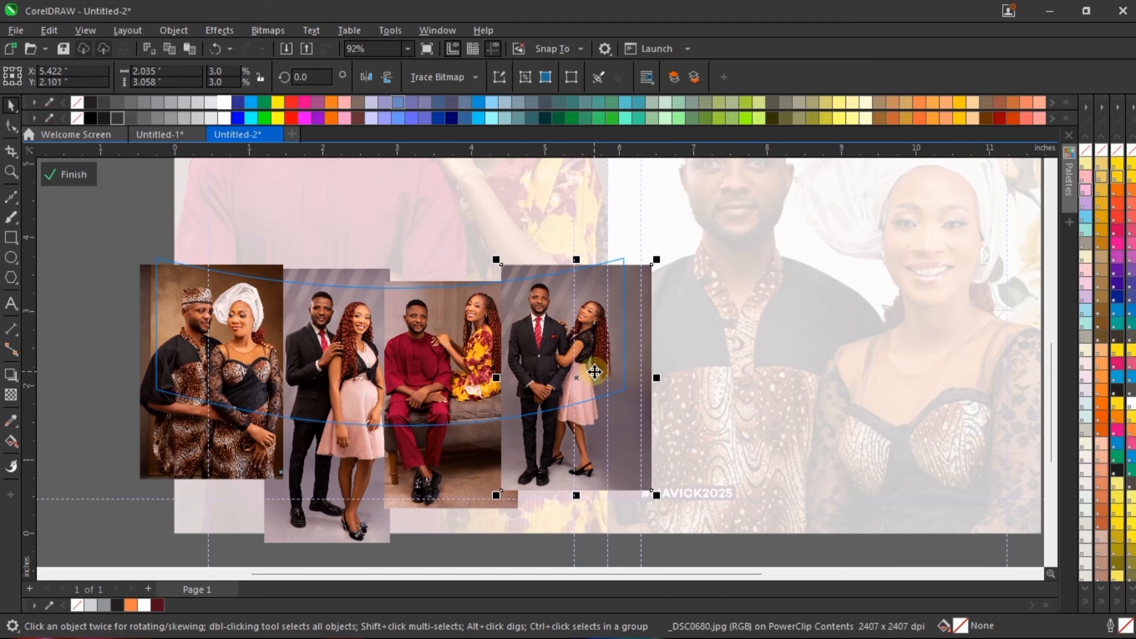
scroll(603, 310, up, 1)
drag(604, 286, 579, 290)
Step: Bring the maroon-outfit couple photo to the front and crop its right edge inward to a width of 1.708 inches
click(380, 350)
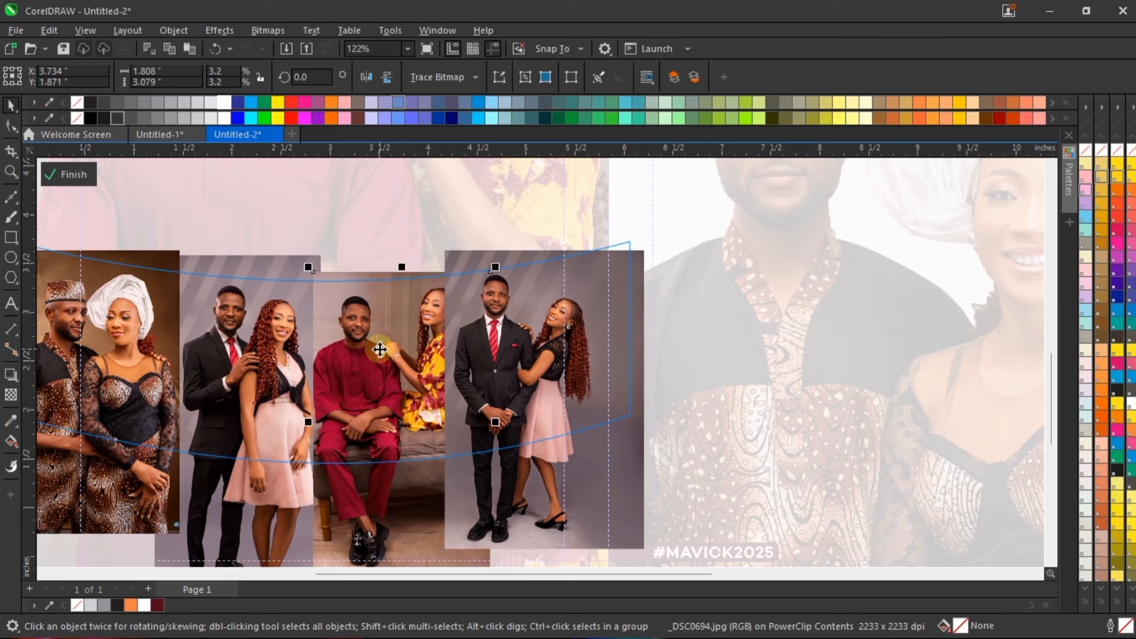
key(shift+Page_Up)
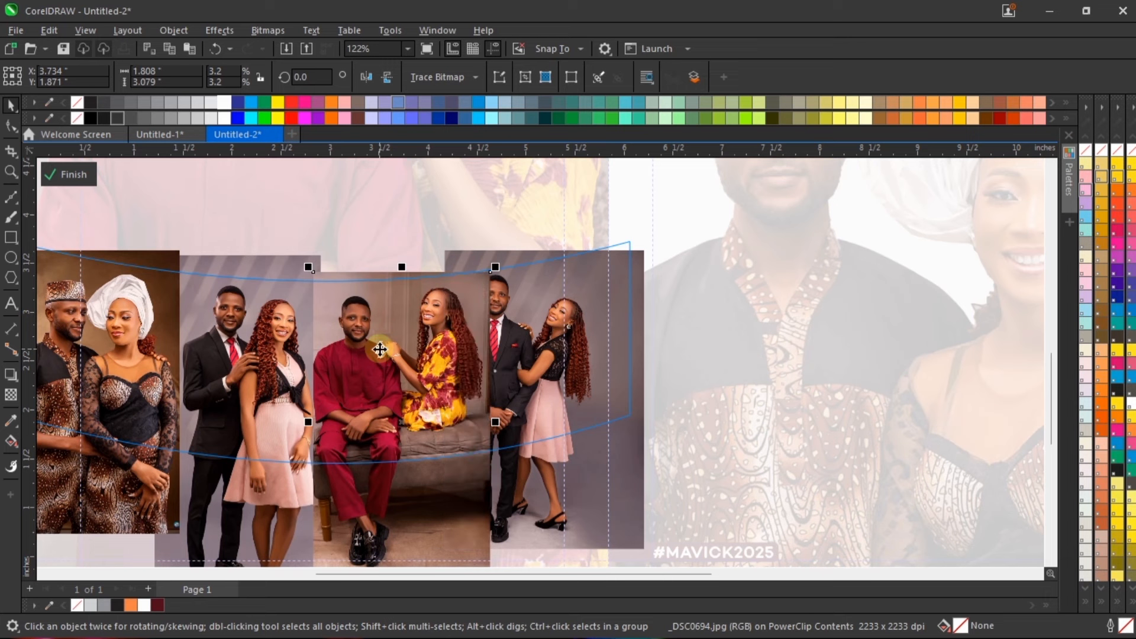
click(10, 125)
drag(582, 215, 474, 600)
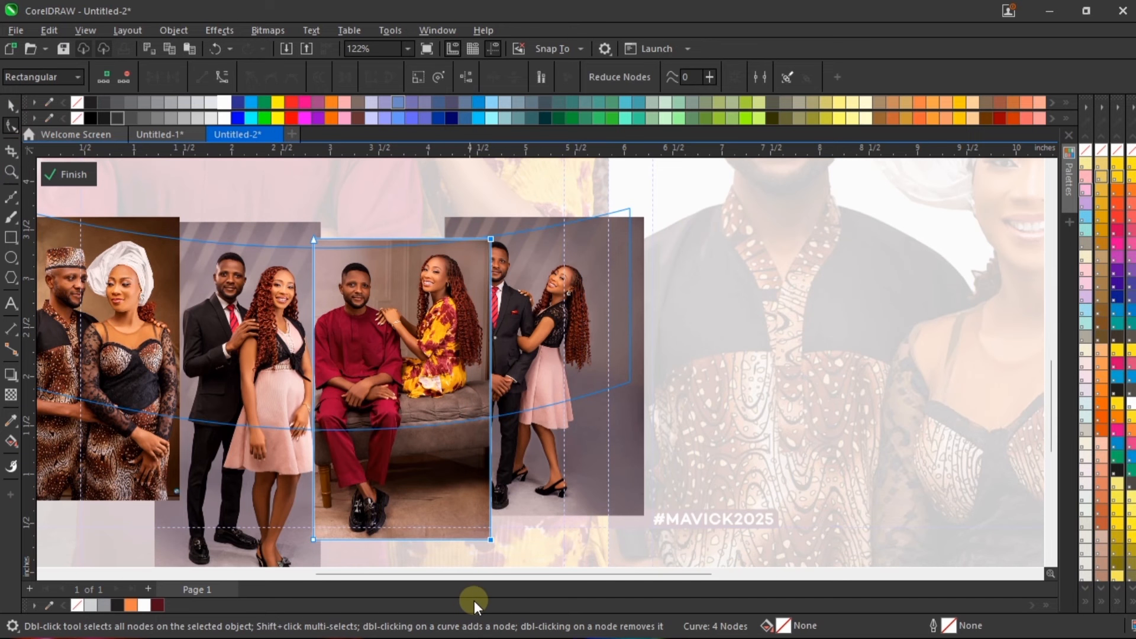
key(Left)
key(Left)
key(Left)
key(Left)
key(Left)
key(Left)
key(Left)
key(Left)
key(Left)
key(Left)
key(Left)
key(Left)
key(Left)
key(Left)
key(Left)
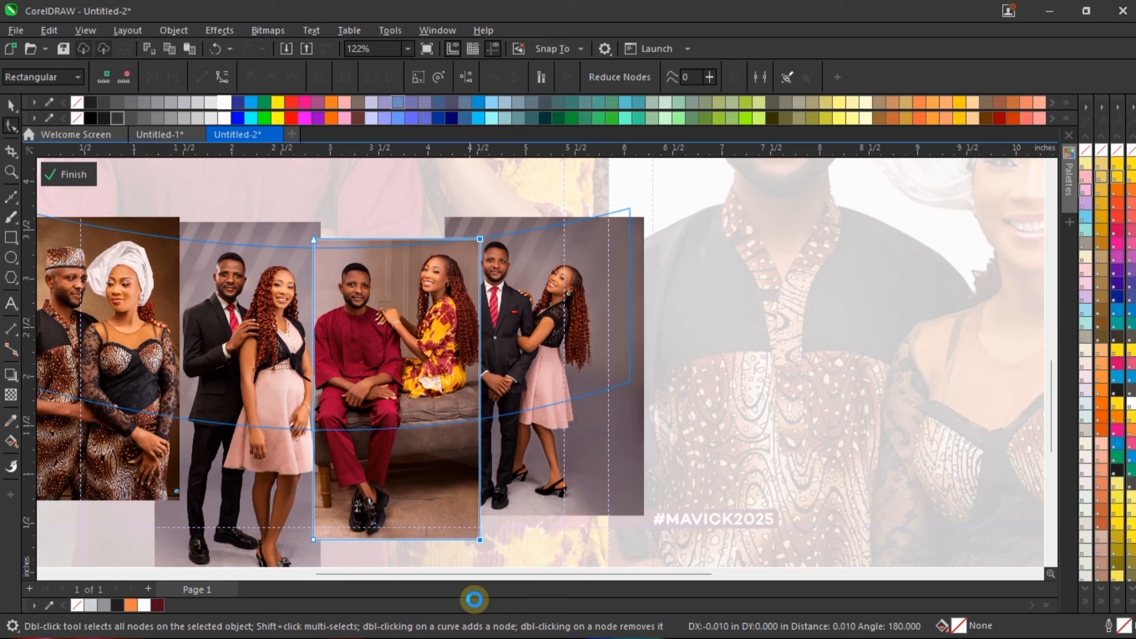
key(Right)
key(Right)
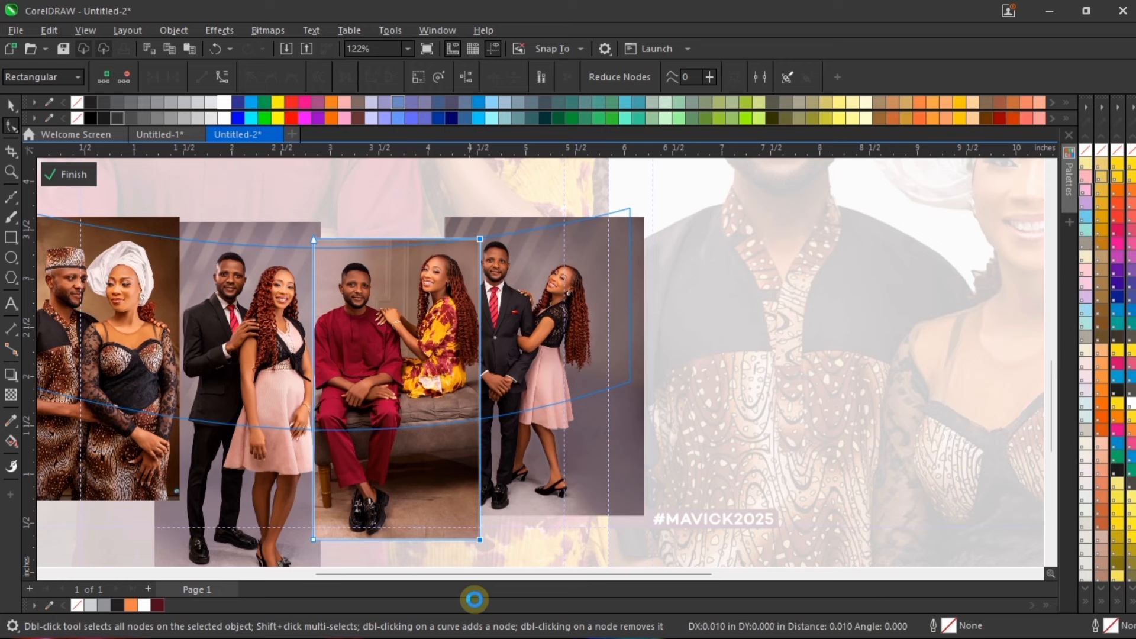
key(space)
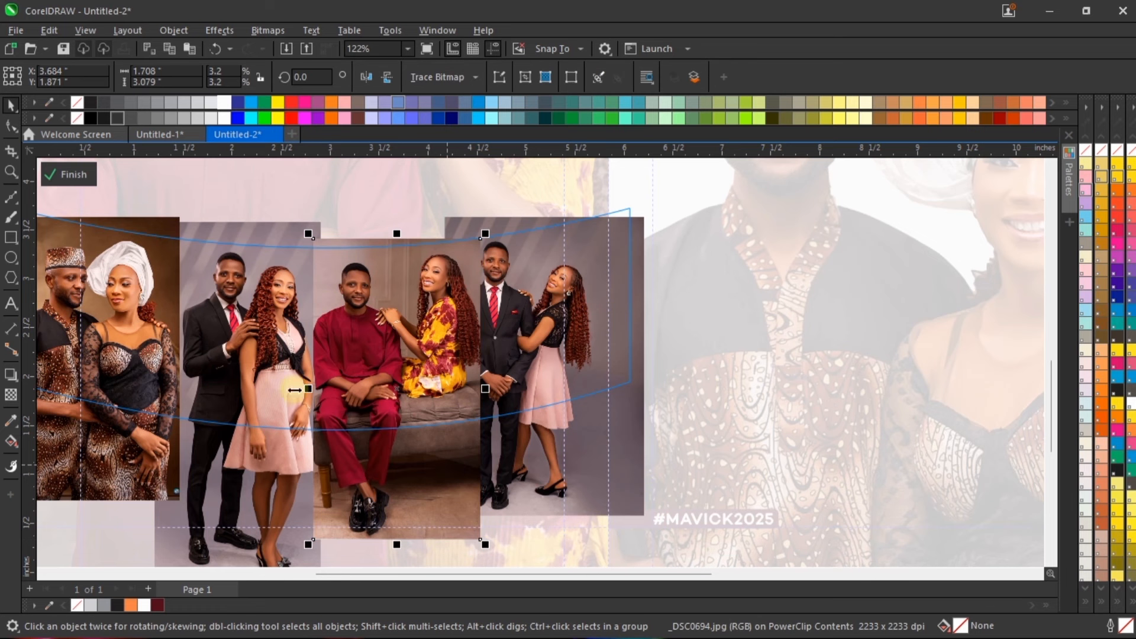
Step: Nudge the first, second and third photos slightly left, keeping them side by side within the curved frame
click(136, 348)
key(Left)
key(Left)
click(215, 333)
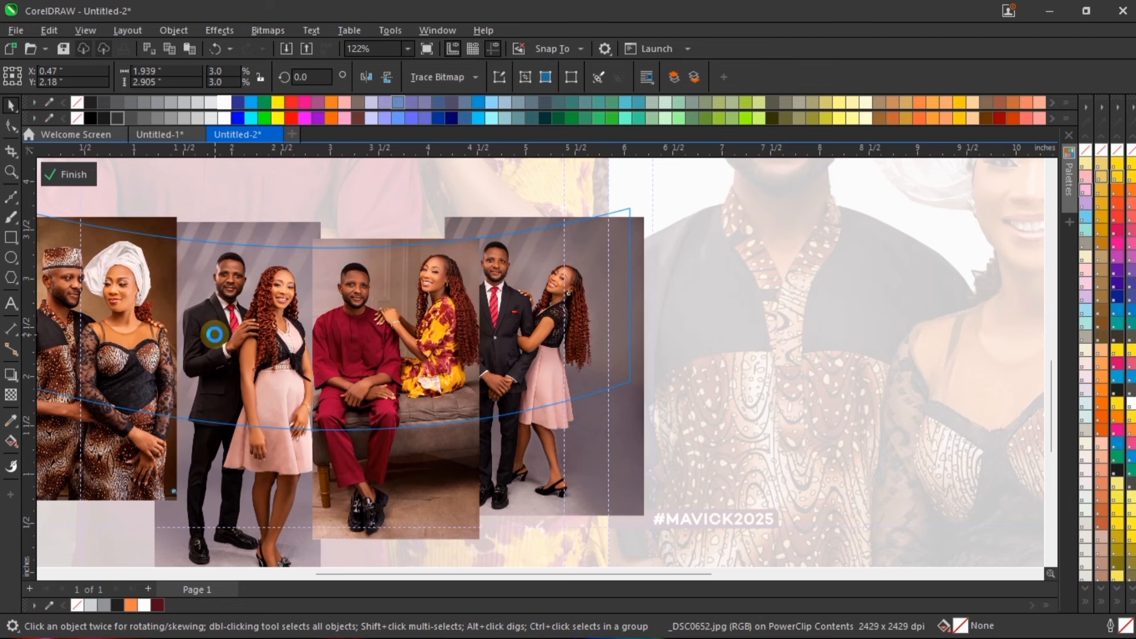
key(Left)
key(Left)
key(Left)
key(Left)
key(Left)
click(342, 340)
key(Left)
key(Left)
key(Left)
key(Left)
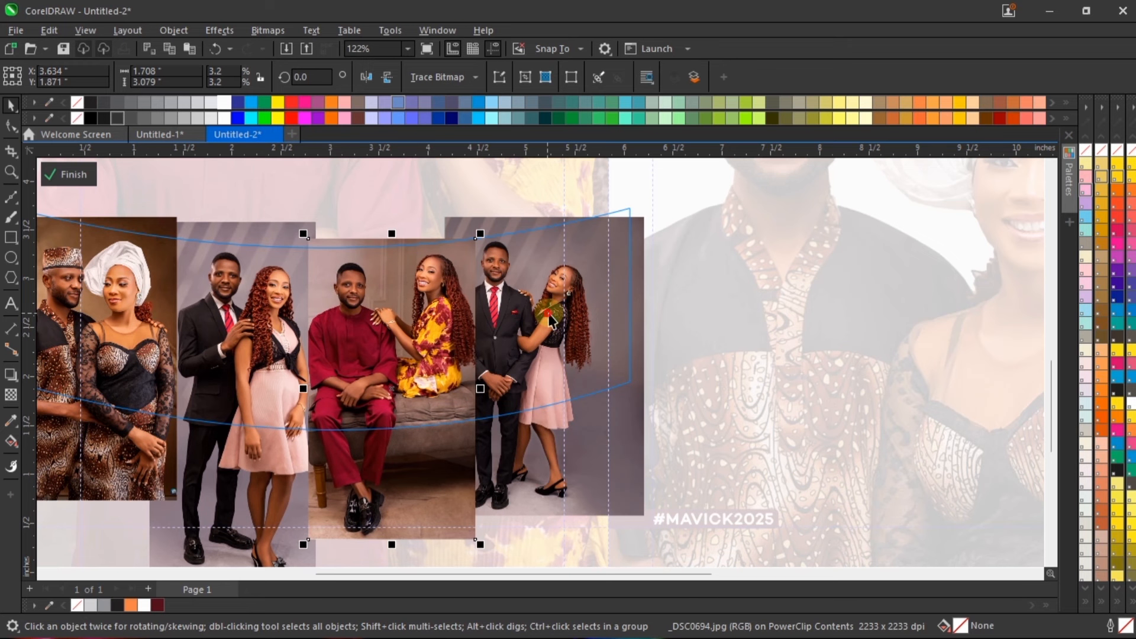
Step: Nudge the fourth photo horizontally to X 5.232 inches so the couple sits beside the cropped third photo
click(584, 260)
key(Left)
key(Left)
click(600, 248)
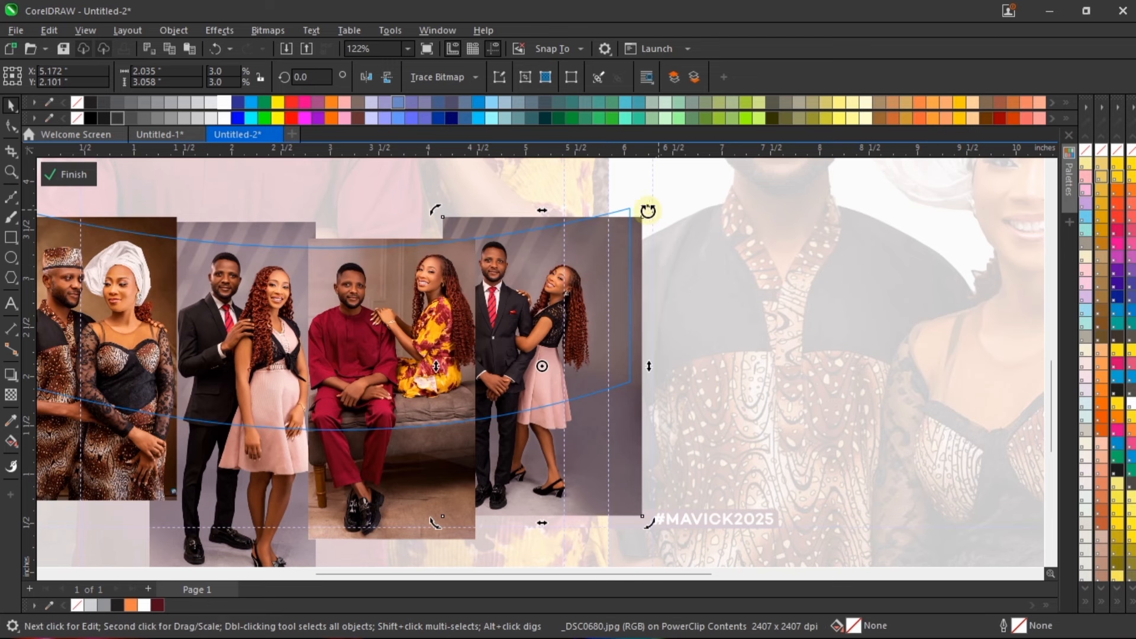
key(Right)
key(Right)
key(Right)
key(Right)
key(Right)
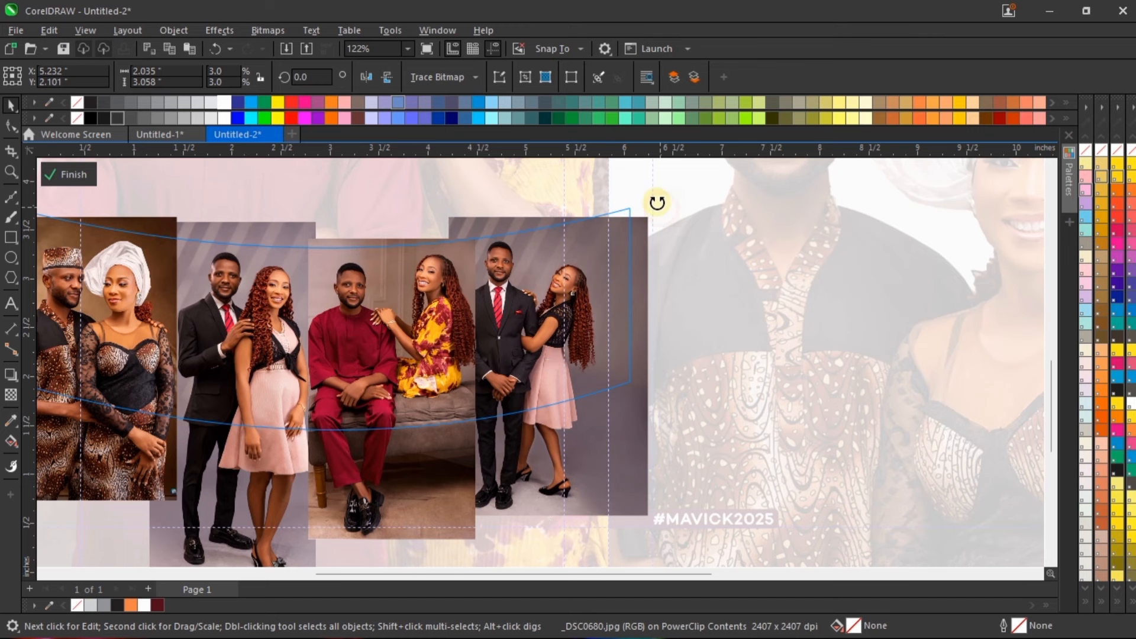
Step: Rotate the fourth photo about 2.9 degrees counterclockwise and nudge it to X 5.322, Y 2.071 inches
drag(654, 198, 656, 190)
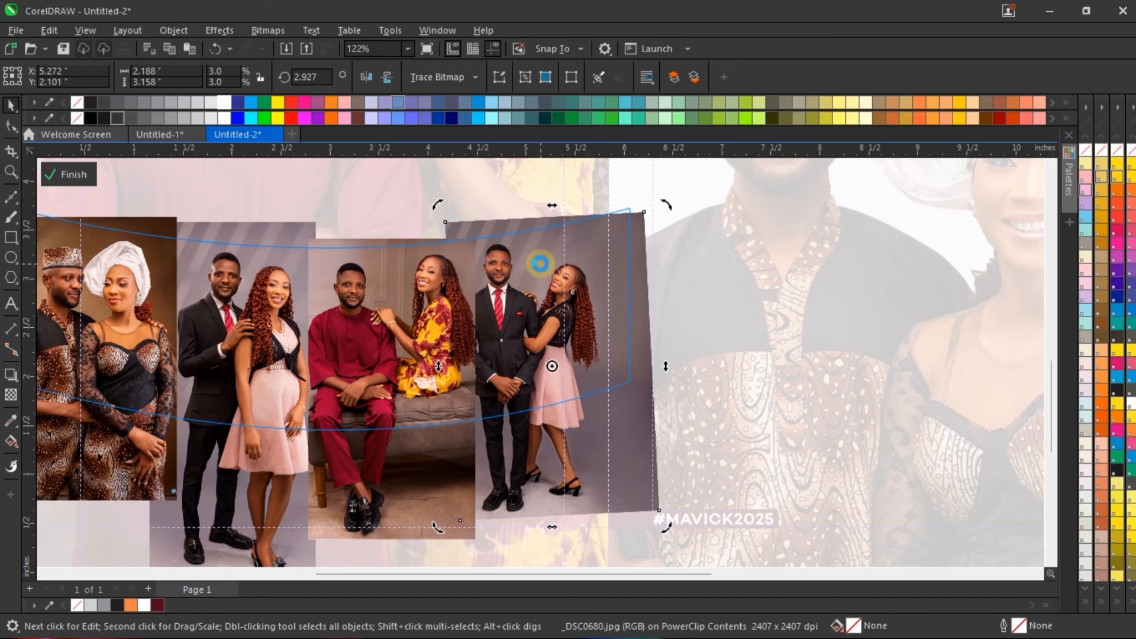
scroll(524, 245, up, 1)
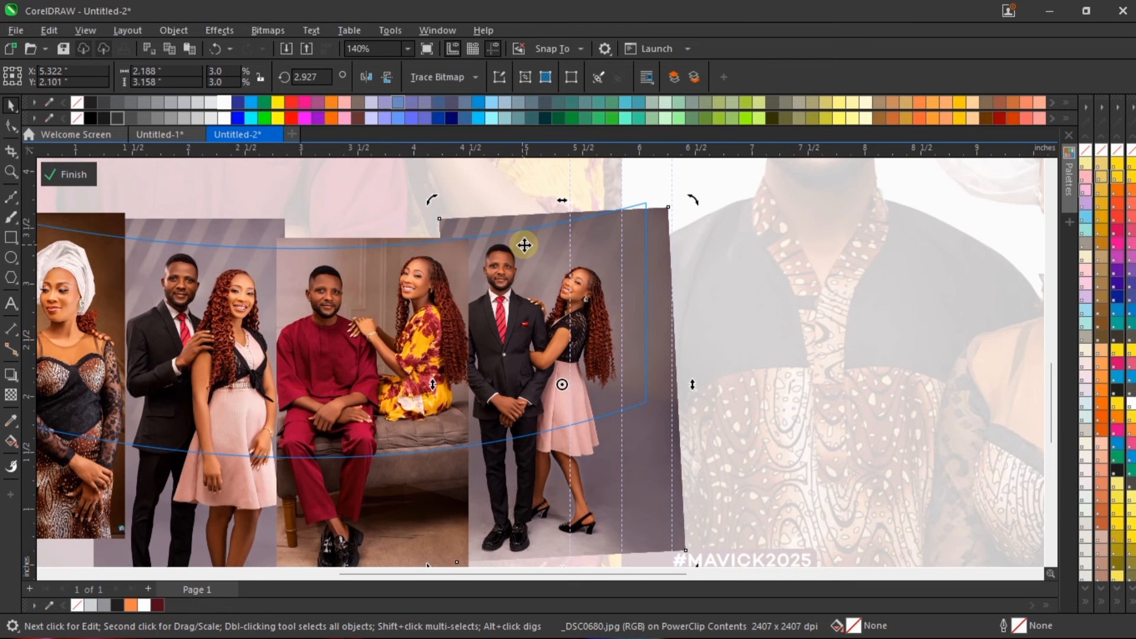
key(Down)
key(Down)
key(Down)
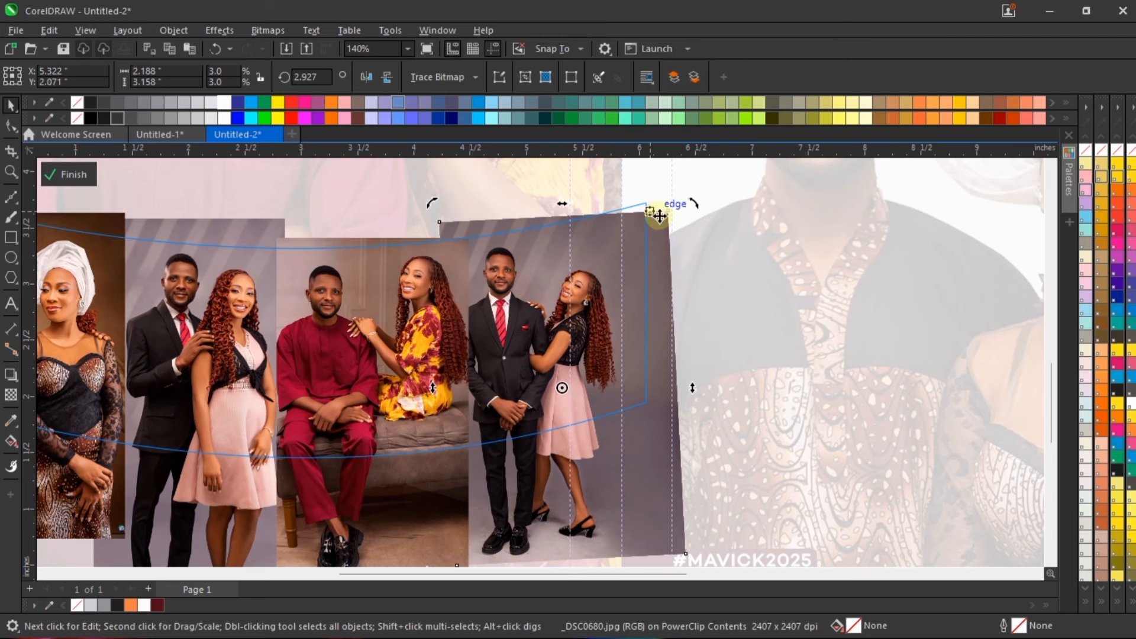
Step: Scale the rotated fourth photo up slightly to about 2.216 by 3.197 inches to cover the frame's upper right corner
click(667, 212)
drag(692, 205, 698, 200)
key(Down)
key(Down)
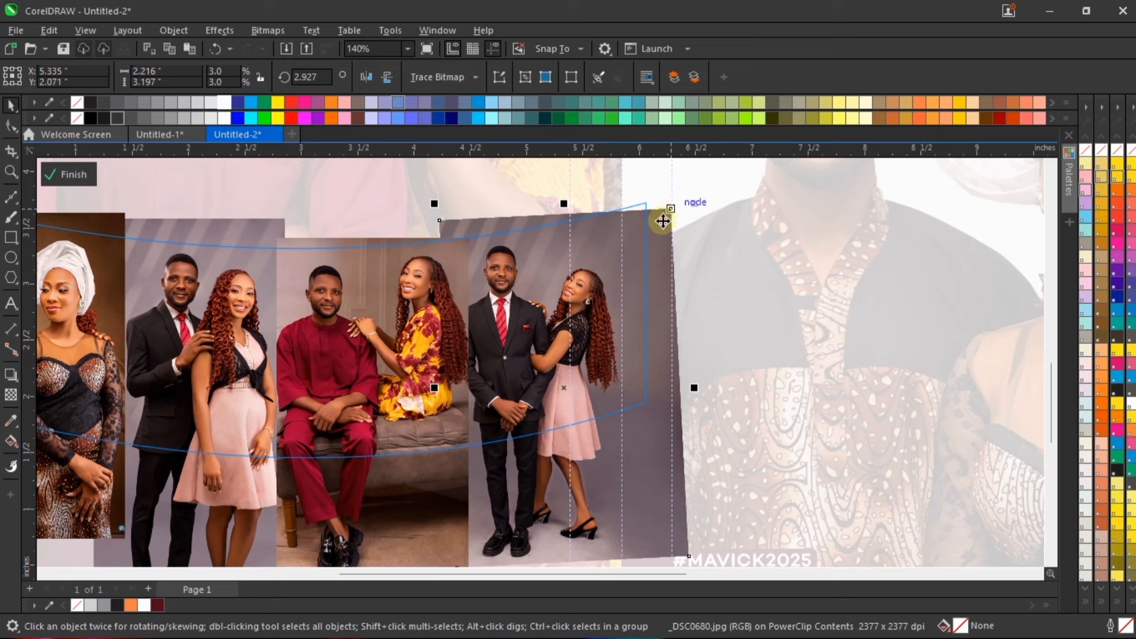
Step: Select all four photos and scale them down together to about 6.696 by 3.669 inches
scroll(634, 306, down, 3)
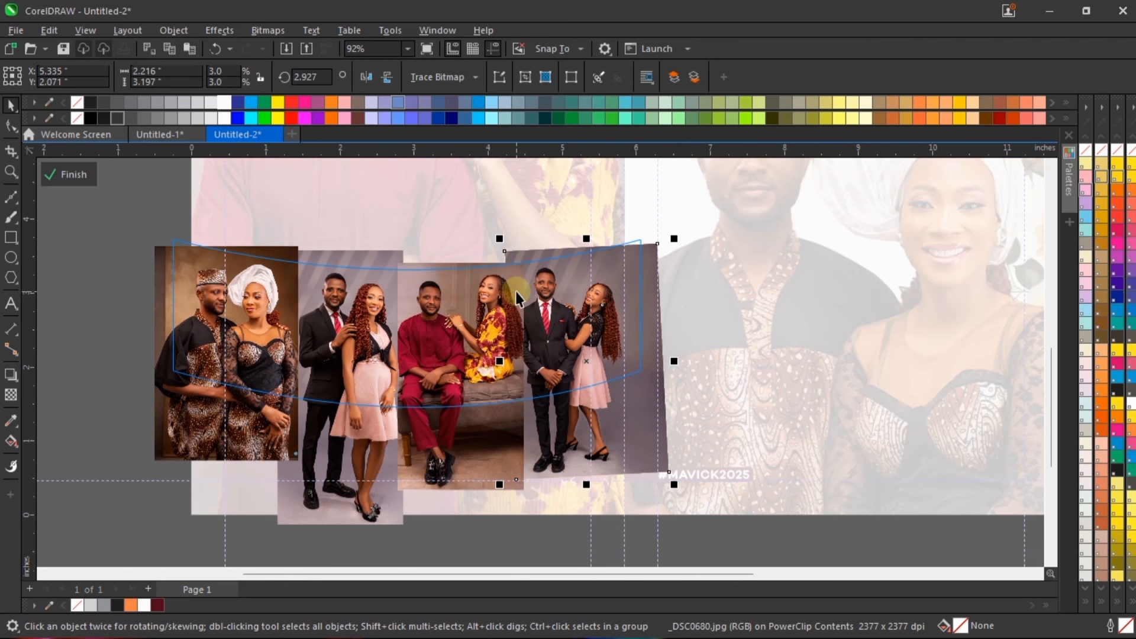
click(278, 347)
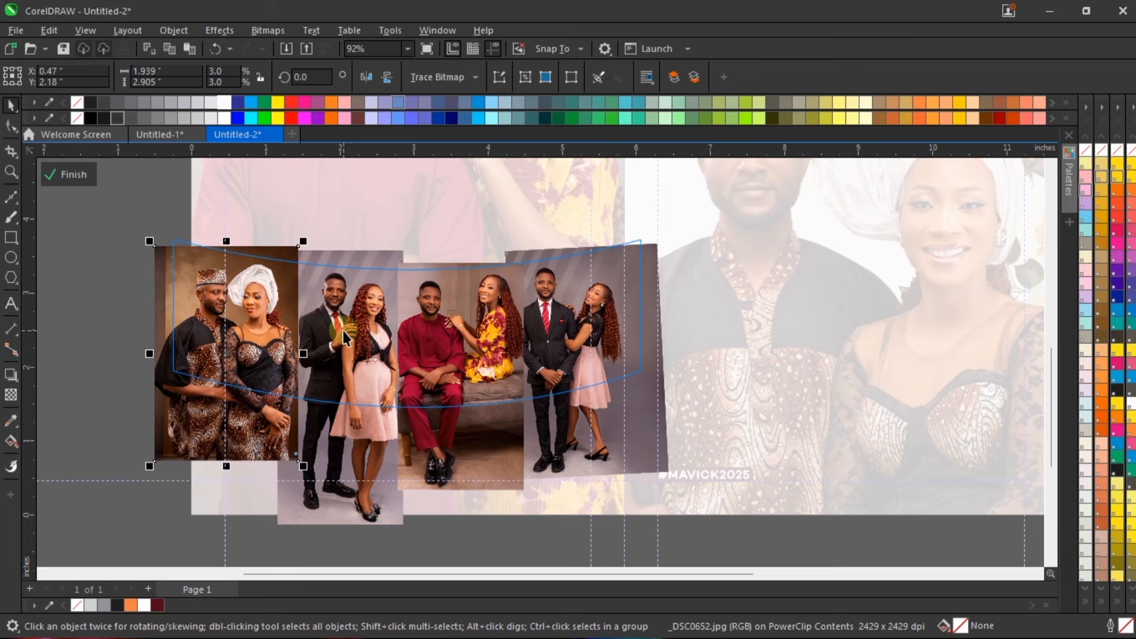
shift+click(491, 311)
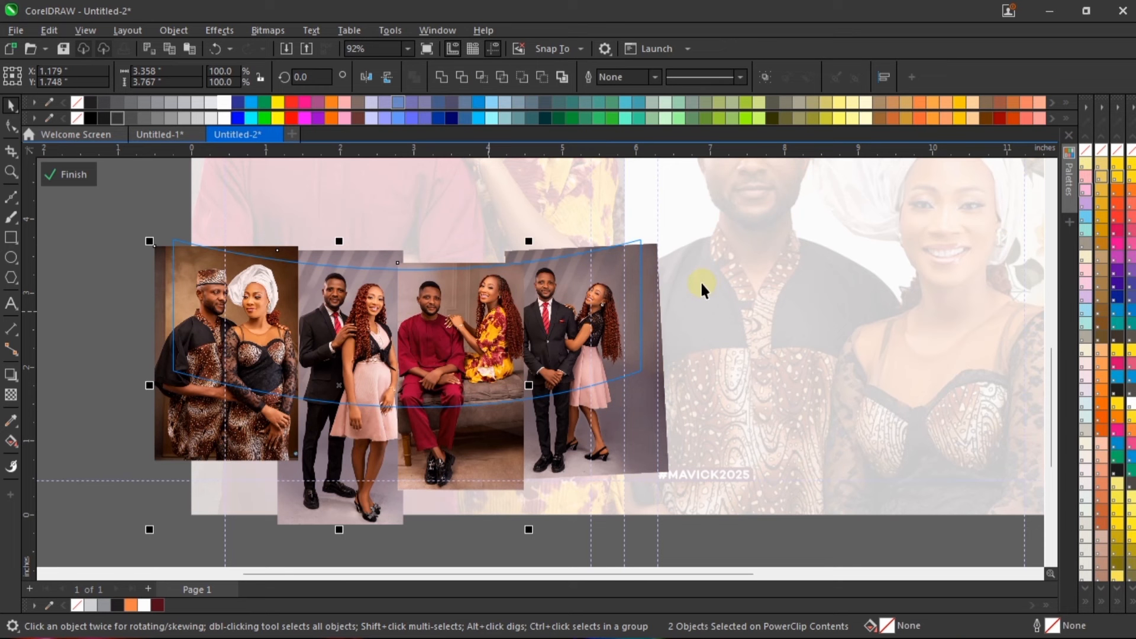
shift+click(611, 288)
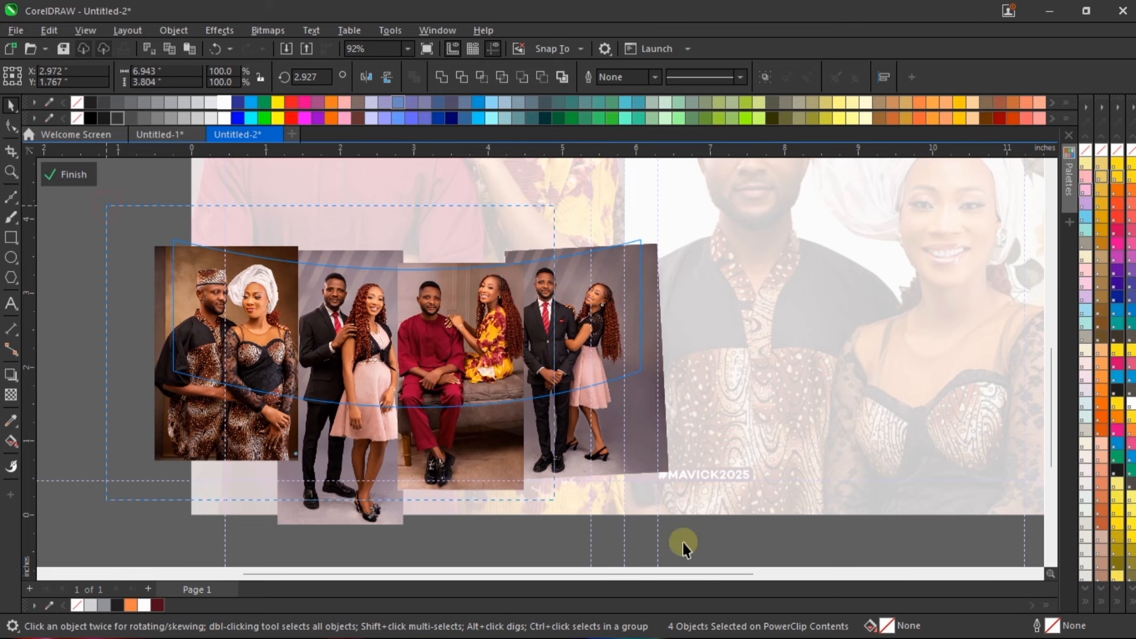
scroll(704, 562, down, 2)
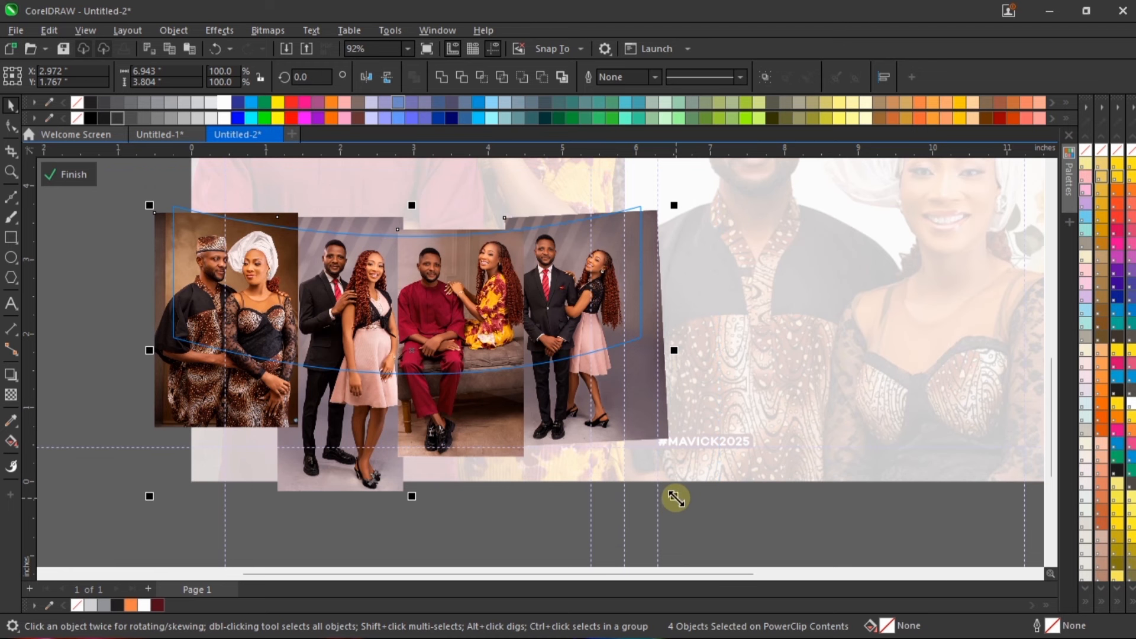
drag(673, 497, 671, 491)
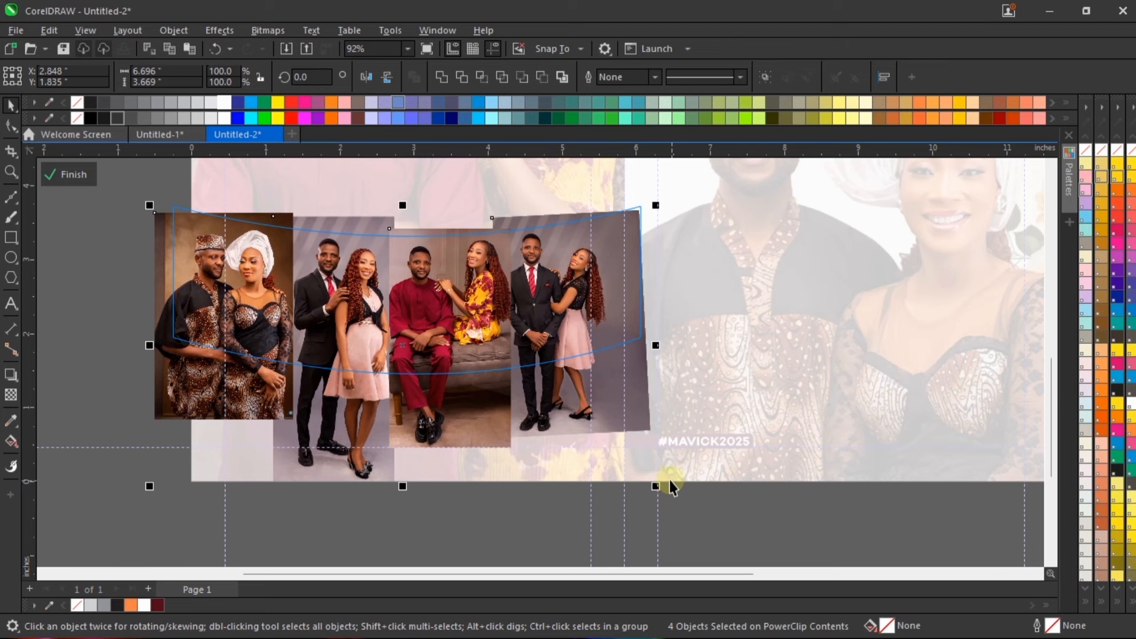
Step: Try shifting the leftmost photo slightly to the right, and undo the shift
scroll(421, 258, up, 1)
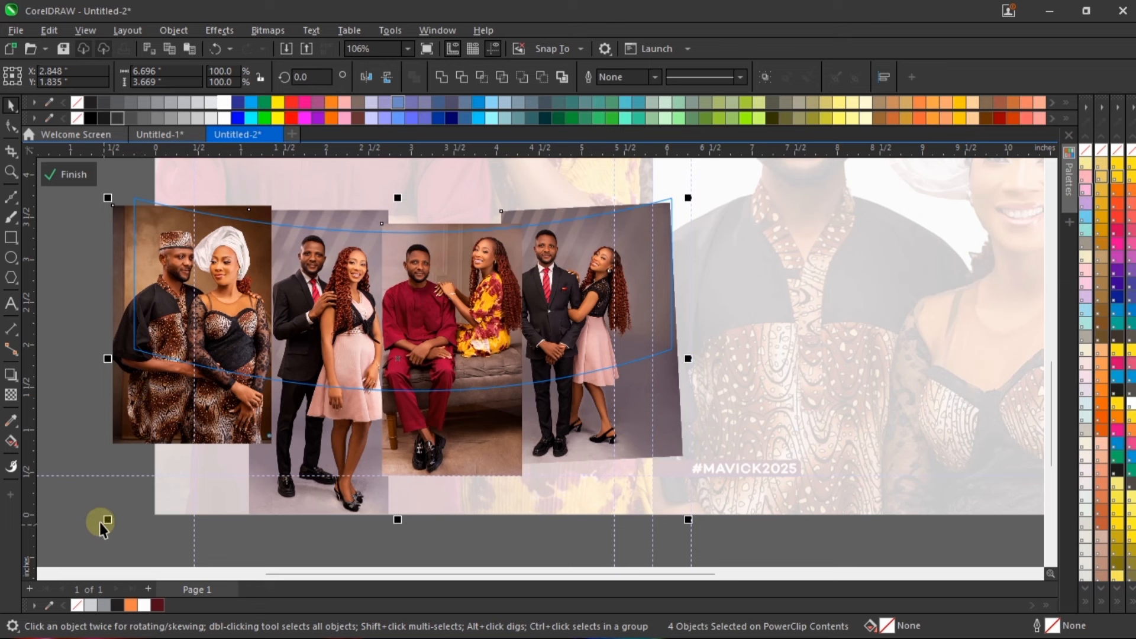
click(165, 372)
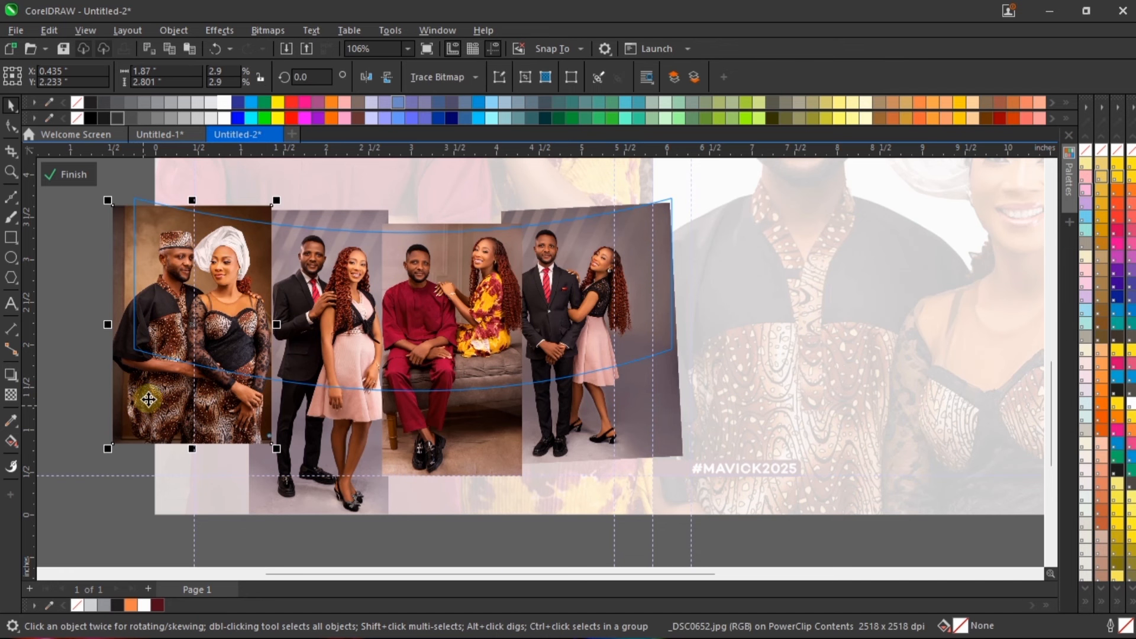
drag(158, 390, 169, 376)
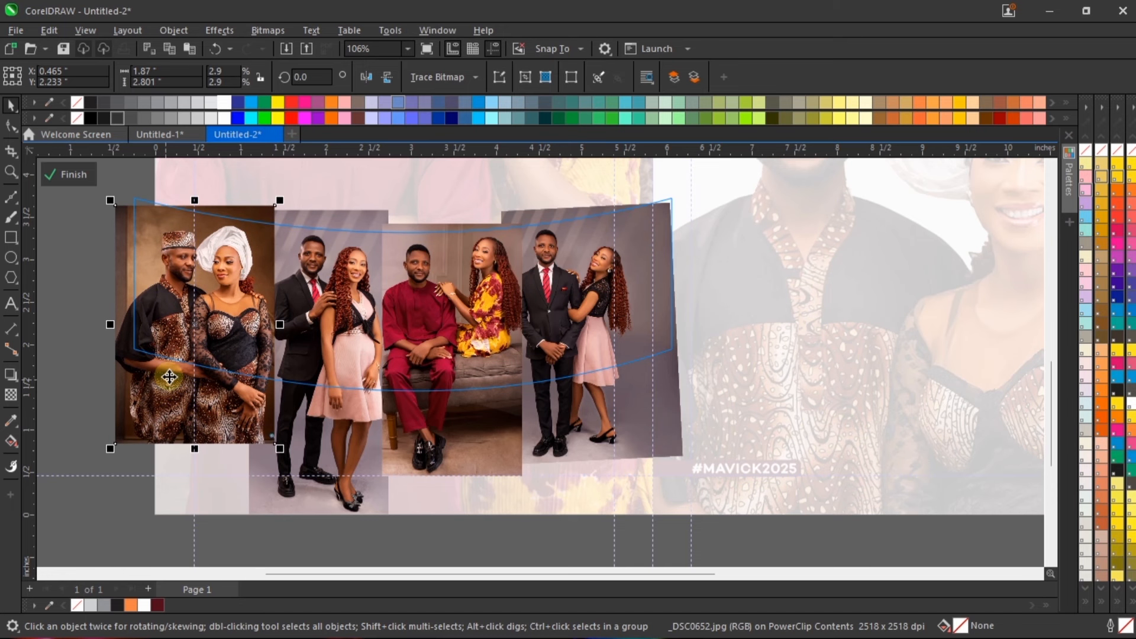
key(ctrl+z)
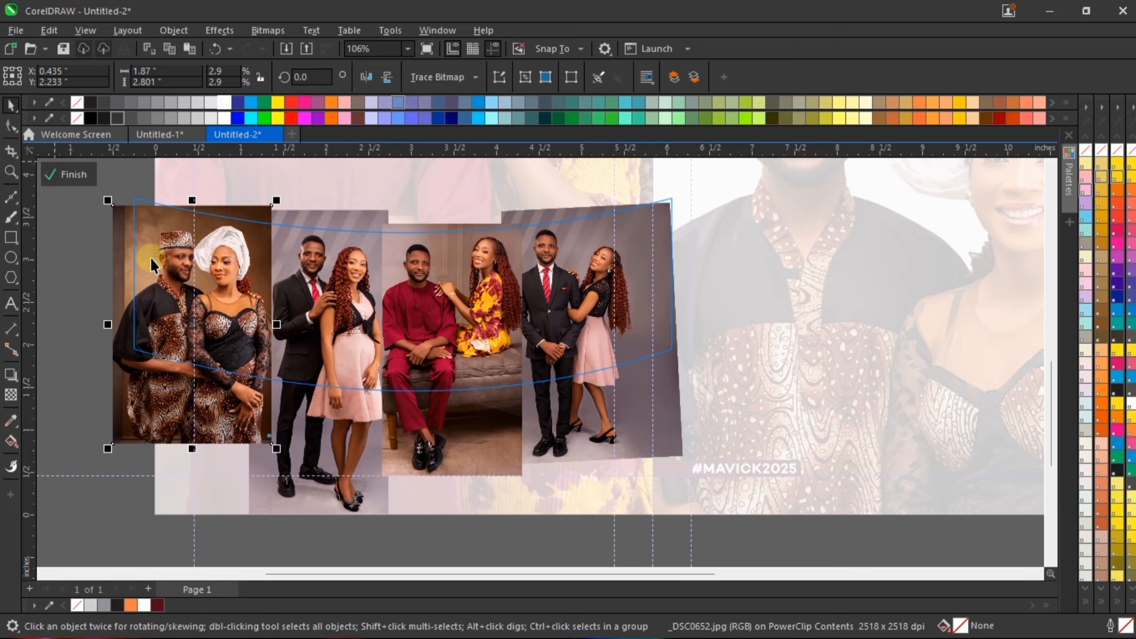
Step: Finish editing the PowerClip contents and select the curved photo-strip frame to review it on the page
click(63, 179)
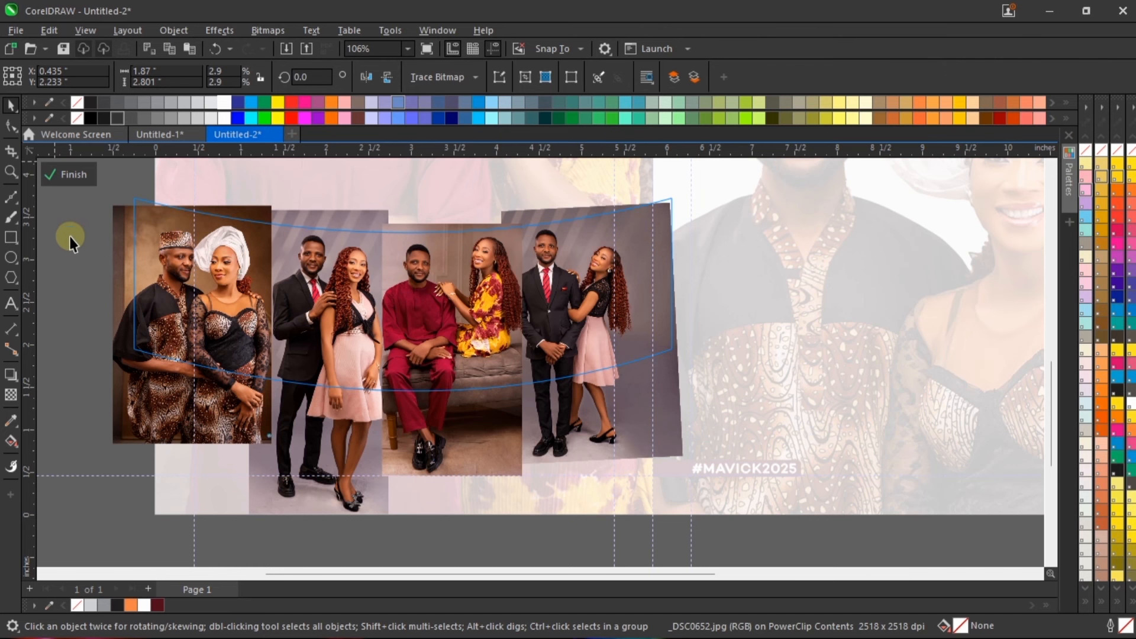
click(451, 366)
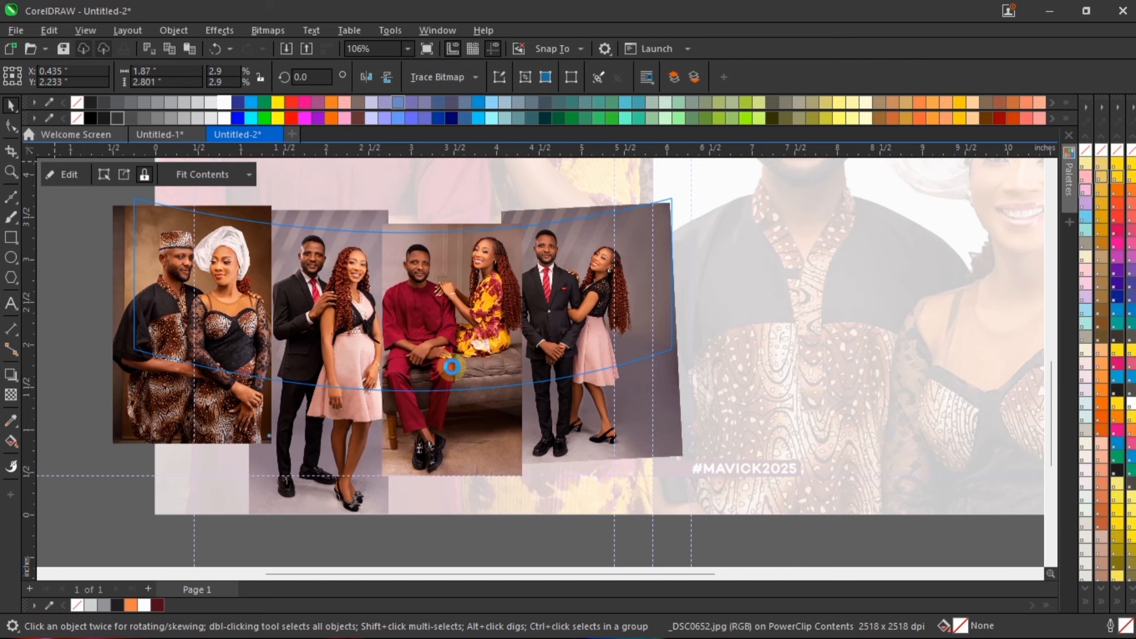
key(Escape)
scroll(452, 365, down, 1)
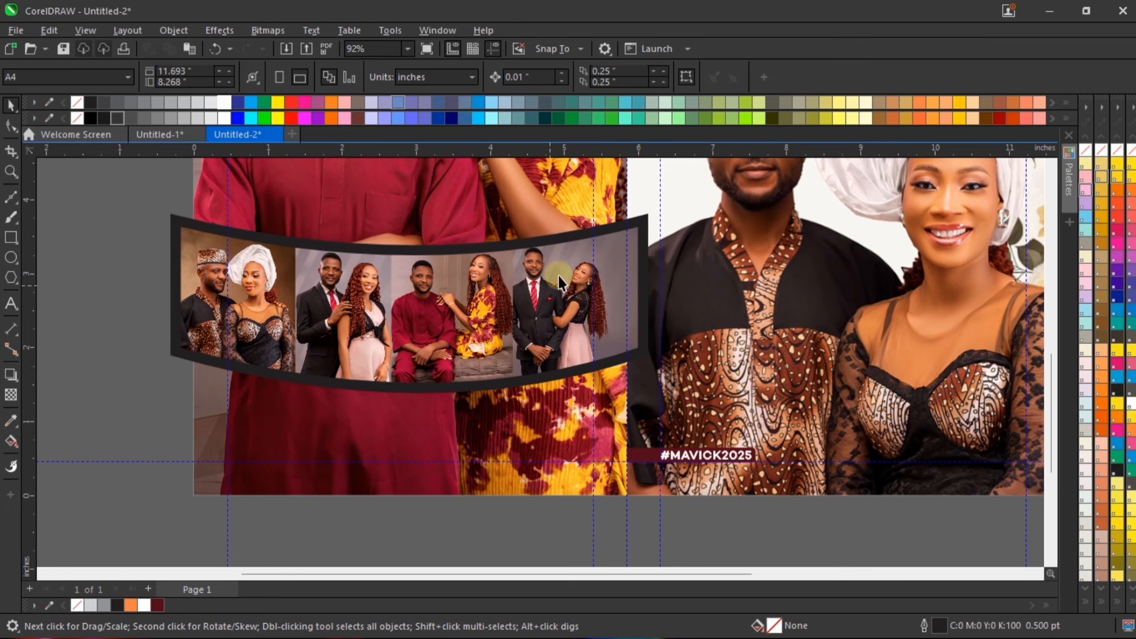
scroll(558, 275, up, 2)
click(449, 304)
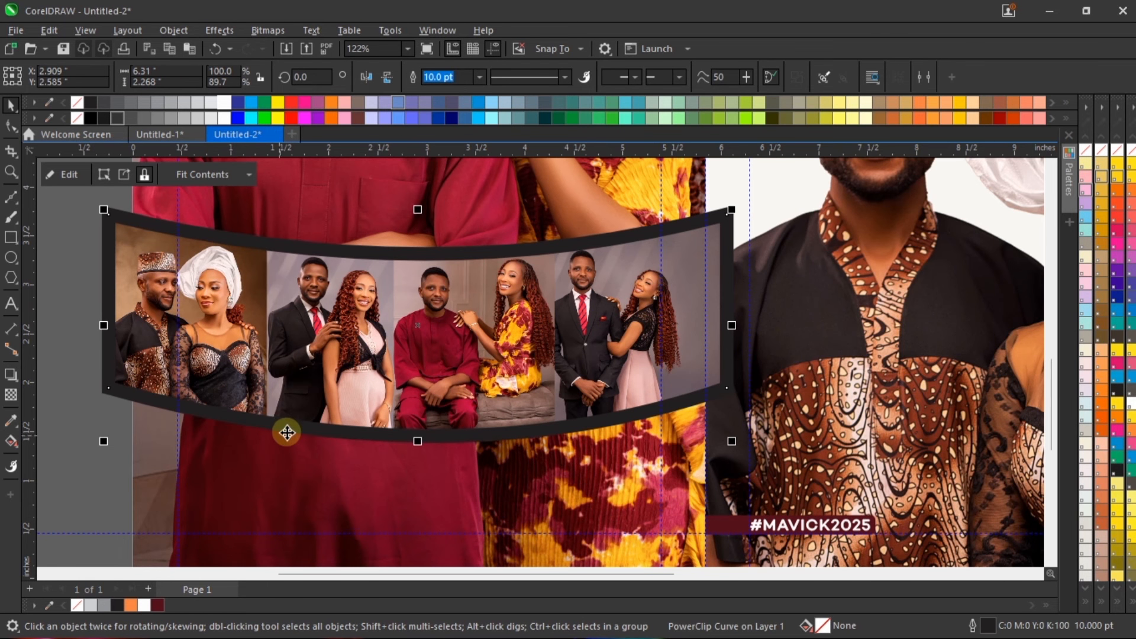
scroll(286, 432, down, 2)
scroll(487, 484, down, 3)
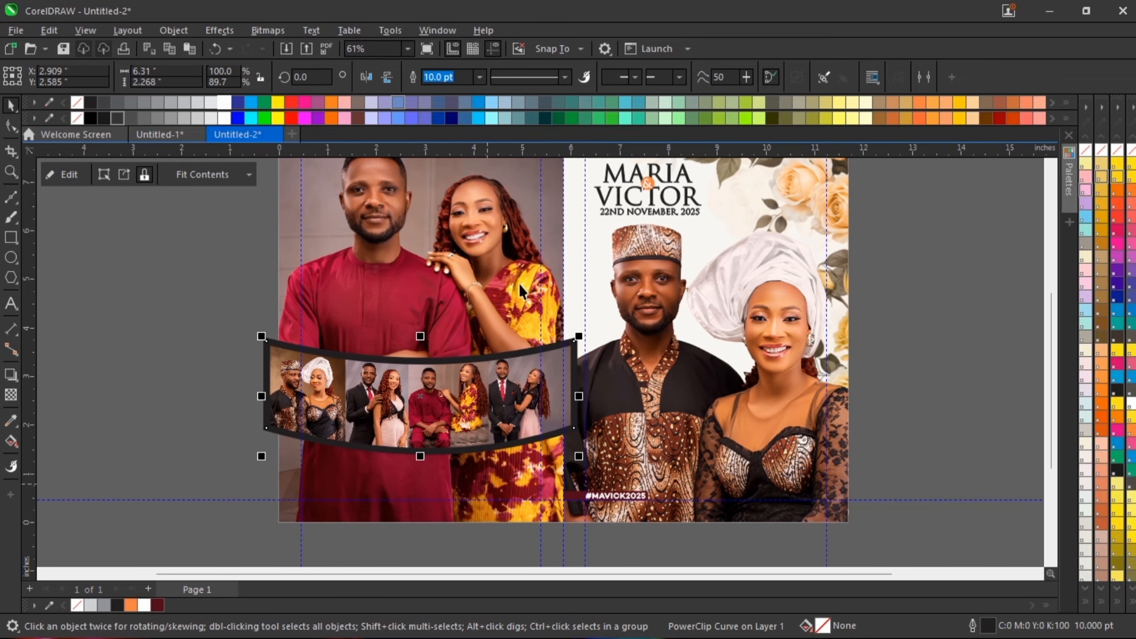
Step: PowerClip the curved photo strip inside the large left-hand couple photo's rectangle so its ends are cropped to that half
scroll(467, 321, down, 2)
scroll(515, 226, up, 3)
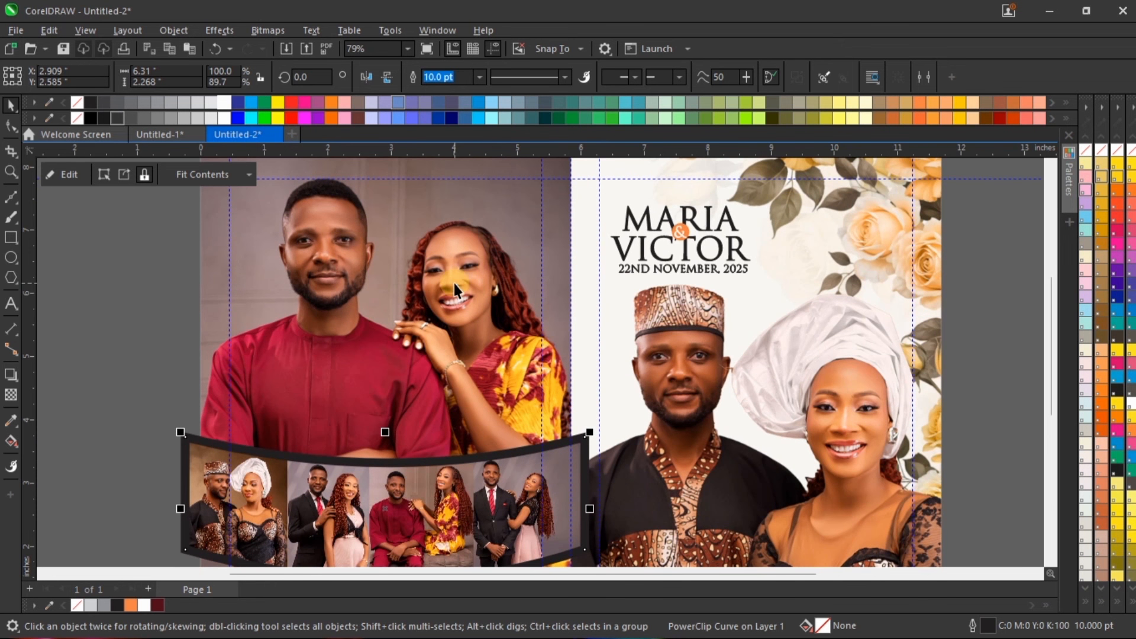
scroll(395, 246, down, 2)
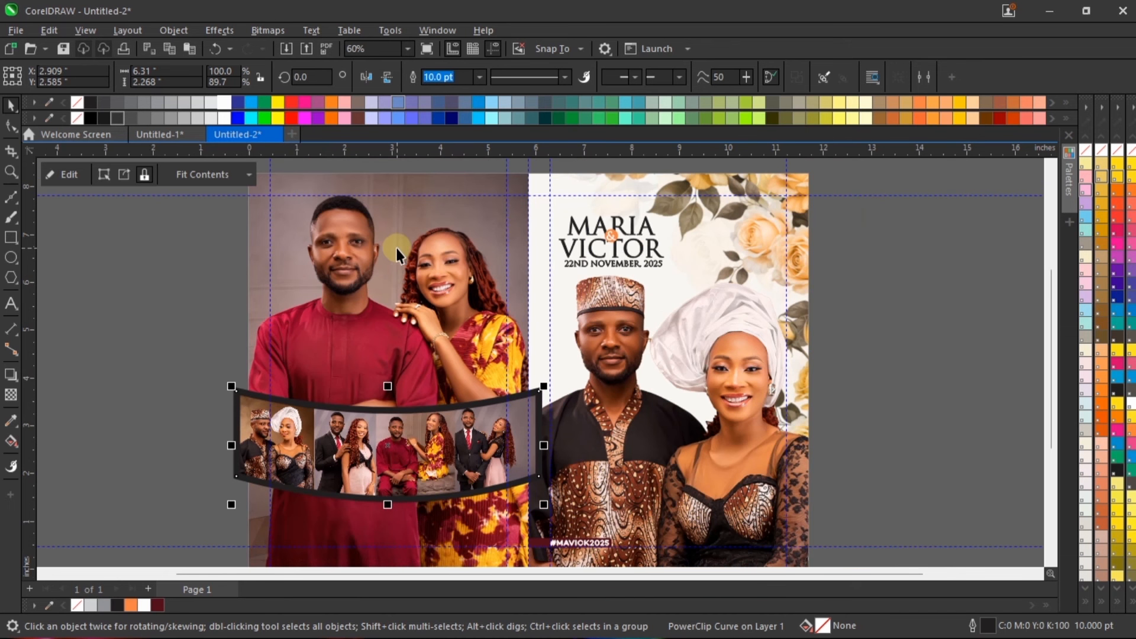
right_click(447, 430)
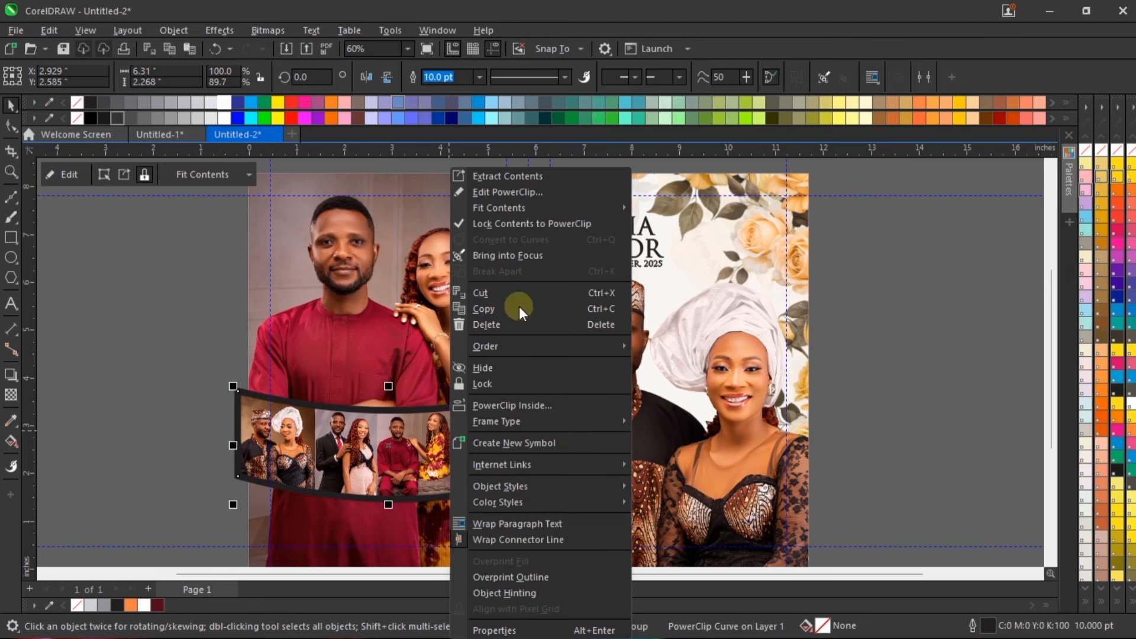
click(562, 405)
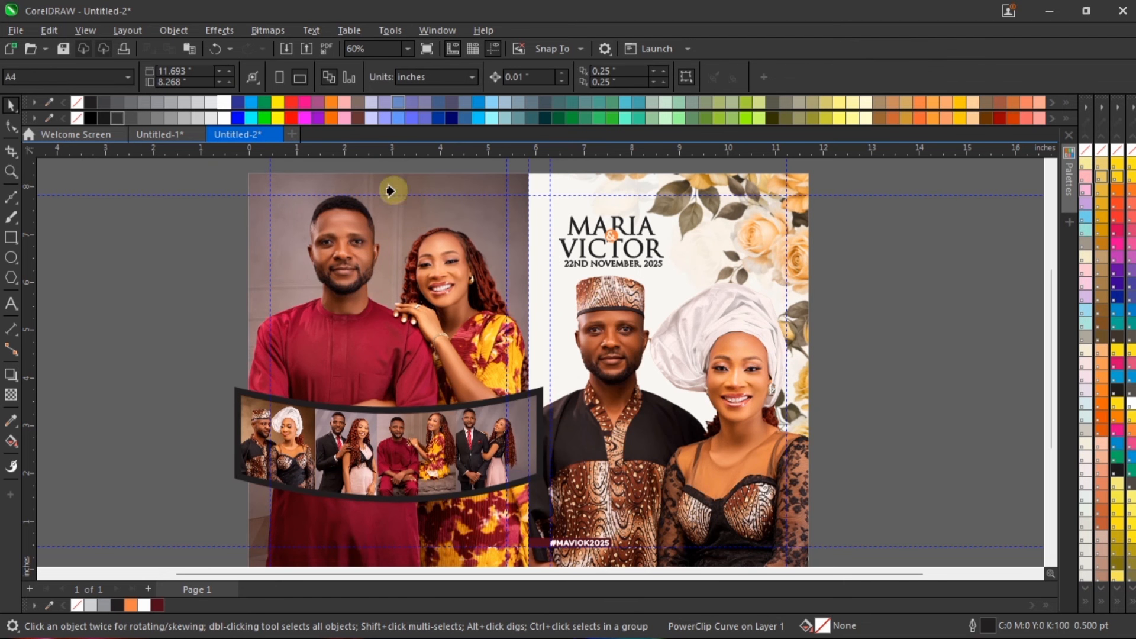
click(400, 257)
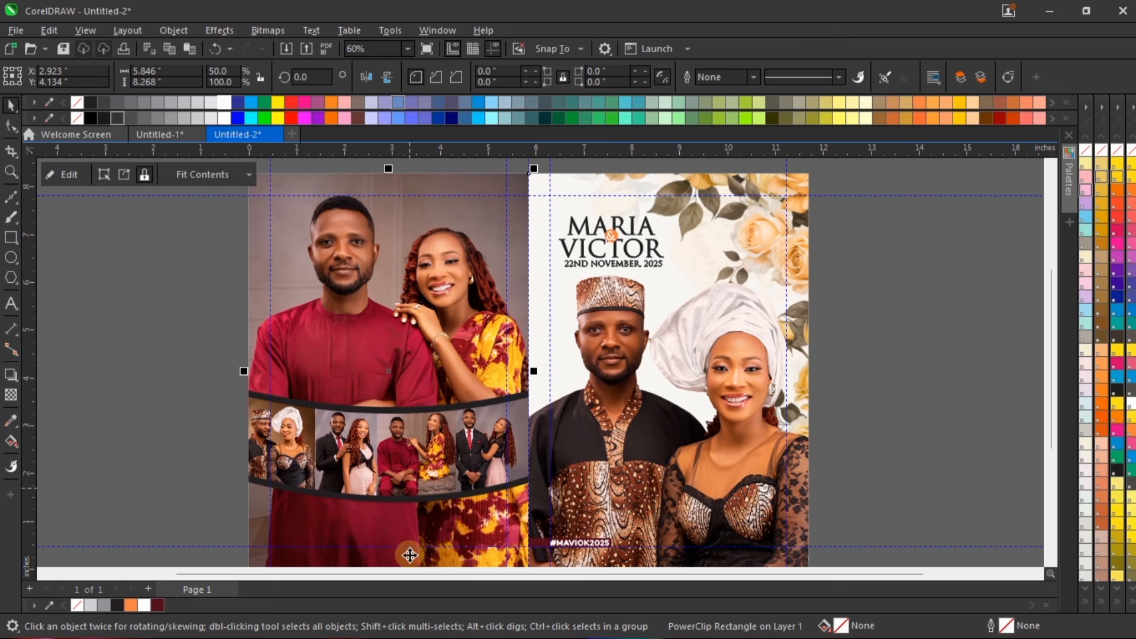
scroll(410, 555, up, 2)
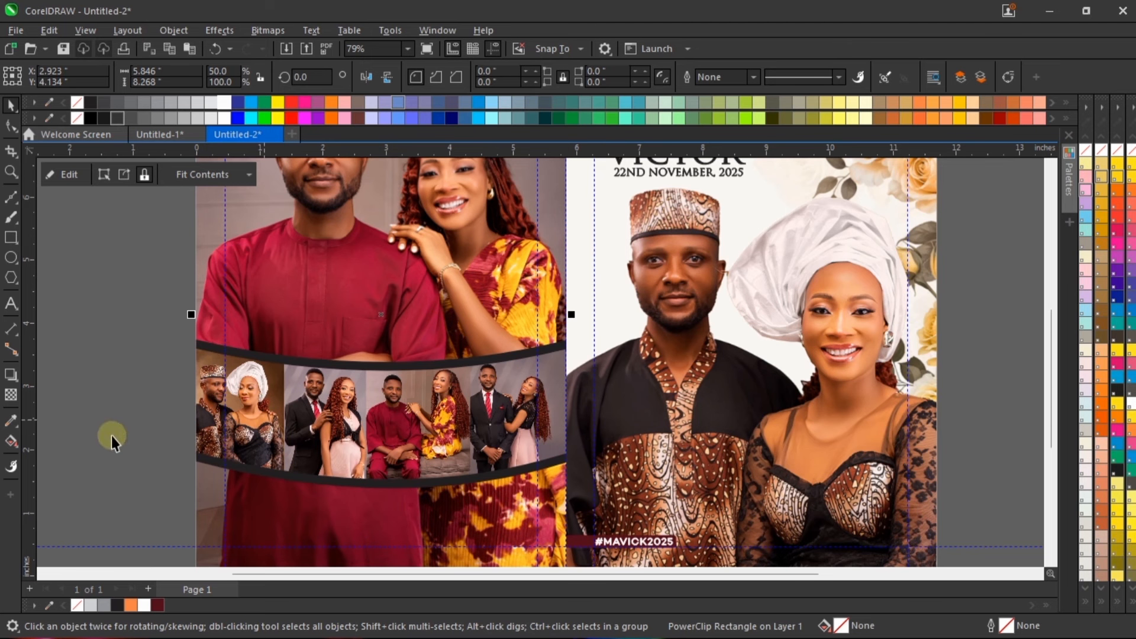
click(112, 440)
Step: Open the strip's nested PowerClip contents, scale the leftmost photo down to about 1.775 by 2.659 inches, and finish editing
scroll(196, 438, up, 2)
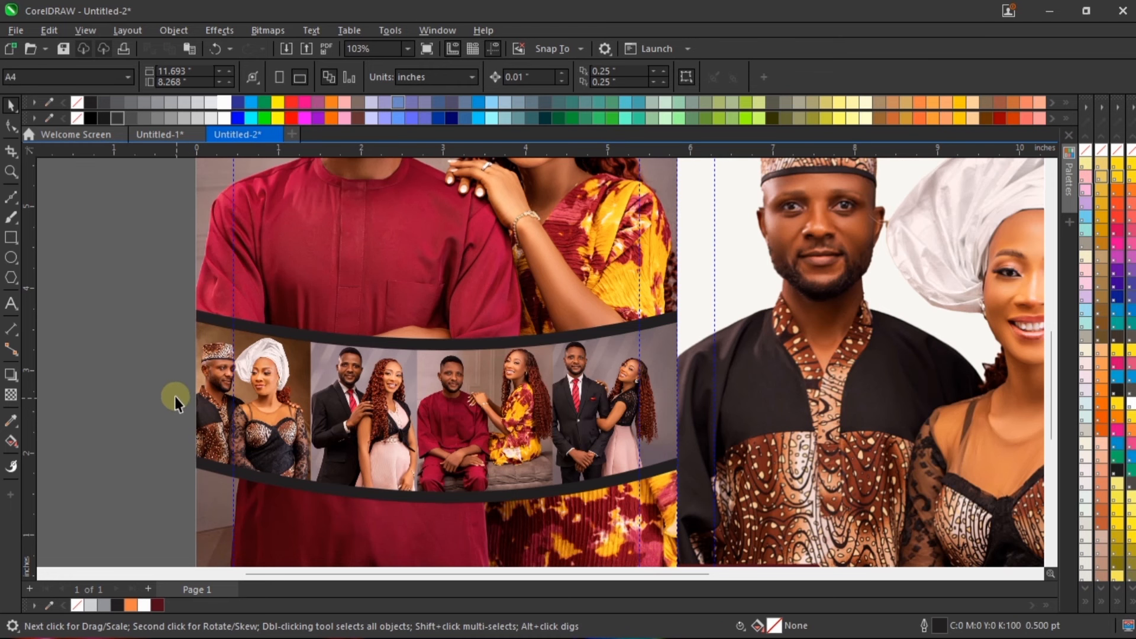
click(275, 389)
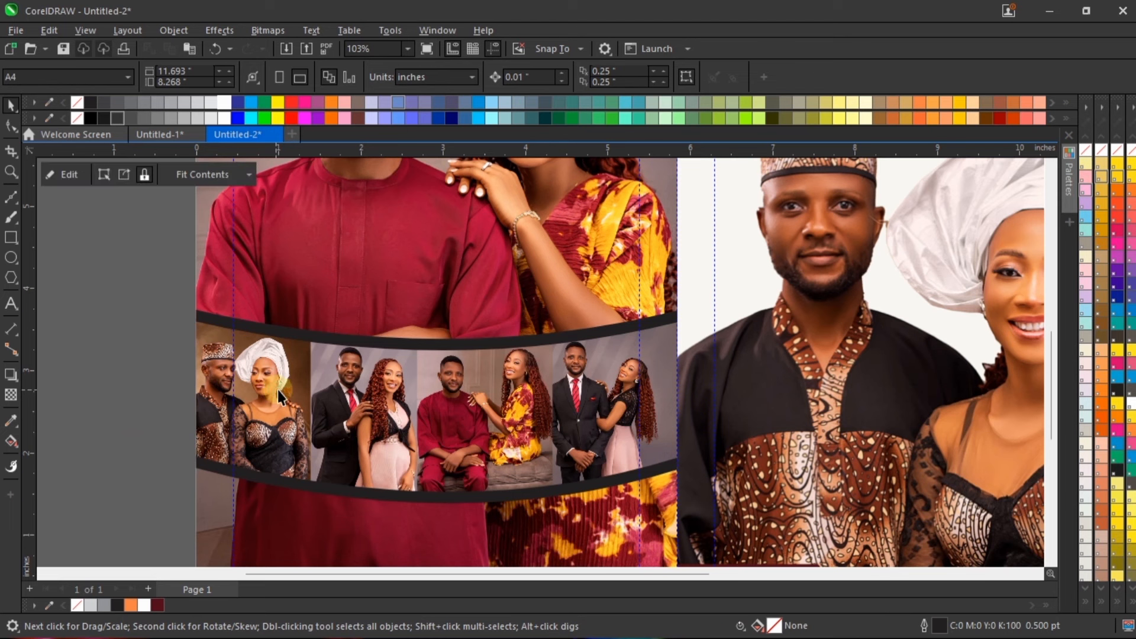
double_click(294, 373)
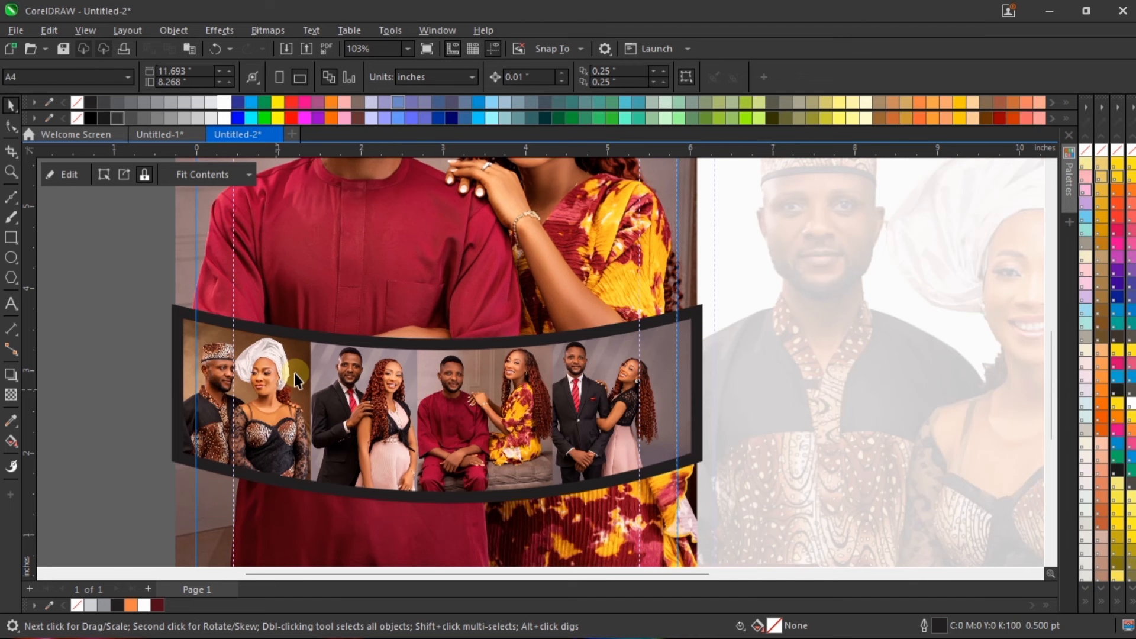
double_click(258, 390)
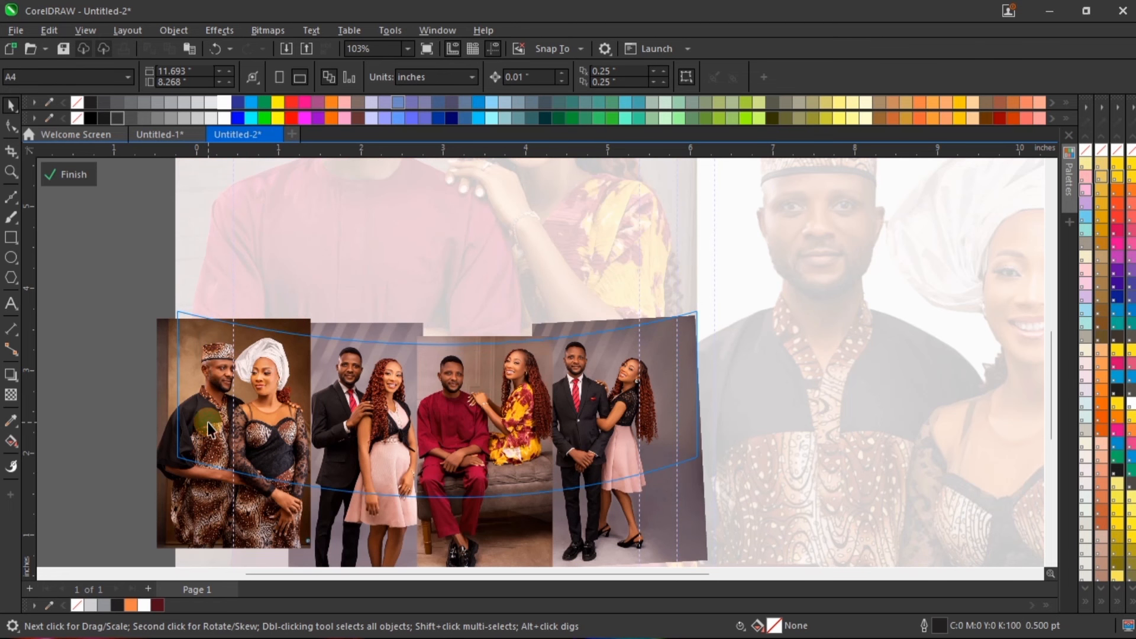
click(208, 425)
scroll(319, 299, down, 1)
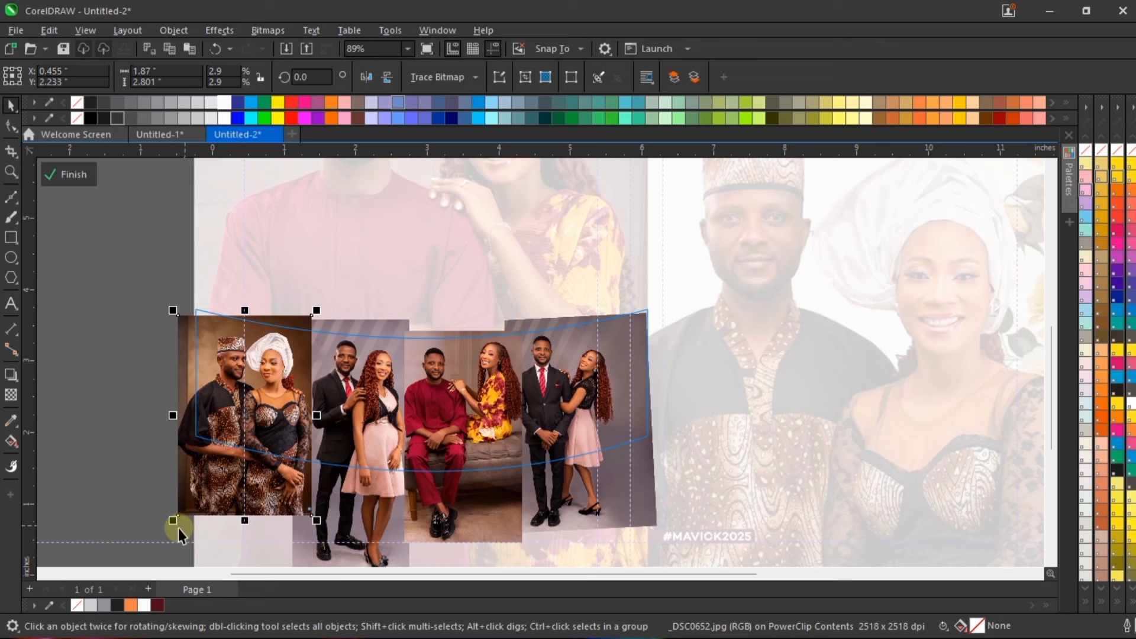
drag(169, 524, 182, 510)
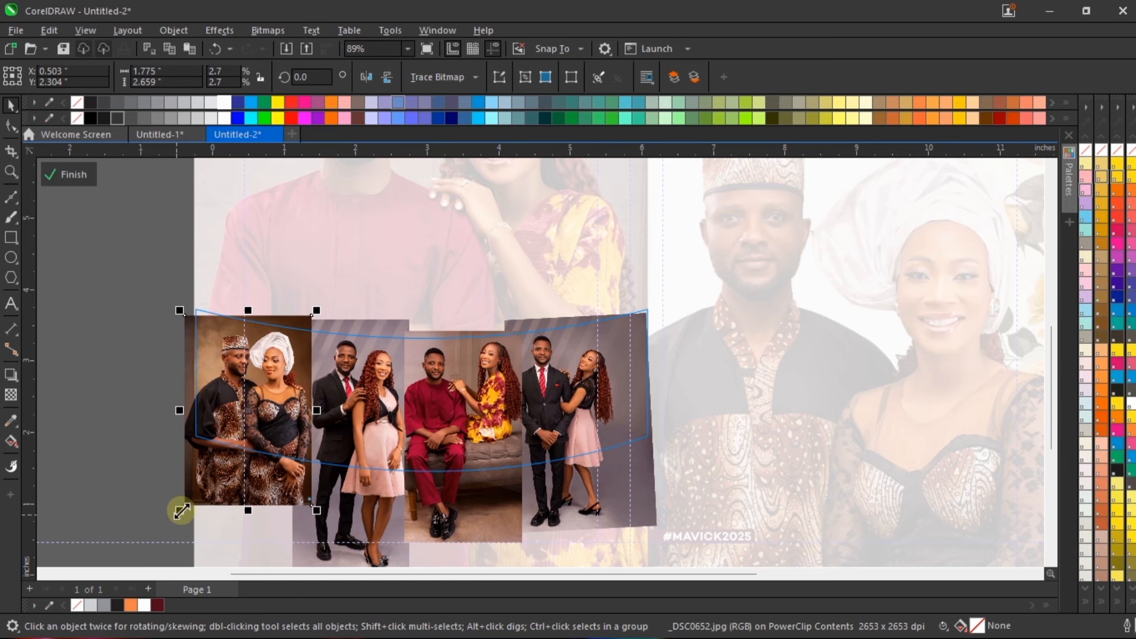
click(128, 329)
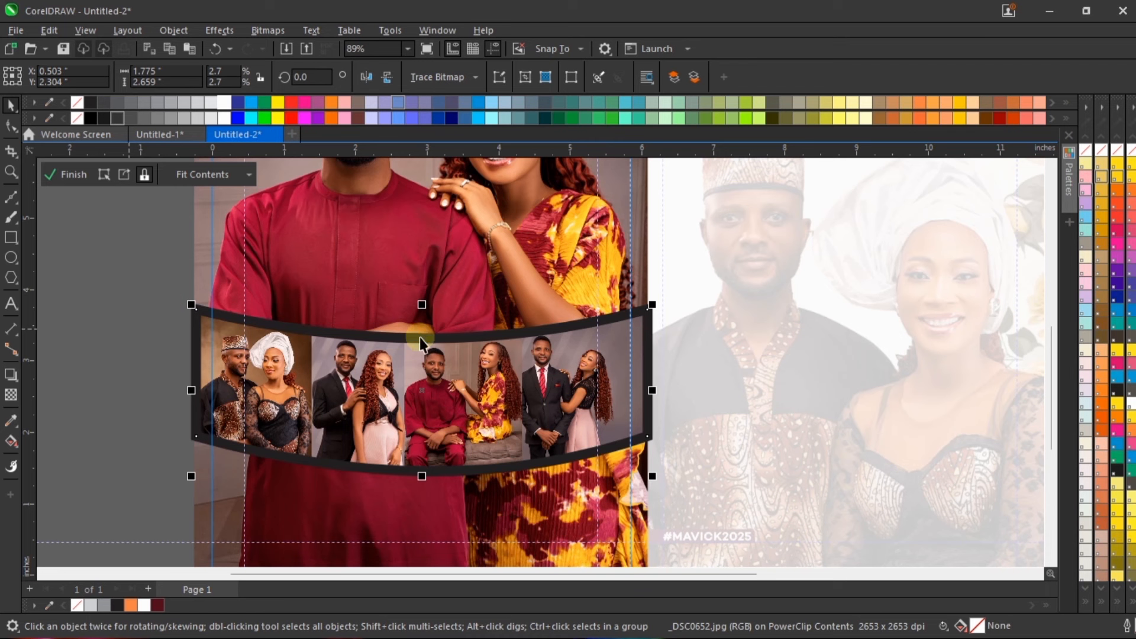
click(566, 332)
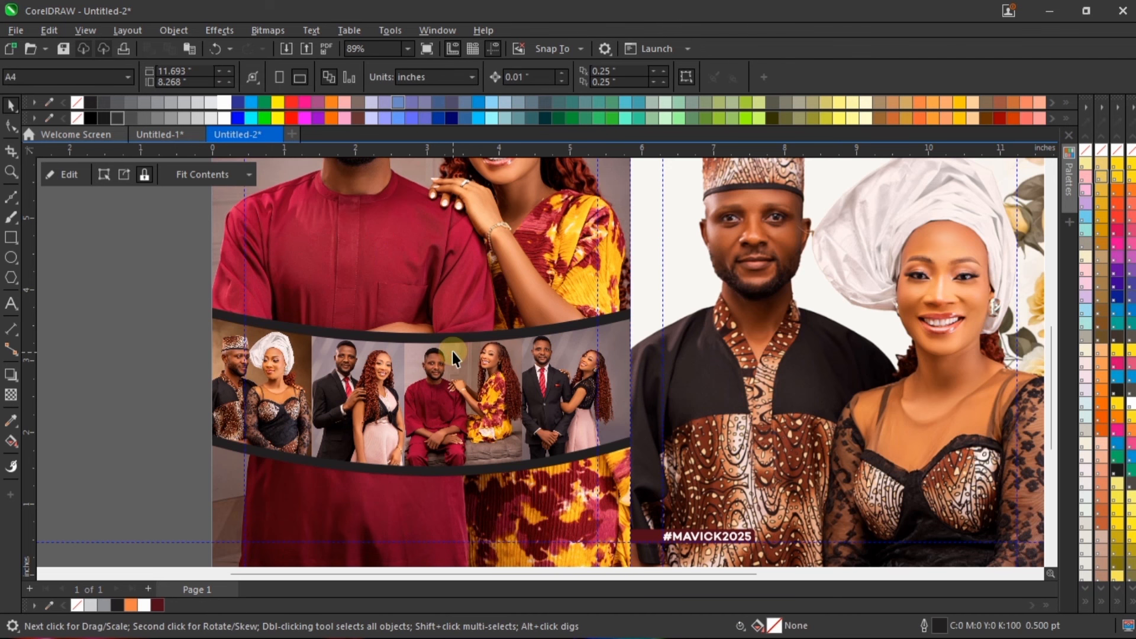
Step: Reopen the left page's PowerClip for editing and nudge the fourth photo in the strip slightly down
right_click(459, 343)
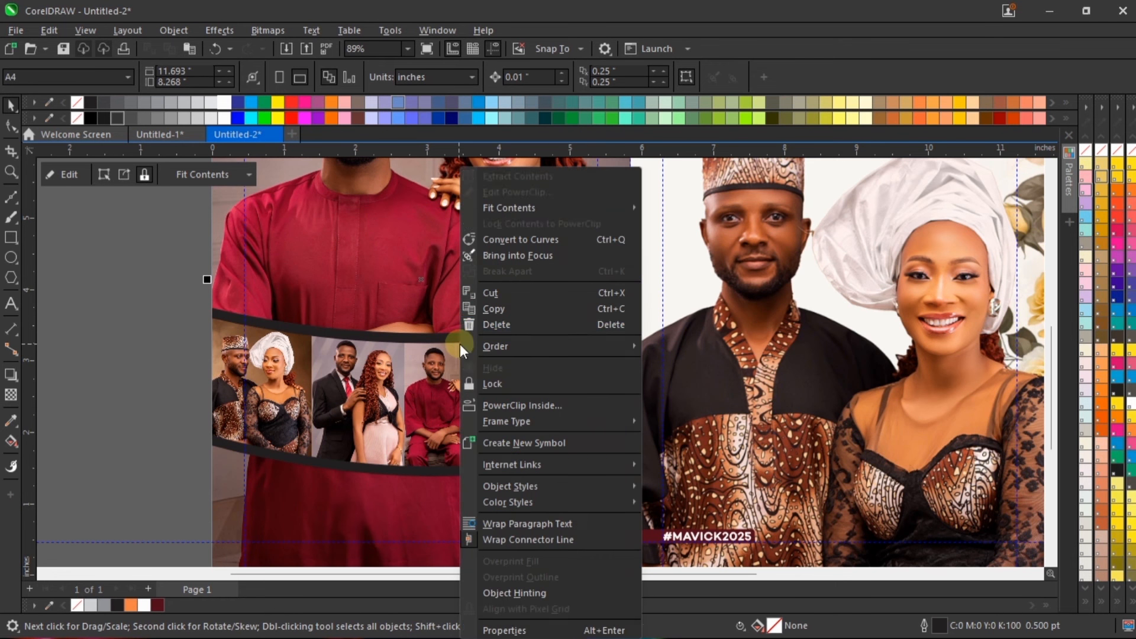
click(540, 192)
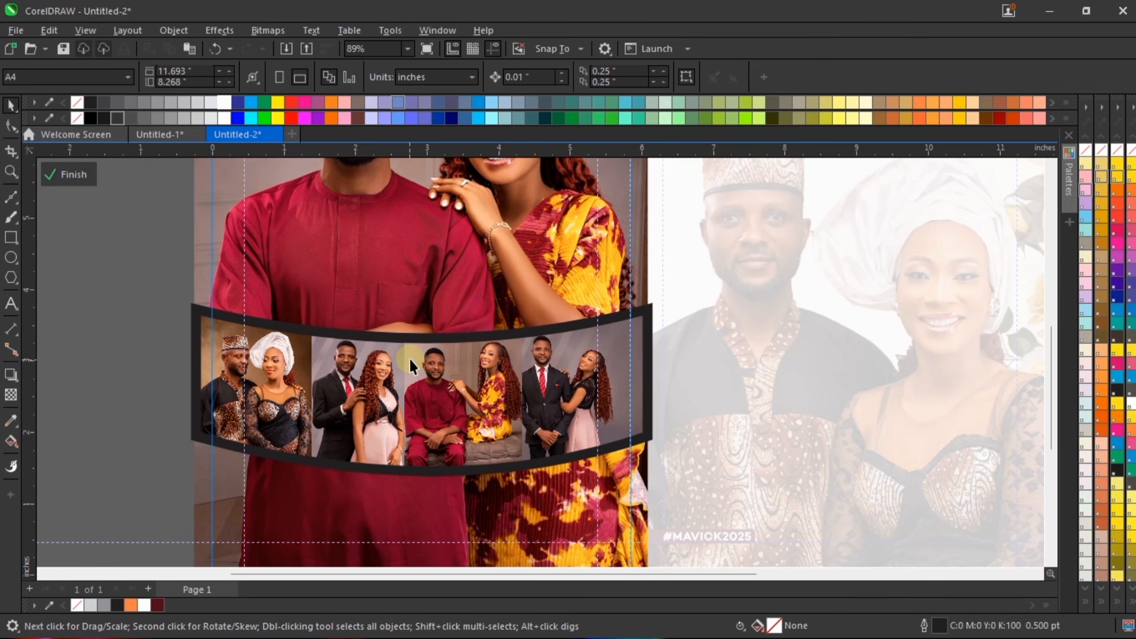
click(482, 441)
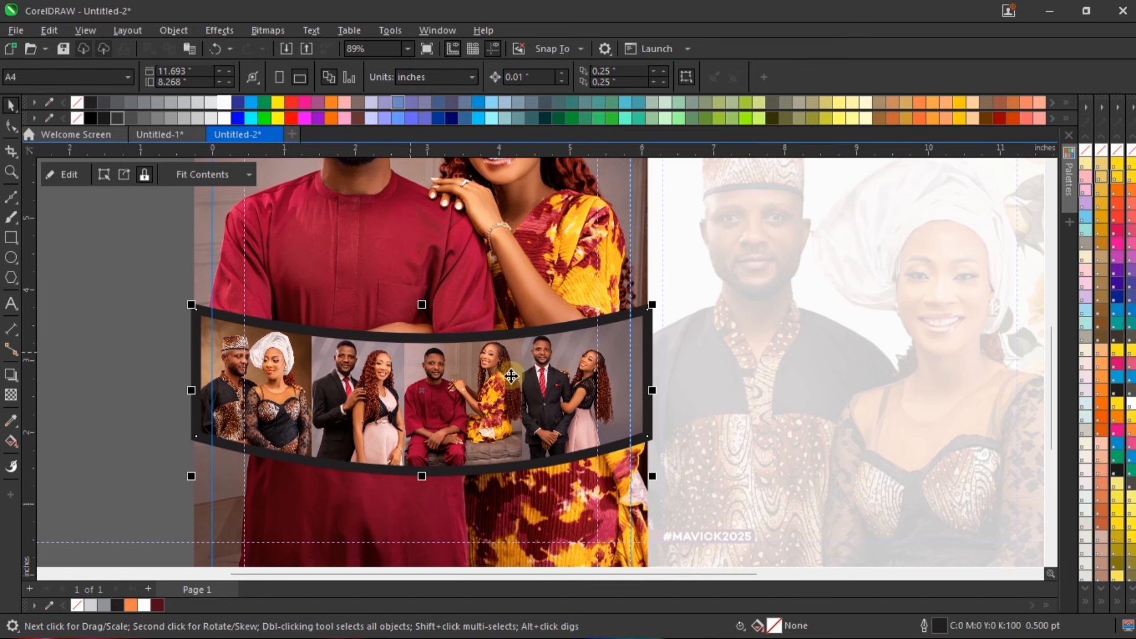
click(563, 369)
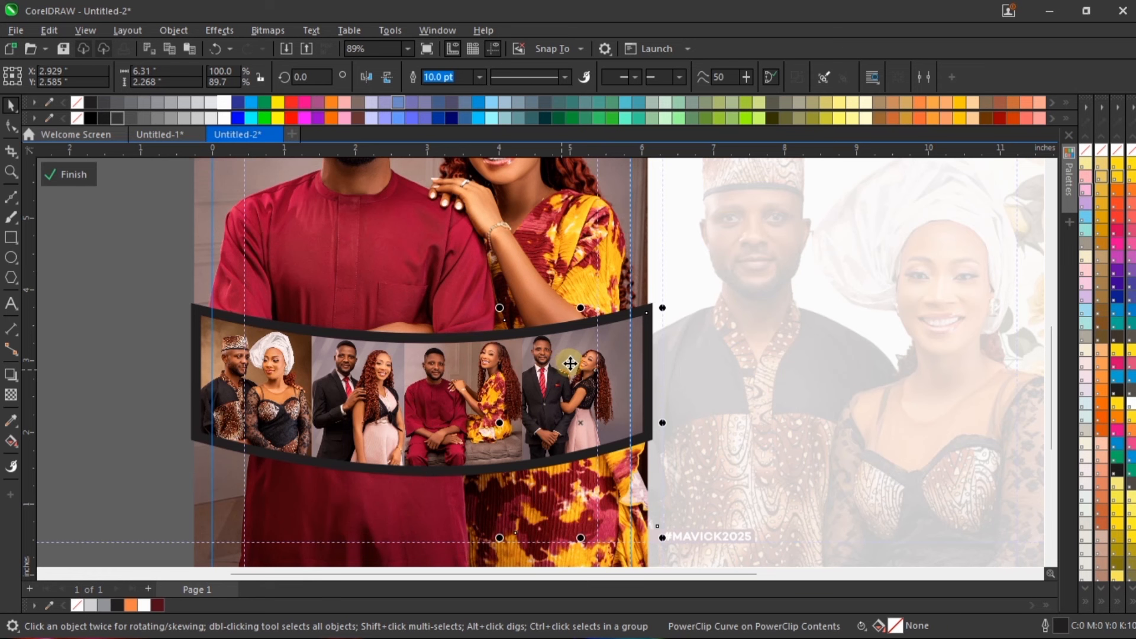
drag(580, 366, 579, 369)
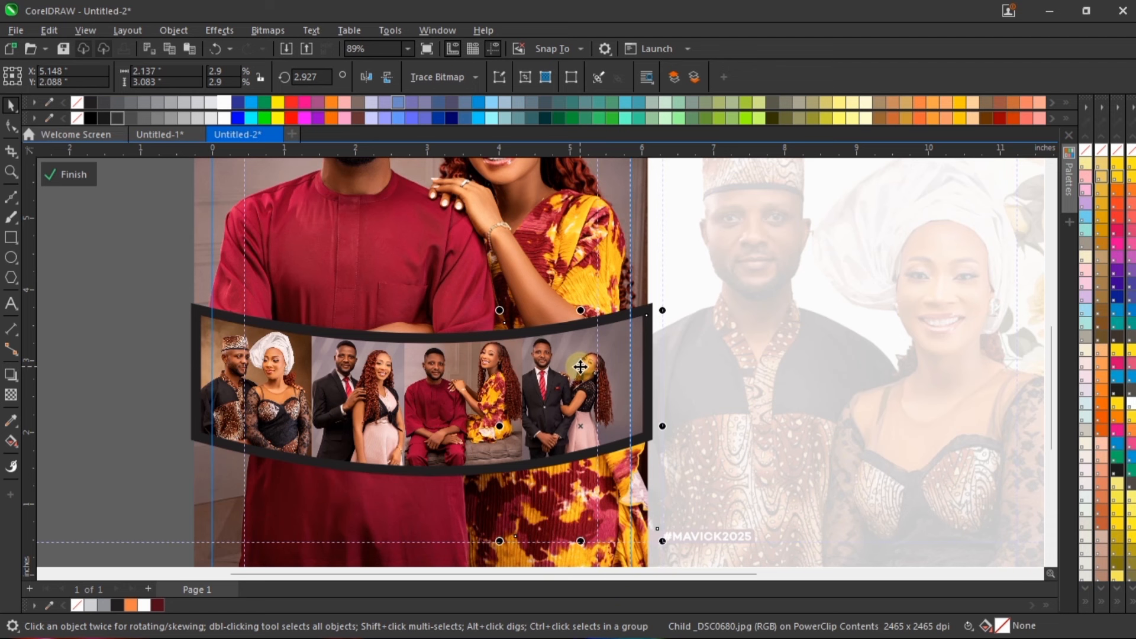
Step: Nudge the third and second photos in the strip slightly down within the curved frame
click(484, 443)
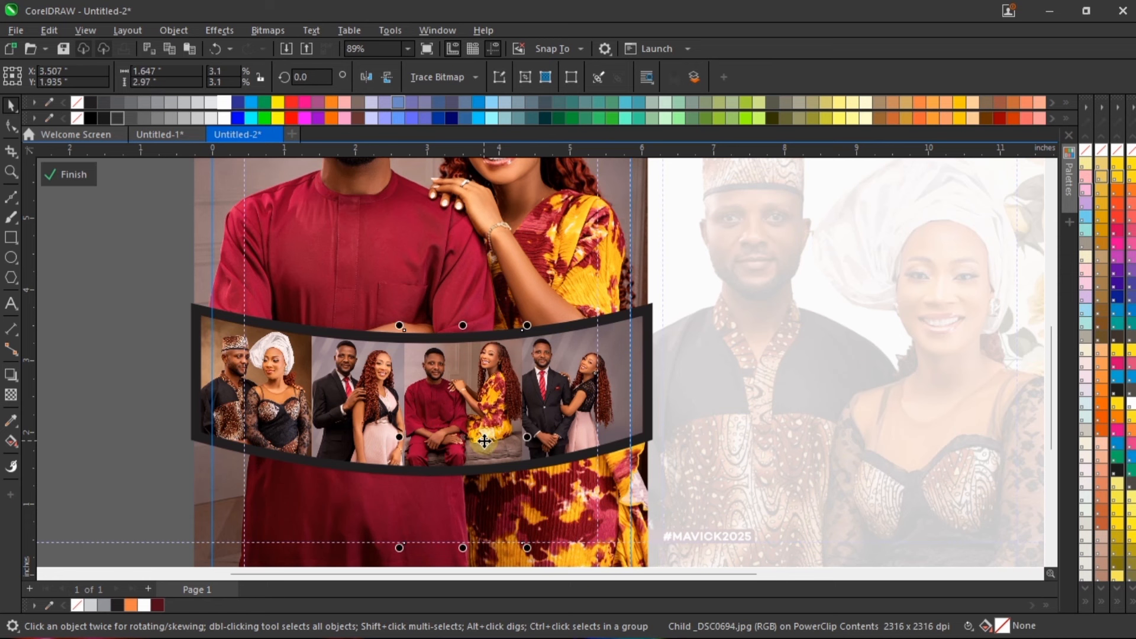
key(Down)
key(Down)
key(Down)
key(Down)
click(353, 382)
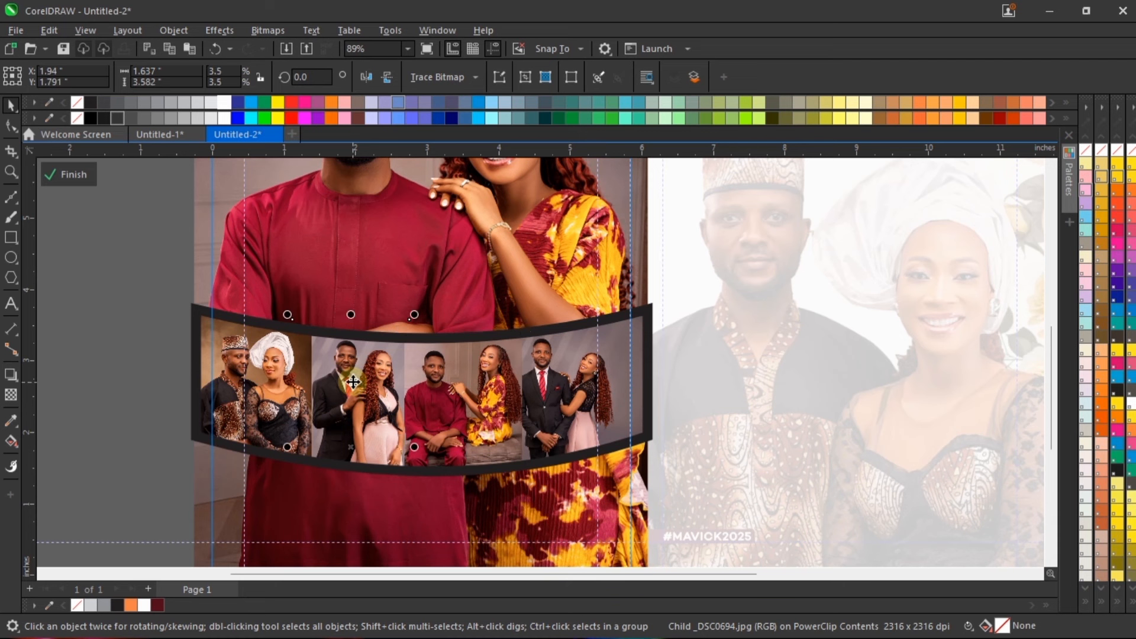
key(Down)
key(Down)
key(Down)
key(Down)
key(Down)
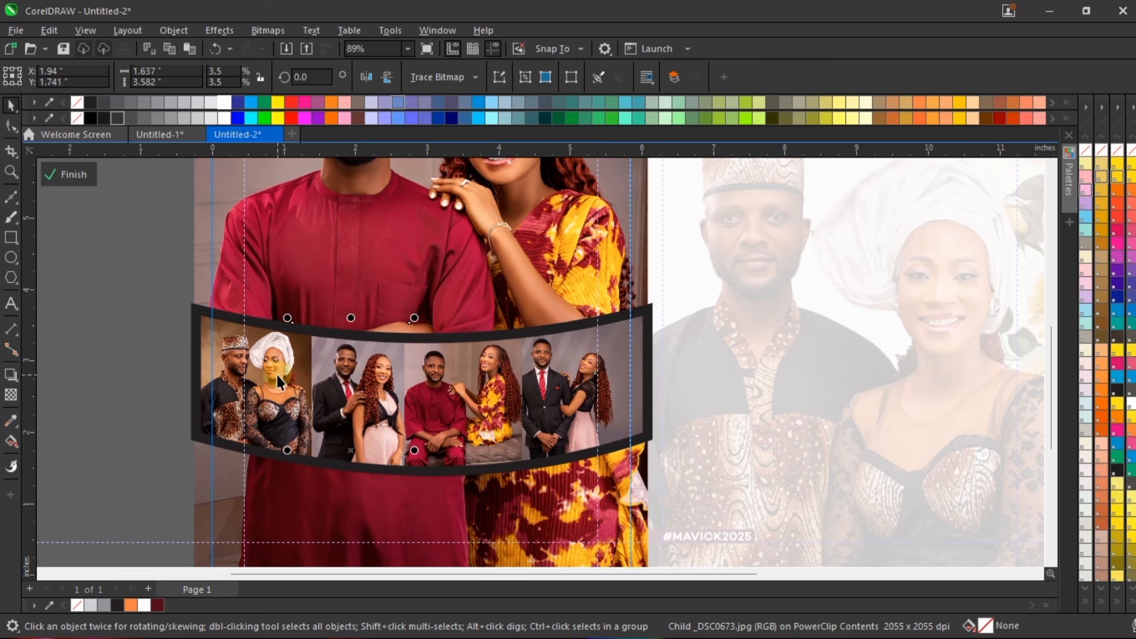
Step: Fine-tune the leftmost photo's vertical position to about Y 2.294 inches and finish editing the strip's contents
click(279, 382)
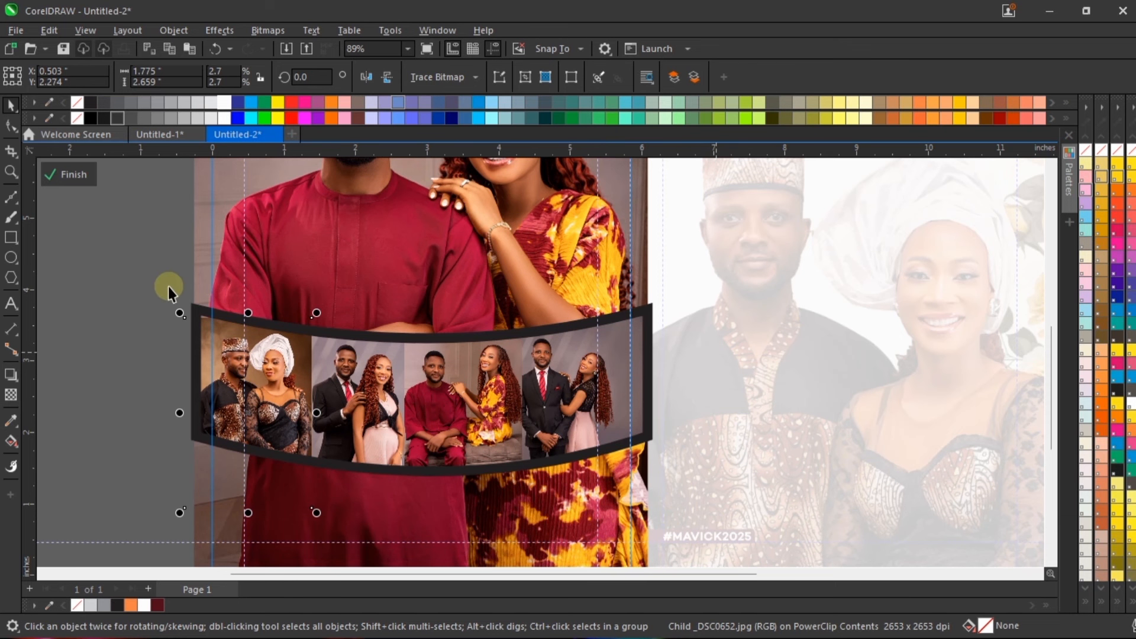
key(Up)
key(Up)
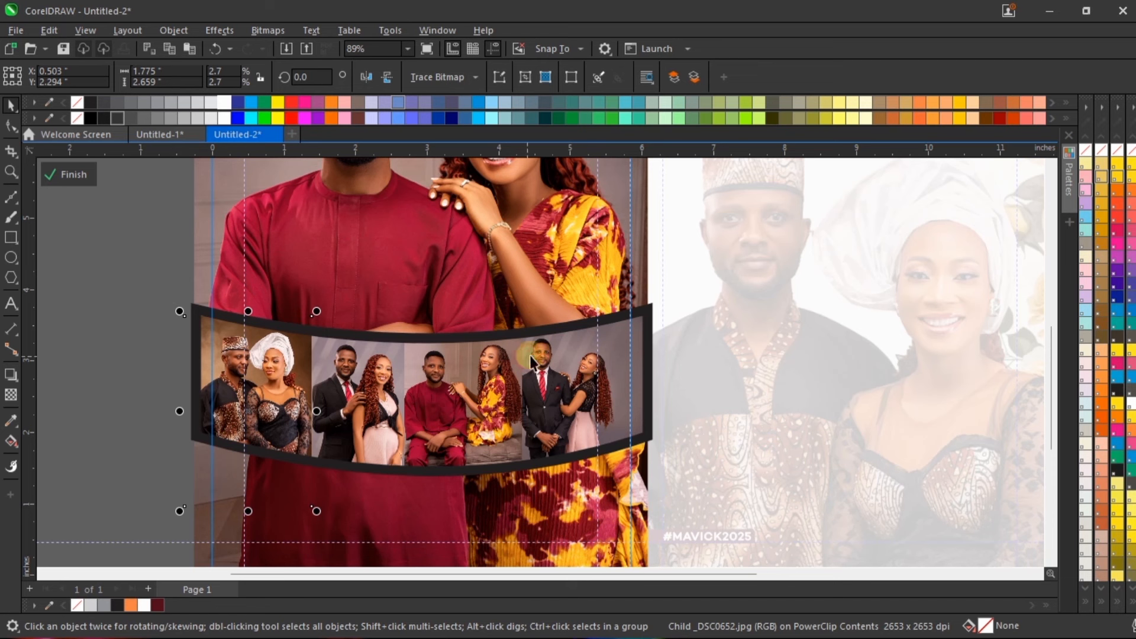
click(838, 335)
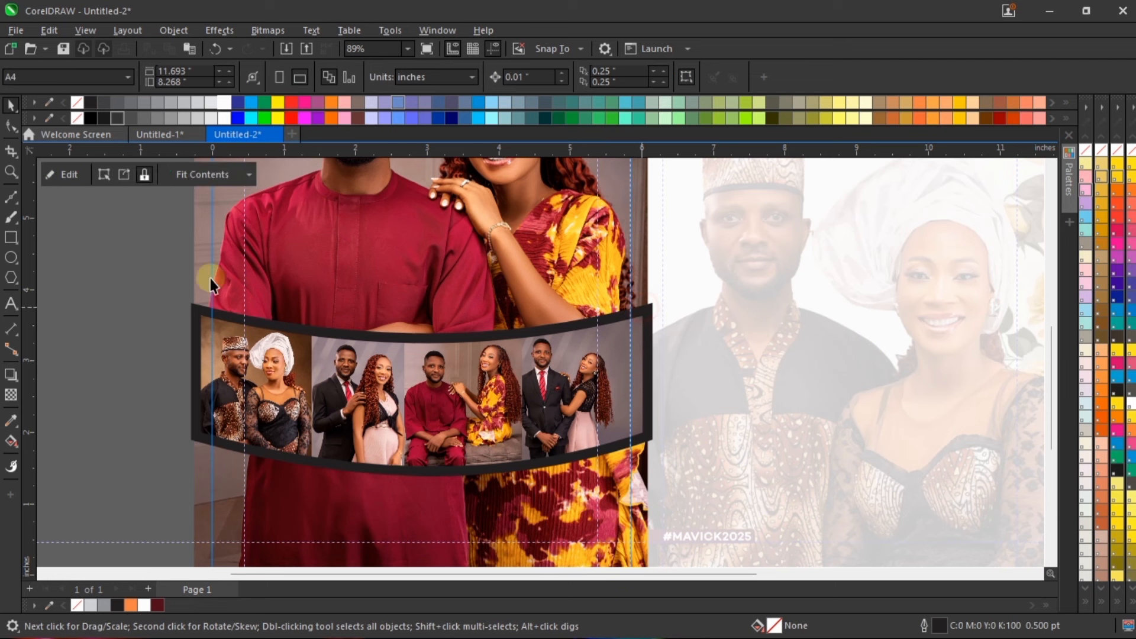
Step: Change the curved strip's outline colour to 30% black, leave PowerClip editing, and fit the page in view
click(259, 322)
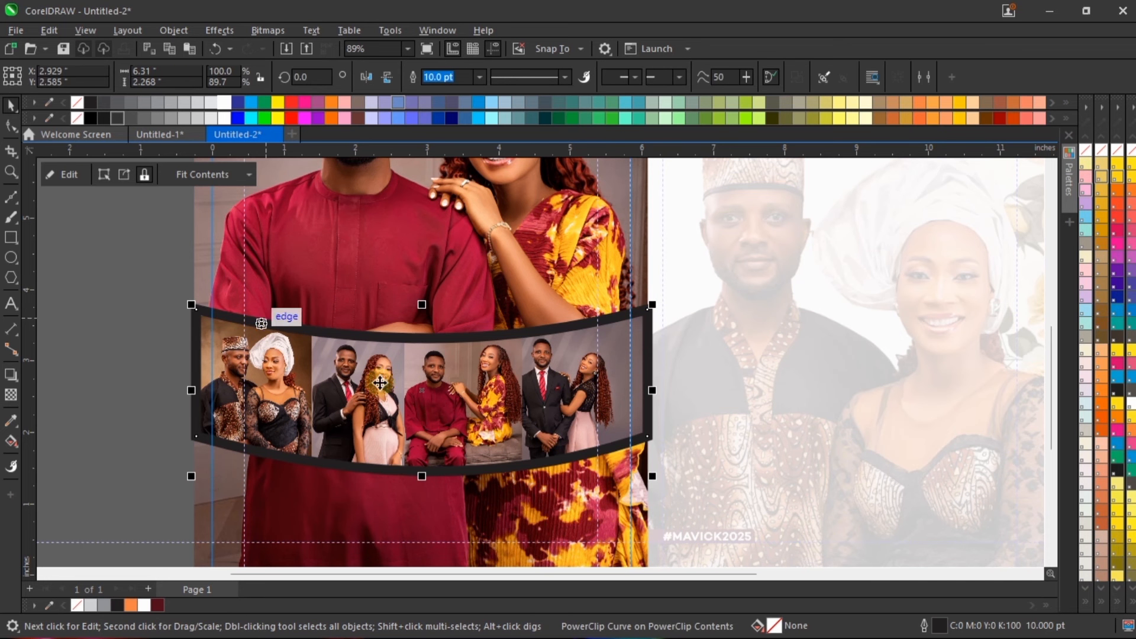
right_click(185, 103)
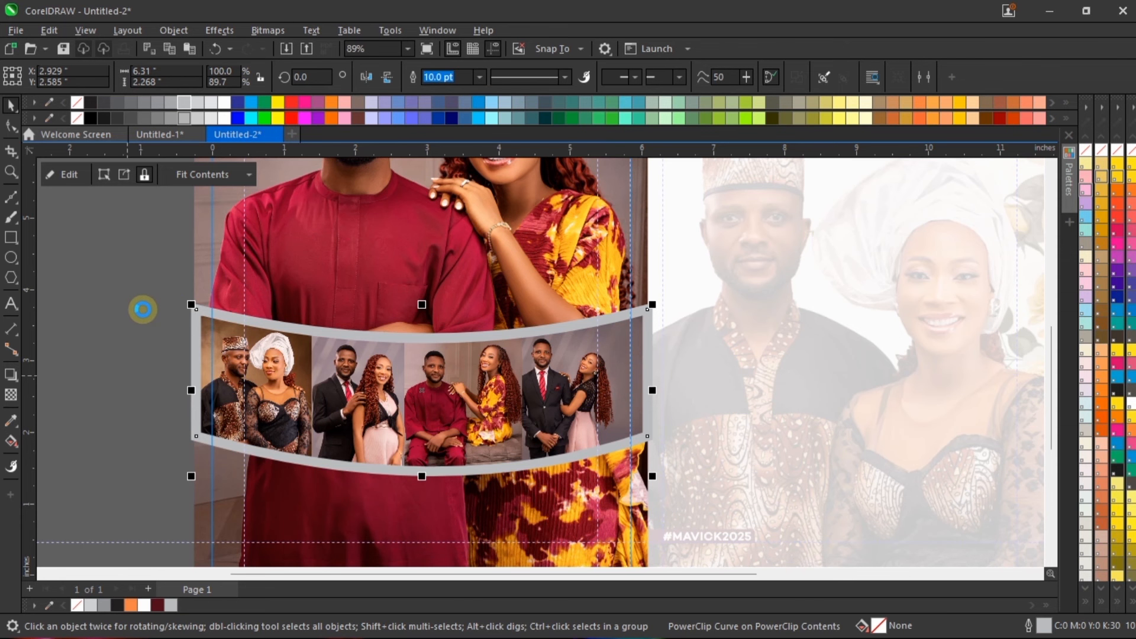
click(142, 309)
key(shift+F4)
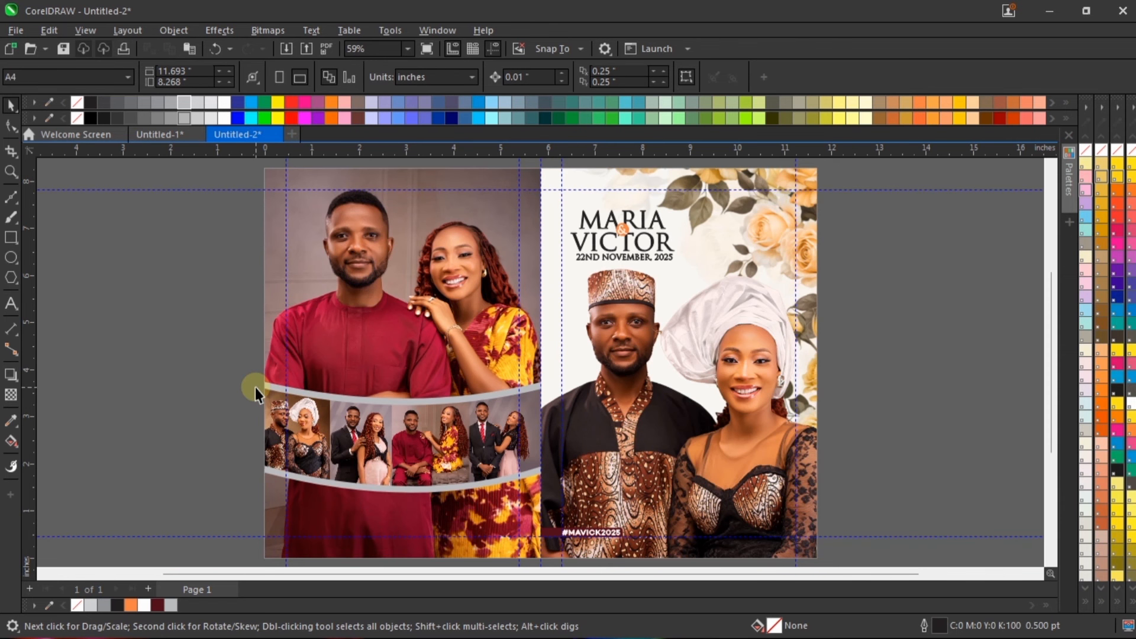
Step: Preview the whole wedding design in full screen to examine the grey-outlined photo strip, and return to editing
right_click(884, 230)
click(889, 242)
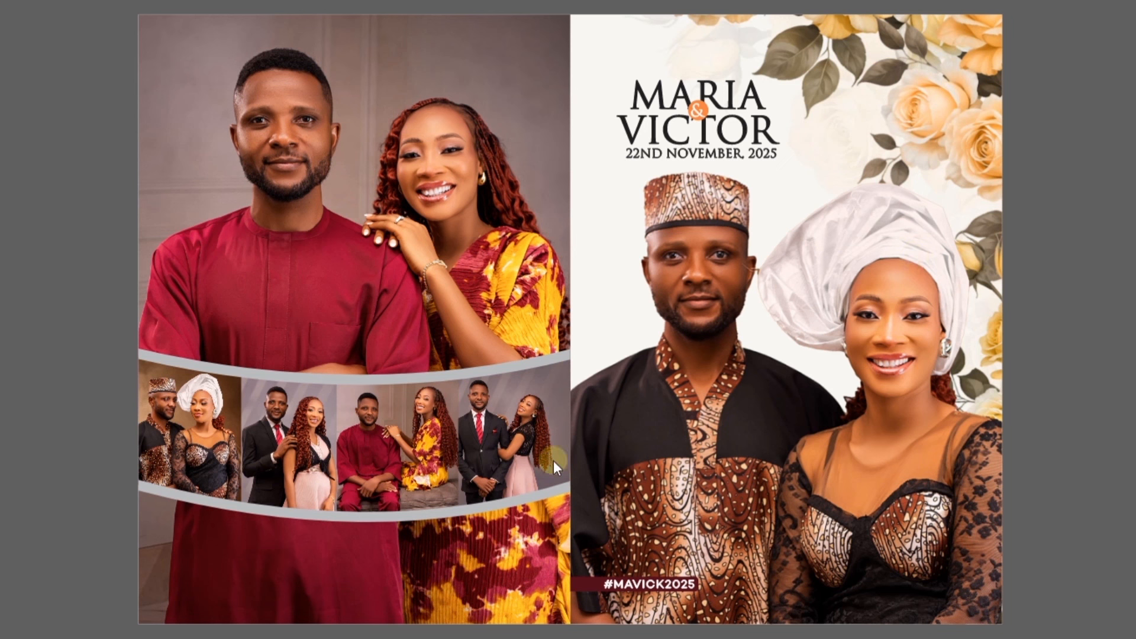
click(383, 272)
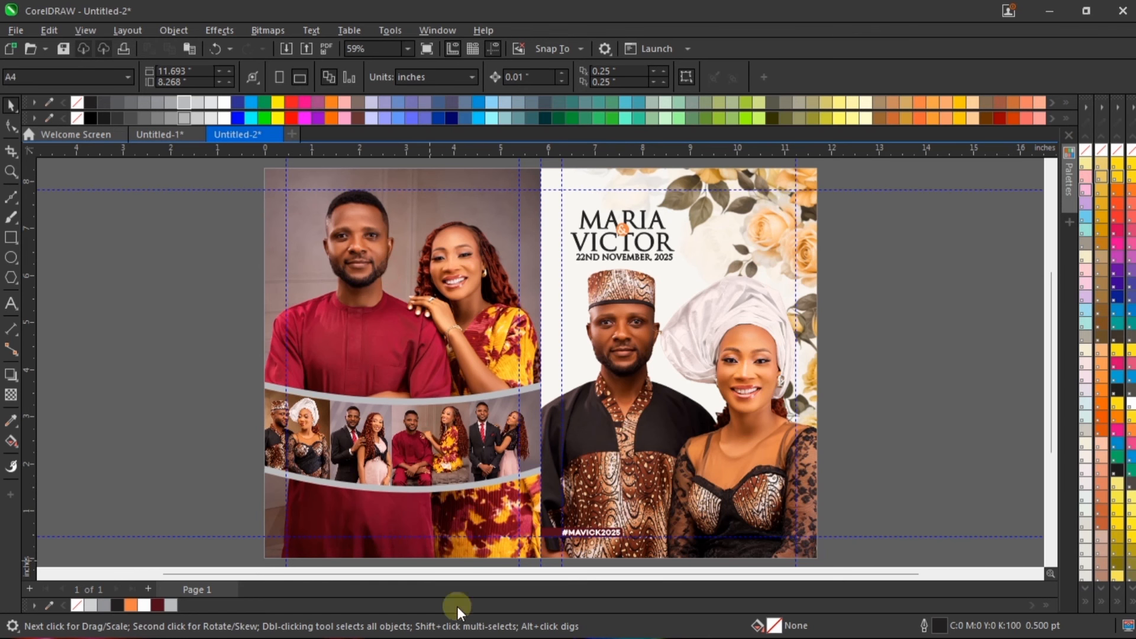
Step: Set the curved photo strip's outline width to 12 pt
scroll(474, 523, up, 2)
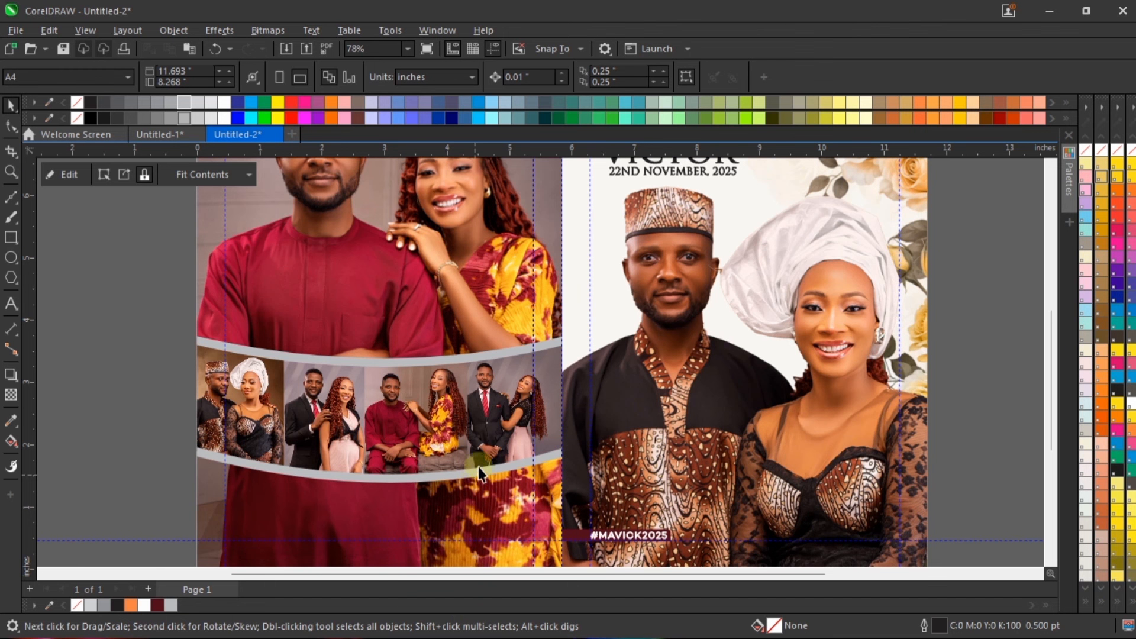
click(480, 460)
click(466, 382)
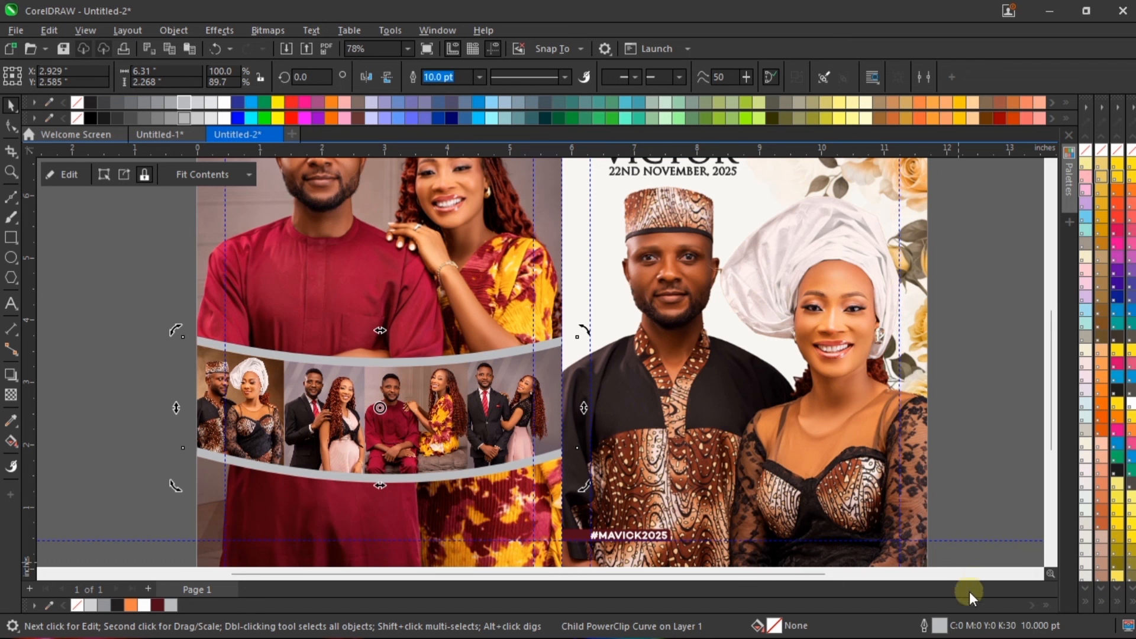
double_click(939, 625)
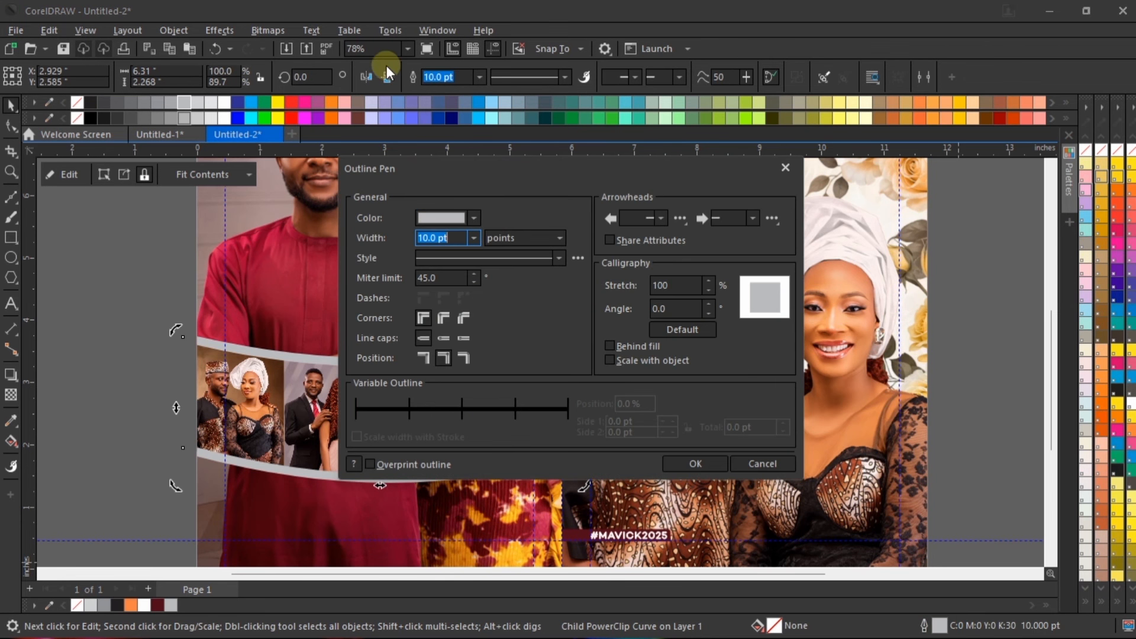
click(473, 238)
click(453, 370)
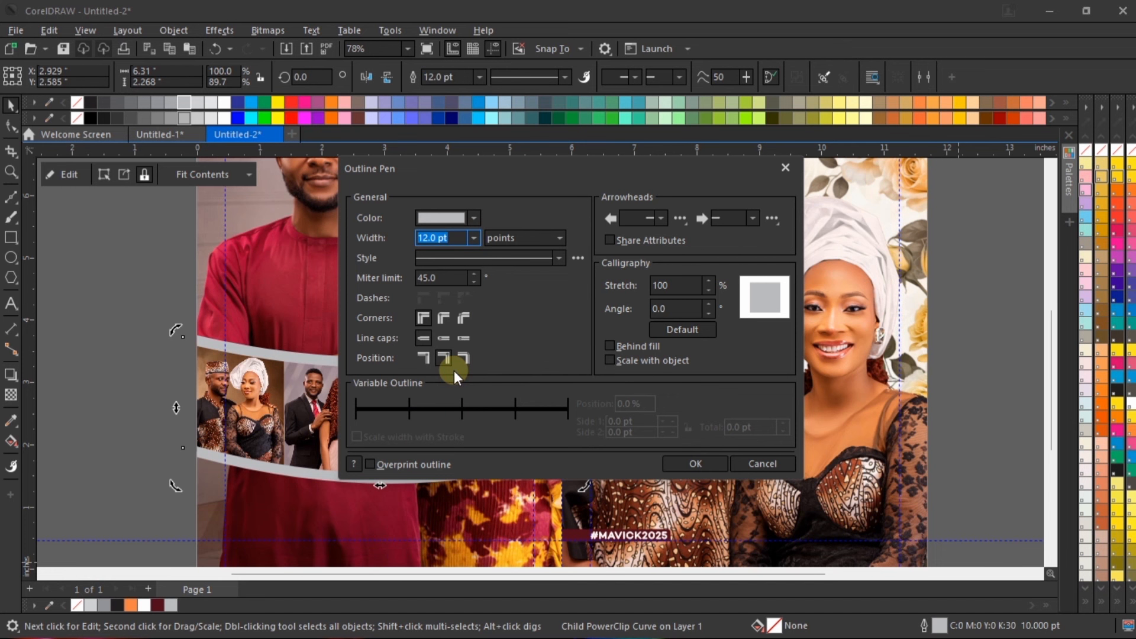
click(683, 470)
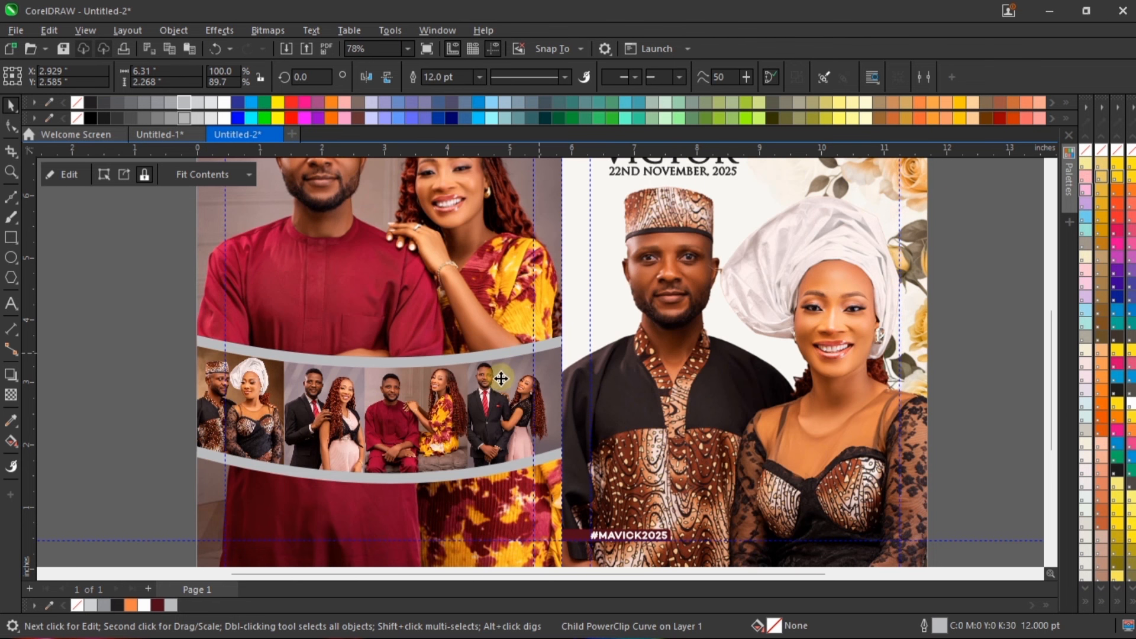
Step: Open the curved photo strip nested inside the left-hand couple photo's PowerClip for content editing
scroll(519, 468, up, 1)
scroll(516, 370, down, 1)
click(65, 425)
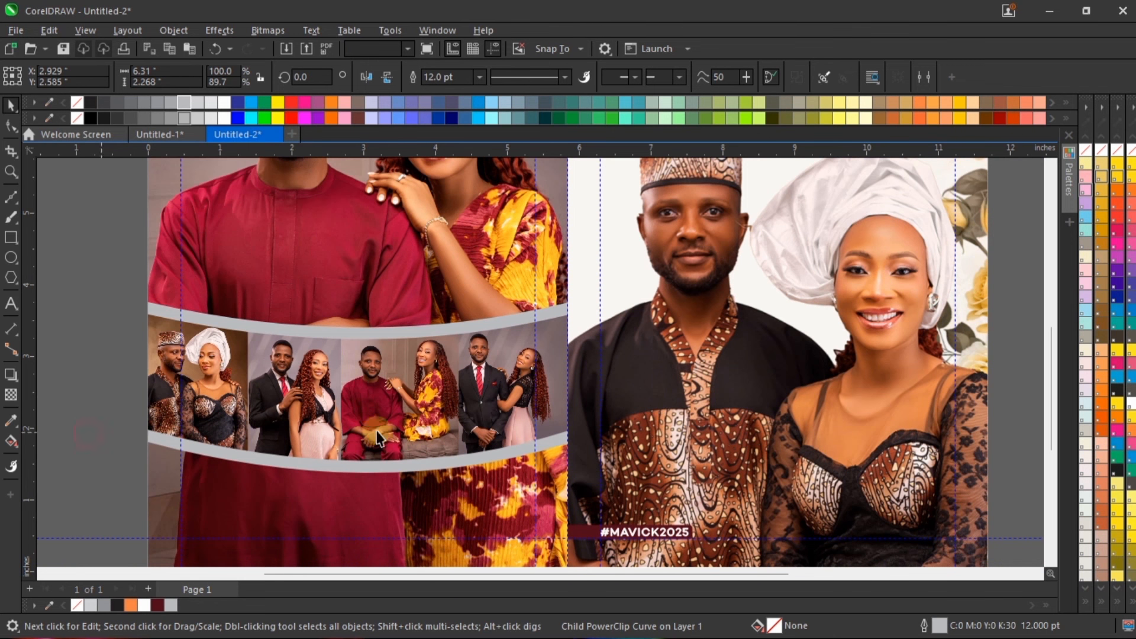
scroll(496, 444, up, 2)
click(520, 300)
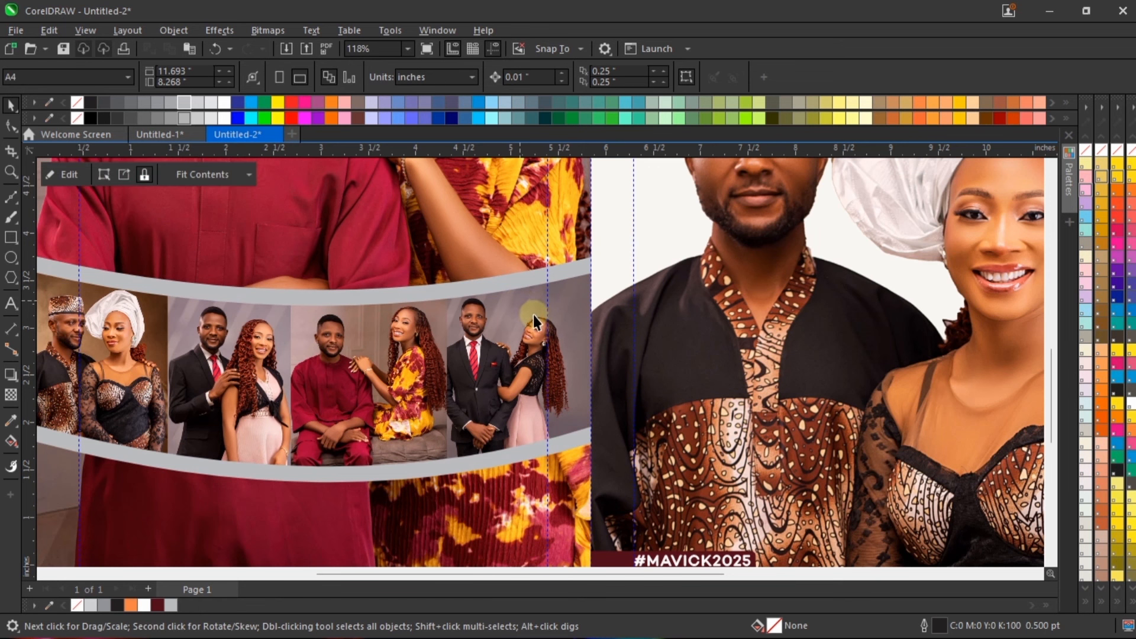
right_click(533, 315)
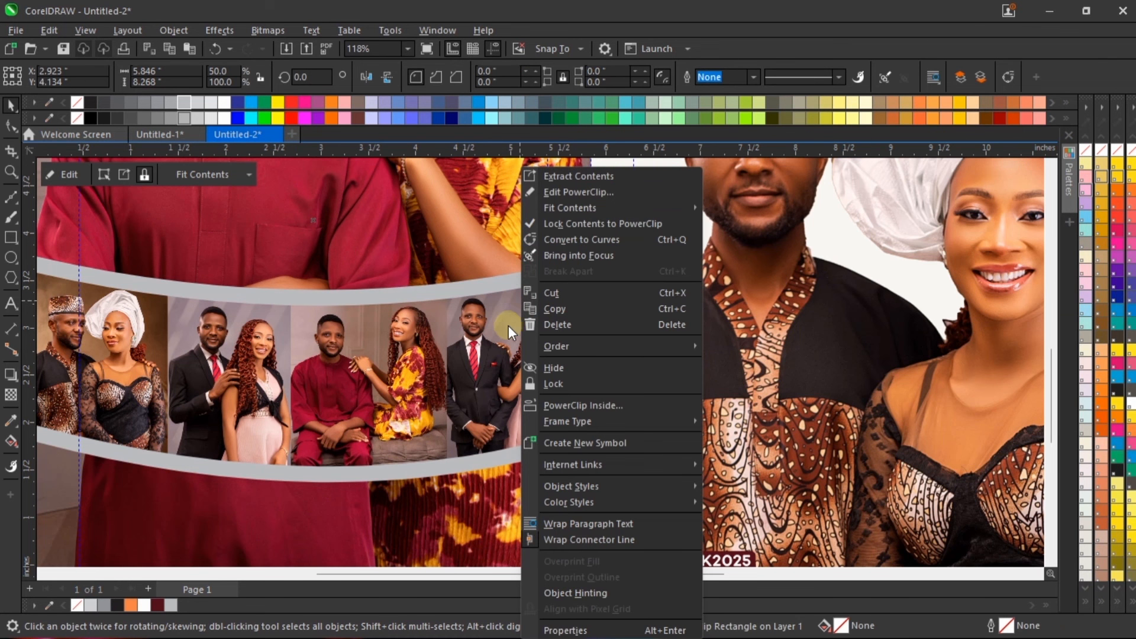
click(599, 195)
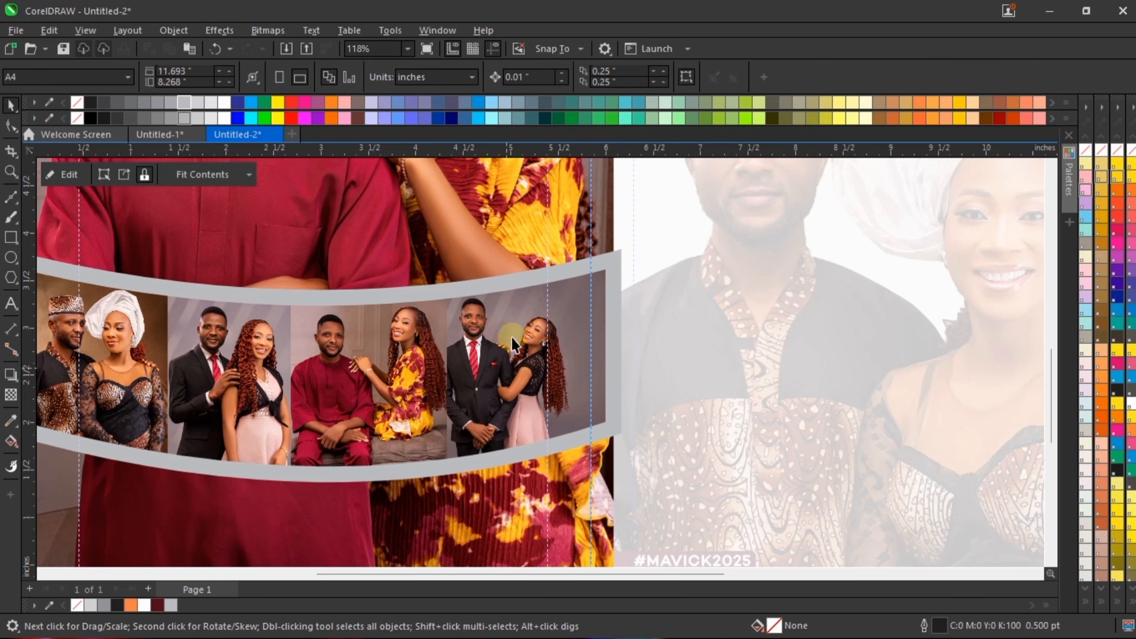
right_click(608, 331)
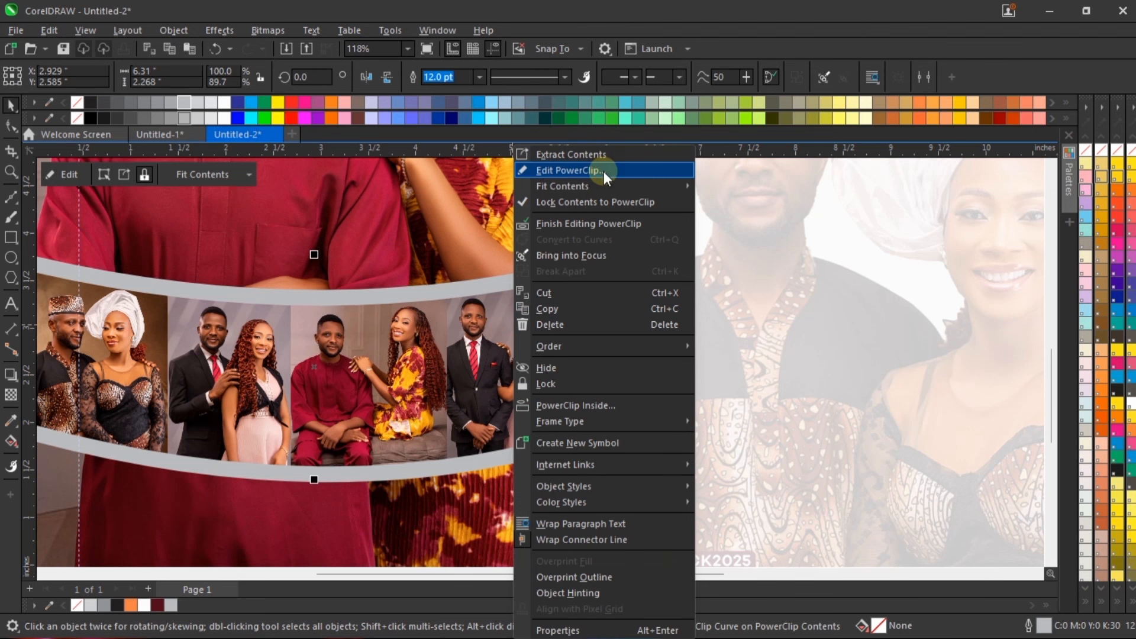
click(604, 172)
click(497, 364)
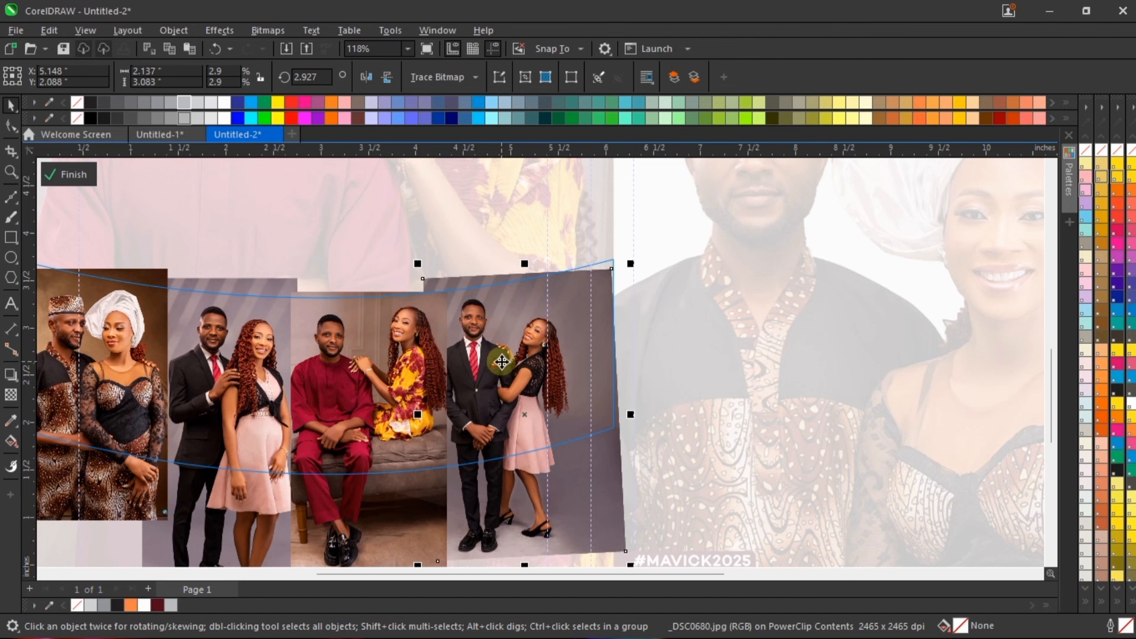
Step: Nudge the strip's rightmost photo to X 5.168, Y 2.078 inches, then leave both PowerClips and fit the page in view
click(201, 325)
click(538, 332)
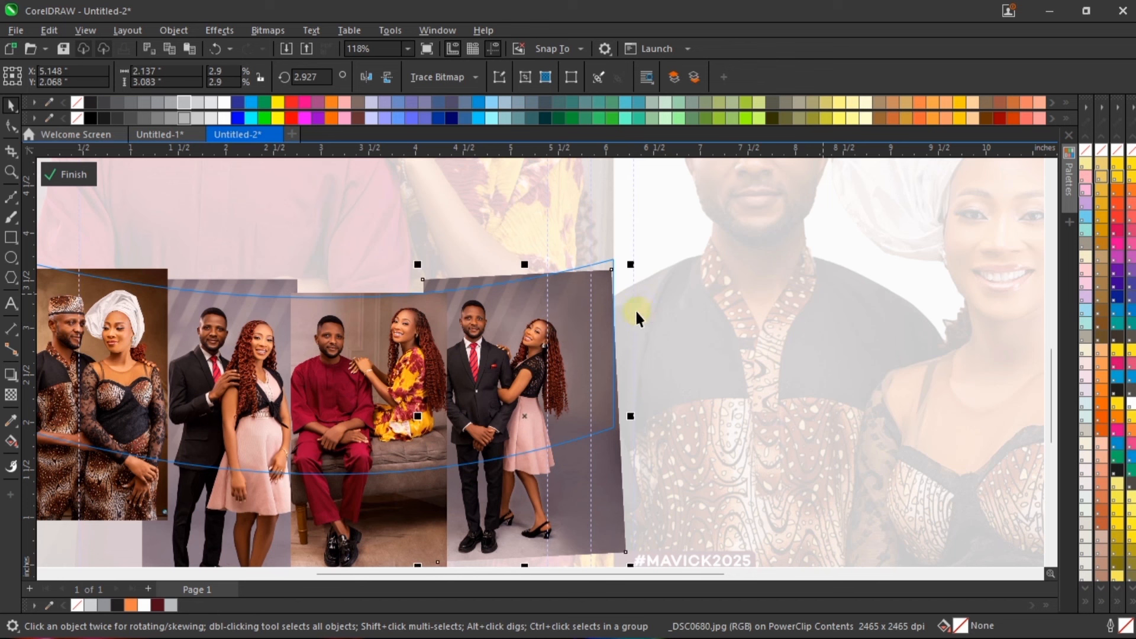
key(Up)
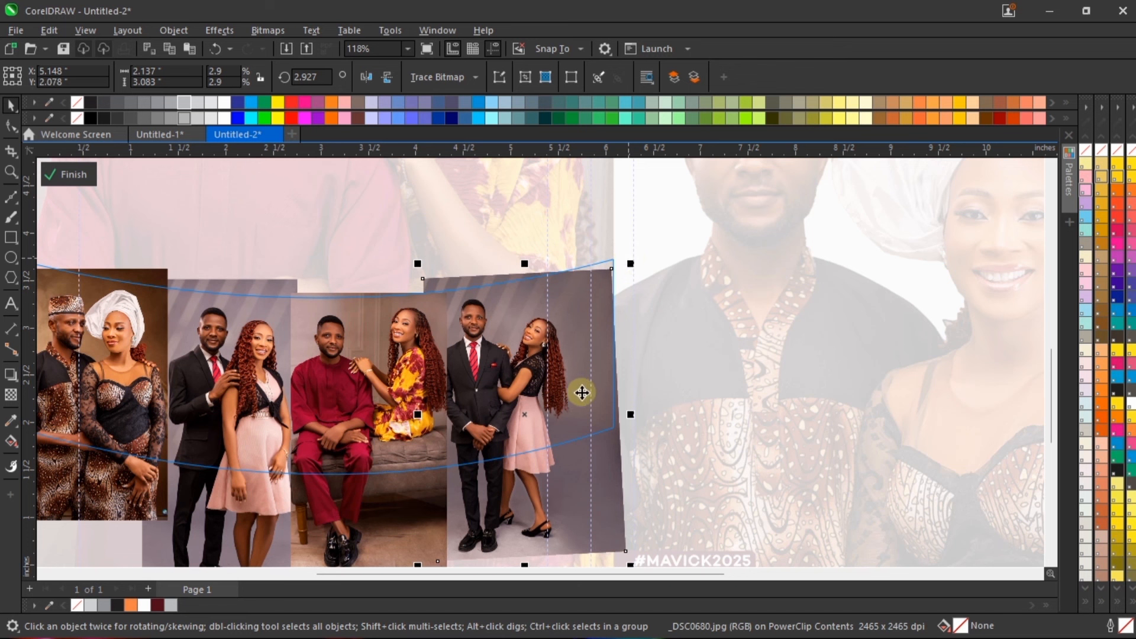
key(Right)
key(Right)
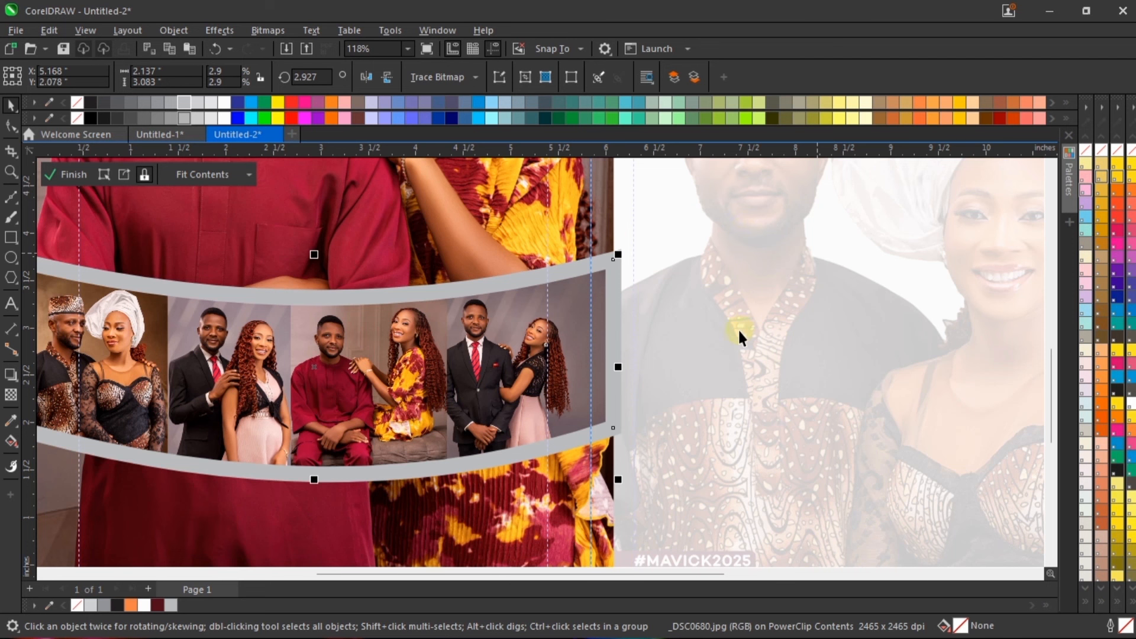
ctrl+click(738, 330)
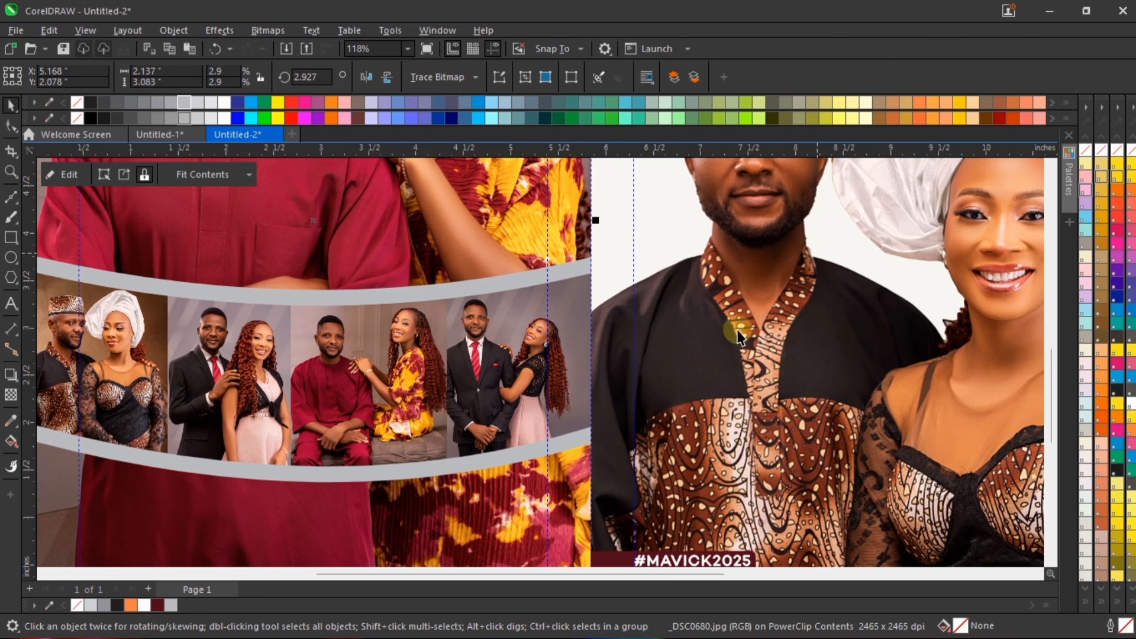
key(F4)
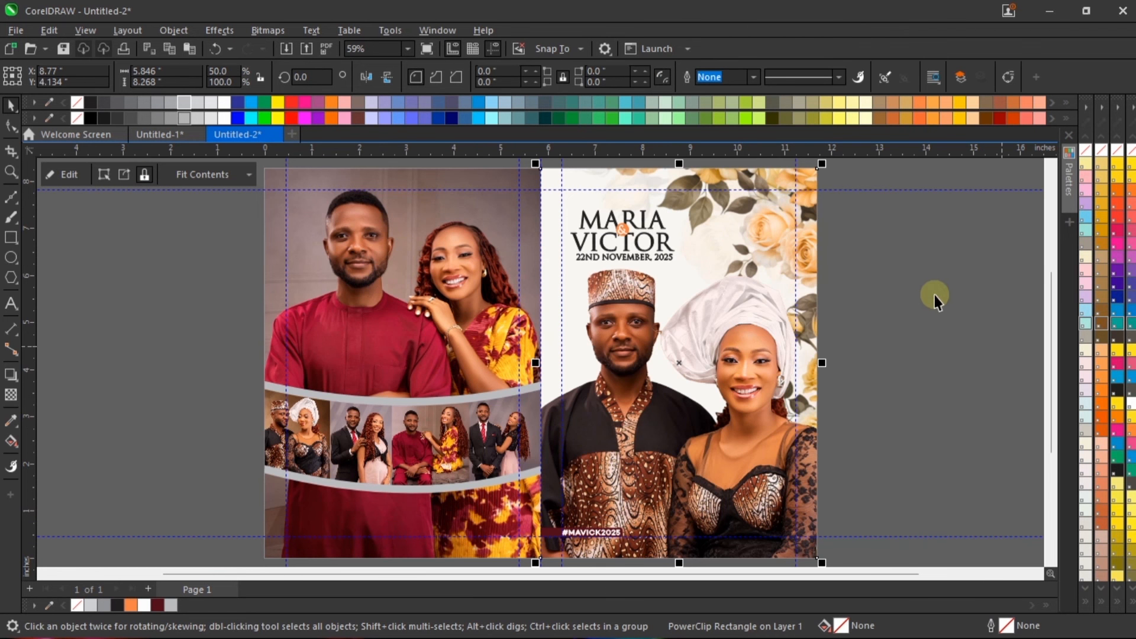
Step: Add a line of artistic text reading "COURTESY: COUPLE" beside the lower part of the page
click(935, 295)
click(11, 304)
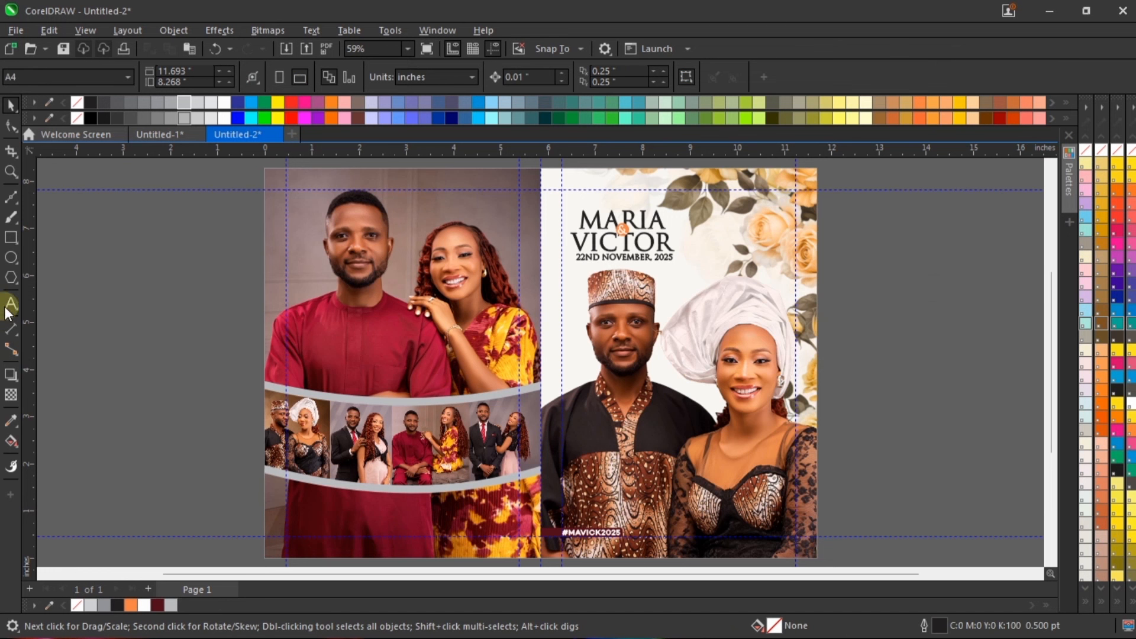
click(129, 519)
text(c)
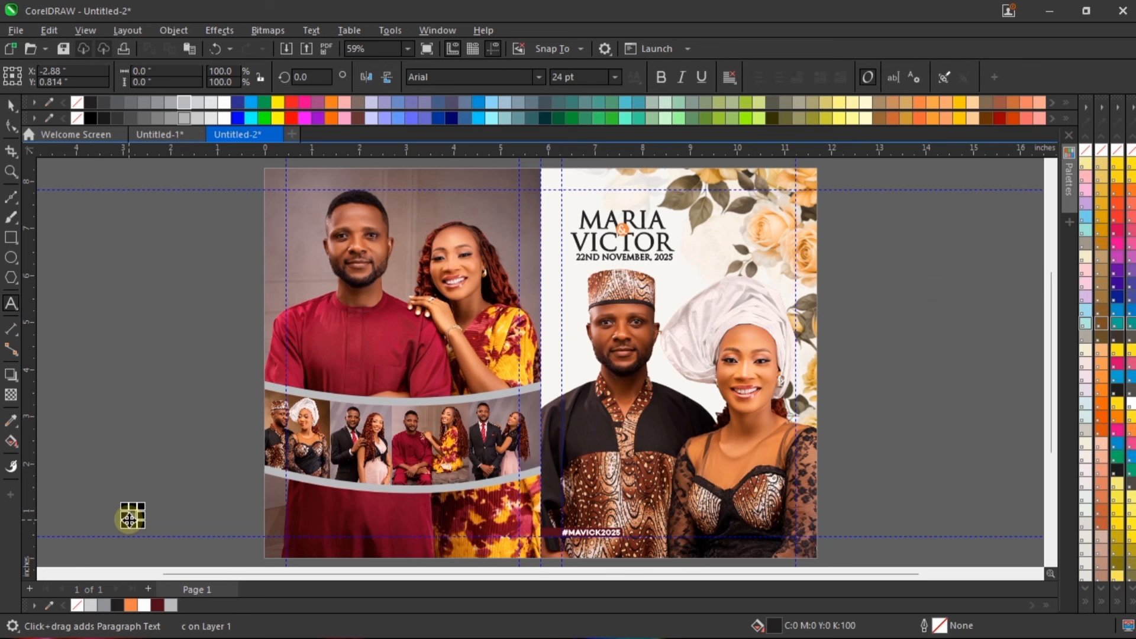
text(ou)
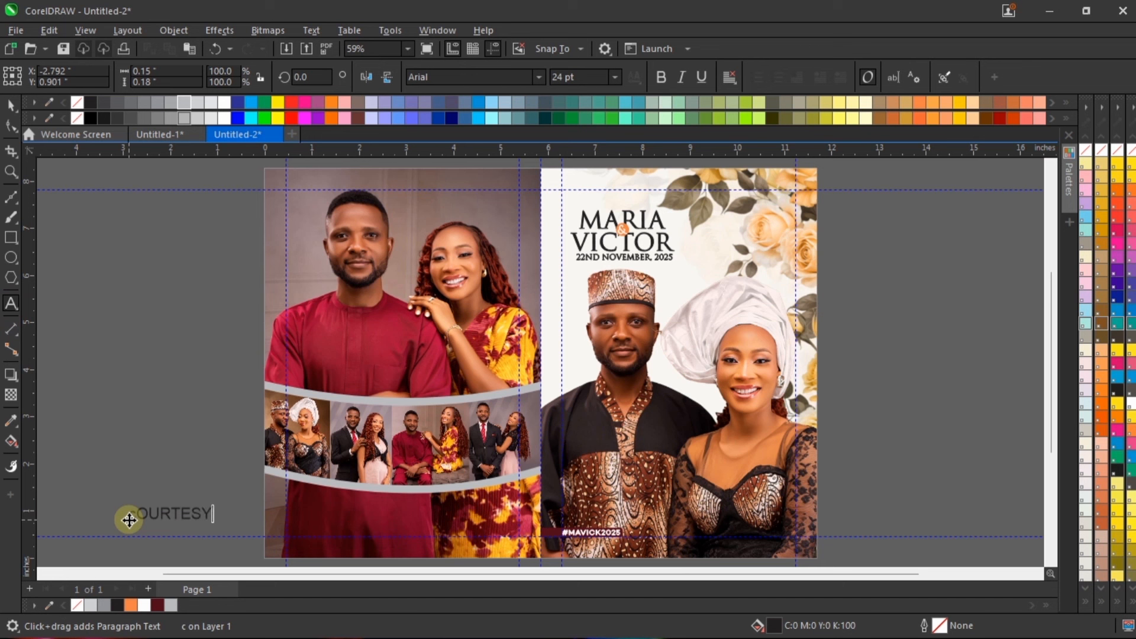
key(ctrl+a)
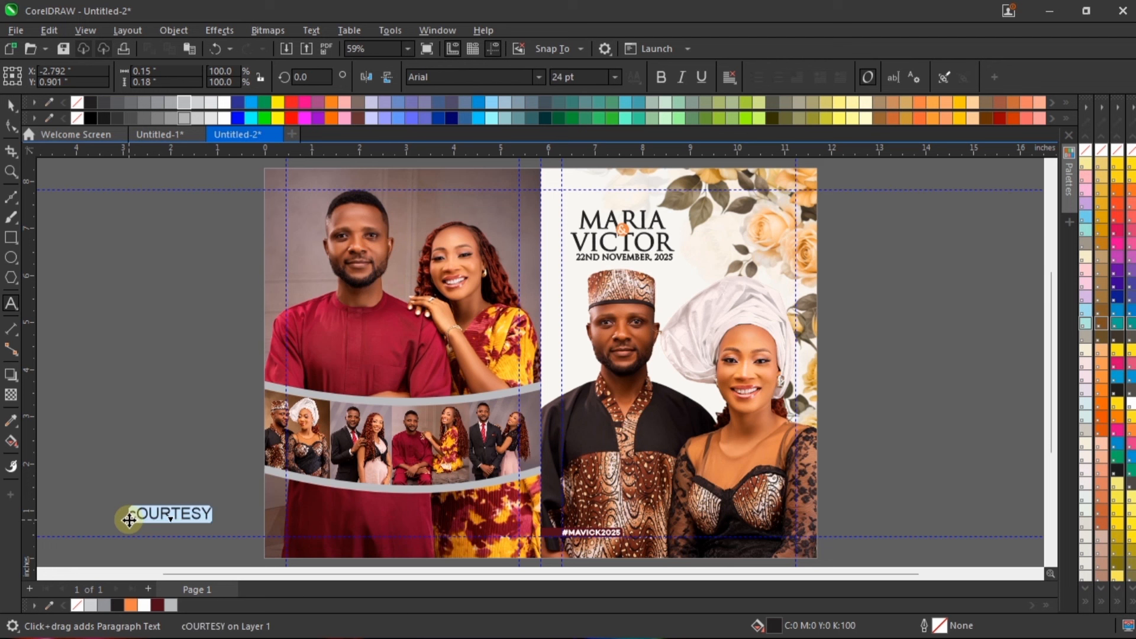
text(C)
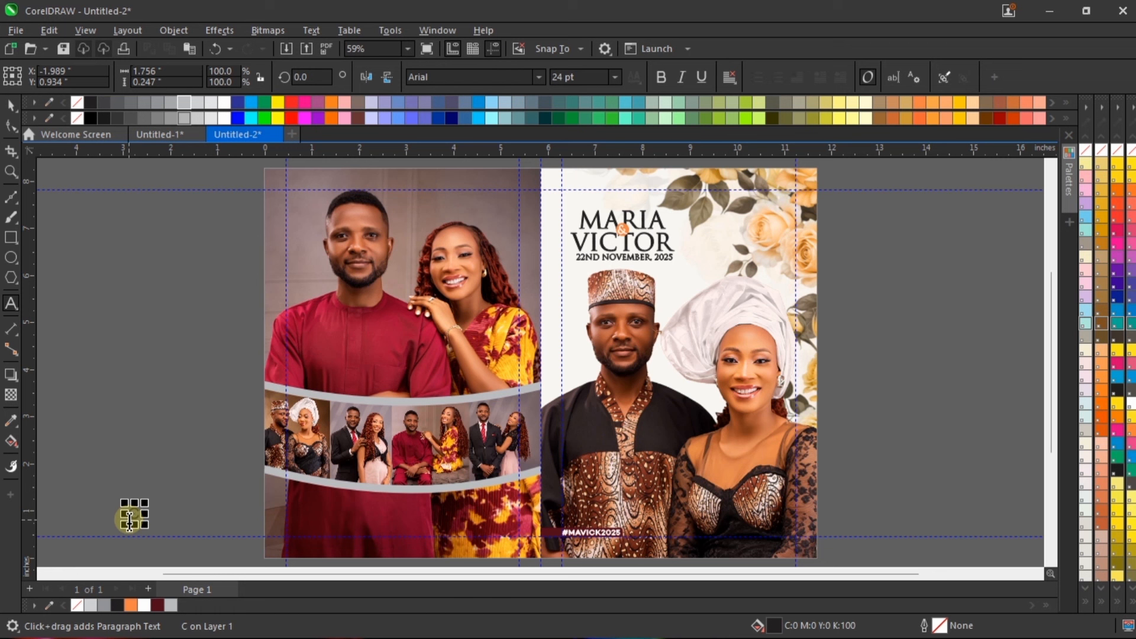
text(ouRTESY: COUPLE)
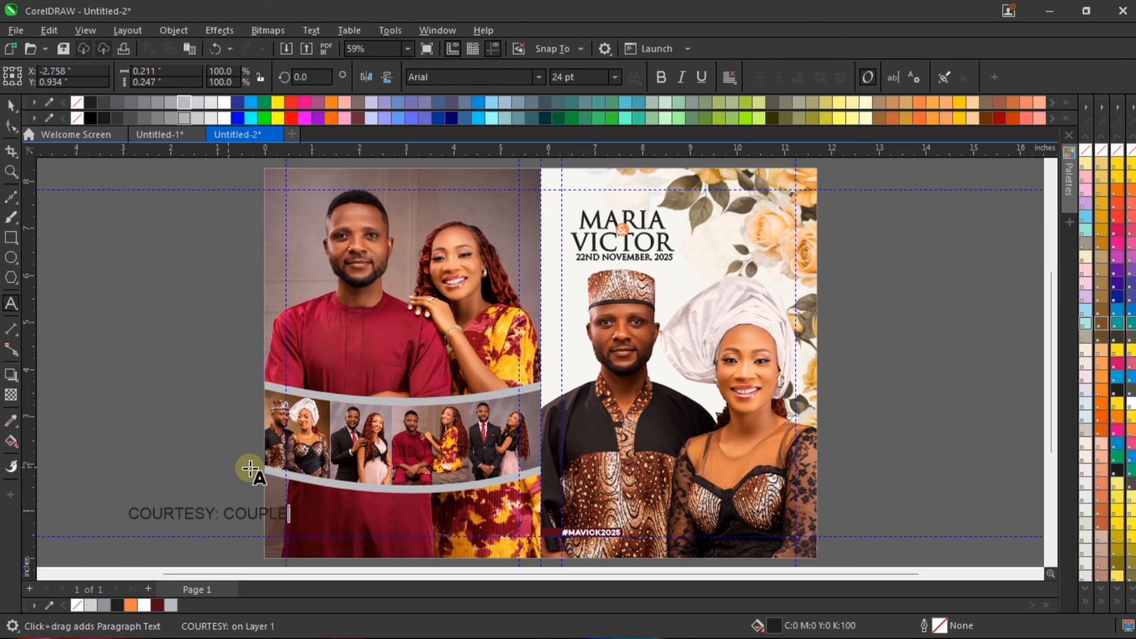
key(ctrl+space)
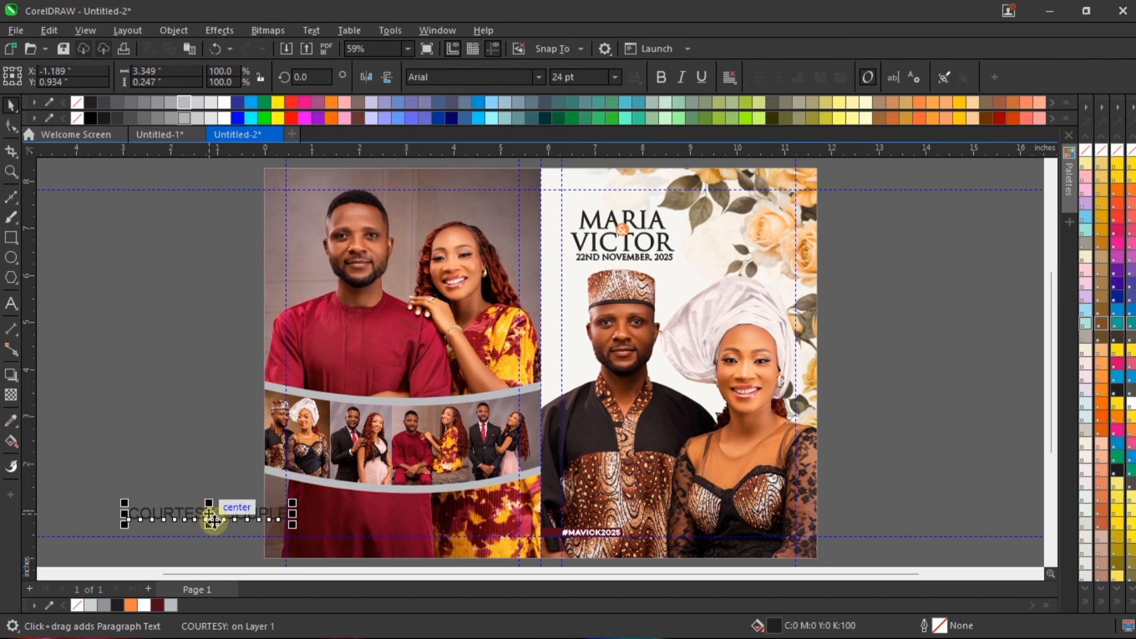
Step: Move the courtesy text onto the left-hand couple photo below the curved strip and fill it white
drag(209, 515, 418, 507)
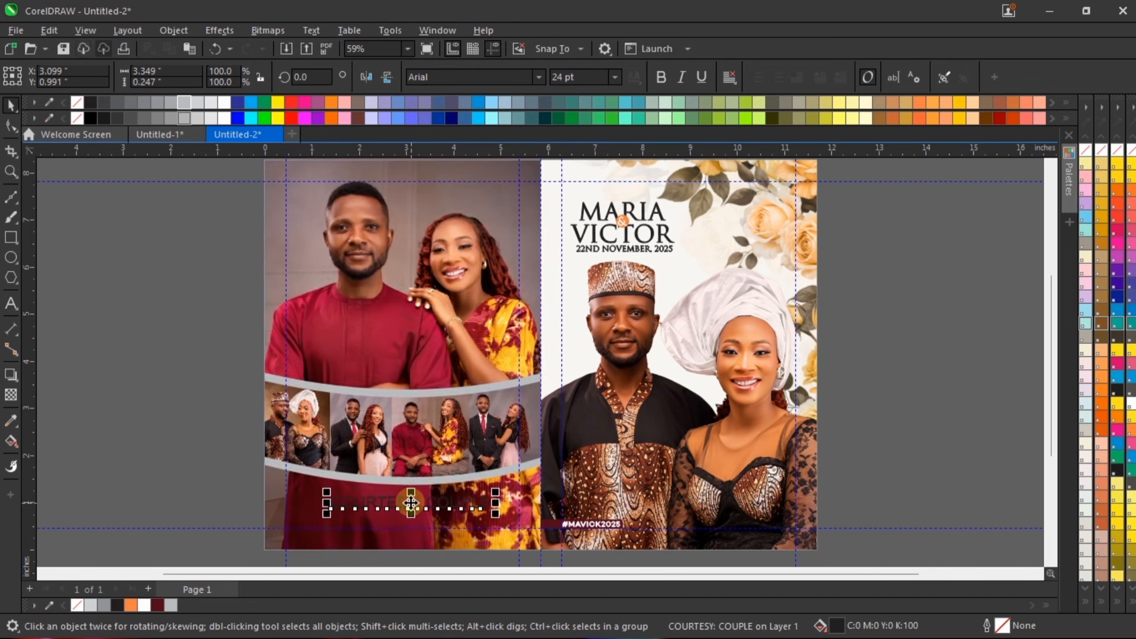
scroll(419, 507, up, 3)
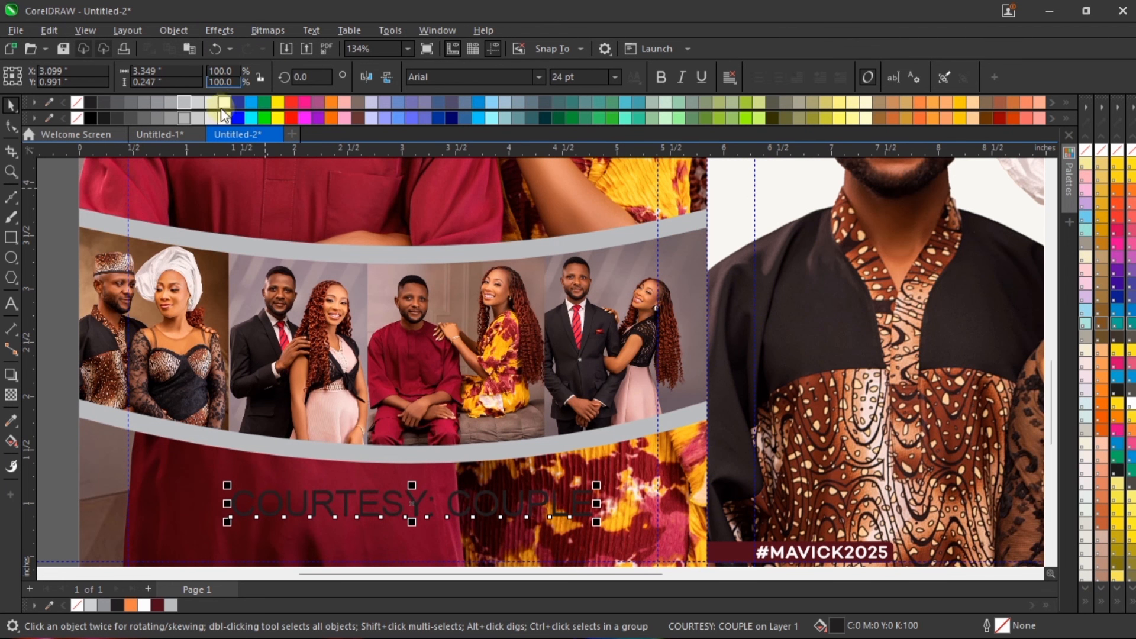
click(226, 103)
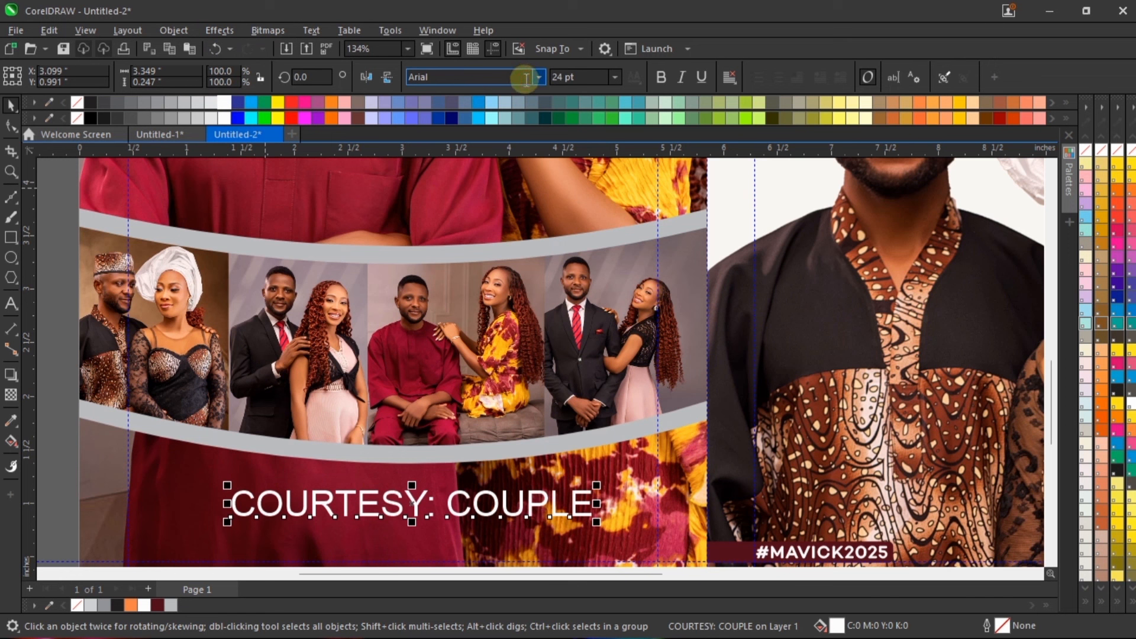
Step: Set the courtesy text's font to Trajax and scale the text down to about 17.8 pt
text(T)
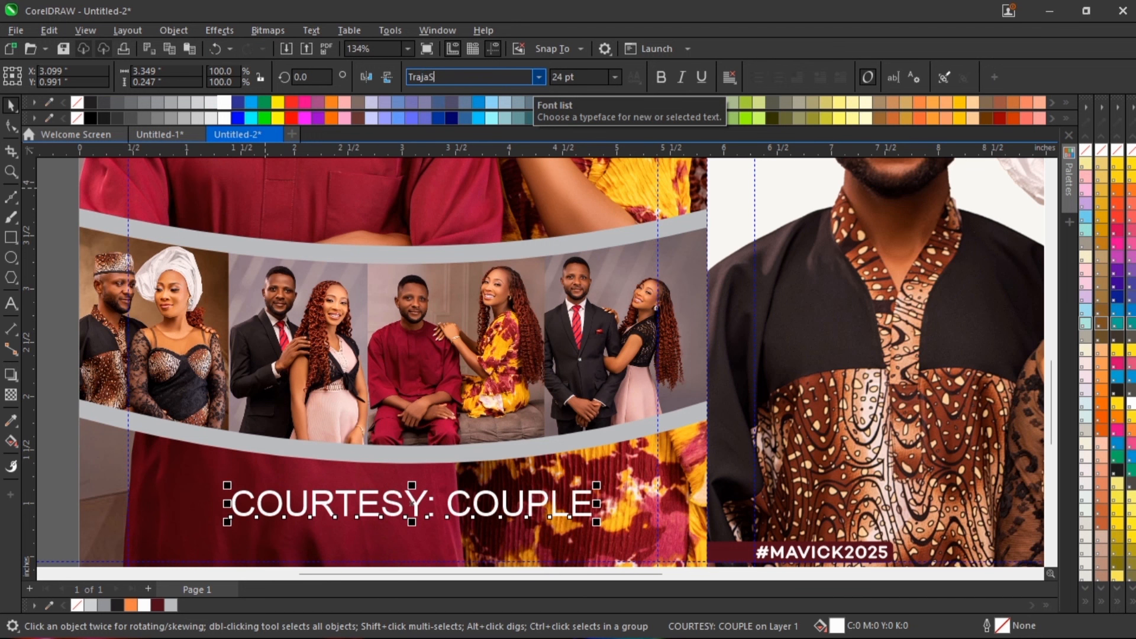
text(rajax)
key(Return)
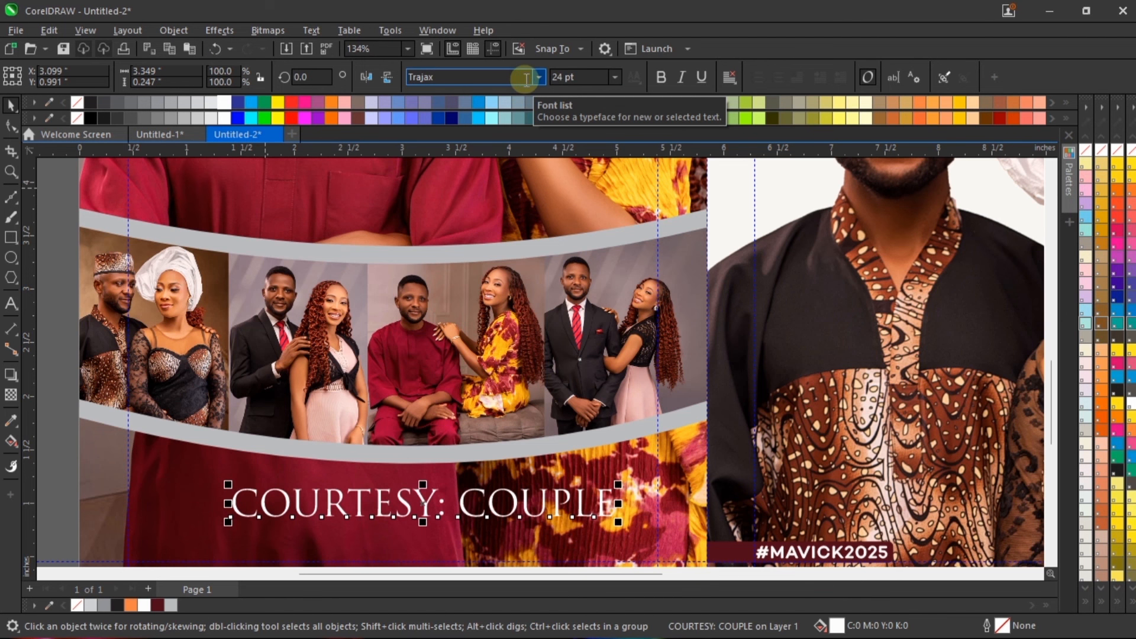
drag(618, 485, 523, 456)
drag(442, 501, 452, 473)
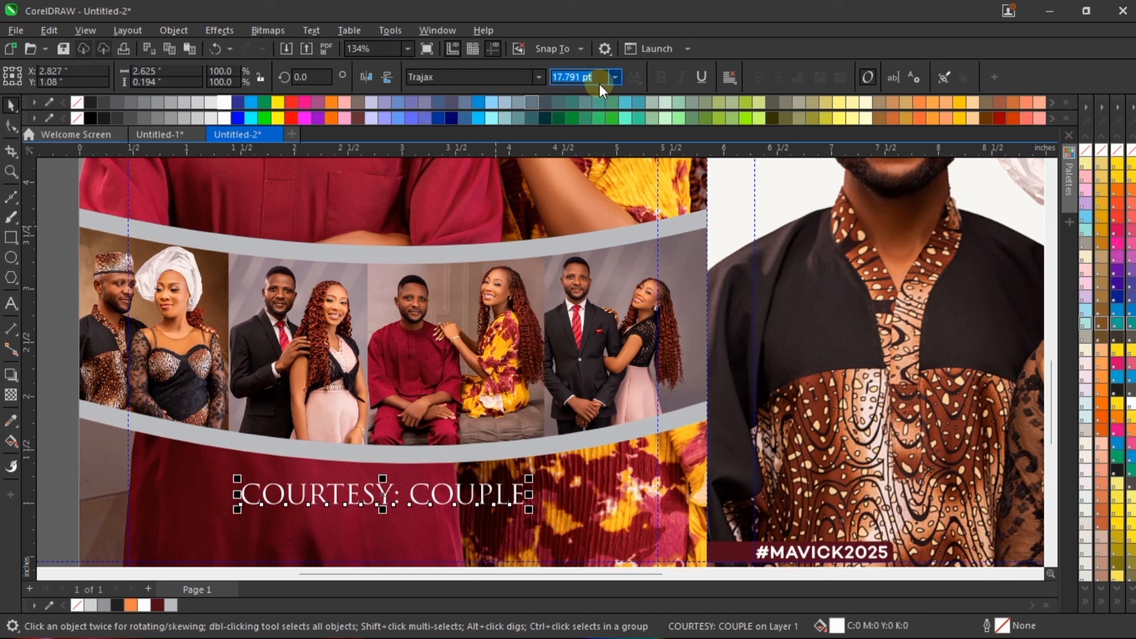
Step: Set the courtesy text's size to 14 pt and move it to about X 3.1, Y 1.029 inches beneath the strip
text(14)
key(Return)
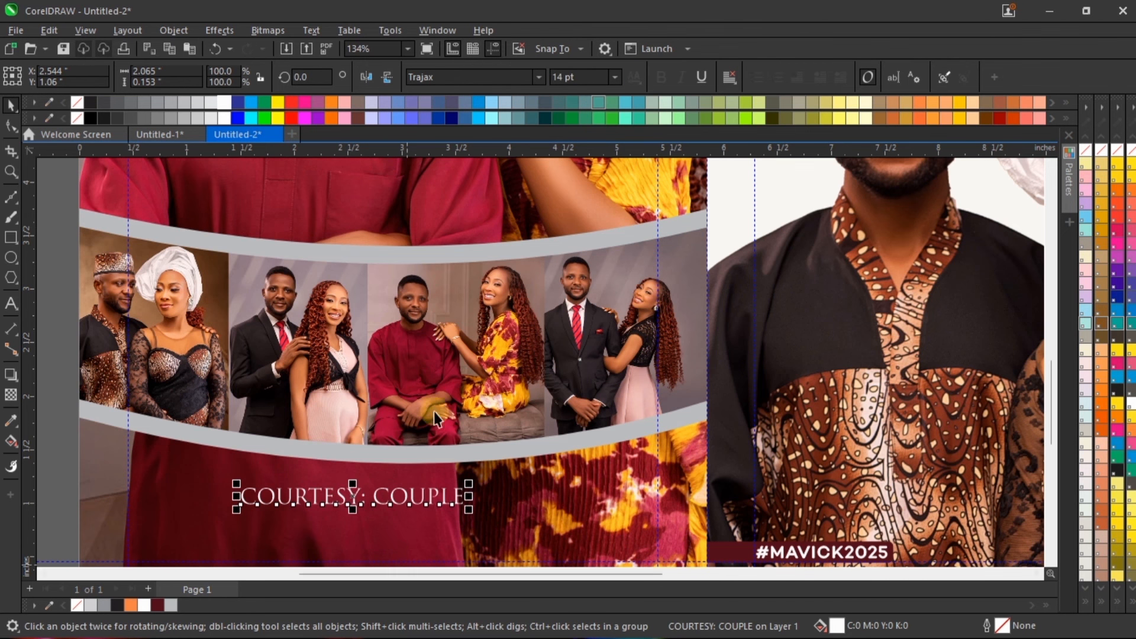
scroll(436, 407, down, 1)
drag(471, 478, 509, 477)
scroll(473, 473, up, 1)
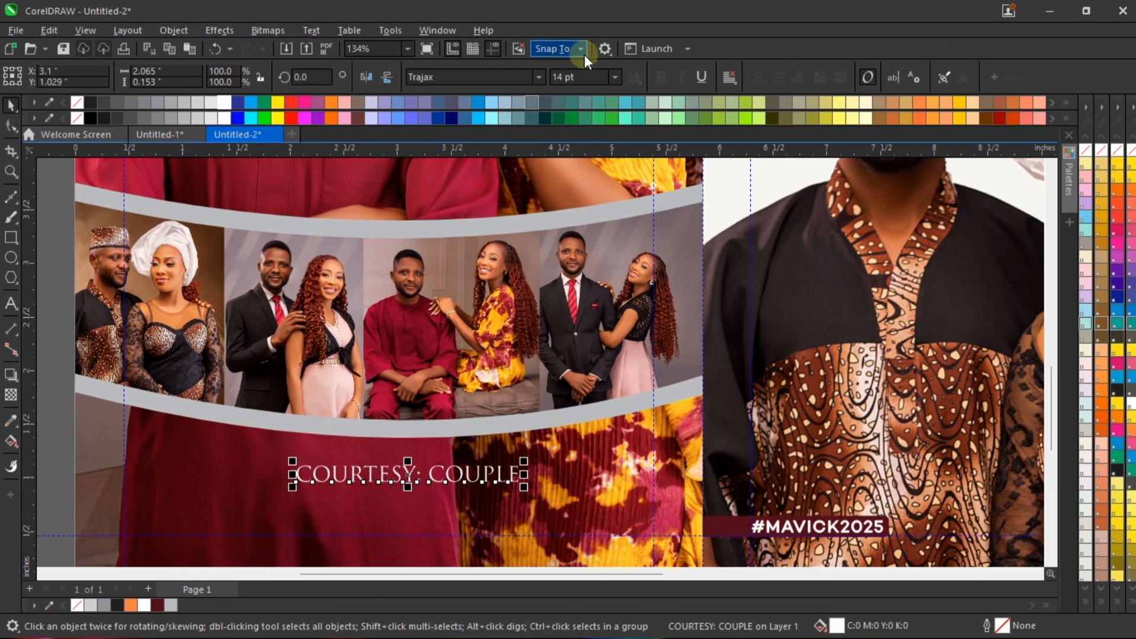
Step: Set the courtesy text's size to 16 pt and give it a white 0.5 pt outline
text(16)
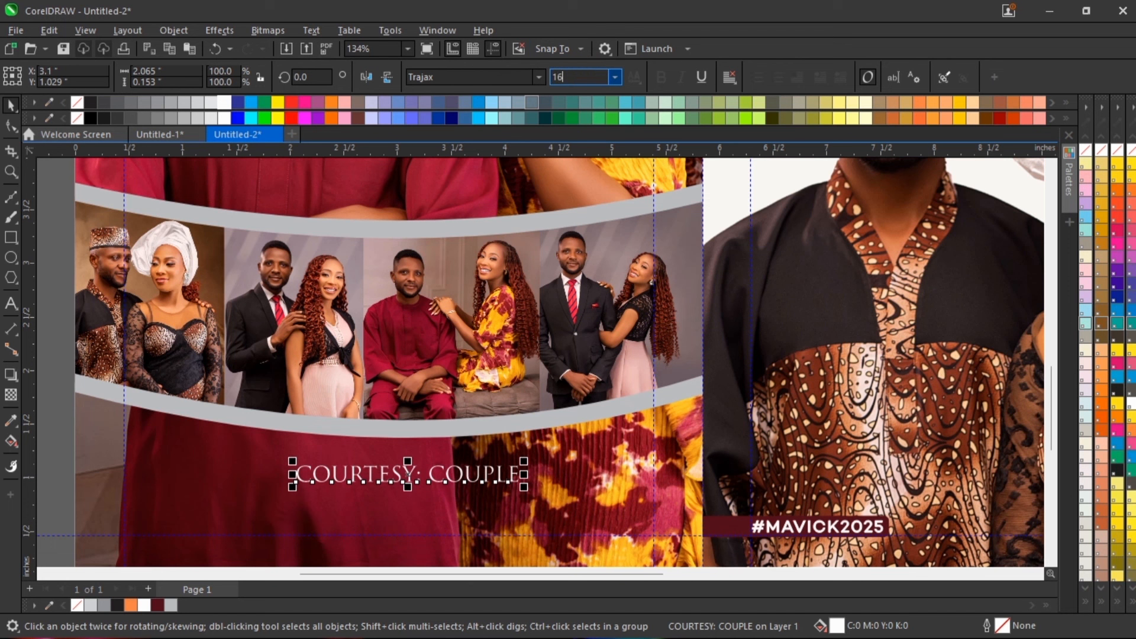
click(10, 107)
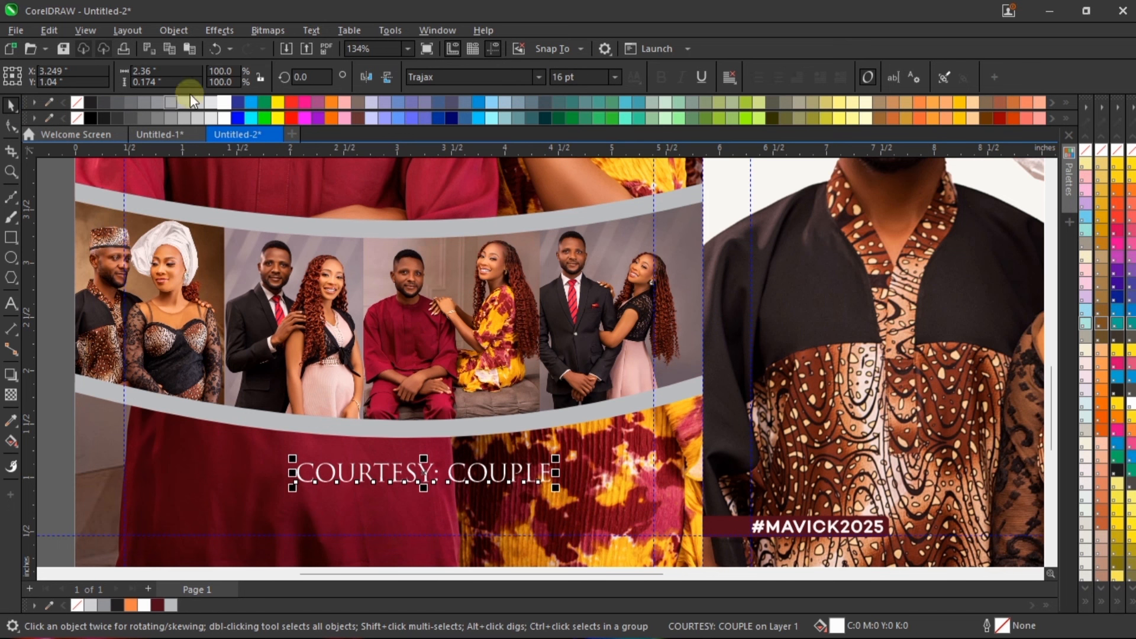
right_click(227, 104)
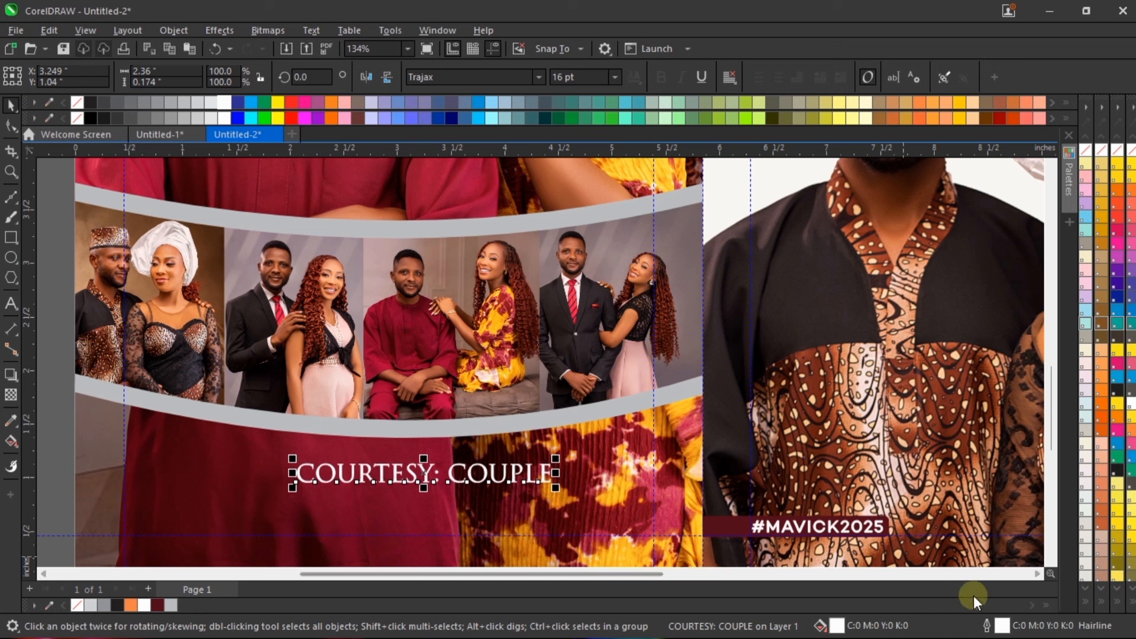
double_click(1001, 625)
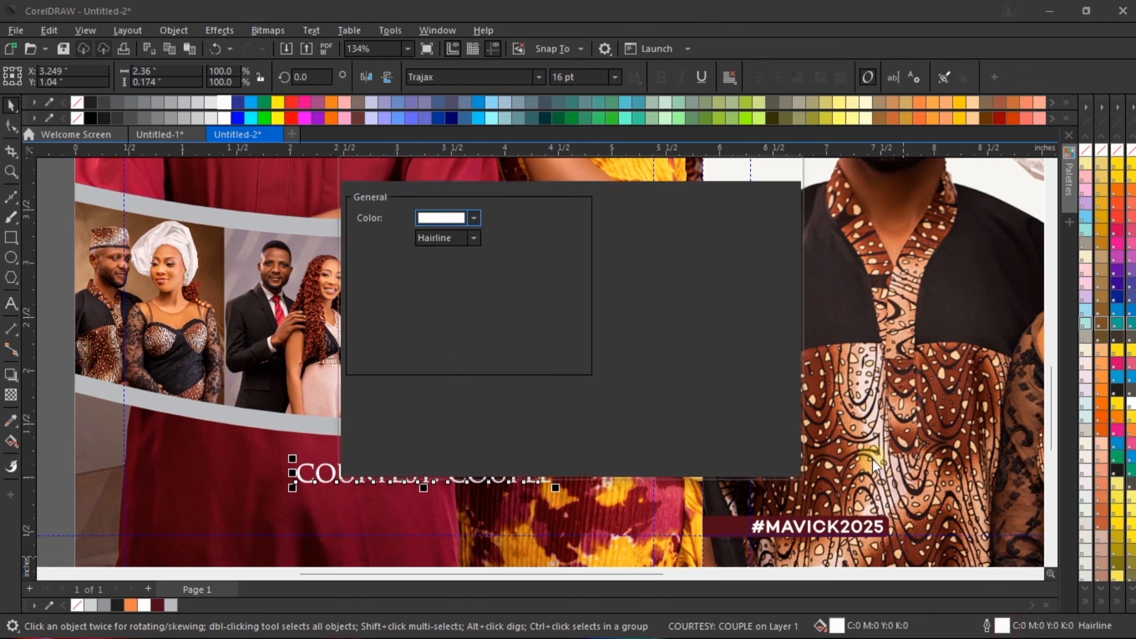
click(474, 238)
click(468, 277)
click(677, 465)
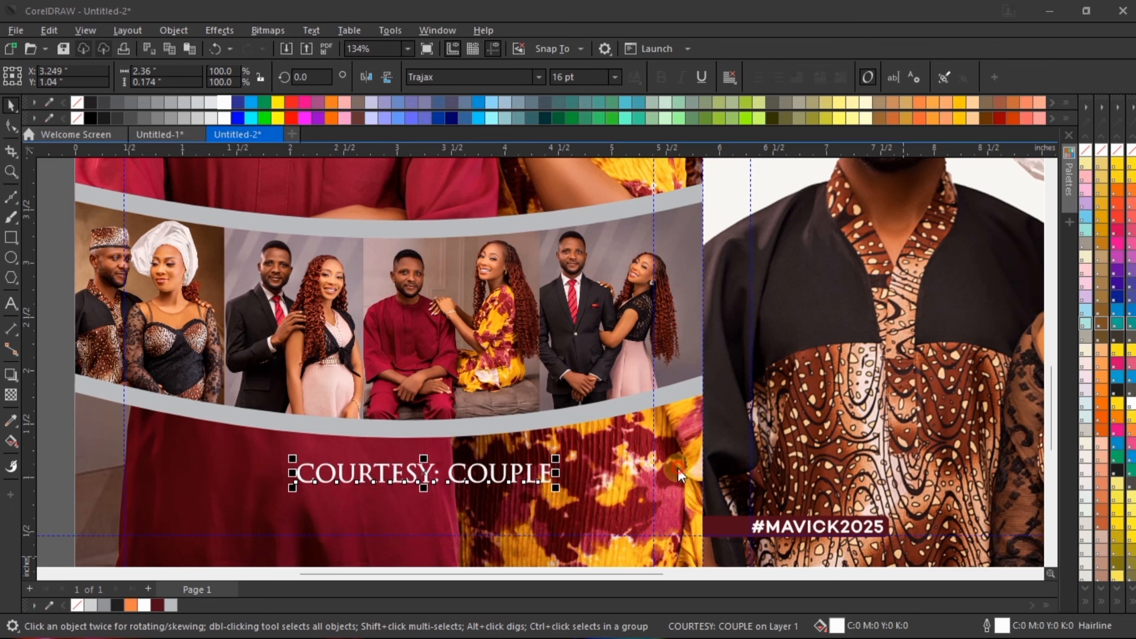
Step: Raise the courtesy text to about Y 1.086 inches, centre it horizontally on the left-hand couple photo, and deselect
scroll(506, 471, up, 3)
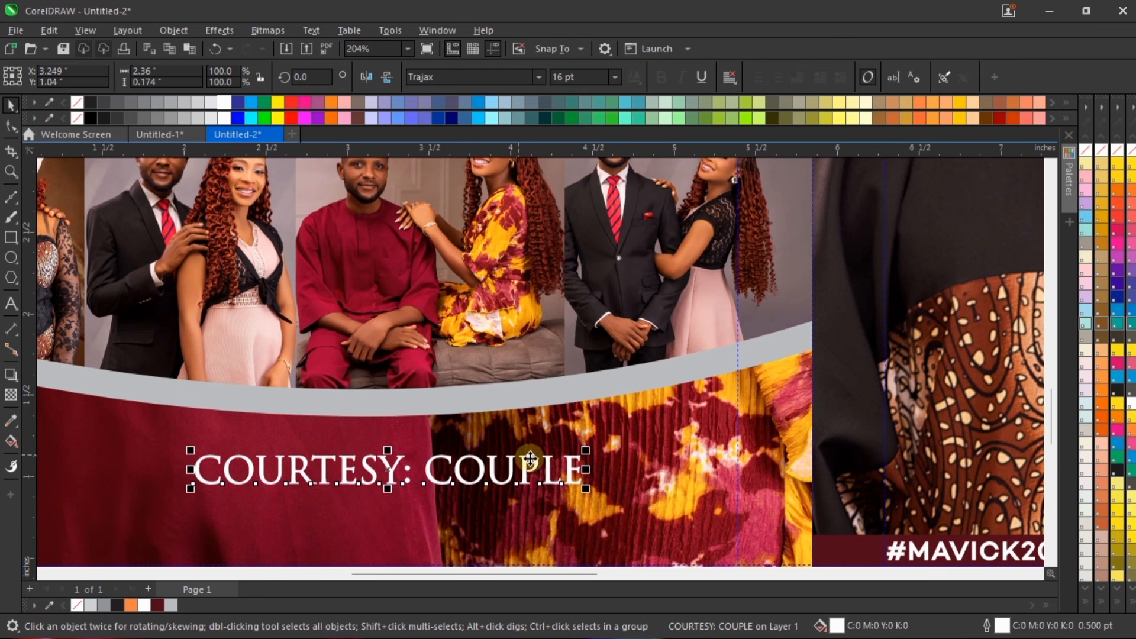
drag(533, 464, 521, 456)
scroll(505, 351, down, 3)
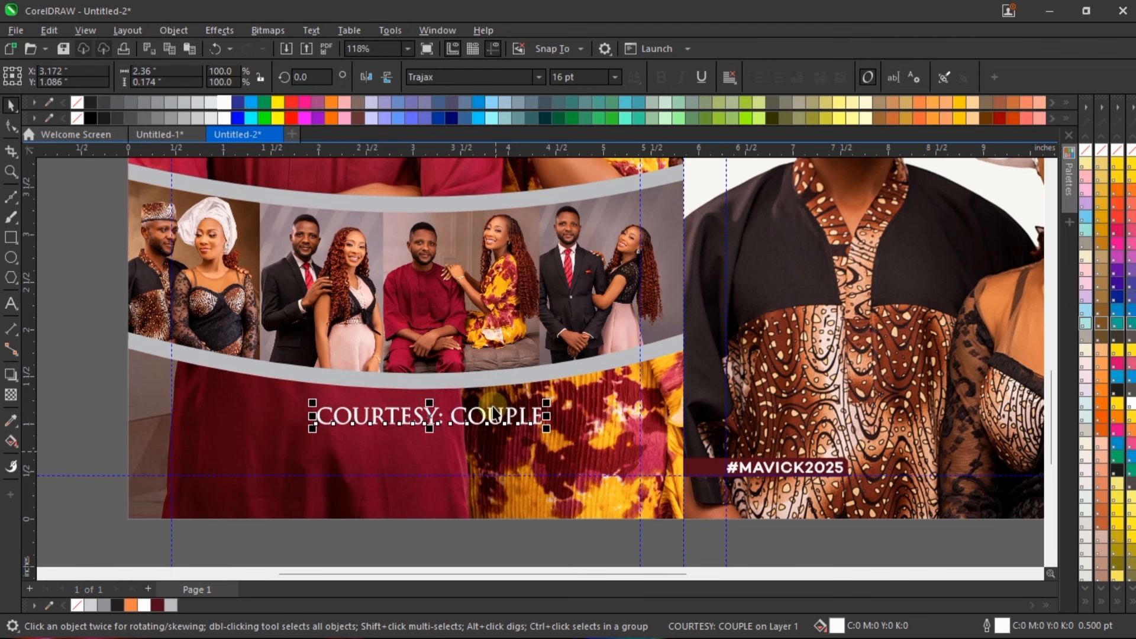
click(497, 399)
scroll(498, 402, down, 2)
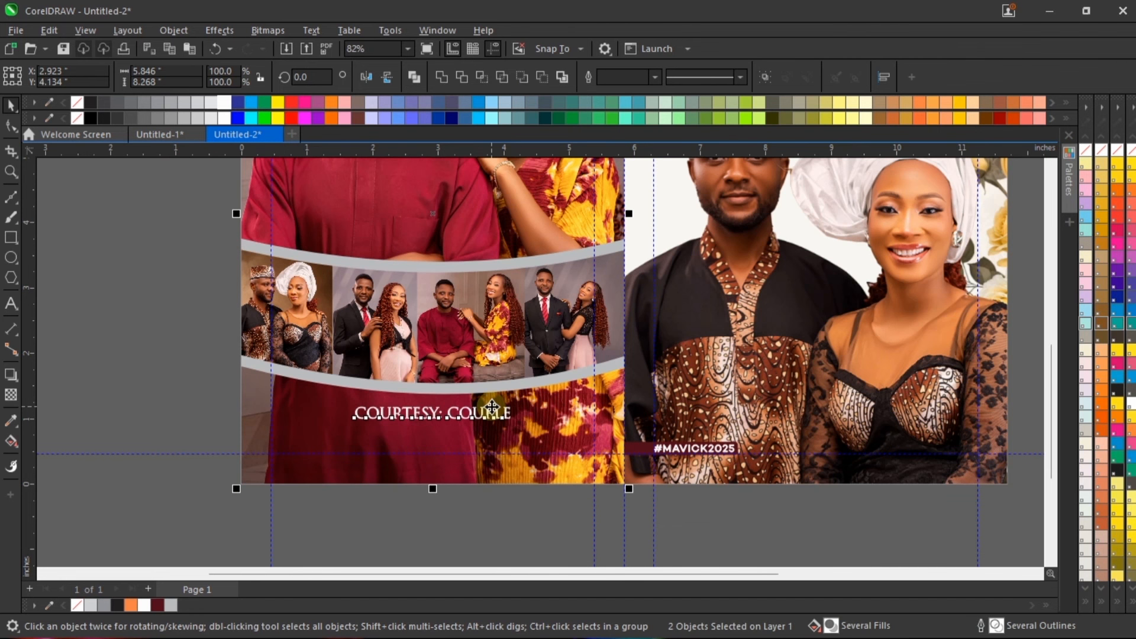
click(536, 495)
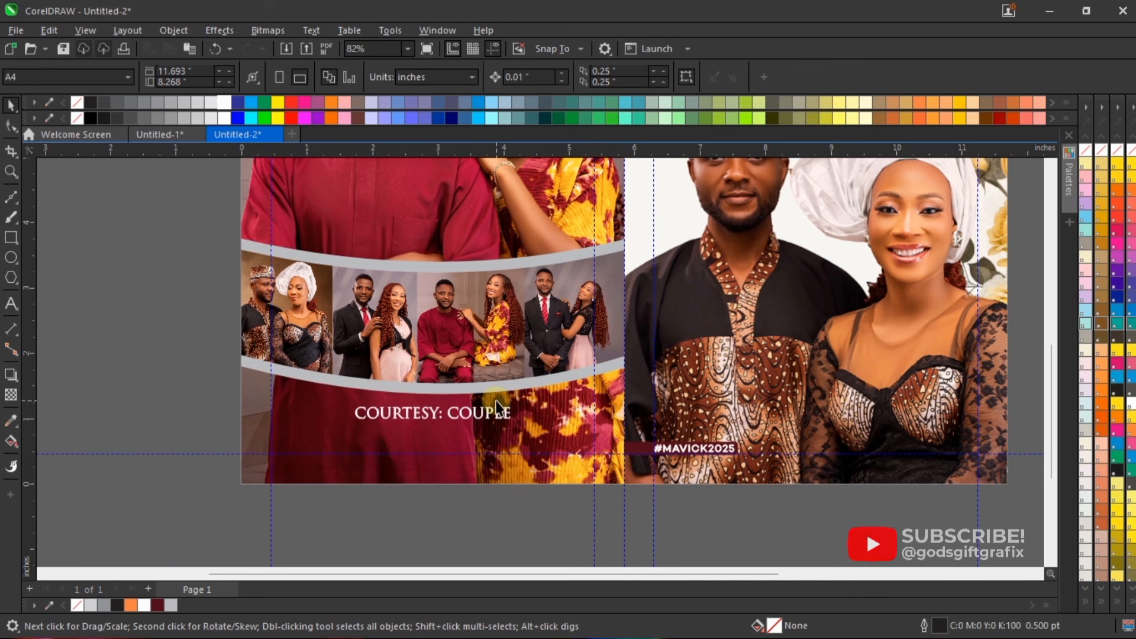
Step: Open the left-hand couple photo's PowerClip contents and draw a rectangle about 6.64 by 3.24 inches over its lower part
scroll(493, 401, down, 3)
scroll(552, 426, up, 1)
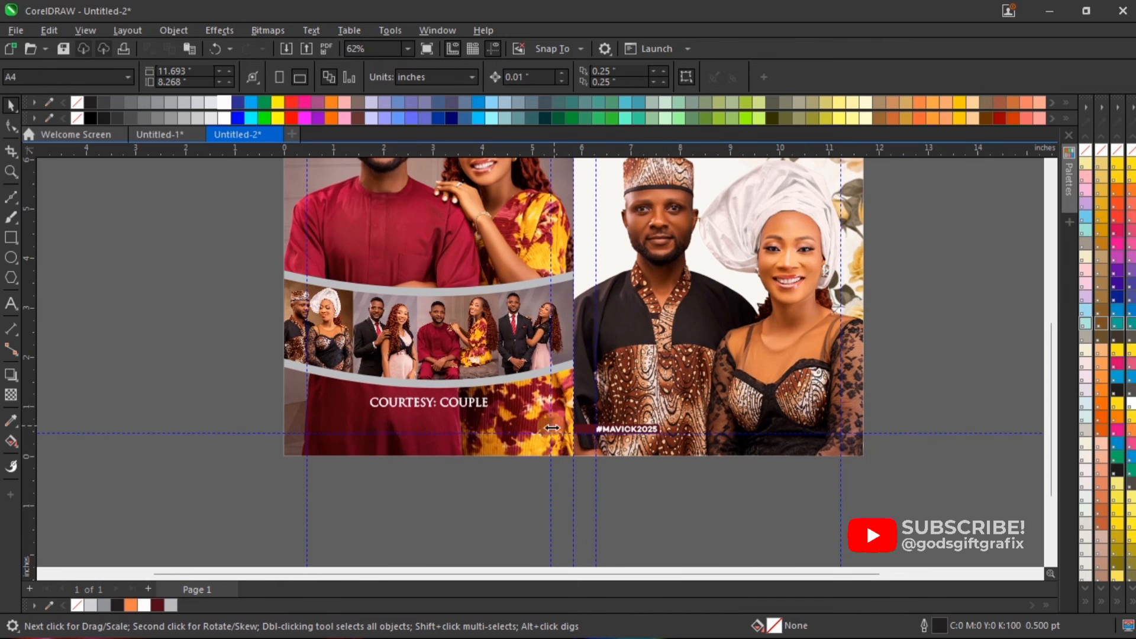
click(528, 413)
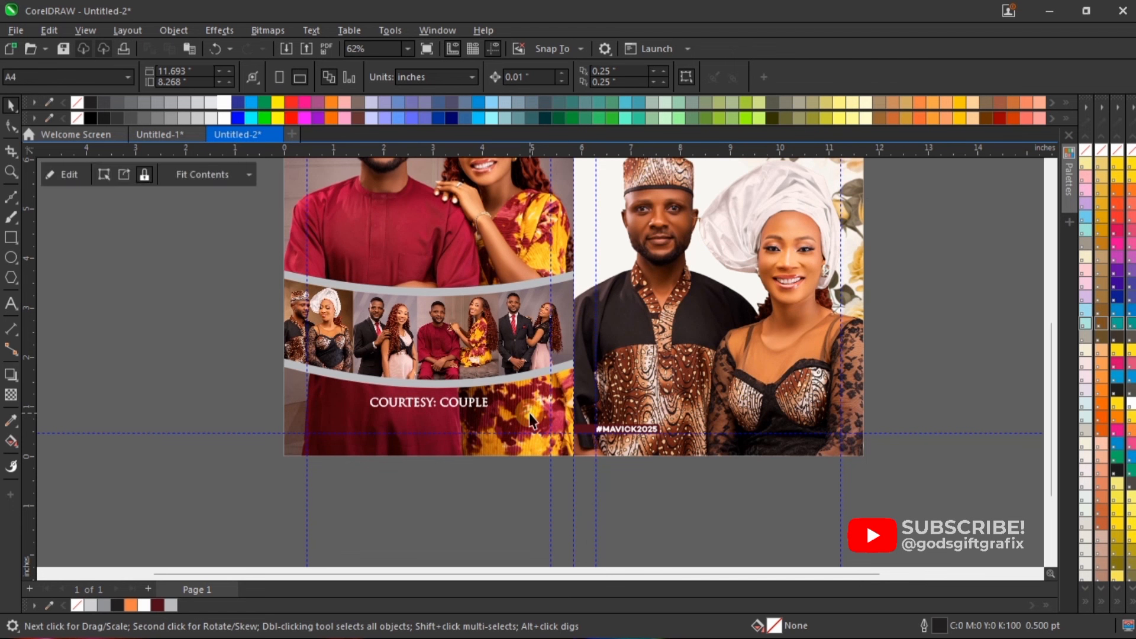
double_click(520, 272)
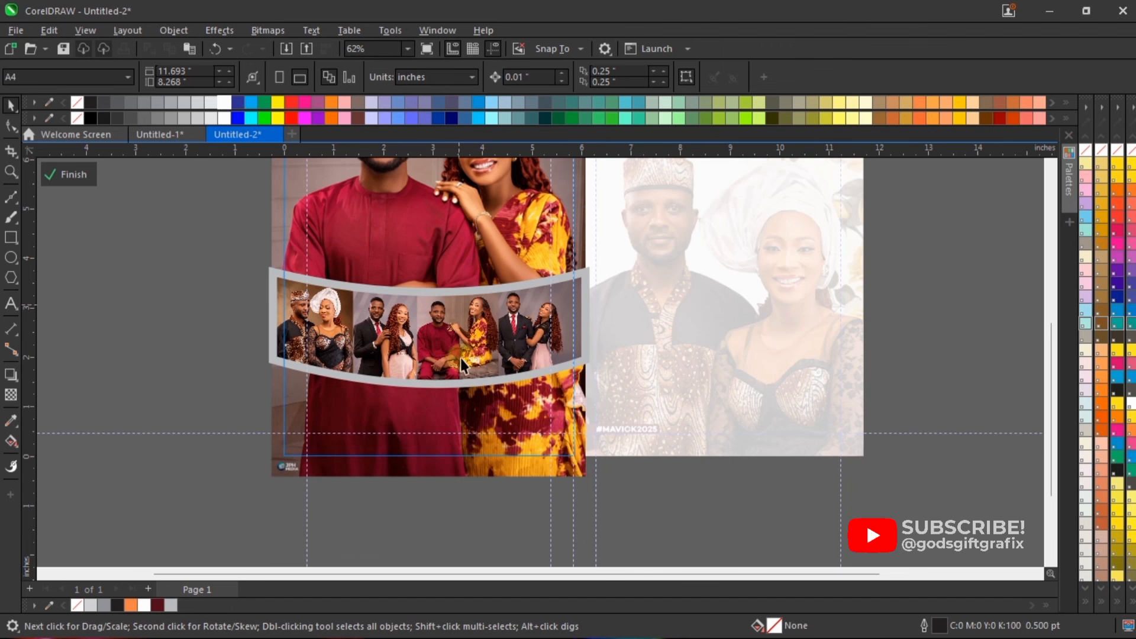
scroll(500, 364, up, 1)
scroll(500, 365, down, 1)
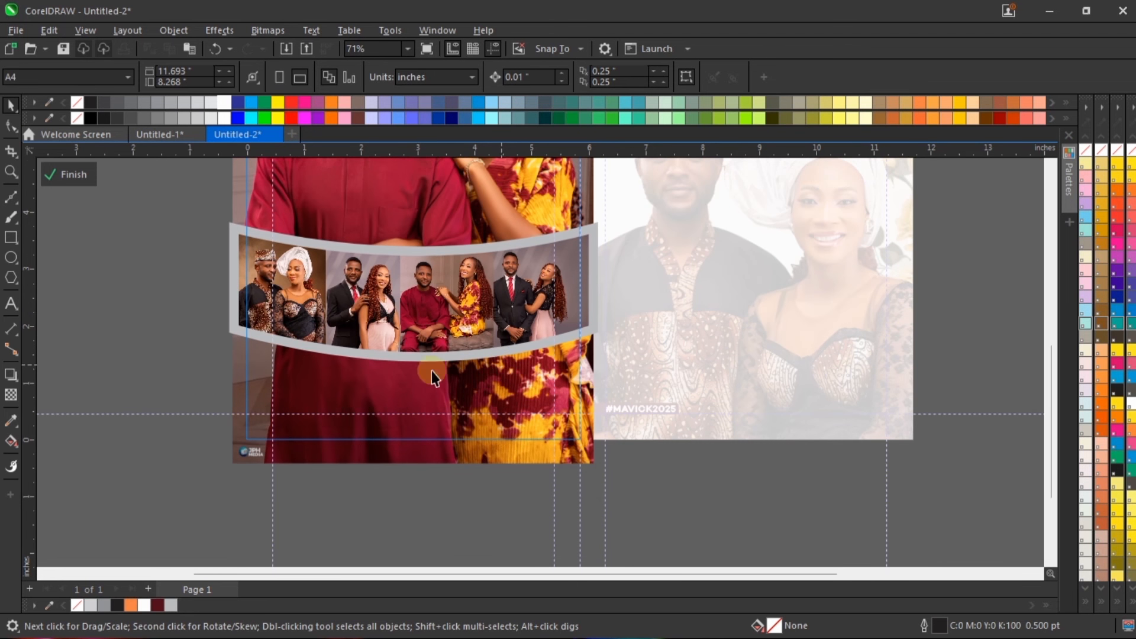
click(11, 238)
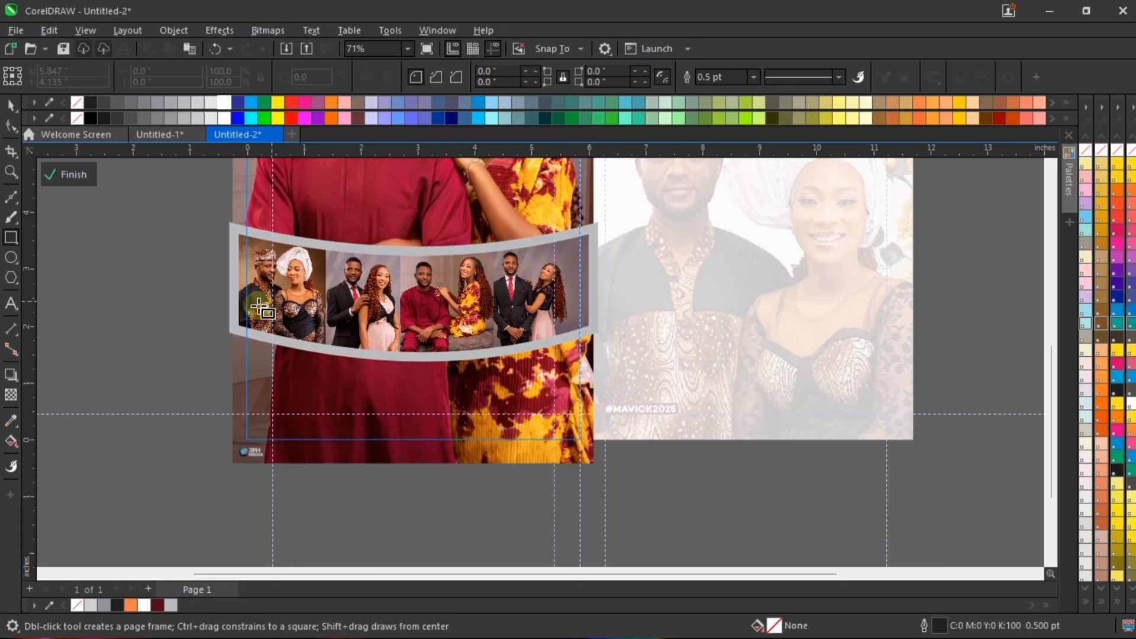
mouse_move(232, 292)
mouse_down()
mouse_move(545, 474)
mouse_move(611, 477)
mouse_up()
Step: Bring the curved photo strip in front of the rectangle and give the rectangle a dark maroon C40 M94 Y75 K62 fill without outline
key(space)
drag(200, 193, 715, 385)
scroll(413, 216, up, 1)
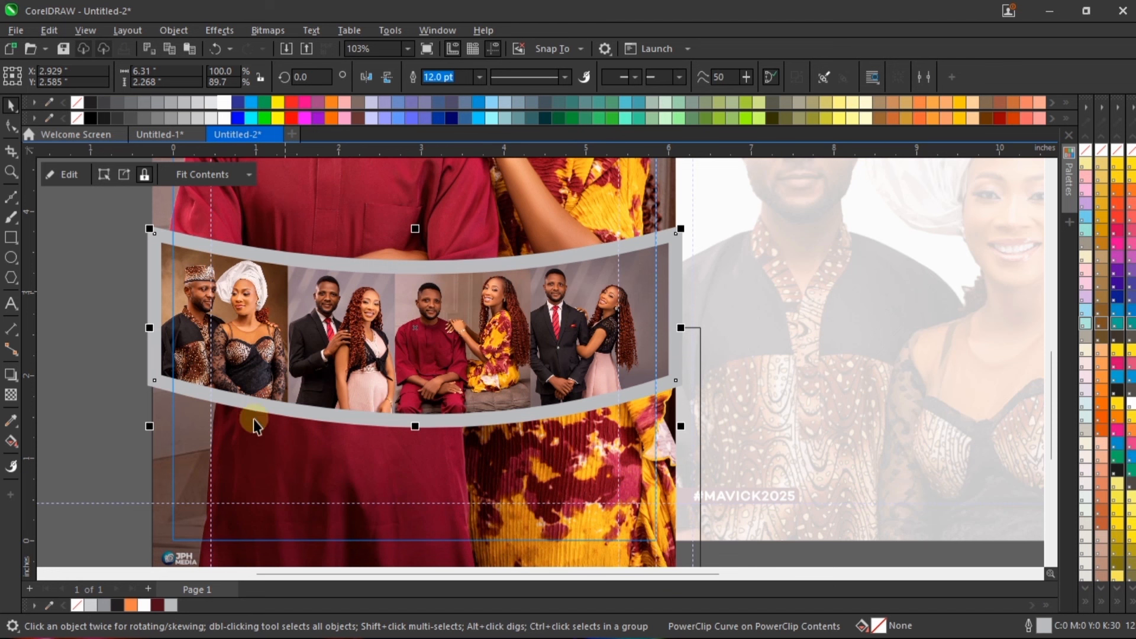
click(645, 491)
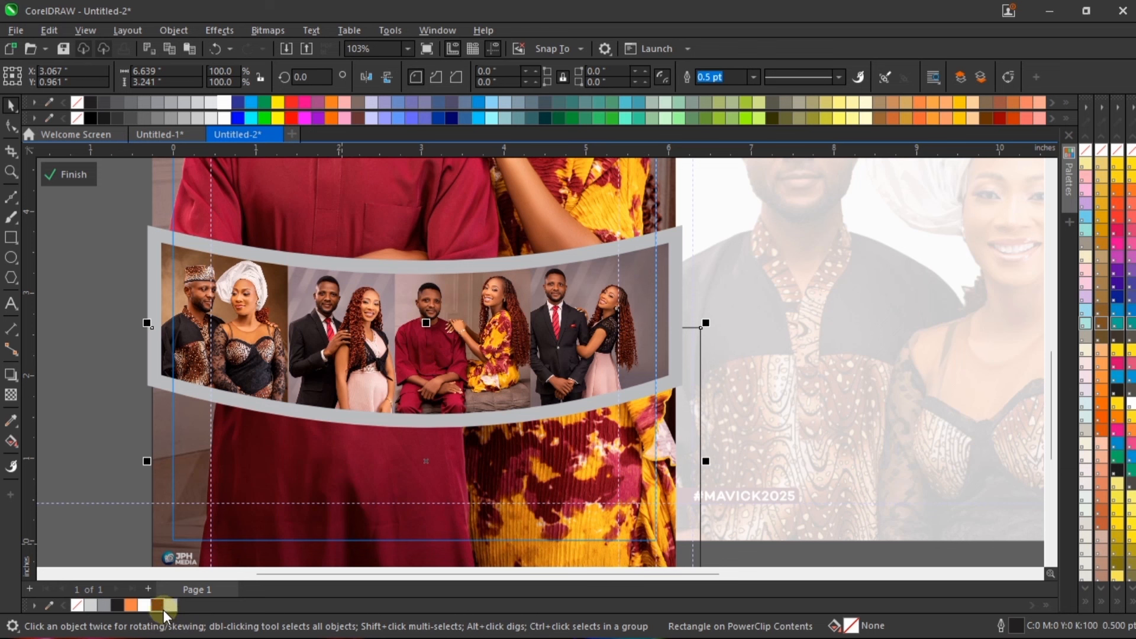
click(158, 604)
right_click(77, 605)
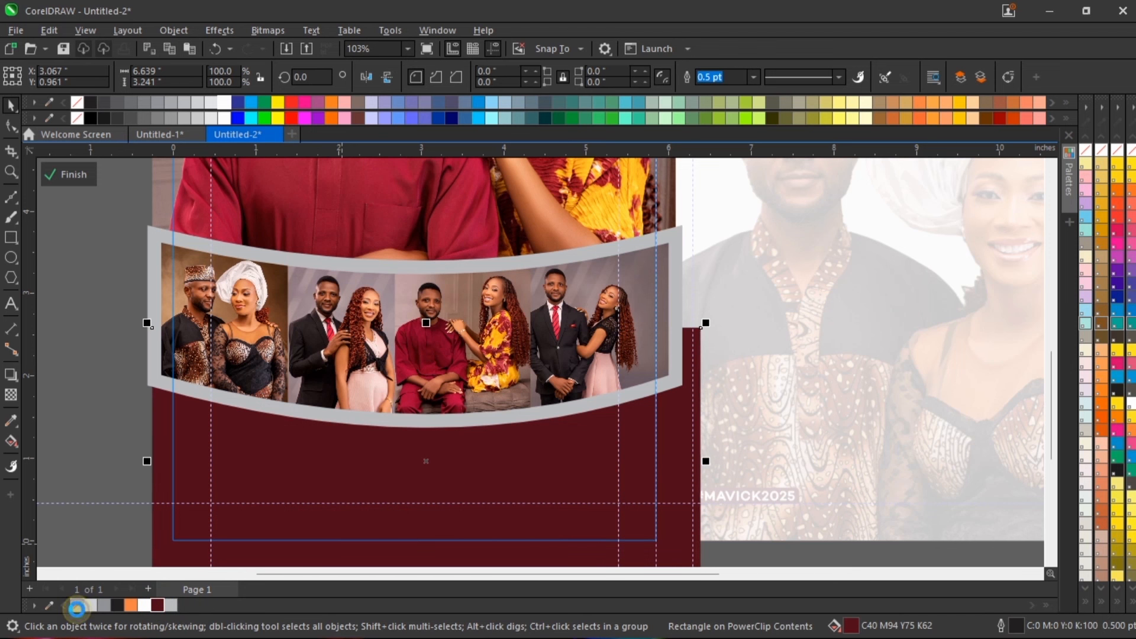
Step: Move the maroon rectangle to about X 2.906, Y 1.092 inches behind the strip and finish editing the PowerClip
drag(561, 439, 549, 441)
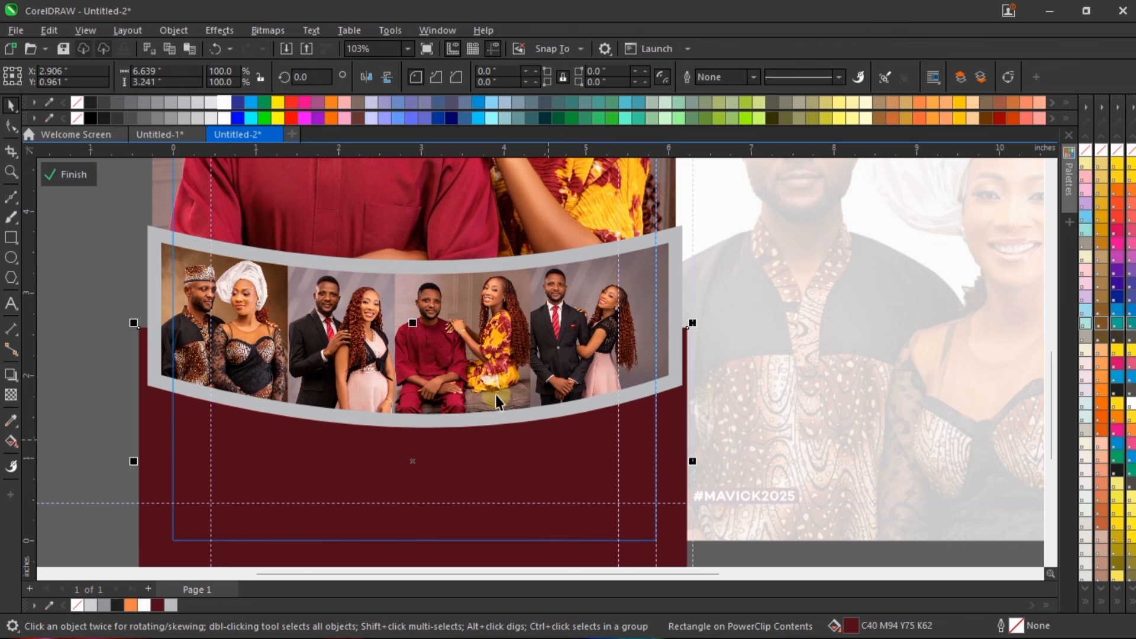
scroll(492, 395, down, 3)
scroll(504, 442, up, 2)
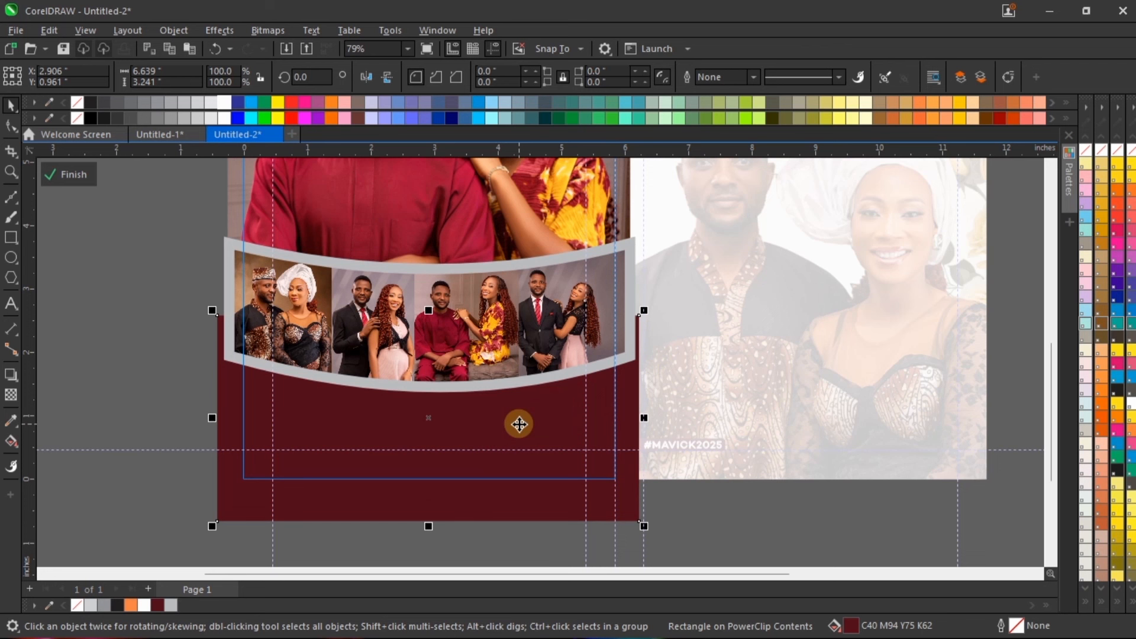
drag(542, 424, 545, 415)
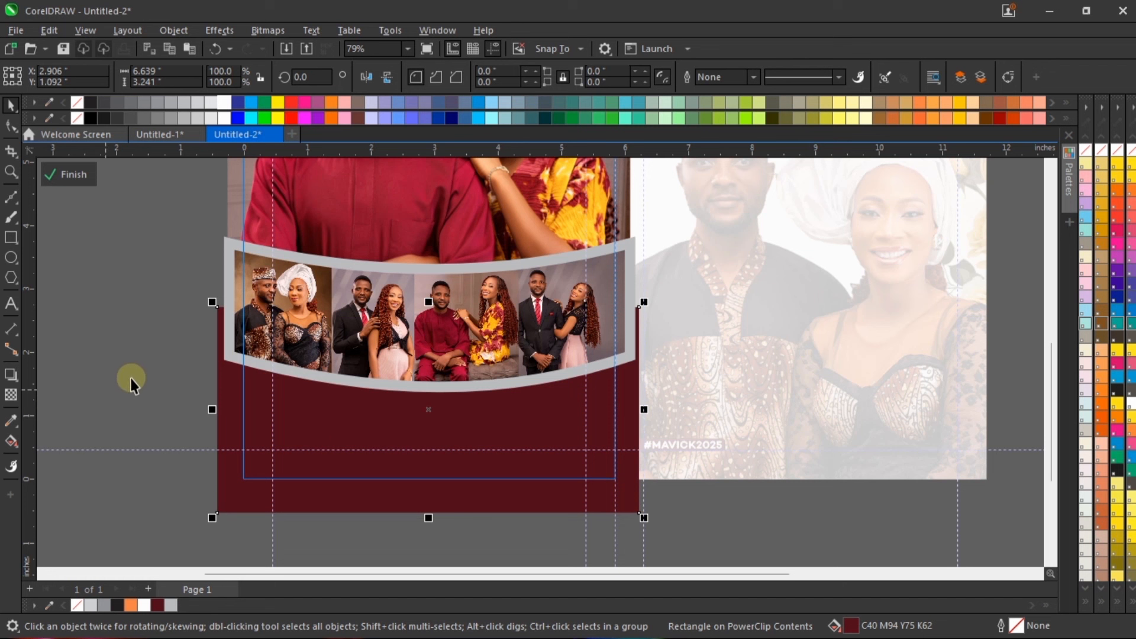
ctrl+click(653, 488)
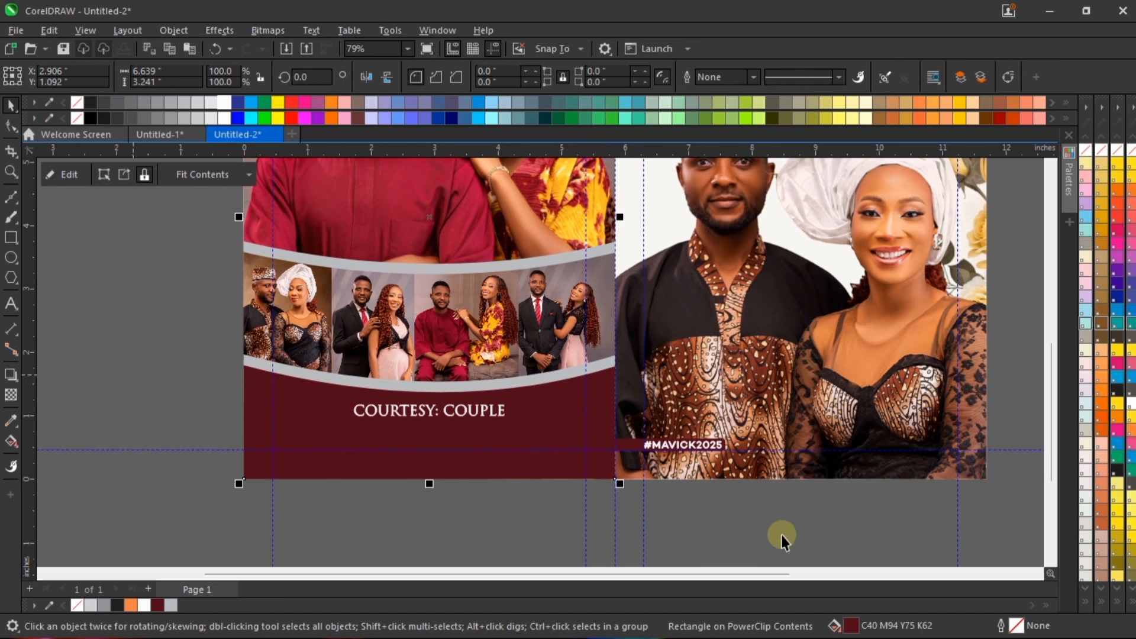
Step: Lower the "COURTESY: COUPLE" caption to about Y 1.016 inches on the maroon panel and deselect it
key(F5)
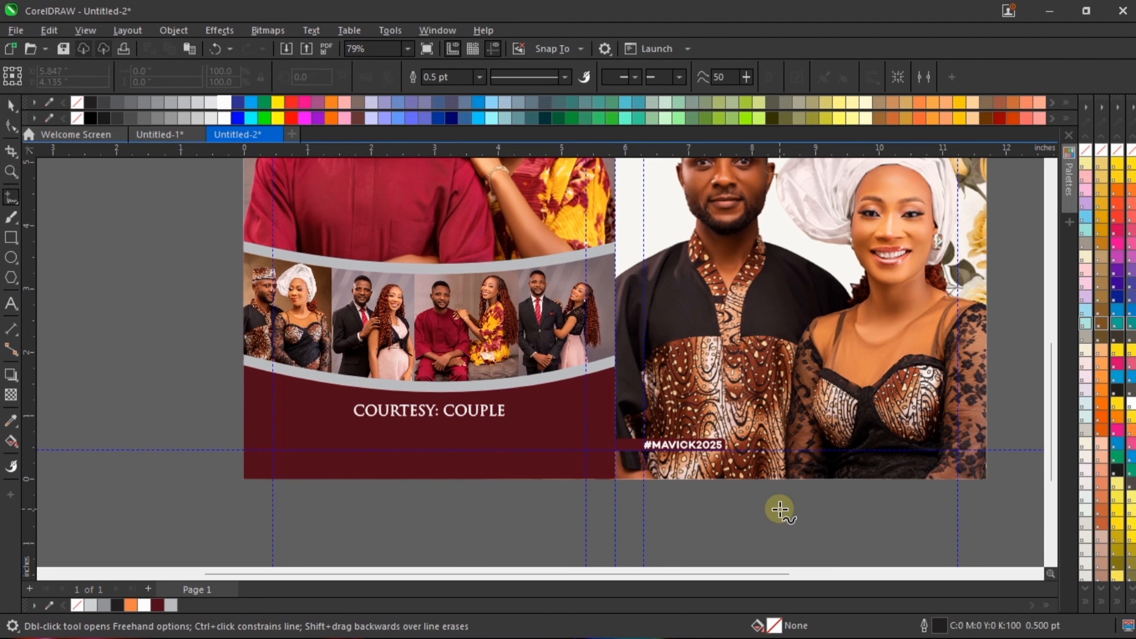
key(space)
key(shift+F4)
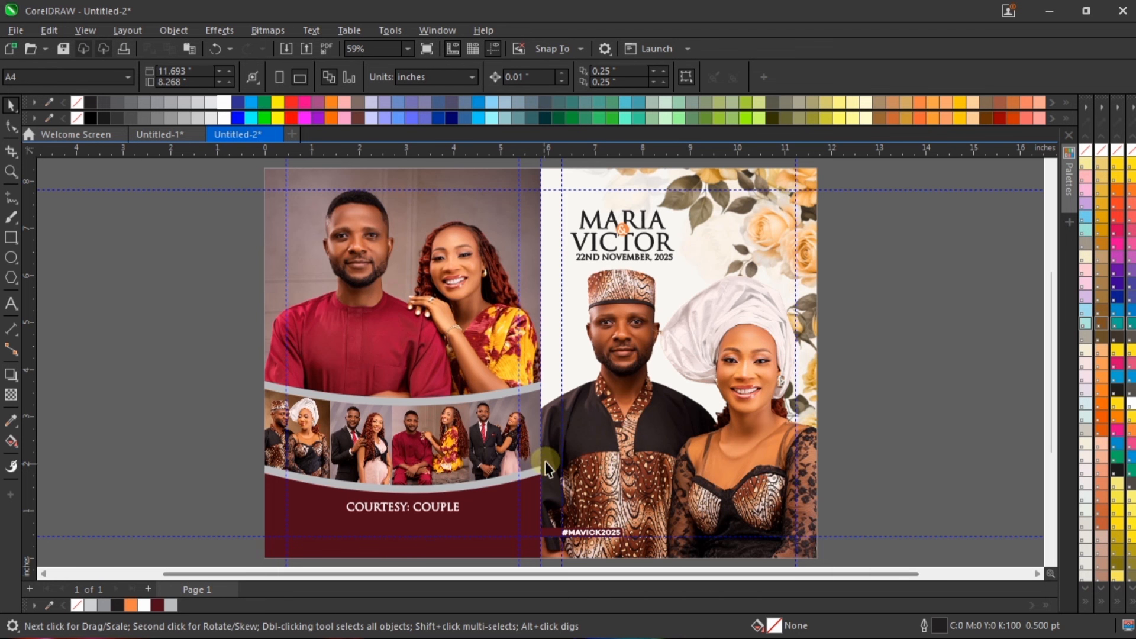
click(391, 520)
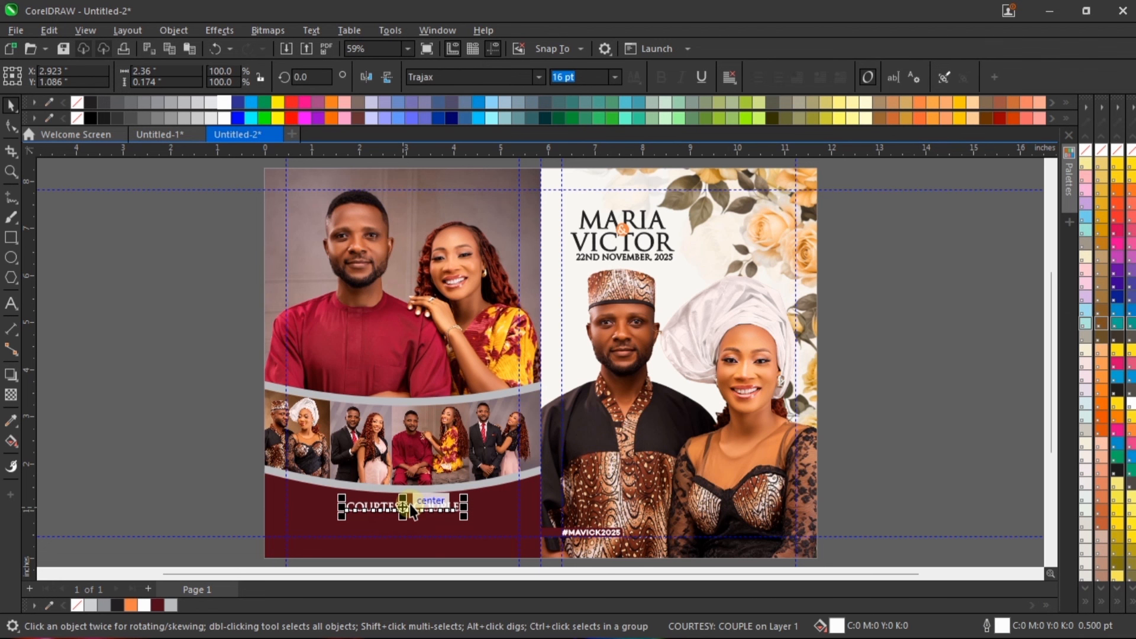
scroll(583, 545, up, 6)
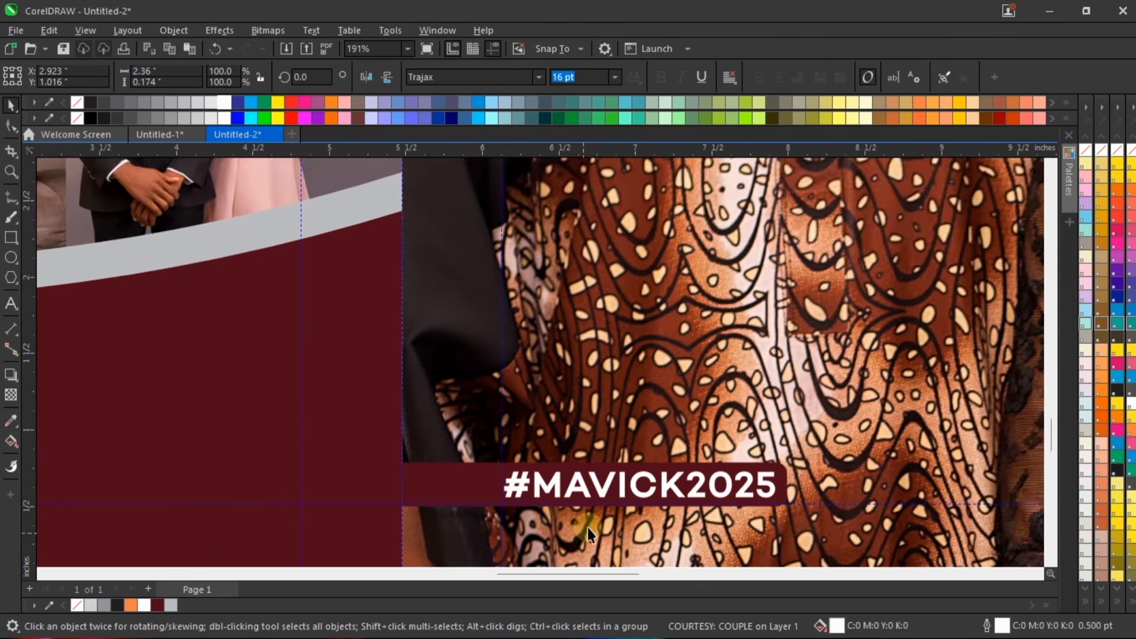
scroll(637, 469, down, 1)
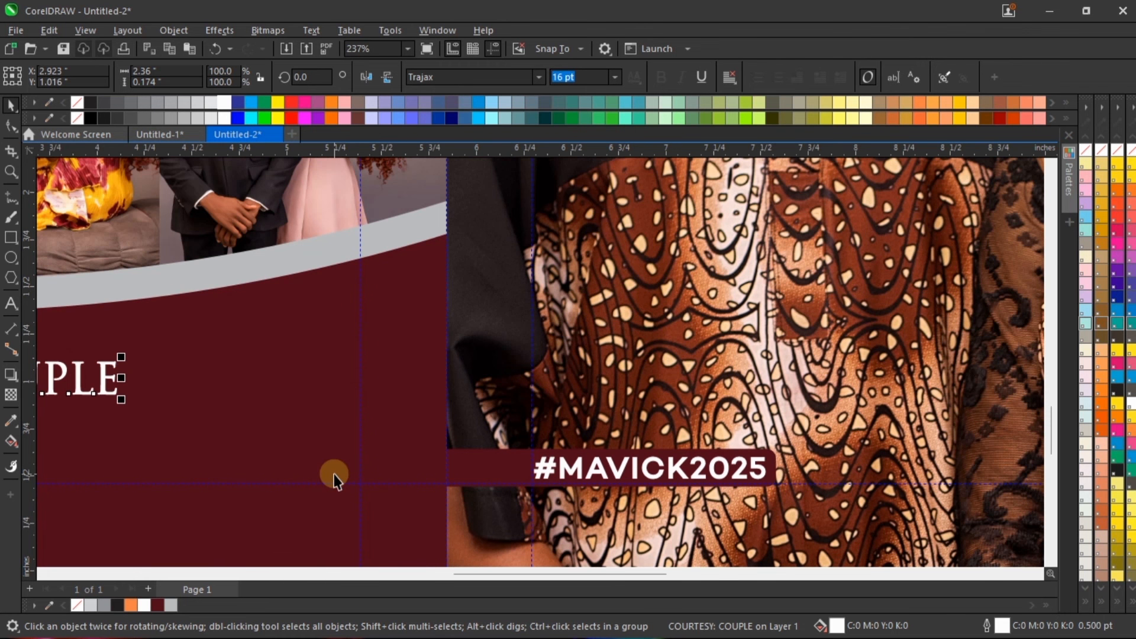
key(F4)
click(902, 314)
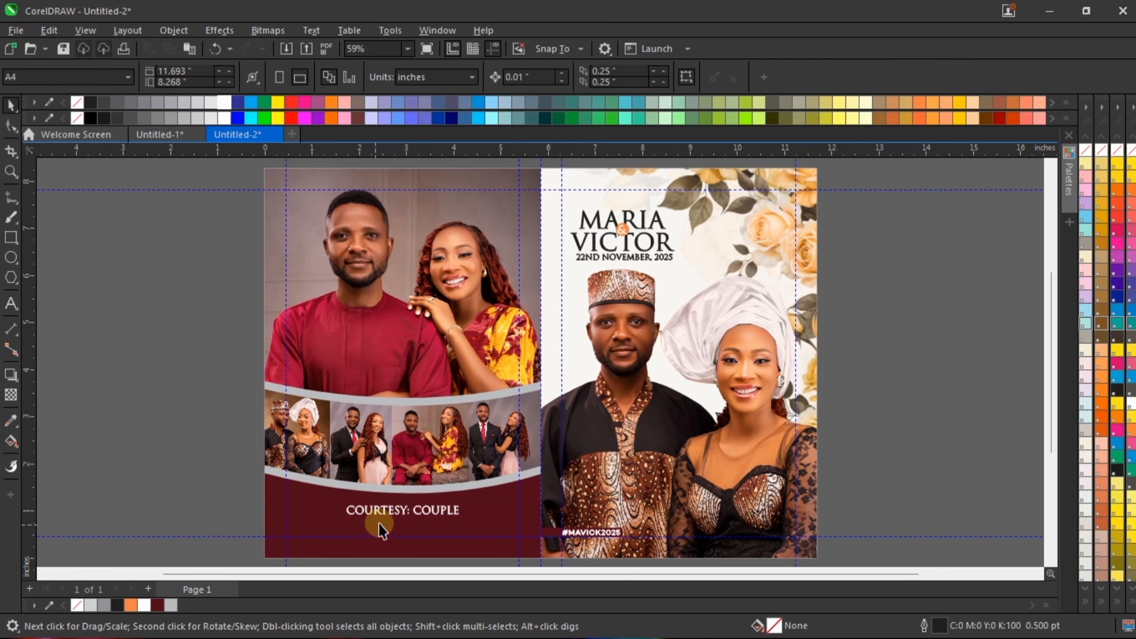
Step: Select the "COURTESY: COUPLE" caption again, nudge it slightly further down on the maroon panel, and deselect
click(400, 502)
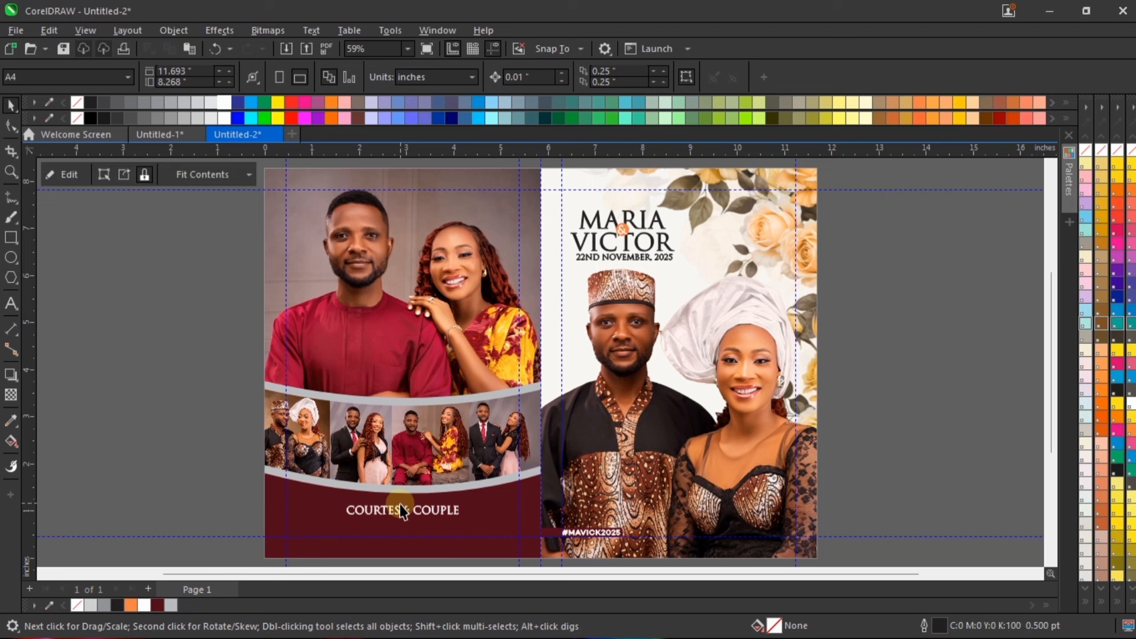
click(440, 510)
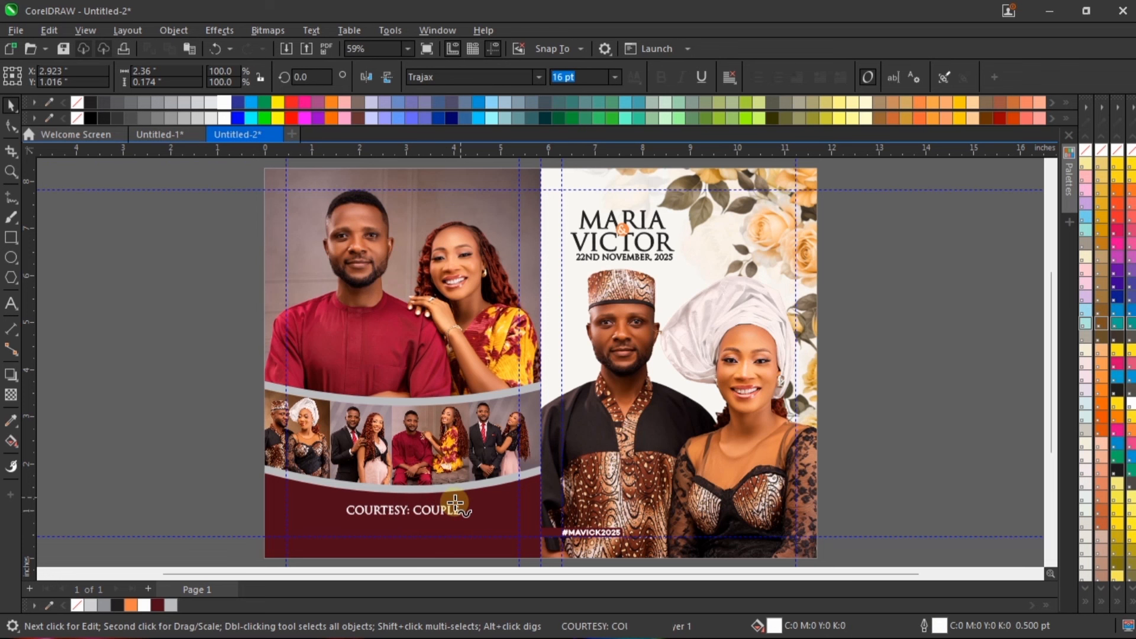
click(450, 520)
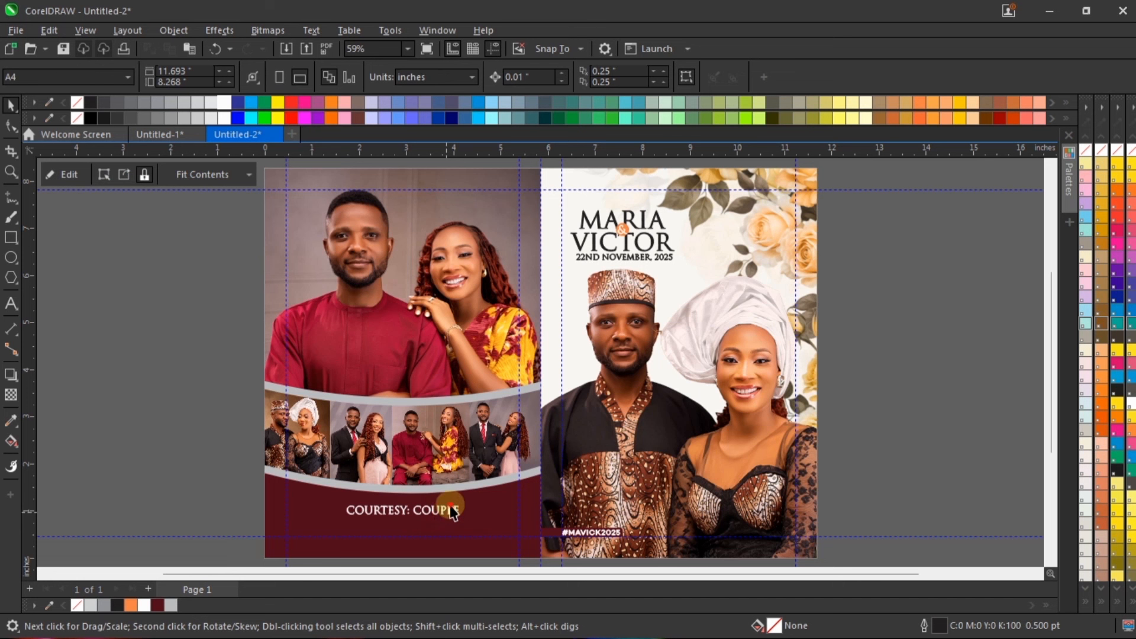
click(451, 516)
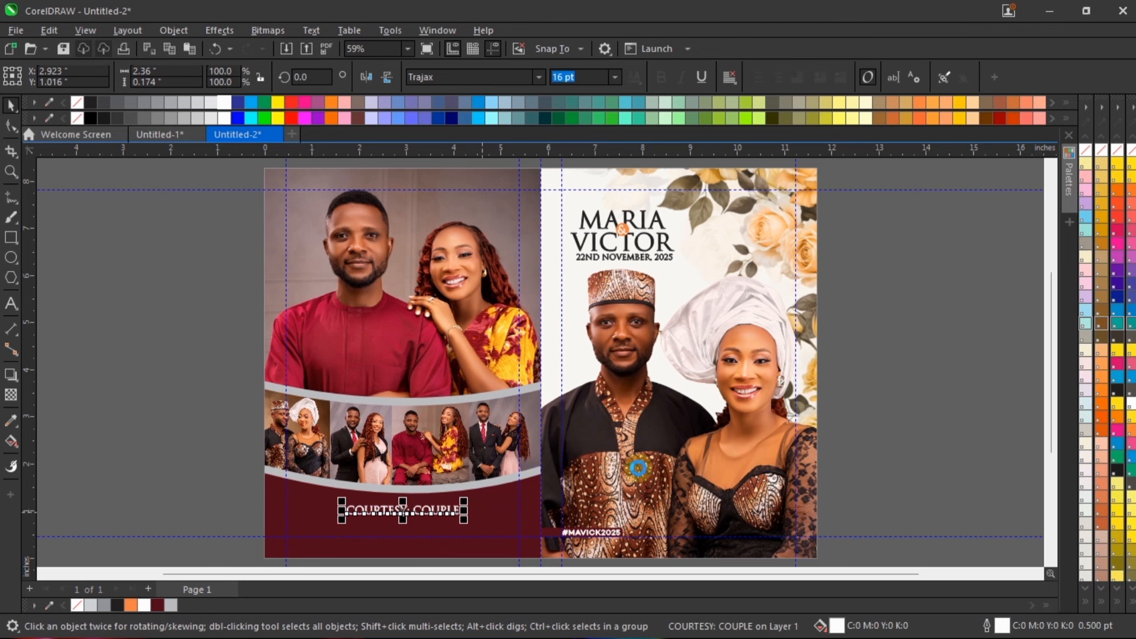
click(857, 402)
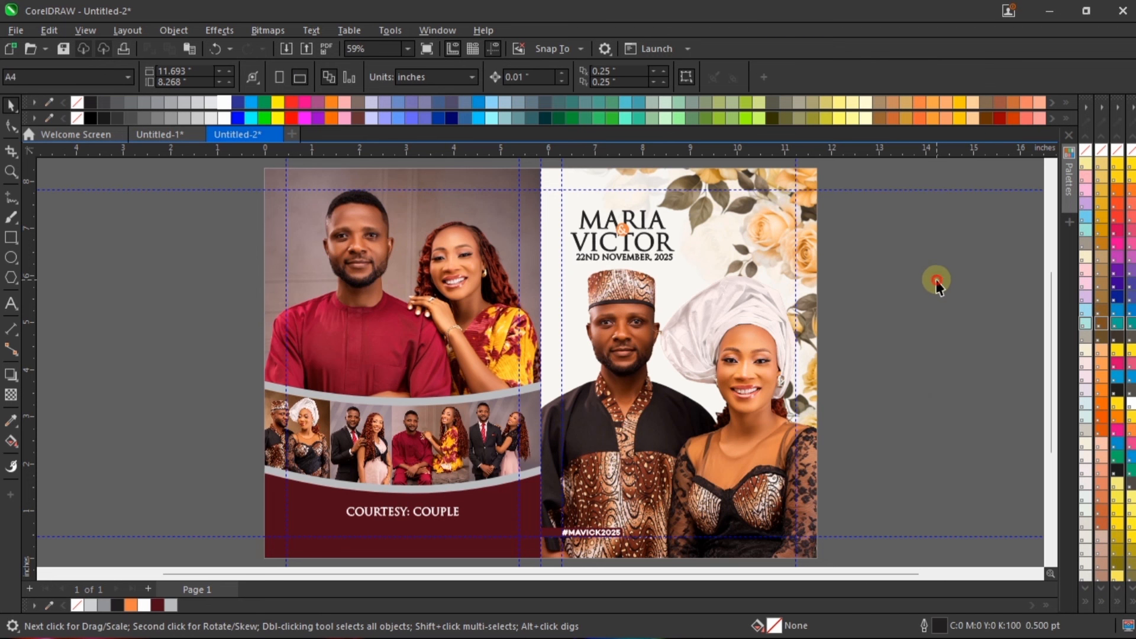
Step: Preview the whole two-panel design in full screen and return to the editing view
right_click(889, 230)
click(918, 240)
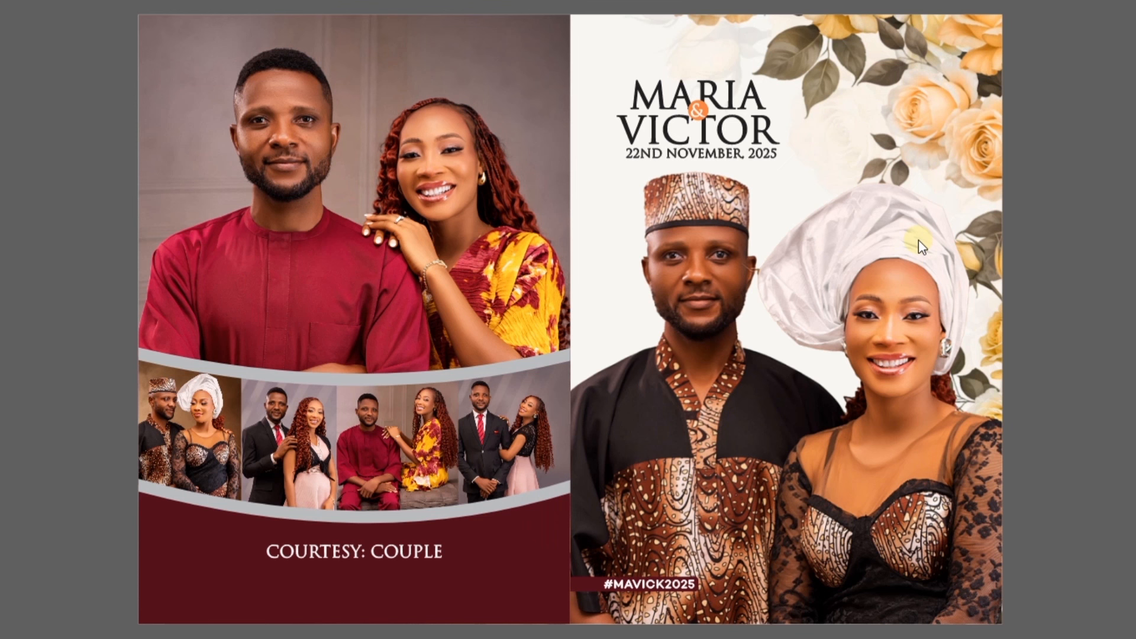
key(F9)
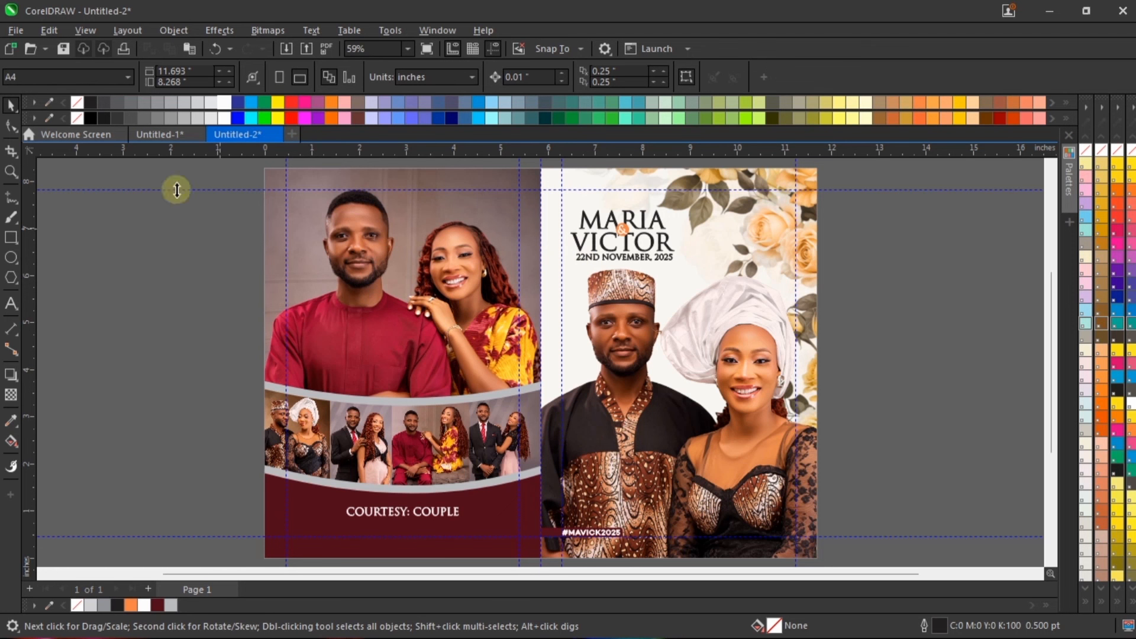
Step: Switch to the Untitled-1 document, ungroup the lined page's artwork and copy the ornamental MAVICK2025 emblem
click(145, 134)
scroll(647, 169, up, 4)
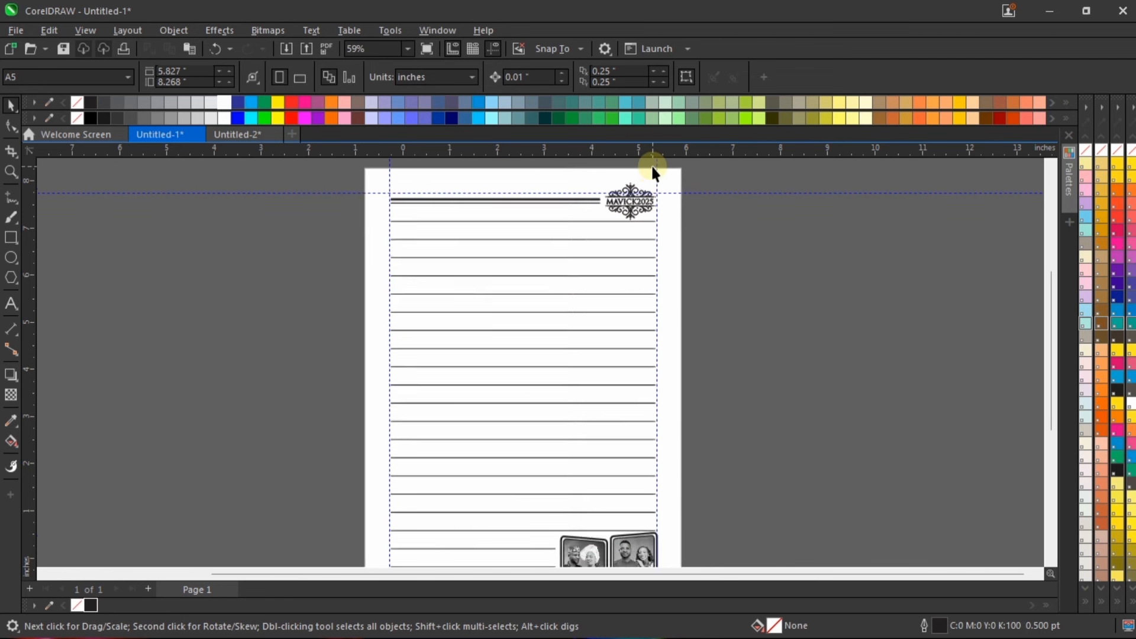
click(601, 248)
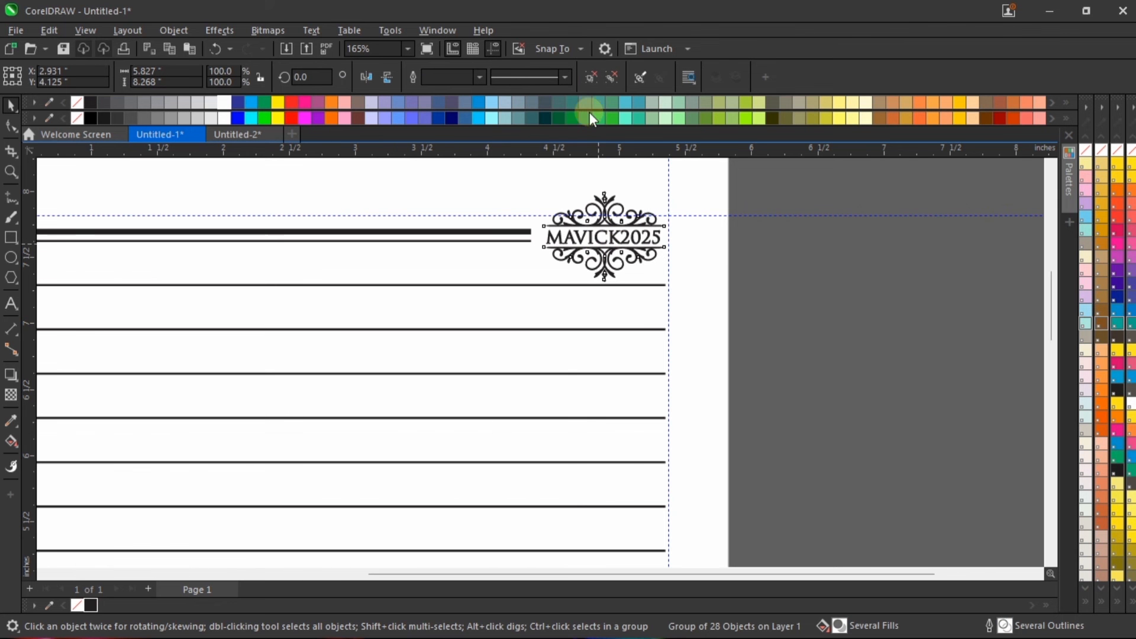
click(591, 77)
click(841, 390)
drag(796, 178, 439, 384)
scroll(640, 219, up, 1)
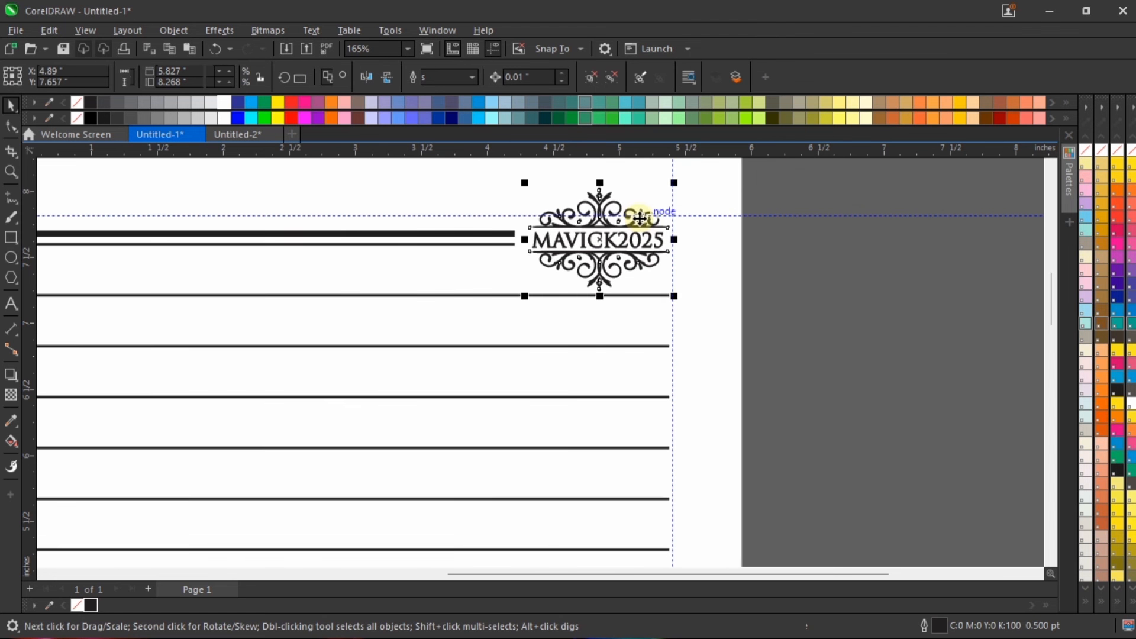
scroll(640, 219, up, 1)
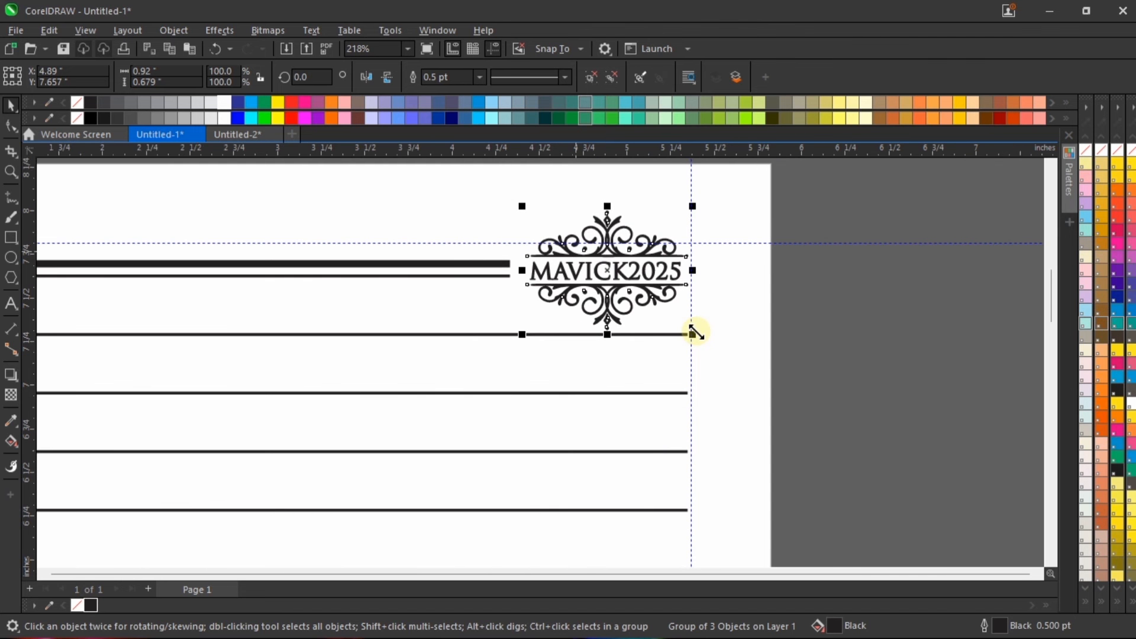
Step: Group all the artwork on the lined page back together
key(F4)
key(ctrl+a)
key(ctrl+g)
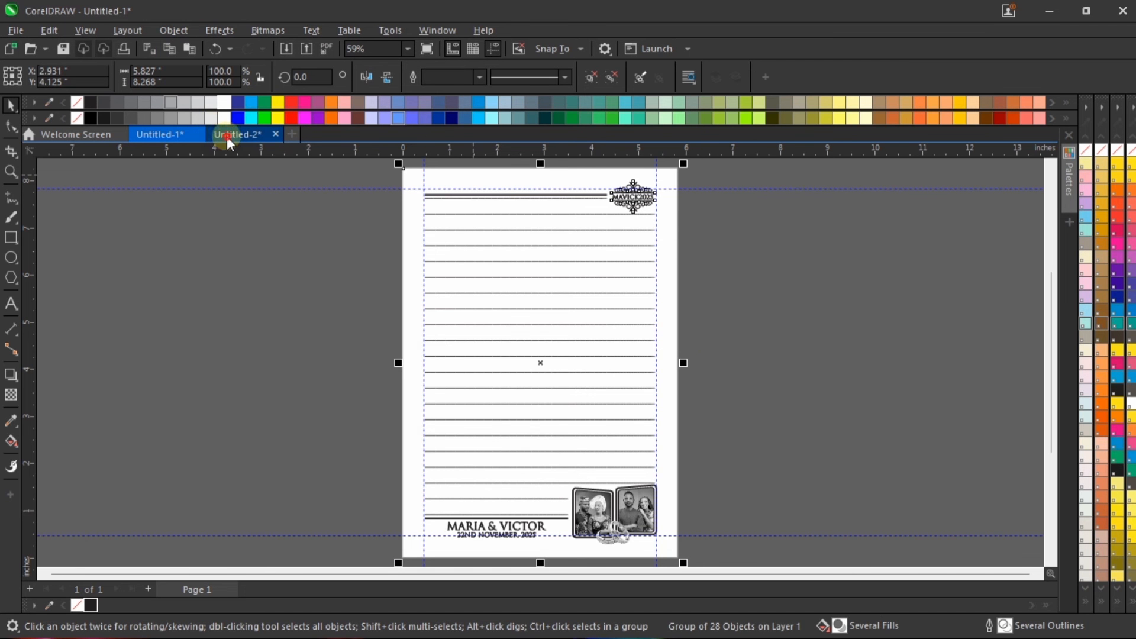
Step: Paste the MAVICK2025 emblem into Untitled-2 and place it above the left-hand couple at about X 3.245, Y 7.47 inches
click(229, 135)
key(ctrl+v)
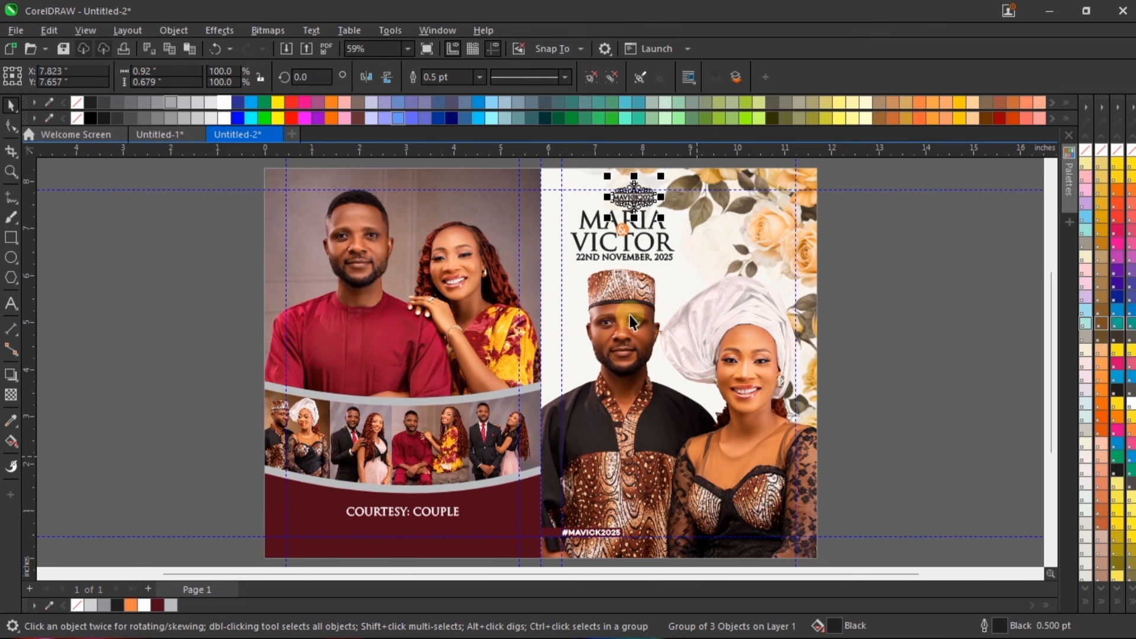
drag(637, 198, 420, 205)
scroll(423, 183, up, 5)
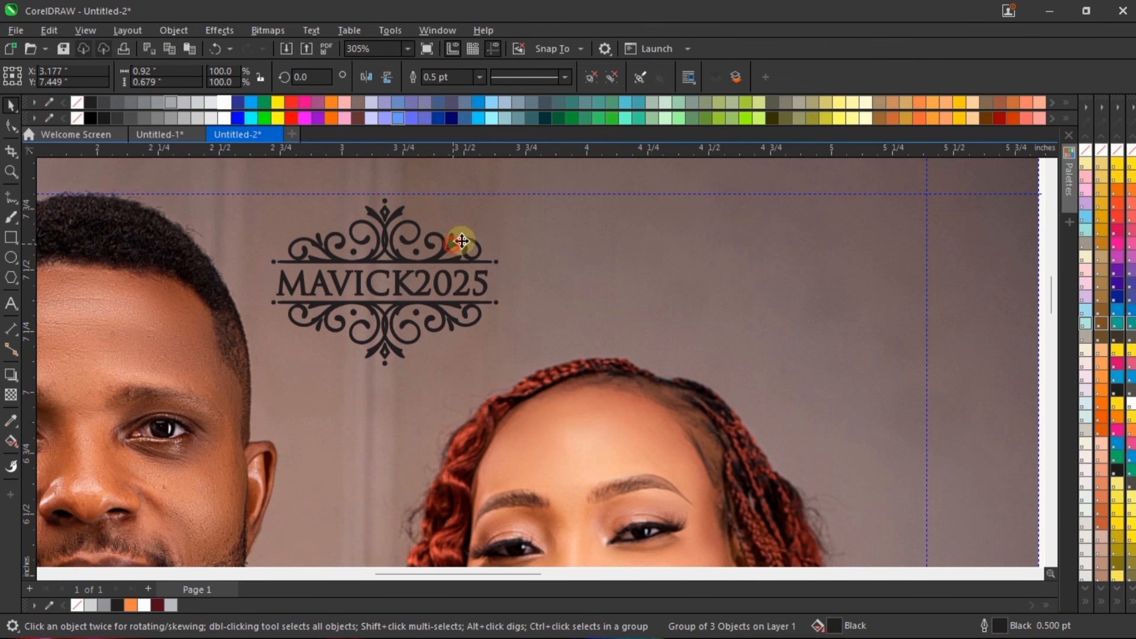
drag(461, 241, 478, 235)
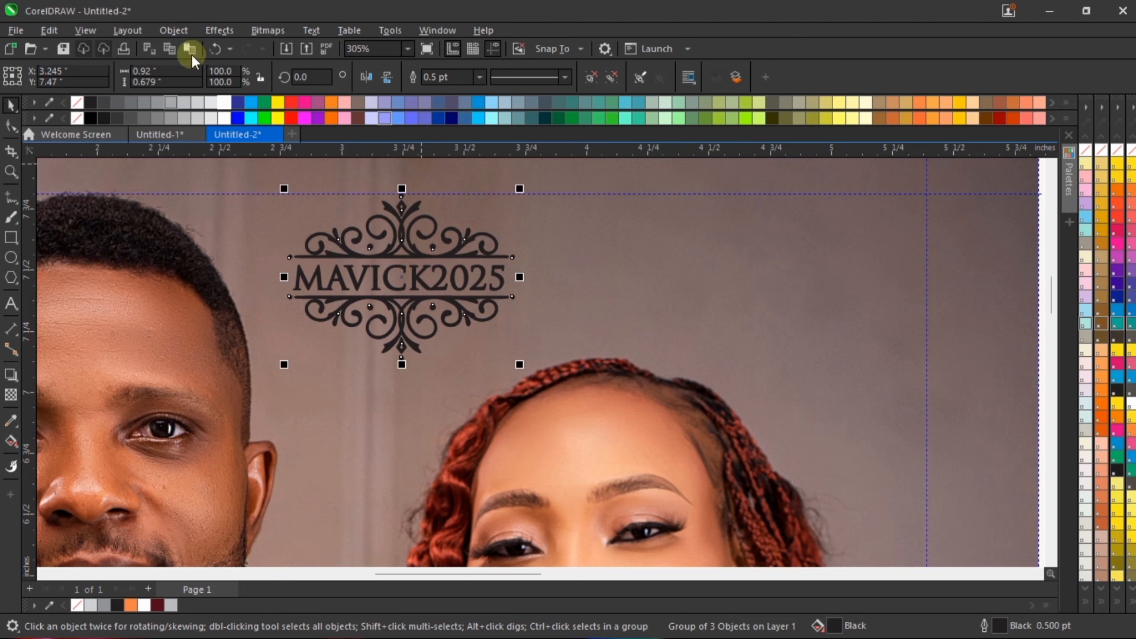
Step: Make the MAVICK2025 emblem's fill and outline white and enlarge it to about 1.076 by 0.794 inches
click(225, 102)
scroll(494, 304, down, 2)
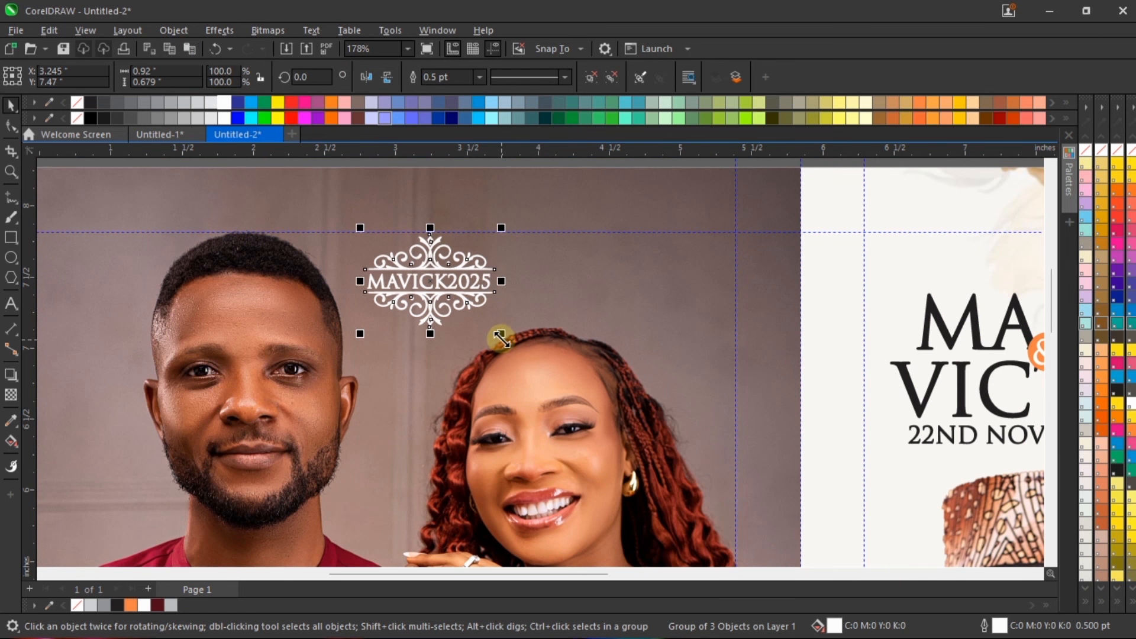
drag(501, 334, 523, 350)
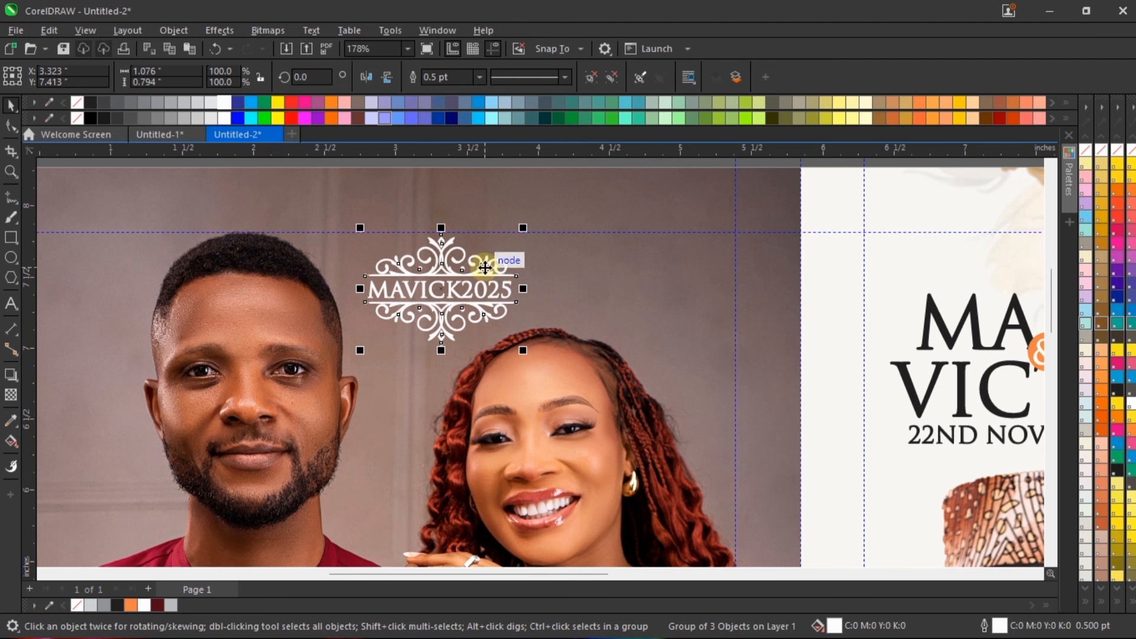
Step: Move the white MAVICK2025 emblem slightly up and across to about X 3.362, Y 7.434 inches, and deselect it
drag(485, 268, 492, 265)
key(Escape)
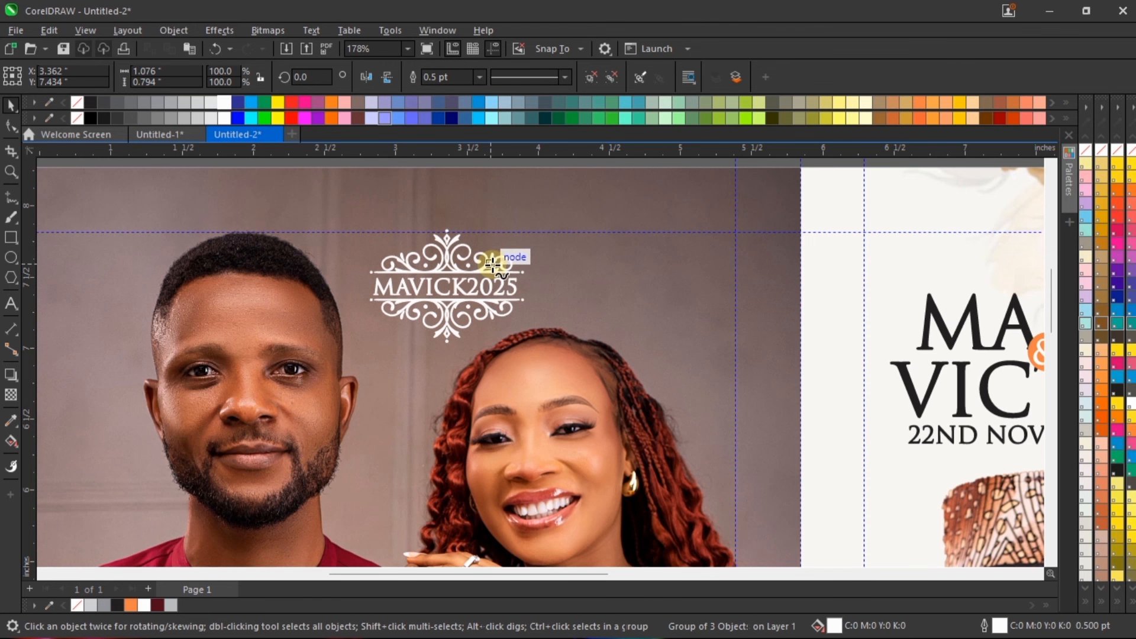
key(F4)
key(F5)
key(space)
Step: Check the whole design in a full-screen preview and return to the drawing
right_click(926, 272)
click(958, 270)
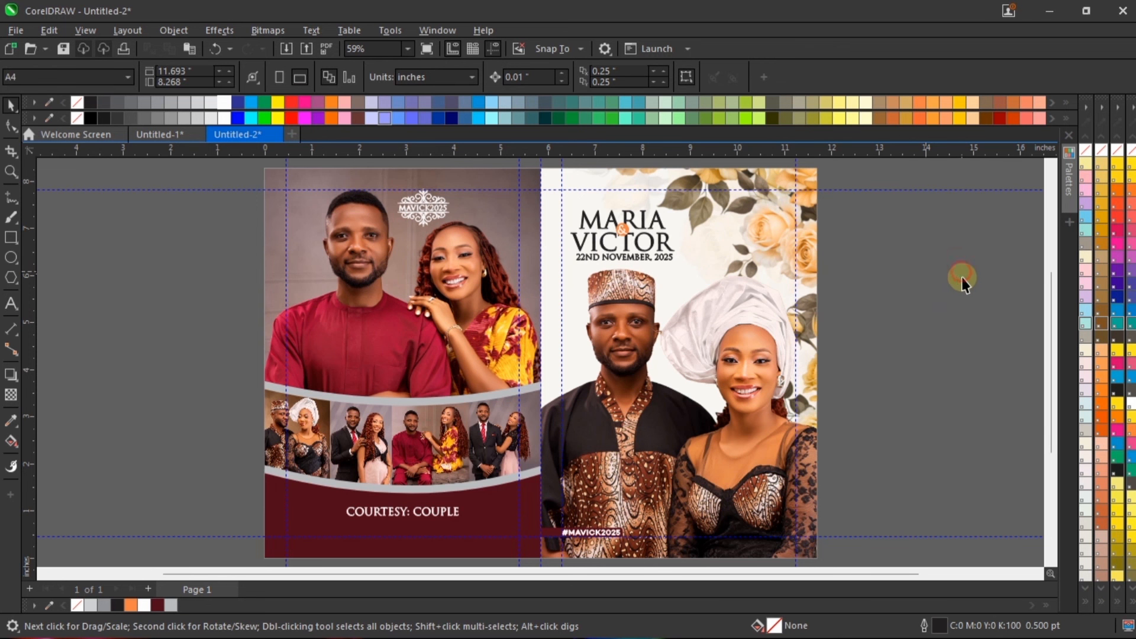
right_click(889, 245)
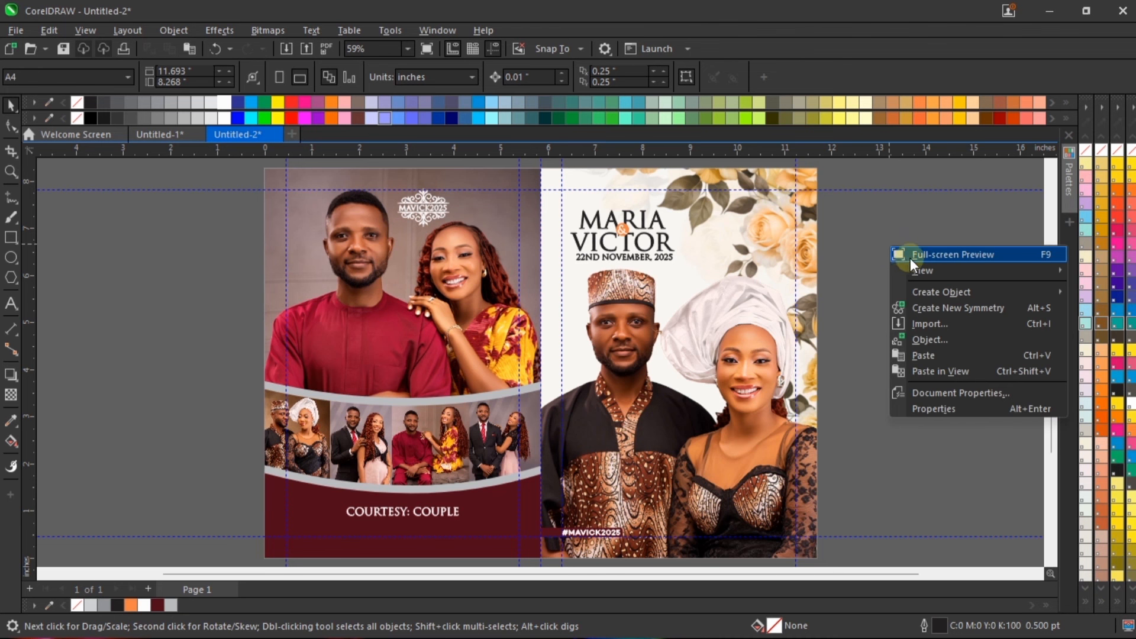
click(910, 256)
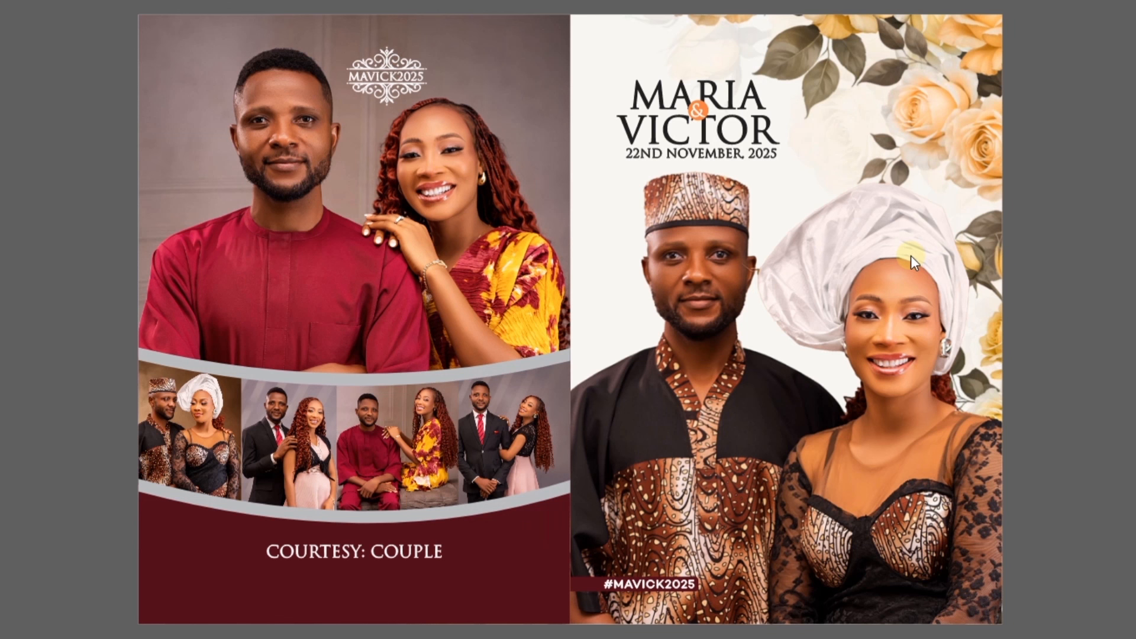
click(629, 270)
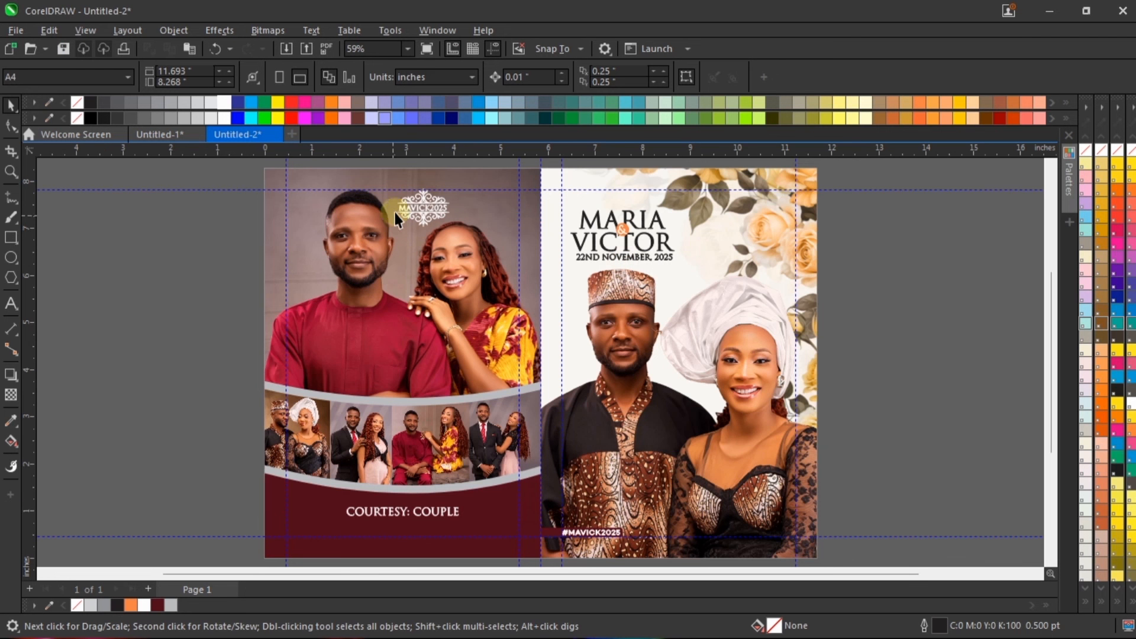
Step: Shift the MAVICK2025 emblem slightly left to about X 3.332 inches and preview the design full screen again
click(409, 204)
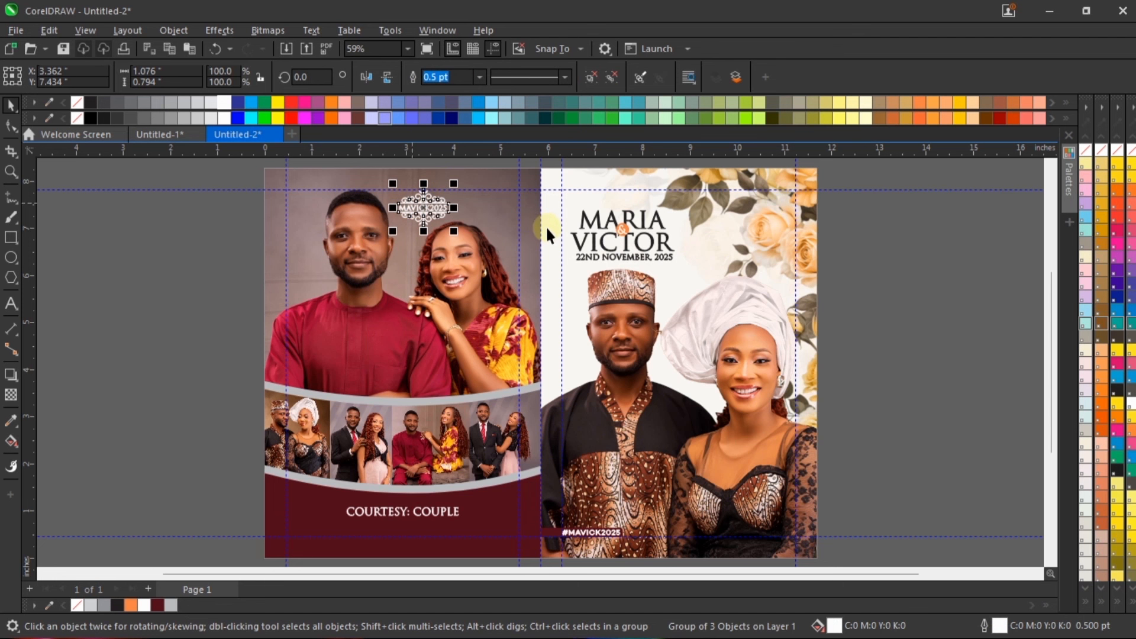
right_click(901, 253)
click(946, 262)
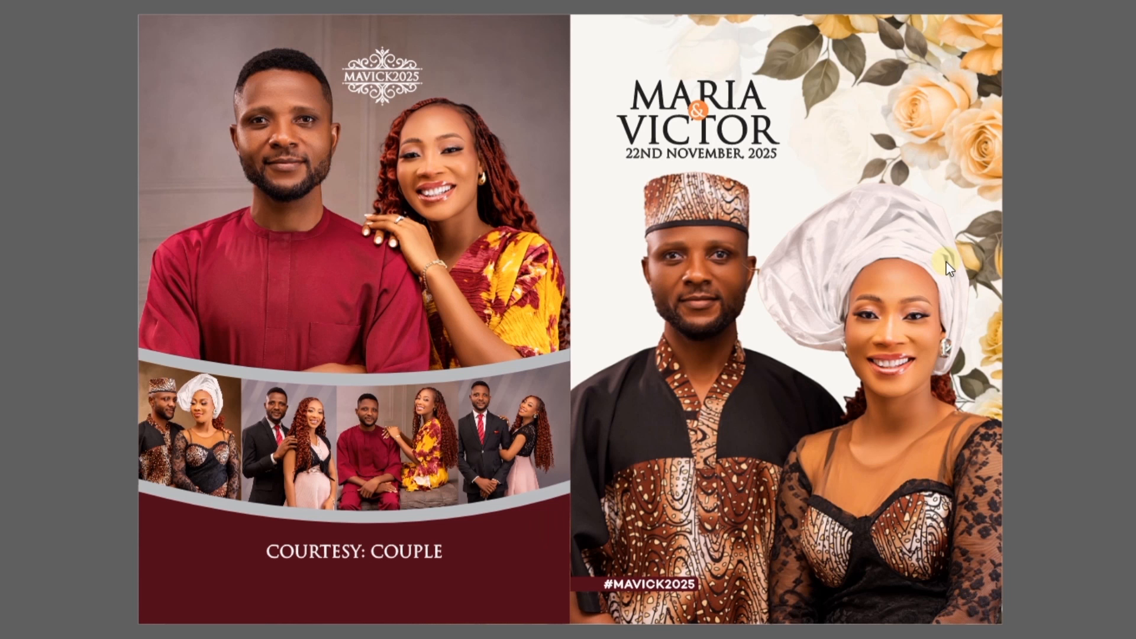